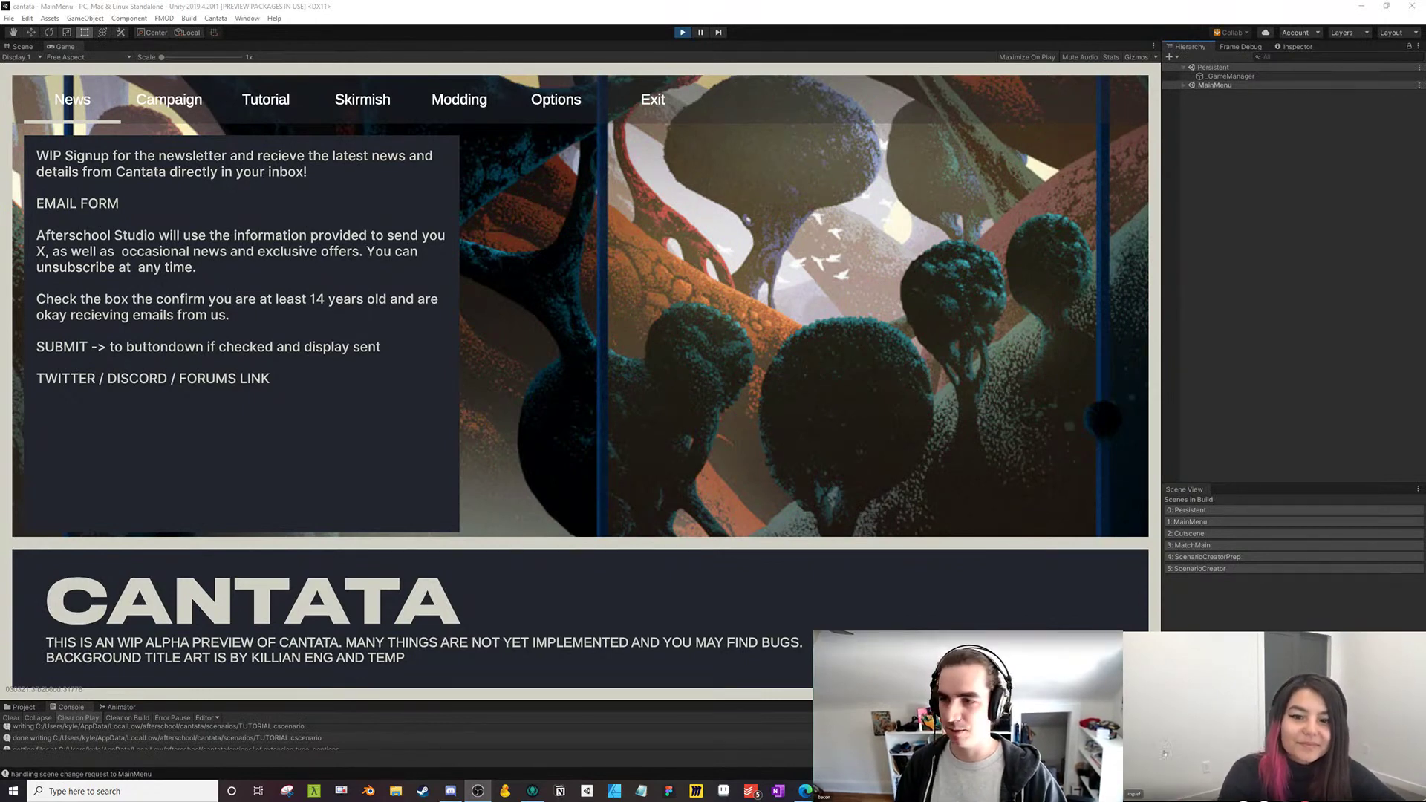
# Create a new modding scenario with the Small (50x50) map size and the default ruleset
pyautogui.hotkey('alt', 'Tab')
pyautogui.press('Escape')
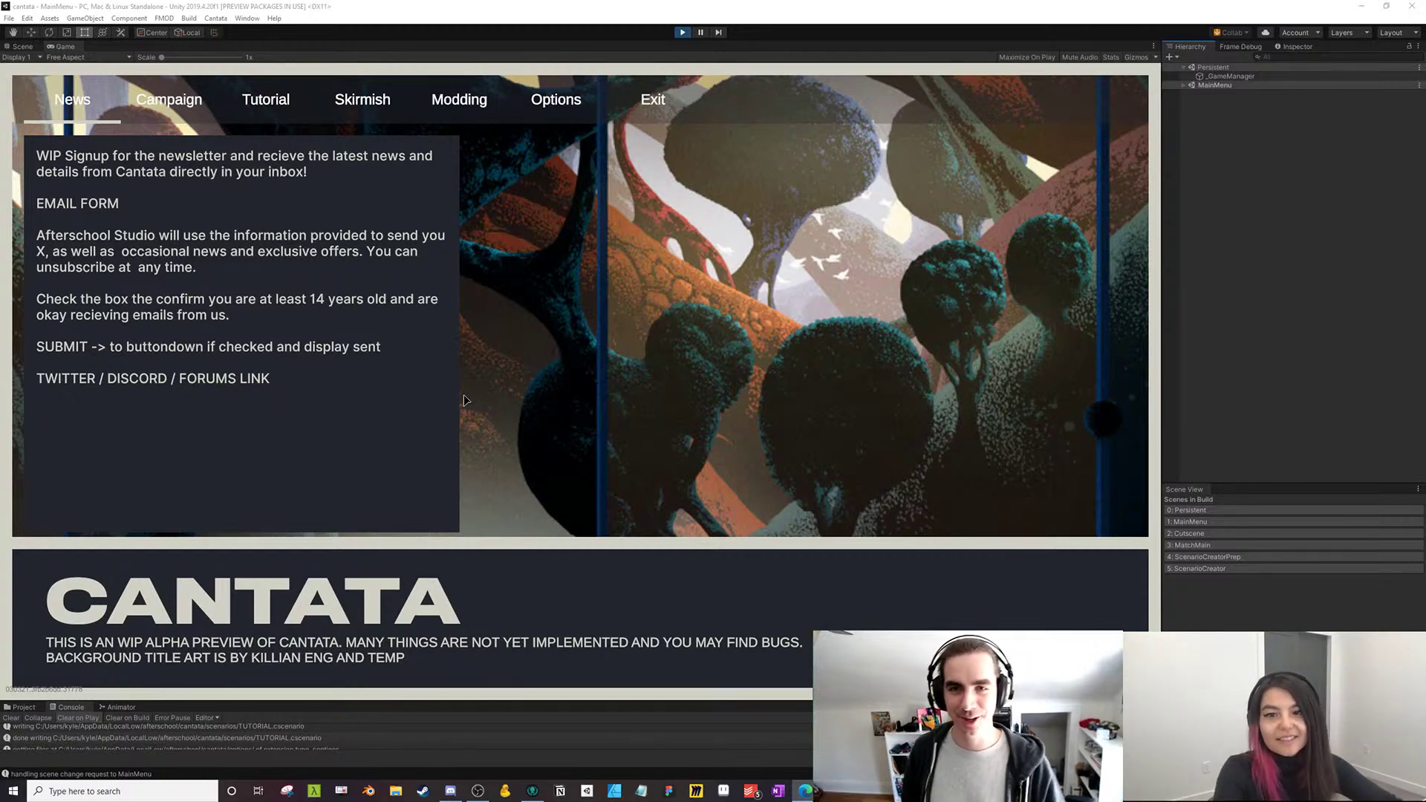
pyautogui.click(459, 104)
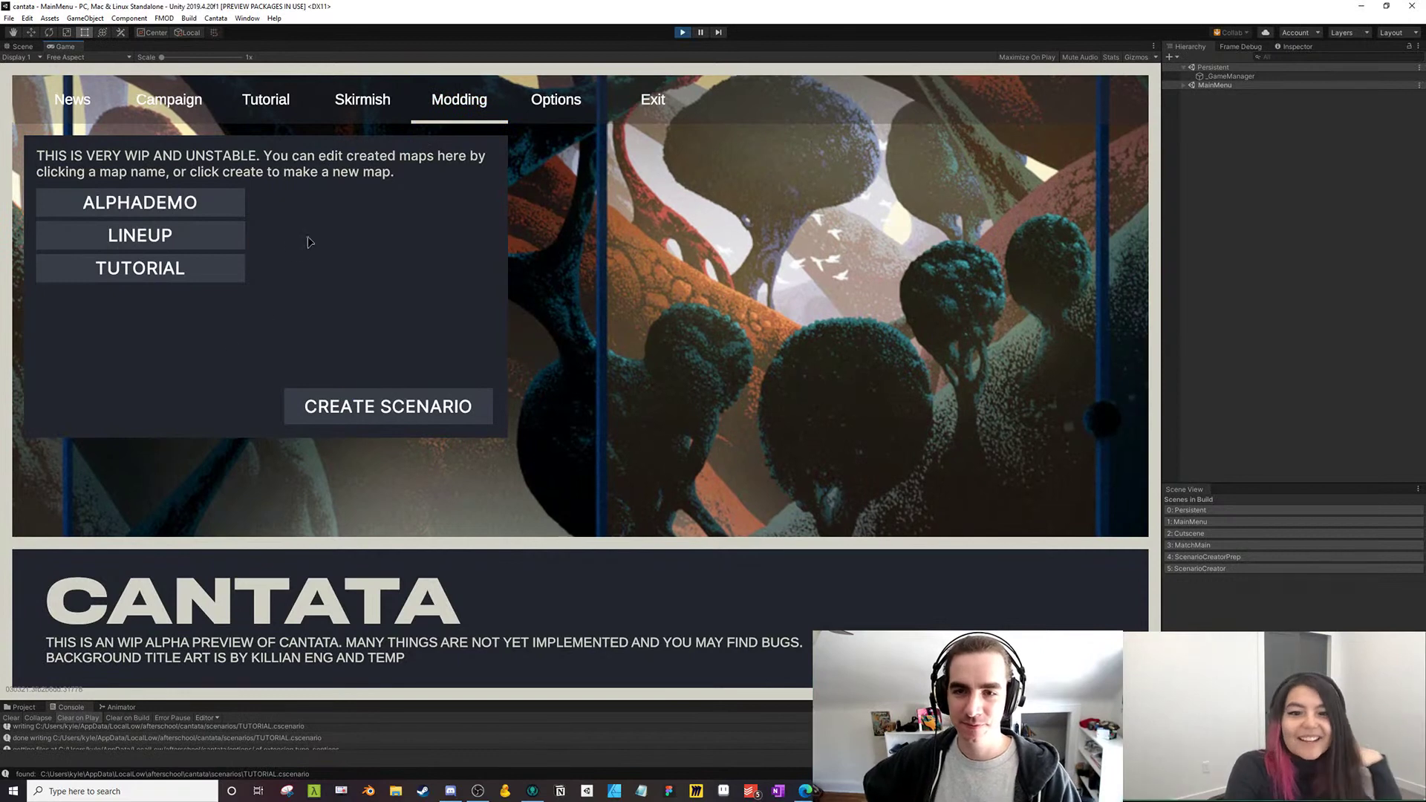
pyautogui.click(330, 414)
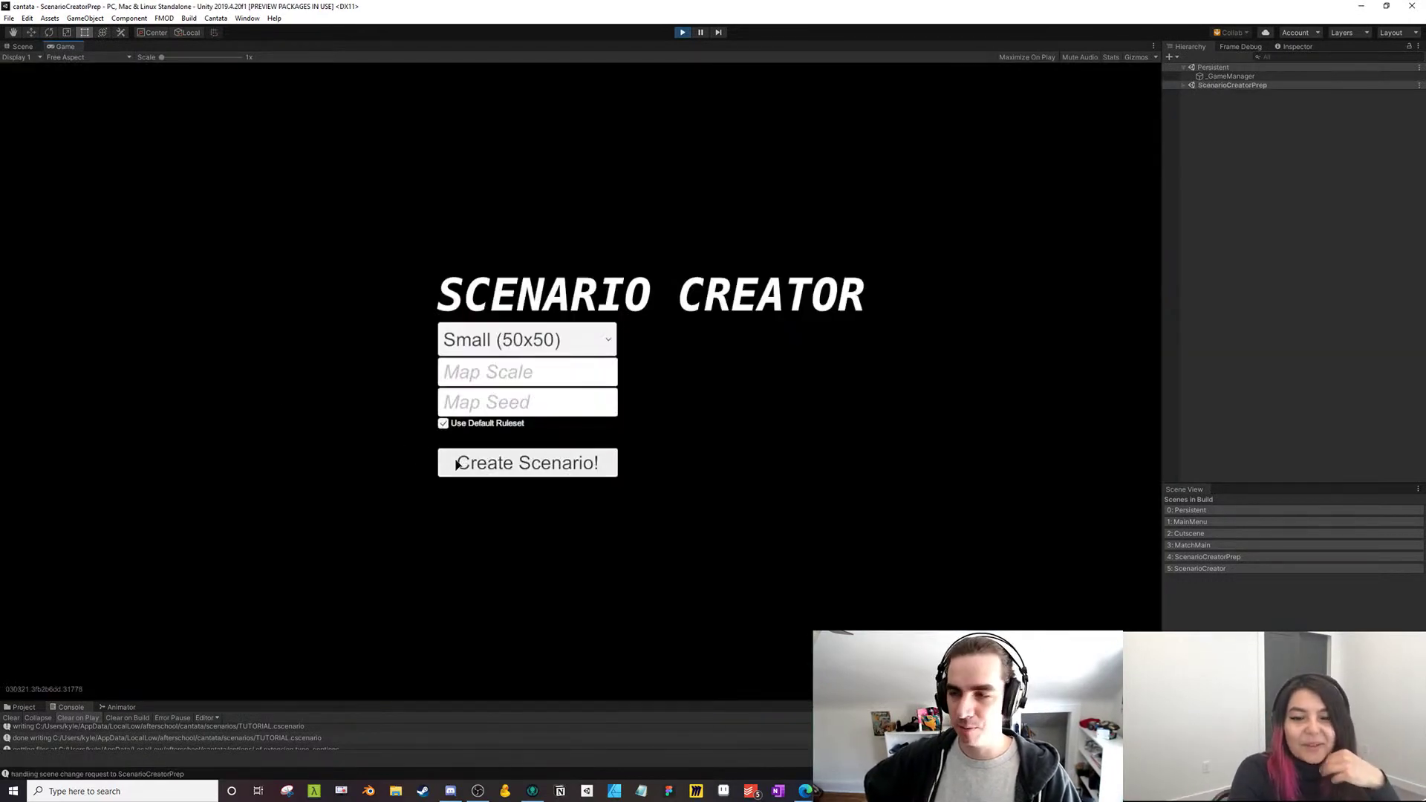
pyautogui.click(494, 466)
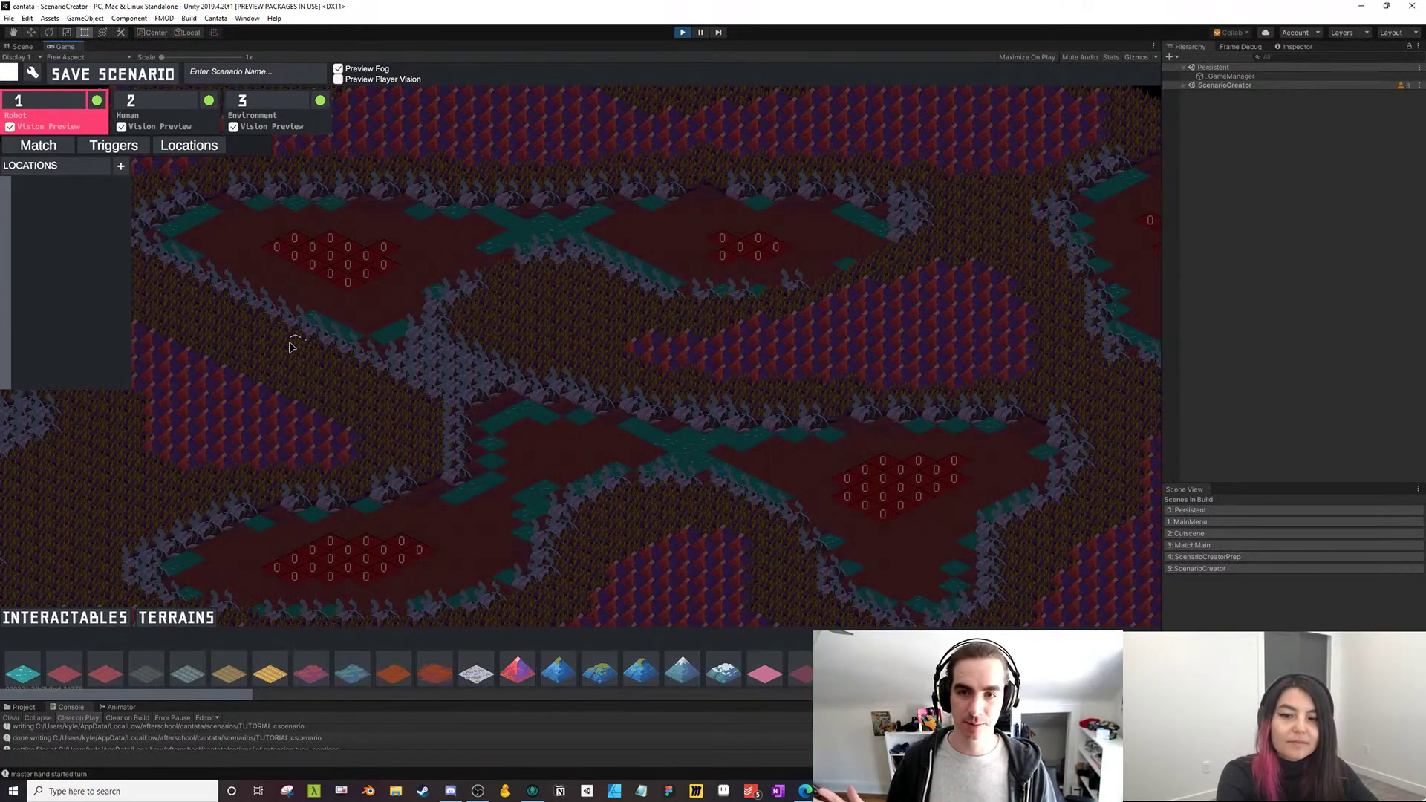
# Turn off the fog preview on the map and look through the available terrain tiles
pyautogui.click(338, 68)
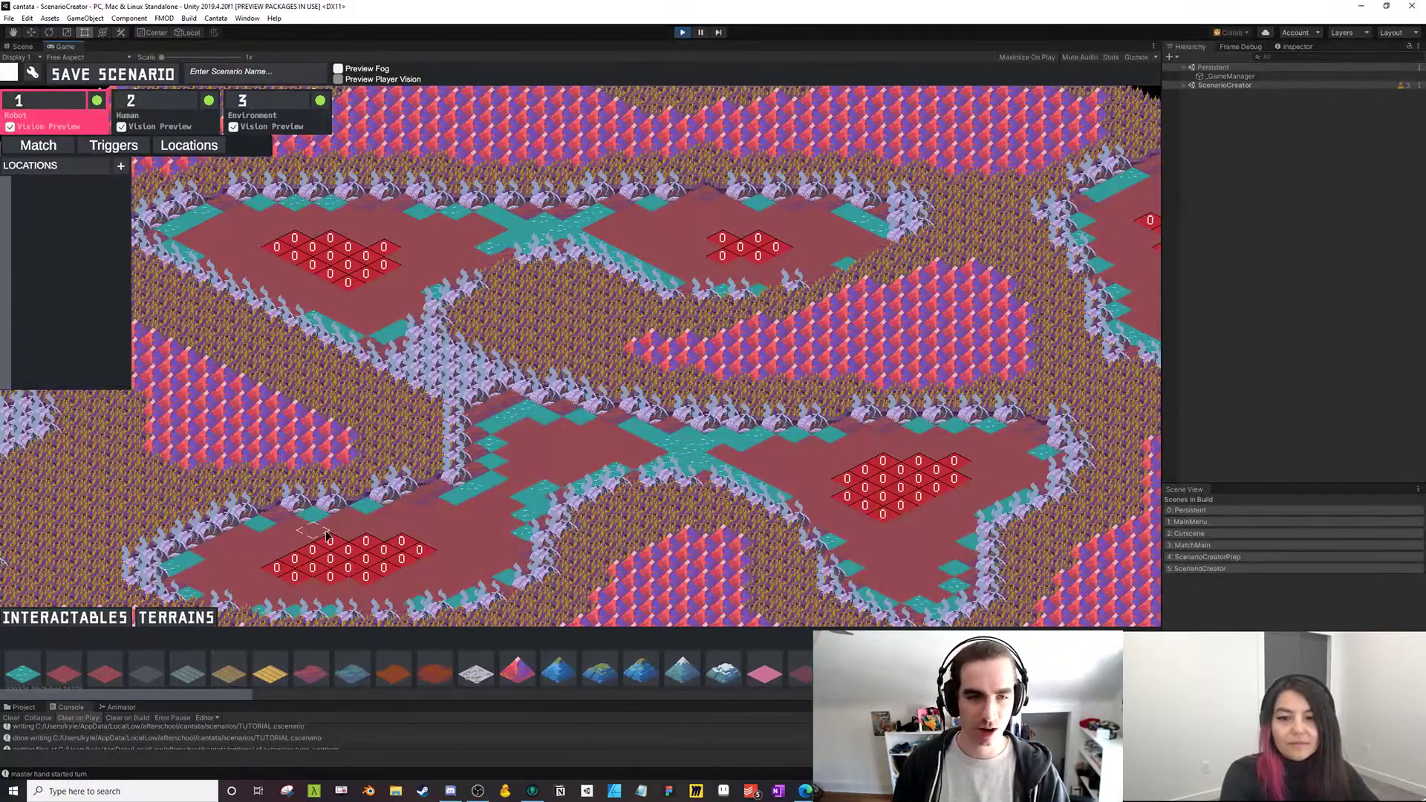
pyautogui.moveTo(324, 528); pyautogui.dragTo(616, 522)
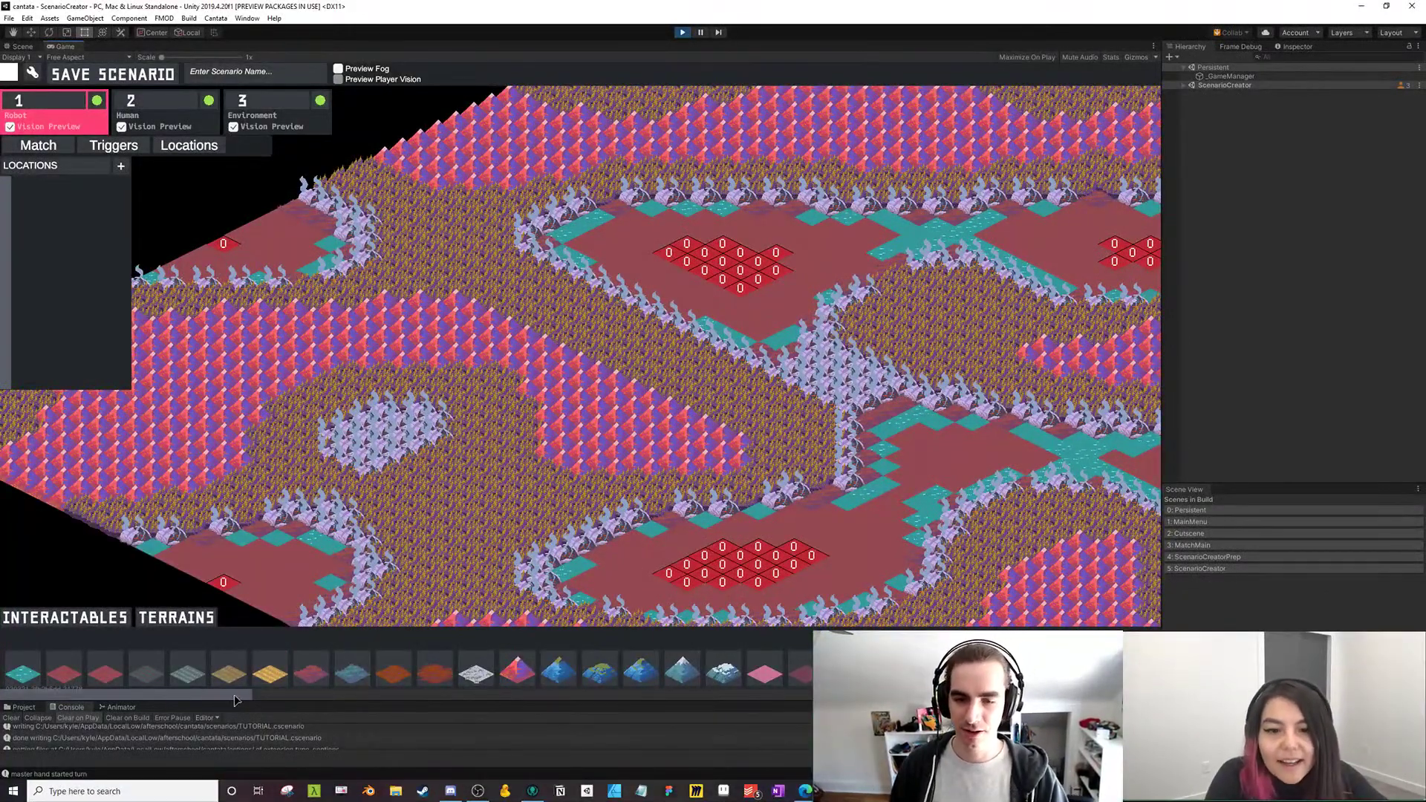
pyautogui.moveTo(237, 694); pyautogui.dragTo(245, 692)
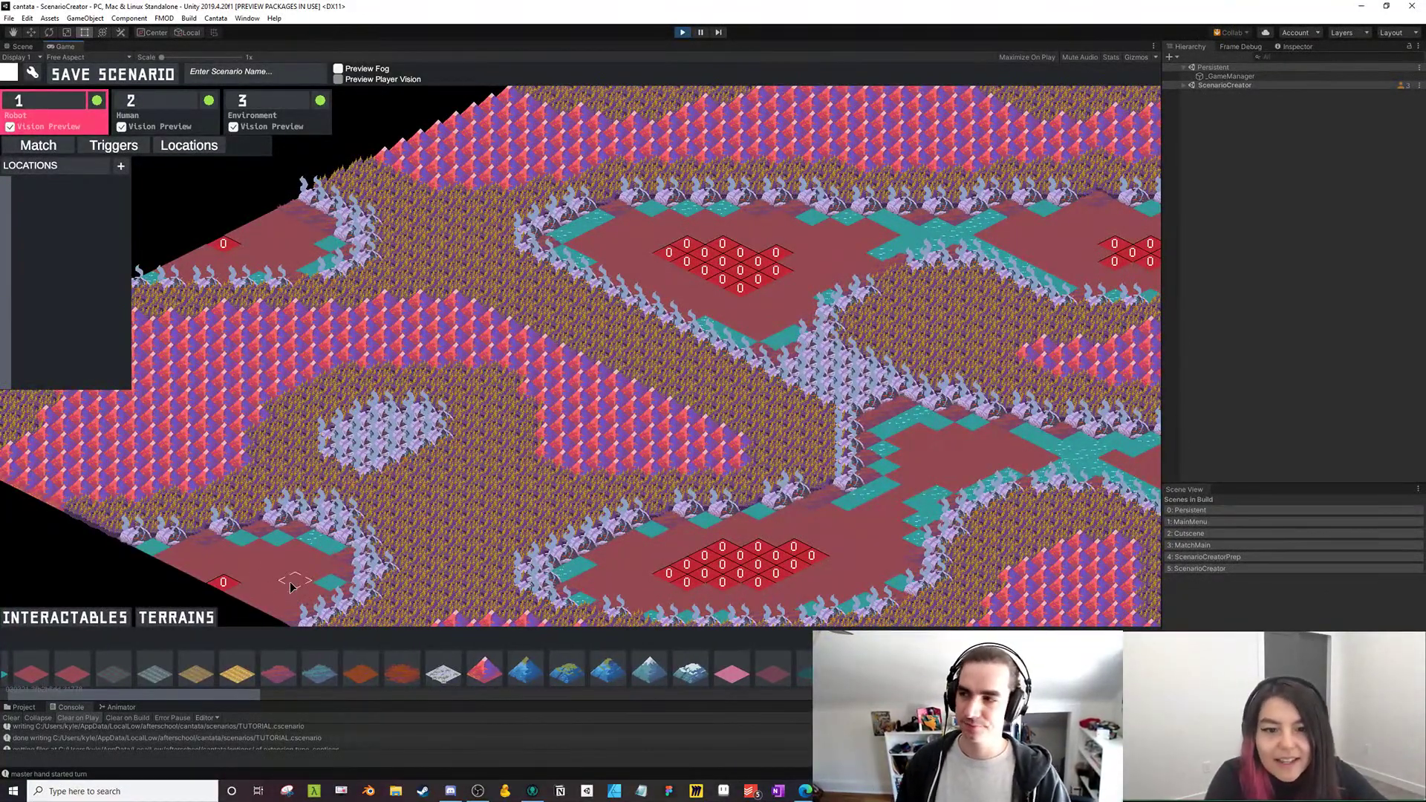
pyautogui.moveTo(240, 679)
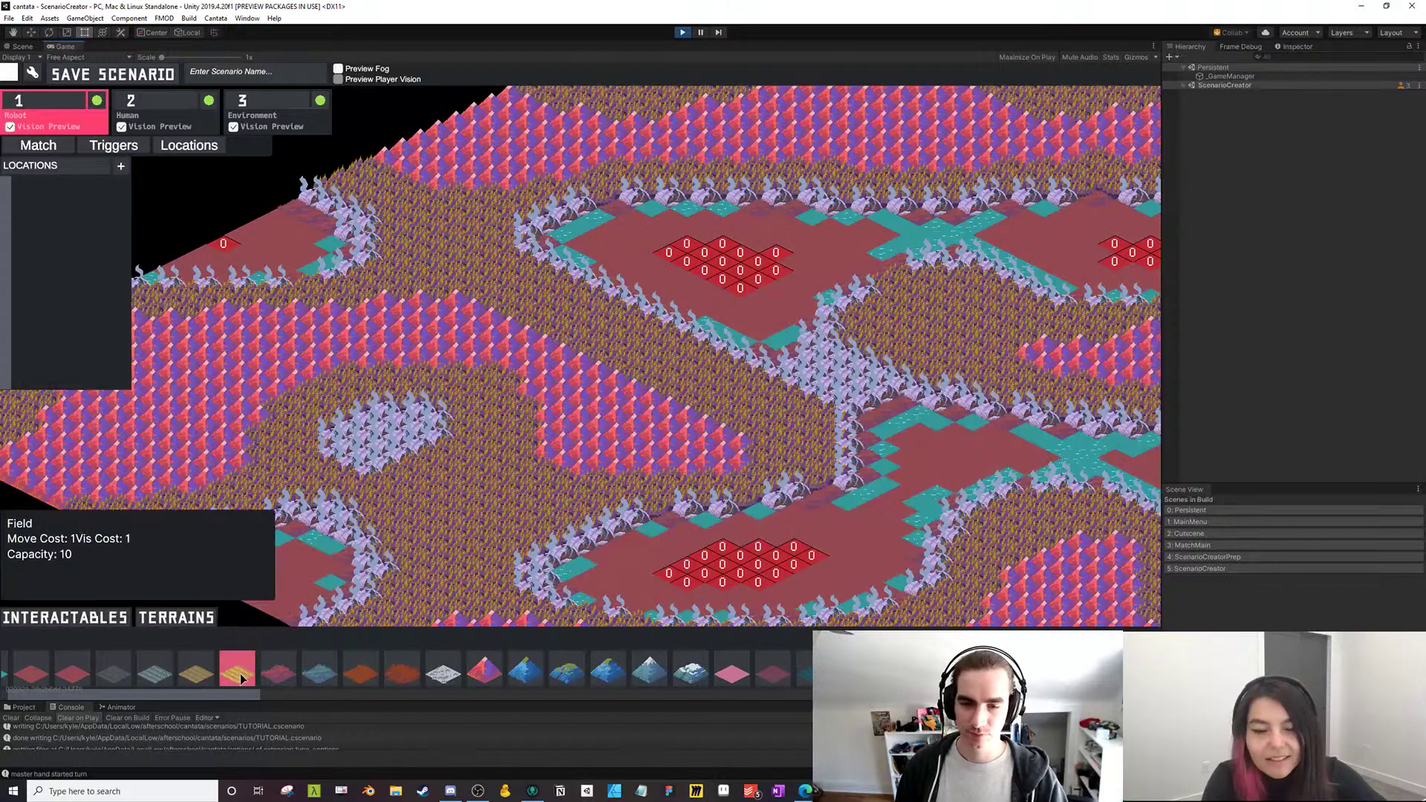
# Paint over the whole generated map with the pale grey rocky ground terrain
pyautogui.click(440, 678)
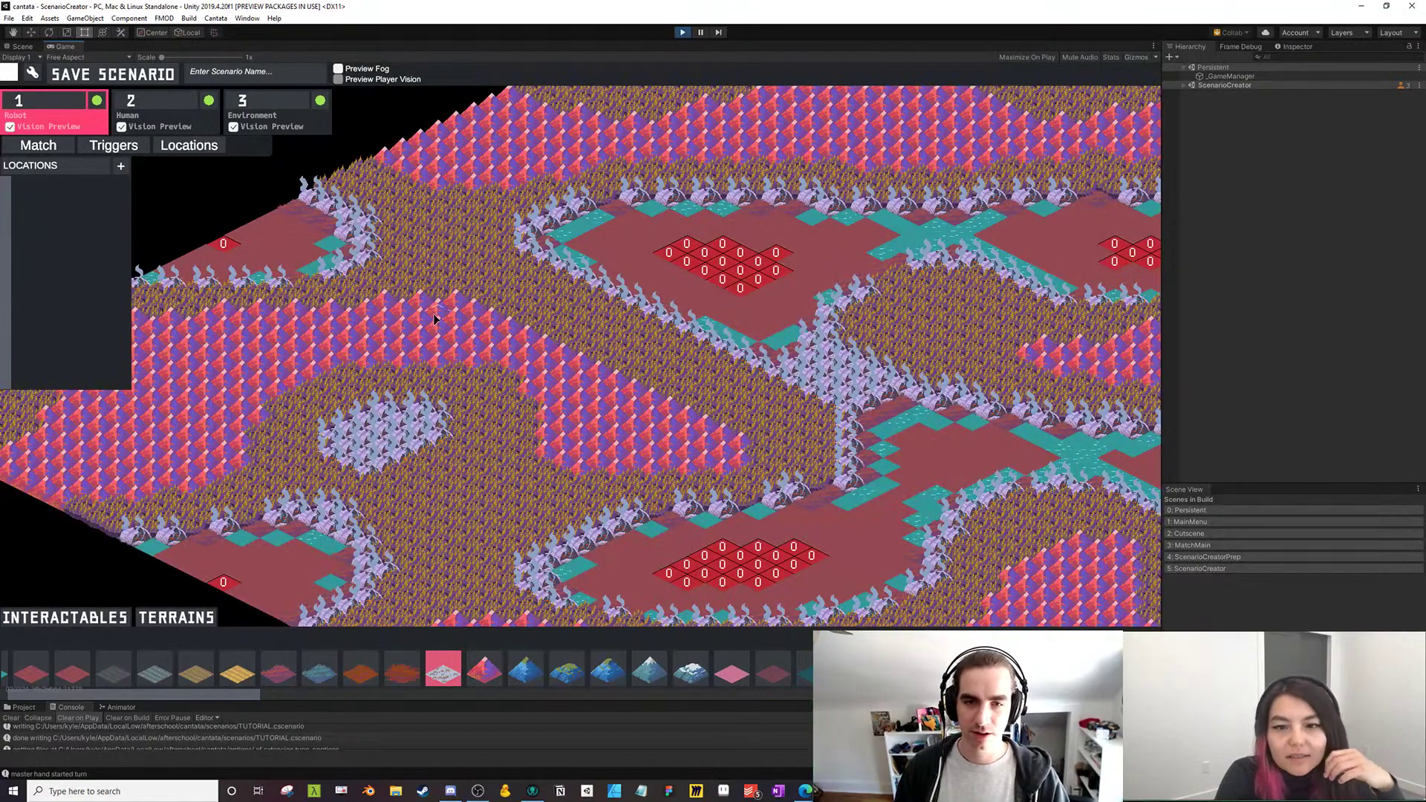
pyautogui.moveTo(434, 313)
pyautogui.mouseDown()
pyautogui.moveTo(347, 419)
pyautogui.moveTo(241, 345)
pyautogui.moveTo(158, 438)
pyautogui.moveTo(69, 480)
pyautogui.moveTo(272, 510)
pyautogui.moveTo(754, 316)
pyautogui.moveTo(1073, 370)
pyautogui.moveTo(788, 460)
pyautogui.moveTo(496, 283)
pyautogui.moveTo(492, 206)
pyautogui.moveTo(232, 479)
pyautogui.moveTo(442, 158)
pyautogui.moveTo(361, 166)
pyautogui.moveTo(373, 305)
pyautogui.moveTo(359, 253)
pyautogui.moveTo(681, 103)
pyautogui.moveTo(675, 354)
pyautogui.moveTo(372, 507)
pyautogui.moveTo(634, 496)
pyautogui.moveTo(384, 251)
pyautogui.moveTo(488, 476)
pyautogui.moveTo(591, 555)
pyautogui.moveTo(804, 555)
pyautogui.moveTo(581, 318)
pyautogui.moveTo(930, 289)
pyautogui.moveTo(581, 448)
pyautogui.moveTo(865, 277)
pyautogui.moveTo(699, 326)
pyautogui.moveTo(646, 358)
pyautogui.moveTo(830, 525)
pyautogui.moveTo(653, 211)
pyautogui.moveTo(266, 282)
pyautogui.moveTo(606, 207)
pyautogui.moveTo(543, 373)
pyautogui.moveTo(544, 439)
pyautogui.moveTo(1041, 387)
pyautogui.moveTo(1053, 502)
pyautogui.moveTo(801, 415)
pyautogui.moveTo(605, 456)
pyautogui.moveTo(983, 352)
pyautogui.moveTo(597, 353)
pyautogui.moveTo(839, 351)
pyautogui.moveTo(527, 445)
pyautogui.moveTo(418, 403)
pyautogui.moveTo(731, 547)
pyautogui.moveTo(756, 531)
pyautogui.moveTo(481, 241)
pyautogui.moveTo(472, 186)
pyautogui.moveTo(421, 292)
pyautogui.moveTo(306, 417)
pyautogui.mouseUp()
pyautogui.press('a')
pyautogui.press('w')
pyautogui.press('d')
pyautogui.press('s')
pyautogui.press('w')
pyautogui.press('s')
pyautogui.press('s')
pyautogui.press('d')
pyautogui.press('d')
pyautogui.press('w')
pyautogui.press('w')
pyautogui.press('d')
pyautogui.press('d')
pyautogui.press('s')
pyautogui.press('d')
pyautogui.press('s')
pyautogui.press('a')
pyautogui.press('w')
pyautogui.press('a')
pyautogui.press('w')
pyautogui.moveTo(416, 432)
pyautogui.mouseDown()
pyautogui.moveTo(466, 228)
pyautogui.moveTo(457, 276)
pyautogui.moveTo(145, 387)
pyautogui.moveTo(386, 418)
pyautogui.moveTo(588, 312)
pyautogui.mouseUp()
pyautogui.press('a')
pyautogui.press('w')
pyautogui.press('d')
pyautogui.press('s')
pyautogui.press('s')
pyautogui.press('a')
pyautogui.press('w')
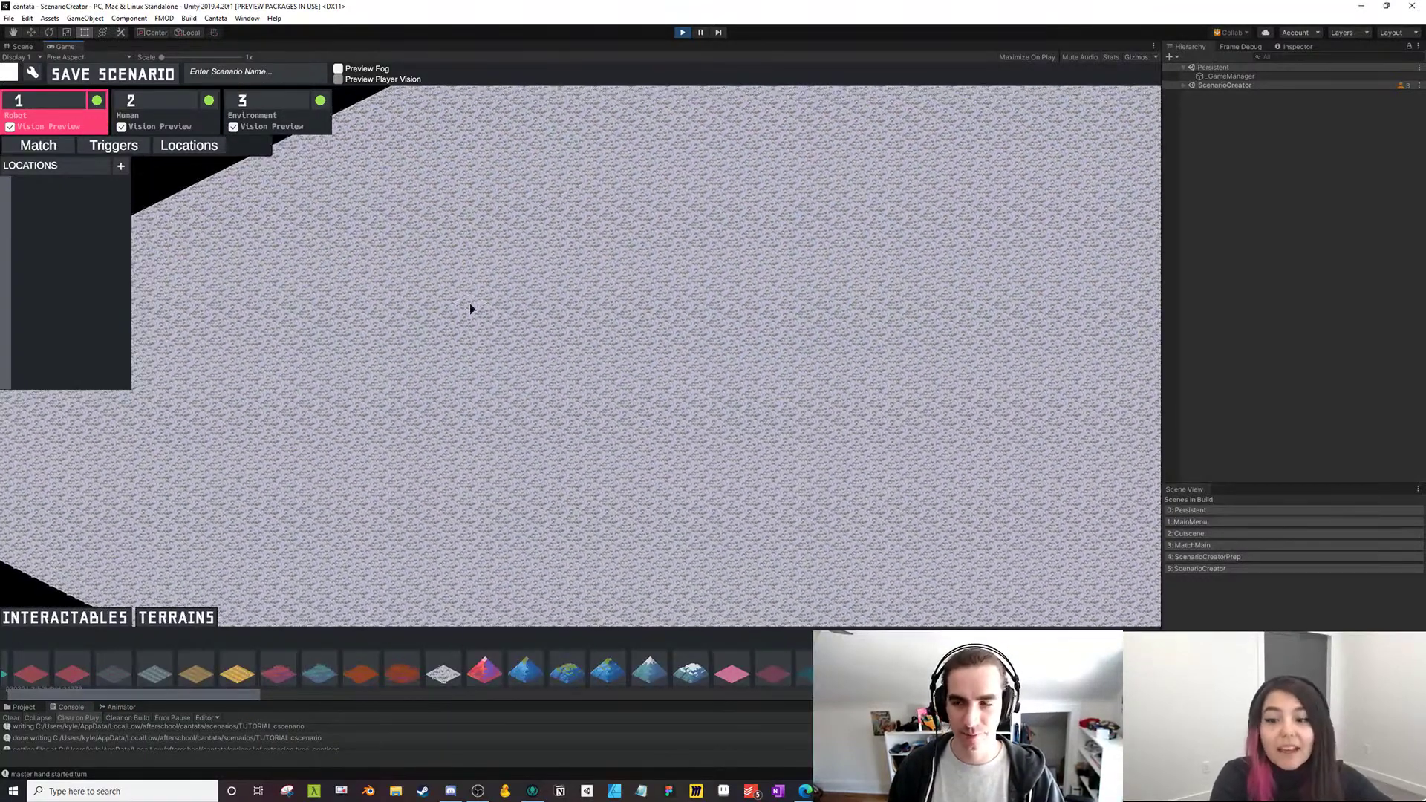
# Fill the western corner of the rocky map with a large area of teal water terrain
pyautogui.press('s')
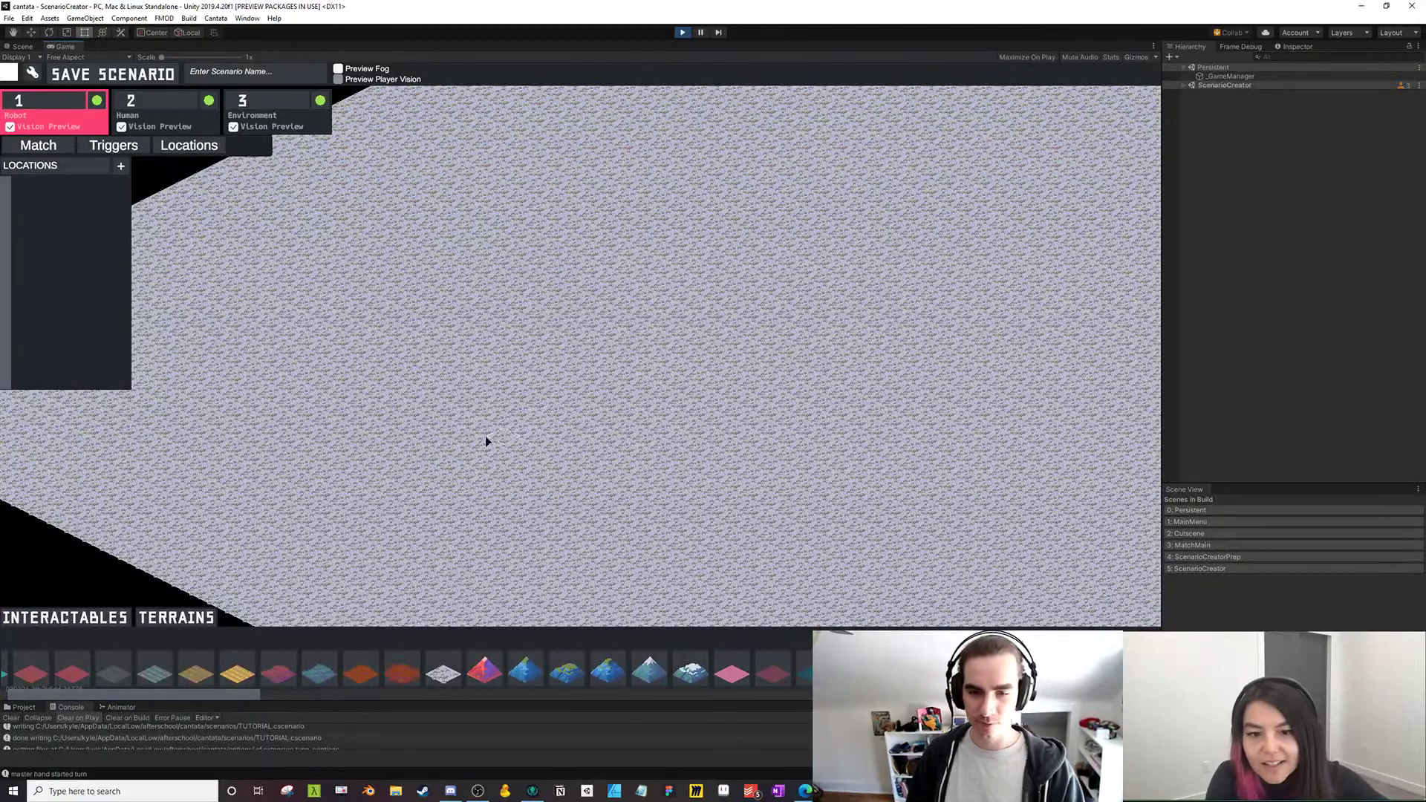
pyautogui.press('a')
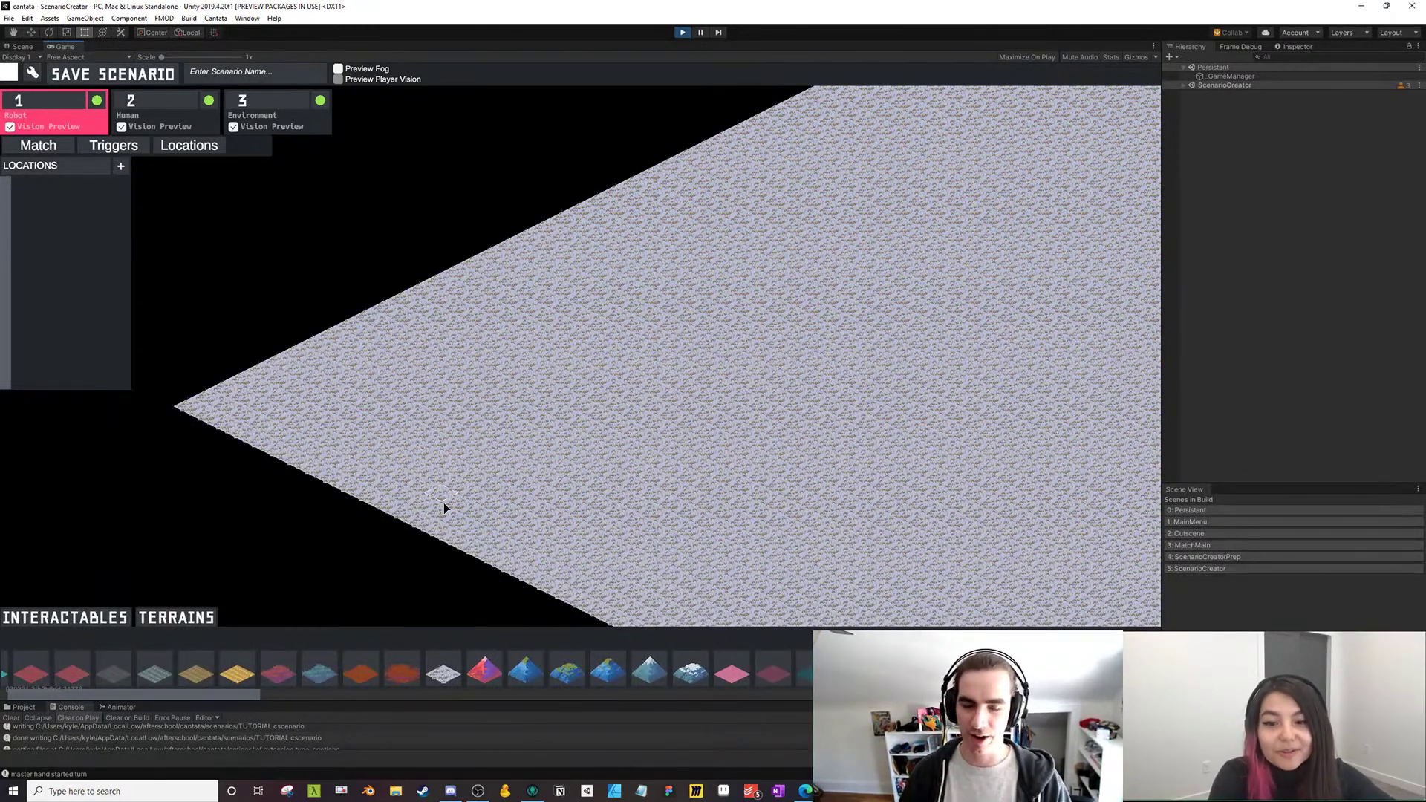
pyautogui.moveTo(199, 697); pyautogui.dragTo(192, 697)
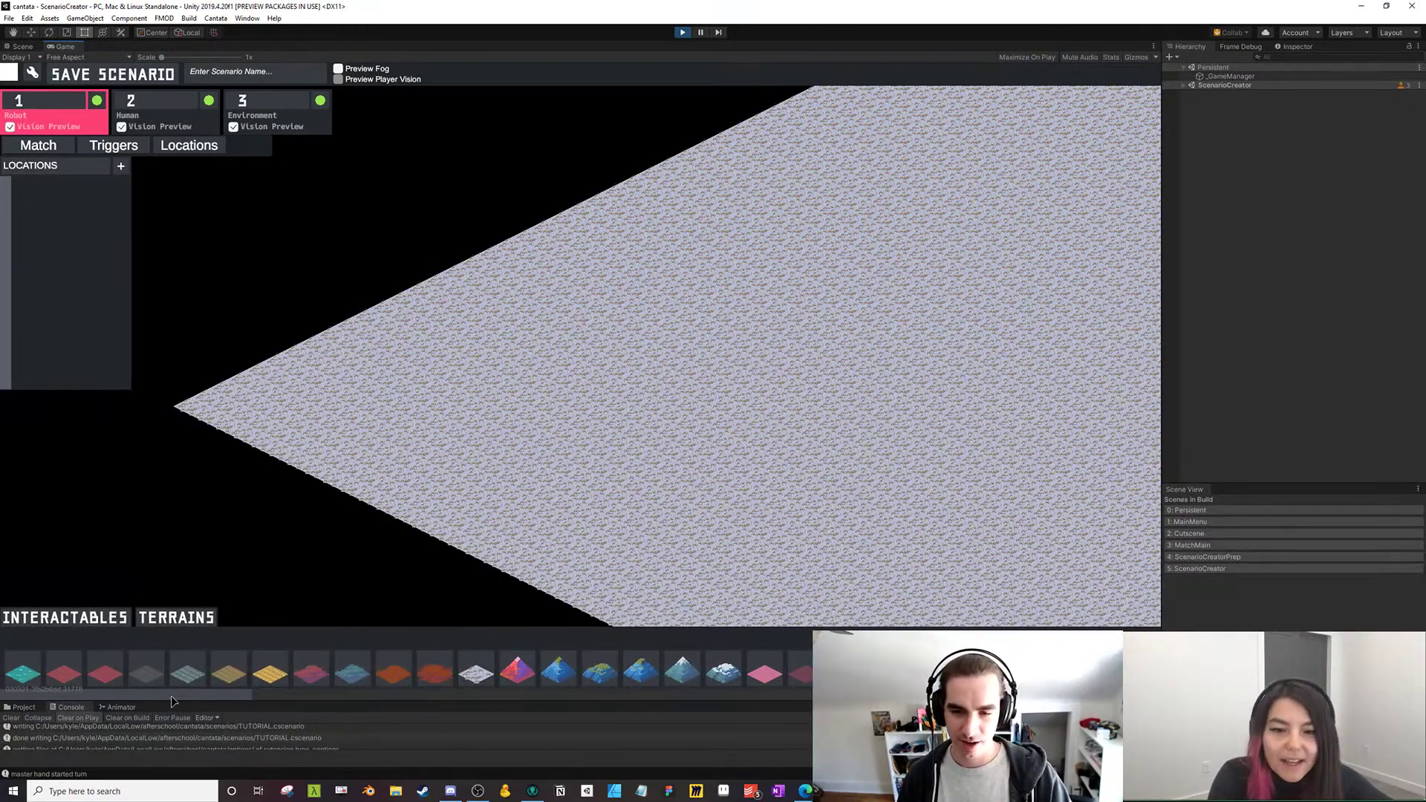
pyautogui.click(23, 671)
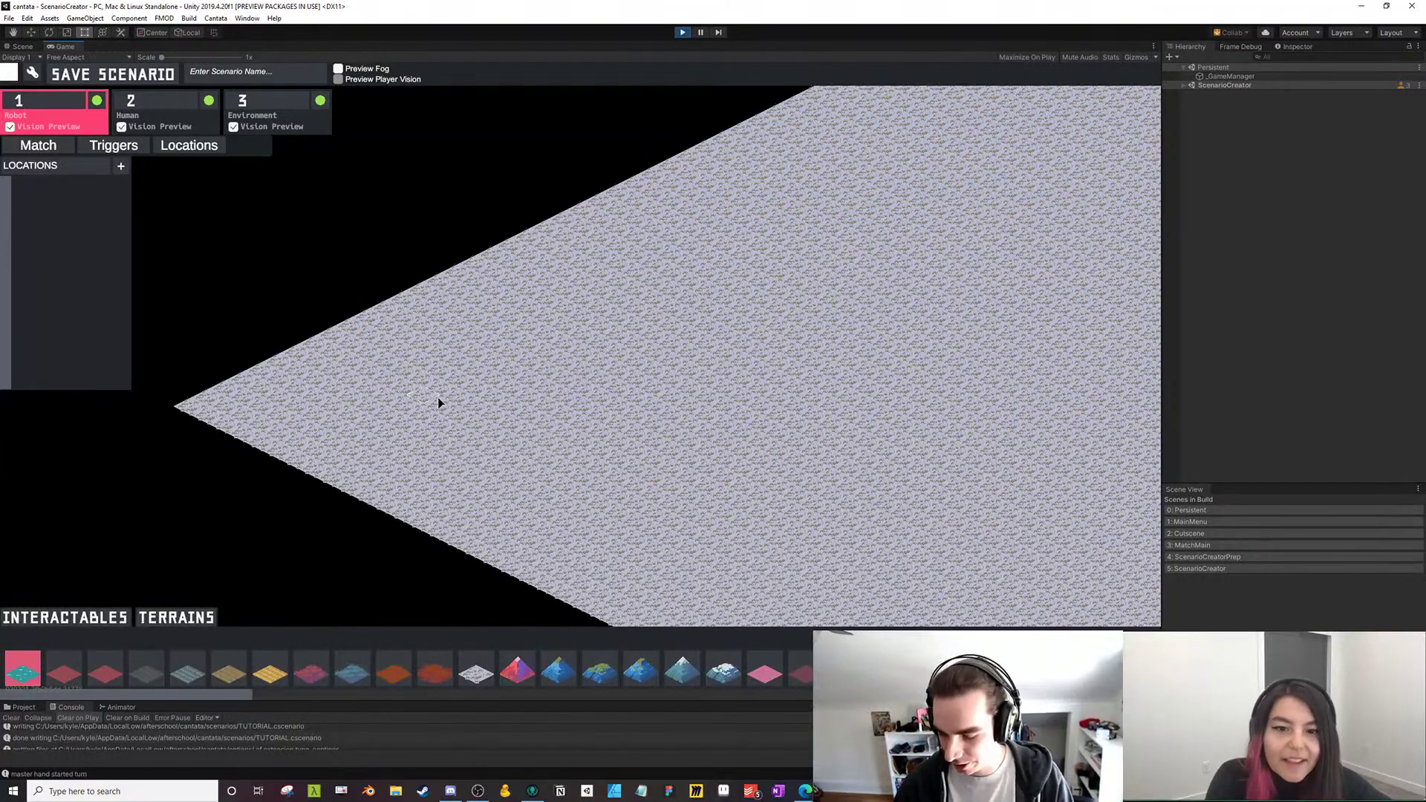
pyautogui.moveTo(447, 346)
pyautogui.mouseDown()
pyautogui.moveTo(314, 385)
pyautogui.moveTo(352, 403)
pyautogui.moveTo(511, 276)
pyautogui.moveTo(440, 490)
pyautogui.moveTo(584, 465)
pyautogui.moveTo(622, 230)
pyautogui.moveTo(535, 493)
pyautogui.moveTo(554, 559)
pyautogui.moveTo(538, 484)
pyautogui.mouseUp()
pyautogui.press('d')
pyautogui.press('s')
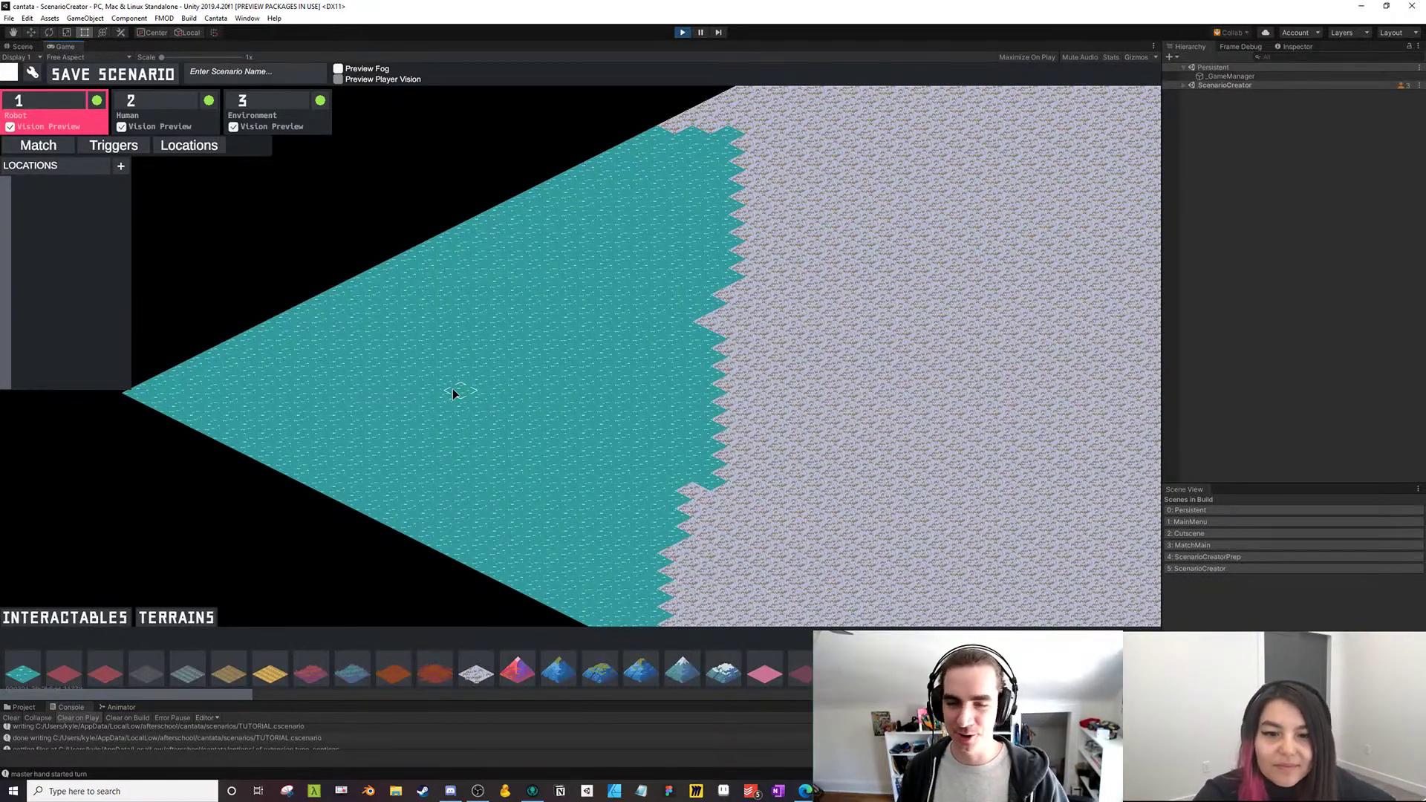
# Paint a large Grass landmass in the middle of the water, extending to the map's southwest edge
pyautogui.scroll(3, 493, 393)
pyautogui.moveTo(527, 396); pyautogui.dragTo(610, 391)
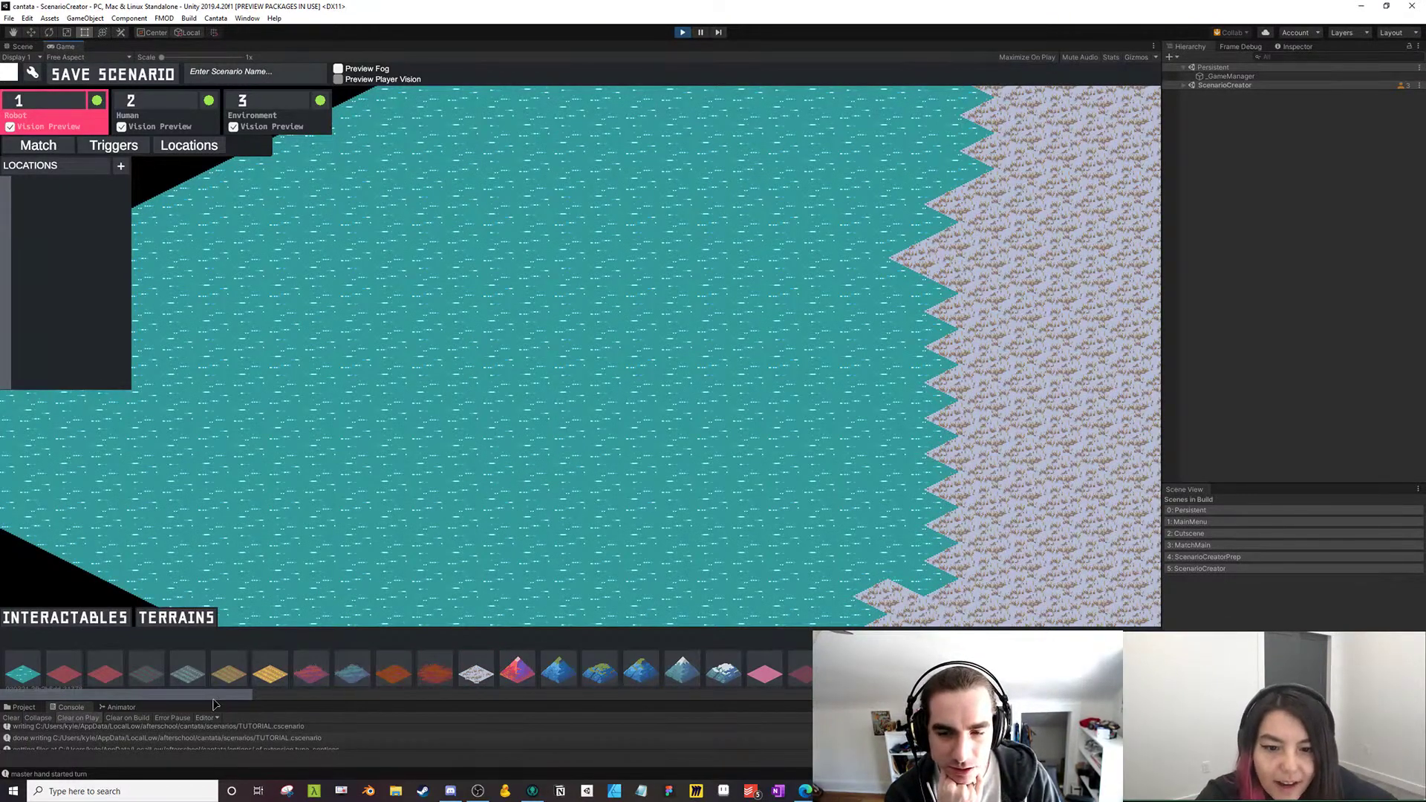
pyautogui.click(352, 678)
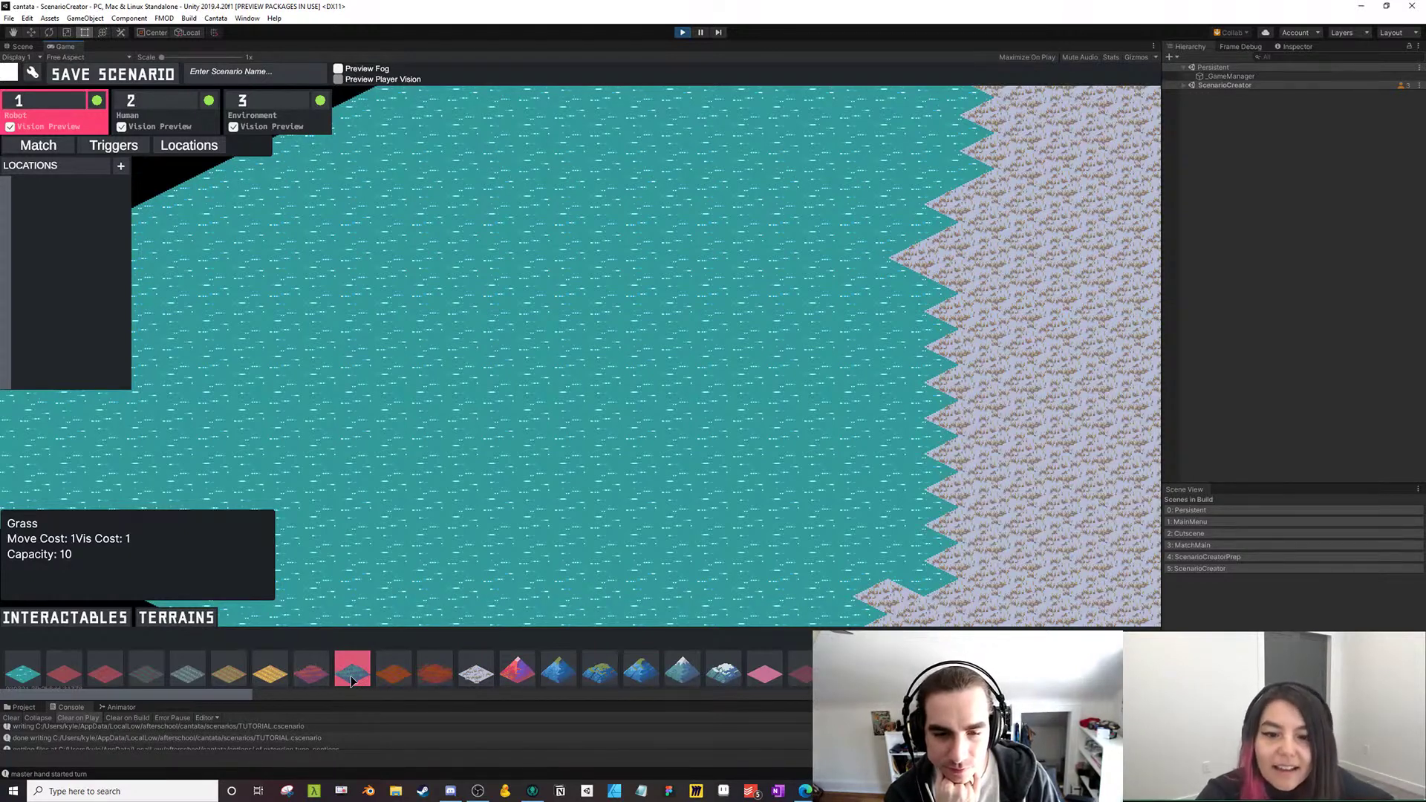
pyautogui.moveTo(502, 375)
pyautogui.mouseDown()
pyautogui.moveTo(370, 378)
pyautogui.moveTo(395, 345)
pyautogui.moveTo(381, 449)
pyautogui.moveTo(447, 367)
pyautogui.moveTo(371, 333)
pyautogui.moveTo(453, 470)
pyautogui.moveTo(358, 357)
pyautogui.moveTo(353, 483)
pyautogui.moveTo(461, 308)
pyautogui.moveTo(516, 462)
pyautogui.moveTo(542, 411)
pyautogui.moveTo(487, 298)
pyautogui.moveTo(520, 441)
pyautogui.moveTo(577, 413)
pyautogui.moveTo(456, 291)
pyautogui.moveTo(383, 331)
pyautogui.moveTo(325, 406)
pyautogui.moveTo(385, 458)
pyautogui.moveTo(347, 449)
pyautogui.moveTo(487, 379)
pyautogui.mouseUp()
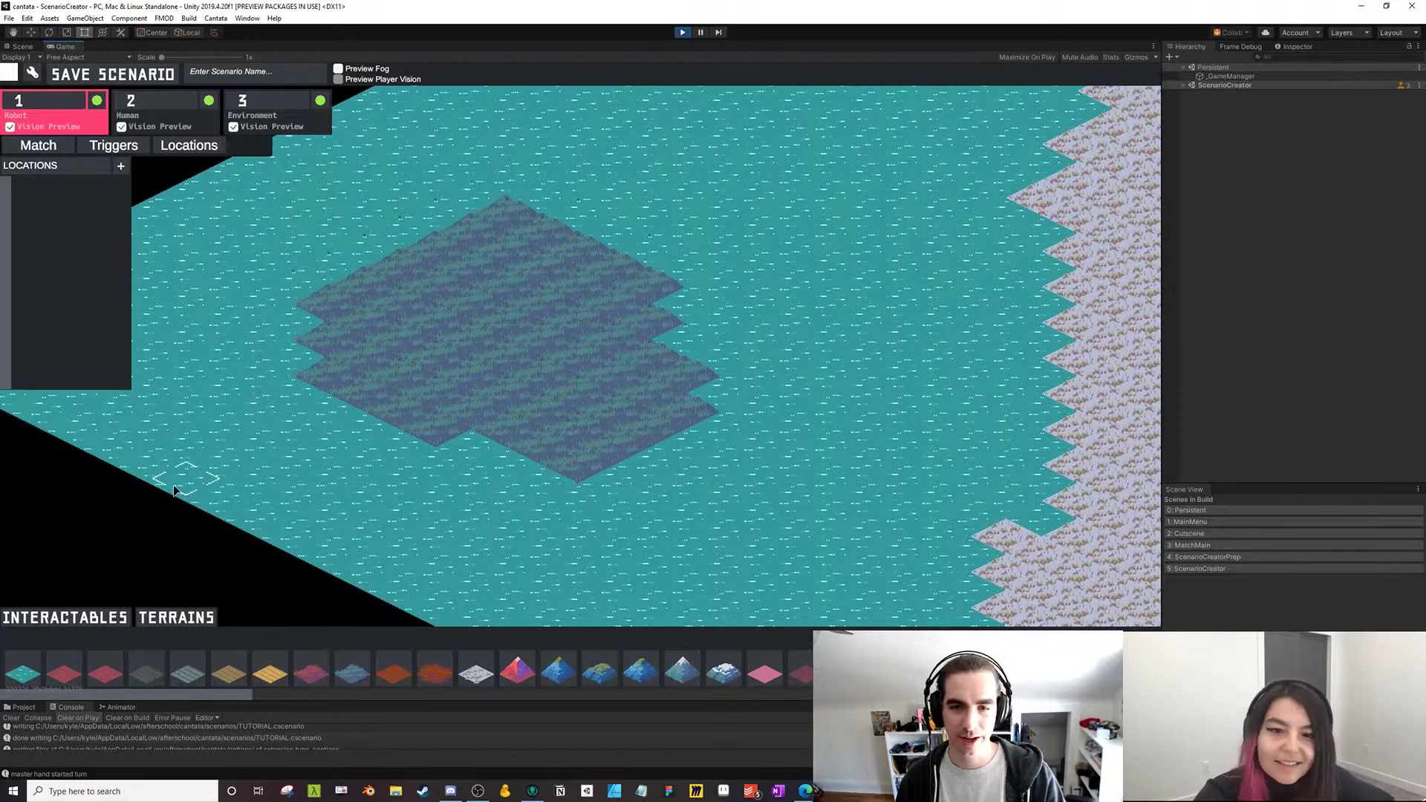
pyautogui.moveTo(282, 442)
pyautogui.mouseDown()
pyautogui.moveTo(193, 438)
pyautogui.moveTo(321, 431)
pyautogui.moveTo(284, 493)
pyautogui.moveTo(327, 468)
pyautogui.moveTo(156, 476)
pyautogui.moveTo(175, 407)
pyautogui.moveTo(140, 466)
pyautogui.moveTo(111, 438)
pyautogui.moveTo(214, 420)
pyautogui.mouseUp()
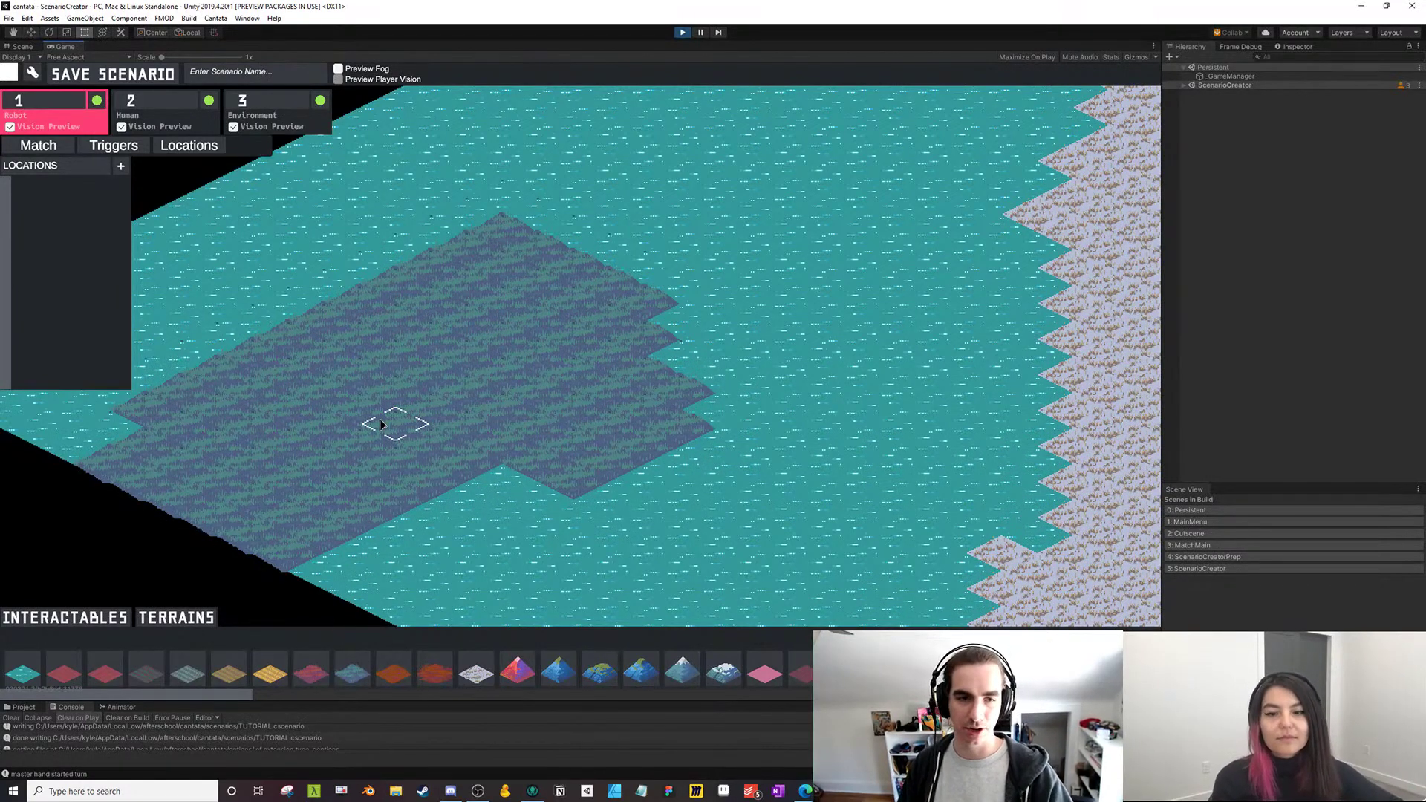
pyautogui.moveTo(109, 428); pyautogui.dragTo(77, 446)
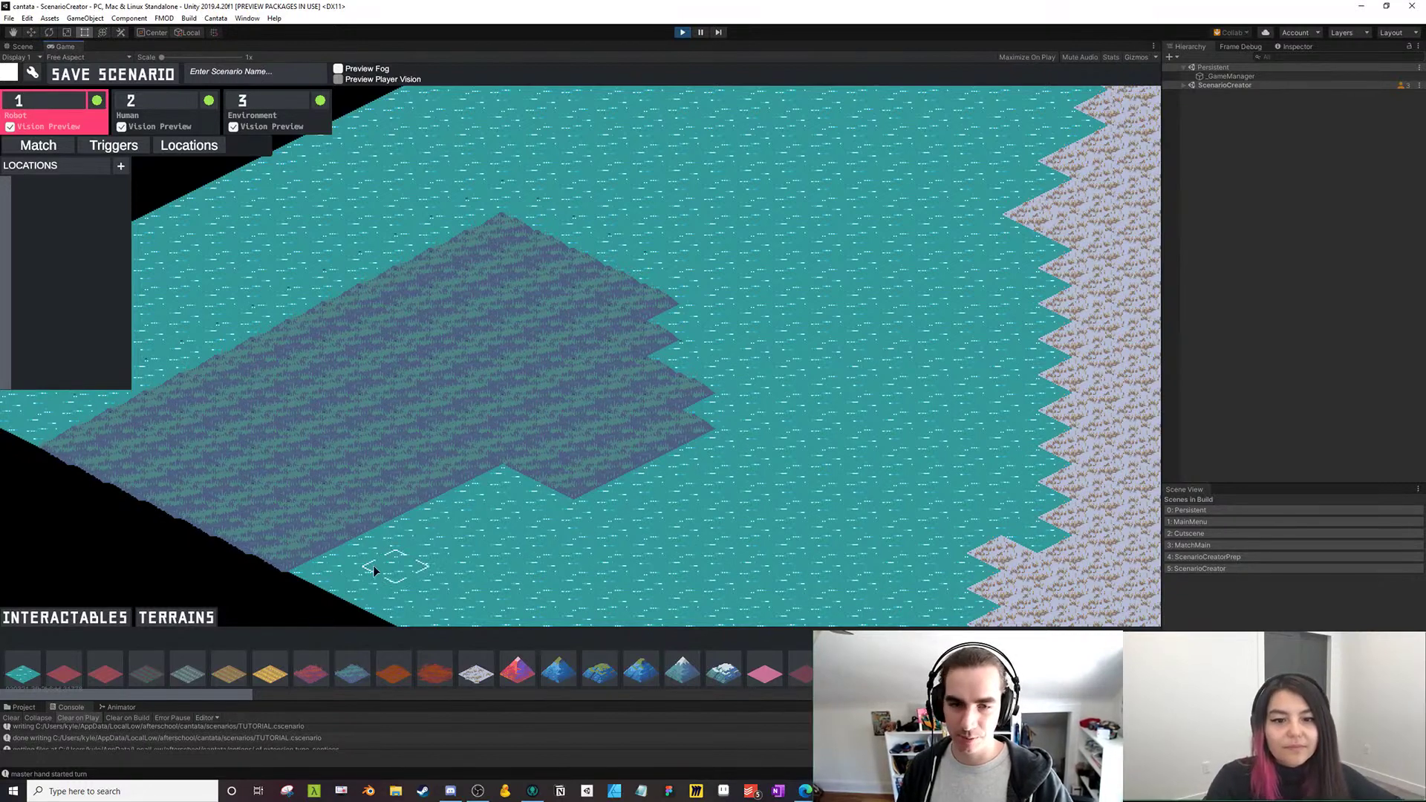
pyautogui.moveTo(374, 570)
pyautogui.mouseDown()
pyautogui.moveTo(479, 487)
pyautogui.moveTo(580, 442)
pyautogui.moveTo(564, 390)
pyautogui.moveTo(648, 335)
pyautogui.moveTo(554, 236)
pyautogui.moveTo(618, 268)
pyautogui.moveTo(609, 222)
pyautogui.mouseUp()
# Border the grass landmass with a band of mixed mountain tiles on every side except the map edge
pyautogui.click(600, 672)
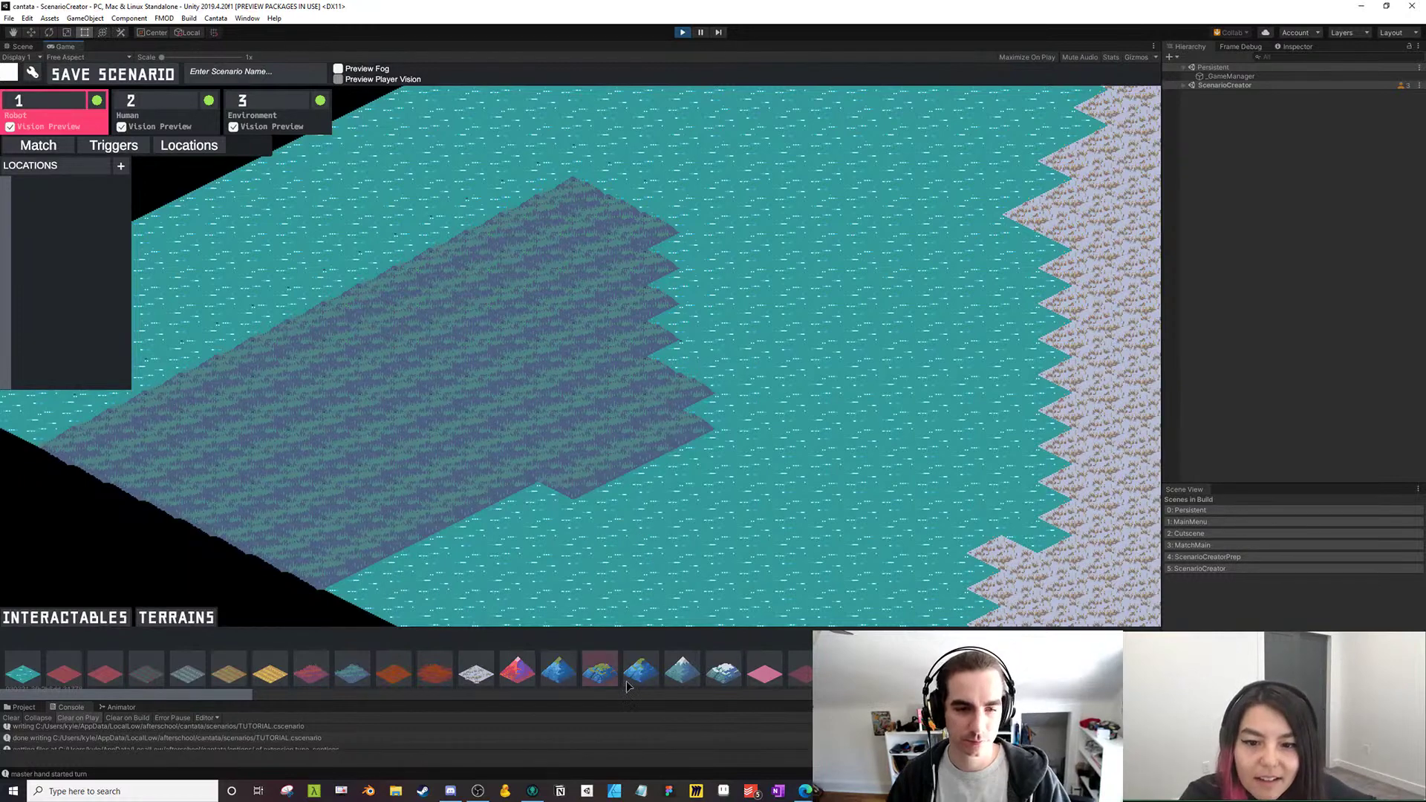
pyautogui.click(682, 673)
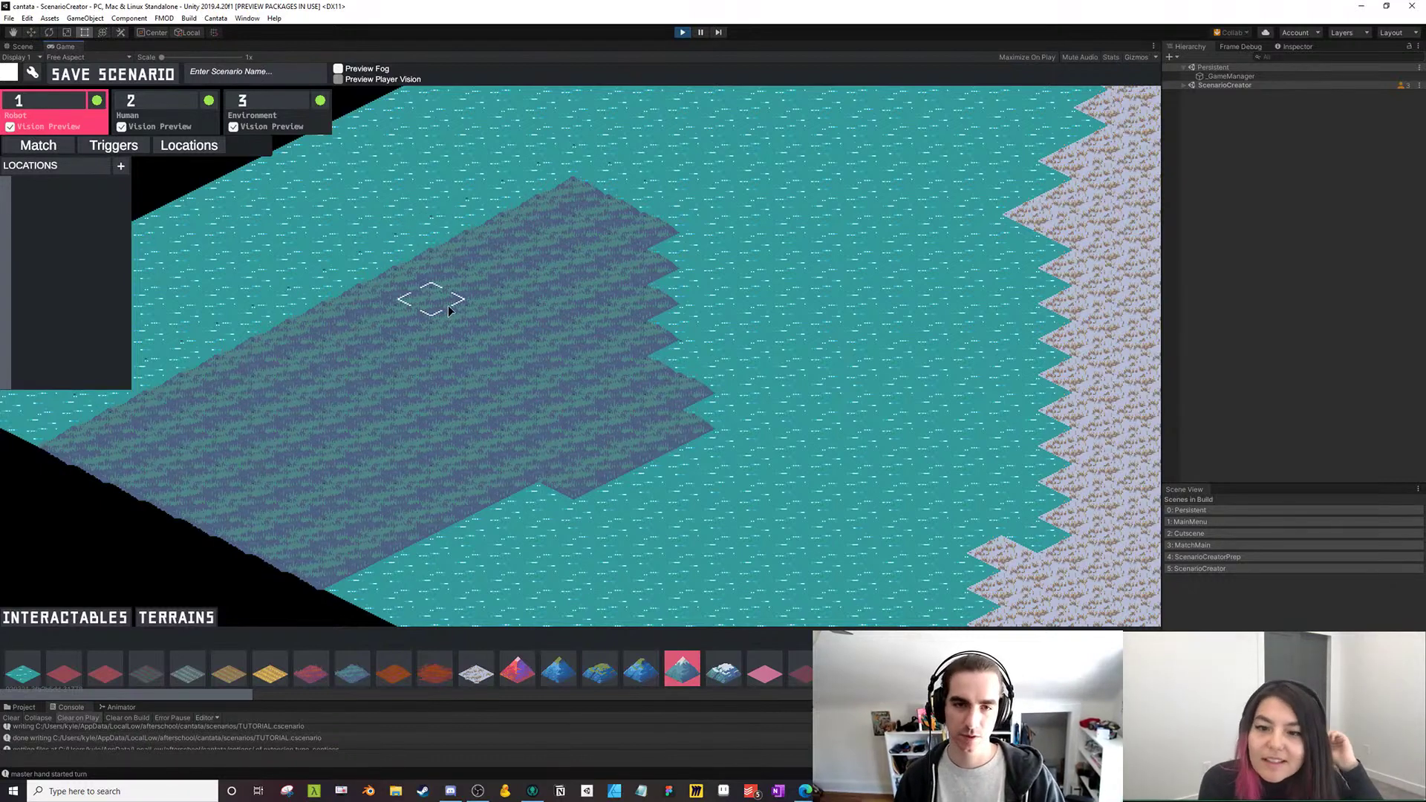
pyautogui.press('a')
pyautogui.press('a')
pyautogui.press('w')
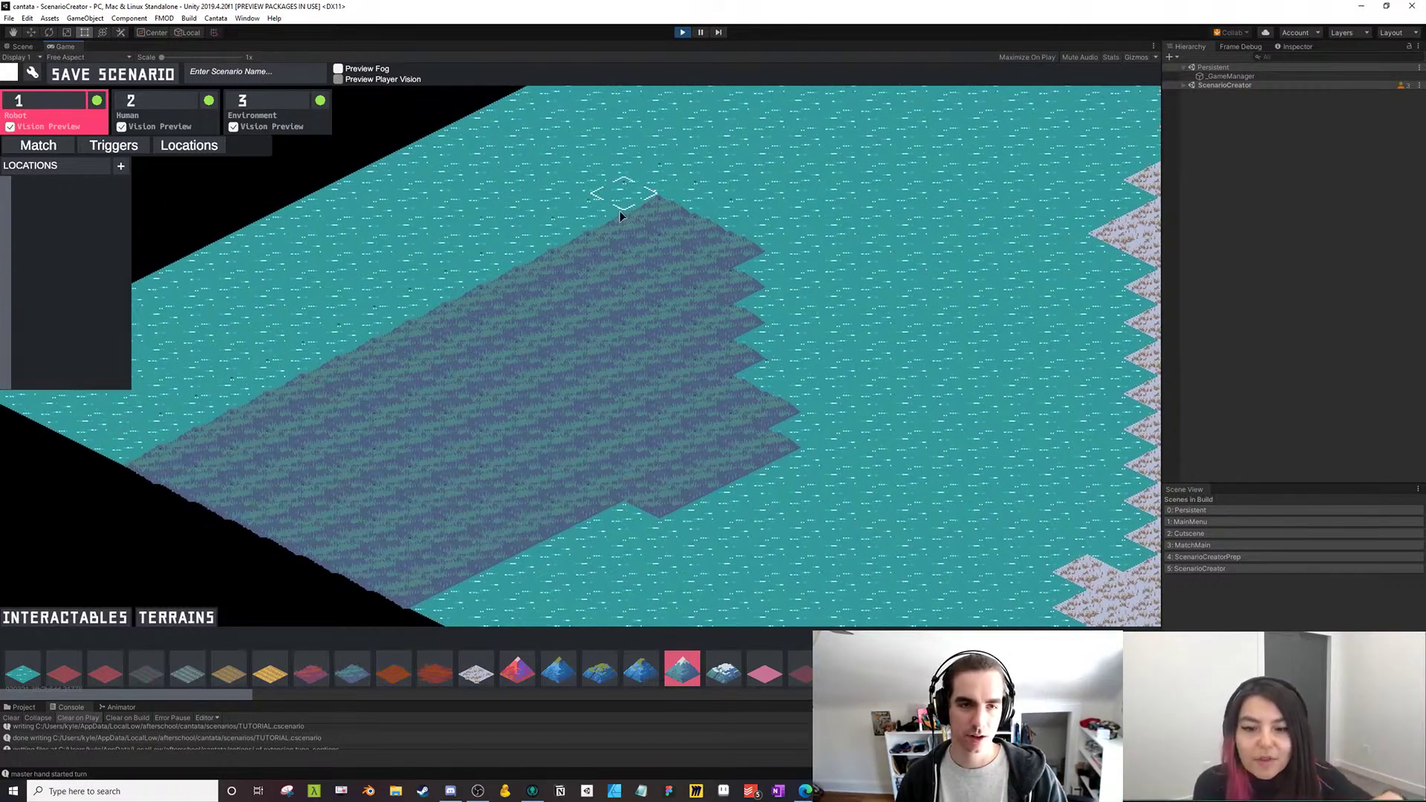
pyautogui.click(559, 672)
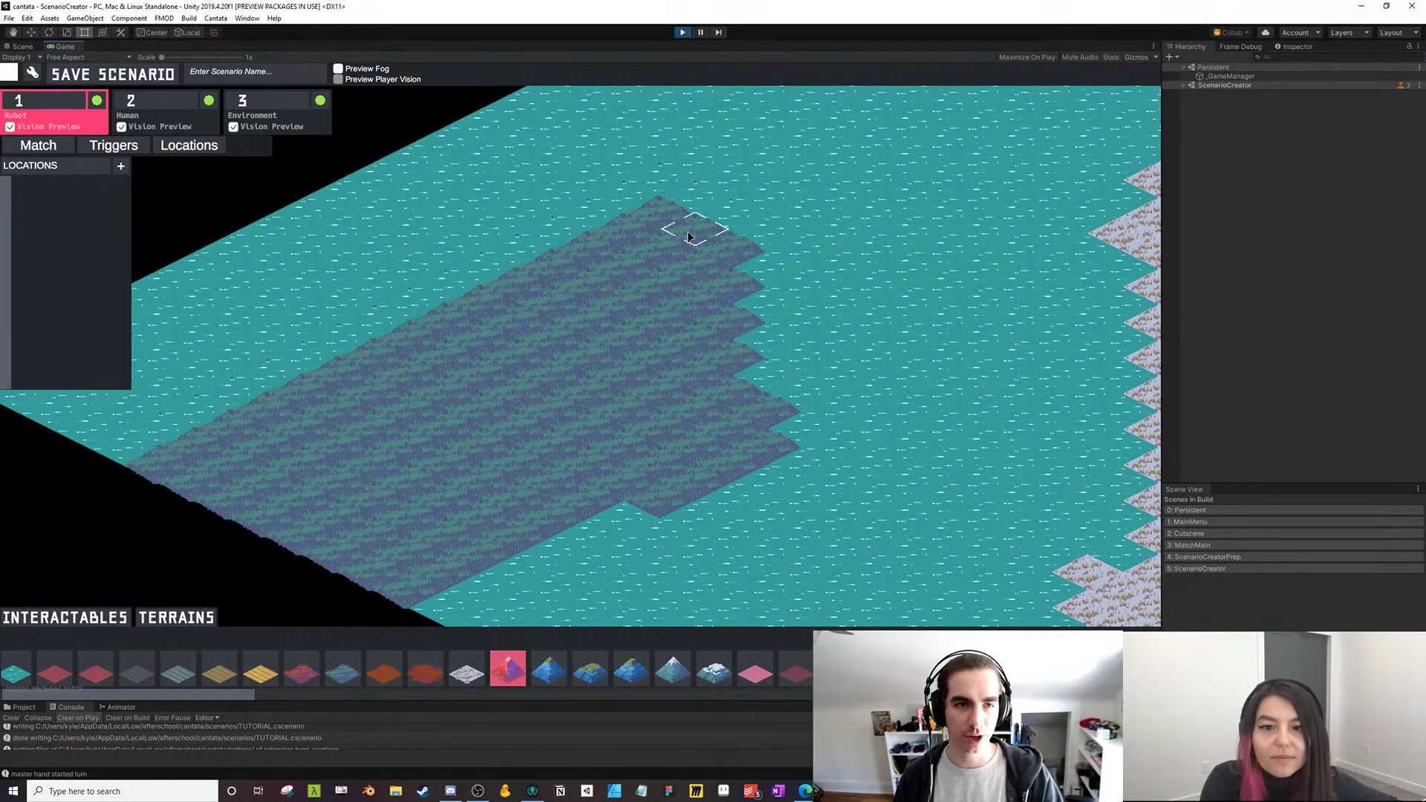
pyautogui.moveTo(659, 213)
pyautogui.mouseDown()
pyautogui.moveTo(563, 232)
pyautogui.moveTo(475, 286)
pyautogui.moveTo(412, 298)
pyautogui.moveTo(657, 199)
pyautogui.moveTo(386, 271)
pyautogui.moveTo(253, 338)
pyautogui.moveTo(148, 431)
pyautogui.moveTo(189, 423)
pyautogui.moveTo(415, 256)
pyautogui.mouseUp()
pyautogui.moveTo(409, 594)
pyautogui.mouseDown()
pyautogui.moveTo(454, 605)
pyautogui.moveTo(520, 561)
pyautogui.moveTo(699, 497)
pyautogui.moveTo(780, 434)
pyautogui.moveTo(743, 312)
pyautogui.moveTo(736, 205)
pyautogui.moveTo(765, 506)
pyautogui.moveTo(491, 587)
pyautogui.moveTo(378, 587)
pyautogui.moveTo(133, 446)
pyautogui.moveTo(245, 310)
pyautogui.moveTo(82, 430)
pyautogui.moveTo(130, 475)
pyautogui.mouseUp()
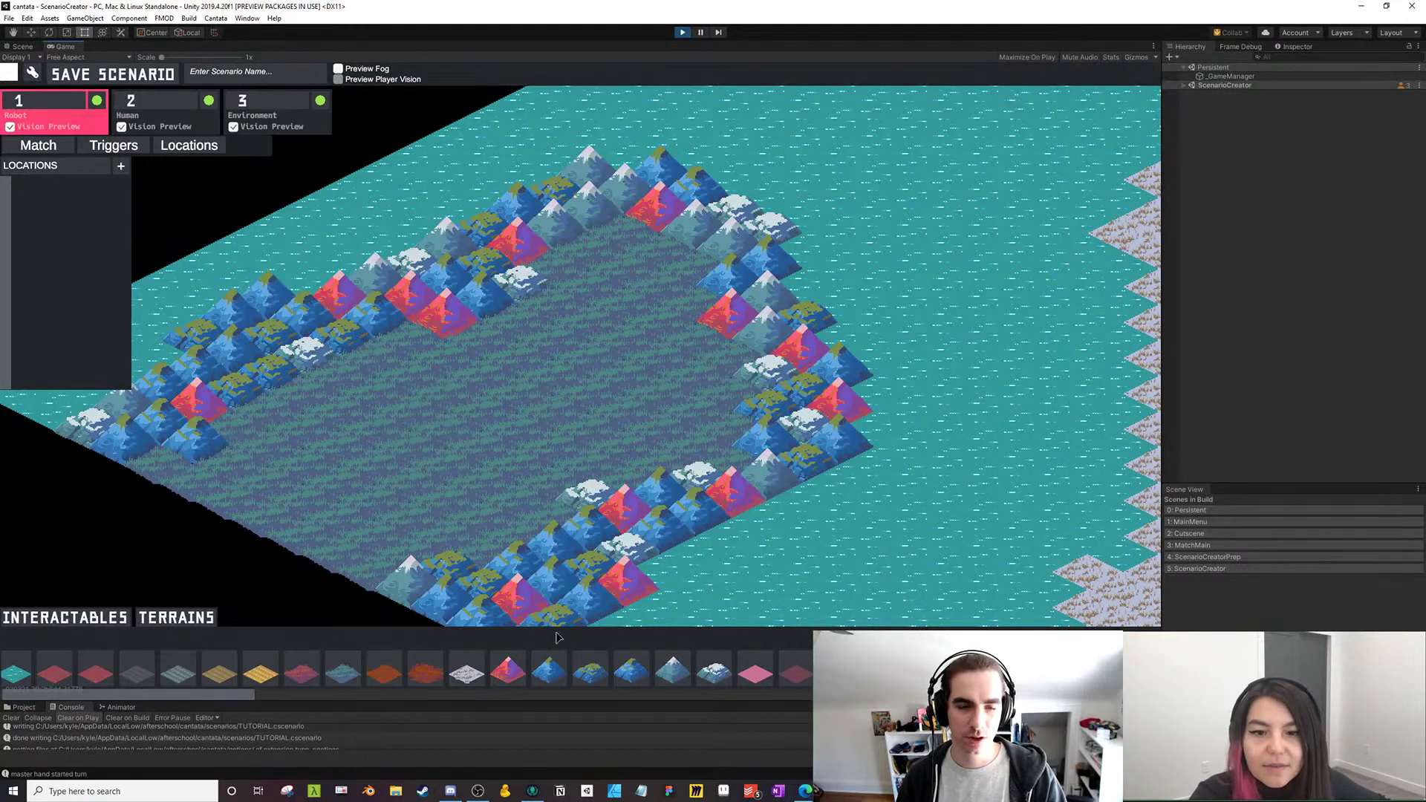
# Paint a narrow Grass path through the eastern mountain border and across the water to the rocky shore
pyautogui.moveTo(191, 698); pyautogui.dragTo(209, 700)
pyautogui.click(264, 672)
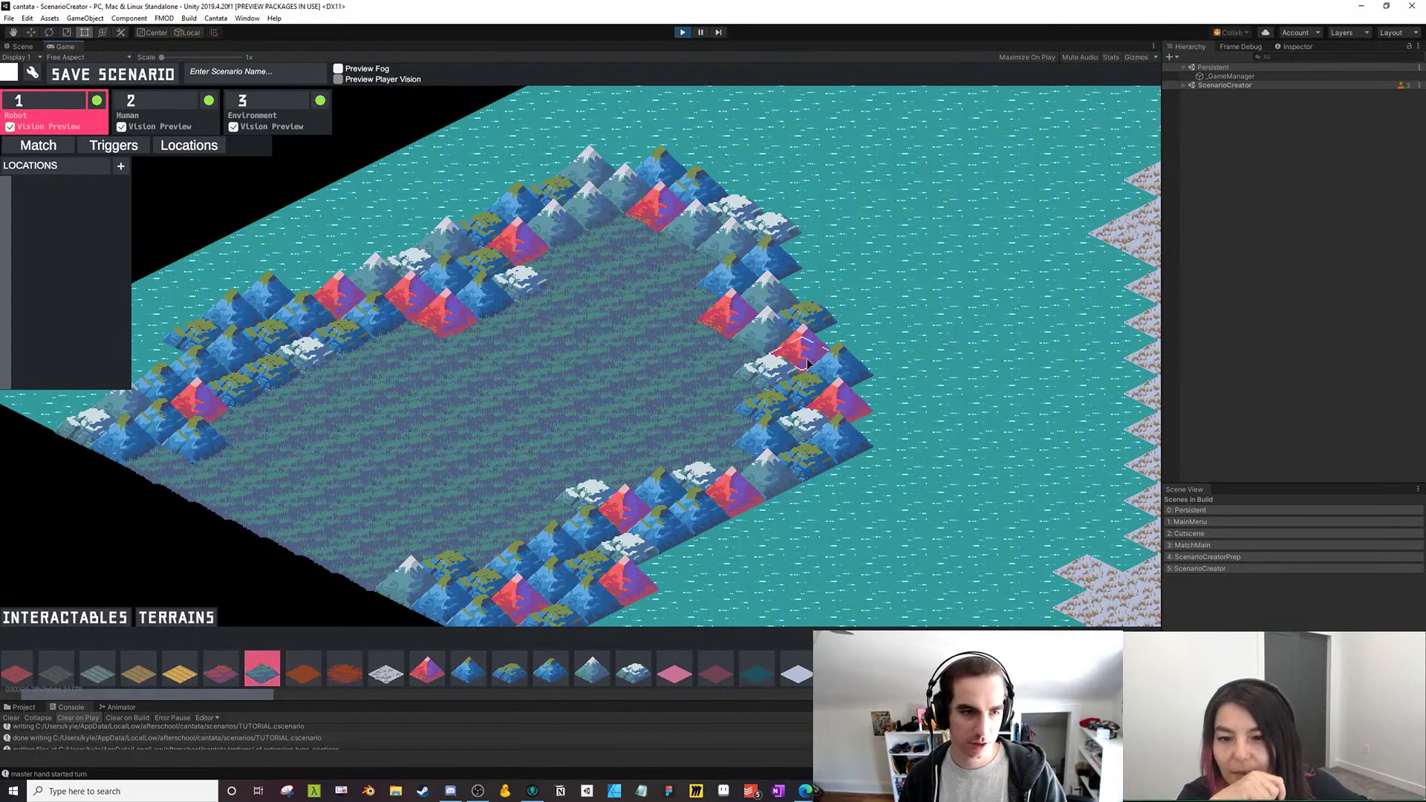
pyautogui.press('d')
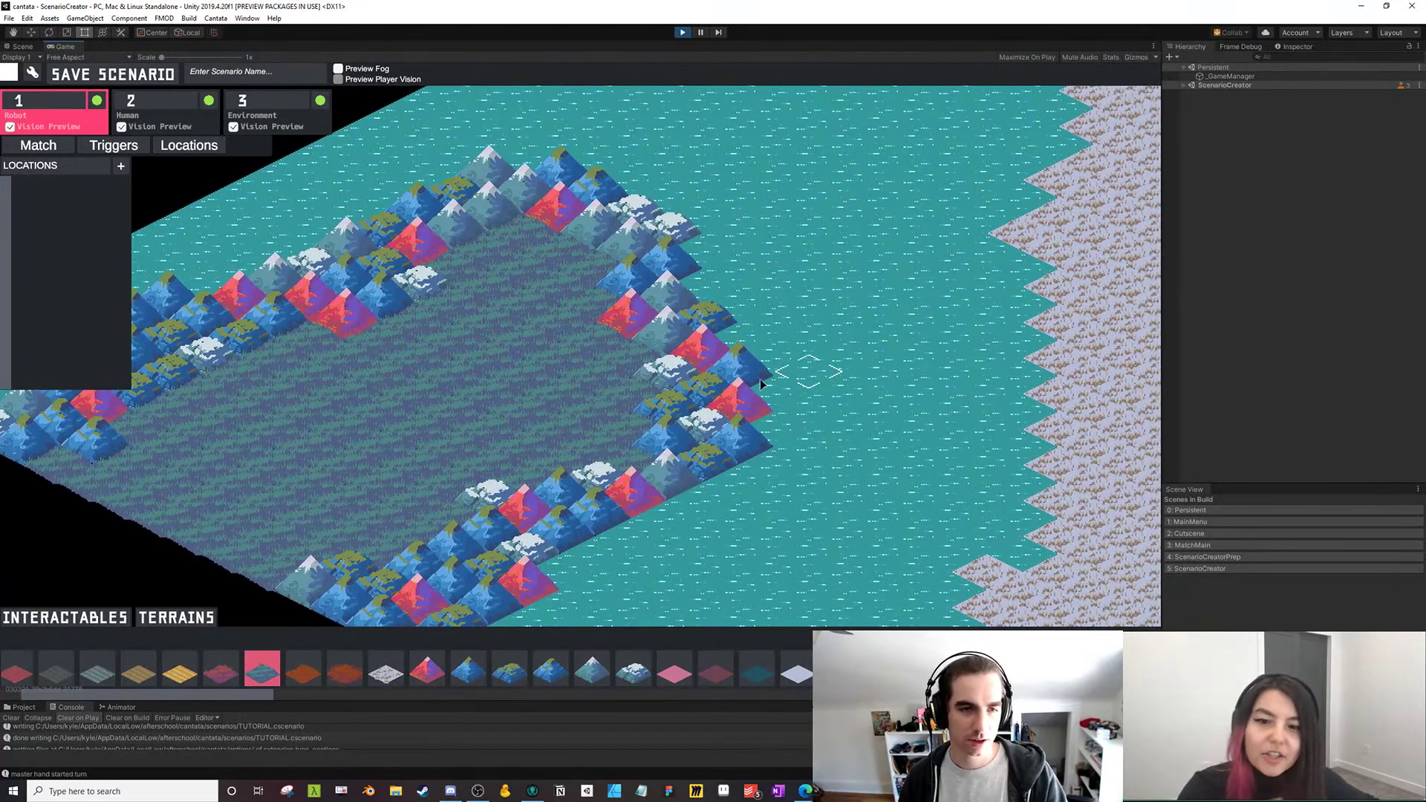
pyautogui.moveTo(760, 379)
pyautogui.mouseDown()
pyautogui.moveTo(782, 372)
pyautogui.moveTo(704, 366)
pyautogui.moveTo(1065, 394)
pyautogui.mouseUp()
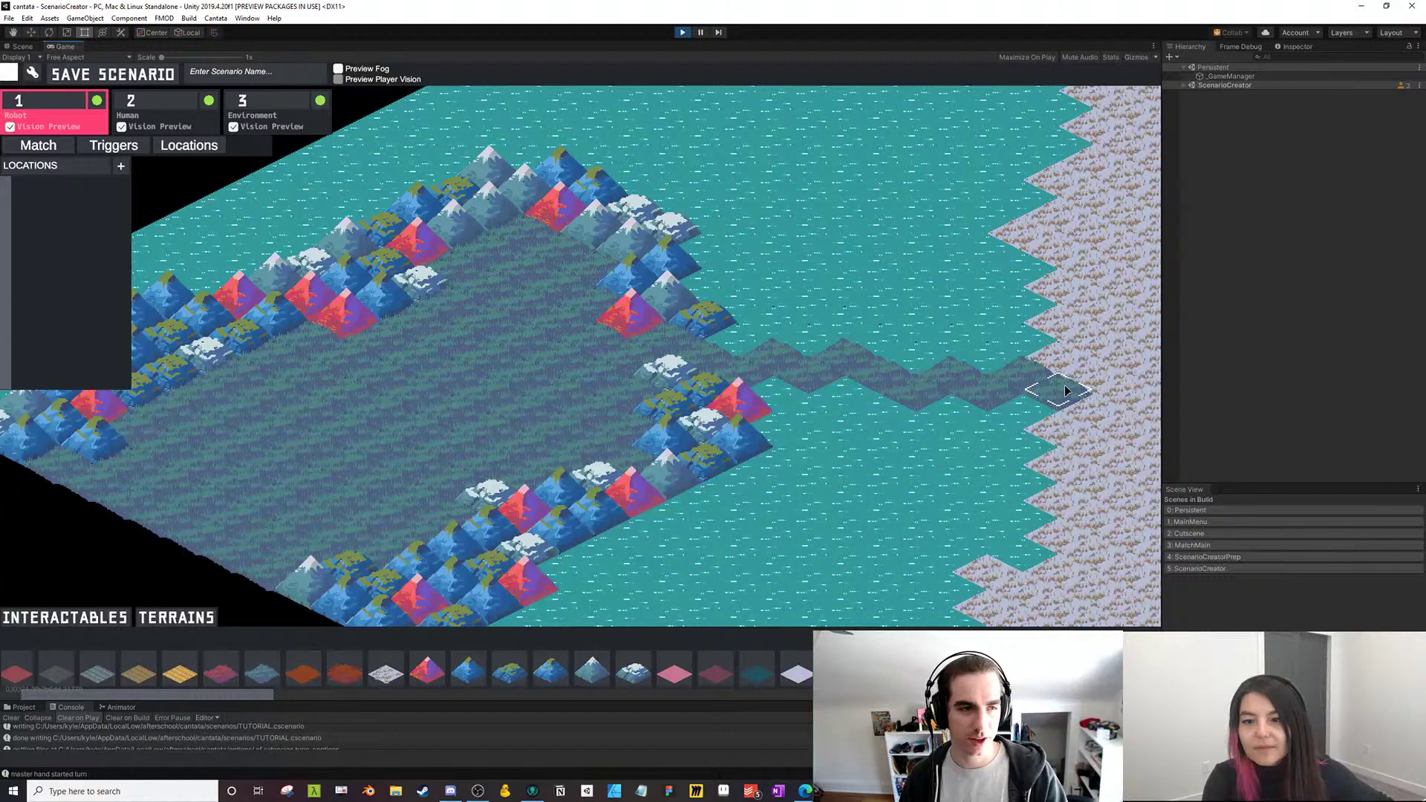
# Place mixed mountain clusters on both sides of the grass path where it meets the rocky shore
pyautogui.click(427, 671)
pyautogui.moveTo(1054, 361); pyautogui.dragTo(1072, 366)
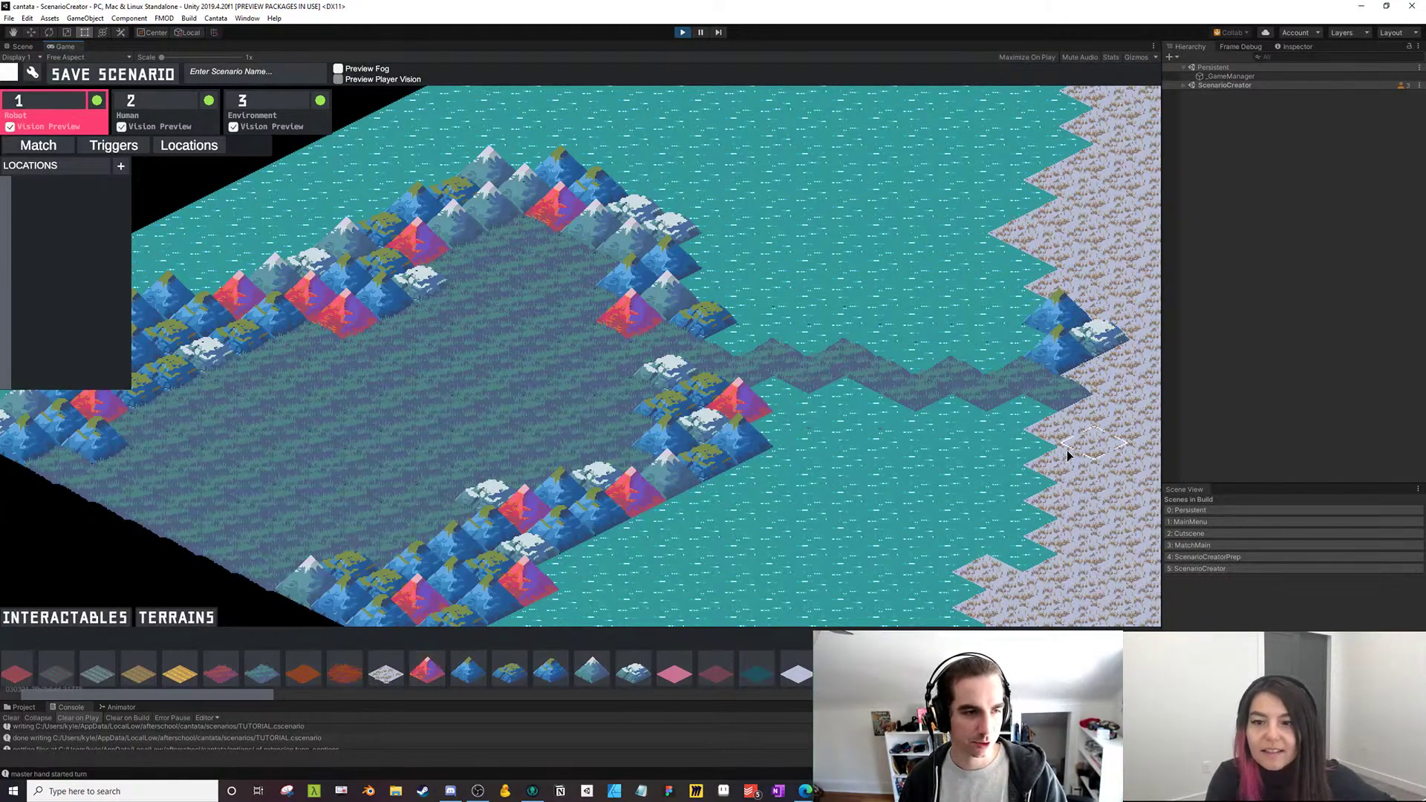
pyautogui.moveTo(1067, 450)
pyautogui.mouseDown()
pyautogui.moveTo(1049, 425)
pyautogui.moveTo(1051, 523)
pyautogui.mouseUp()
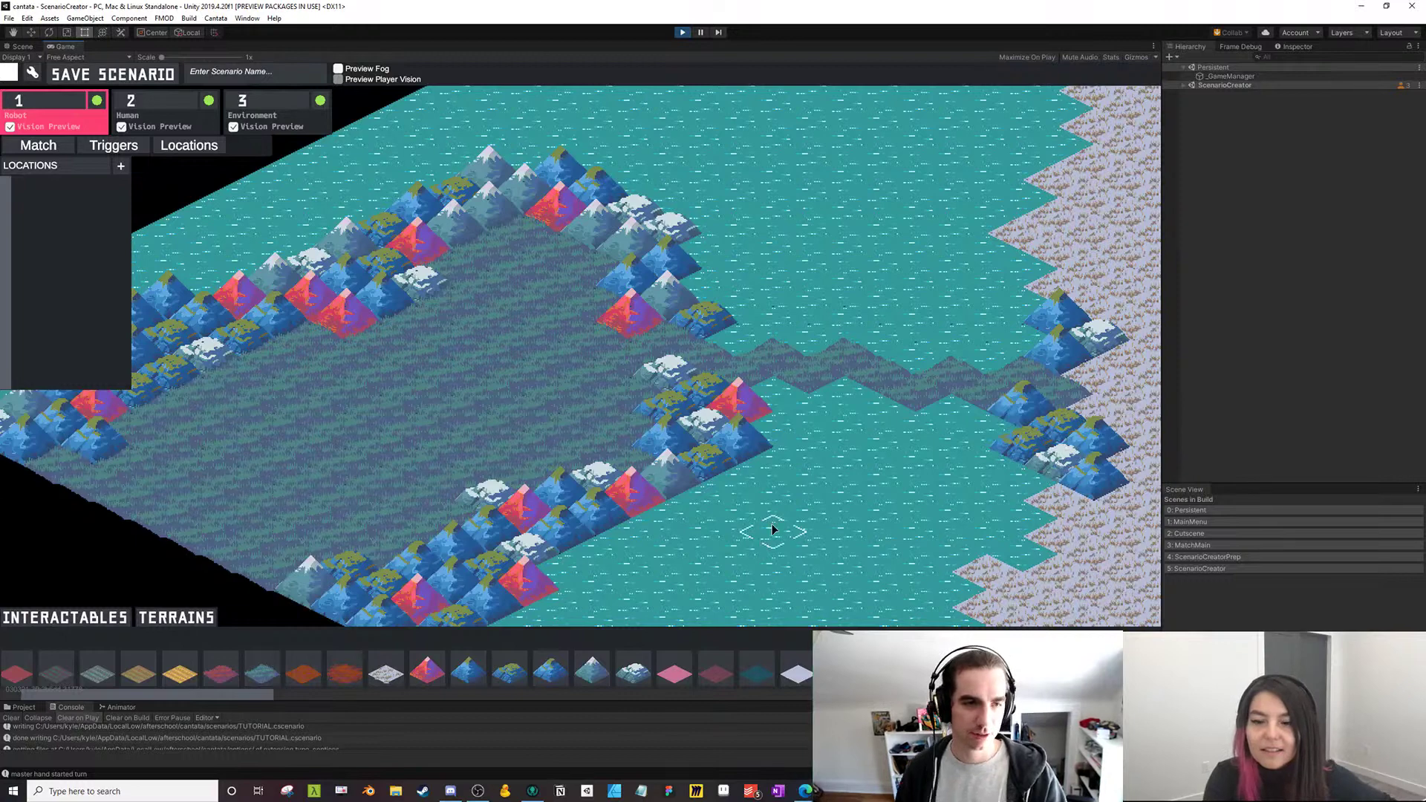
pyautogui.press('a')
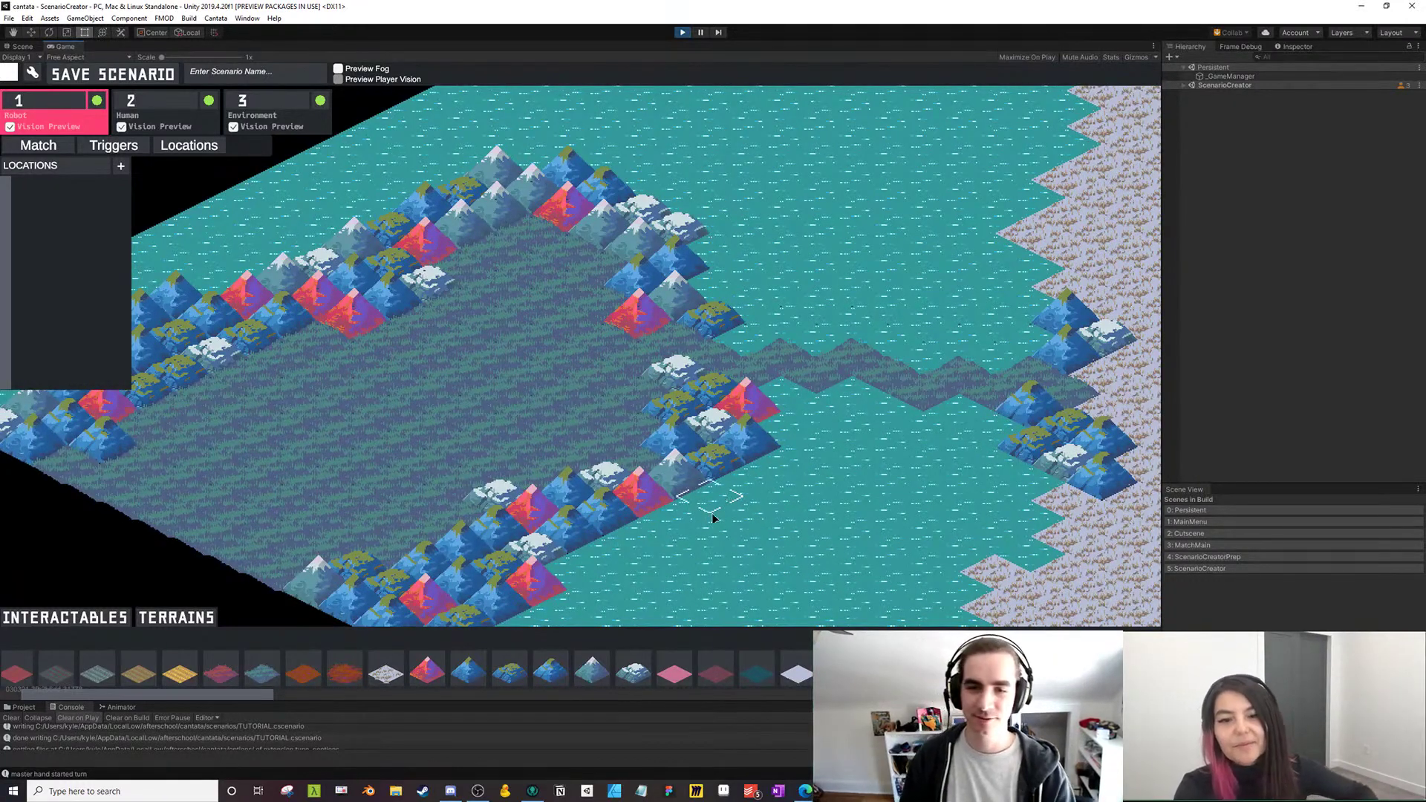
pyautogui.press('a')
pyautogui.press('s')
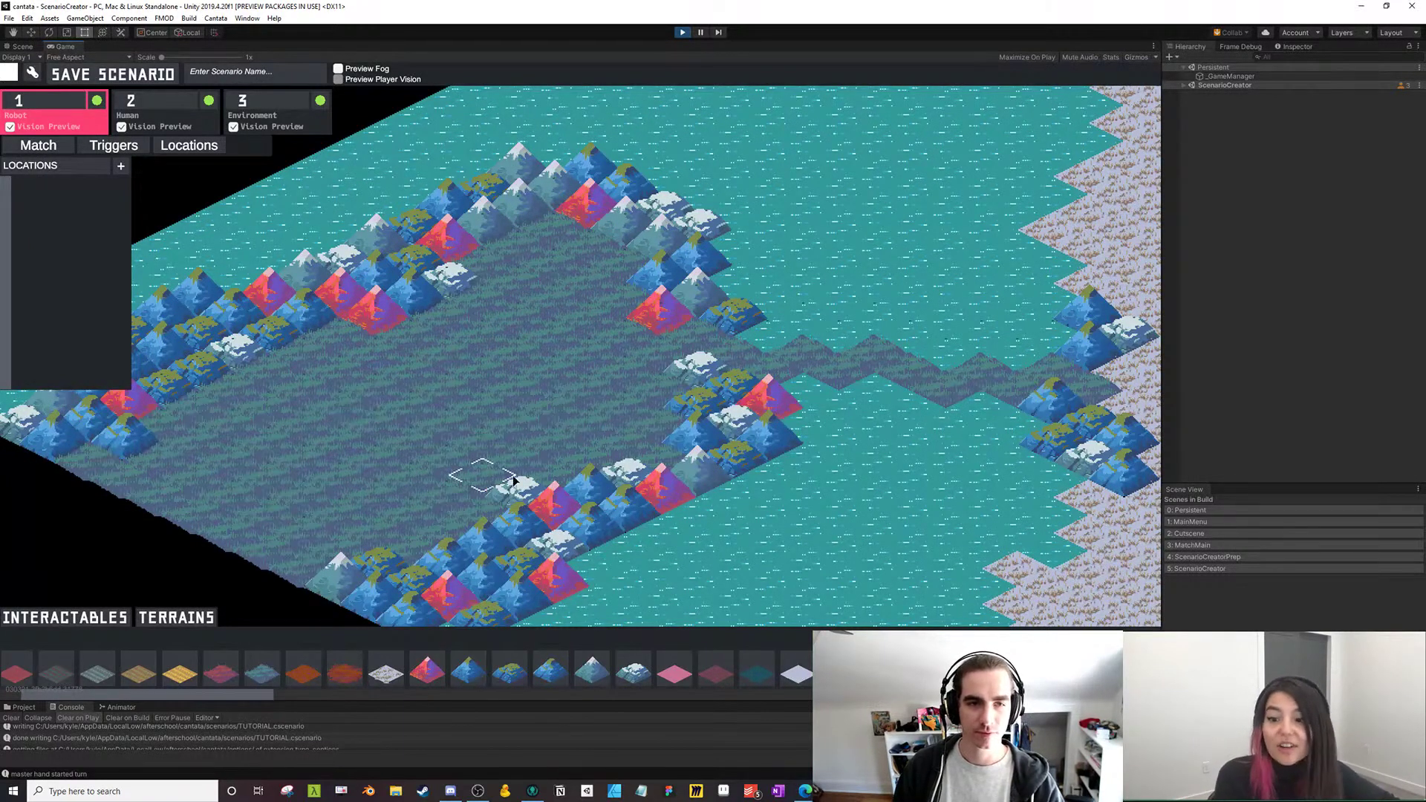
pyautogui.moveTo(533, 520); pyautogui.dragTo(327, 533)
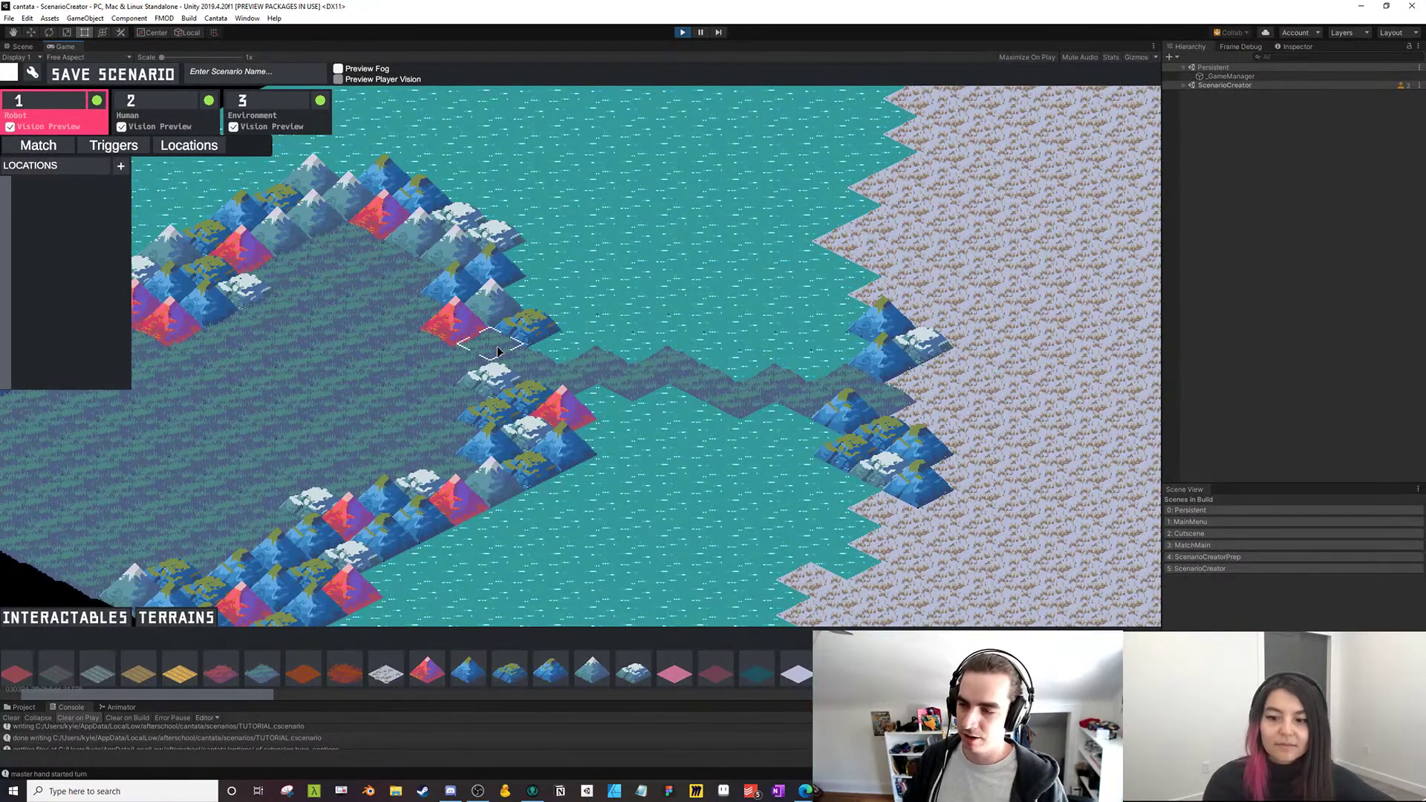
pyautogui.moveTo(563, 344); pyautogui.dragTo(624, 311)
pyautogui.moveTo(640, 392); pyautogui.dragTo(682, 411)
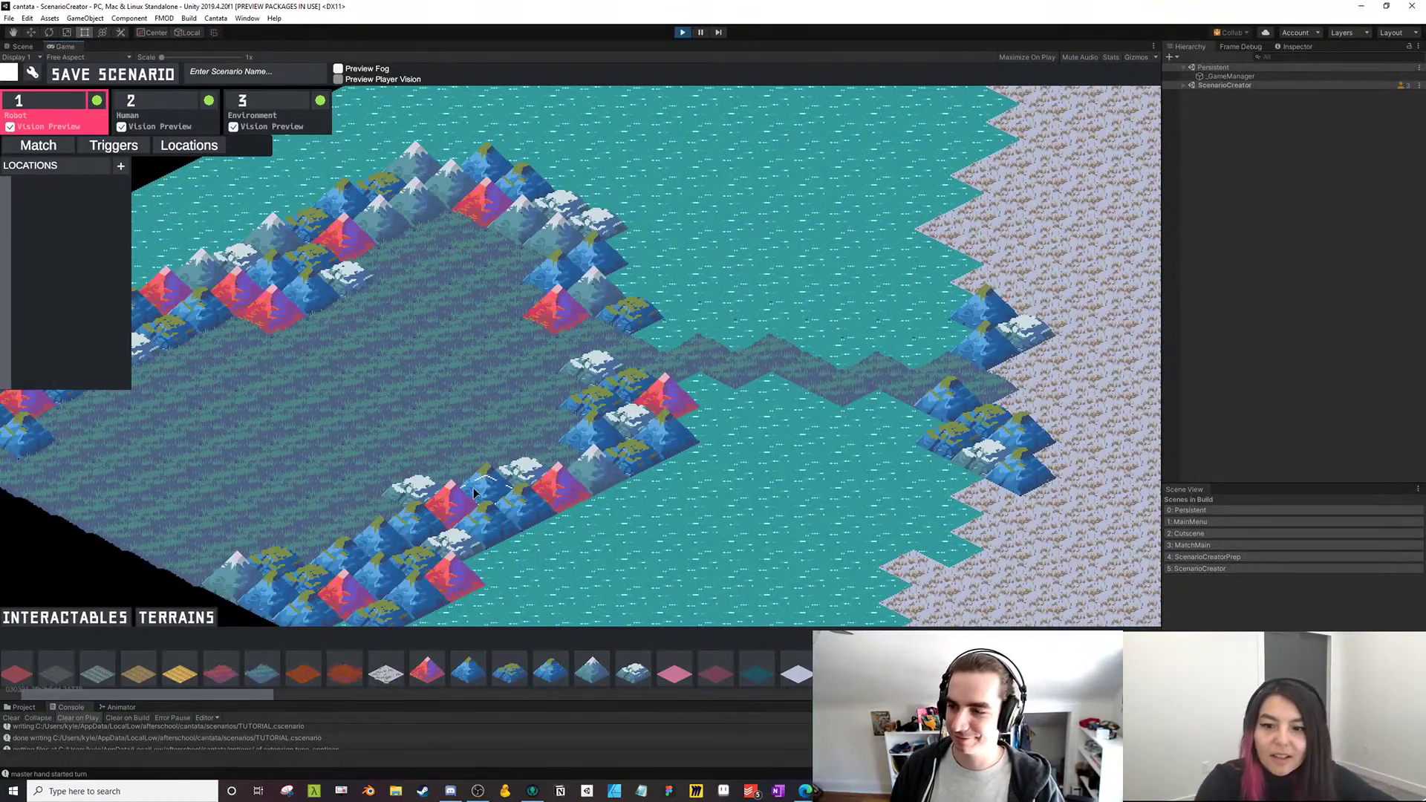
# Place four yellow-topped Trees tiles along the inner edge of the landmass's northern mountain border
pyautogui.moveTo(237, 694); pyautogui.dragTo(475, 699)
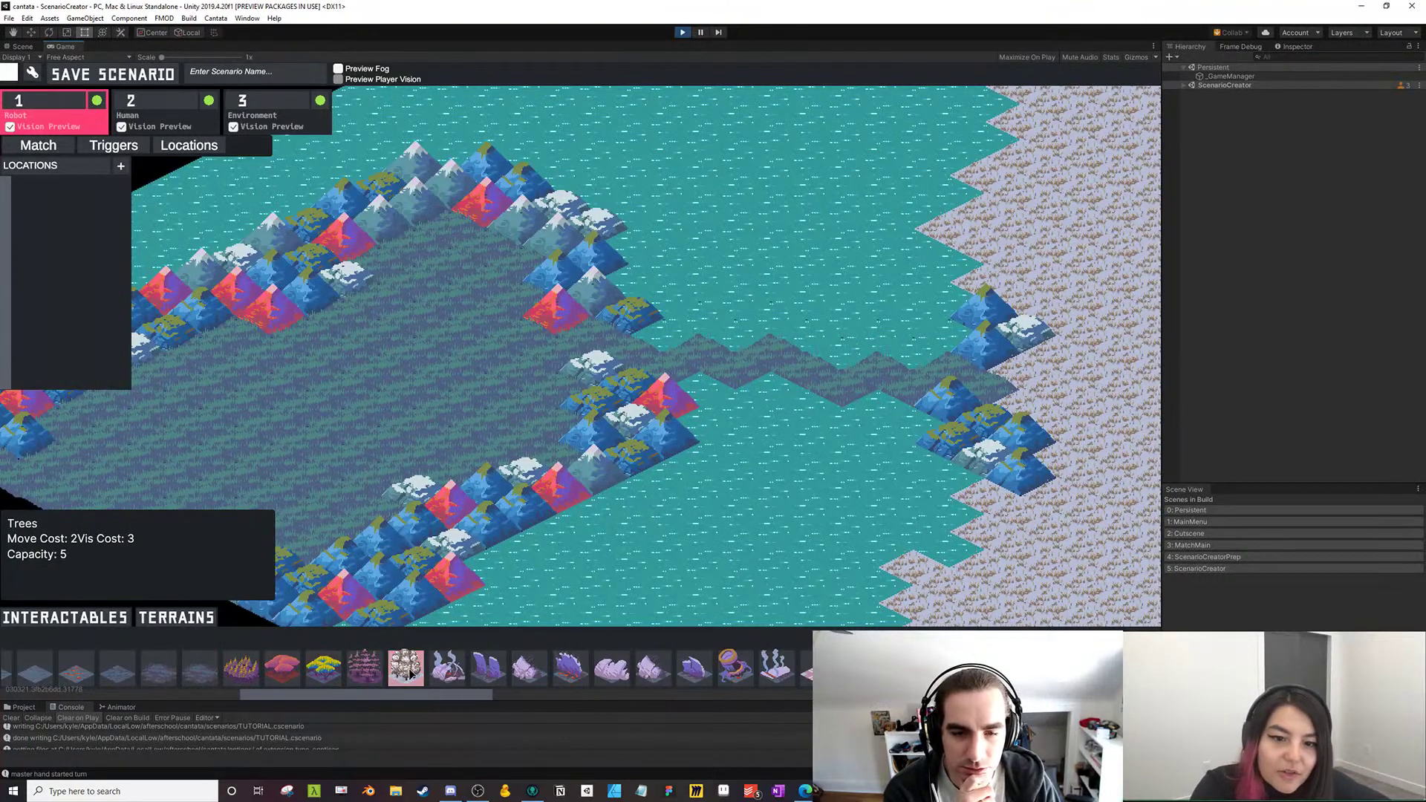
pyautogui.click(321, 676)
pyautogui.moveTo(335, 416); pyautogui.dragTo(479, 390)
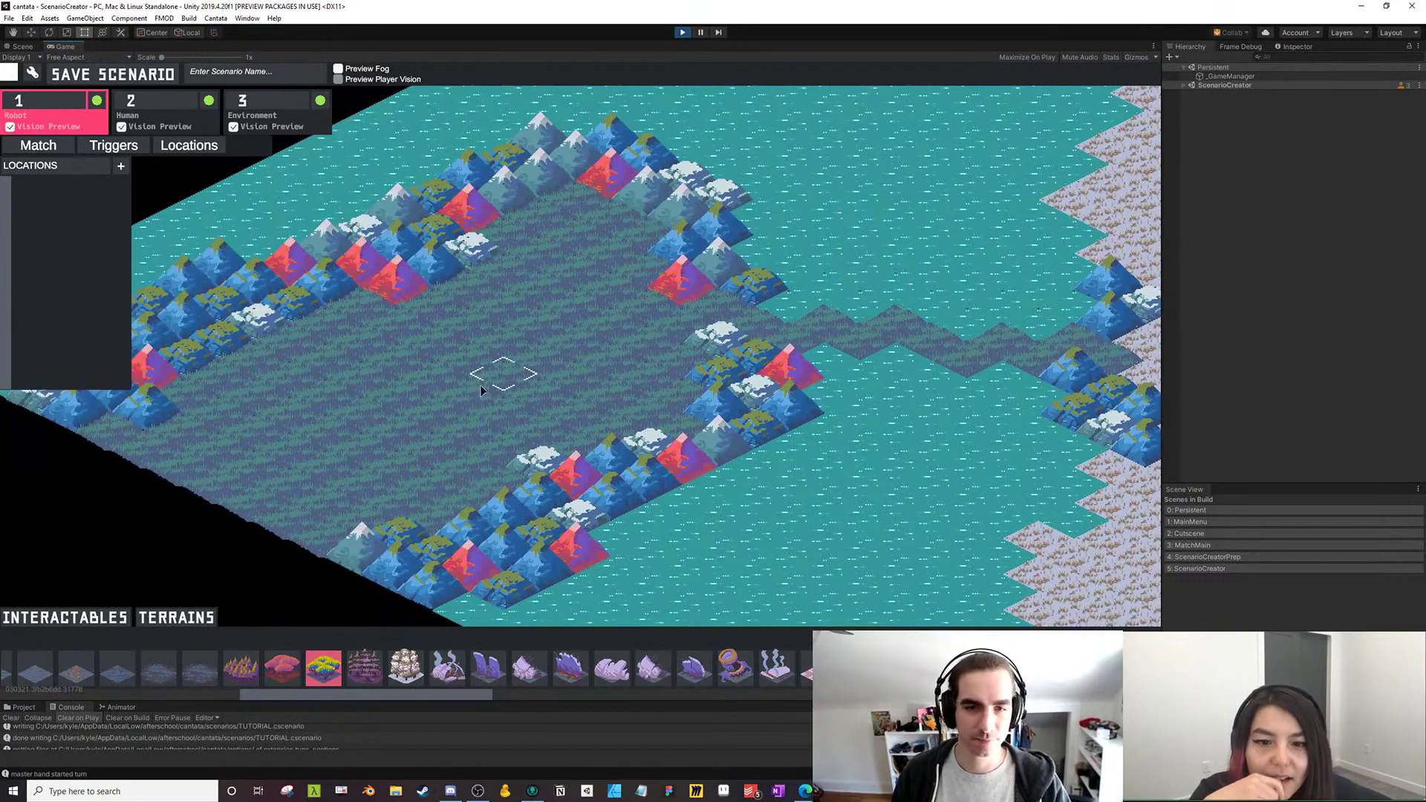
pyautogui.click(251, 355)
pyautogui.click(327, 318)
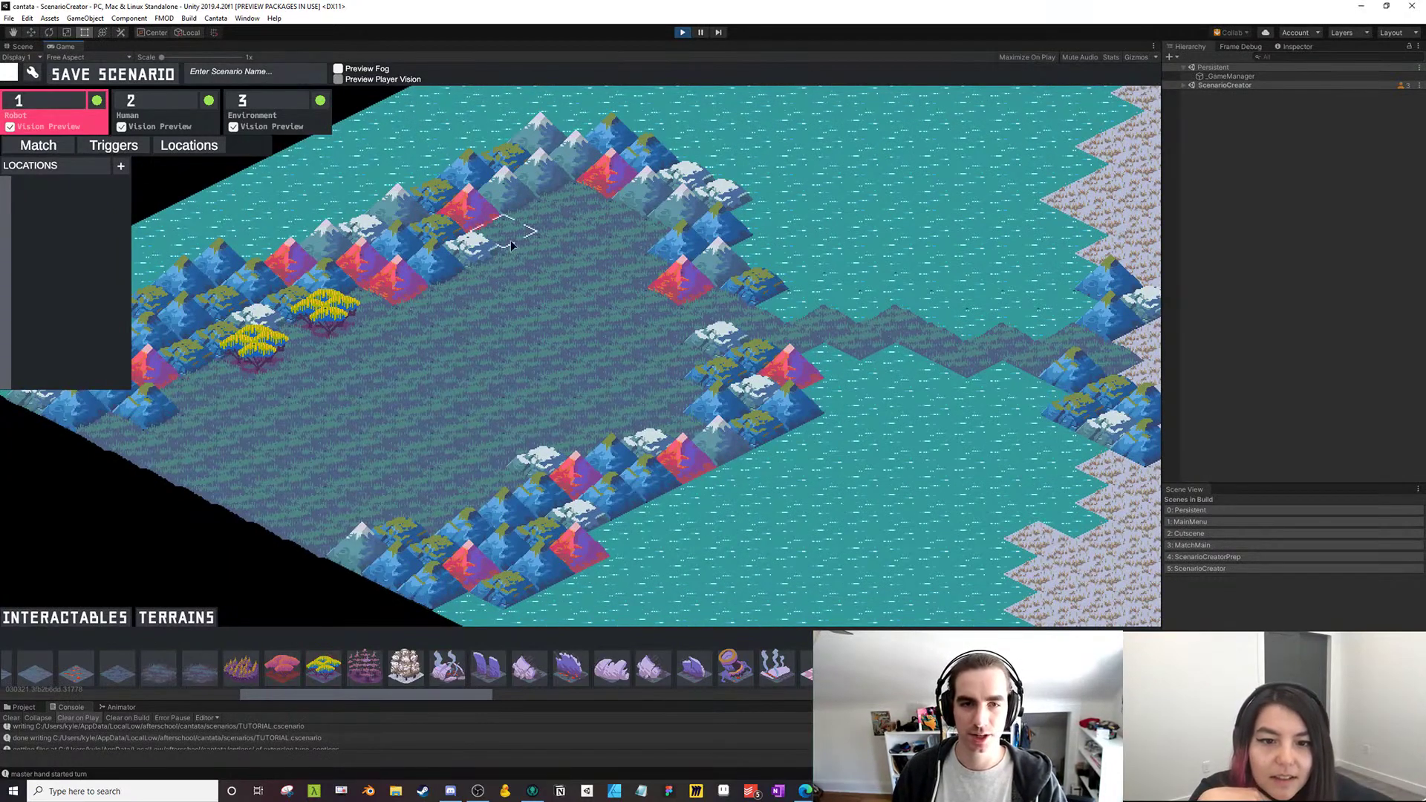
pyautogui.click(538, 221)
pyautogui.click(644, 237)
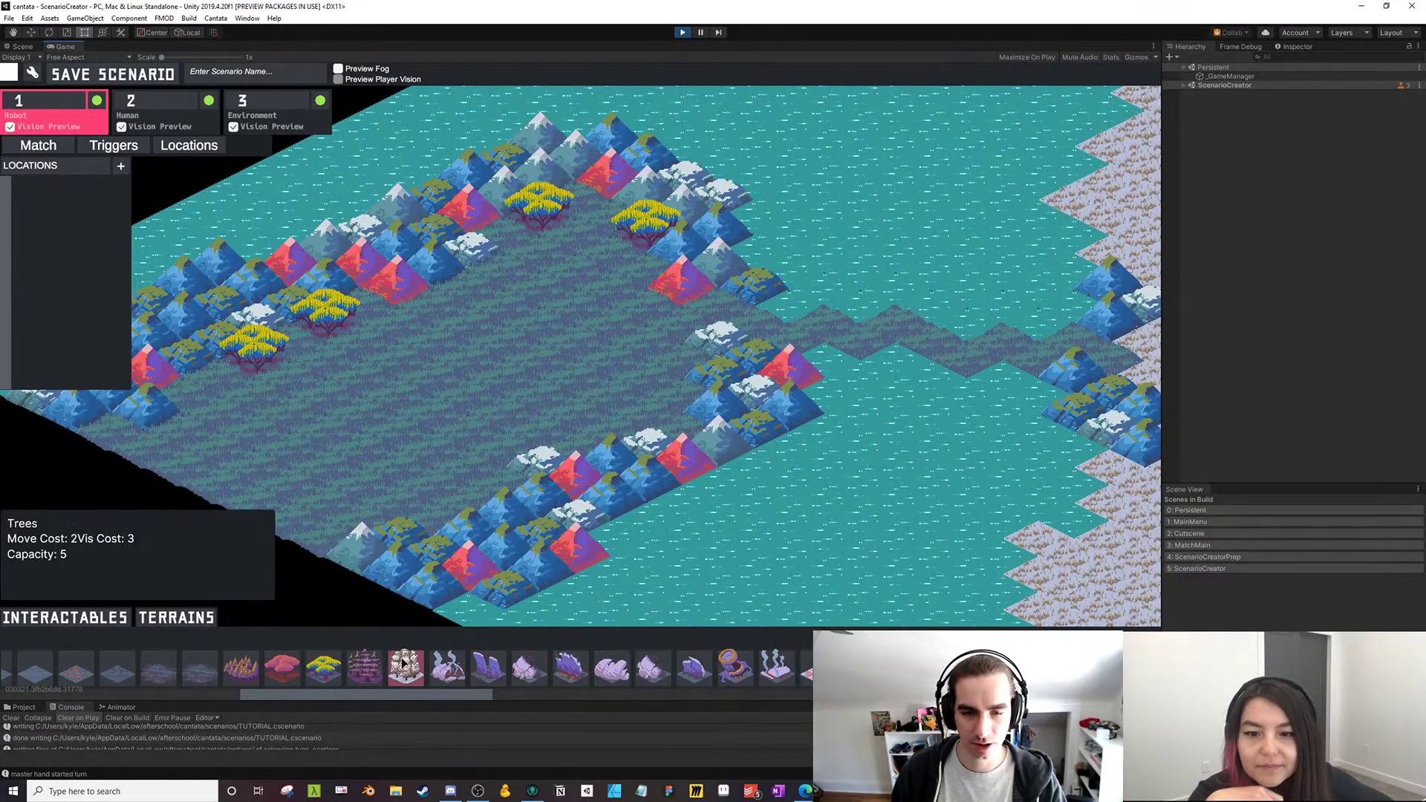
# Place two white Trees tiles along the inner edge of the landmass's southern mountain border
pyautogui.click(405, 666)
pyautogui.click(431, 505)
pyautogui.click(670, 416)
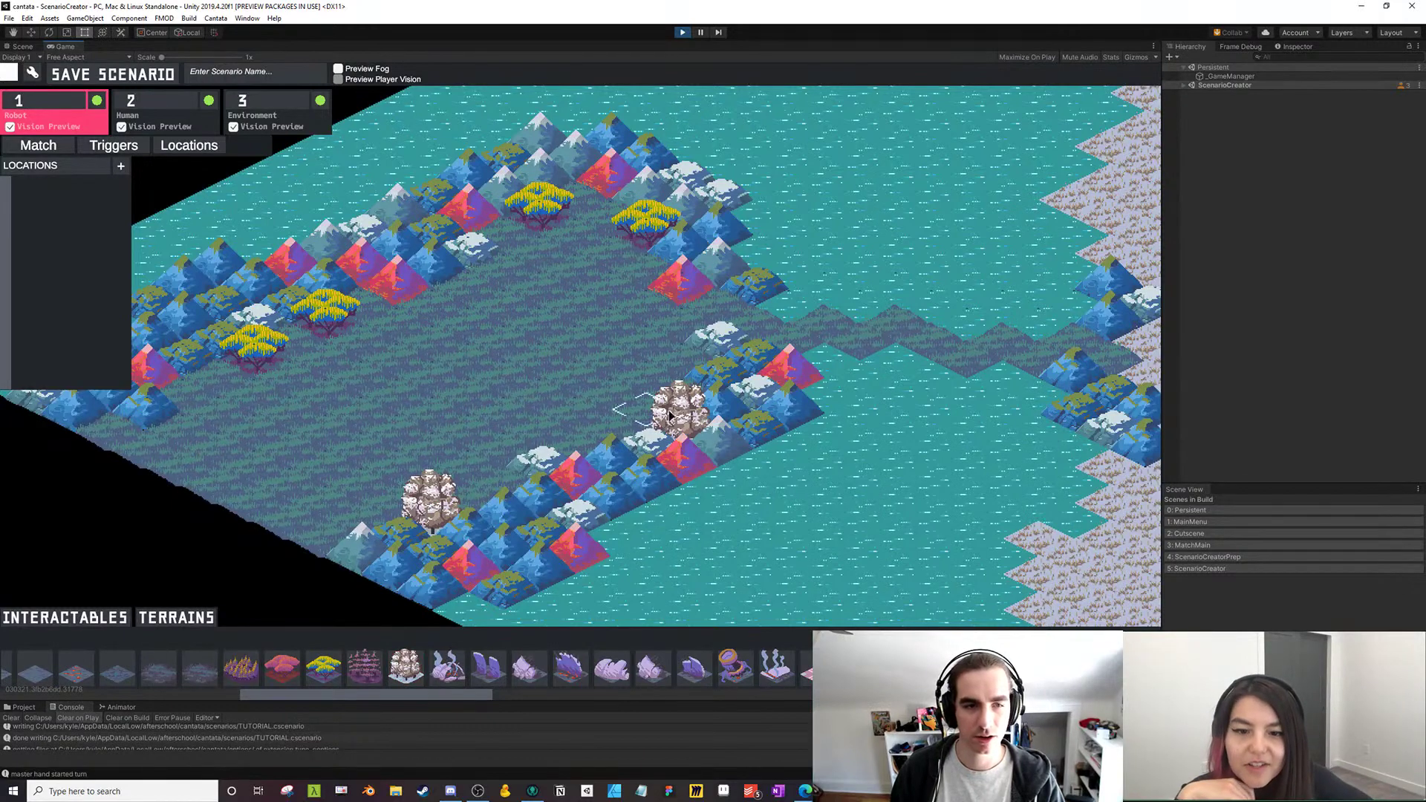
# Surround the two mountain clusters at the rocky shore with seven white Trees tiles
pyautogui.press('d')
pyautogui.click(966, 261)
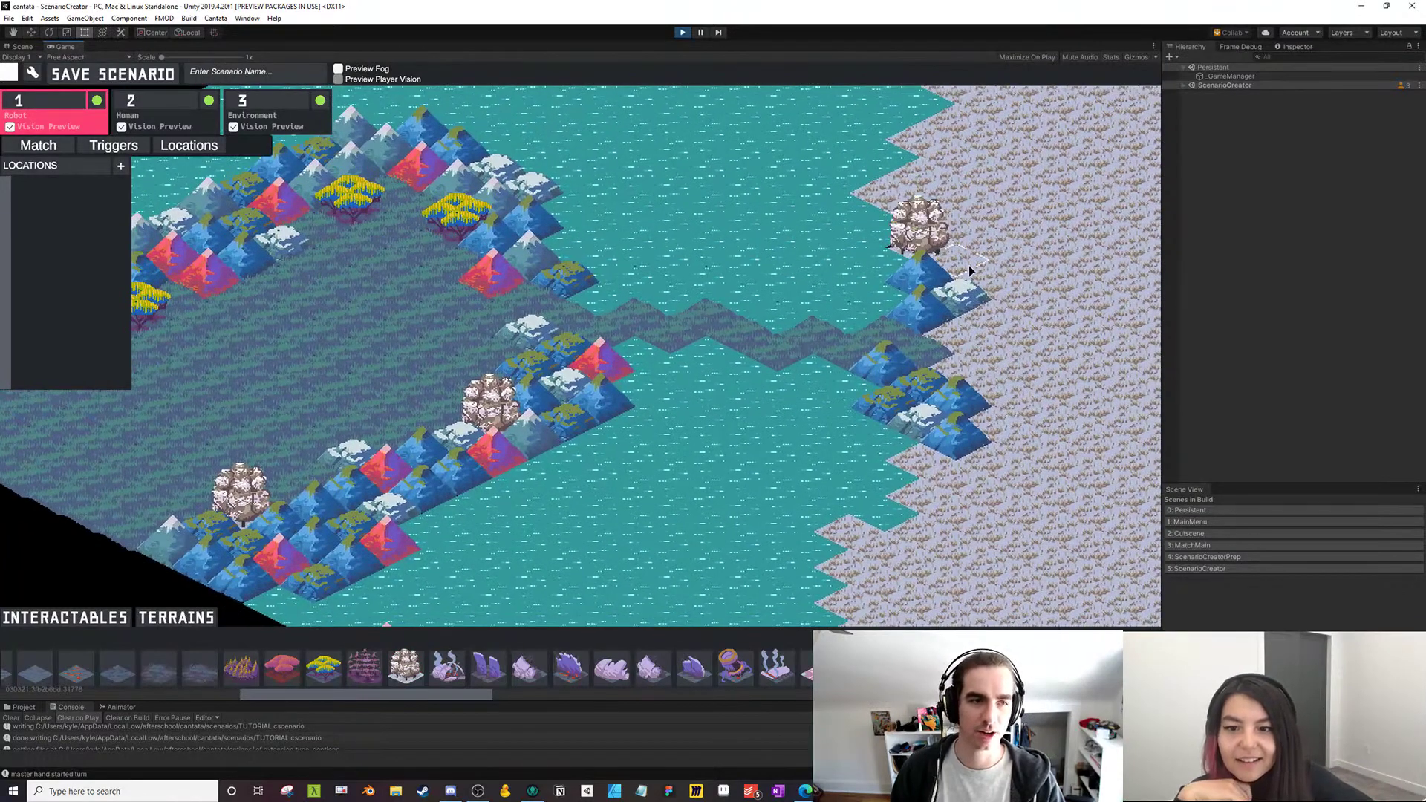
pyautogui.click(995, 283)
pyautogui.click(848, 318)
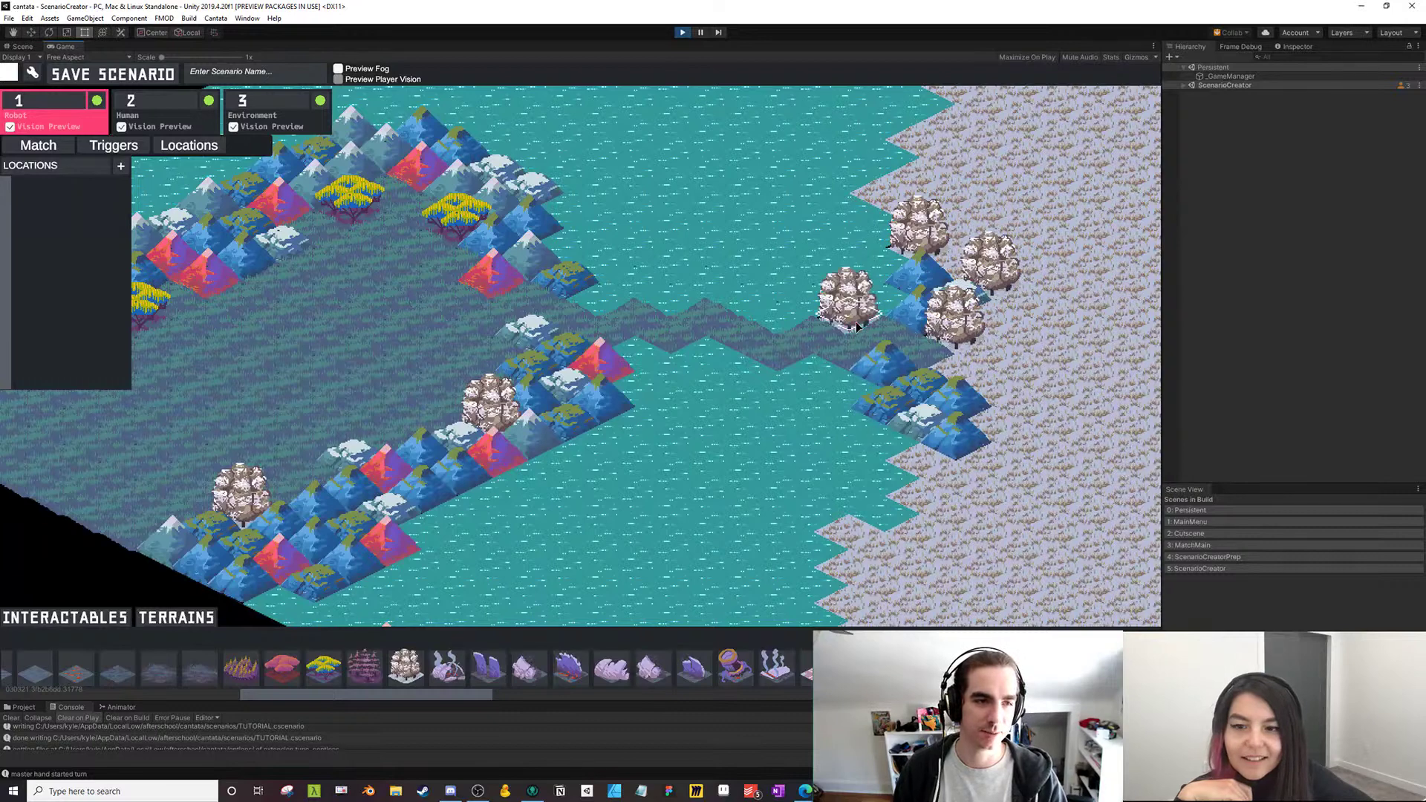
pyautogui.click(848, 387)
pyautogui.click(919, 461)
pyautogui.click(976, 479)
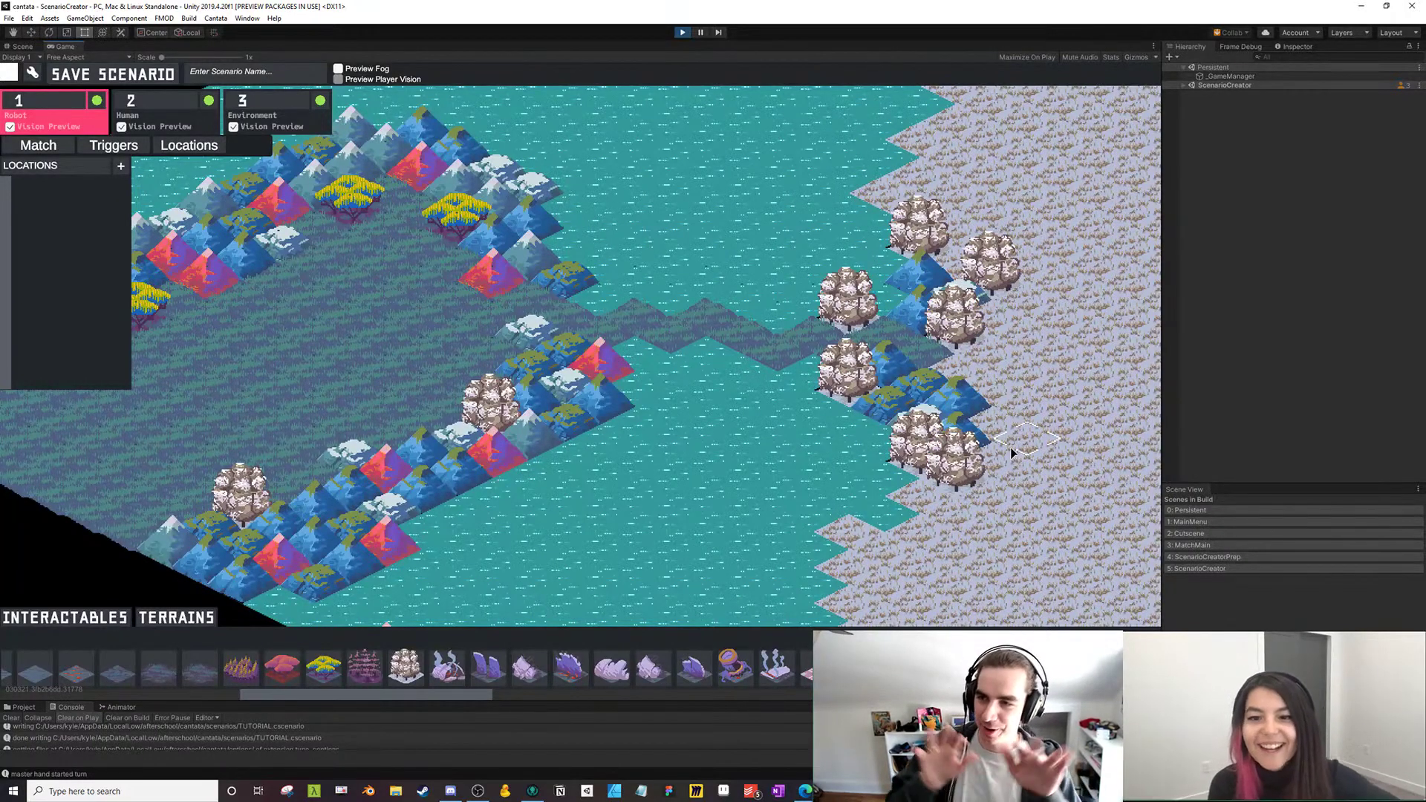
# Place a tall pillar Ruins tile on the rocky ground just east of the shore's northern mountain cluster
pyautogui.moveTo(1004, 447); pyautogui.dragTo(635, 388)
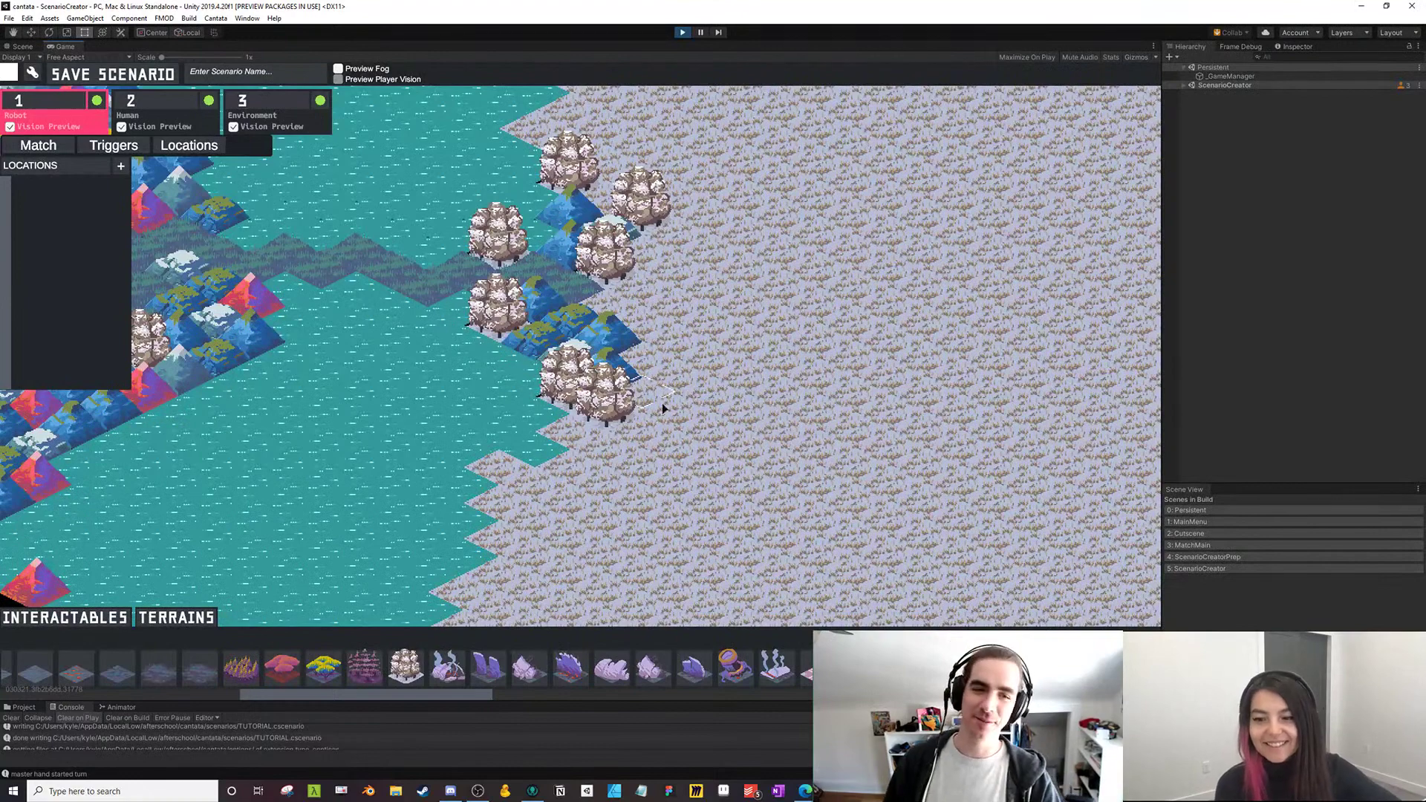
pyautogui.moveTo(662, 403); pyautogui.dragTo(1088, 464)
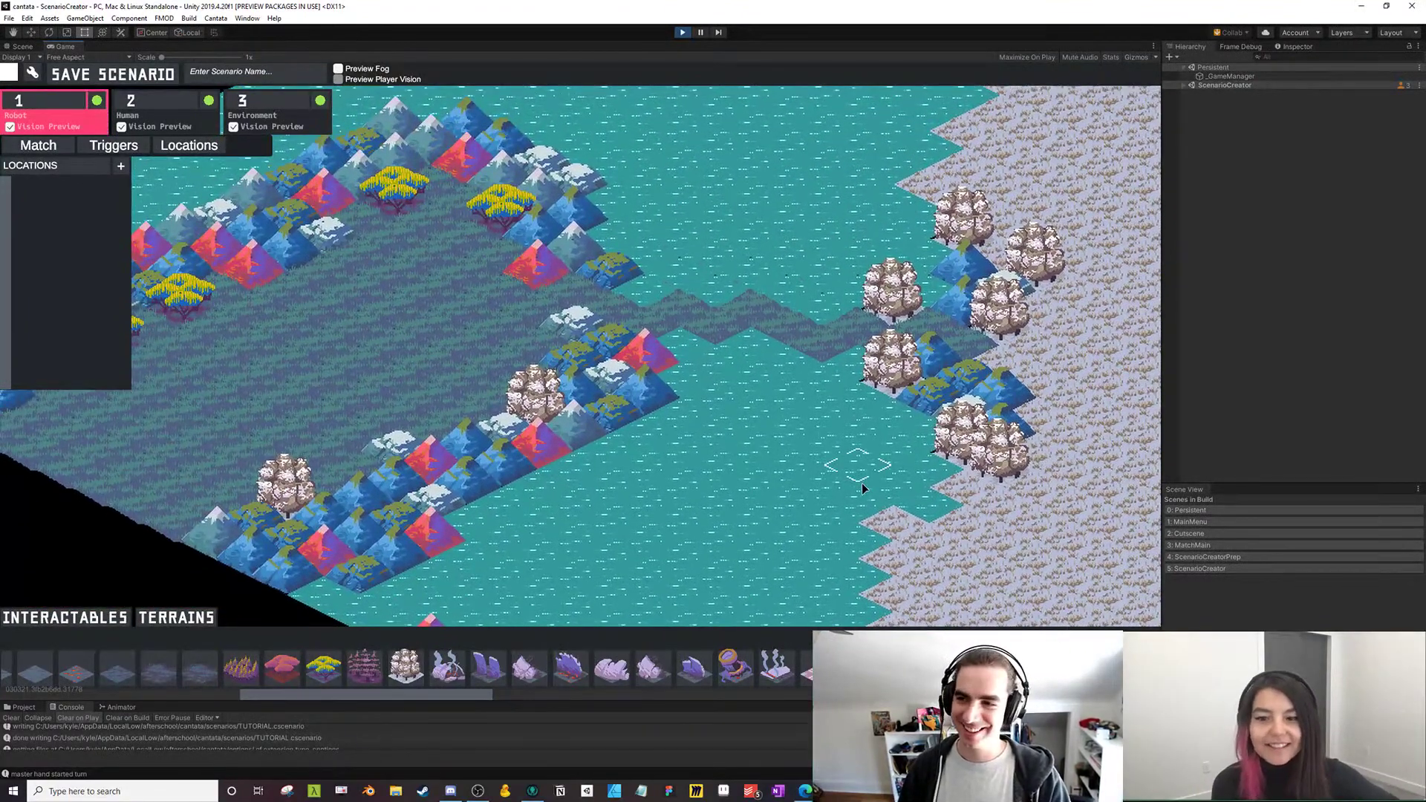
pyautogui.moveTo(815, 484); pyautogui.dragTo(547, 417)
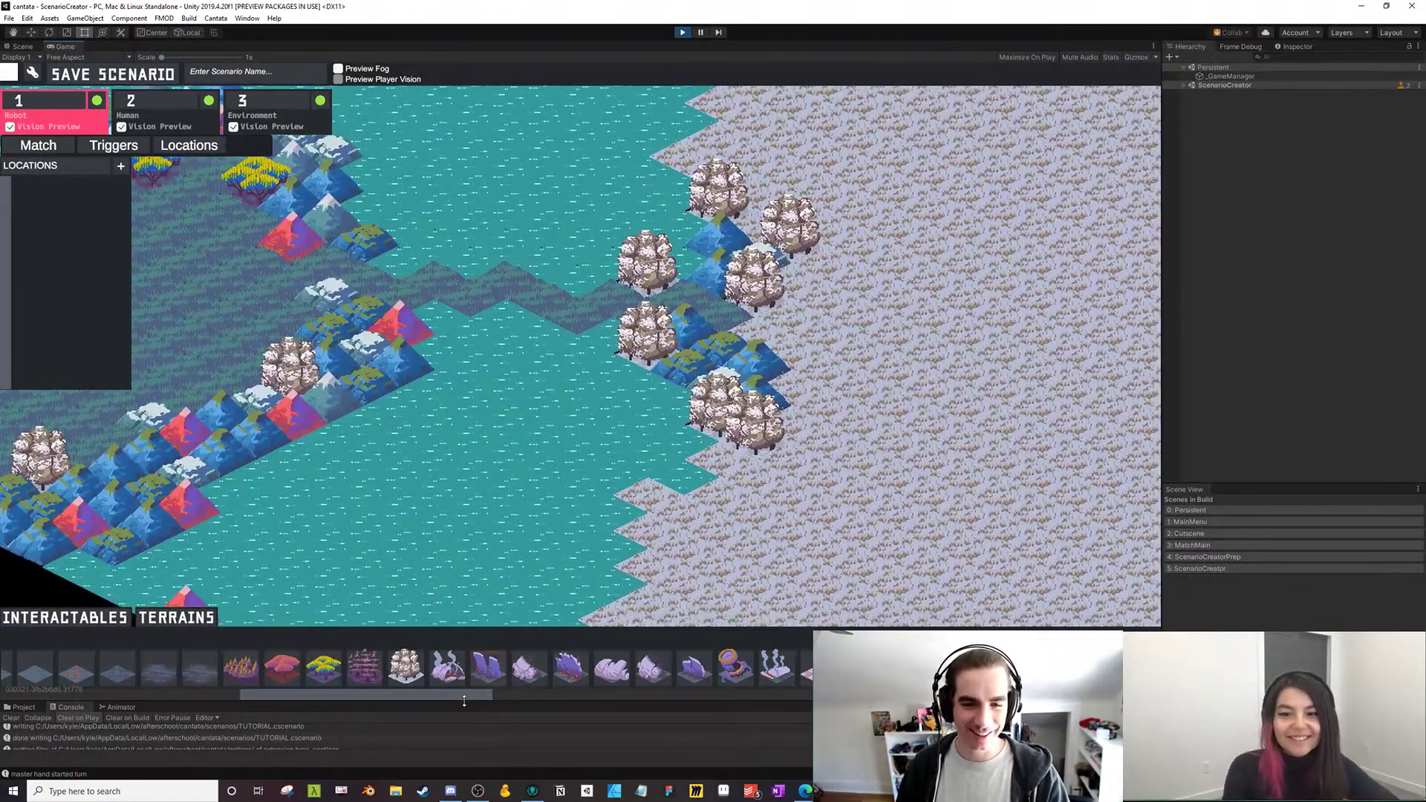
pyautogui.moveTo(464, 700); pyautogui.dragTo(713, 700)
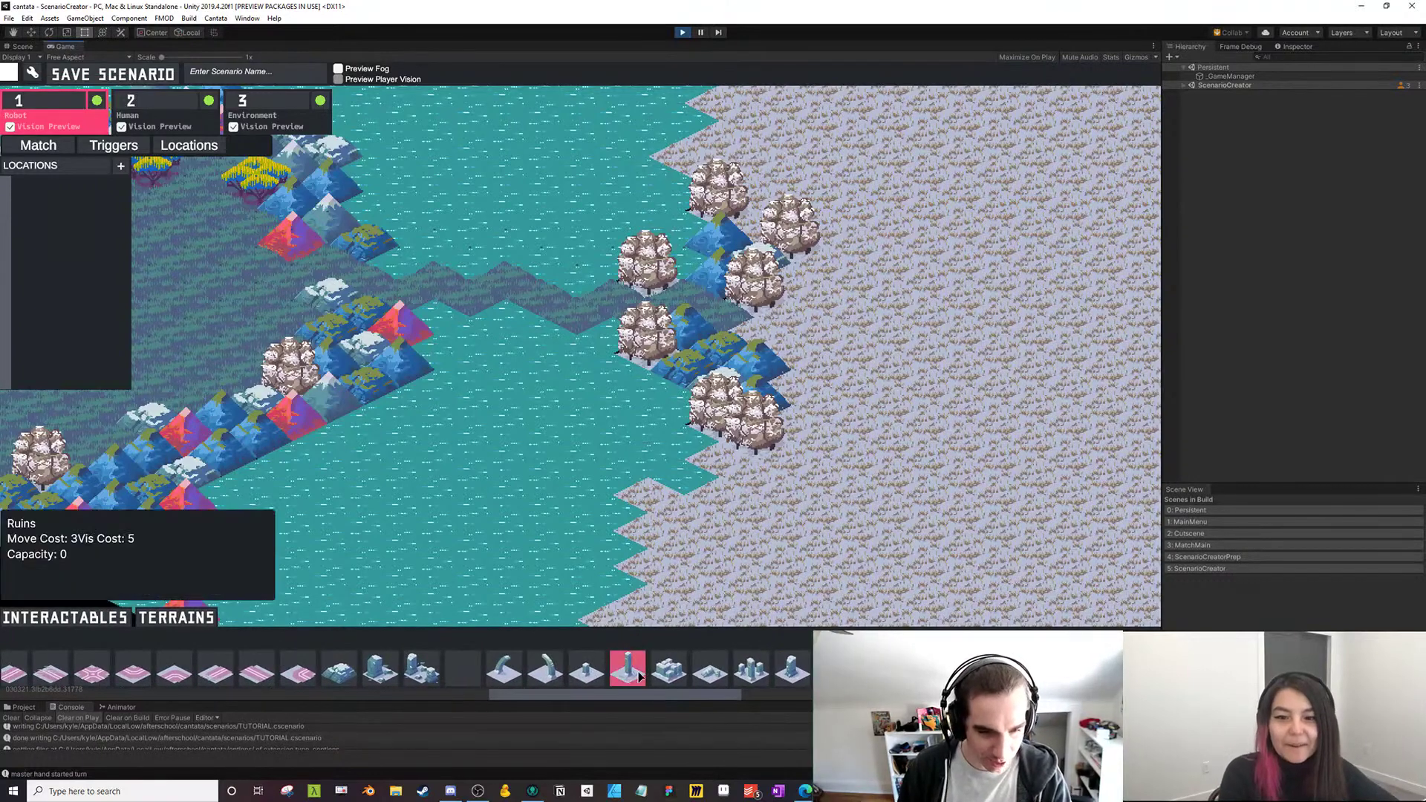
pyautogui.click(638, 675)
pyautogui.click(825, 312)
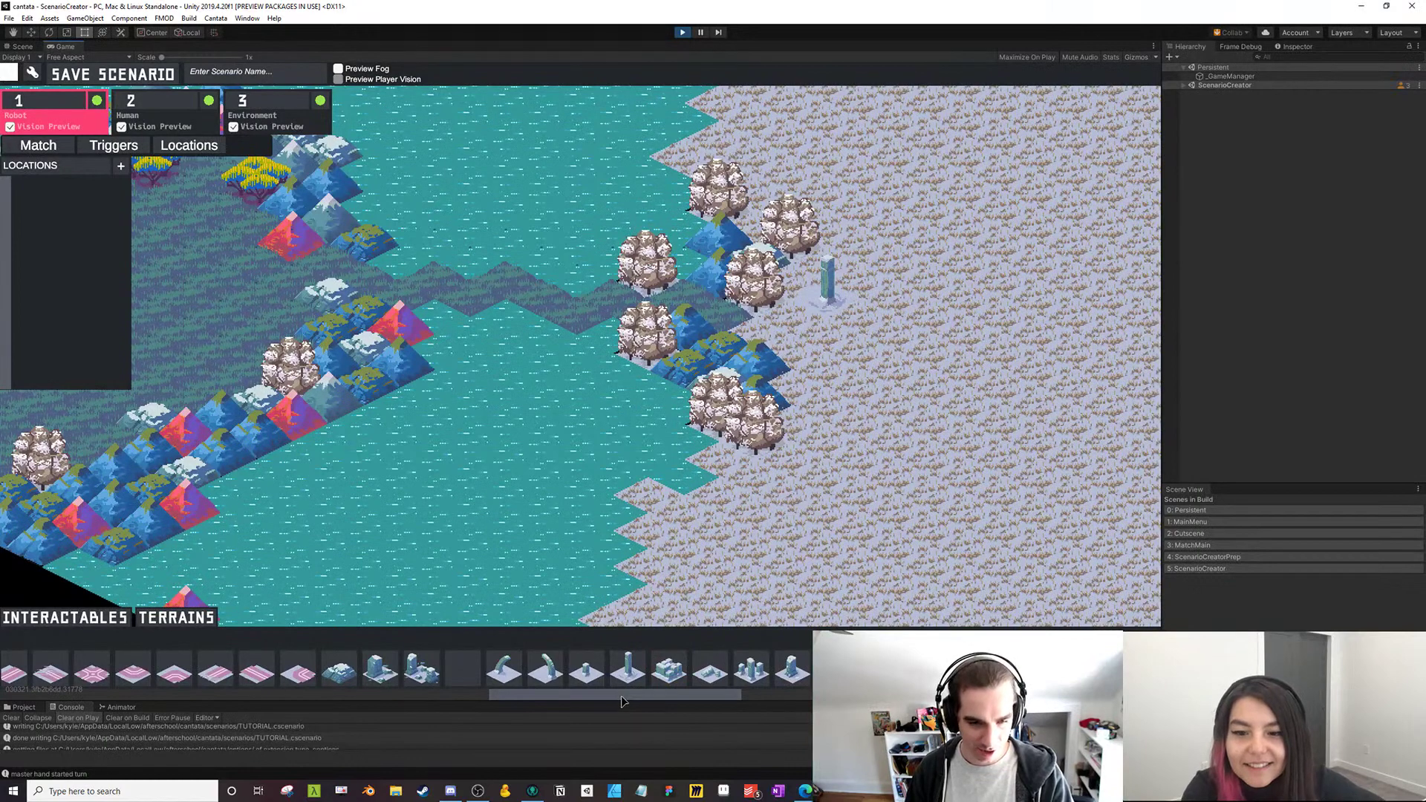
# Paint irregular patches of plain white ground around the pillar ruin, east of the shore mountains
pyautogui.moveTo(623, 701); pyautogui.dragTo(226, 710)
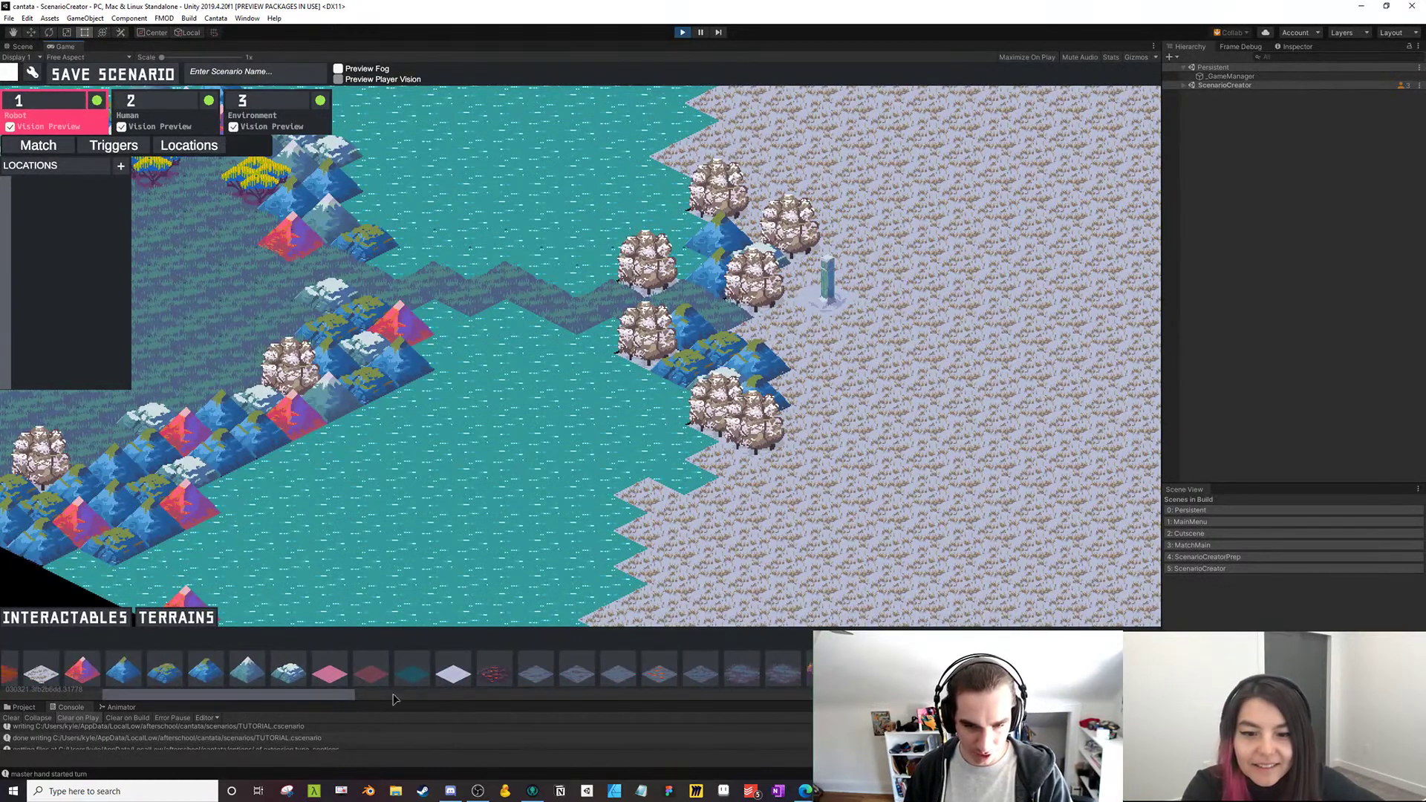
pyautogui.click(453, 675)
pyautogui.moveTo(790, 349)
pyautogui.mouseDown()
pyautogui.moveTo(836, 340)
pyautogui.moveTo(805, 273)
pyautogui.moveTo(860, 263)
pyautogui.moveTo(886, 345)
pyautogui.moveTo(870, 390)
pyautogui.moveTo(832, 393)
pyautogui.moveTo(870, 448)
pyautogui.moveTo(917, 437)
pyautogui.moveTo(930, 286)
pyautogui.moveTo(899, 242)
pyautogui.moveTo(904, 374)
pyautogui.moveTo(840, 379)
pyautogui.mouseUp()
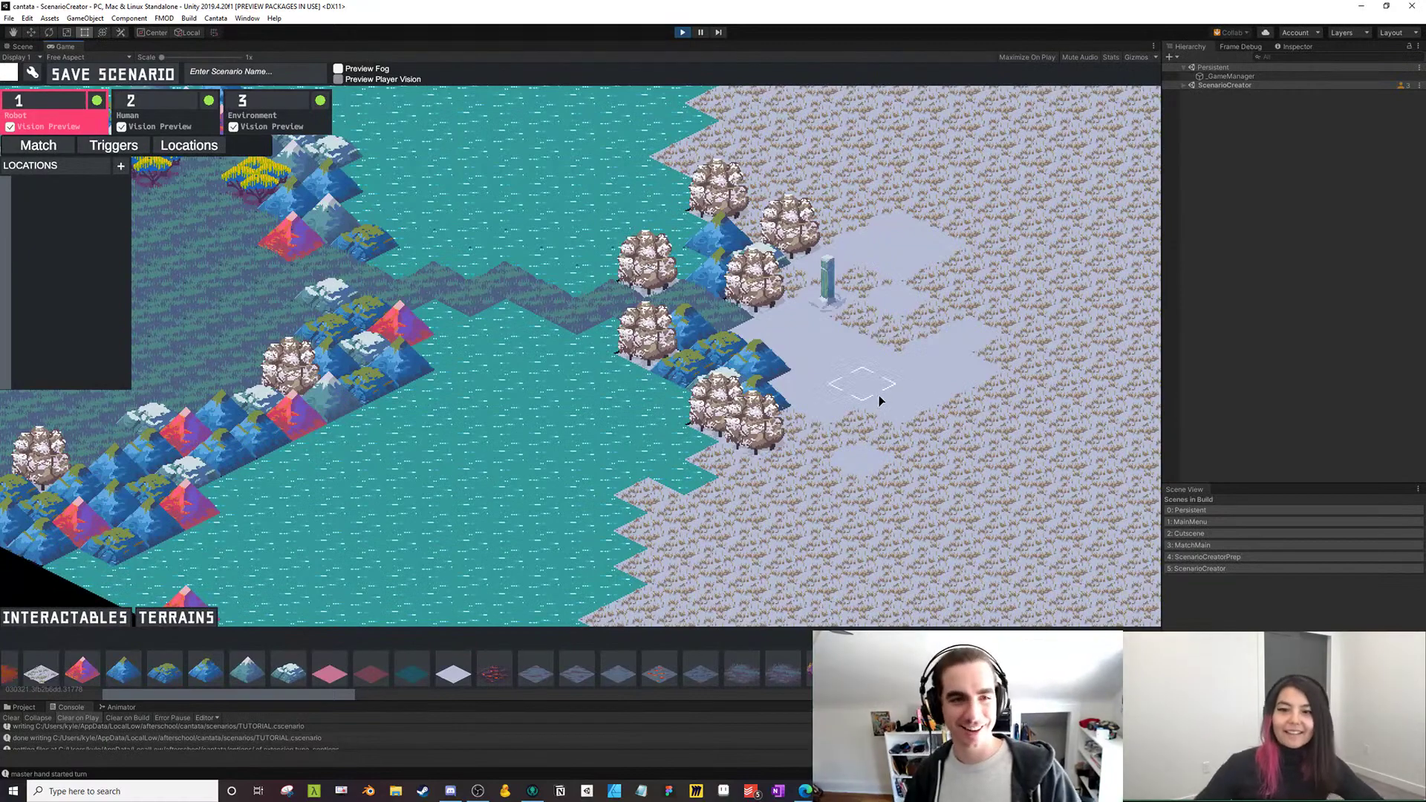
# Place four red Trees tiles around the inner edges of the grass landmass's mountain border
pyautogui.moveTo(823, 373); pyautogui.dragTo(1110, 385)
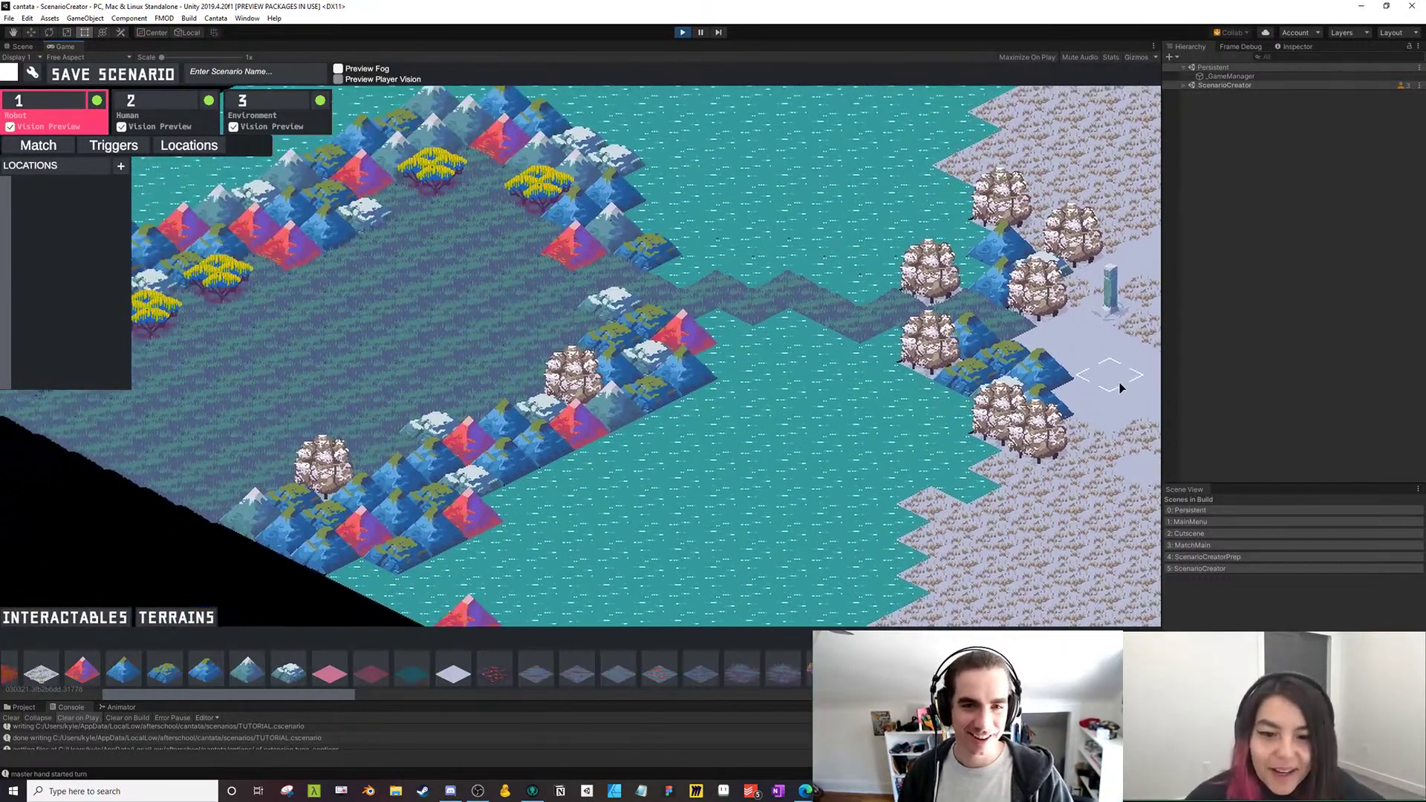
pyautogui.moveTo(672, 408); pyautogui.dragTo(728, 450)
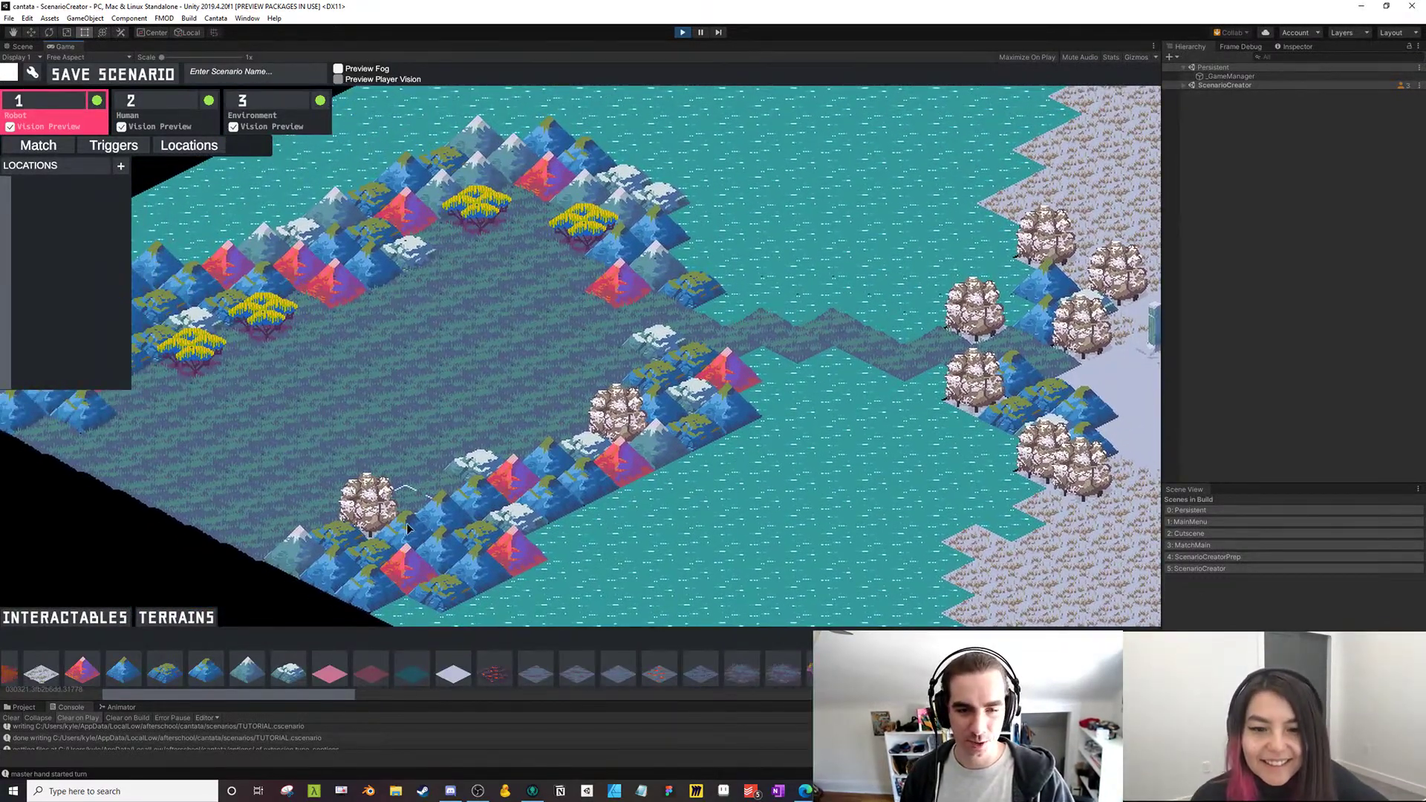
pyautogui.moveTo(334, 697); pyautogui.dragTo(428, 703)
pyautogui.click(440, 672)
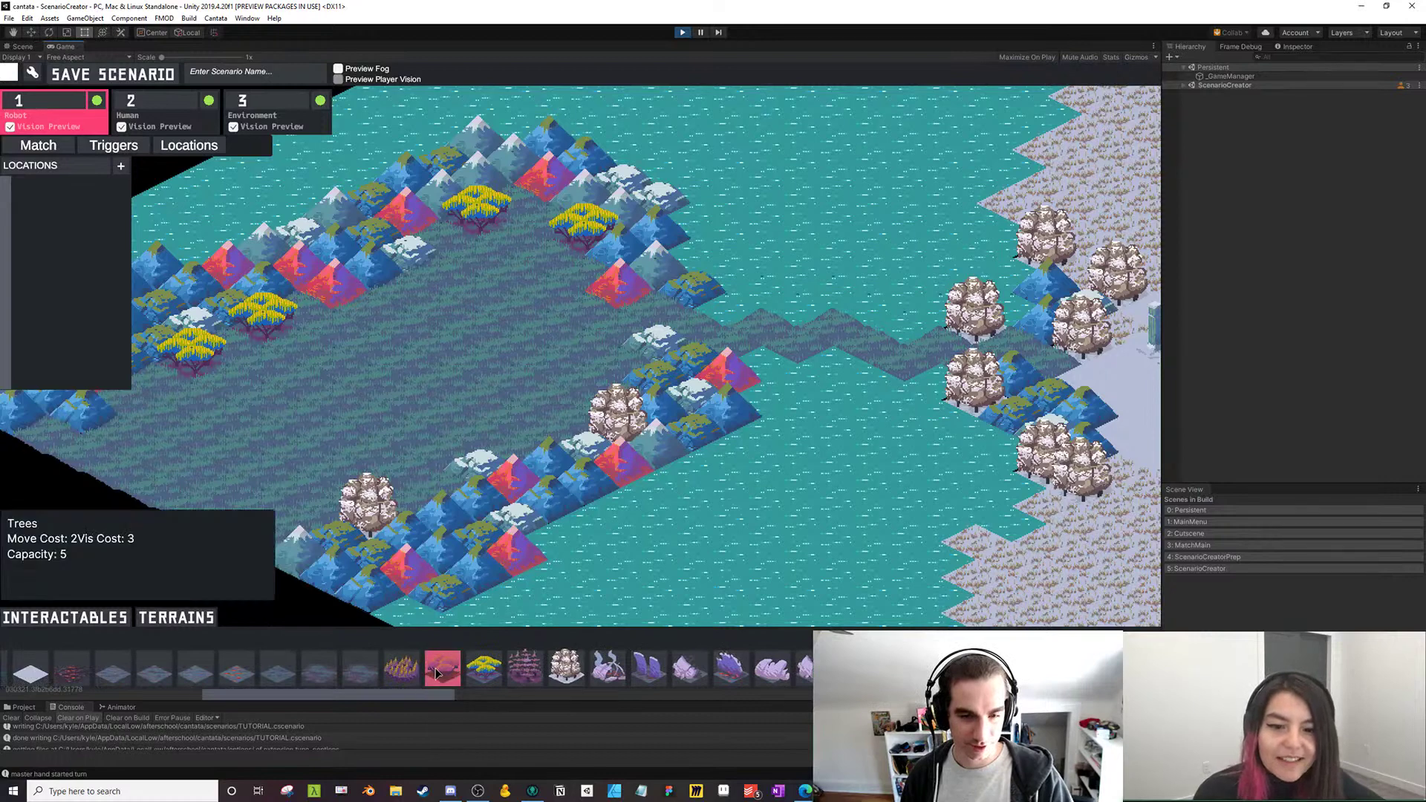
pyautogui.click(306, 298)
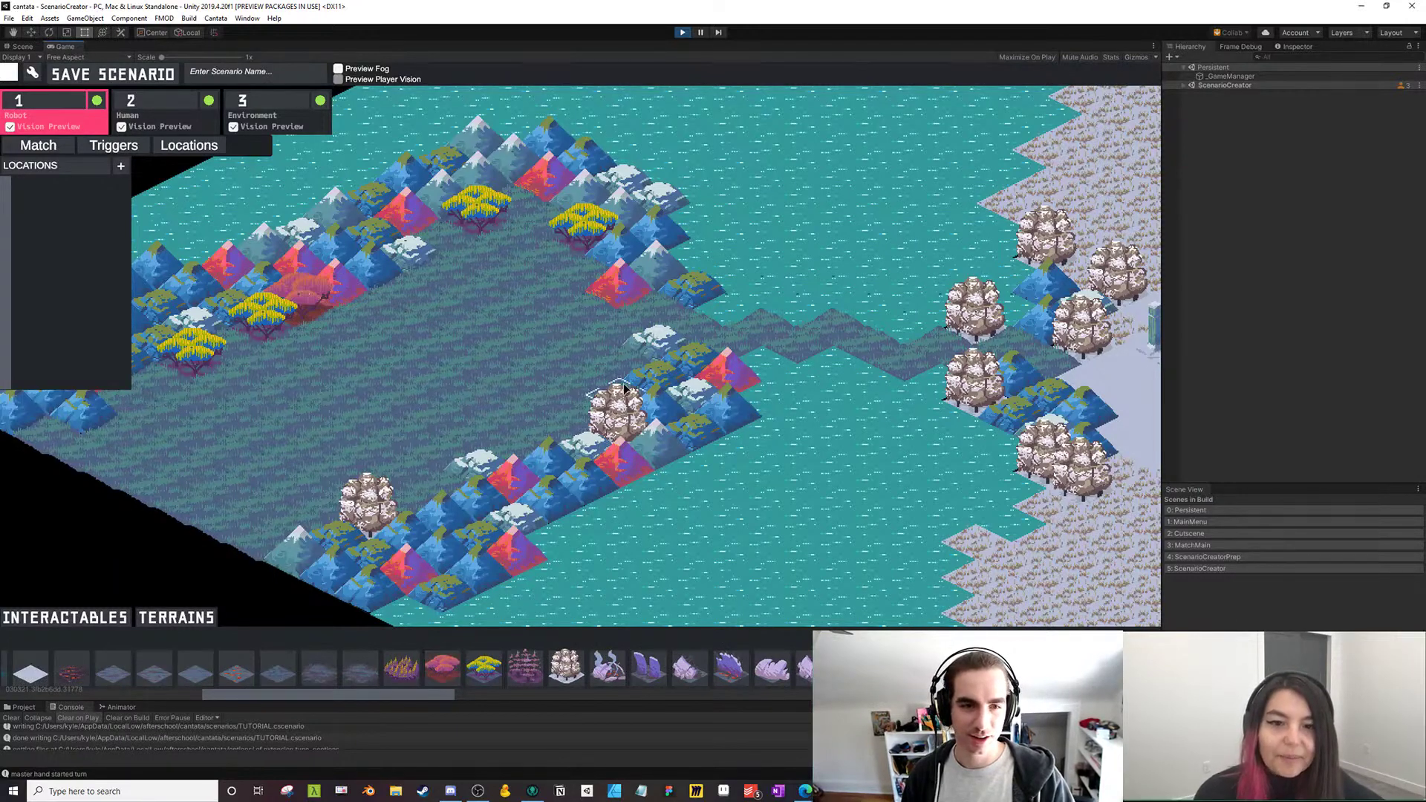
pyautogui.click(52, 438)
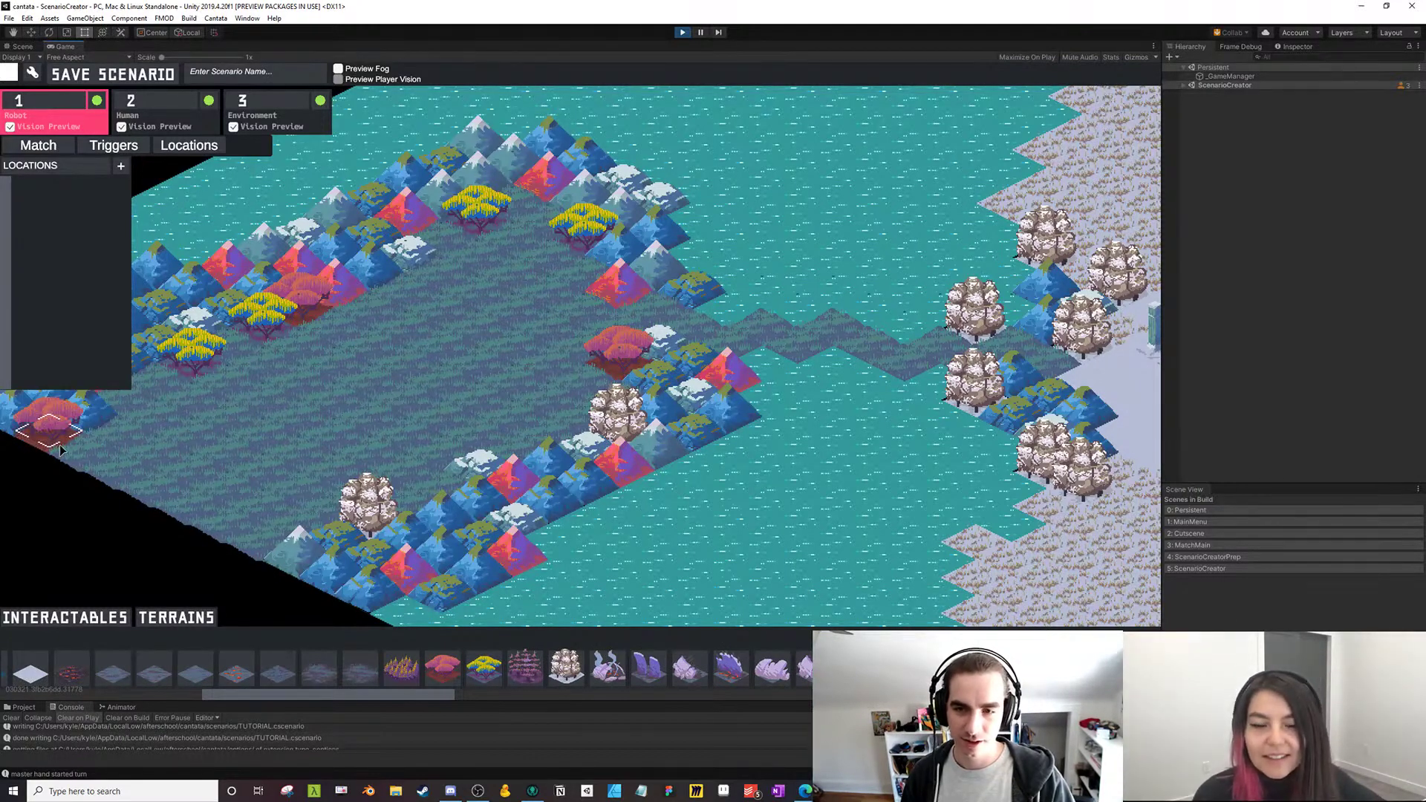
pyautogui.click(527, 214)
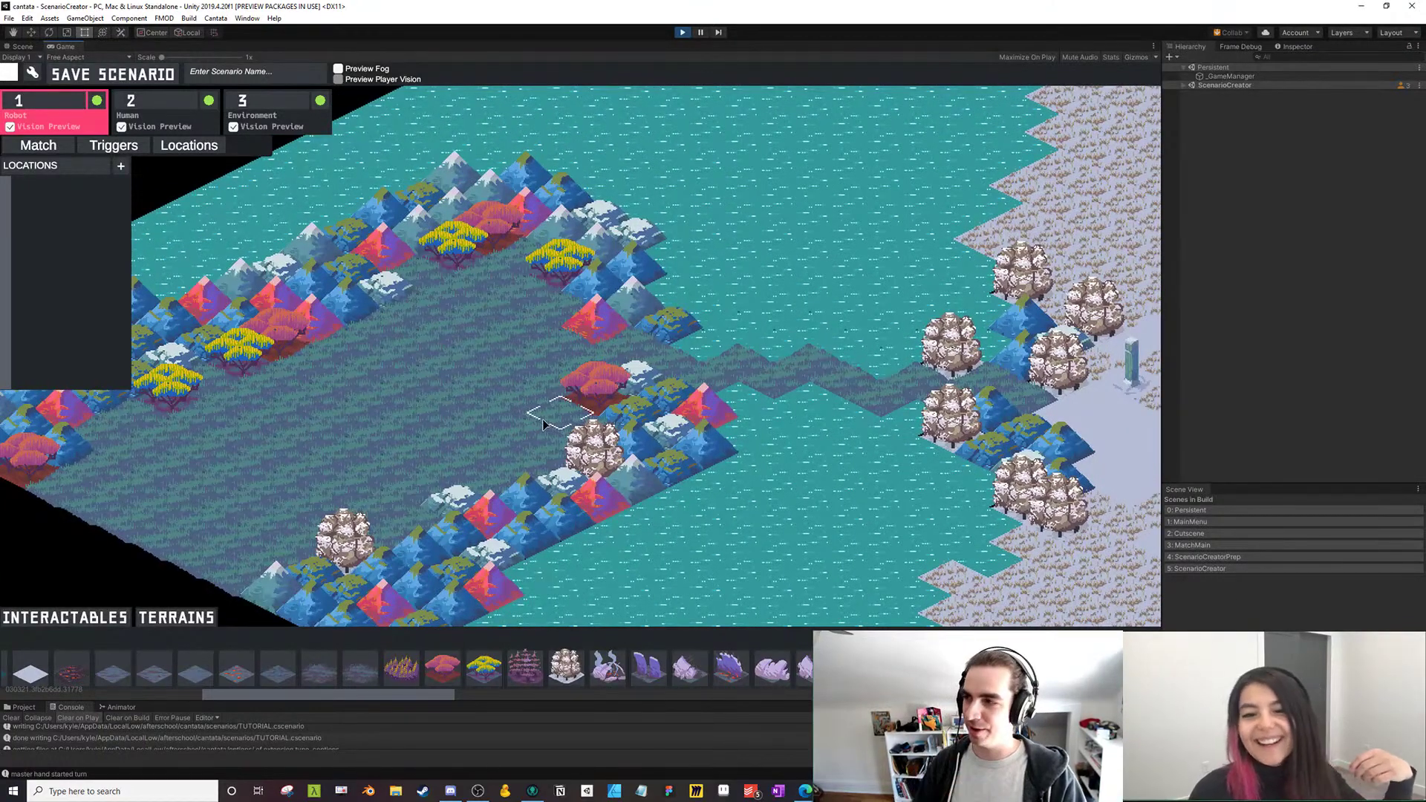
# Place a pale purple spiky tile and a purple ring-shaped tile near the western edge of the grass landmass
pyautogui.moveTo(534, 434); pyautogui.dragTo(519, 415)
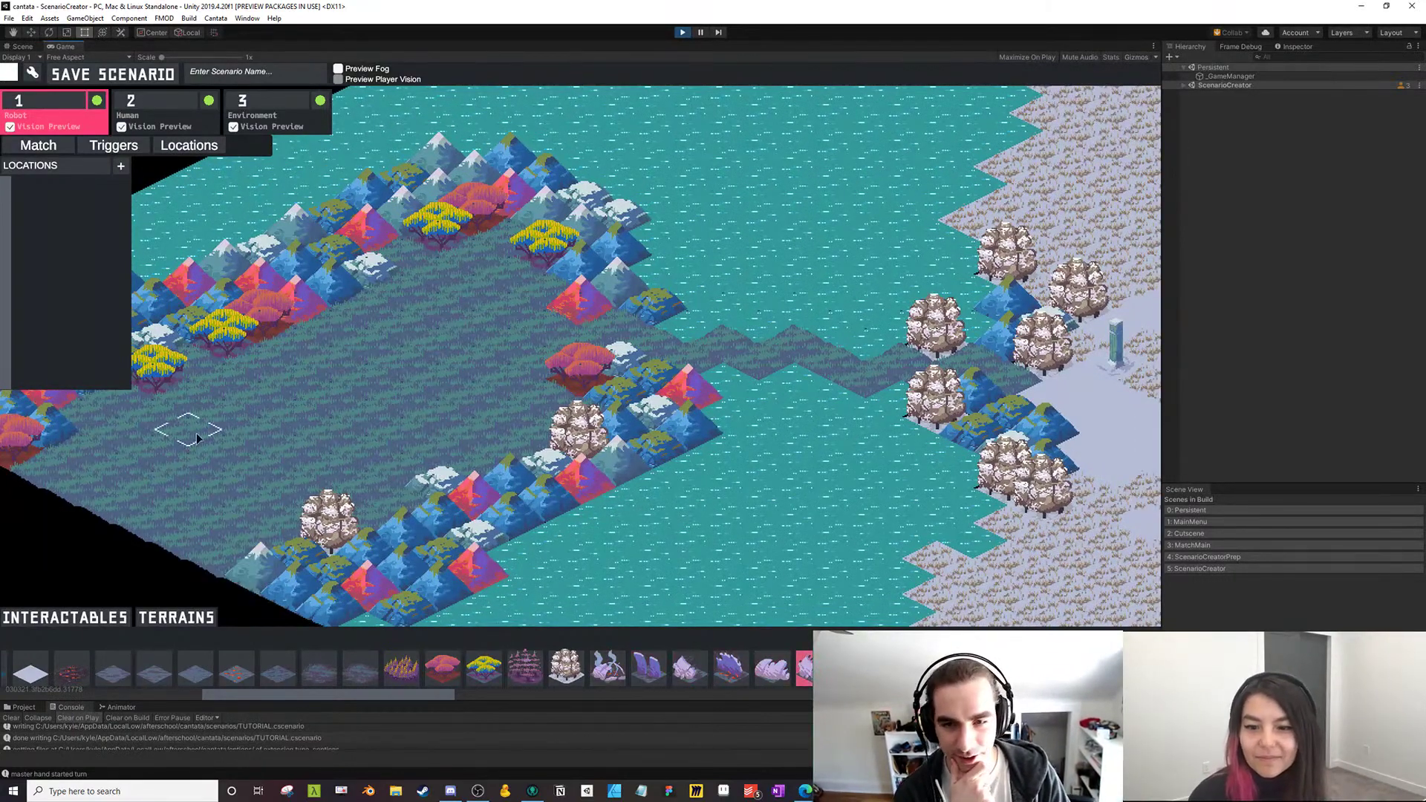
pyautogui.click(152, 438)
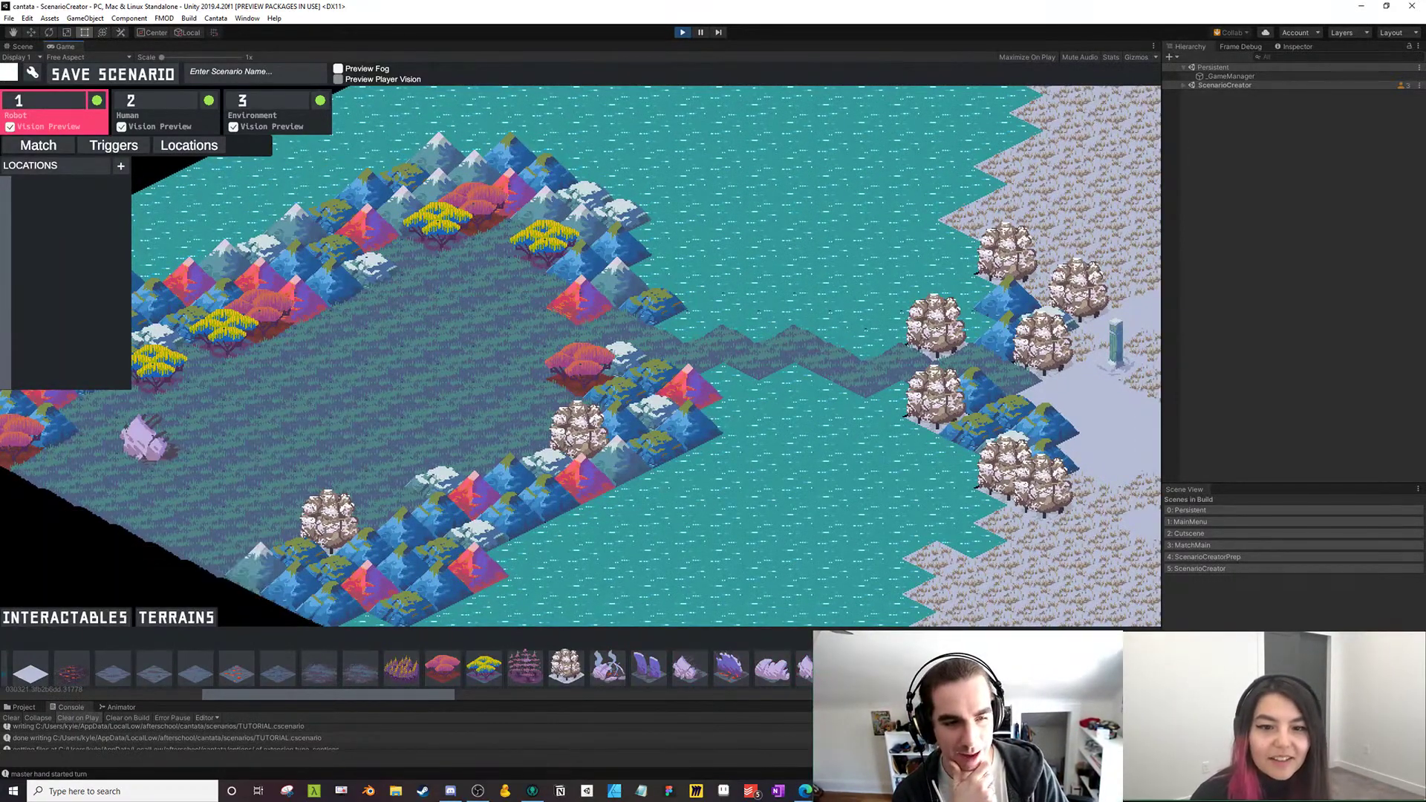
pyautogui.click(152, 538)
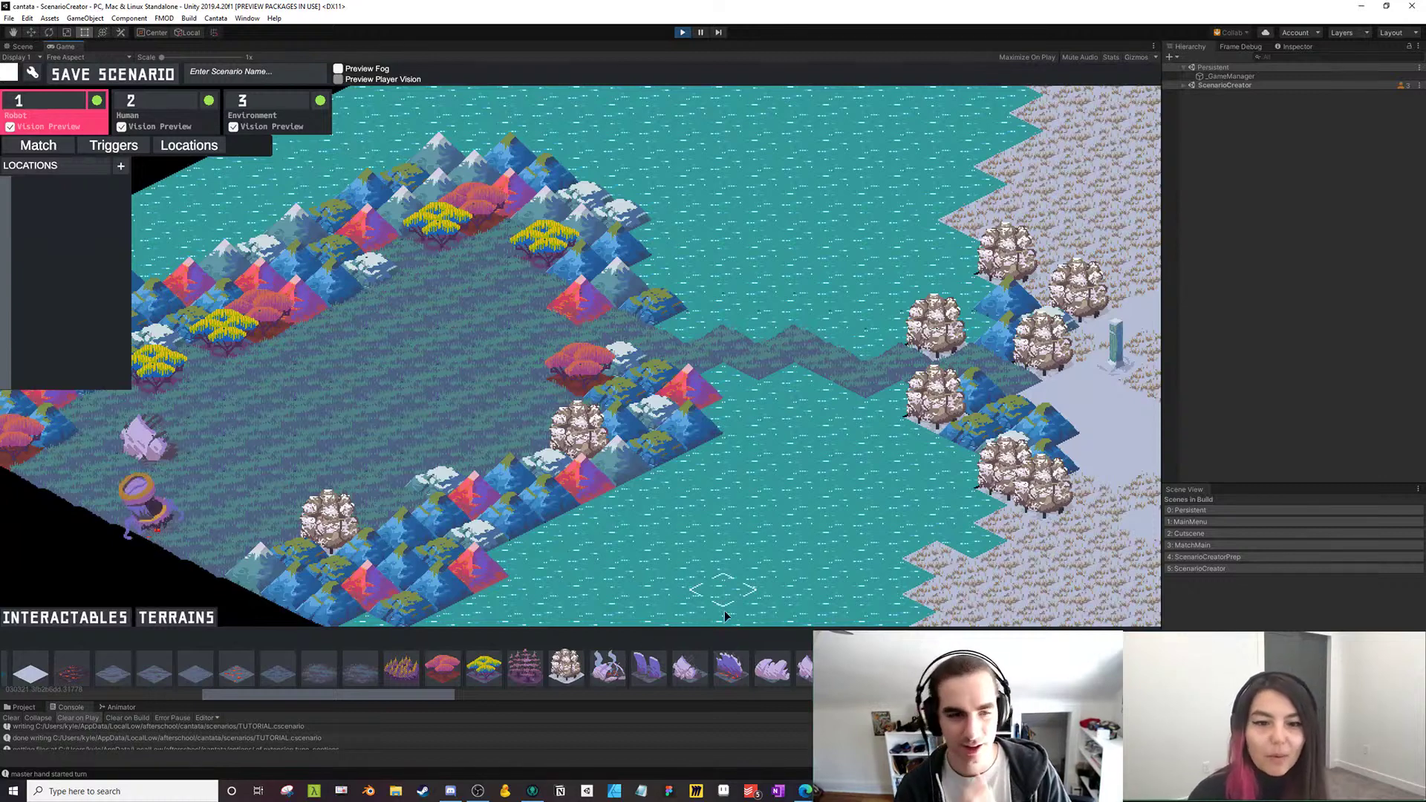
# Fill a large rectangular block of the rocky ground beside the northern water with the blocky building ruins tile
pyautogui.moveTo(427, 700); pyautogui.dragTo(720, 700)
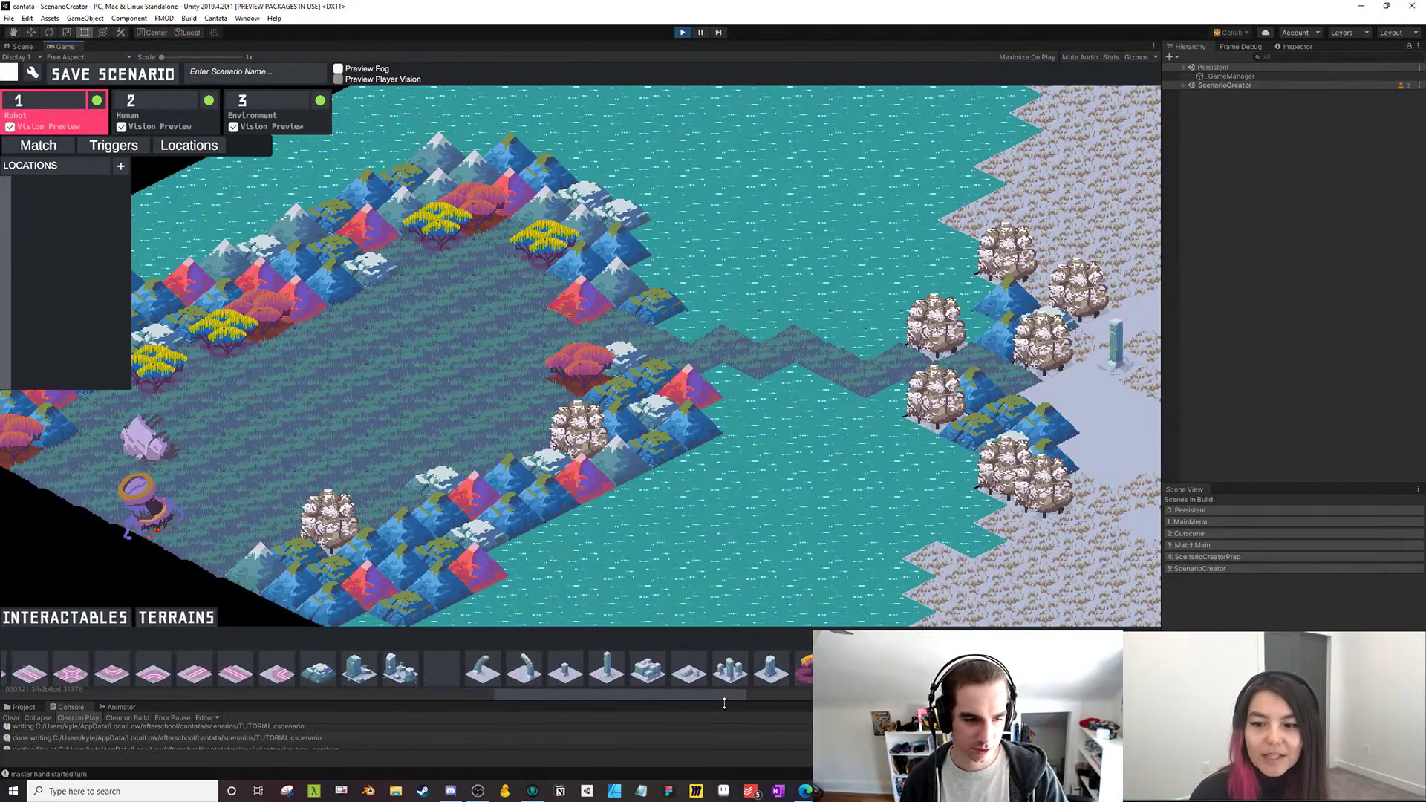
pyautogui.click(643, 671)
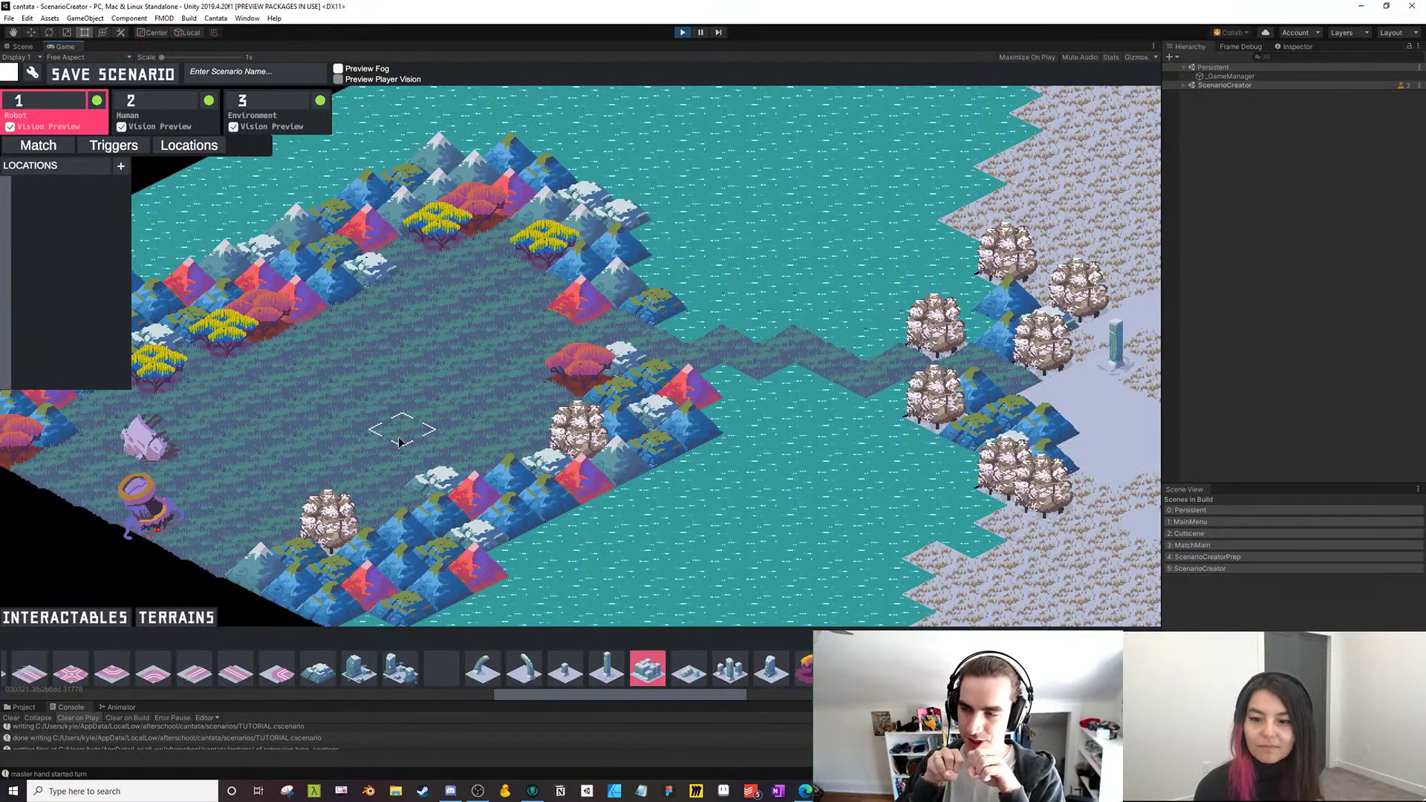
pyautogui.moveTo(419, 269); pyautogui.dragTo(338, 369)
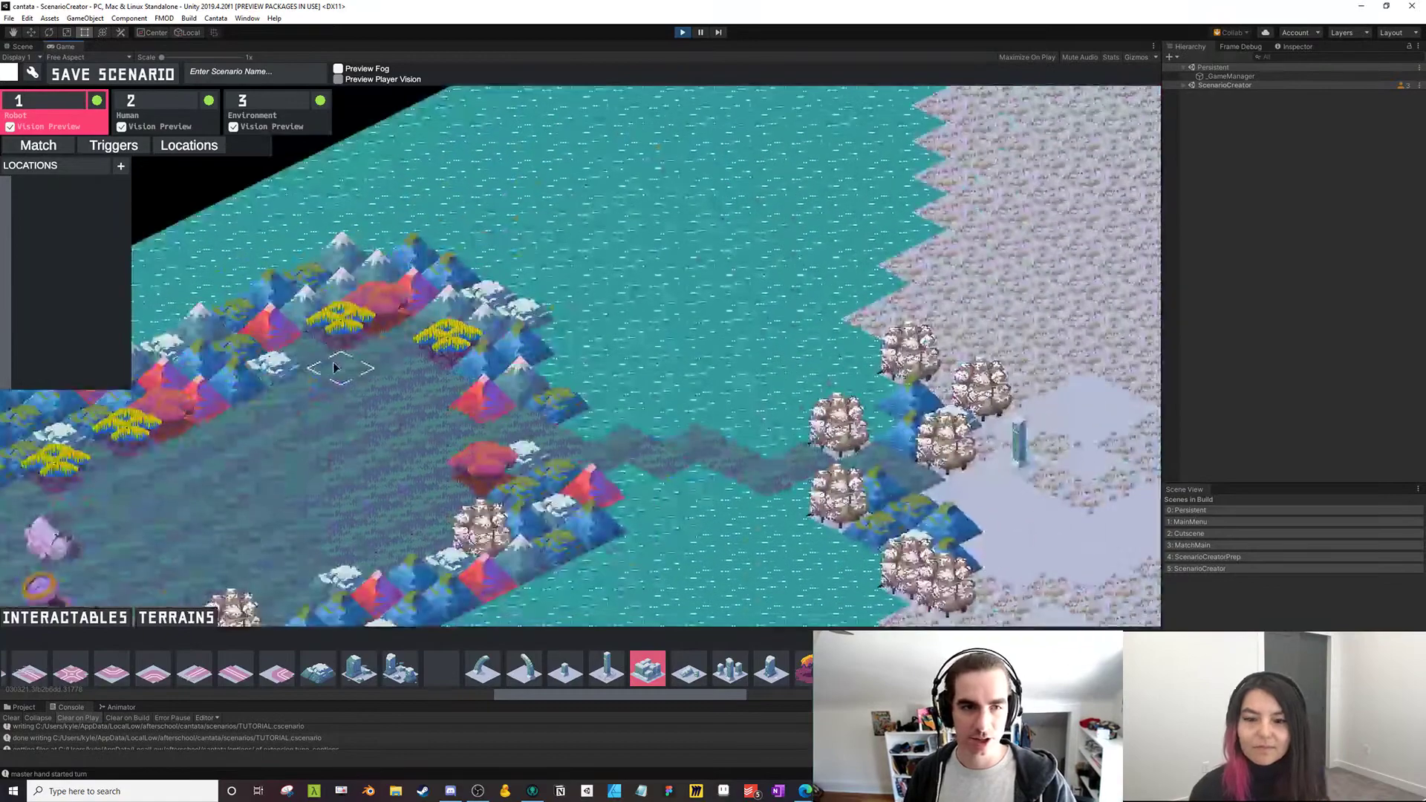
pyautogui.moveTo(580, 283); pyautogui.dragTo(478, 404)
pyautogui.moveTo(949, 177); pyautogui.dragTo(331, 458)
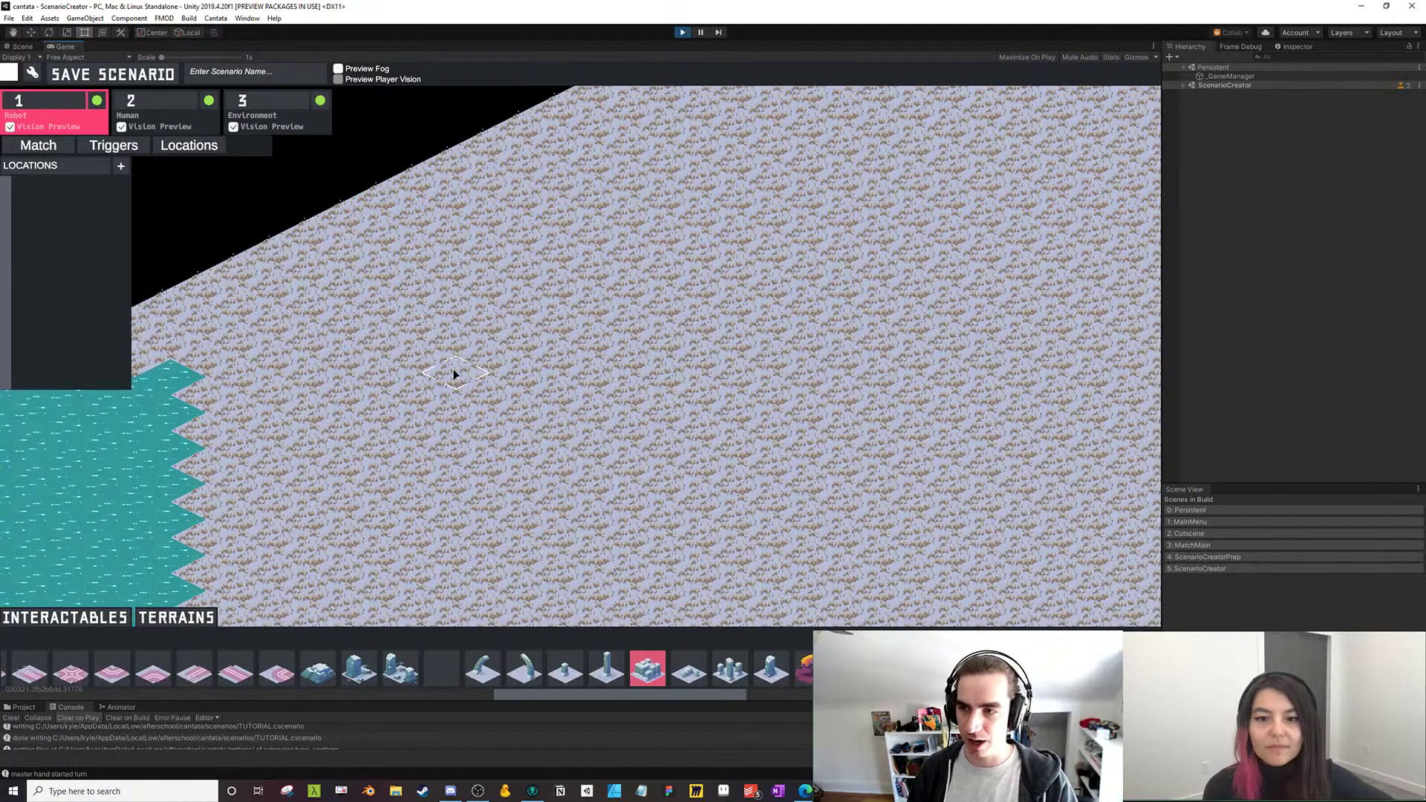
pyautogui.click(479, 358)
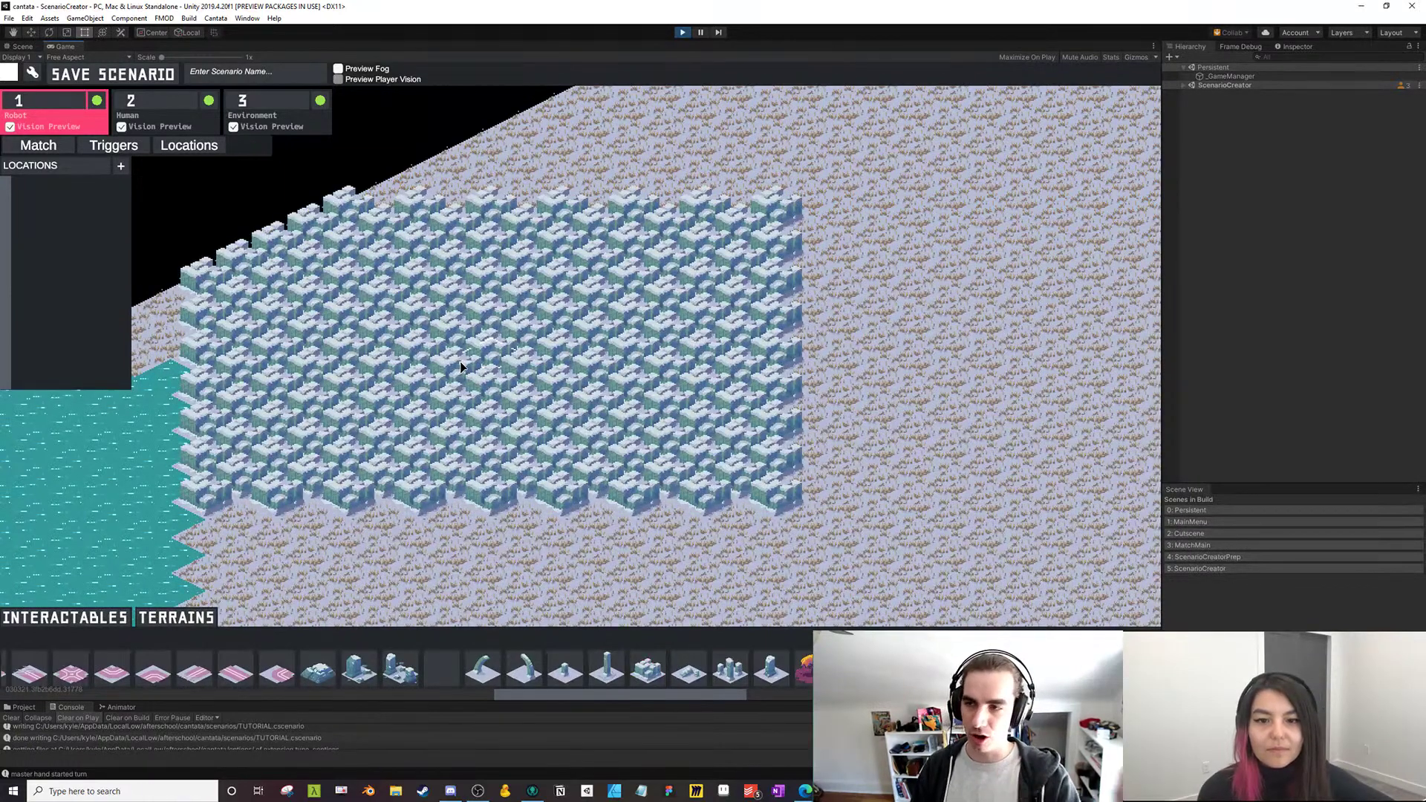
# Fill a large rectangular area of the rocky ground near the map's northern corner with randomly mixed ruins tiles
pyautogui.moveTo(460, 366); pyautogui.dragTo(114, 479)
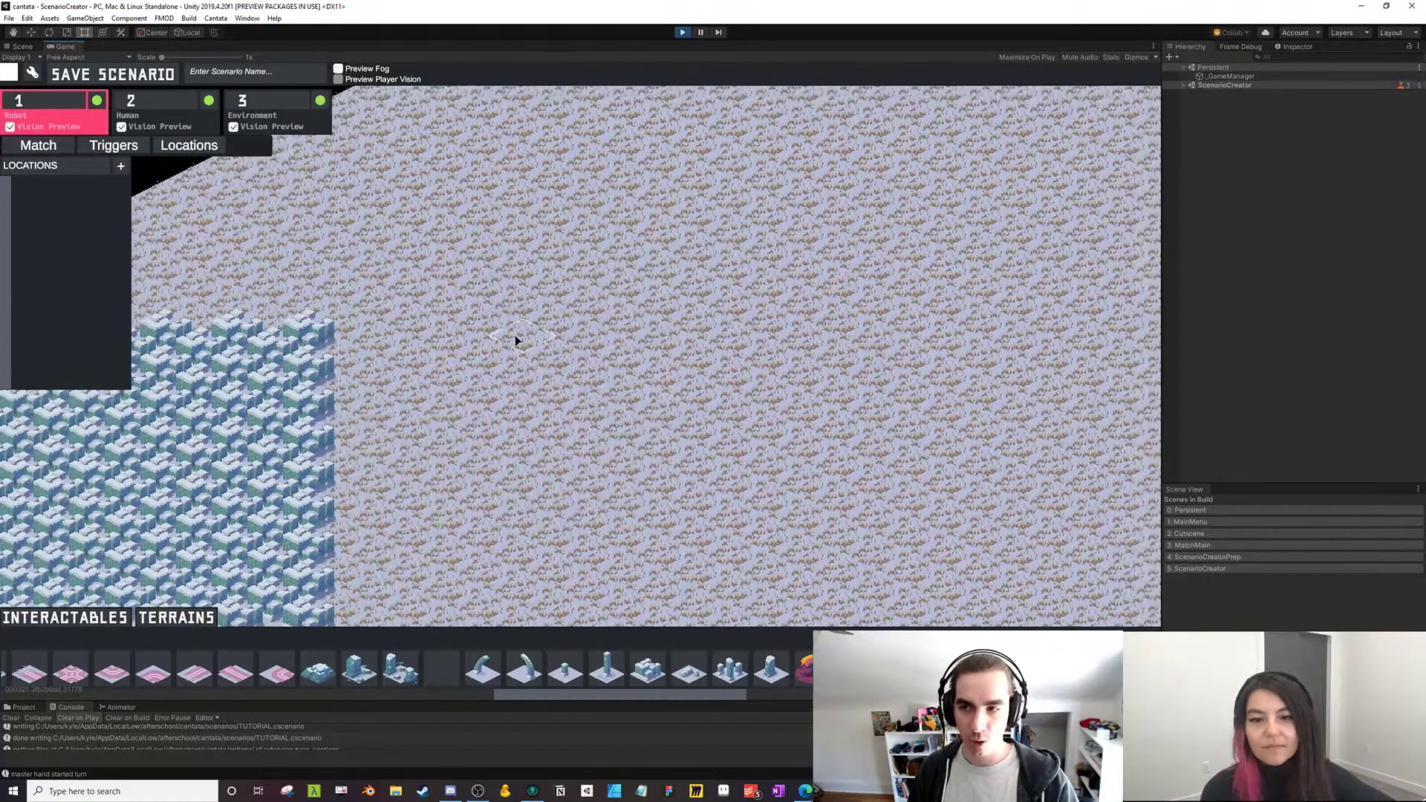
pyautogui.moveTo(515, 342); pyautogui.dragTo(287, 484)
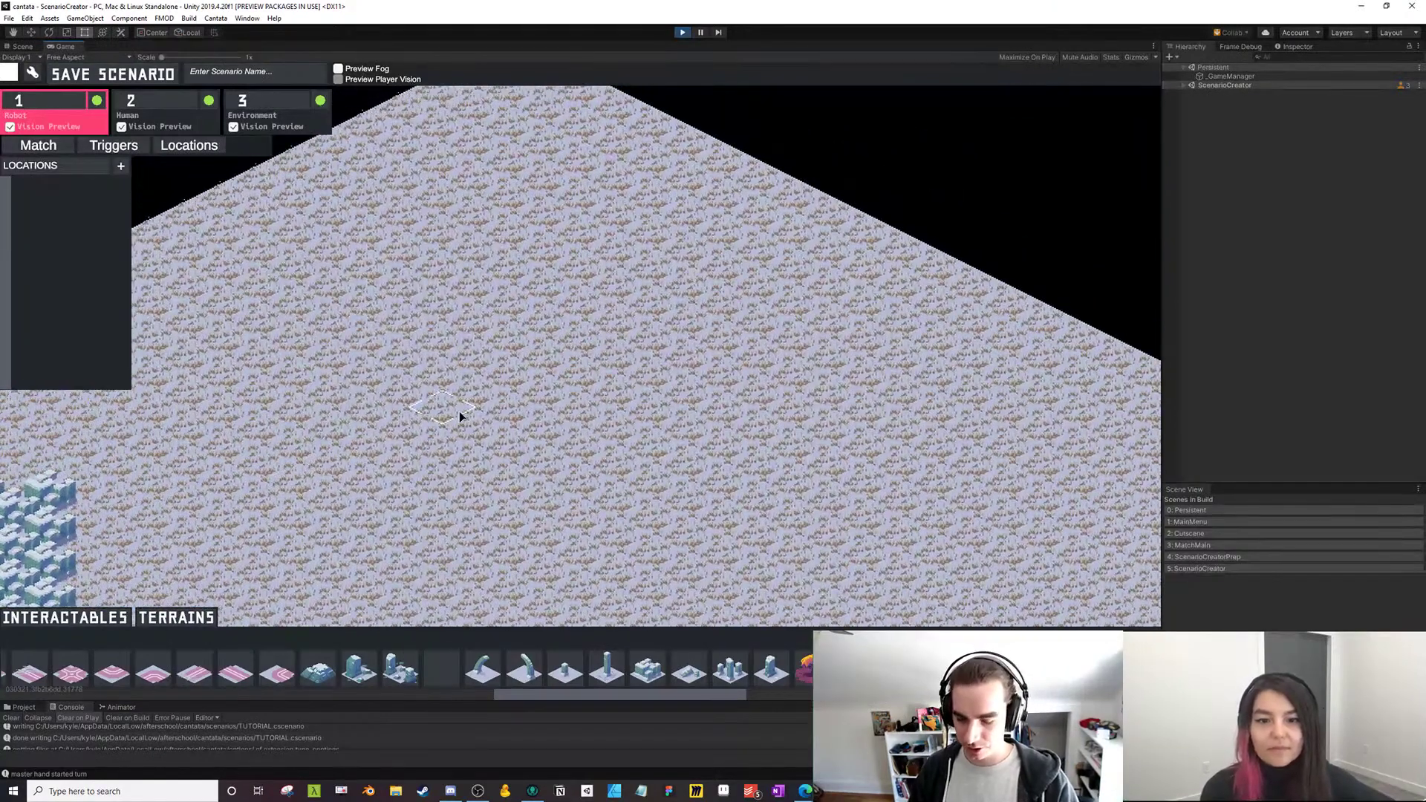
pyautogui.click(488, 352)
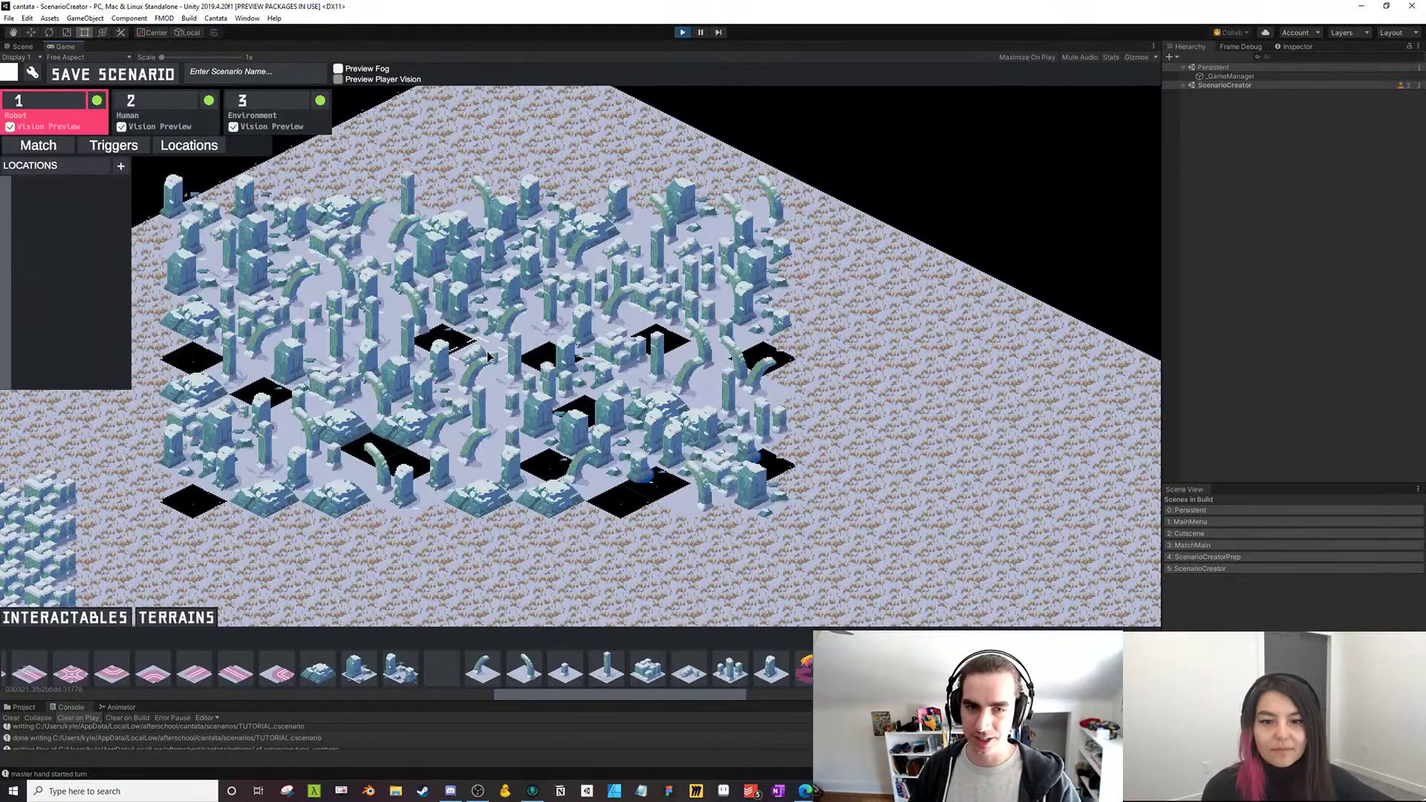
pyautogui.press('s')
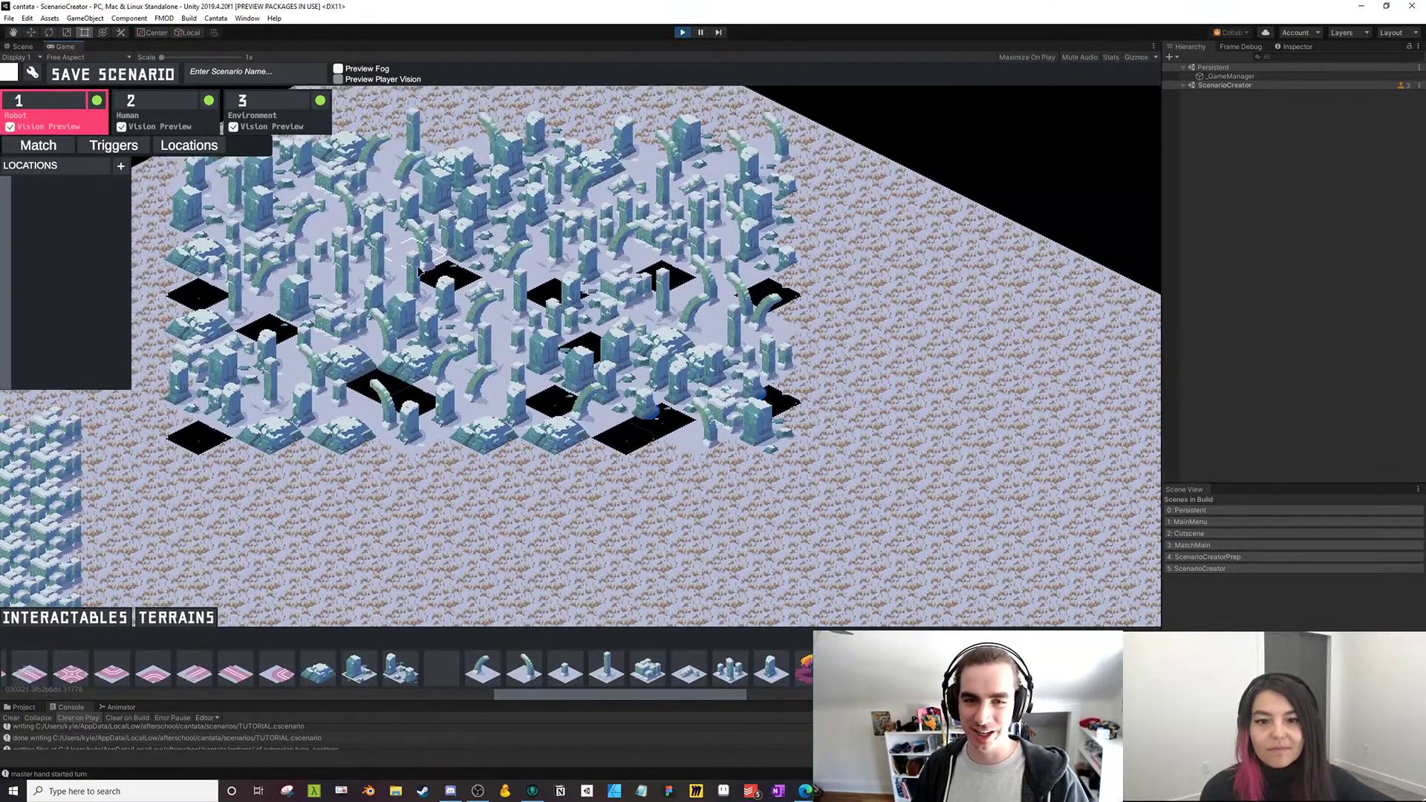
pyautogui.press('s')
pyautogui.press('d')
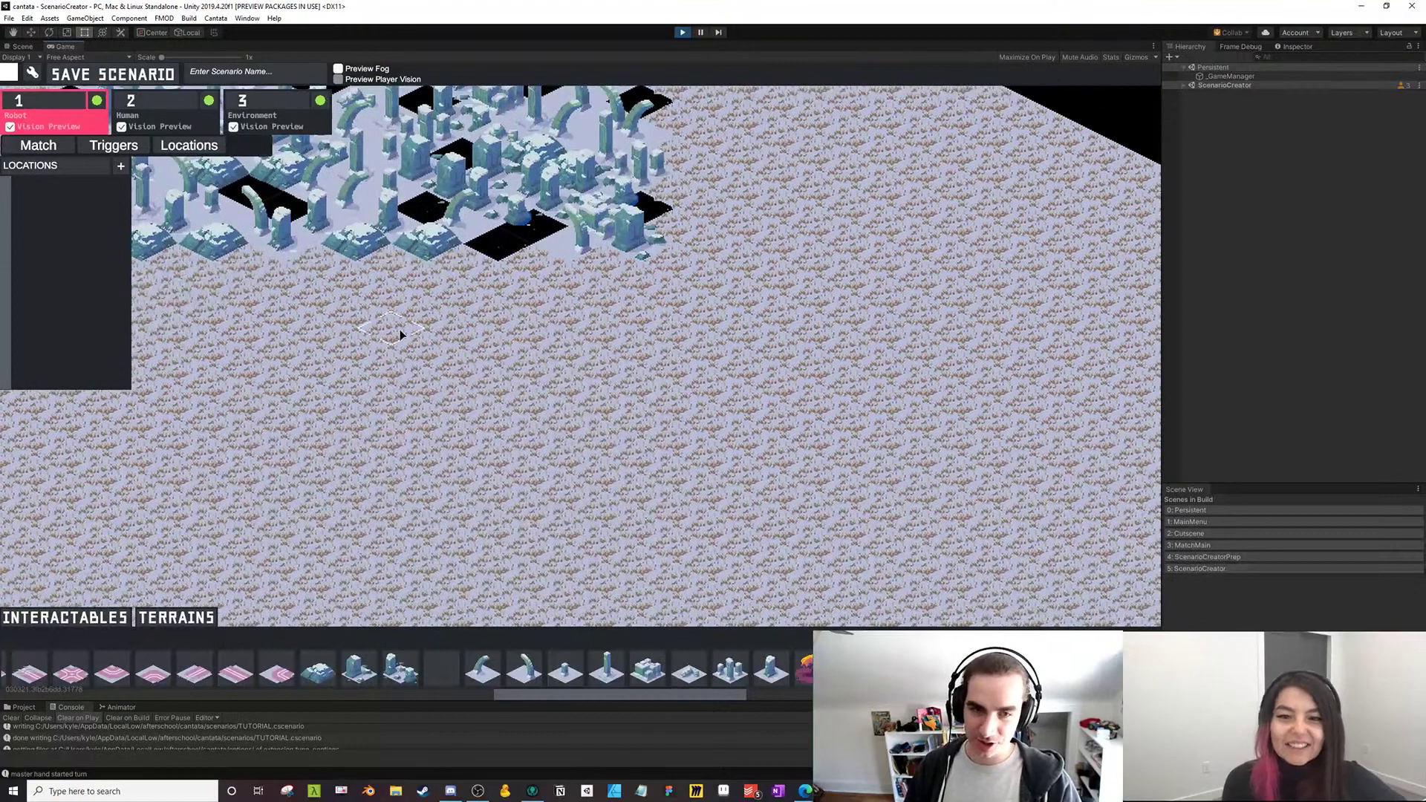
pyautogui.moveTo(398, 331); pyautogui.dragTo(360, 264)
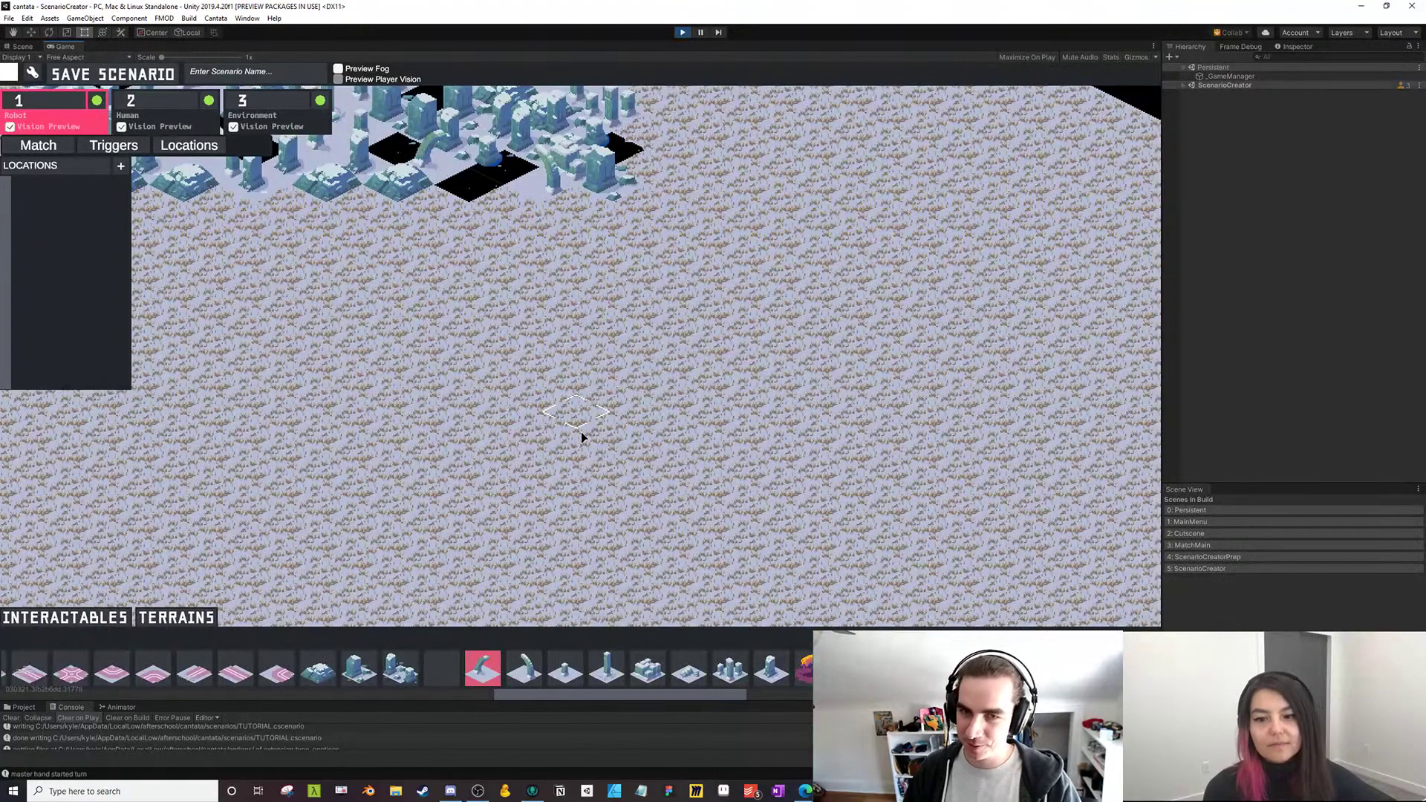
# Scatter randomly mixed ruins tiles across the open rocky ground beyond the large ruins area
pyautogui.click(605, 438)
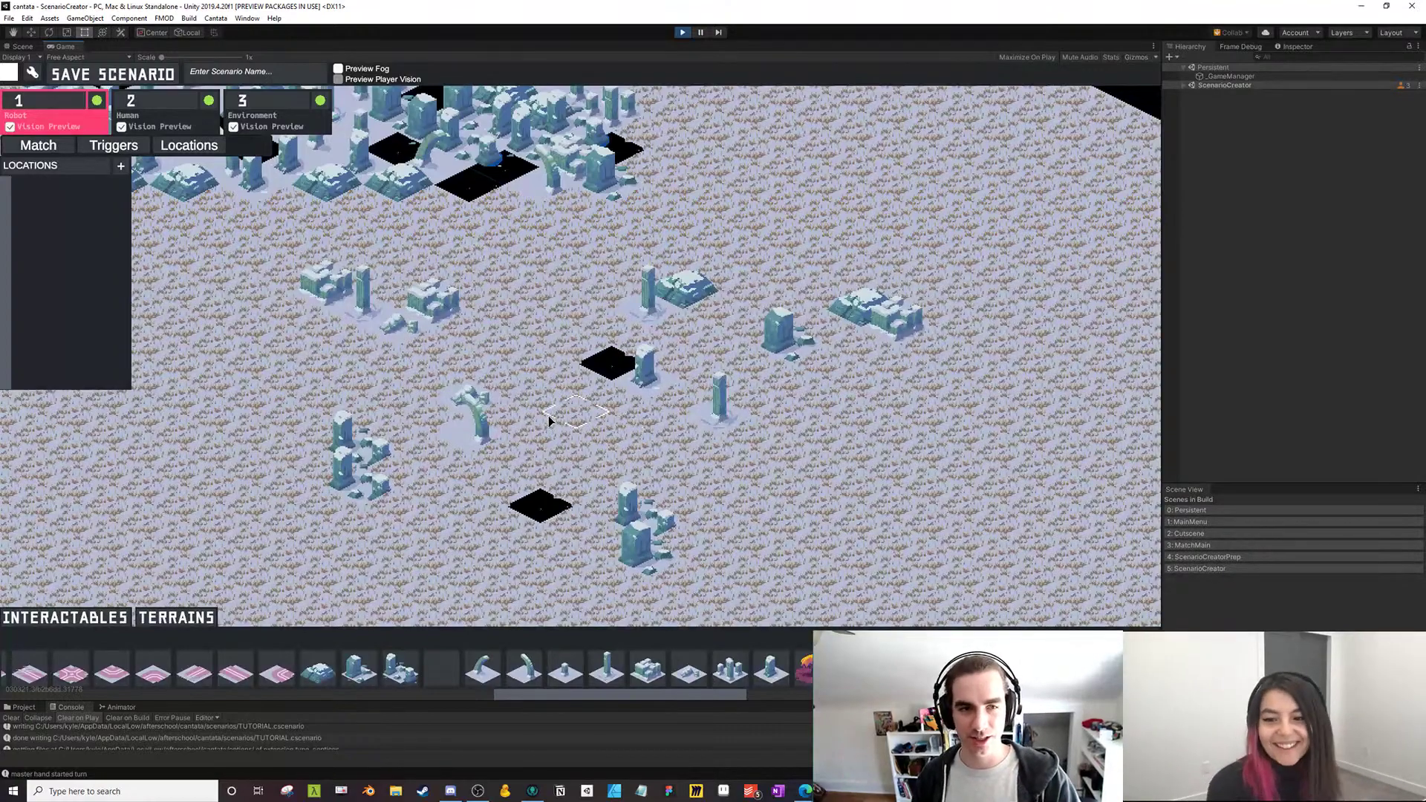
pyautogui.moveTo(553, 328)
pyautogui.mouseDown()
pyautogui.moveTo(899, 131)
pyautogui.moveTo(988, 125)
pyautogui.mouseUp()
pyautogui.moveTo(149, 393)
pyautogui.mouseDown()
pyautogui.moveTo(762, 456)
pyautogui.moveTo(1024, 258)
pyautogui.mouseUp()
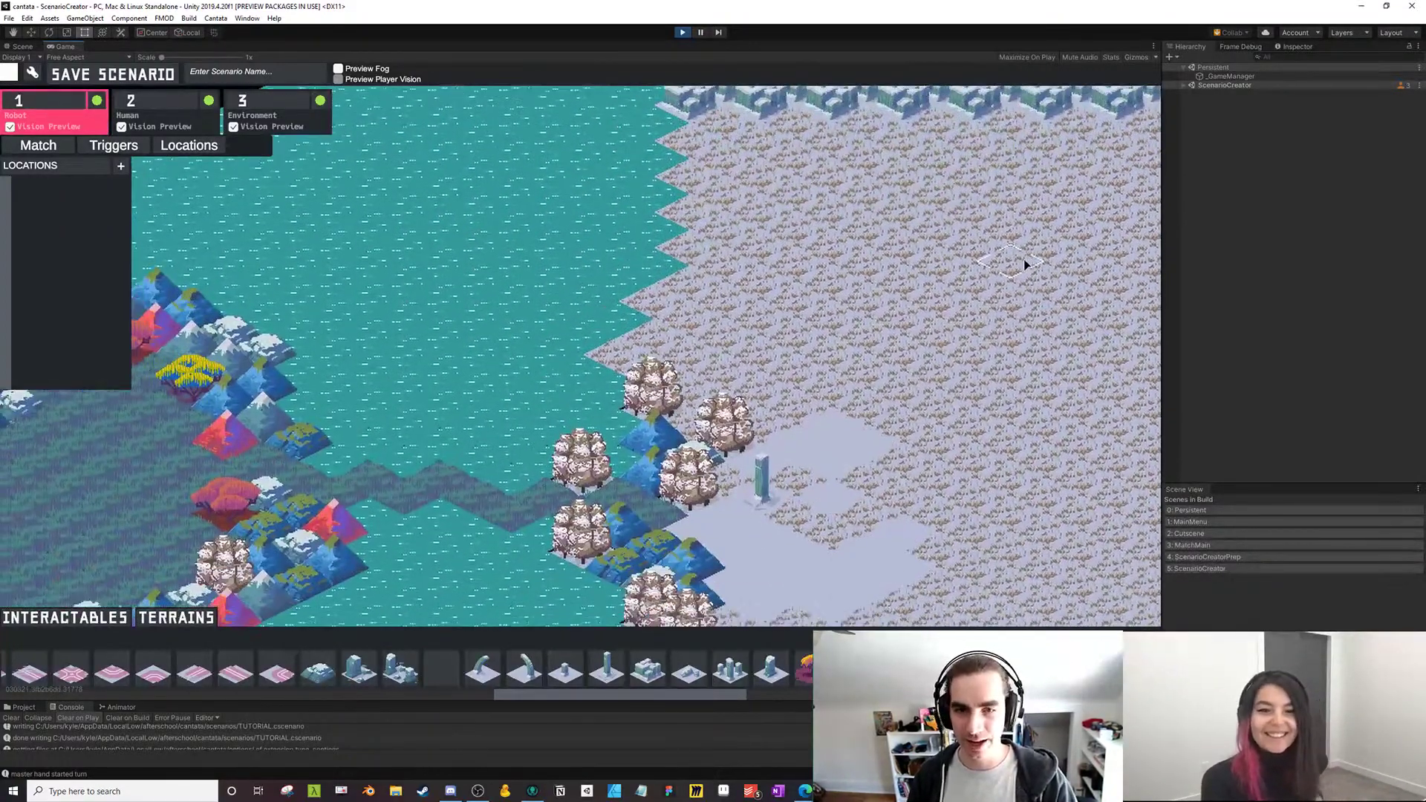
pyautogui.moveTo(619, 390)
pyautogui.mouseDown()
pyautogui.moveTo(951, 376)
pyautogui.moveTo(1077, 315)
pyautogui.mouseUp()
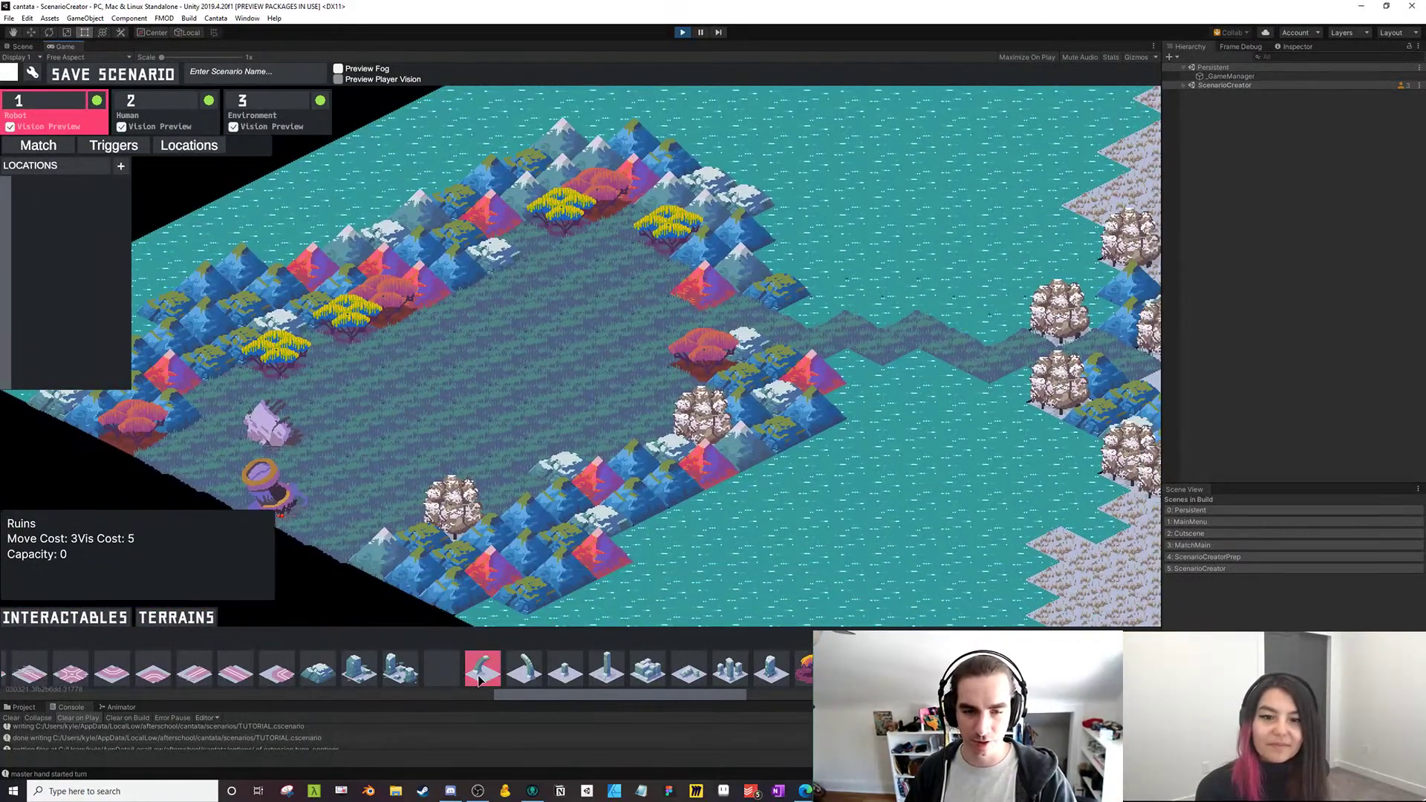
# Place nine curved-pillar Ruins tiles around the grass landmass and along its mountain border
pyautogui.click(482, 669)
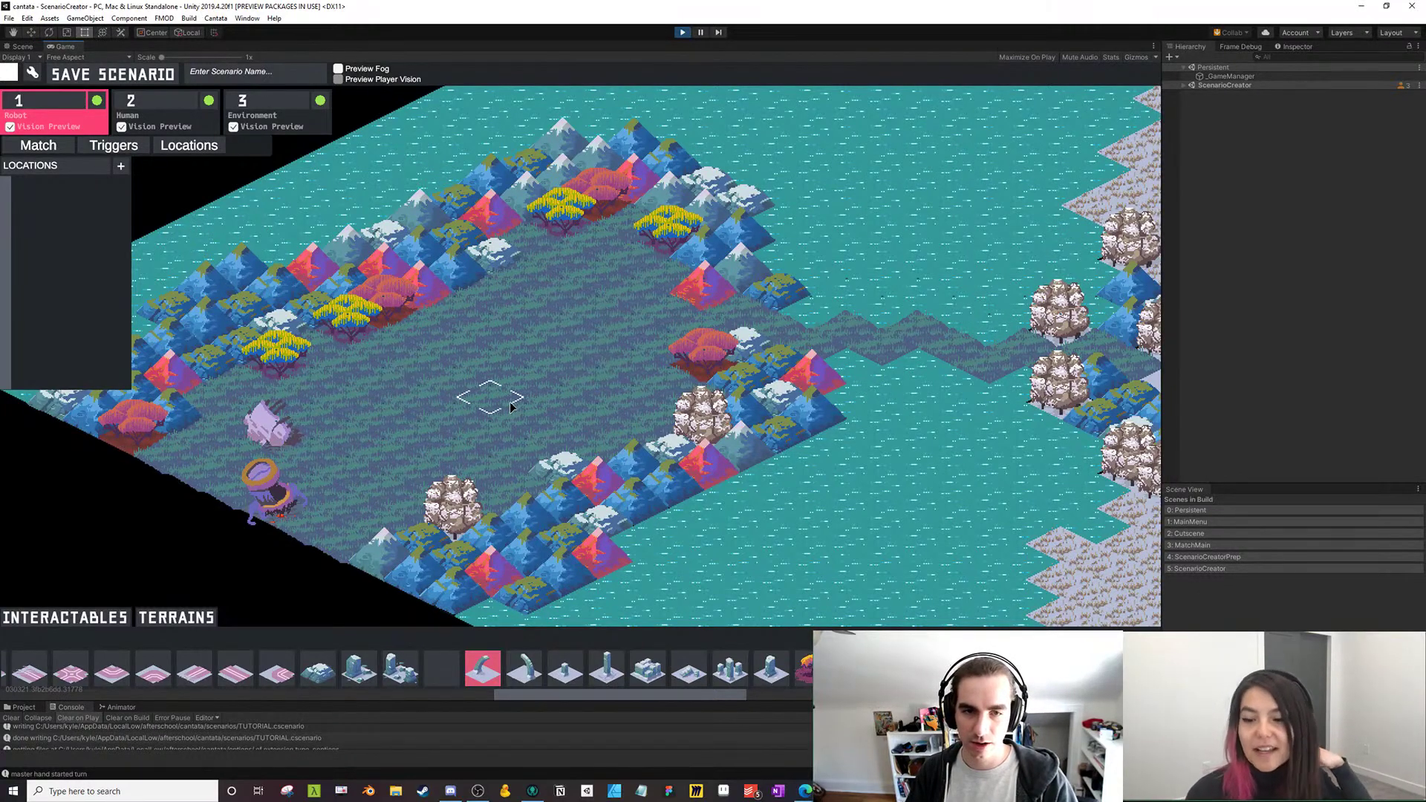
pyautogui.click(557, 260)
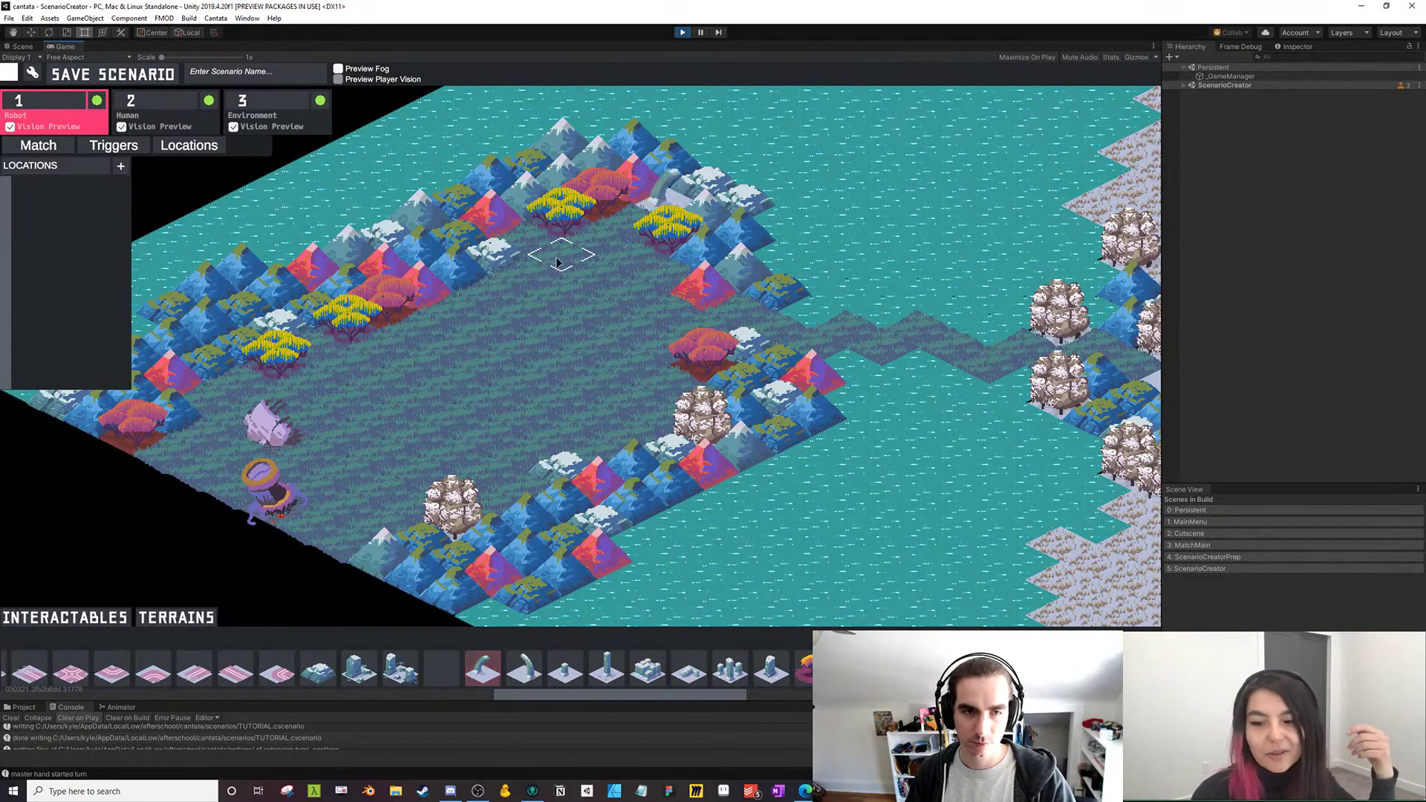
pyautogui.click(347, 508)
pyautogui.click(418, 508)
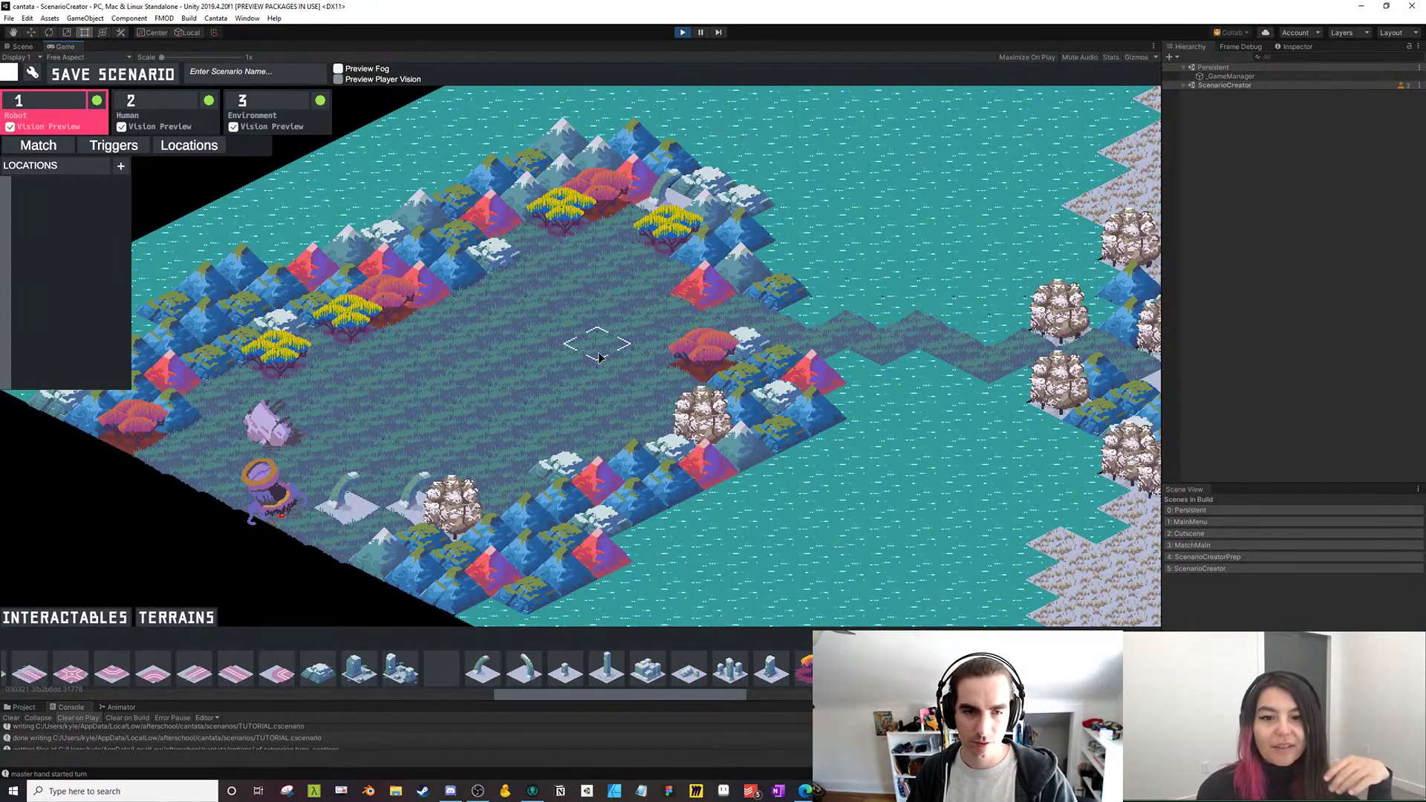
pyautogui.click(596, 384)
pyautogui.click(633, 329)
pyautogui.click(526, 276)
pyautogui.click(490, 364)
pyautogui.click(423, 295)
pyautogui.click(312, 382)
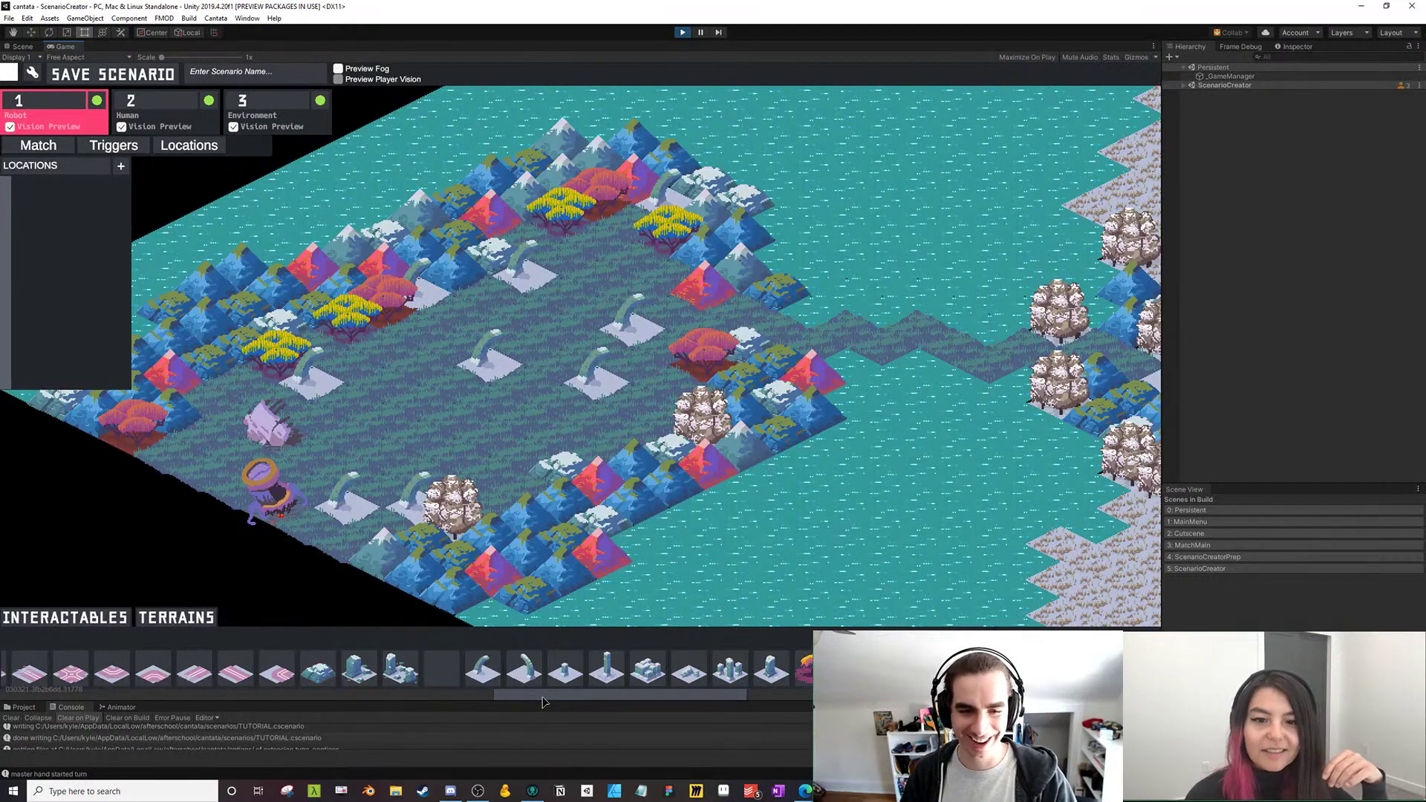
# Paint grass back over the curved-pillar ruins tiles on the landmass
pyautogui.moveTo(542, 695); pyautogui.dragTo(163, 701)
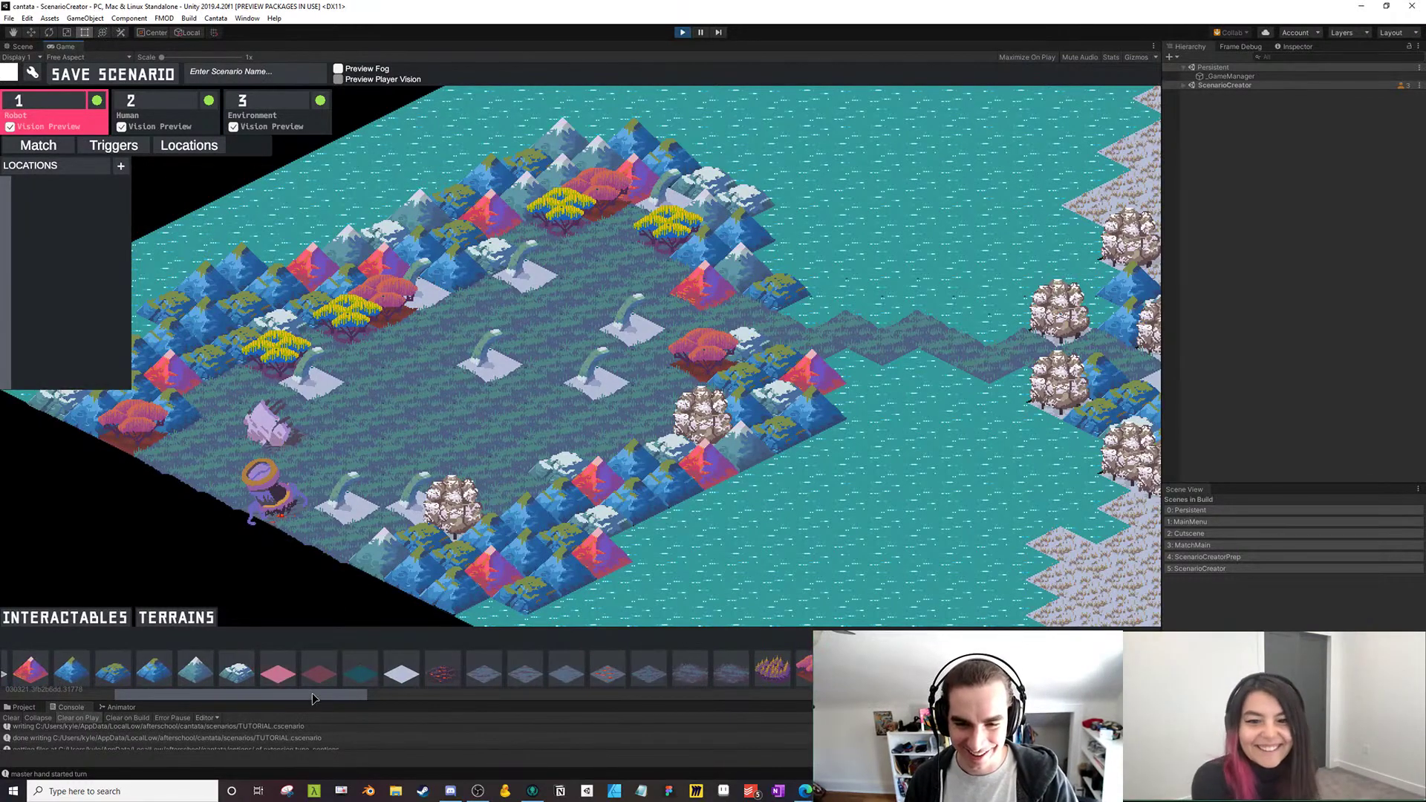
pyautogui.moveTo(313, 700); pyautogui.dragTo(123, 697)
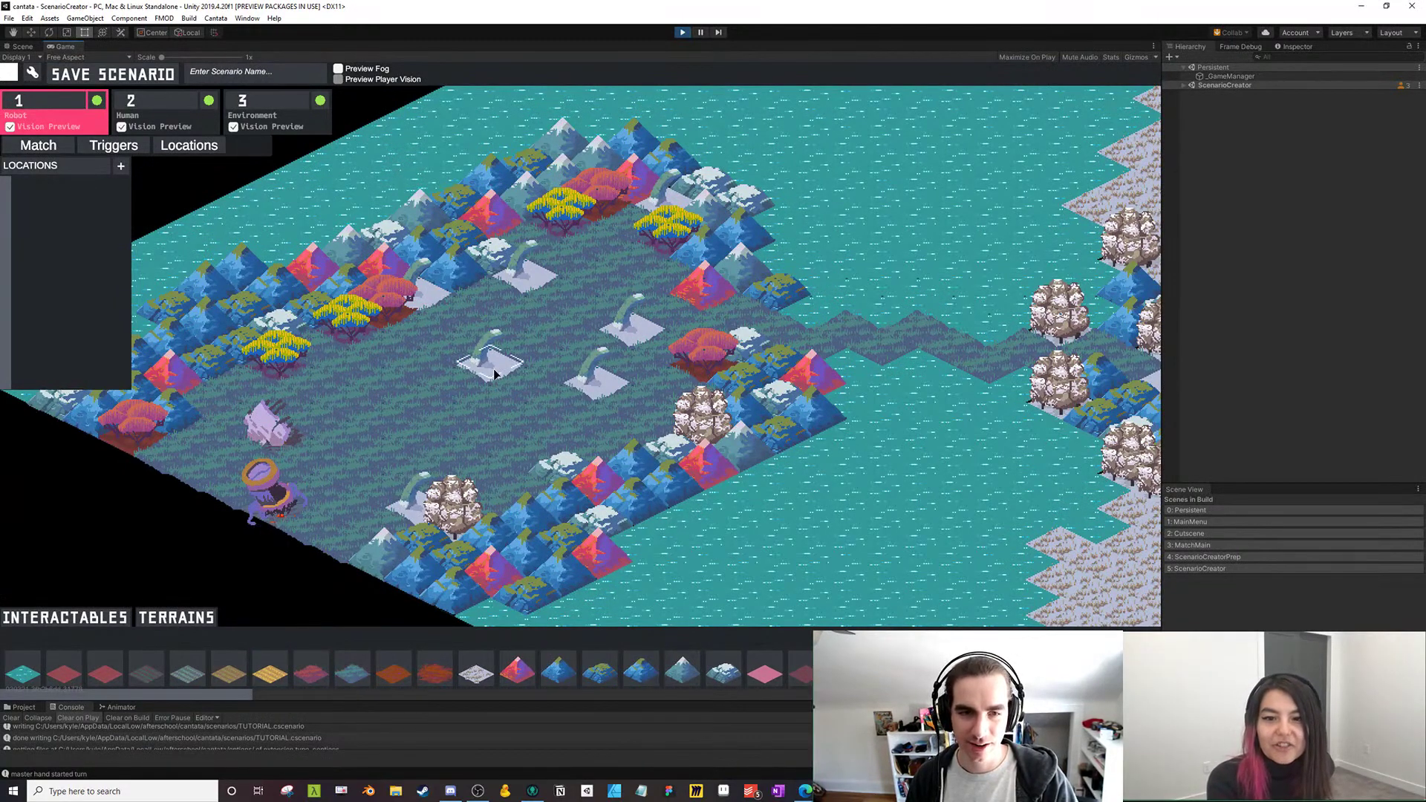
pyautogui.click(429, 515)
pyautogui.click(597, 384)
pyautogui.click(632, 329)
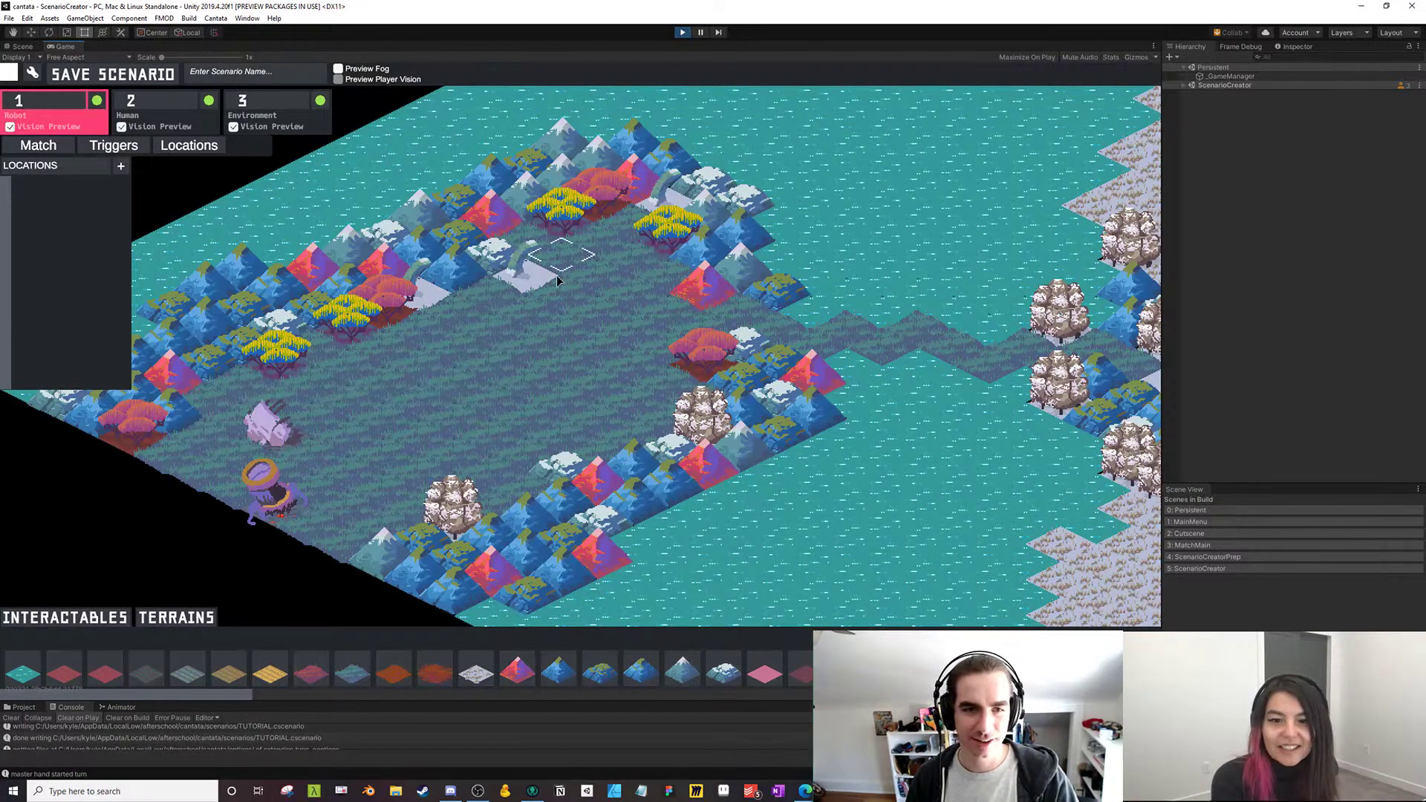
pyautogui.click(530, 277)
pyautogui.click(426, 295)
pyautogui.click(668, 191)
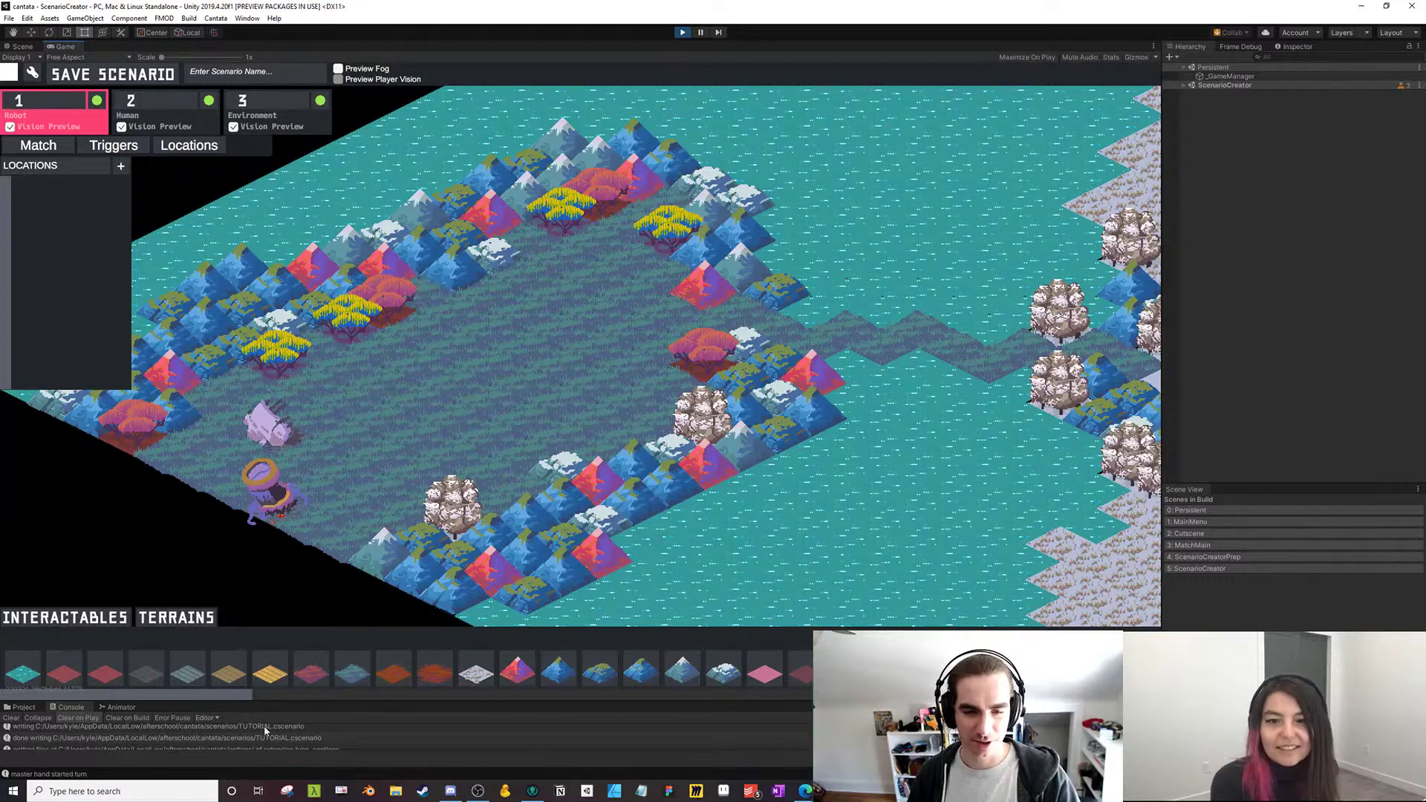
# Scatter randomly mixed ruins tiles over the grass landmass and its border, and fill the empty black gap near the western edge
pyautogui.moveTo(209, 701); pyautogui.dragTo(694, 699)
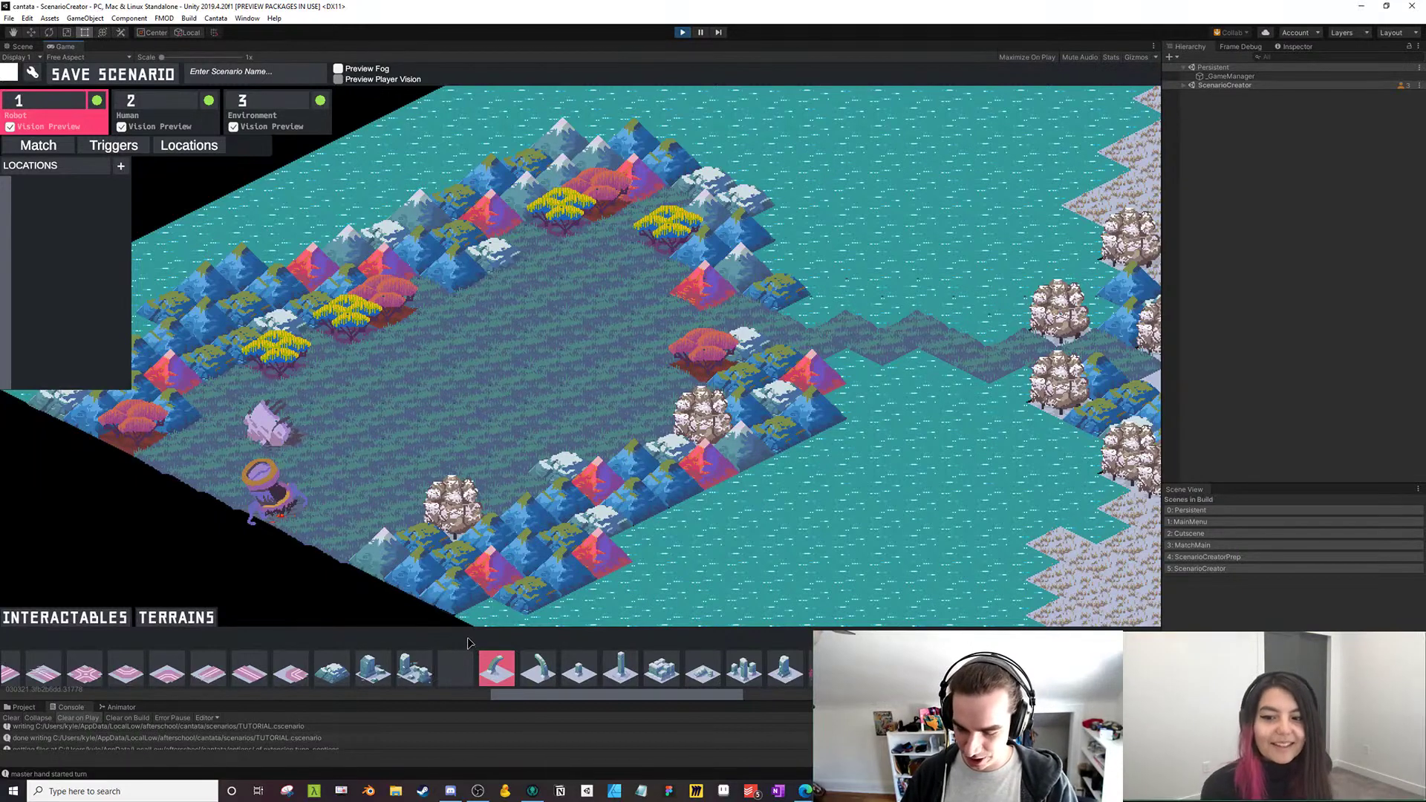
pyautogui.click(583, 278)
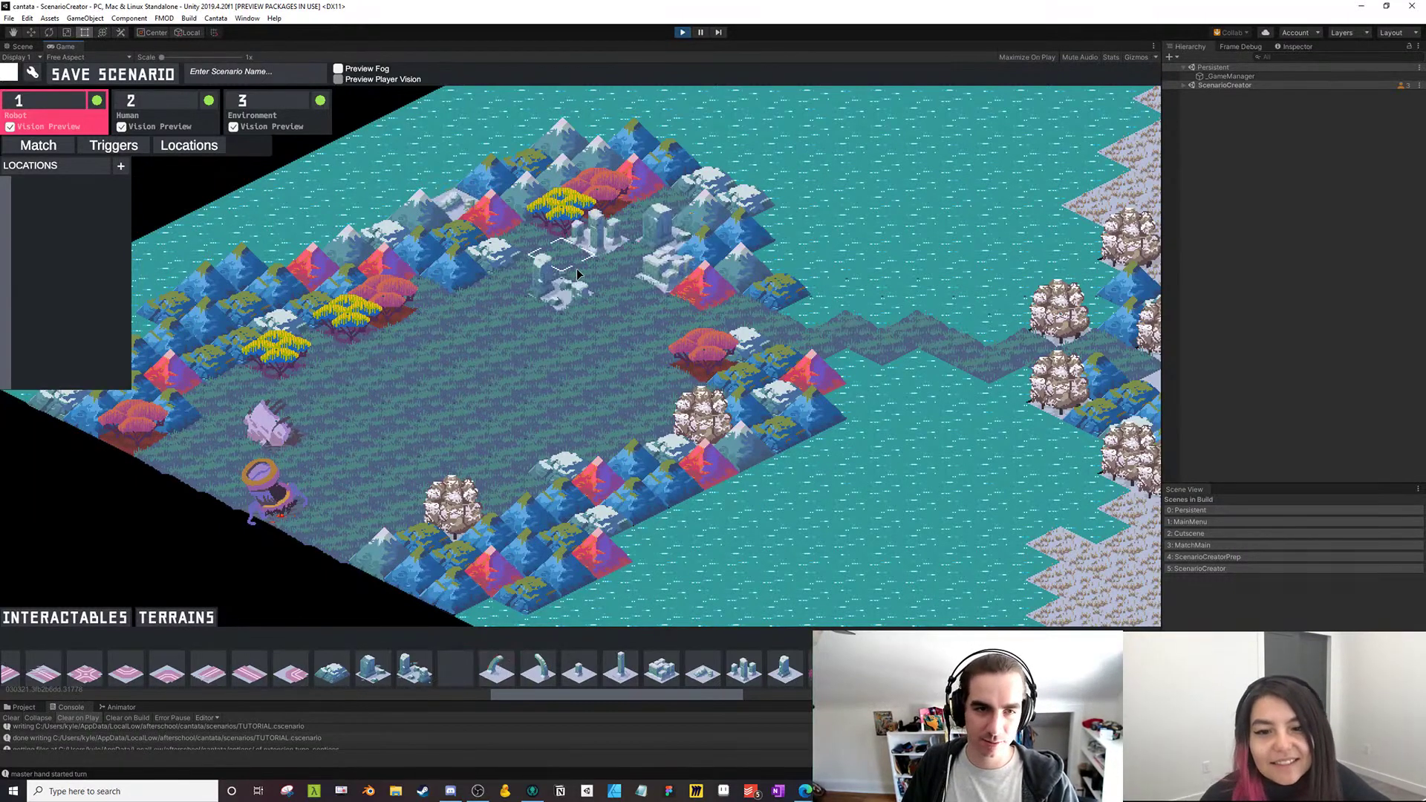
pyautogui.click(513, 467)
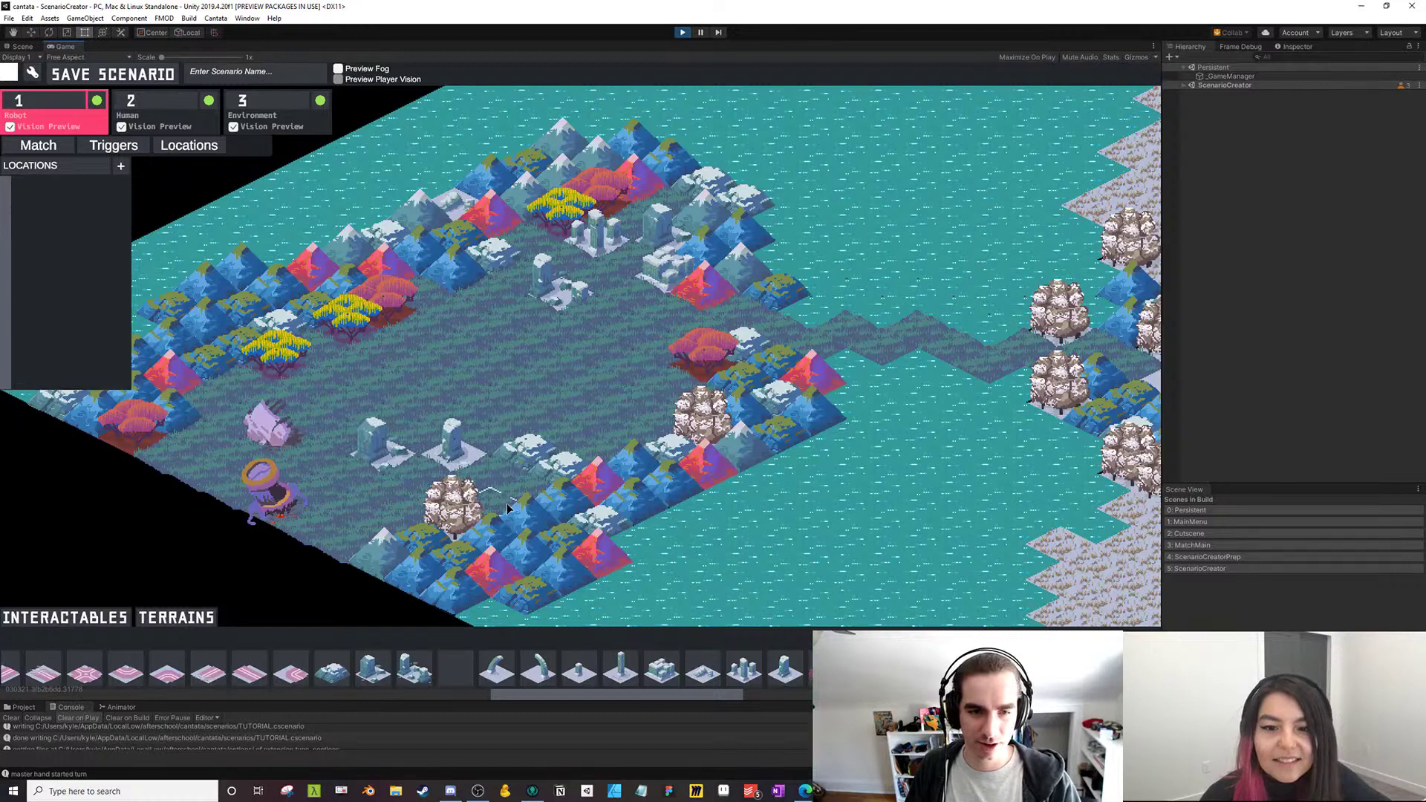
pyautogui.click(514, 525)
pyautogui.click(332, 367)
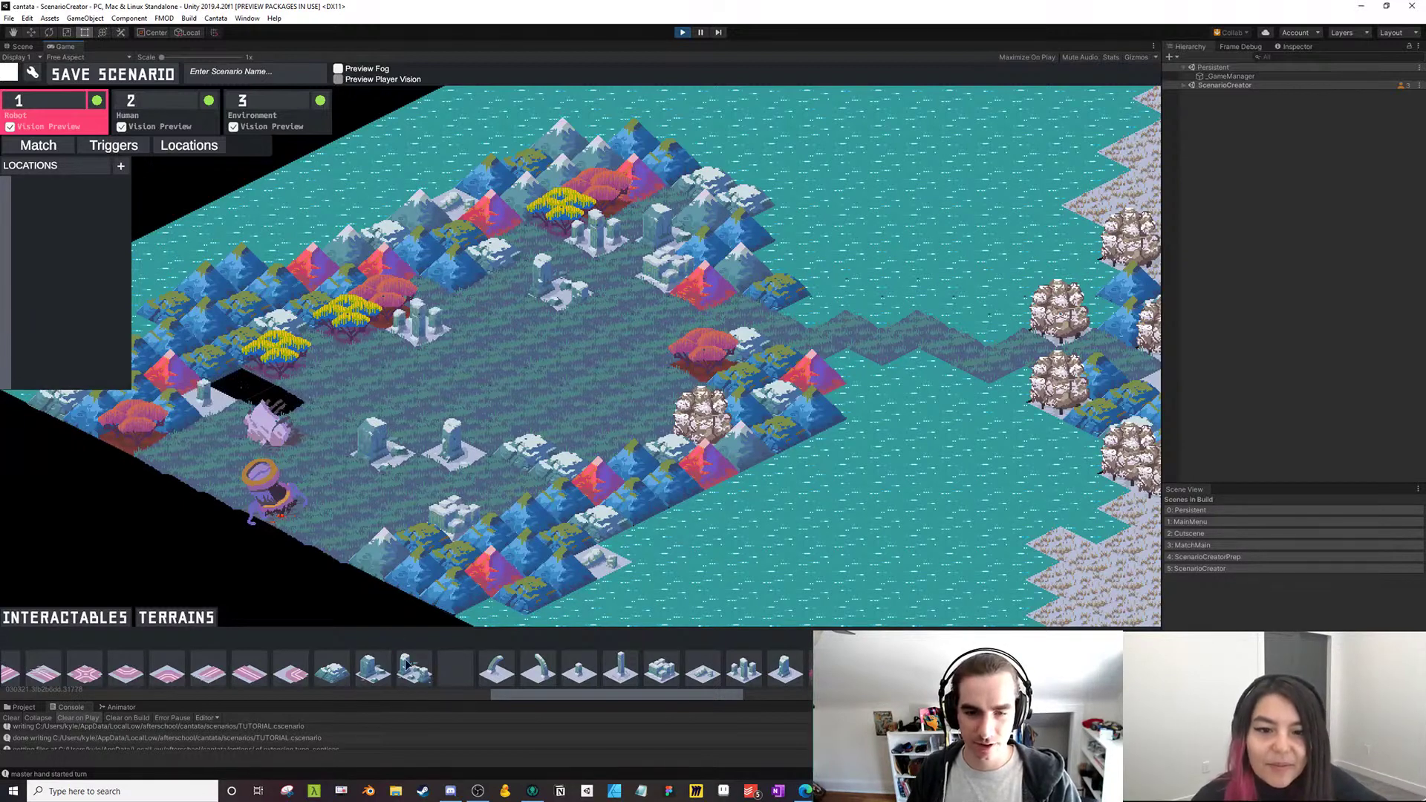
pyautogui.click(247, 390)
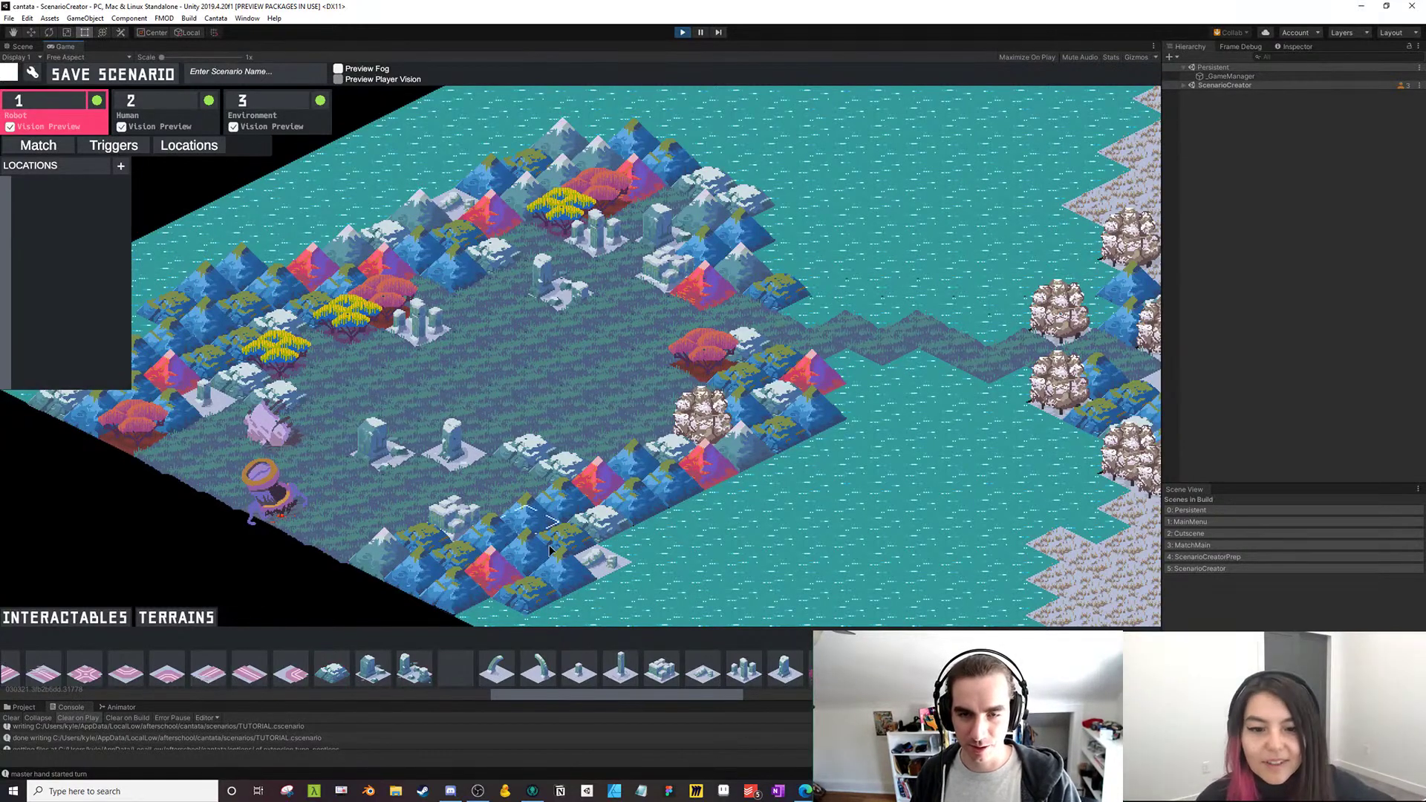
pyautogui.moveTo(497, 548); pyautogui.dragTo(551, 536)
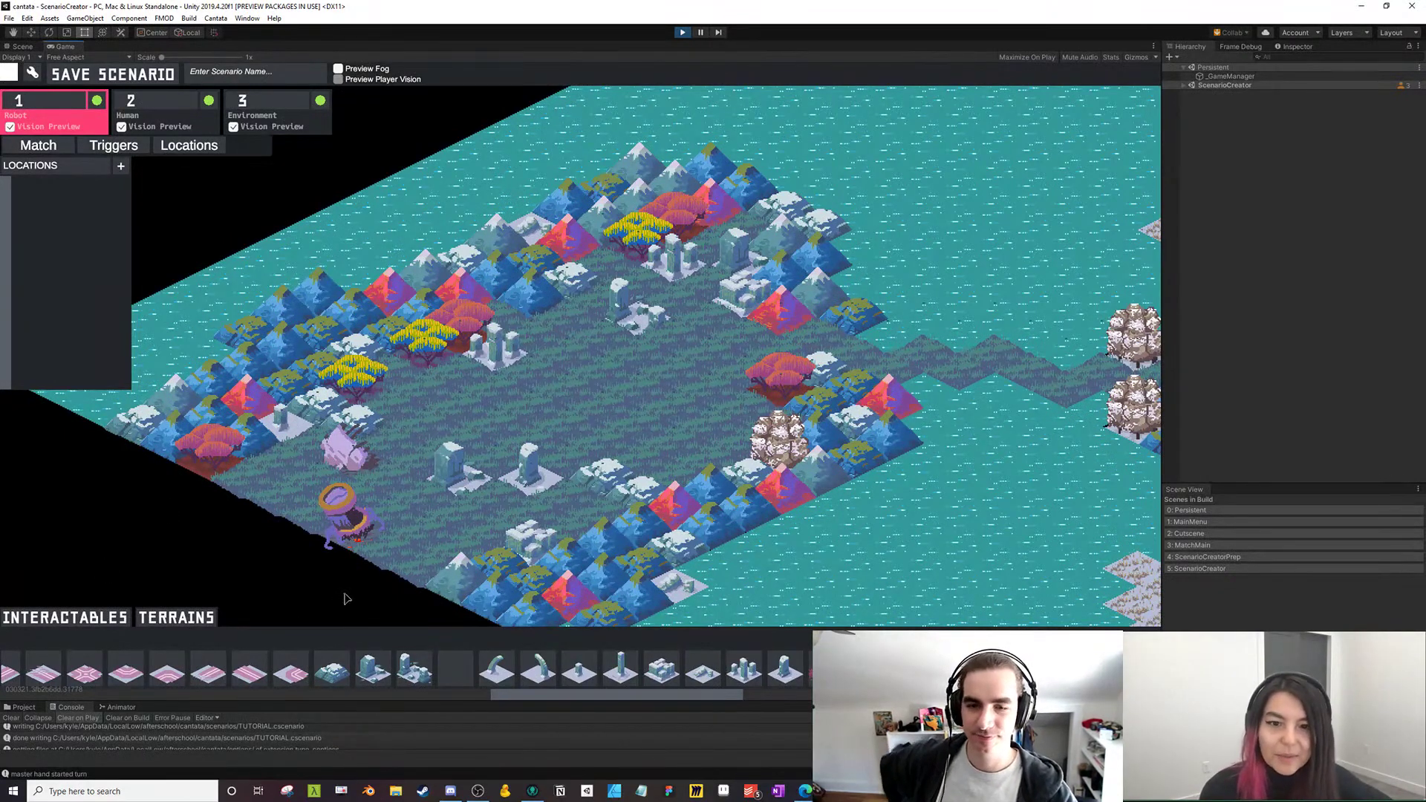
# Place the orange vehicle unit from the unit interactables on the open grass in the middle of the landmass
pyautogui.click(97, 620)
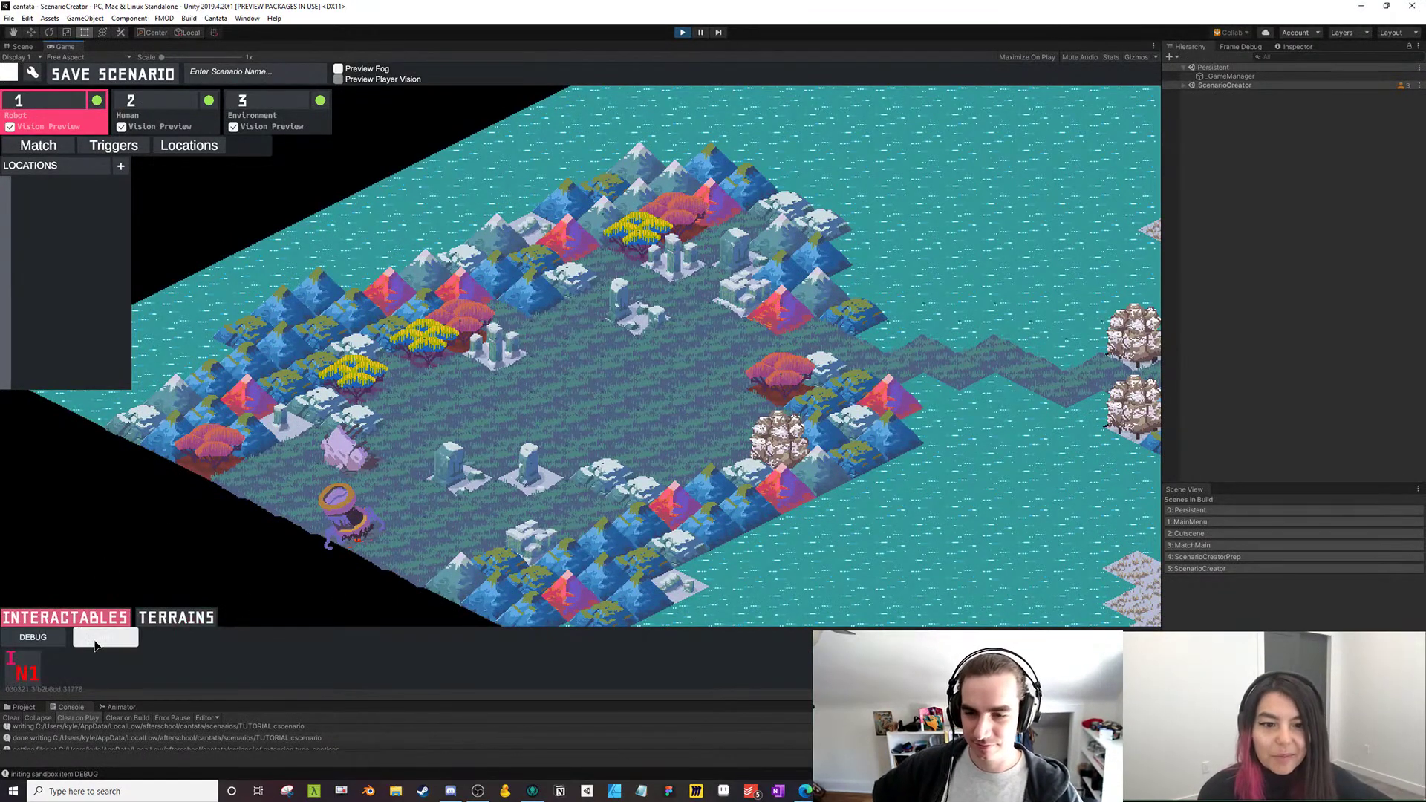
pyautogui.click(95, 646)
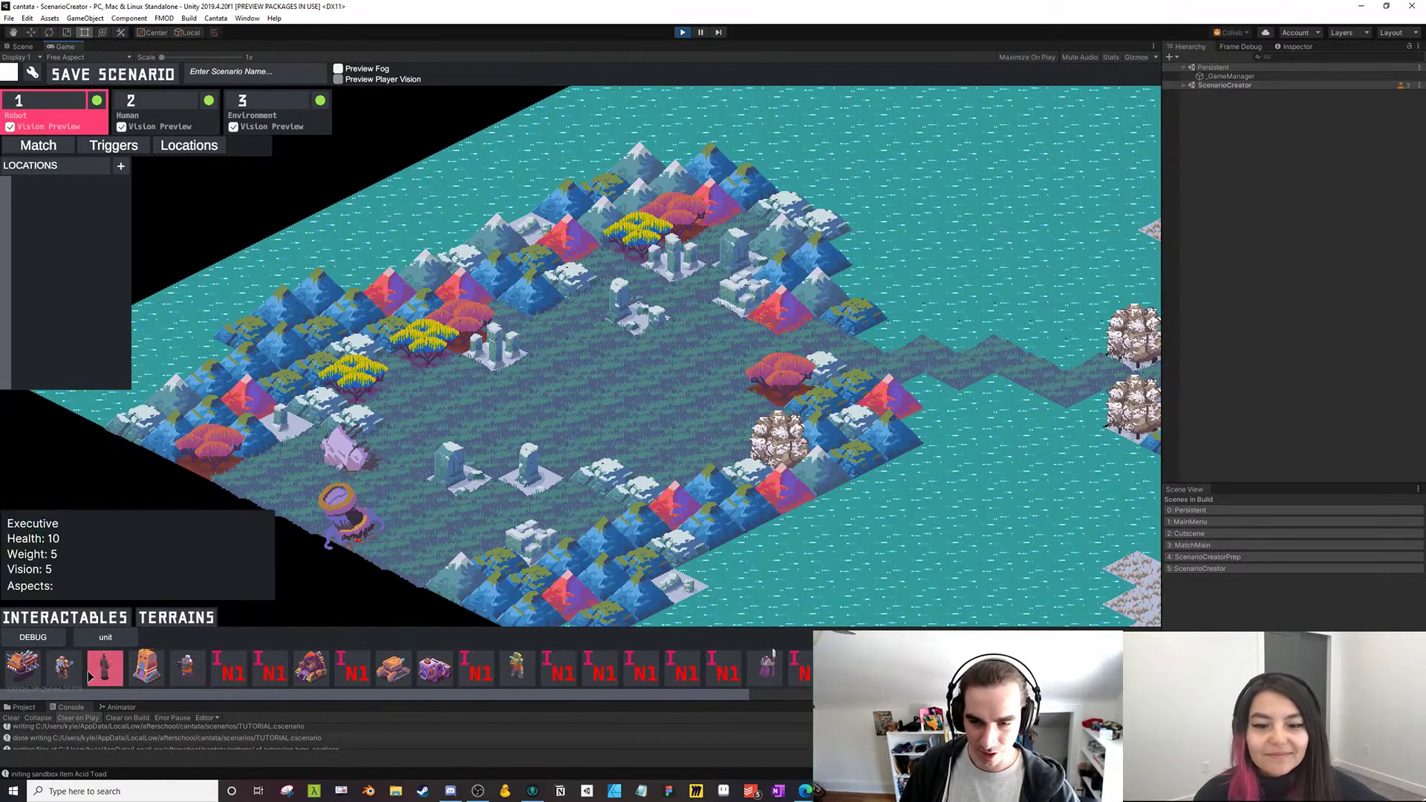
pyautogui.click(32, 668)
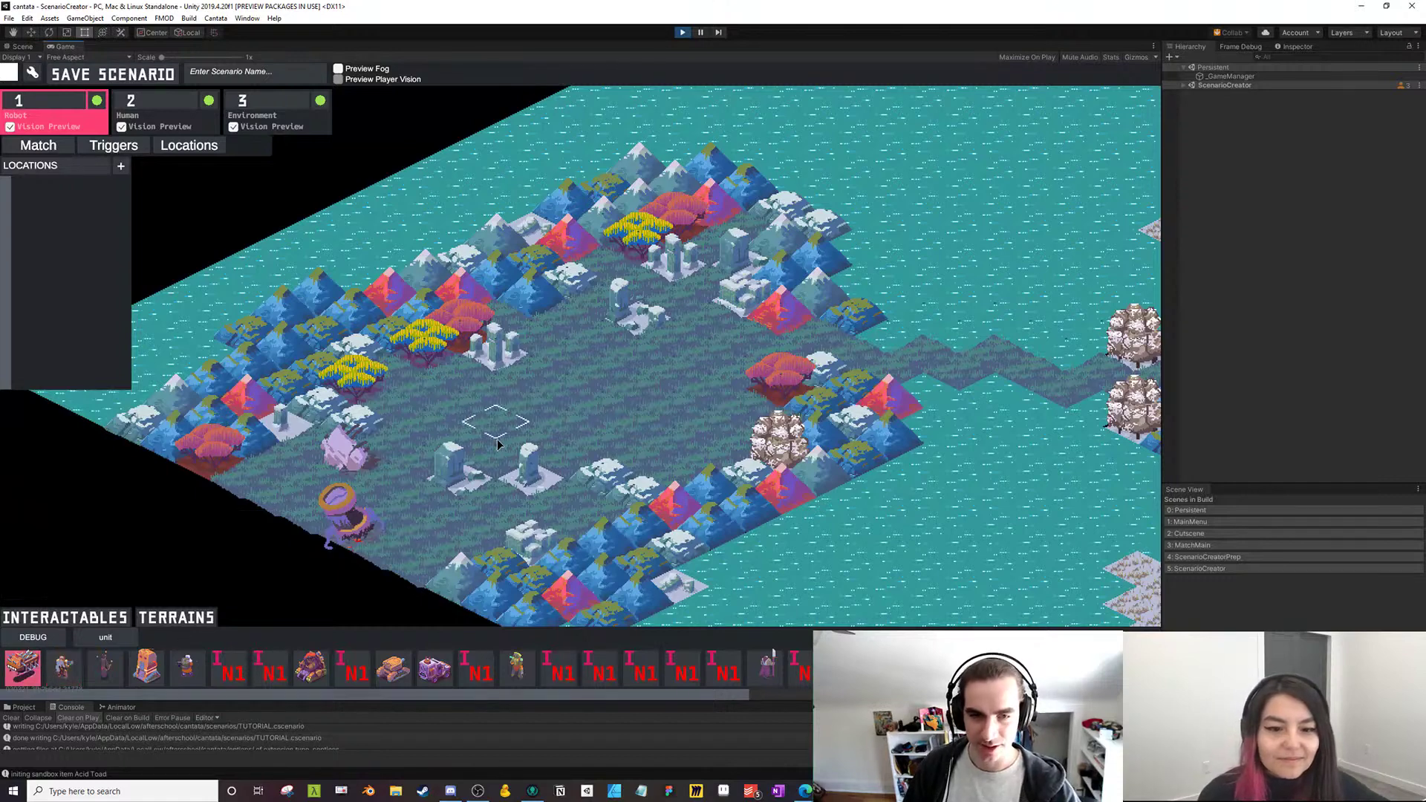
pyautogui.click(544, 413)
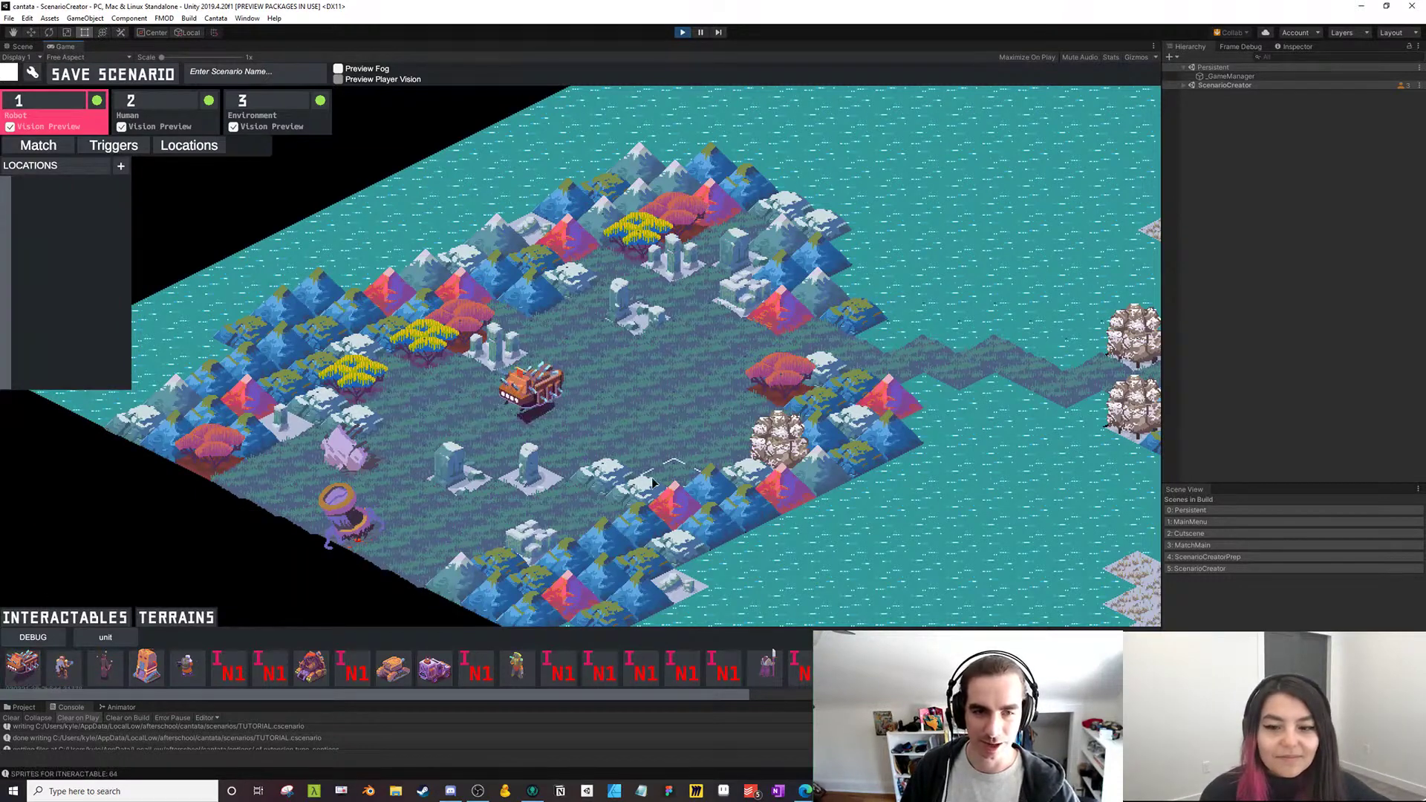
# Name the scenario INTRO and save it
pyautogui.click(212, 74)
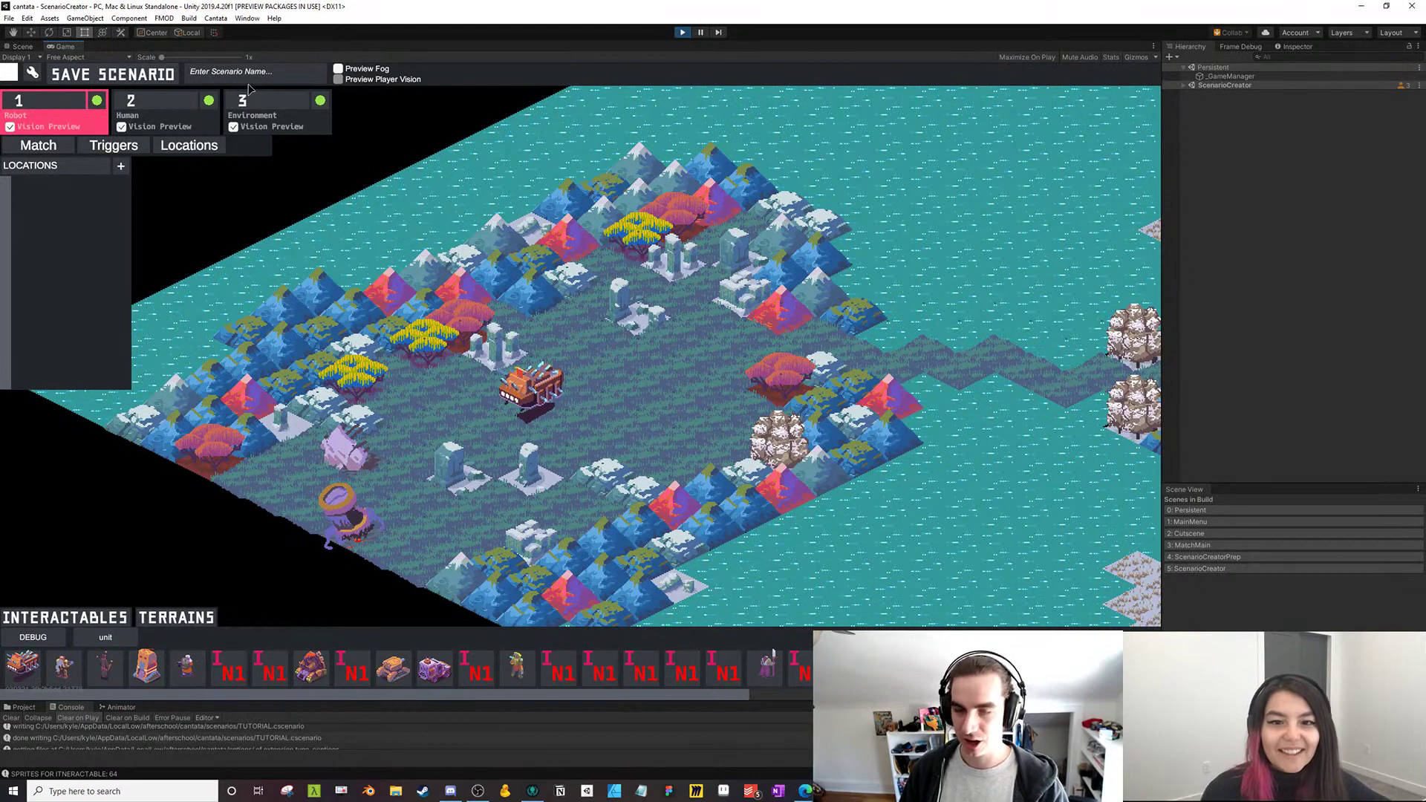
pyautogui.write('INTO')
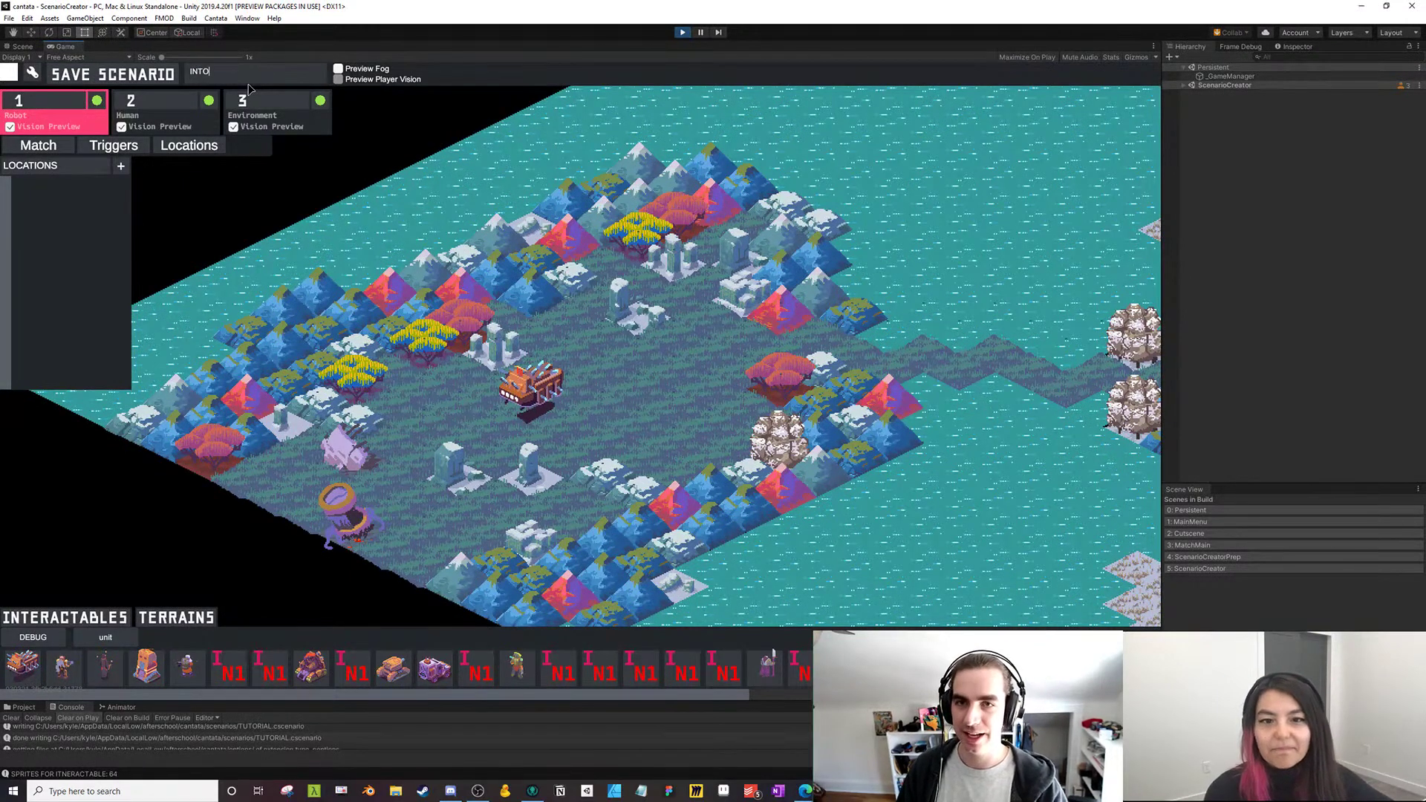
pyautogui.press('BackSpace')
pyautogui.press('BackSpace')
pyautogui.write('TRO')
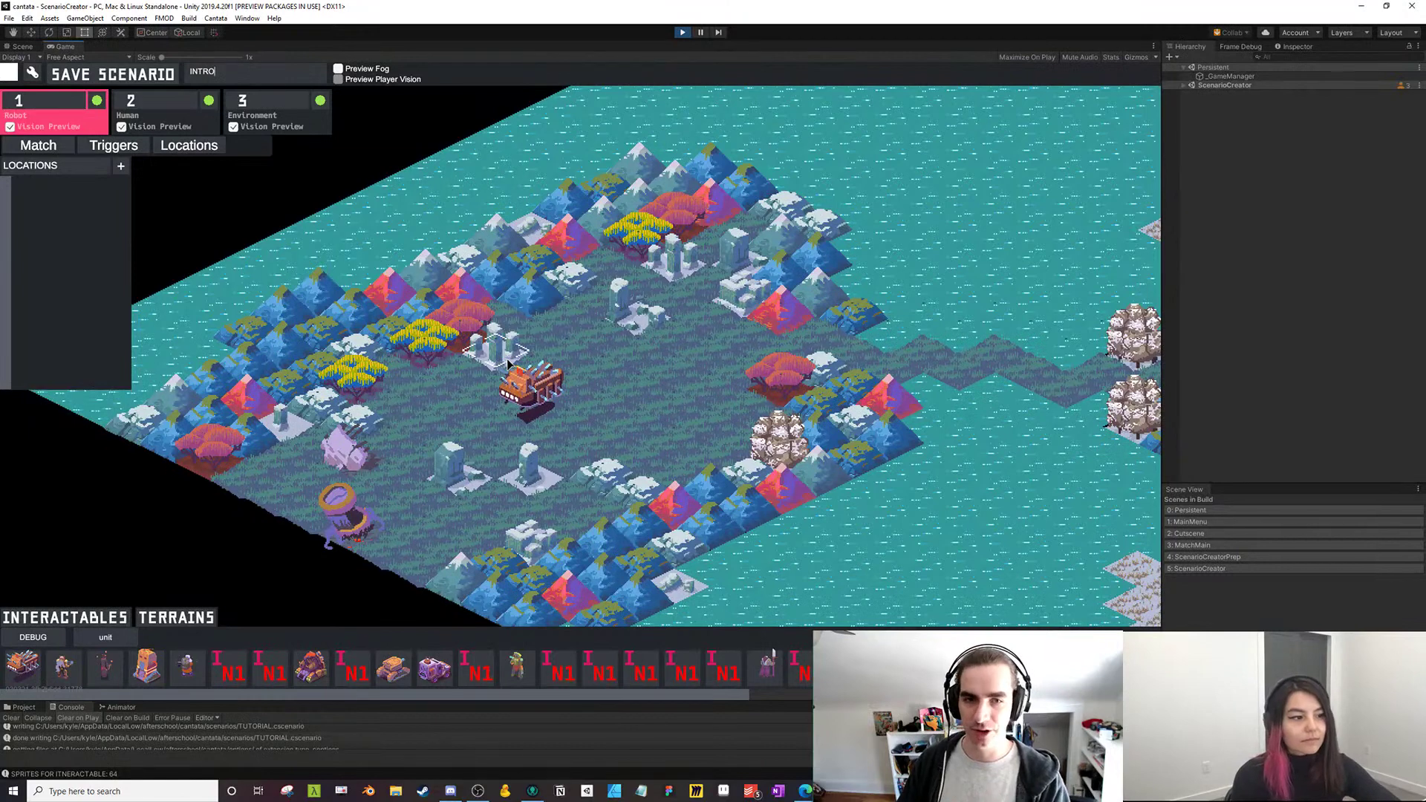
pyautogui.click(111, 74)
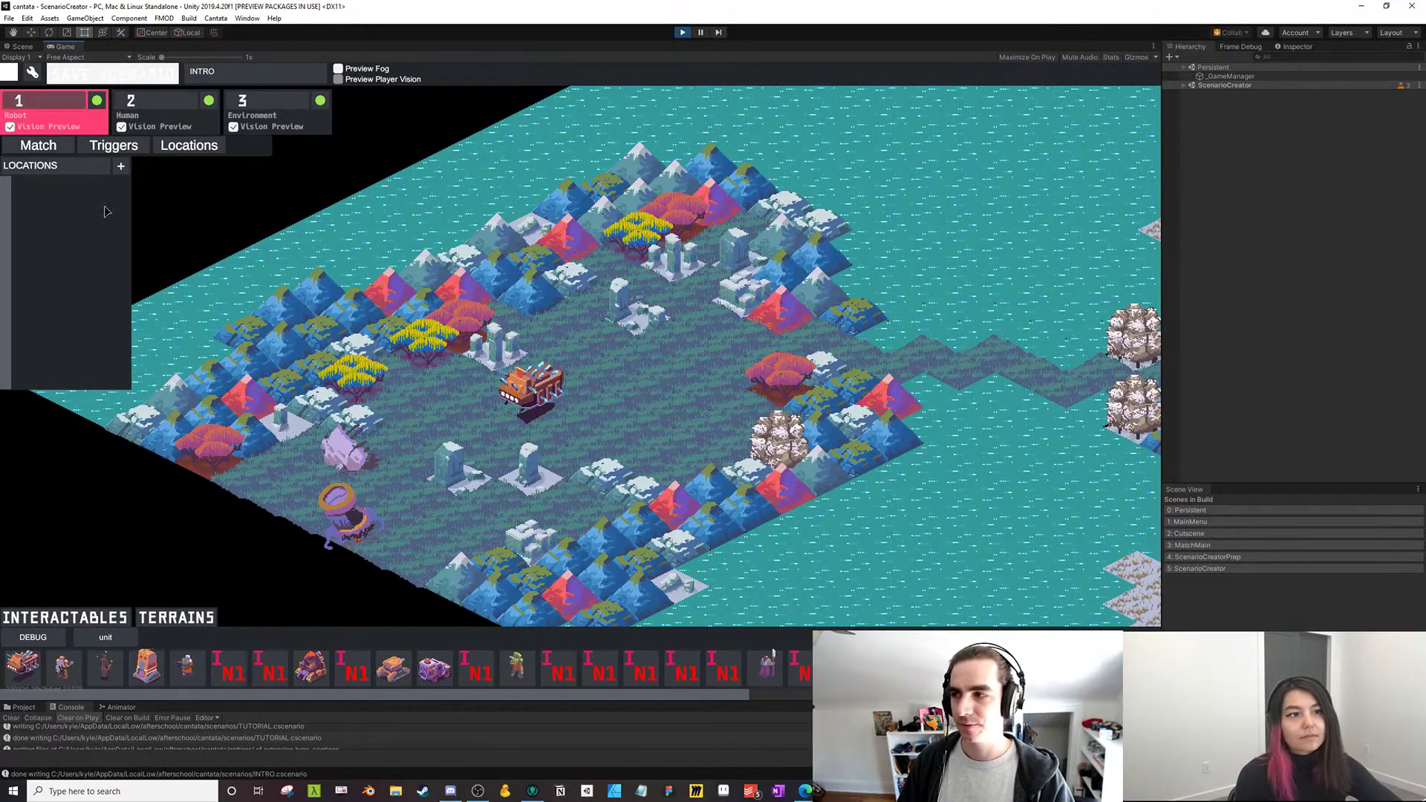
# Leave the scenario creator for the main menu and start a skirmish match on the INTRO map
pyautogui.click(9, 72)
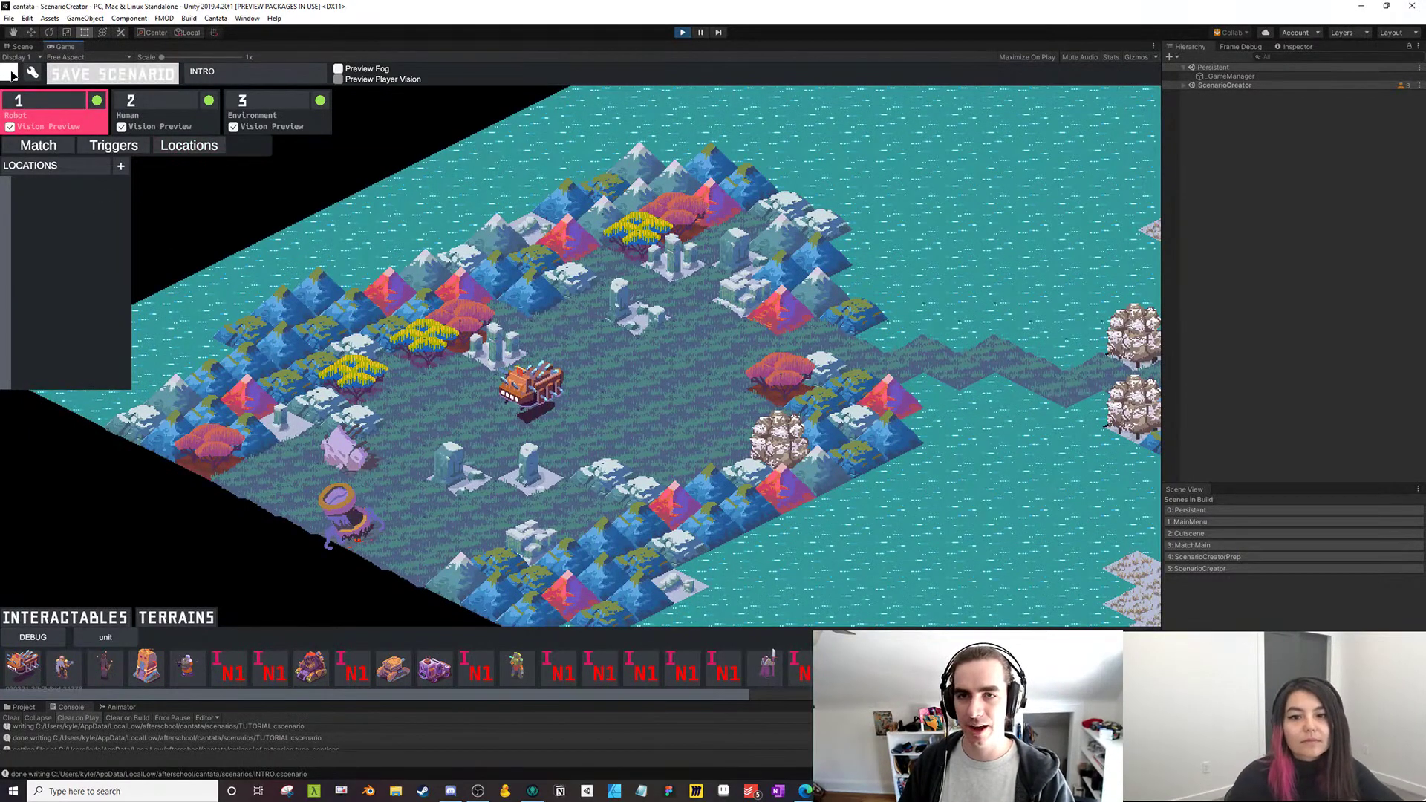
pyautogui.click(358, 99)
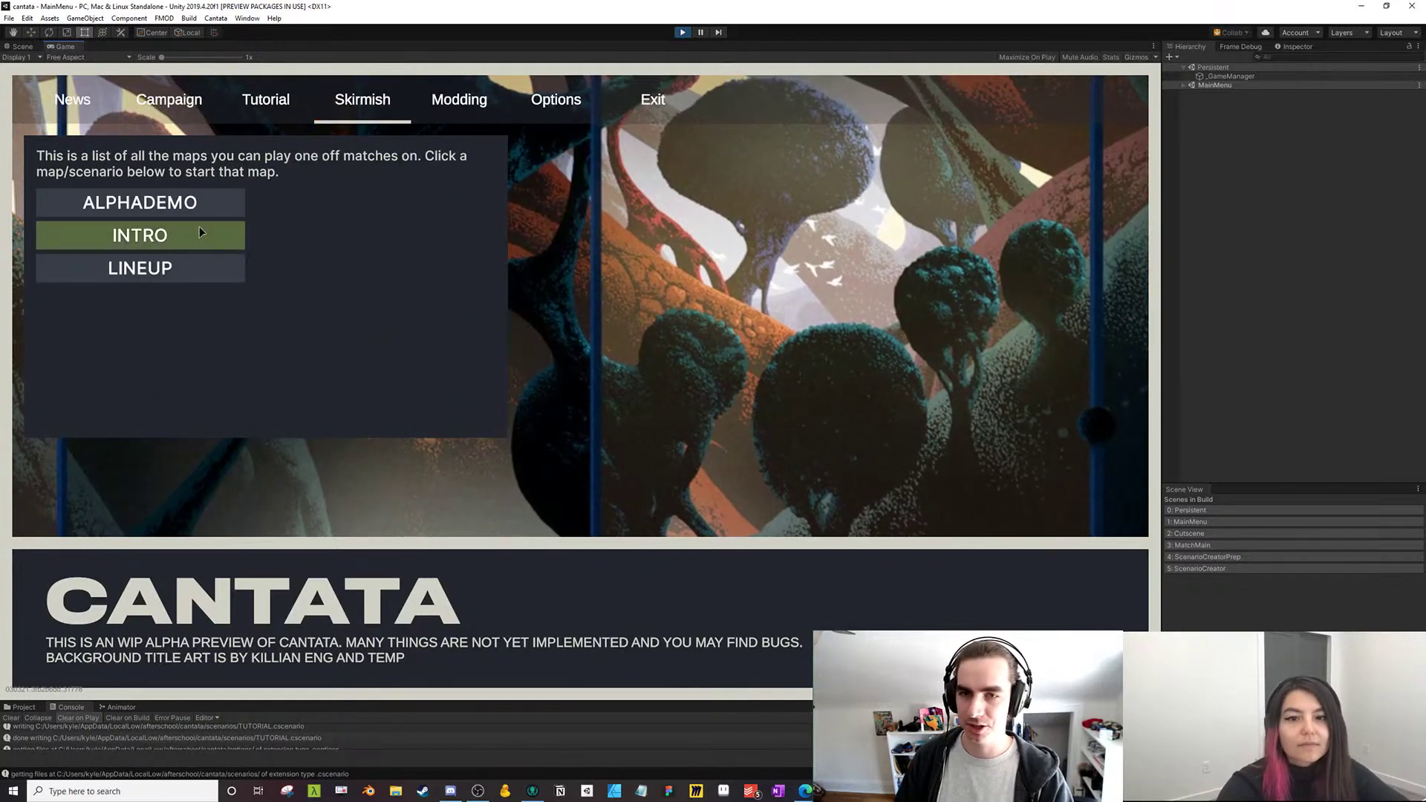
pyautogui.click(156, 237)
pyautogui.click(168, 388)
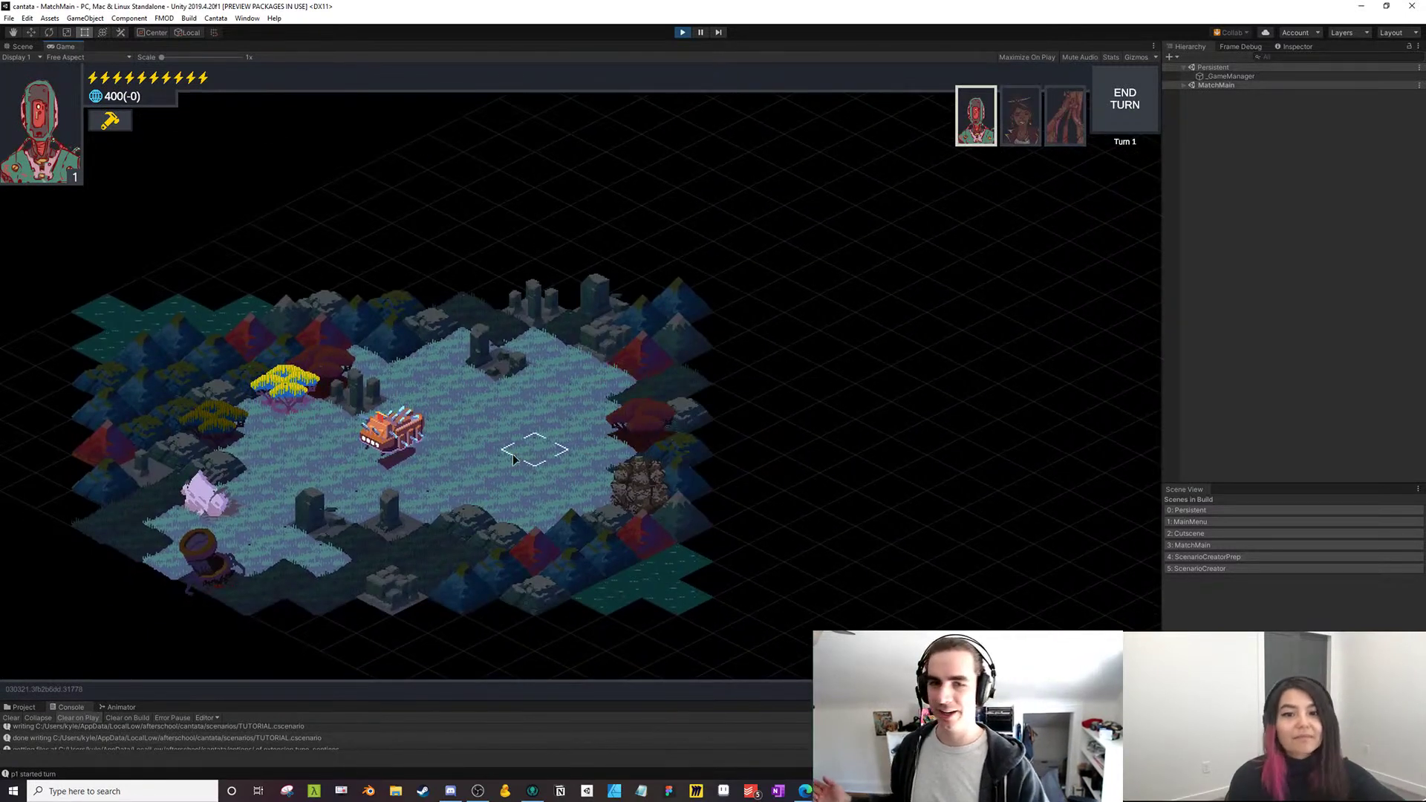
# Examine the grass terrain around the placed vehicle in the running match and stop play mode
pyautogui.click(420, 459)
pyautogui.click(491, 458)
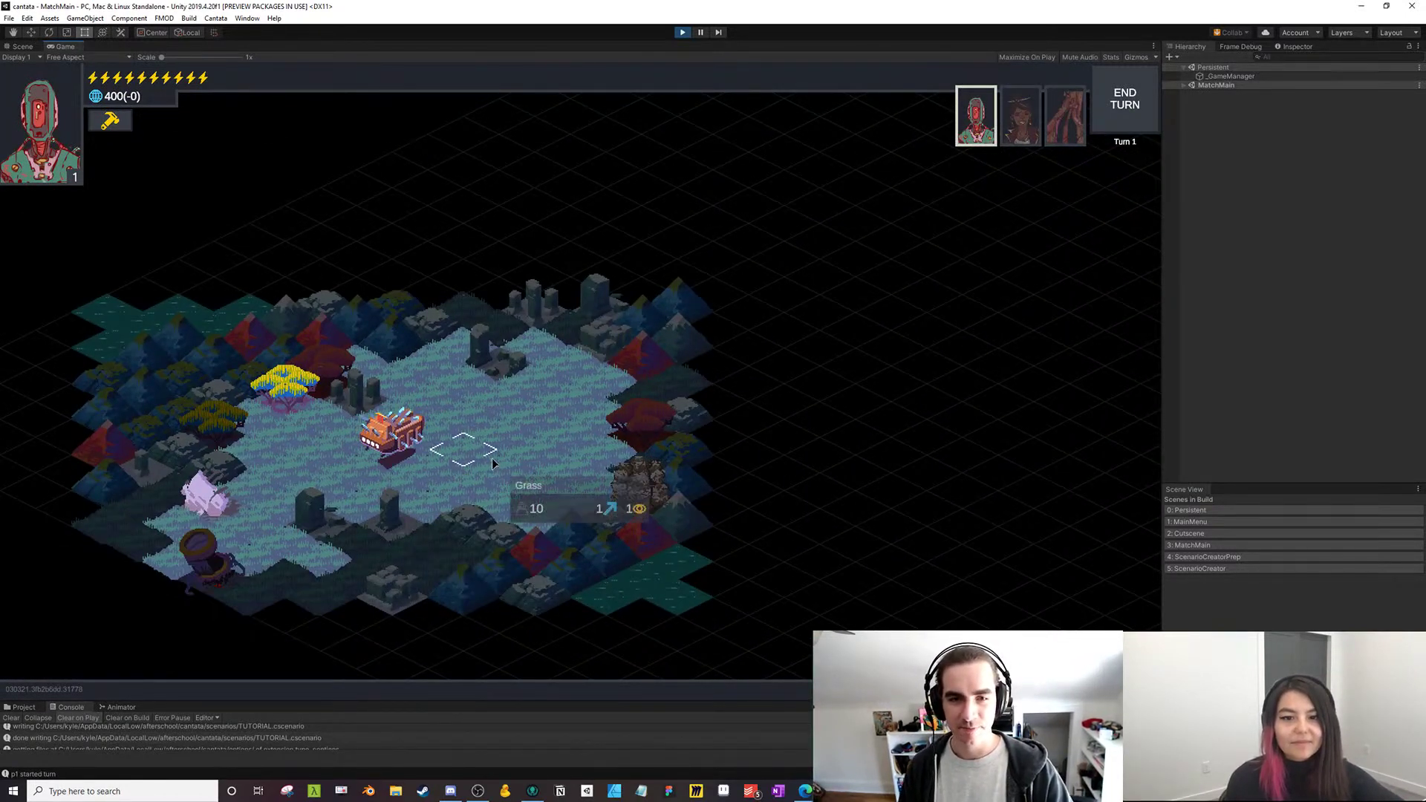
pyautogui.moveTo(555, 438); pyautogui.dragTo(572, 411)
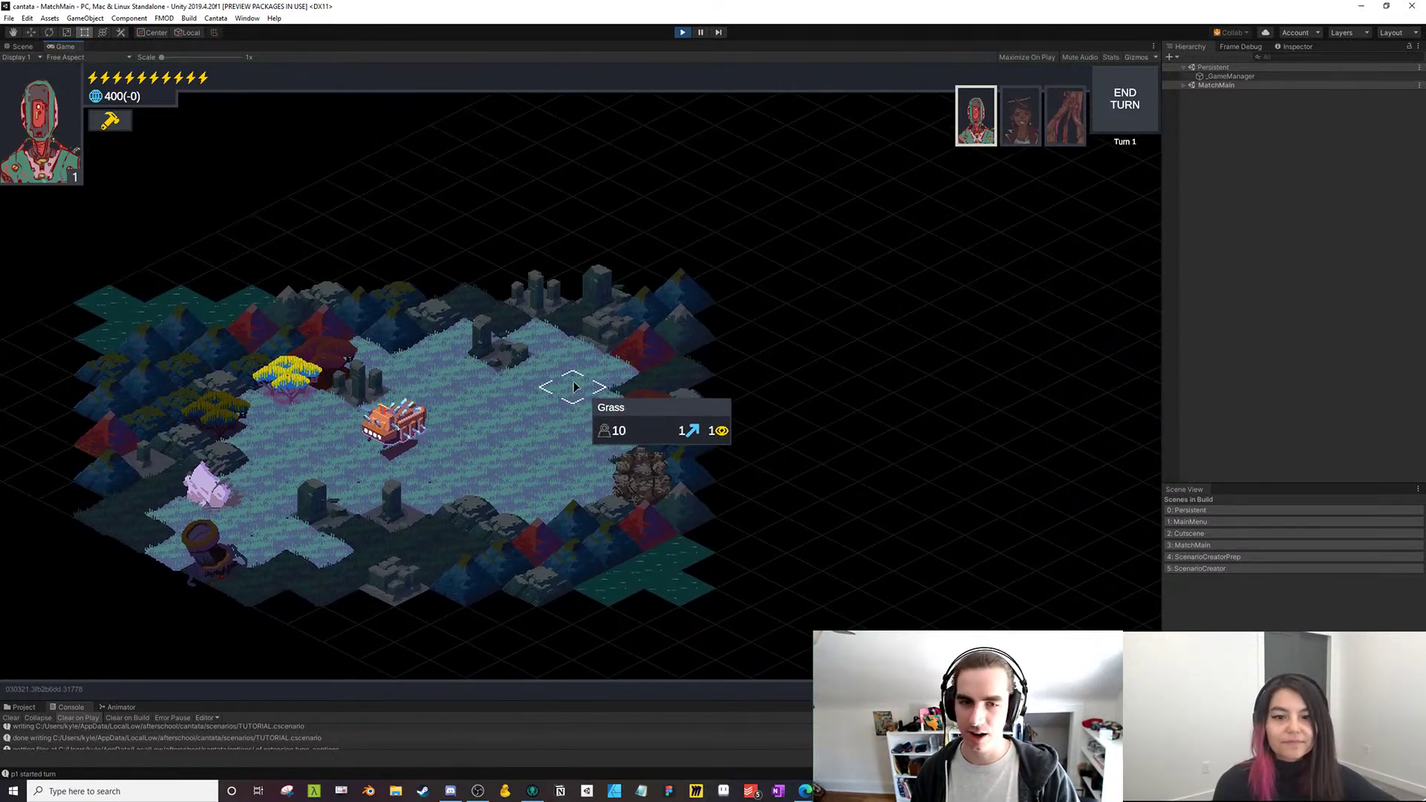
pyautogui.click(682, 33)
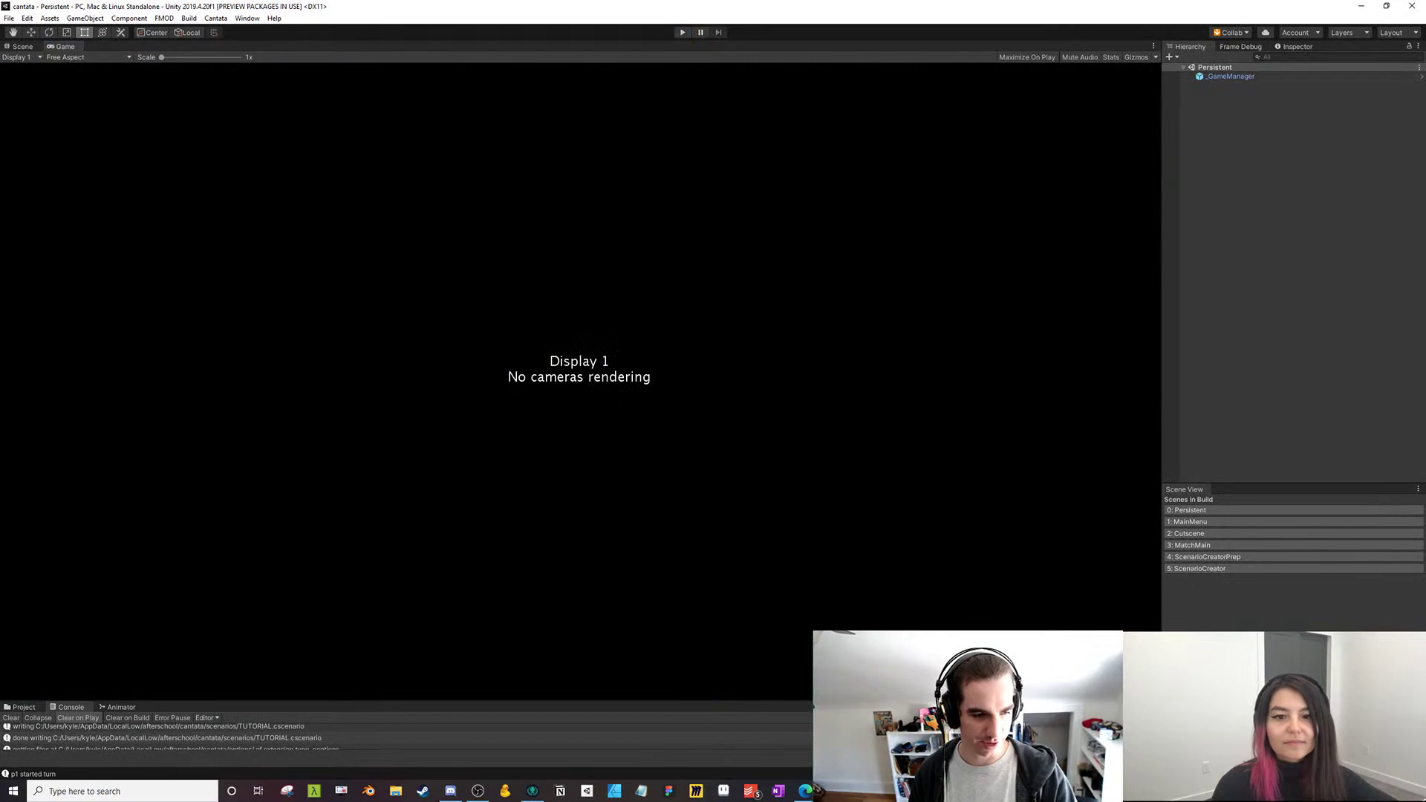
# Switch to Visual Studio Code, view the interactables sheet of core.cmod, and collapse the DEBUG entry's SoundFX details
pyautogui.hotkey('alt', 'Tab')
pyautogui.scroll(3, 336, 126)
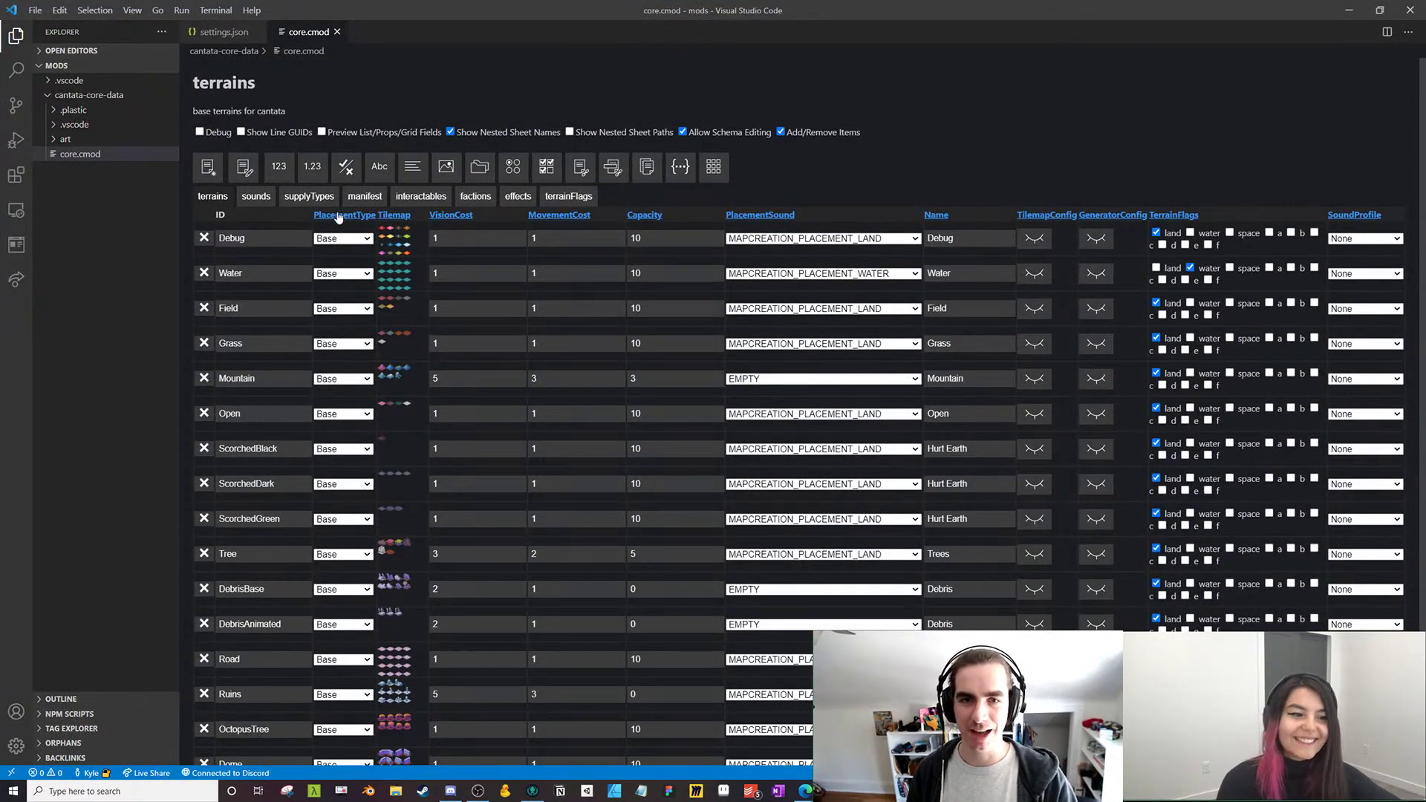
pyautogui.click(417, 196)
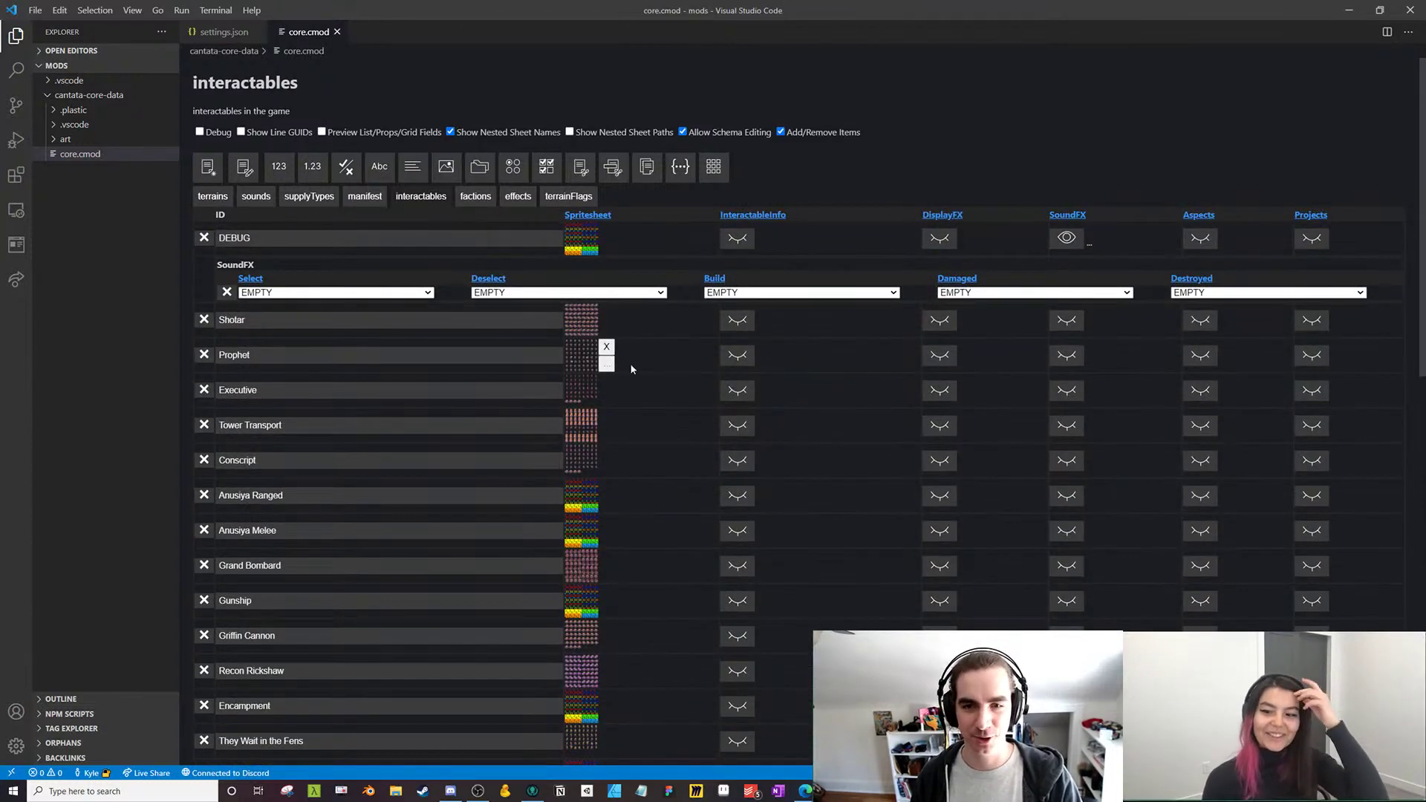
pyautogui.scroll(-1, 508, 267)
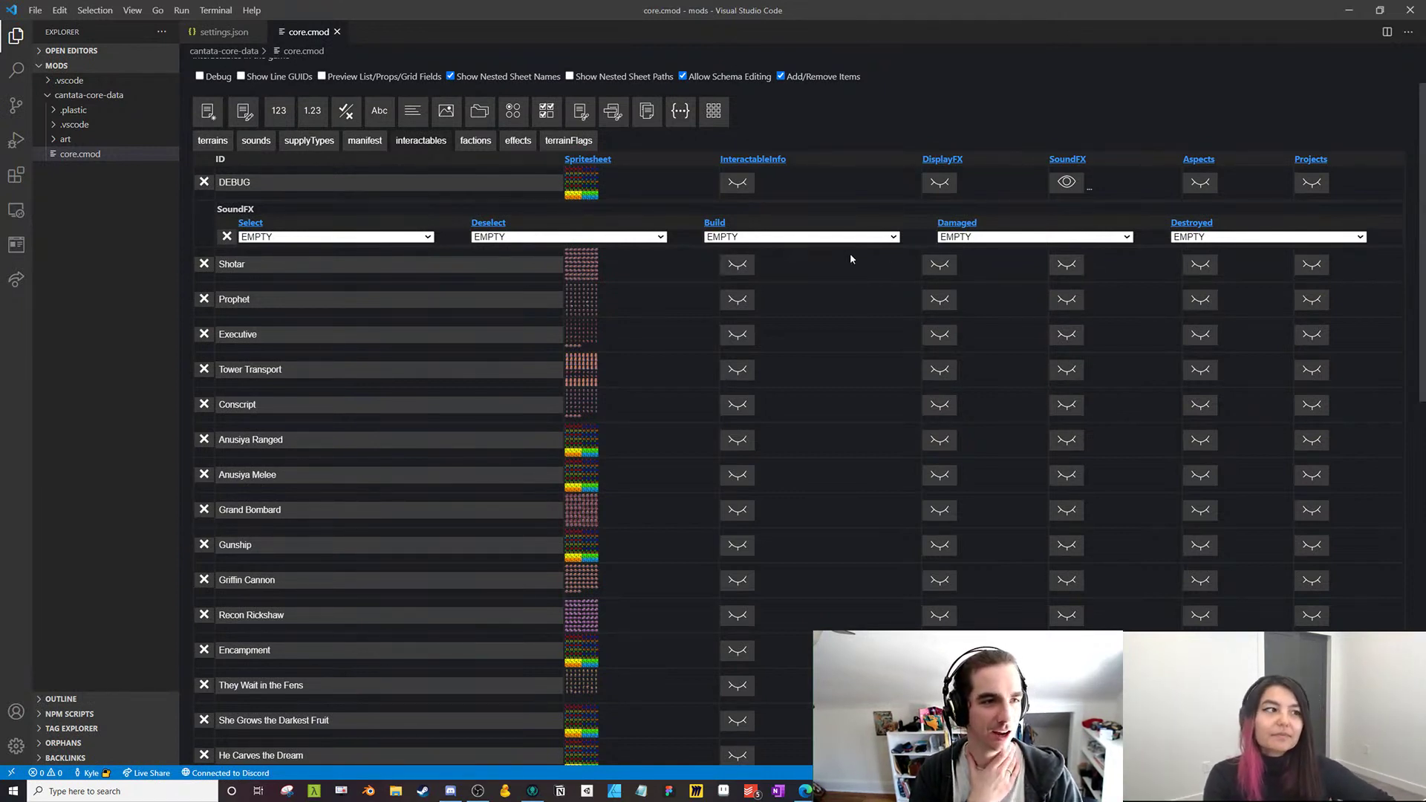
pyautogui.click(1053, 187)
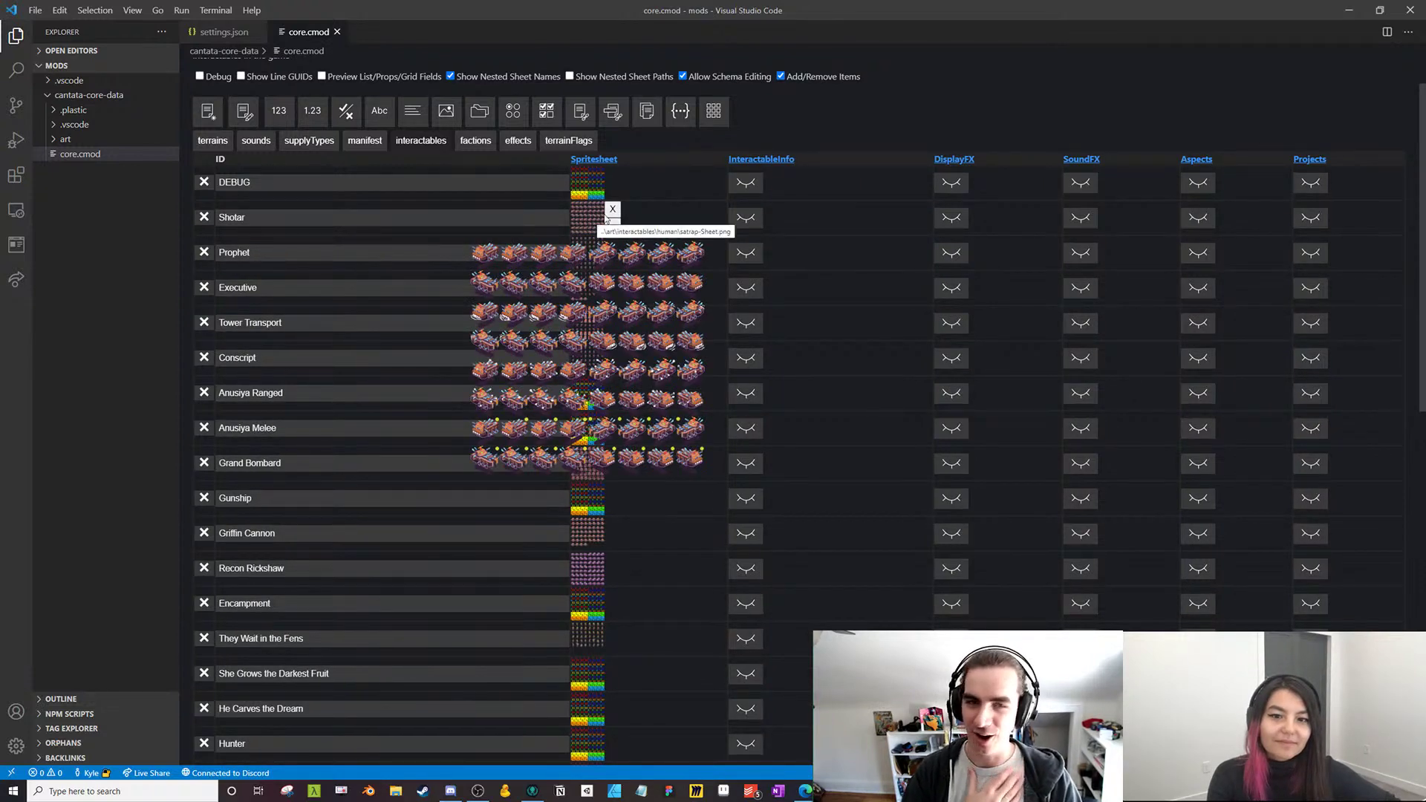
# Expand the Shotar entry's Aspects and its Move settings in the interactables sheet, and save core.cmod
pyautogui.click(745, 218)
pyautogui.click(746, 217)
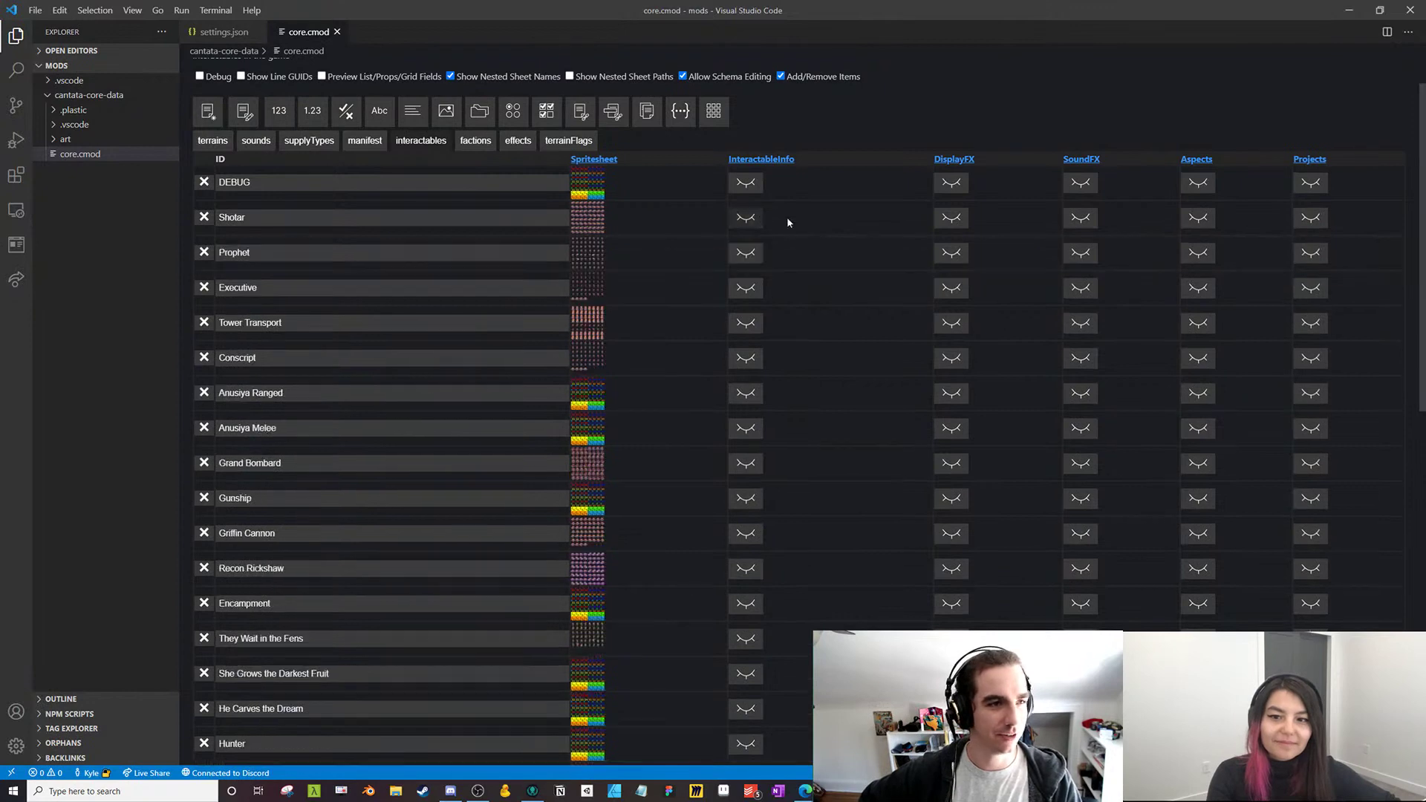
pyautogui.click(1311, 217)
pyautogui.click(1296, 217)
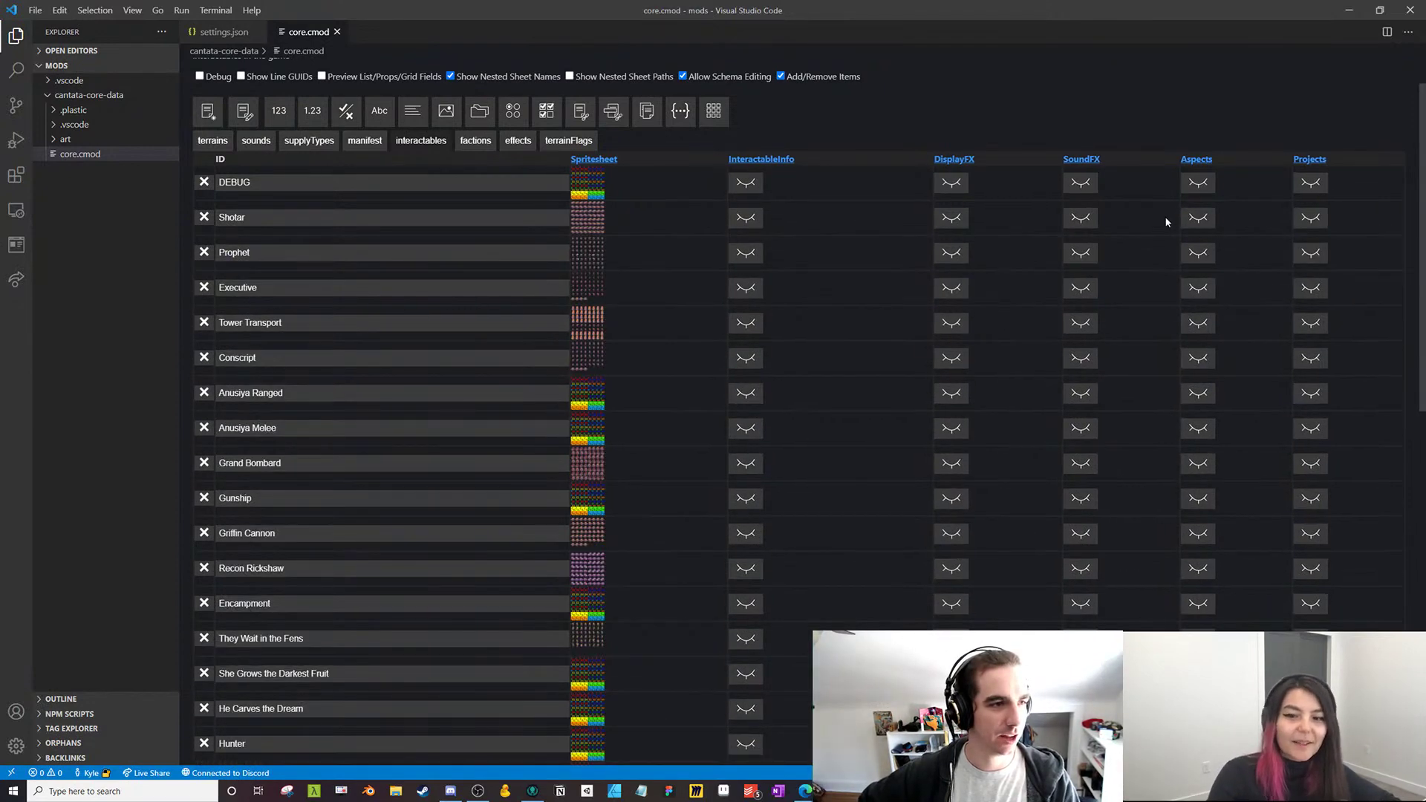
pyautogui.click(1198, 217)
pyautogui.click(272, 316)
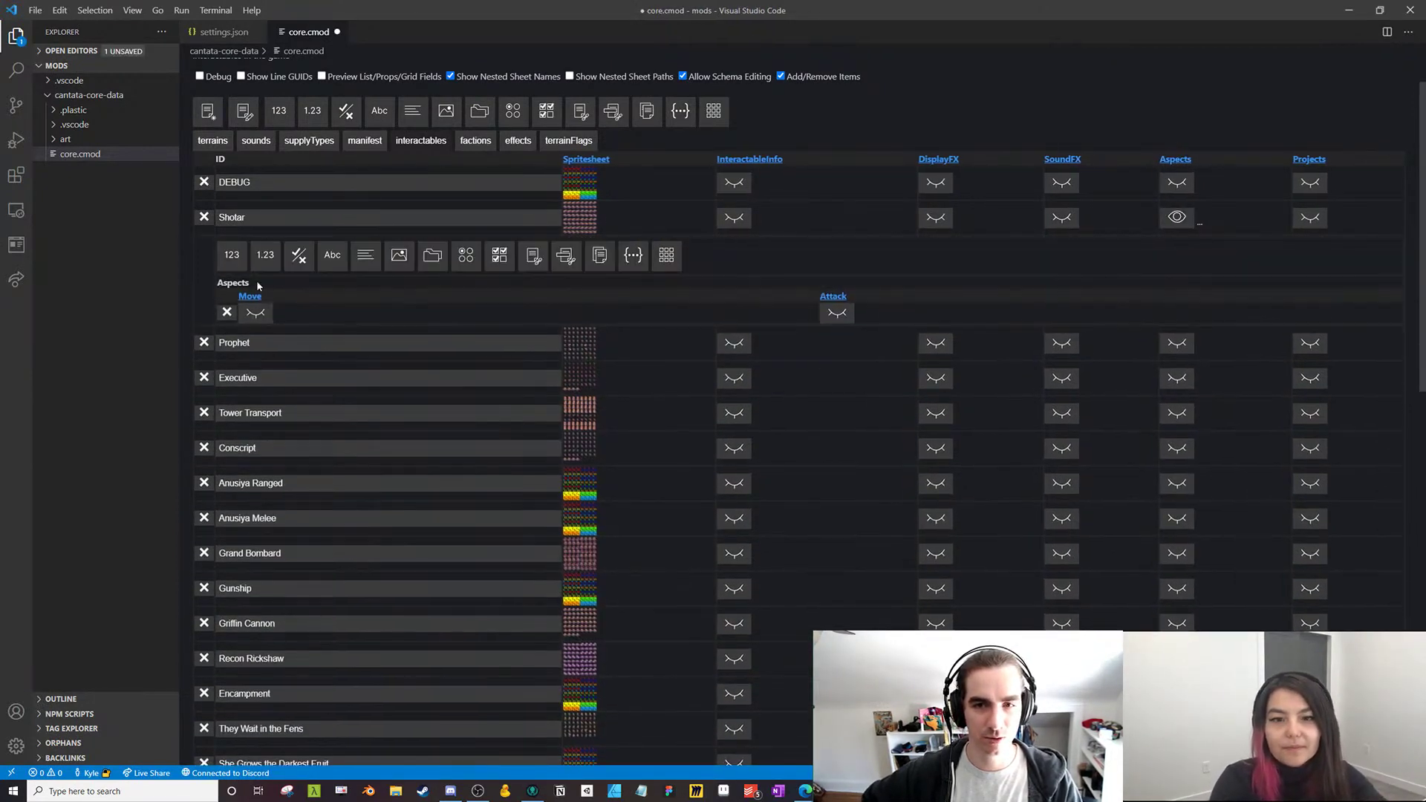
pyautogui.click(255, 274)
pyautogui.click(260, 362)
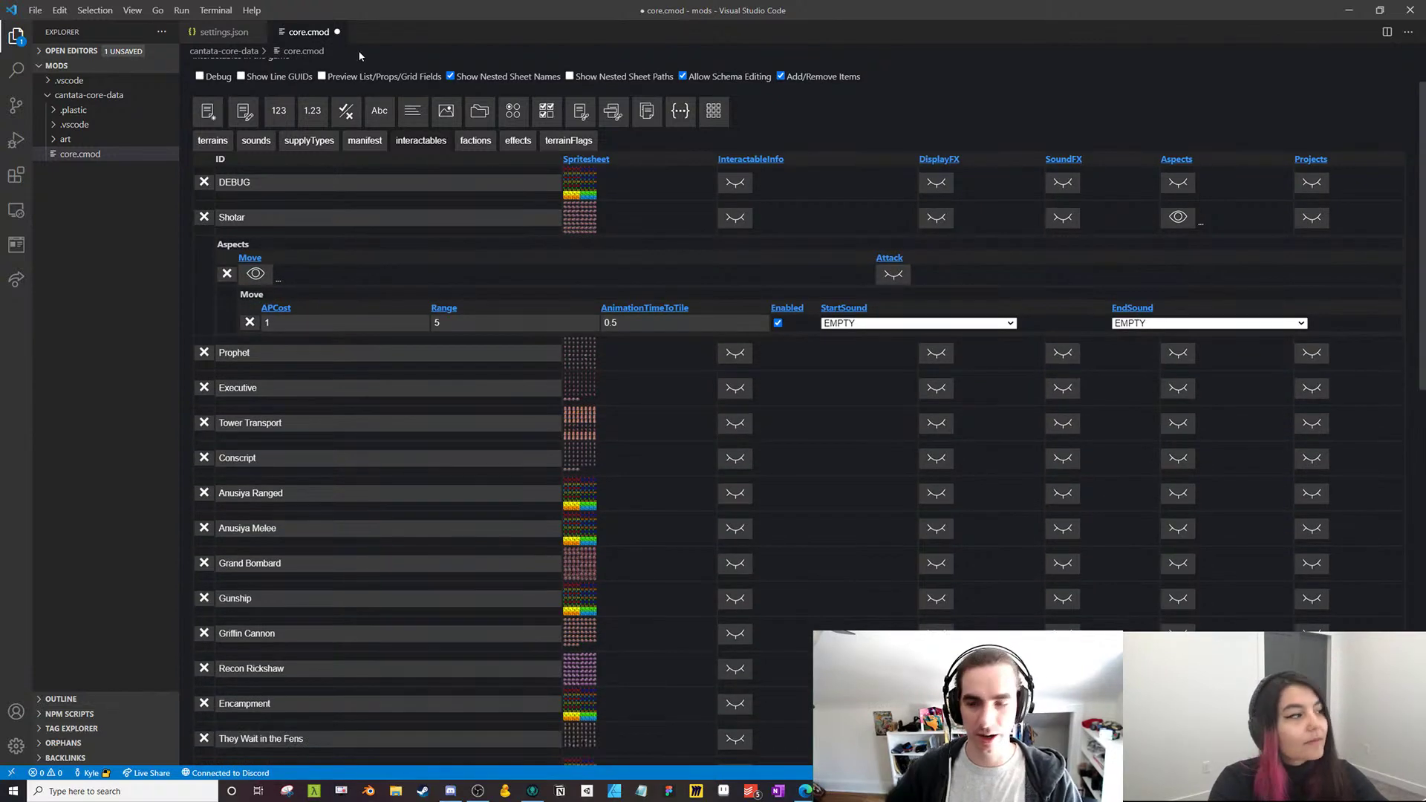
pyautogui.hotkey('ctrl', 's')
# Switch back to Unity, enter play mode, and start a skirmish match on the INTRO map
pyautogui.click(1349, 10)
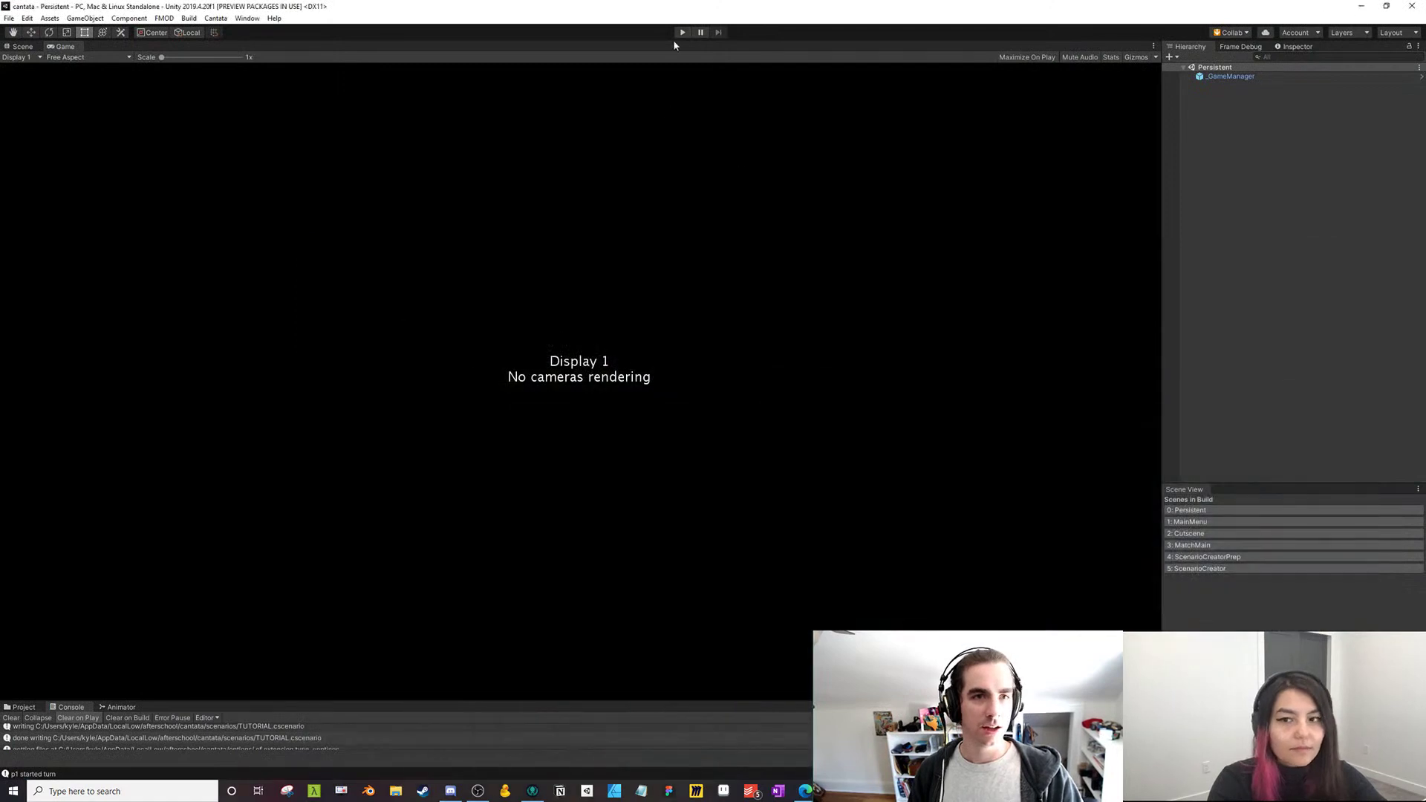
pyautogui.click(681, 32)
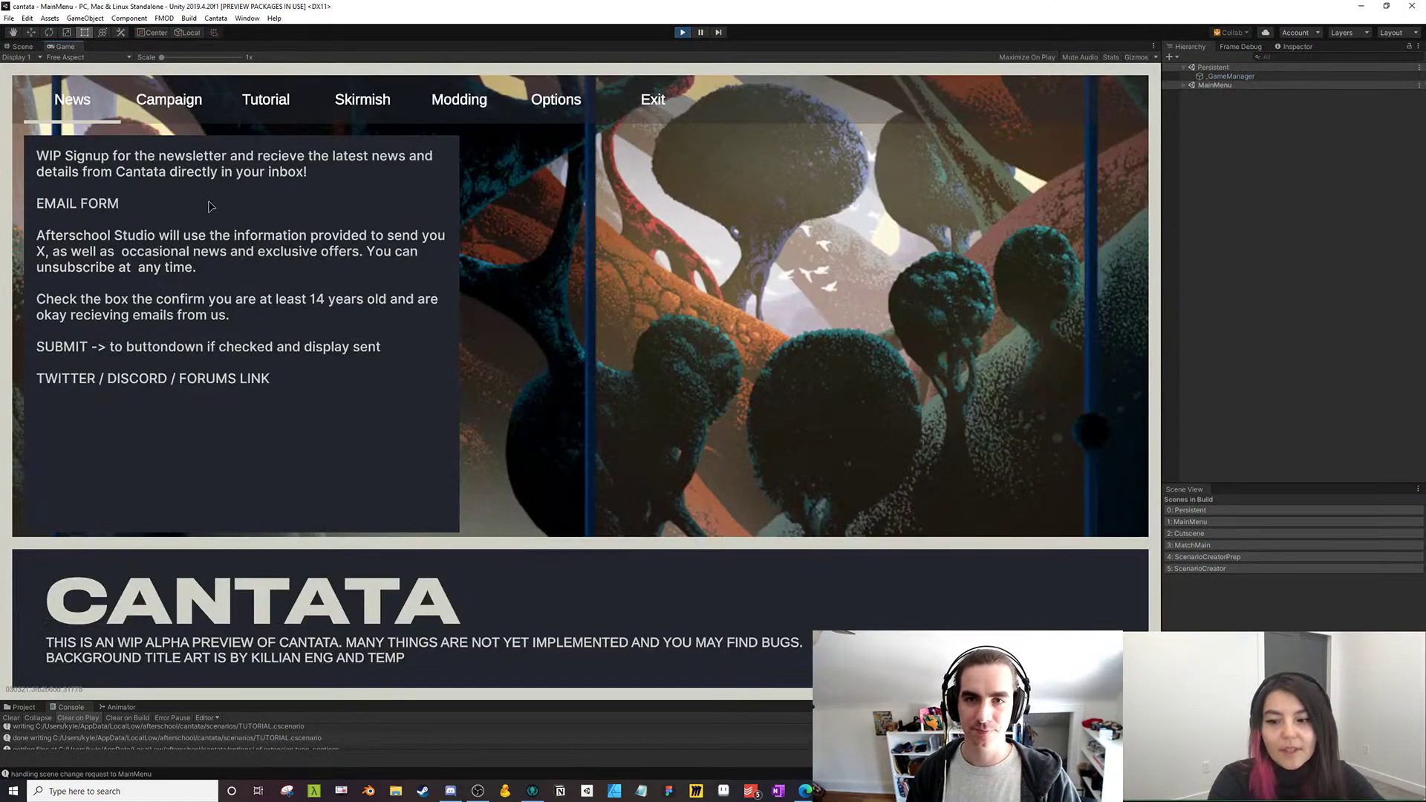
pyautogui.click(361, 100)
pyautogui.click(182, 235)
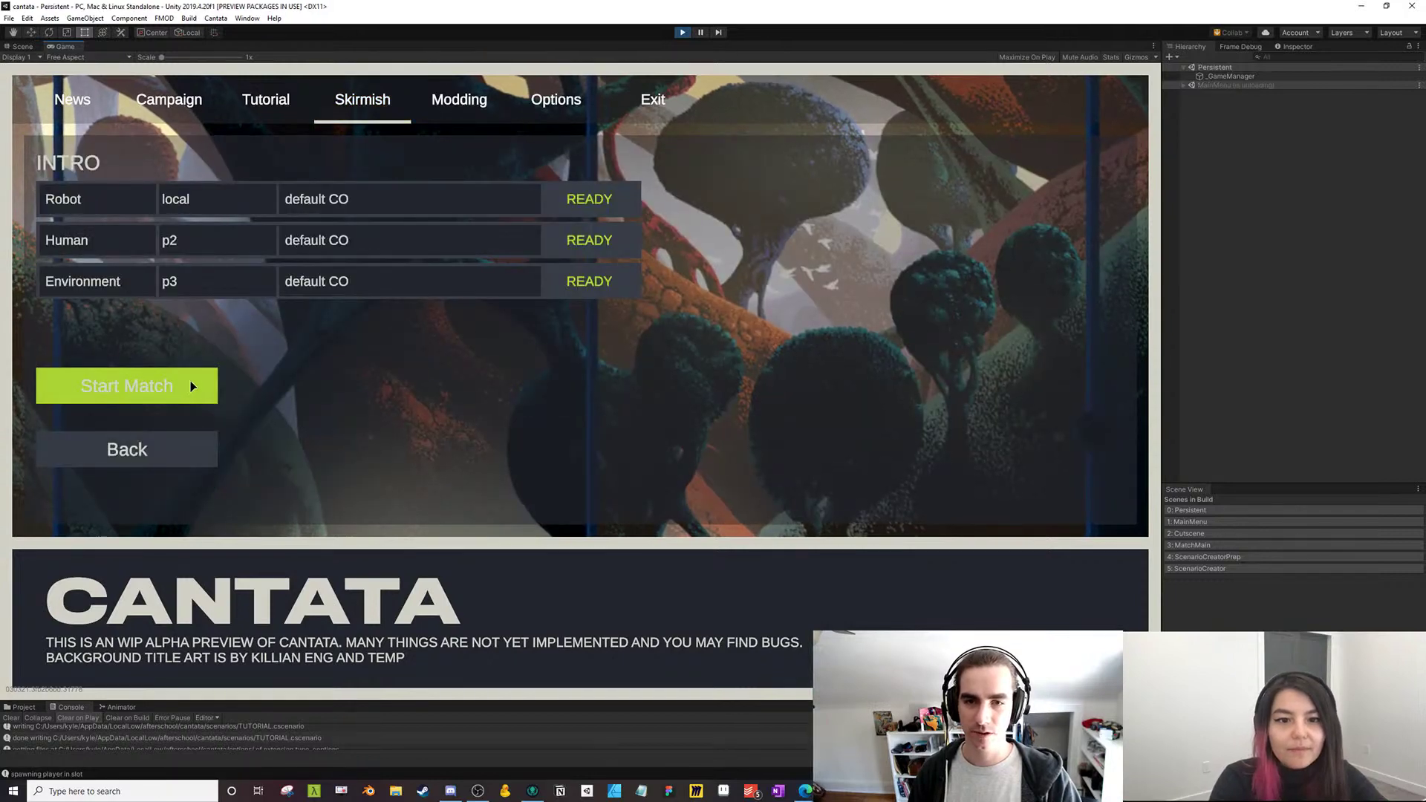
pyautogui.click(190, 380)
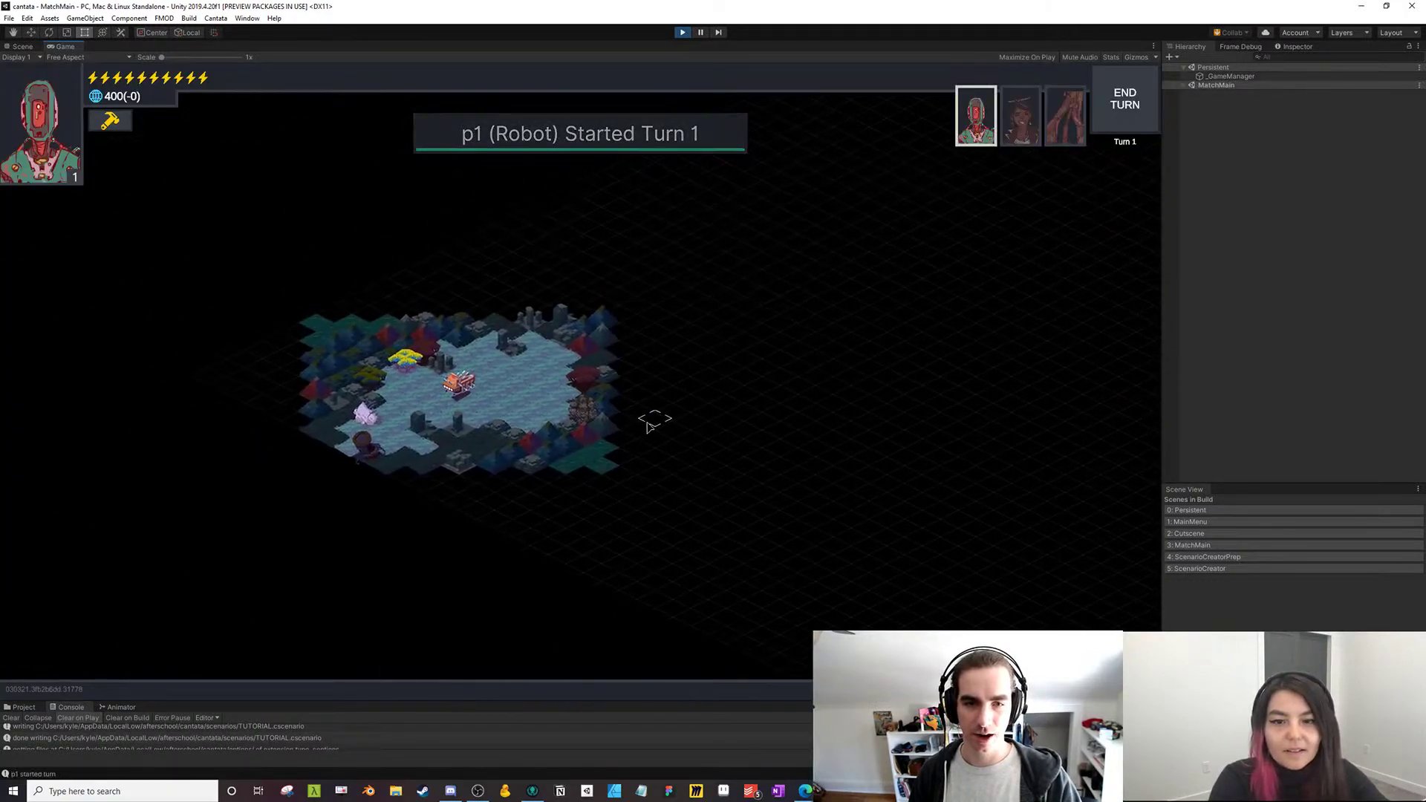
# Move the Shotar east across the grass to the tile beside the red mountain
pyautogui.click(335, 399)
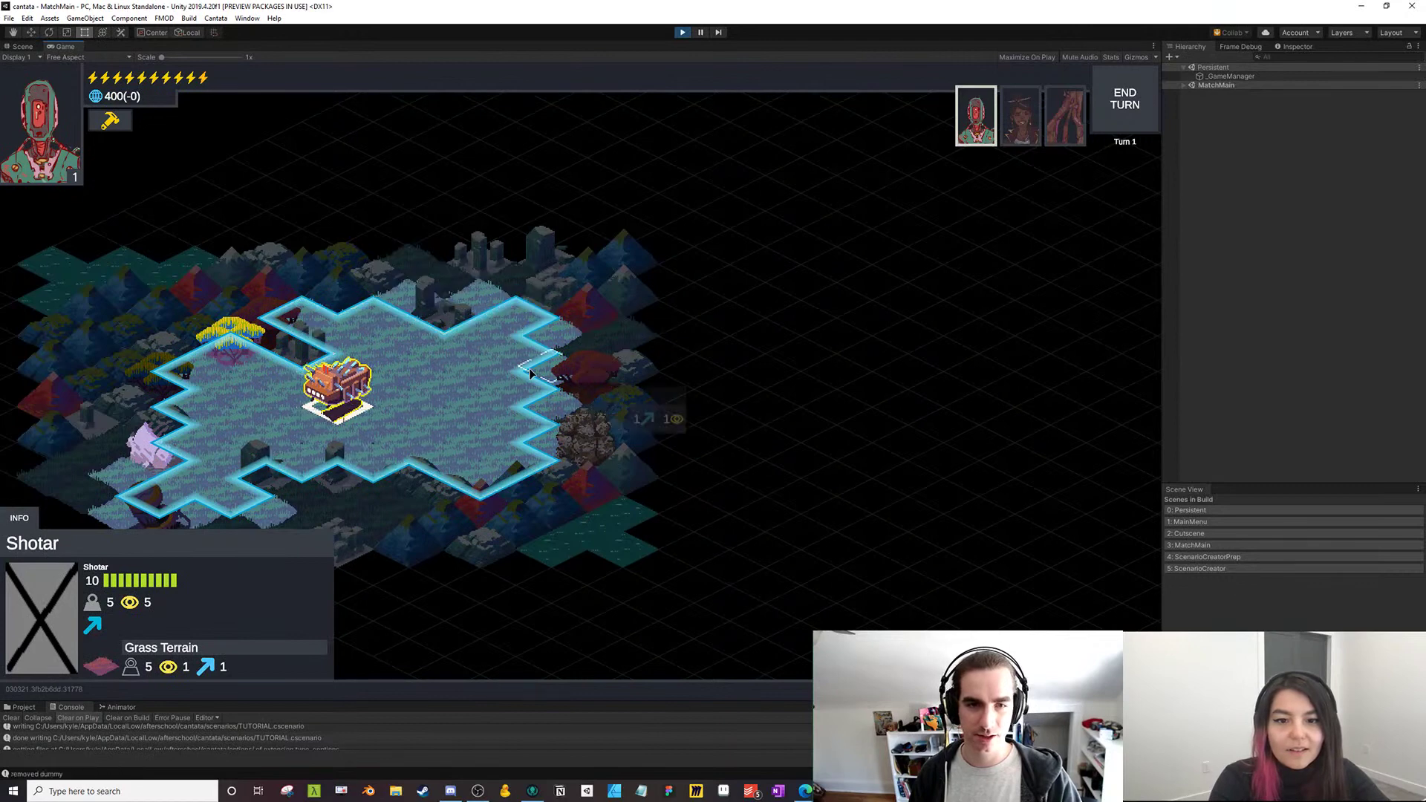
pyautogui.click(375, 375)
pyautogui.click(793, 427)
pyautogui.moveTo(696, 479); pyautogui.dragTo(563, 510)
pyautogui.moveTo(425, 575); pyautogui.dragTo(391, 578)
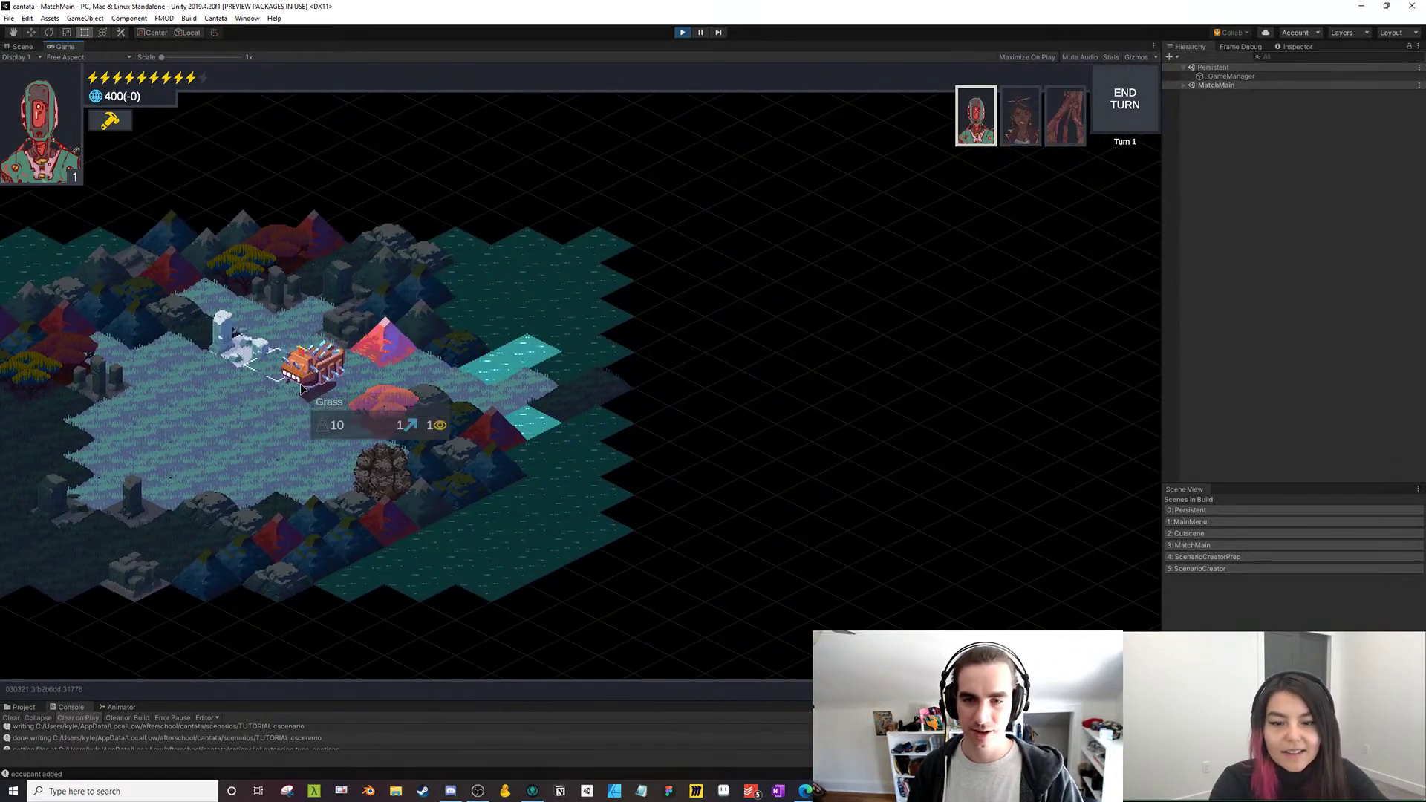
# Examine the details of the Shotar and the surrounding tiles, and end turn 1
pyautogui.moveTo(310, 388)
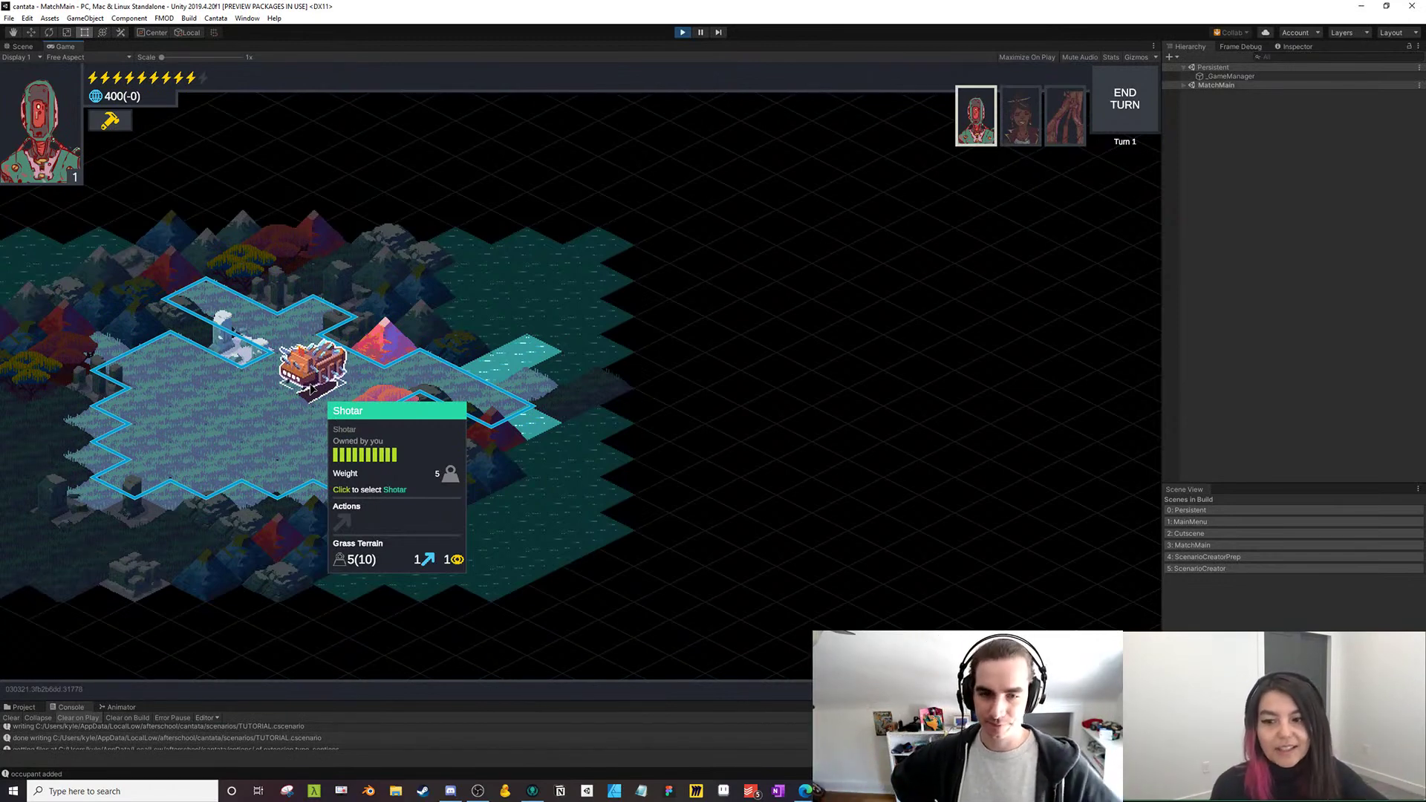
pyautogui.moveTo(453, 369)
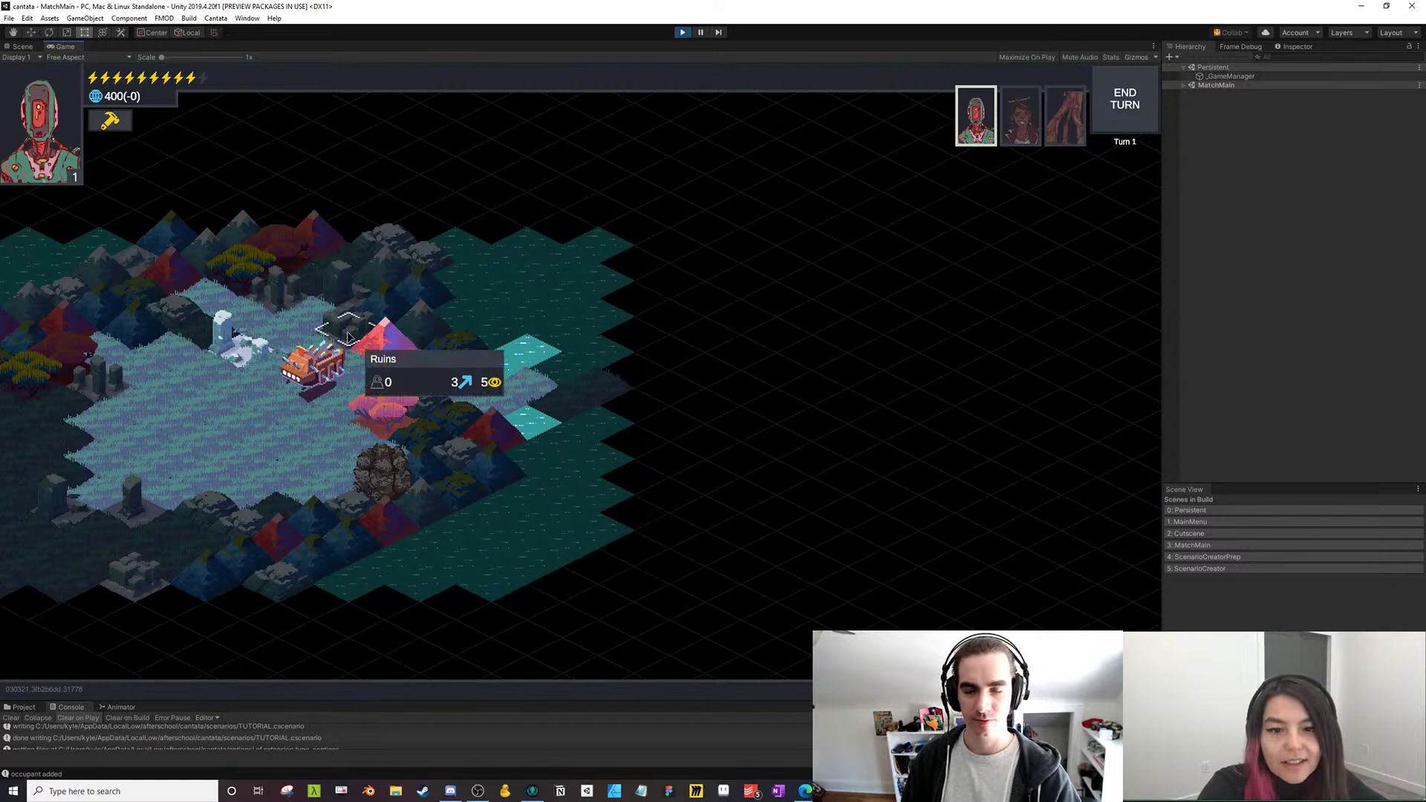
pyautogui.moveTo(319, 382); pyautogui.dragTo(294, 381)
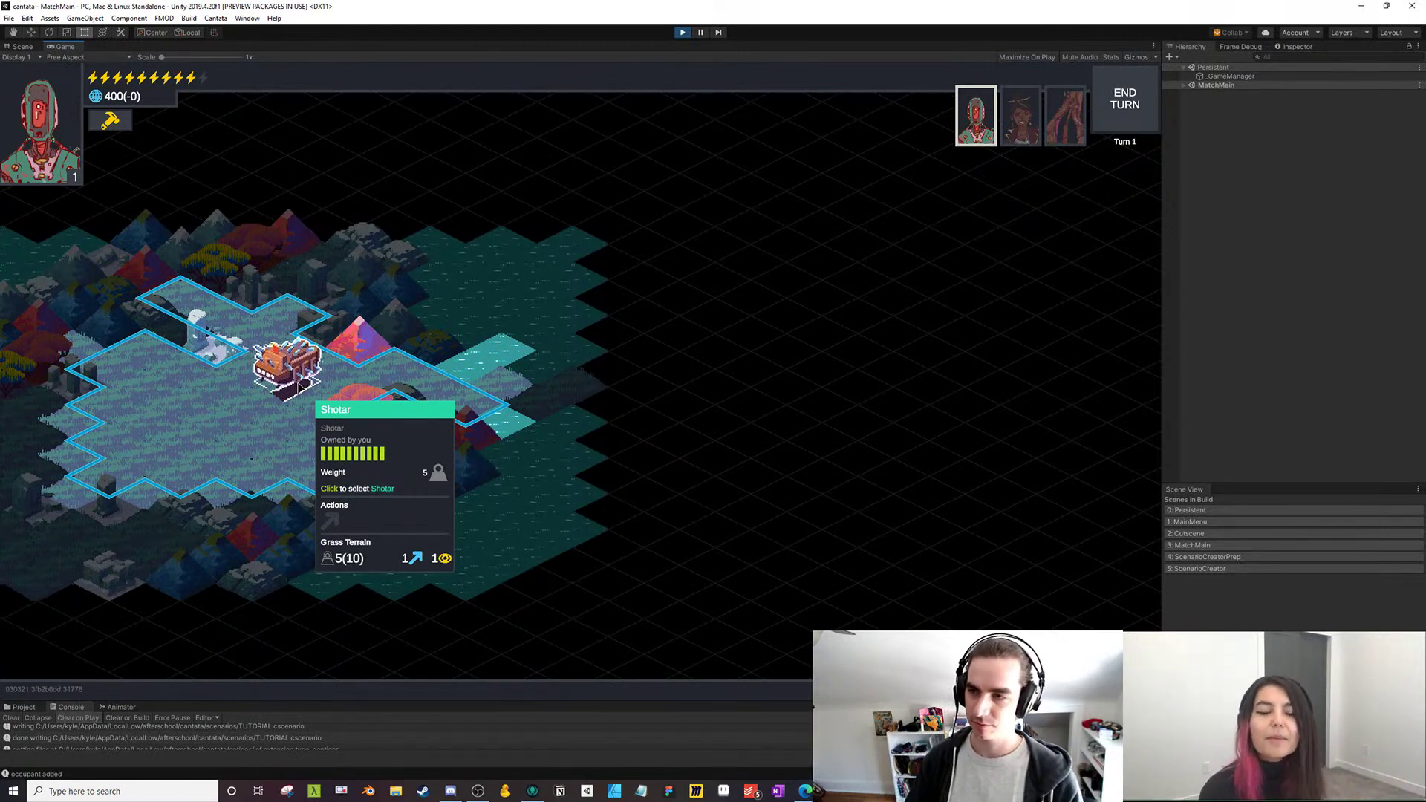
pyautogui.press('Return')
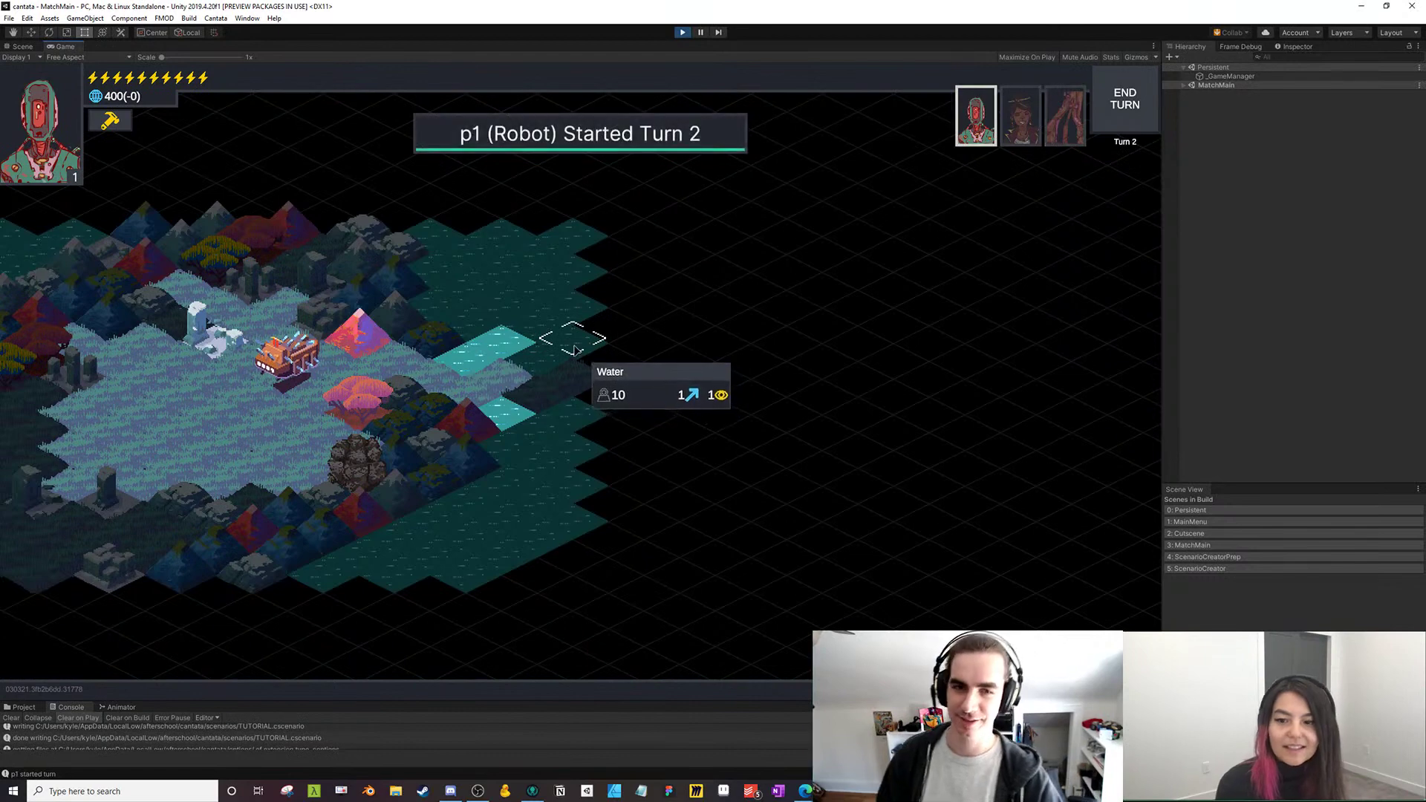
# Move the Shotar along the grass path to the water's edge and end turn 2
pyautogui.click(289, 361)
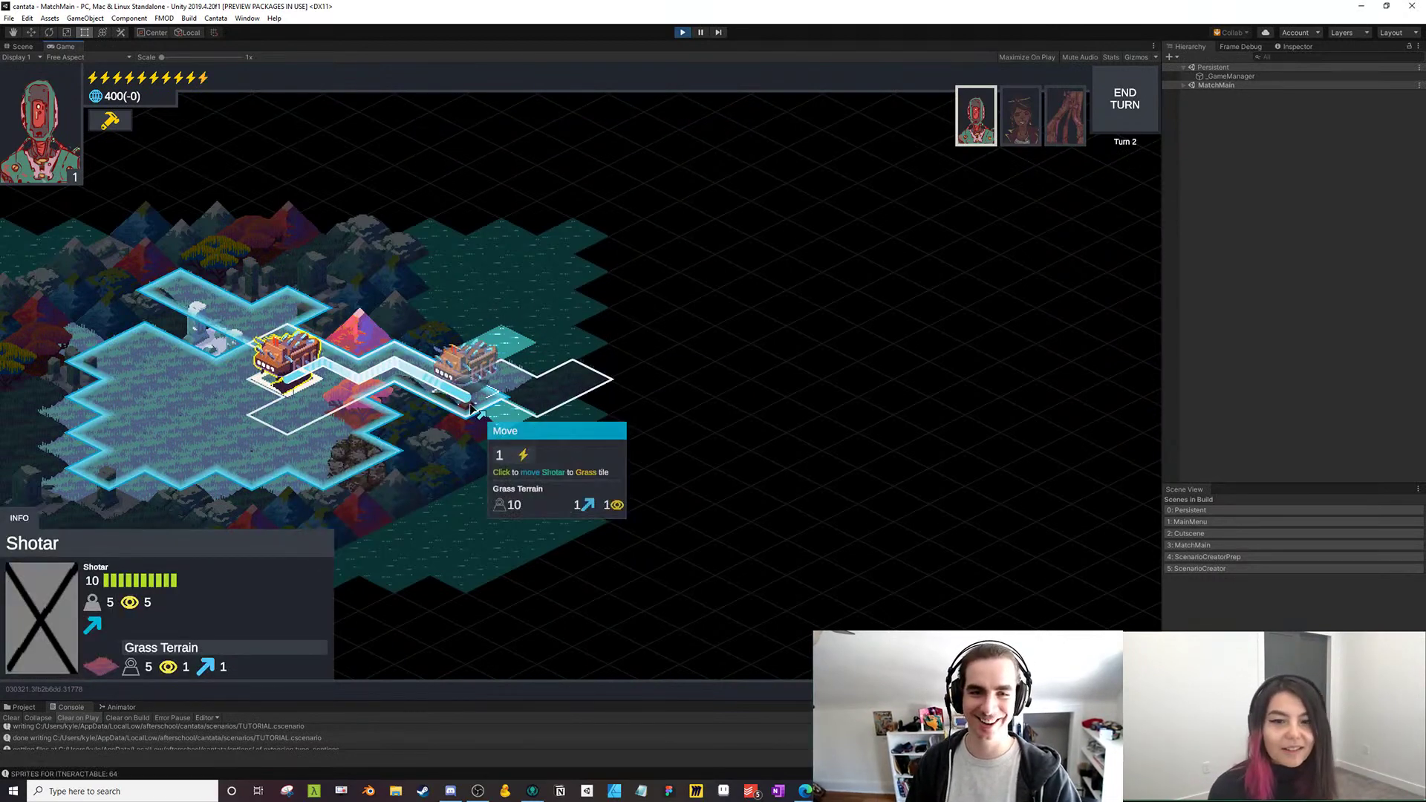
pyautogui.click(483, 393)
pyautogui.moveTo(745, 463); pyautogui.dragTo(542, 436)
pyautogui.press('d')
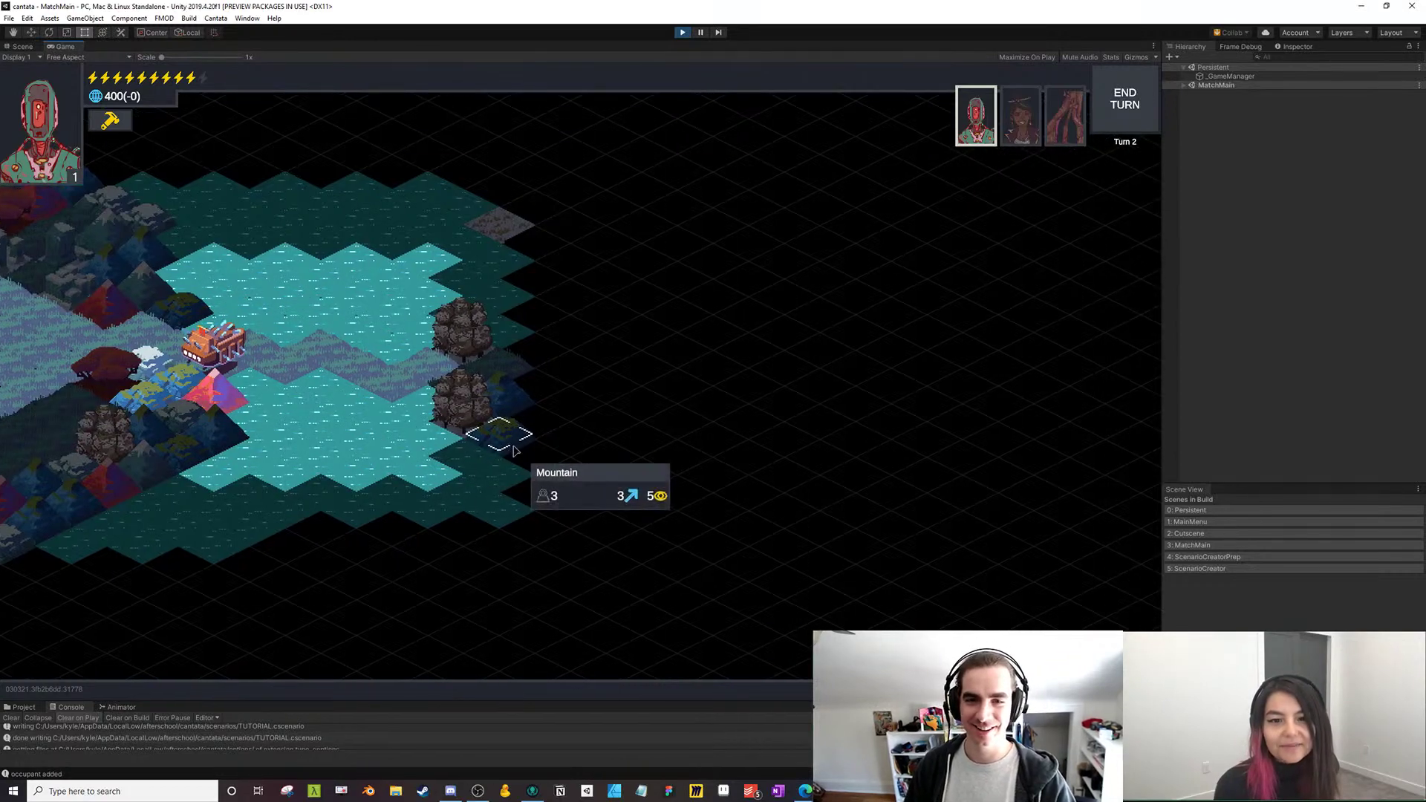
pyautogui.press('Return')
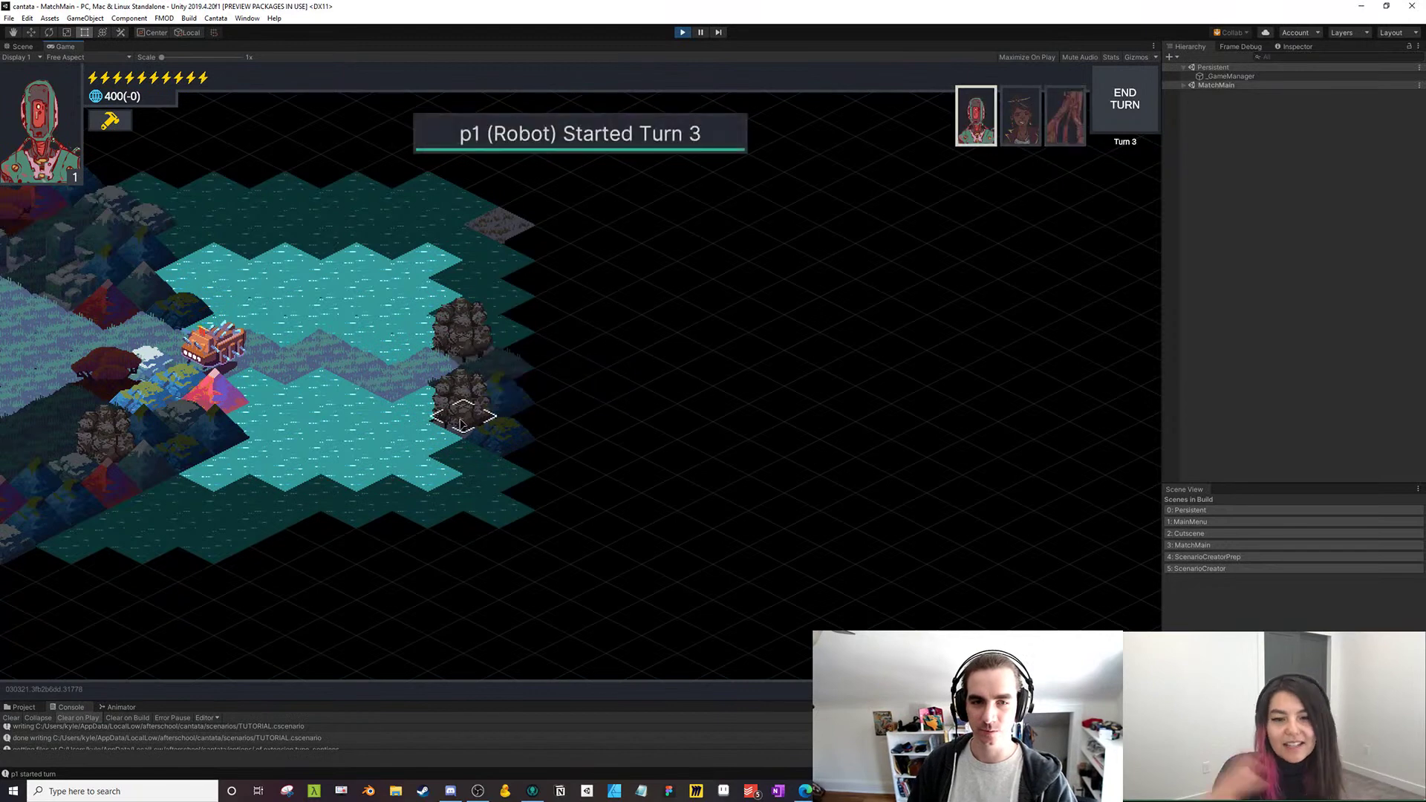
# Move the Shotar along the grass path between the waters to its eastern end and examine its movement range
pyautogui.click(211, 355)
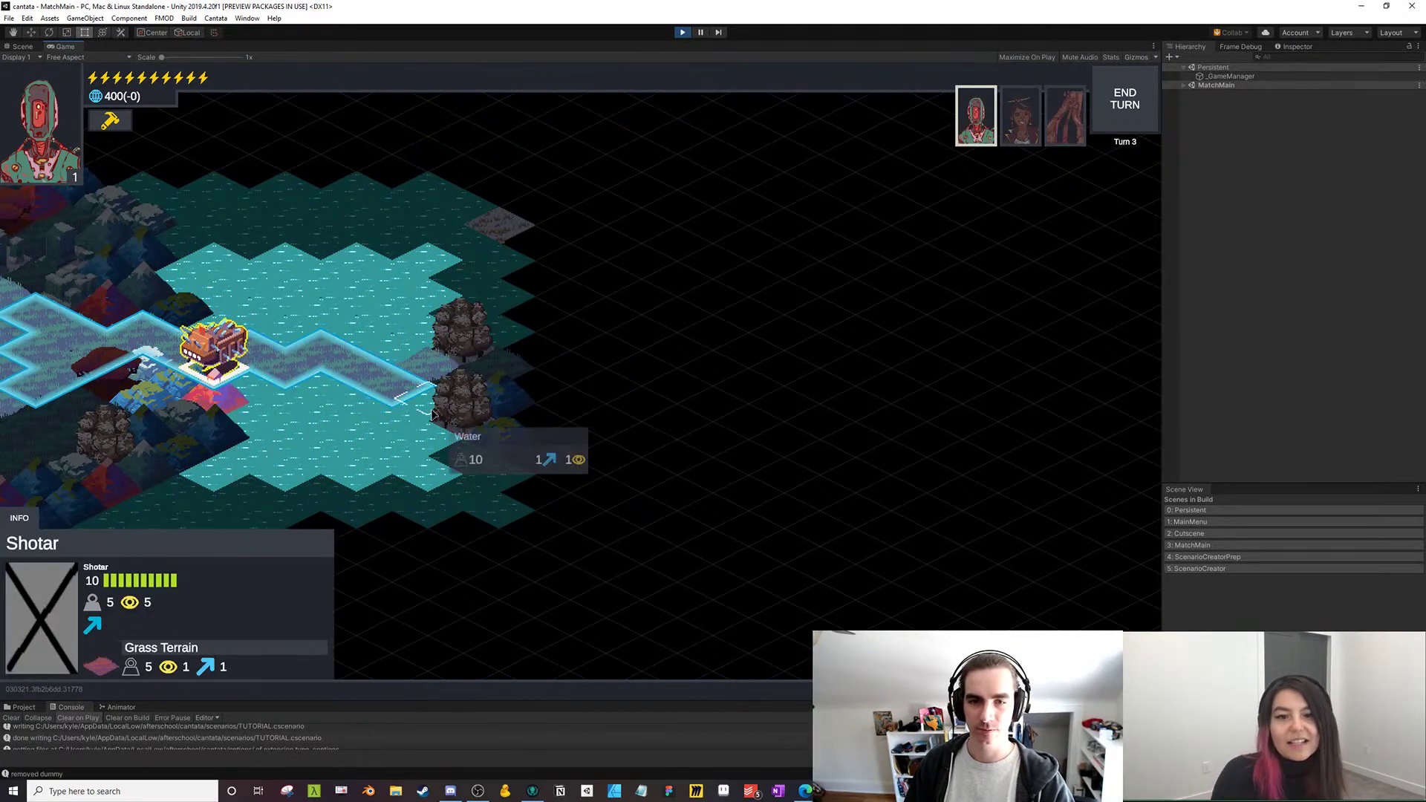
pyautogui.click(404, 397)
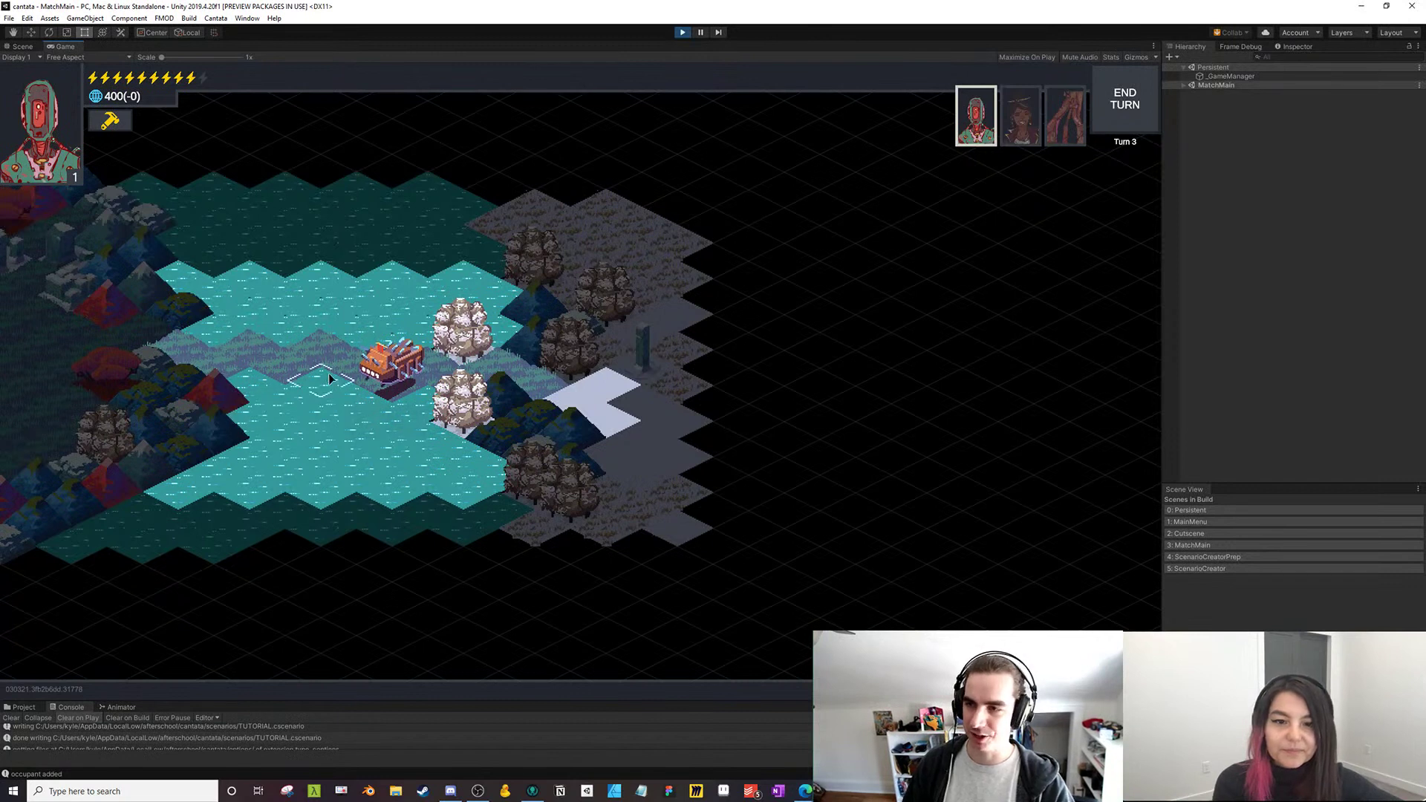
pyautogui.moveTo(393, 383)
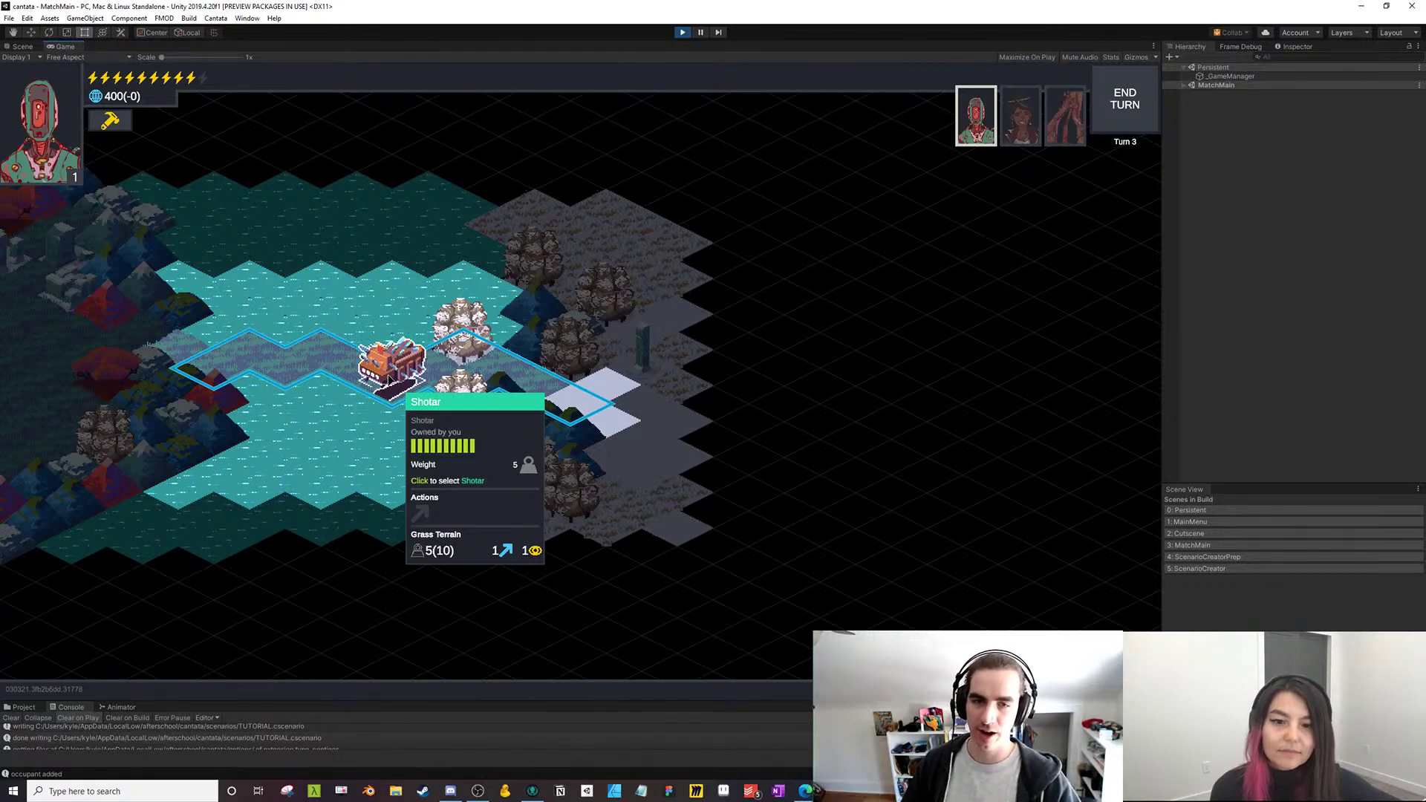
pyautogui.click(391, 379)
pyautogui.moveTo(223, 366)
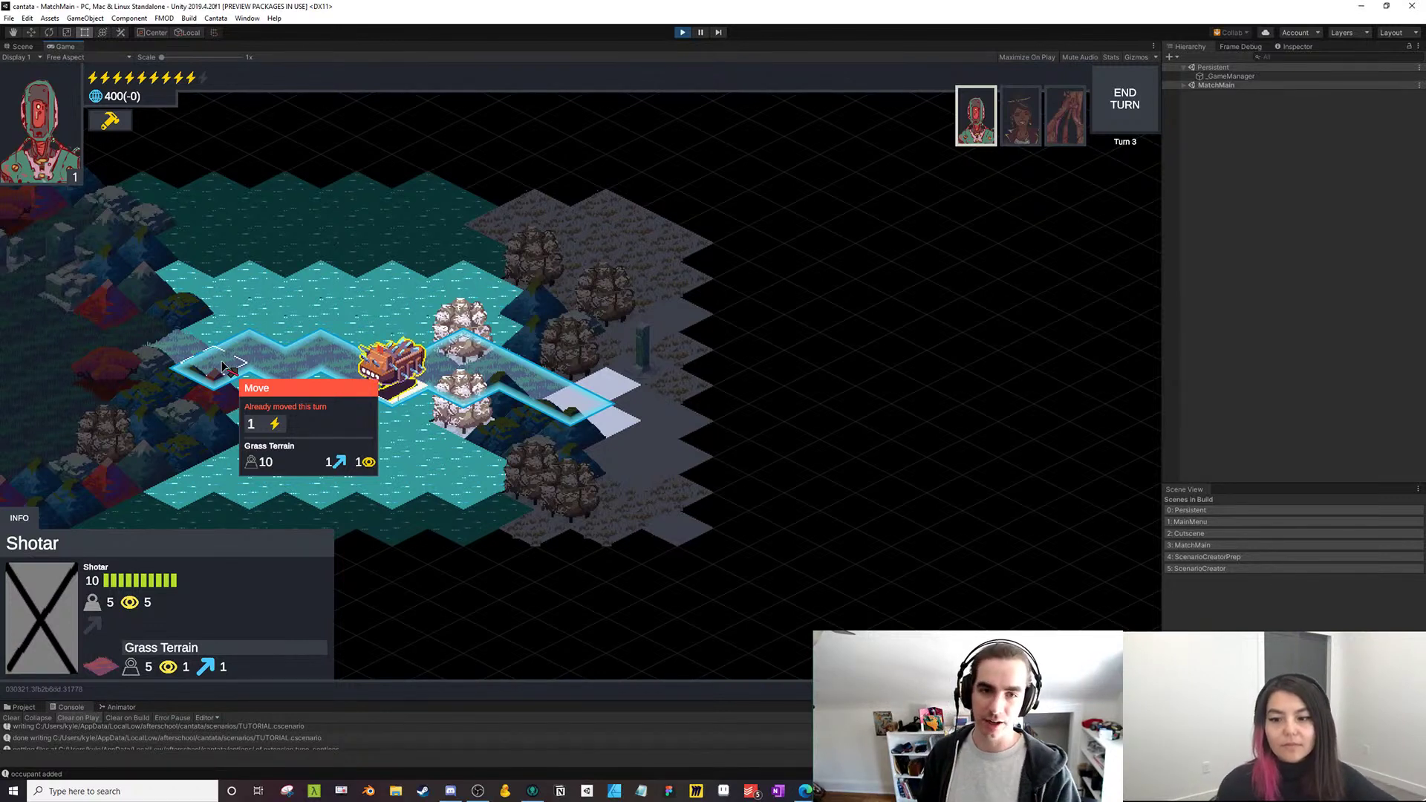
pyautogui.click(449, 454)
pyautogui.moveTo(551, 398); pyautogui.dragTo(546, 425)
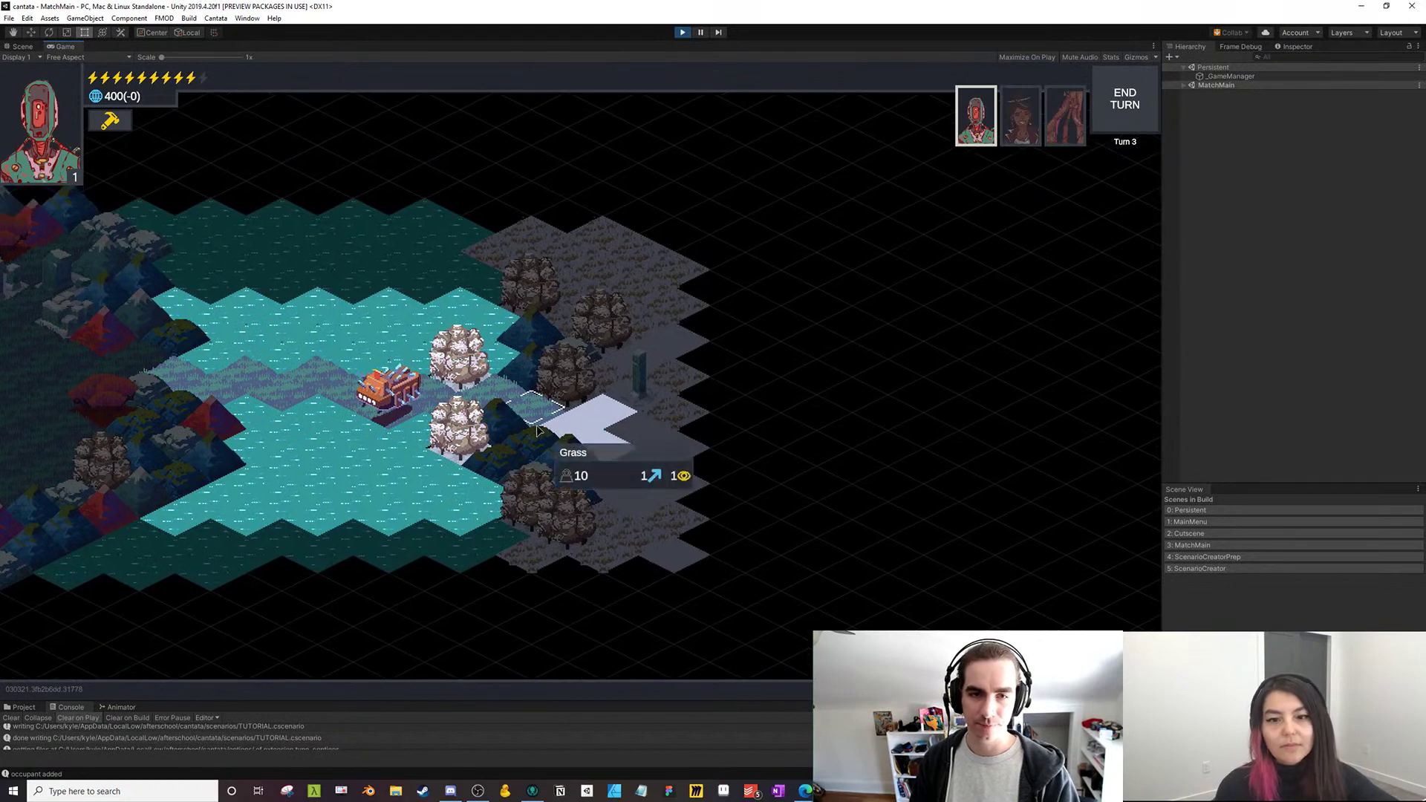
# End turn 3 and move the Shotar through the gap between the trees and mountains to the far shore
pyautogui.click(388, 399)
pyautogui.rightClick(582, 426)
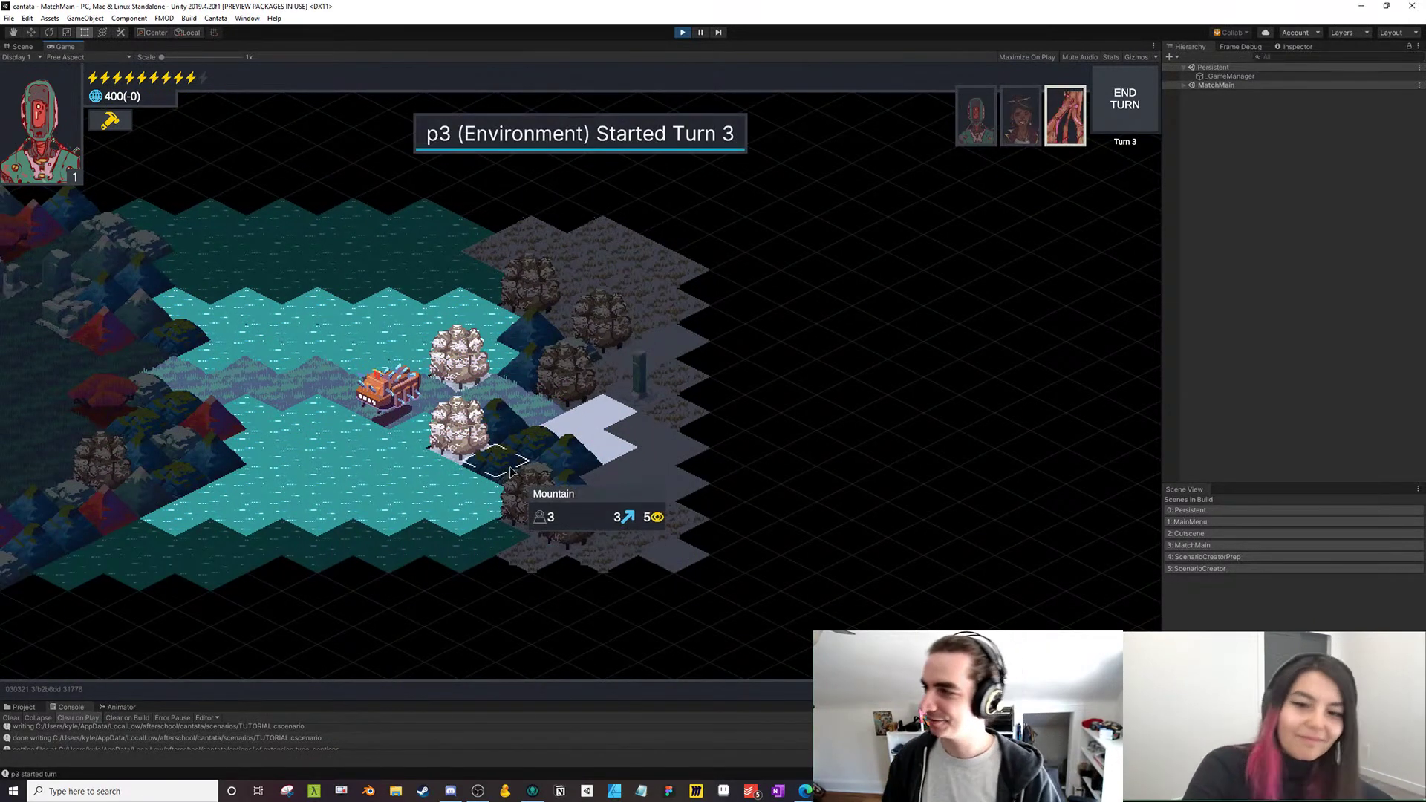
pyautogui.click(385, 417)
pyautogui.click(385, 417)
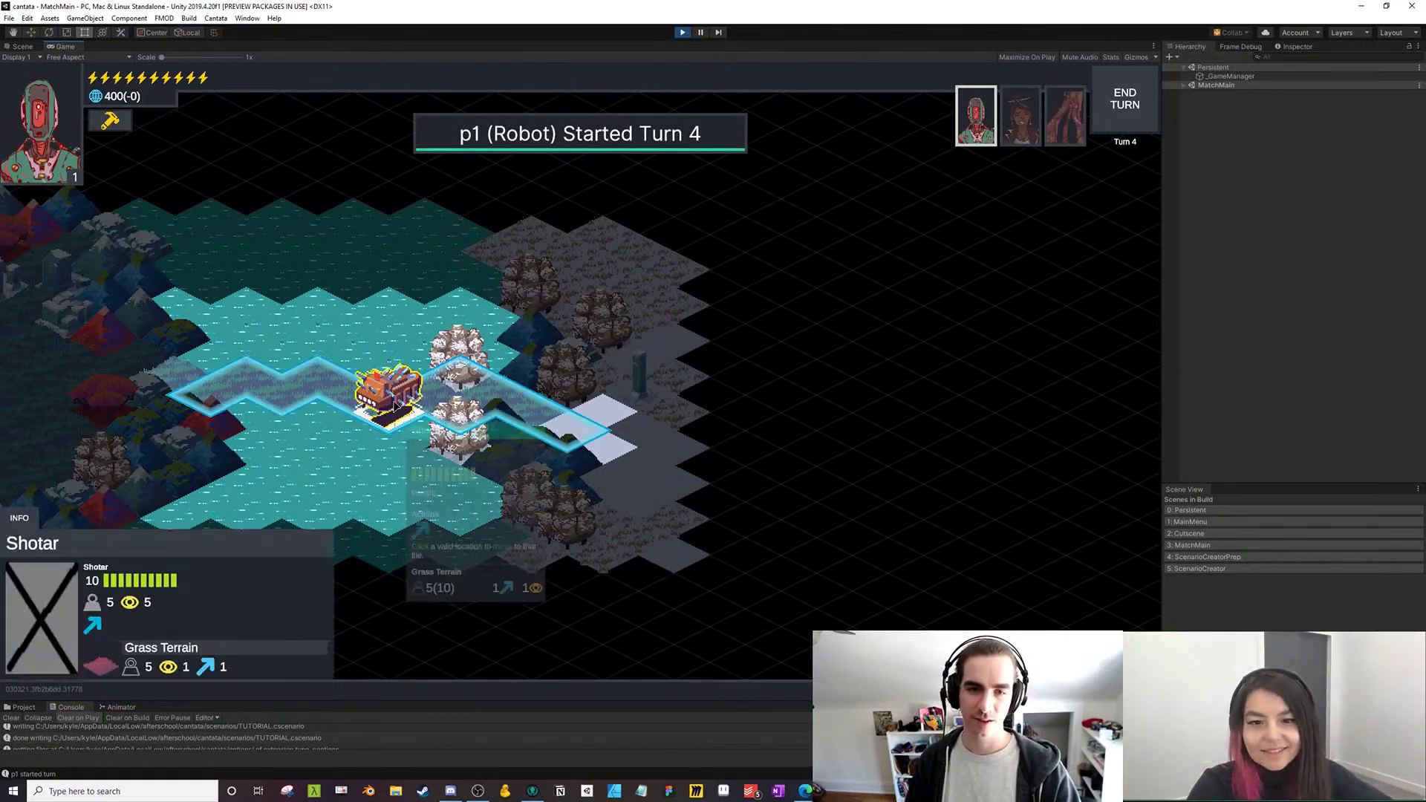
pyautogui.click(584, 432)
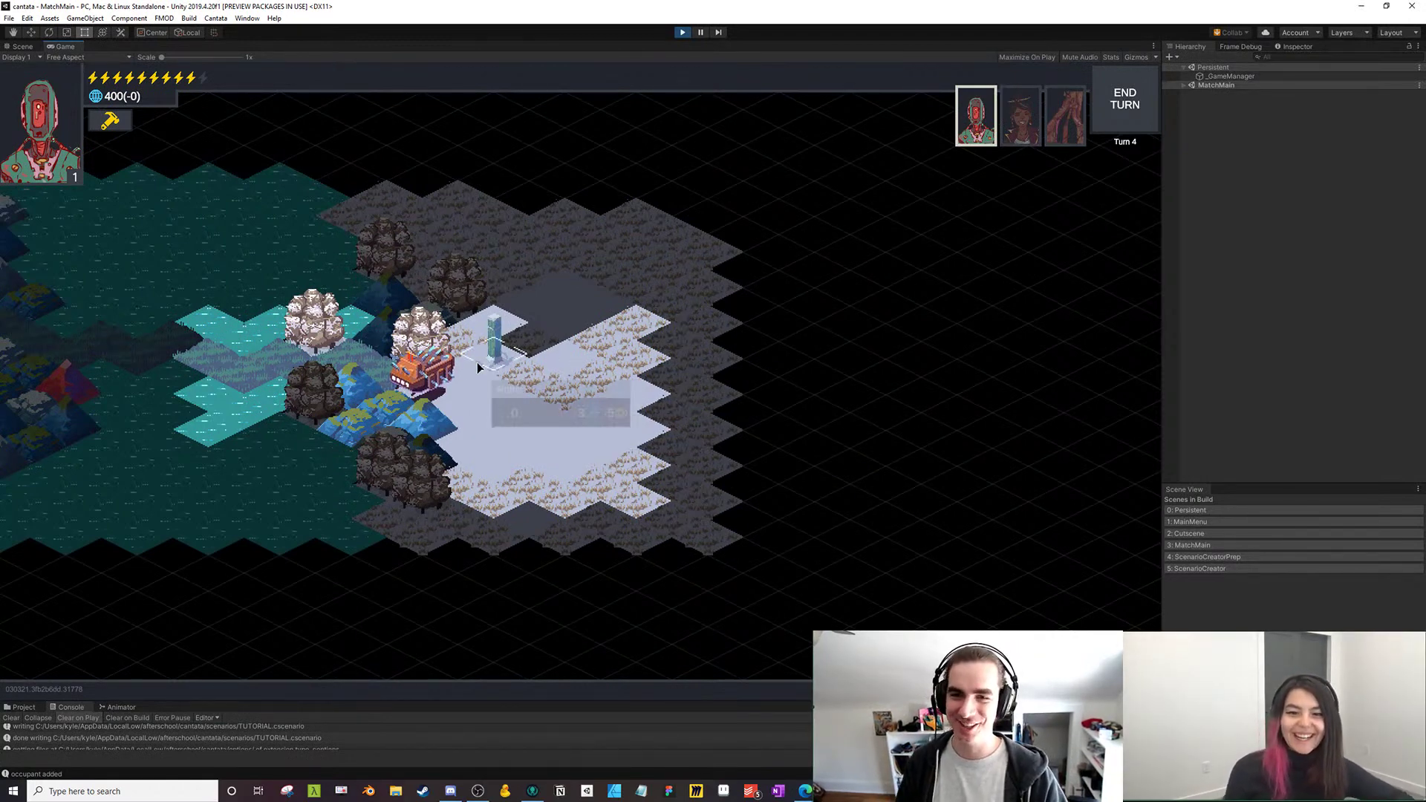
# Leave the match for the main menu and restart play mode
pyautogui.moveTo(477, 362); pyautogui.dragTo(596, 388)
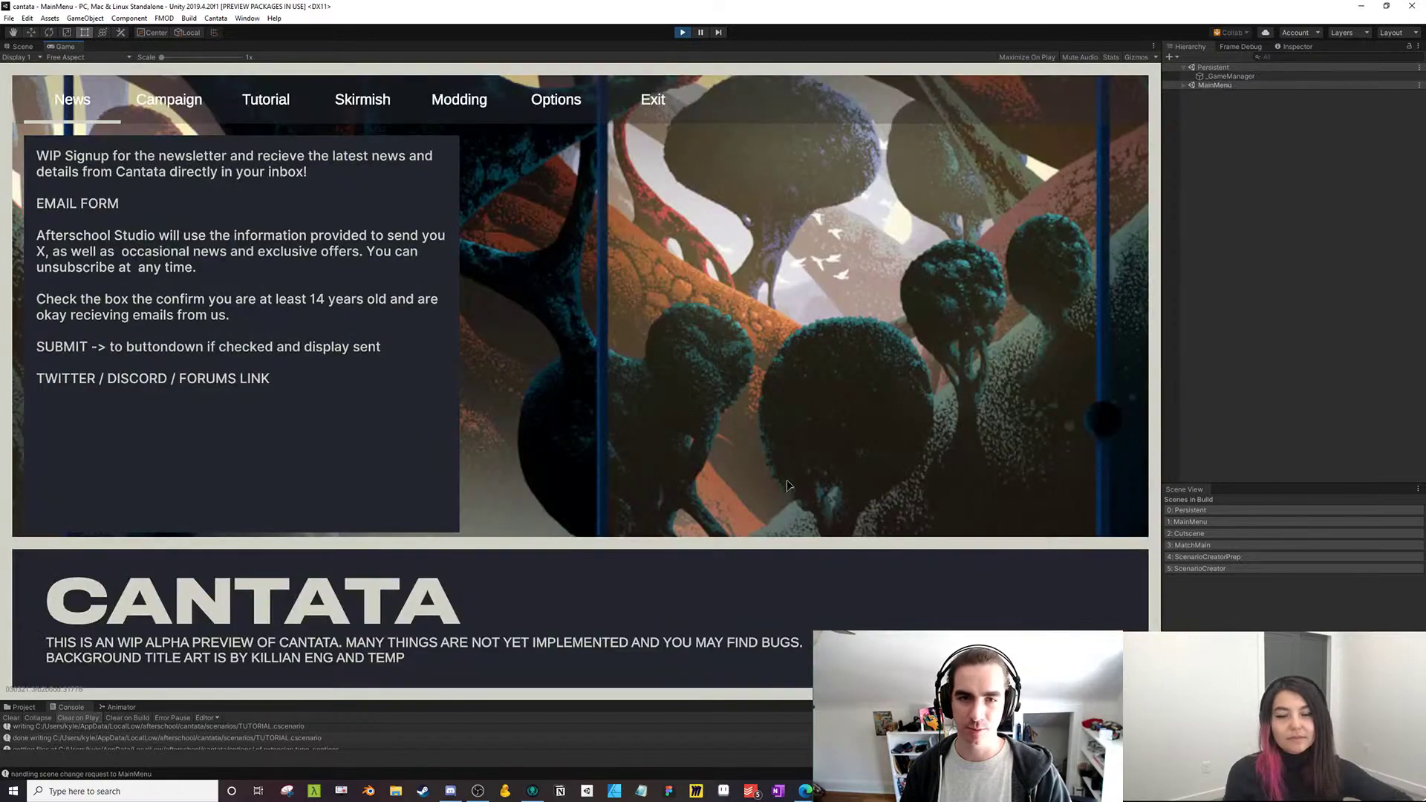
pyautogui.click(682, 32)
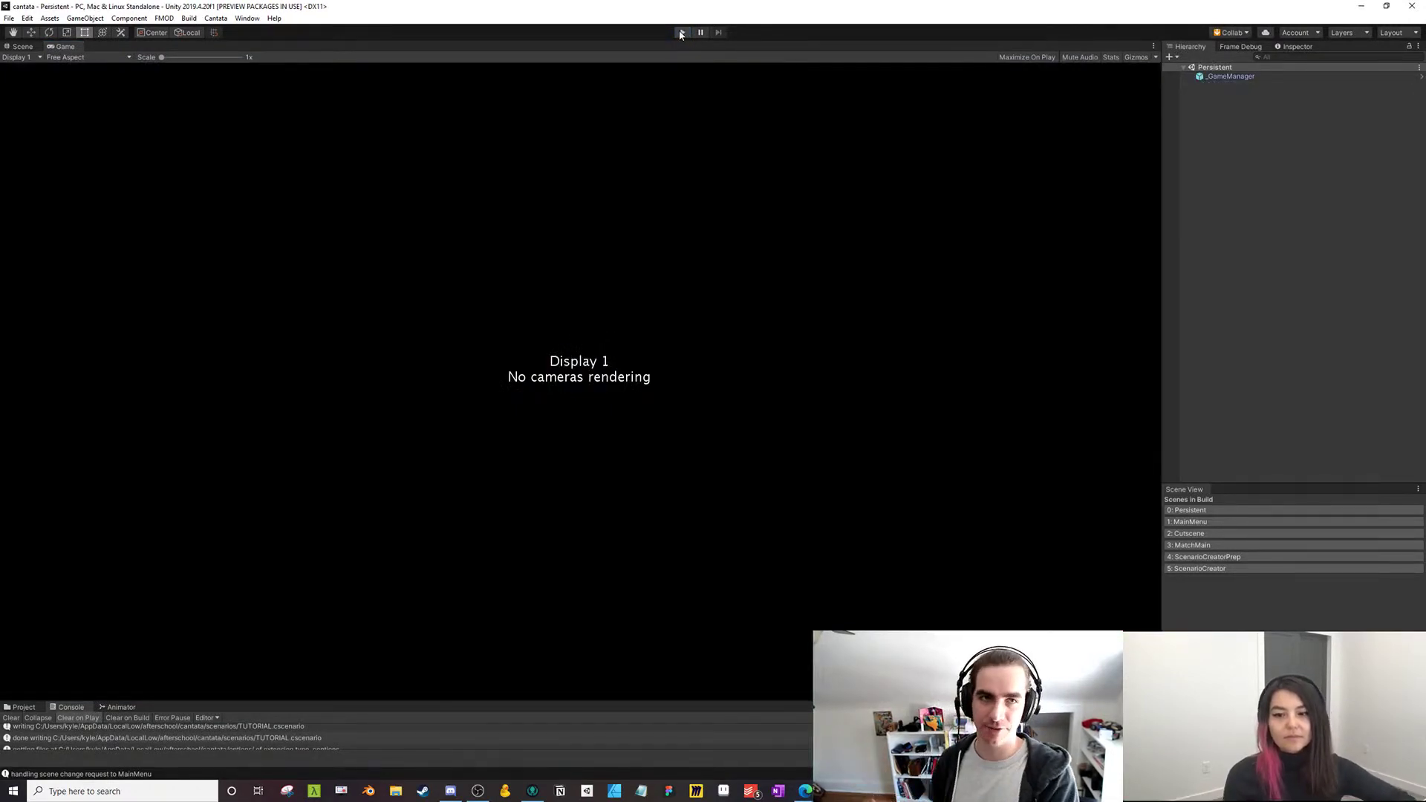
pyautogui.click(682, 32)
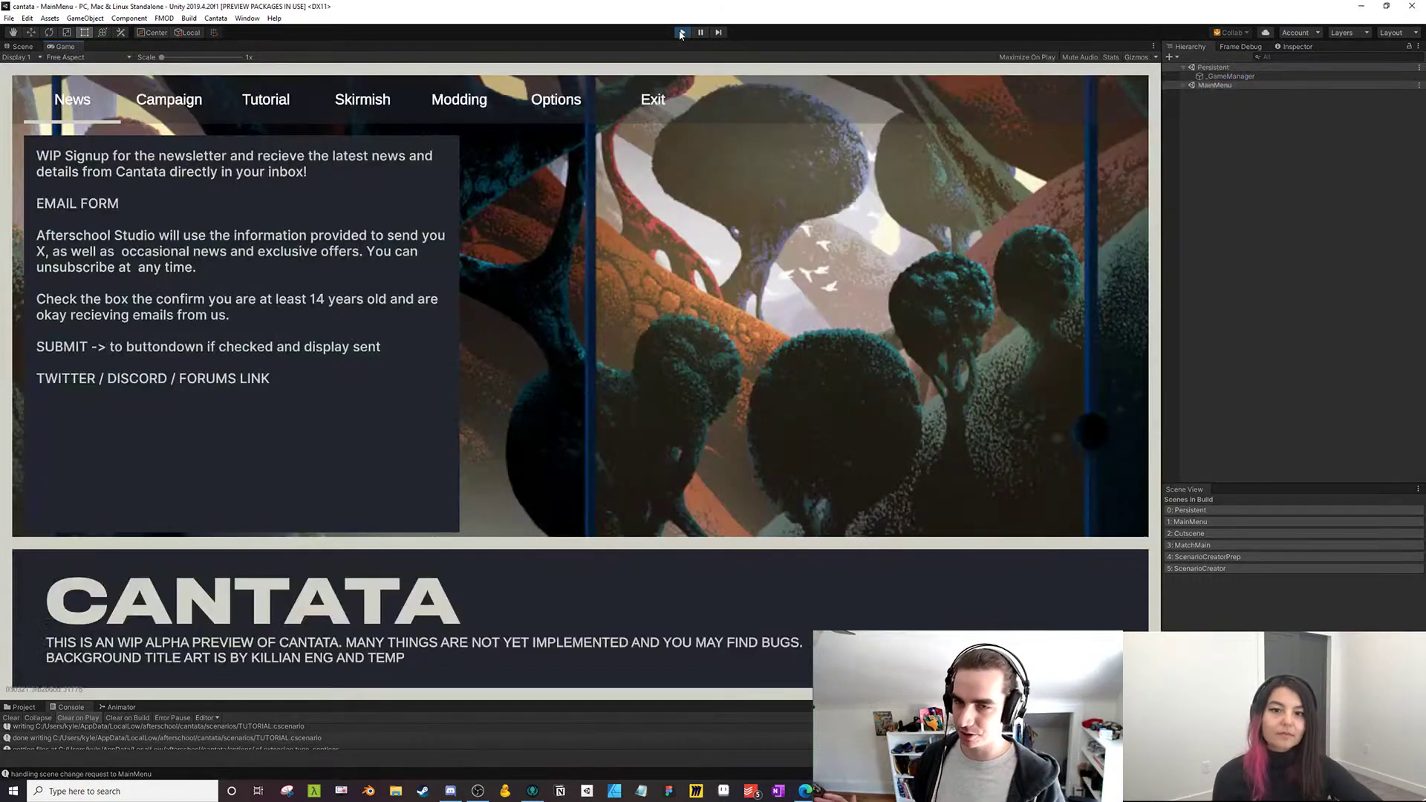
pyautogui.click(351, 97)
pyautogui.click(459, 99)
pyautogui.click(178, 268)
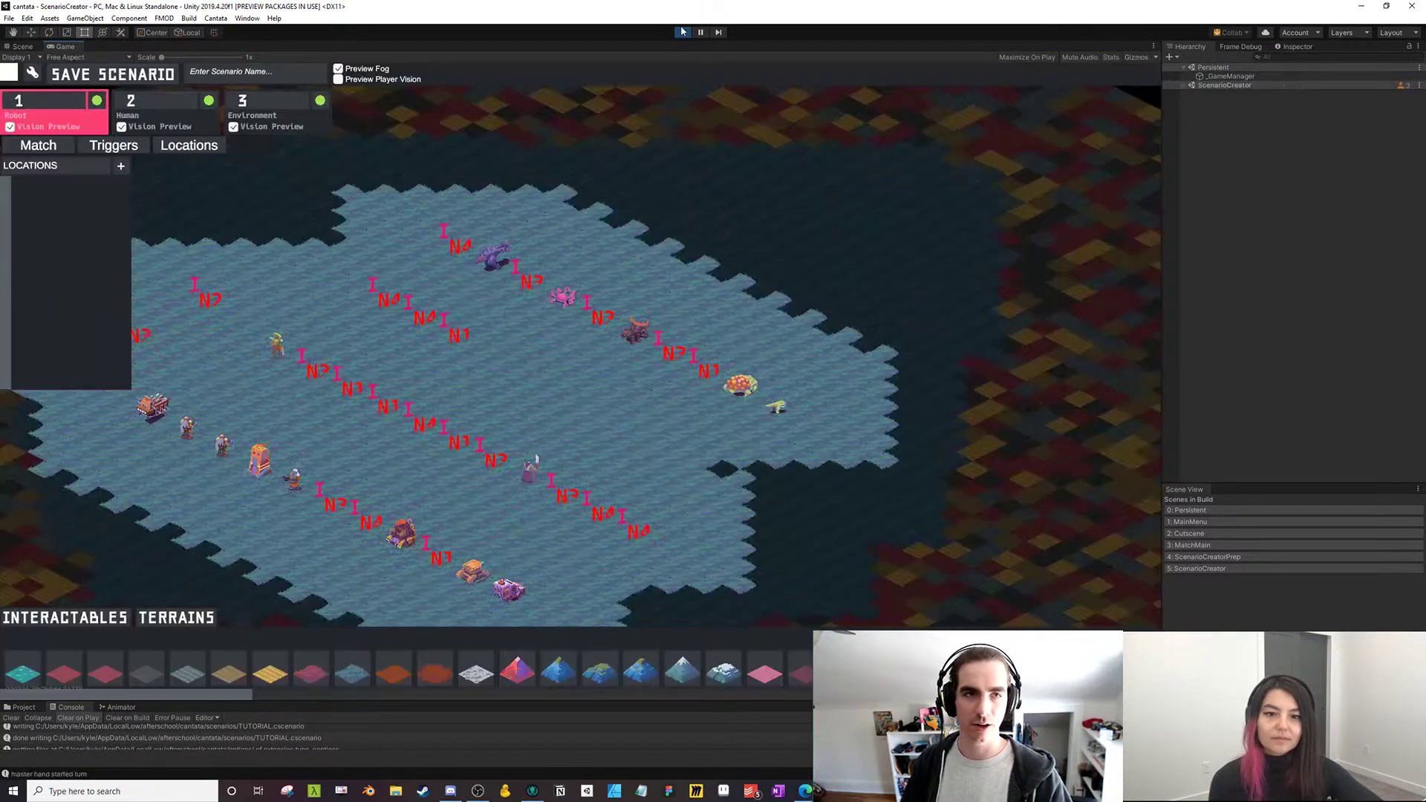
pyautogui.click(682, 32)
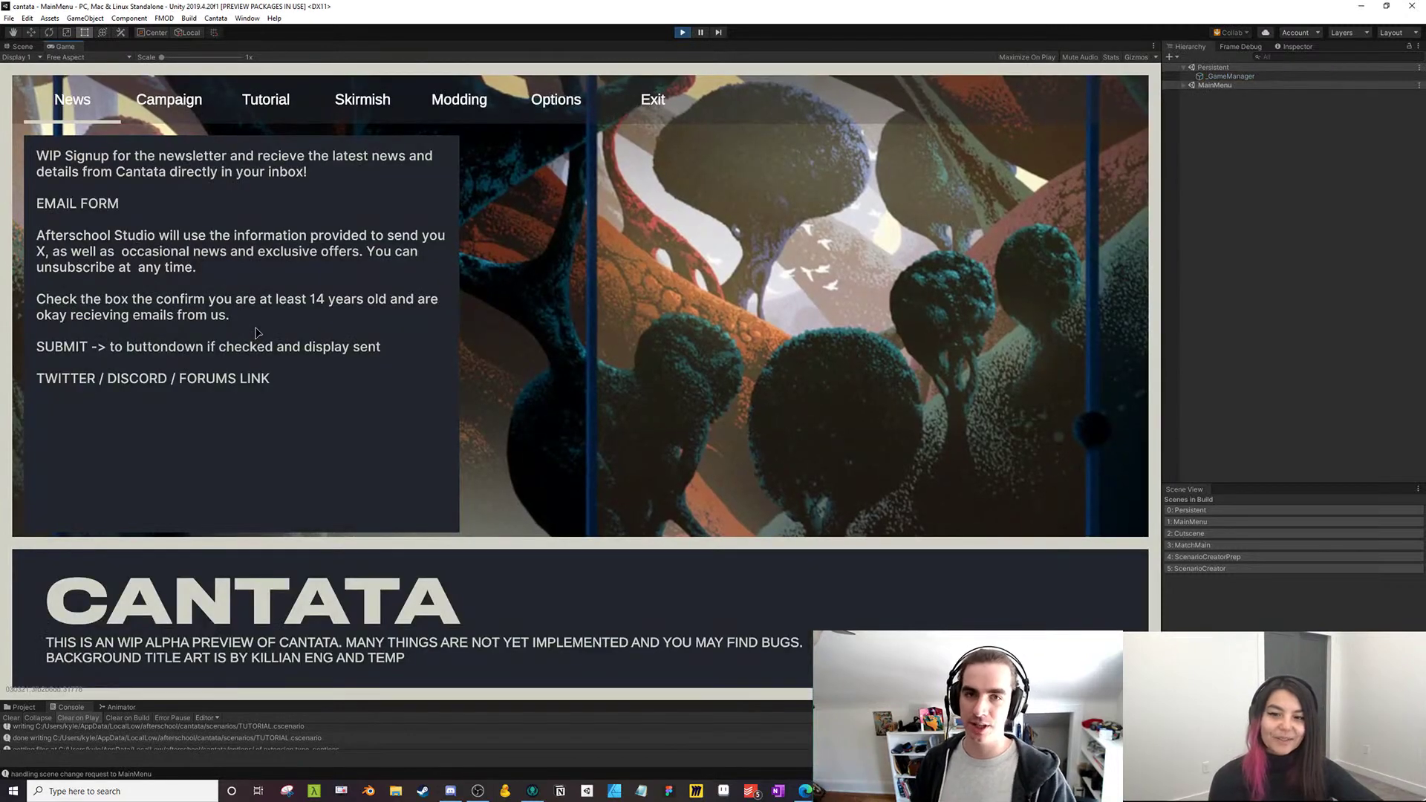
# Open the INTRO map in the scenario creator and examine its layout around the vehicle and the water crossing
pyautogui.click(459, 99)
pyautogui.click(171, 238)
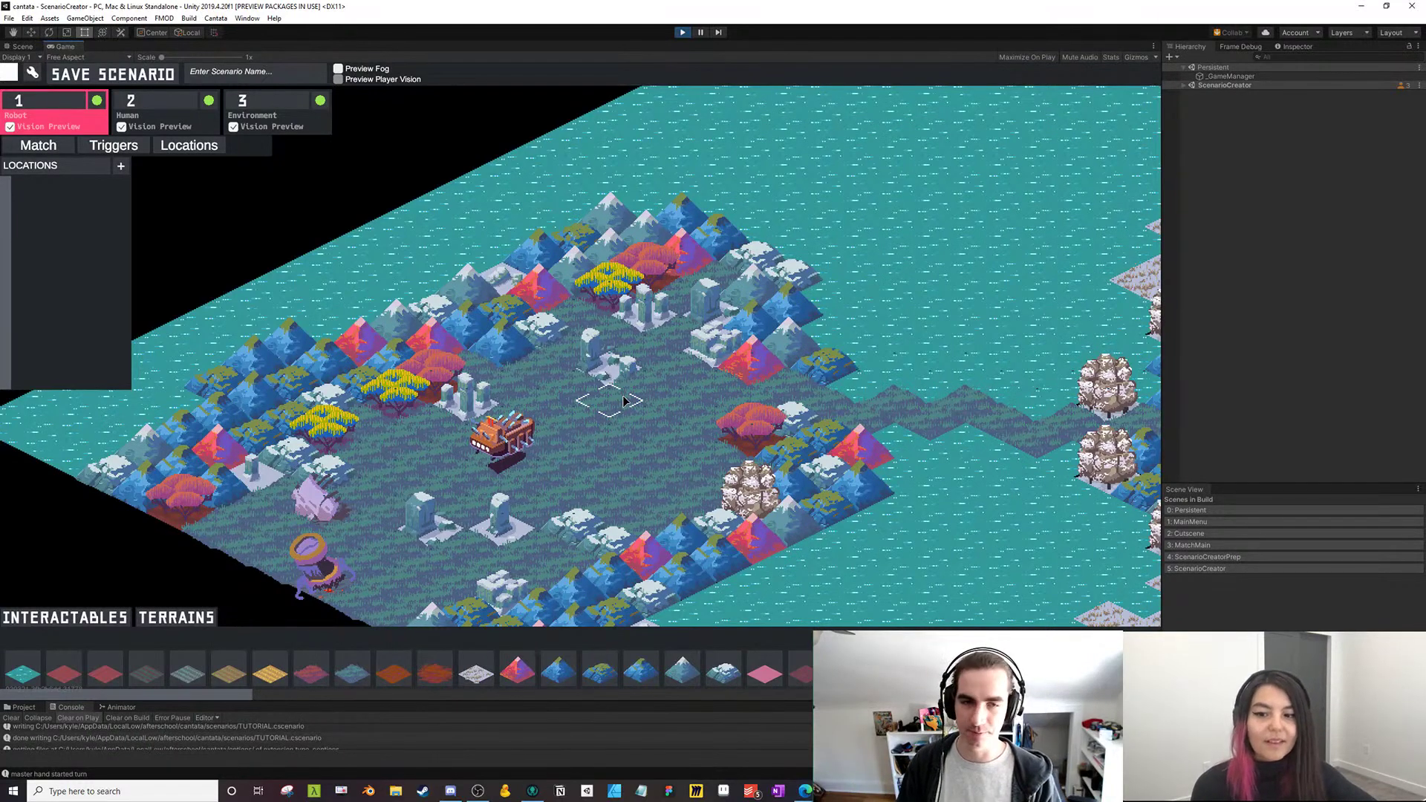
pyautogui.moveTo(583, 452); pyautogui.dragTo(560, 445)
pyautogui.moveTo(639, 398); pyautogui.dragTo(583, 395)
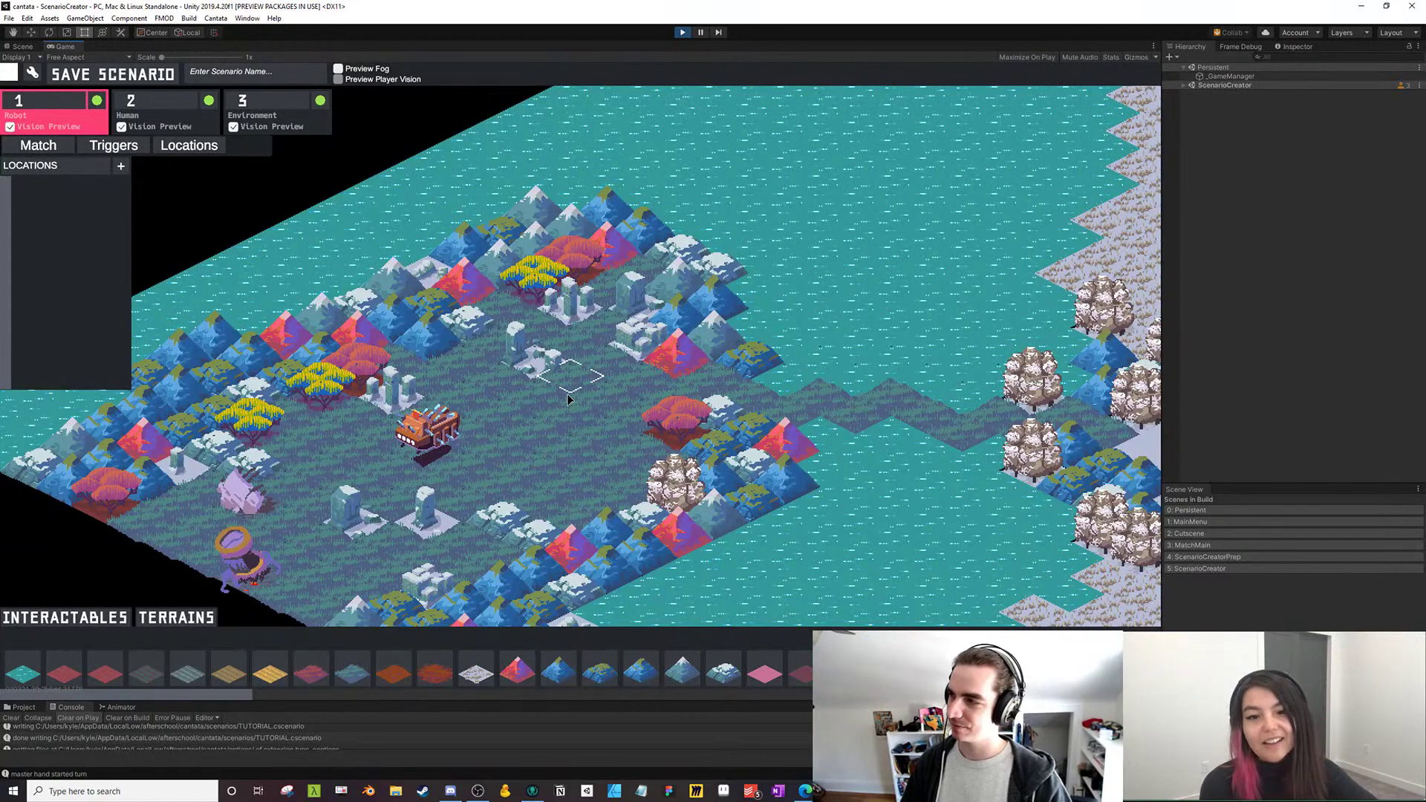
pyautogui.press('d')
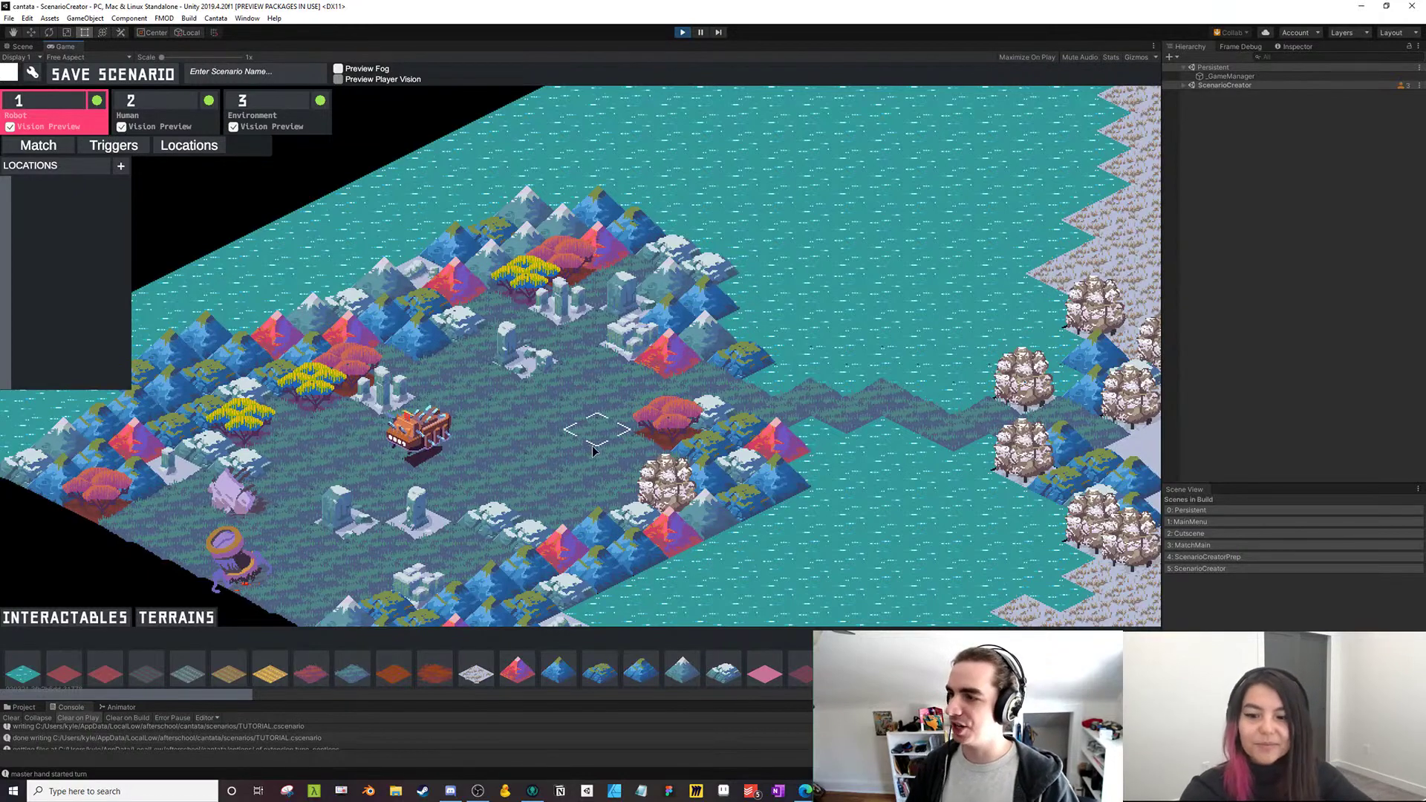
# Stop play mode and start it again to return to the main menu
pyautogui.click(681, 32)
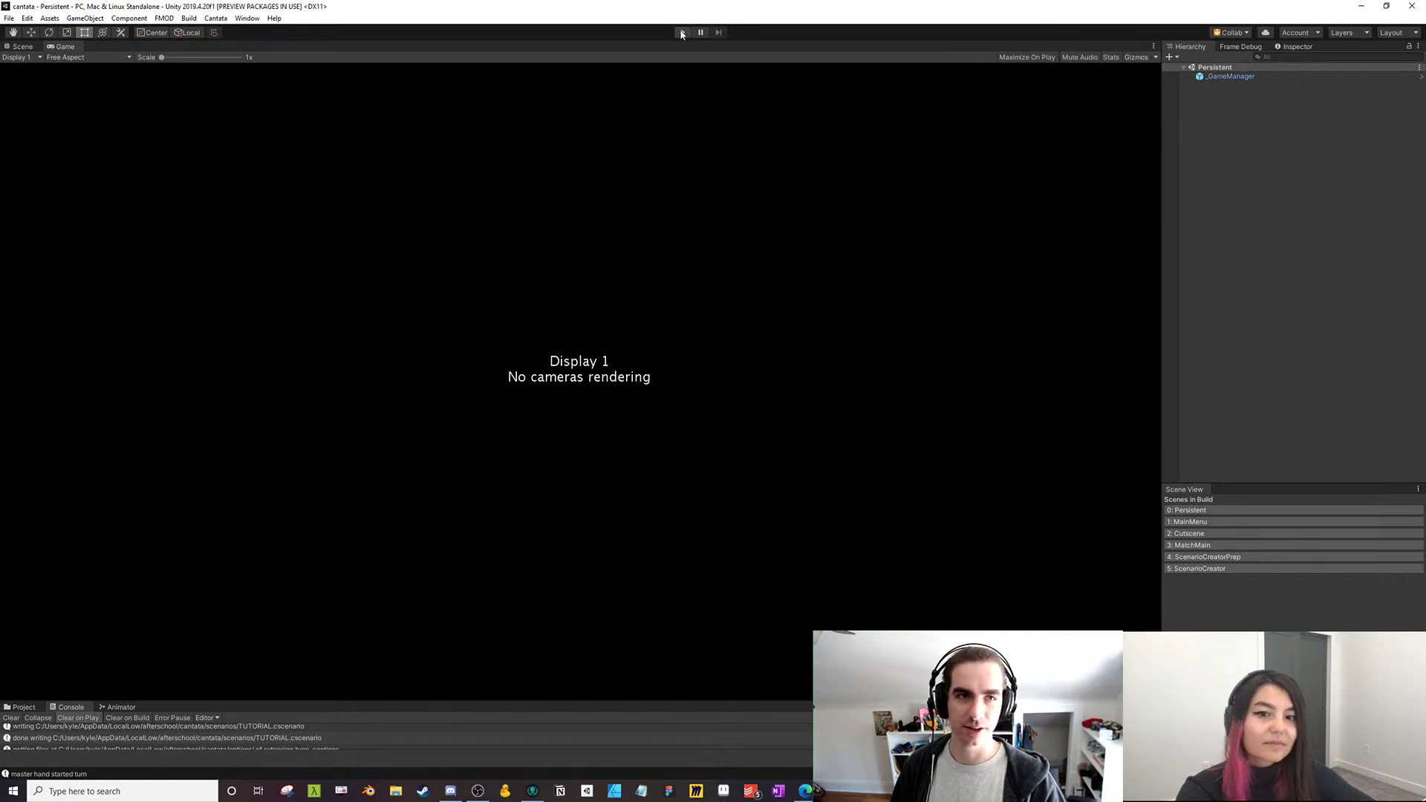
pyautogui.click(682, 33)
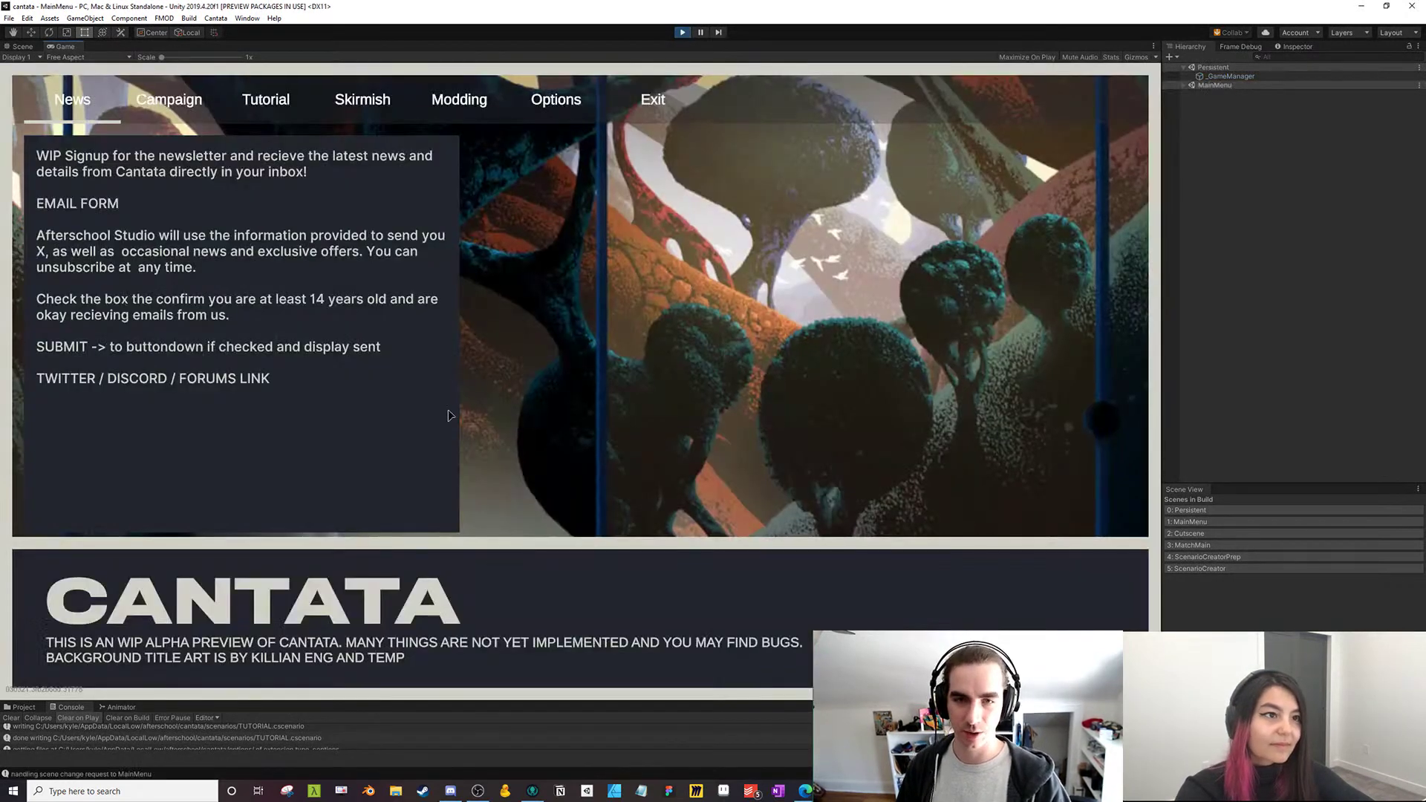
# Open the INTRO map in the scenario creator and bring the water crossing into view
pyautogui.click(457, 109)
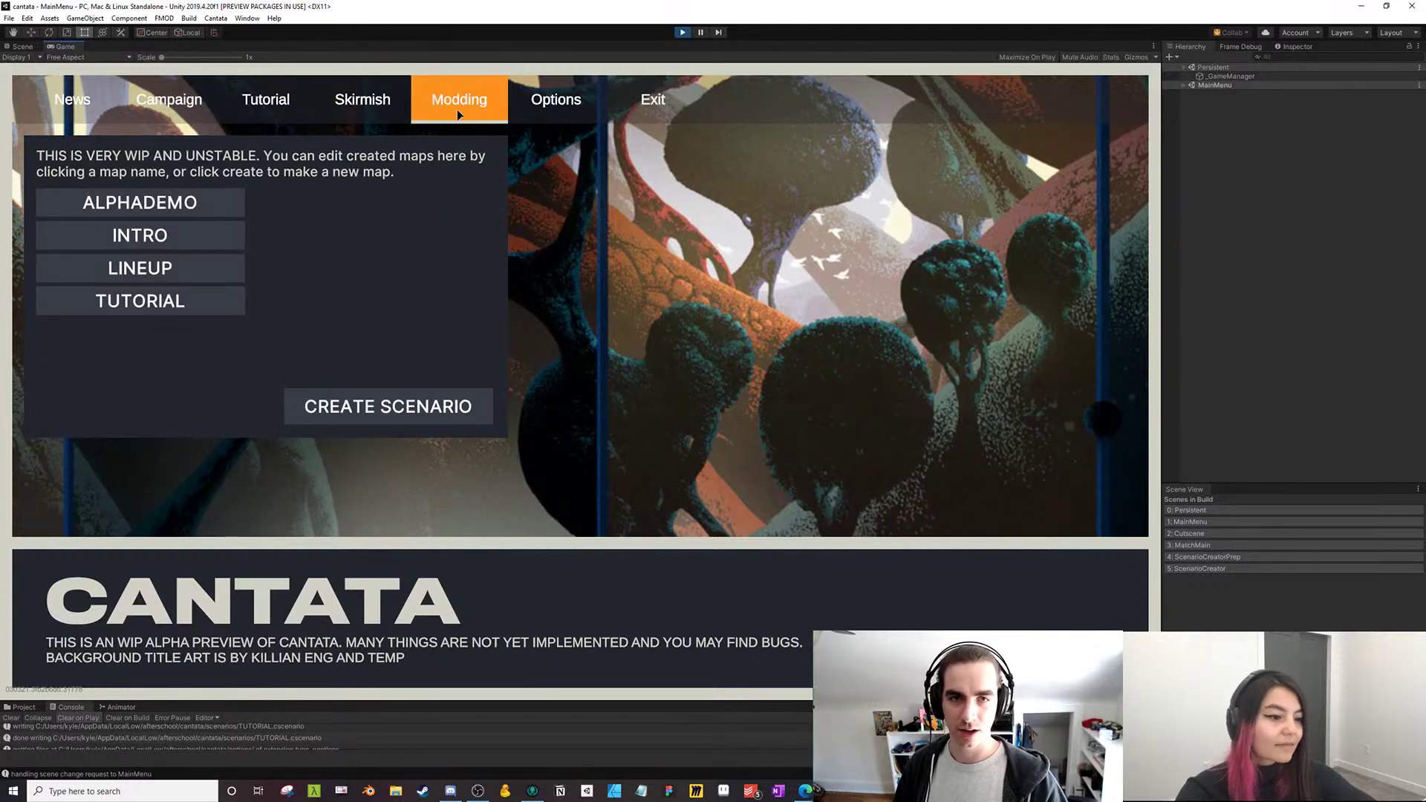
pyautogui.click(139, 235)
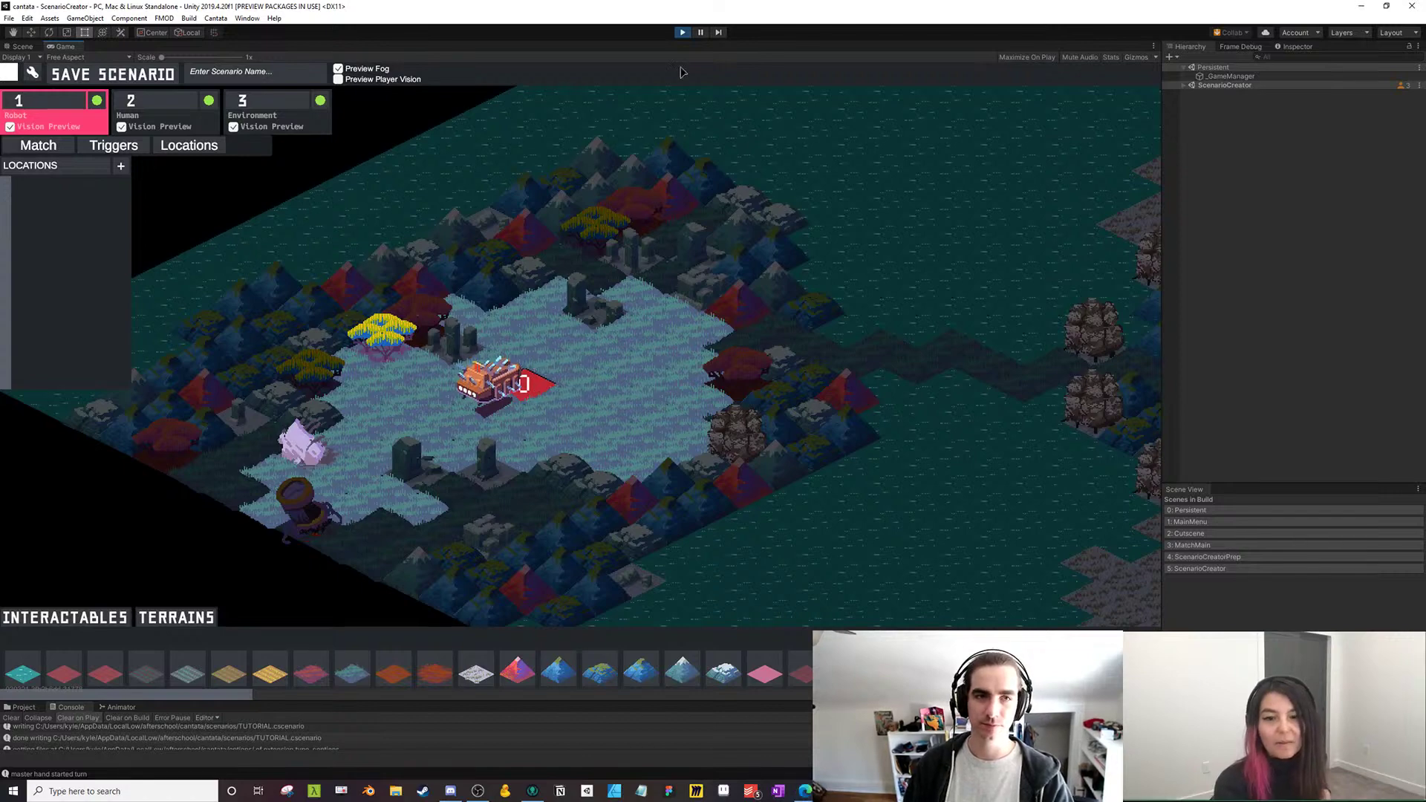
pyautogui.moveTo(454, 336); pyautogui.dragTo(199, 312)
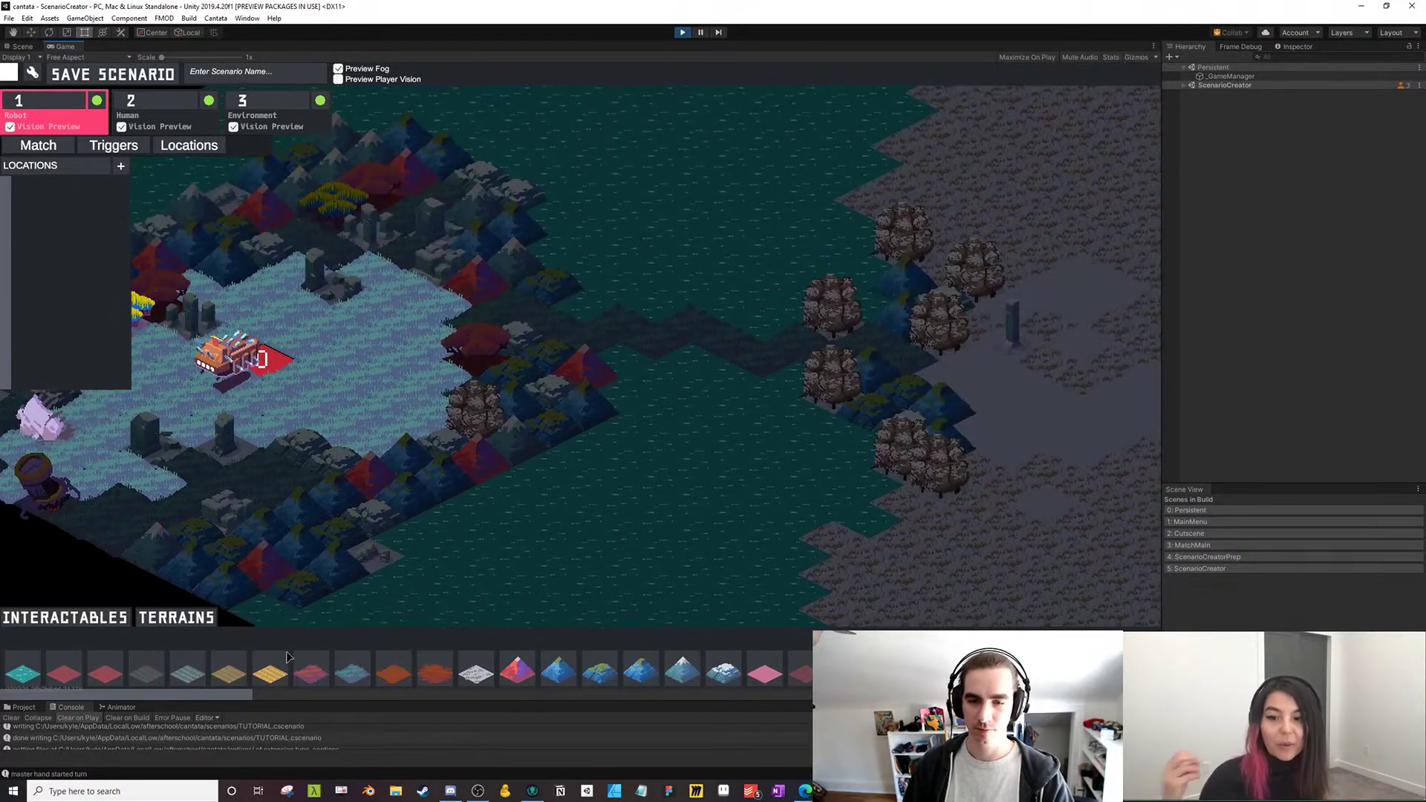
# Paint the yellow sand terrain over the water, the crossing and the land beyond the starting island
pyautogui.click(270, 672)
pyautogui.scroll(-3, 532, 429)
pyautogui.moveTo(542, 465)
pyautogui.mouseDown()
pyautogui.moveTo(475, 445)
pyautogui.moveTo(383, 496)
pyautogui.mouseUp()
pyautogui.moveTo(439, 318)
pyautogui.mouseDown()
pyautogui.moveTo(515, 595)
pyautogui.moveTo(525, 446)
pyautogui.mouseUp()
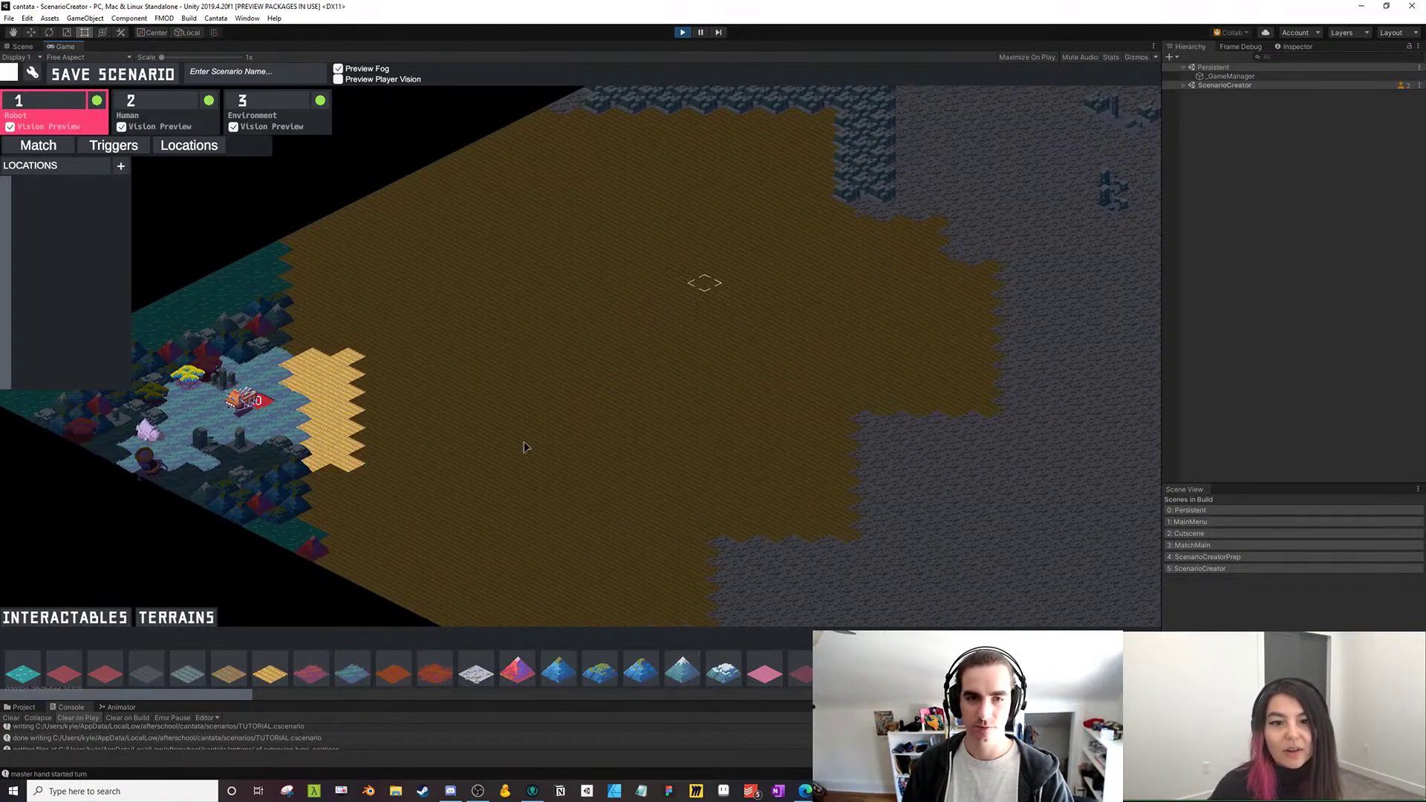
# With the fog preview off, extend the yellow sand terrain over the starting island, and stop play mode without saving
pyautogui.click(339, 69)
pyautogui.moveTo(551, 398); pyautogui.dragTo(649, 427)
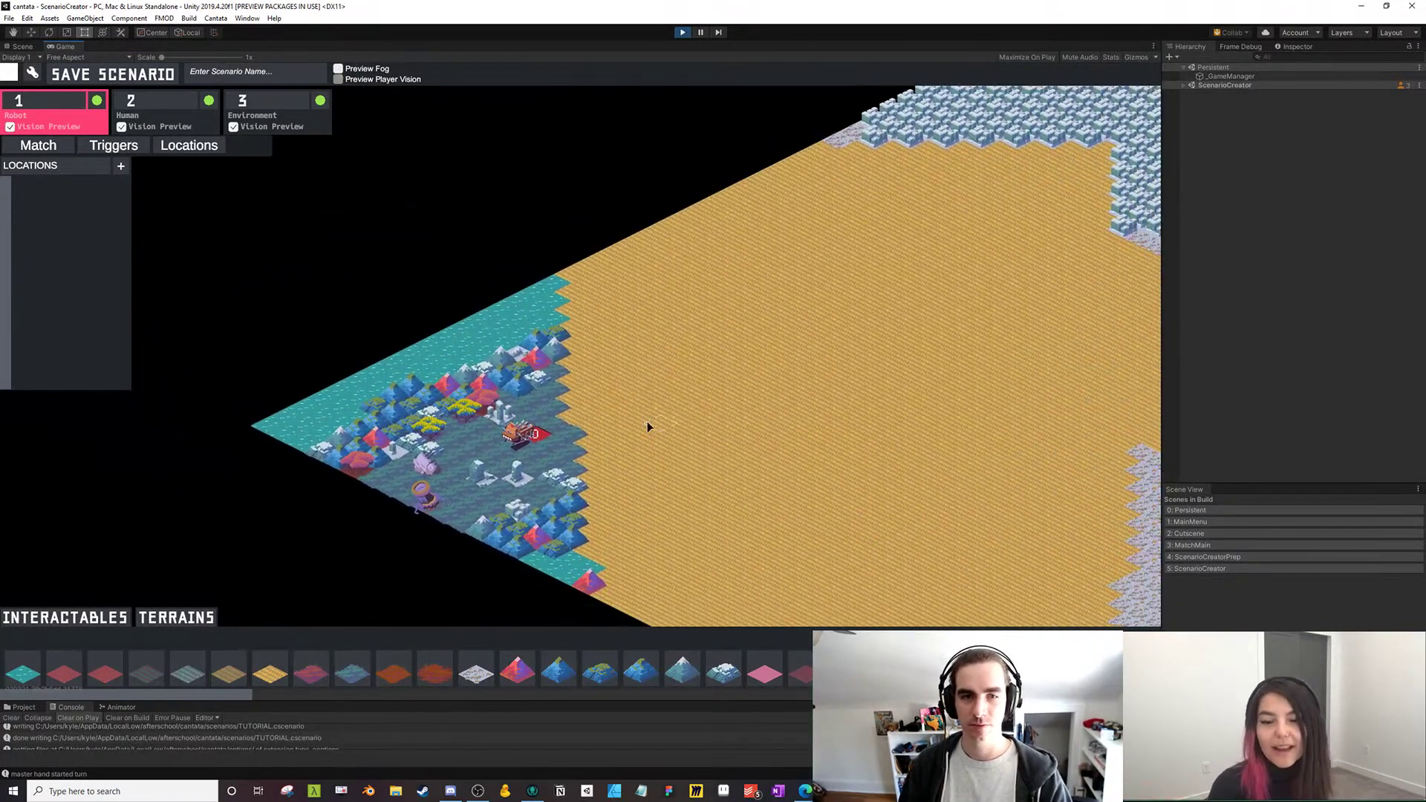
pyautogui.moveTo(616, 320)
pyautogui.mouseDown()
pyautogui.moveTo(432, 317)
pyautogui.moveTo(570, 467)
pyautogui.moveTo(280, 481)
pyautogui.moveTo(724, 560)
pyautogui.moveTo(720, 376)
pyautogui.moveTo(881, 204)
pyautogui.moveTo(844, 611)
pyautogui.mouseUp()
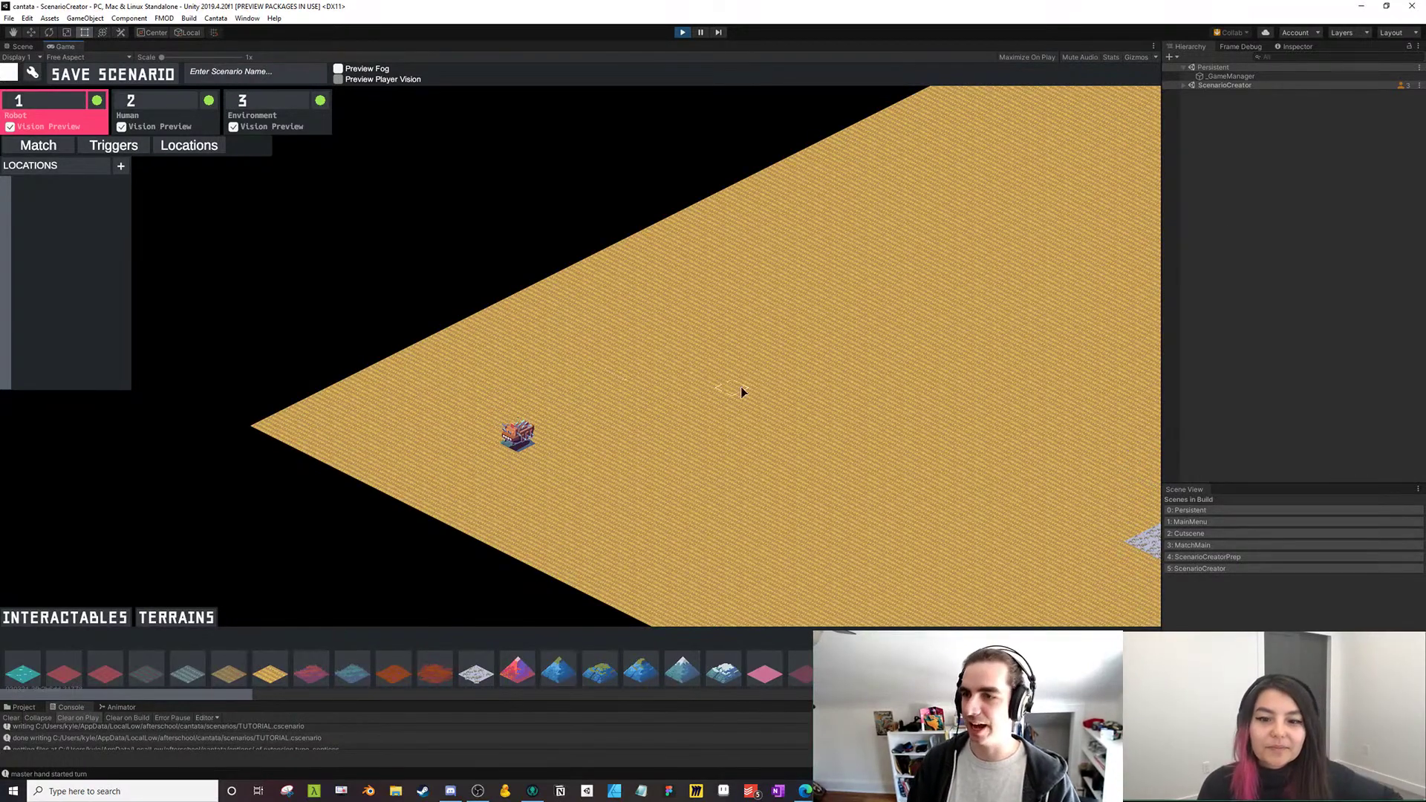
pyautogui.moveTo(741, 391); pyautogui.dragTo(577, 398)
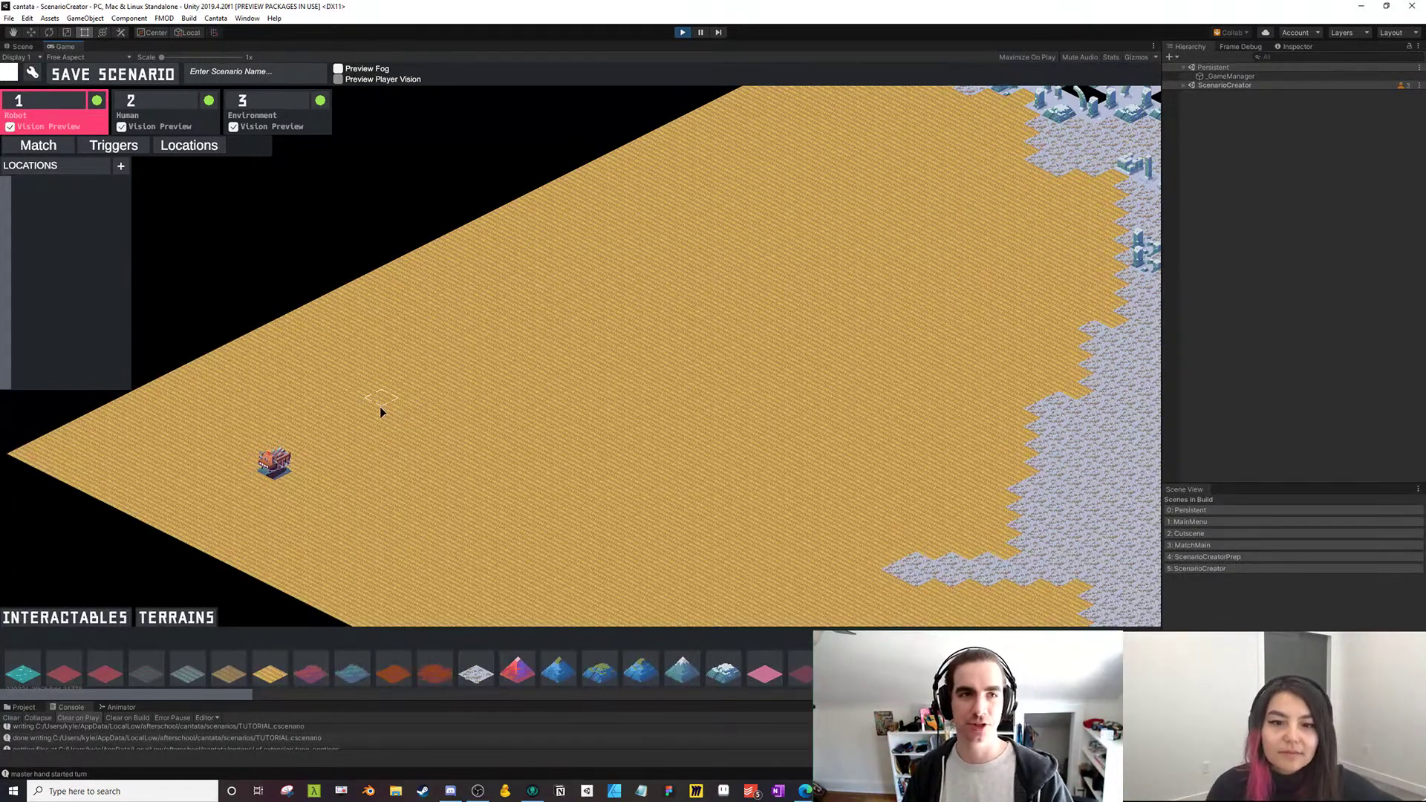
pyautogui.click(683, 33)
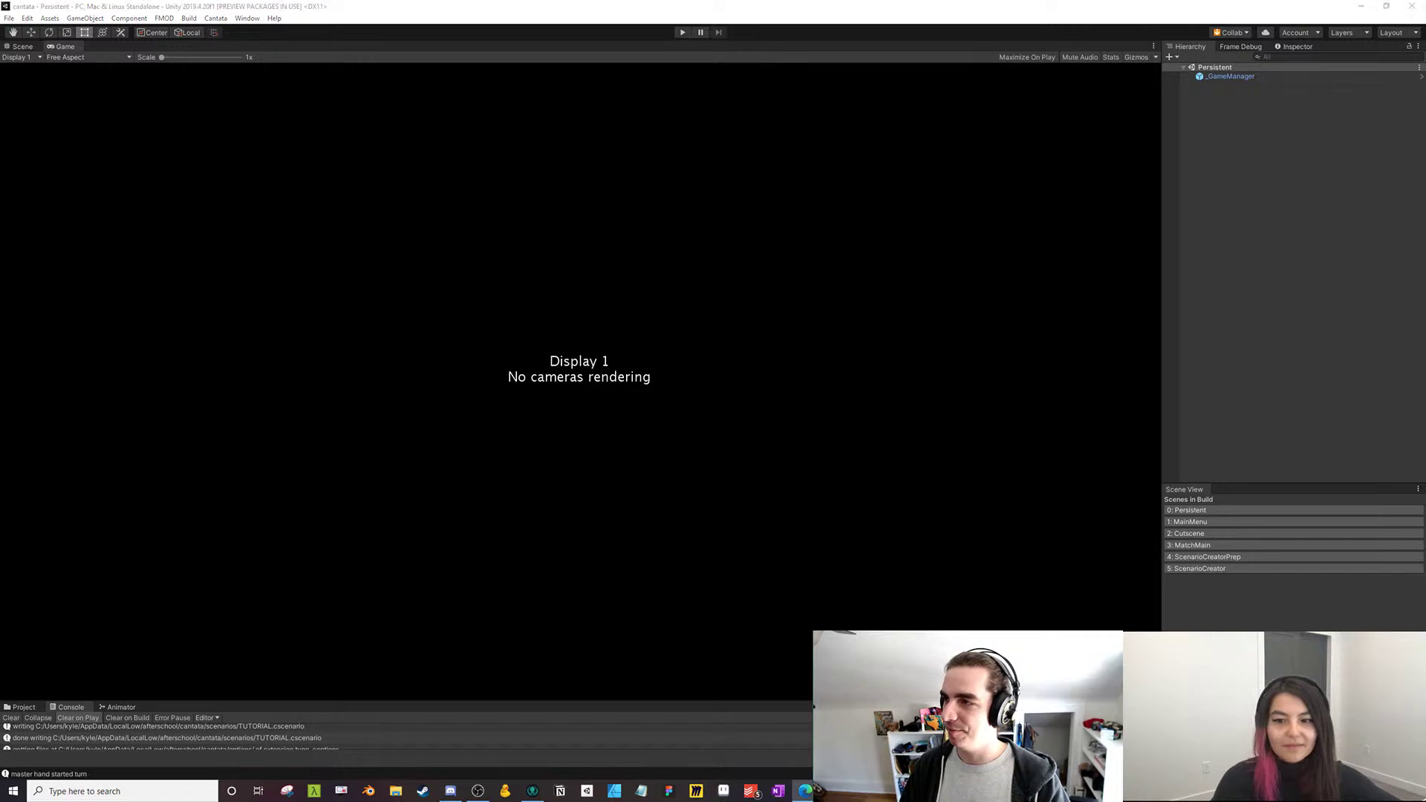
# Switch to the web browser, view the opengameart.org home page in a maximised window, and minimise it
pyautogui.moveTo(0, 274); pyautogui.dragTo(258, 214)
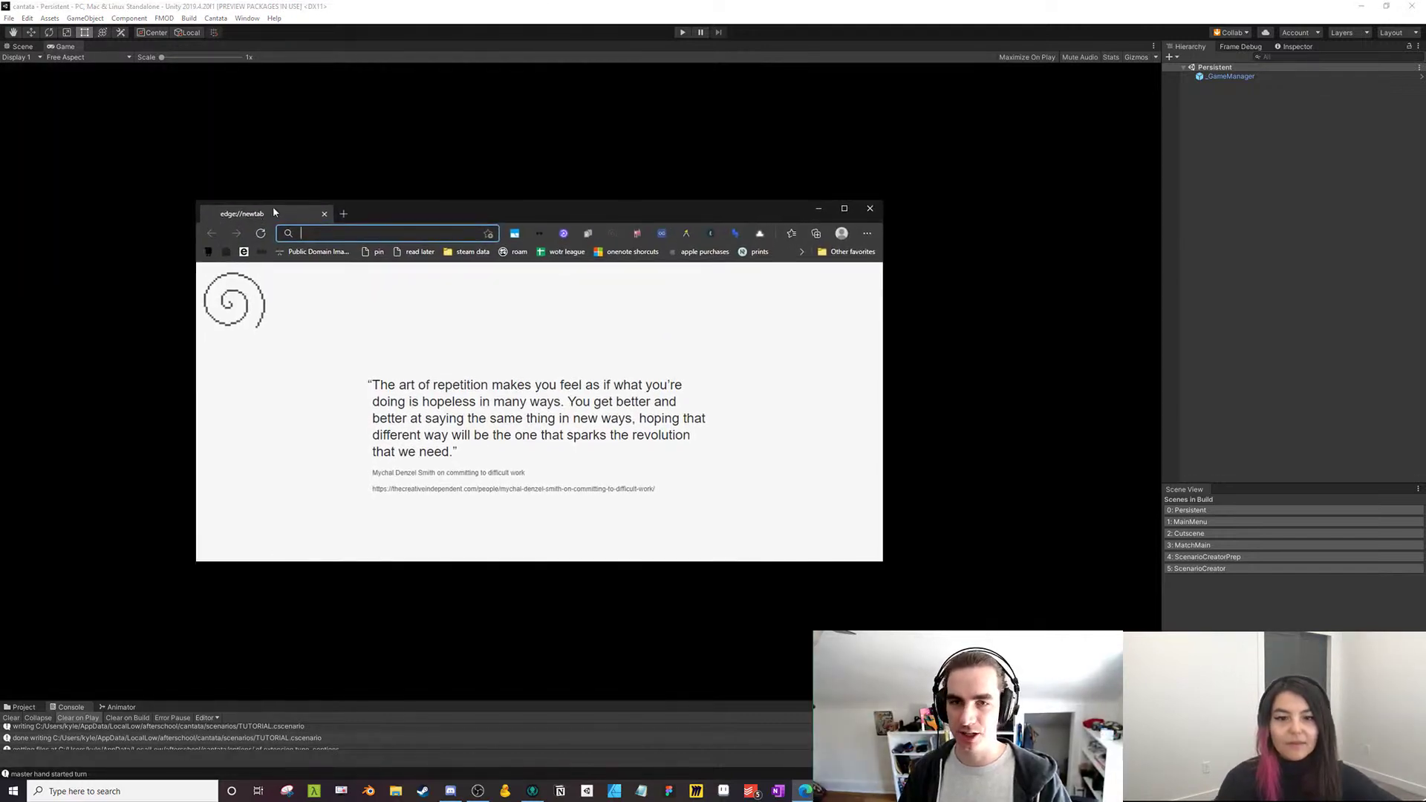
pyautogui.moveTo(407, 215); pyautogui.dragTo(449, 198)
pyautogui.doubleClick(449, 198)
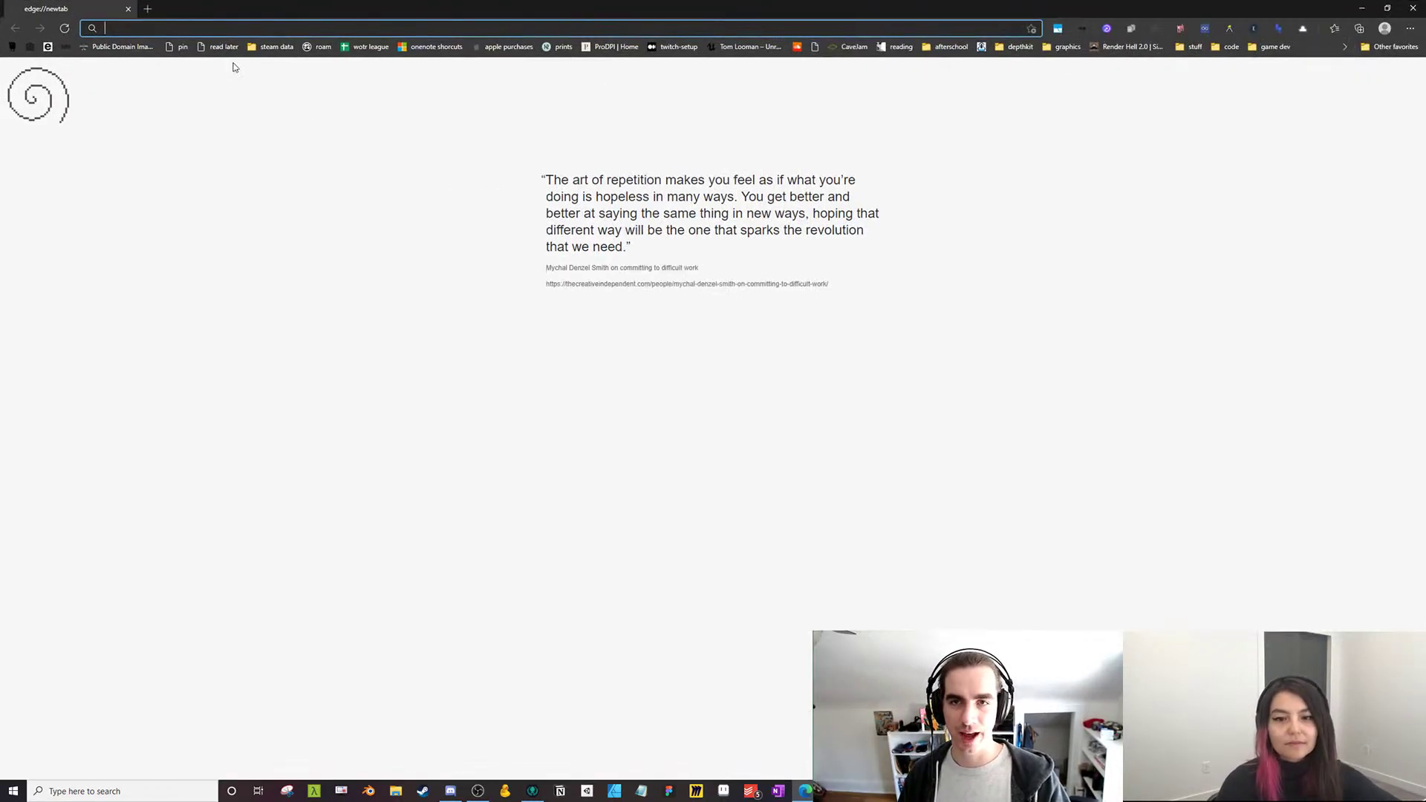
pyautogui.write('opengameart.org')
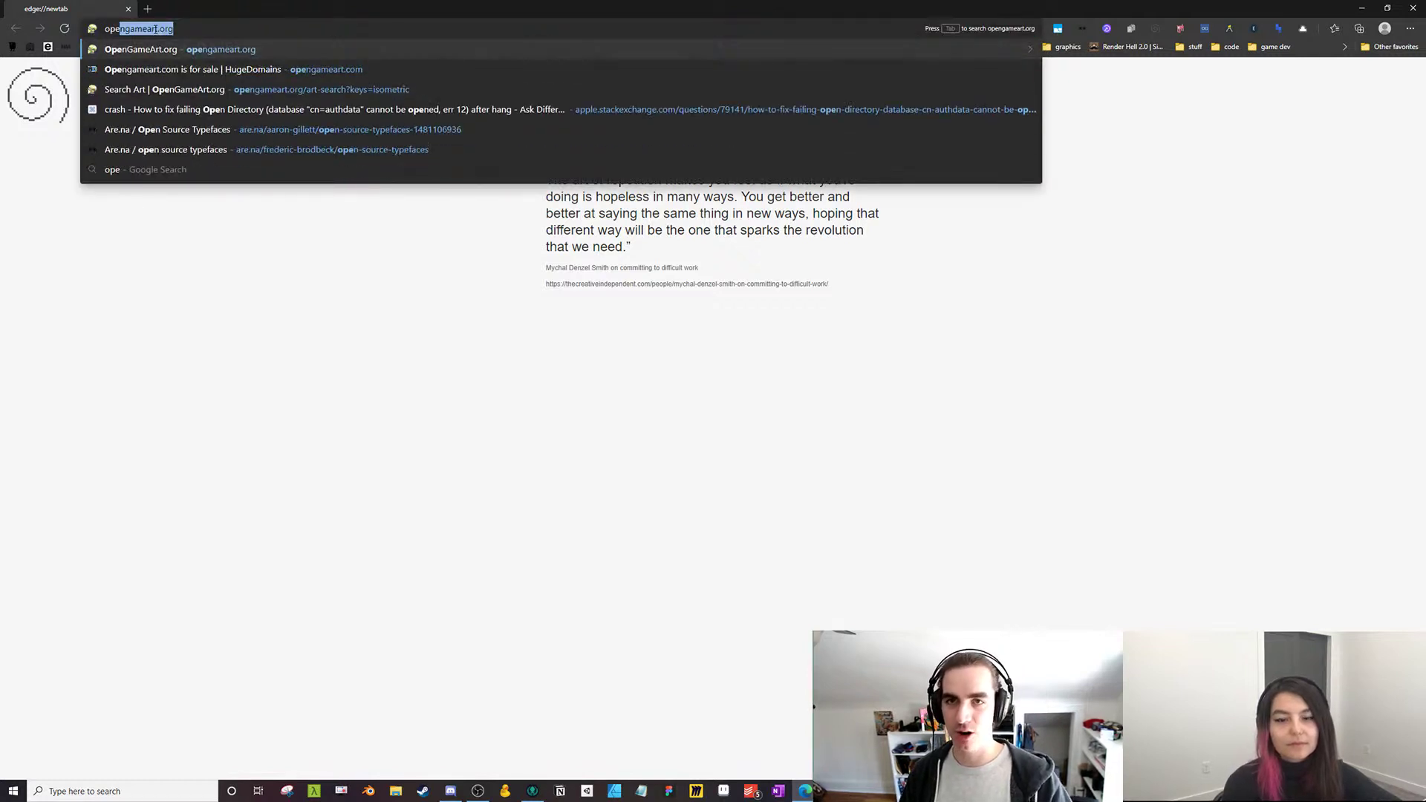
pyautogui.press('Return')
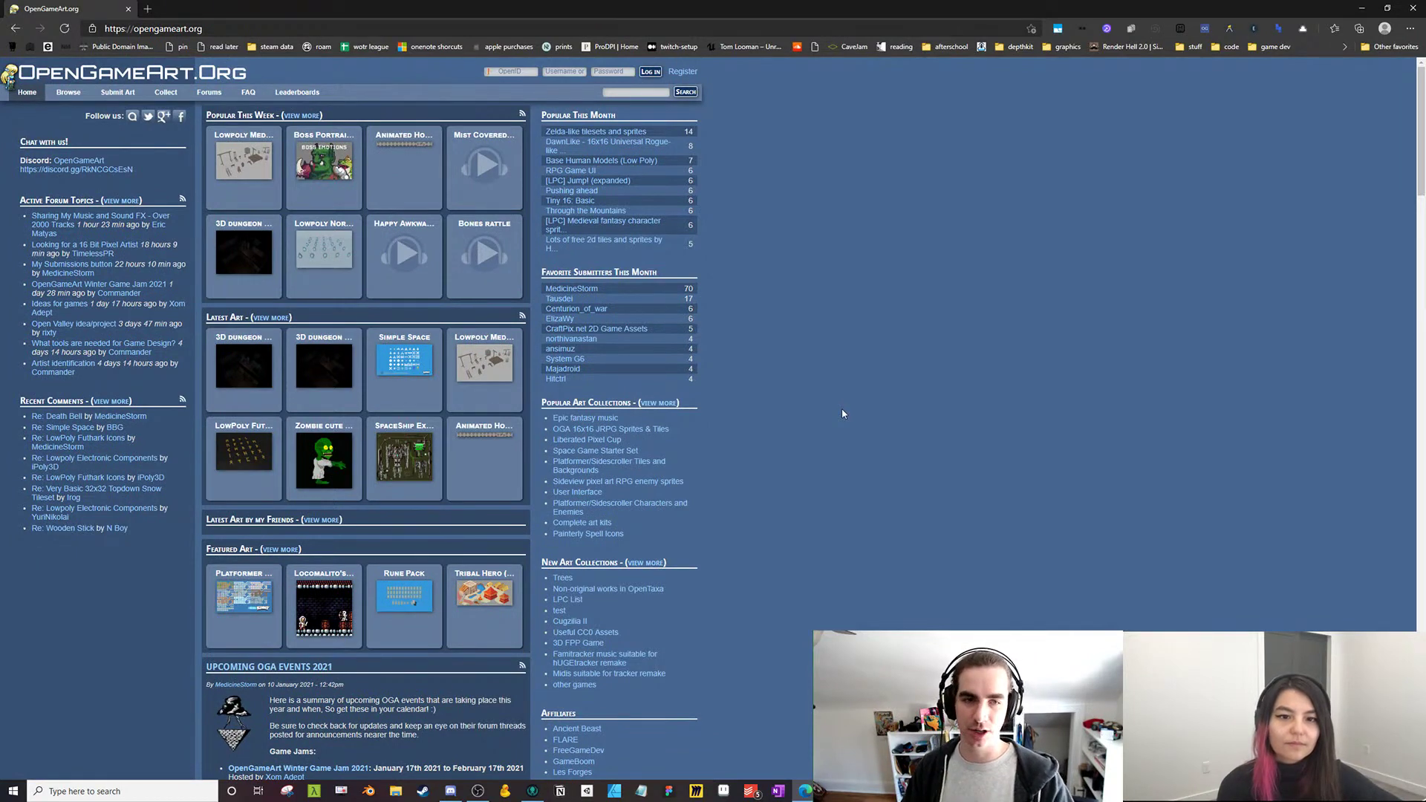
pyautogui.click(1361, 8)
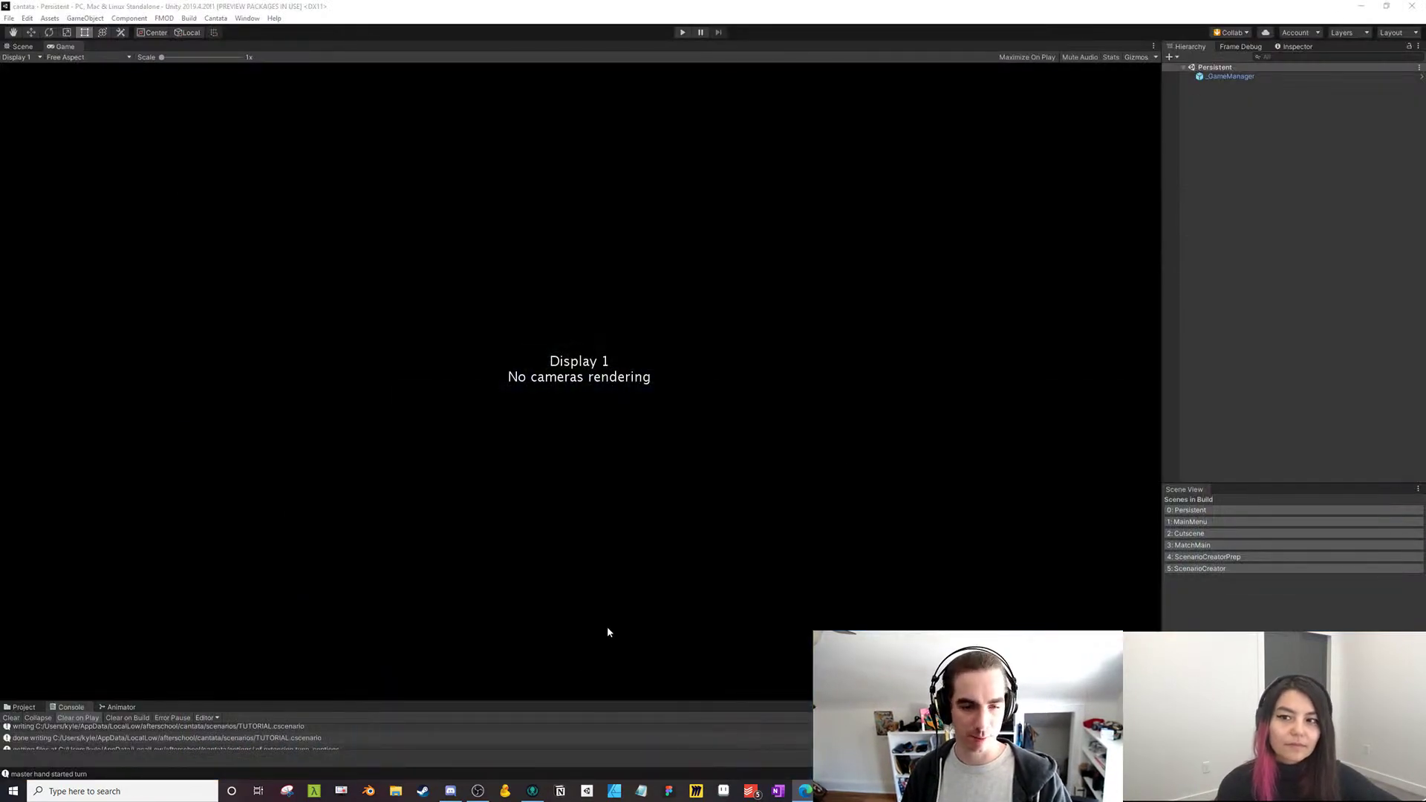
# Find and launch Aseprite
pyautogui.press('super')
pyautogui.write('spotify')
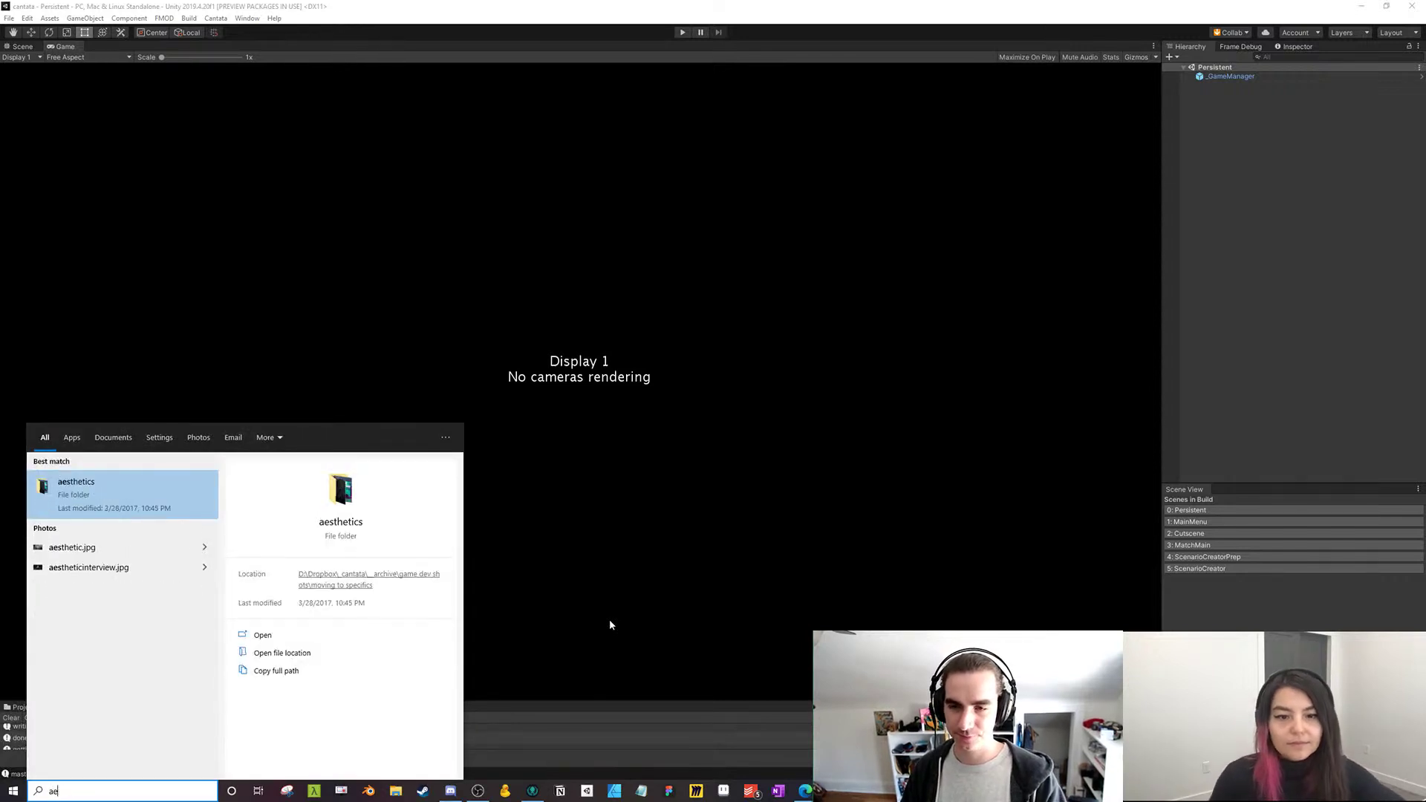
pyautogui.write('se')
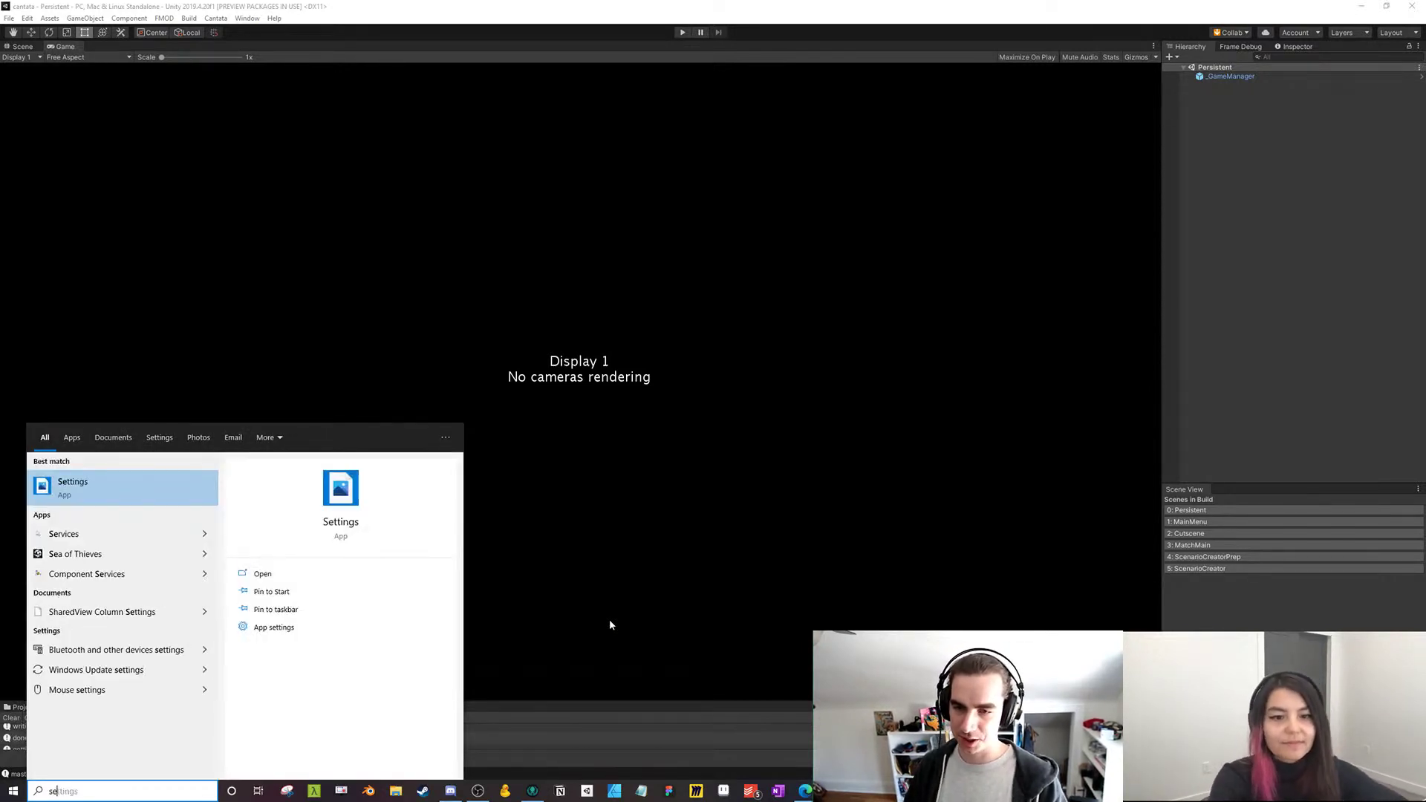
pyautogui.press('Down')
pyautogui.press('Escape')
pyautogui.press('super')
pyautogui.write('as')
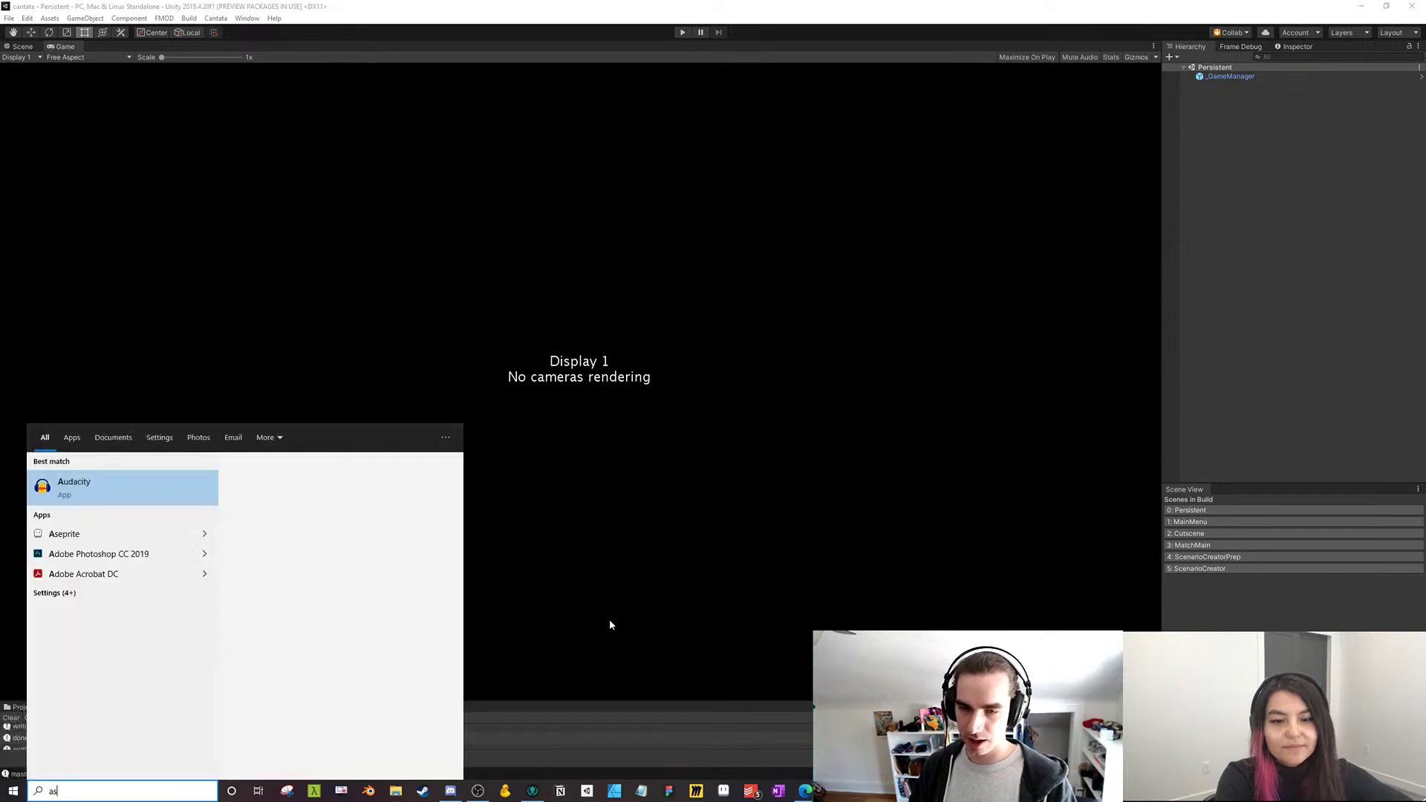
pyautogui.press('Return')
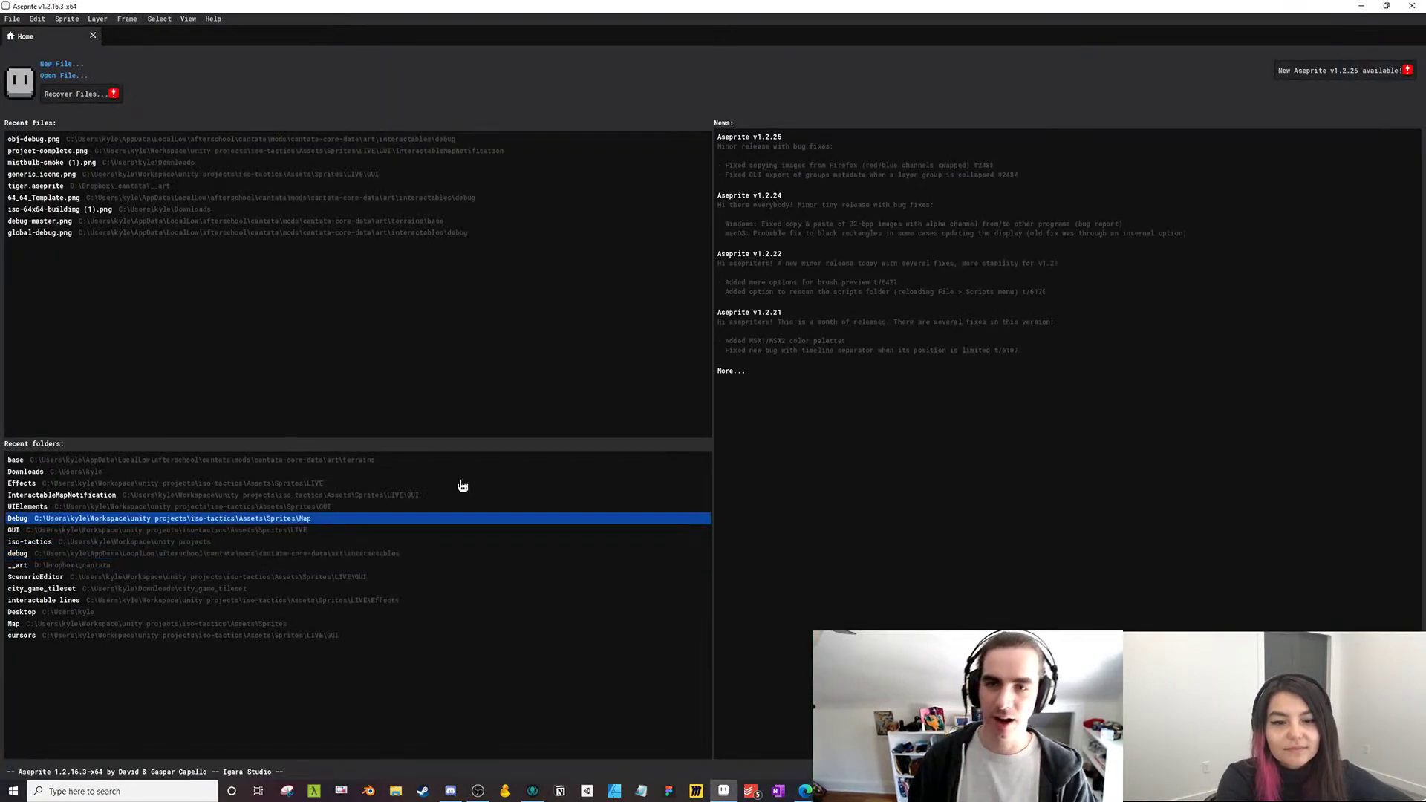
# Duplicate debug-master.png in the terrains base folder and rename the copy template.png
pyautogui.click(70, 76)
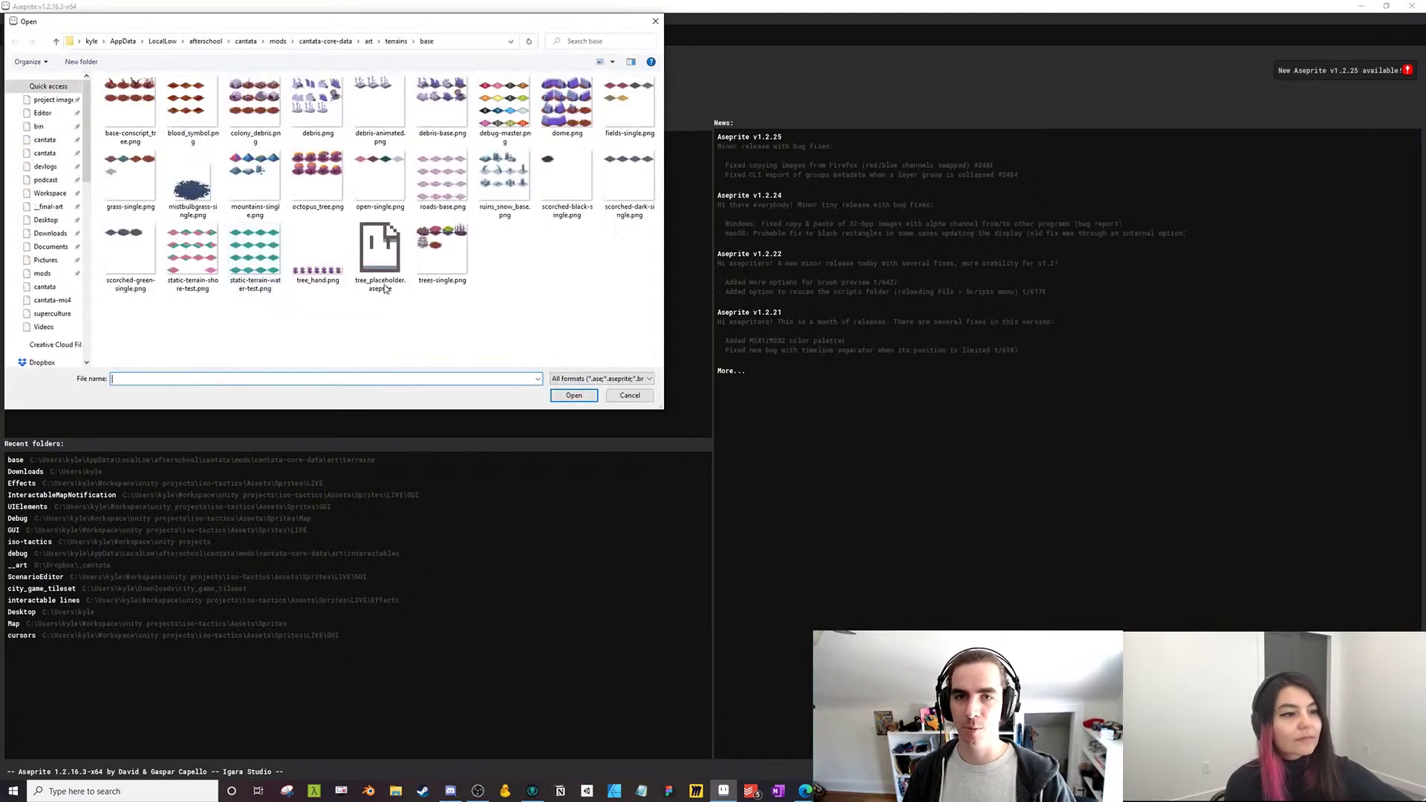
pyautogui.click(502, 106)
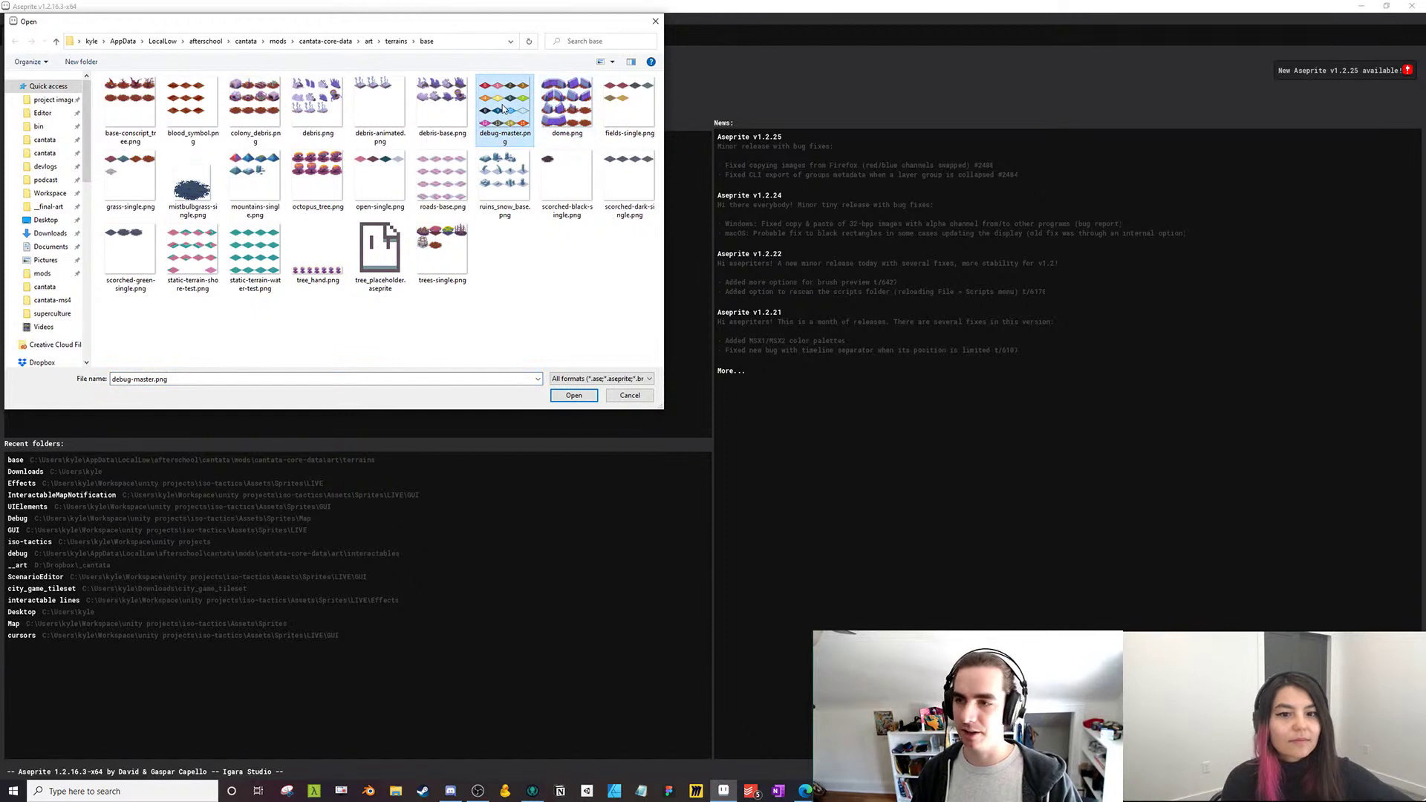
pyautogui.hotkey('ctrl', 'c')
pyautogui.hotkey('ctrl', 'v')
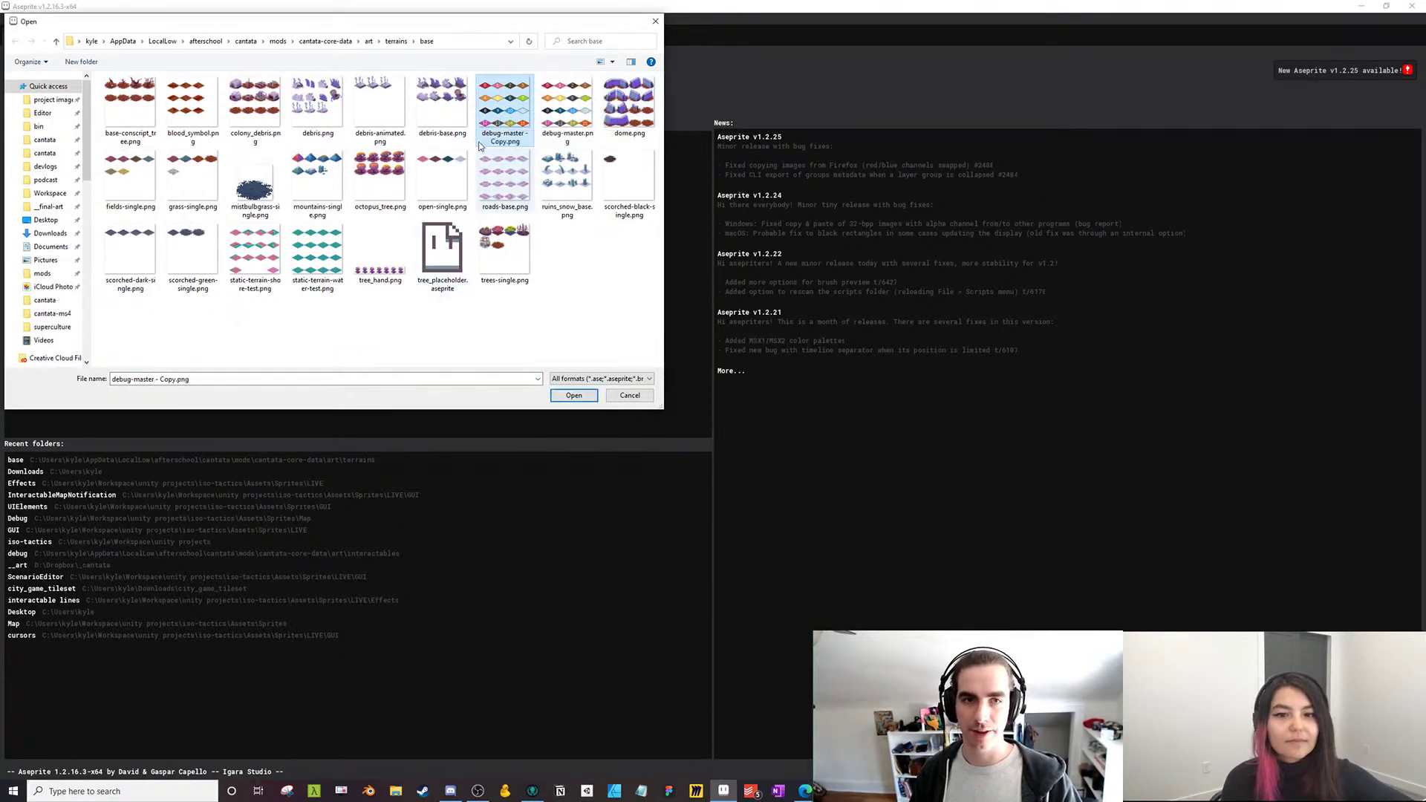
pyautogui.click(511, 139)
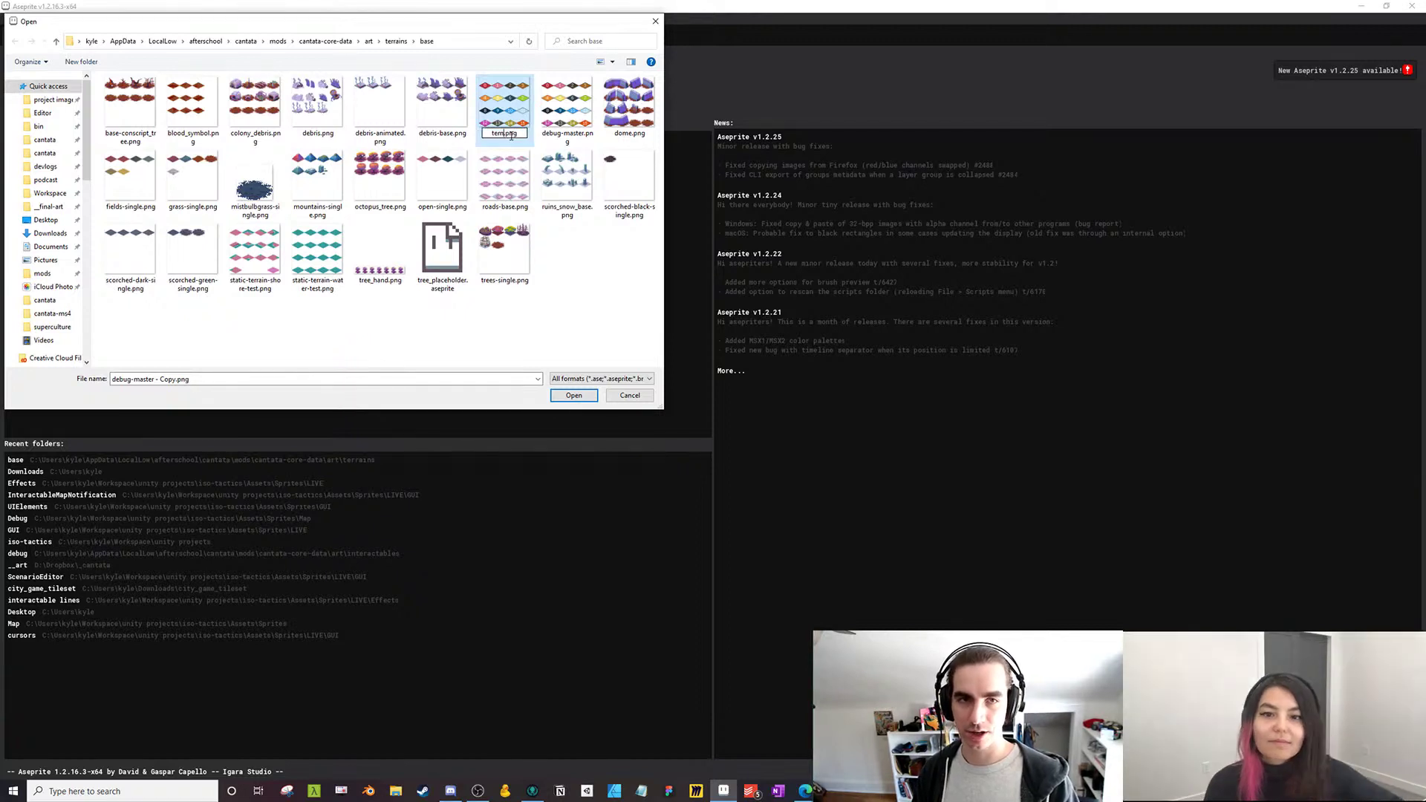
pyautogui.write('tern')
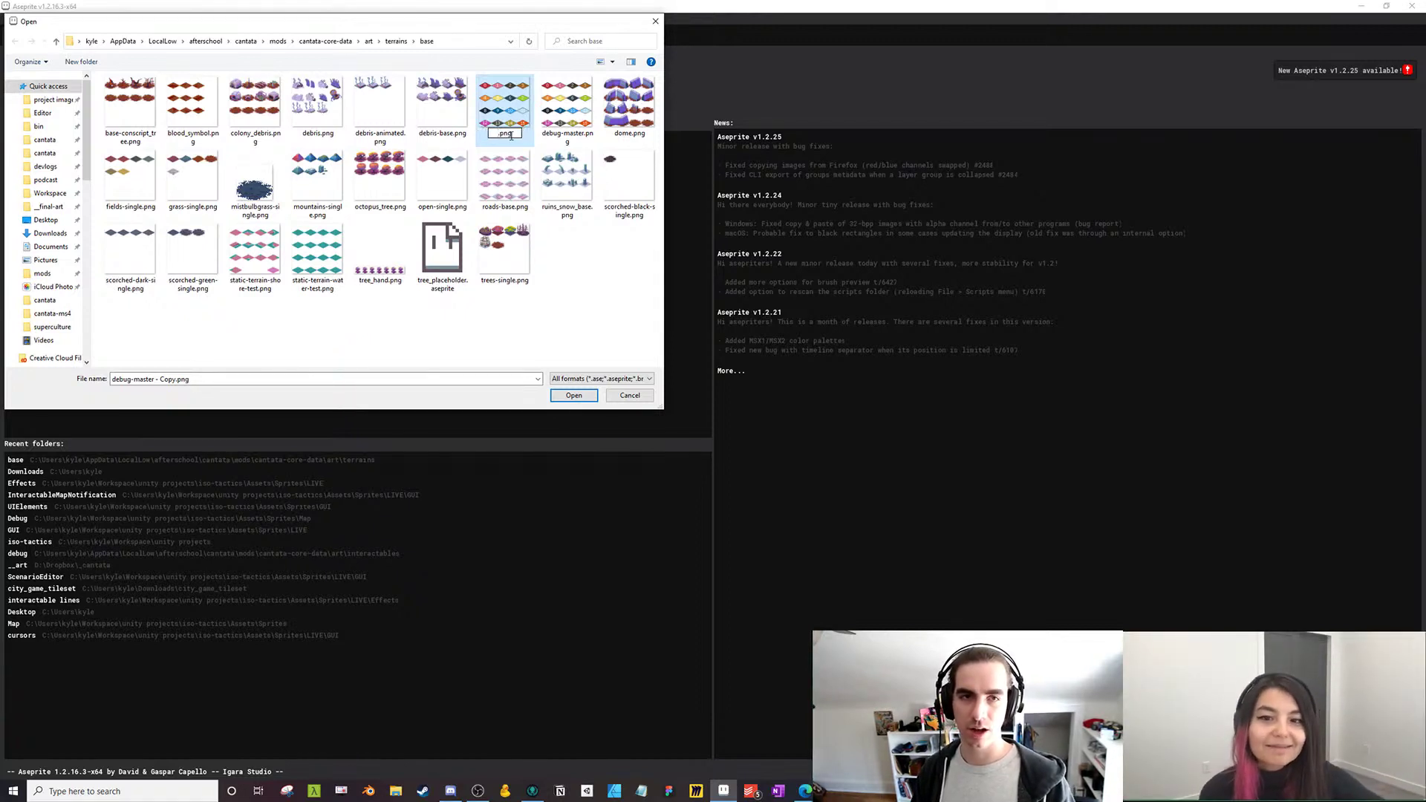
pyautogui.press('BackSpace')
pyautogui.press('BackSpace')
pyautogui.press('BackSpace')
pyautogui.press('BackSpace')
pyautogui.write('template')
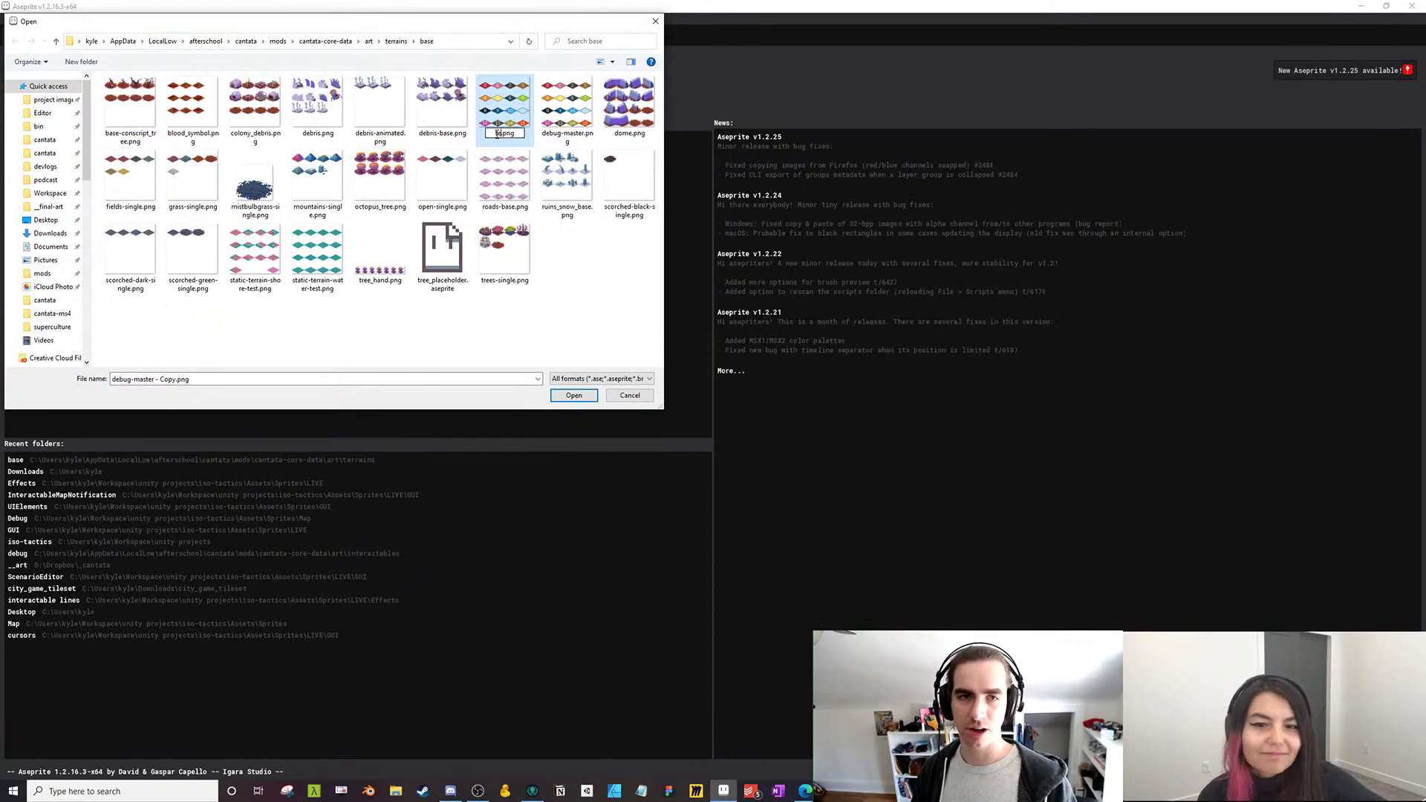
pyautogui.press('Return')
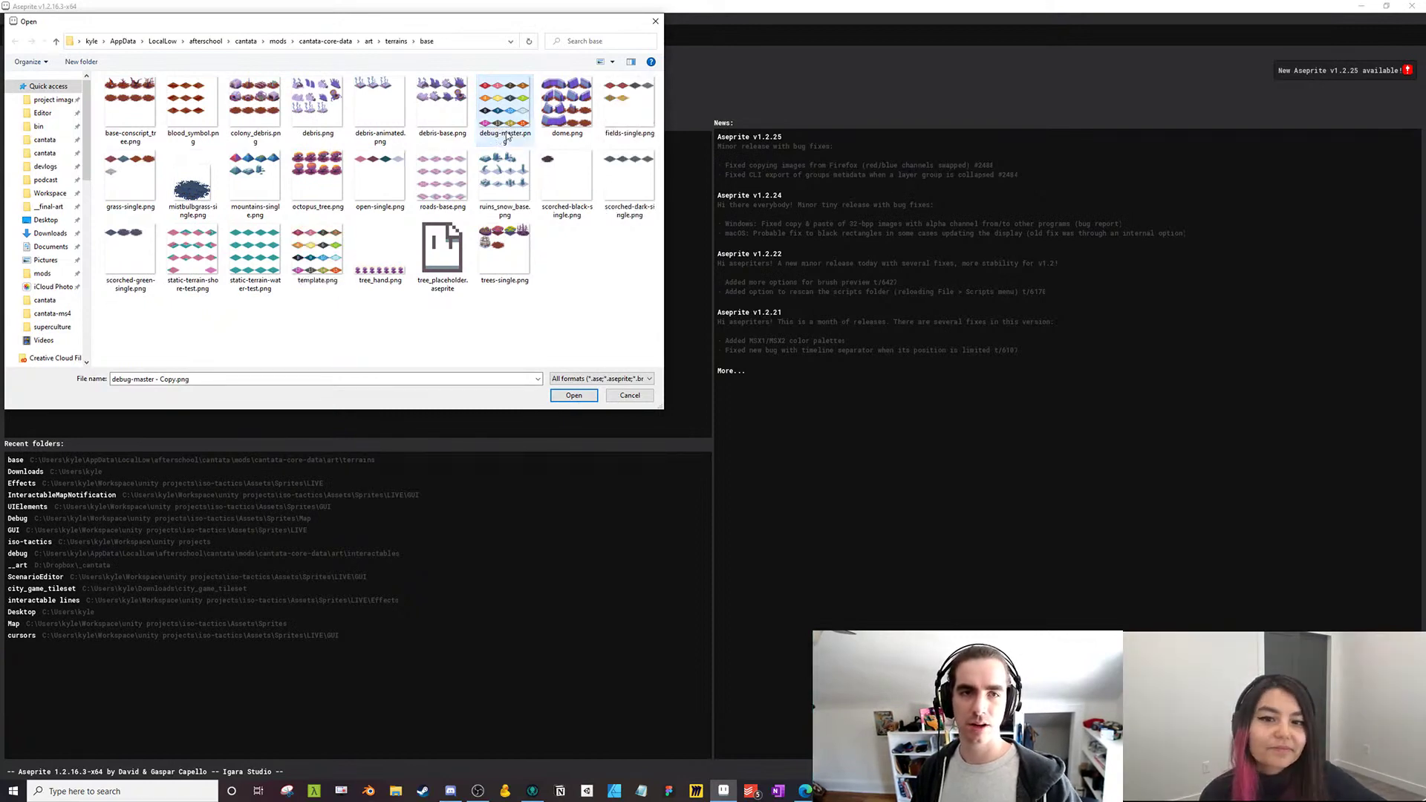
# Open template.png and examine its numbered isometric tiles up close
pyautogui.doubleClick(317, 257)
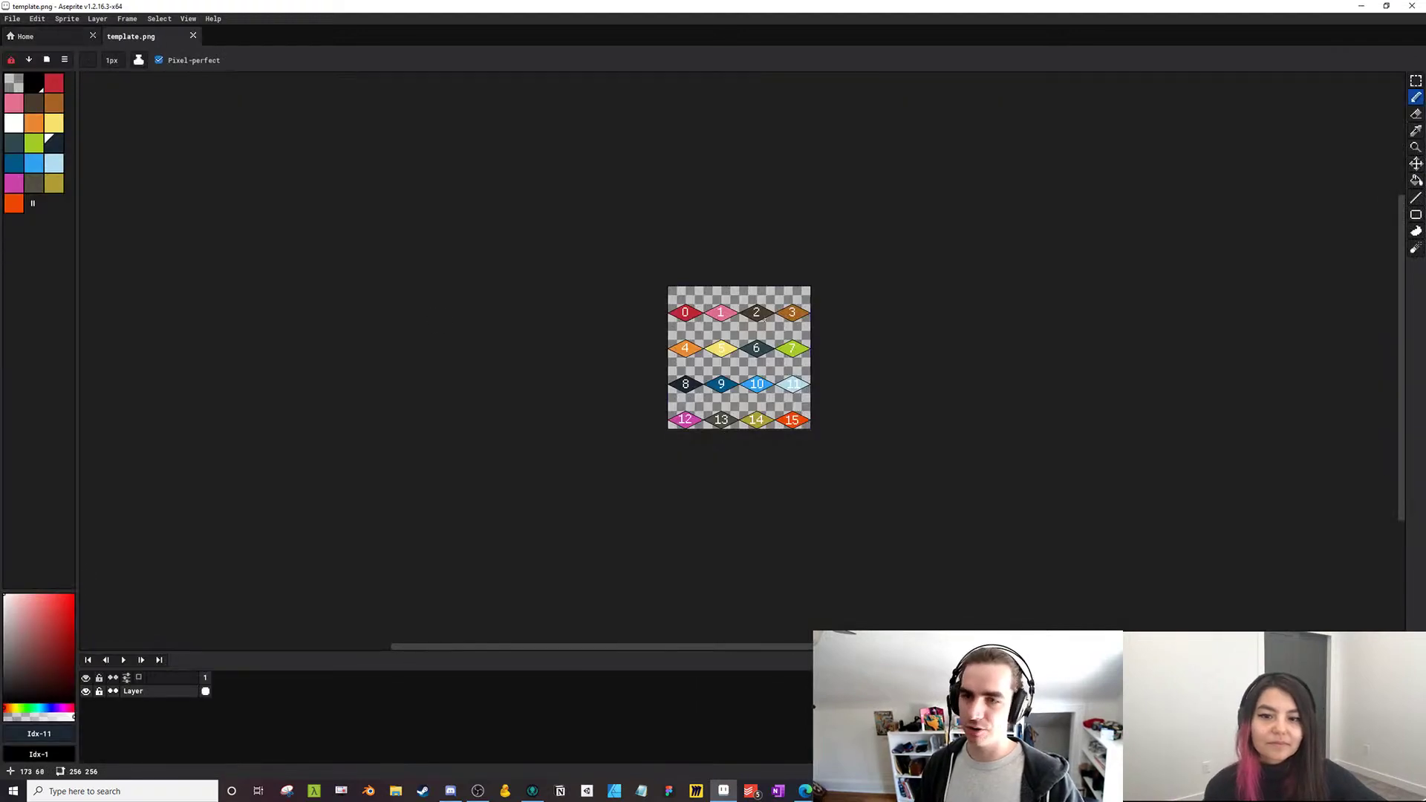
pyautogui.hscroll(-2, 763, 320)
pyautogui.hscroll(2, 762, 320)
pyautogui.scroll(3, 763, 320)
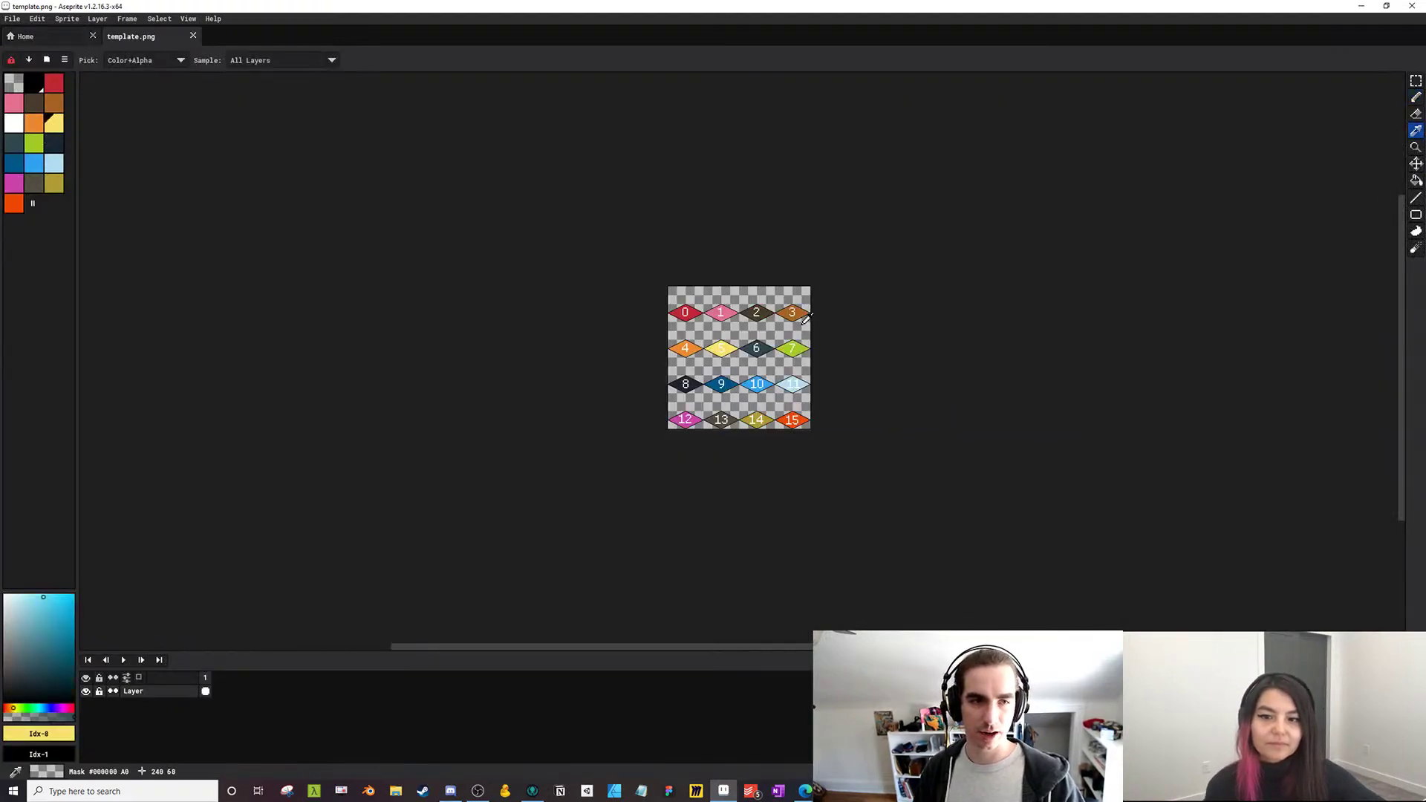
pyautogui.hscroll(-2, 783, 330)
pyautogui.hscroll(2, 783, 332)
pyautogui.scroll(3, 783, 338)
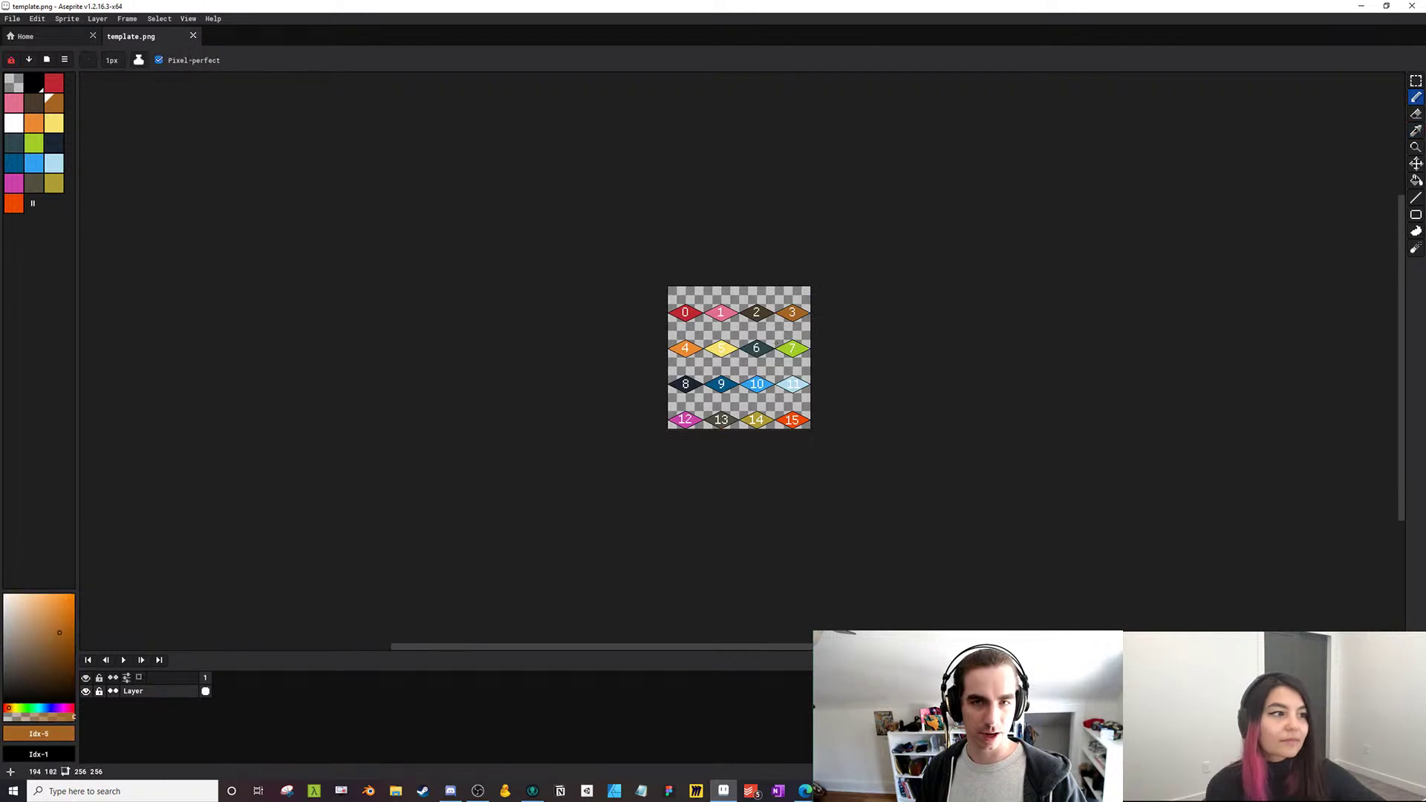
pyautogui.hscroll(-2, 778, 351)
pyautogui.scroll(2, 777, 352)
pyautogui.hscroll(2, 778, 351)
pyautogui.scroll(2, 611, 357)
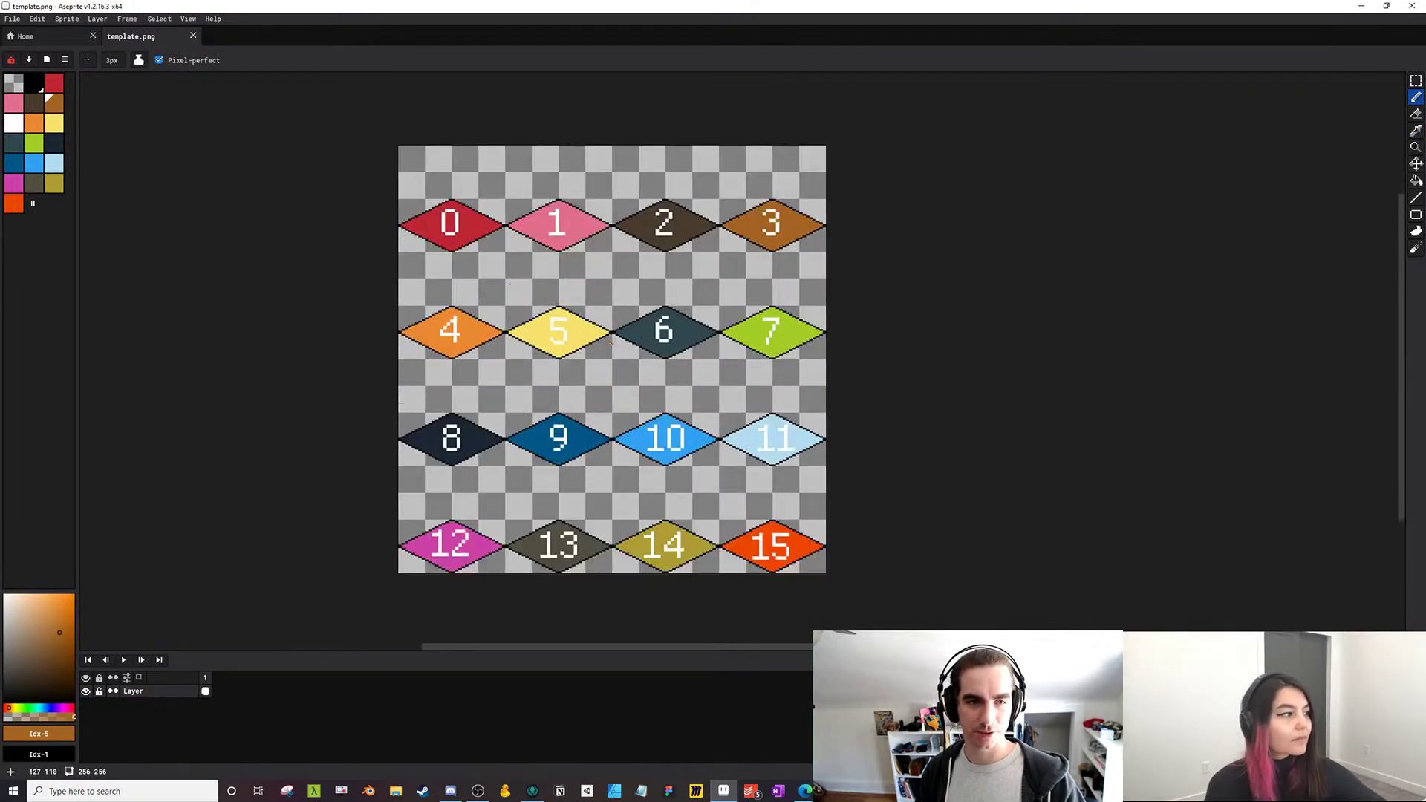
# Open ruins_snow_base.png from the terrains base folder and examine its ruin sprites up close
pyautogui.click(12, 18)
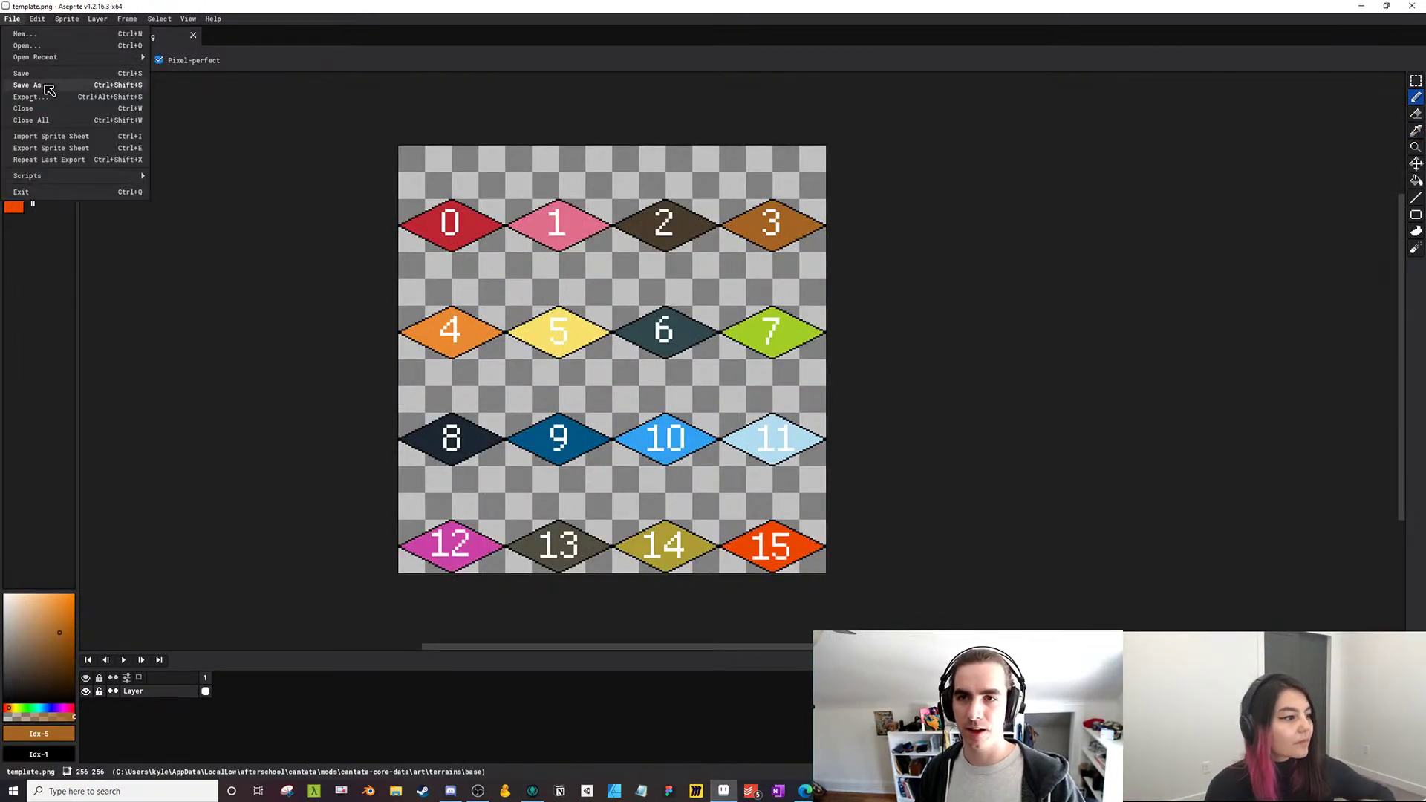
pyautogui.click(24, 45)
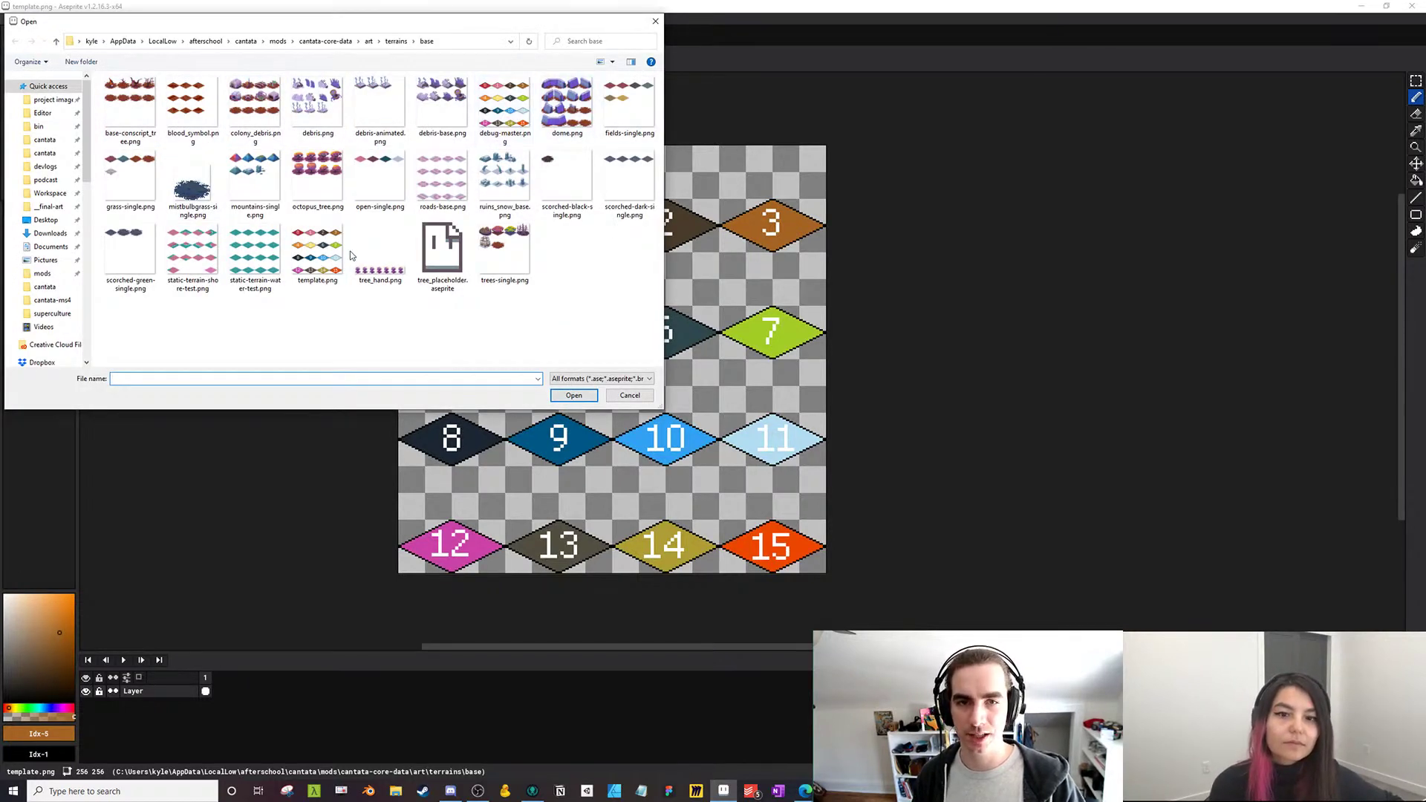
pyautogui.click(488, 180)
pyautogui.click(572, 396)
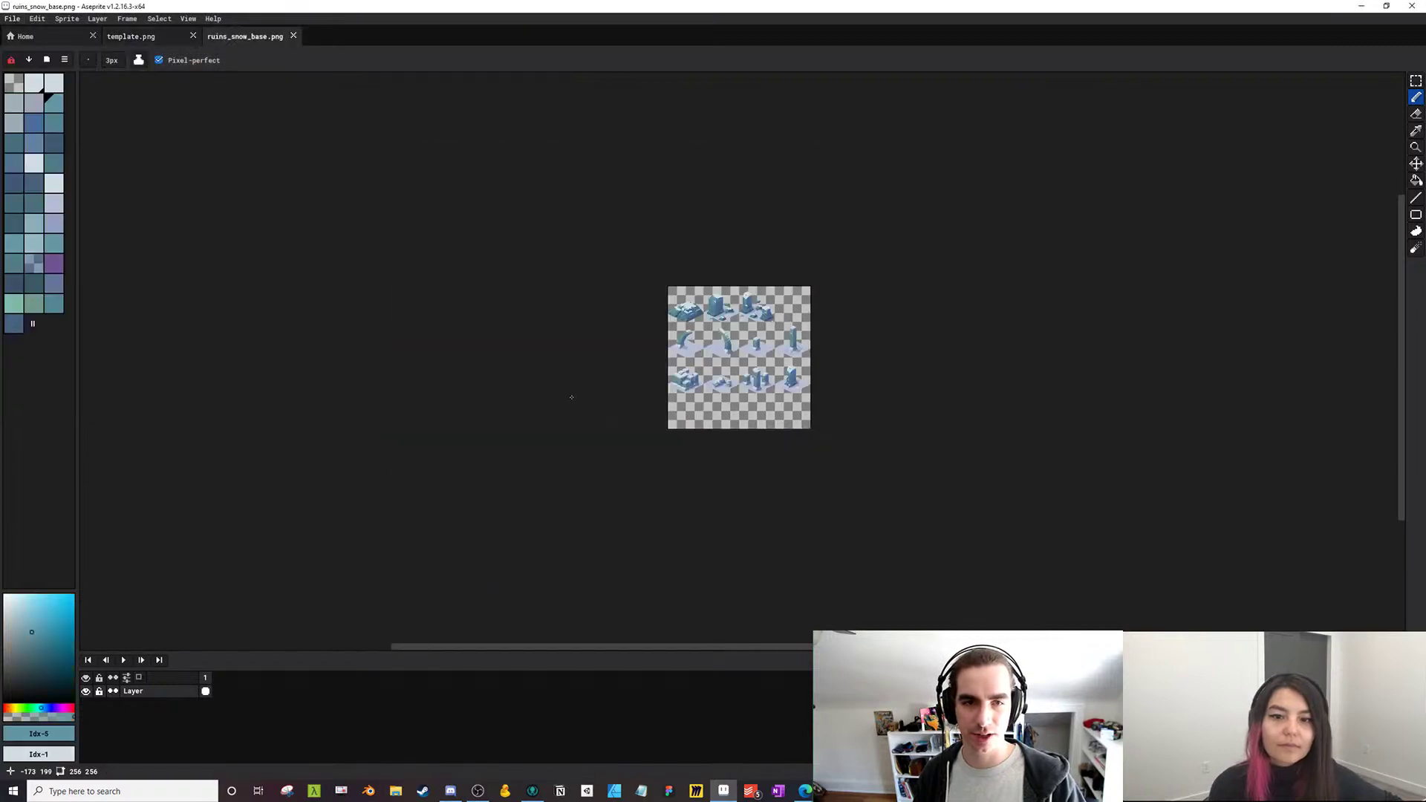
pyautogui.scroll(2, 819, 350)
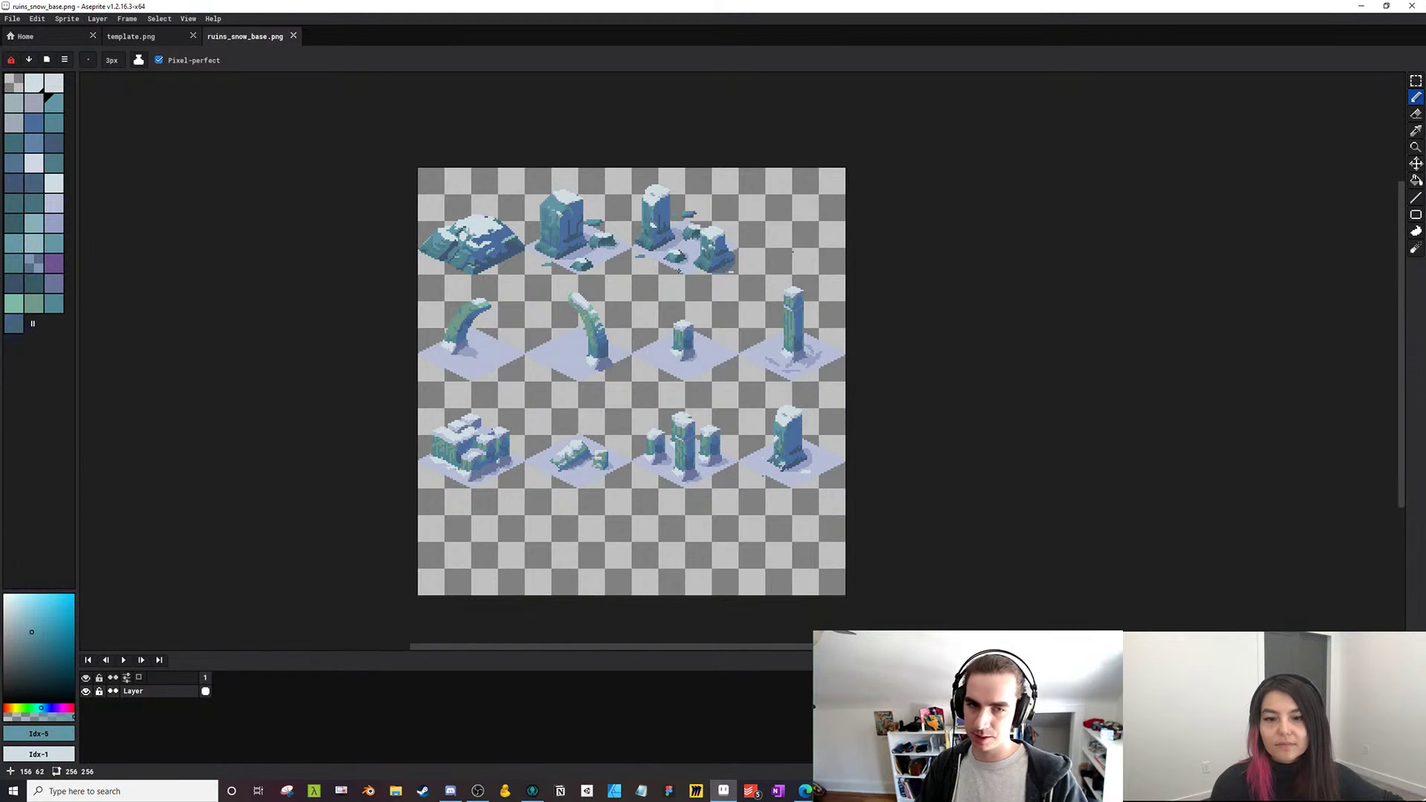
# Set the grid of ruins_snow_base.png to 64 by 64 pixels
pyautogui.click(188, 19)
pyautogui.moveTo(212, 65)
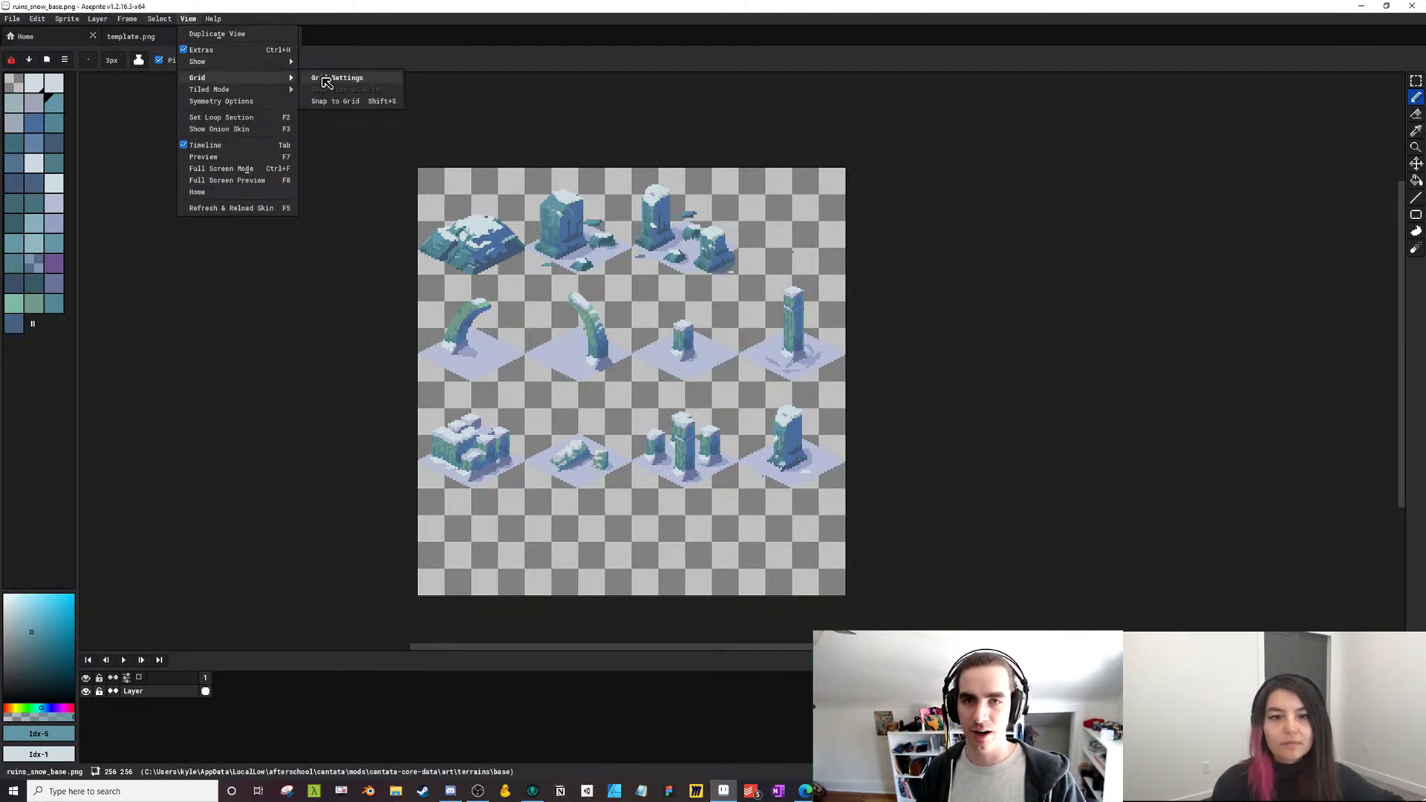
pyautogui.click(331, 80)
pyautogui.press('Tab')
pyautogui.press('Tab')
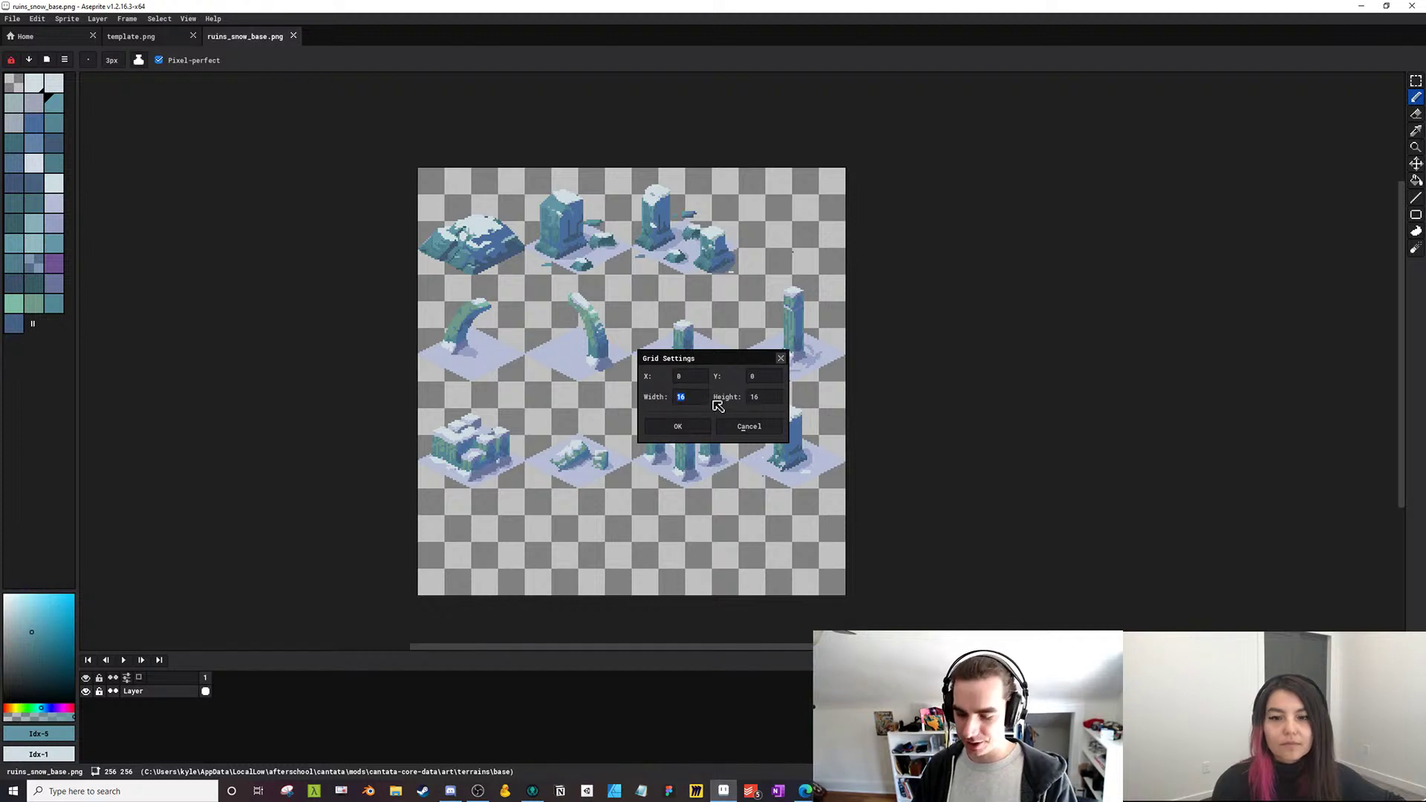
pyautogui.write('64')
pyautogui.press('Return')
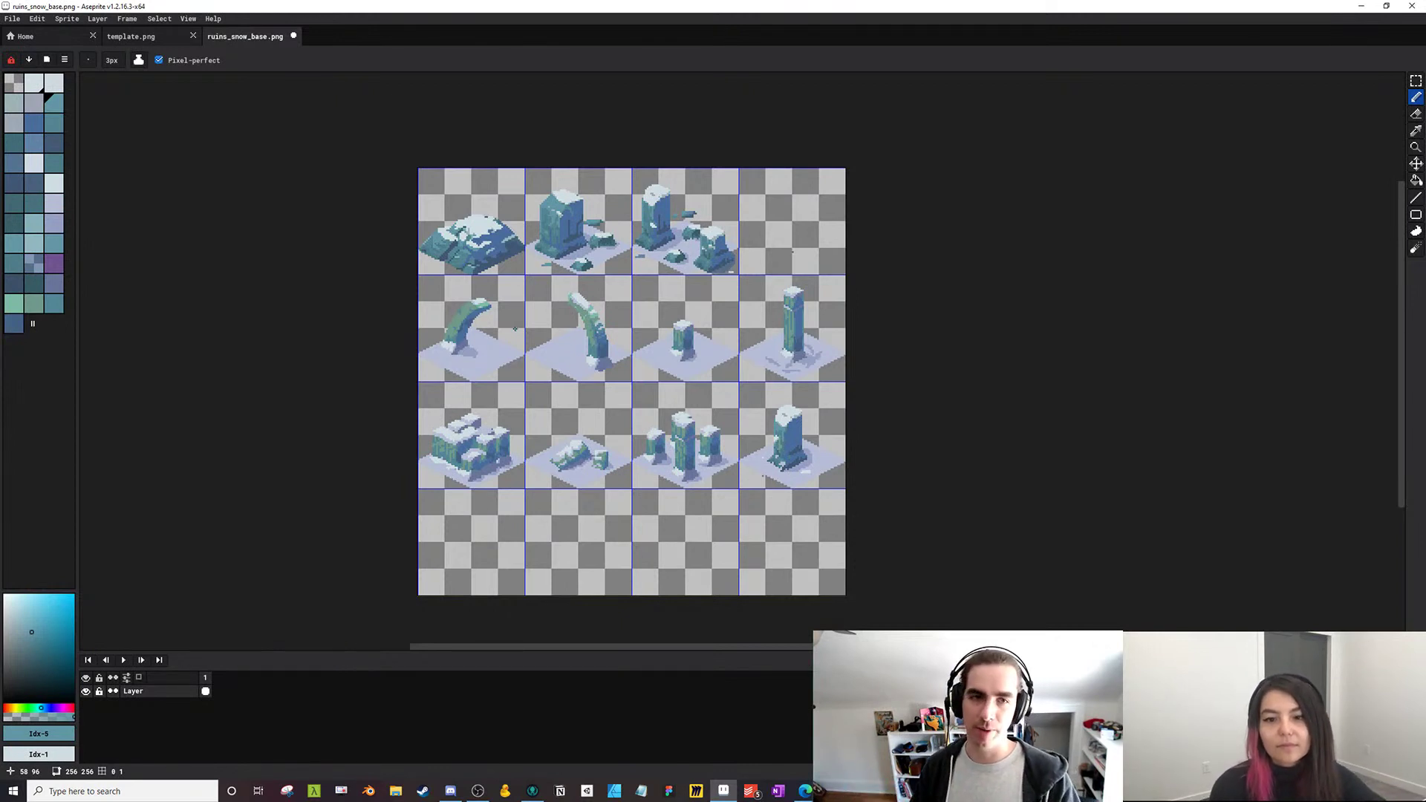
# Set the grid of template.png to 64 by 64 pixels
pyautogui.click(148, 37)
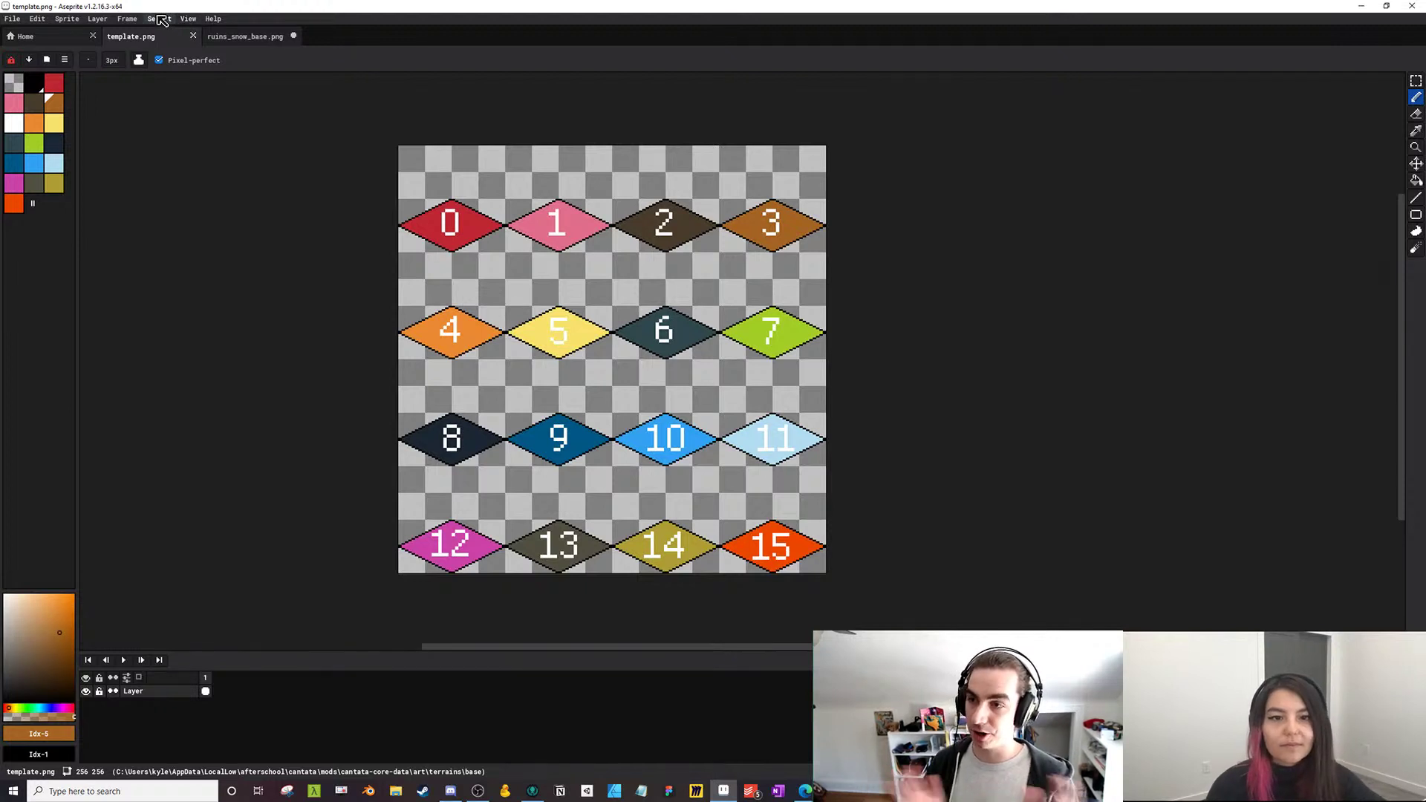
pyautogui.click(188, 18)
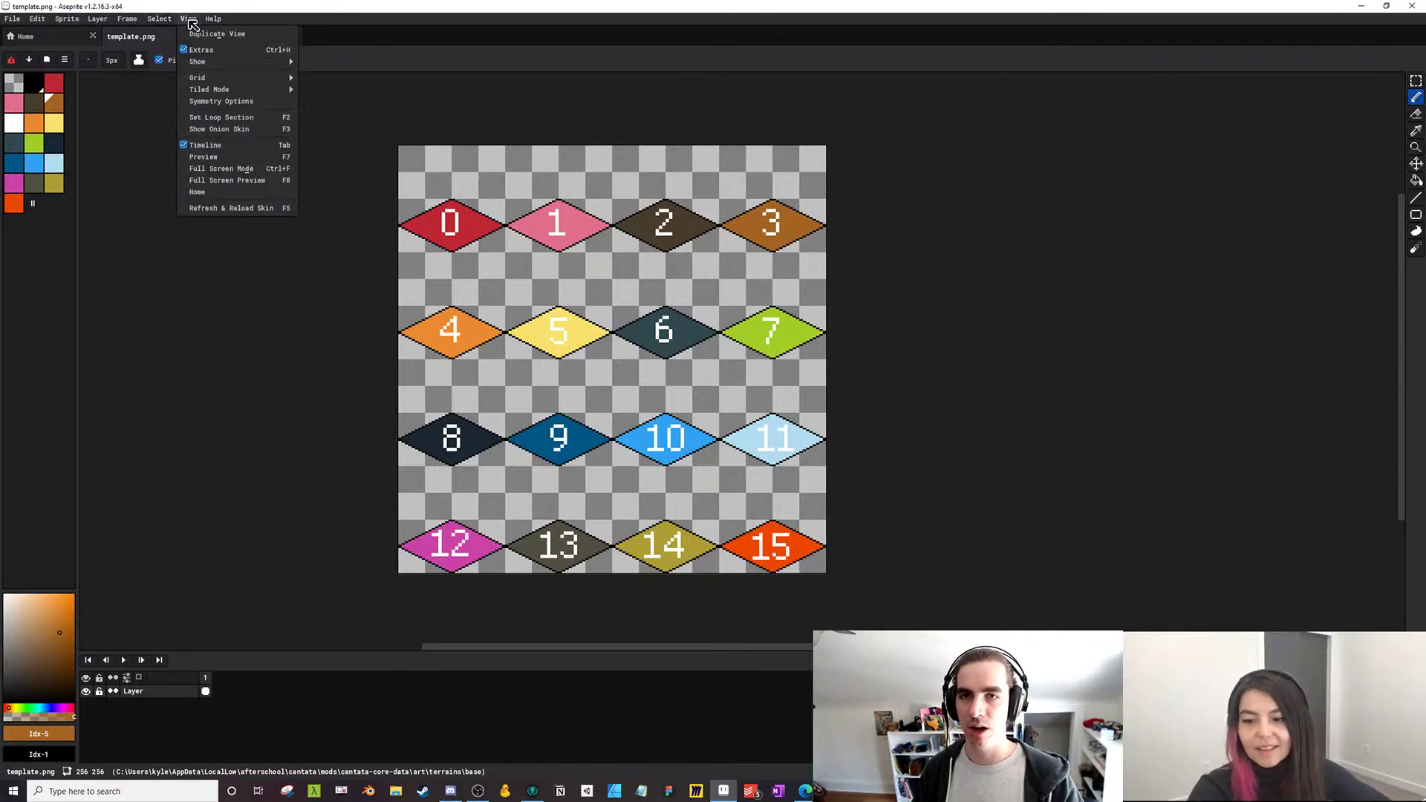
pyautogui.moveTo(216, 77)
pyautogui.click(338, 77)
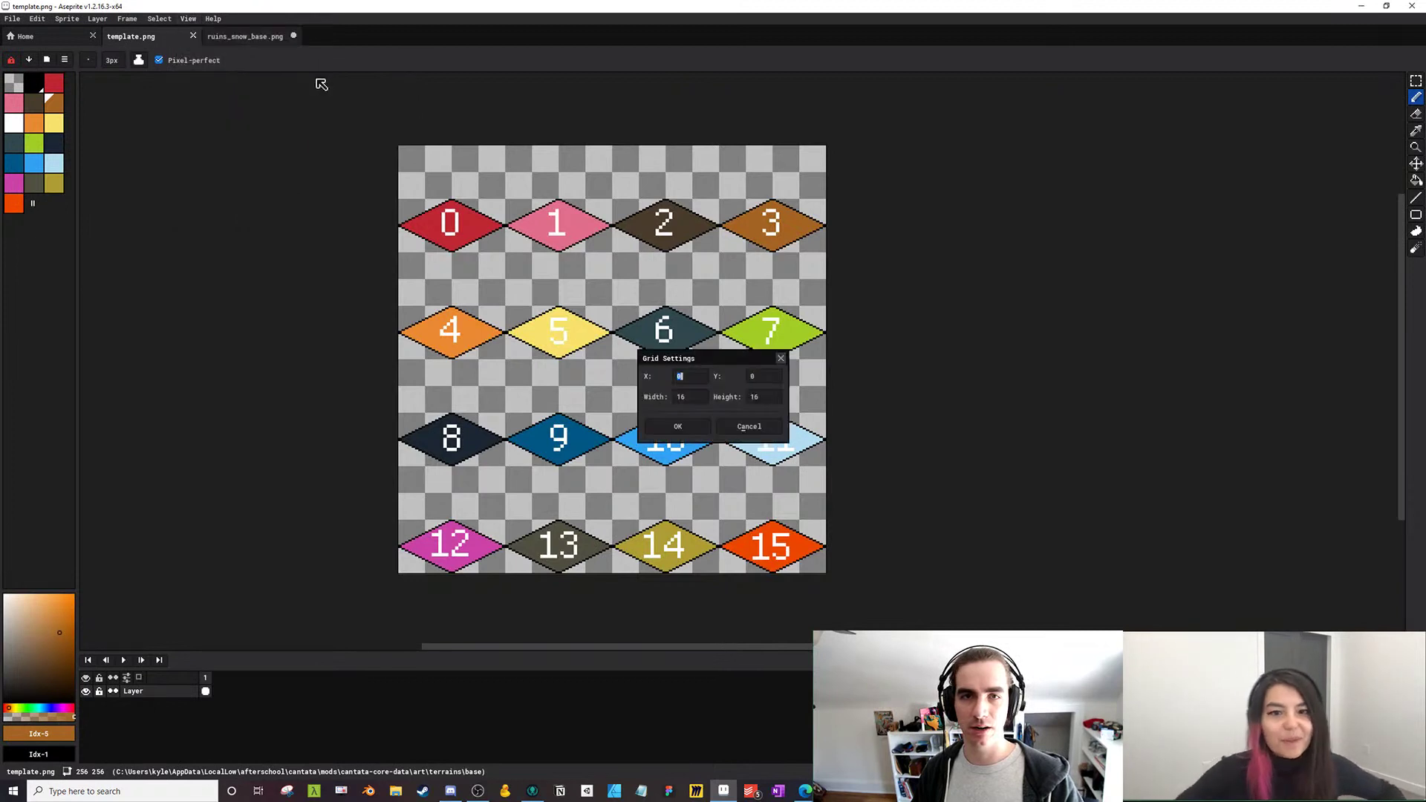
pyautogui.click(675, 388)
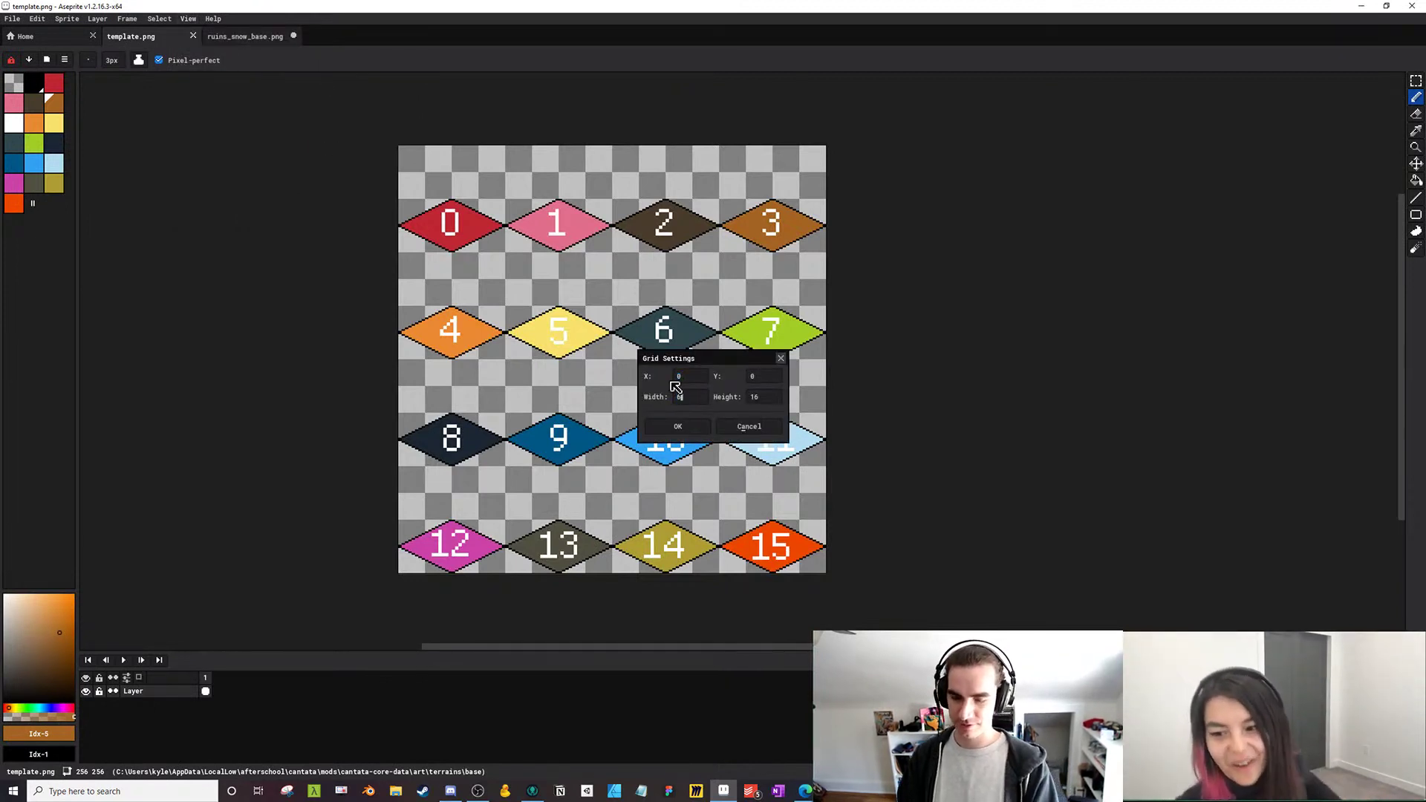
pyautogui.write('64')
pyautogui.press('Tab')
pyautogui.write('64')
pyautogui.press('Return')
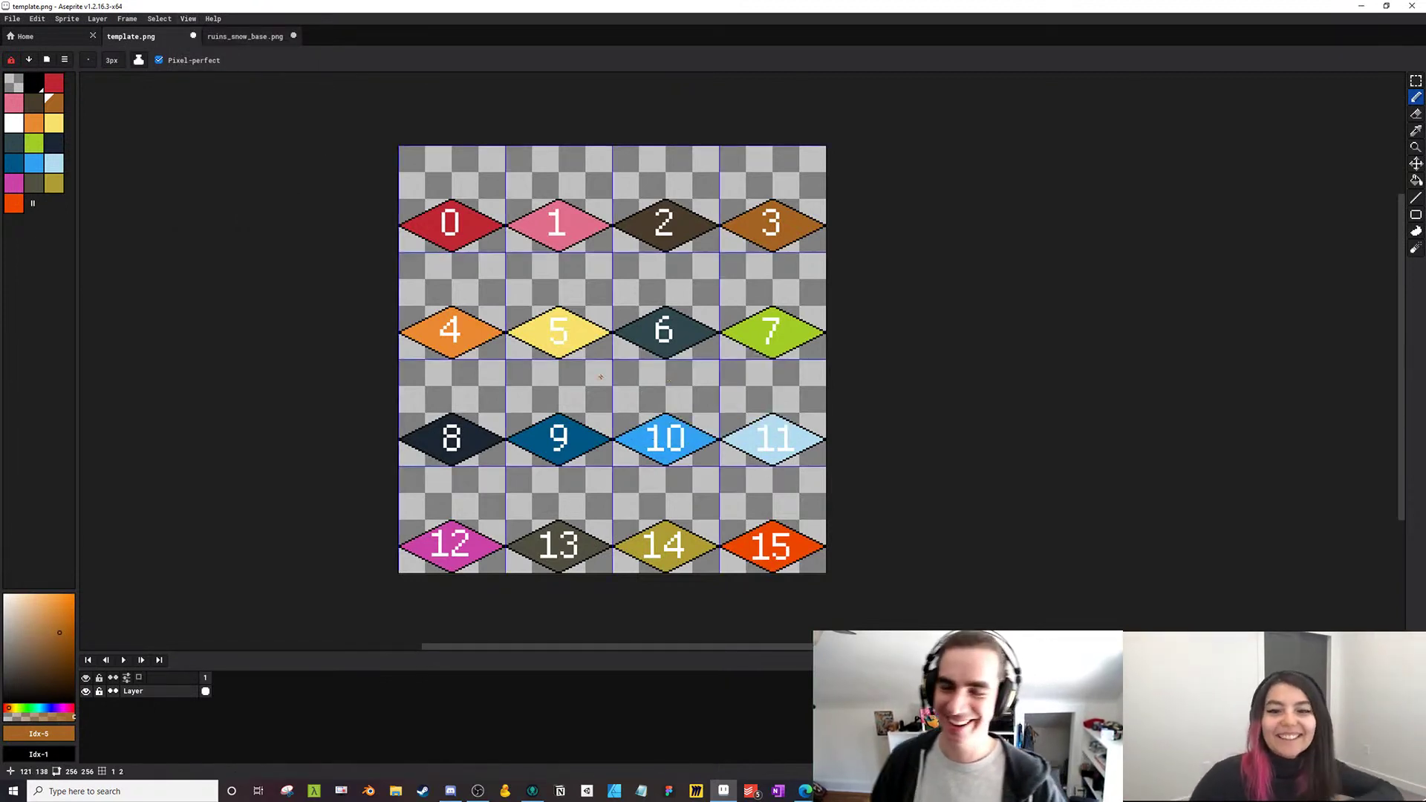
pyautogui.moveTo(381, 343); pyautogui.dragTo(460, 354)
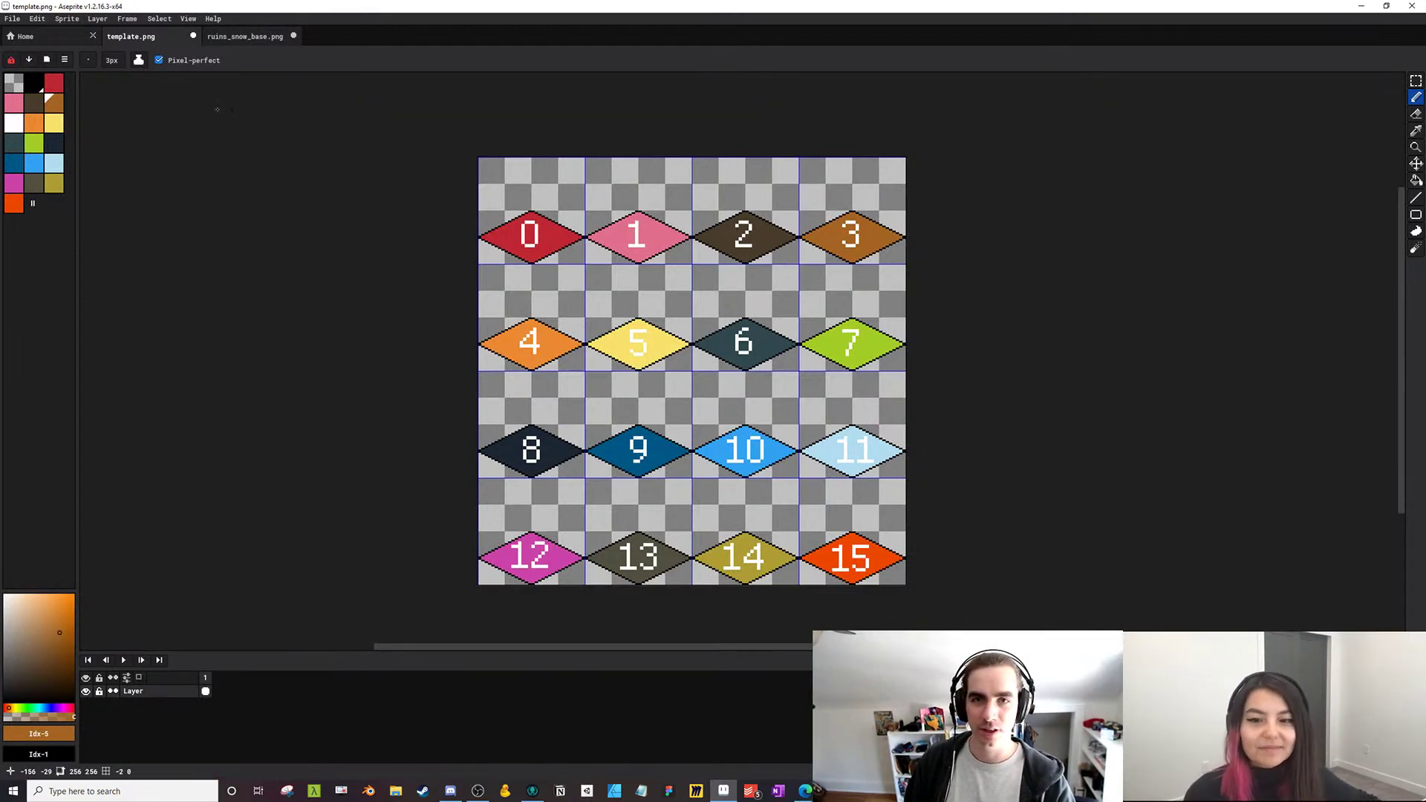
# Switch to OpenGameArt in Edge, search for "isometric" and open the Isometric 64x64 Medieval Building Tileset
pyautogui.hotkey('alt', 'Tab')
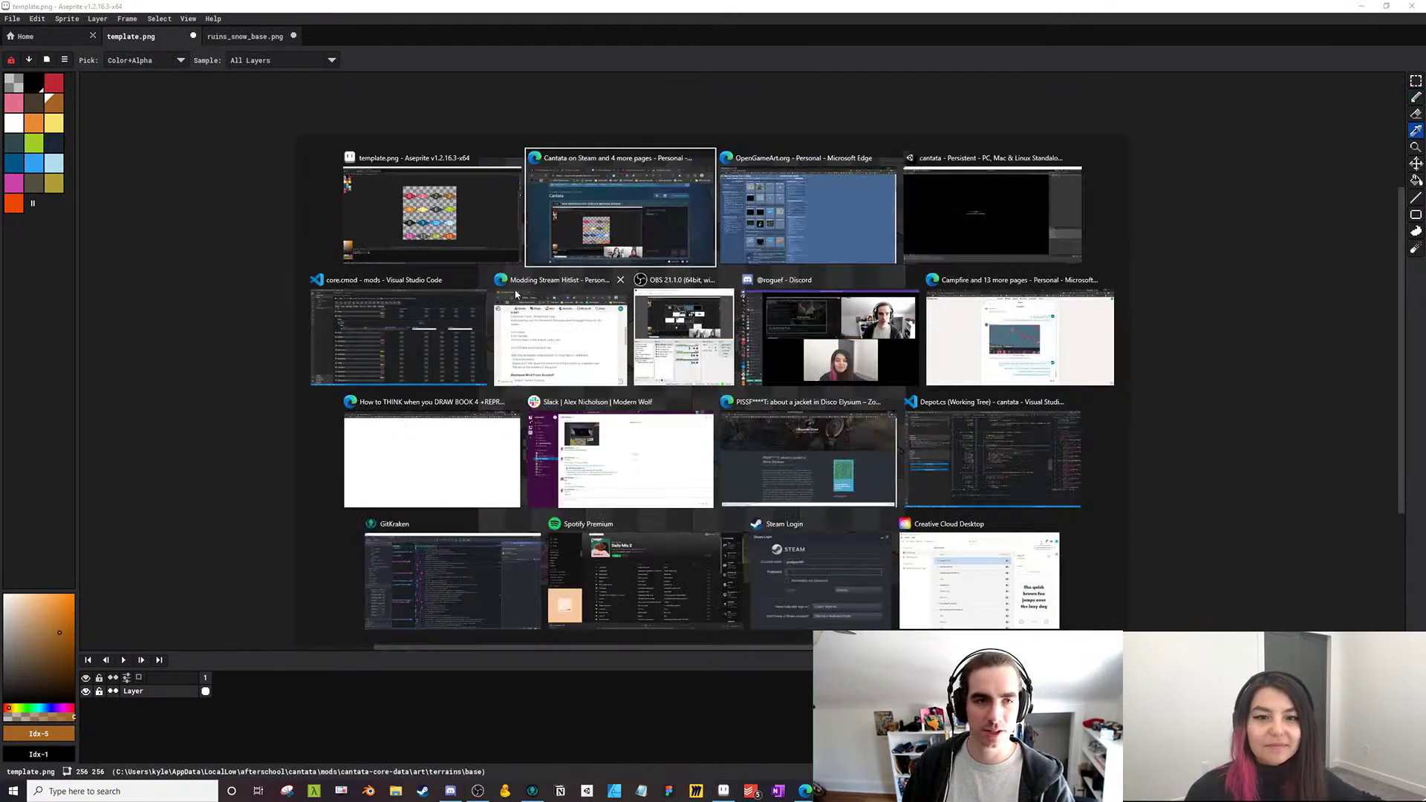
pyautogui.click(836, 221)
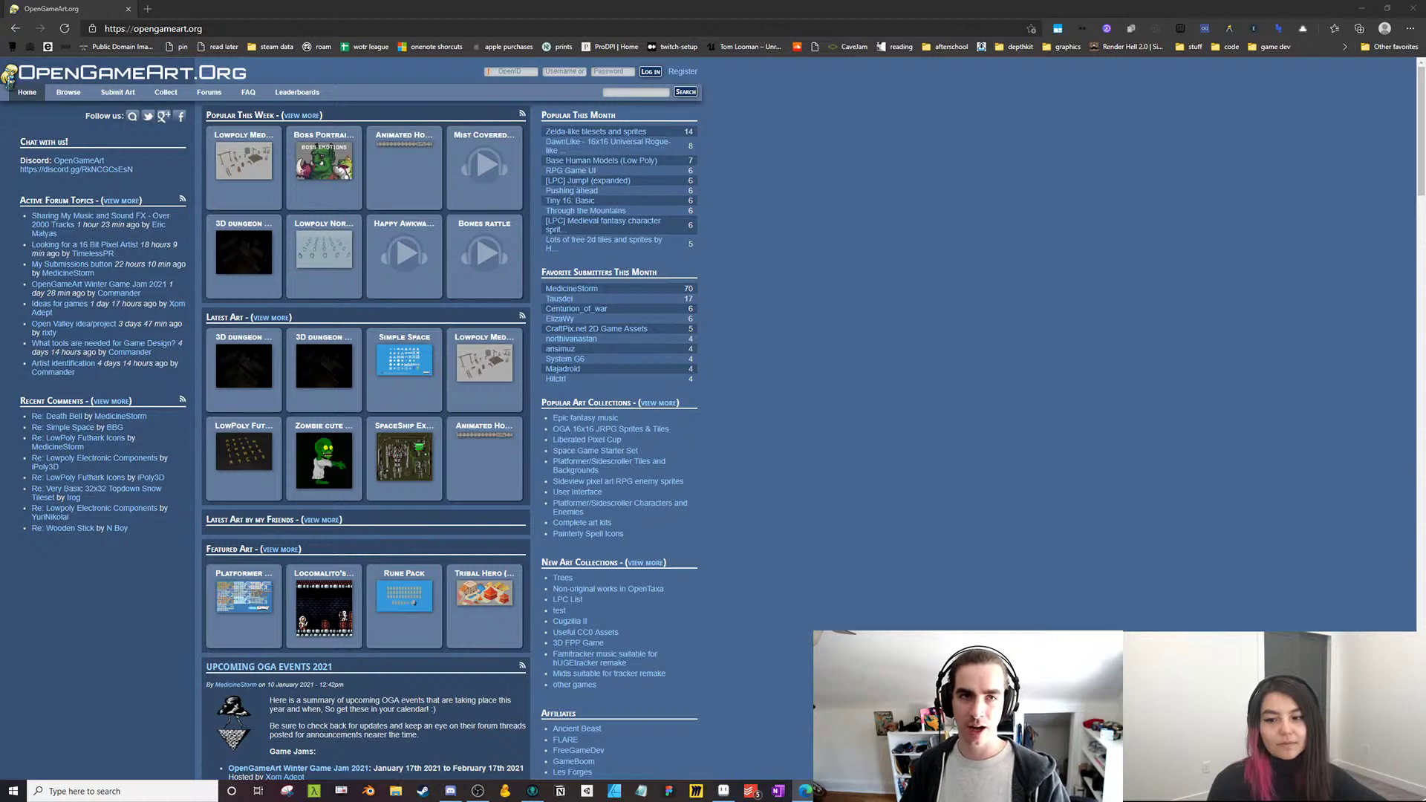
pyautogui.click(614, 93)
pyautogui.write('isometr')
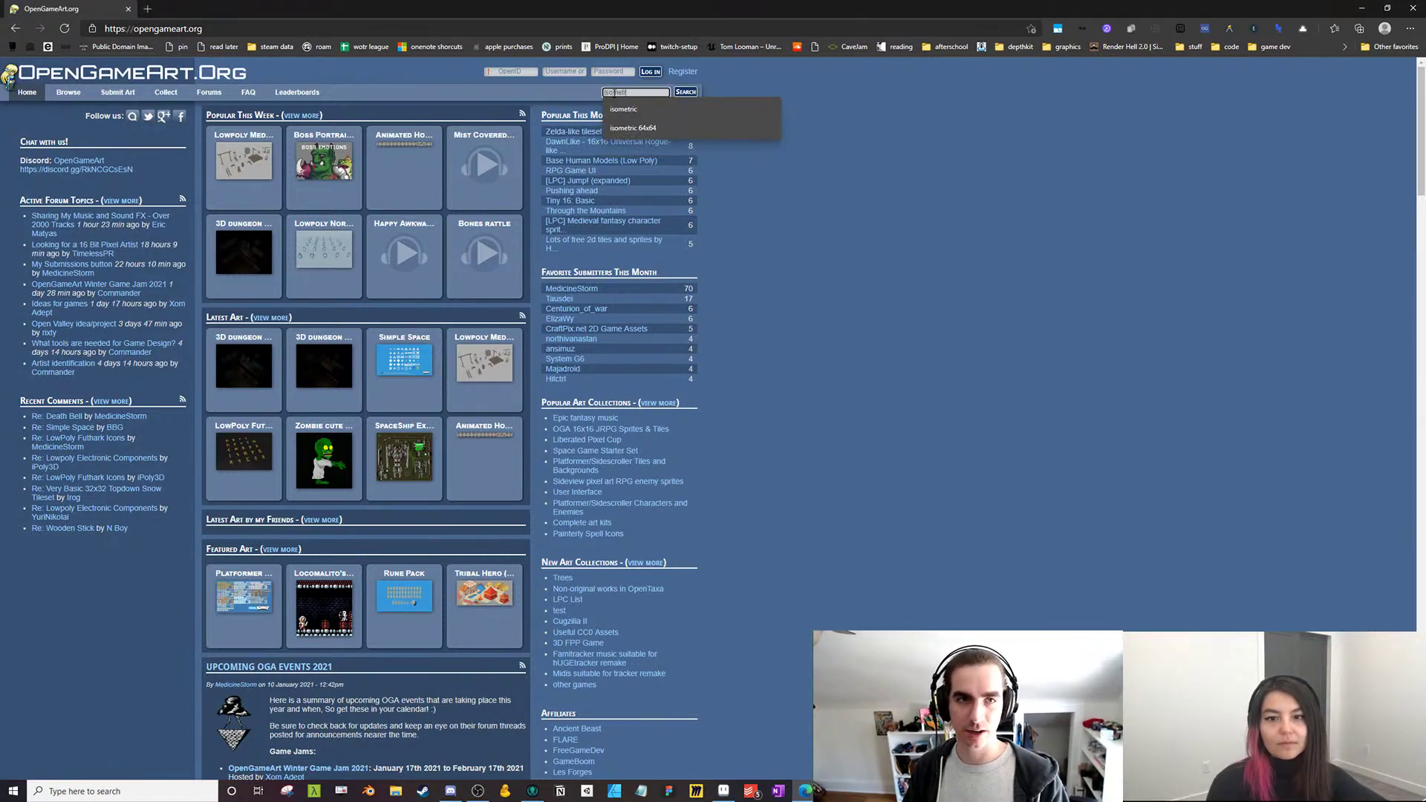
pyautogui.write('ic')
pyautogui.press('Return')
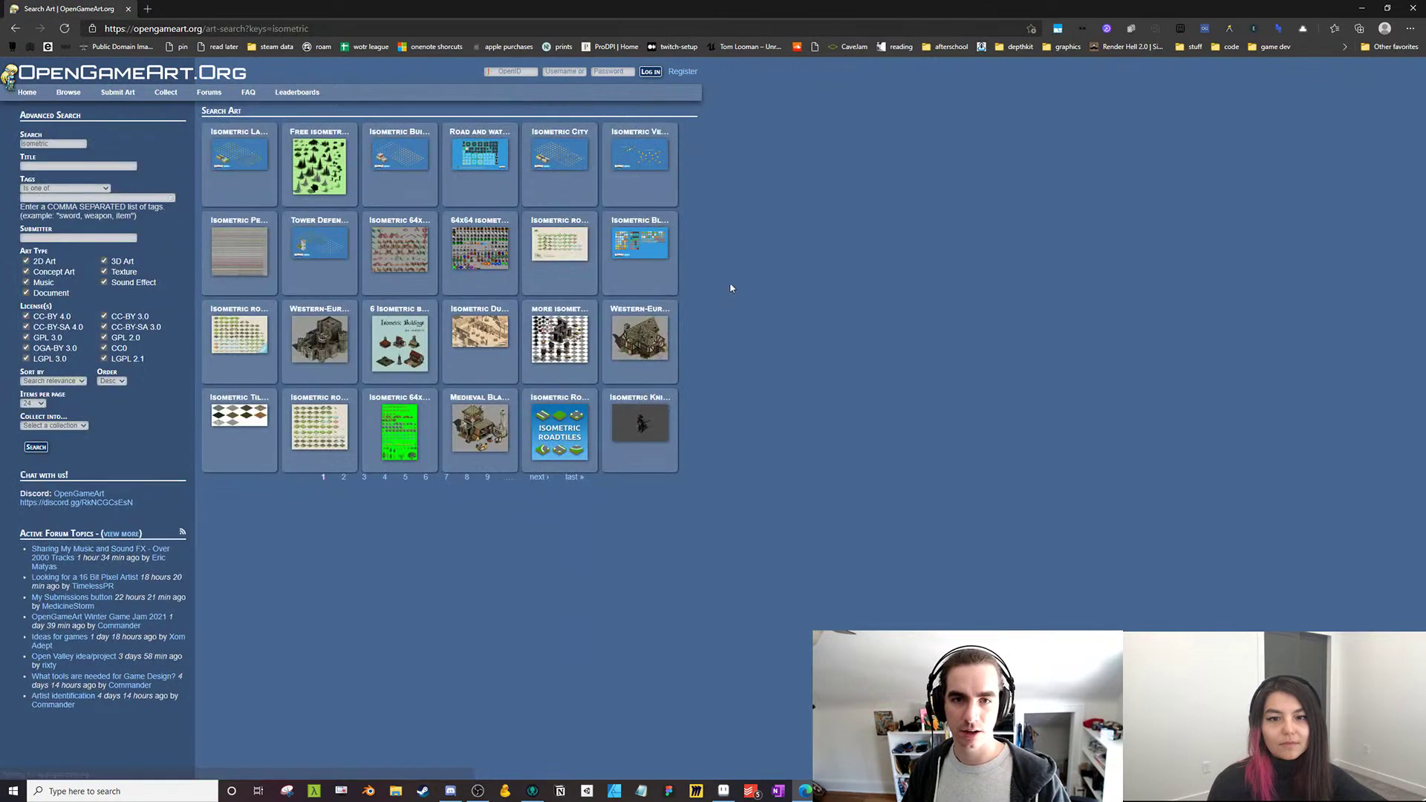
pyautogui.click(402, 229)
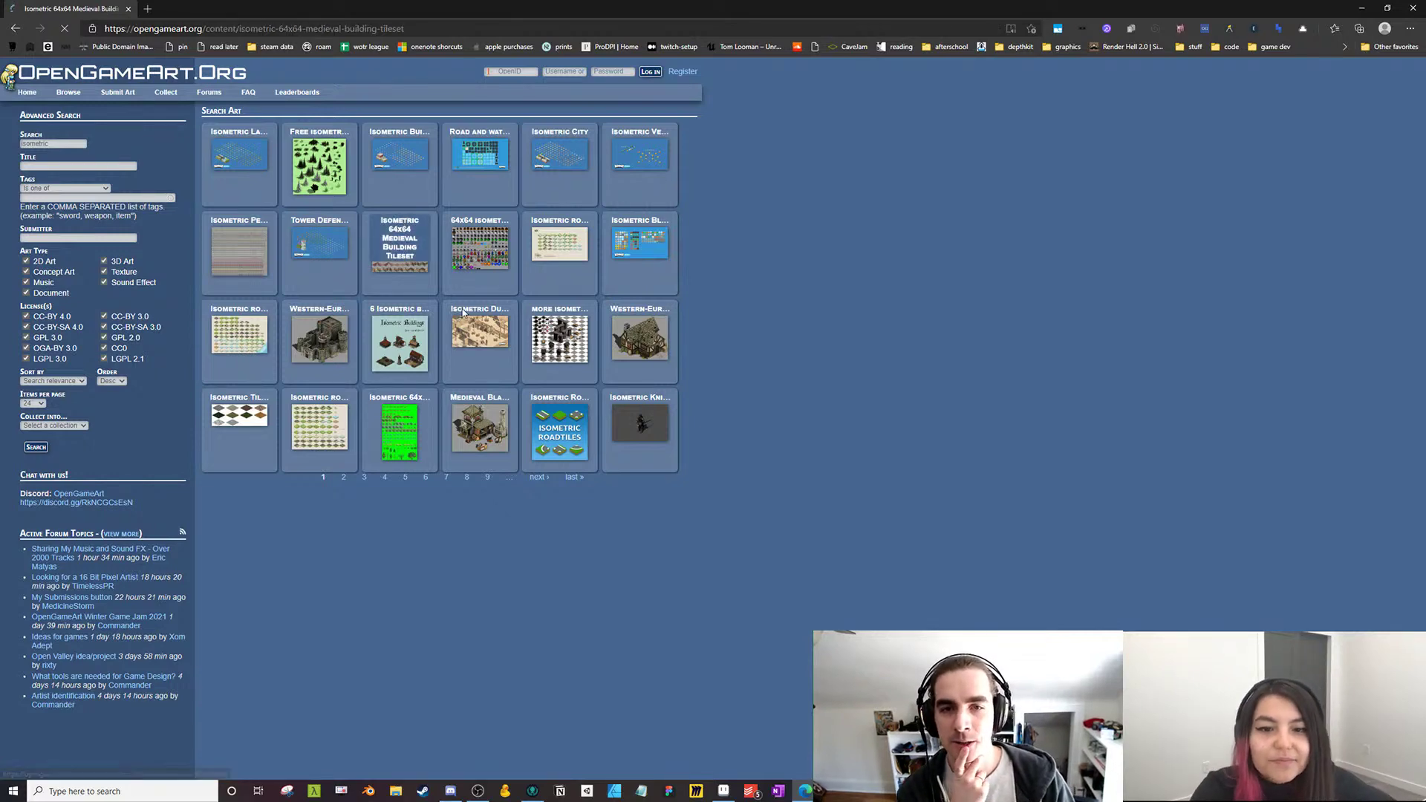
# View the medieval tileset's sprite sheet preview and its castle and houses preview at full size
pyautogui.click(280, 214)
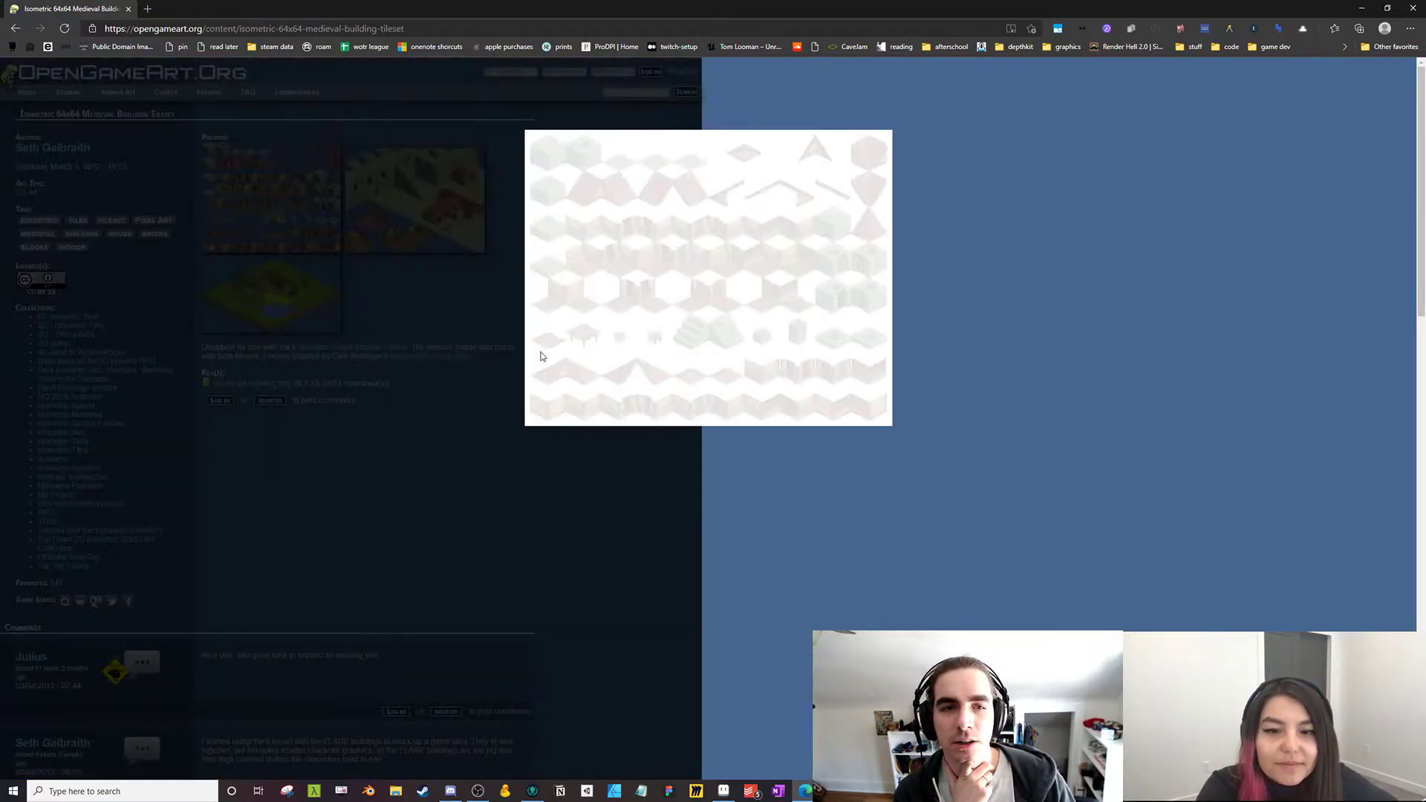
pyautogui.click(477, 283)
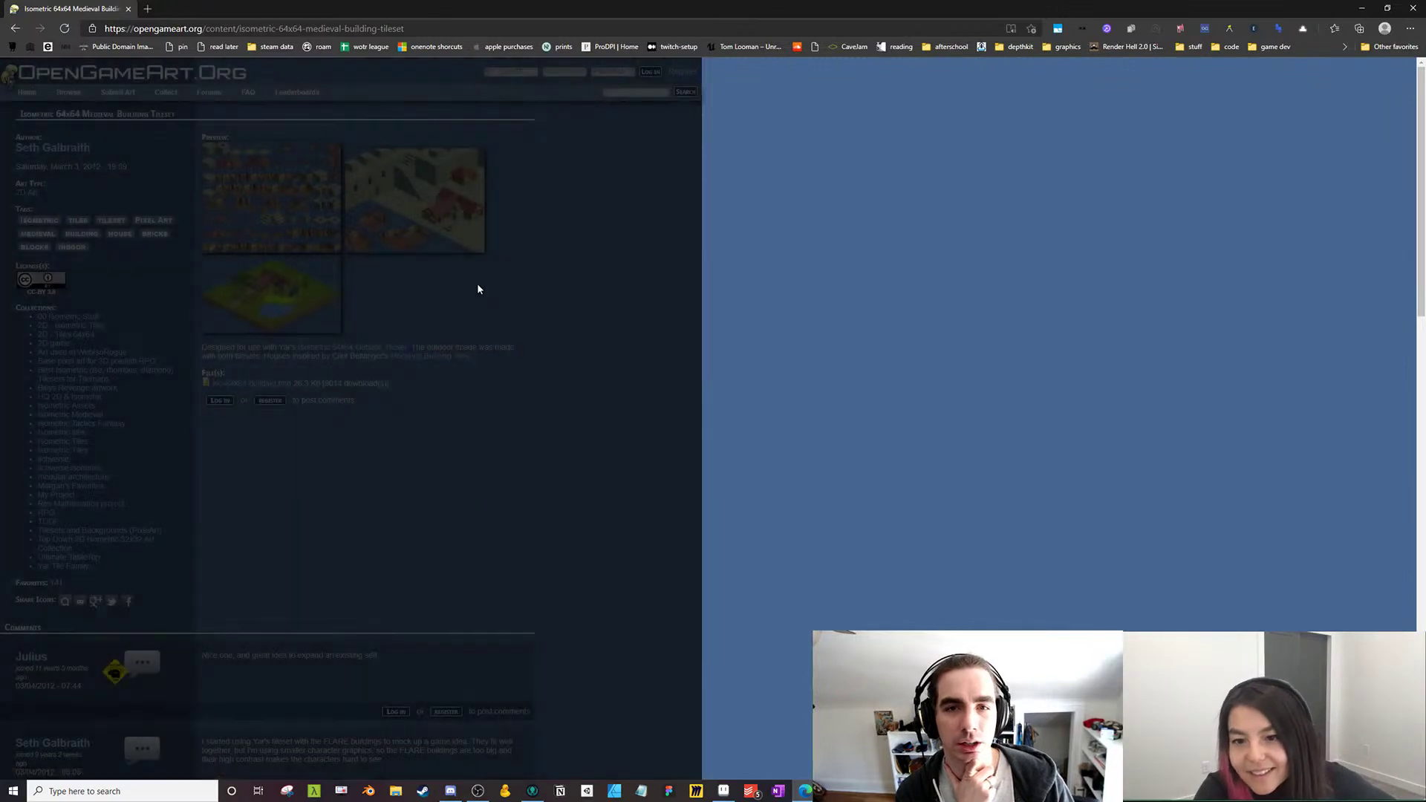
pyautogui.click(435, 216)
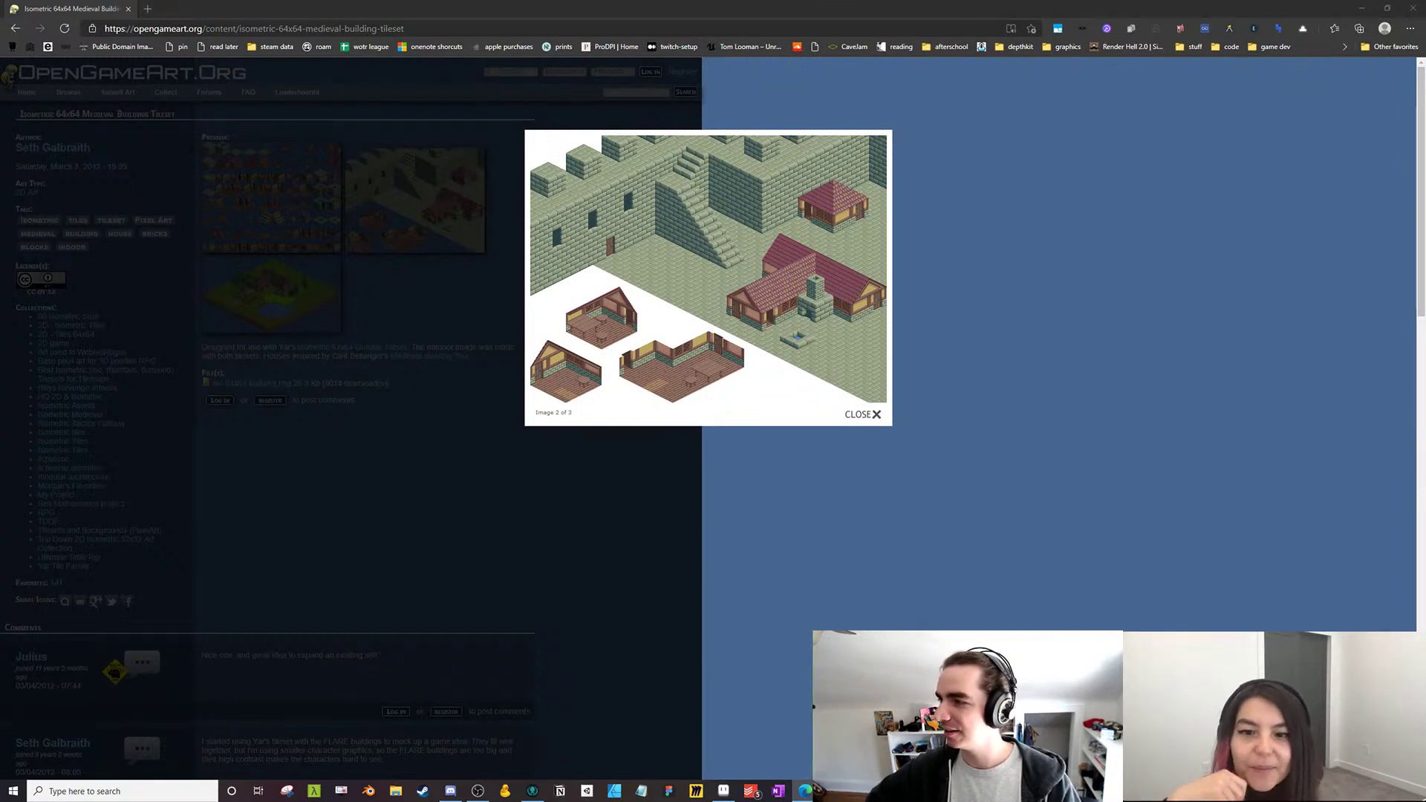
pyautogui.moveTo(668, 181)
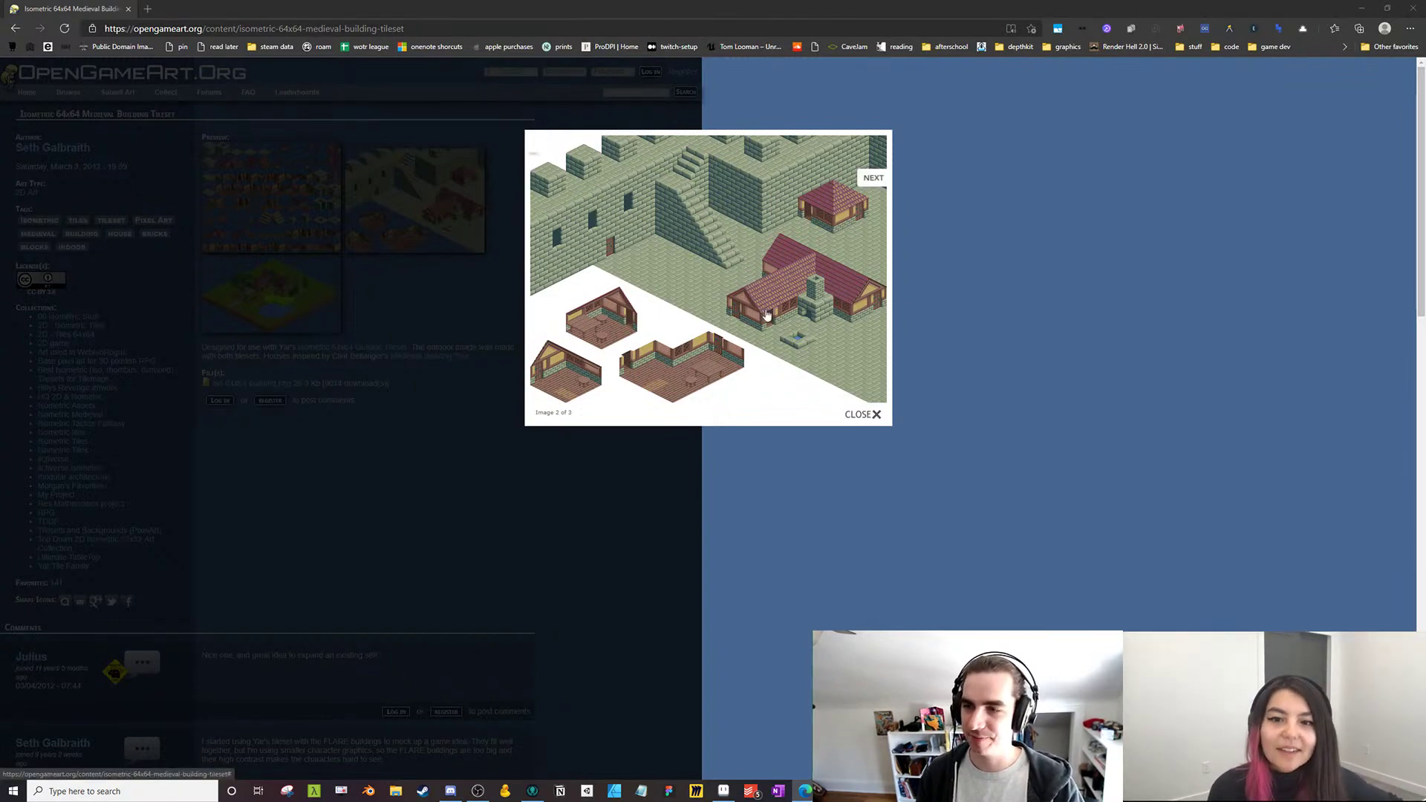
pyautogui.click(1043, 320)
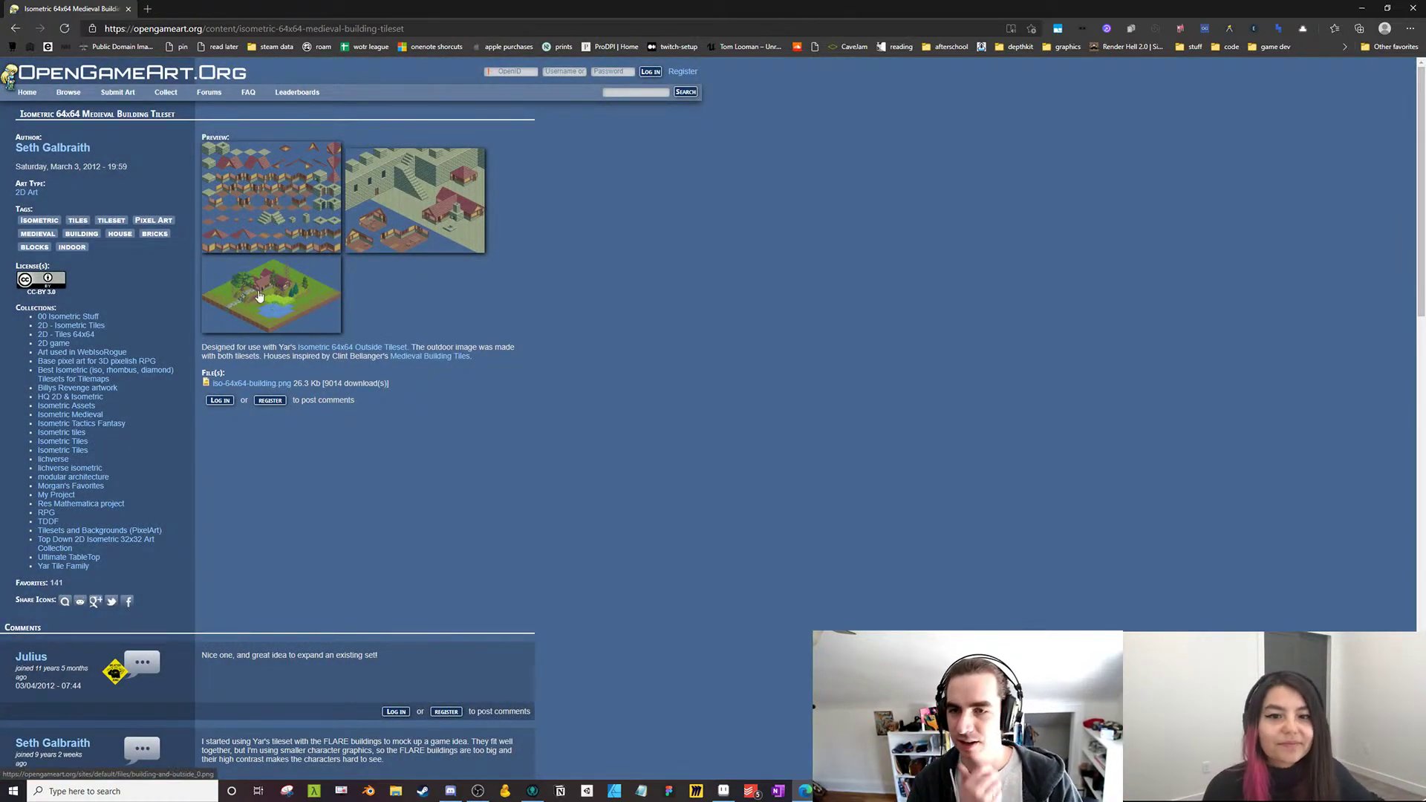
# Open the tileset's CC BY 3.0 license and read its attribution terms, closing the license page when done
pyautogui.click(36, 284)
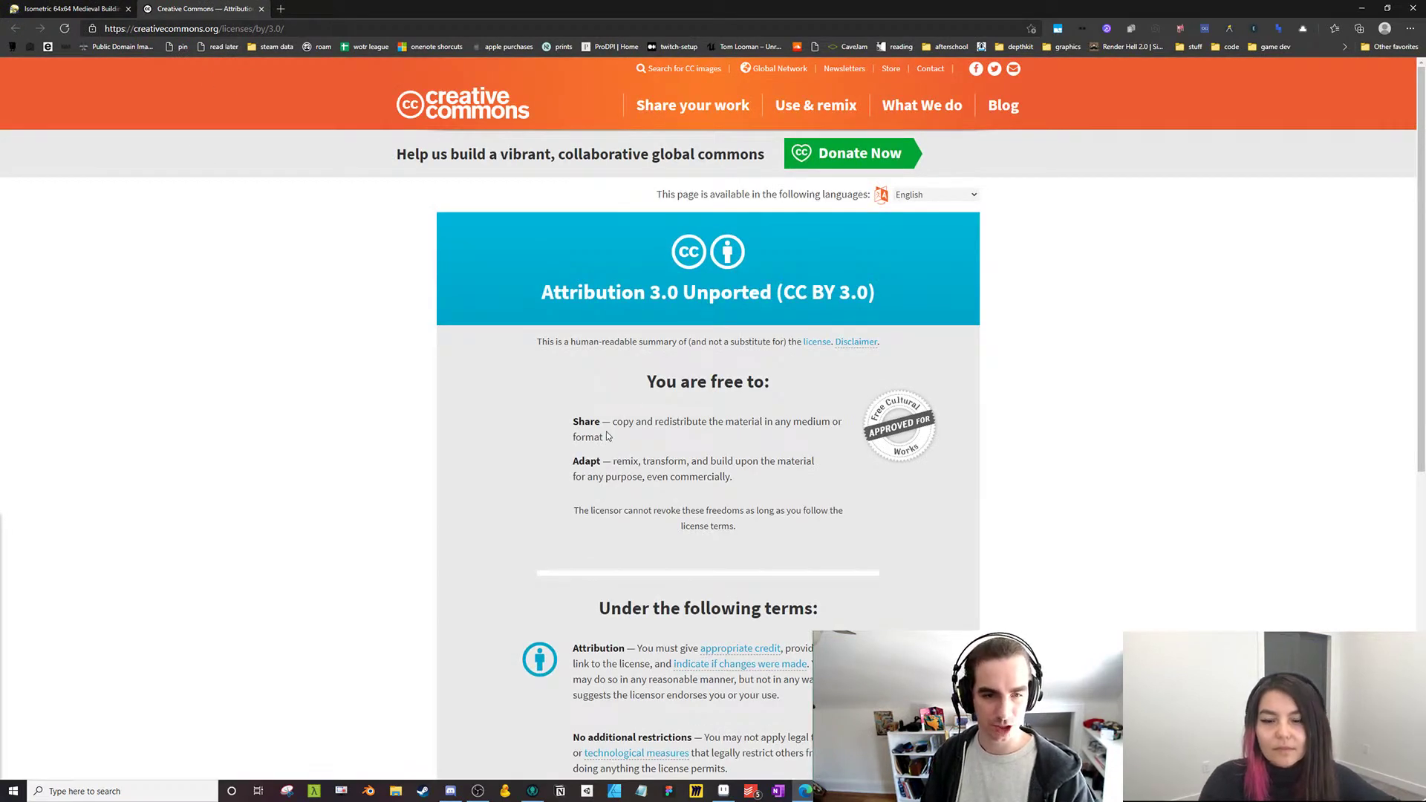
pyautogui.scroll(-3, 606, 435)
pyautogui.moveTo(834, 491); pyautogui.dragTo(559, 427)
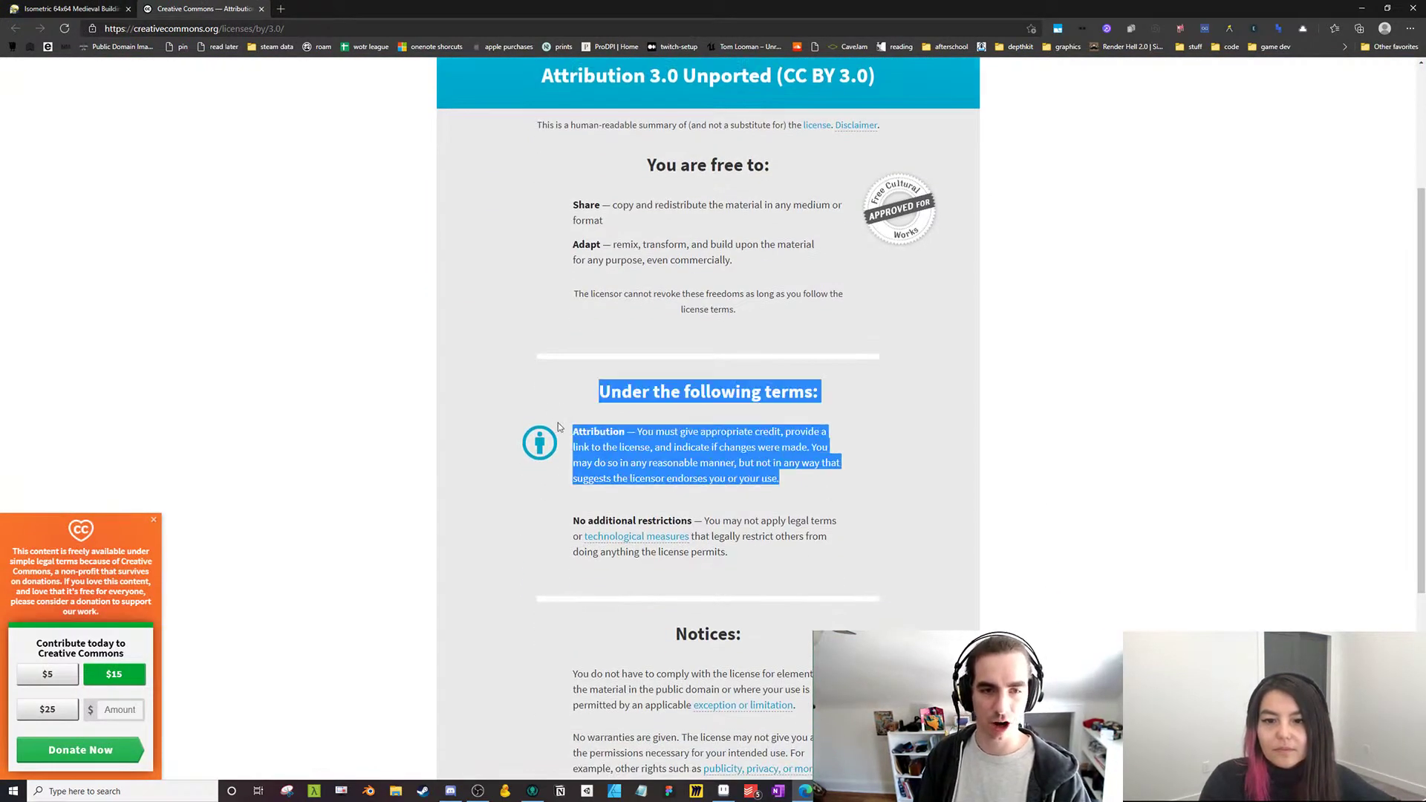
pyautogui.click(612, 458)
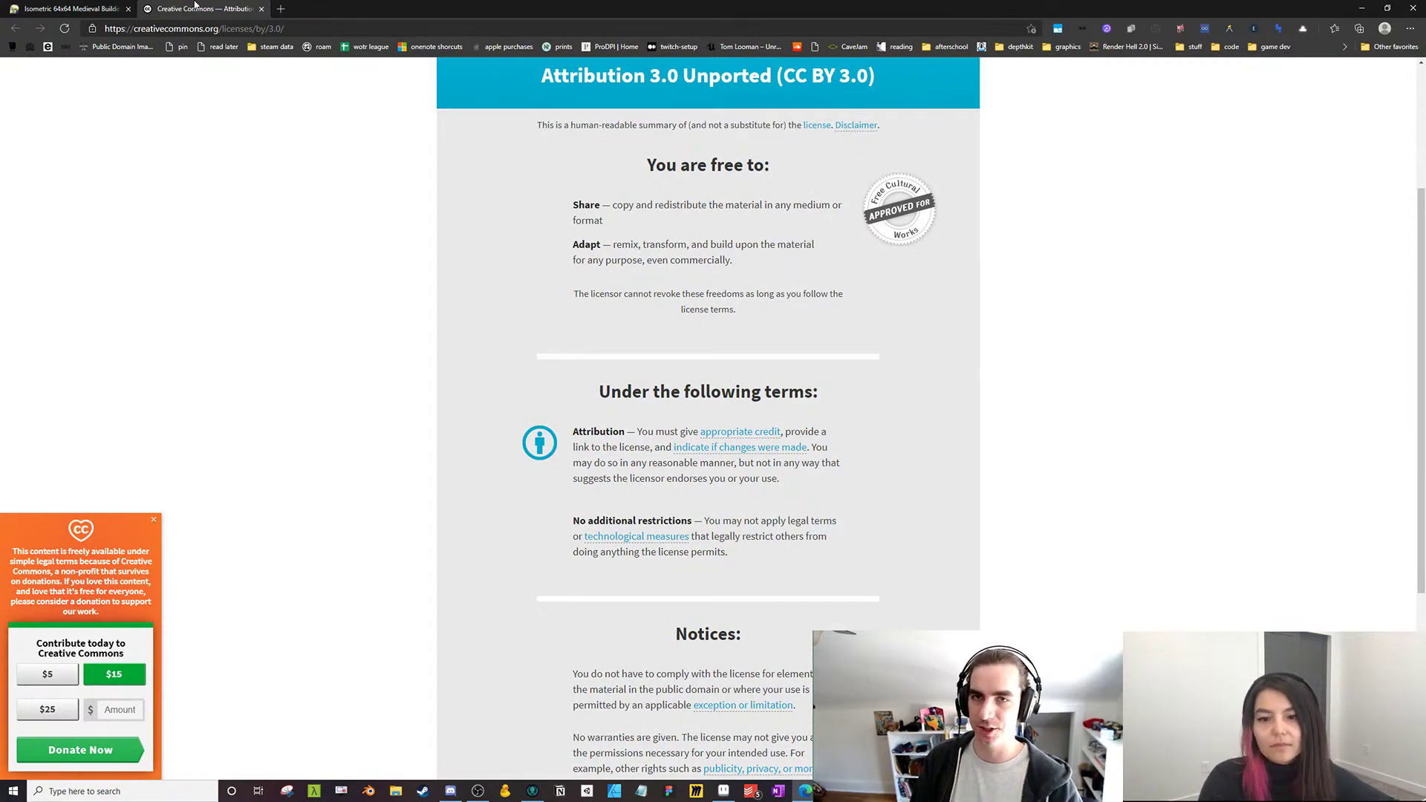
pyautogui.middleClick(195, 6)
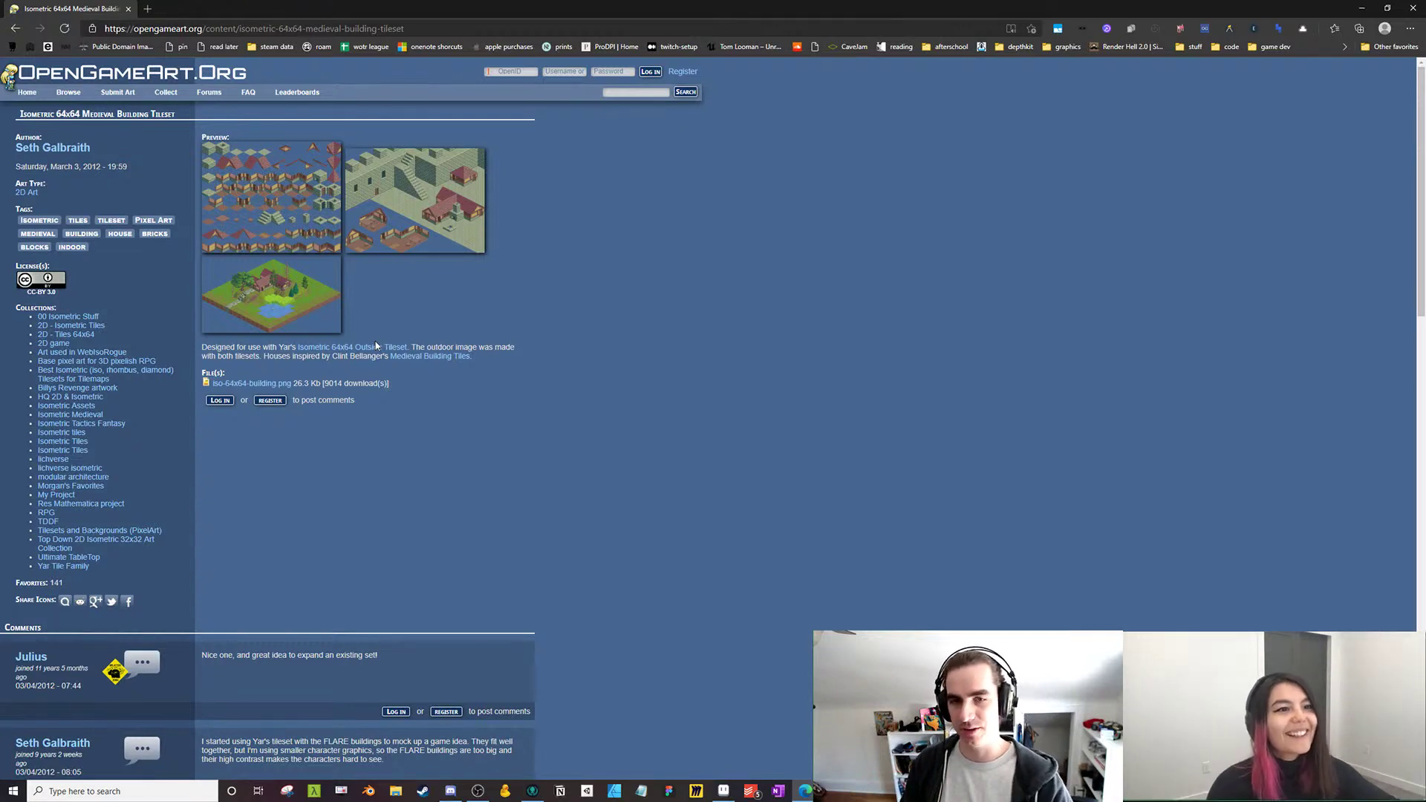
# Download iso-64x64-building.png from the tileset's page
pyautogui.click(264, 385)
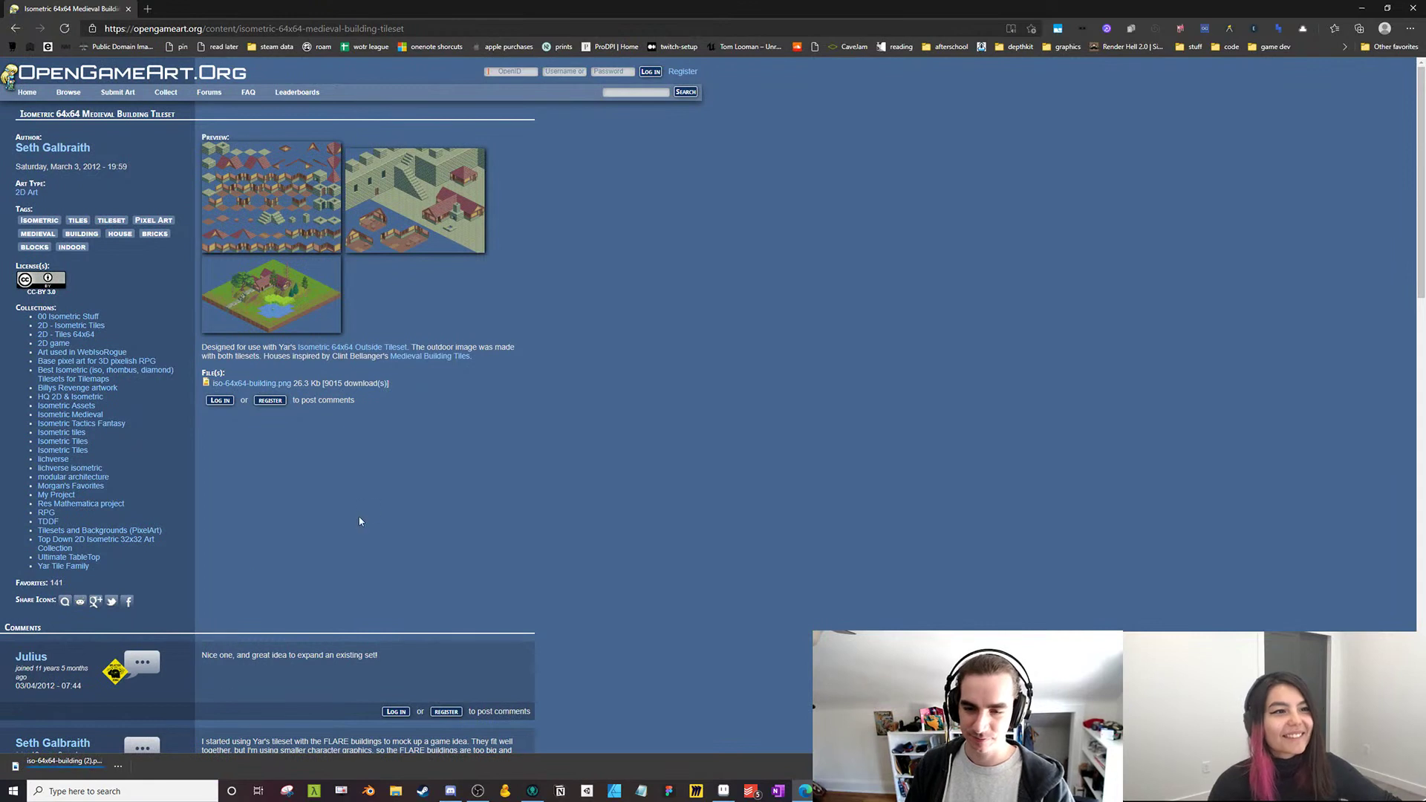
pyautogui.click(119, 766)
pyautogui.click(363, 508)
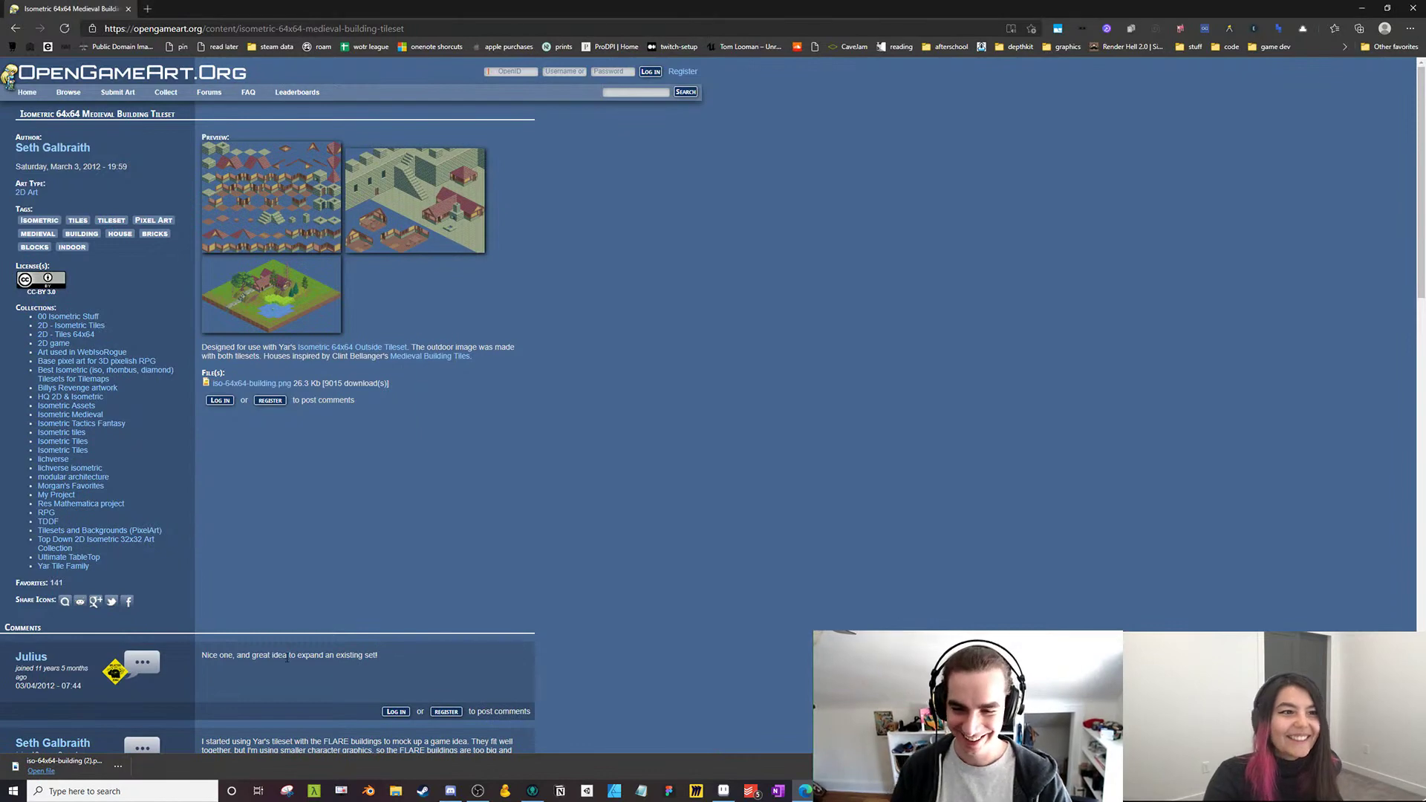
# Open itch.io in a new browser tab and search it for "isometric sprites"
pyautogui.hotkey('ctrl', 't')
pyautogui.write('itch.io')
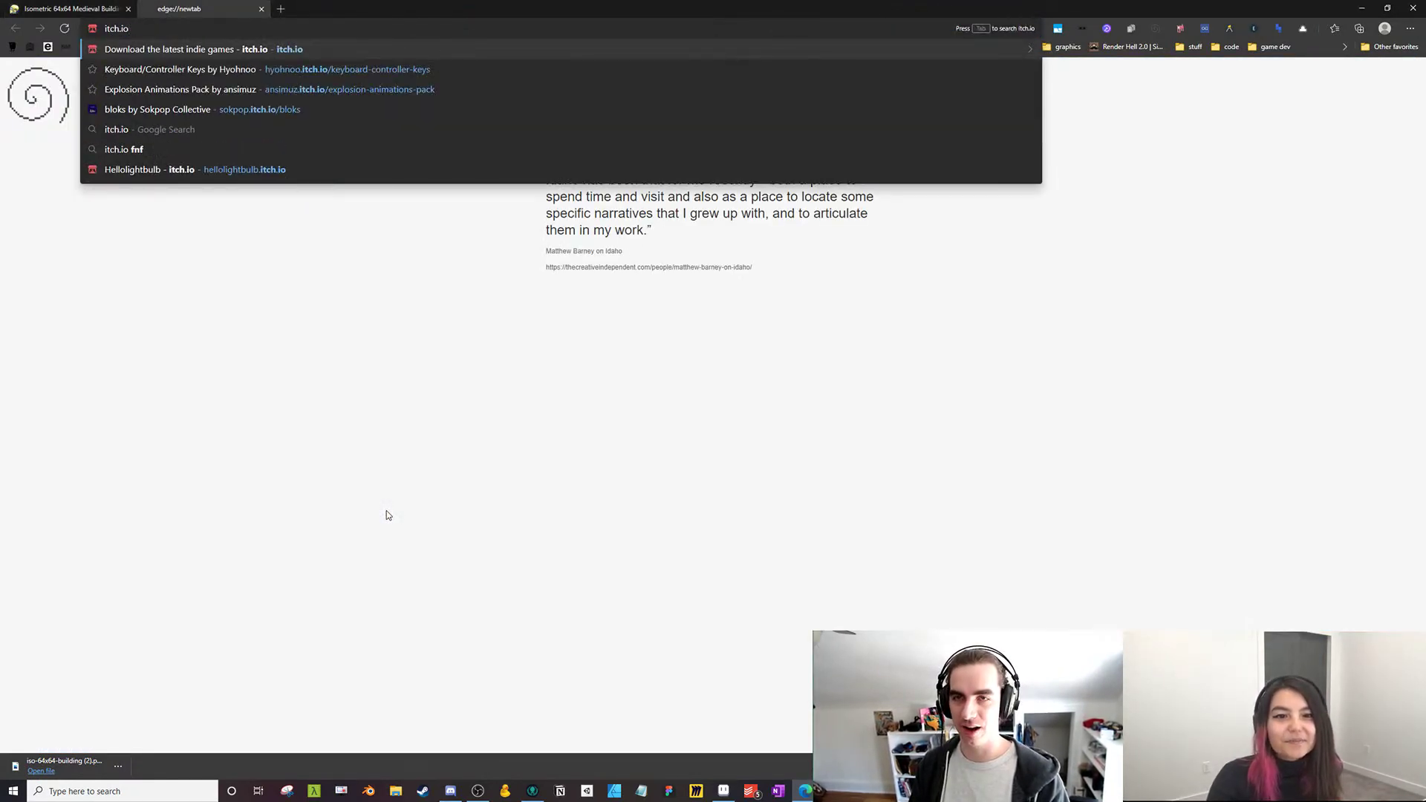
pyautogui.press('Return')
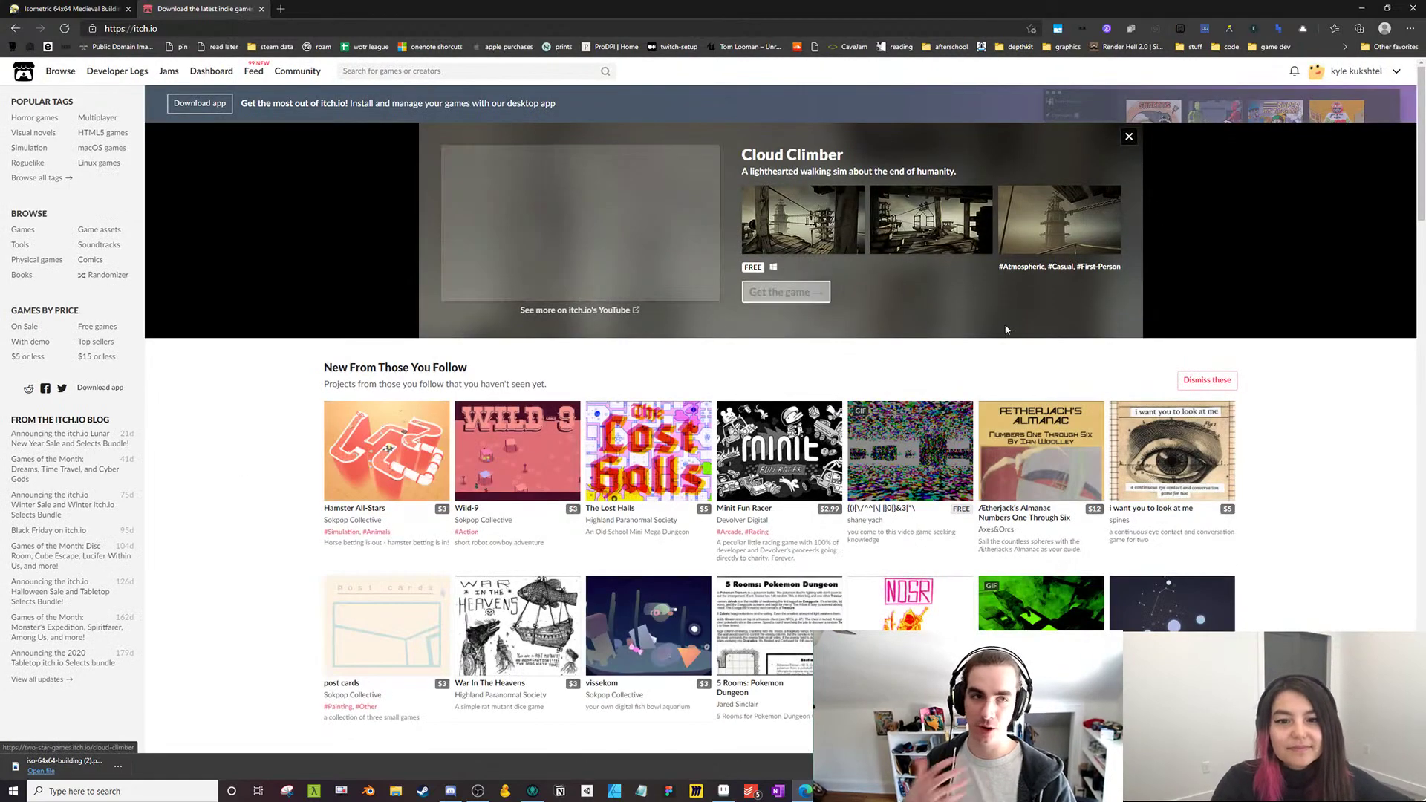
pyautogui.click(401, 70)
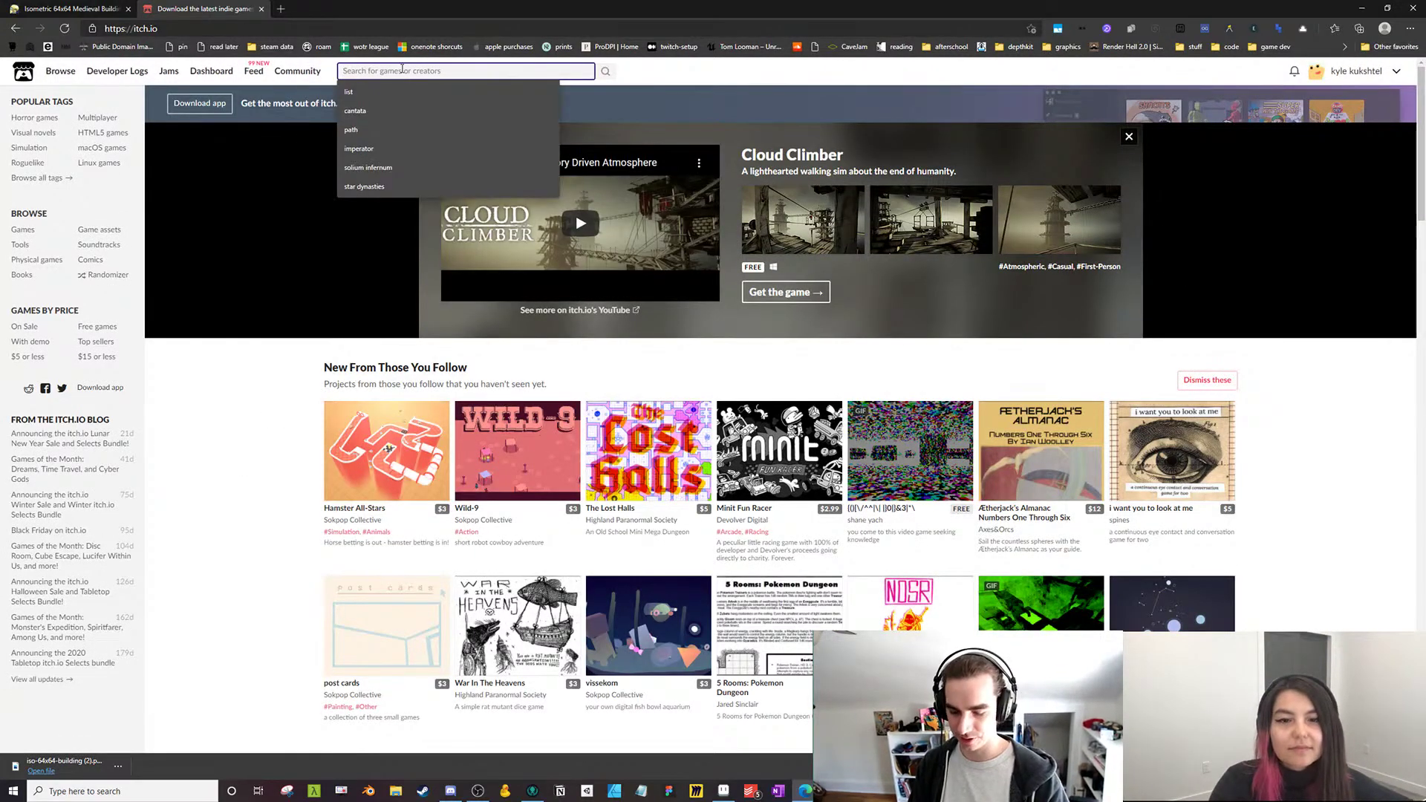
pyautogui.write('isometric sp')
pyautogui.write('rites')
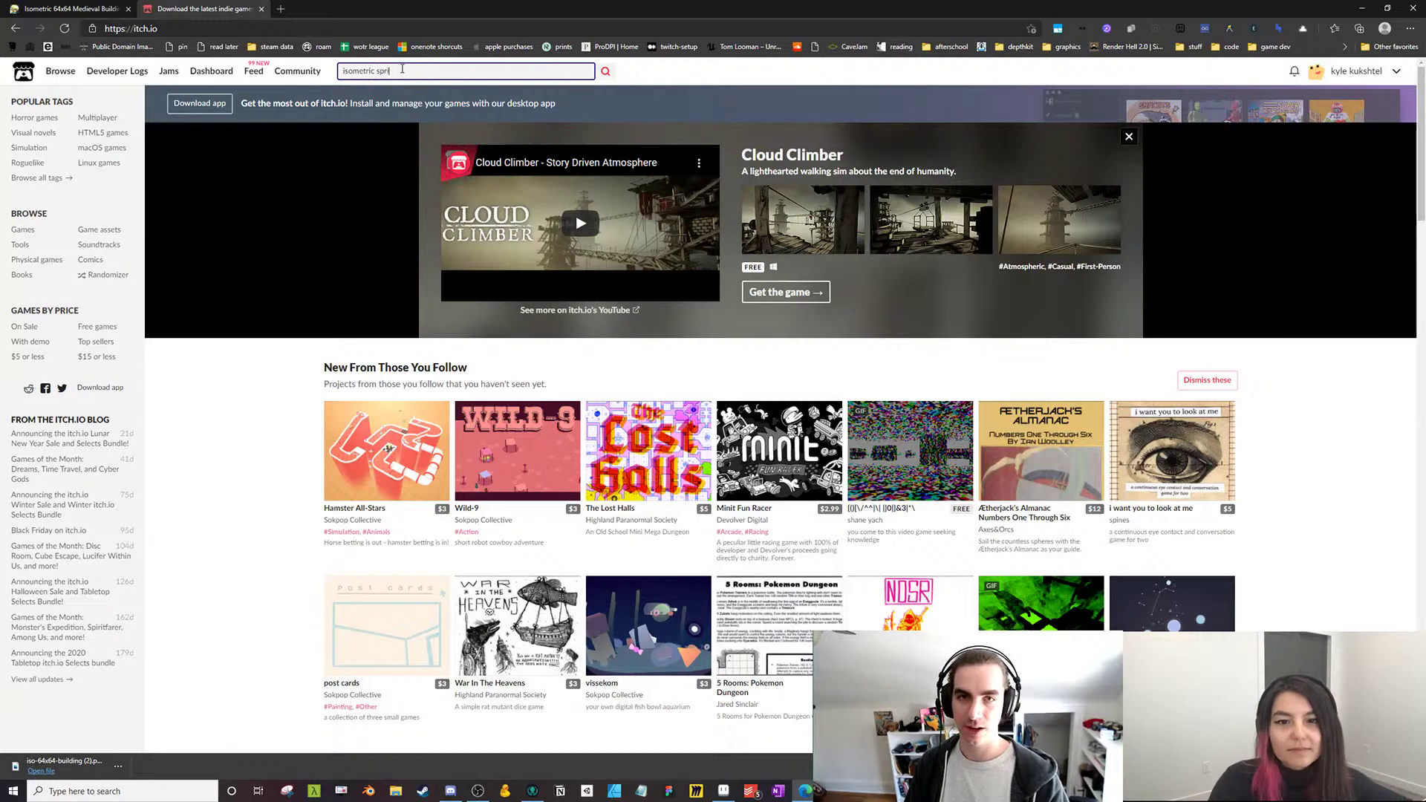
pyautogui.press('Return')
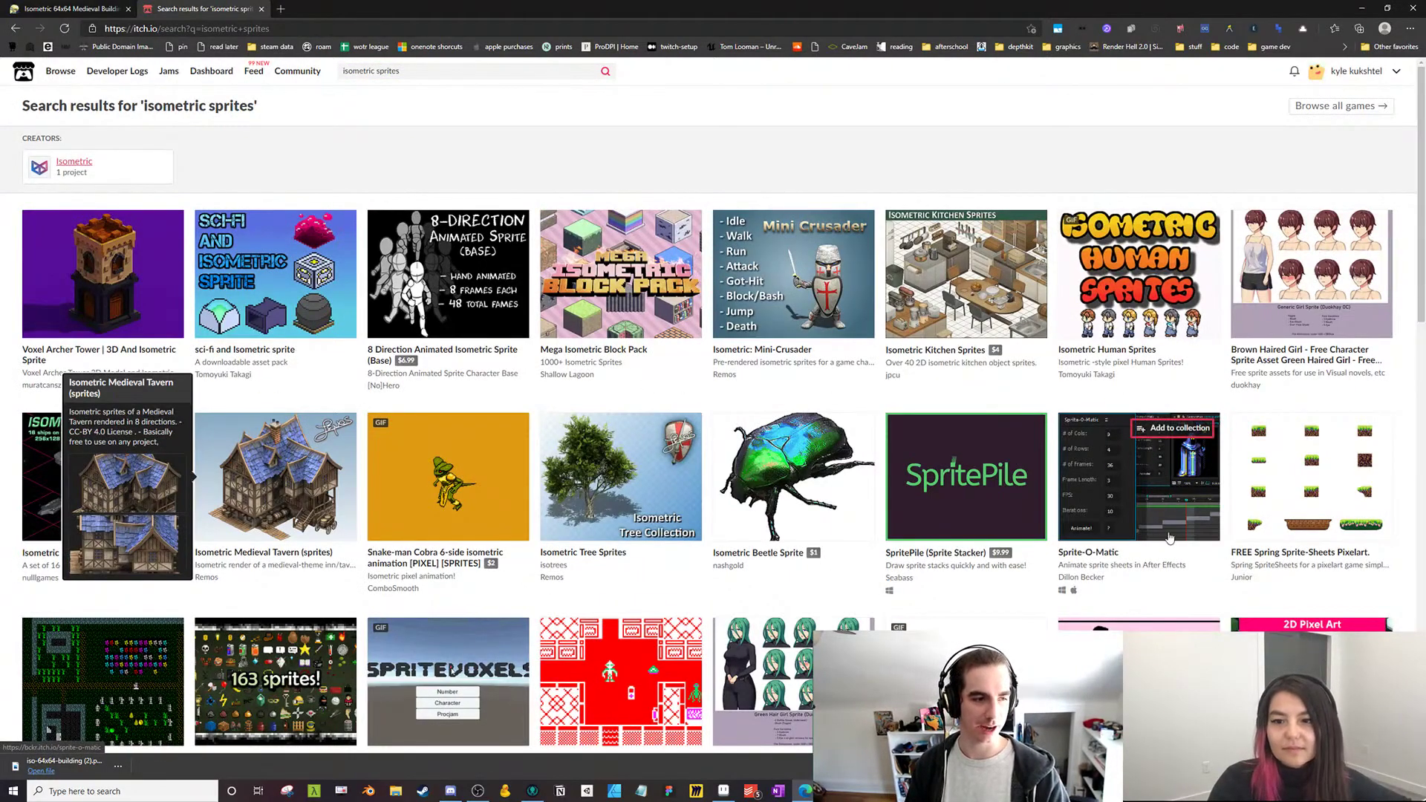
# Browse the itch.io isometric sprite packs, closing the site when done
pyautogui.scroll(-2, 1311, 594)
pyautogui.scroll(-1, 49, 672)
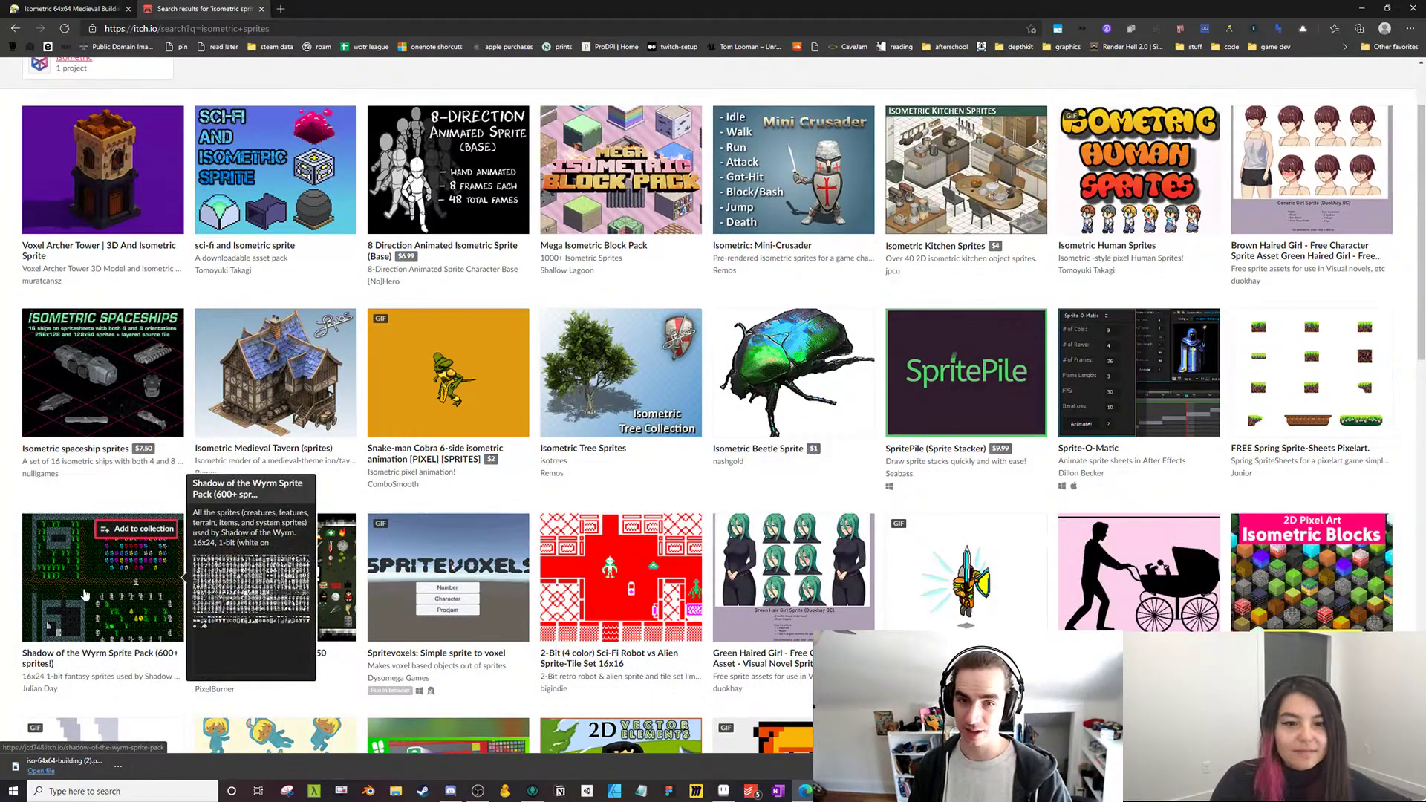
pyautogui.scroll(-2, 111, 518)
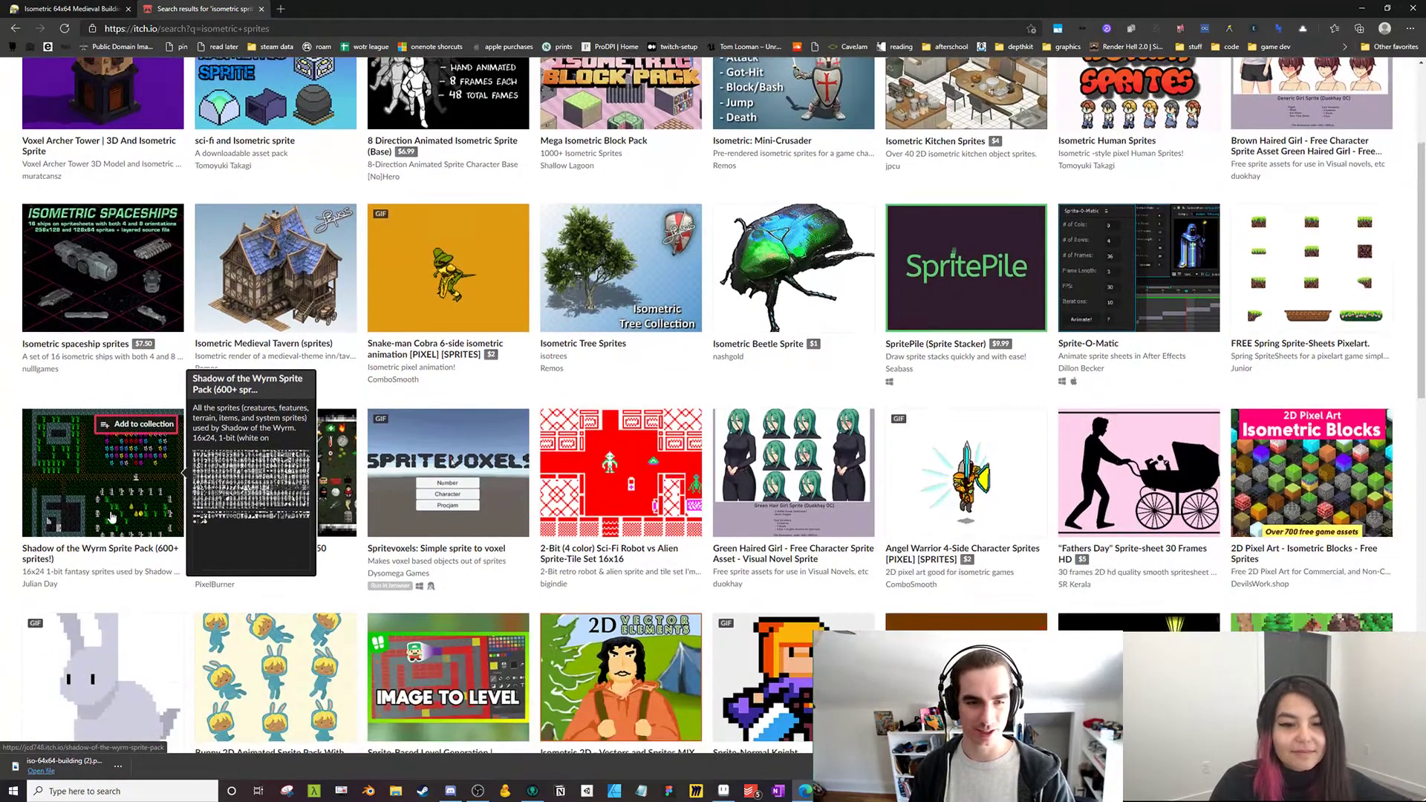
pyautogui.scroll(-2, 111, 518)
pyautogui.scroll(5, 94, 509)
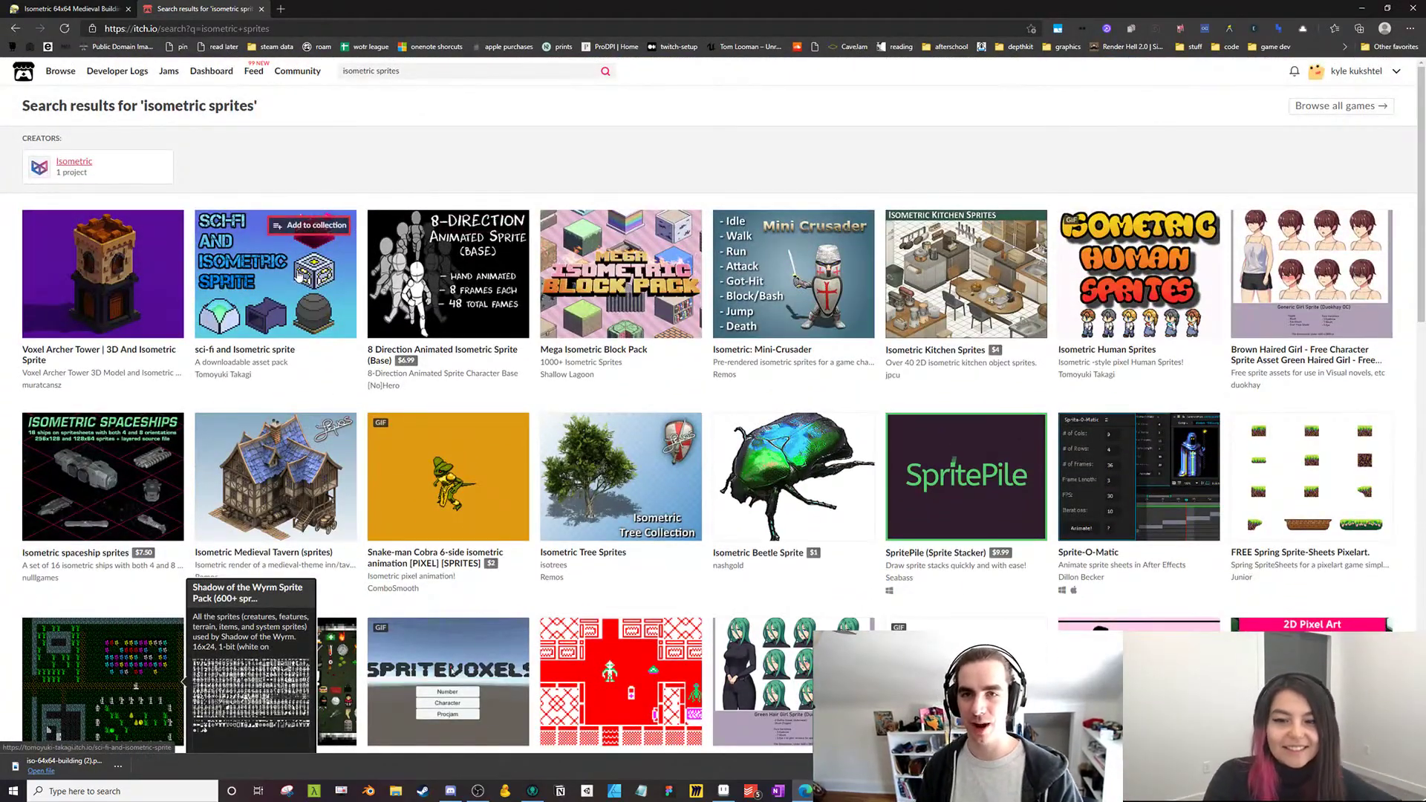
pyautogui.hotkey('ctrl', 'w')
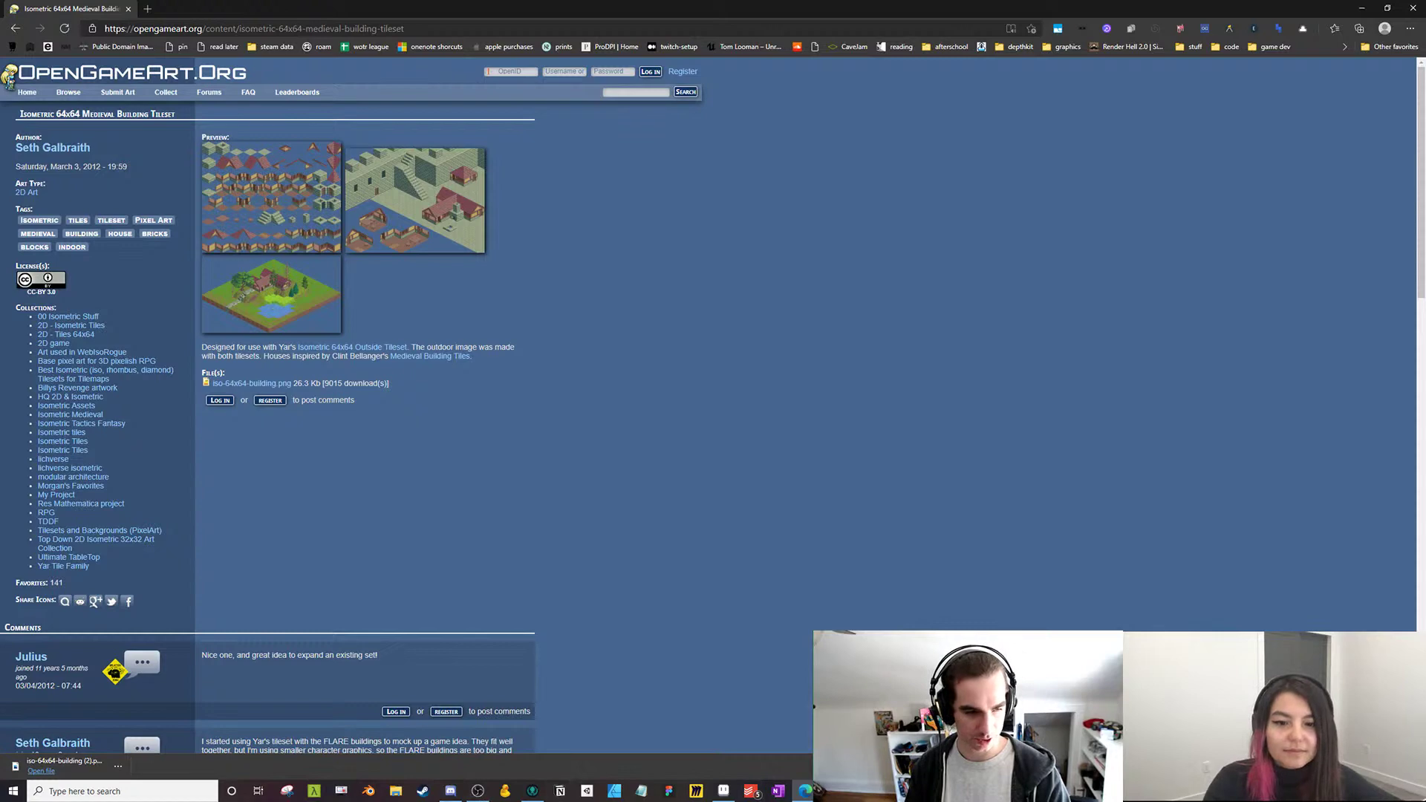
# Switch to Aseprite and open iso-64x64-building (2).png from the Downloads folder
pyautogui.click(723, 792)
pyautogui.click(12, 19)
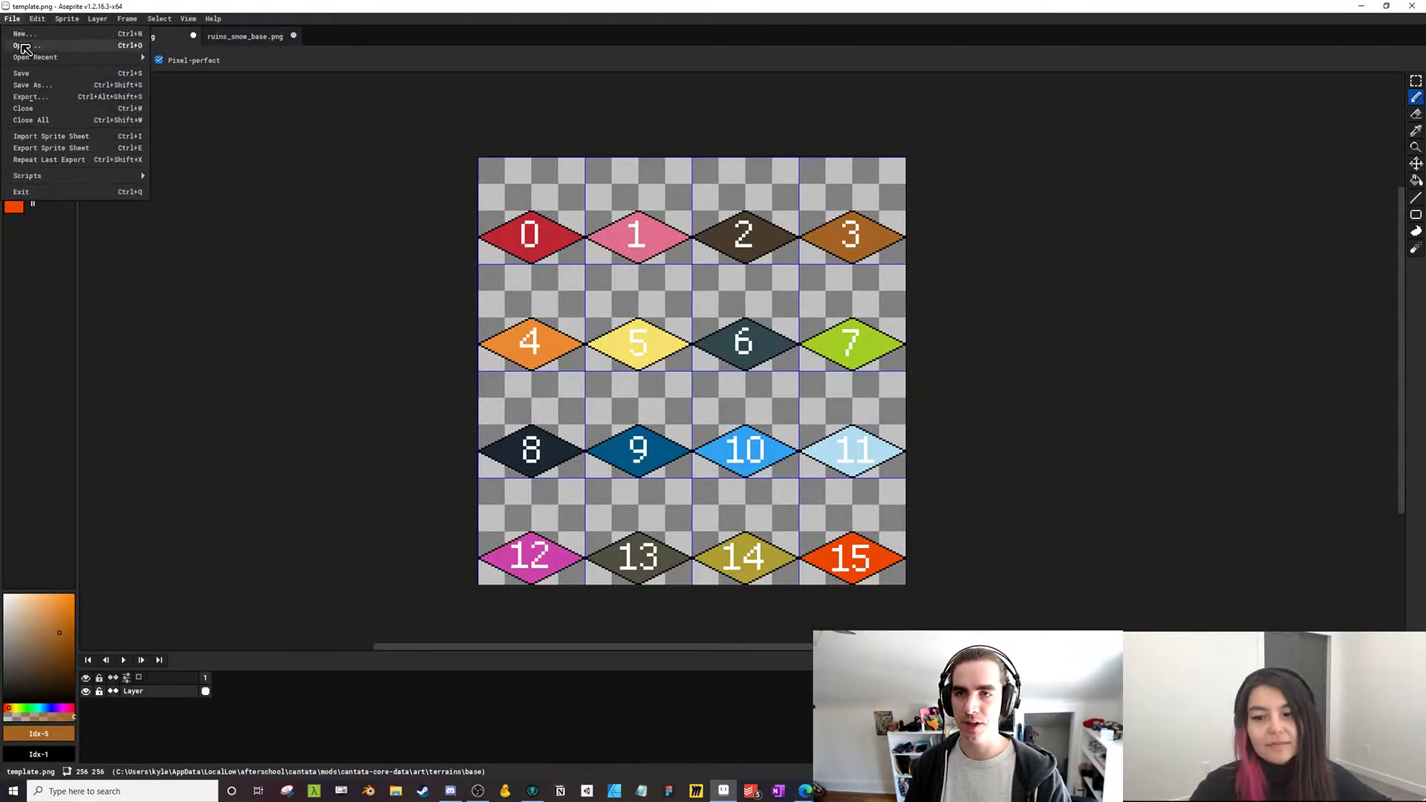
pyautogui.click(24, 46)
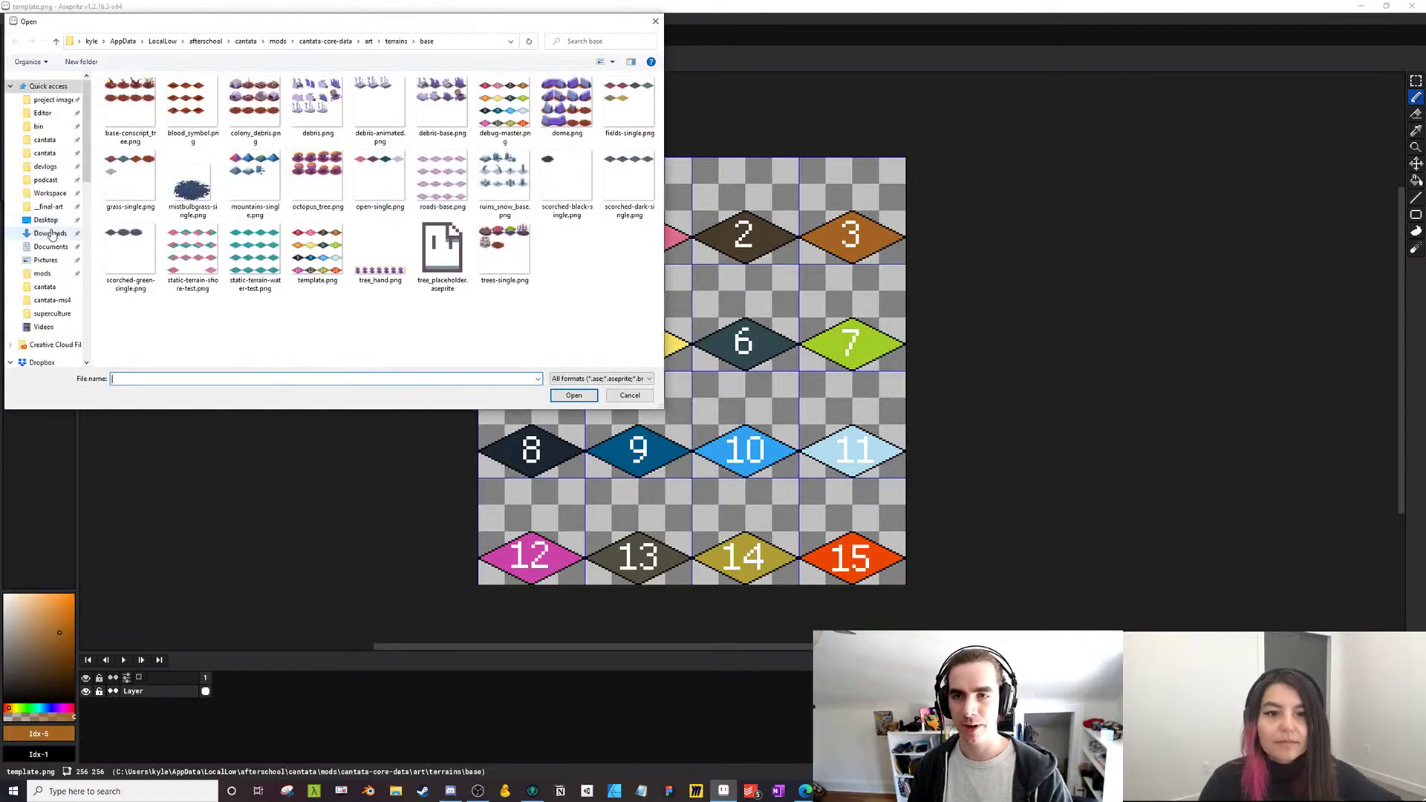
pyautogui.click(52, 235)
pyautogui.click(130, 108)
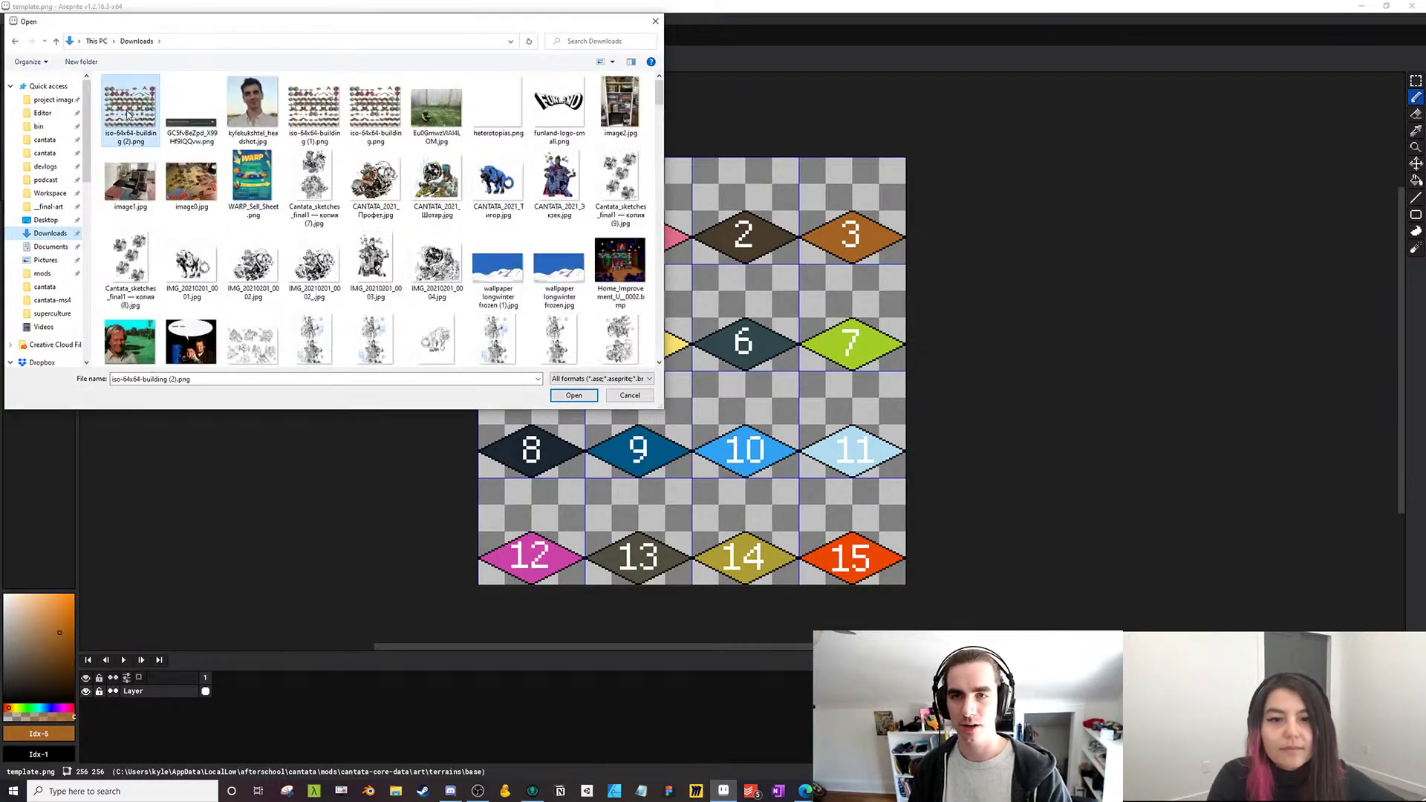
pyautogui.click(585, 395)
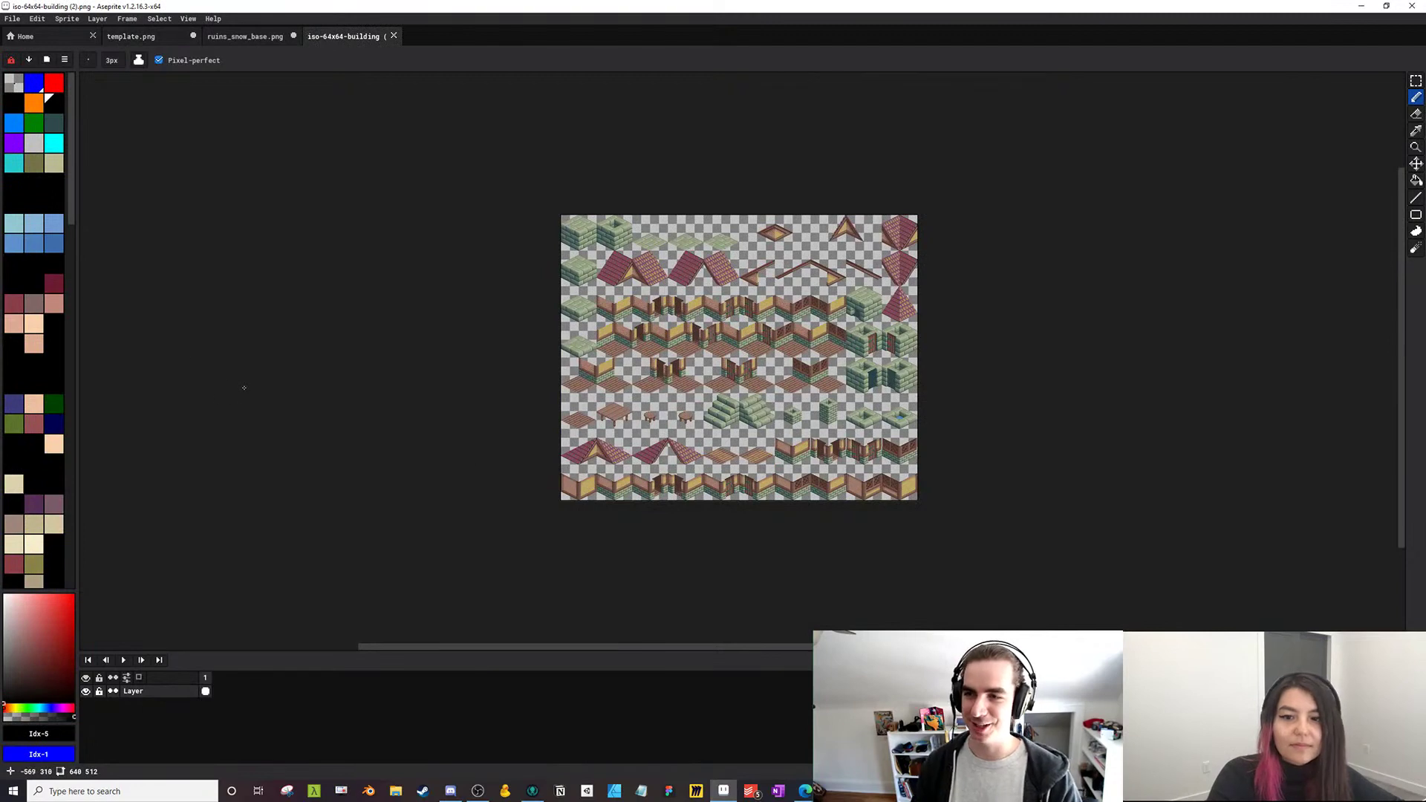
# Examine the isometric building sprites across the iso-64x64-building sheet up close
pyautogui.scroll(1, 553, 310)
pyautogui.moveTo(525, 310); pyautogui.dragTo(210, 282)
pyautogui.scroll(-1, 289, 282)
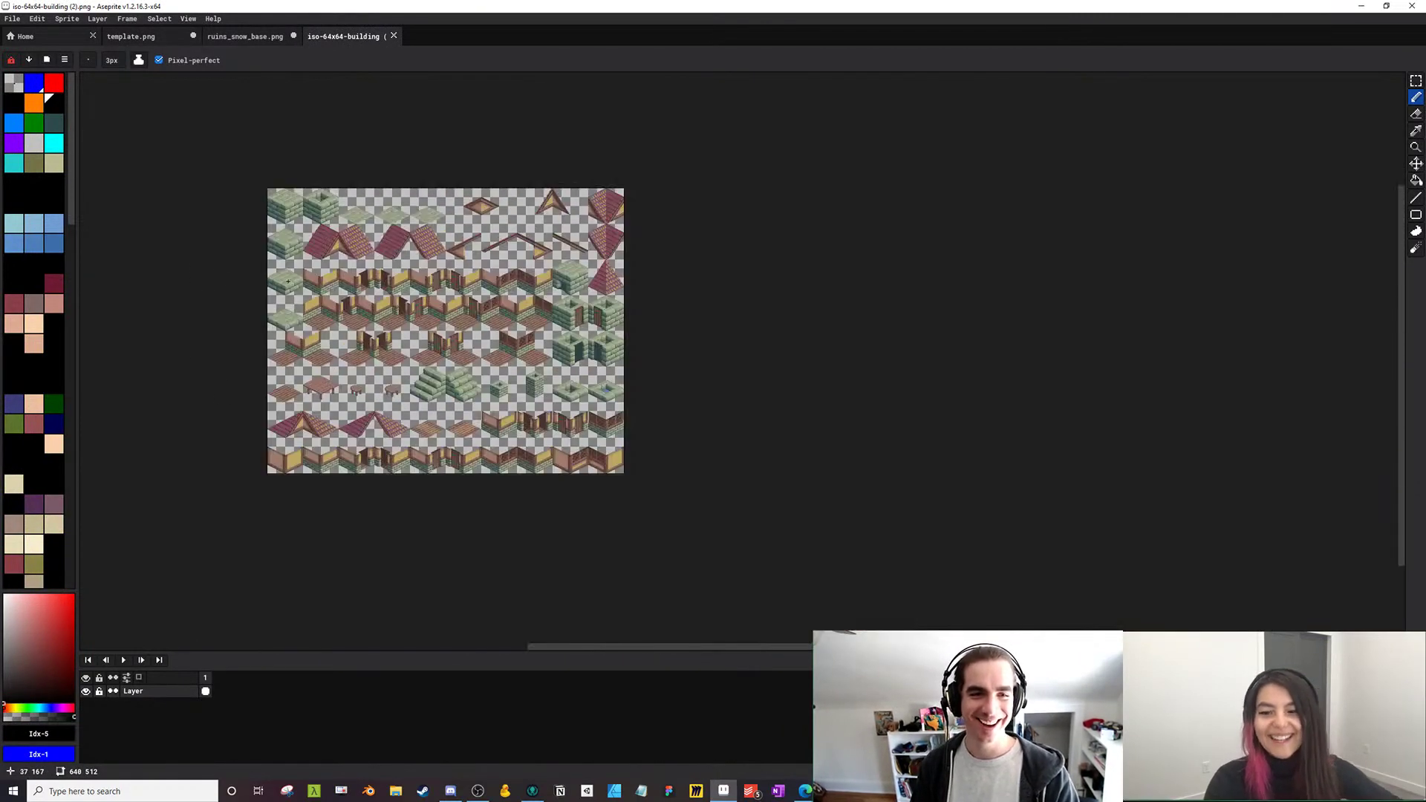
pyautogui.moveTo(296, 278)
pyautogui.mouseDown()
pyautogui.moveTo(401, 298)
pyautogui.moveTo(375, 282)
pyautogui.mouseUp()
pyautogui.press('-')
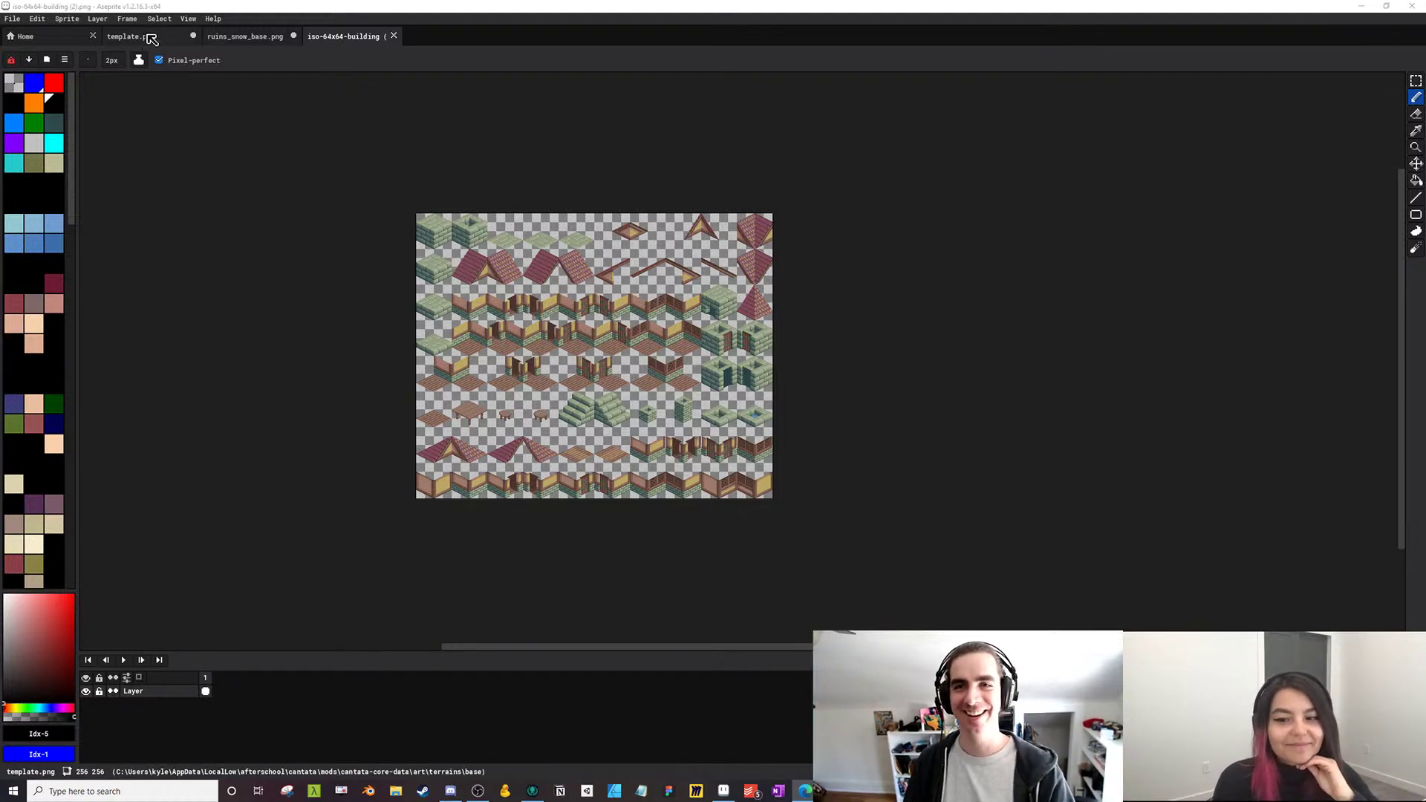
pyautogui.scroll(1, 520, 256)
pyautogui.moveTo(483, 239); pyautogui.dragTo(415, 145)
pyautogui.scroll(-1, 540, 218)
pyautogui.scroll(1, 578, 323)
pyautogui.moveTo(578, 324); pyautogui.dragTo(672, 421)
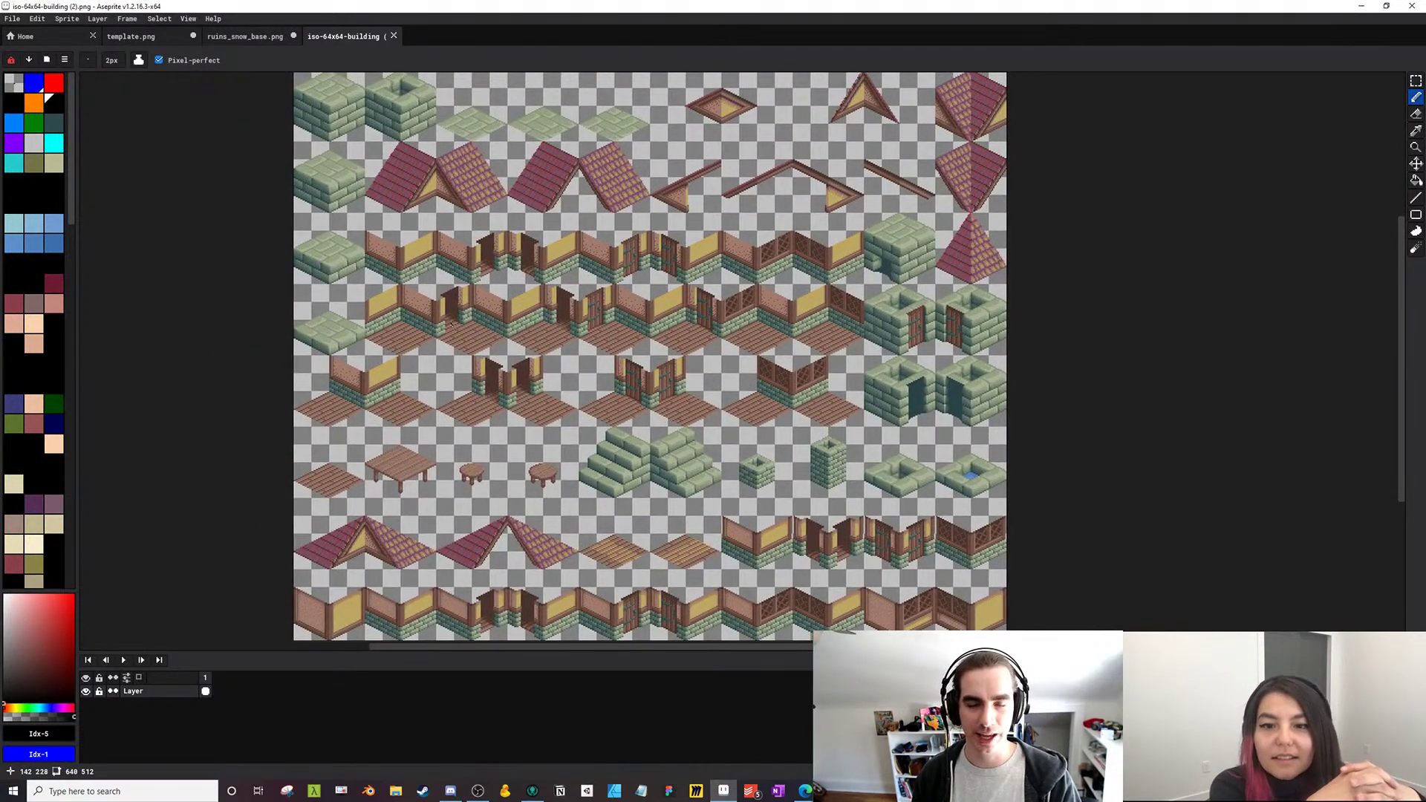
# Set the sprite sheet's grid to a width and height of 64 pixels
pyautogui.click(186, 19)
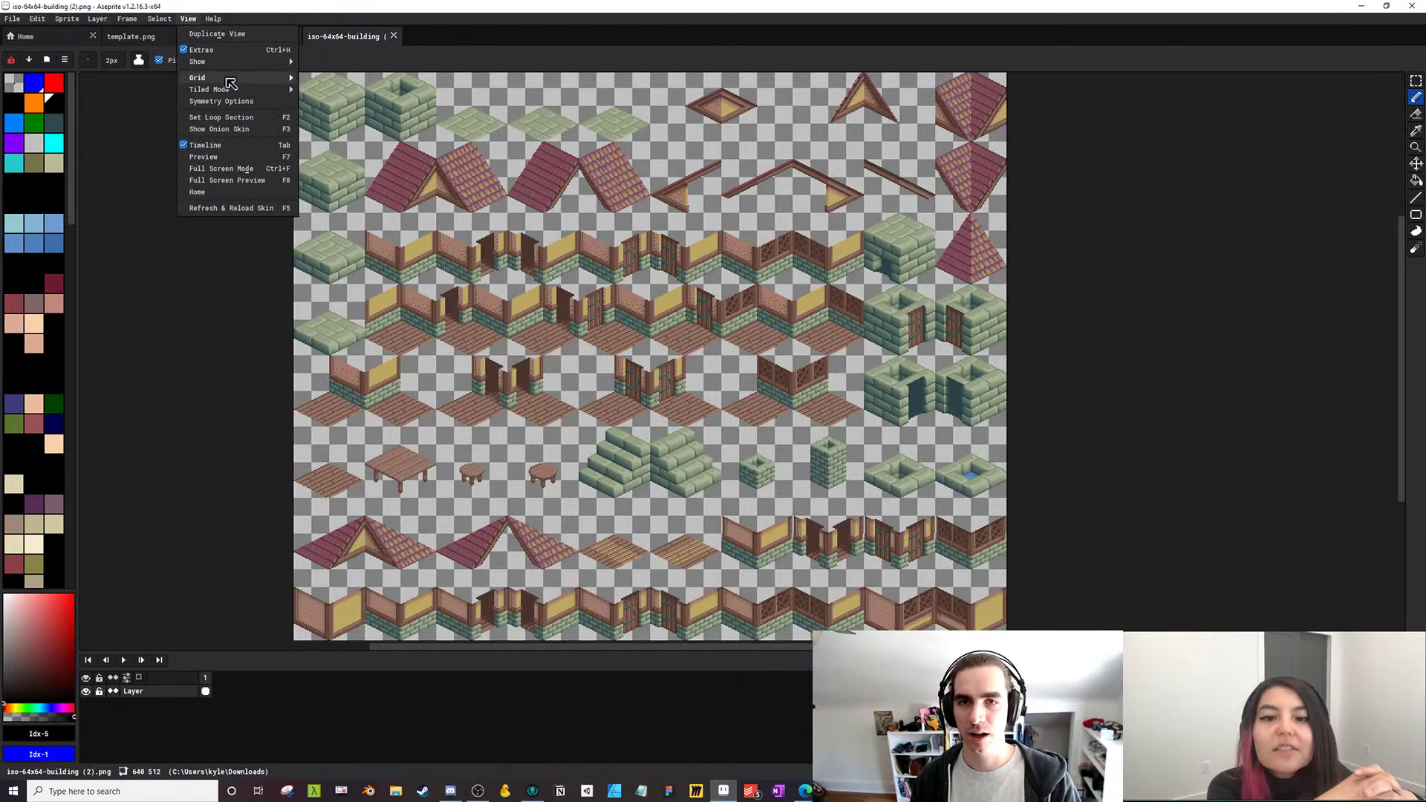
pyautogui.moveTo(230, 79)
pyautogui.click(337, 77)
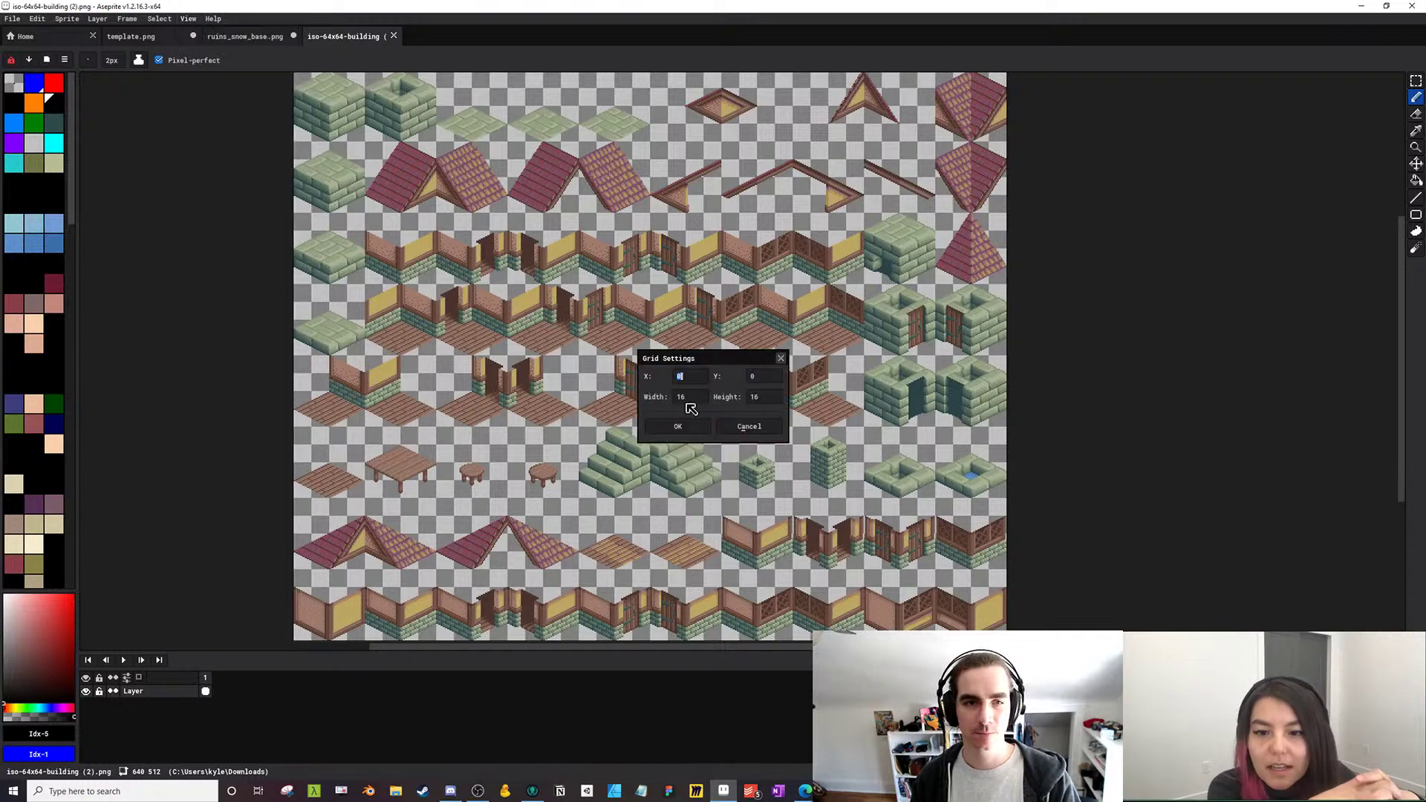
pyautogui.doubleClick(684, 399)
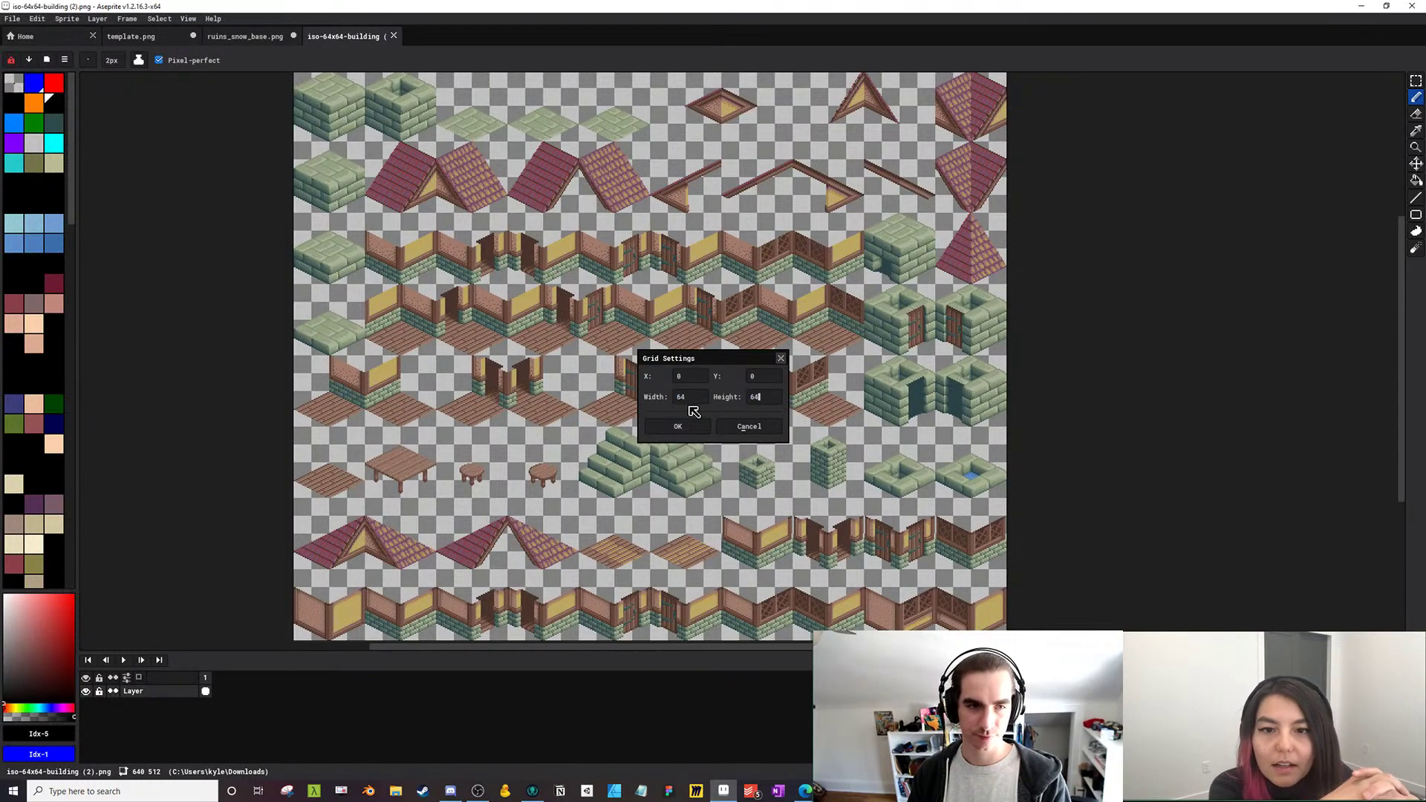
pyautogui.press('Return')
pyautogui.moveTo(718, 412); pyautogui.dragTo(682, 436)
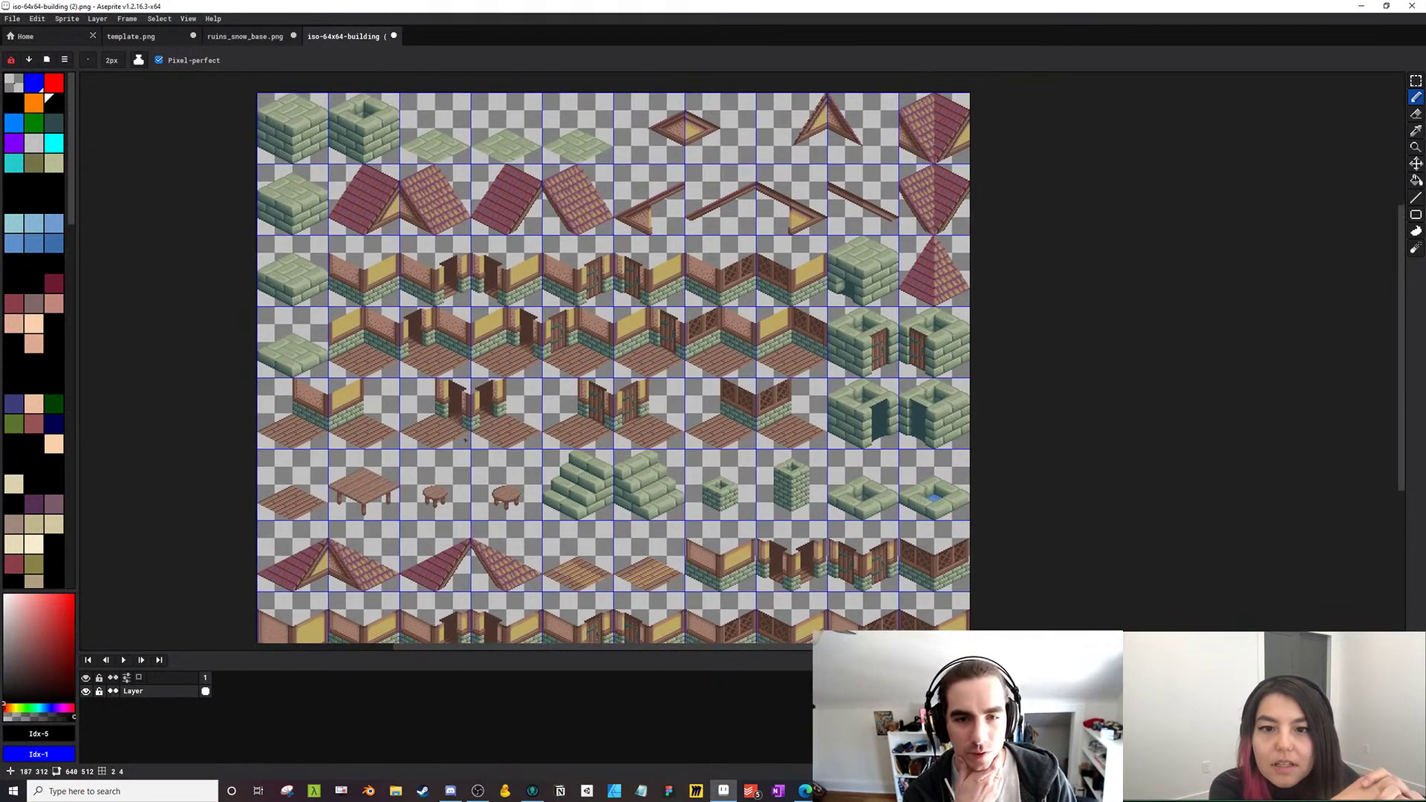
# Reorder the open documents so iso-64x64-building sits directly after template.png
pyautogui.moveTo(466, 440); pyautogui.dragTo(423, 446)
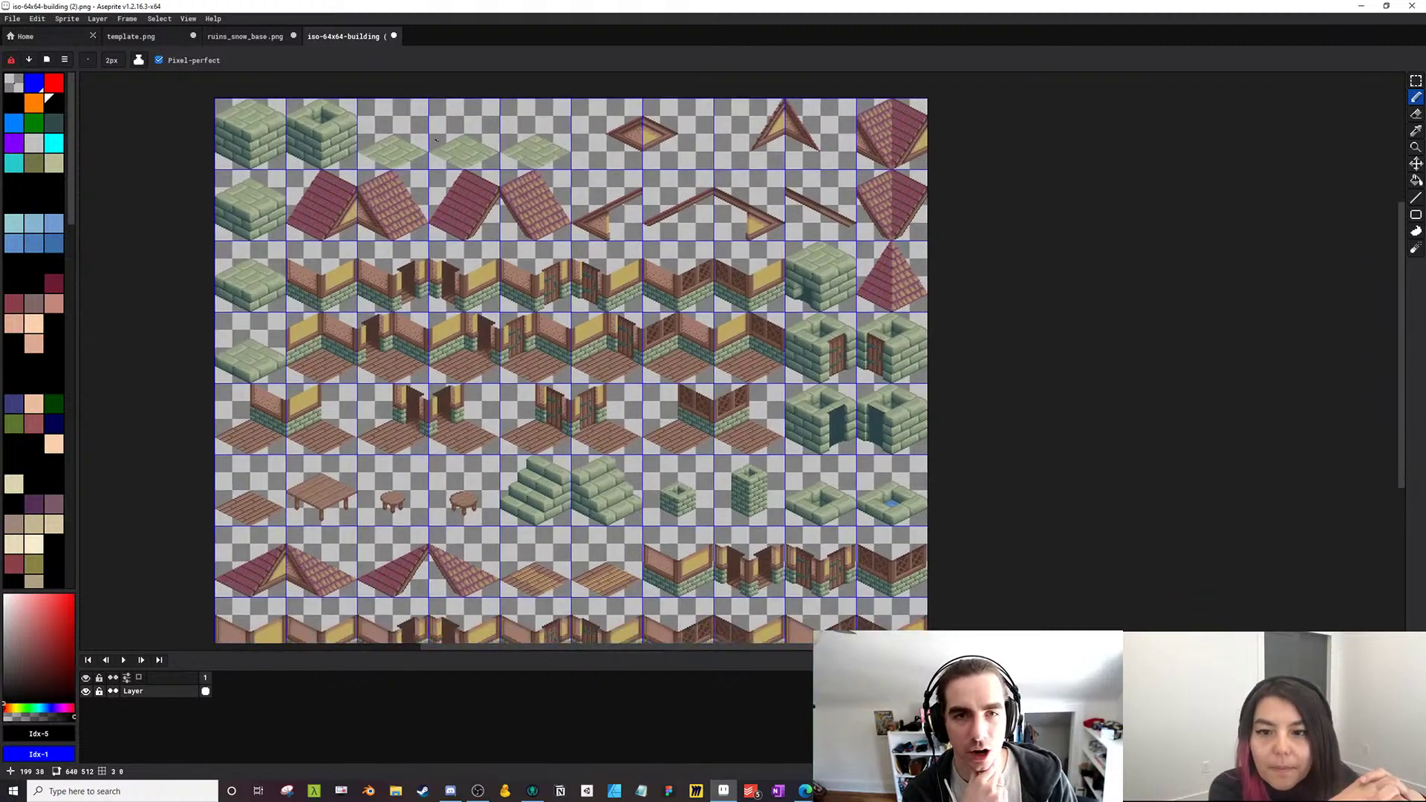
pyautogui.moveTo(633, 303); pyautogui.dragTo(708, 262)
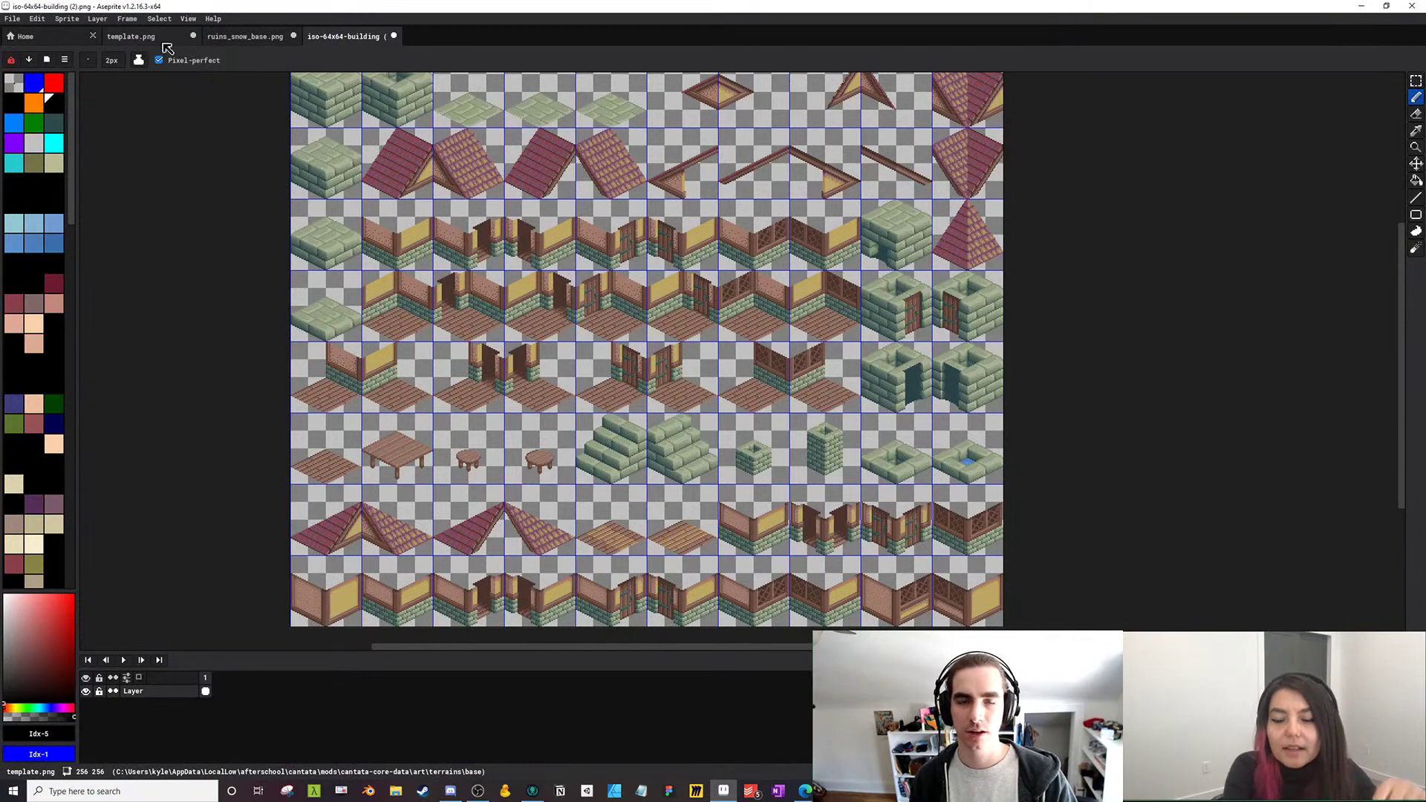
pyautogui.moveTo(341, 38); pyautogui.dragTo(245, 37)
pyautogui.moveTo(601, 311)
pyautogui.mouseDown()
pyautogui.moveTo(569, 299)
pyautogui.moveTo(575, 319)
pyautogui.mouseUp()
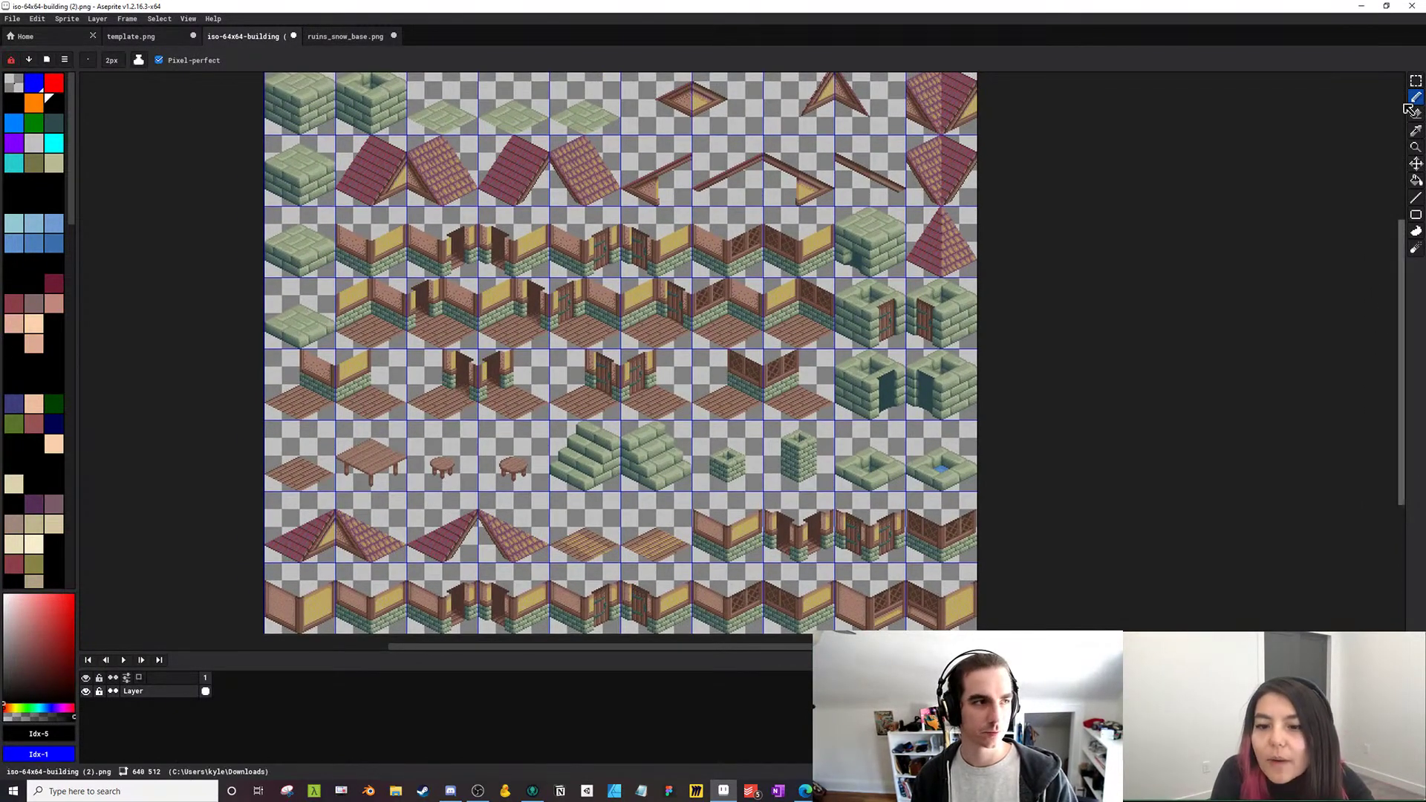
# Copy the three flat green stone tiles in the sheet's first row and switch to template.png
pyautogui.press('m')
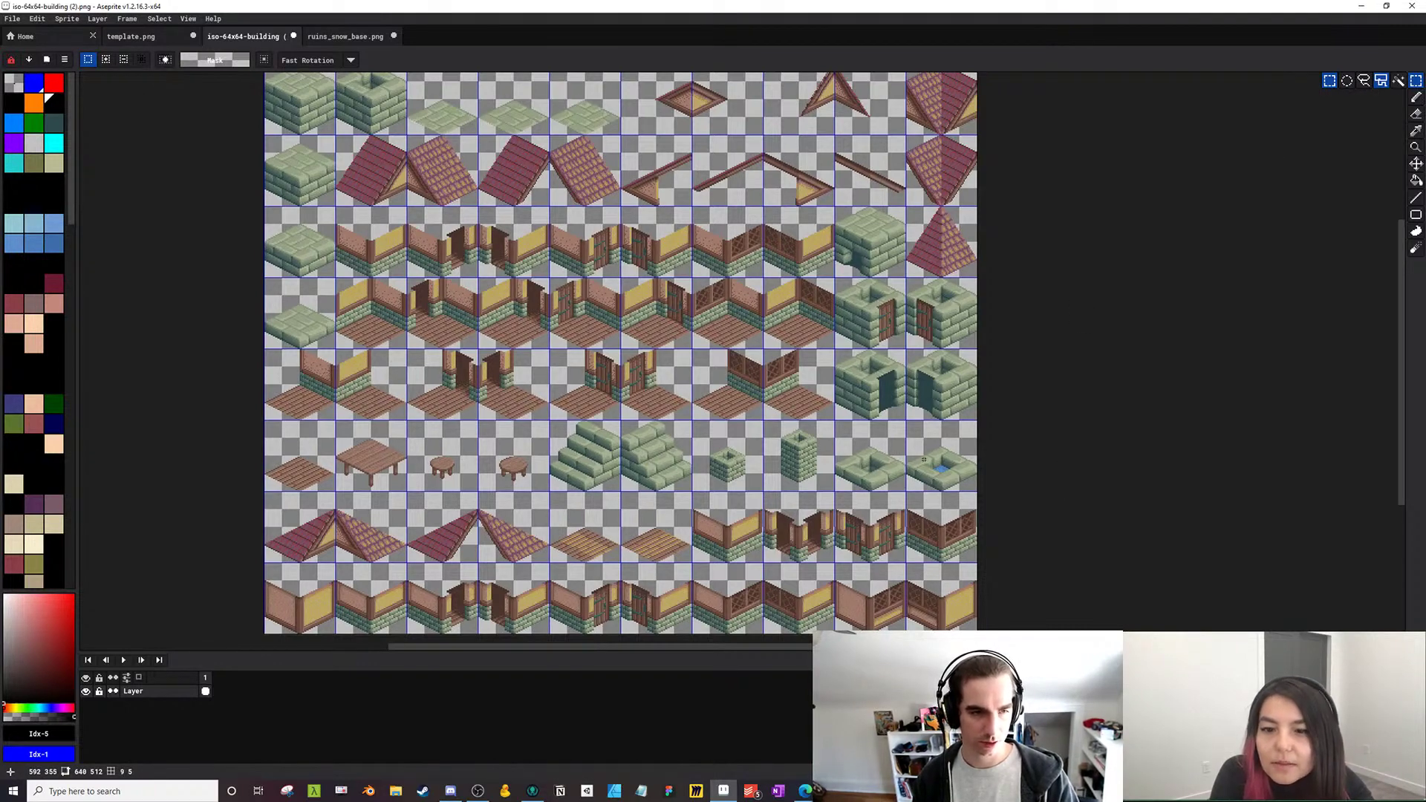
pyautogui.moveTo(915, 428); pyautogui.dragTo(774, 453)
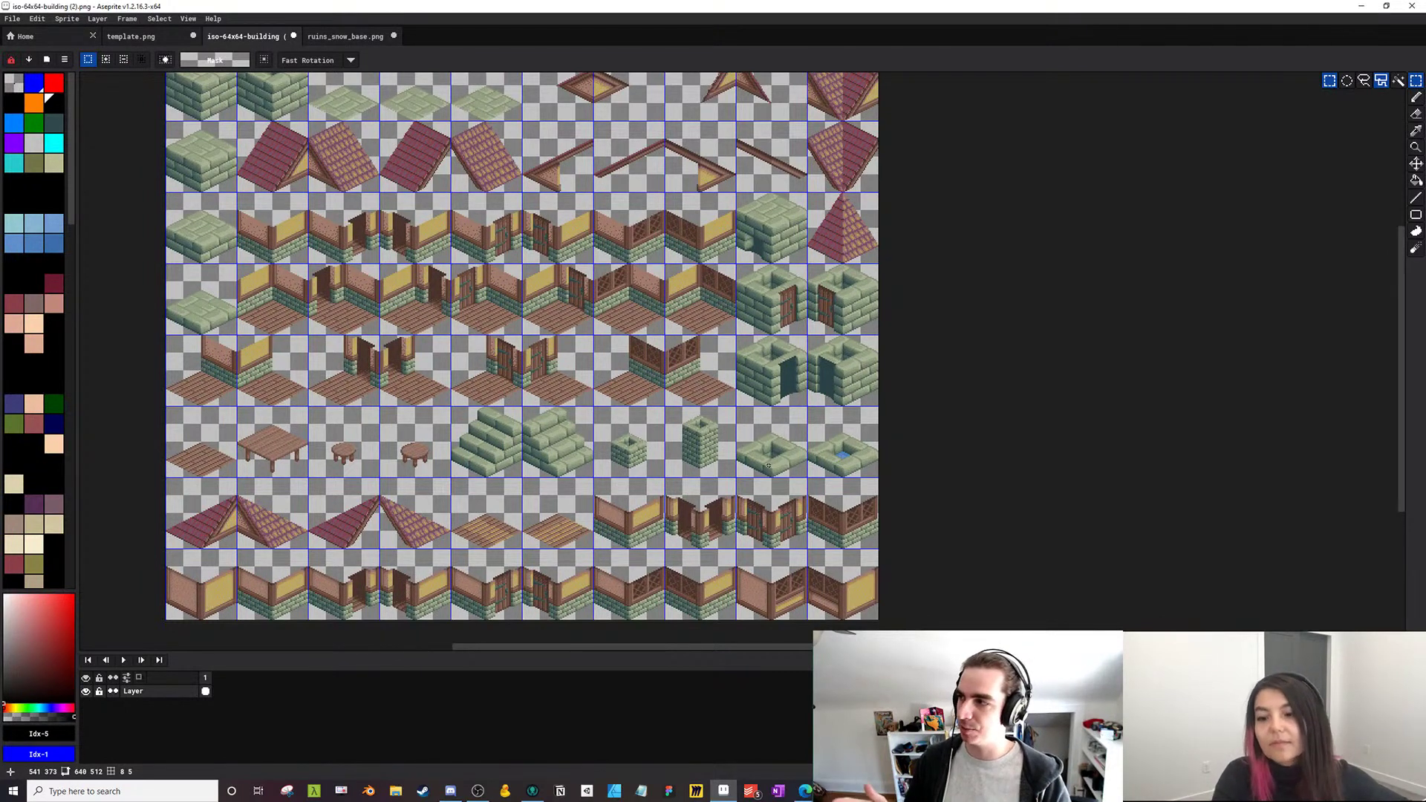
pyautogui.moveTo(474, 354); pyautogui.dragTo(508, 387)
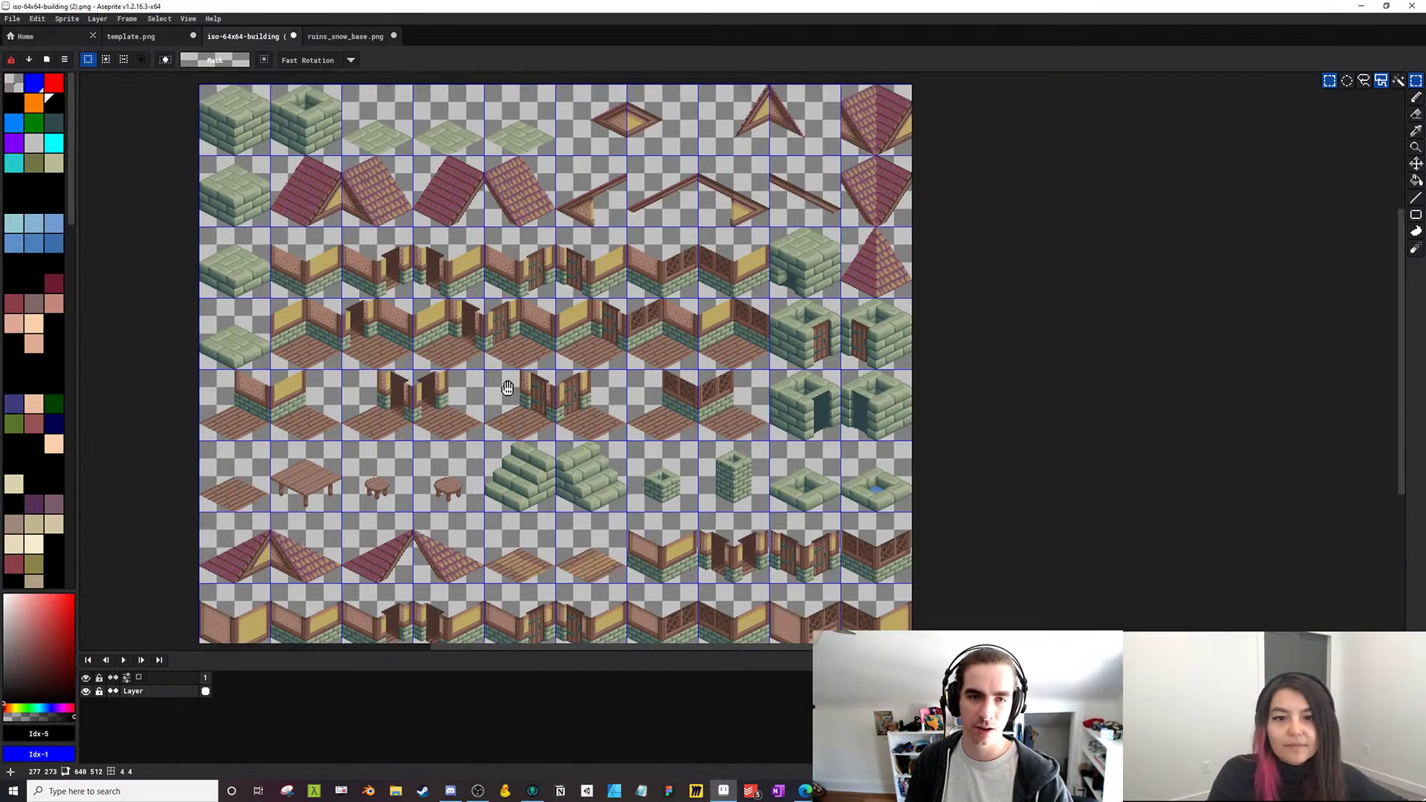
pyautogui.moveTo(502, 333); pyautogui.dragTo(511, 323)
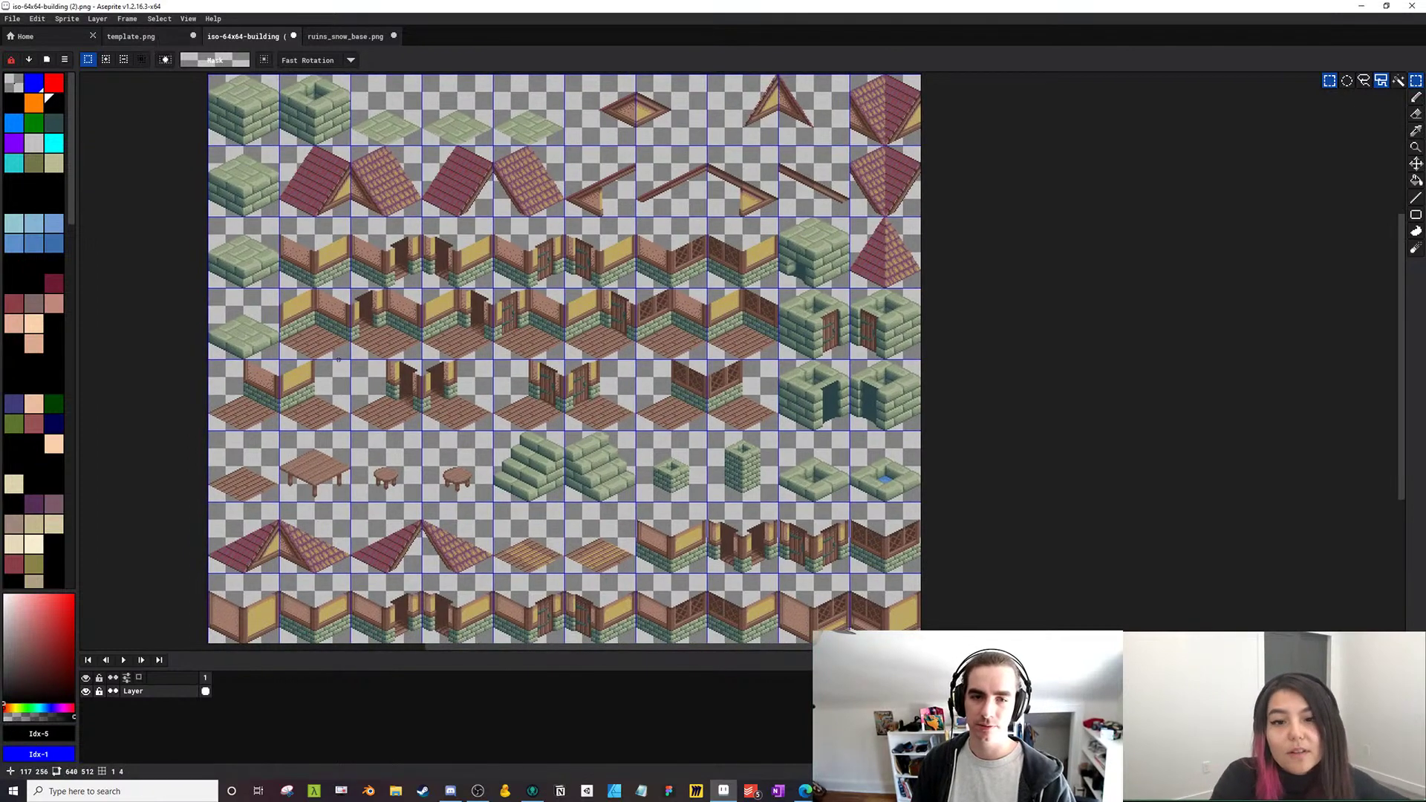
pyautogui.moveTo(408, 325); pyautogui.dragTo(394, 355)
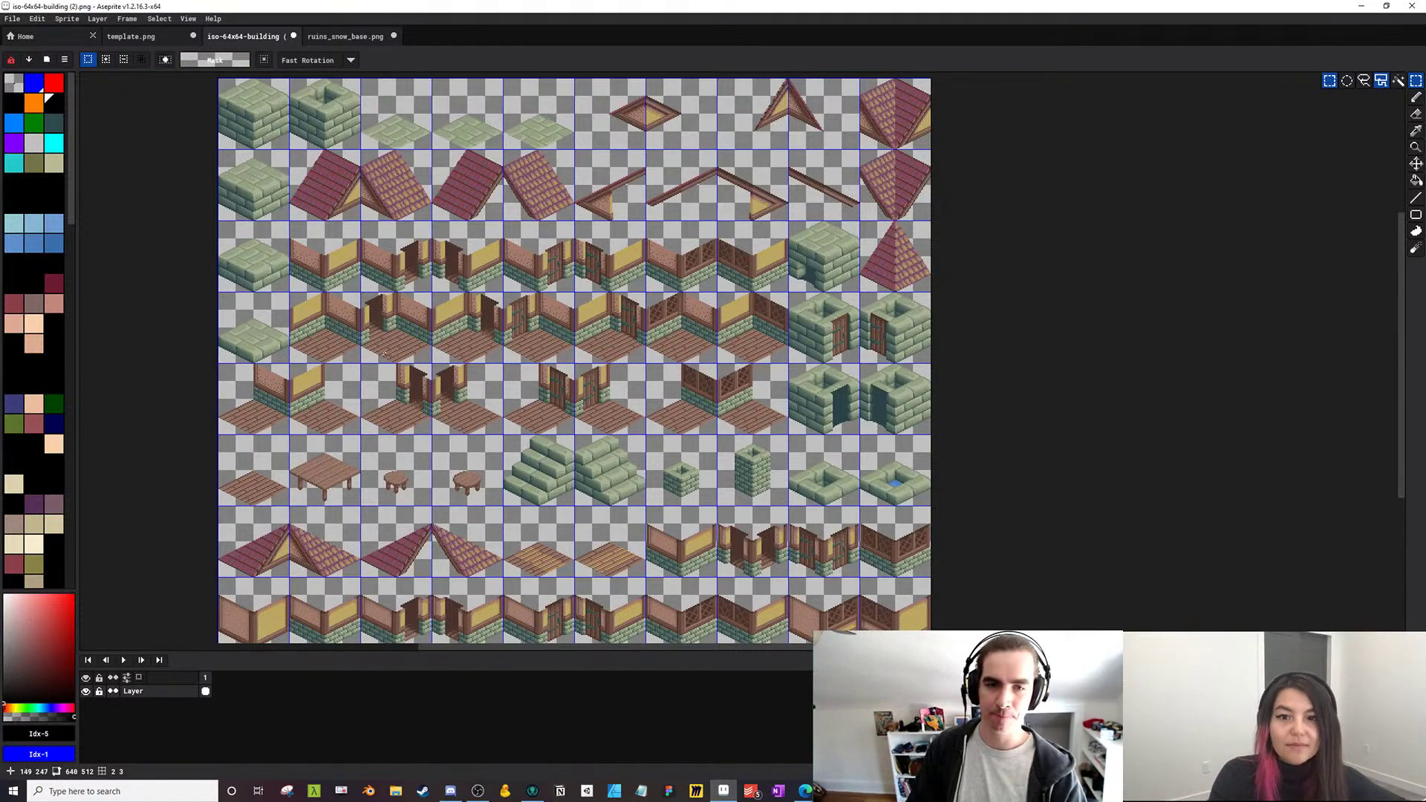
pyautogui.moveTo(548, 357)
pyautogui.mouseDown()
pyautogui.moveTo(540, 341)
pyautogui.moveTo(560, 350)
pyautogui.mouseUp()
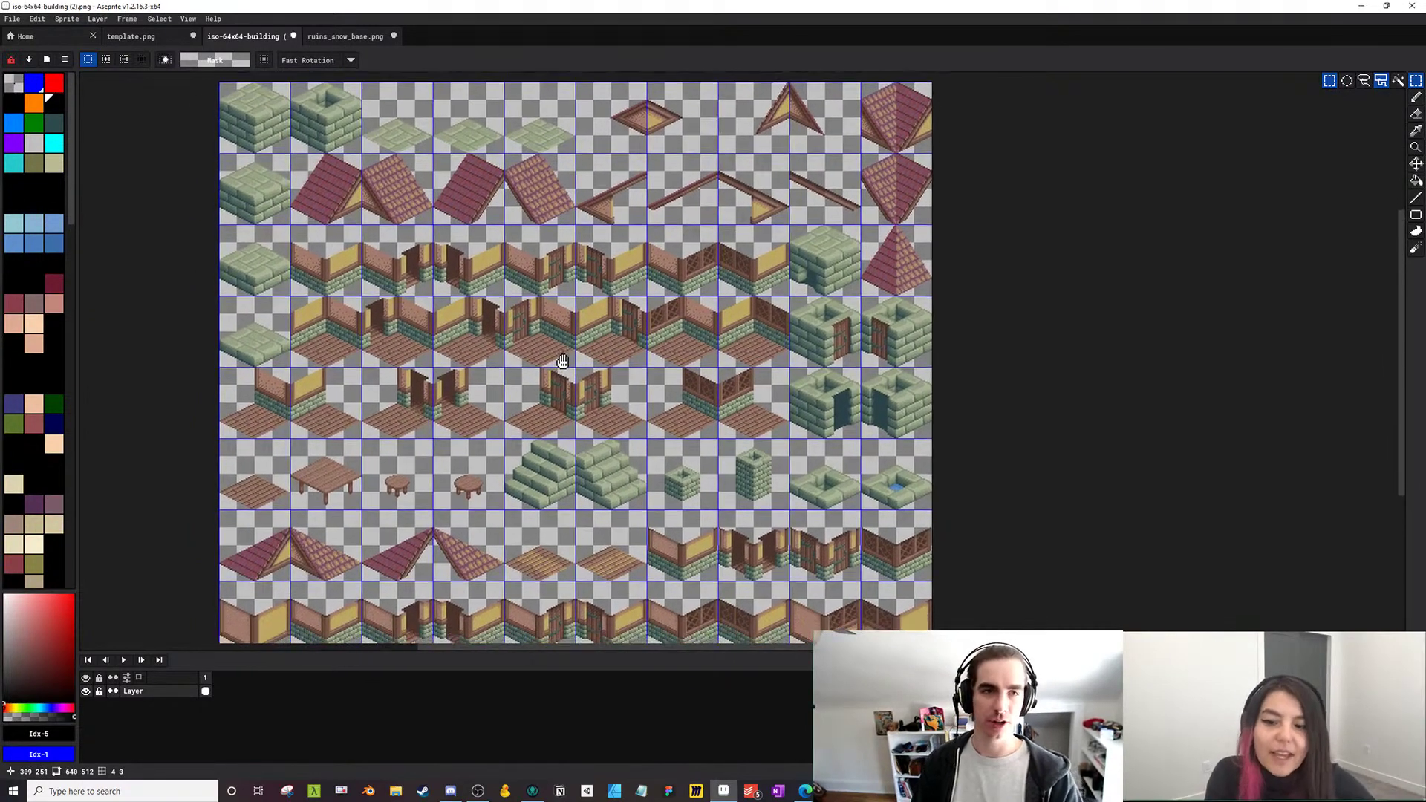
pyautogui.moveTo(471, 145); pyautogui.dragTo(432, 158)
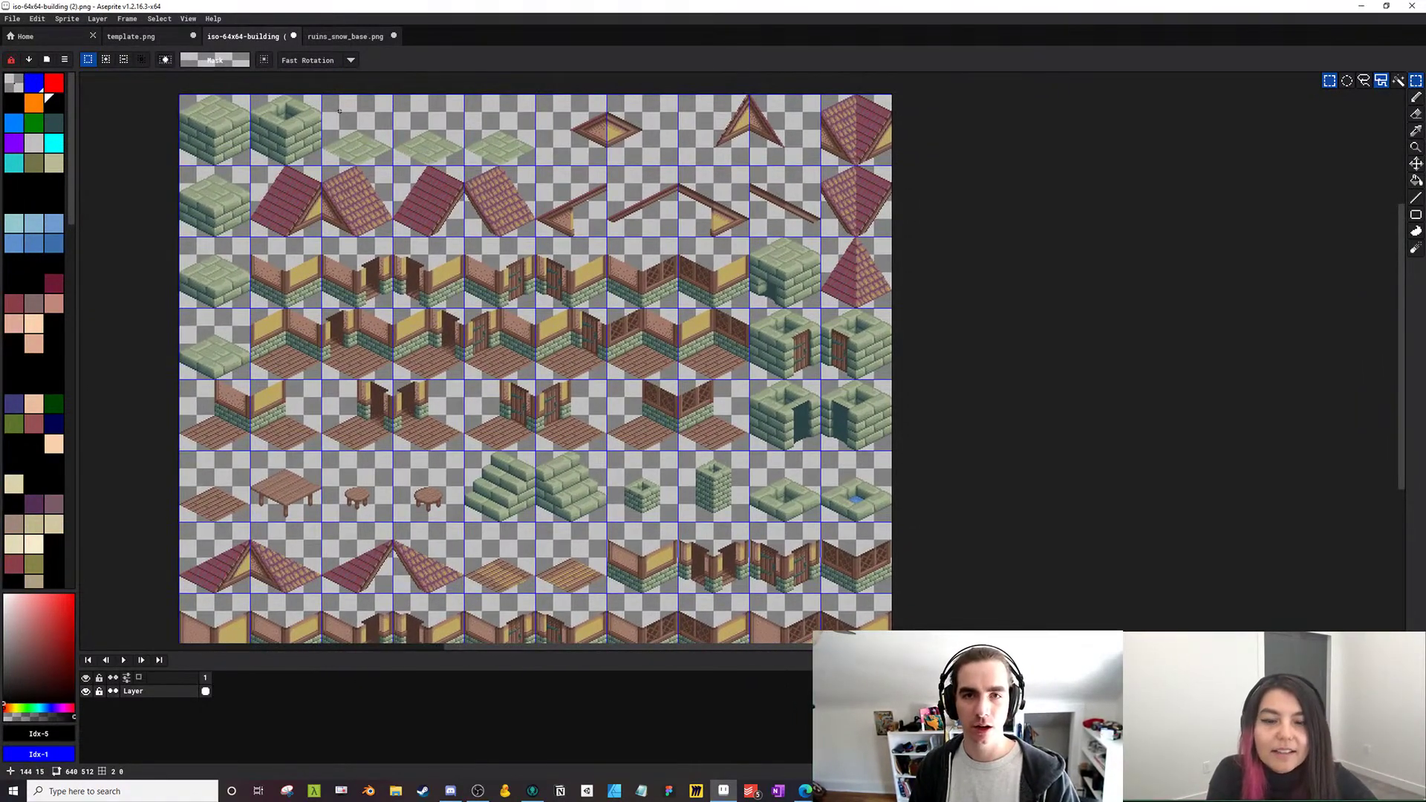
pyautogui.moveTo(340, 112); pyautogui.dragTo(479, 149)
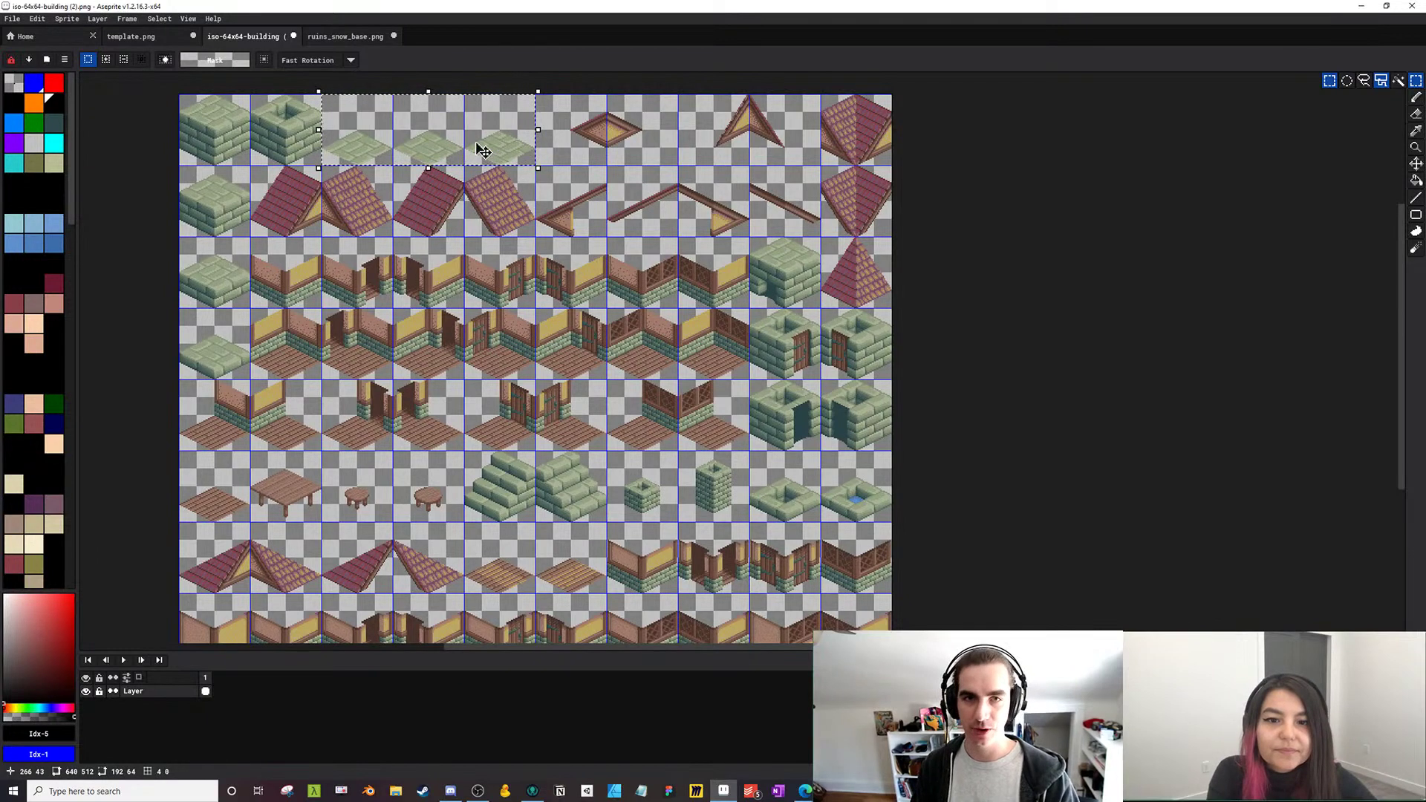
pyautogui.hotkey('ctrl', 'shift', 'Tab')
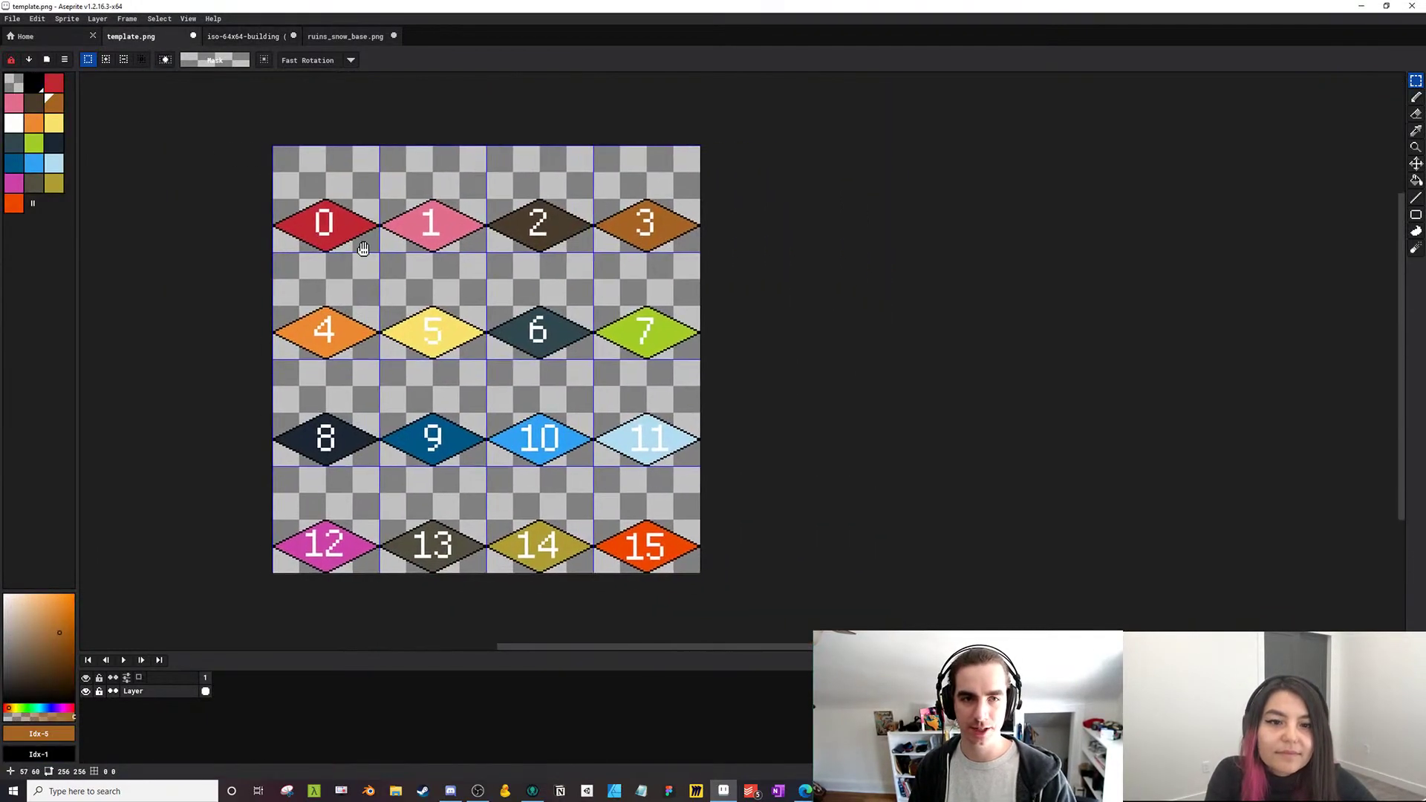
pyautogui.hotkey('ctrl', 'v')
pyautogui.moveTo(632, 234); pyautogui.dragTo(423, 232)
pyautogui.scroll(1, 379, 218)
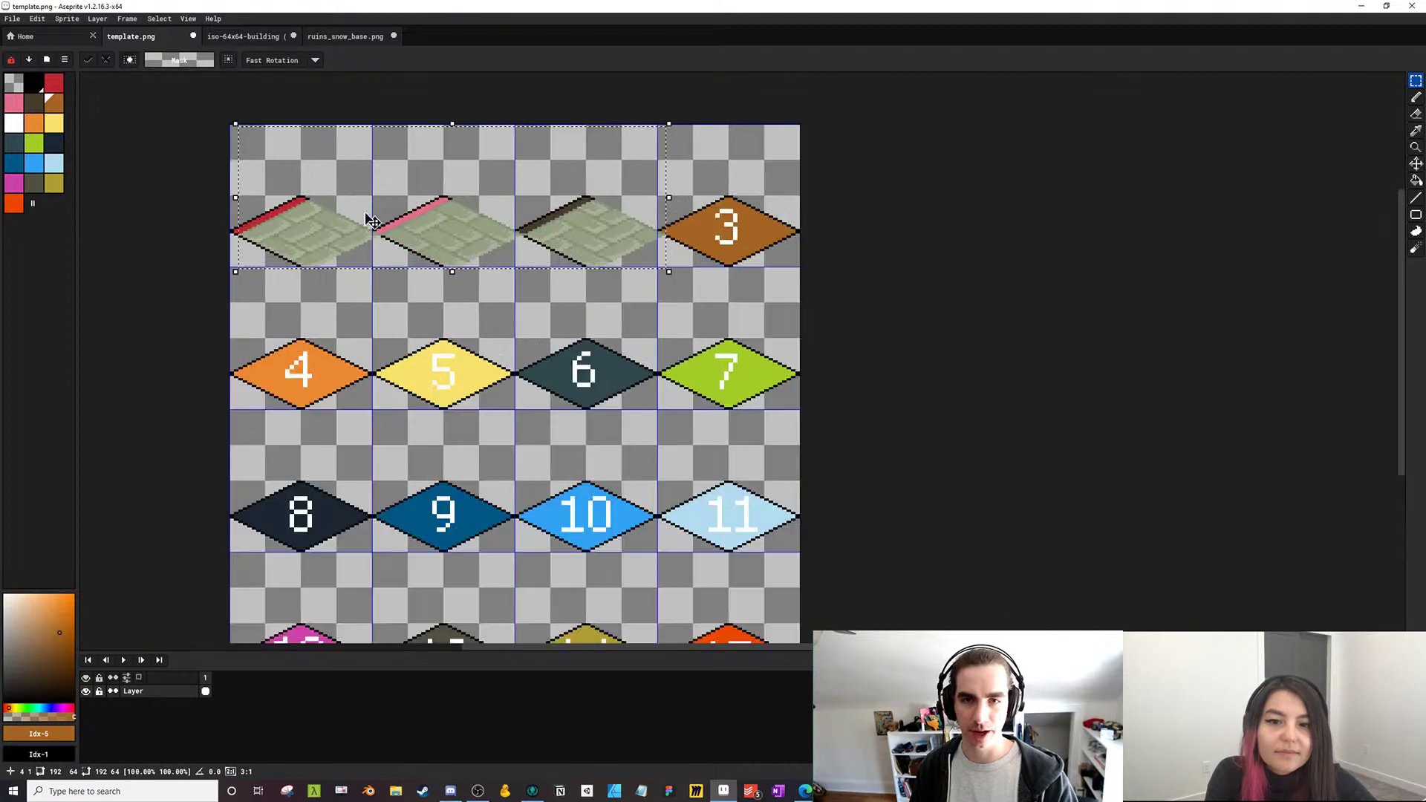
pyautogui.scroll(1, 371, 220)
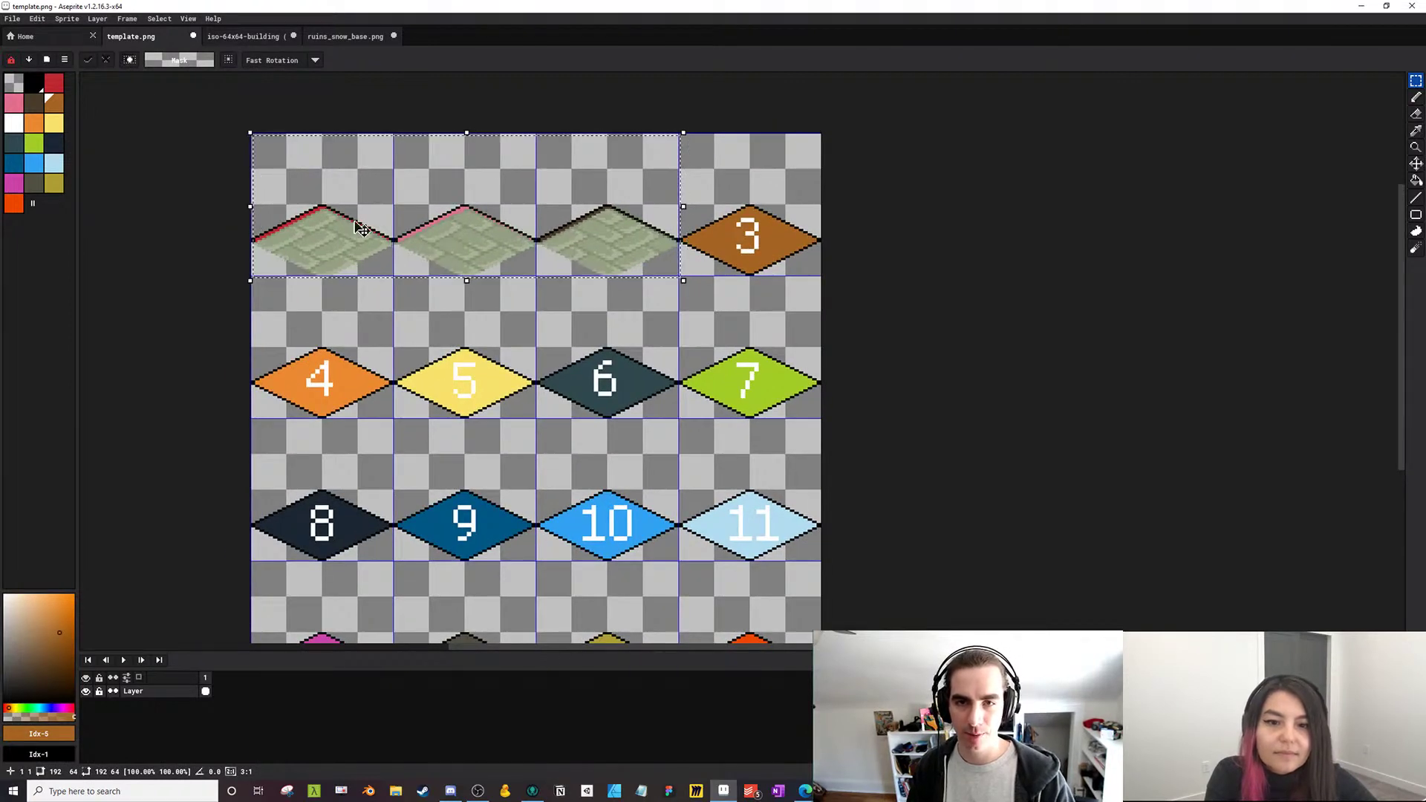
pyautogui.scroll(2, 362, 228)
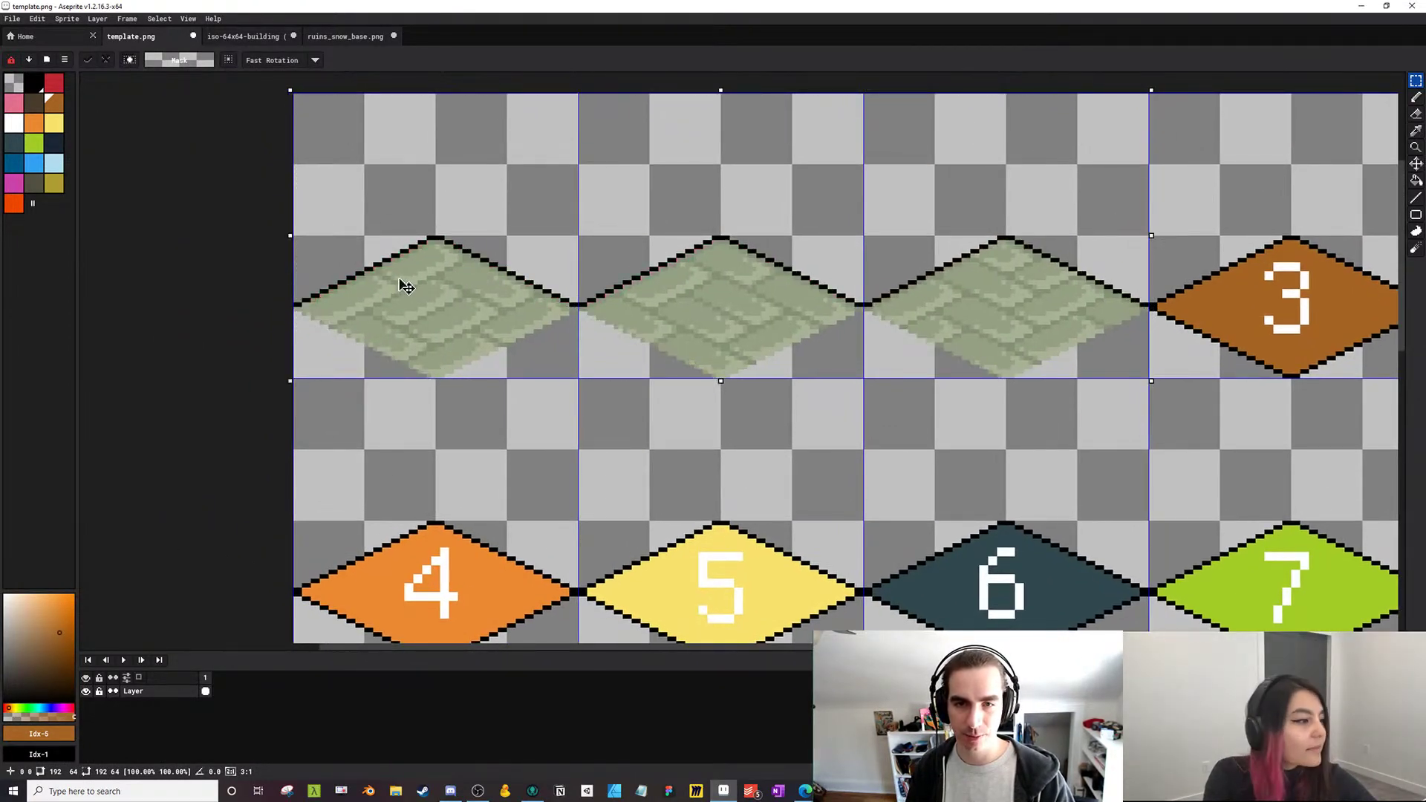
pyautogui.moveTo(550, 220); pyautogui.dragTo(275, 196)
pyautogui.press('Return')
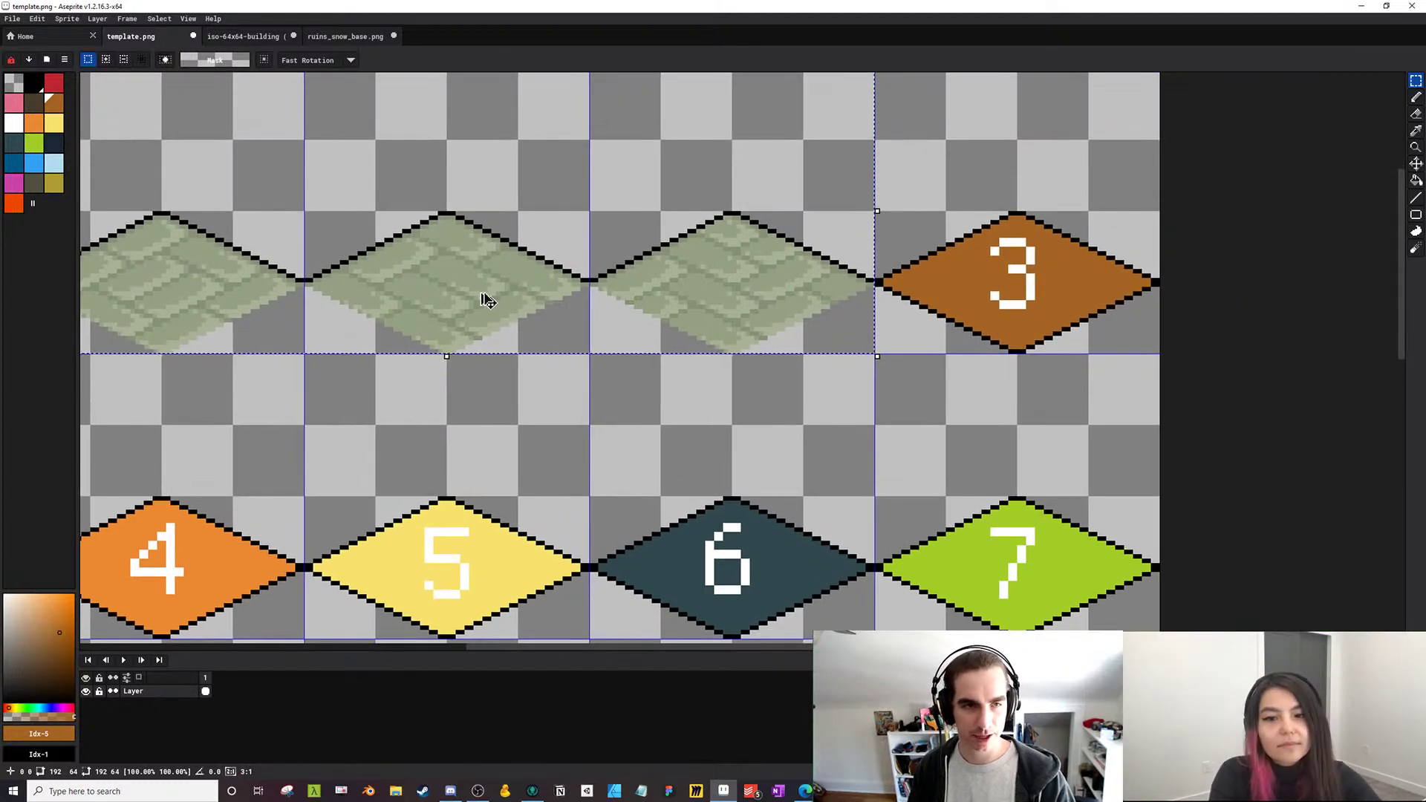
pyautogui.scroll(-1, 486, 299)
pyautogui.scroll(-2, 804, 317)
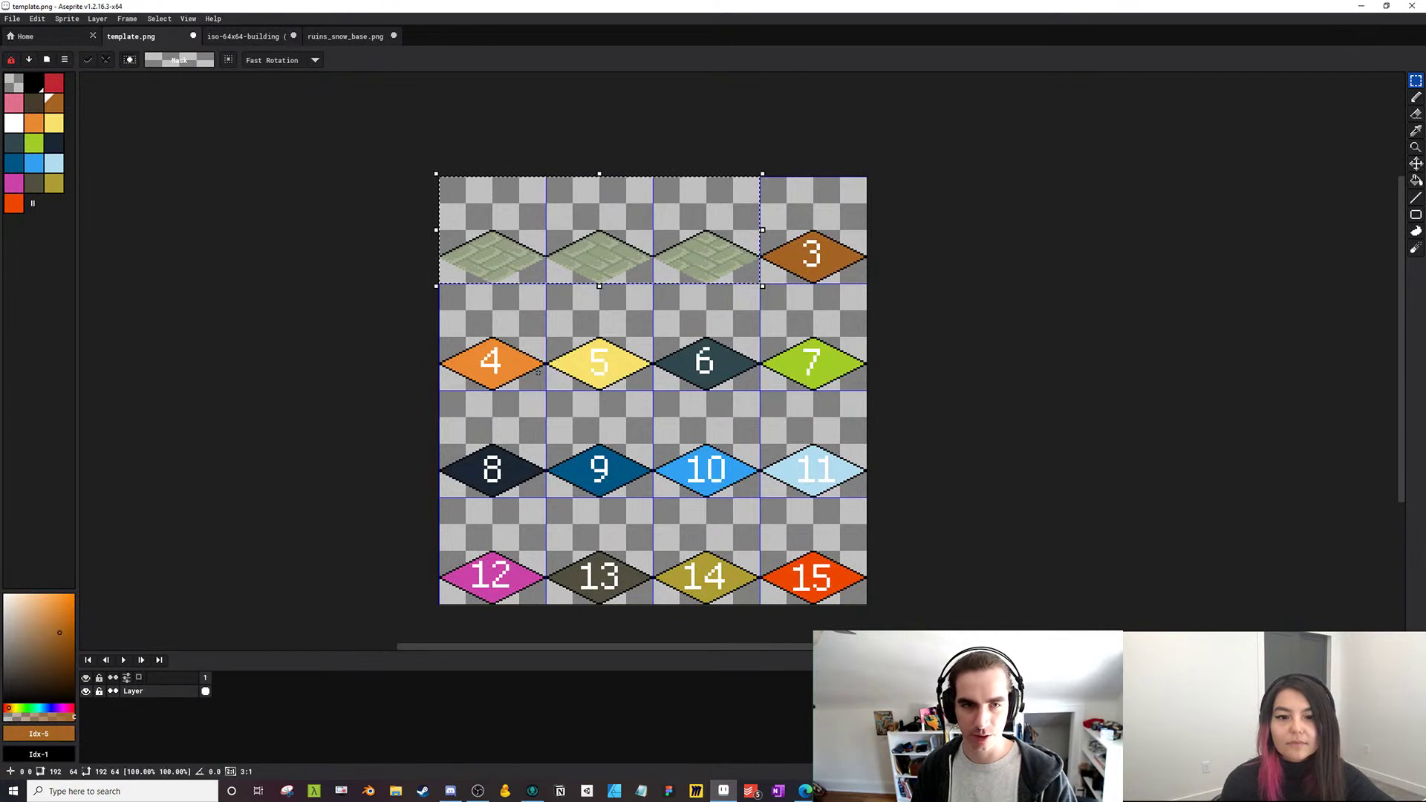
pyautogui.press('Escape')
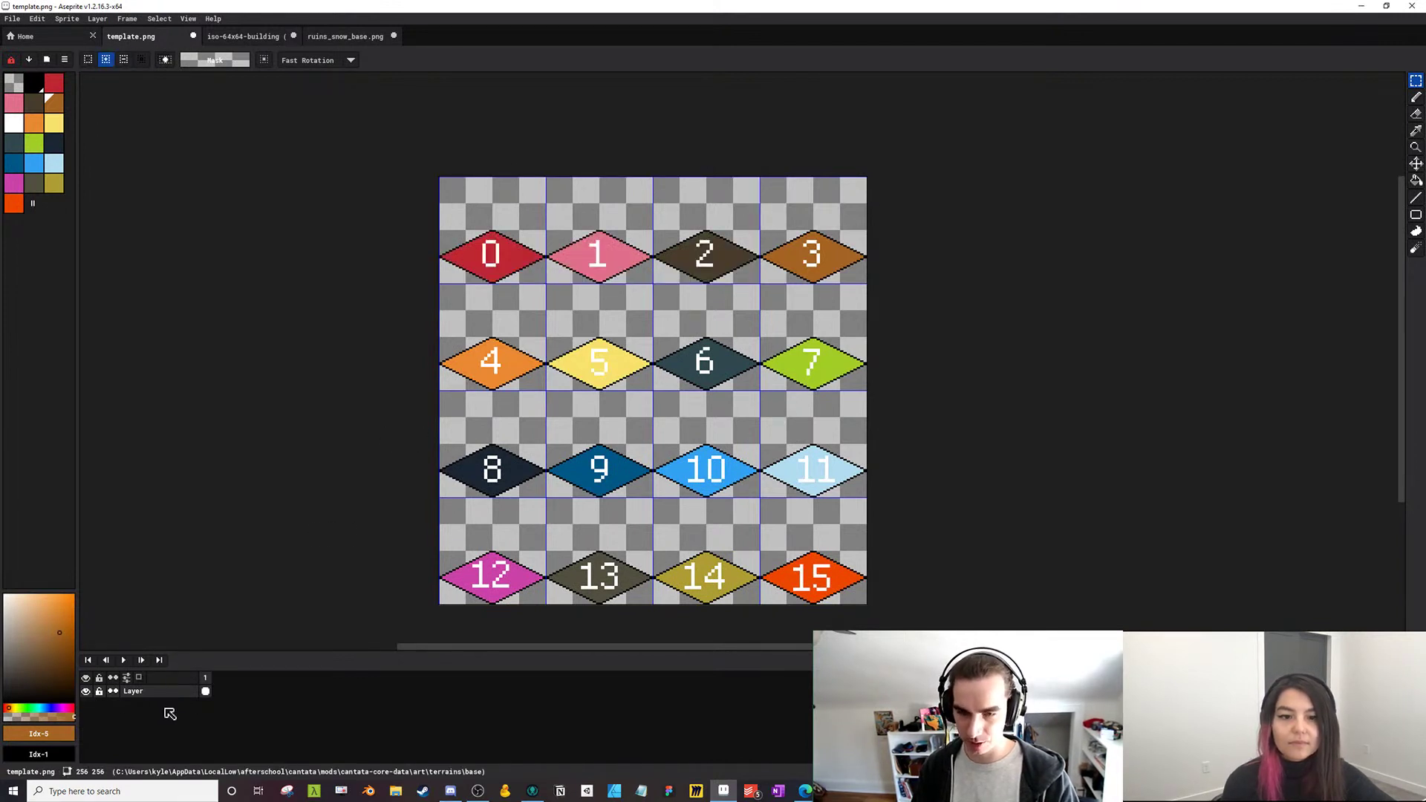
# Add a new layer to template.png and paste the three stone tiles over diamonds 0, 1 and 2
pyautogui.hotkey('shift', 'n')
pyautogui.hotkey('ctrl', 'v')
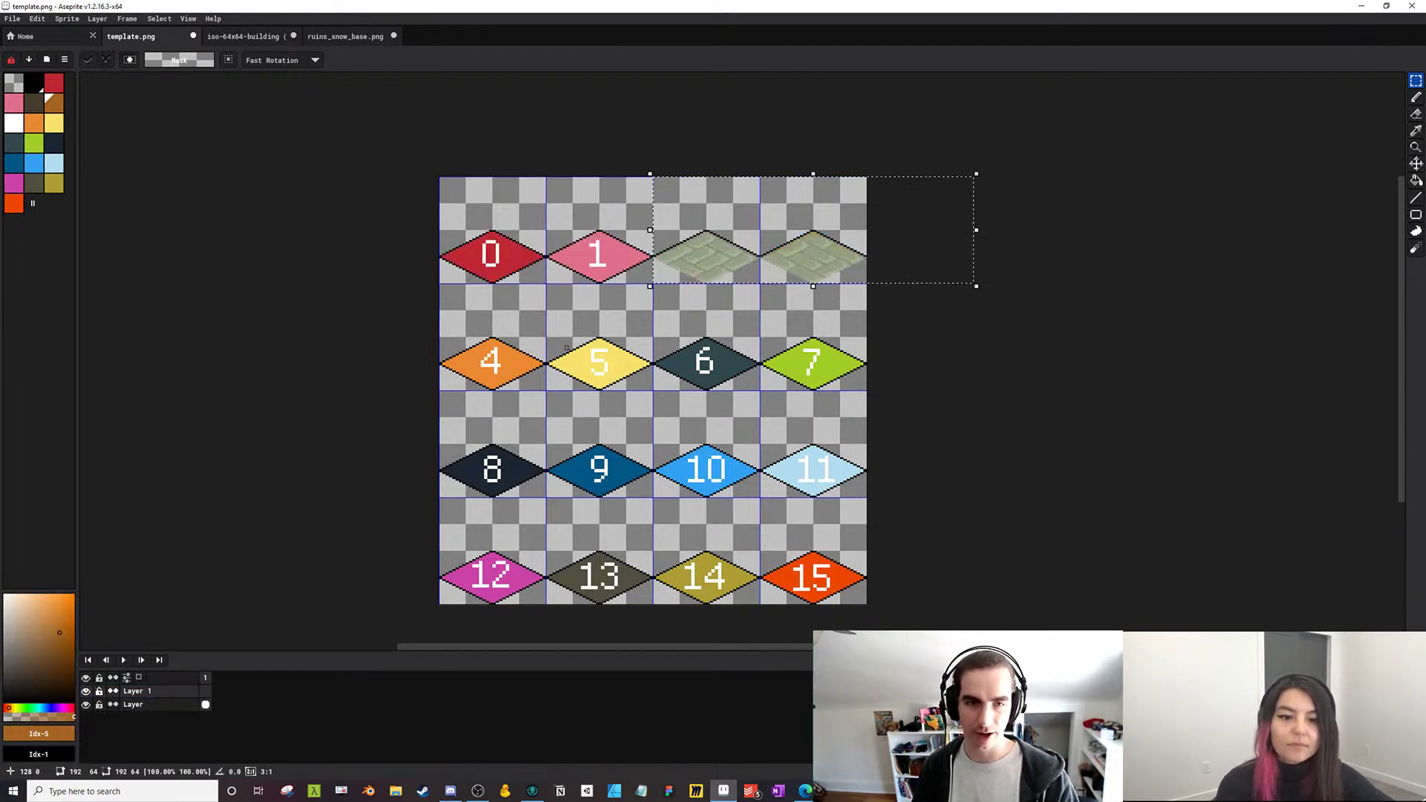
pyautogui.moveTo(762, 220); pyautogui.dragTo(548, 223)
pyautogui.scroll(2, 538, 242)
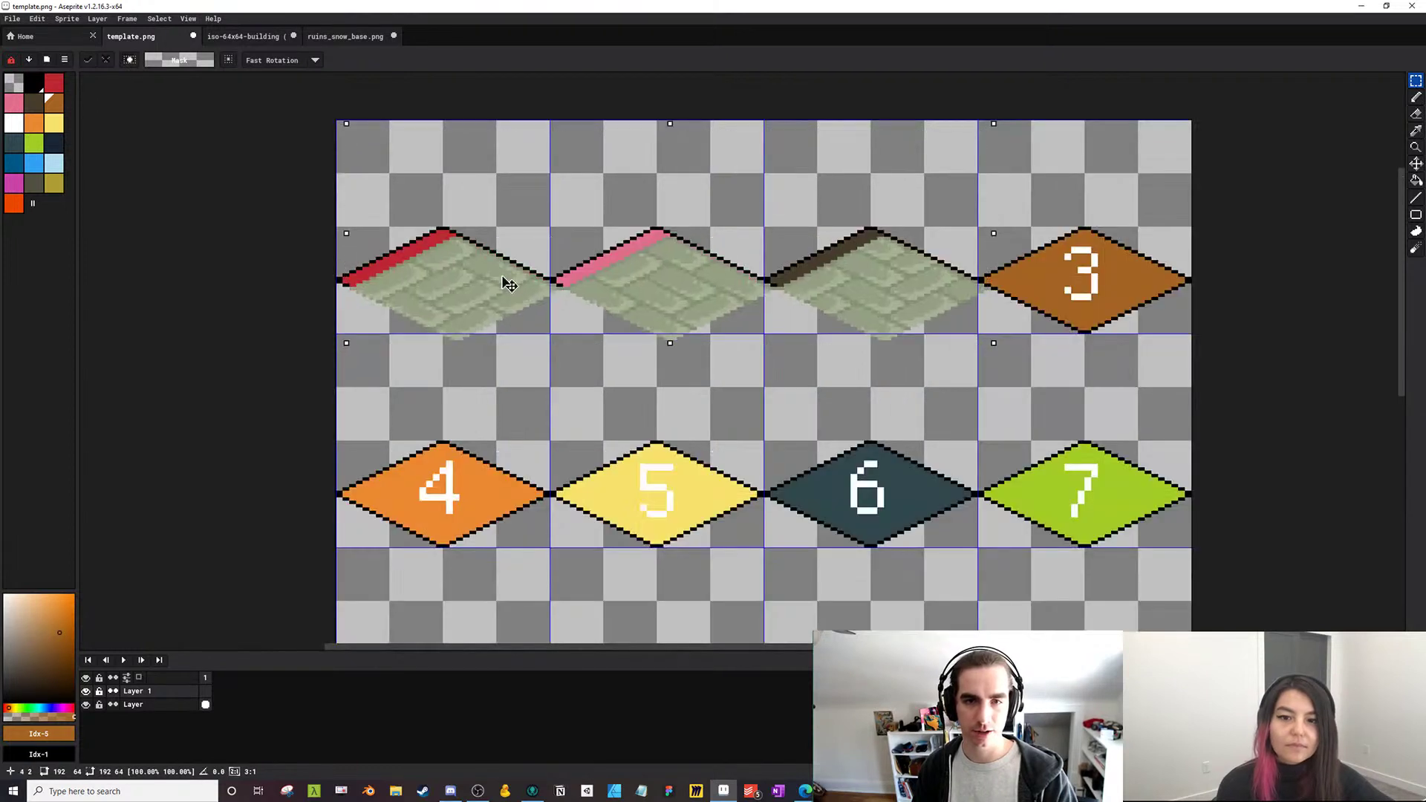
pyautogui.press('Return')
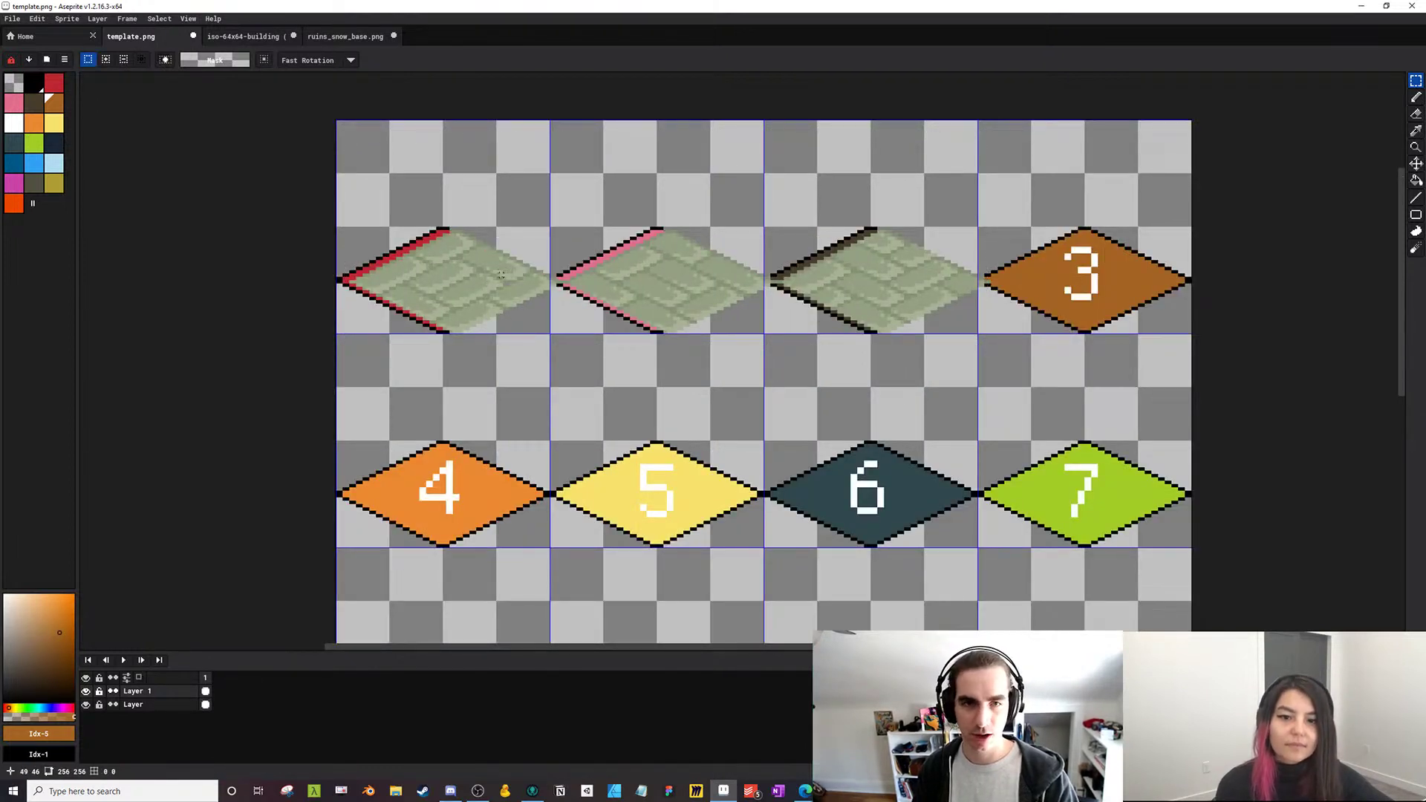
# Nudge the pasted stone tiles into line with template diamonds 0, 1 and 2, at position 0, 0
pyautogui.hotkey('ctrl', 'shift', 'd')
pyautogui.press('Left')
pyautogui.press('Left')
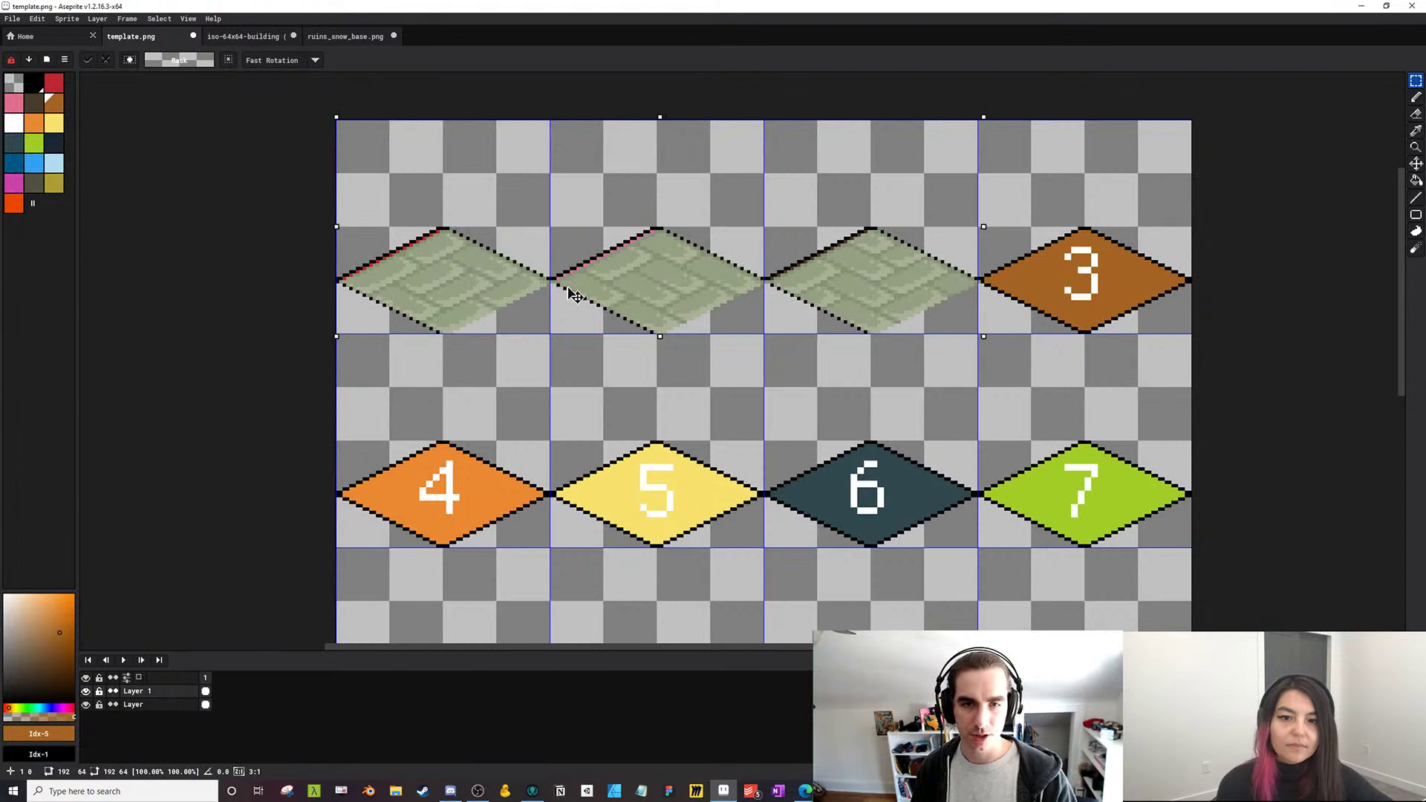
pyautogui.press('Right')
pyautogui.press('Right')
pyautogui.press('Left')
pyautogui.press('Left')
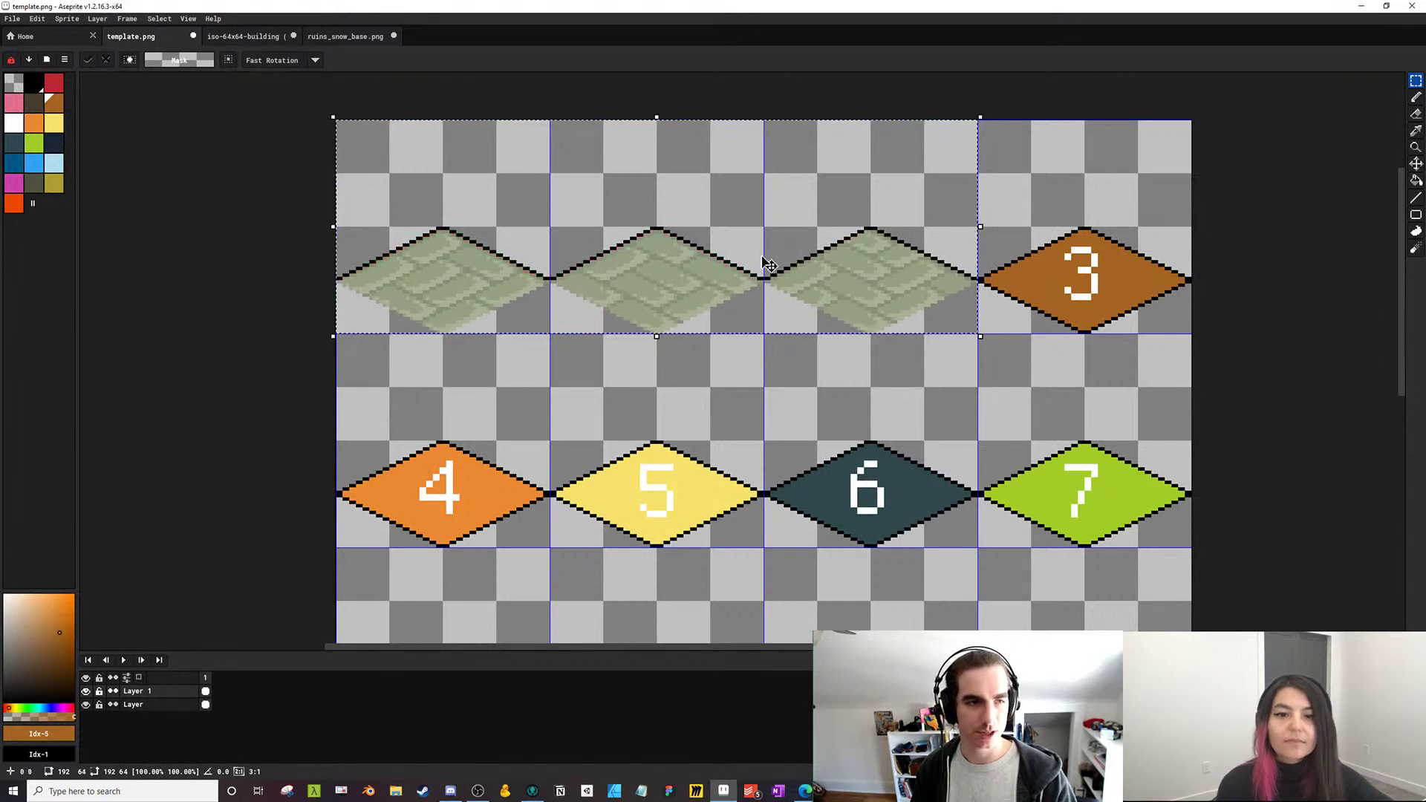
# Hide the numbered template layer so only the pasted stone tiles show, and inspect them
pyautogui.moveTo(735, 258); pyautogui.dragTo(617, 255)
pyautogui.click(86, 704)
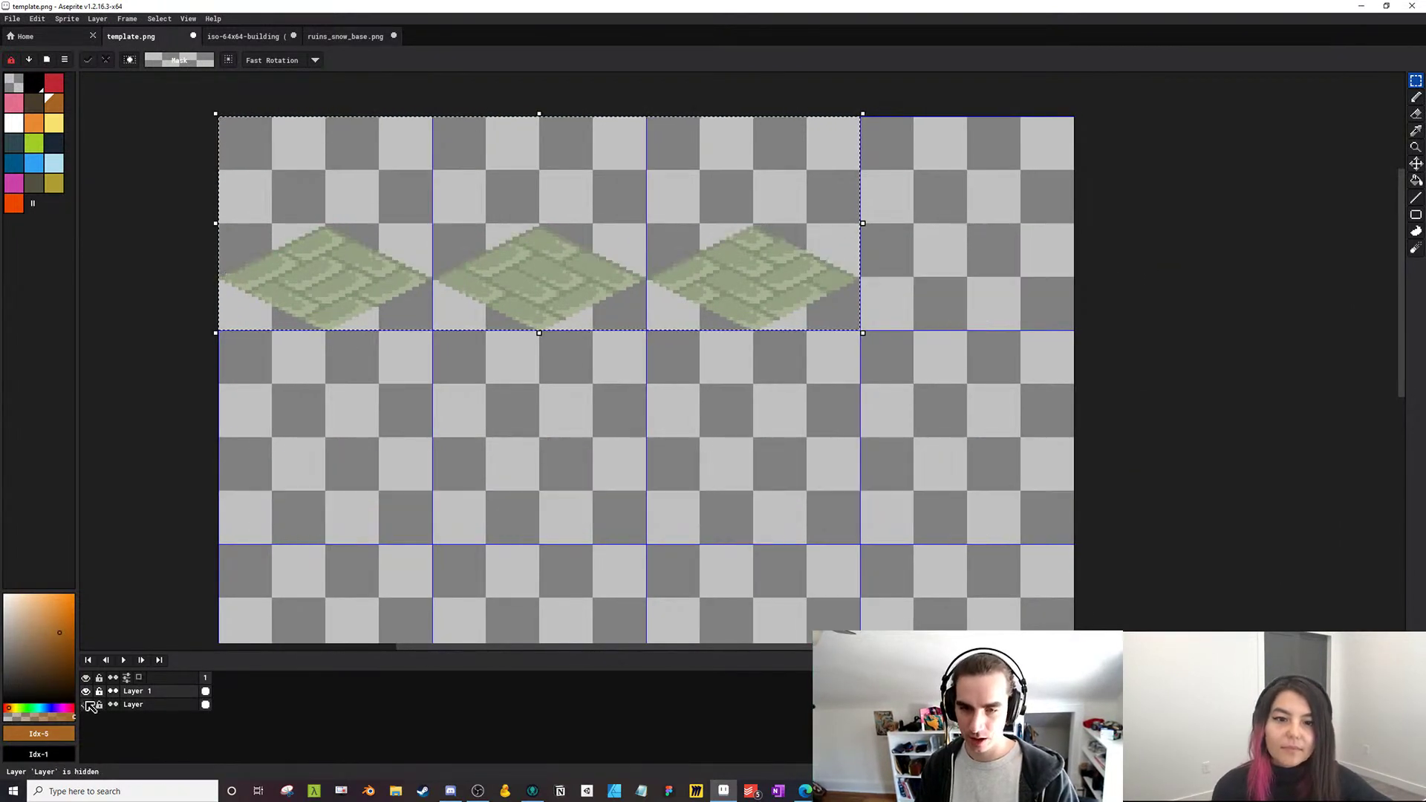
pyautogui.scroll(-5, 331, 415)
pyautogui.scroll(3, 323, 393)
# Copy the brown wooden floor tile that starts the sixth row of the building sheet and return to template.png
pyautogui.click(243, 36)
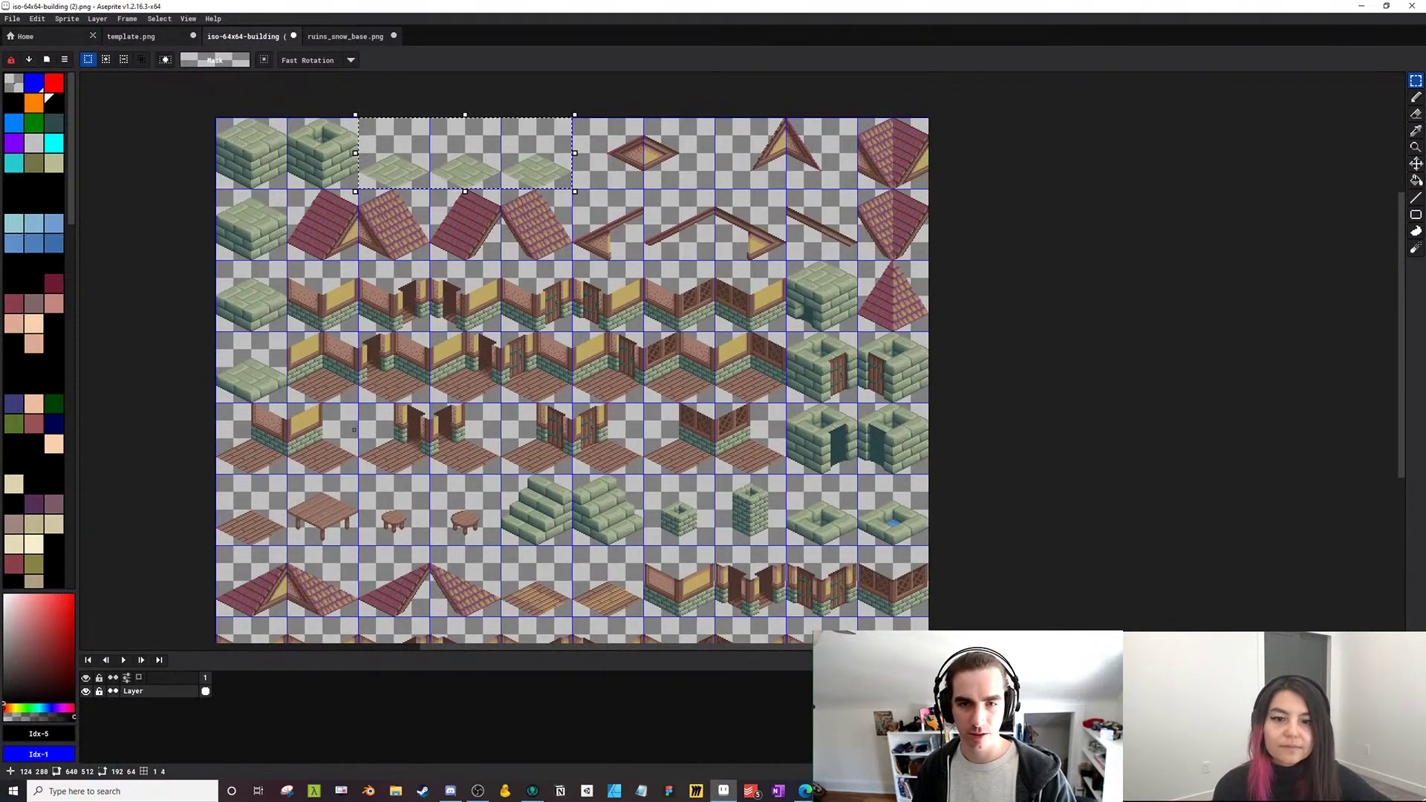
pyautogui.moveTo(354, 430); pyautogui.dragTo(341, 396)
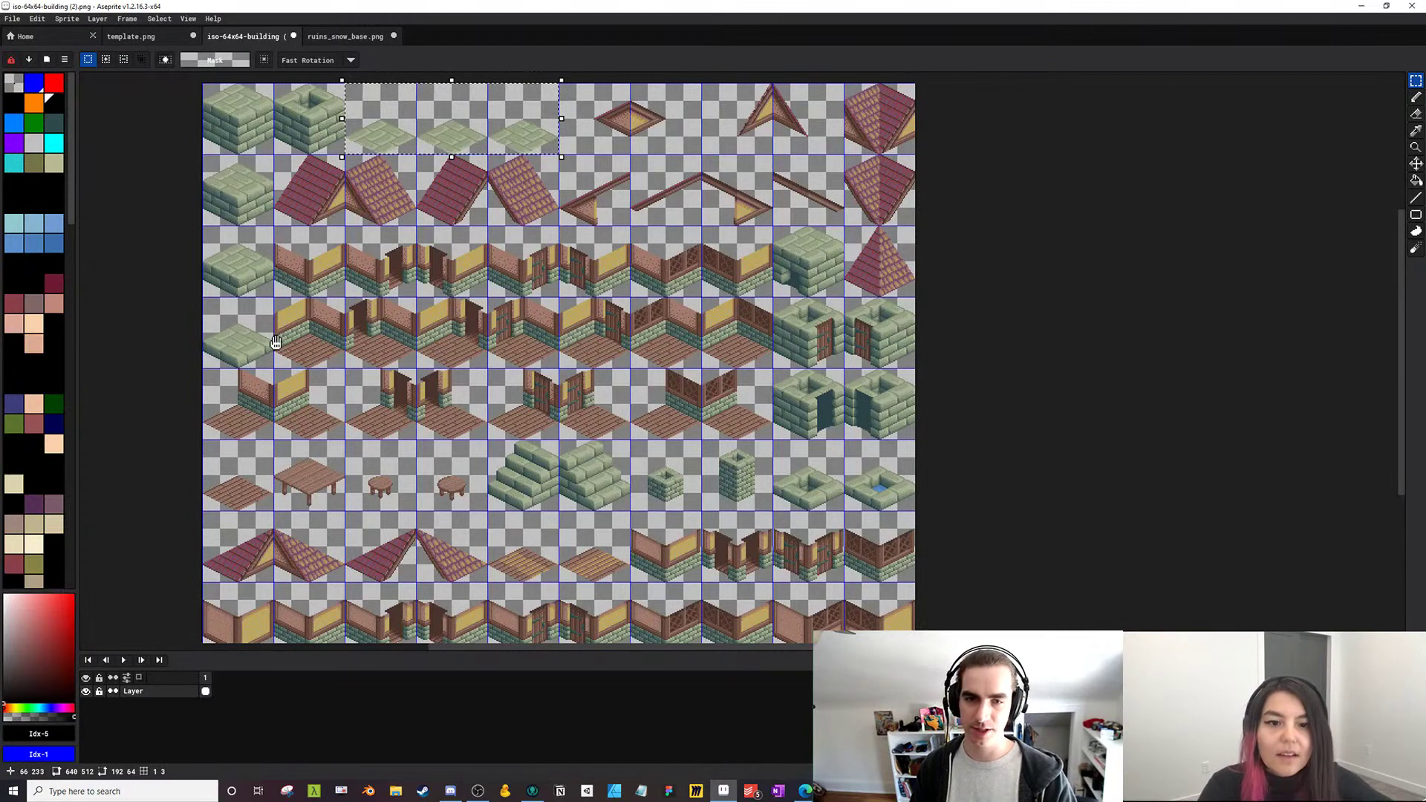
pyautogui.moveTo(226, 175)
pyautogui.mouseDown()
pyautogui.moveTo(239, 188)
pyautogui.moveTo(226, 182)
pyautogui.mouseUp()
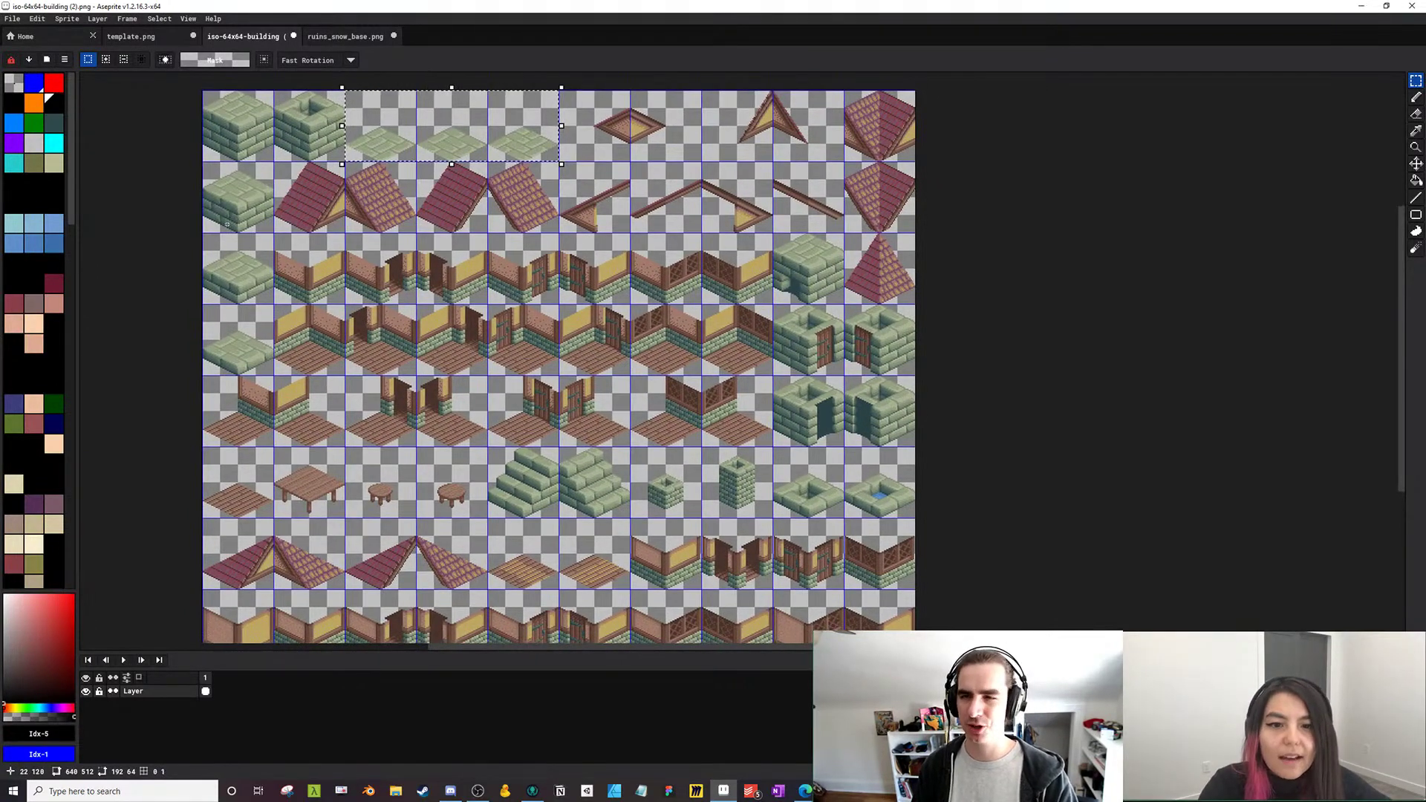
pyautogui.moveTo(353, 309); pyautogui.dragTo(299, 294)
pyautogui.moveTo(157, 483); pyautogui.dragTo(171, 402)
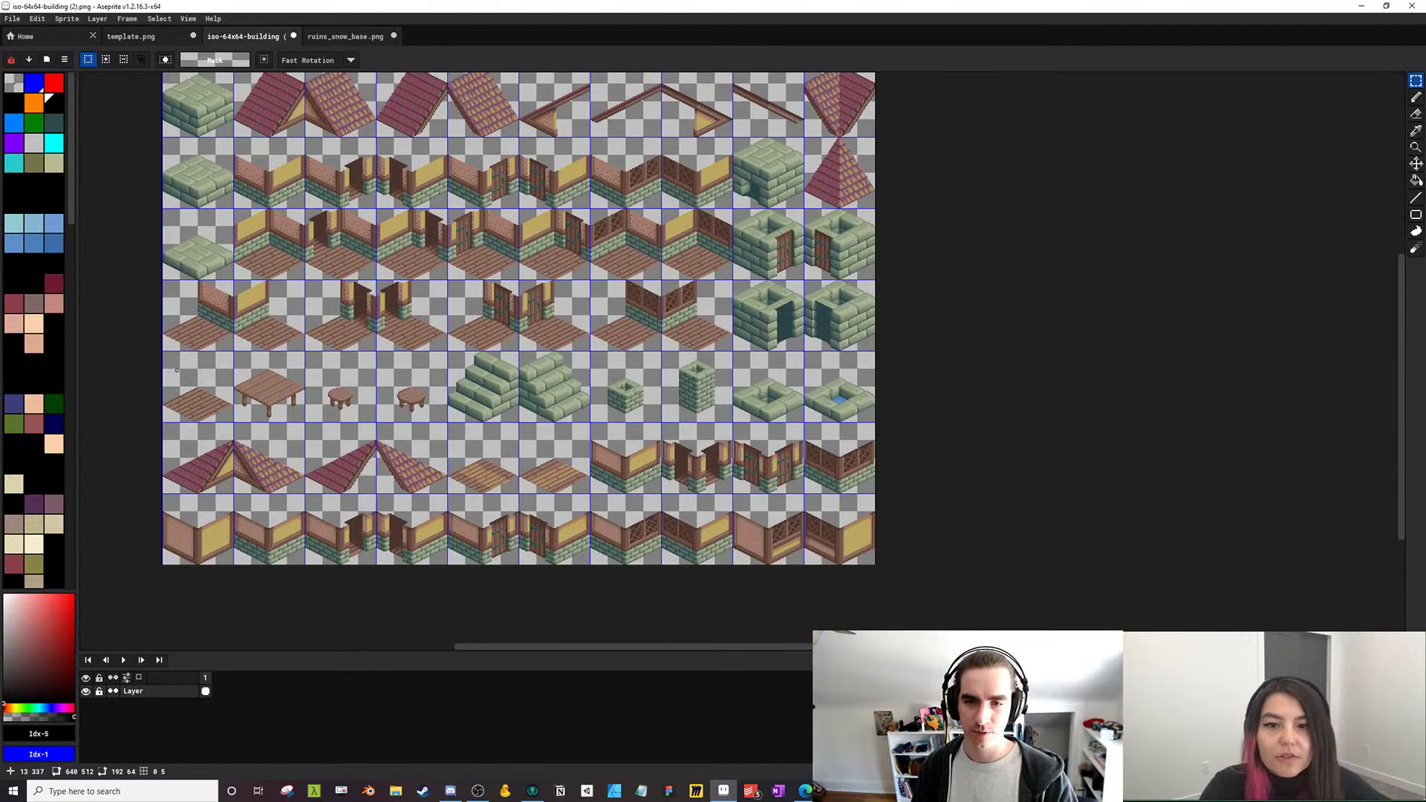
pyautogui.hotkey('ctrl', 'shift', 'Tab')
# Paste the wooden floor tile into the fourth cell of template.png's first row and nudge it down into line with the grid
pyautogui.hotkey('ctrl', 'v')
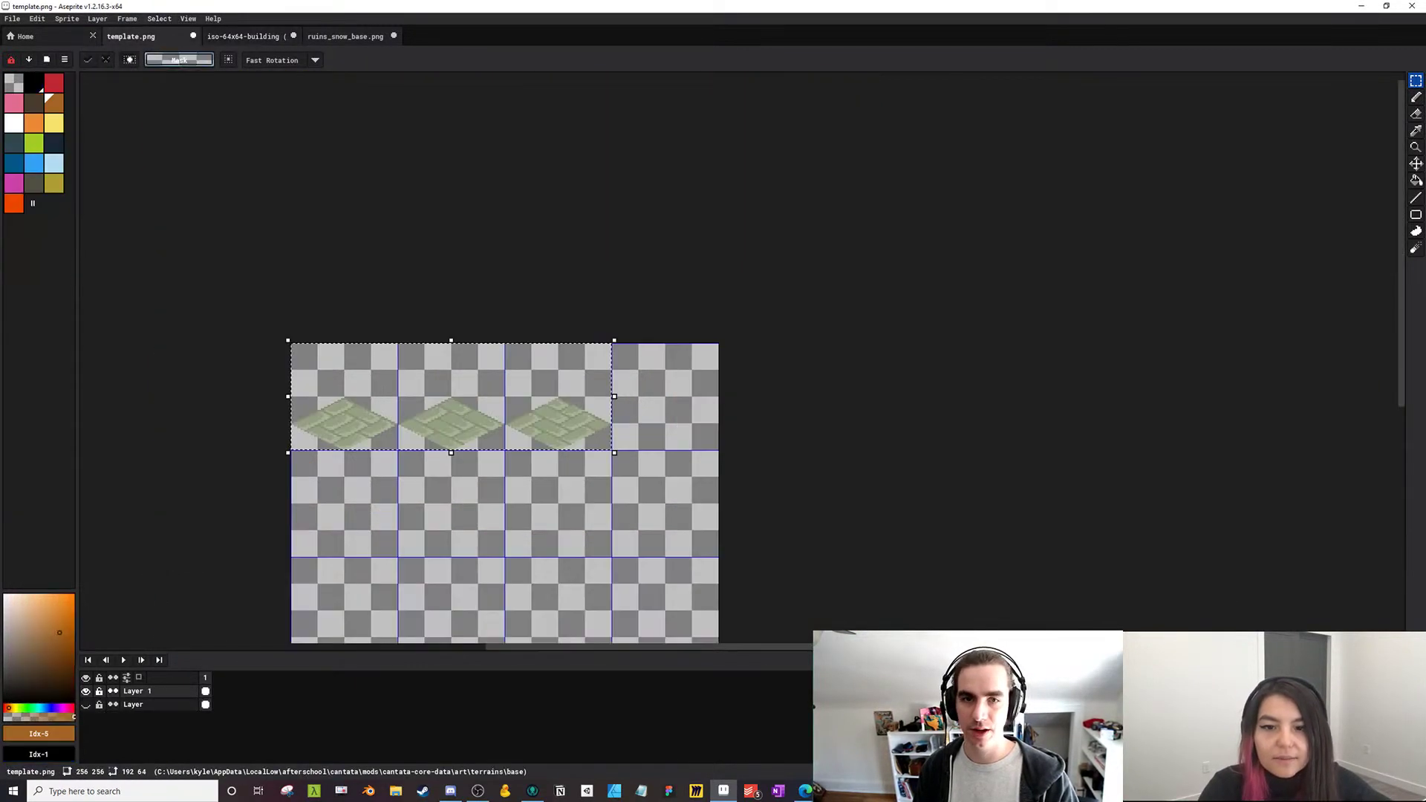
pyautogui.hotkey('ctrl', 'v')
pyautogui.moveTo(368, 385); pyautogui.dragTo(687, 428)
pyautogui.scroll(1, 687, 428)
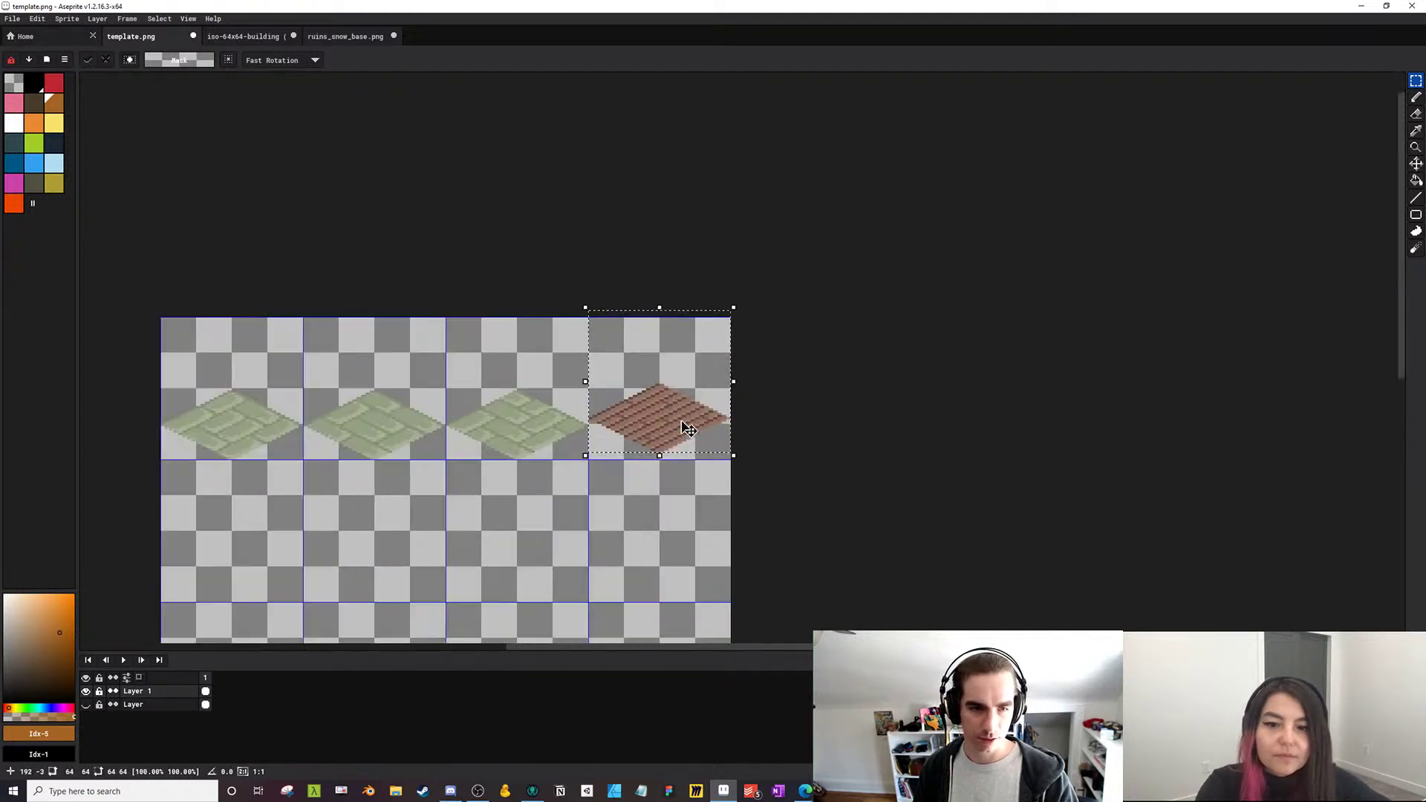
pyautogui.scroll(1, 688, 430)
pyautogui.press('Down')
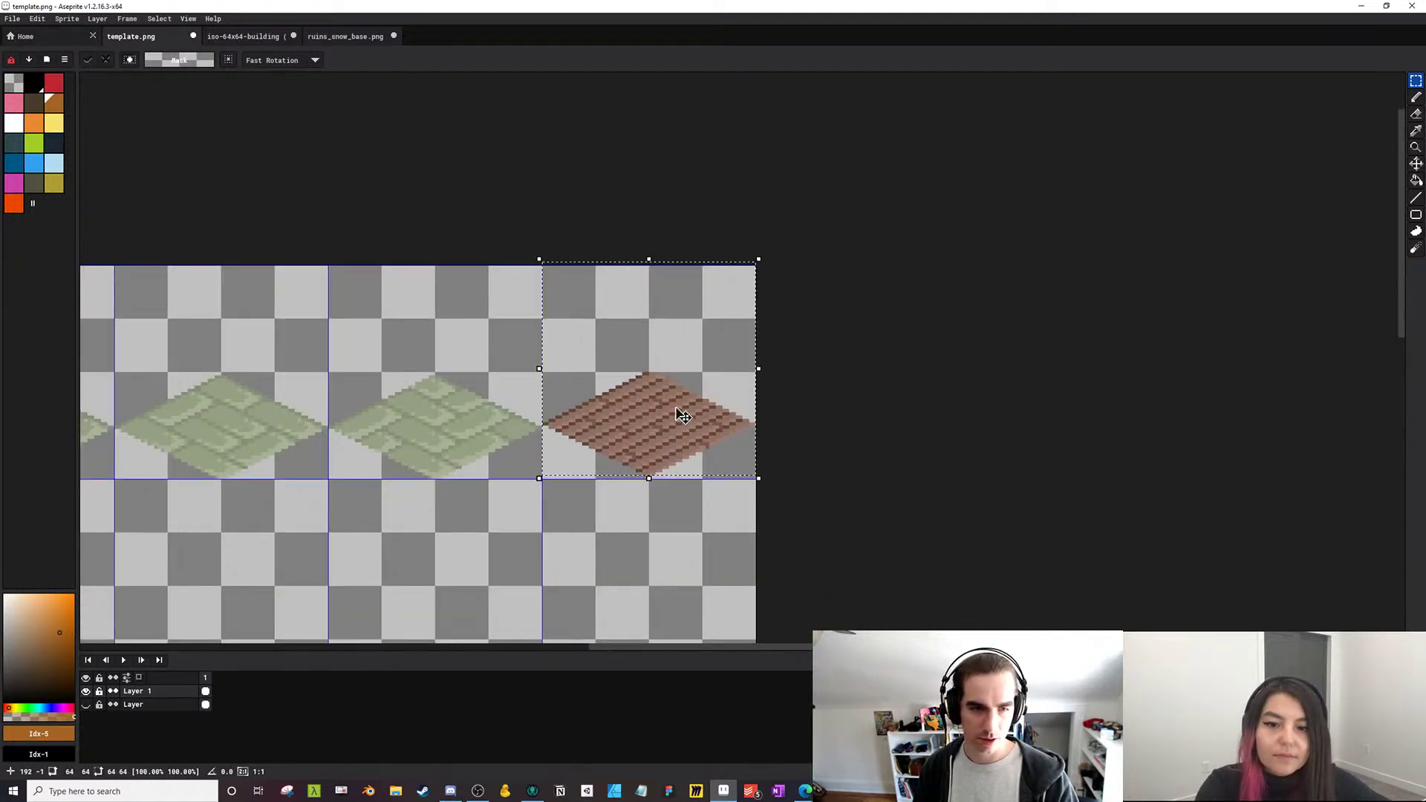
pyautogui.press('Down')
# Copy the two yellow-striped wooden floor tiles in the building sheet's seventh row and switch back to template.png
pyautogui.click(234, 37)
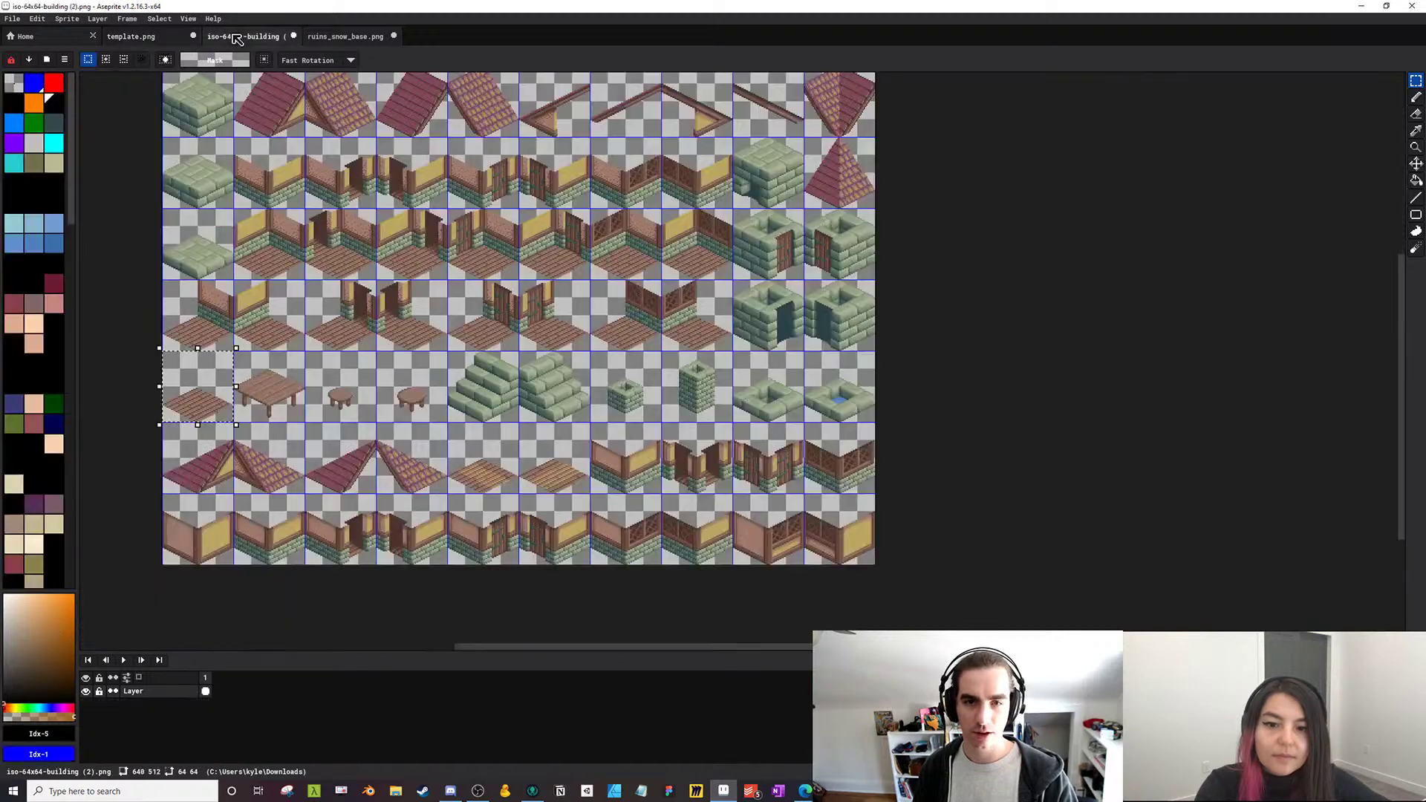
pyautogui.moveTo(453, 275)
pyautogui.mouseDown()
pyautogui.moveTo(476, 277)
pyautogui.moveTo(458, 299)
pyautogui.mouseUp()
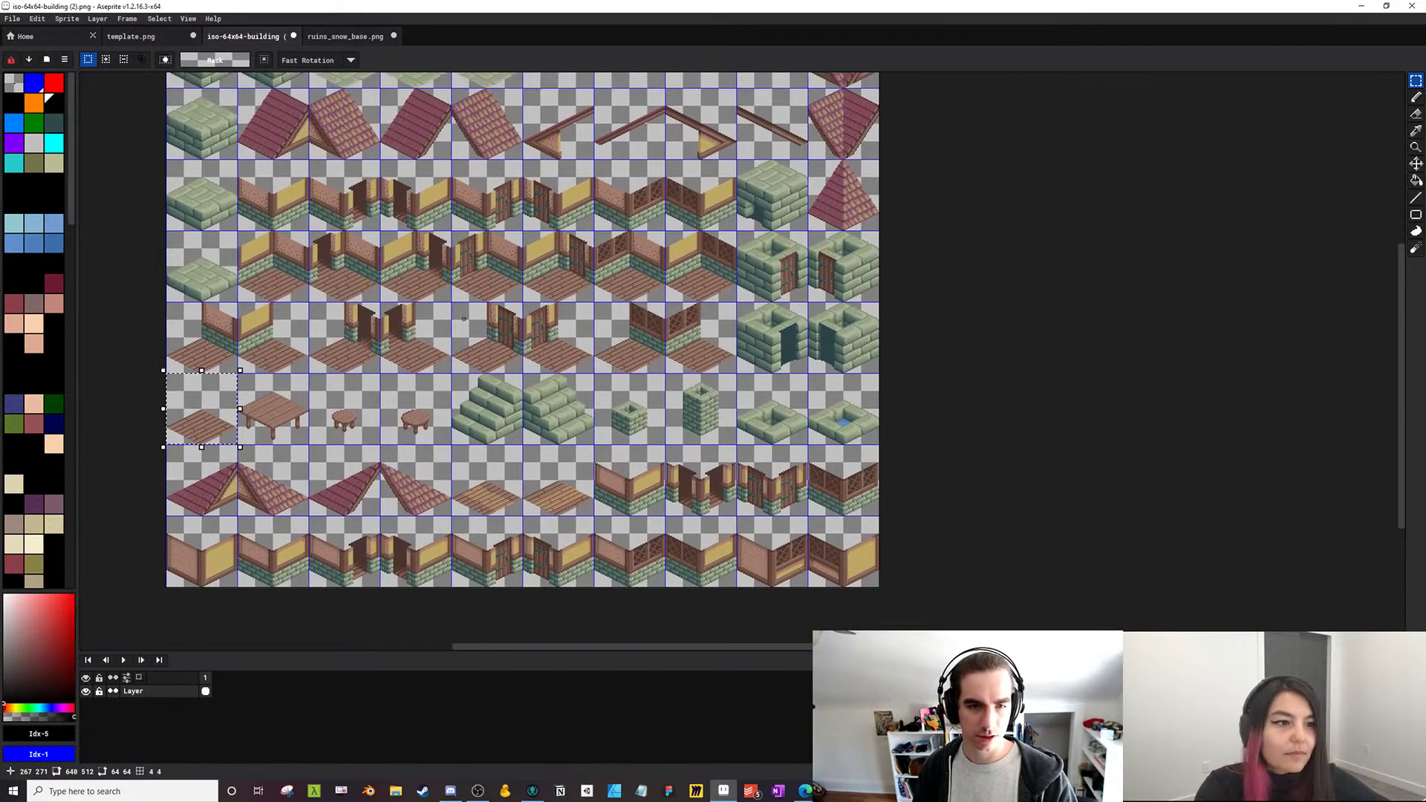
pyautogui.moveTo(468, 456); pyautogui.dragTo(560, 496)
pyautogui.hotkey('ctrl', 'c')
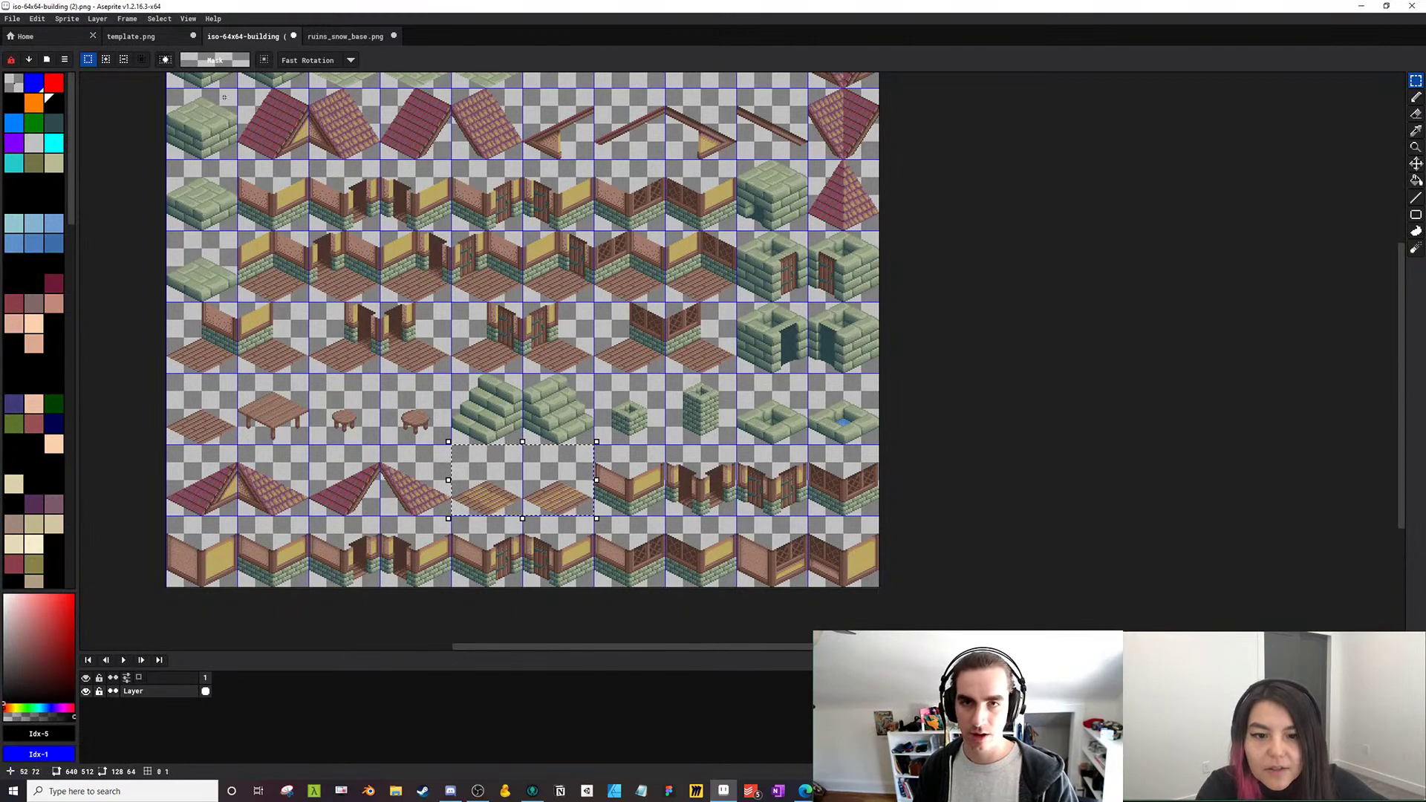
pyautogui.hotkey('ctrl', 'shift', 'Tab')
# Paste the two striped floor tiles into the first two cells of the second row, at position 0, 64
pyautogui.hotkey('ctrl', 'v')
pyautogui.moveTo(449, 460); pyautogui.dragTo(696, 271)
pyautogui.moveTo(1107, 162); pyautogui.dragTo(475, 291)
pyautogui.scroll(3, 332, 366)
pyautogui.moveTo(408, 431); pyautogui.dragTo(335, 451)
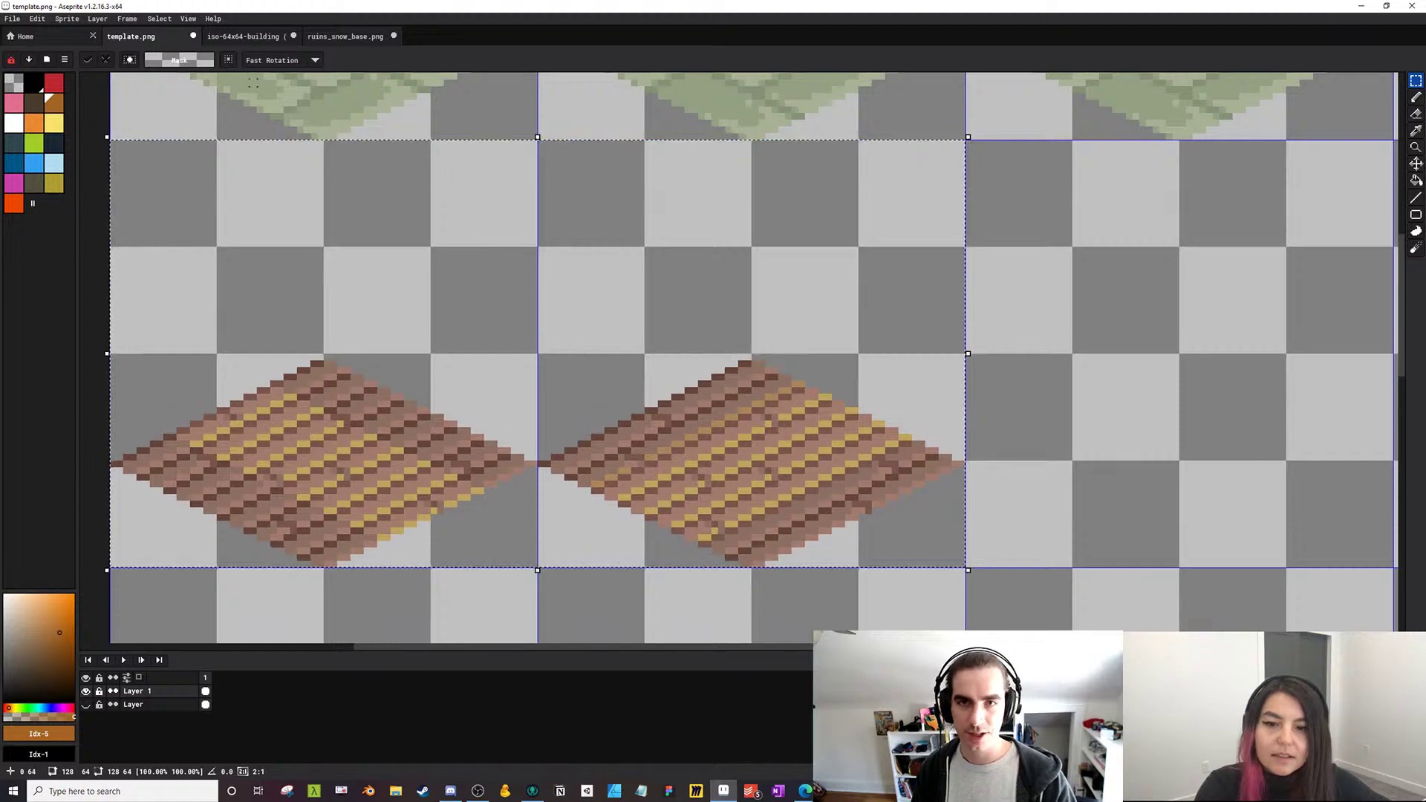
# Copy the two low stone well tiles, empty and water-filled, from the building sheet's sixth row and return to template.png
pyautogui.hotkey('ctrl', 'Tab')
pyautogui.moveTo(530, 307); pyautogui.dragTo(532, 258)
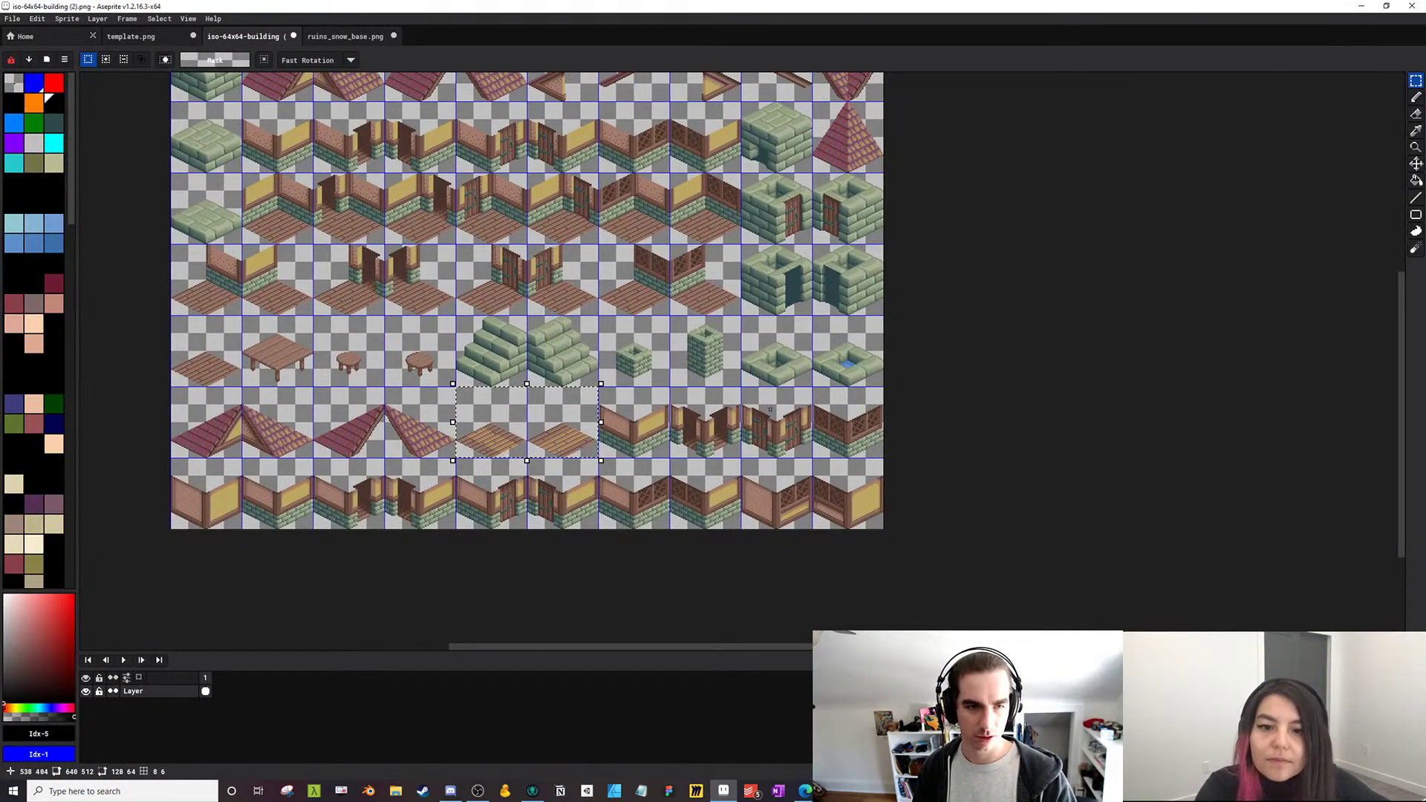
pyautogui.scroll(1, 769, 409)
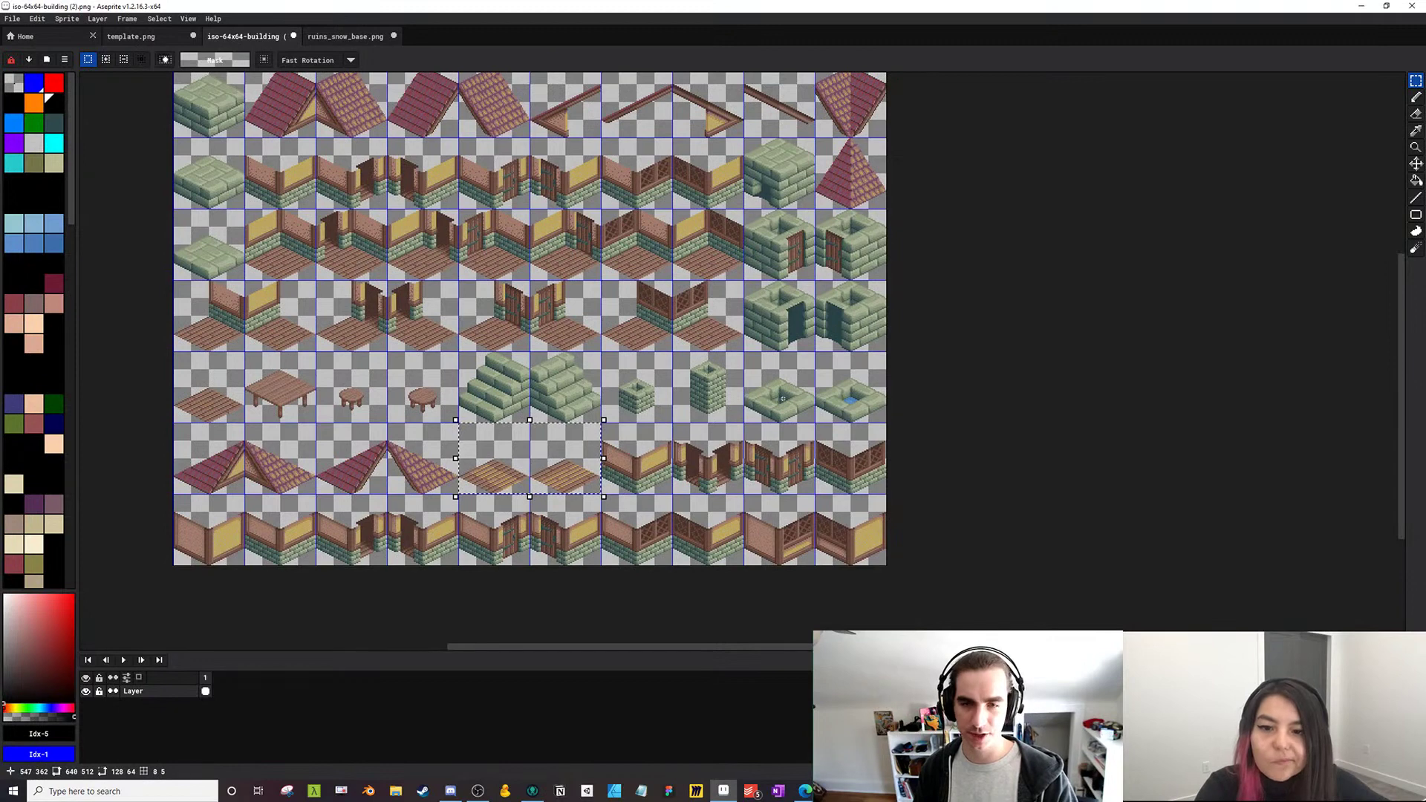
pyautogui.moveTo(779, 389); pyautogui.dragTo(817, 446)
pyautogui.click(156, 38)
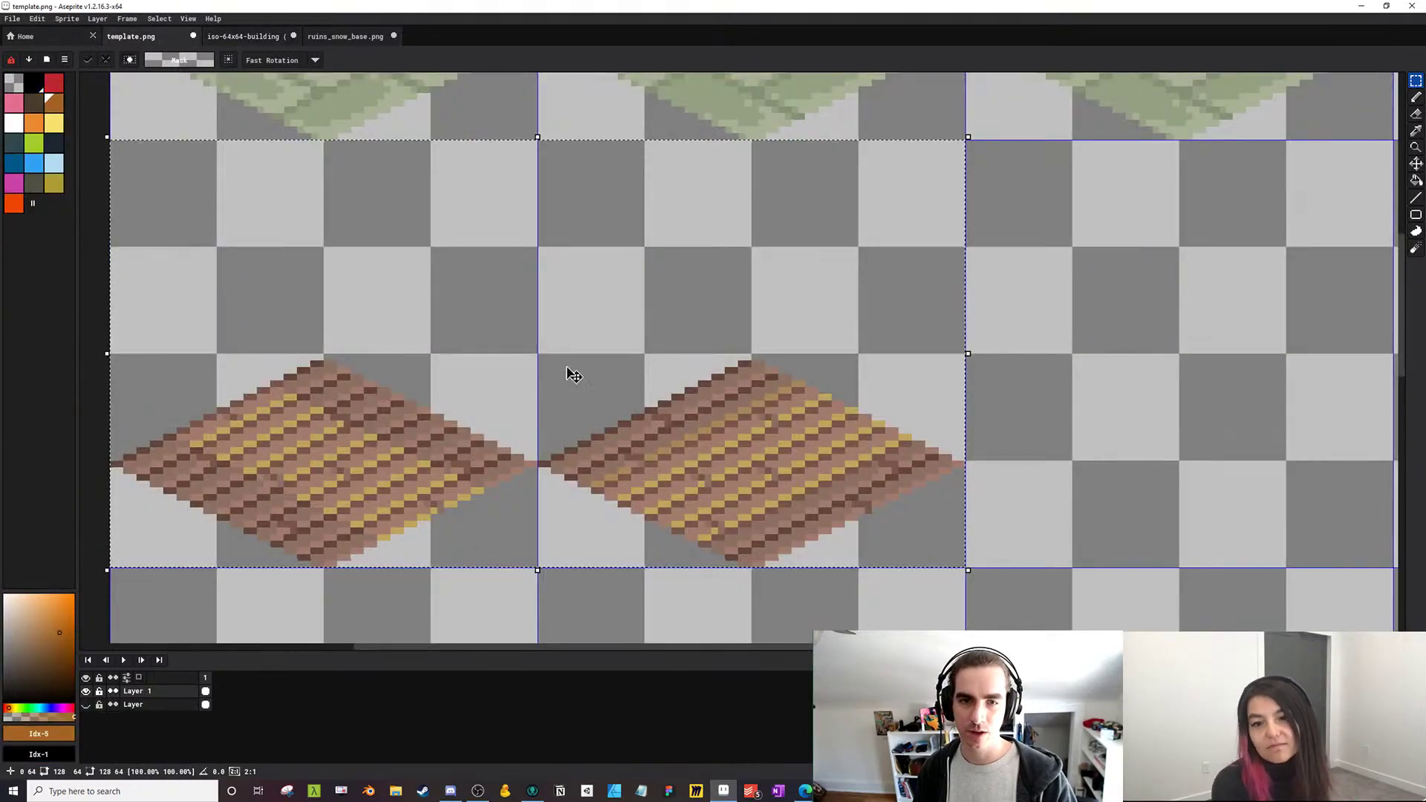
# Paste the two well tiles into the last two cells of the second row at position 128, 64, and deselect them
pyautogui.moveTo(565, 367); pyautogui.dragTo(407, 320)
pyautogui.scroll(-3, 406, 320)
pyautogui.moveTo(502, 320); pyautogui.dragTo(410, 334)
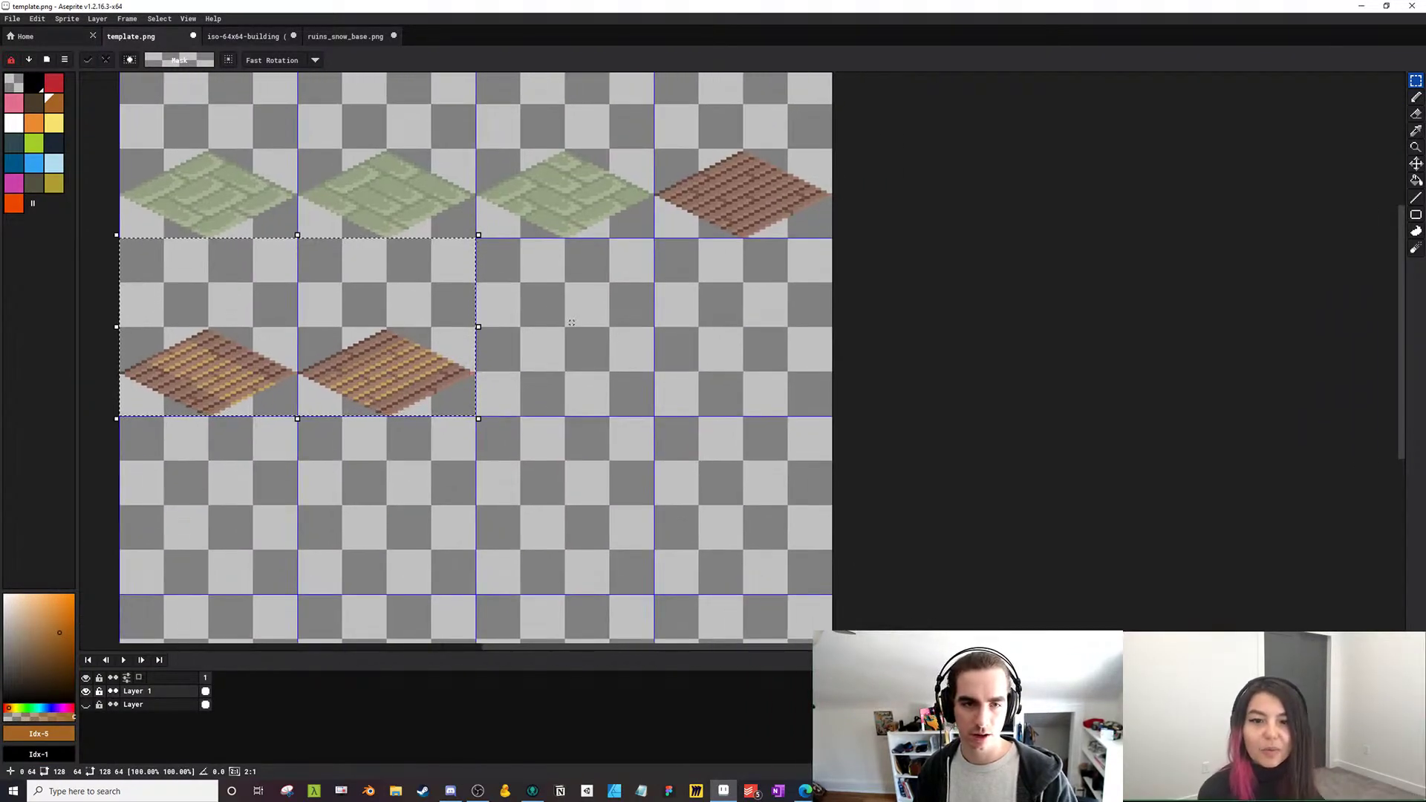
pyautogui.hotkey('ctrl', 'v')
pyautogui.moveTo(728, 396); pyautogui.dragTo(643, 366)
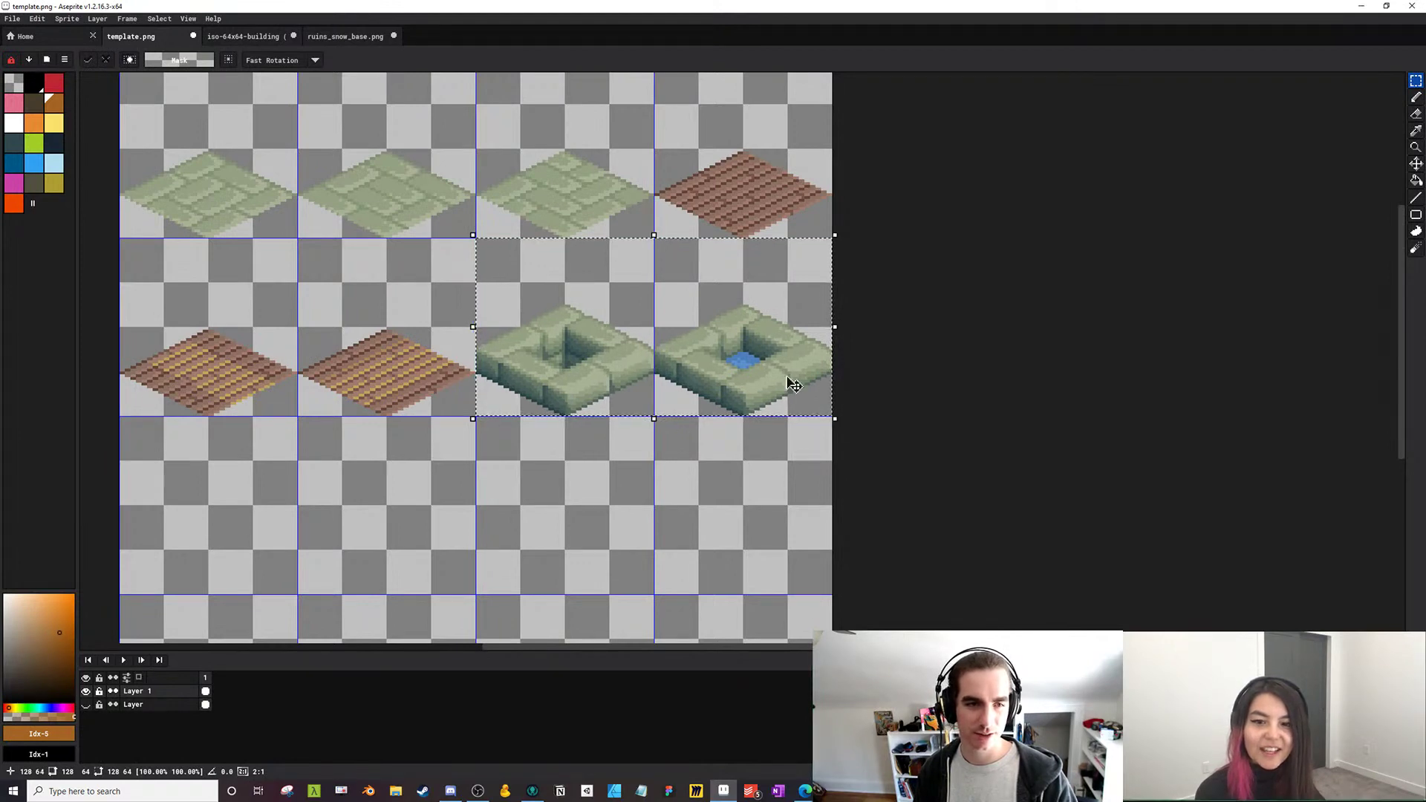
pyautogui.moveTo(780, 353); pyautogui.dragTo(1018, 270)
pyautogui.moveTo(861, 376); pyautogui.dragTo(713, 455)
pyautogui.scroll(-1, 893, 359)
pyautogui.scroll(-1, 713, 455)
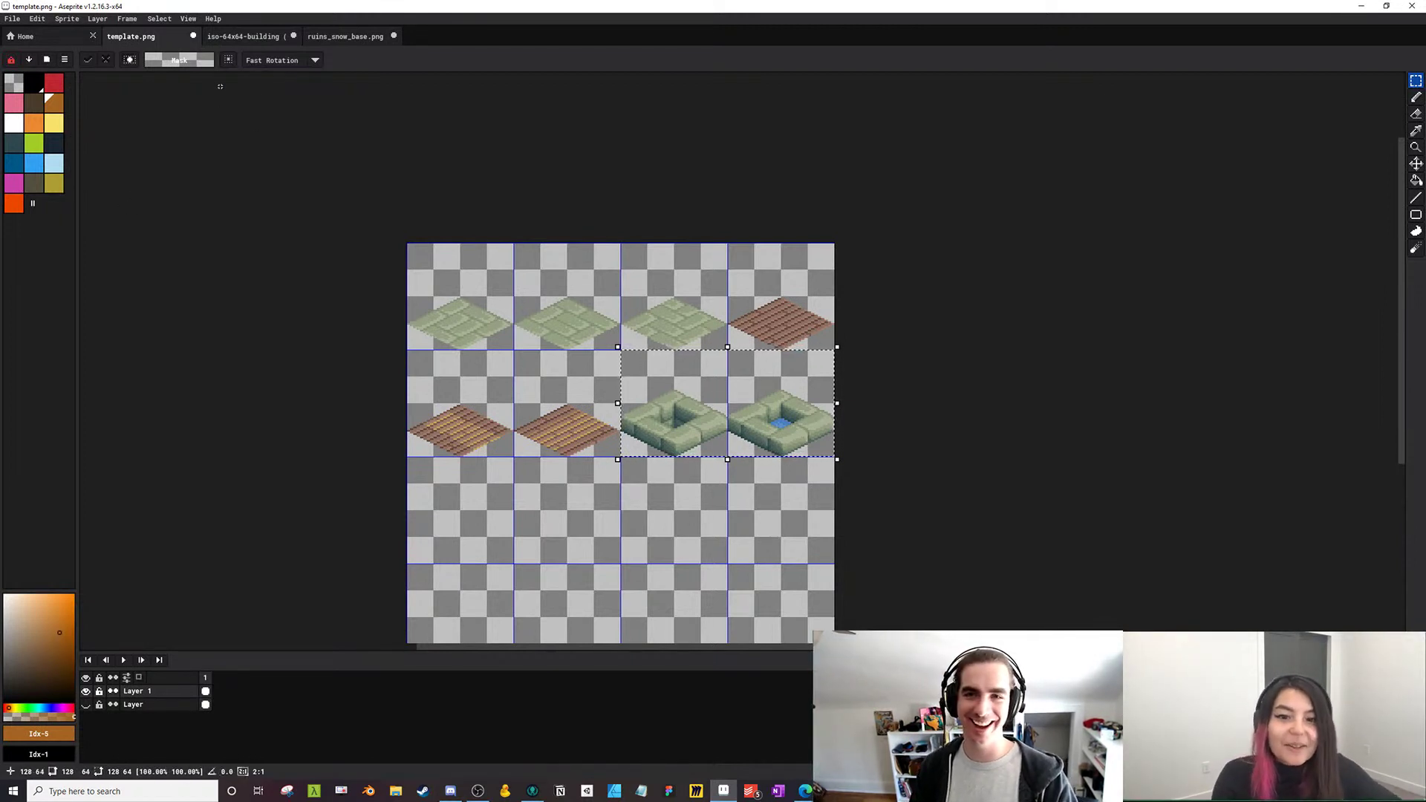
pyautogui.click(359, 204)
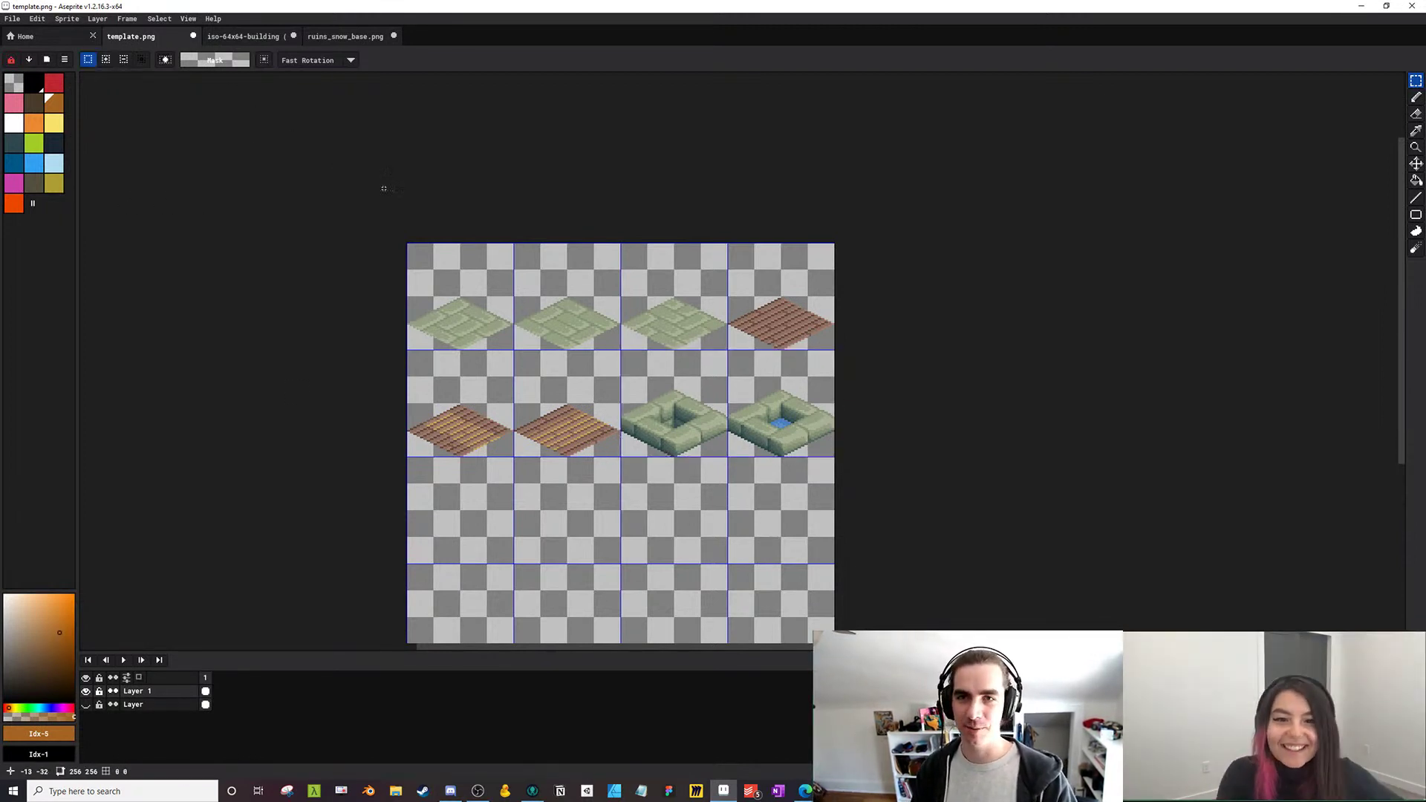
pyautogui.moveTo(361, 245); pyautogui.dragTo(387, 211)
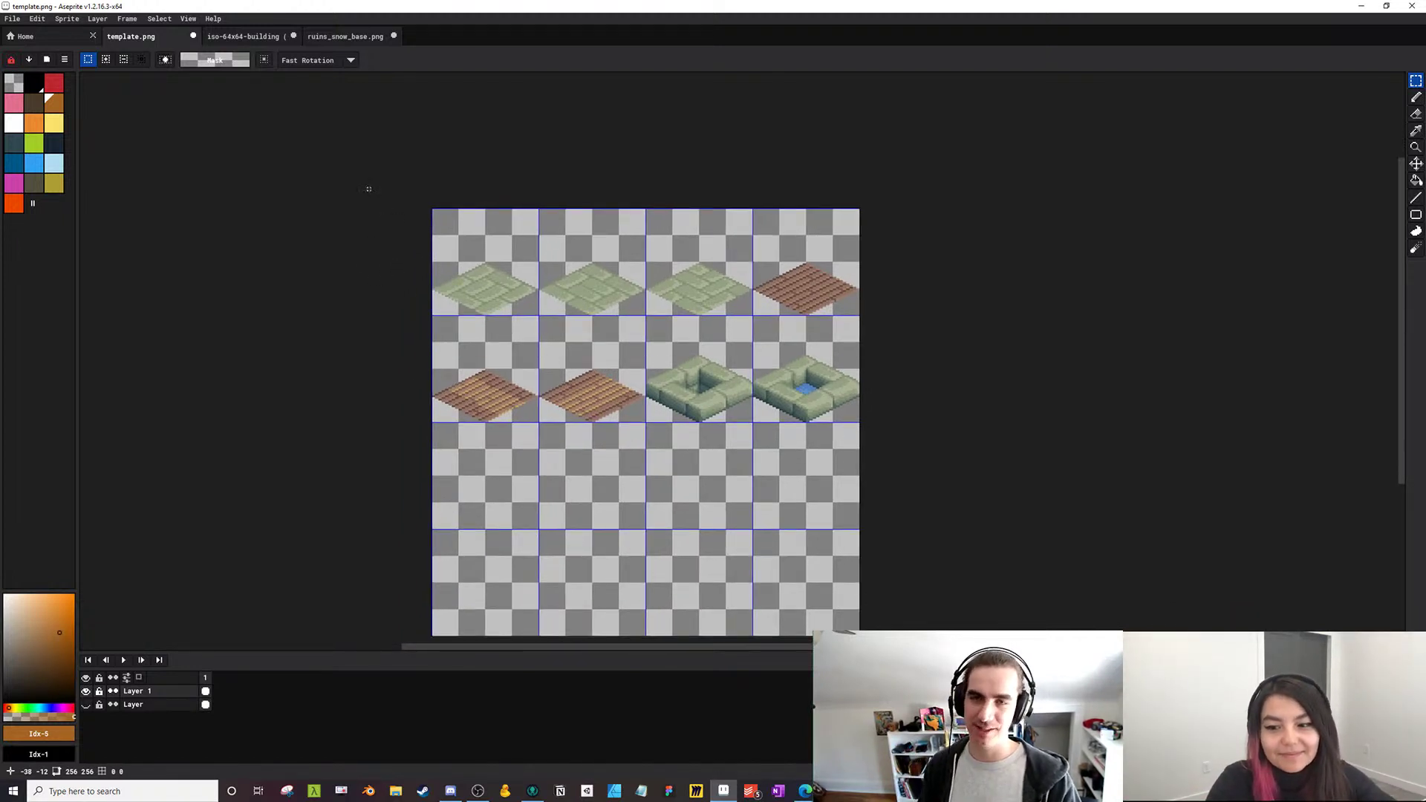
pyautogui.click(243, 36)
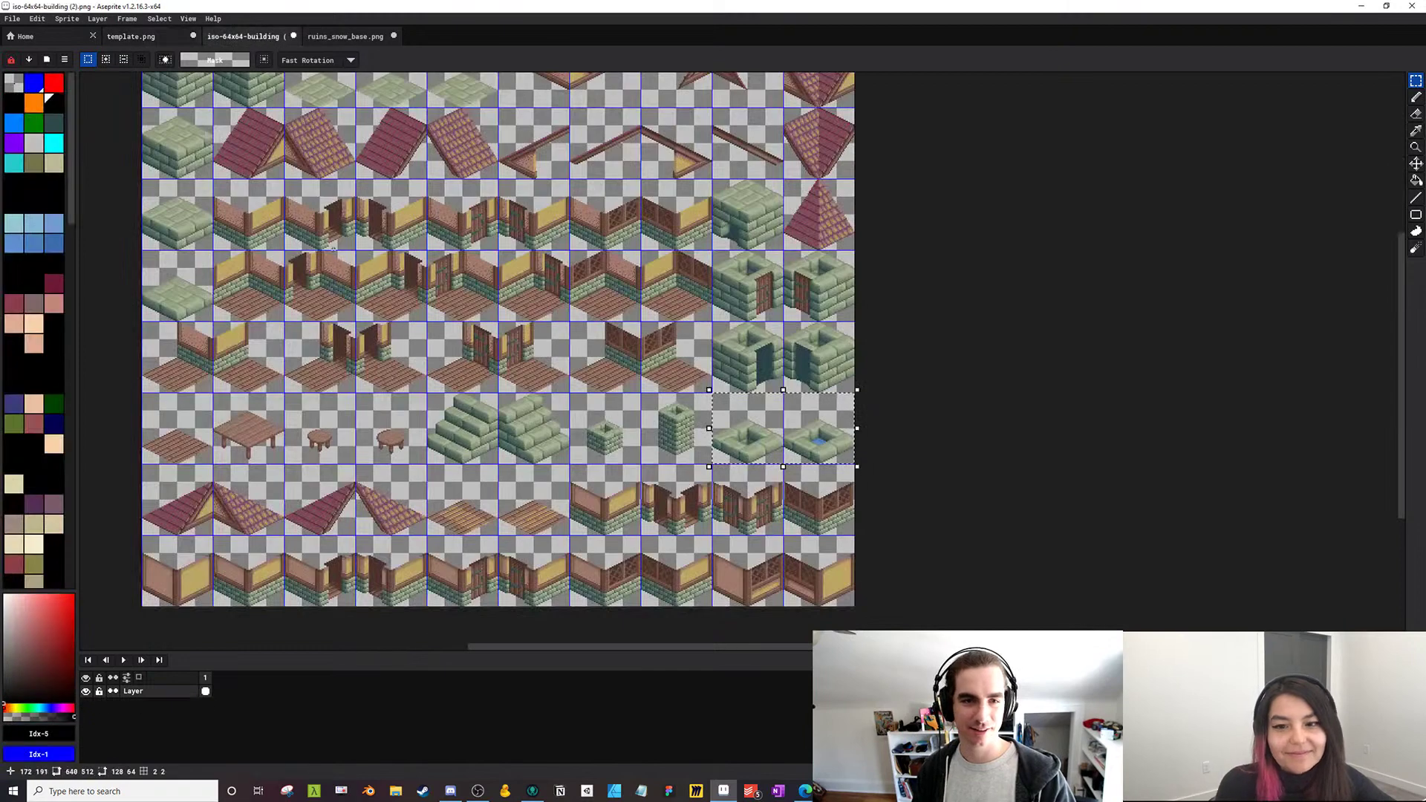
pyautogui.moveTo(336, 232); pyautogui.dragTo(387, 190)
pyautogui.click(131, 36)
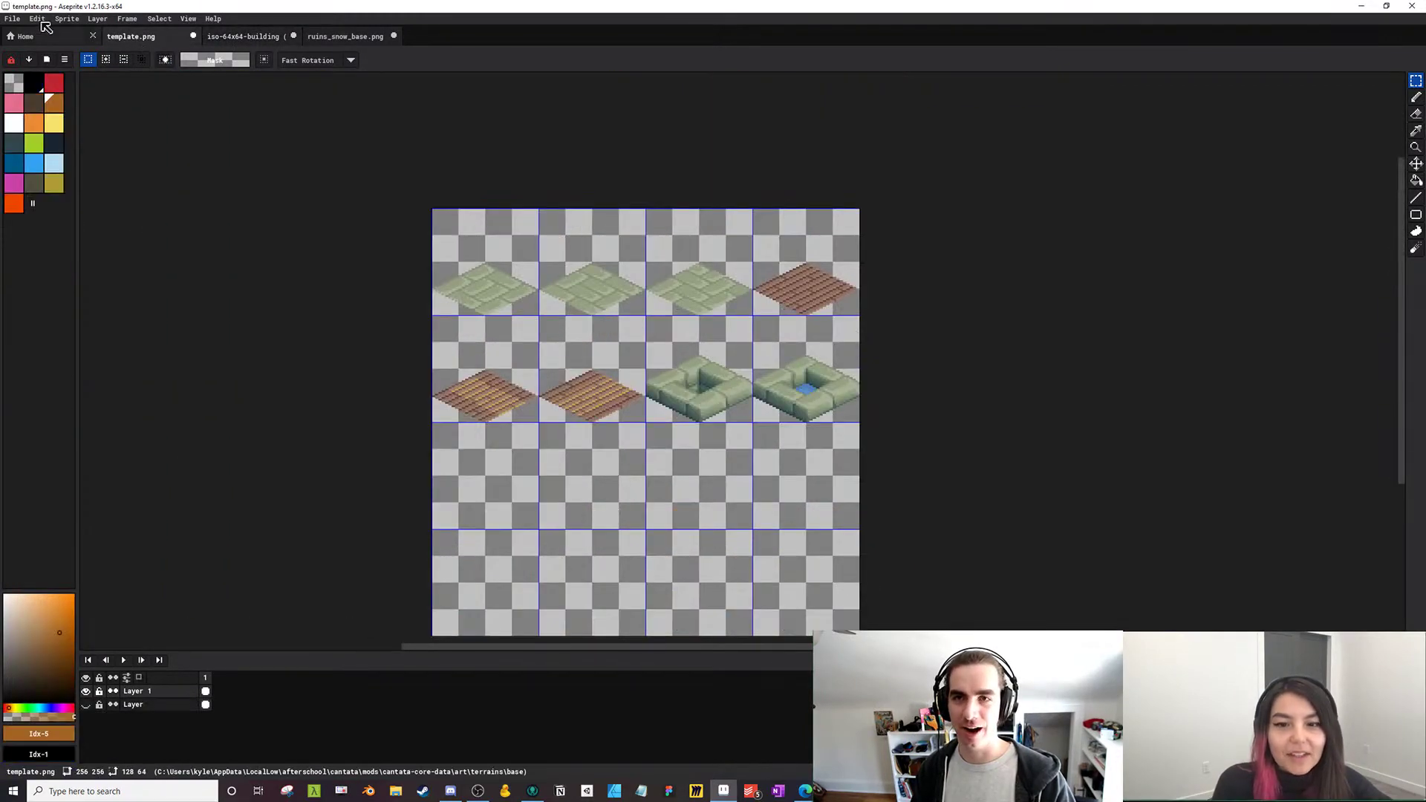
# Start saving the sprite under a new name, creating and opening a folder named medieval inside terrains/base
pyautogui.click(13, 19)
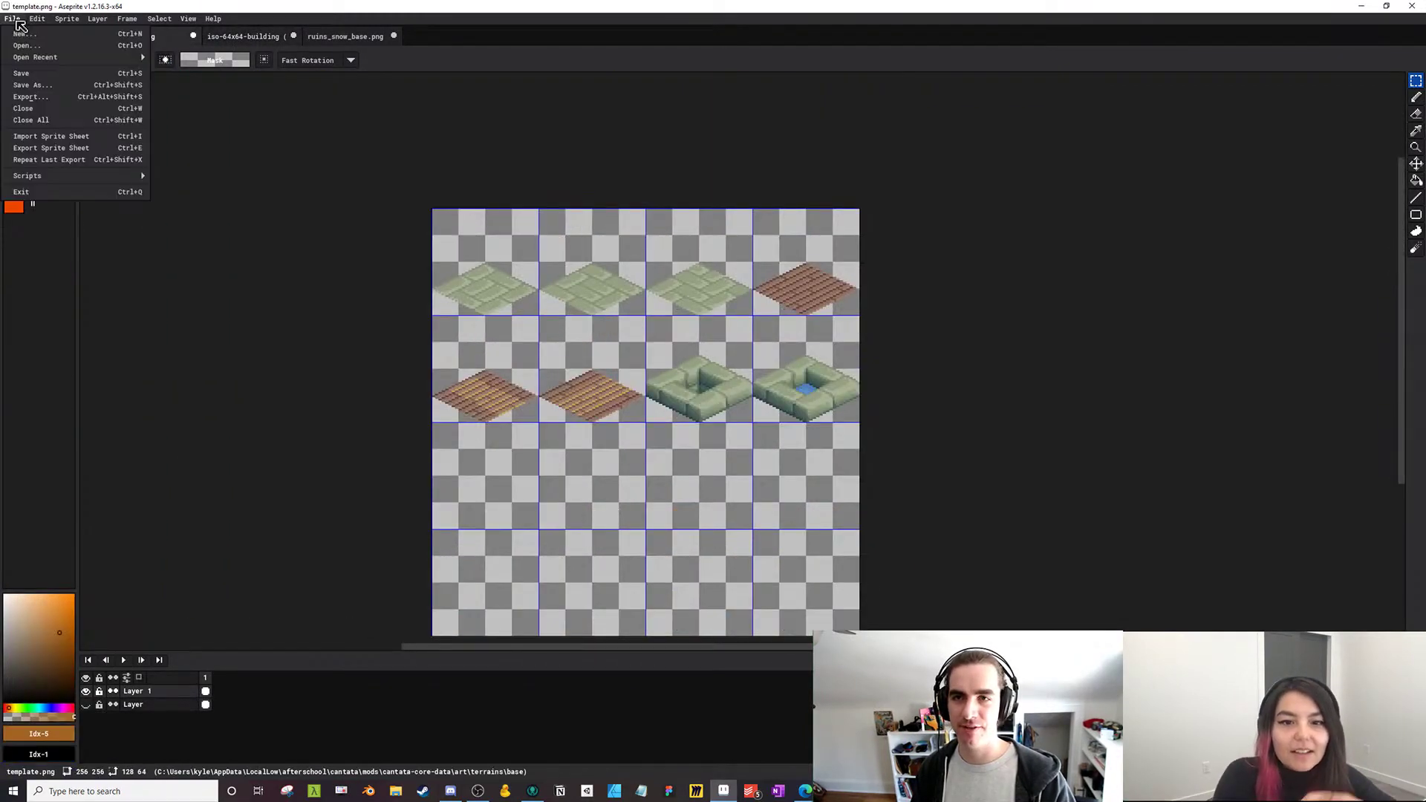
pyautogui.click(43, 87)
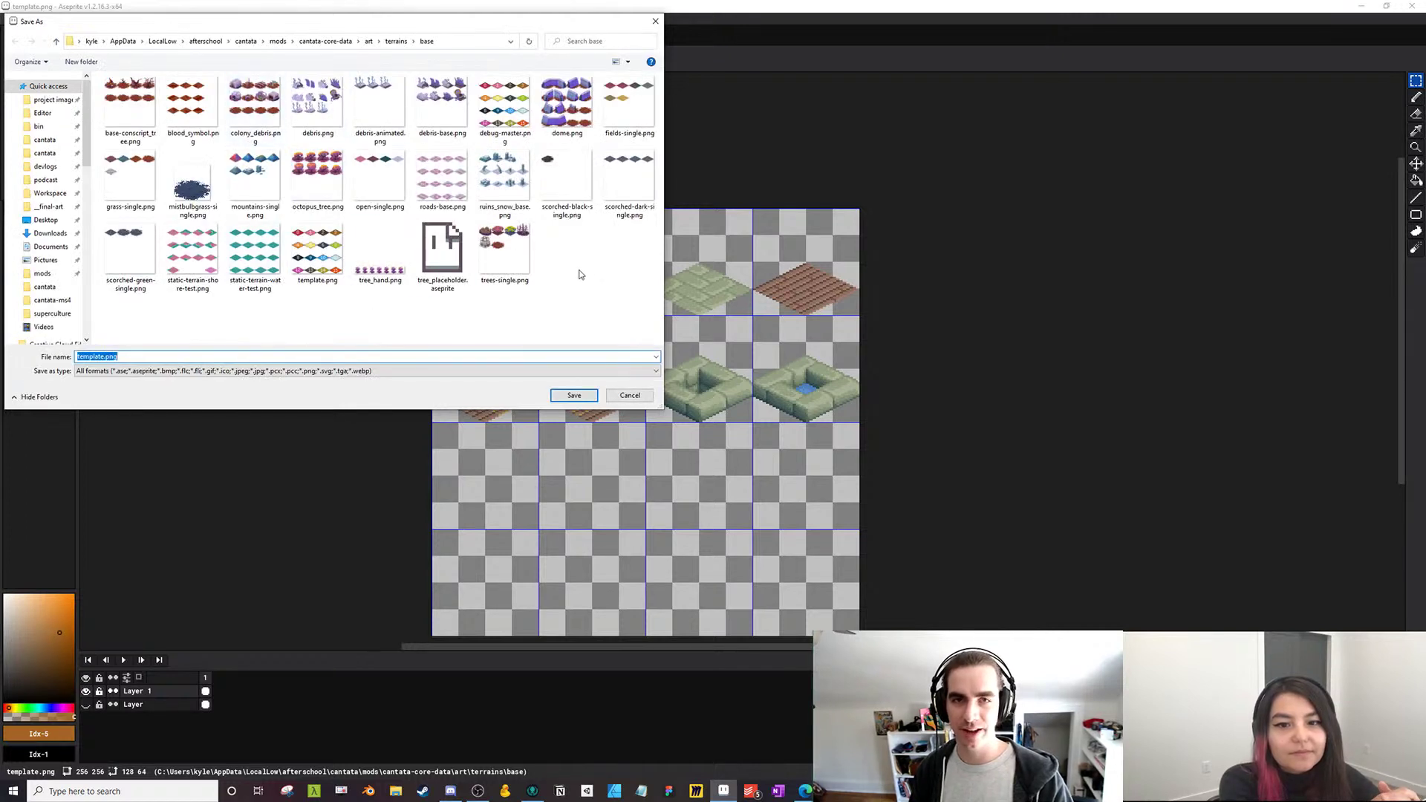
pyautogui.click(582, 274)
pyautogui.rightClick(579, 269)
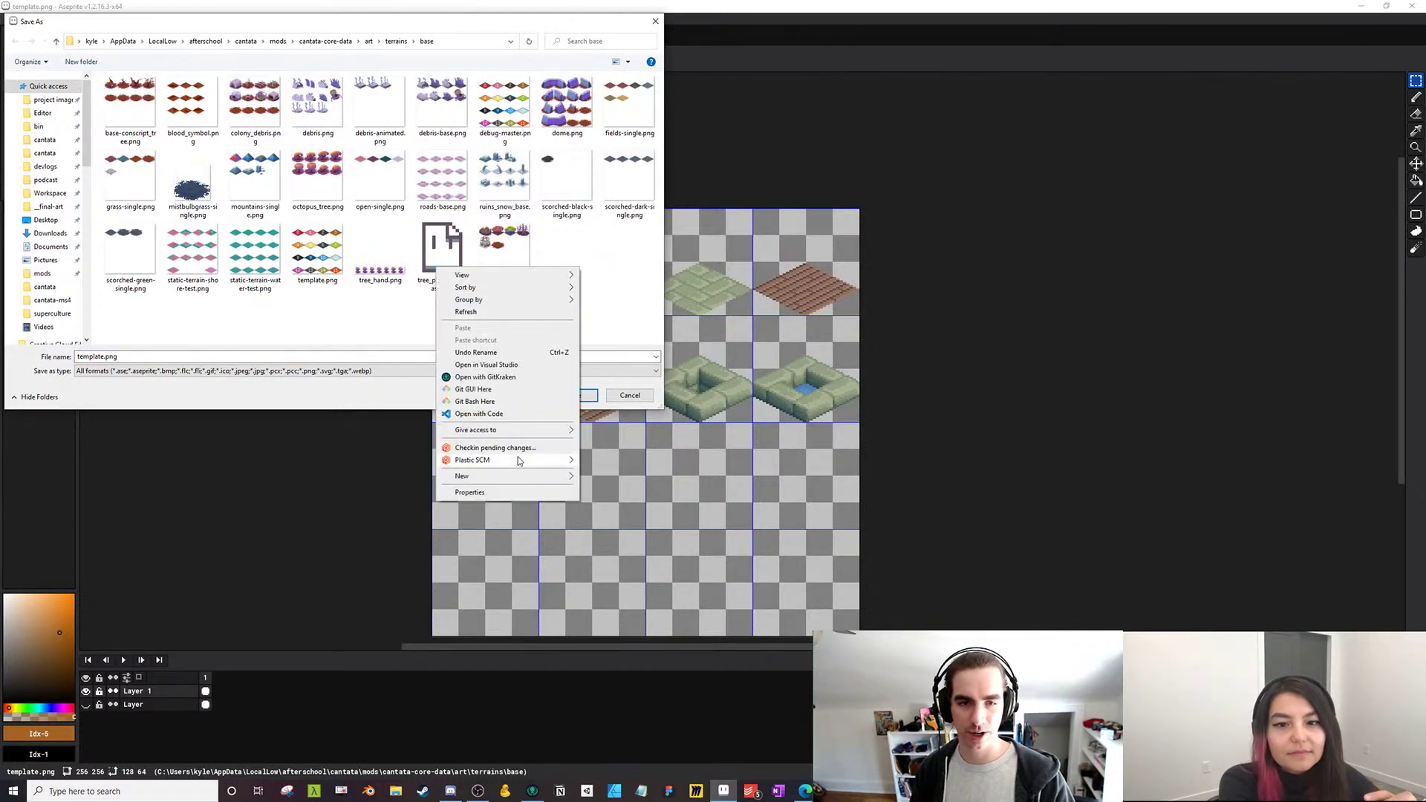
pyautogui.click(605, 477)
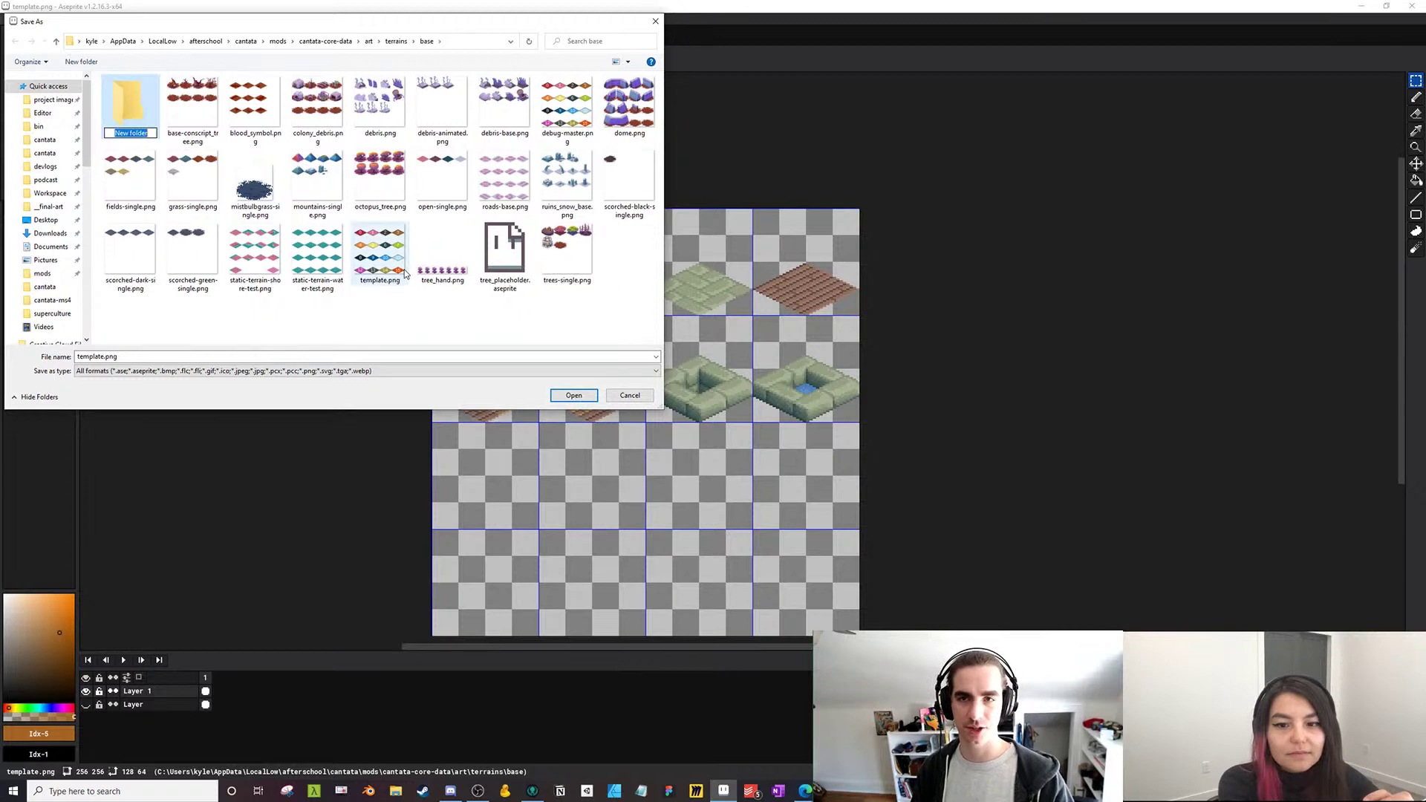
pyautogui.write('md')
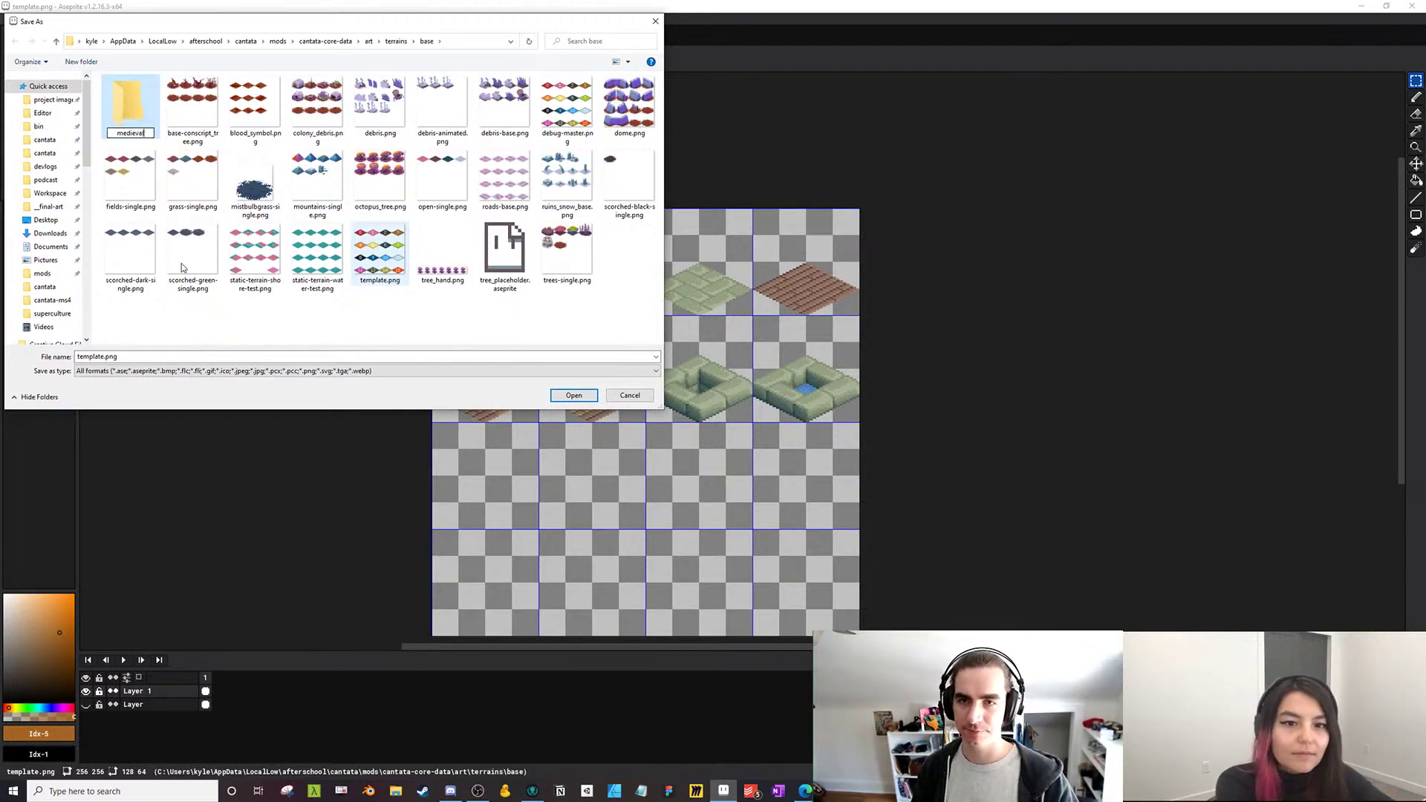
pyautogui.write('dieval')
pyautogui.press('Return')
pyautogui.doubleClick(126, 104)
# Save the tile sheet as floor.png in the medieval folder, accepting the PNG format without layers
pyautogui.click(108, 357)
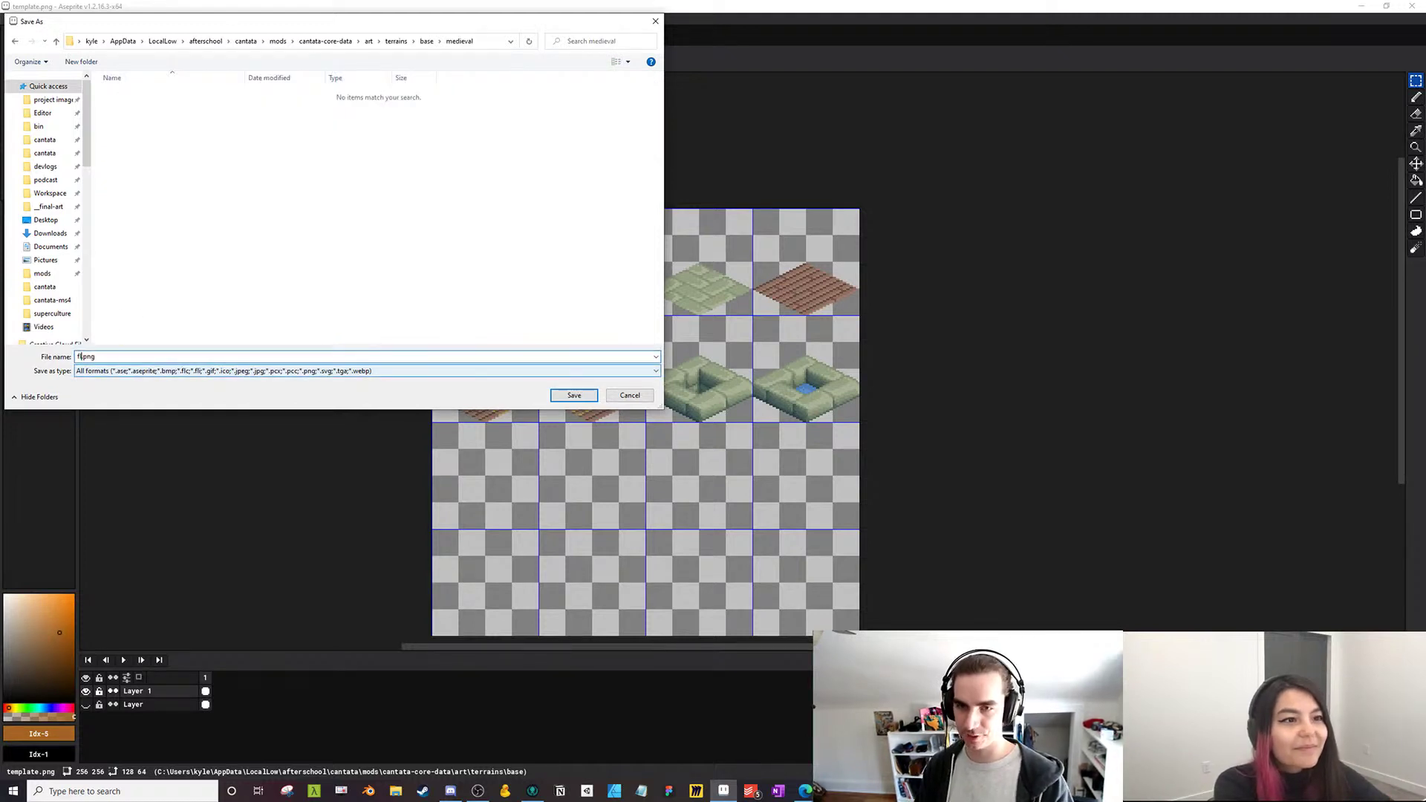
pyautogui.press('Return')
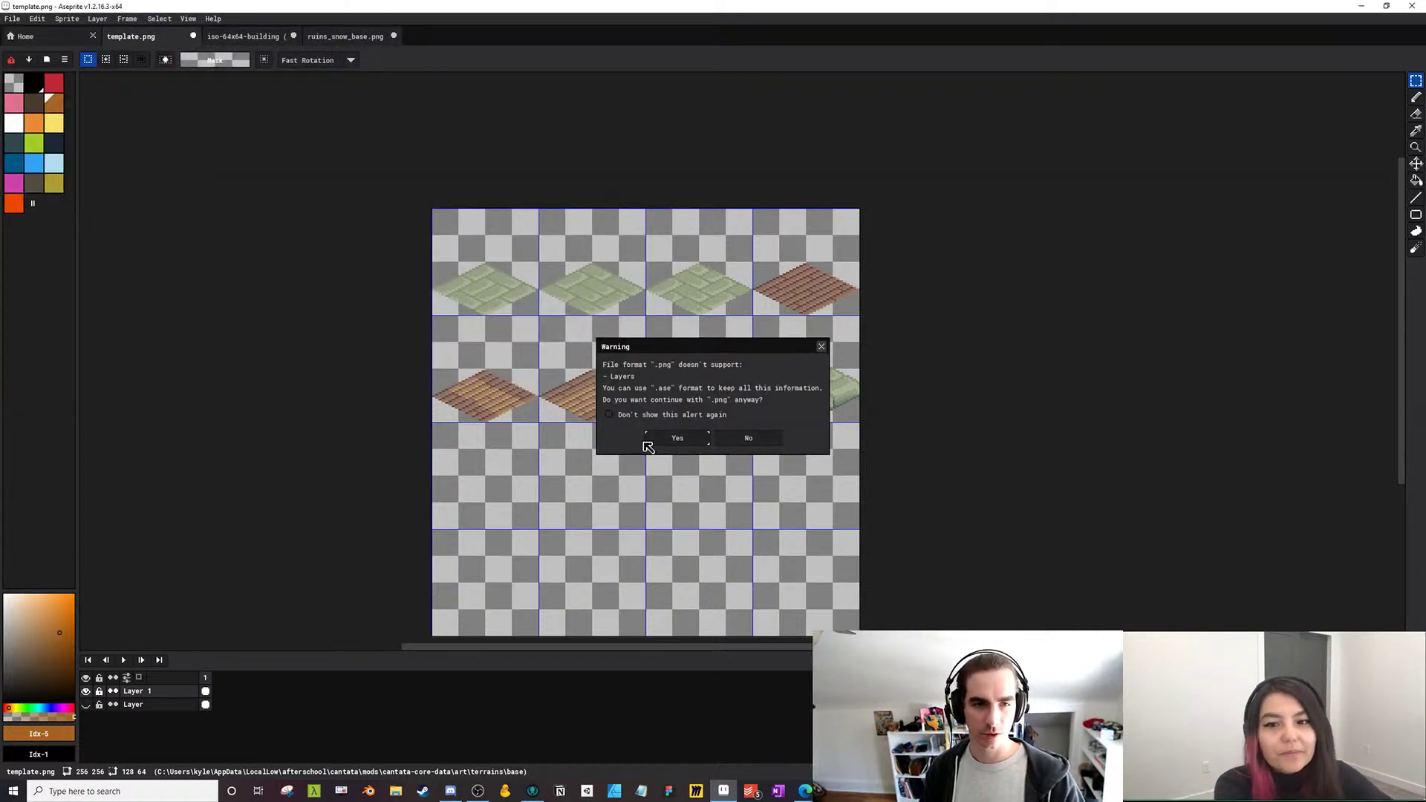
pyautogui.click(677, 439)
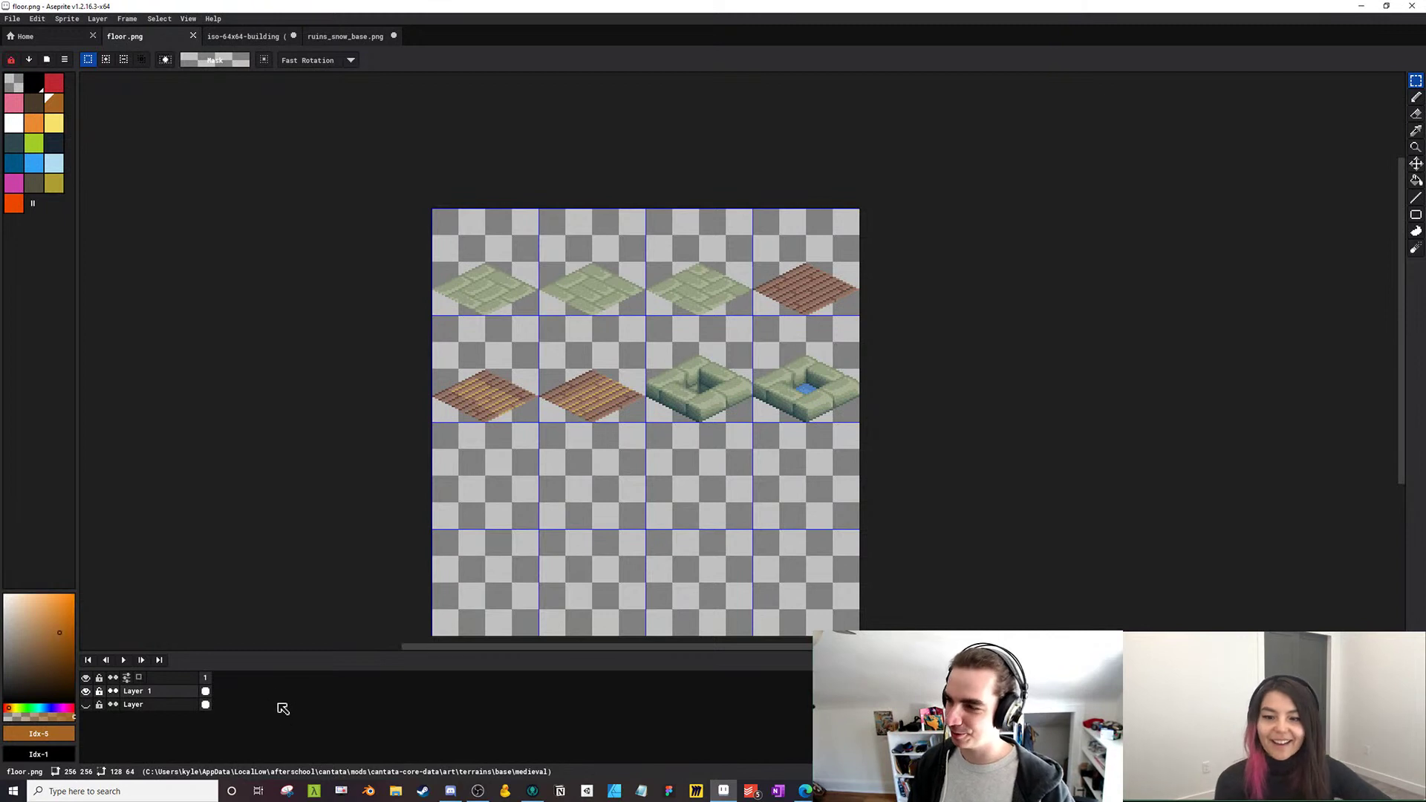
# Bring up the overview of open windows to switch away from Aseprite
pyautogui.hotkey('alt', 'Tab')
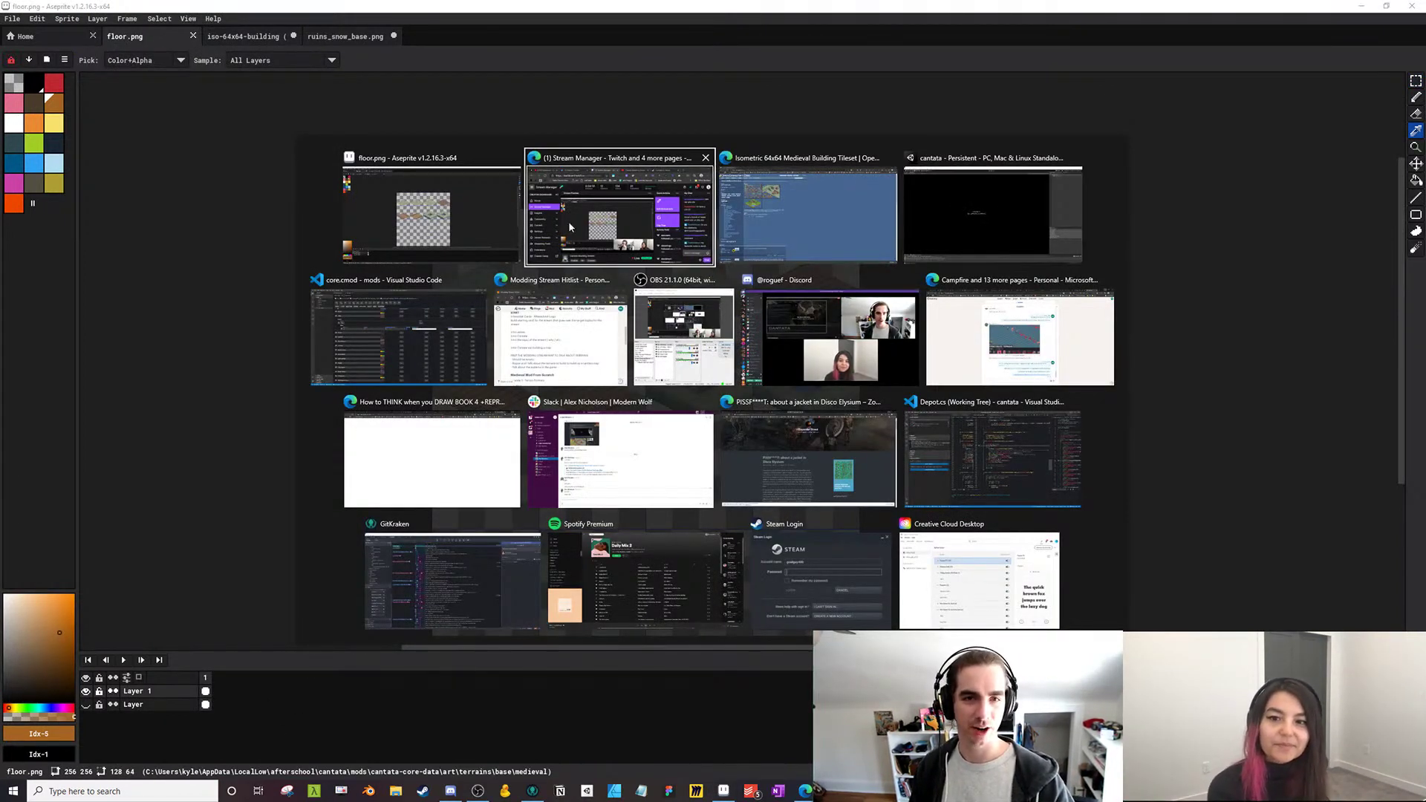
# Switch to core.cmod in Visual Studio Code, collapse Shotar's Move and Aspects details, and hide the file explorer
pyautogui.click(408, 338)
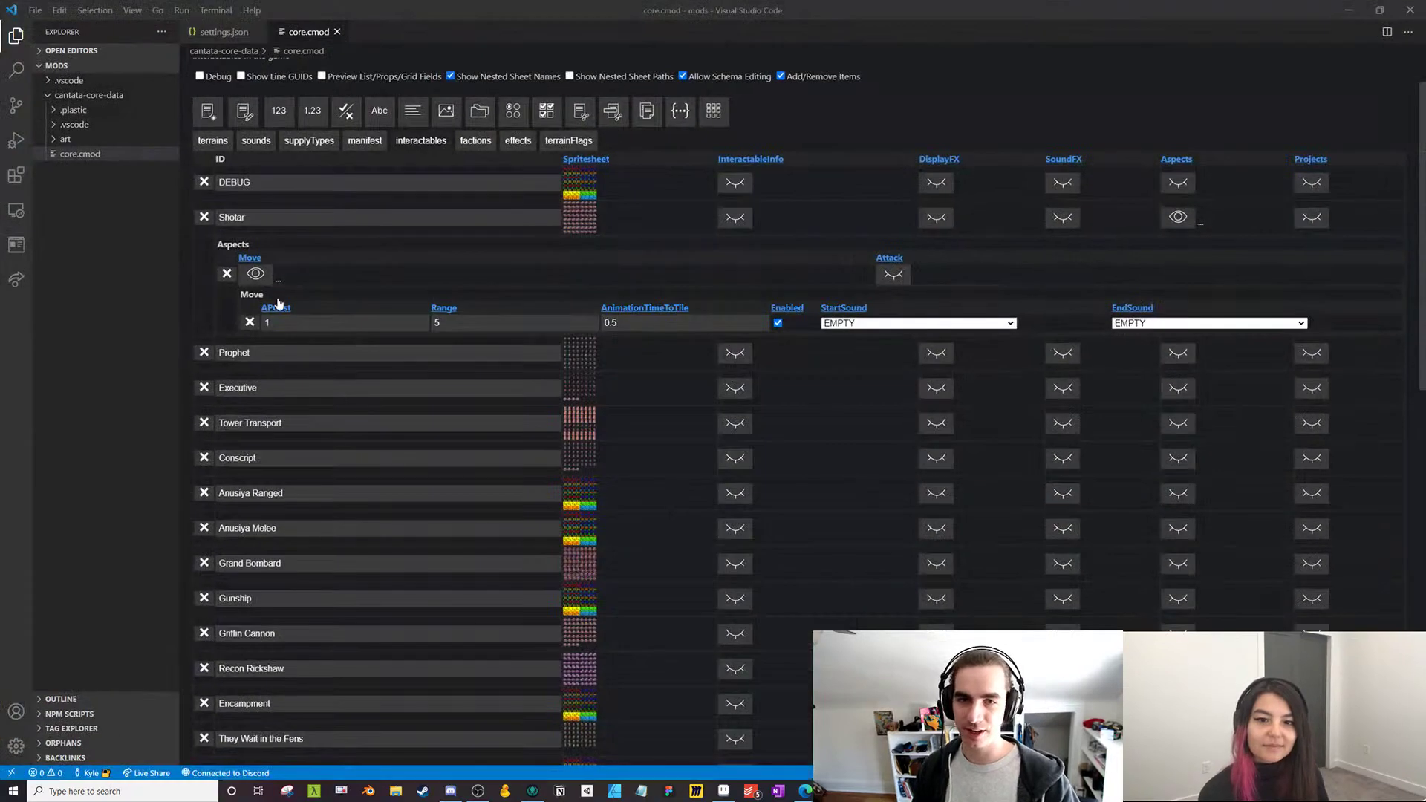
pyautogui.click(256, 312)
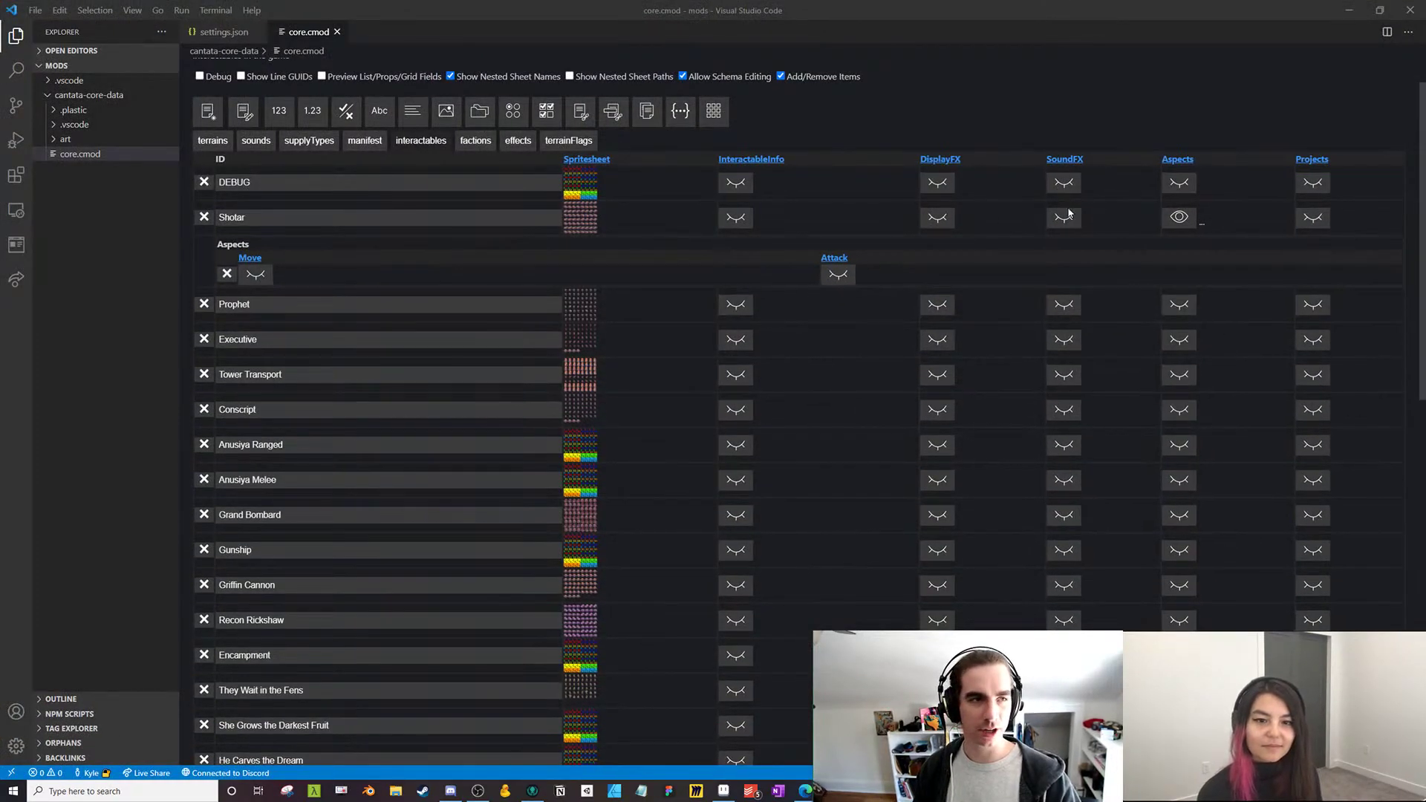
pyautogui.click(1177, 217)
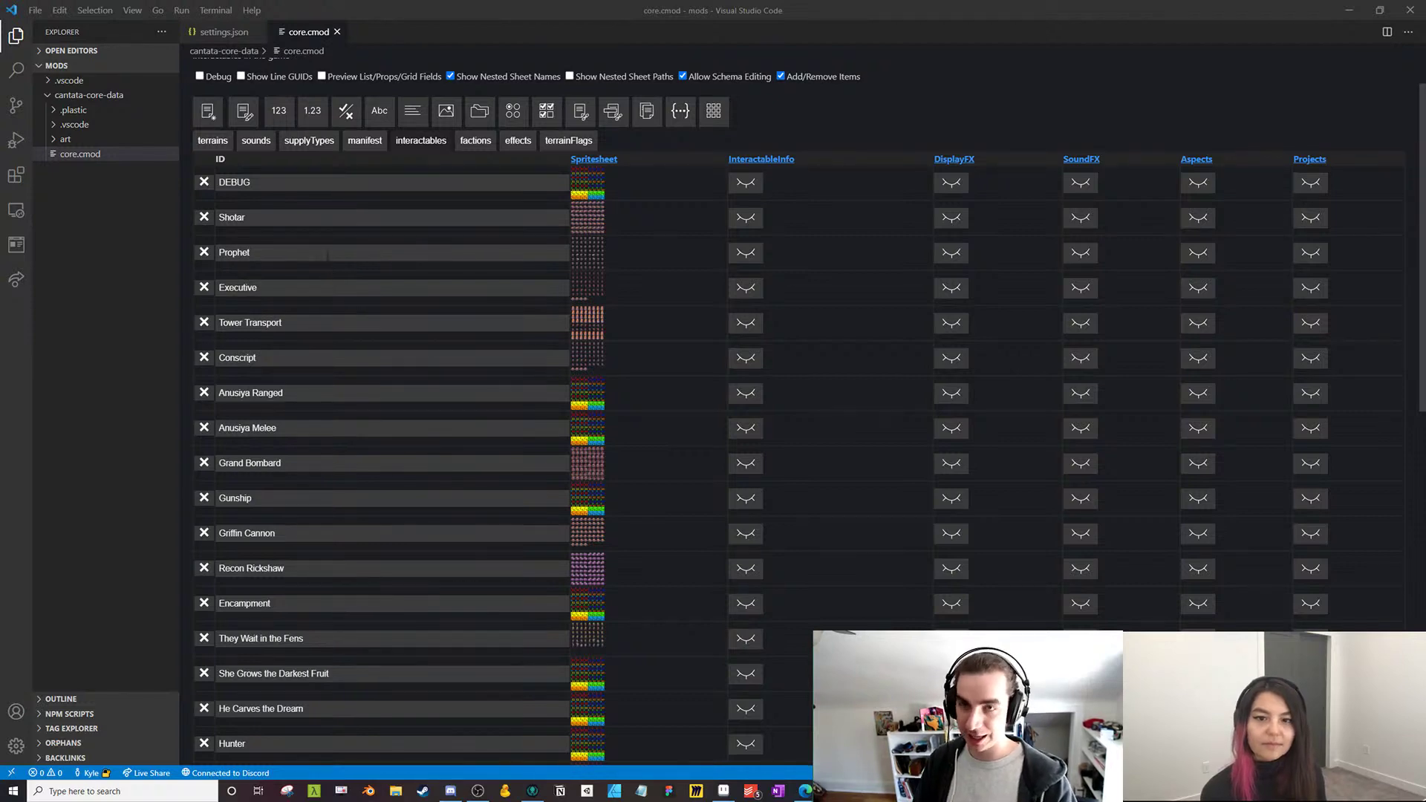
pyautogui.hotkey('ctrl', 'b')
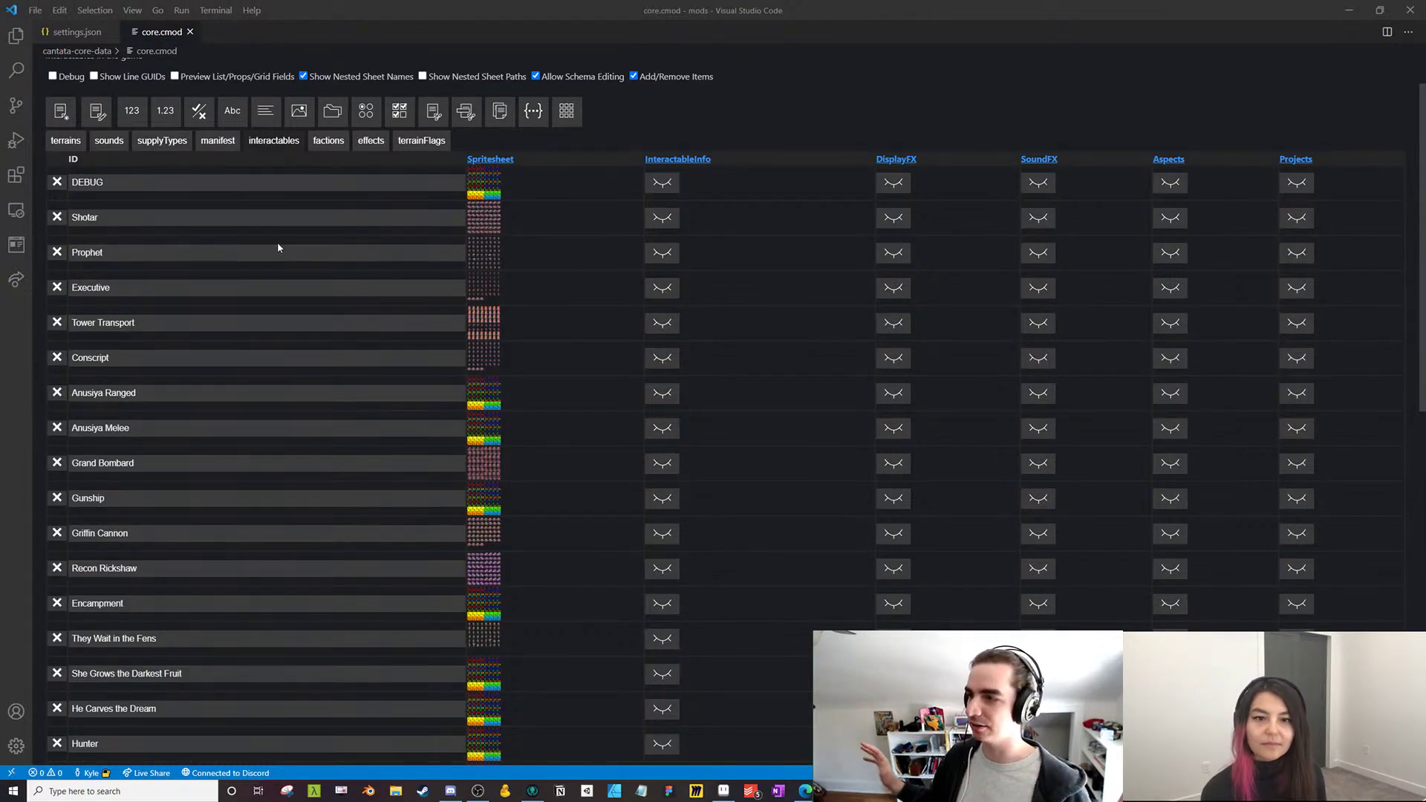
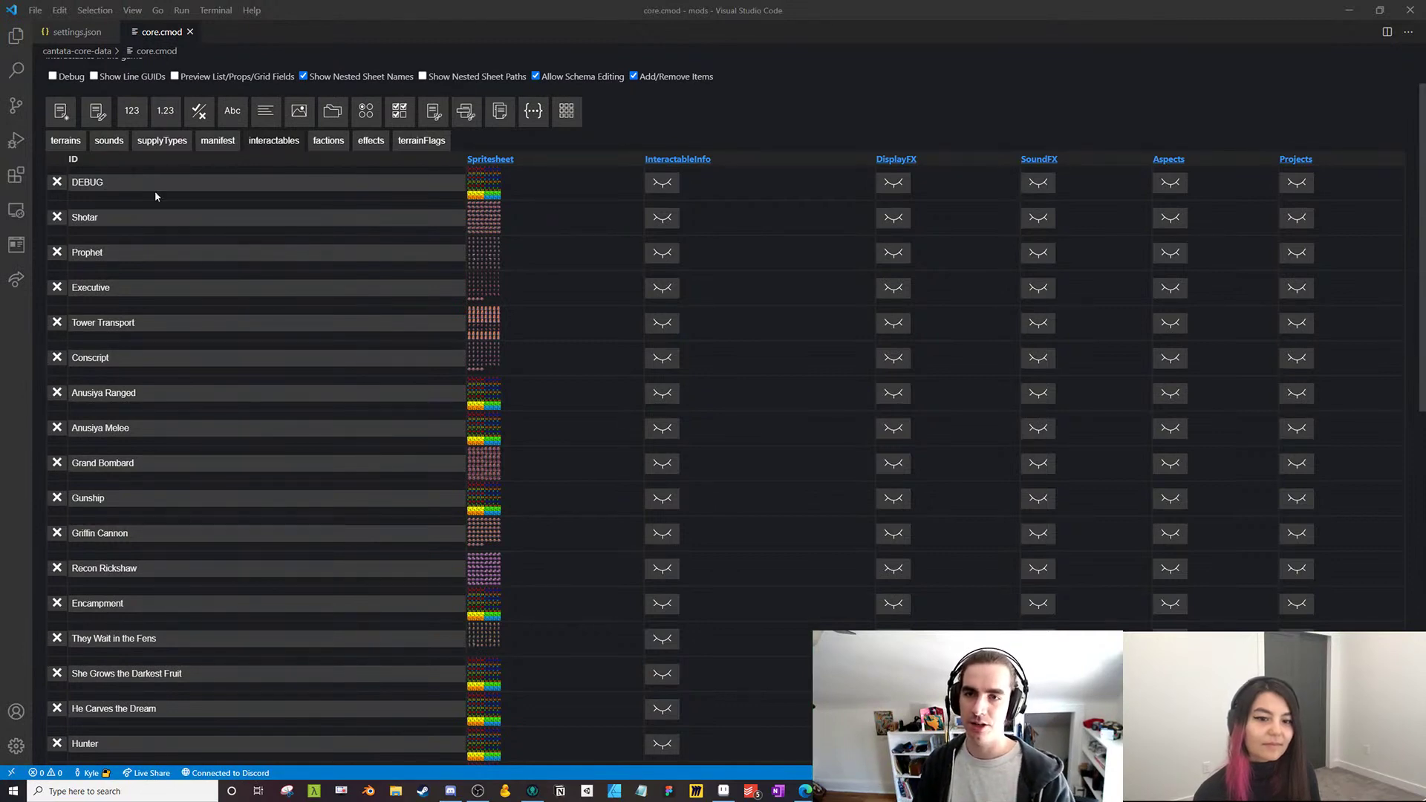
# Add one new entry to the terrains sheet and set its ID to MedievalFloor
pyautogui.click(65, 140)
pyautogui.scroll(-1, 197, 297)
pyautogui.scroll(-1, 197, 292)
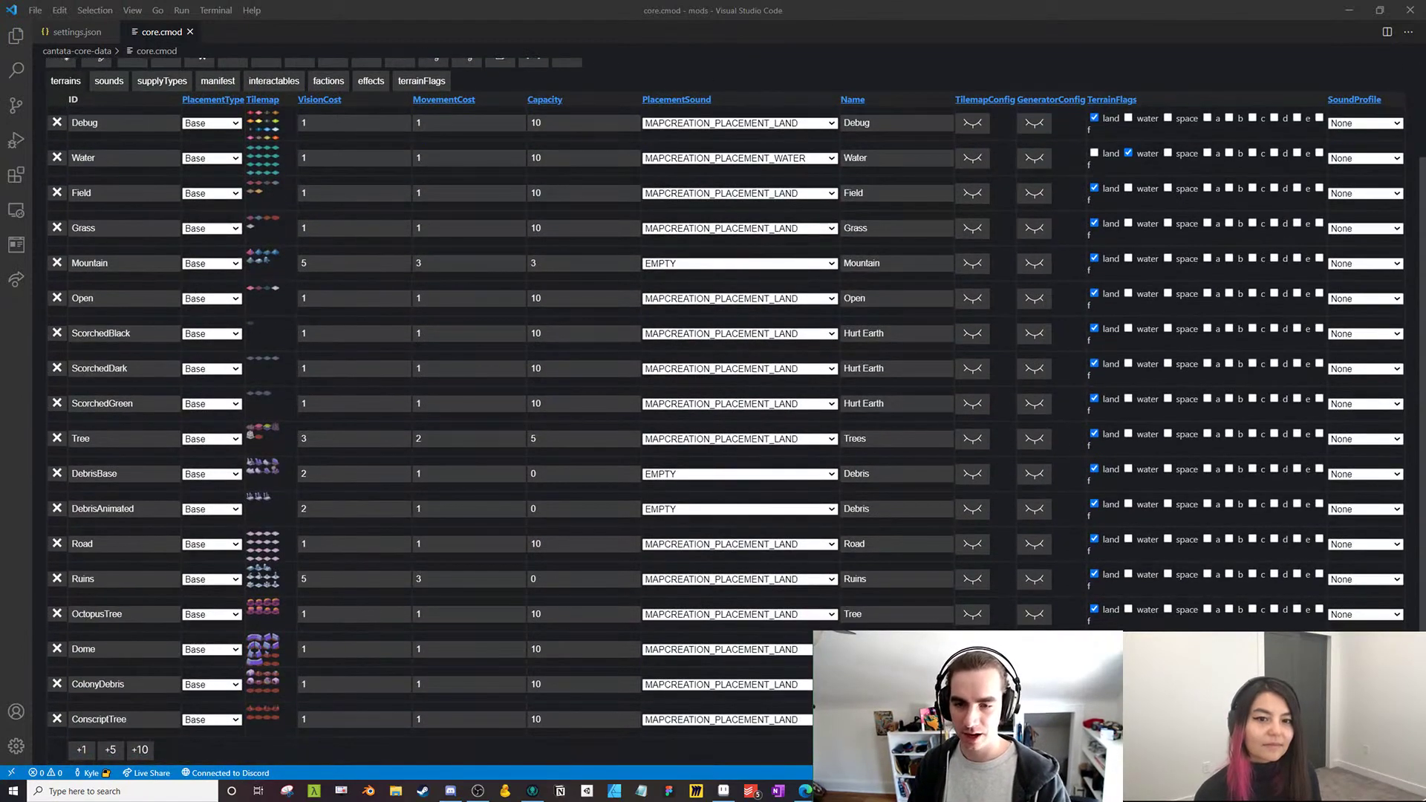
pyautogui.click(81, 749)
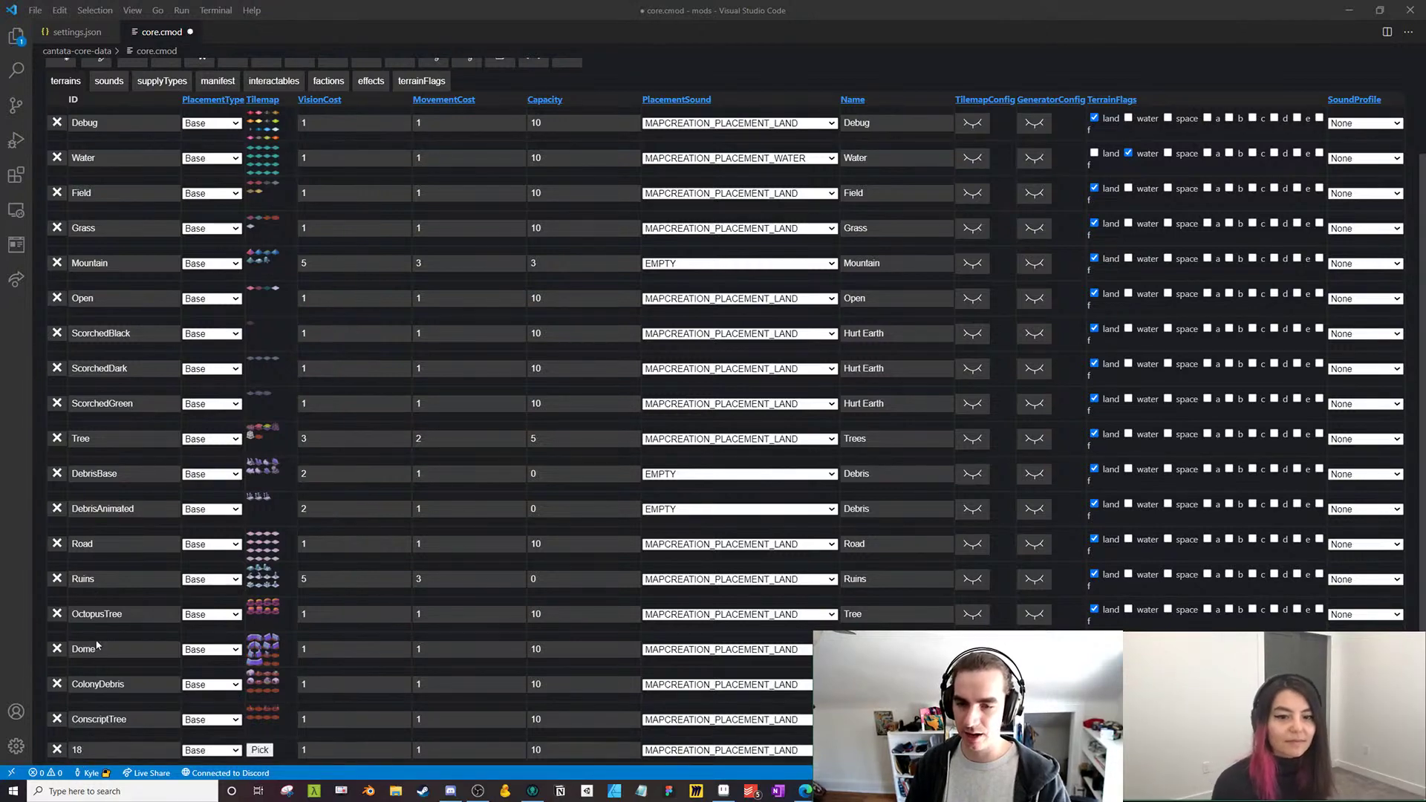
pyautogui.doubleClick(97, 728)
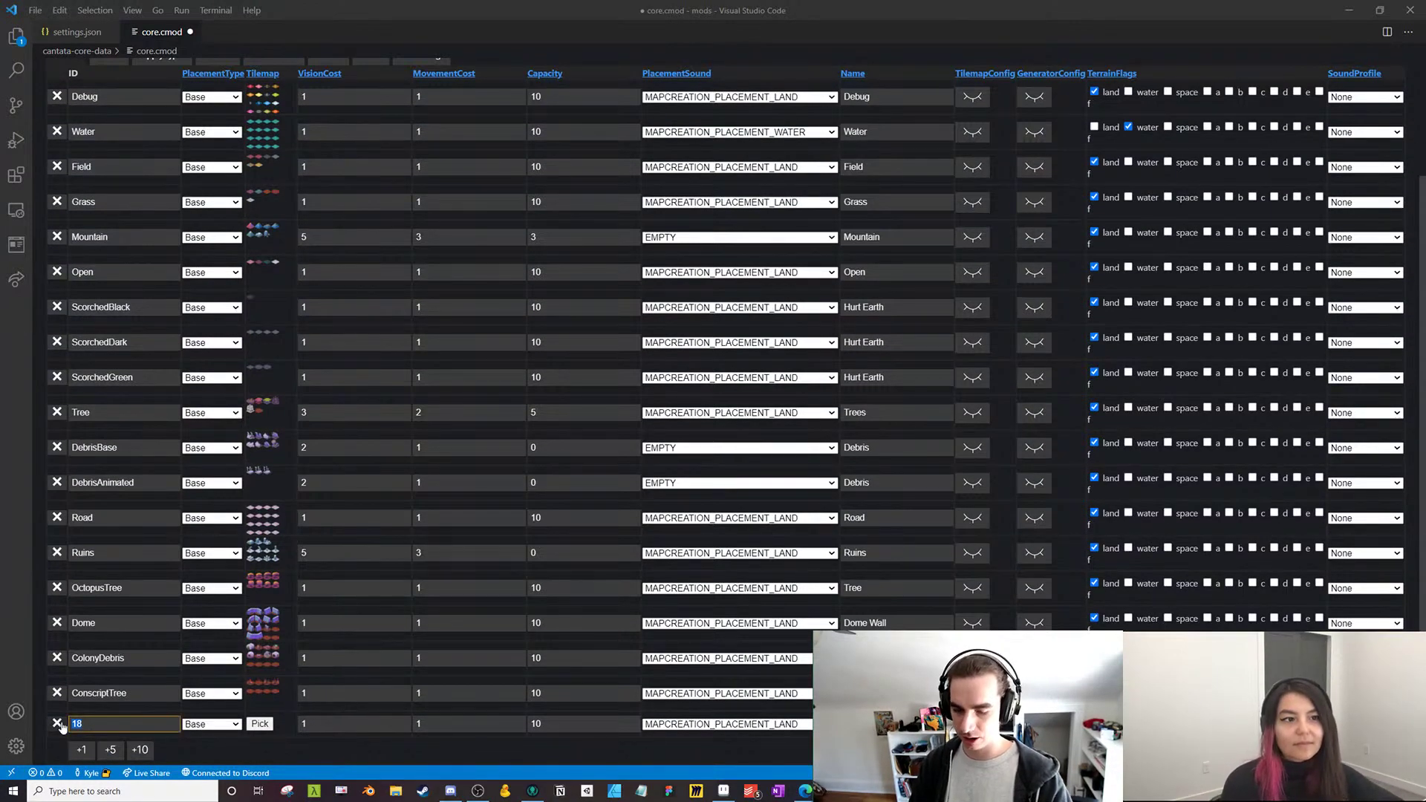
pyautogui.write('Me')
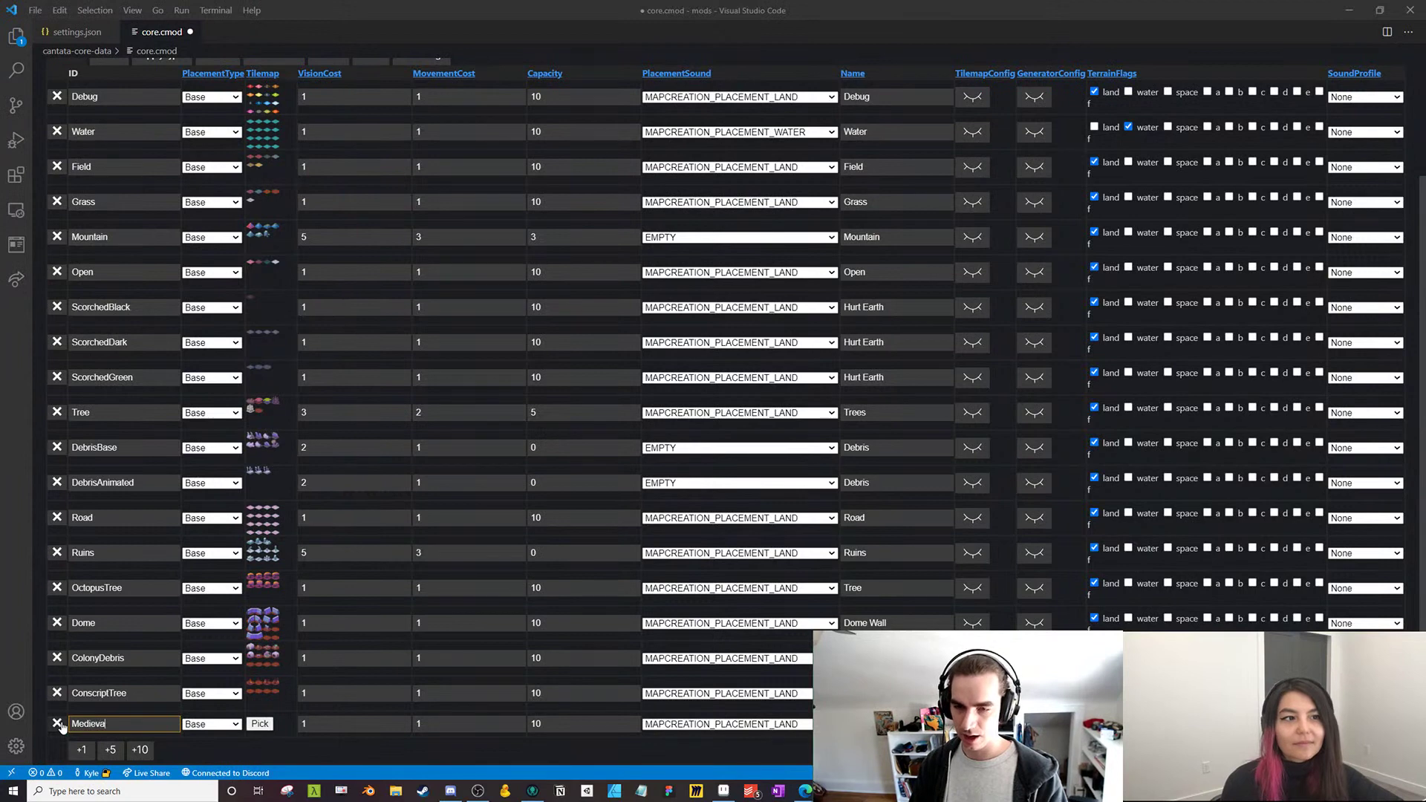
pyautogui.write('dievalFloor')
# Assign floor.png from cantata-core-data/art/terrains/base/medieval as MedievalFloor's tilemap, showing all file types while browsing
pyautogui.click(260, 724)
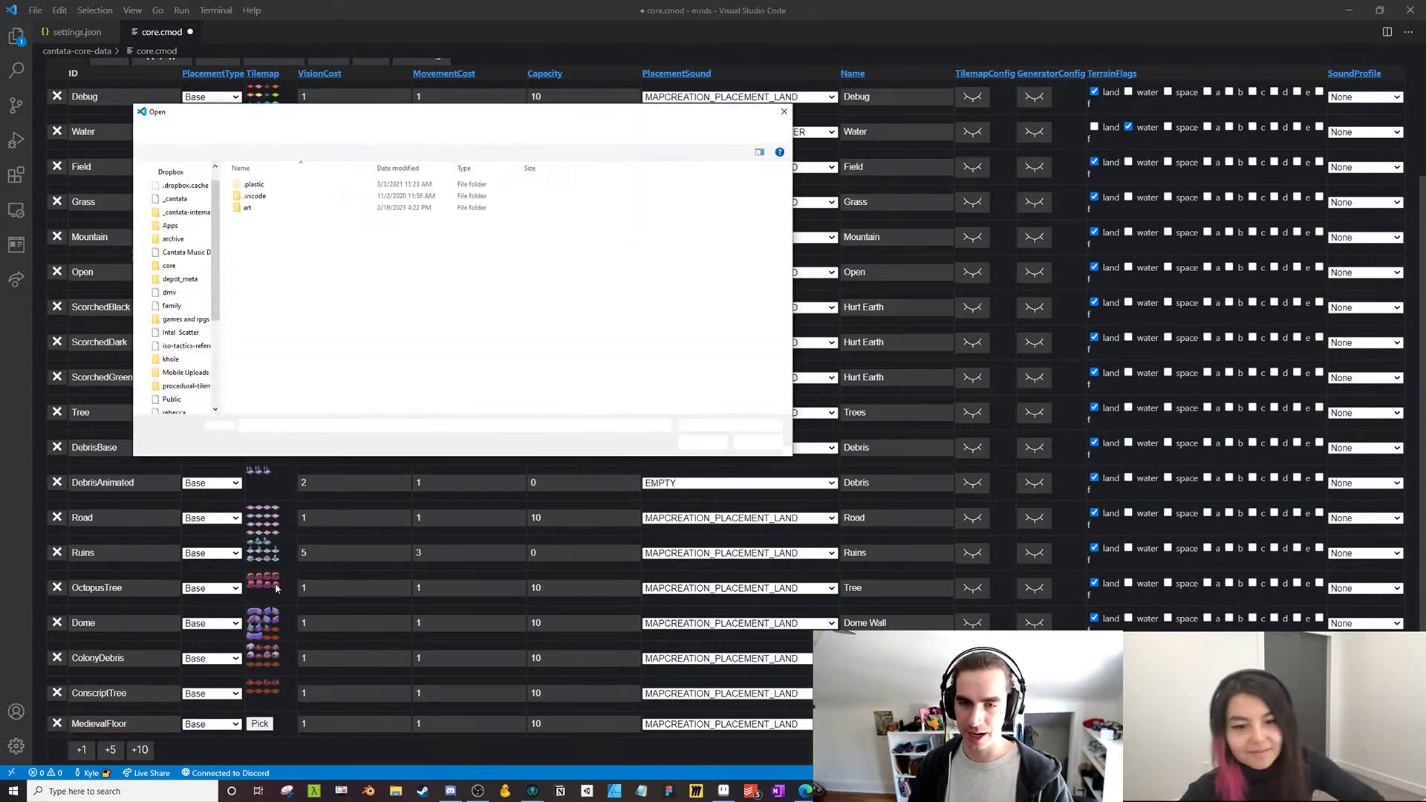
pyautogui.click(410, 132)
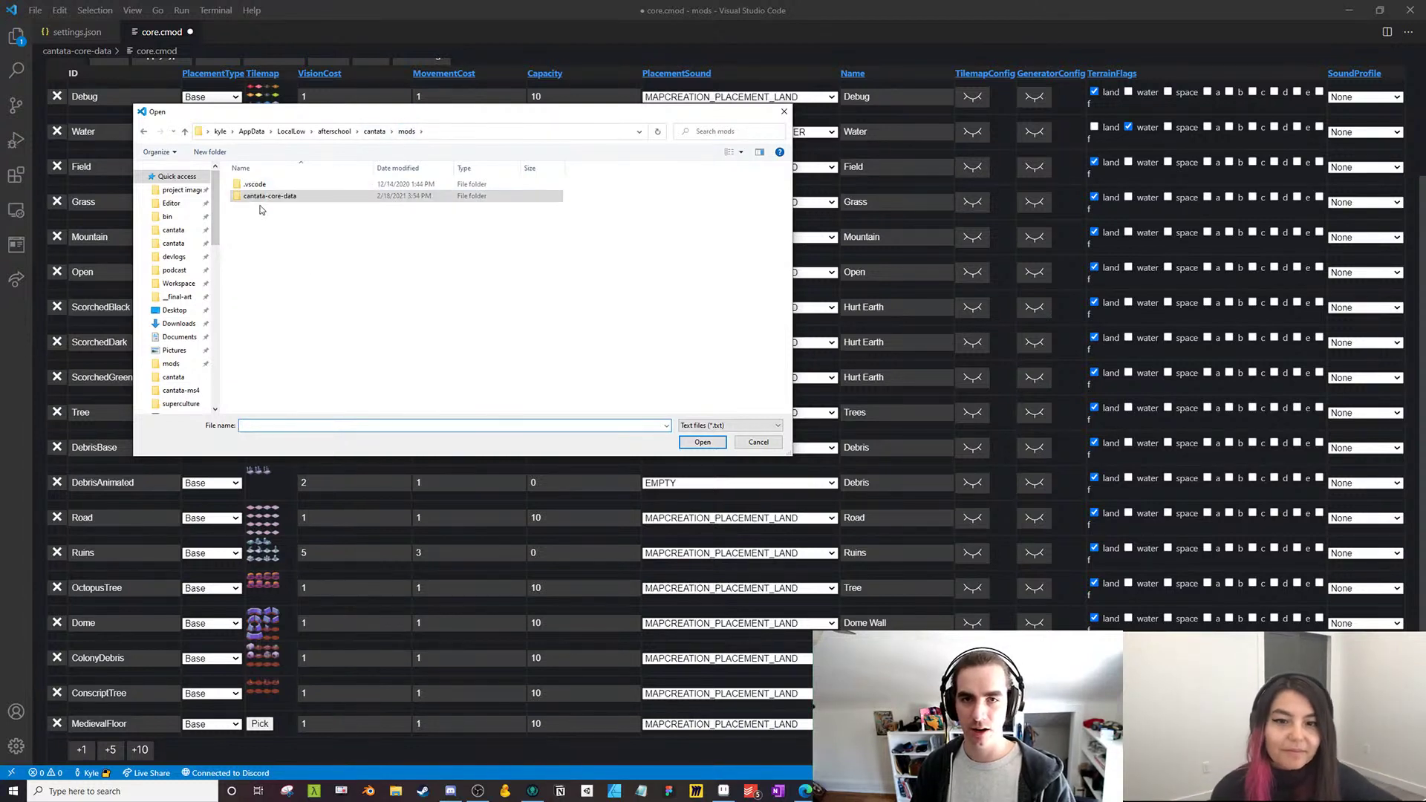
pyautogui.doubleClick(271, 196)
pyautogui.doubleClick(256, 185)
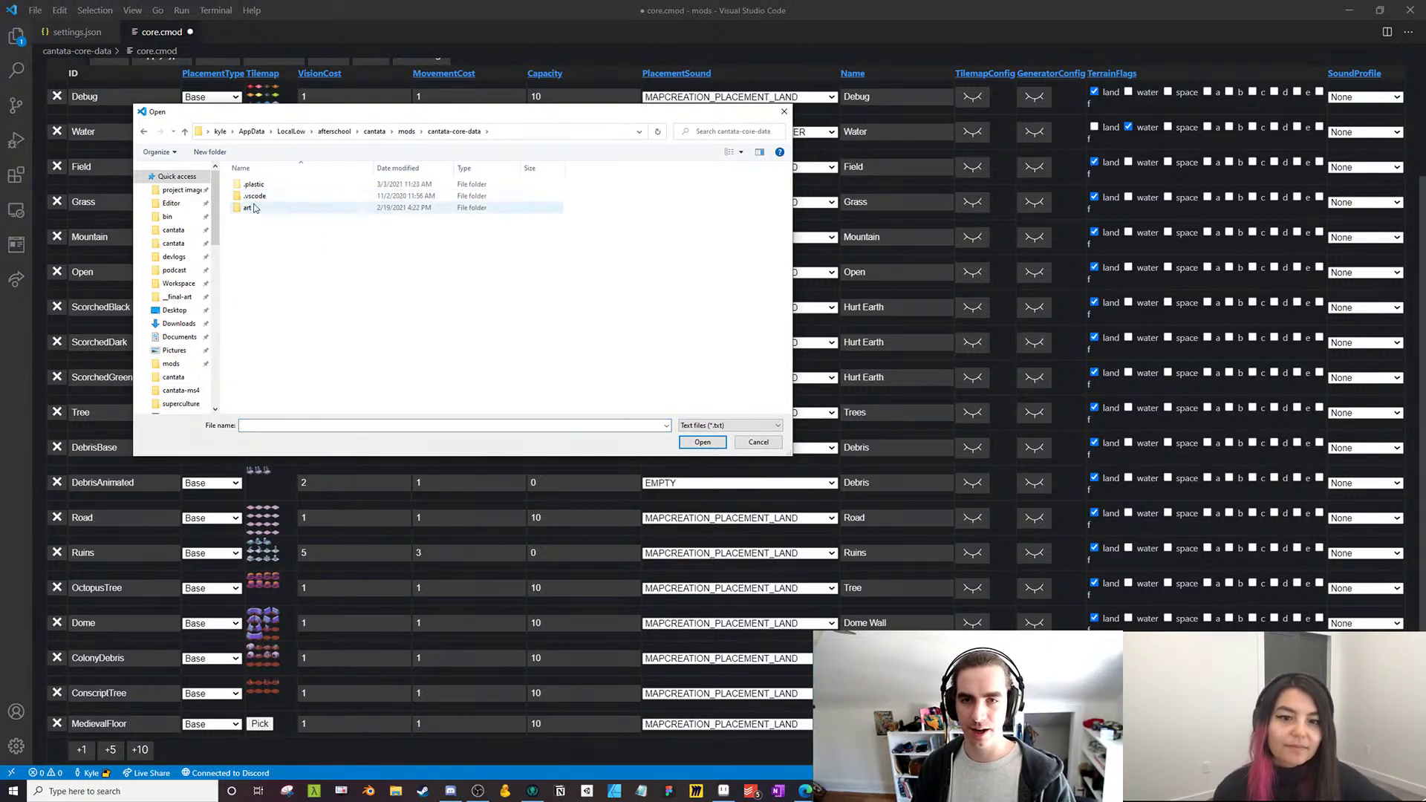
pyautogui.doubleClick(260, 208)
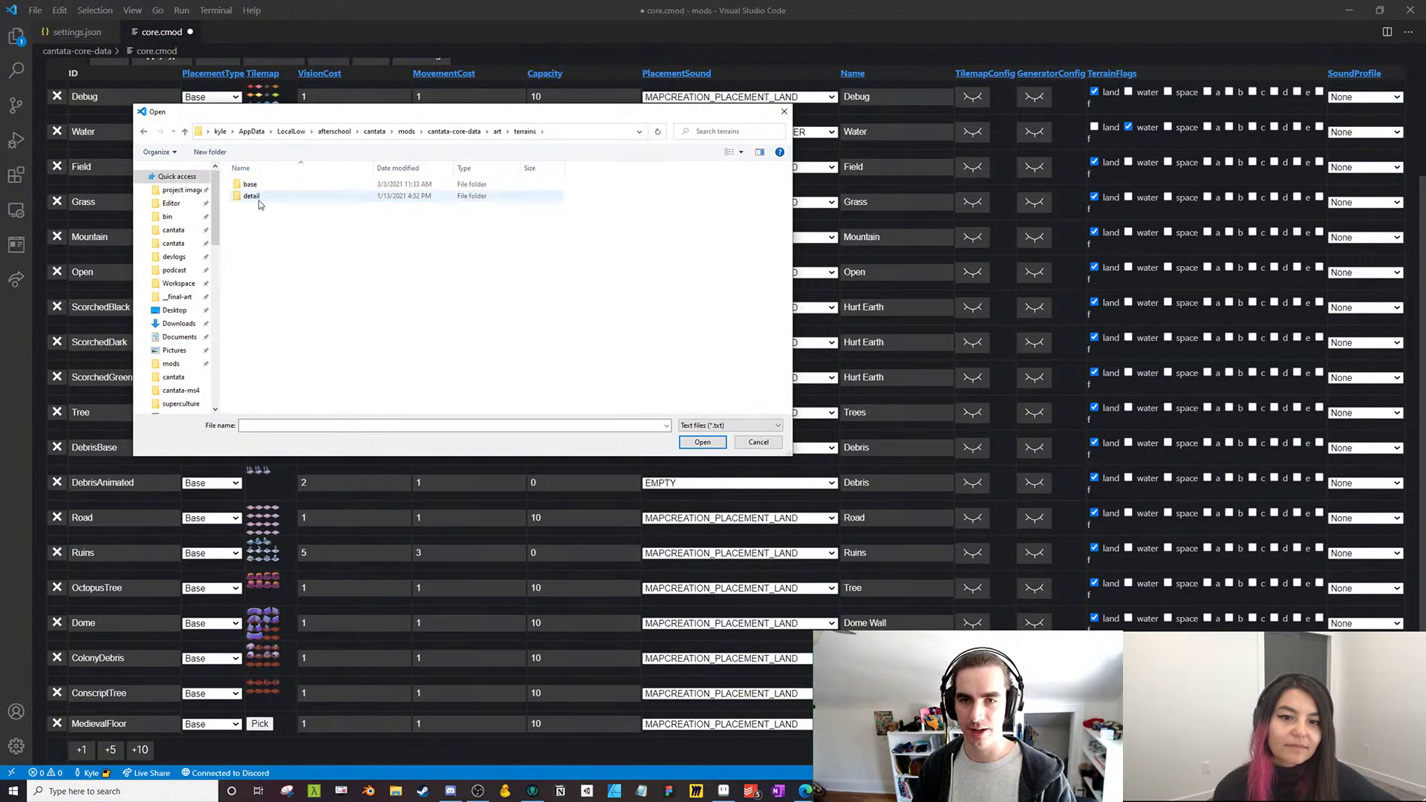
pyautogui.doubleClick(255, 185)
pyautogui.doubleClick(261, 199)
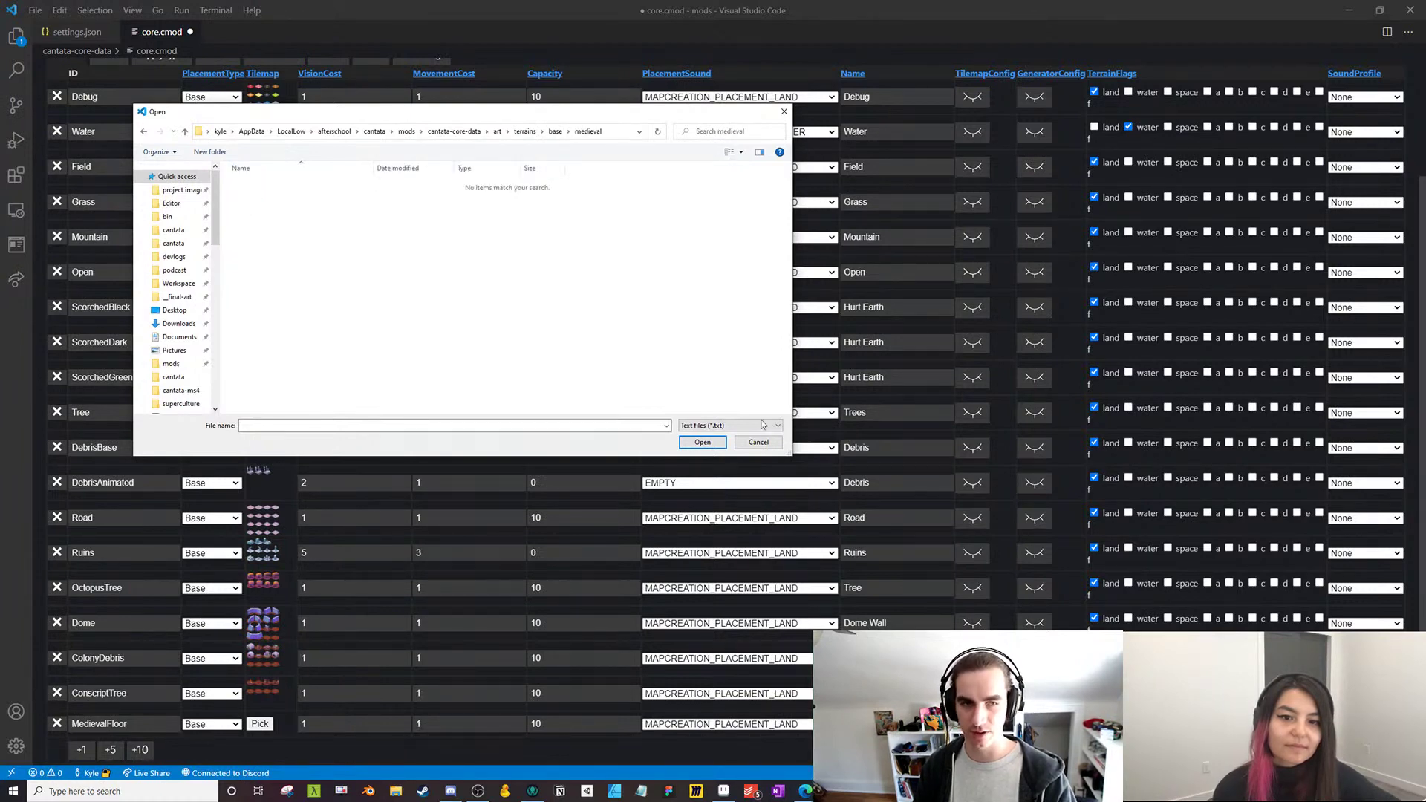
pyautogui.click(763, 424)
pyautogui.click(713, 451)
pyautogui.click(271, 192)
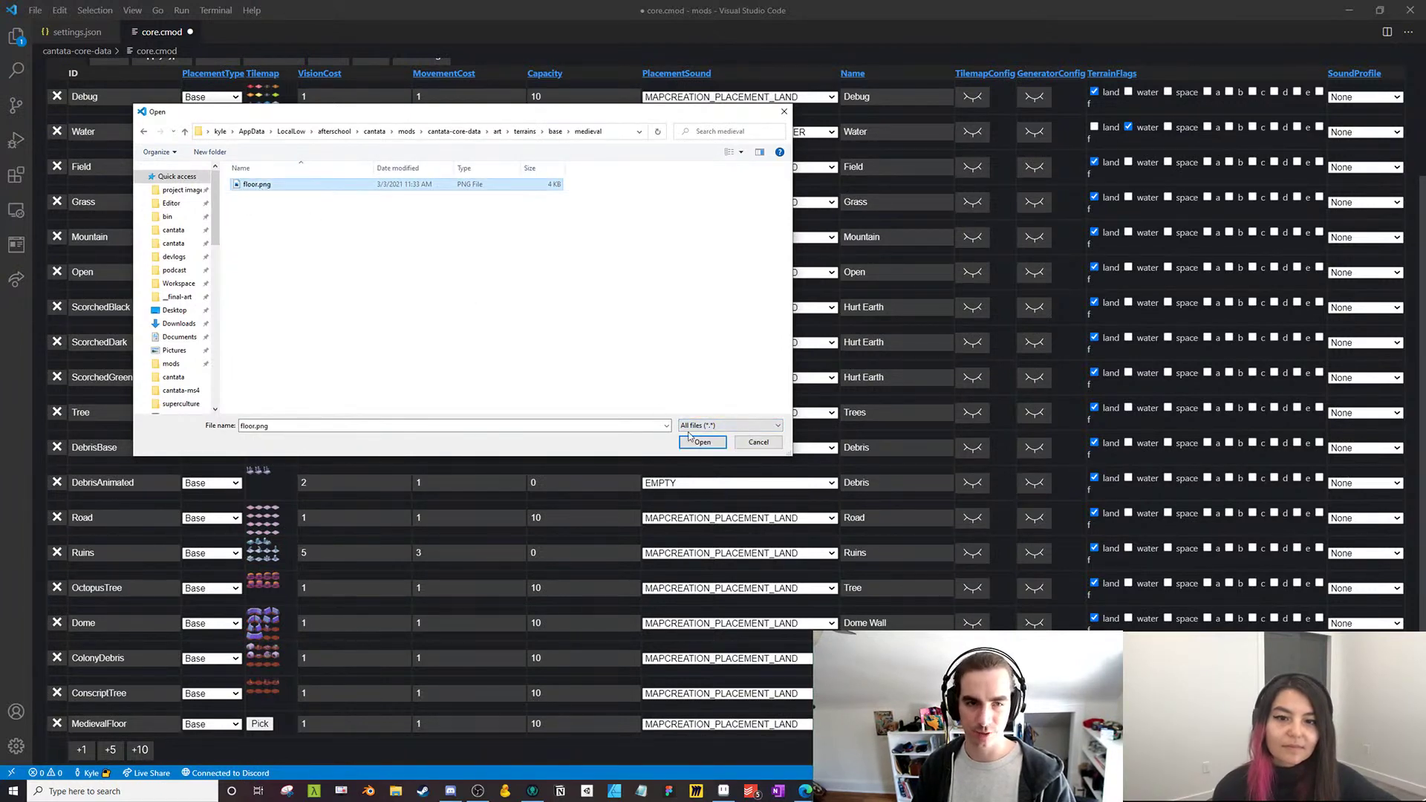
pyautogui.click(691, 440)
pyautogui.moveTo(260, 729)
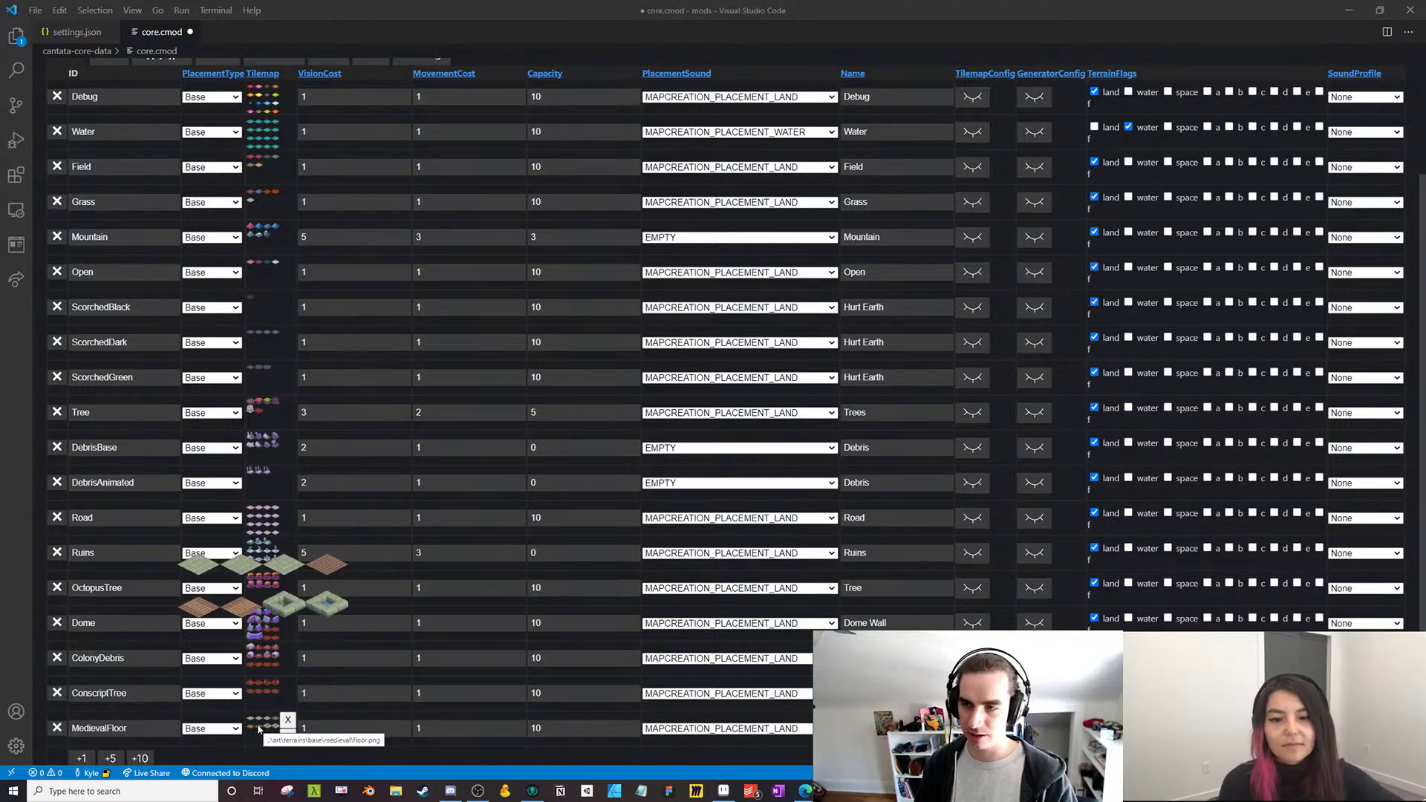
# Add a TilemapConfig to MedievalFloor and set its TotalSprites to 8
pyautogui.scroll(-1, 520, 685)
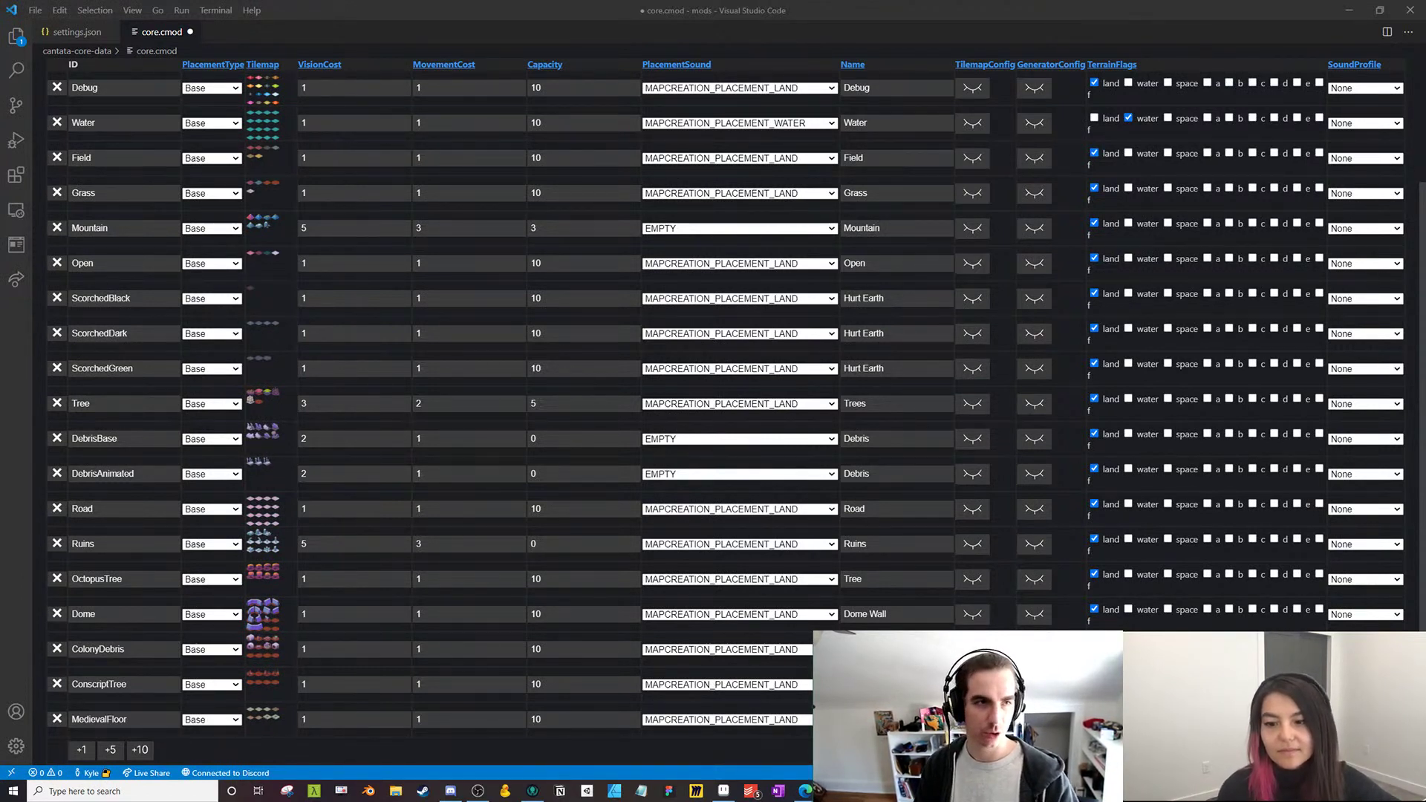
pyautogui.scroll(-3, 568, 644)
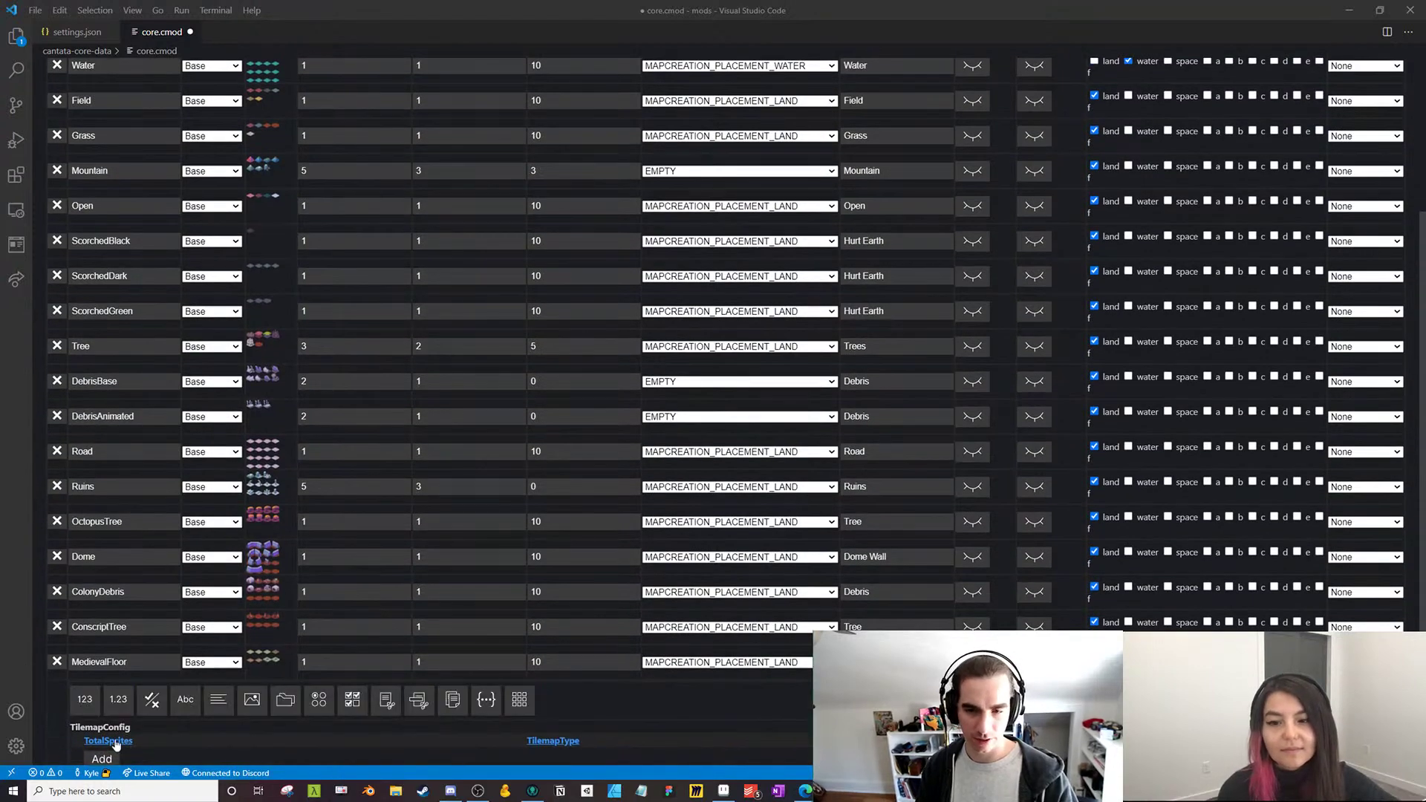
pyautogui.click(112, 754)
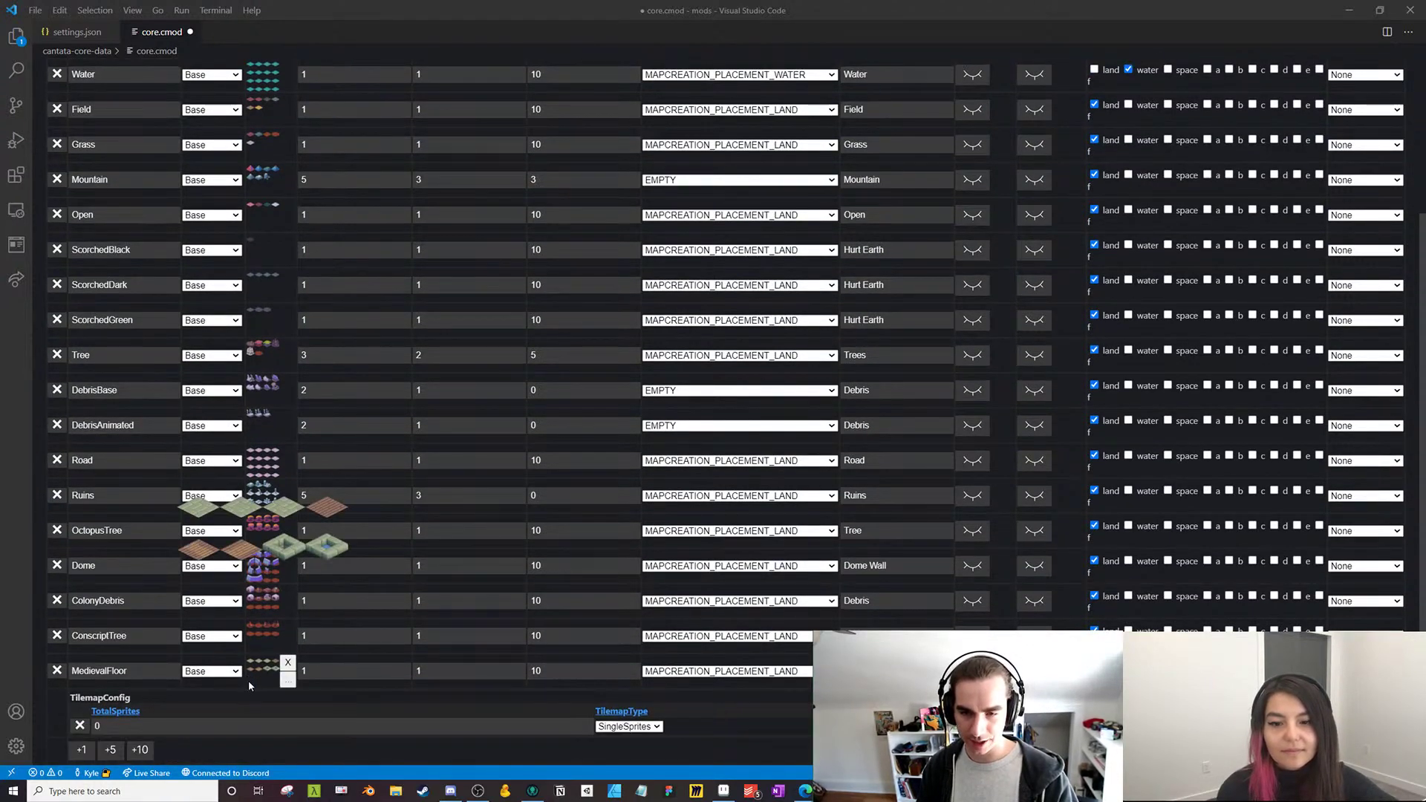
pyautogui.moveTo(288, 619)
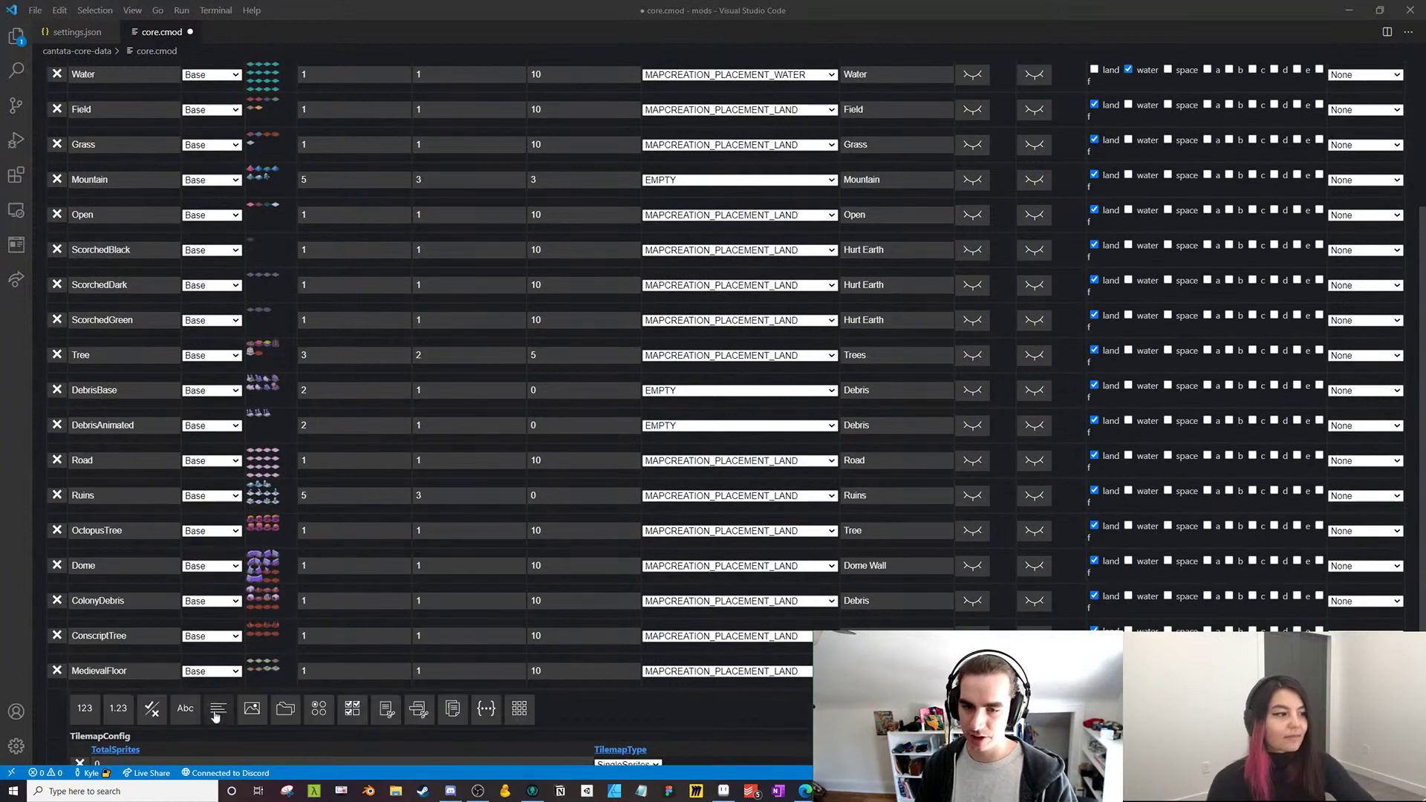
pyautogui.scroll(3, 461, 321)
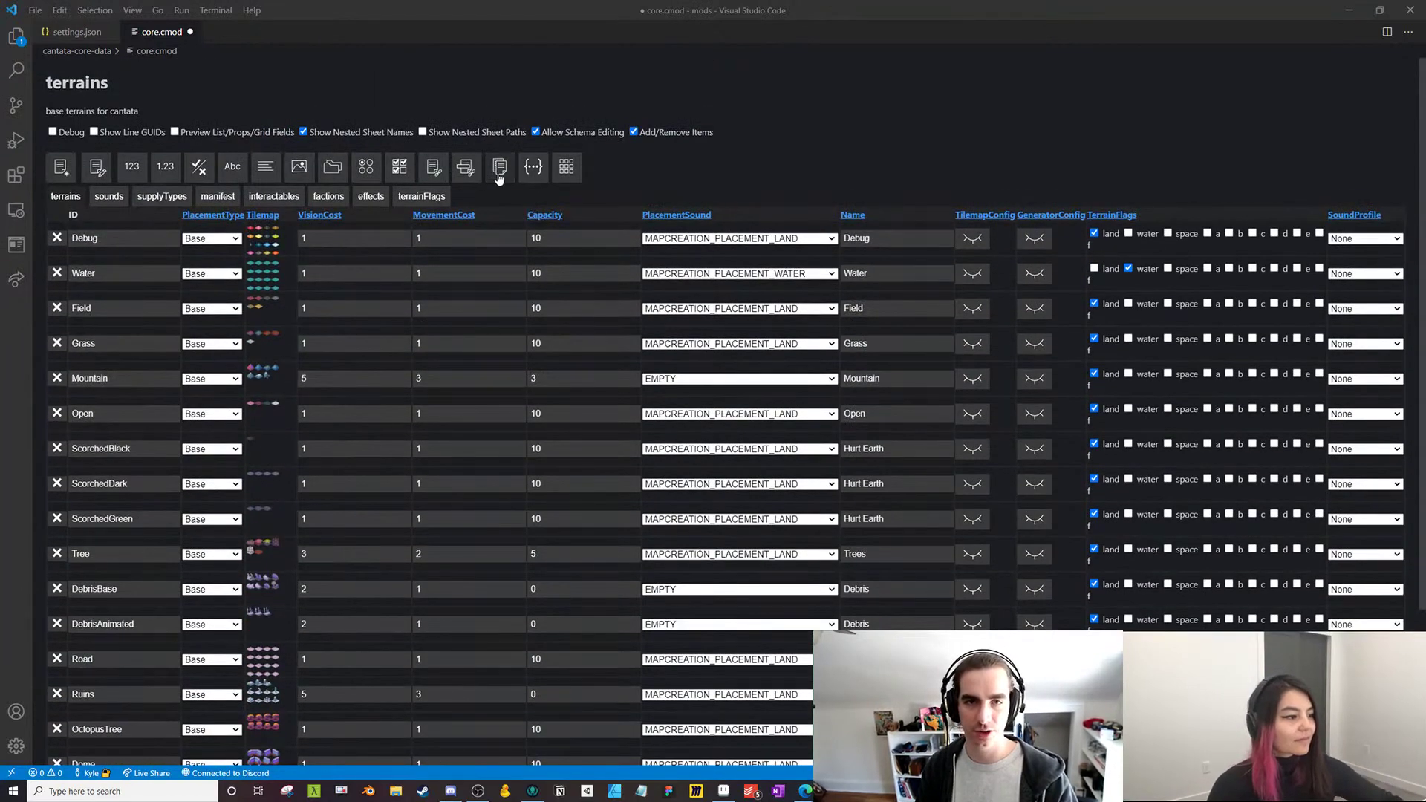
pyautogui.scroll(-3, 455, 471)
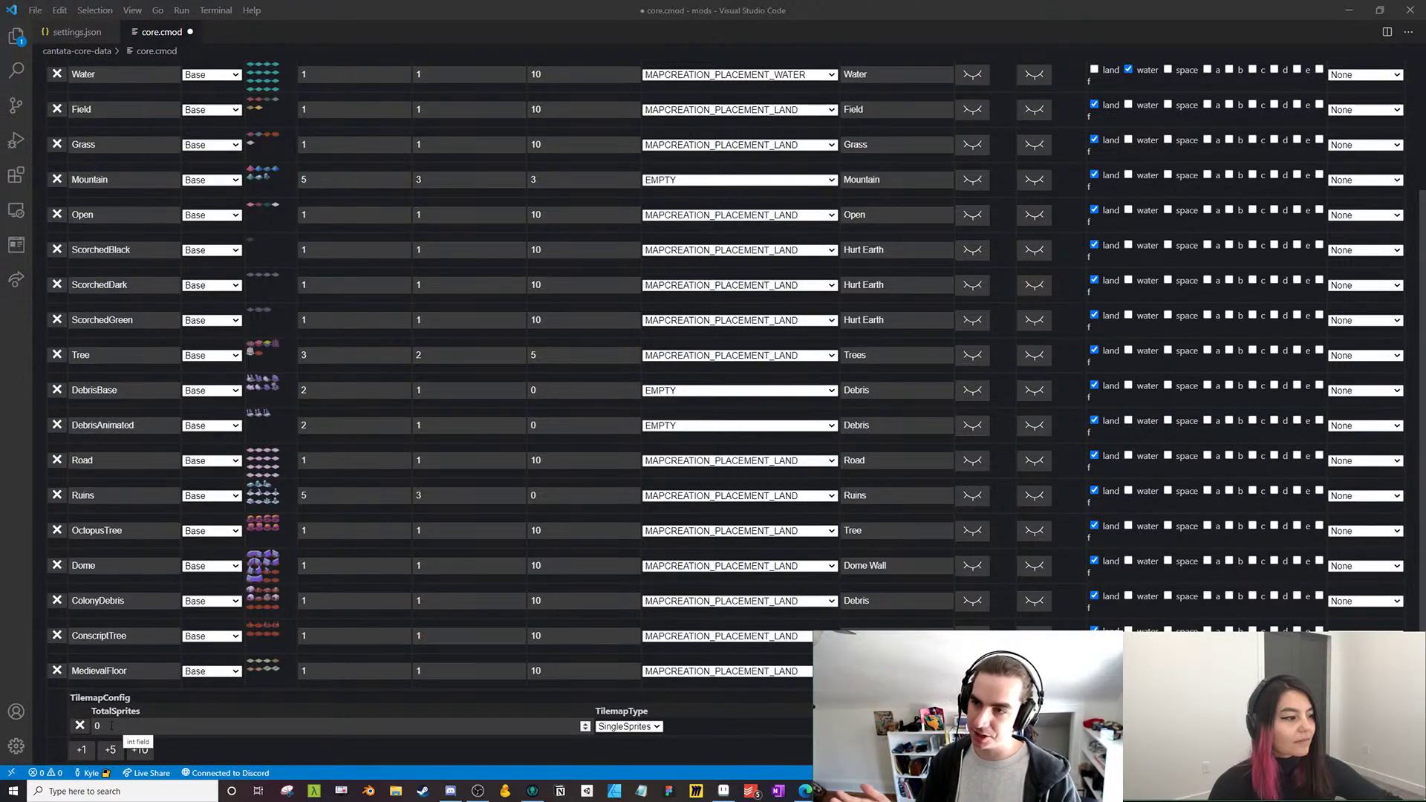
pyautogui.moveTo(265, 671)
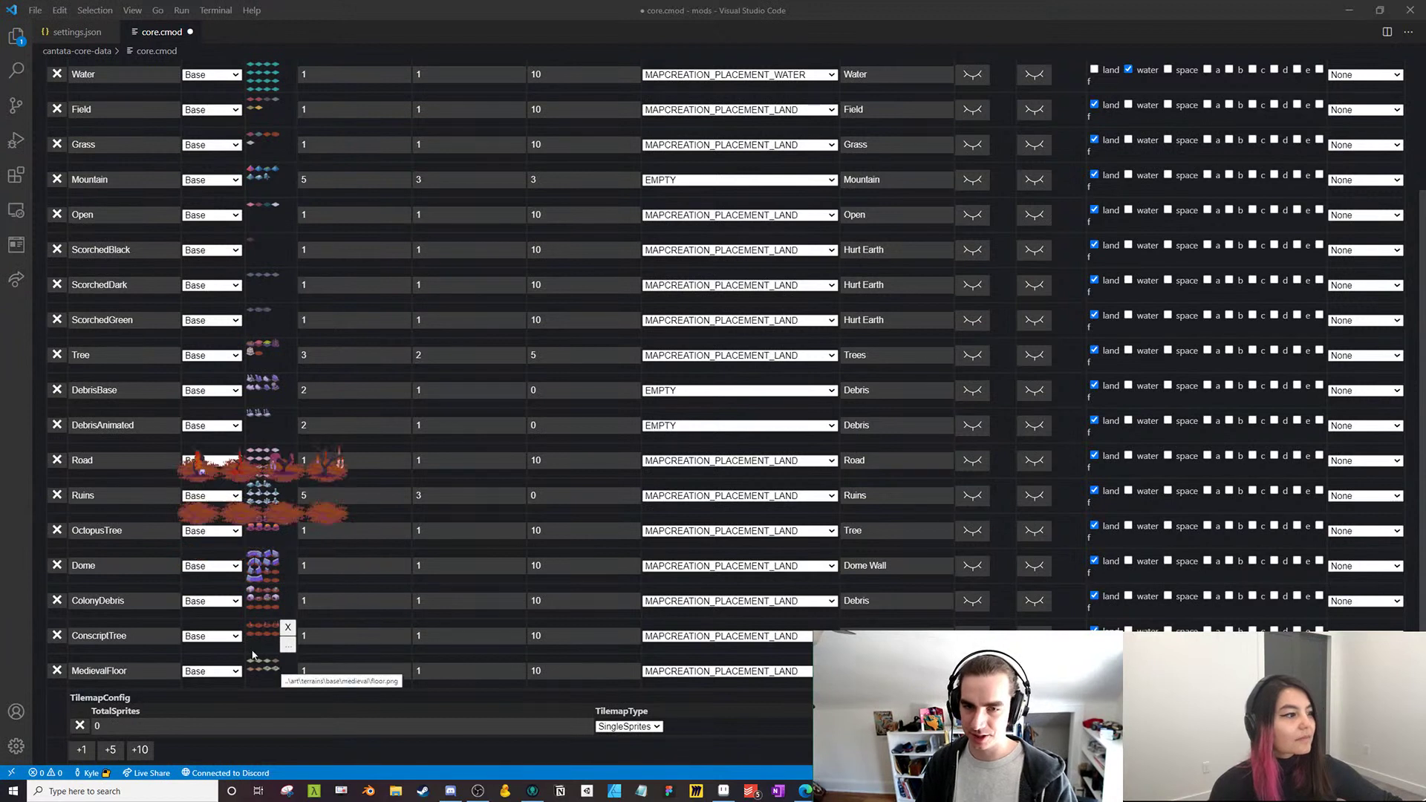
pyautogui.click(186, 726)
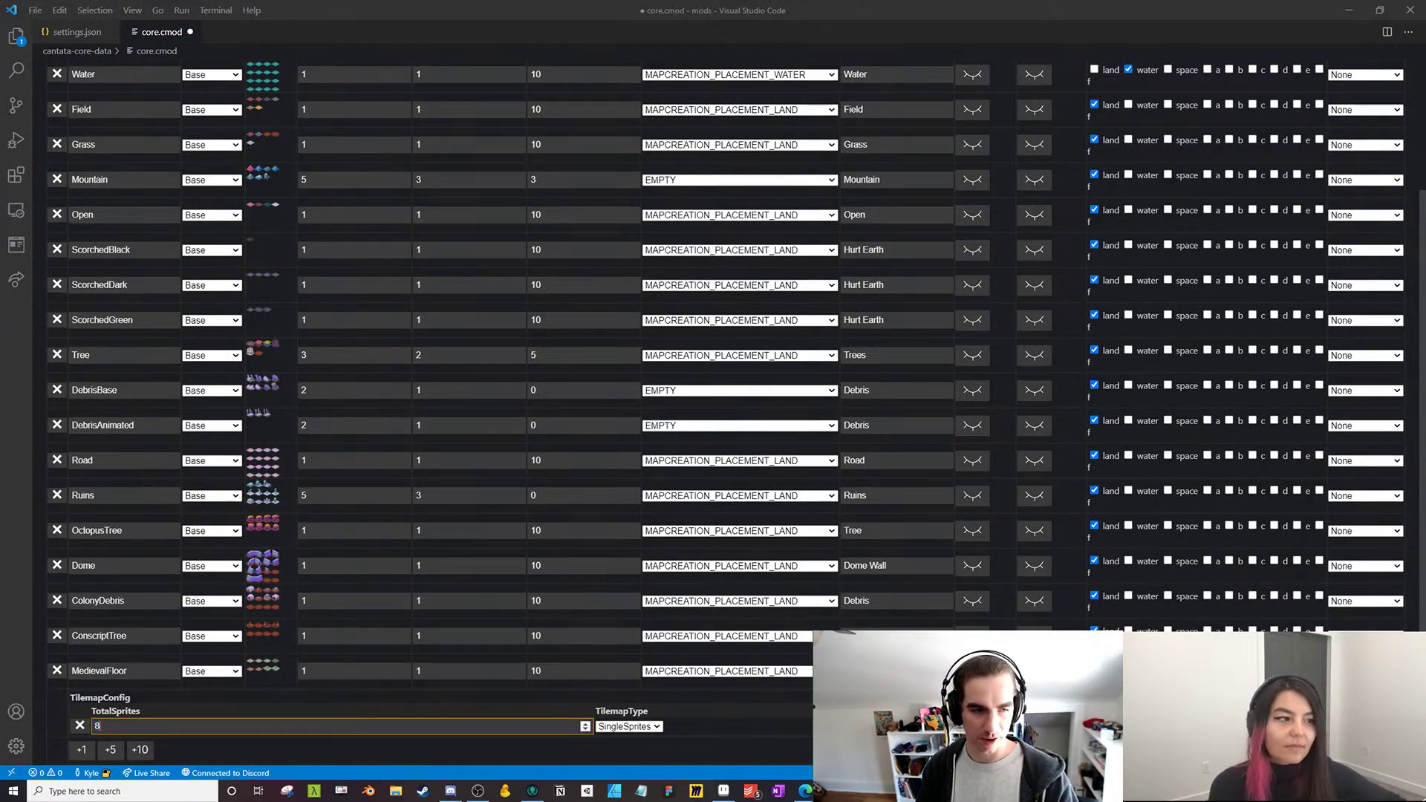
pyautogui.press('Return')
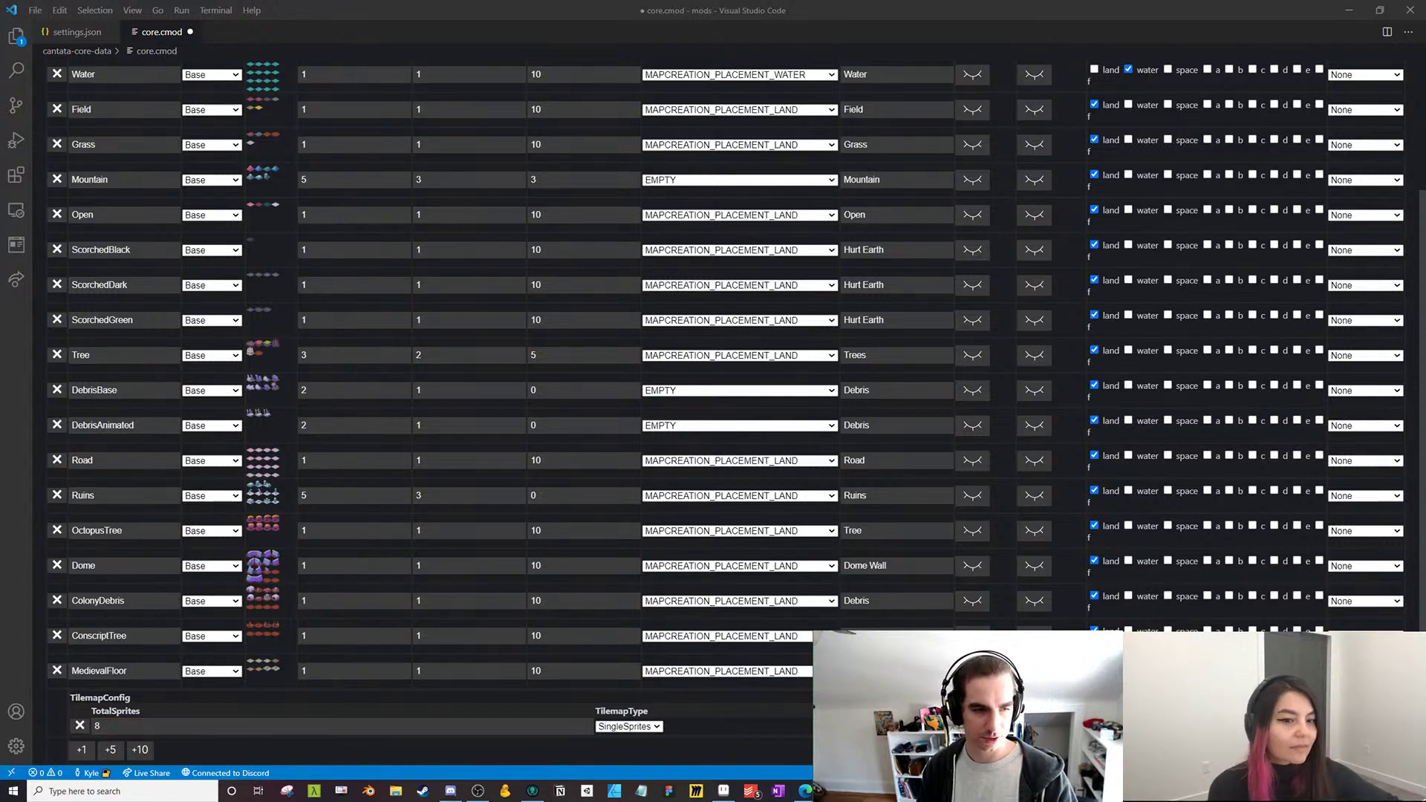
# Add a GeneratorConfig to MedievalFloor with its default values and save core.cmod
pyautogui.click(1034, 671)
pyautogui.click(103, 730)
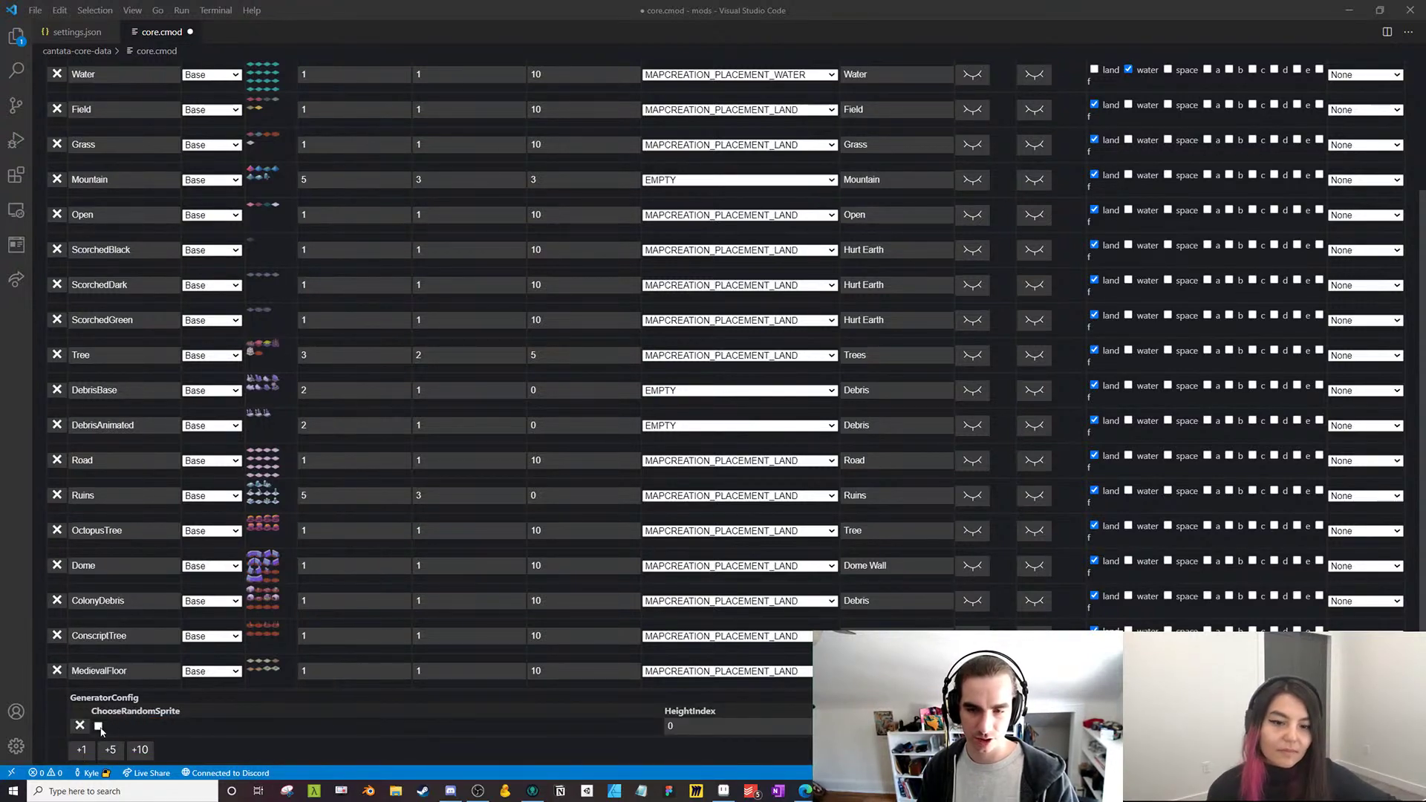
pyautogui.scroll(1, 399, 551)
pyautogui.hotkey('ctrl', 's')
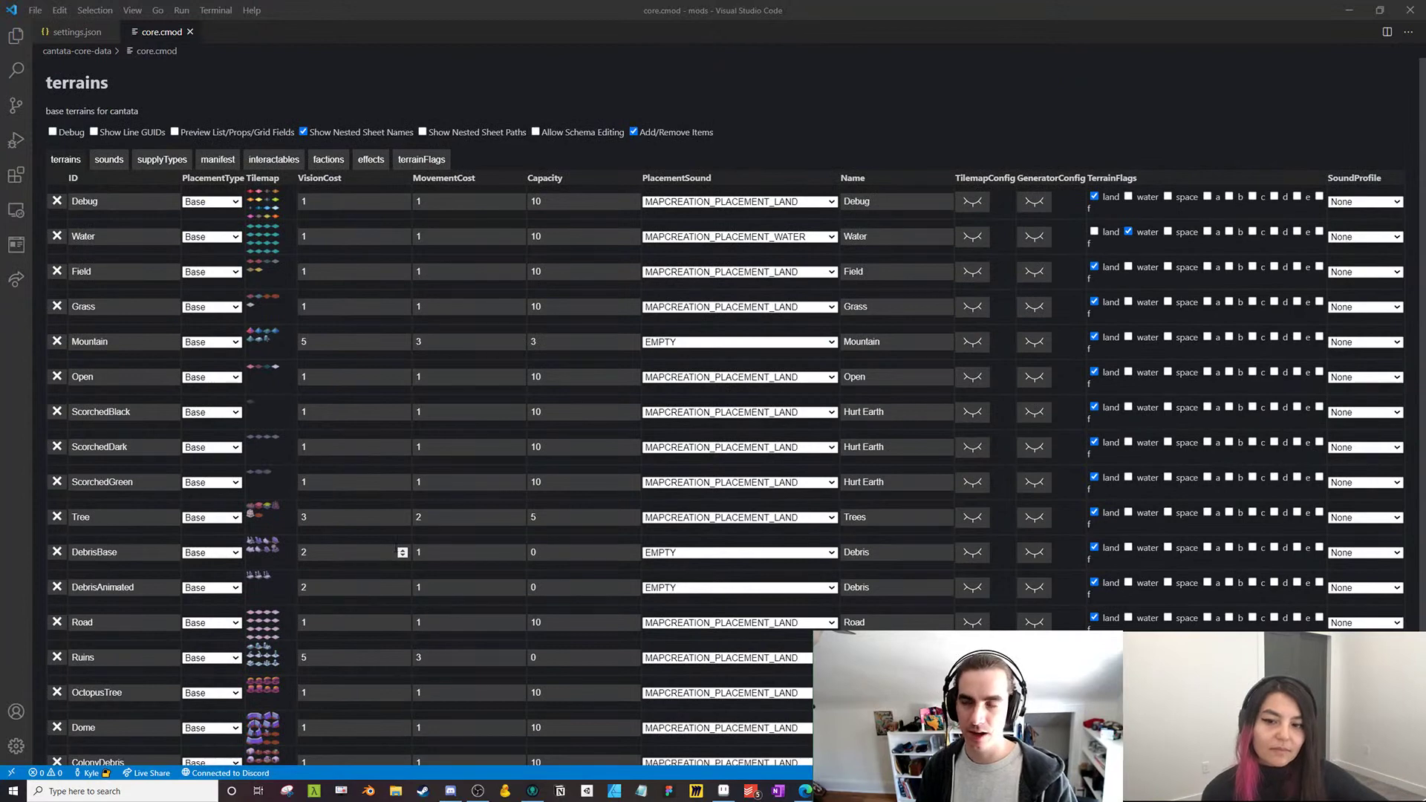
# Switch to the cantata project in Unity and run the game in play mode
pyautogui.hotkey('alt', 'Tab')
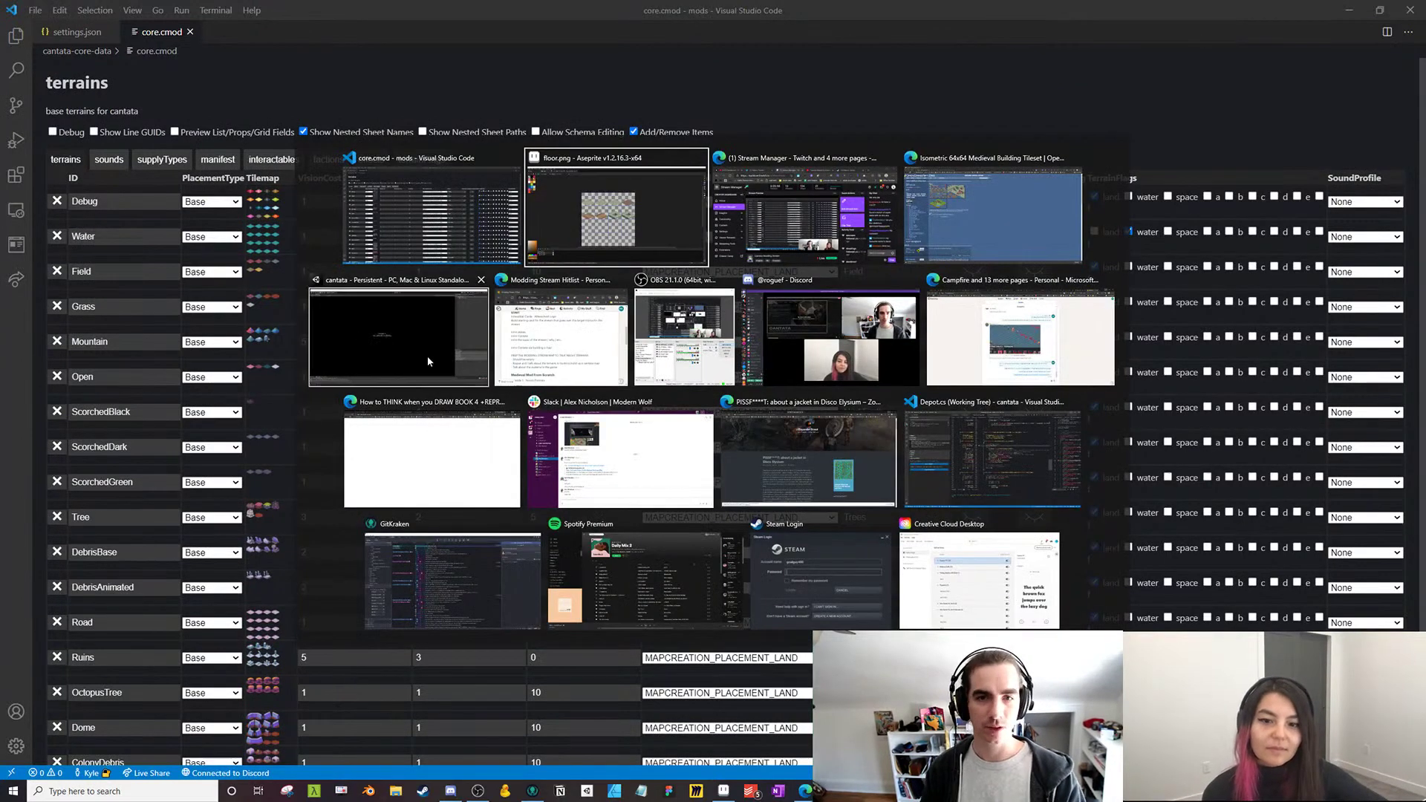
pyautogui.click(427, 355)
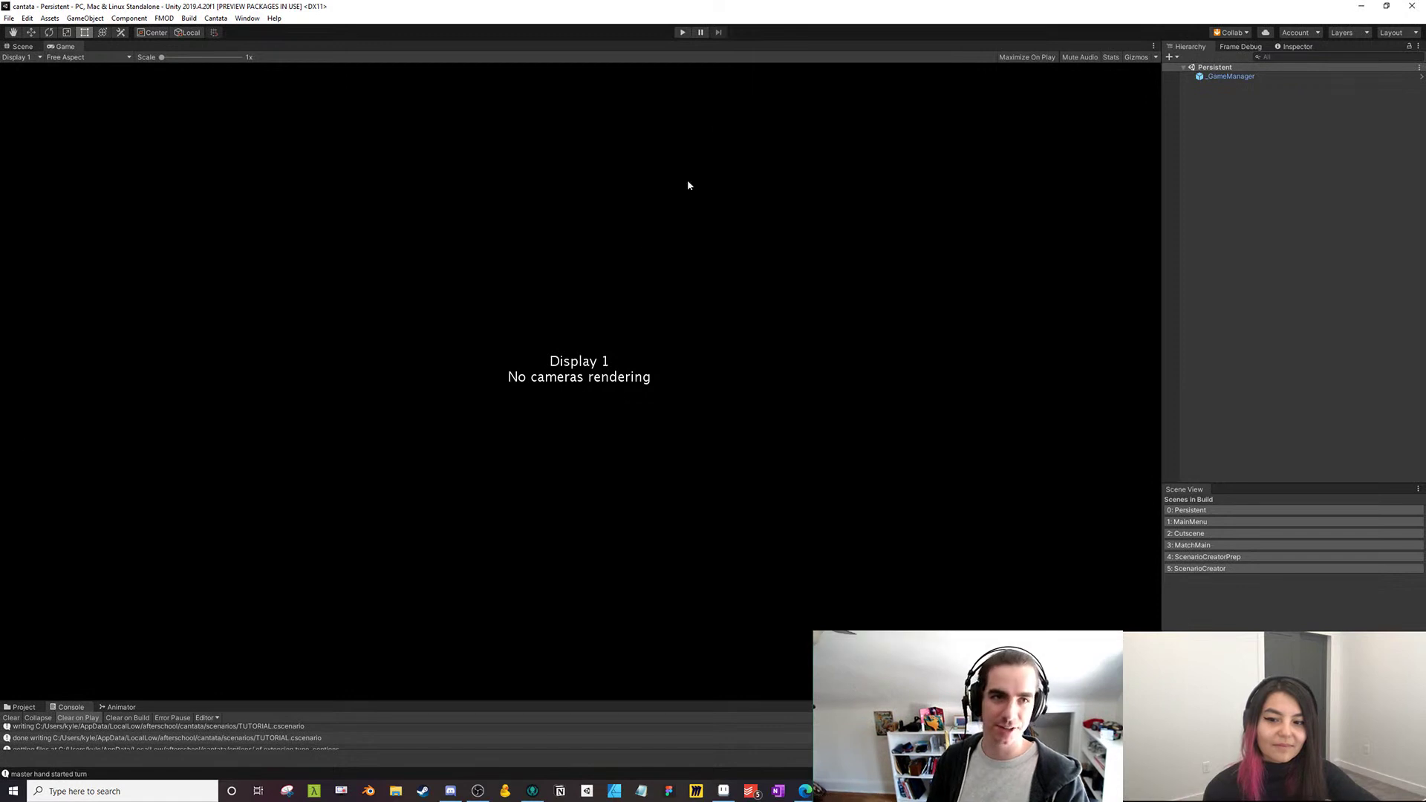
pyautogui.click(682, 32)
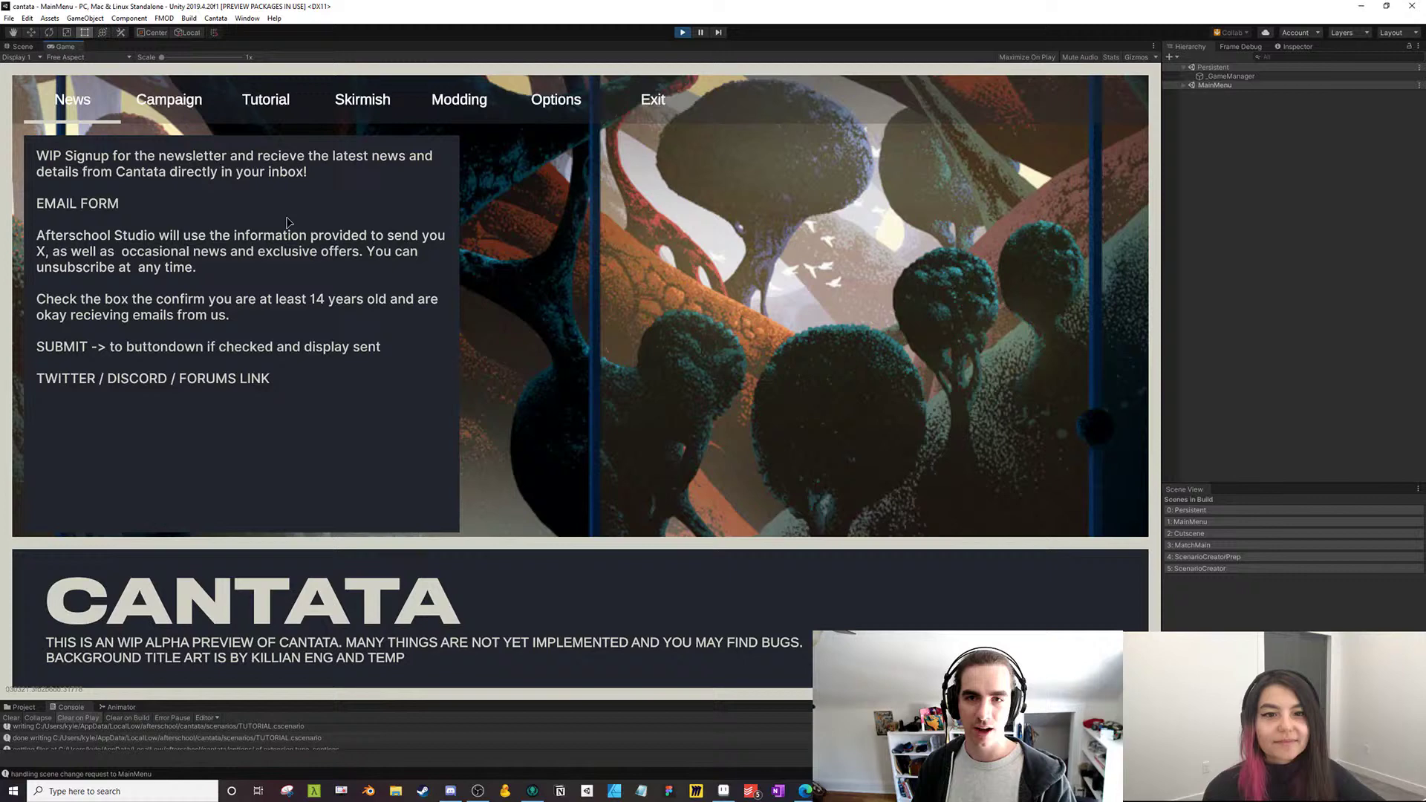
# Create a new Small (50x50) scenario with the default ruleset from the game's modding section
pyautogui.click(459, 100)
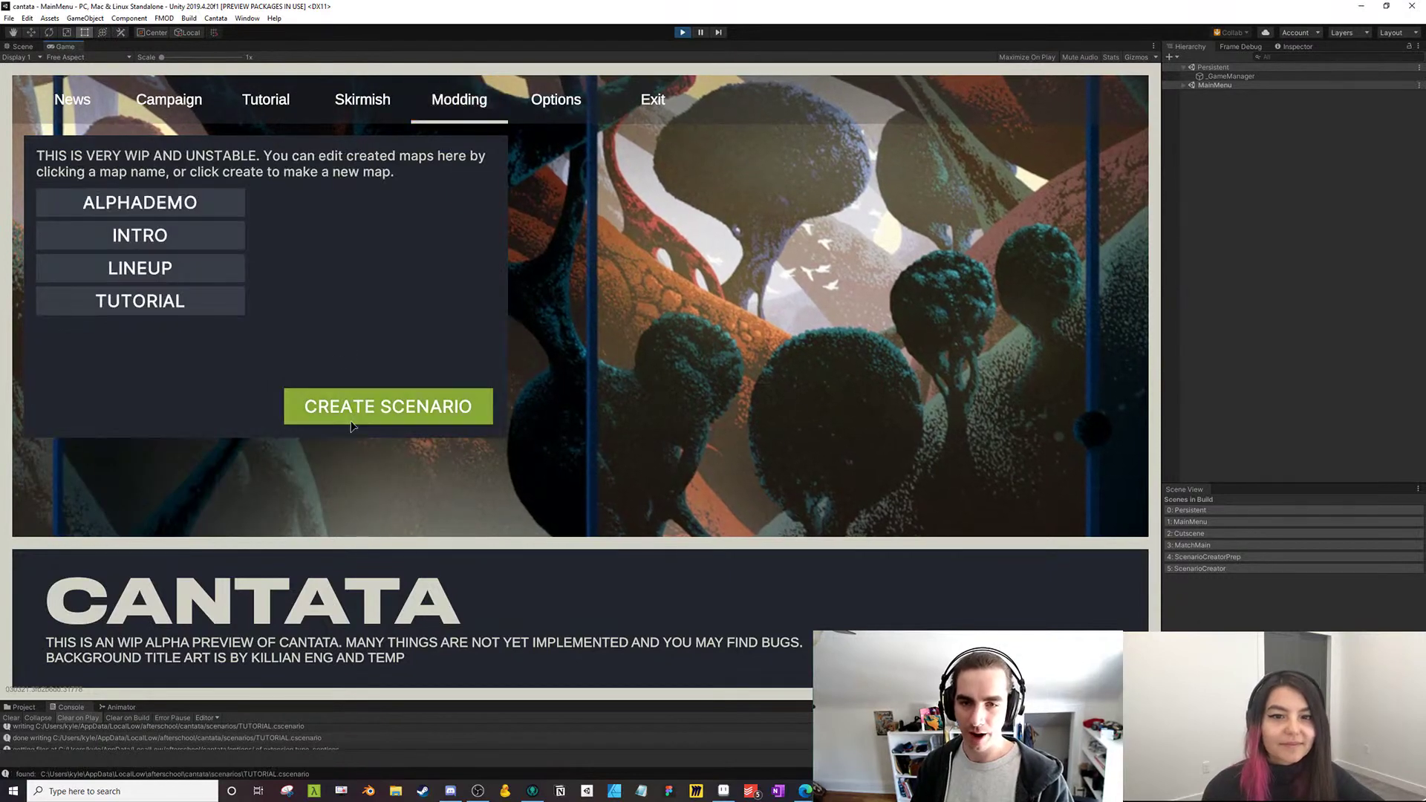
pyautogui.click(371, 403)
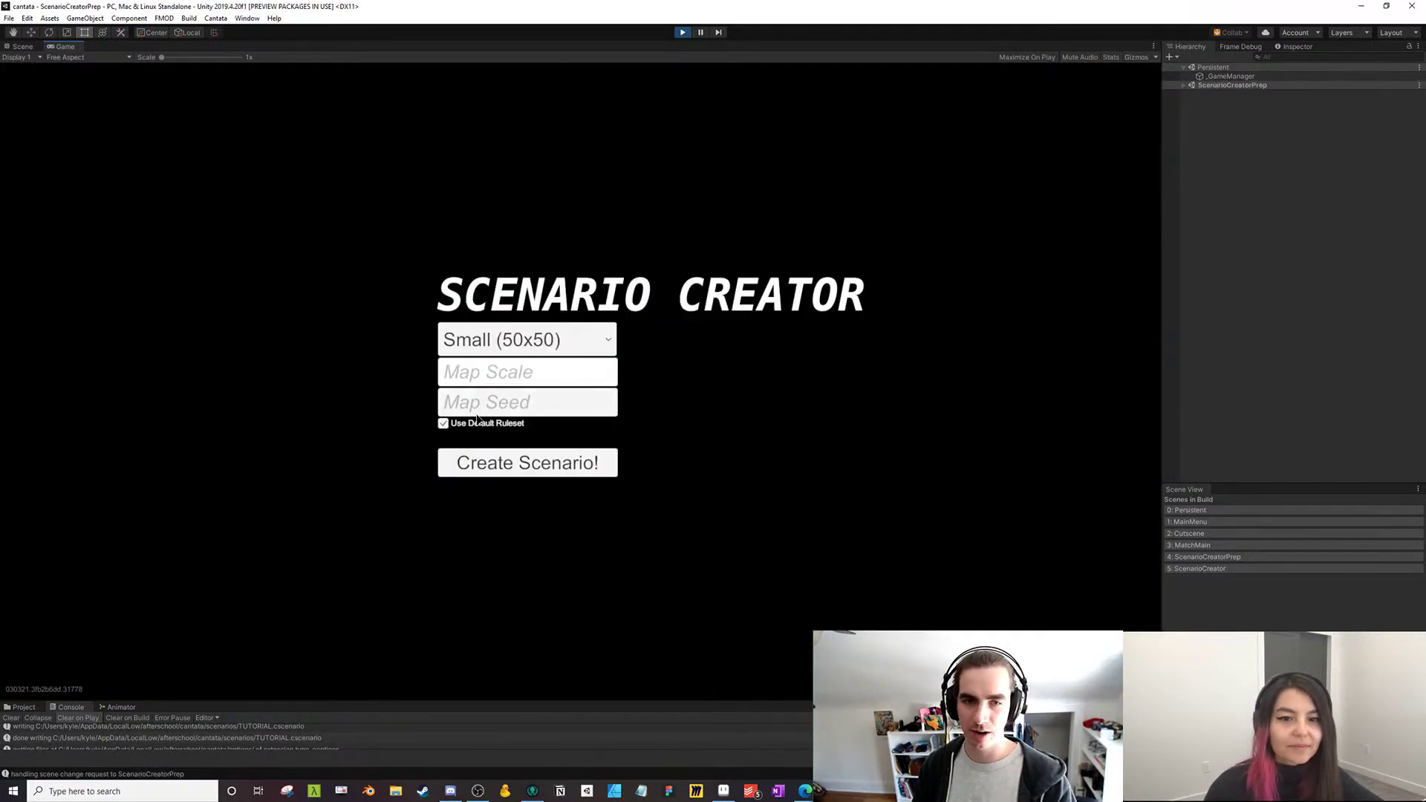
pyautogui.click(479, 465)
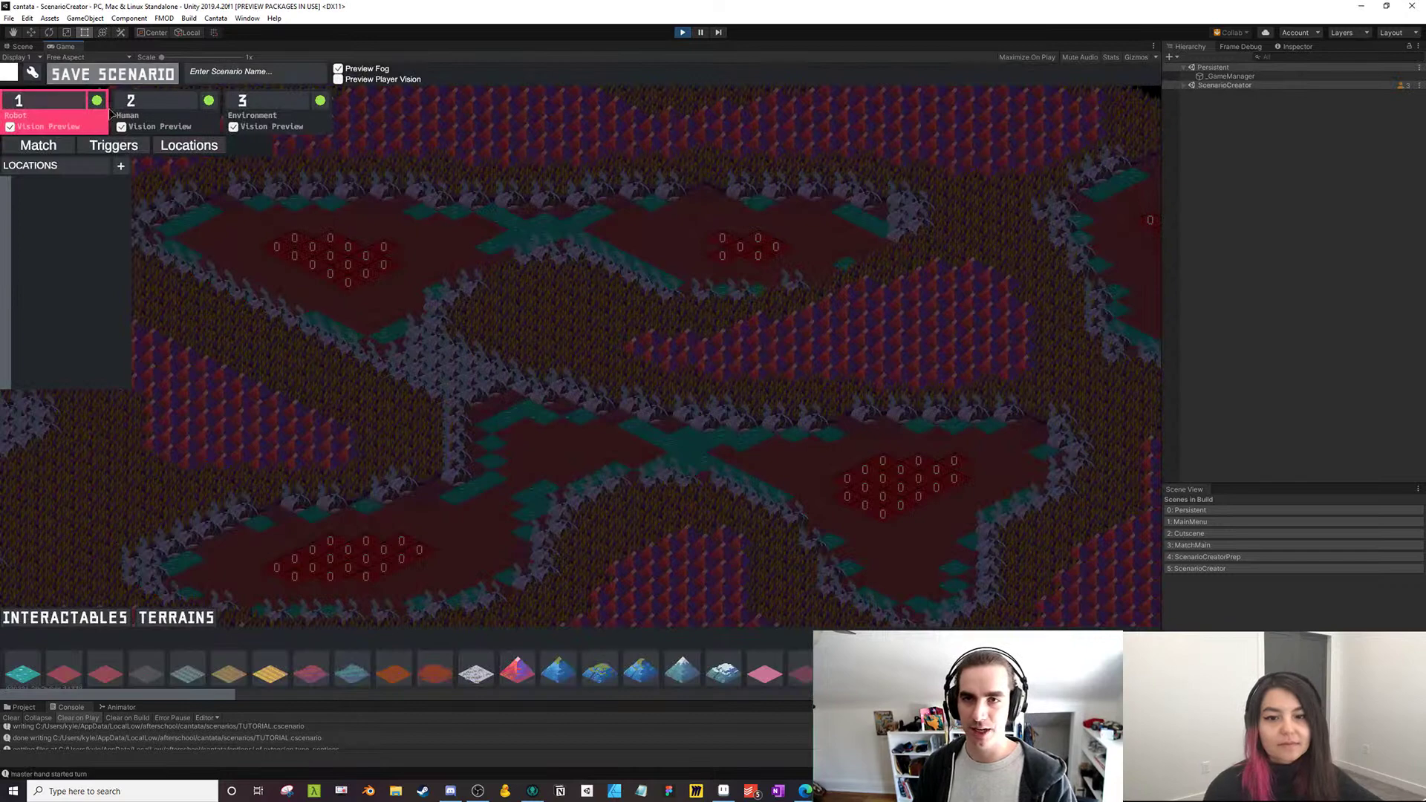
# Turn off the fog preview on the scenario map and select the yellow ground tile in the terrain palette
pyautogui.moveTo(160, 496); pyautogui.dragTo(446, 439)
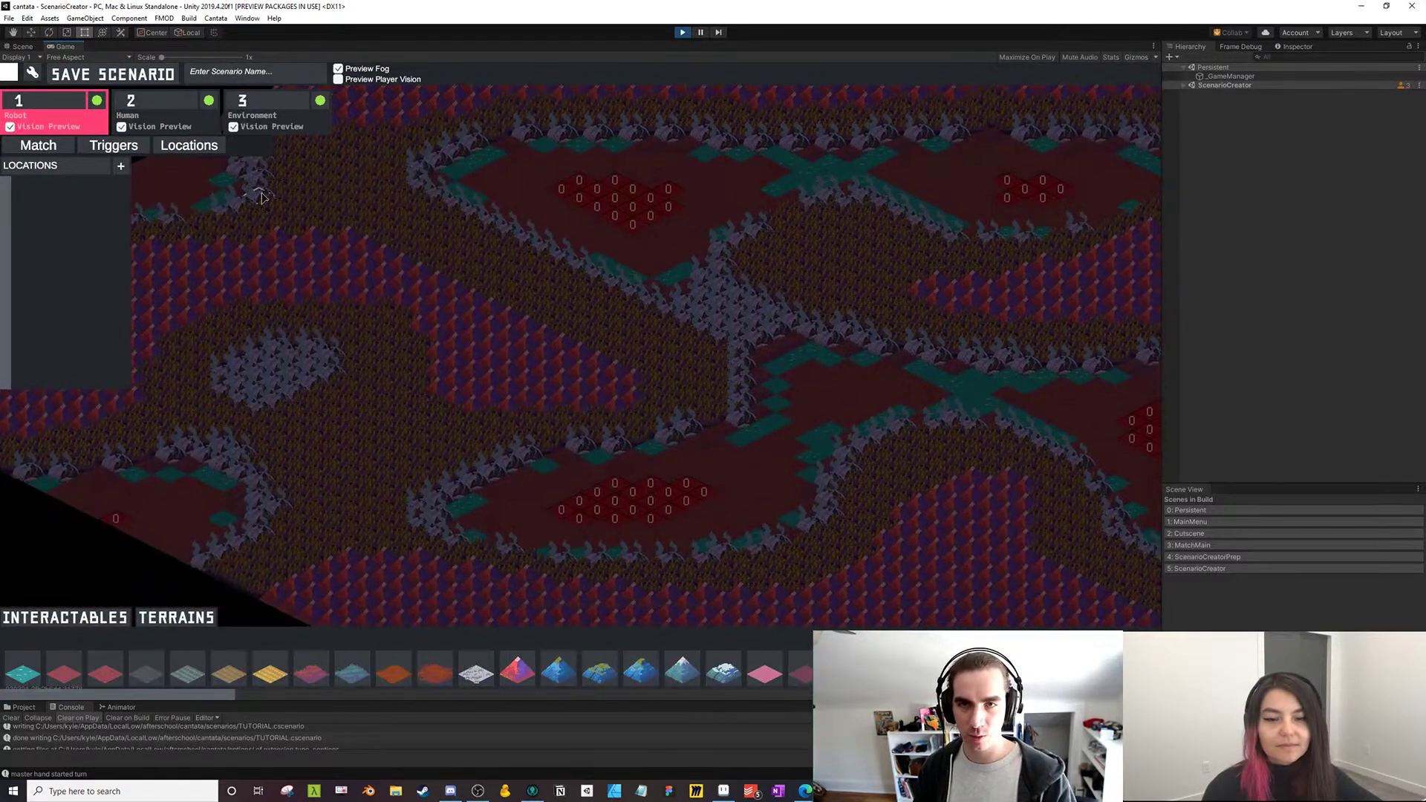
pyautogui.click(338, 70)
pyautogui.click(270, 672)
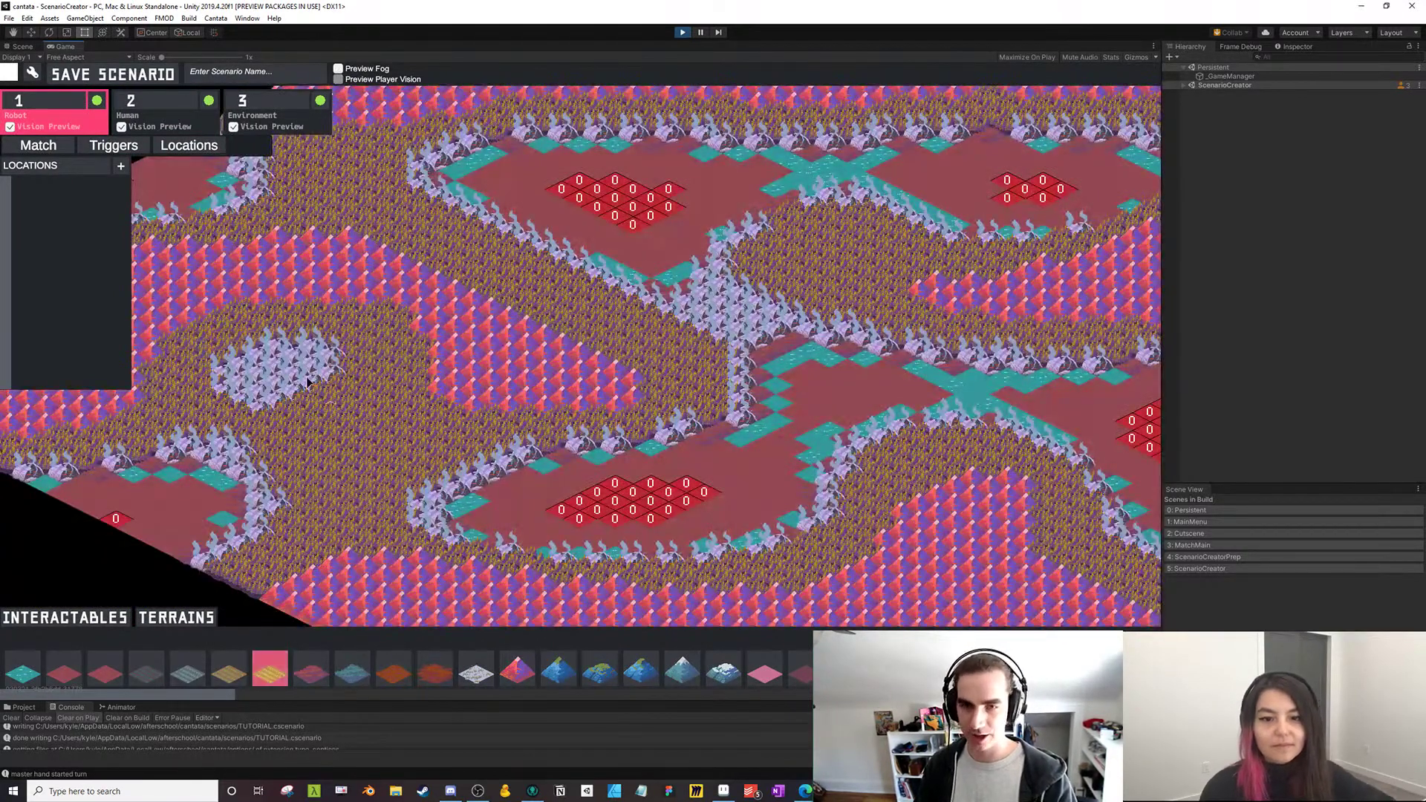
# Paint over the whole generated scenario map with the yellow ground tile, covering all rocks, grass and water
pyautogui.moveTo(223, 476); pyautogui.dragTo(275, 193)
pyautogui.scroll(-3, 275, 197)
pyautogui.scroll(3, 221, 483)
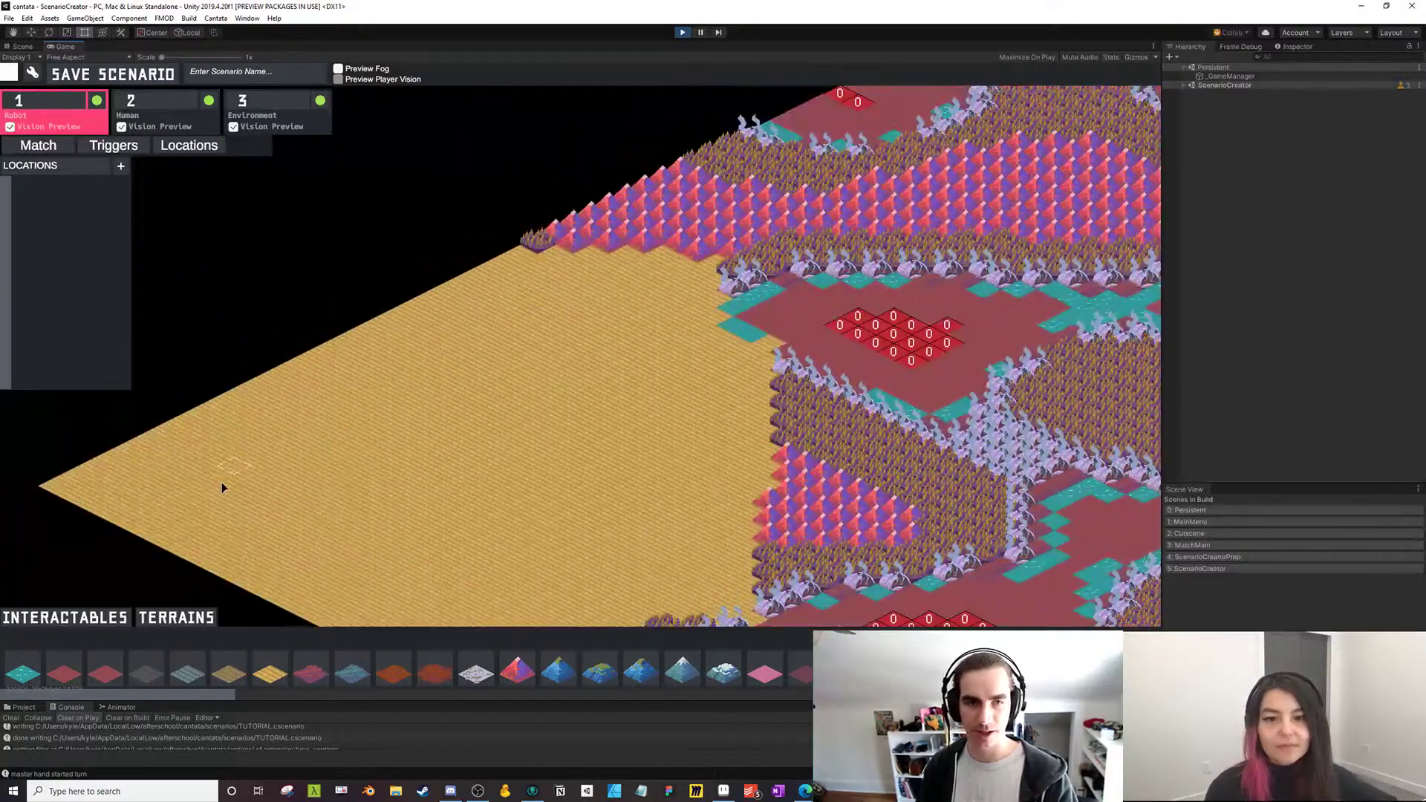
pyautogui.moveTo(332, 425)
pyautogui.mouseDown()
pyautogui.moveTo(1137, 121)
pyautogui.moveTo(937, 141)
pyautogui.mouseUp()
pyautogui.scroll(-3, 773, 275)
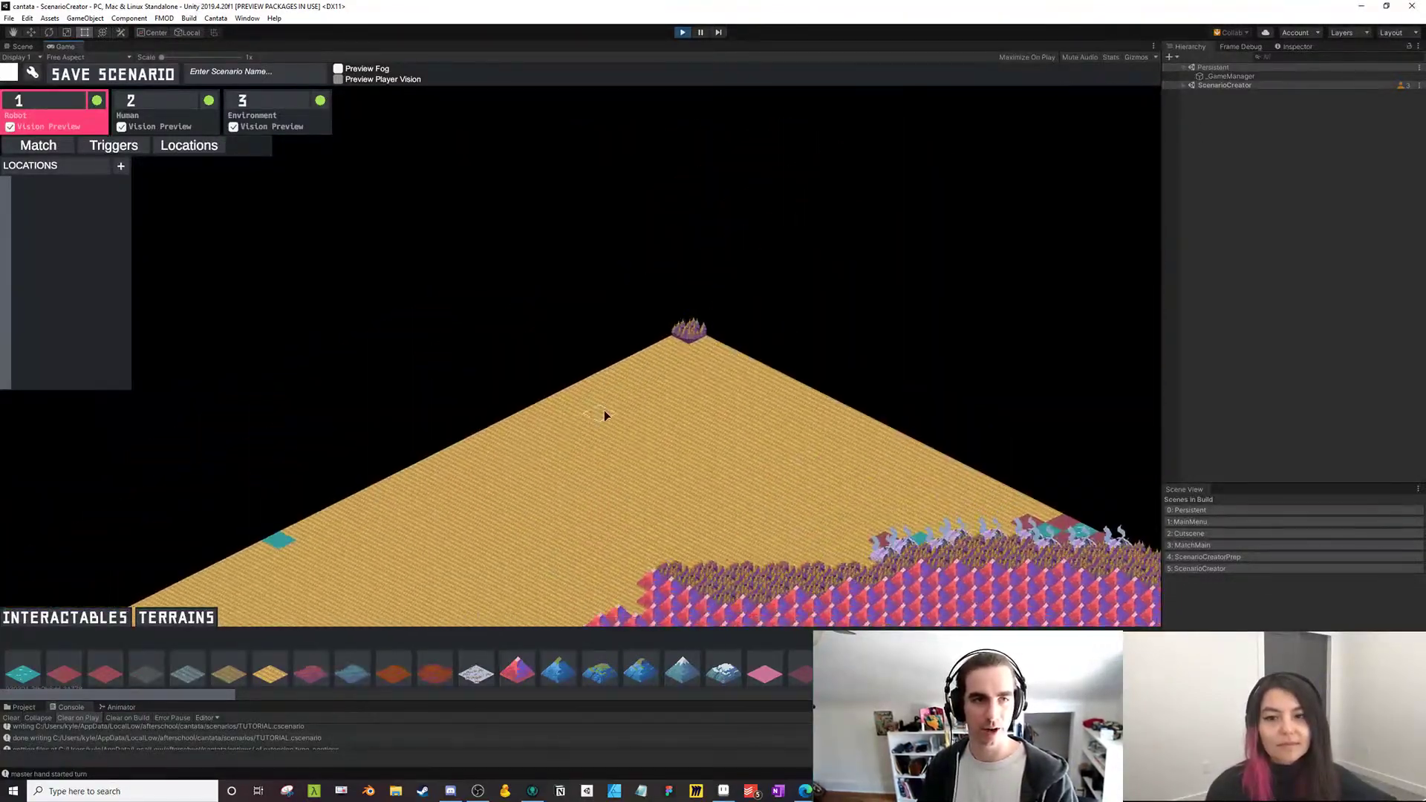
pyautogui.scroll(3, 605, 414)
pyautogui.scroll(-3, 311, 429)
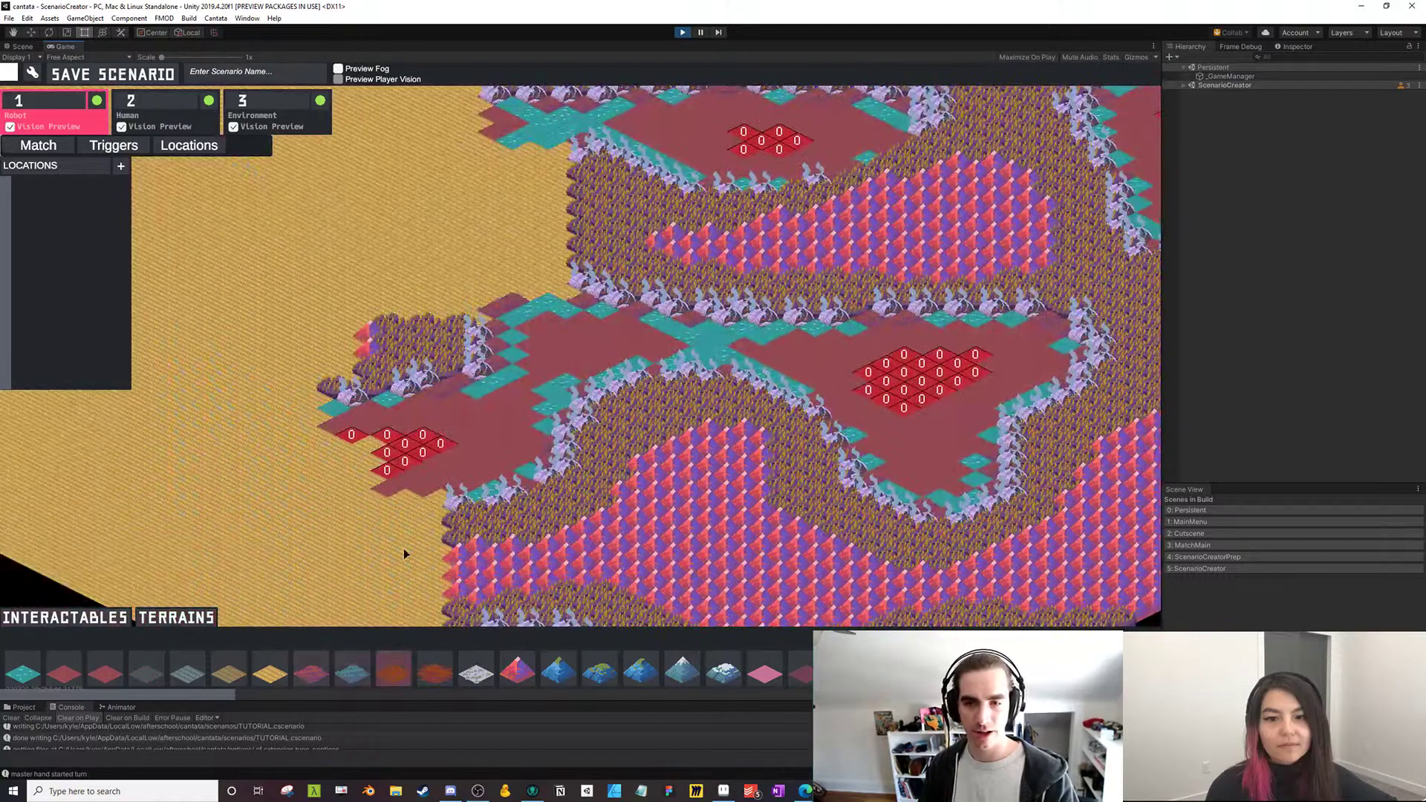
pyautogui.scroll(3, 270, 265)
pyautogui.moveTo(269, 266)
pyautogui.mouseDown()
pyautogui.moveTo(479, 245)
pyautogui.moveTo(395, 86)
pyautogui.mouseUp()
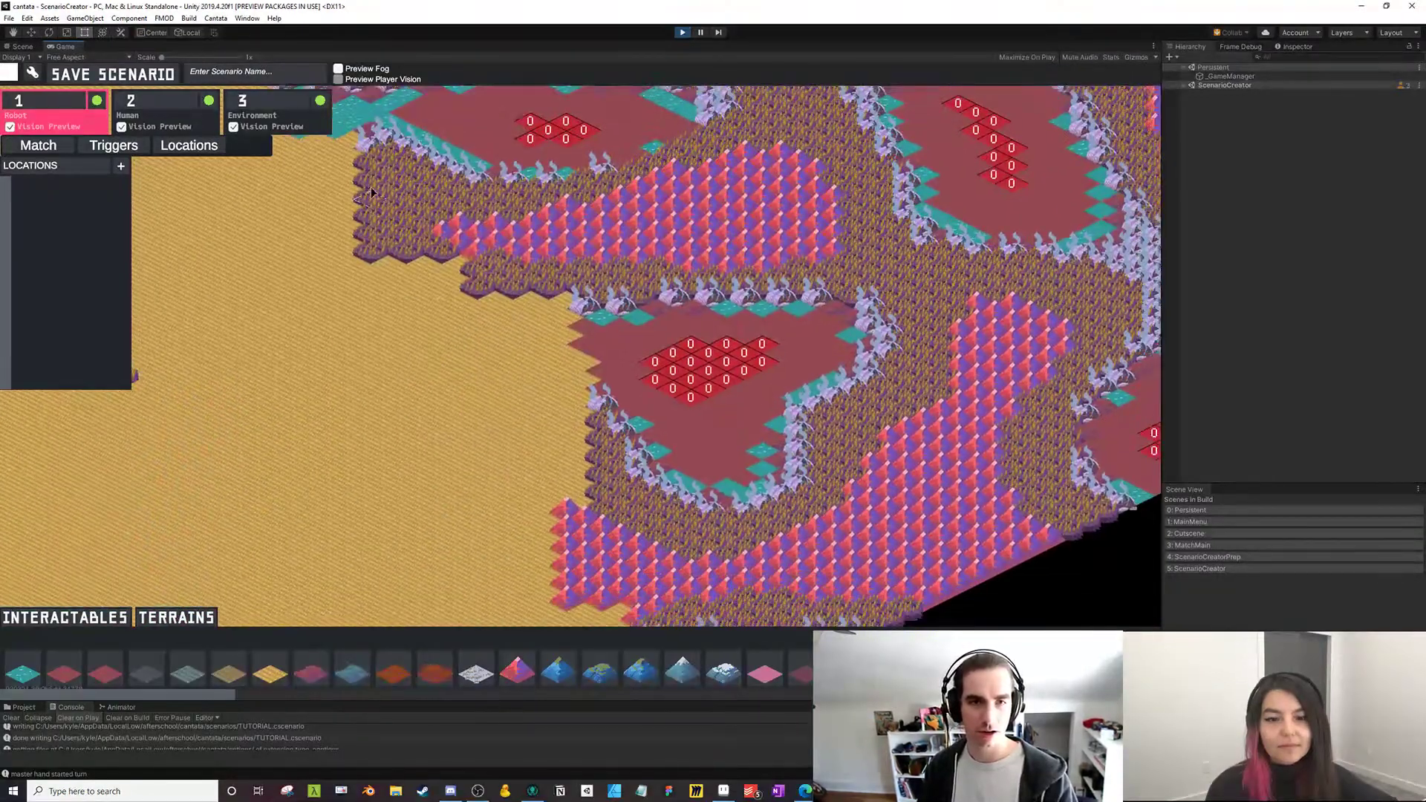
pyautogui.moveTo(891, 565)
pyautogui.mouseDown()
pyautogui.moveTo(261, 362)
pyautogui.moveTo(1123, 513)
pyautogui.moveTo(716, 305)
pyautogui.mouseUp()
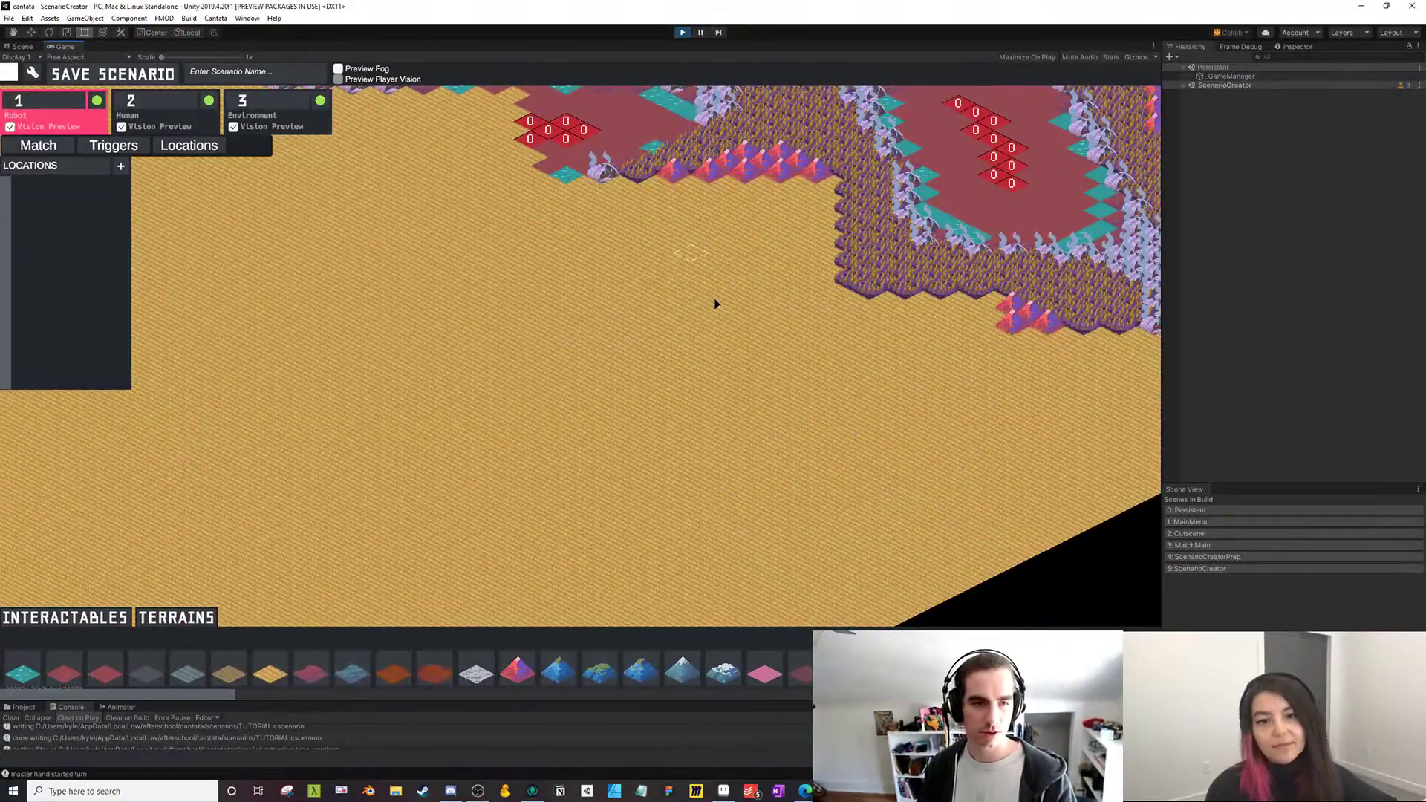
pyautogui.press('w')
pyautogui.press('d')
pyautogui.moveTo(380, 380)
pyautogui.mouseDown()
pyautogui.moveTo(743, 283)
pyautogui.moveTo(1040, 334)
pyautogui.moveTo(867, 351)
pyautogui.moveTo(907, 590)
pyautogui.moveTo(1050, 540)
pyautogui.mouseUp()
pyautogui.press('w')
pyautogui.press('d')
pyautogui.press('a')
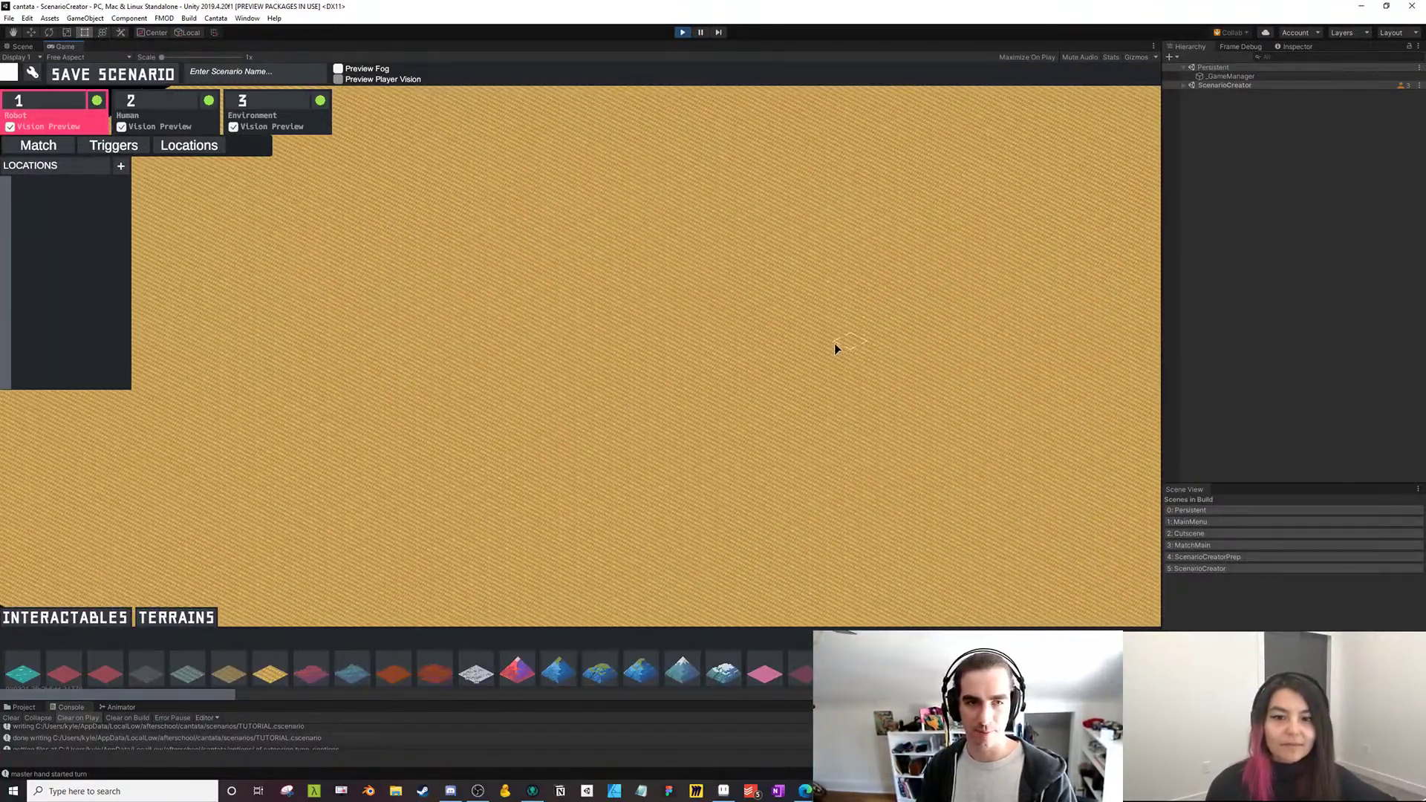
# Paint a rectangular green patch with the first Floor tile and scatter mixed floor variants around it on the yellow ground
pyautogui.moveTo(221, 695); pyautogui.dragTo(1144, 706)
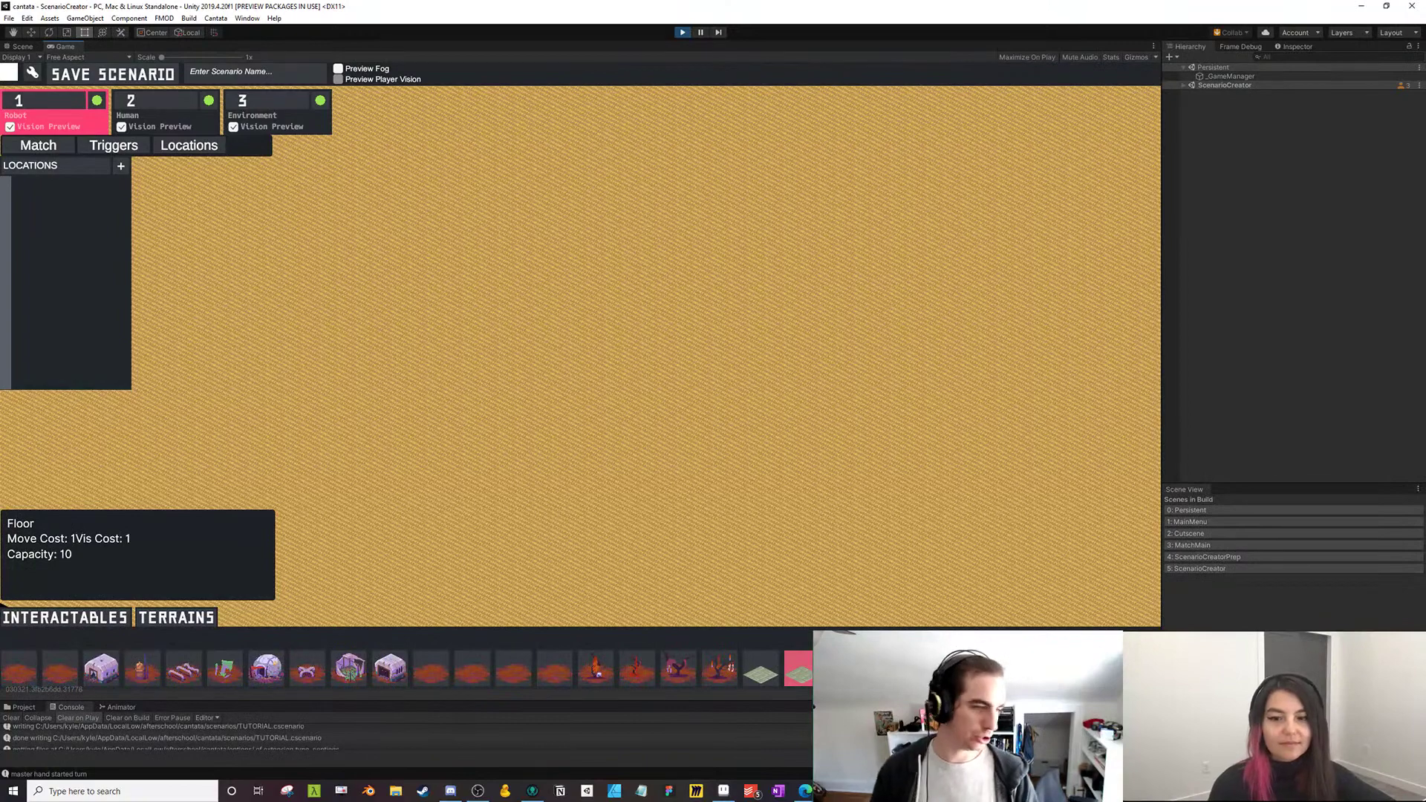
pyautogui.click(760, 670)
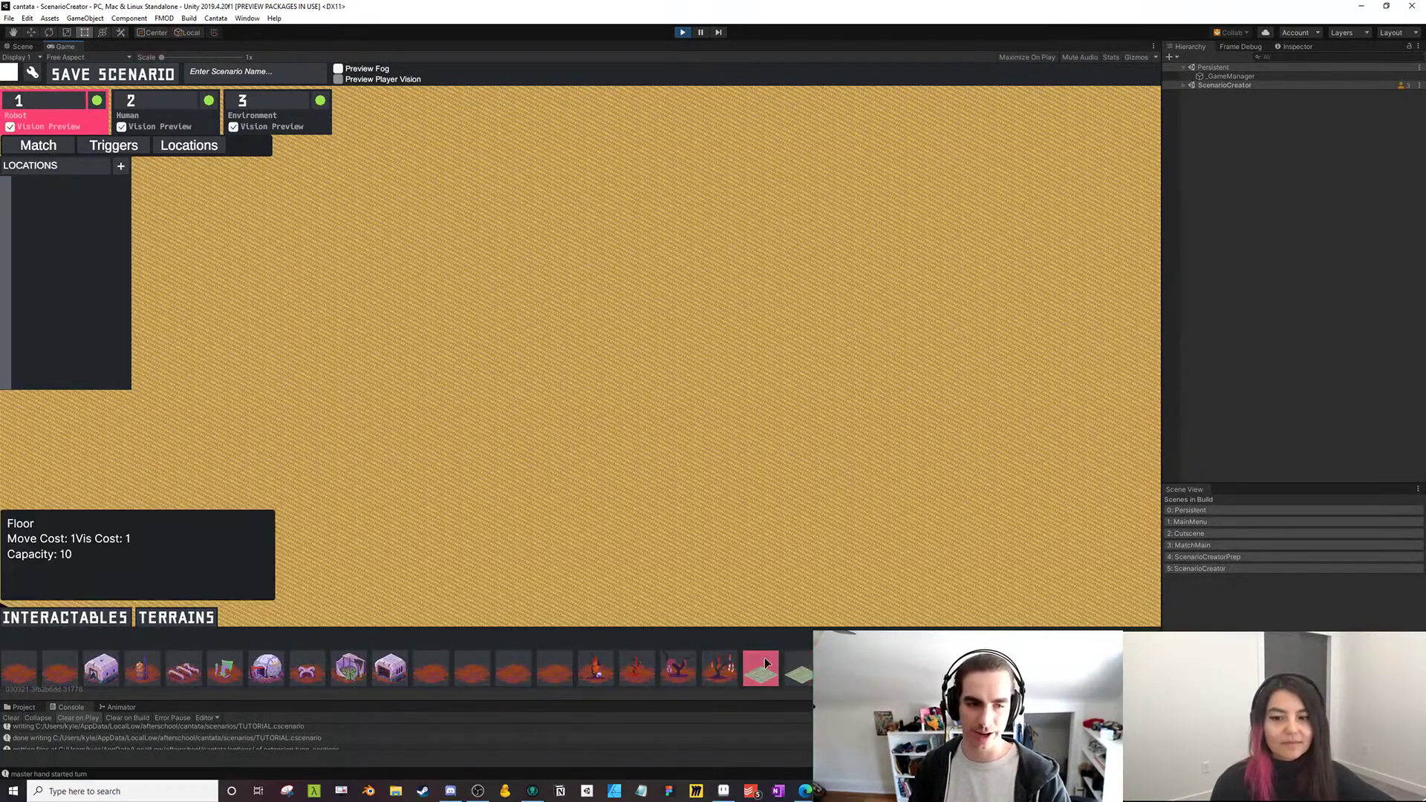
pyautogui.click(349, 291)
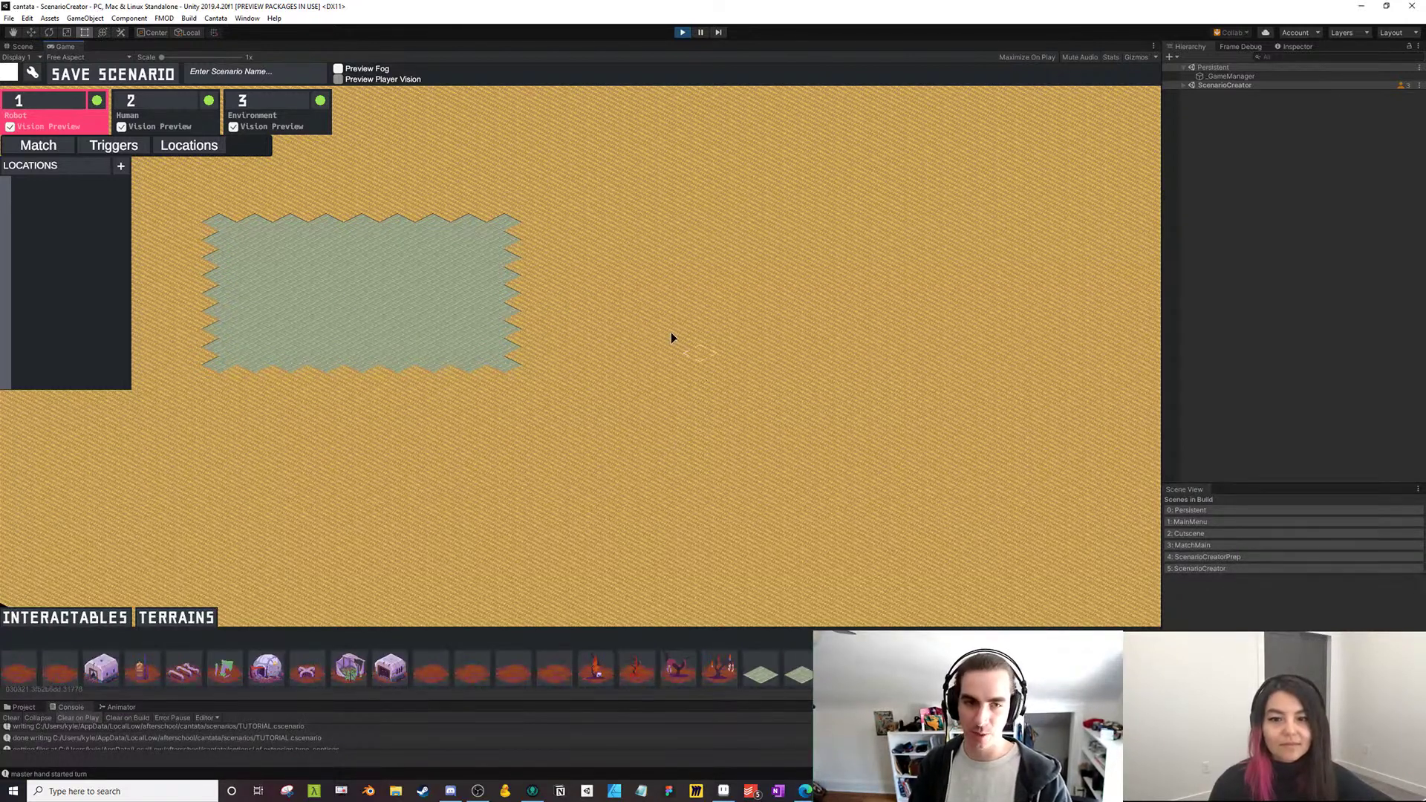
pyautogui.moveTo(648, 254)
pyautogui.mouseDown()
pyautogui.moveTo(368, 508)
pyautogui.moveTo(236, 409)
pyautogui.mouseUp()
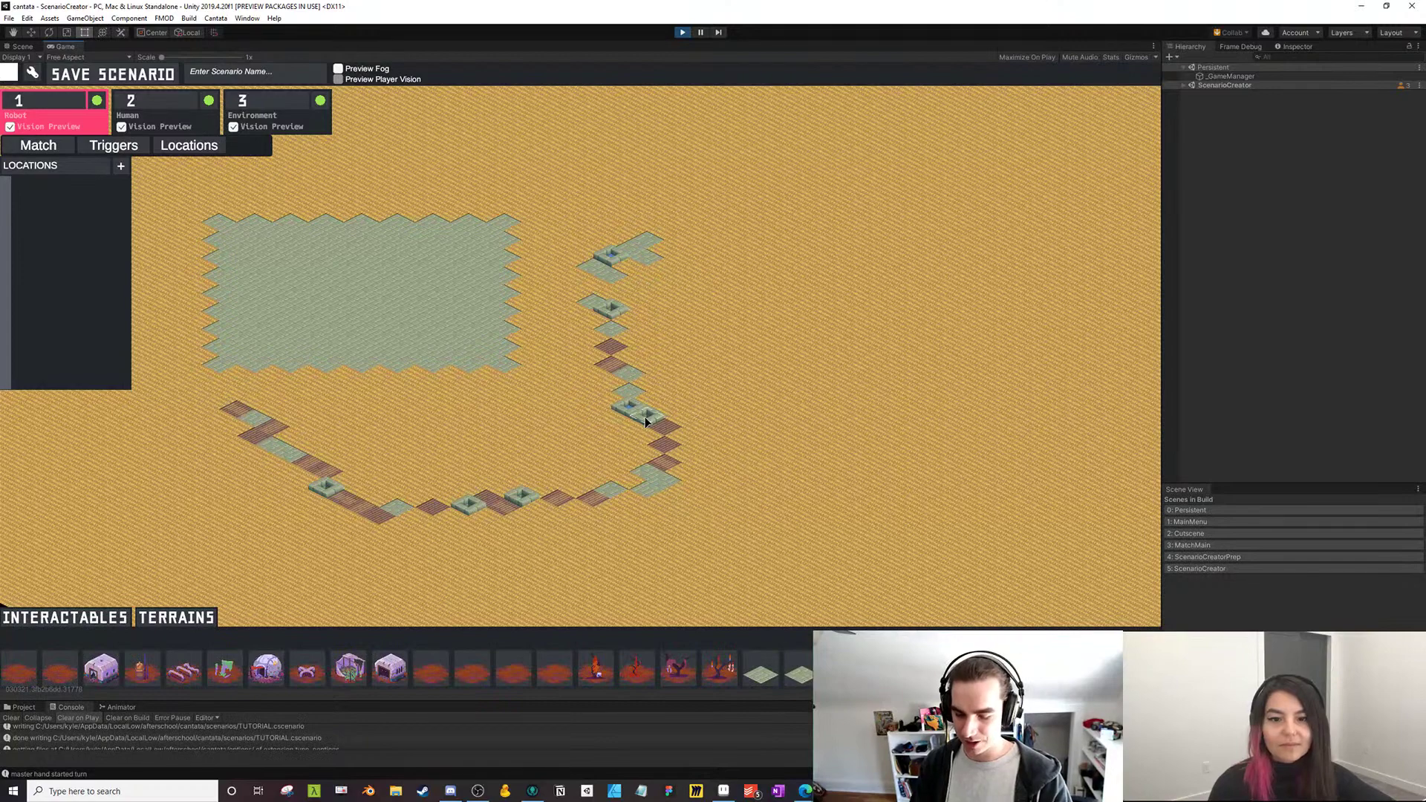
pyautogui.moveTo(745, 349)
pyautogui.mouseDown()
pyautogui.moveTo(936, 299)
pyautogui.moveTo(669, 191)
pyautogui.mouseUp()
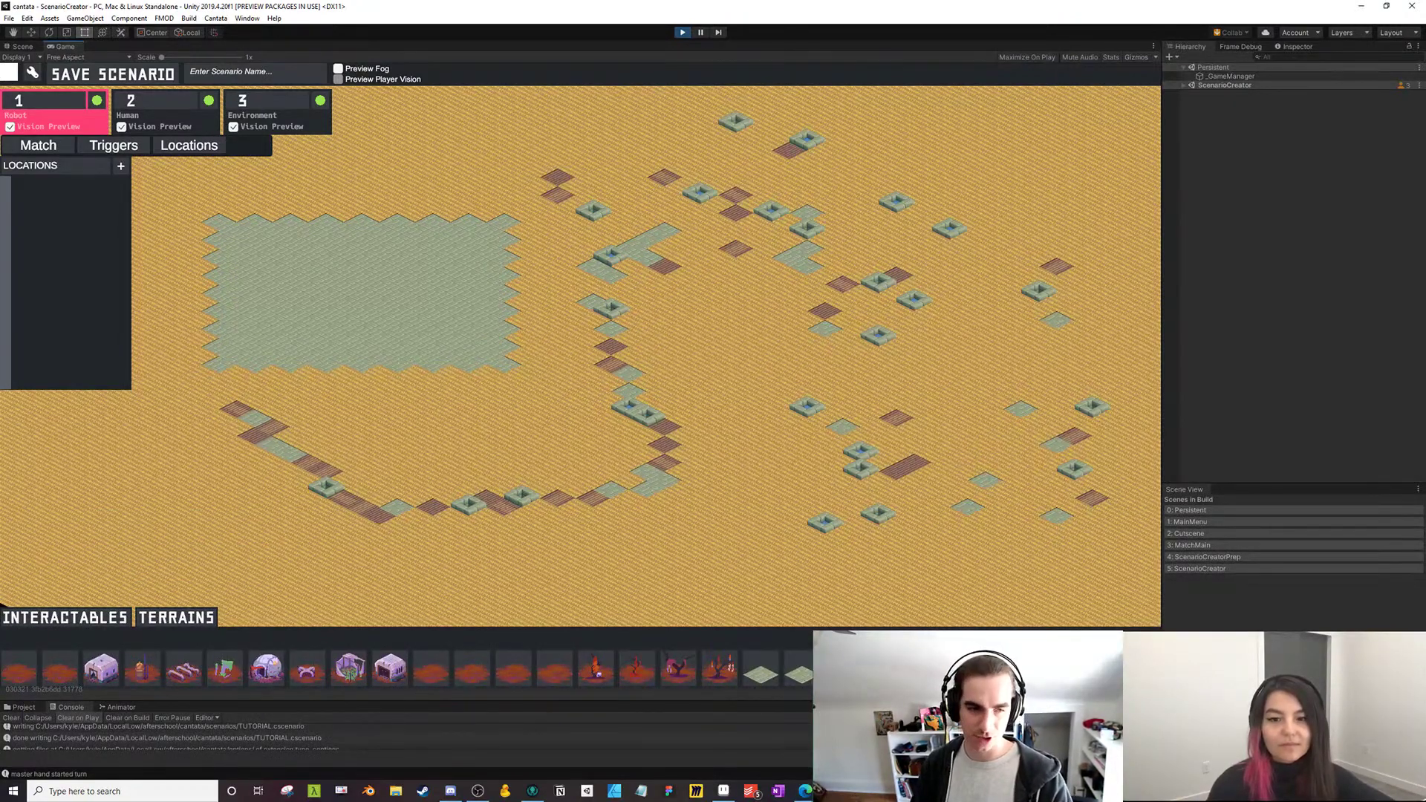
# Paint over the green patch and scattered floor tiles with the yellow ground tile
pyautogui.moveTo(891, 696); pyautogui.dragTo(53, 719)
pyautogui.click(269, 673)
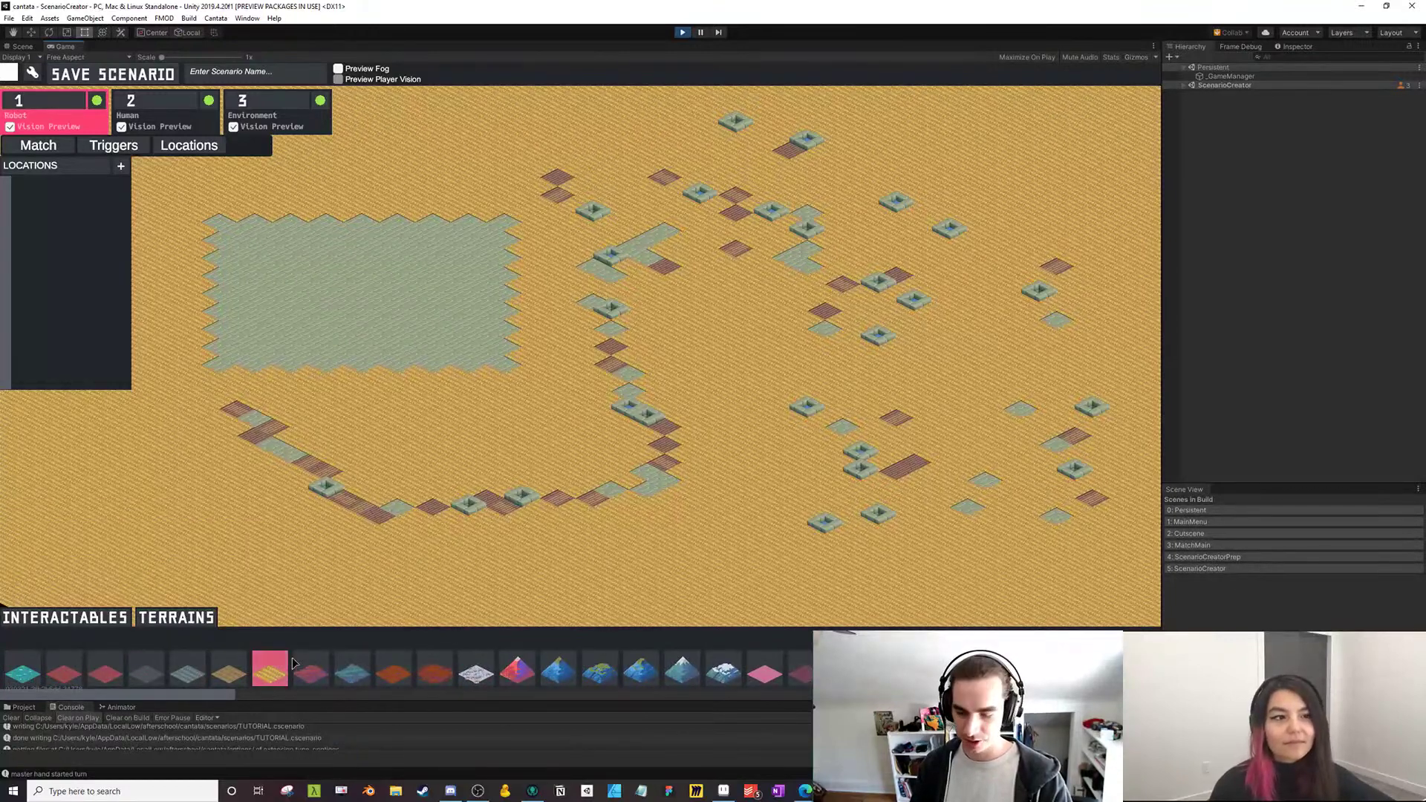
pyautogui.moveTo(399, 352)
pyautogui.mouseDown()
pyautogui.moveTo(603, 242)
pyautogui.moveTo(603, 452)
pyautogui.moveTo(857, 121)
pyautogui.moveTo(570, 410)
pyautogui.moveTo(959, 286)
pyautogui.moveTo(1001, 394)
pyautogui.moveTo(1169, 421)
pyautogui.moveTo(917, 261)
pyautogui.moveTo(872, 253)
pyautogui.moveTo(694, 361)
pyautogui.mouseUp()
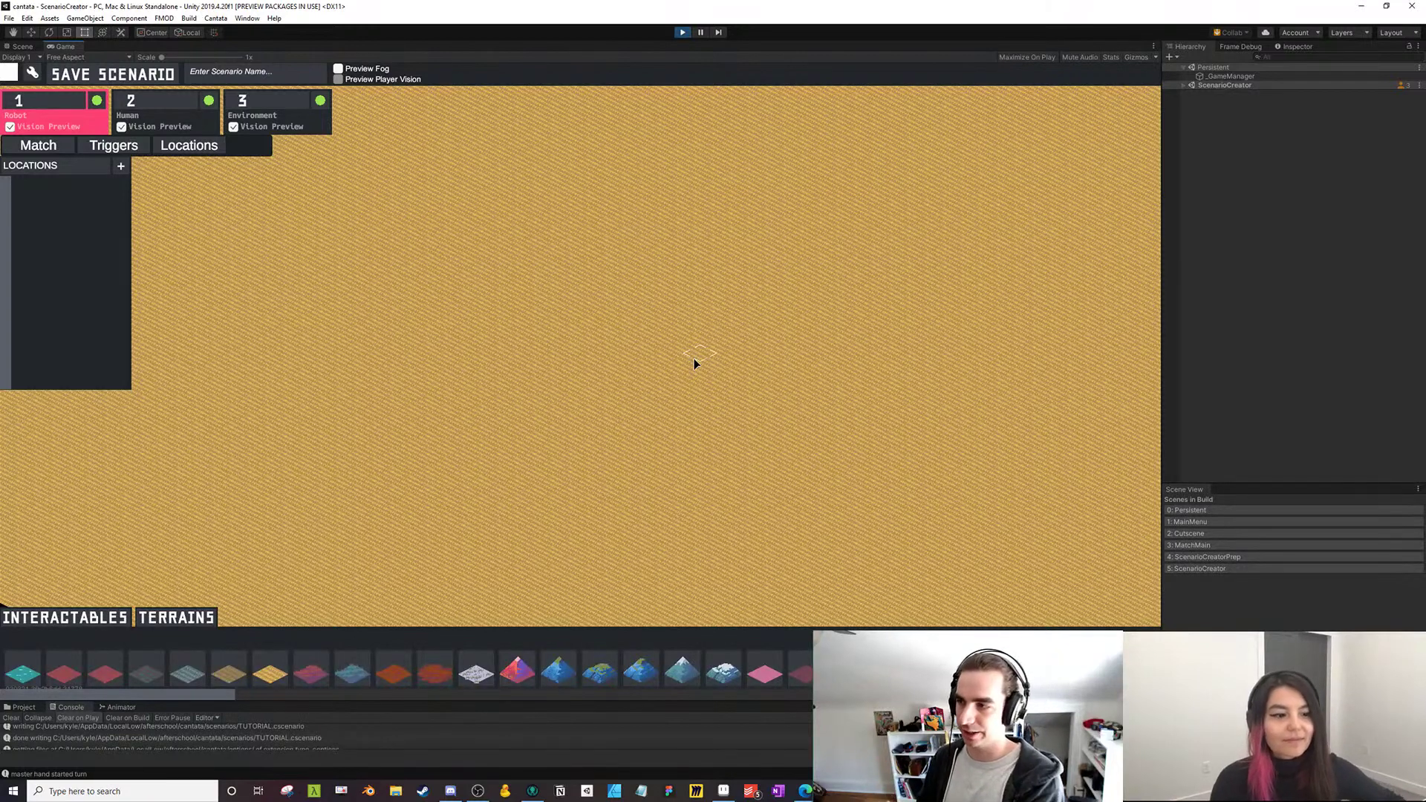
# Place a broken row of single floor tiles across the southern corner of the map
pyautogui.scroll(-5, 784, 672)
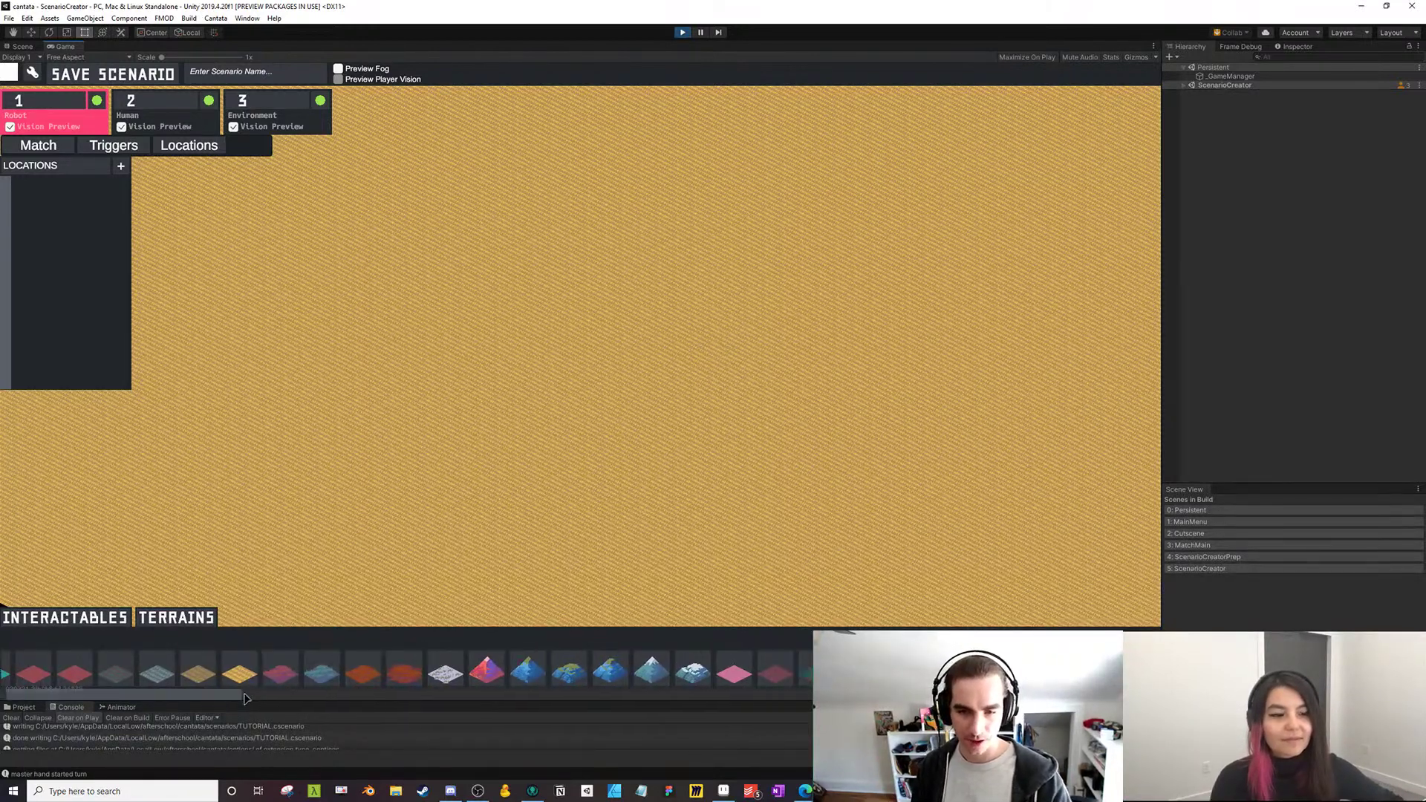
pyautogui.scroll(-10, 783, 679)
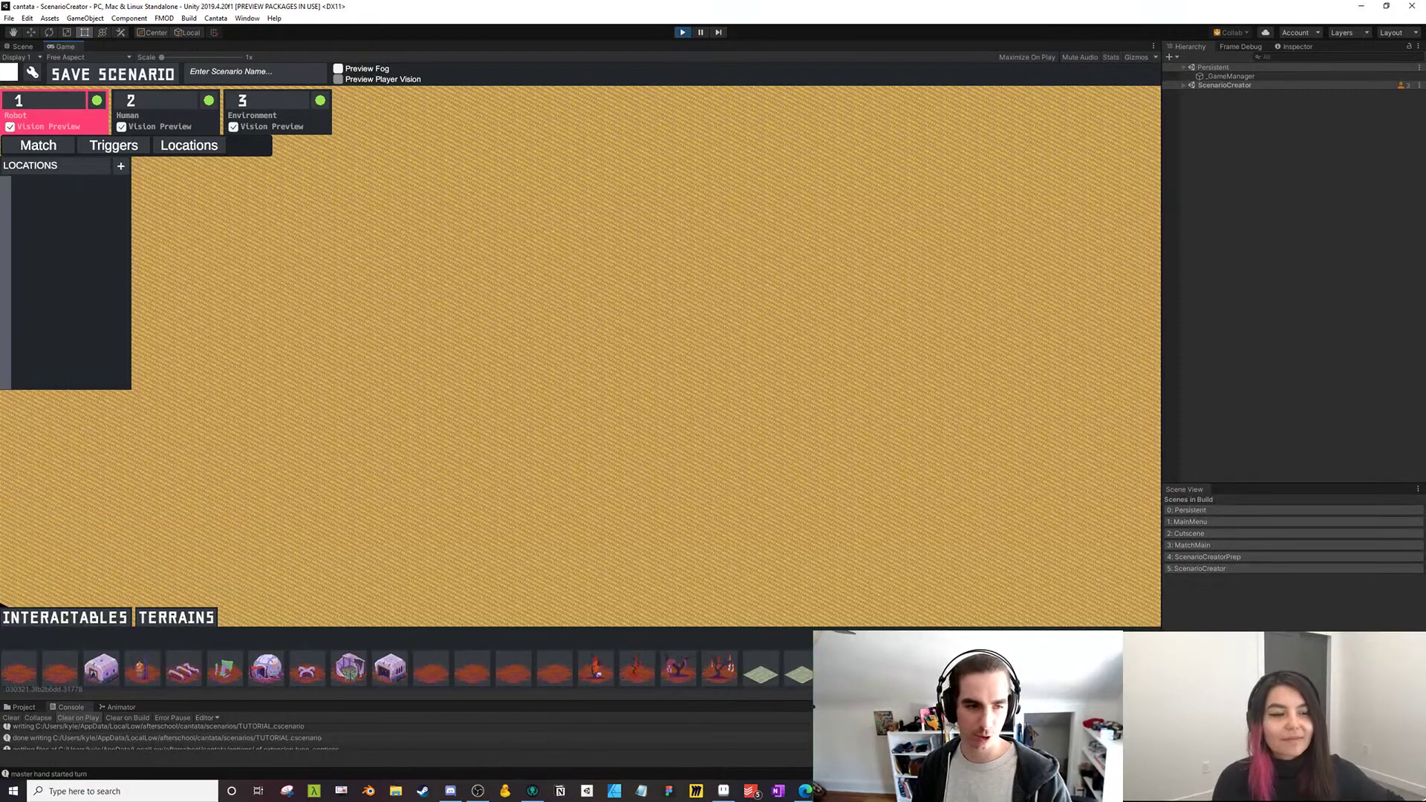
pyautogui.moveTo(838, 549); pyautogui.dragTo(665, 338)
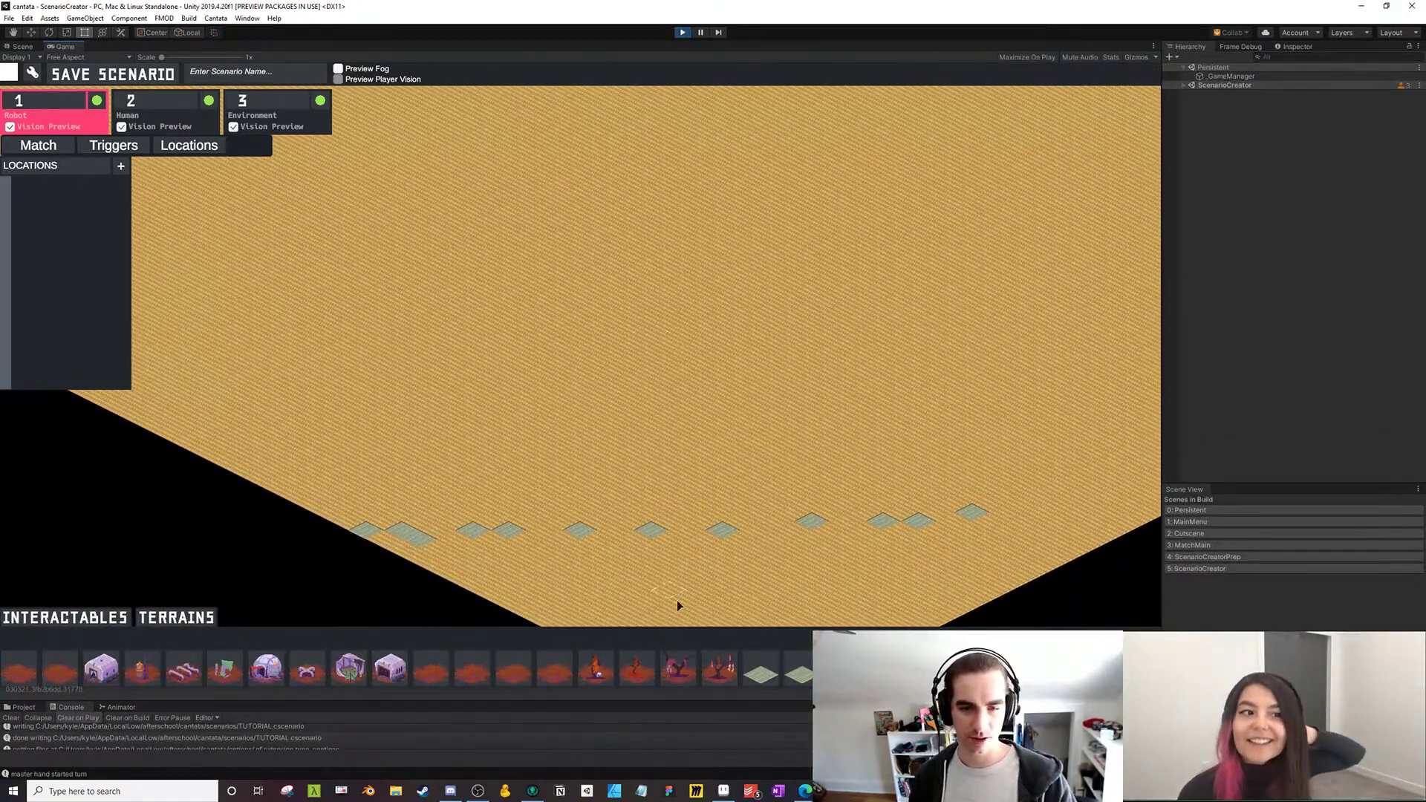
# Cover the row of floor tiles at the map's southern corner with yellow ground
pyautogui.scroll(10, 282, 669)
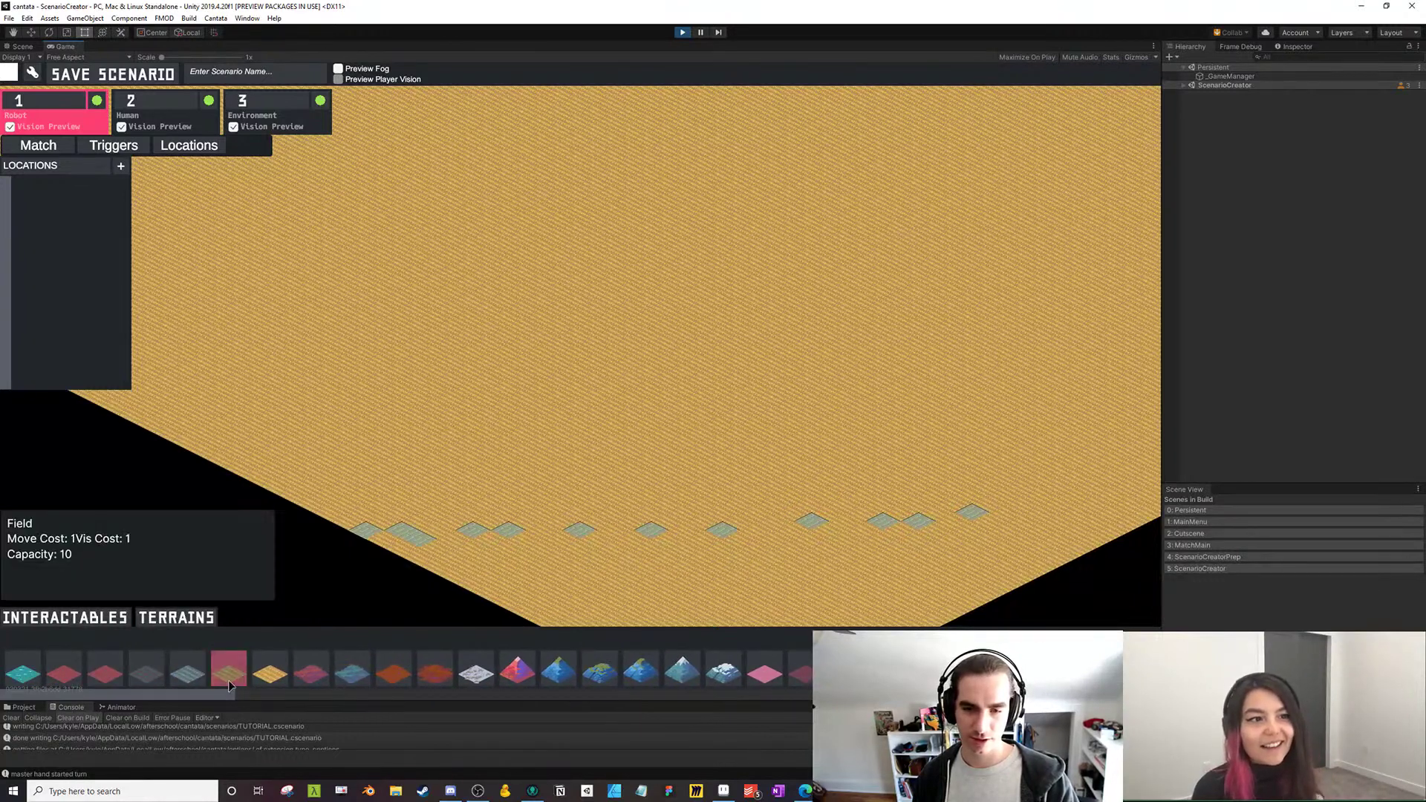
pyautogui.moveTo(416, 535)
pyautogui.mouseDown()
pyautogui.moveTo(375, 531)
pyautogui.moveTo(952, 520)
pyautogui.moveTo(907, 571)
pyautogui.mouseUp()
pyautogui.moveTo(854, 387)
pyautogui.mouseDown()
pyautogui.moveTo(786, 422)
pyautogui.moveTo(522, 424)
pyautogui.moveTo(557, 318)
pyautogui.moveTo(509, 318)
pyautogui.moveTo(547, 399)
pyautogui.moveTo(616, 340)
pyautogui.mouseUp()
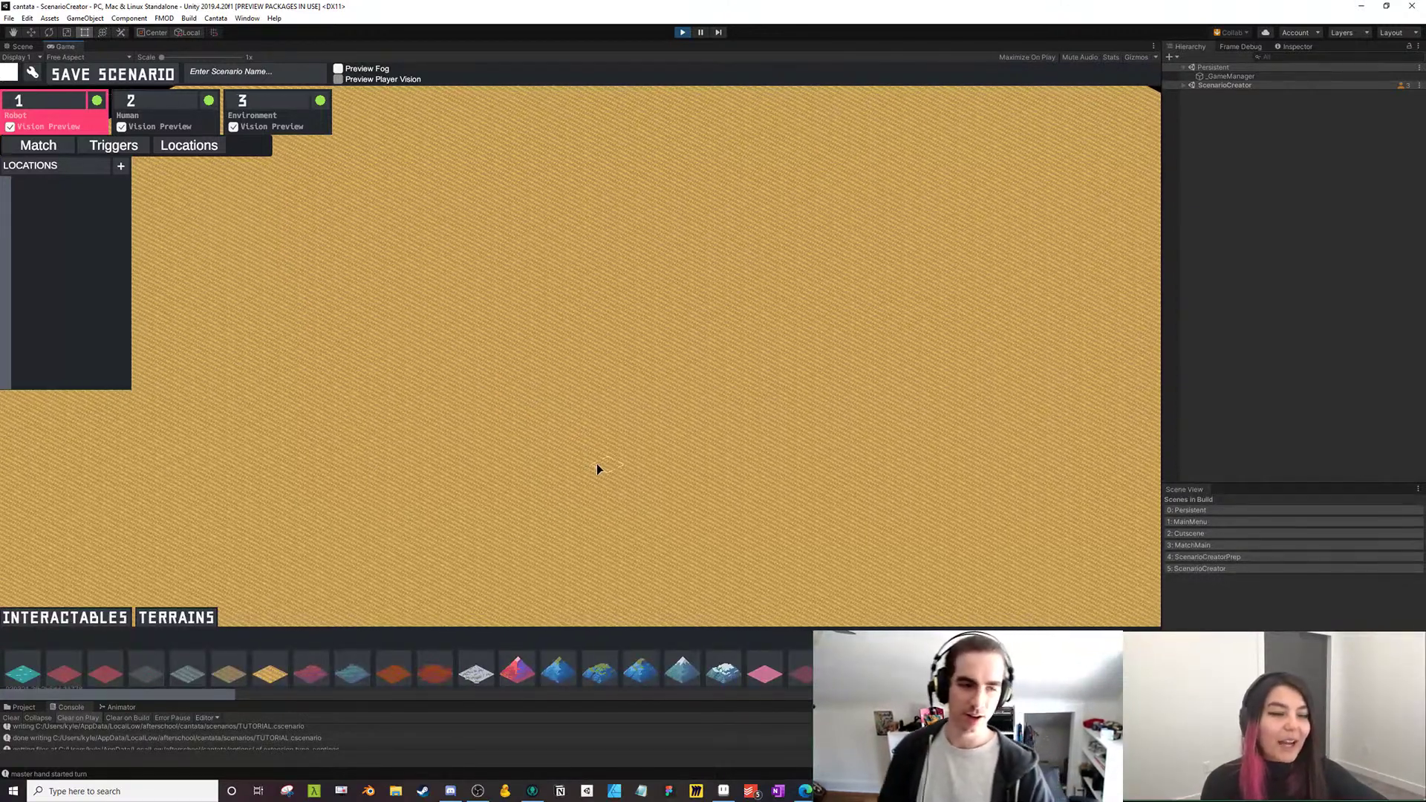
pyautogui.moveTo(598, 471); pyautogui.dragTo(600, 447)
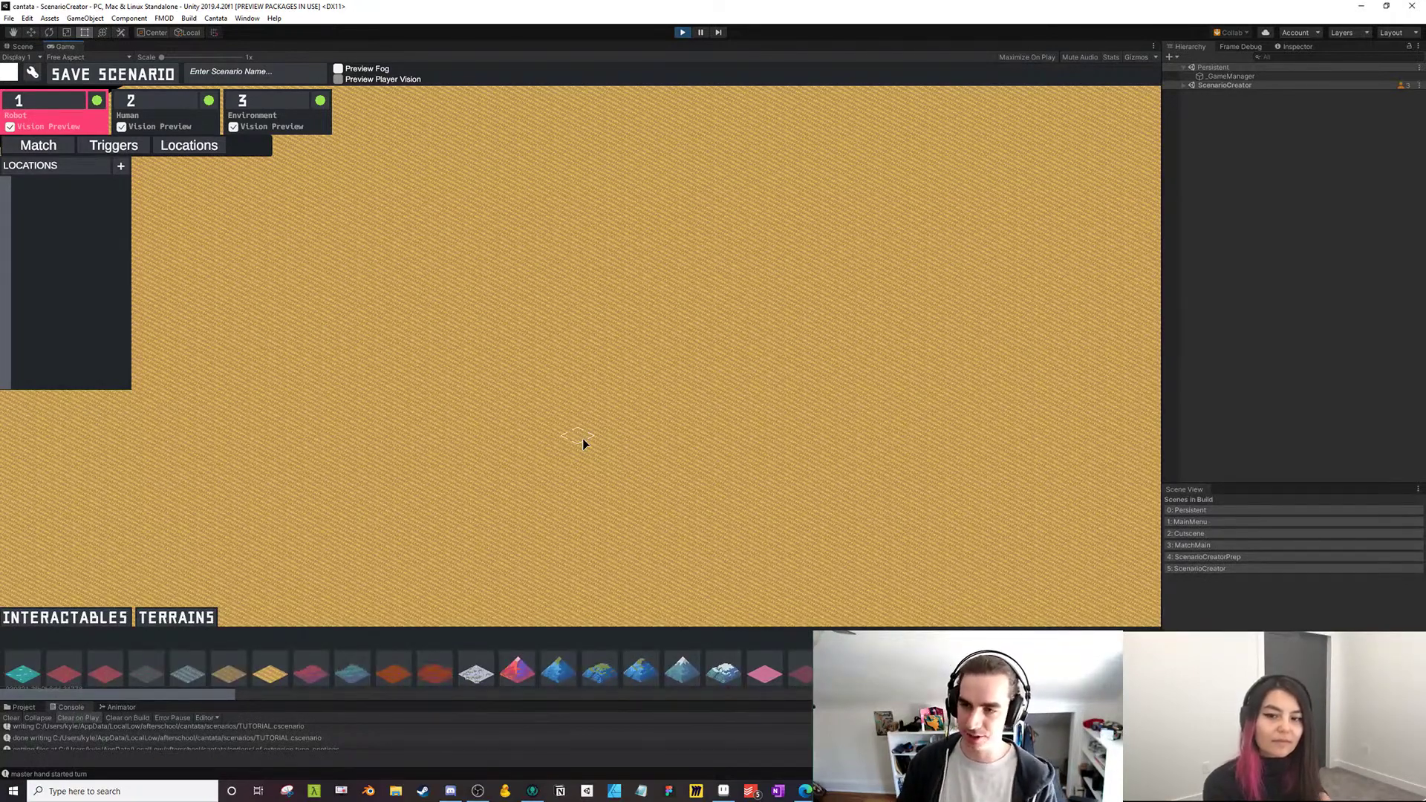
# Paint a large solid green area in the western half of the yellow map with the first Floor tile
pyautogui.moveTo(217, 697); pyautogui.dragTo(1047, 696)
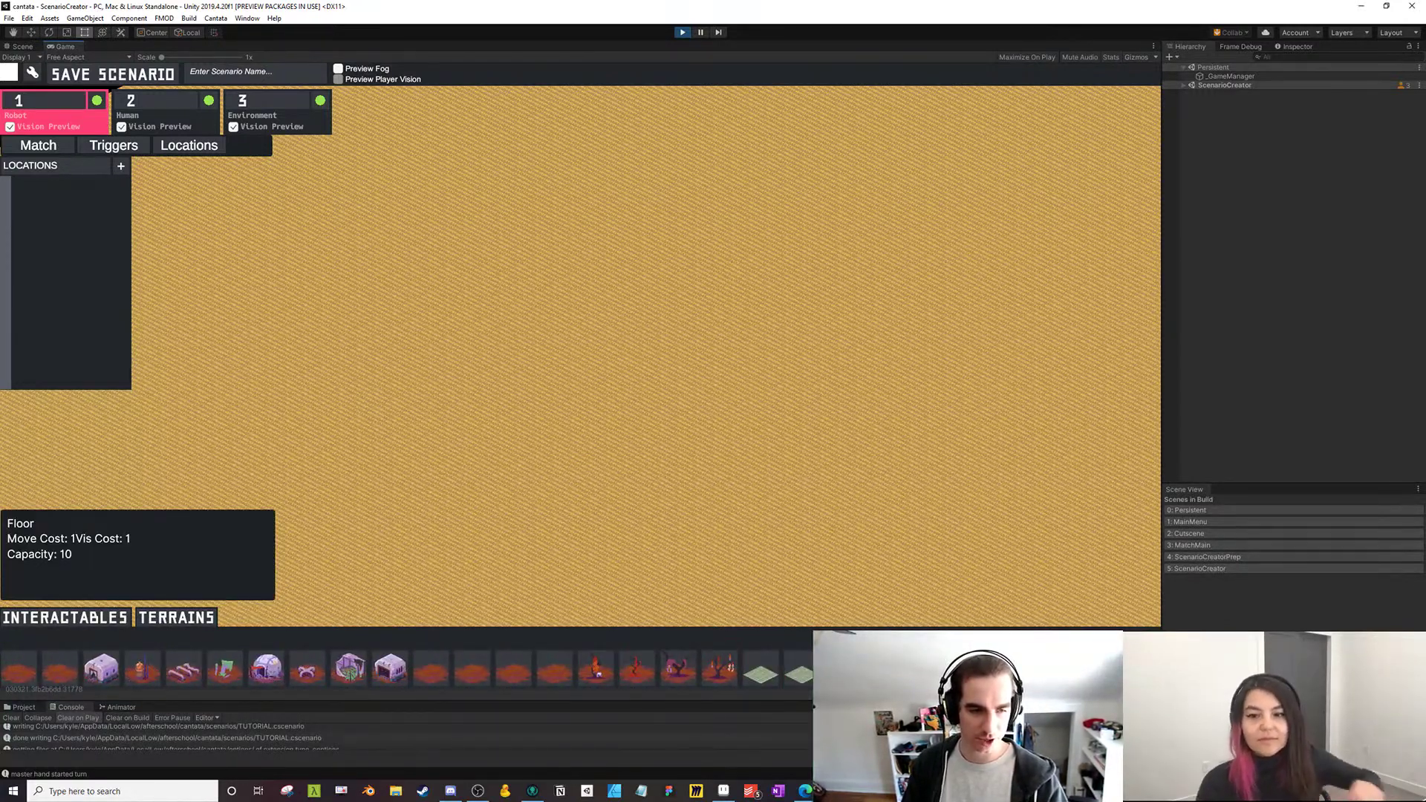
pyautogui.moveTo(501, 462); pyautogui.dragTo(585, 410)
pyautogui.click(760, 668)
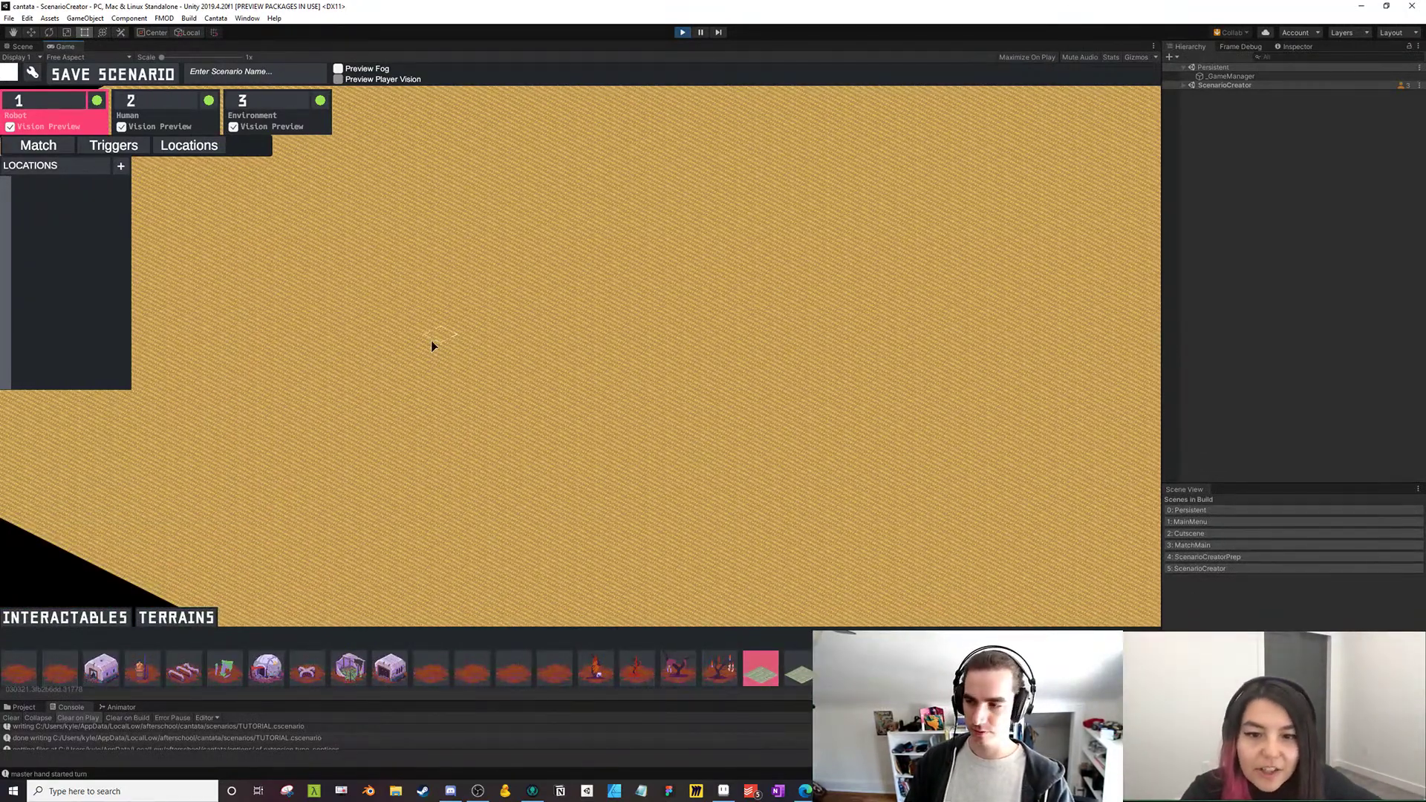
pyautogui.moveTo(431, 340); pyautogui.dragTo(377, 367)
pyautogui.moveTo(520, 314); pyautogui.dragTo(454, 281)
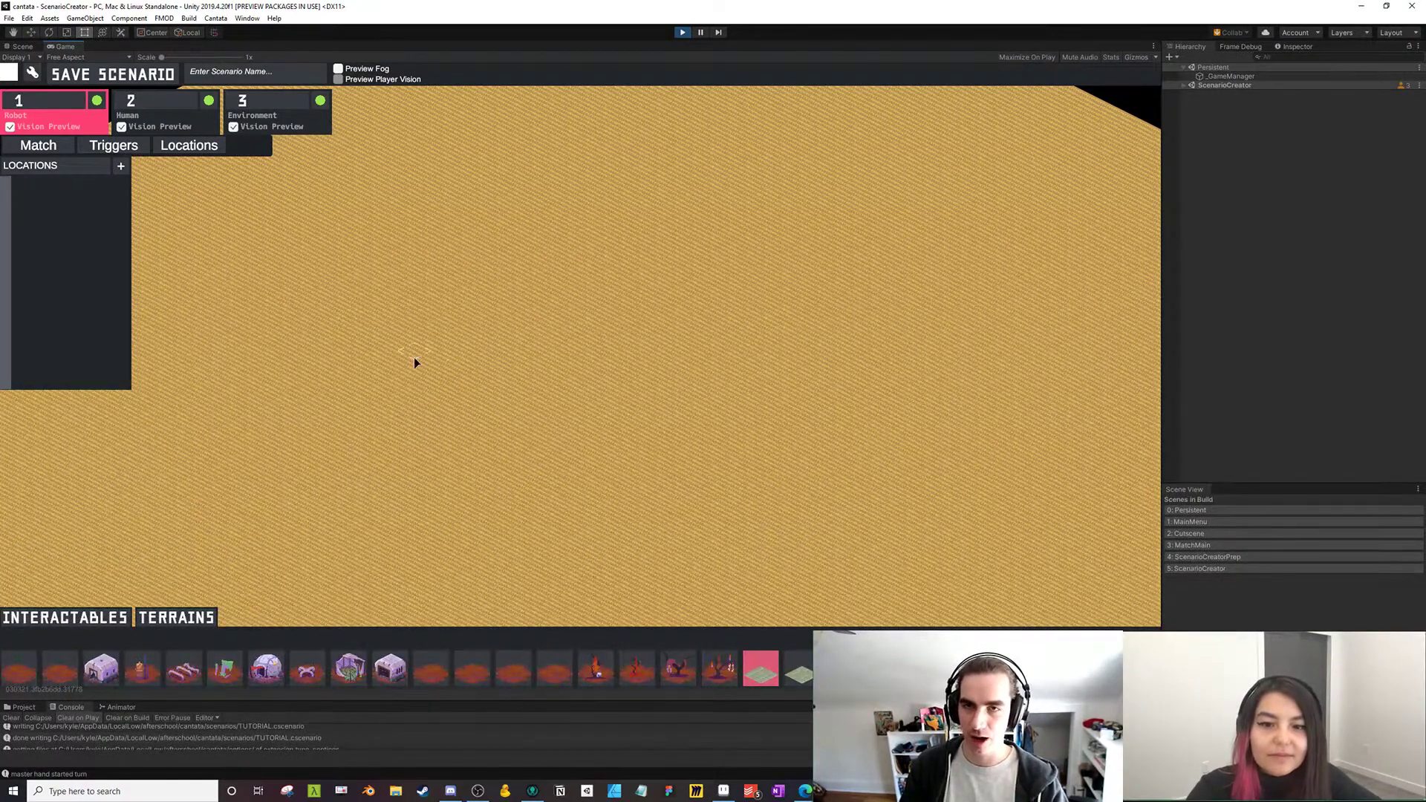
pyautogui.moveTo(318, 291)
pyautogui.mouseDown()
pyautogui.moveTo(260, 359)
pyautogui.moveTo(359, 258)
pyautogui.moveTo(439, 456)
pyautogui.moveTo(581, 488)
pyautogui.moveTo(439, 266)
pyautogui.moveTo(227, 405)
pyautogui.moveTo(376, 532)
pyautogui.moveTo(595, 411)
pyautogui.moveTo(574, 246)
pyautogui.moveTo(608, 309)
pyautogui.mouseUp()
# Paint over the large green area with the second Floor tile to vary its texture
pyautogui.moveTo(805, 684)
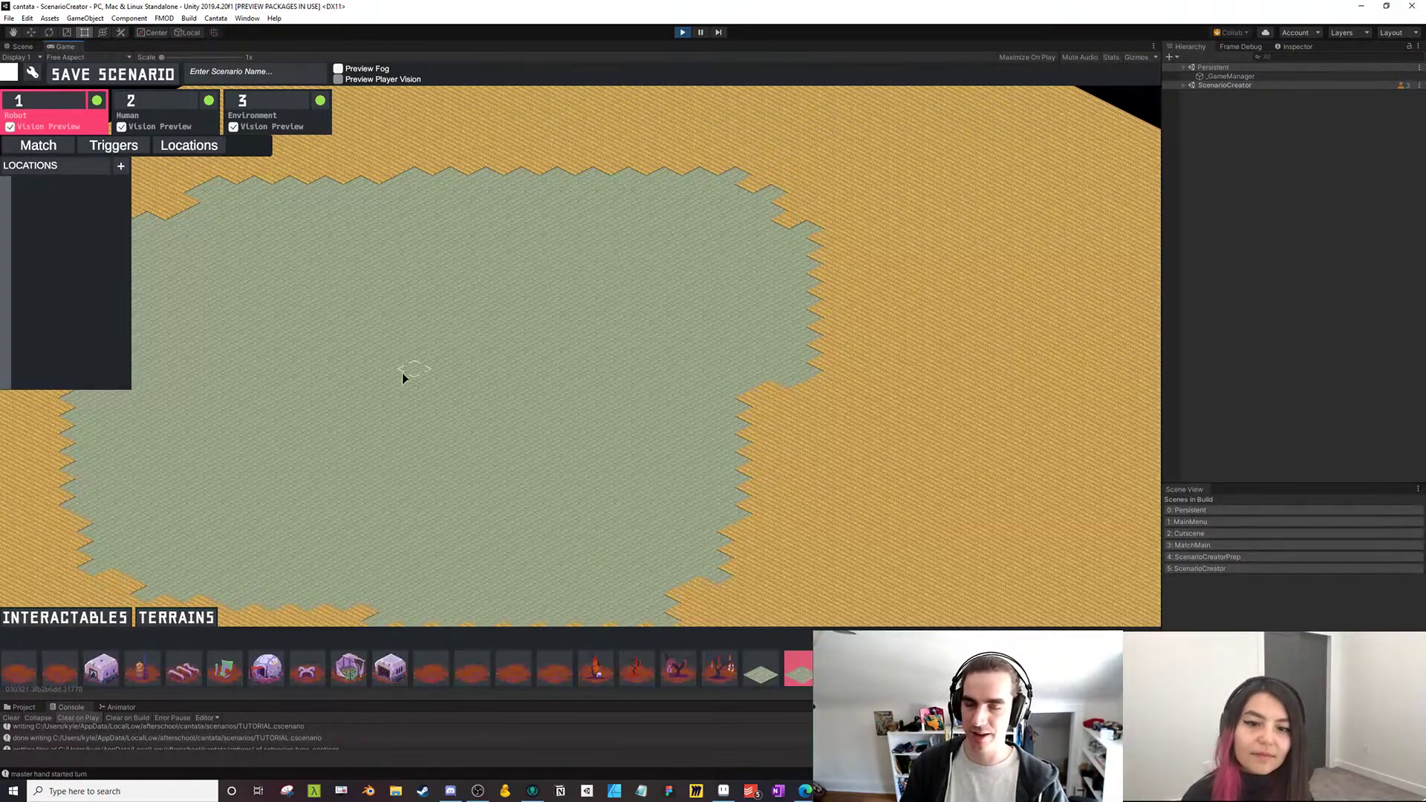
pyautogui.press('Escape')
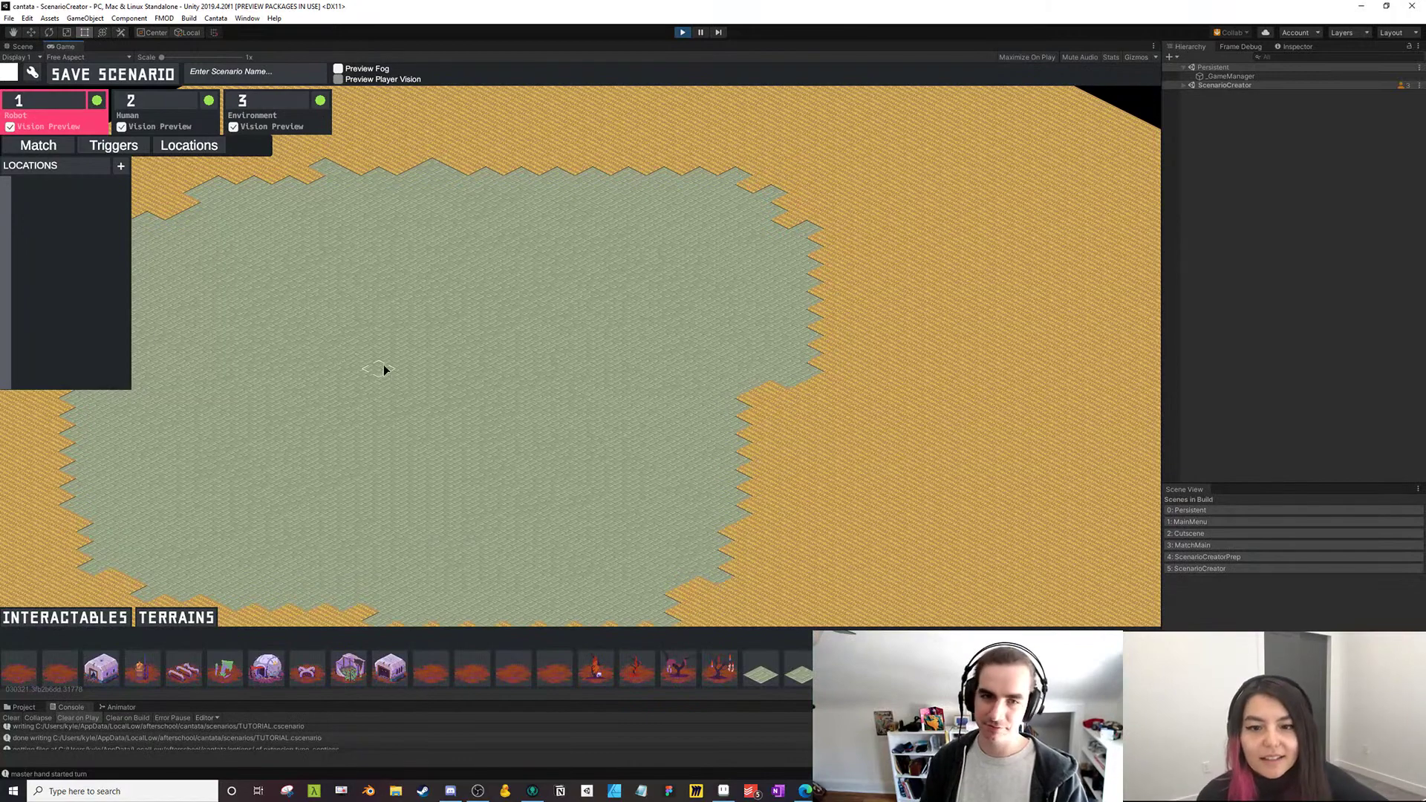
pyautogui.moveTo(455, 393); pyautogui.dragTo(563, 391)
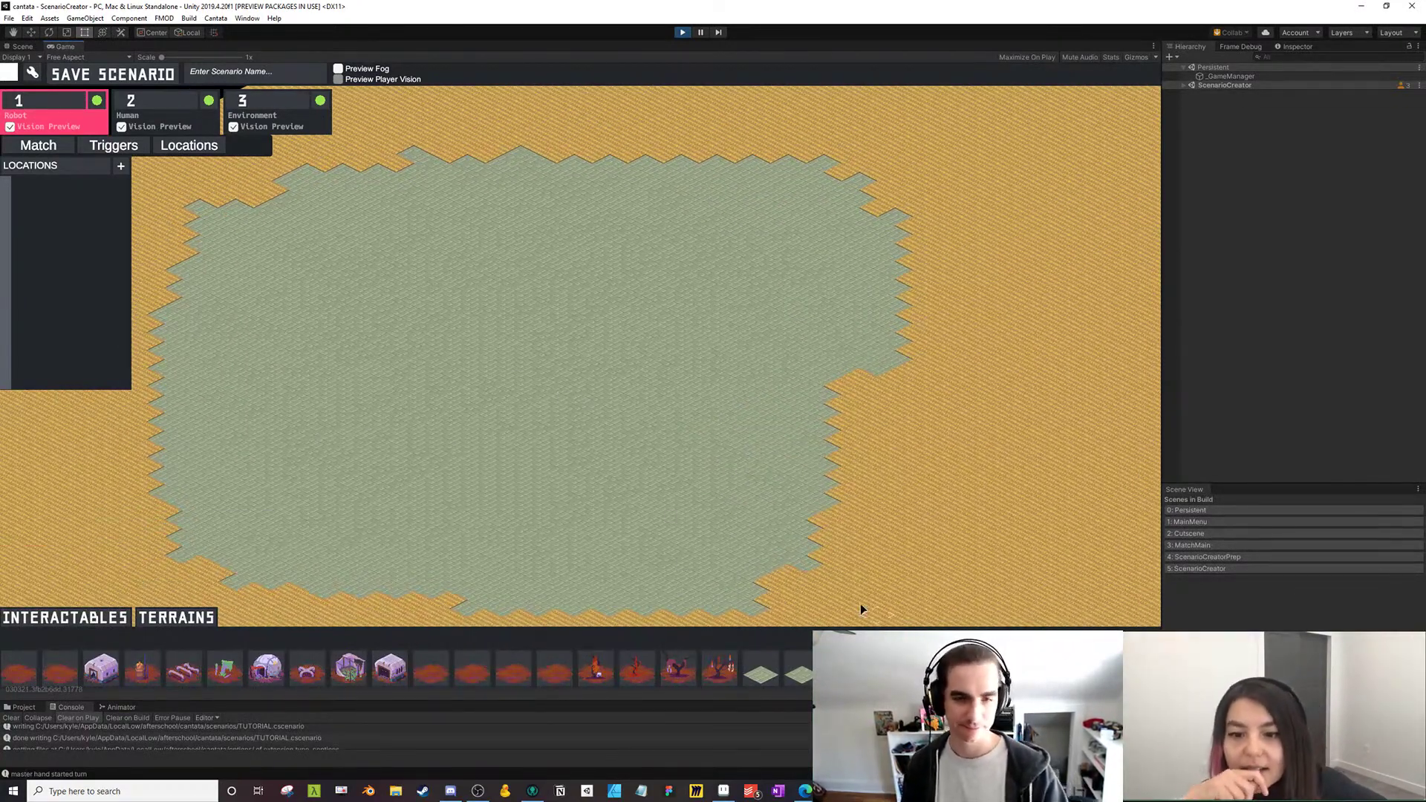
pyautogui.moveTo(633, 465); pyautogui.dragTo(661, 455)
pyautogui.moveTo(335, 388); pyautogui.dragTo(420, 392)
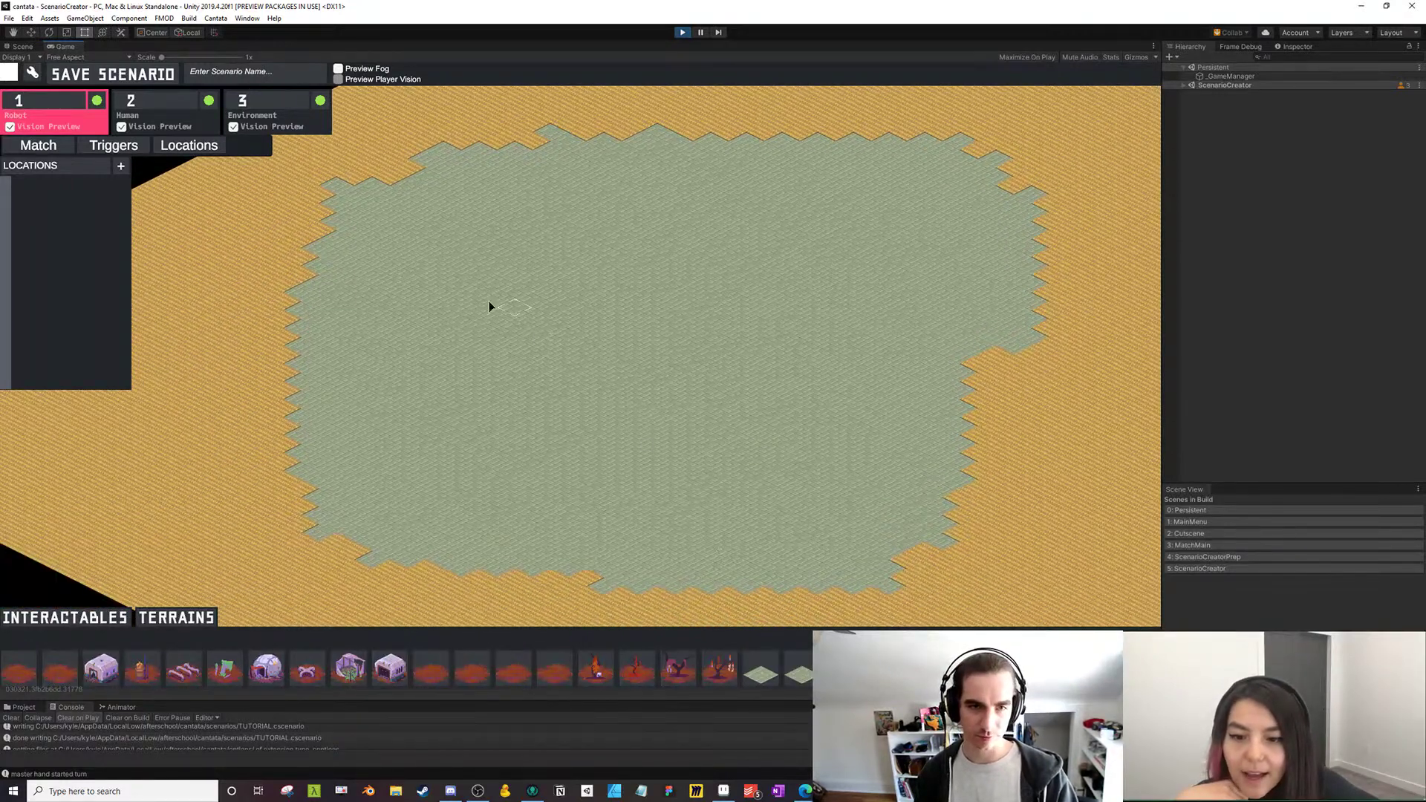
pyautogui.click(855, 499)
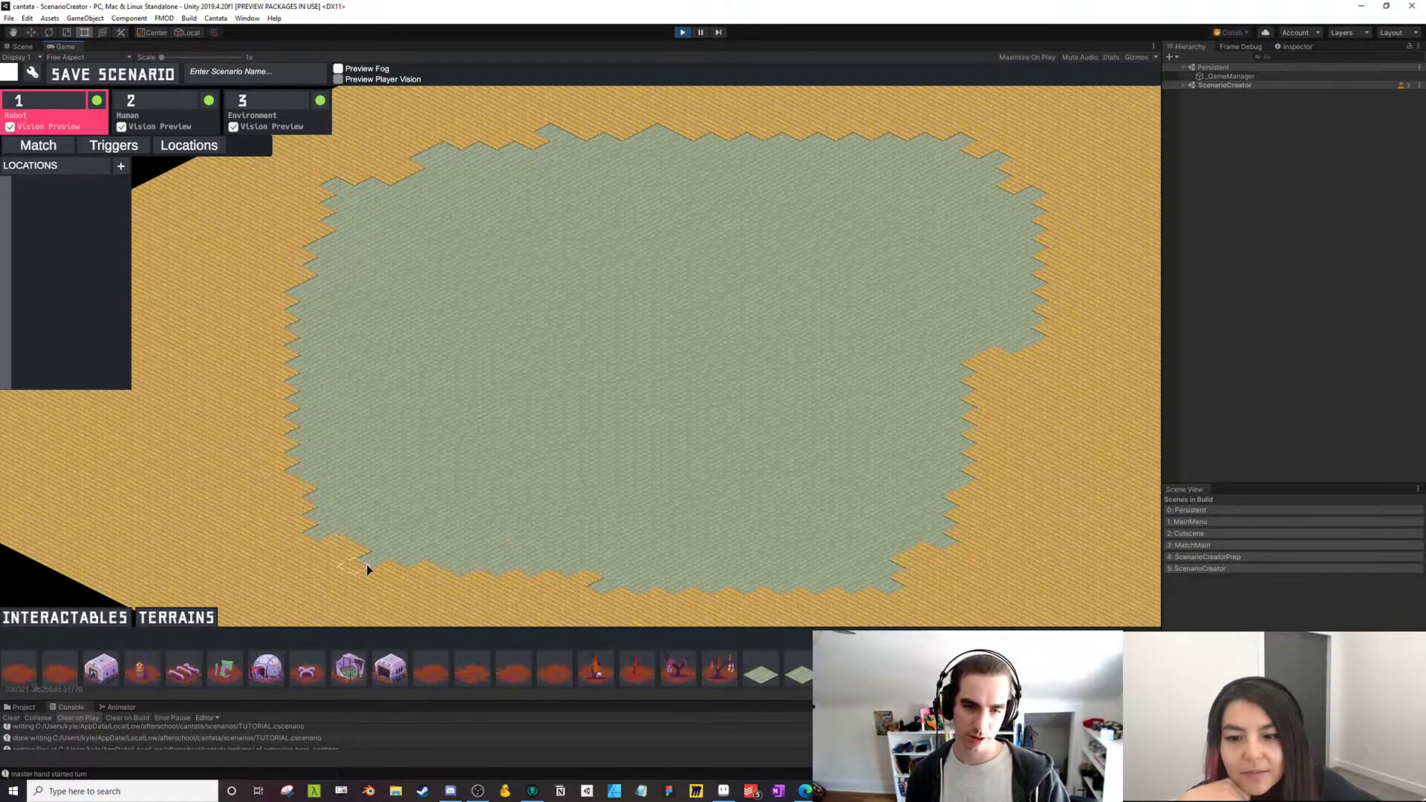
# Paint a diagonal brown floor path across the green area from its southwest edge to its northeast edge, widening the northeast end
pyautogui.moveTo(418, 547); pyautogui.dragTo(672, 407)
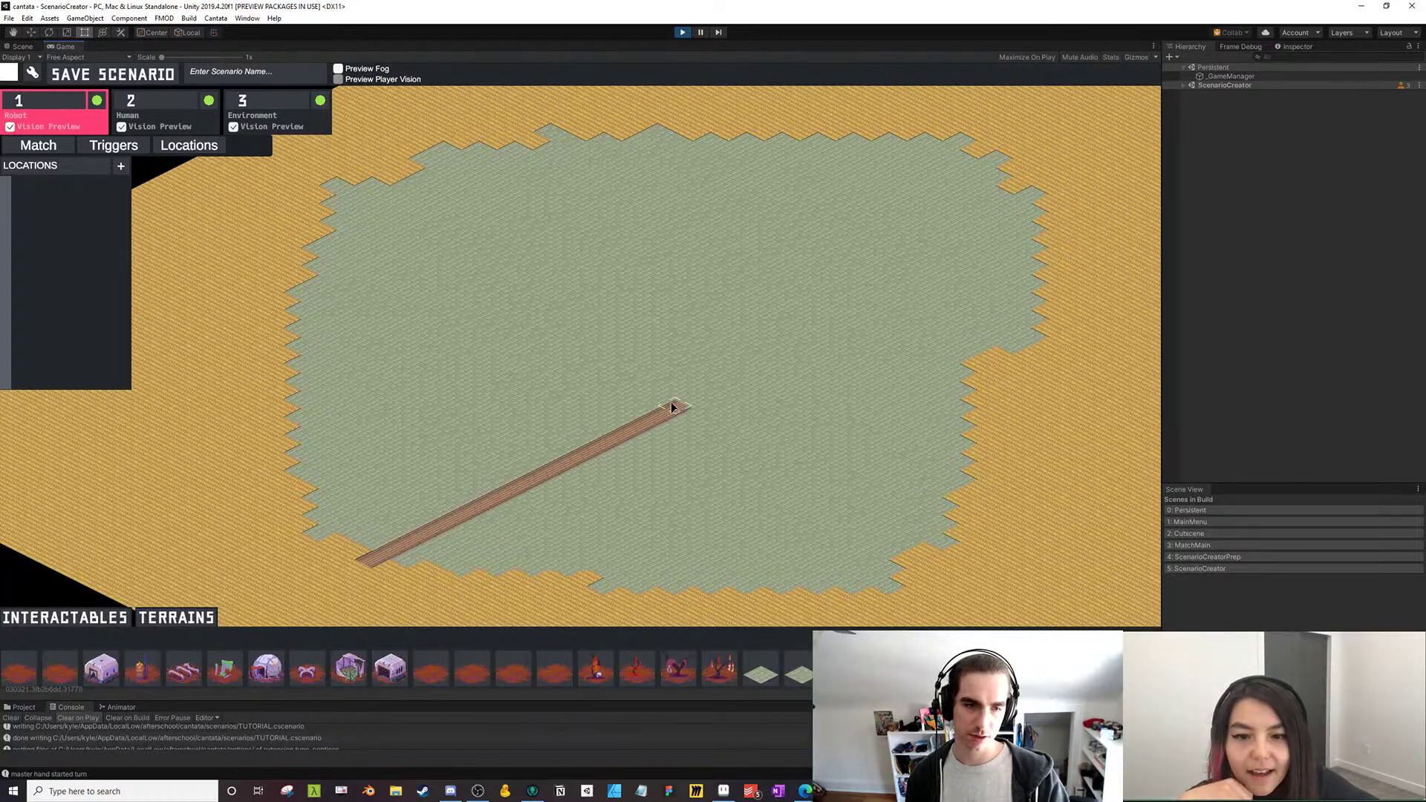
pyautogui.moveTo(833, 312); pyautogui.dragTo(999, 188)
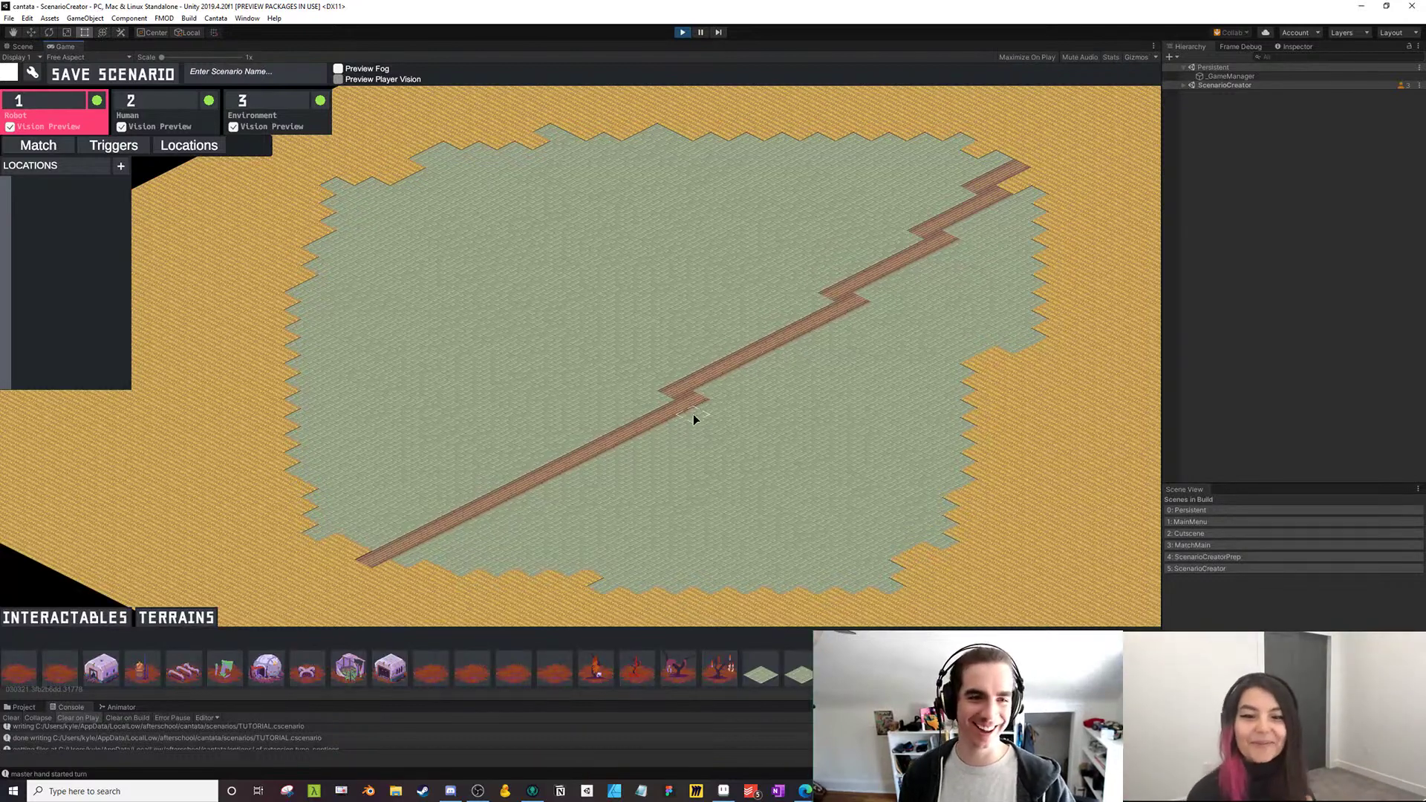
pyautogui.moveTo(707, 394); pyautogui.dragTo(925, 292)
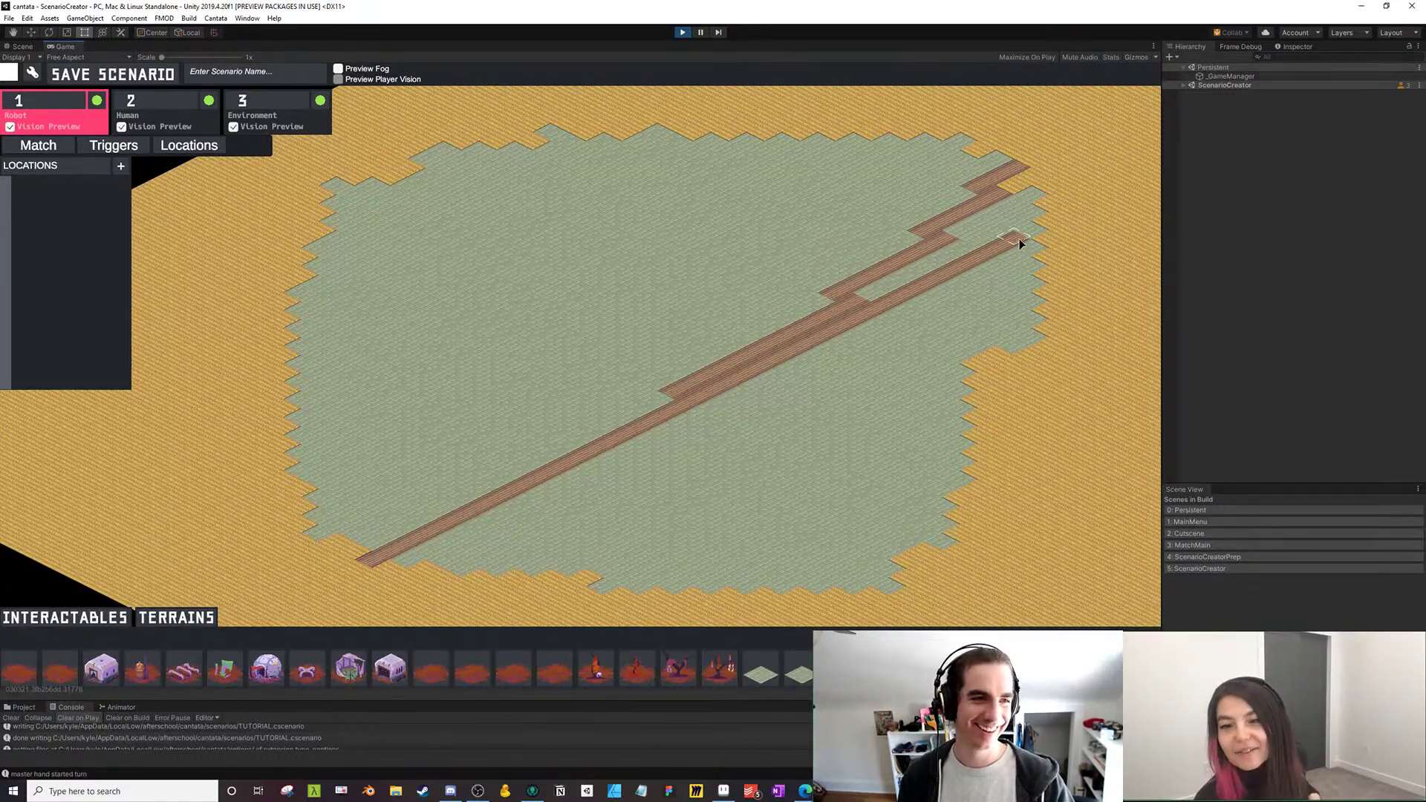
pyautogui.moveTo(1019, 244); pyautogui.dragTo(973, 255)
pyautogui.moveTo(873, 300); pyautogui.dragTo(1000, 239)
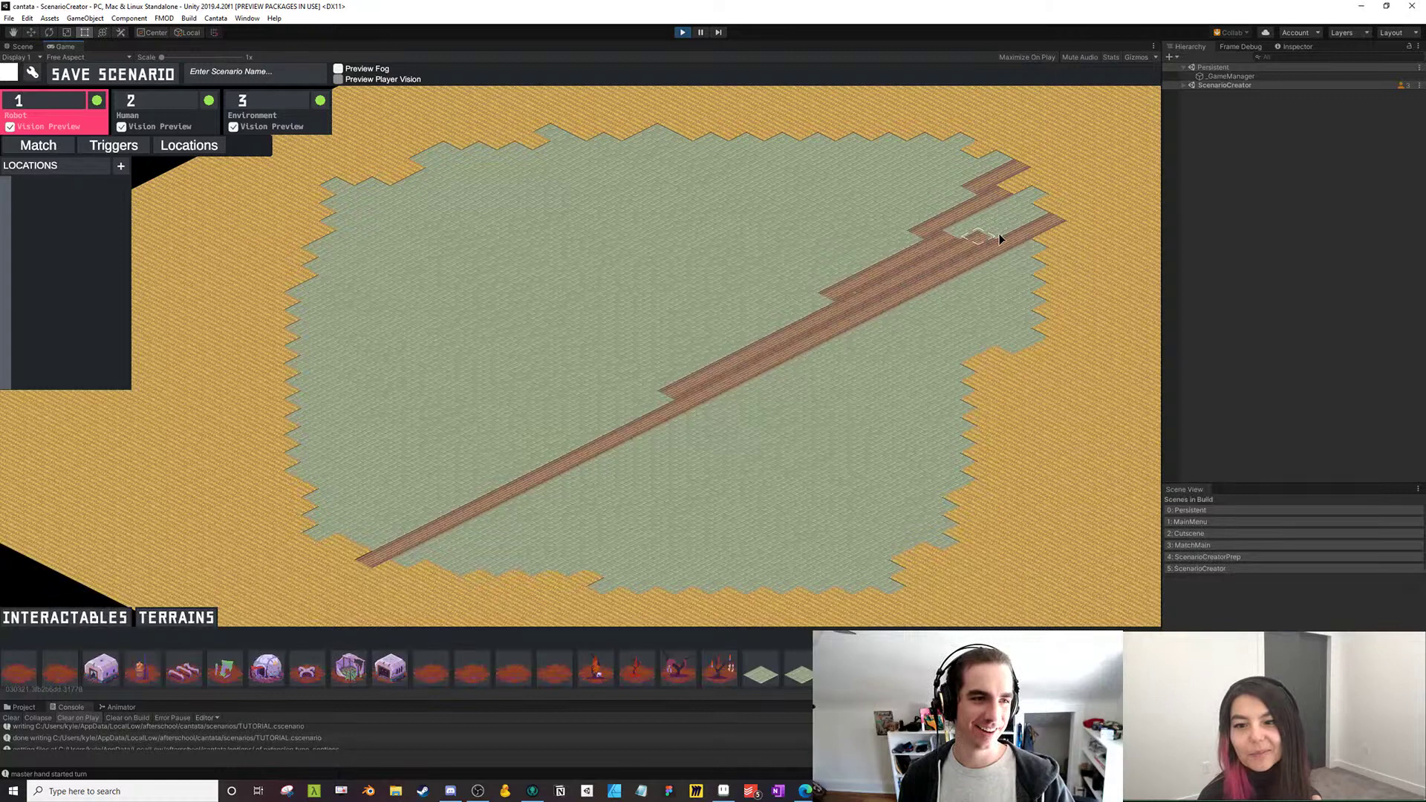
pyautogui.click(1023, 195)
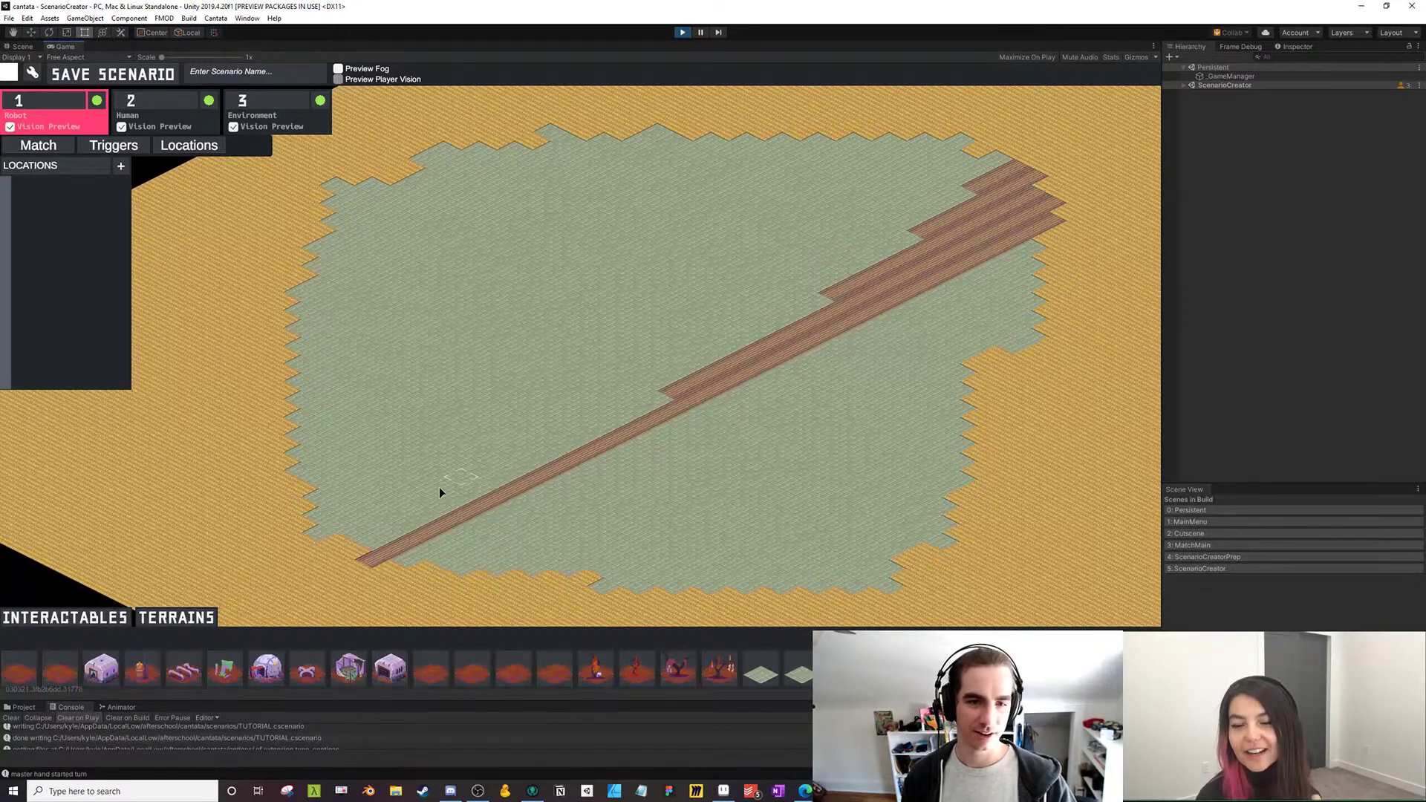
# Widen the rest of the brown diagonal path into an even band along its full length
pyautogui.moveTo(363, 558)
pyautogui.mouseDown()
pyautogui.moveTo(576, 449)
pyautogui.moveTo(555, 425)
pyautogui.mouseUp()
pyautogui.moveTo(355, 533); pyautogui.dragTo(416, 520)
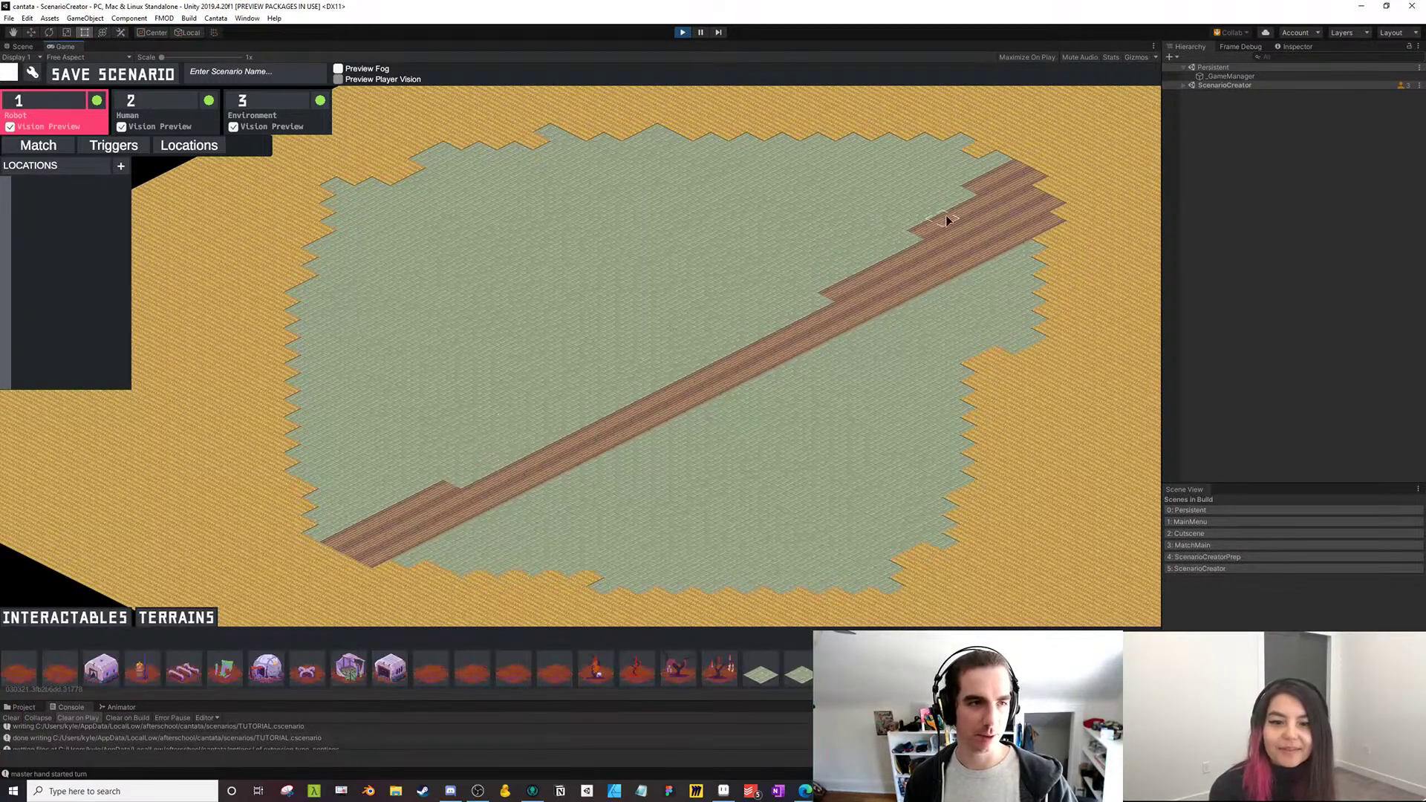
pyautogui.moveTo(946, 220); pyautogui.dragTo(921, 215)
pyautogui.moveTo(784, 297)
pyautogui.mouseDown()
pyautogui.moveTo(691, 348)
pyautogui.moveTo(832, 283)
pyautogui.moveTo(792, 296)
pyautogui.moveTo(796, 281)
pyautogui.moveTo(643, 374)
pyautogui.moveTo(710, 362)
pyautogui.moveTo(731, 339)
pyautogui.moveTo(664, 347)
pyautogui.moveTo(590, 397)
pyautogui.moveTo(652, 391)
pyautogui.moveTo(591, 384)
pyautogui.moveTo(518, 422)
pyautogui.moveTo(554, 430)
pyautogui.moveTo(500, 442)
pyautogui.moveTo(560, 438)
pyautogui.mouseUp()
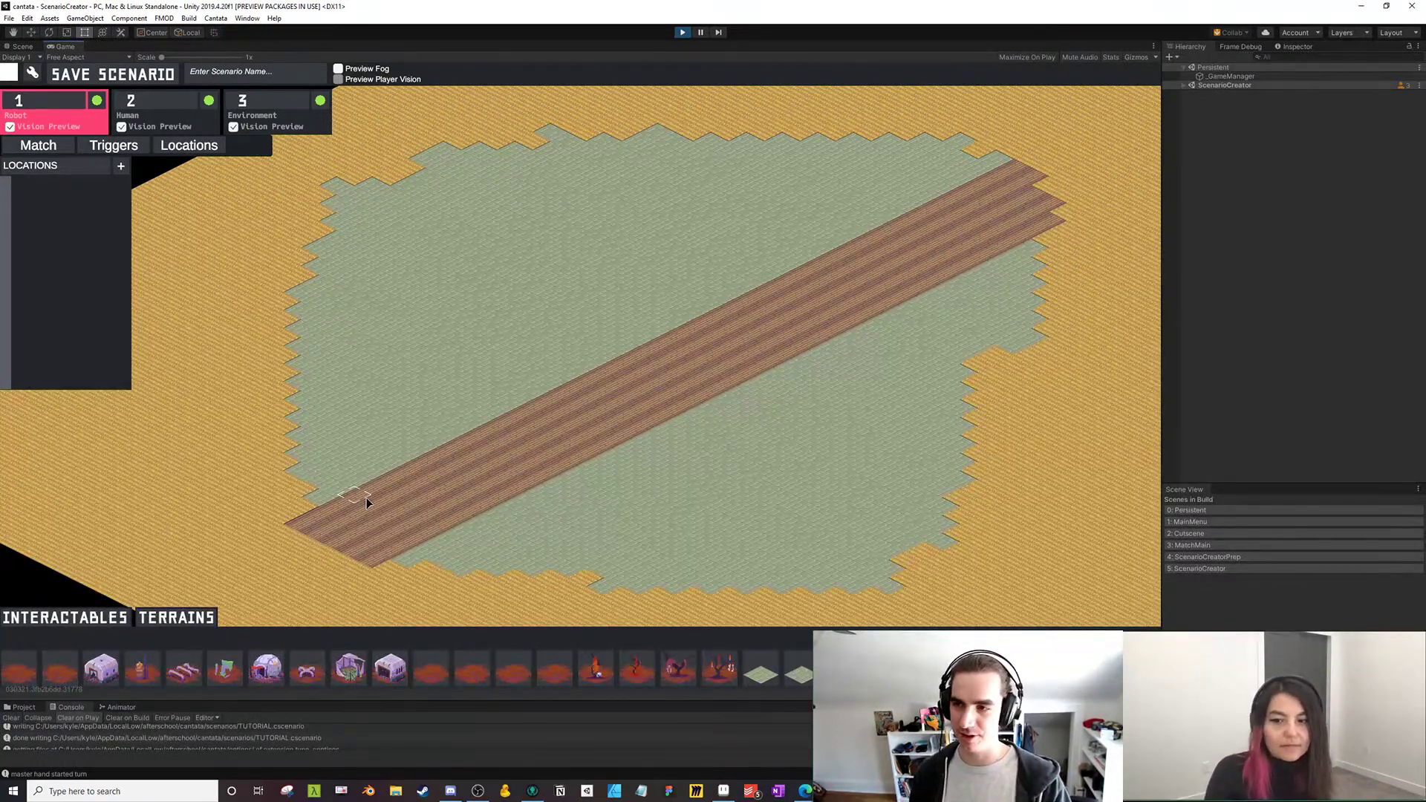
pyautogui.scroll(6, 632, 486)
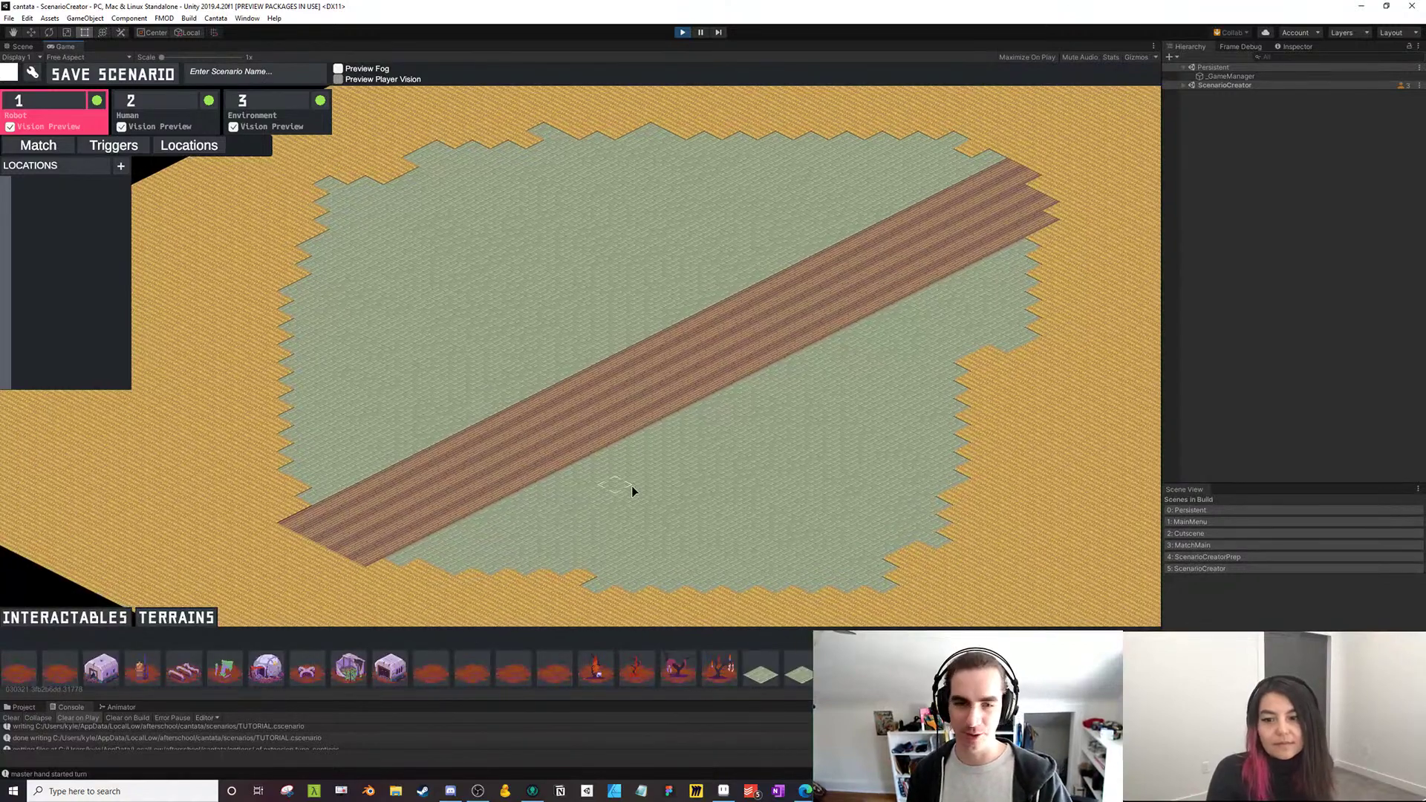
# Paint the dark brown floor tile in irregular patches along the diagonal path to break up its stripes
pyautogui.scroll(-6, 525, 421)
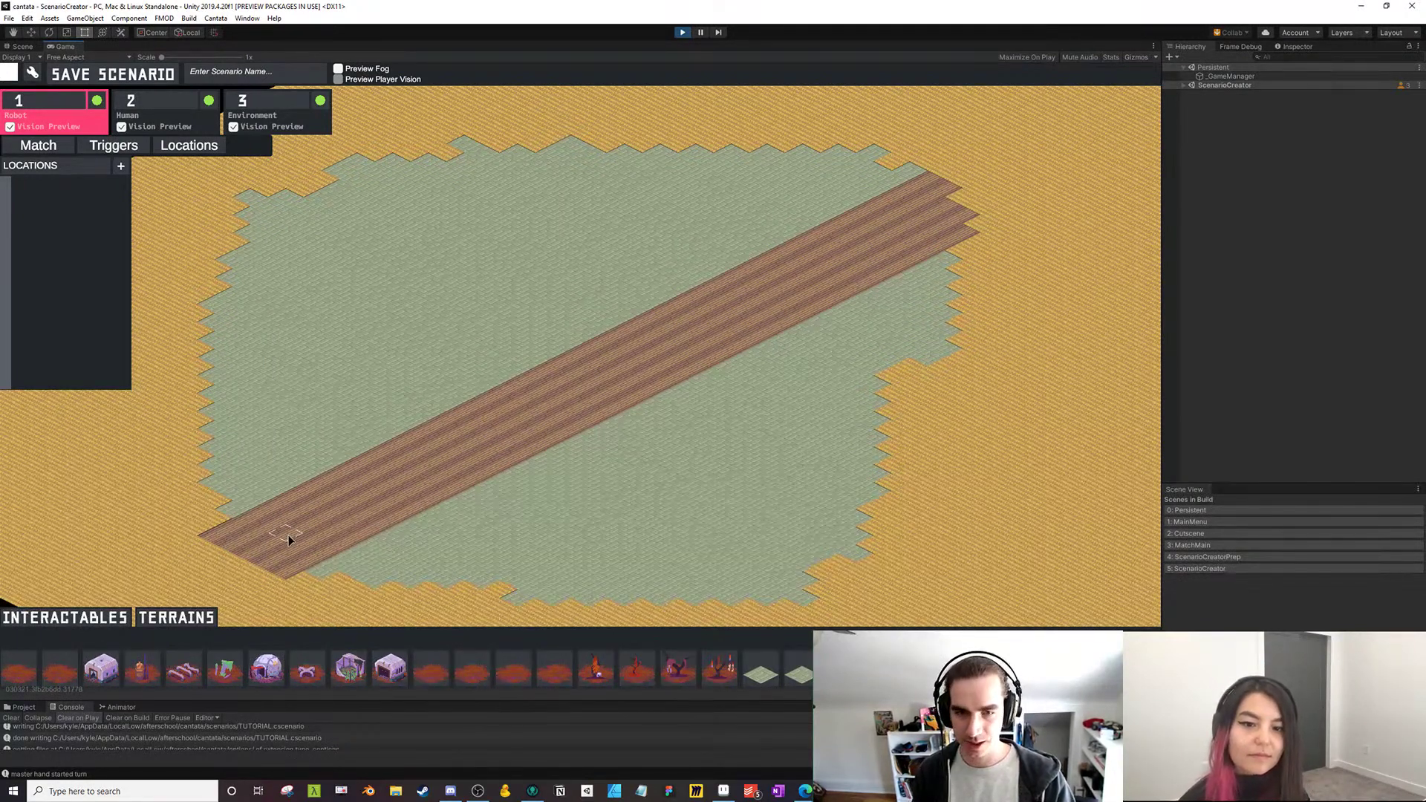
pyautogui.moveTo(288, 535)
pyautogui.mouseDown()
pyautogui.moveTo(329, 510)
pyautogui.moveTo(495, 465)
pyautogui.mouseUp()
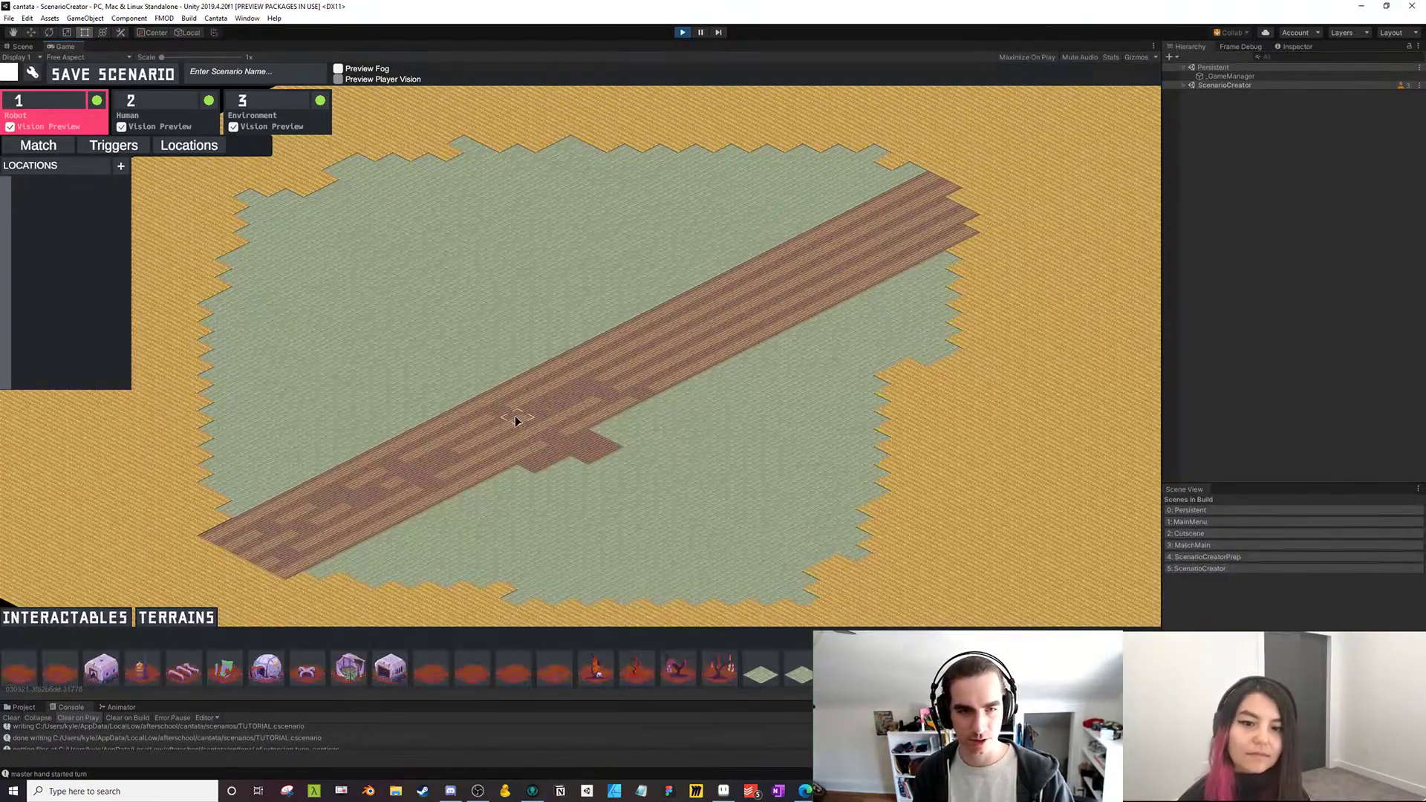
pyautogui.moveTo(515, 418); pyautogui.dragTo(722, 328)
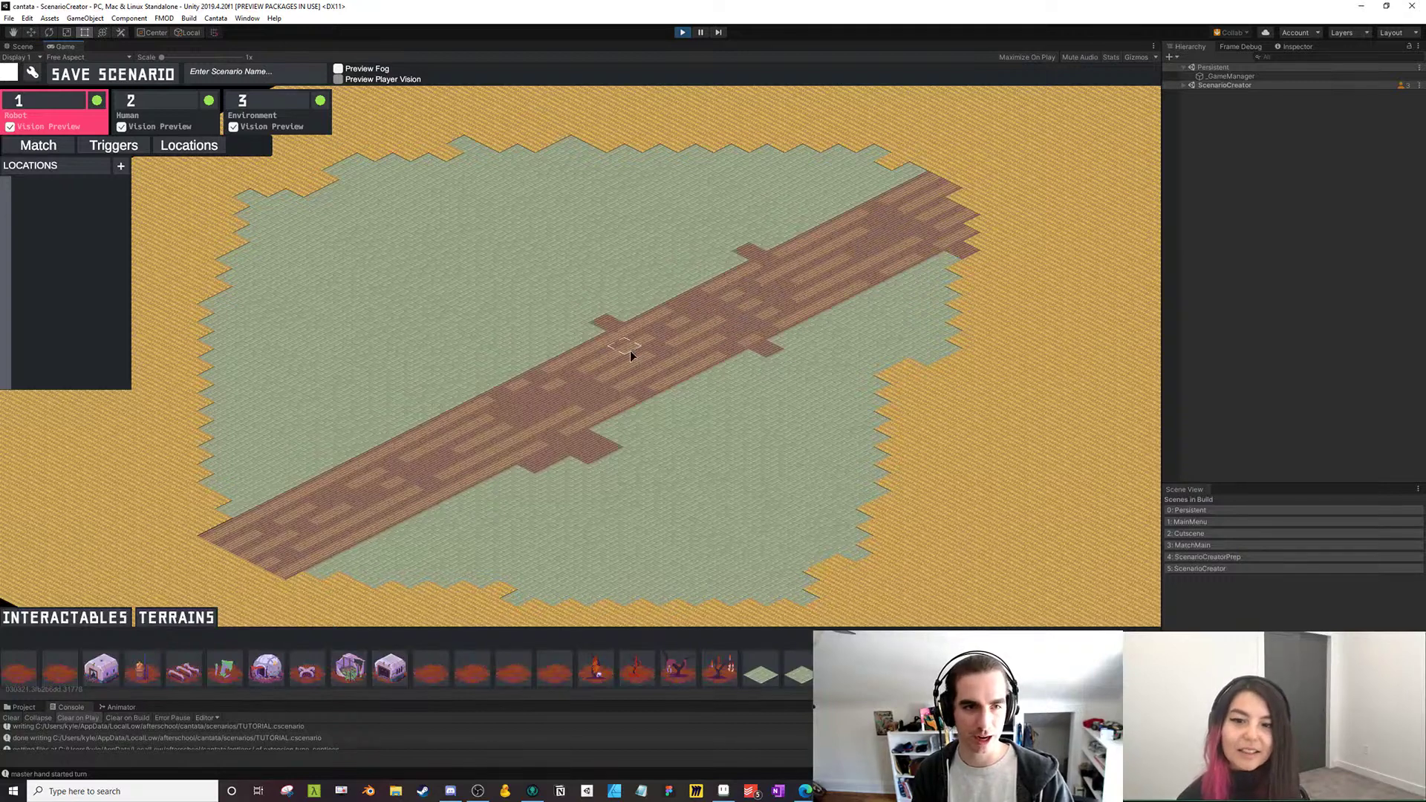
# Repaint the brown tiles sticking out of the diagonal path with the first green Floor tile
pyautogui.click(761, 669)
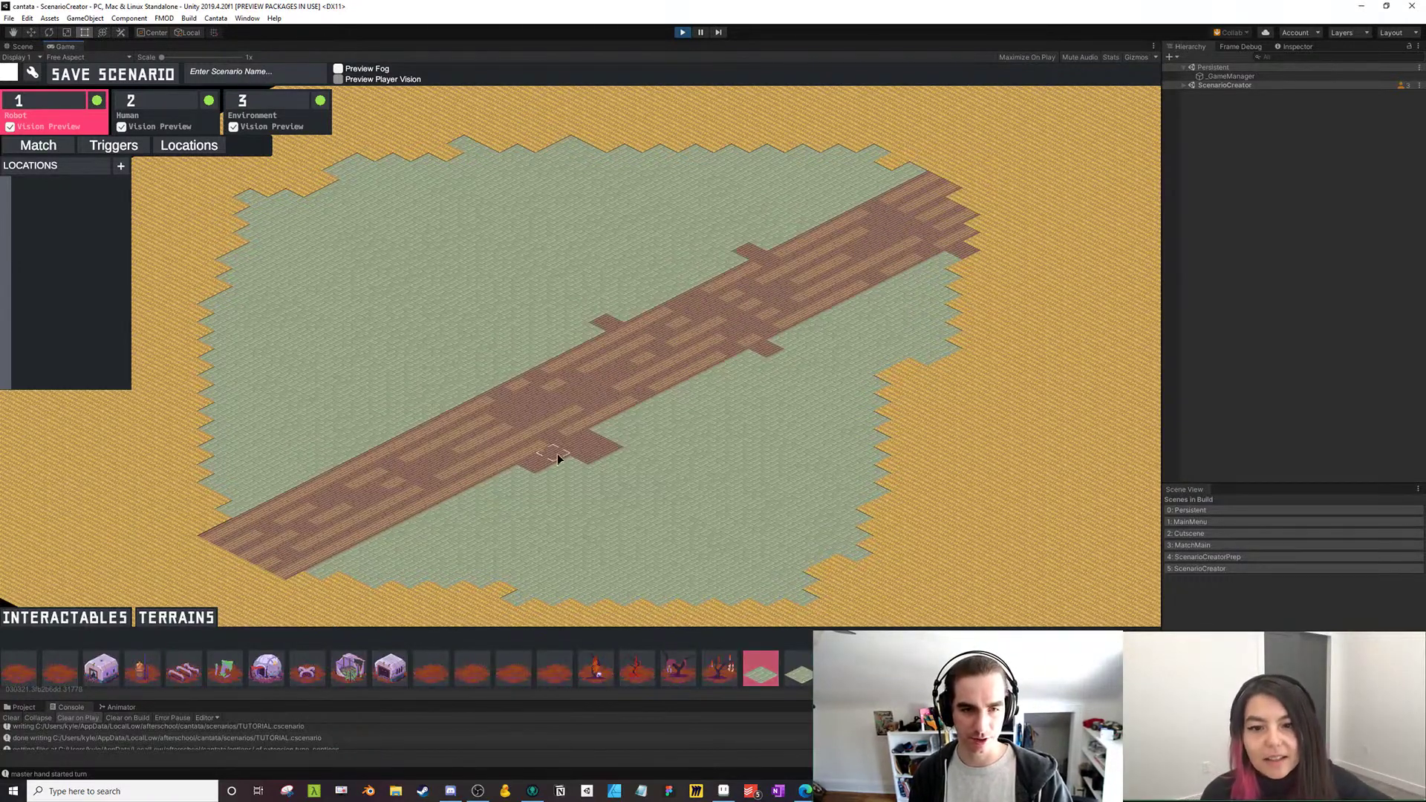
pyautogui.rightClick(560, 461)
pyautogui.click(761, 666)
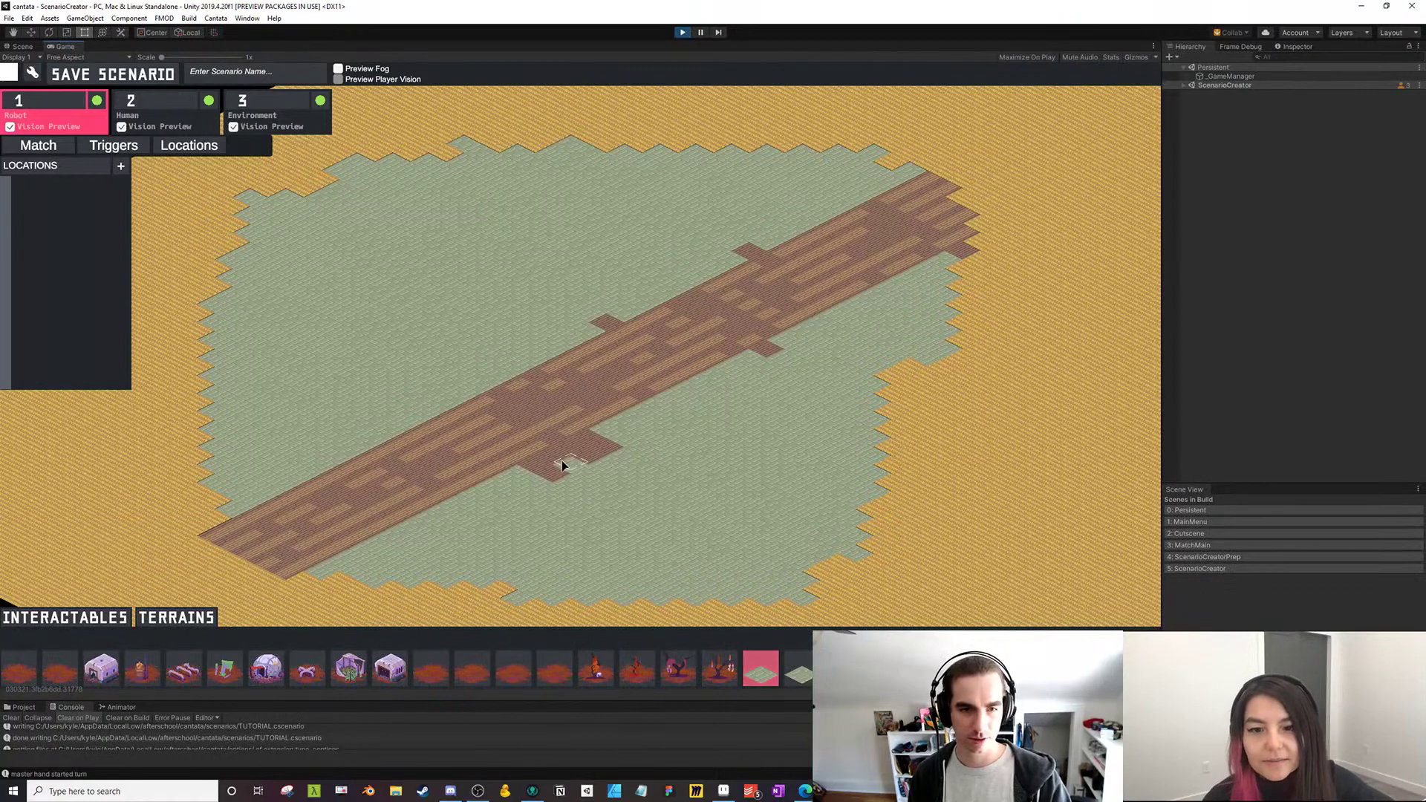
pyautogui.moveTo(564, 465); pyautogui.dragTo(609, 459)
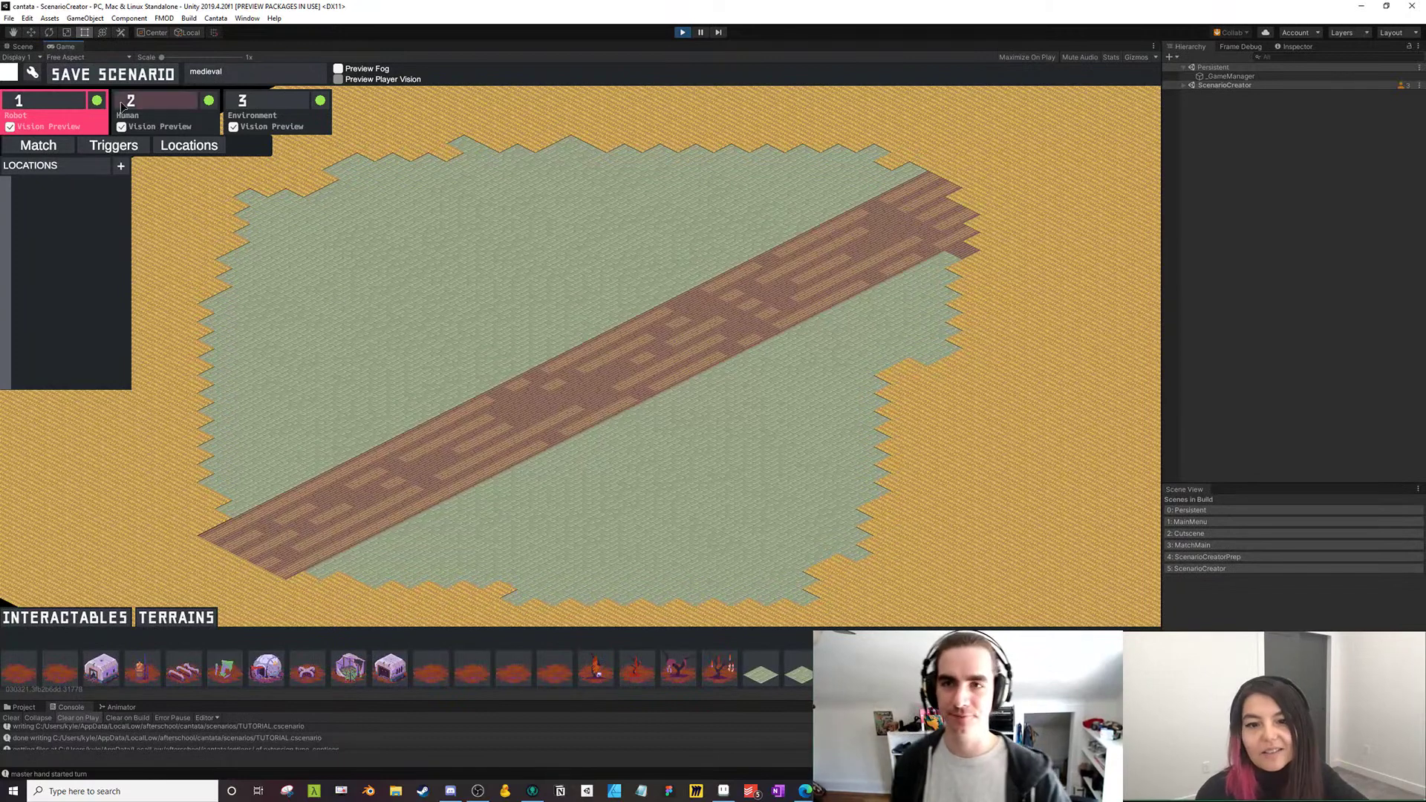
# Save the scenario under the name medieval and stop the running game
pyautogui.click(121, 78)
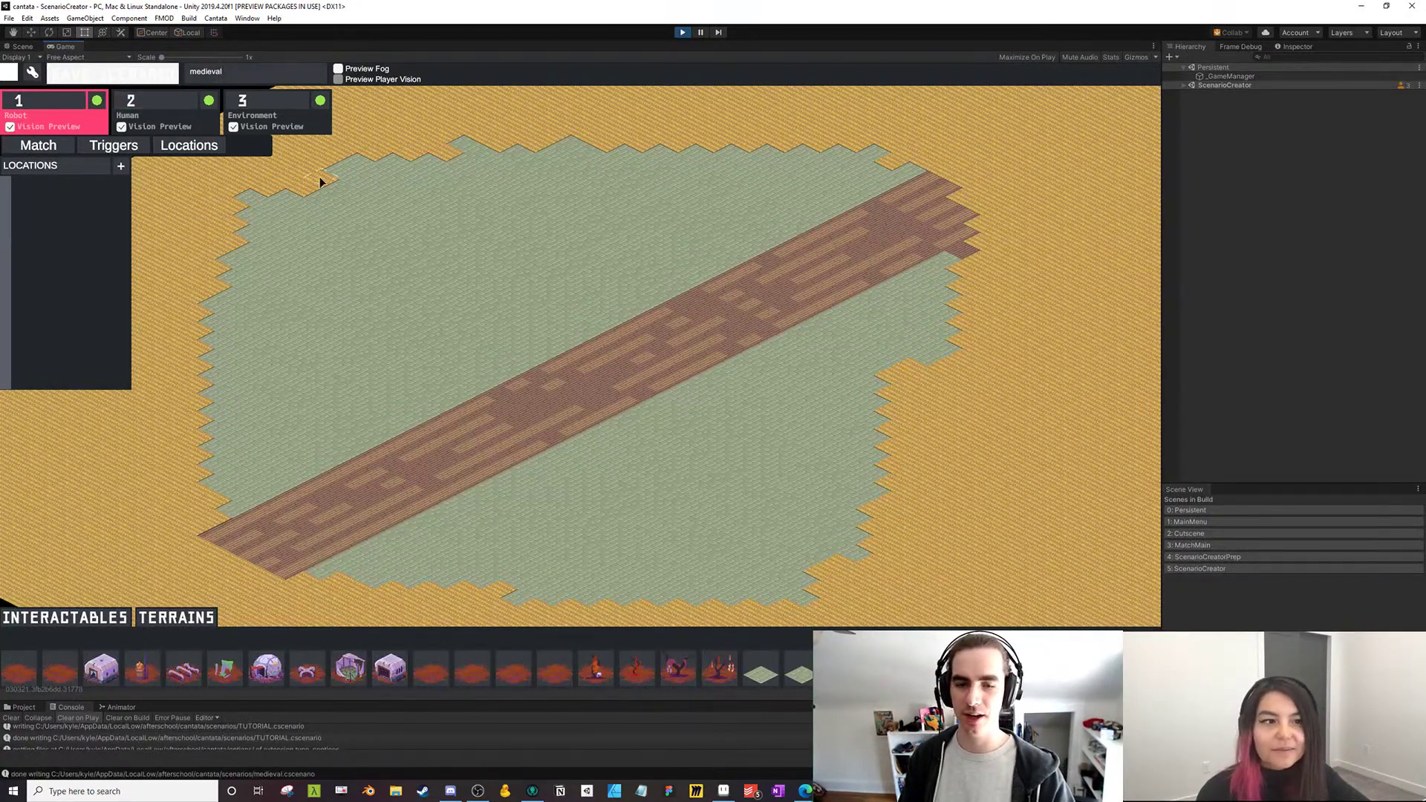
pyautogui.click(684, 35)
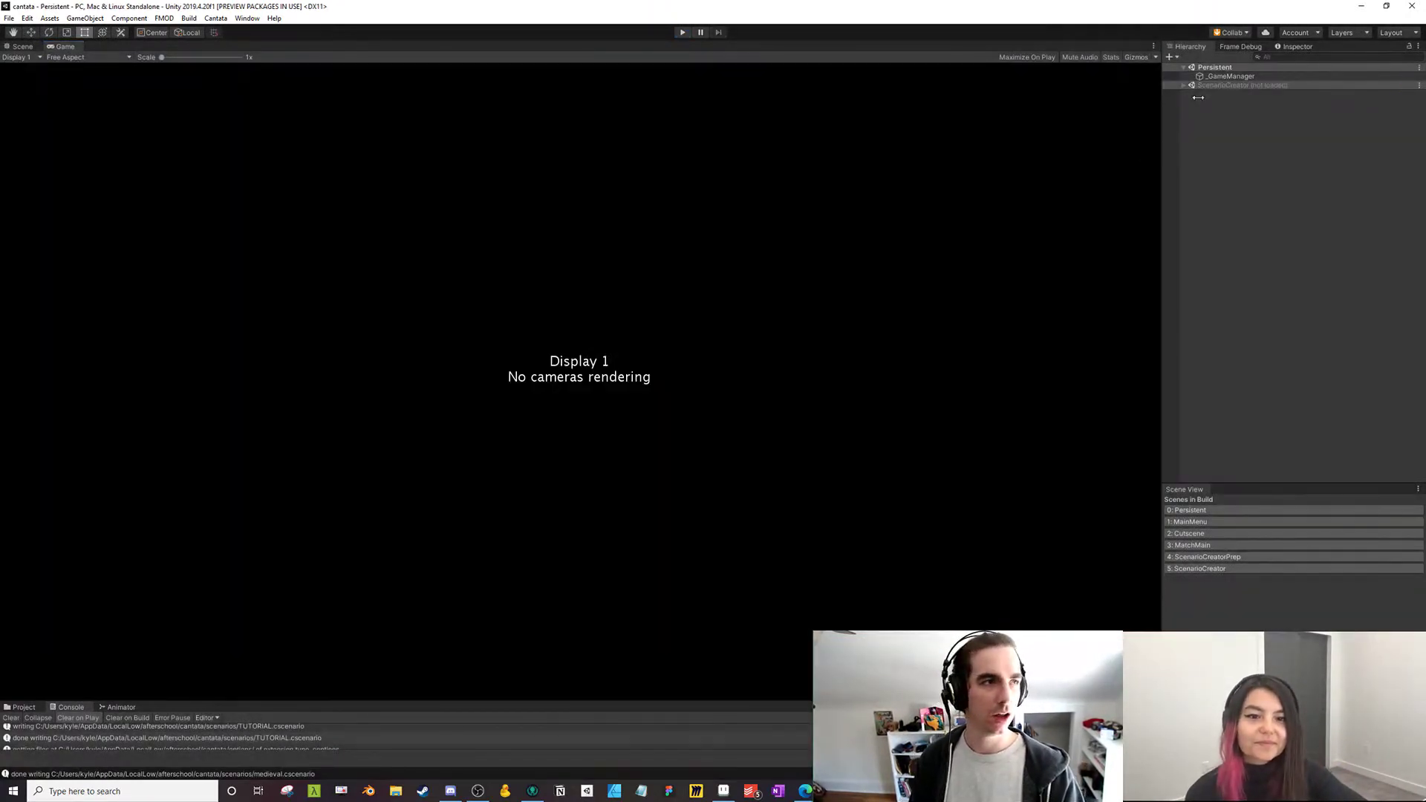
# Switch to Aseprite and add a new layer to floor.png
pyautogui.hotkey('alt', 'Tab')
pyautogui.click(815, 211)
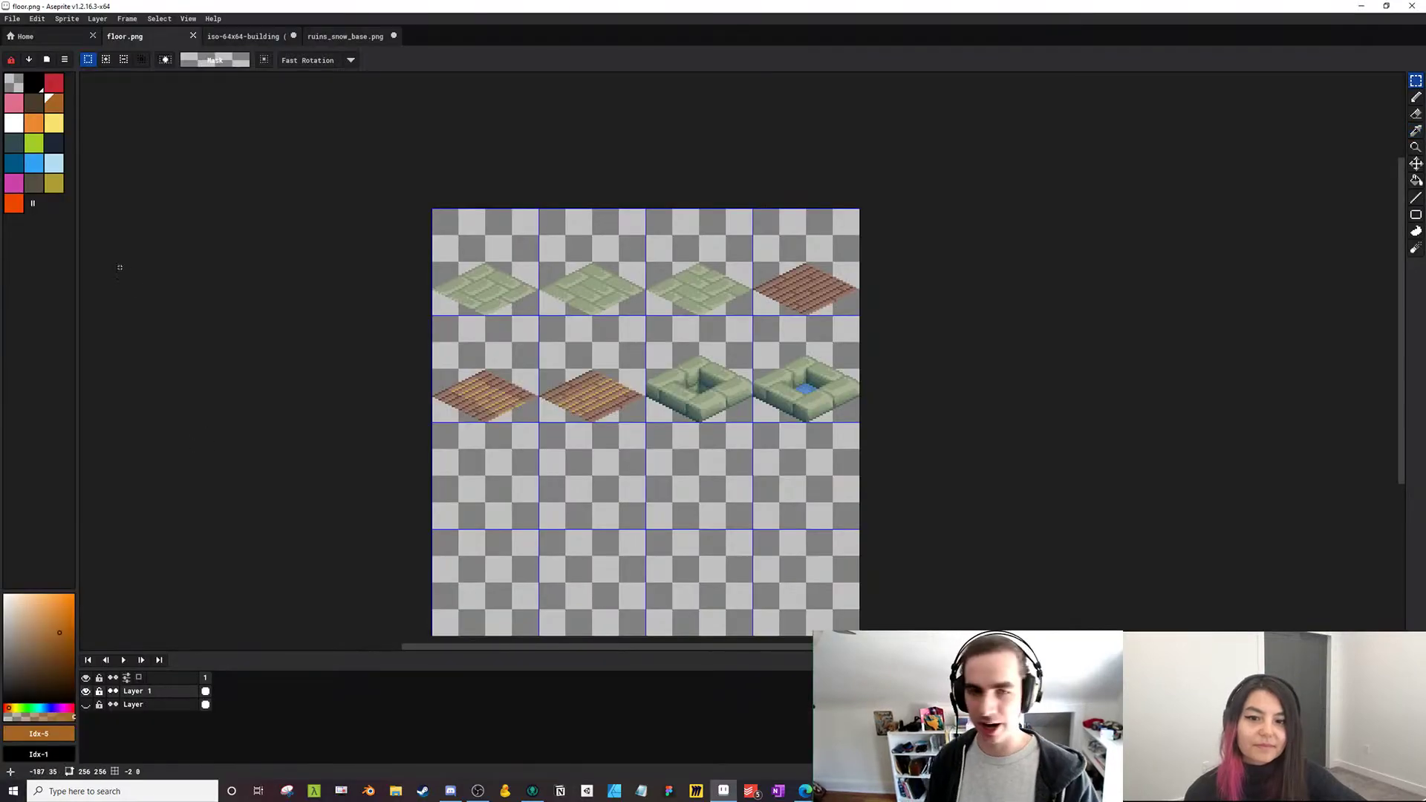
pyautogui.hotkey('shift', 'n')
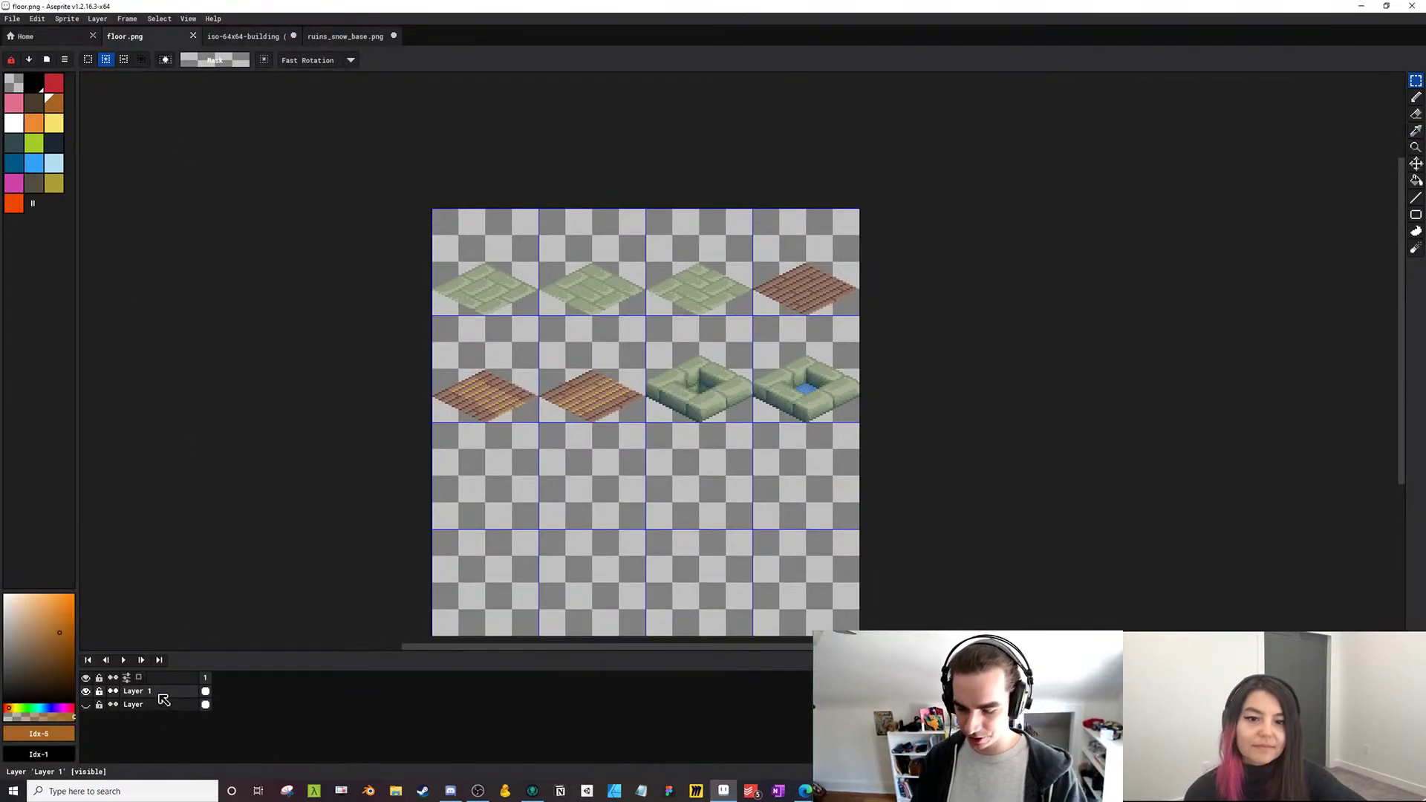
# Copy the full-height solid and hollow stone blocks from the building sheet into the first two cells of floor.png's top row
pyautogui.click(262, 35)
pyautogui.moveTo(393, 254); pyautogui.dragTo(428, 311)
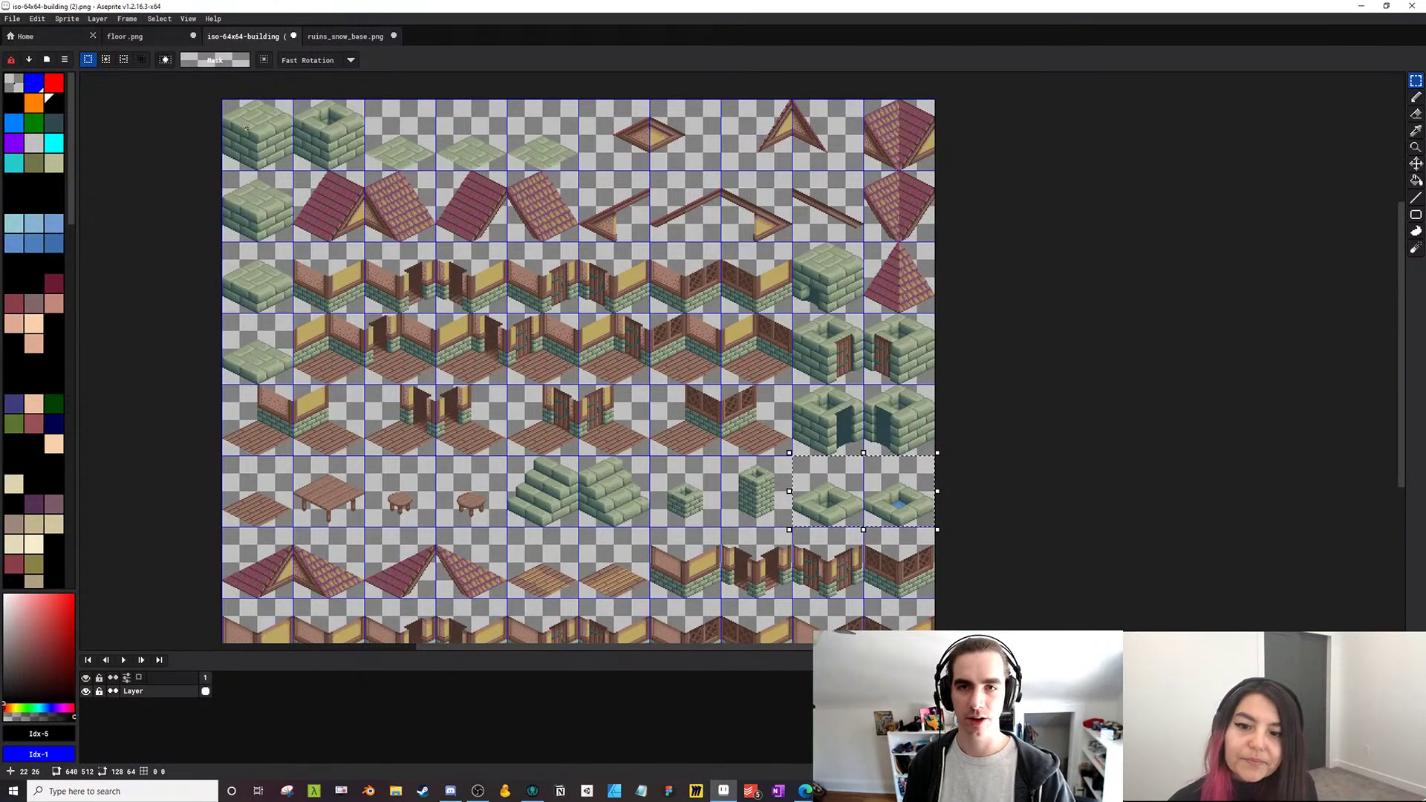
pyautogui.moveTo(229, 137); pyautogui.dragTo(346, 175)
pyautogui.hotkey('ctrl', 'c')
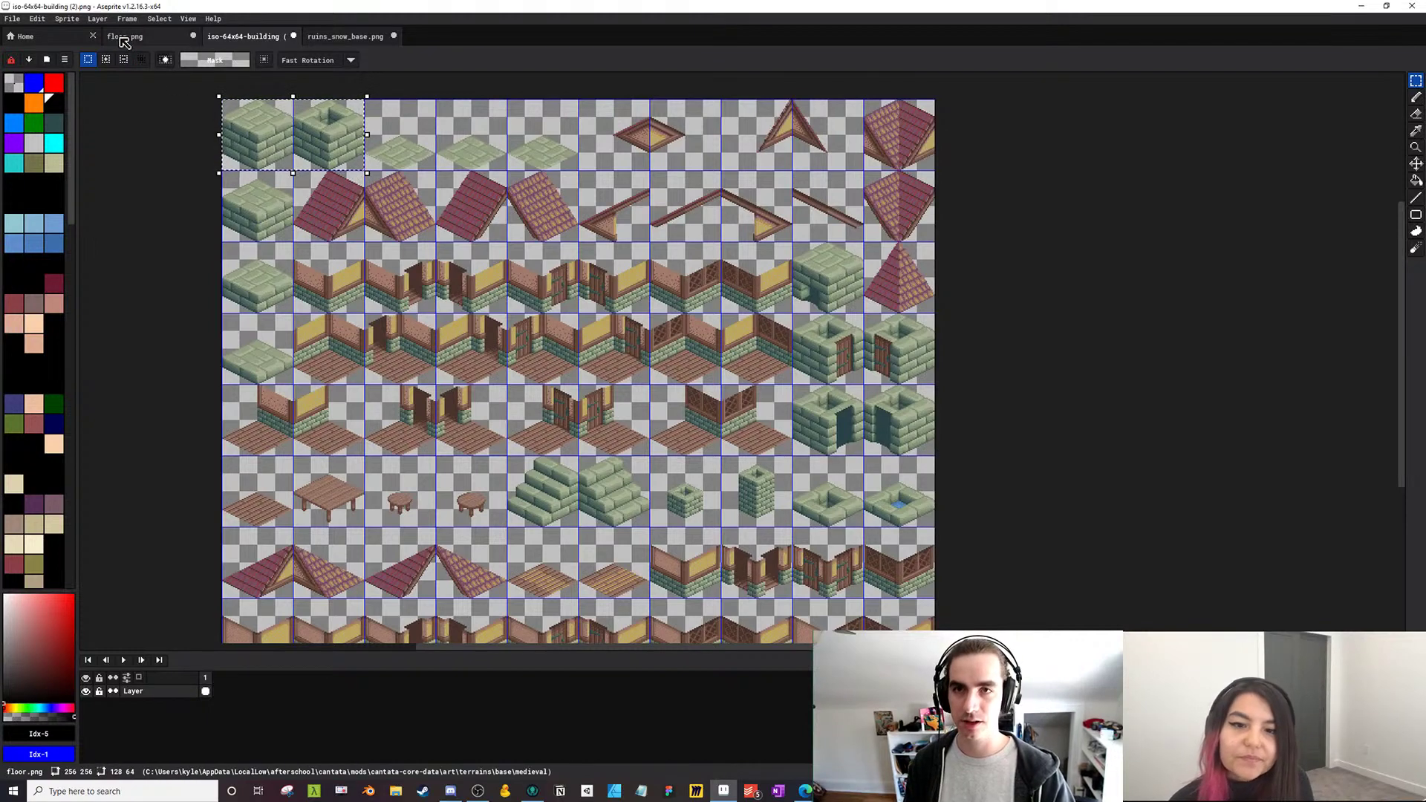
pyautogui.click(125, 35)
pyautogui.hotkey('ctrl', 'v')
pyautogui.scroll(2, 584, 276)
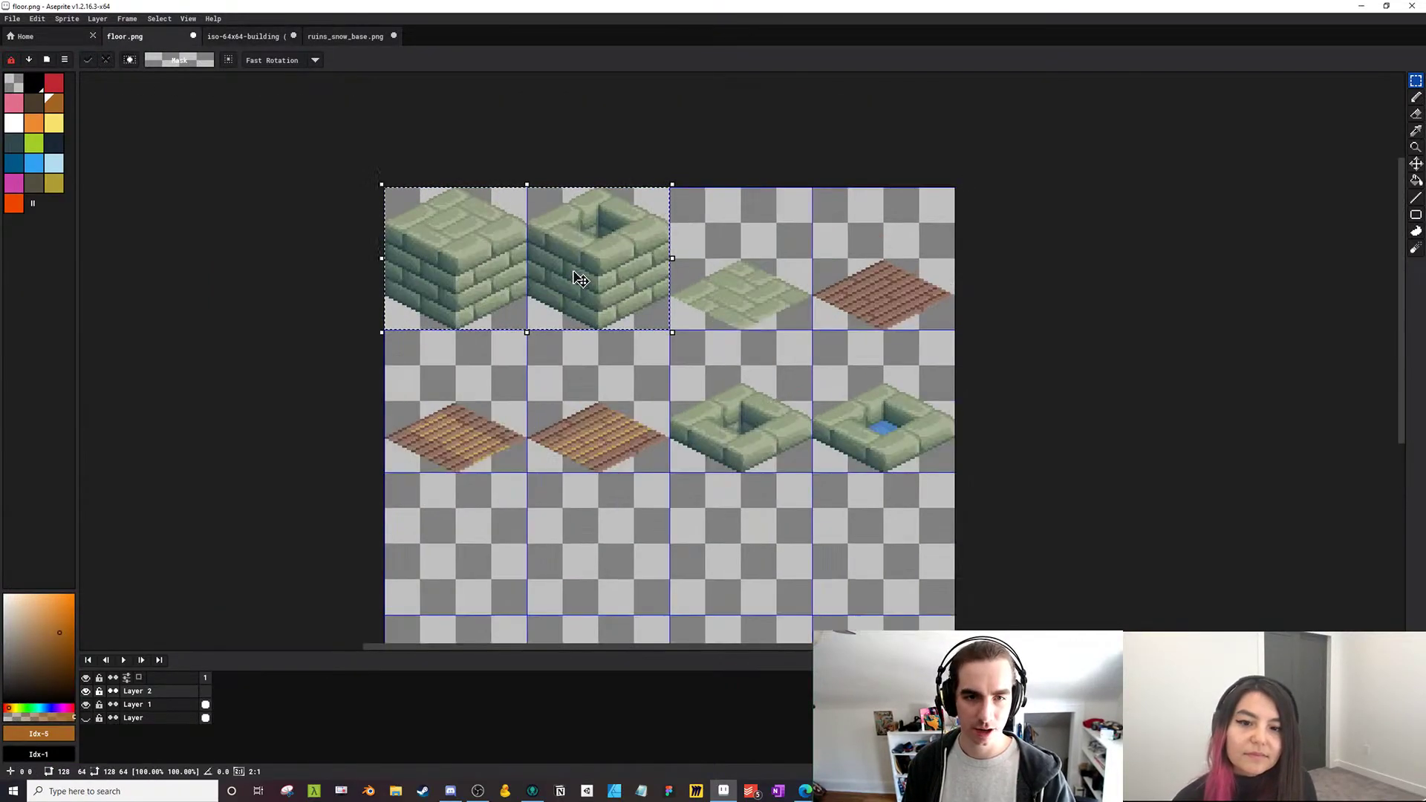
pyautogui.scroll(-2, 584, 276)
# Copy the slightly lower stone block from the building sheet's second row into the third cell of floor.png's top row
pyautogui.click(237, 37)
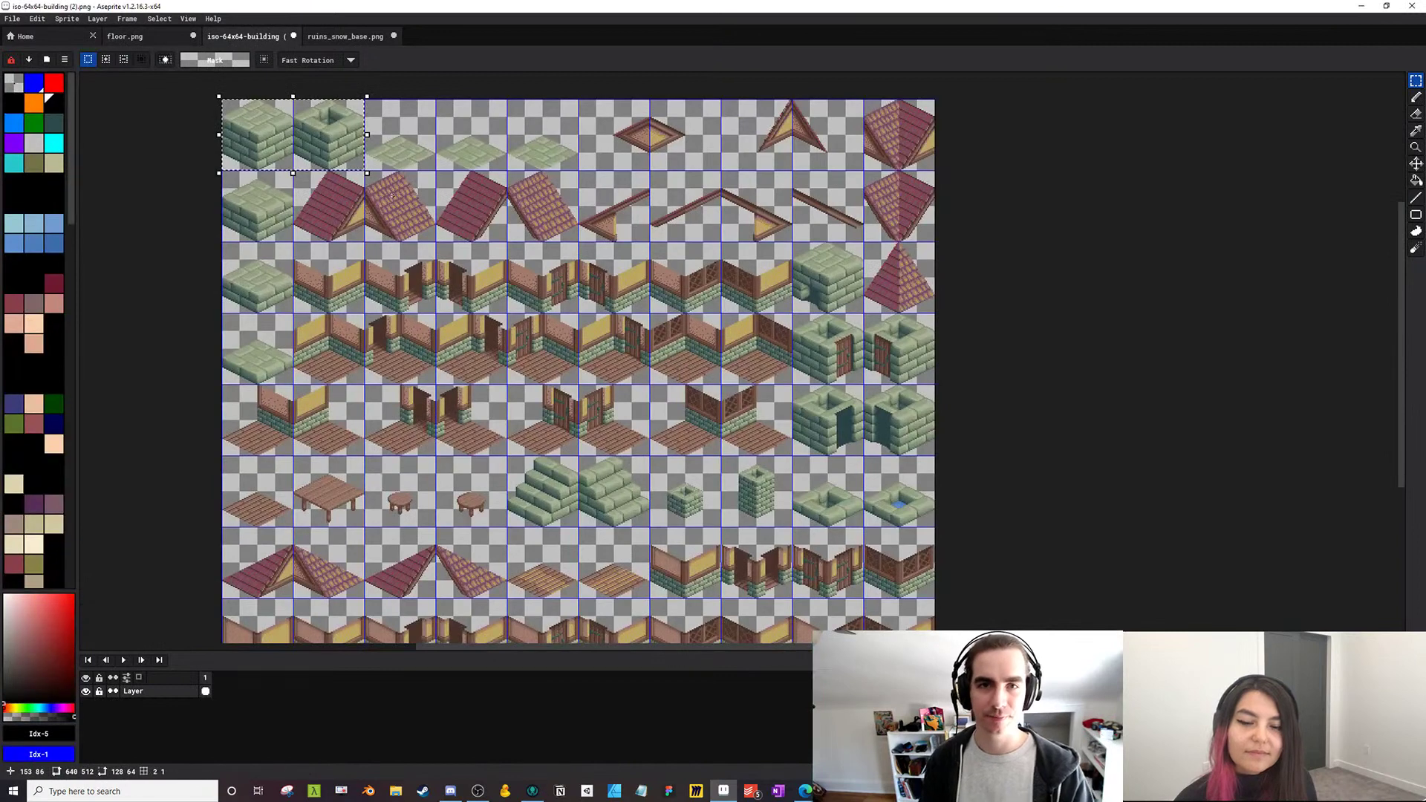
pyautogui.moveTo(220, 181); pyautogui.dragTo(288, 231)
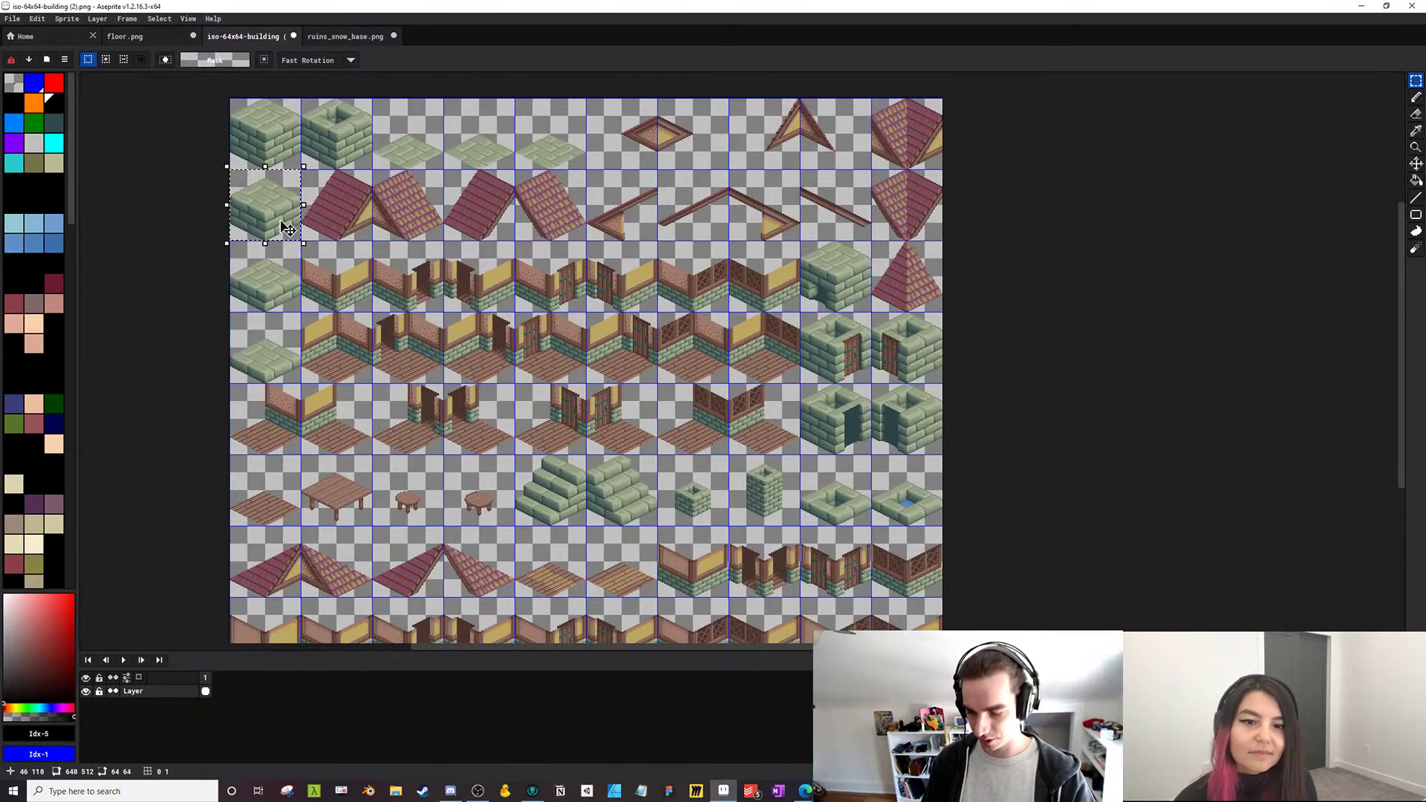
pyautogui.click(165, 37)
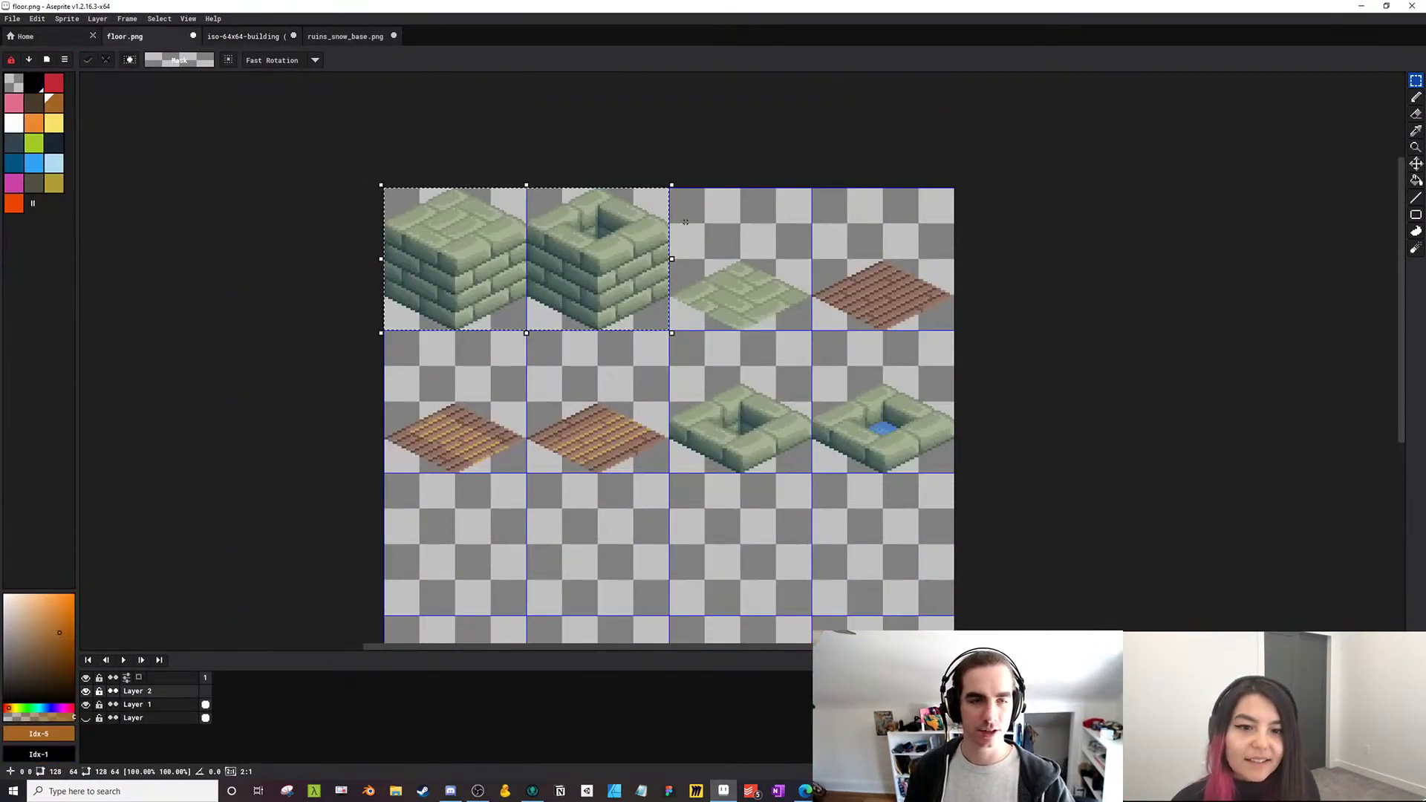
pyautogui.hotkey('ctrl', 'v')
pyautogui.moveTo(465, 413); pyautogui.dragTo(750, 271)
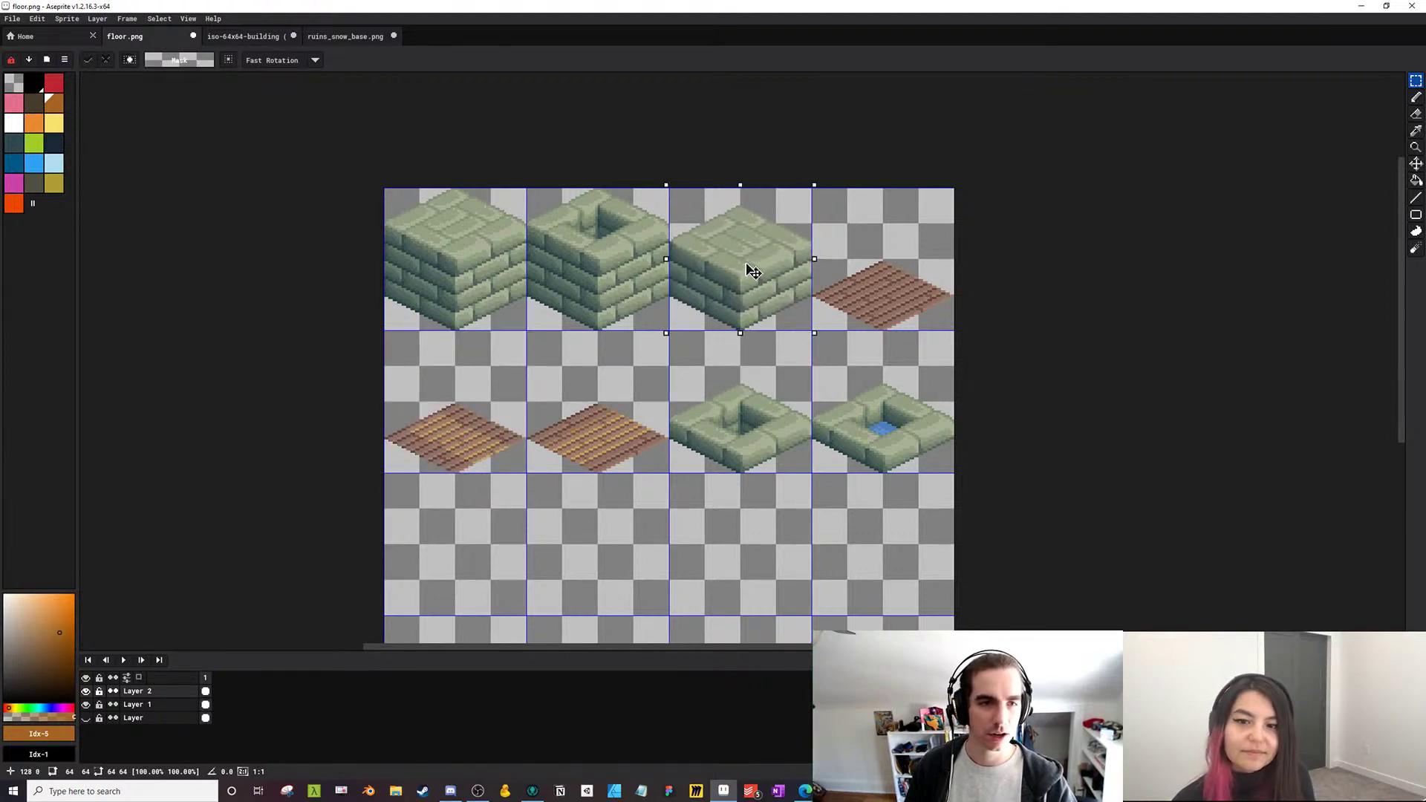
pyautogui.scroll(1, 750, 272)
# Copy the half-height stone block from the building sheet's third row into the fourth cell of floor.png's top row
pyautogui.click(243, 35)
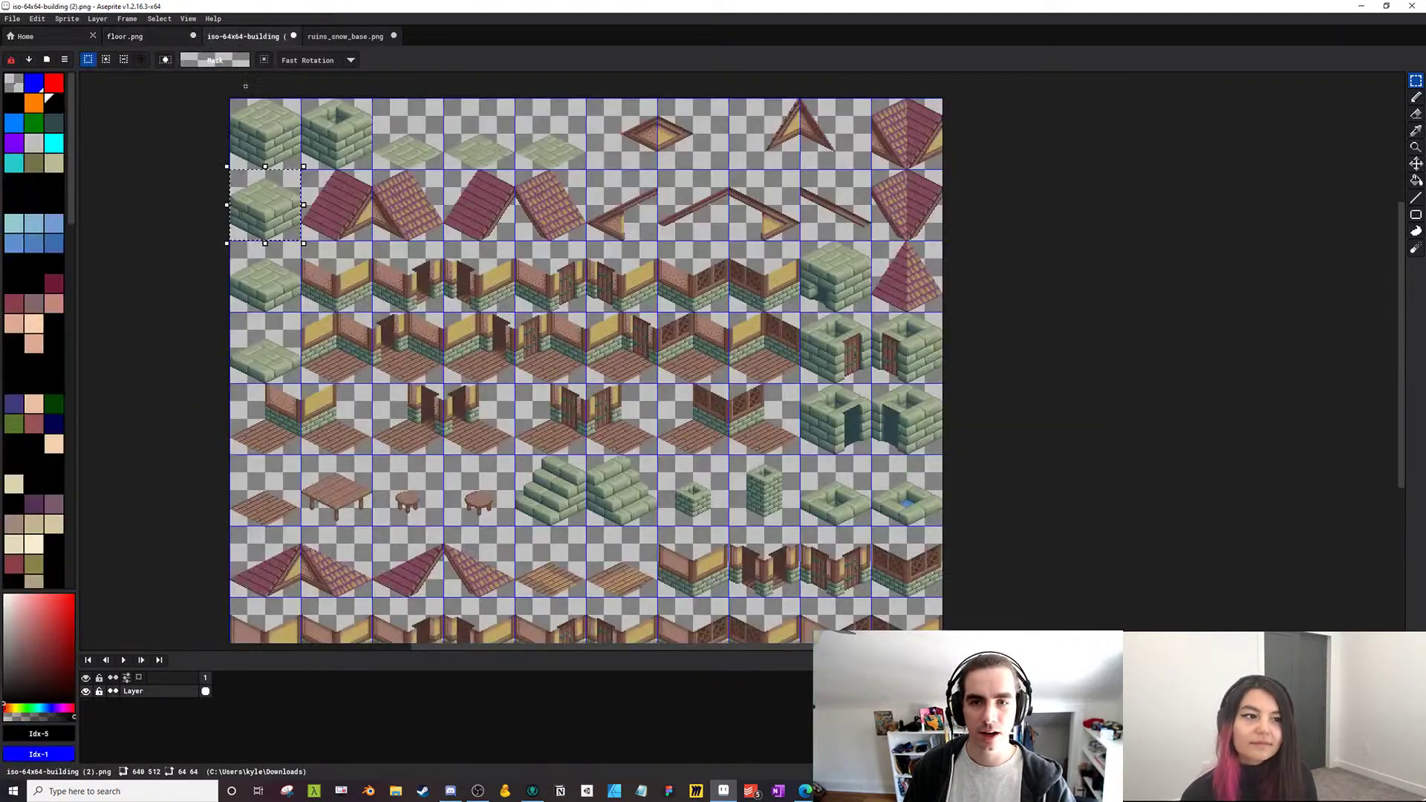
pyautogui.click(290, 279)
pyautogui.hotkey('ctrl', 'c')
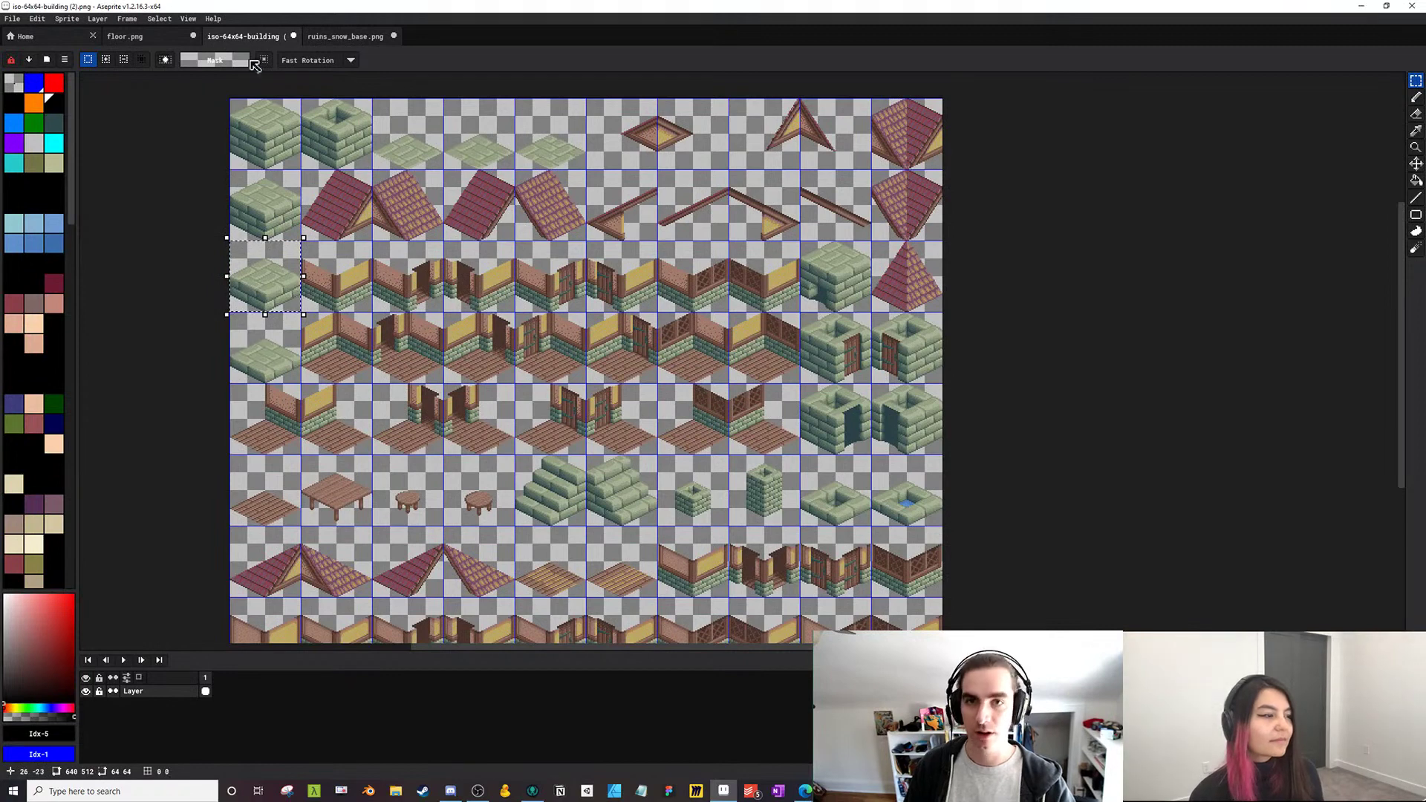
pyautogui.hotkey('ctrl', 'Tab')
pyautogui.hotkey('ctrl', 'v')
pyautogui.moveTo(393, 443); pyautogui.dragTo(970, 320)
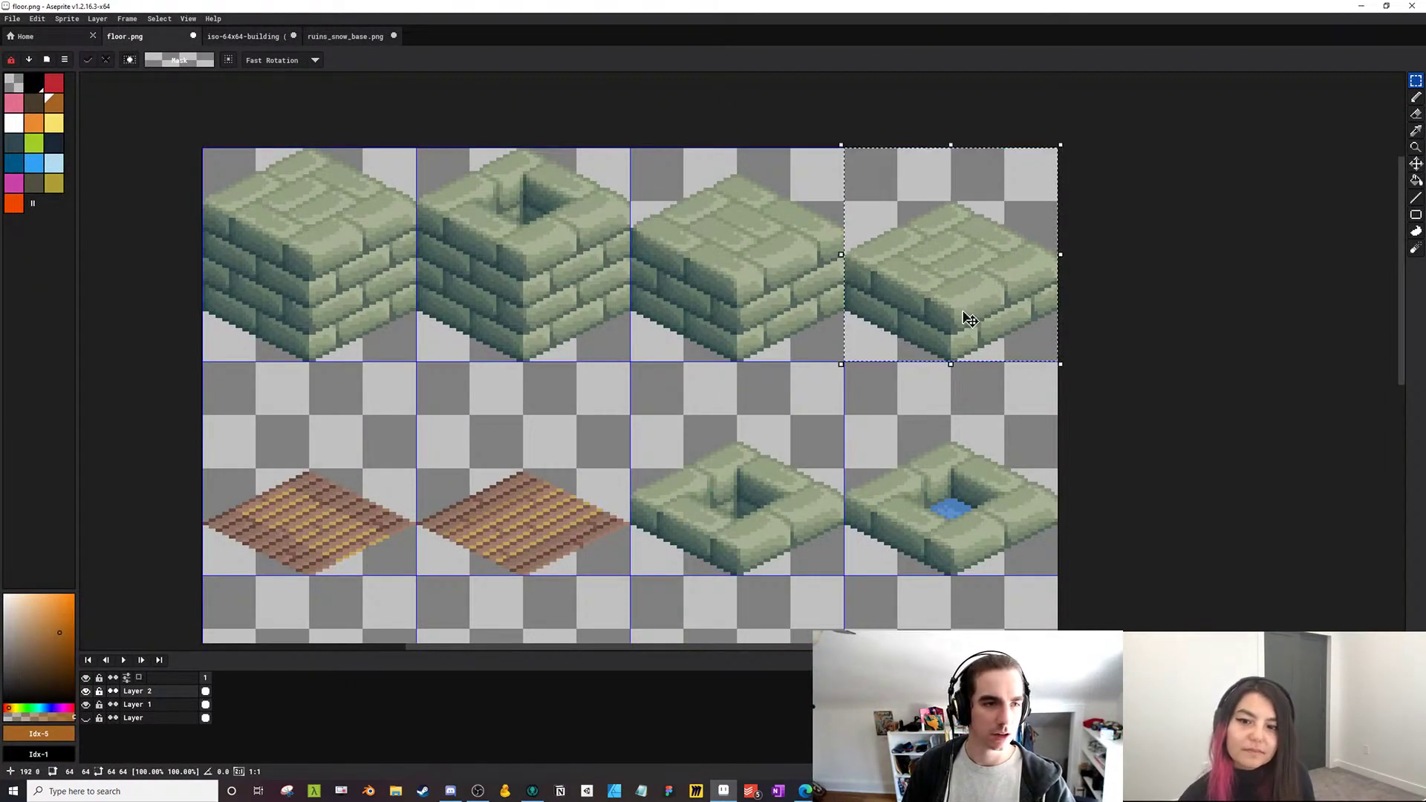
# Copy the lowest stone slab from the building sheet's fourth row into the first cell of floor.png's second row
pyautogui.hotkey('ctrl', 'Tab')
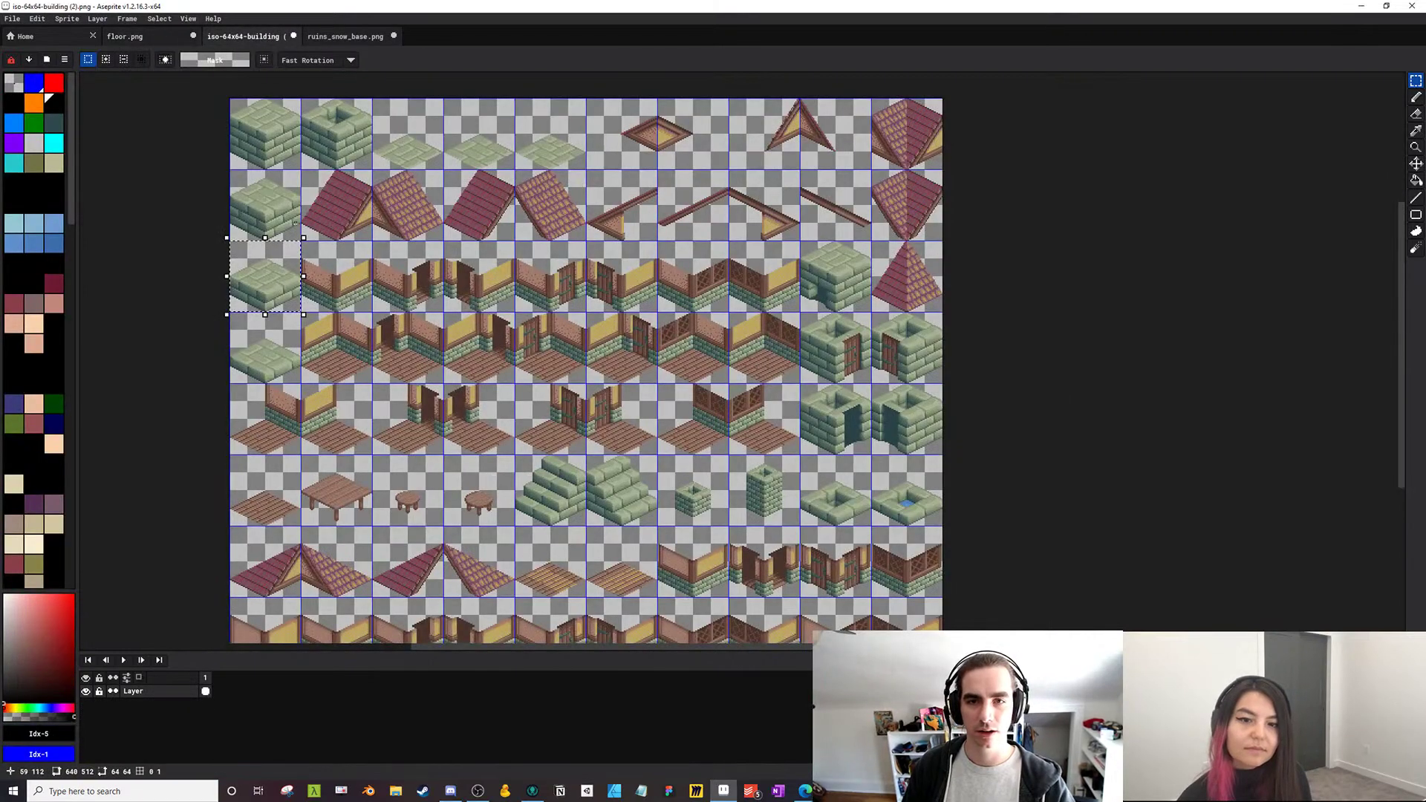
pyautogui.click(157, 34)
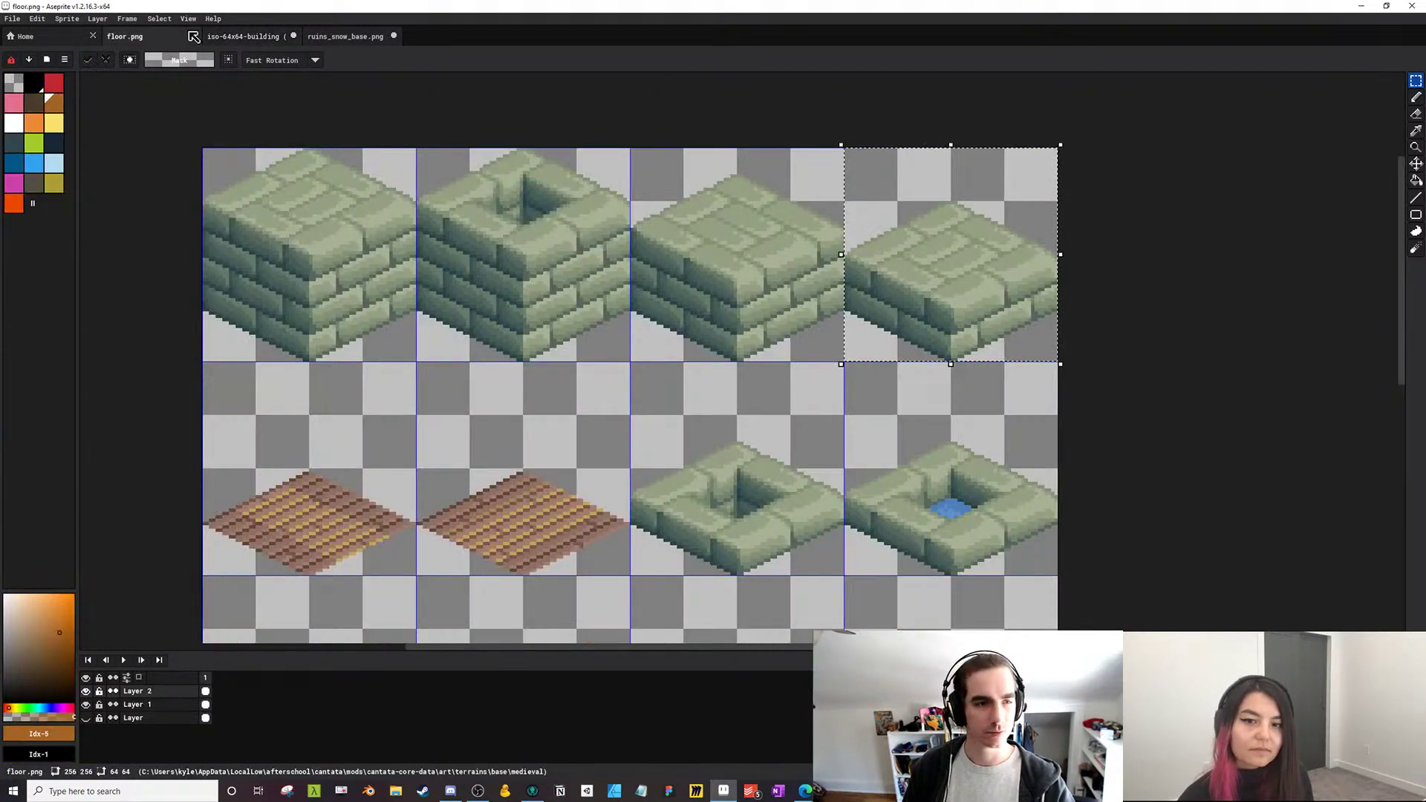
pyautogui.click(243, 35)
pyautogui.moveTo(272, 377); pyautogui.dragTo(319, 423)
pyautogui.click(151, 37)
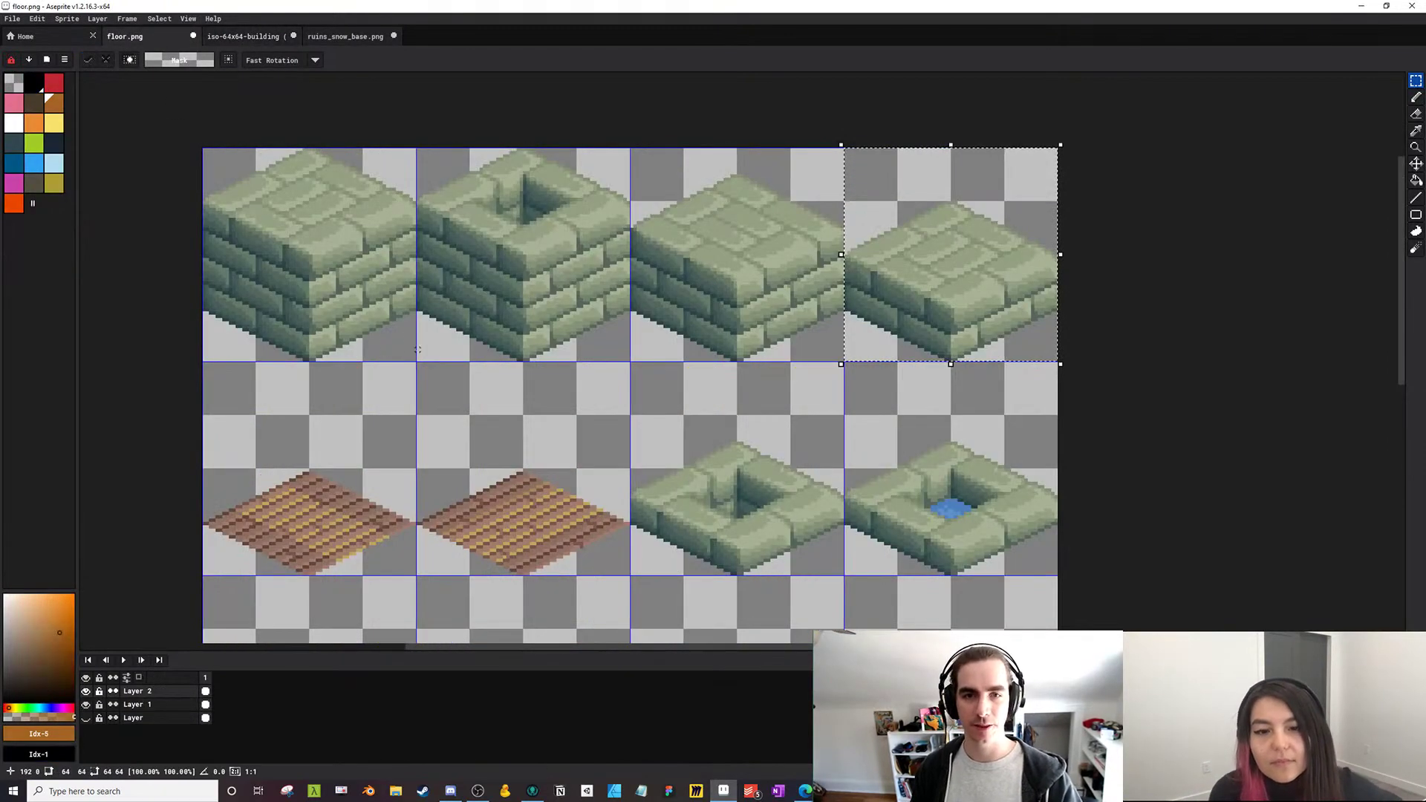
pyautogui.hotkey('ctrl', 'v')
pyautogui.moveTo(351, 369); pyautogui.dragTo(352, 488)
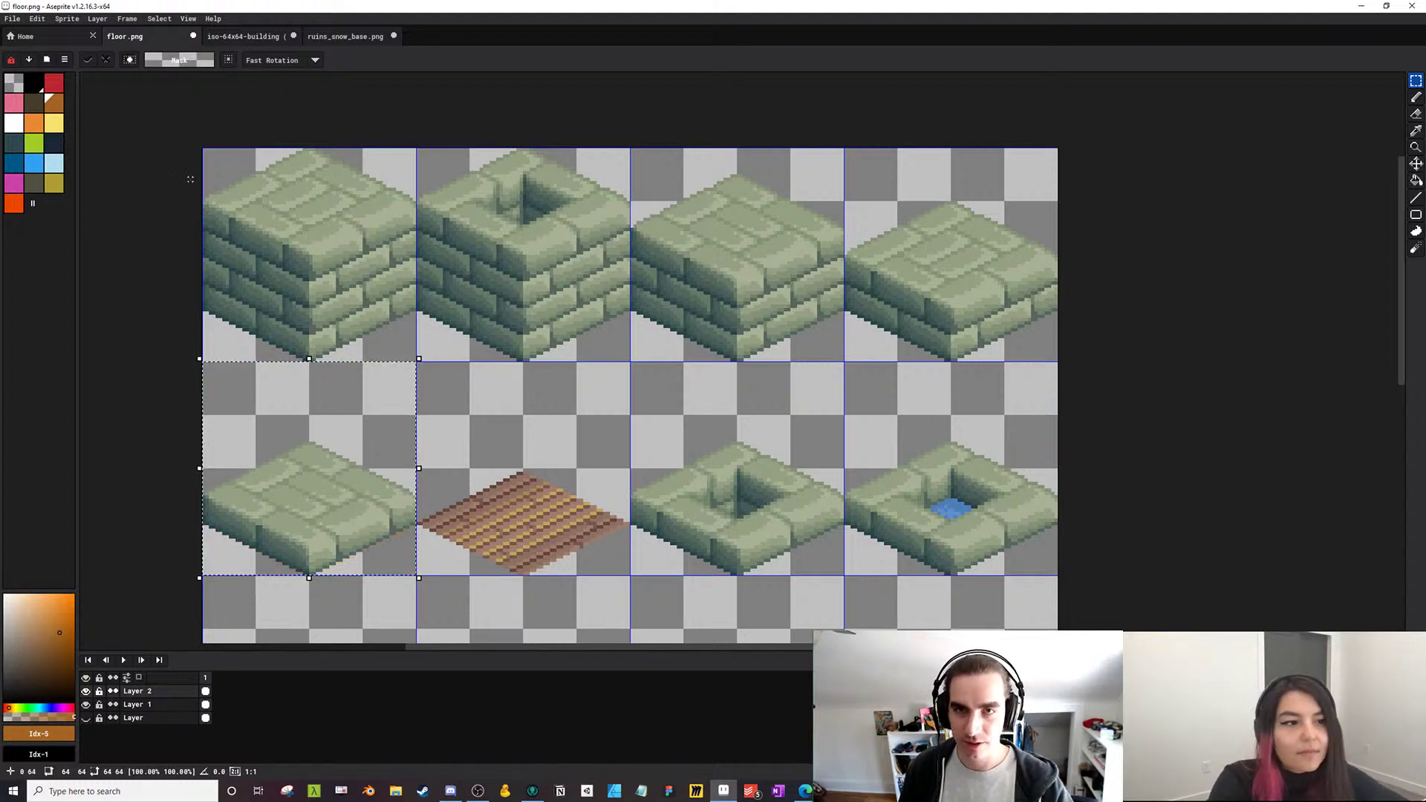
# Select the two hollow stone blocks with wooden doors in the building sheet
pyautogui.click(236, 37)
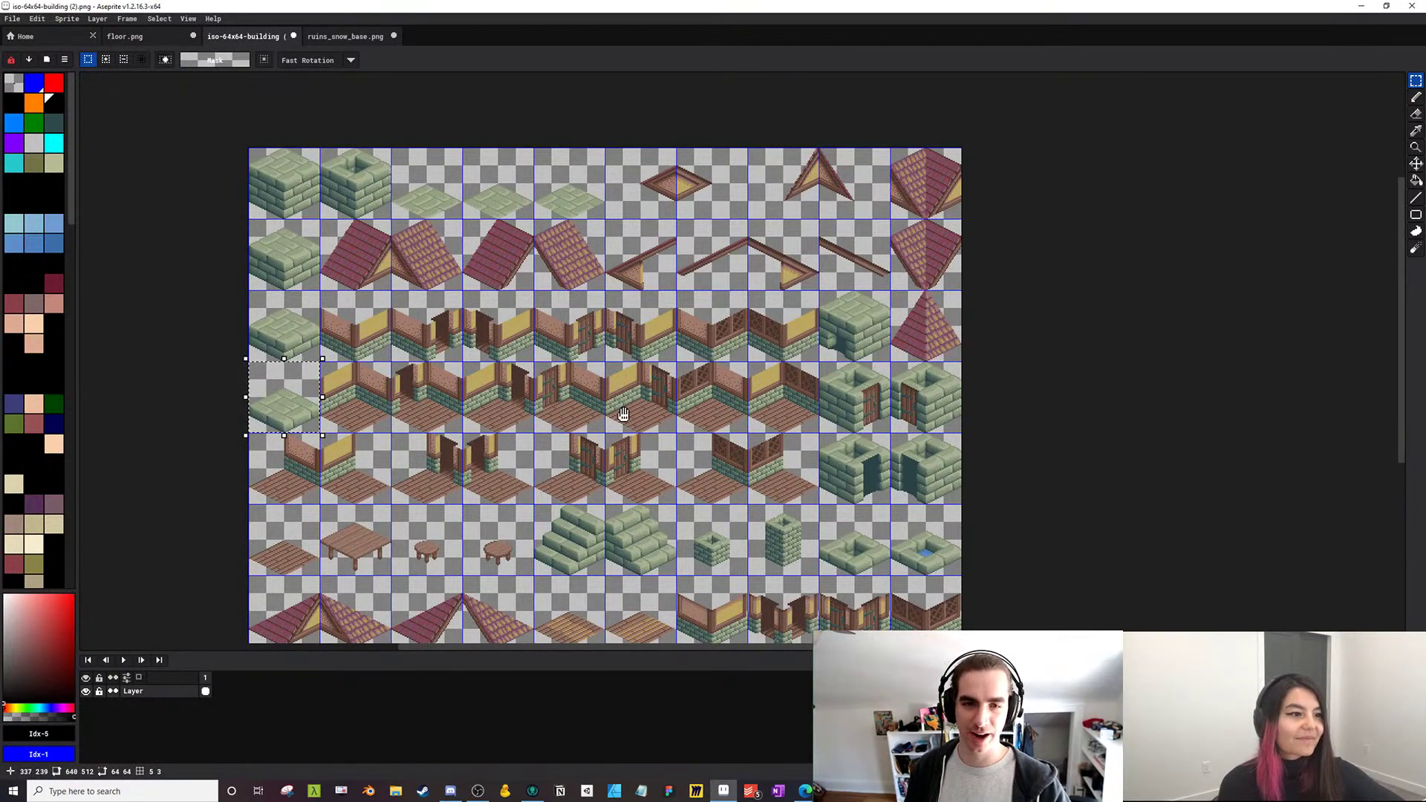
pyautogui.moveTo(624, 414); pyautogui.dragTo(502, 336)
pyautogui.moveTo(611, 359); pyautogui.dragTo(659, 308)
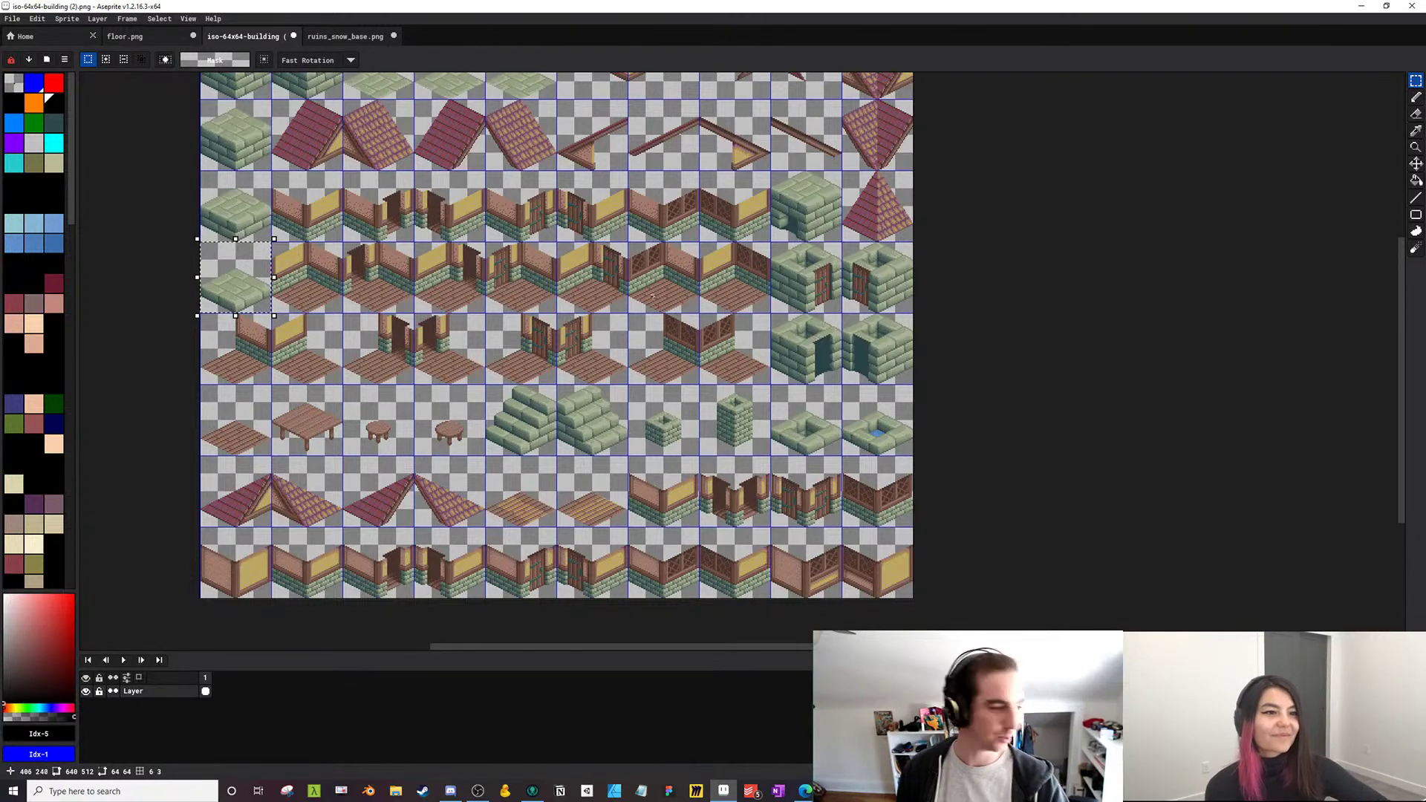
pyautogui.moveTo(560, 328); pyautogui.dragTo(539, 383)
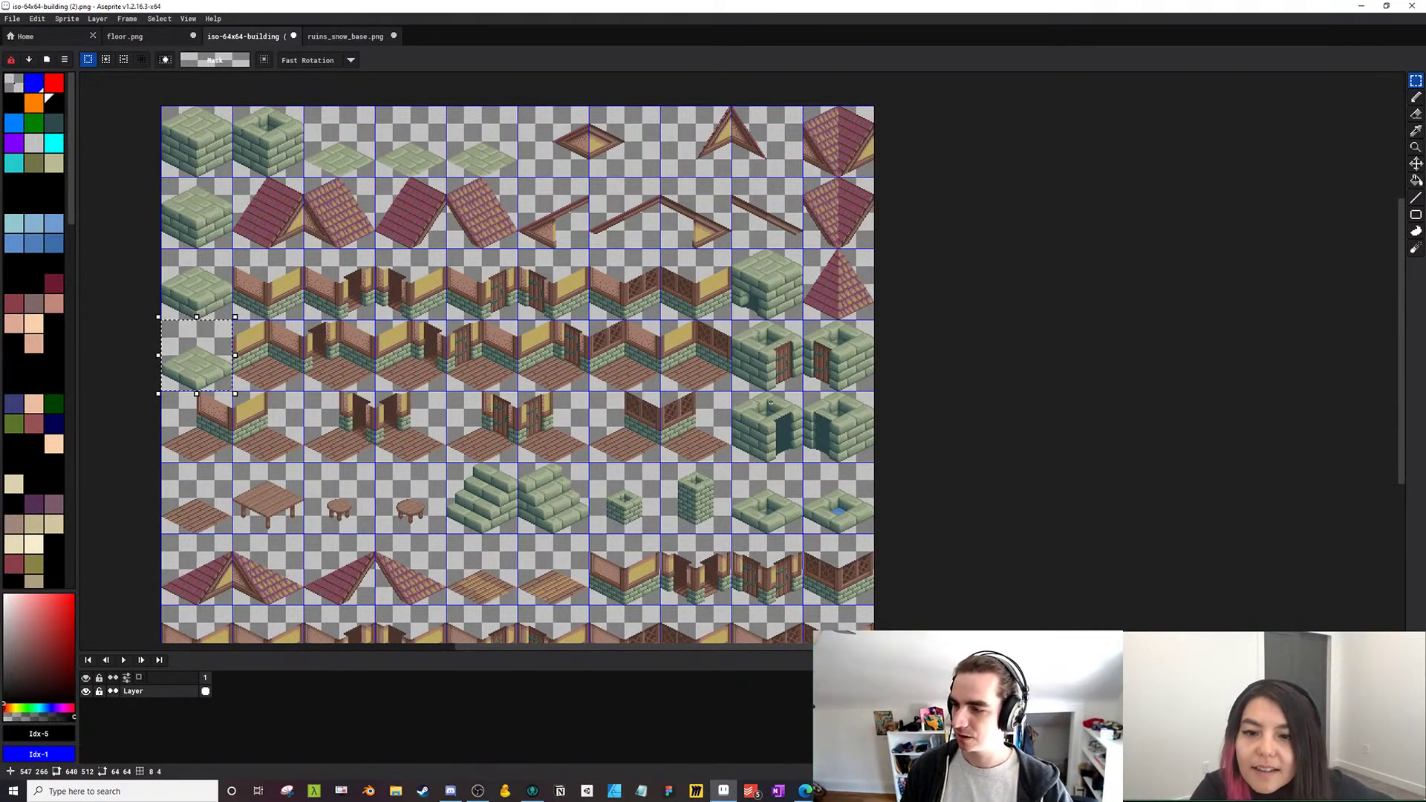
pyautogui.moveTo(732, 249); pyautogui.dragTo(802, 321)
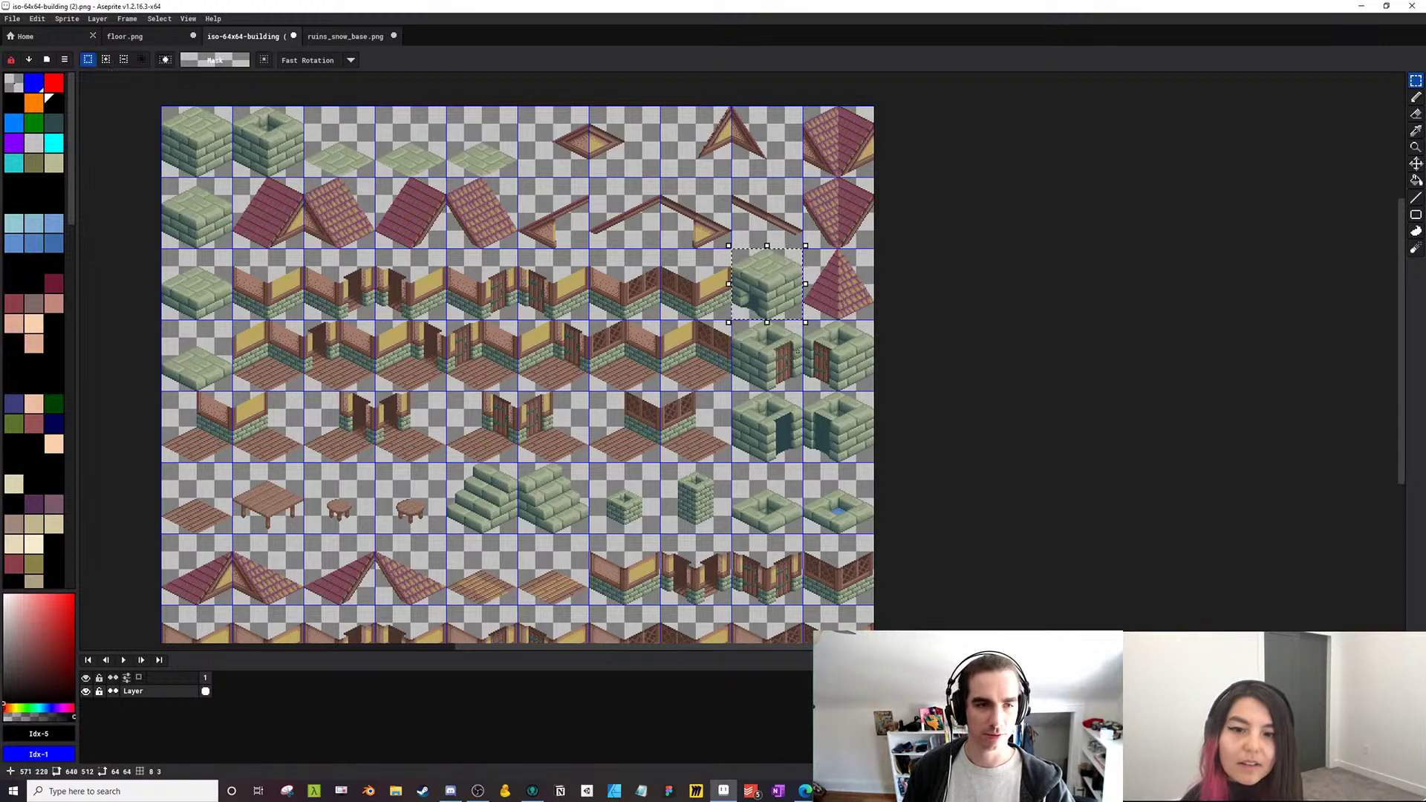
pyautogui.click(756, 331)
pyautogui.moveTo(756, 331); pyautogui.dragTo(819, 359)
# Paste the two door blocks into the second and third cells of floor.png's second row and clear the selection
pyautogui.hotkey('ctrl', 'shift', 'Tab')
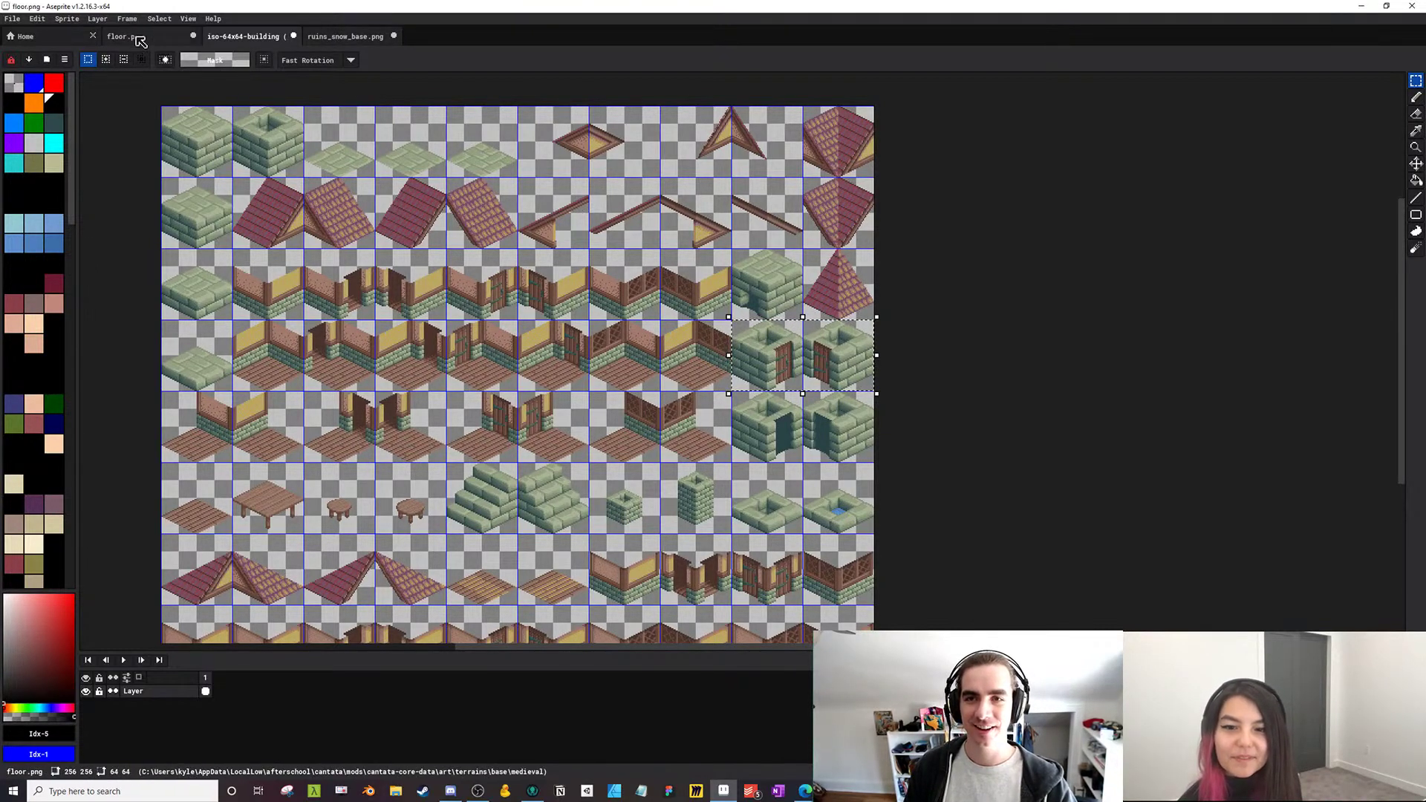
pyautogui.scroll(-3, 505, 343)
pyautogui.hotkey('ctrl', 'v')
pyautogui.moveTo(864, 359); pyautogui.dragTo(539, 461)
pyautogui.scroll(1, 546, 449)
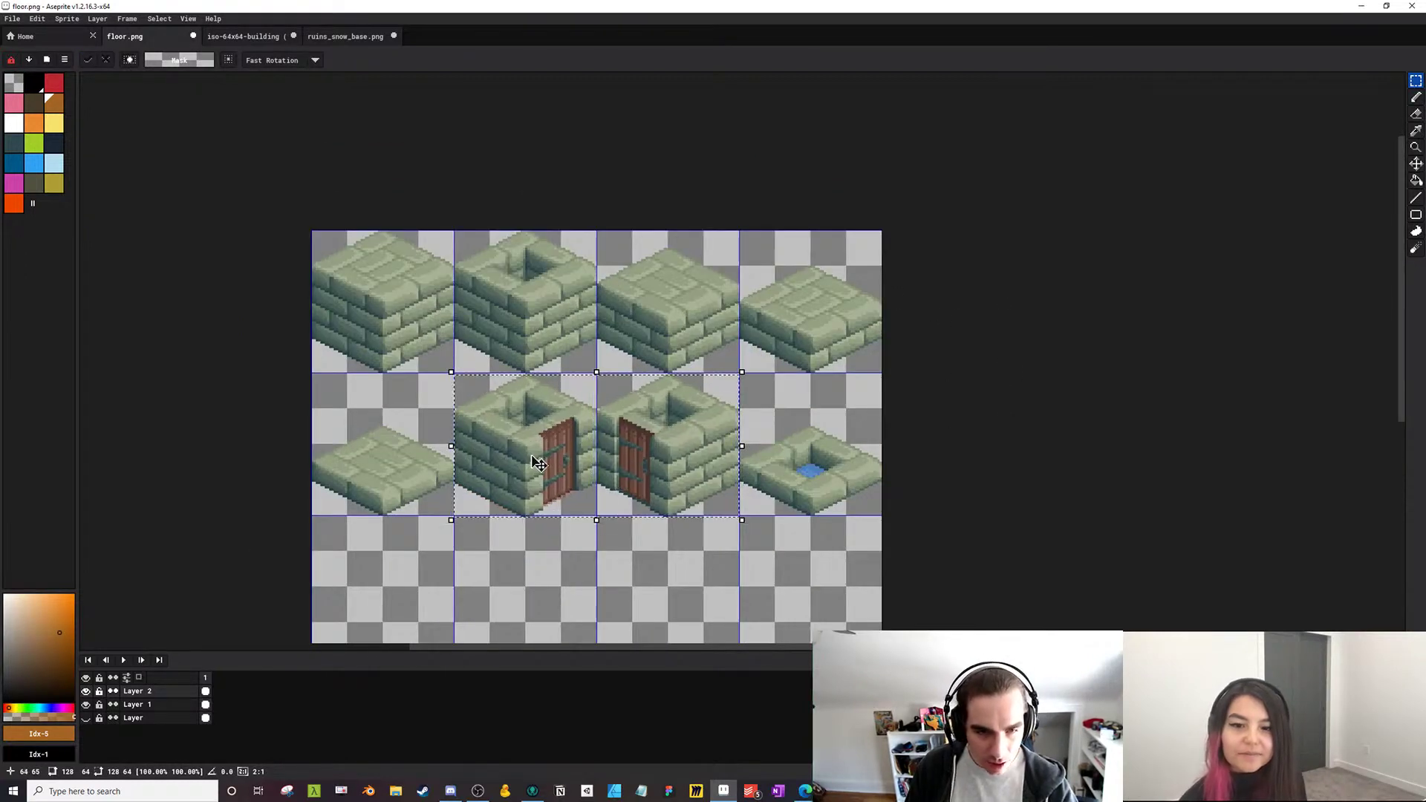
pyautogui.hotkey('ctrl', 'd')
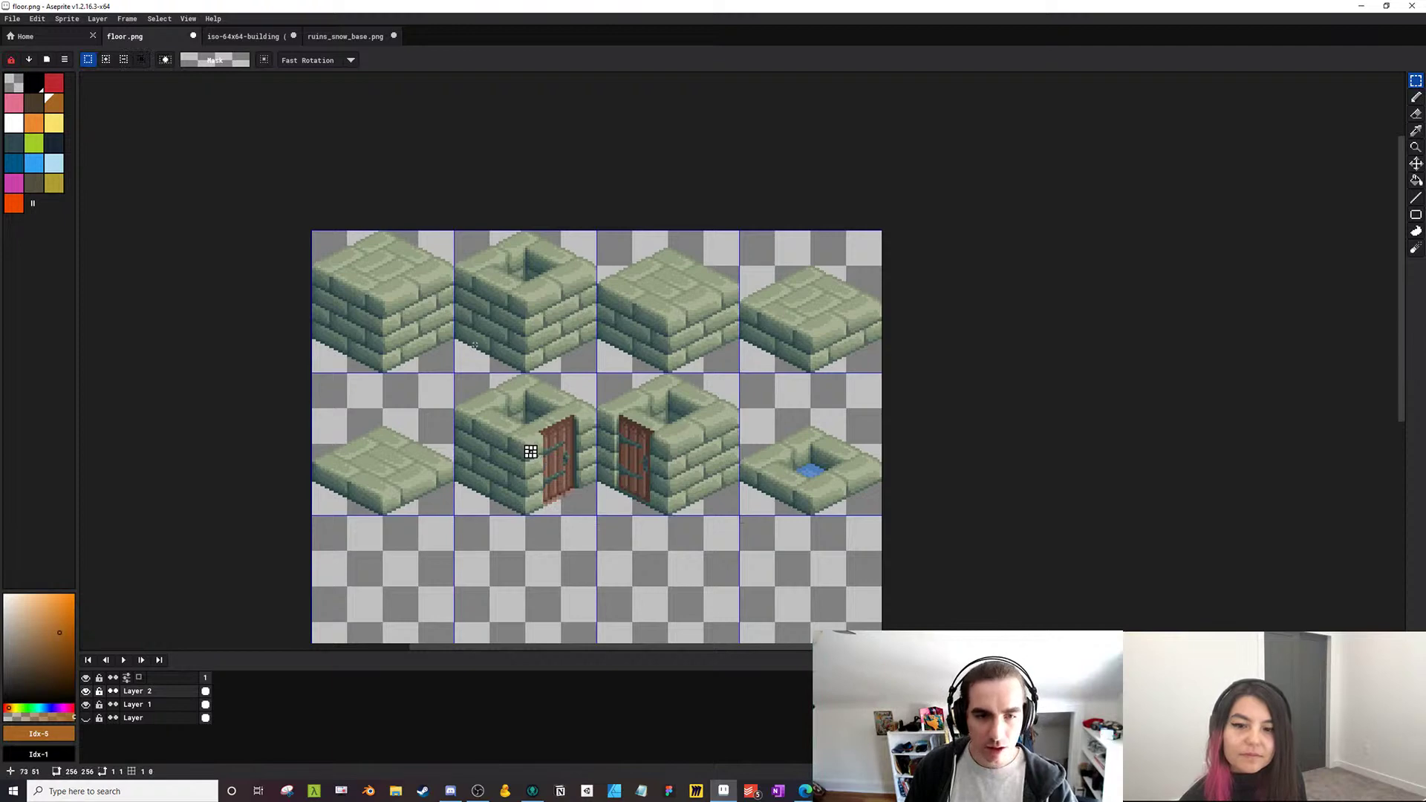
# Copy the solid stone block with the small side opening from the building sheet's third row over the water basin in floor.png's second row
pyautogui.click(250, 37)
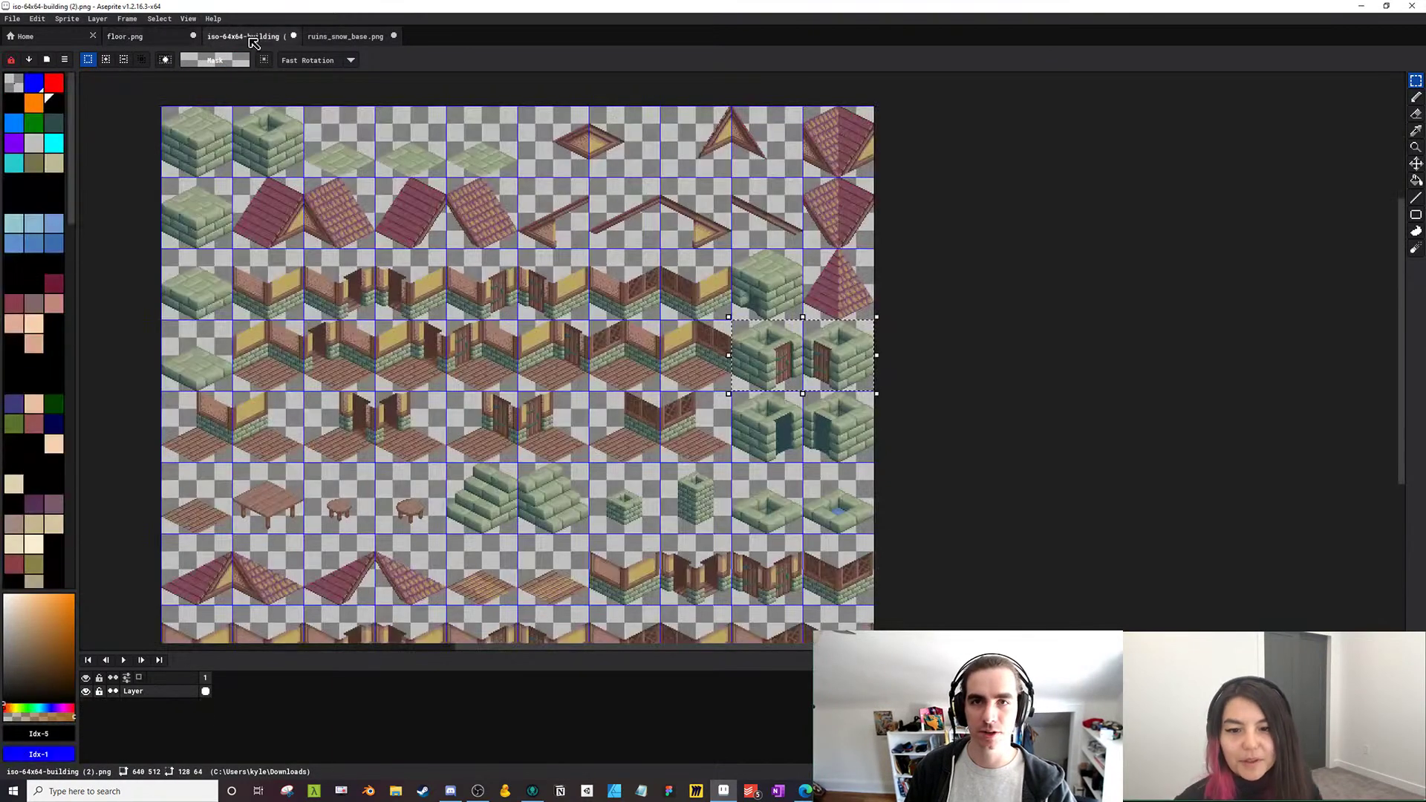
pyautogui.click(152, 40)
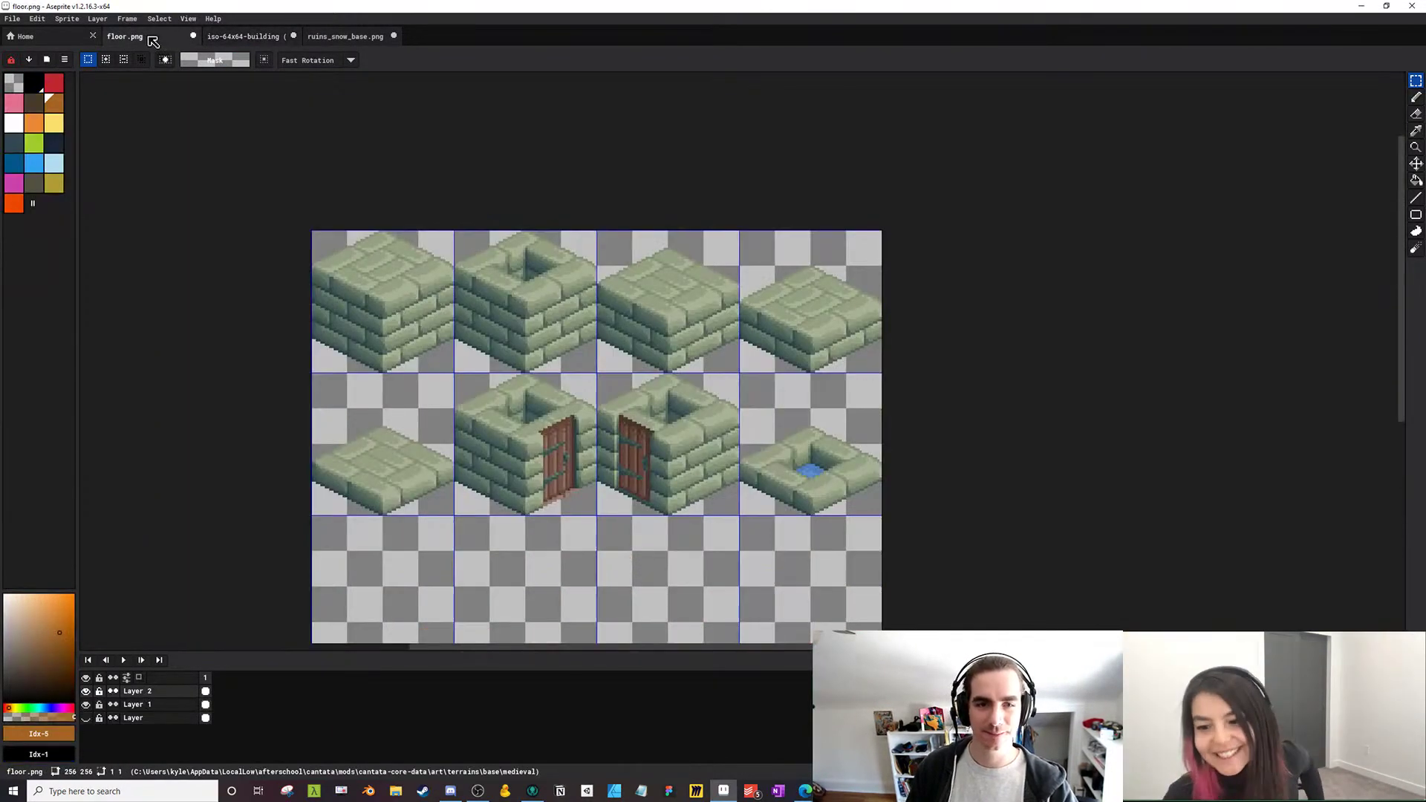
pyautogui.click(239, 39)
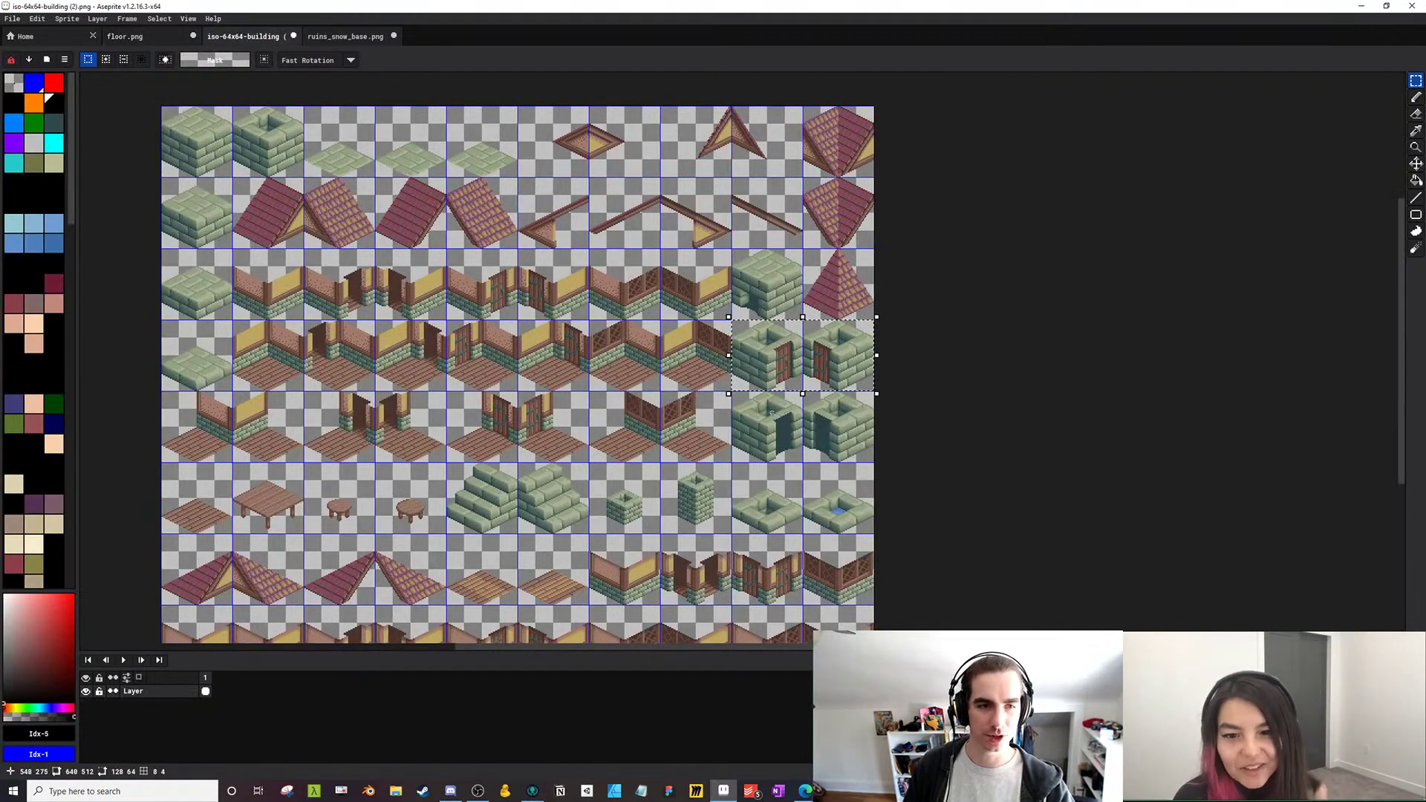
pyautogui.doubleClick(771, 413)
pyautogui.doubleClick(759, 296)
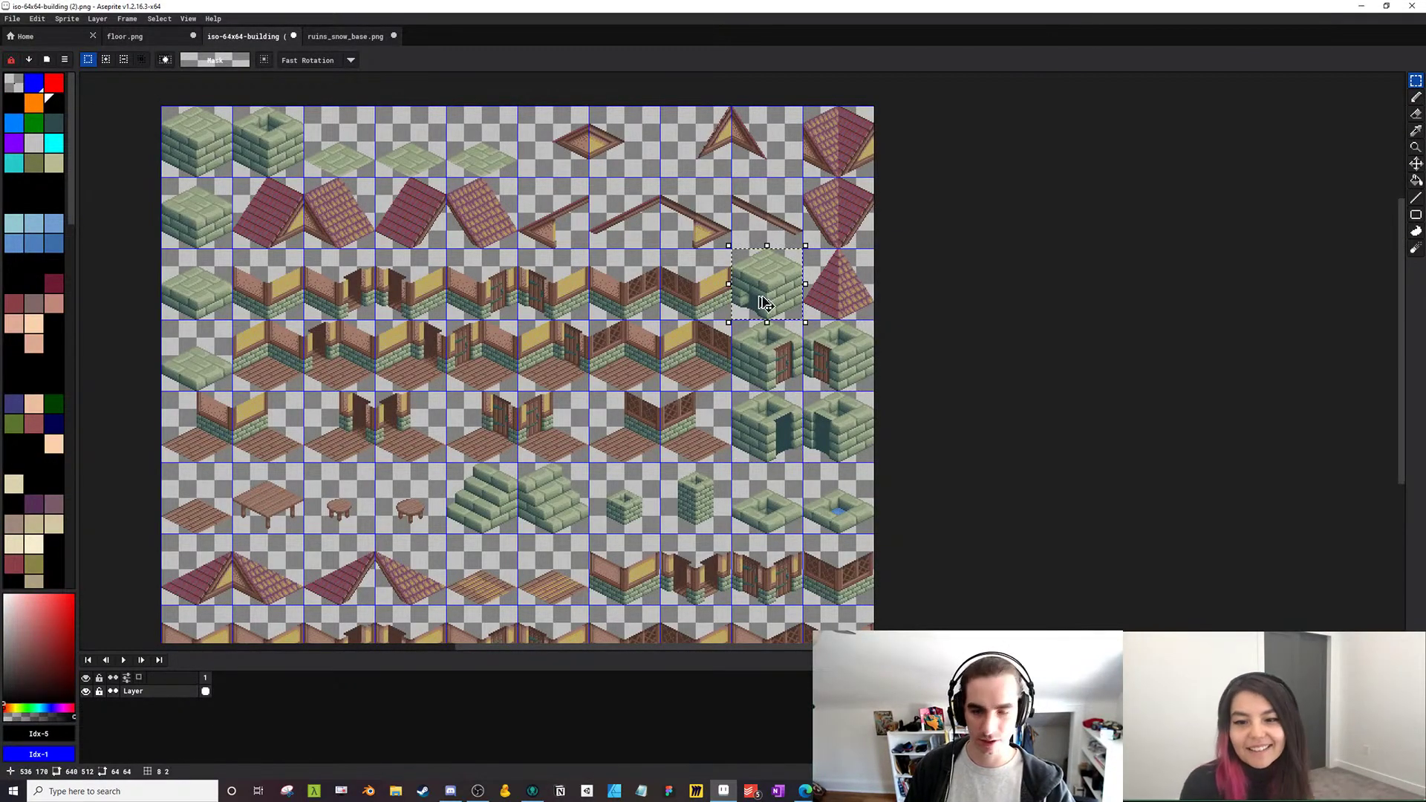
pyautogui.moveTo(738, 577); pyautogui.dragTo(812, 428)
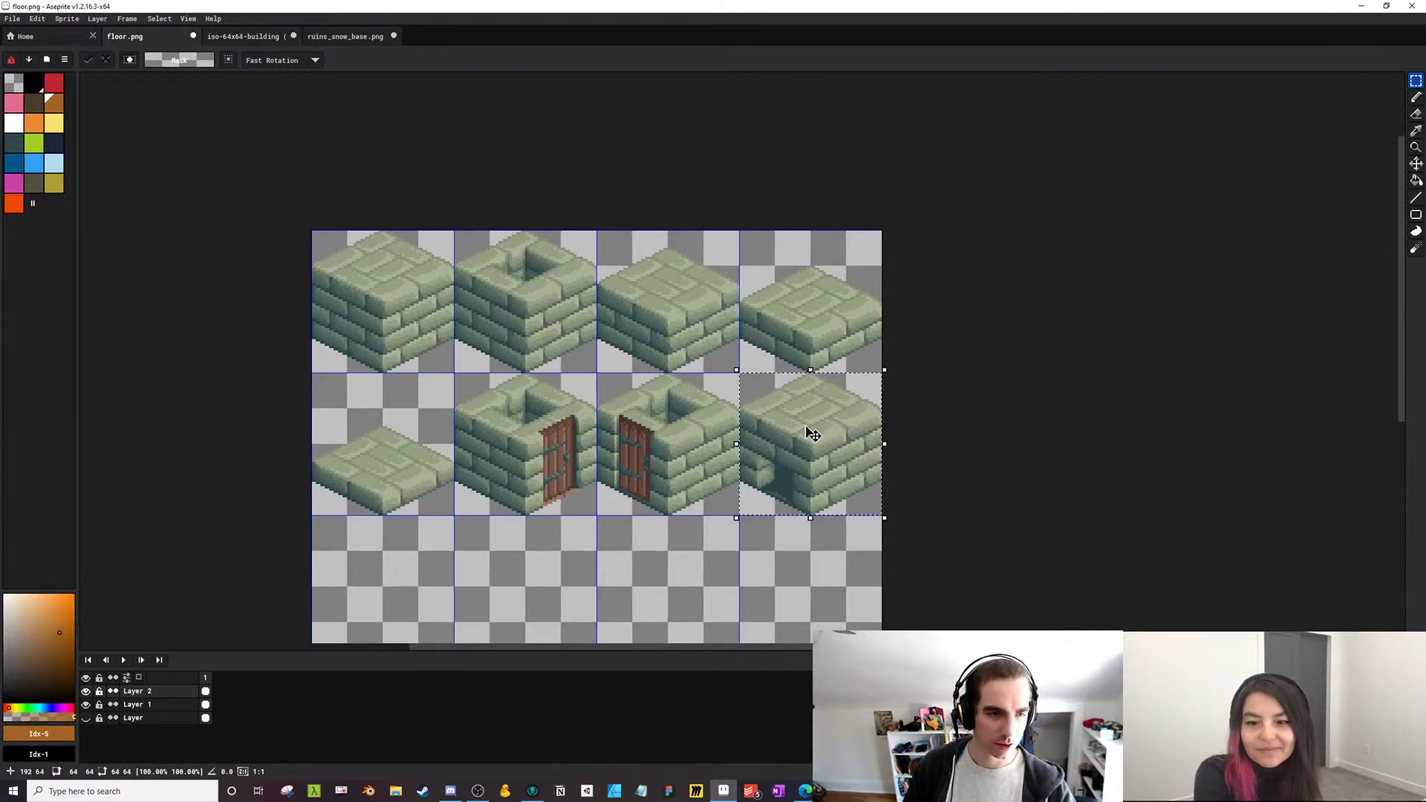
# Copy the two hollow stone blocks with open doorways from the building sheet's fifth row into the first two cells of floor.png's third row
pyautogui.click(245, 36)
pyautogui.hotkey('ctrl', 'v')
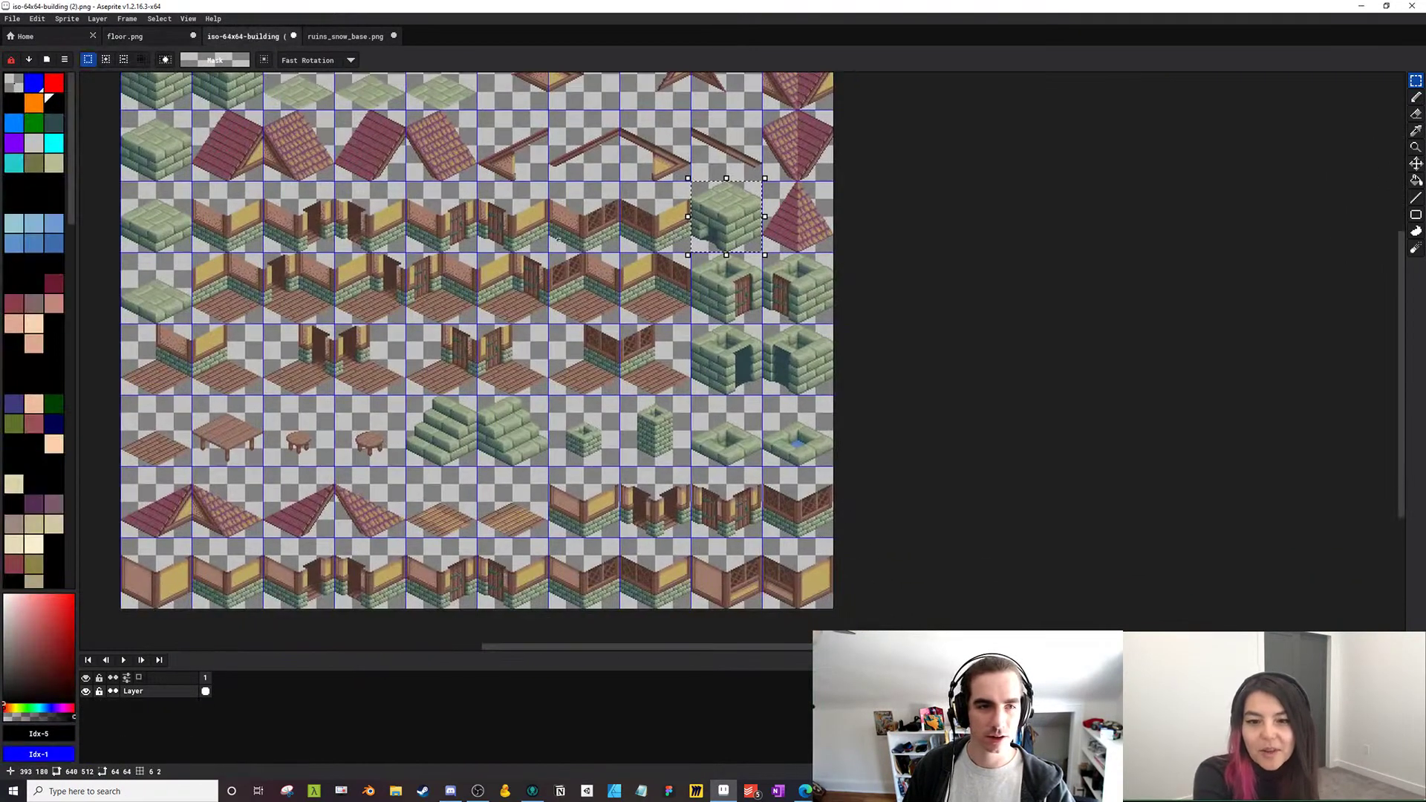
pyautogui.click(171, 35)
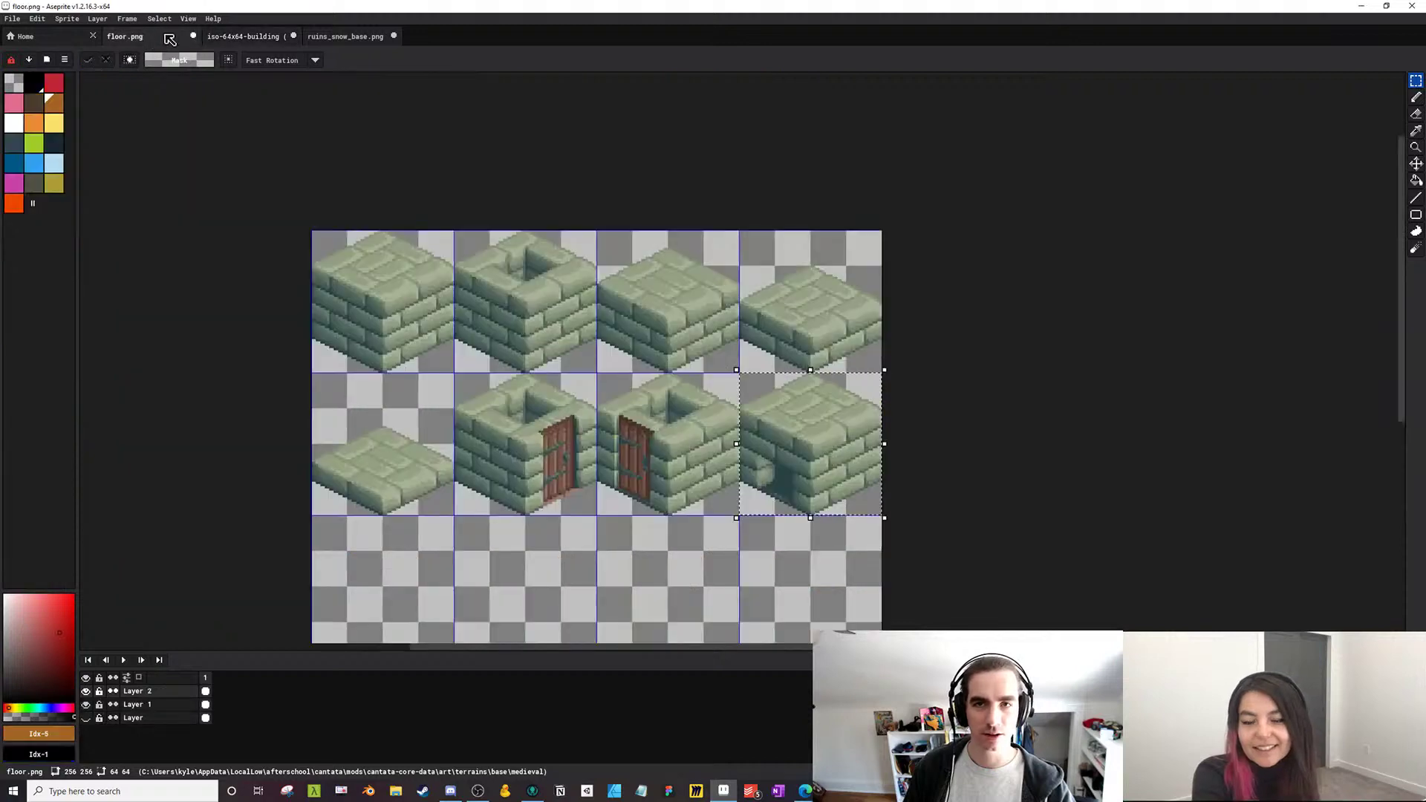
pyautogui.click(253, 37)
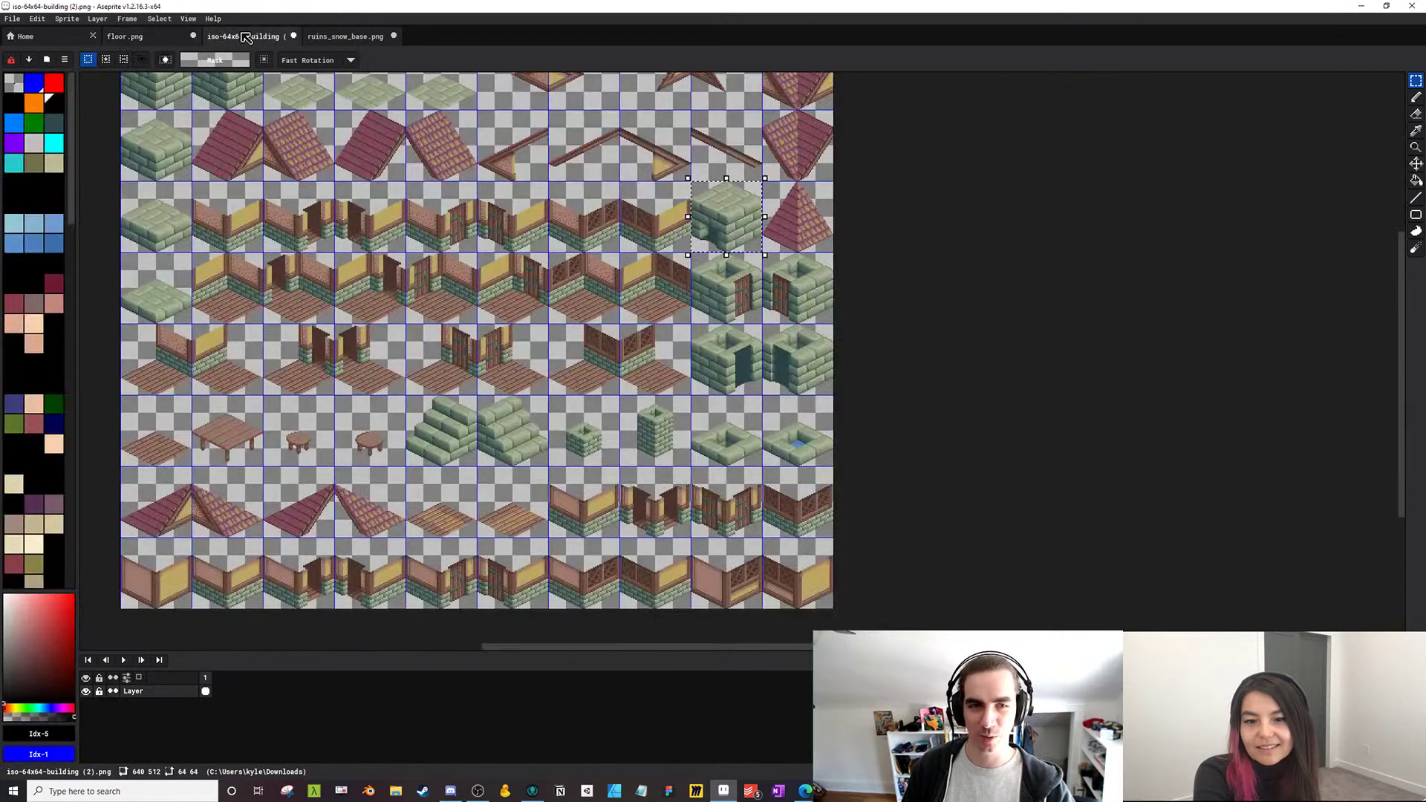
pyautogui.click(133, 37)
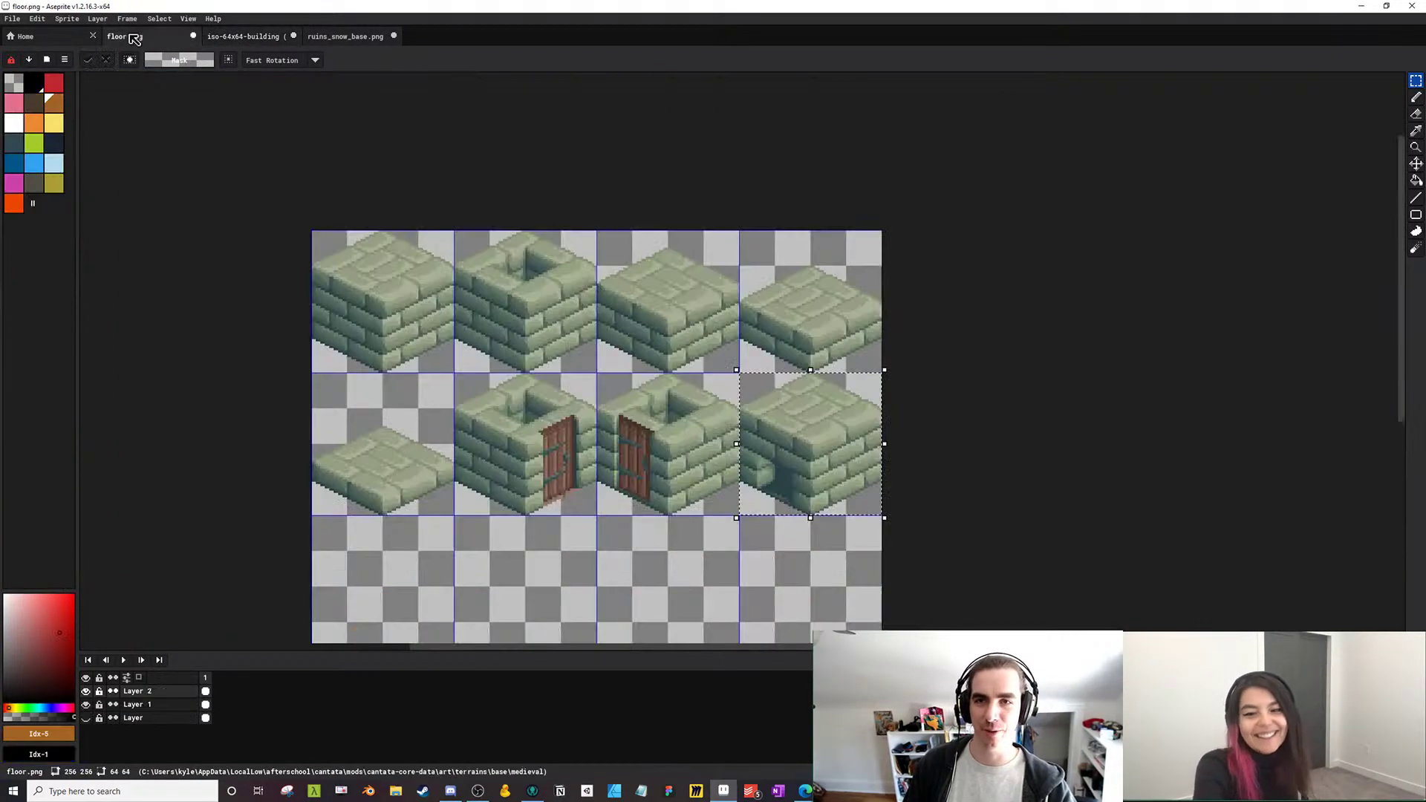
pyautogui.click(245, 38)
pyautogui.moveTo(794, 366); pyautogui.dragTo(808, 381)
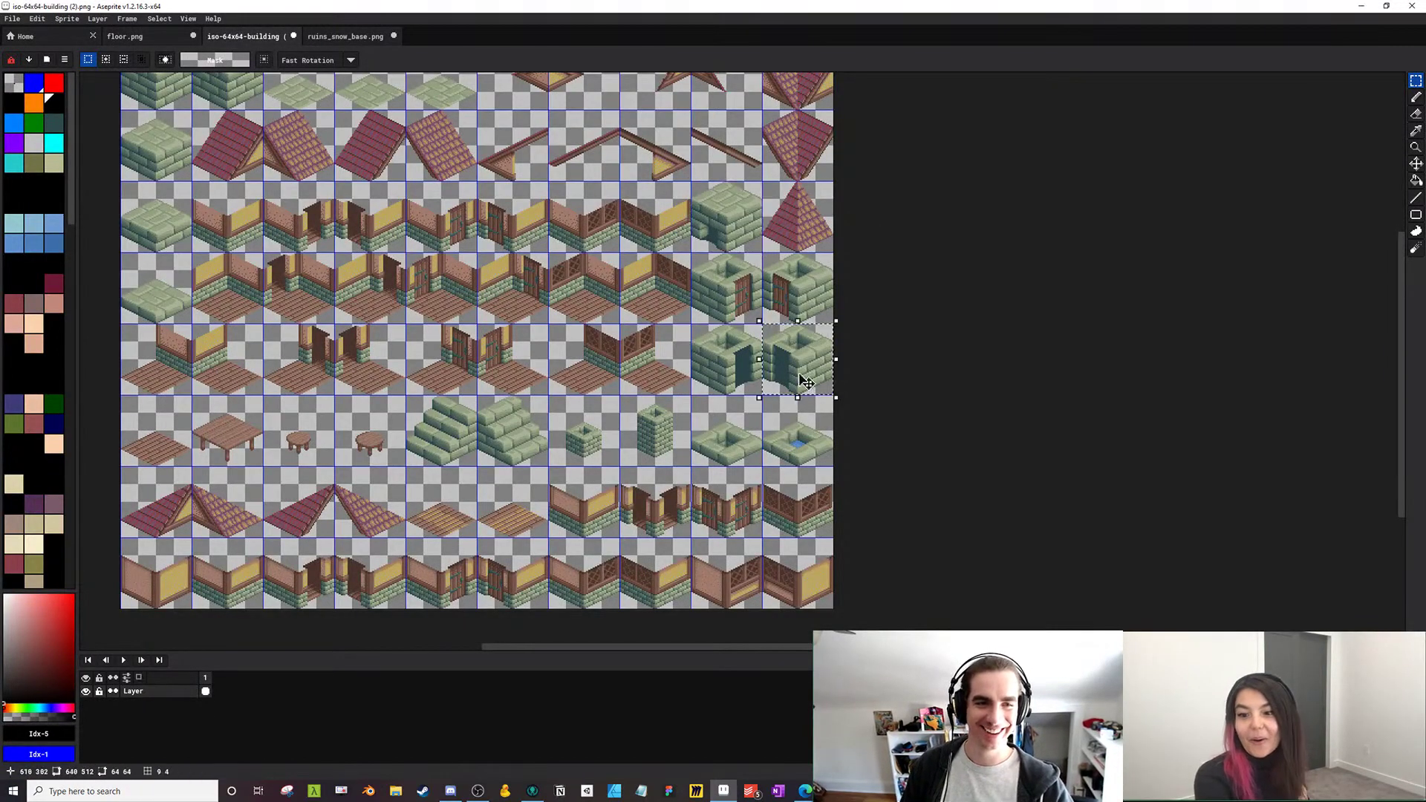
pyautogui.moveTo(698, 332); pyautogui.dragTo(807, 378)
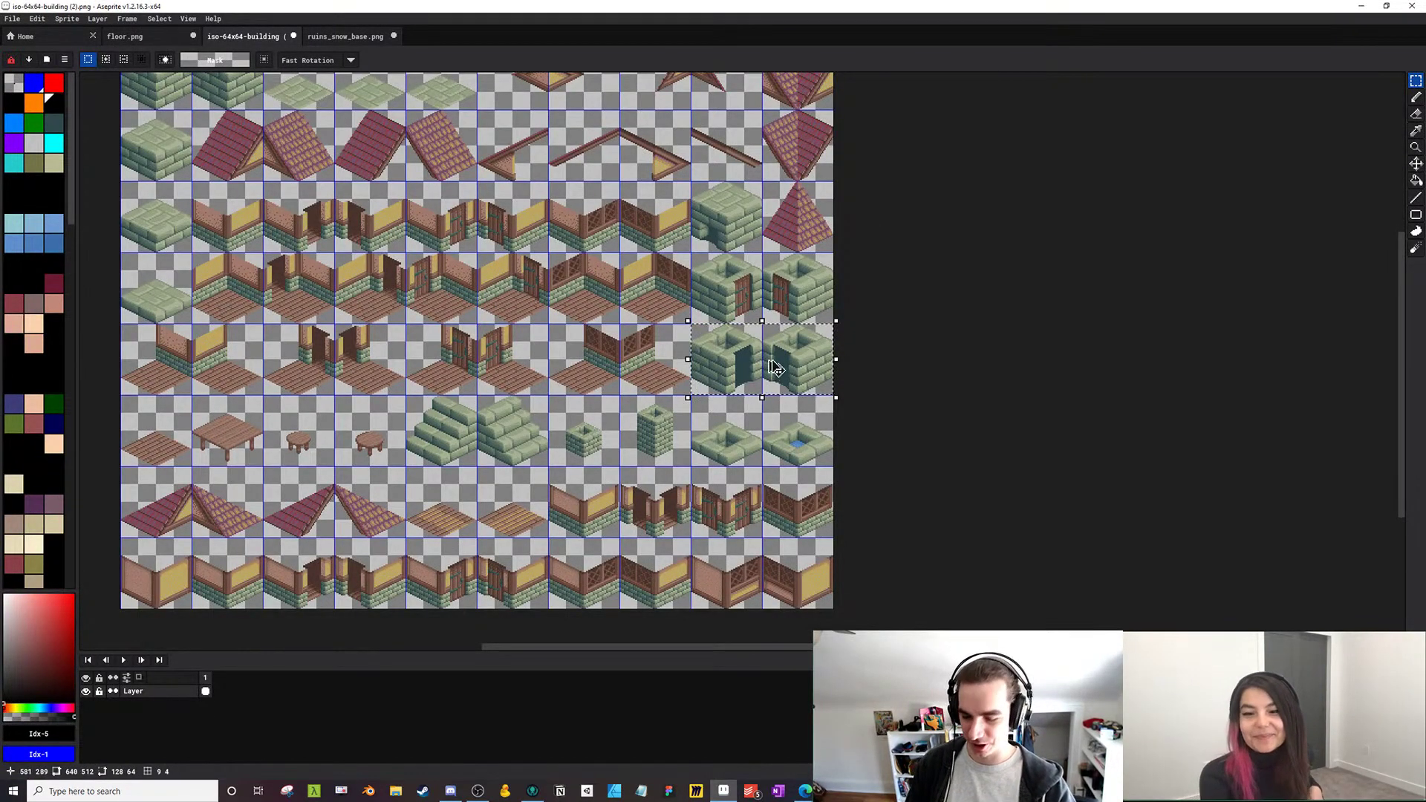
pyautogui.click(126, 36)
pyautogui.hotkey('ctrl', 'v')
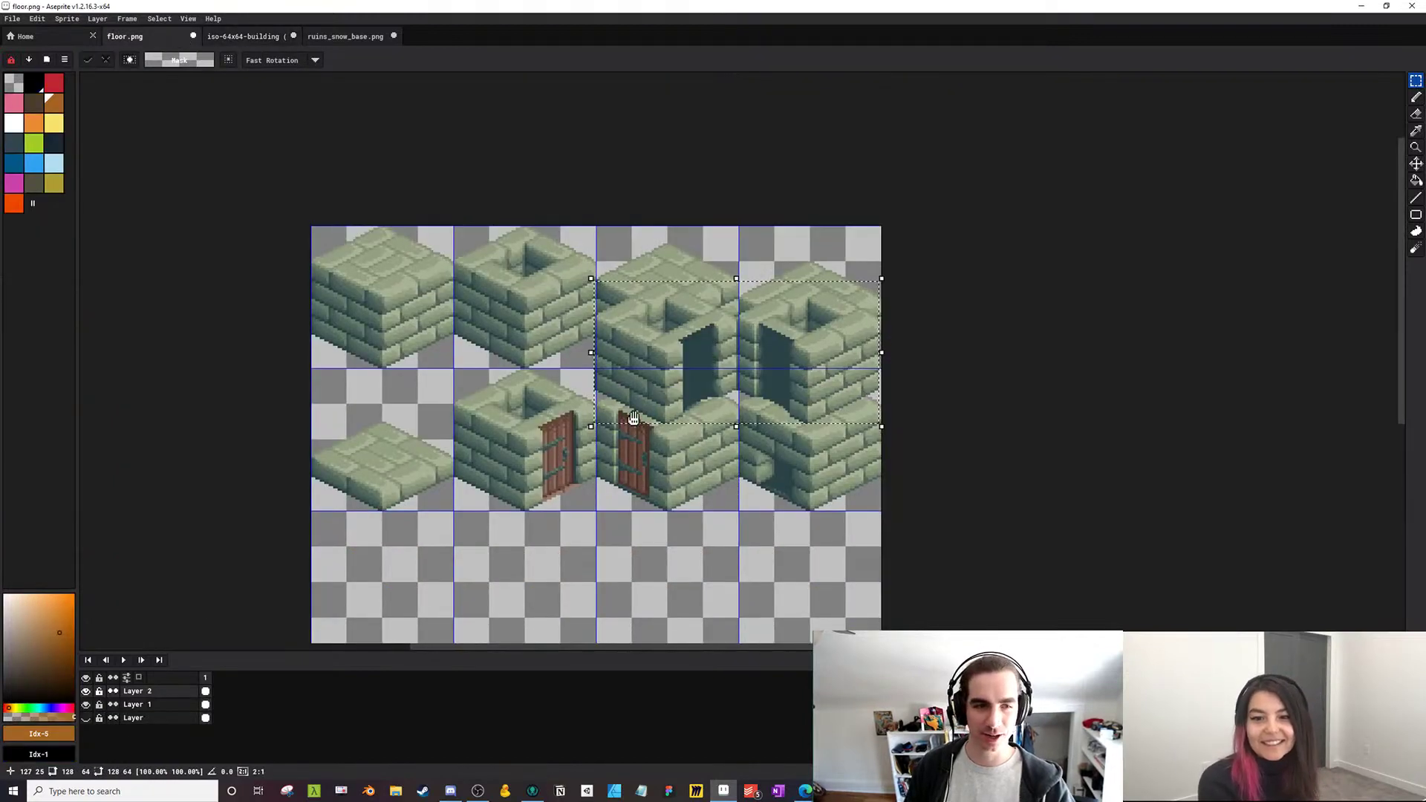
pyautogui.scroll(-2, 594, 371)
pyautogui.moveTo(629, 232); pyautogui.dragTo(341, 446)
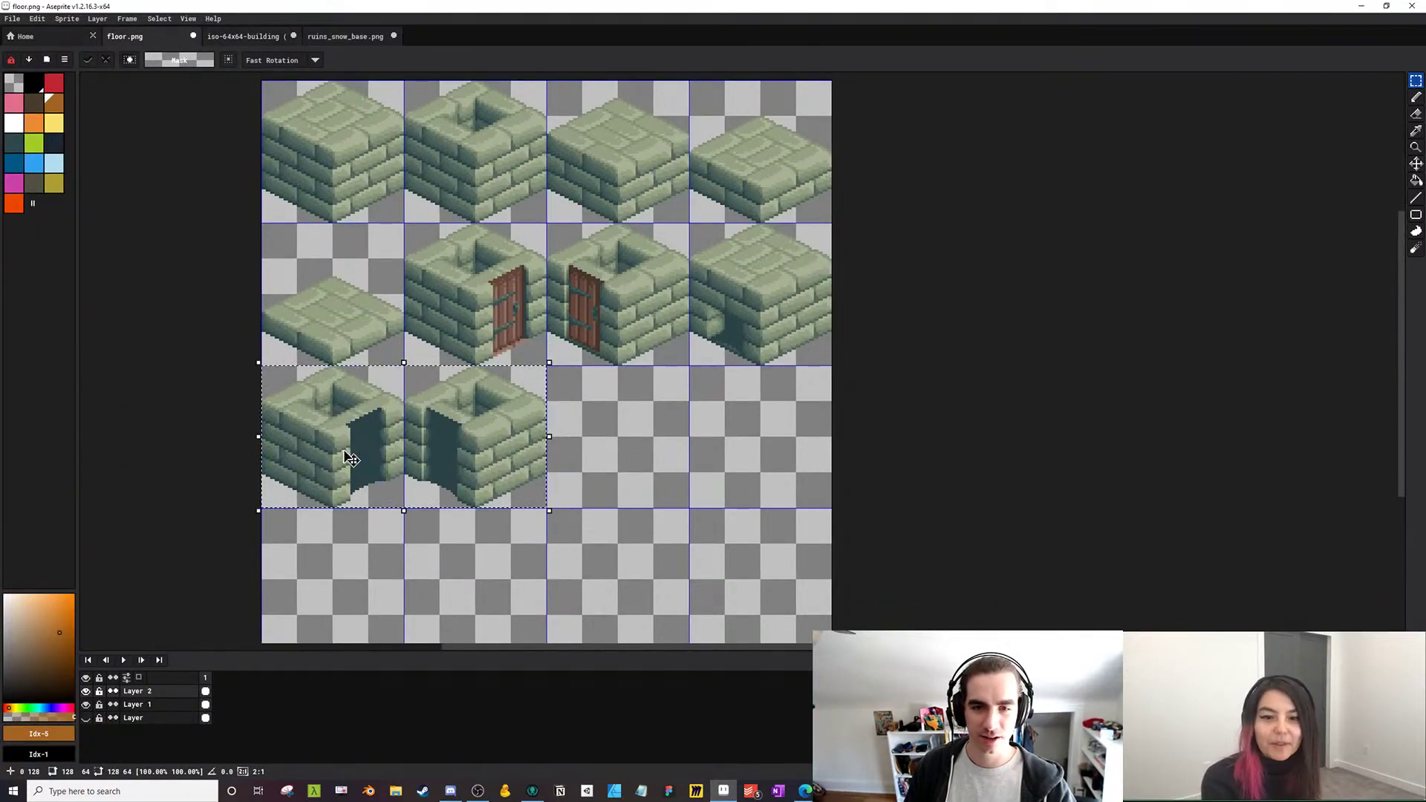
pyautogui.click(242, 36)
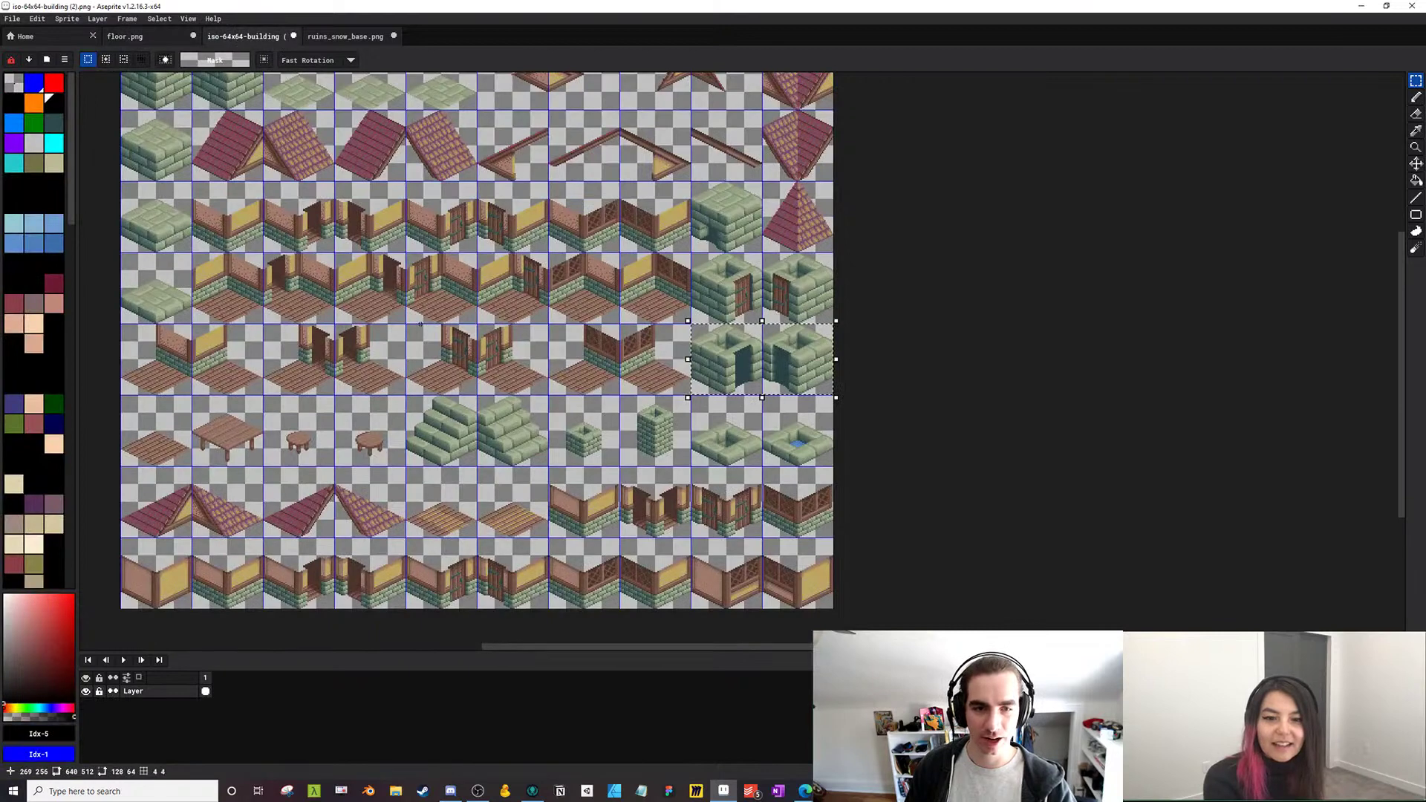
pyautogui.moveTo(429, 336); pyautogui.dragTo(488, 366)
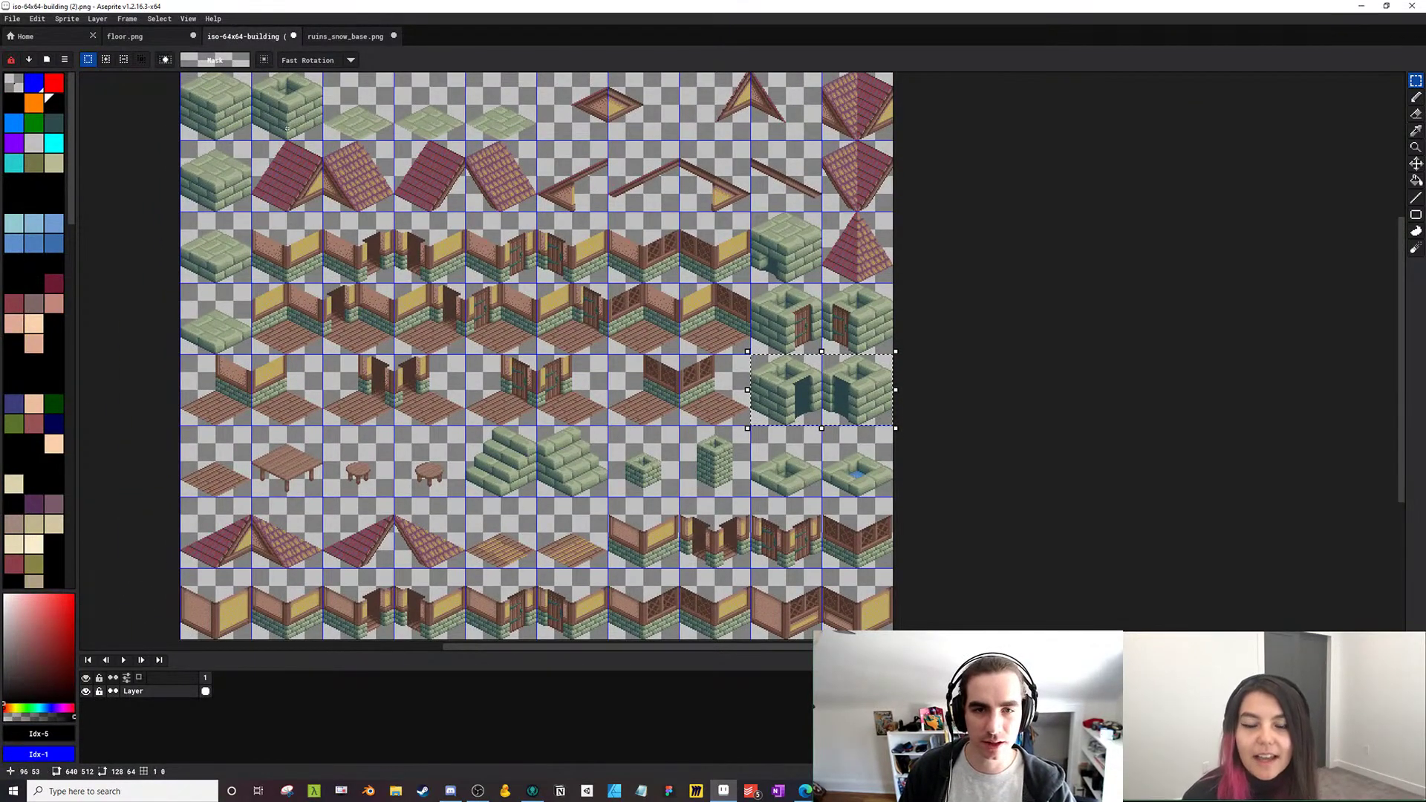
pyautogui.moveTo(485, 360); pyautogui.dragTo(448, 327)
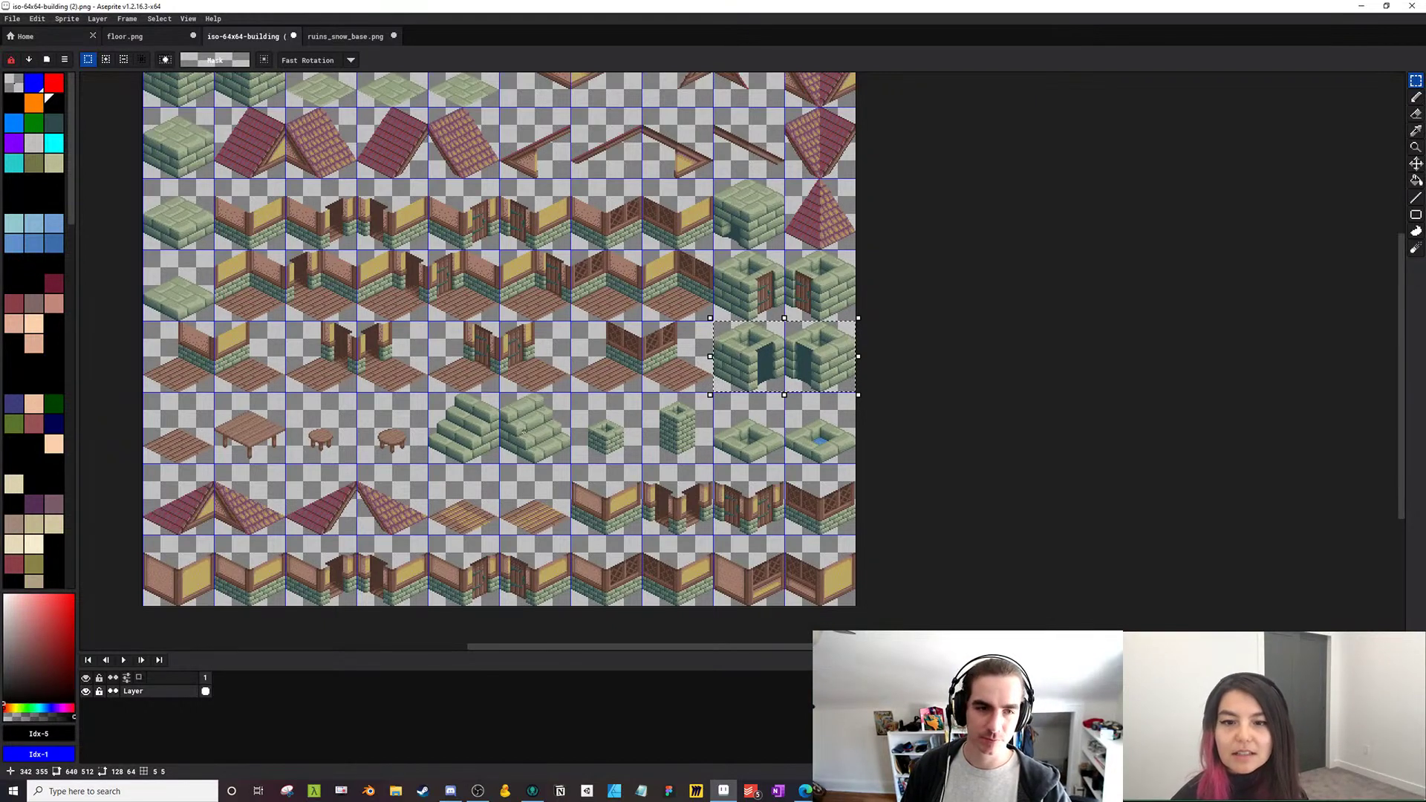
pyautogui.moveTo(582, 416); pyautogui.dragTo(631, 382)
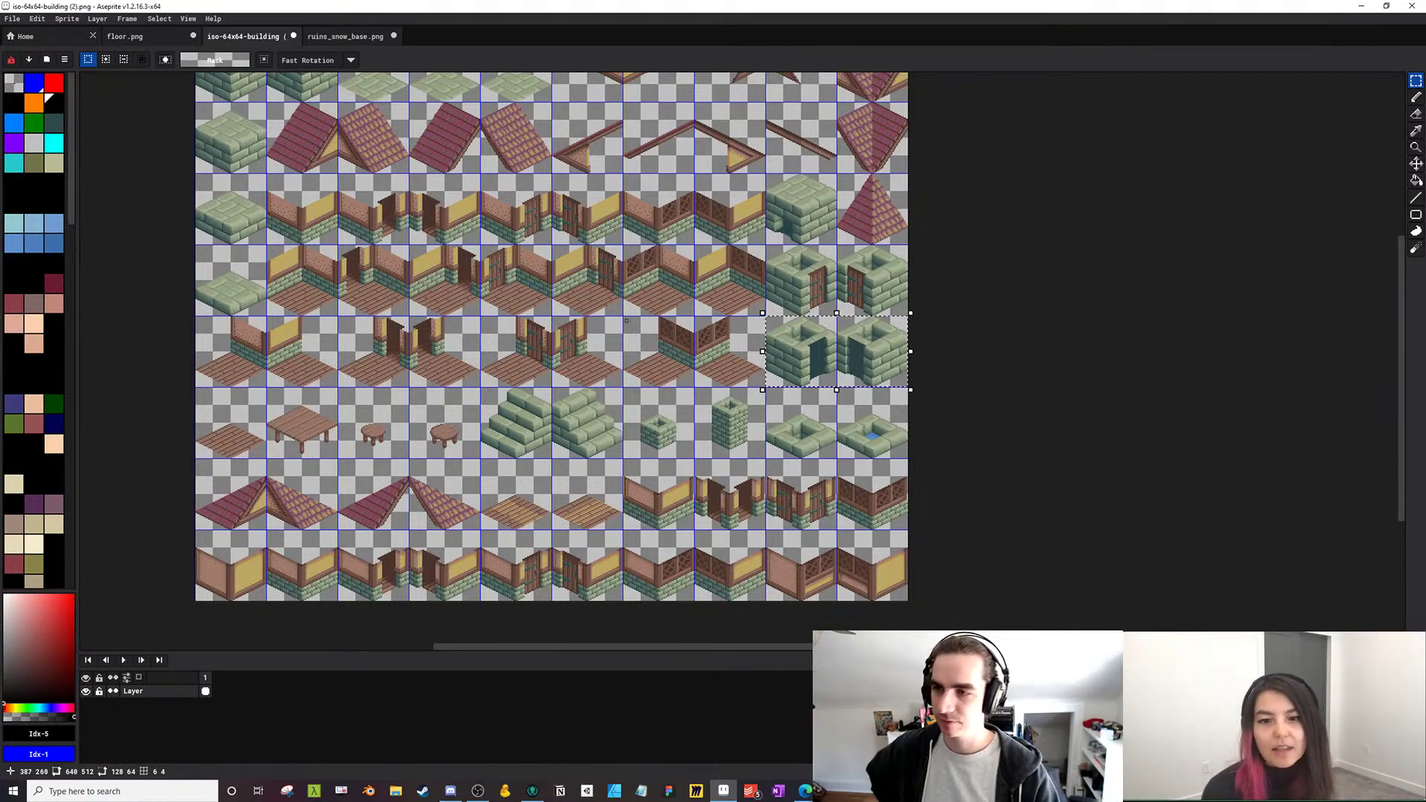
pyautogui.moveTo(603, 364); pyautogui.dragTo(621, 426)
pyautogui.moveTo(586, 306); pyautogui.dragTo(623, 301)
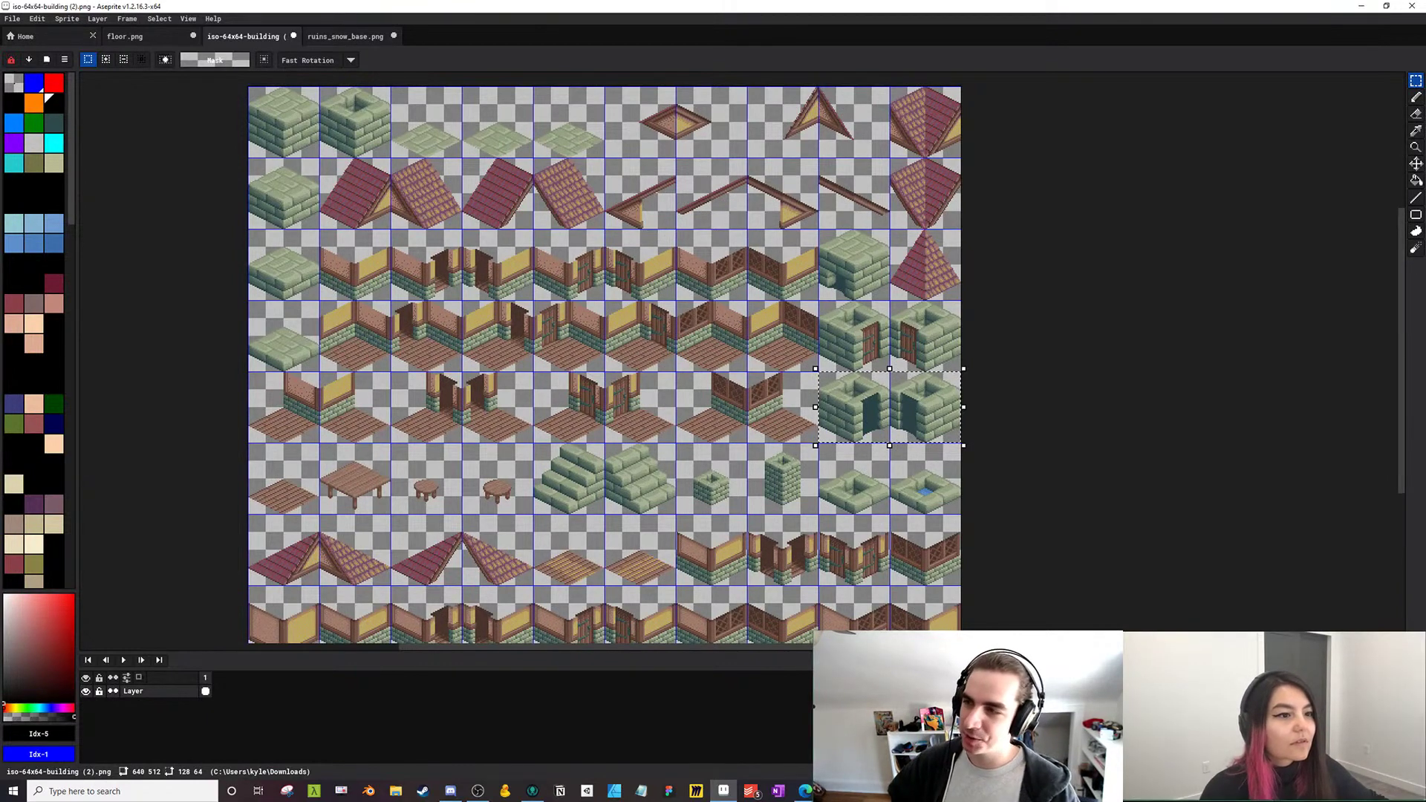
# Show the Cantata tweet about the city tileset in an enlarged browser window and return to Aseprite
pyautogui.hotkey('alt', 'Tab')
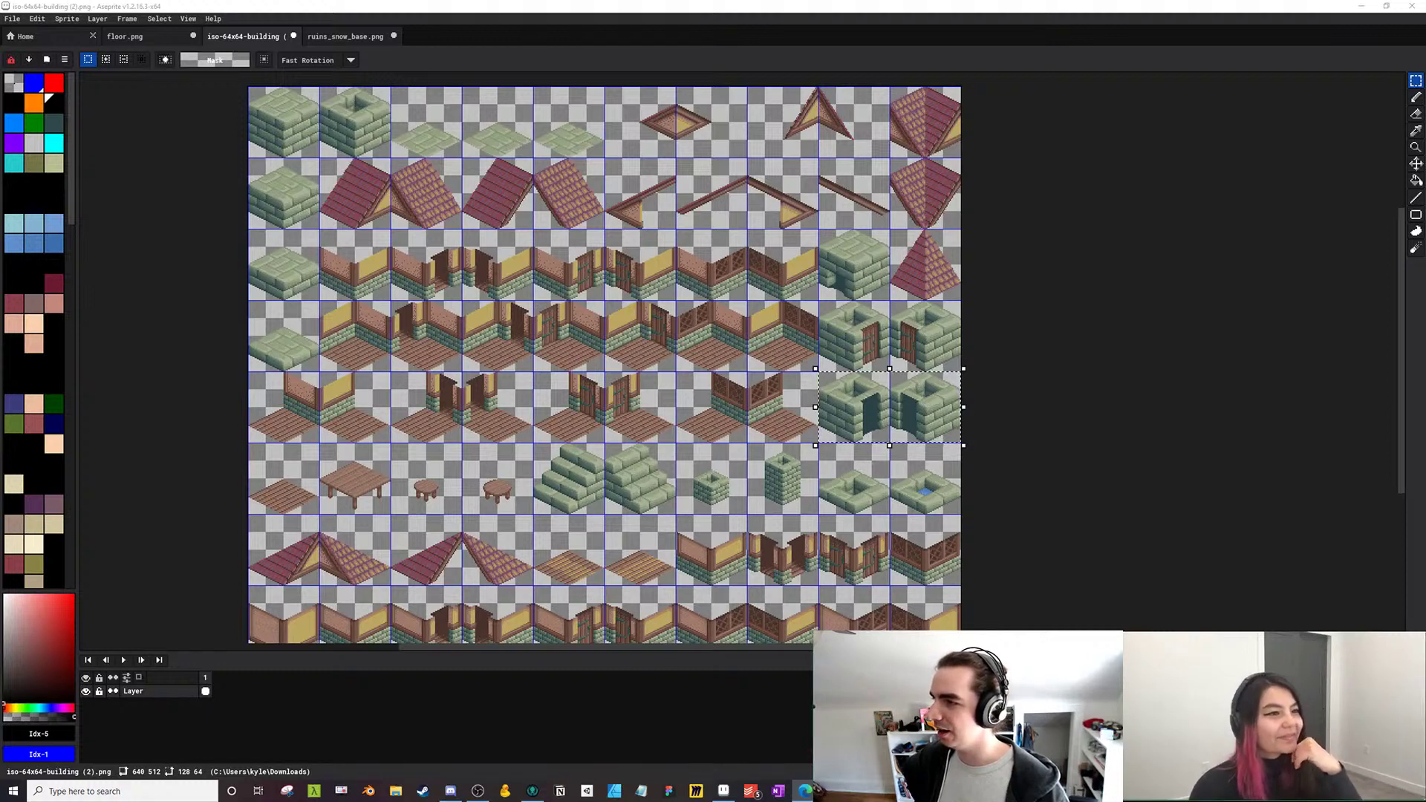
pyautogui.moveTo(0, 178); pyautogui.dragTo(413, 159)
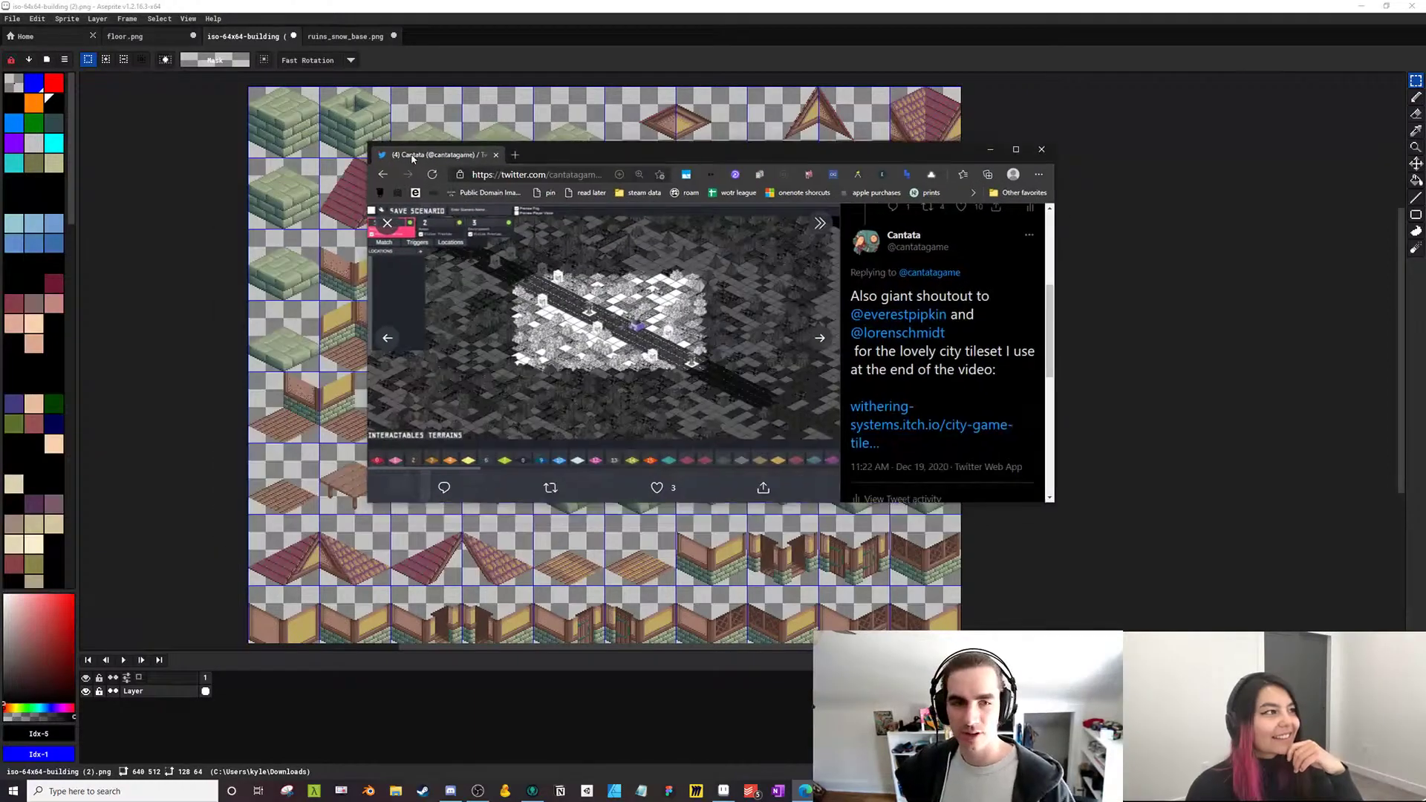
pyautogui.doubleClick(596, 154)
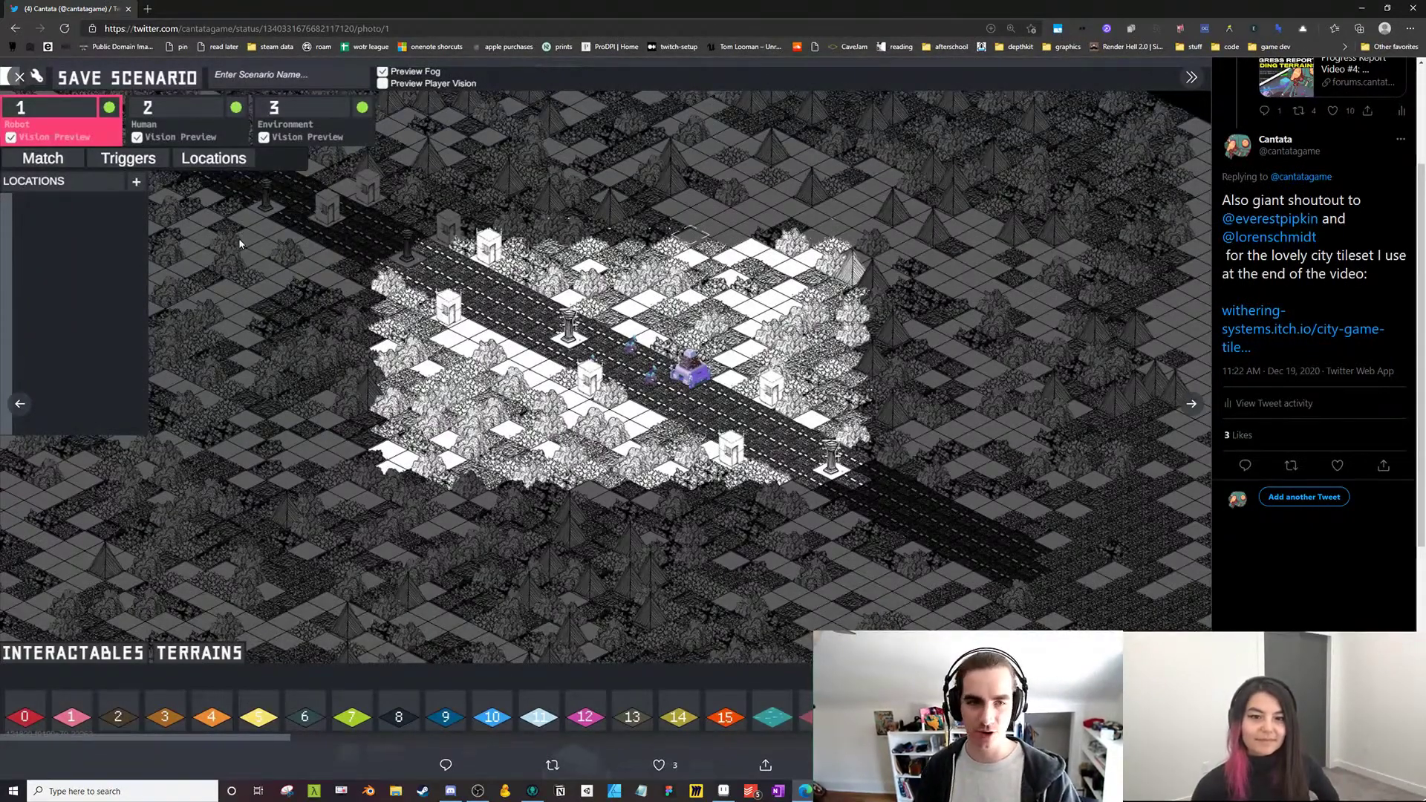
pyautogui.click(130, 9)
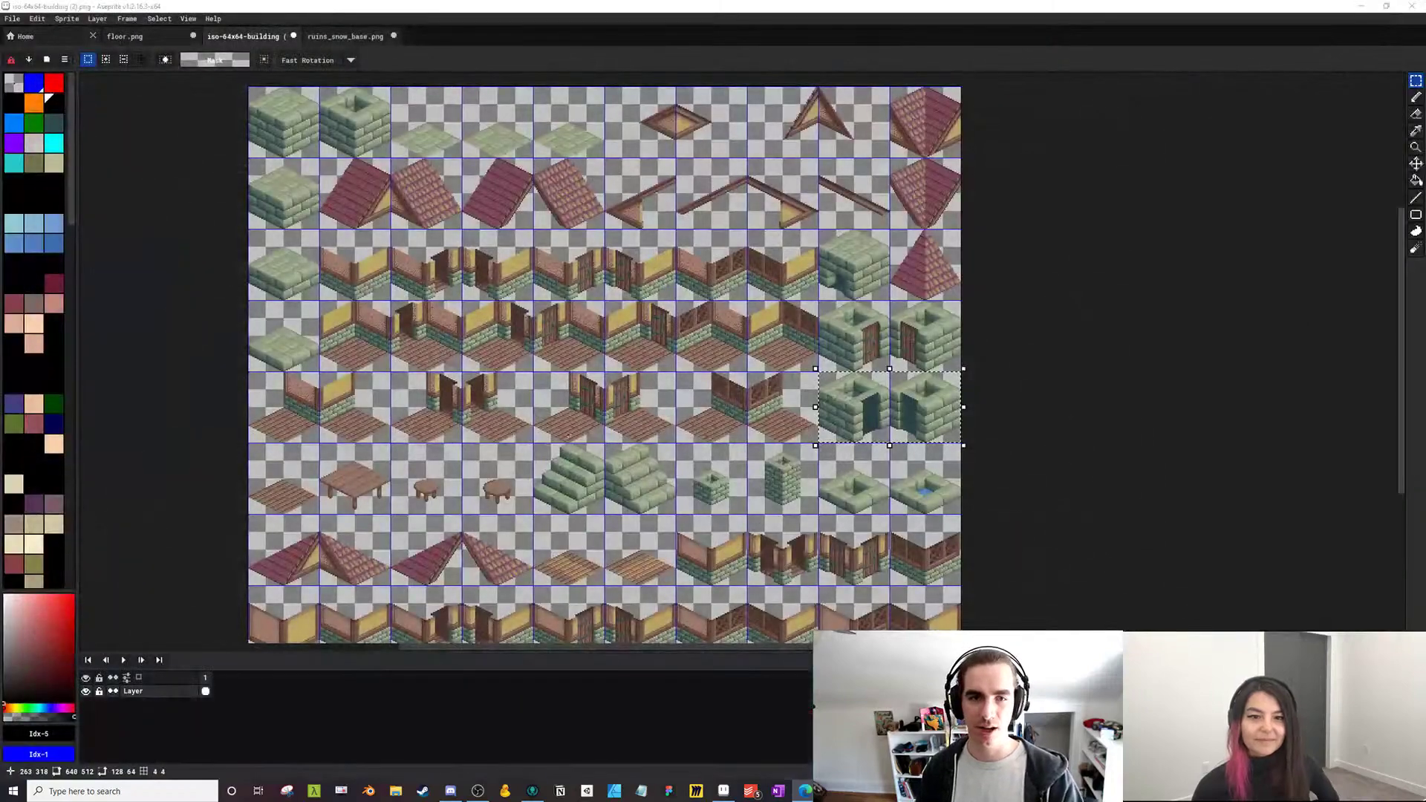
# Save the stone-block sheet from floor.png as a new file named stonewall in the medieval terrain folder
pyautogui.click(126, 36)
pyautogui.hotkey('ctrl', 'v')
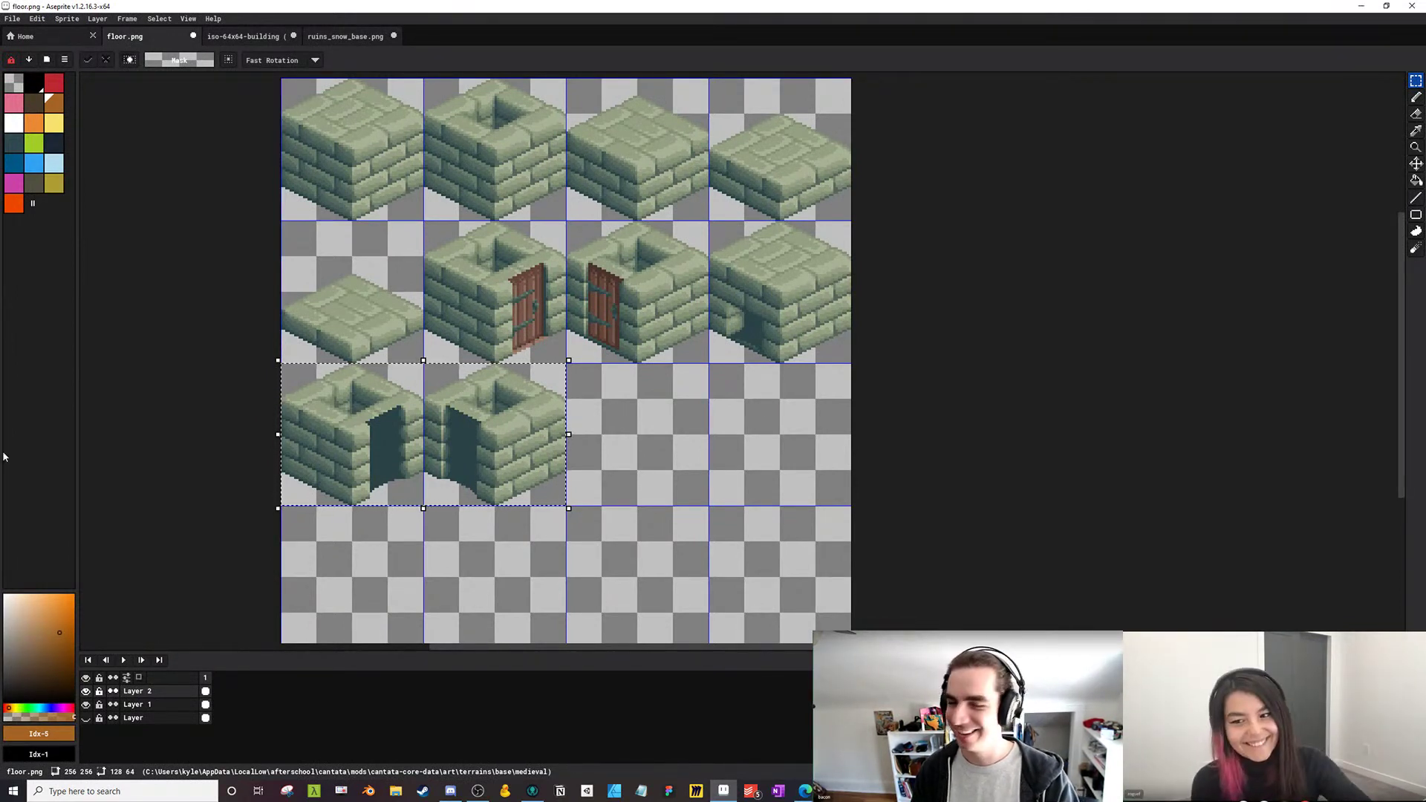
pyautogui.moveTo(660, 430); pyautogui.dragTo(658, 456)
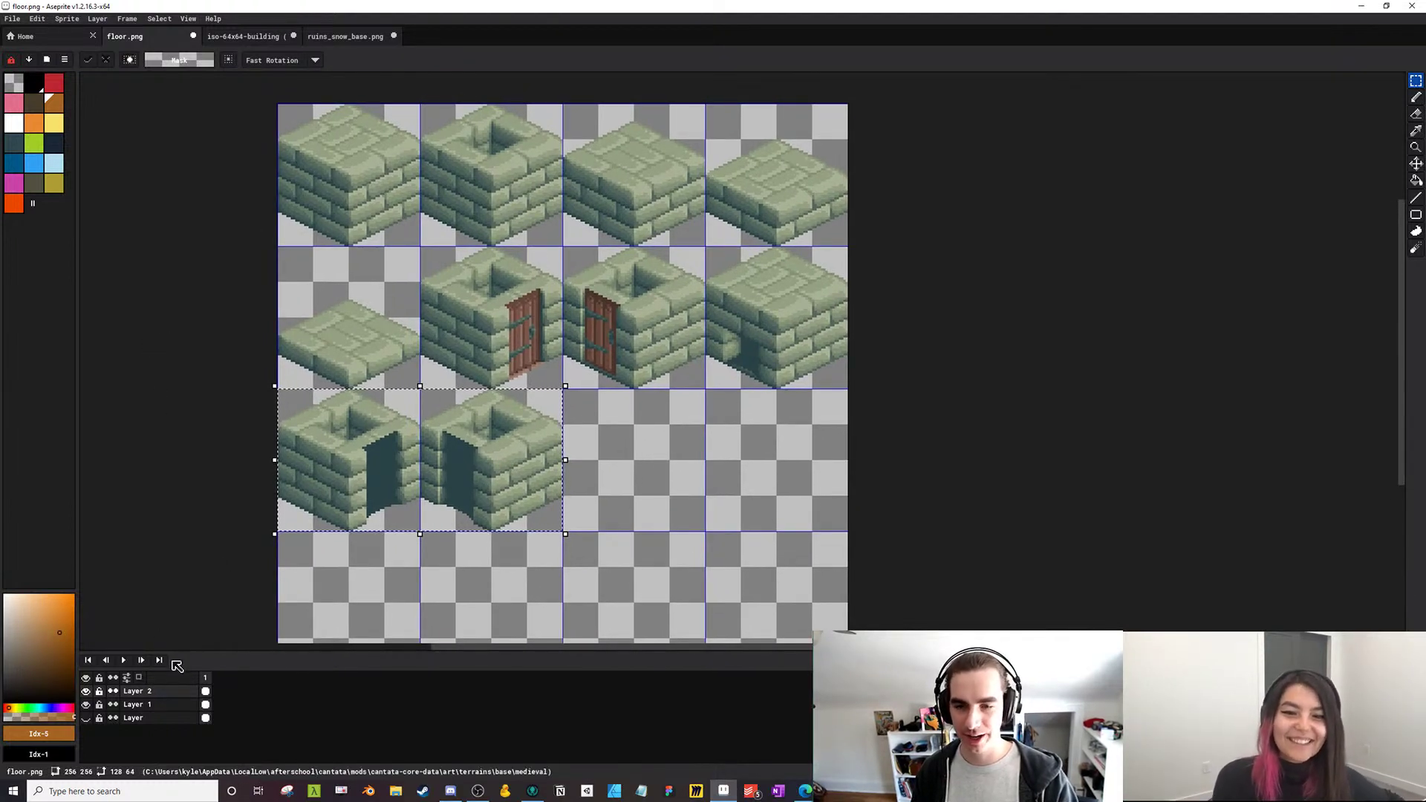
pyautogui.click(12, 18)
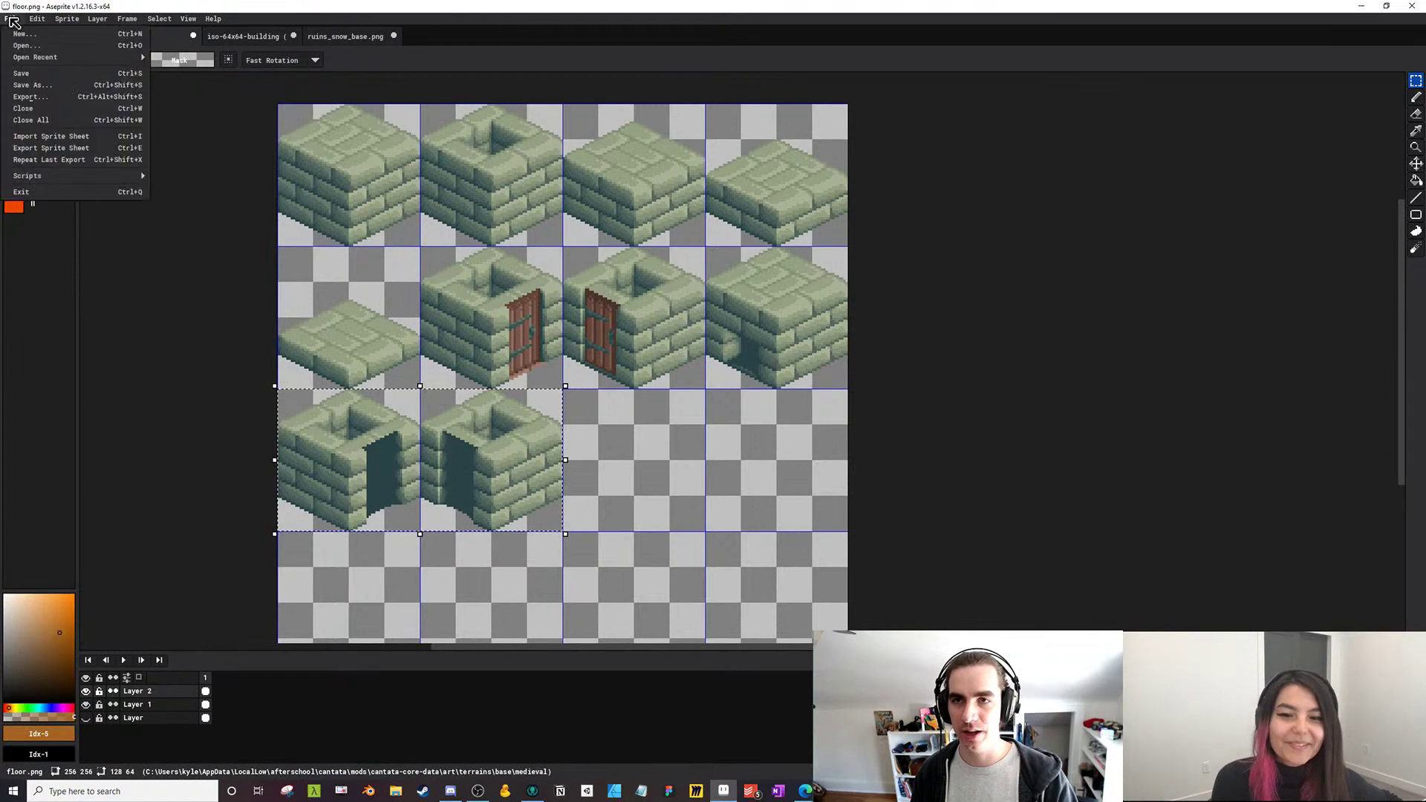
pyautogui.click(45, 85)
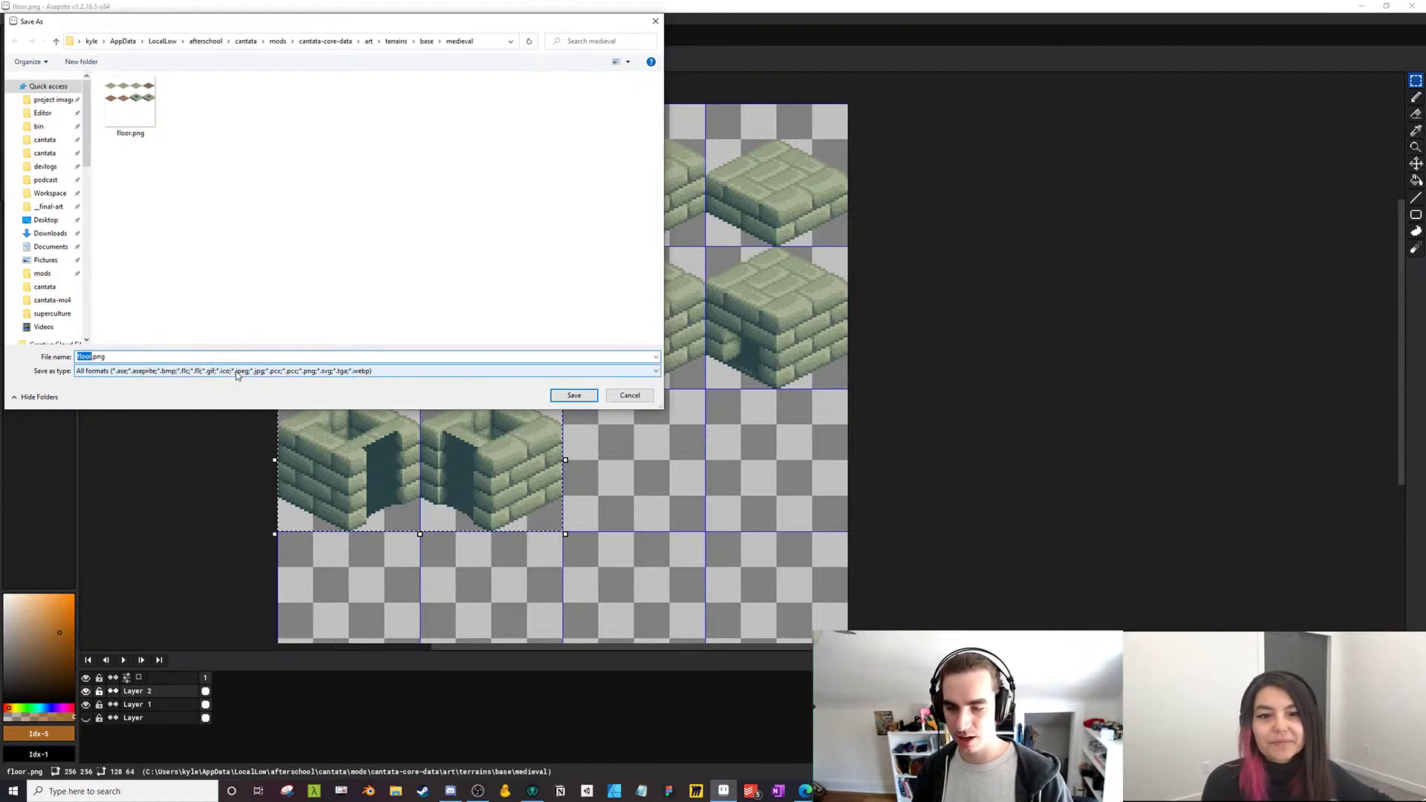
pyautogui.write('stonewall')
pyautogui.press('Return')
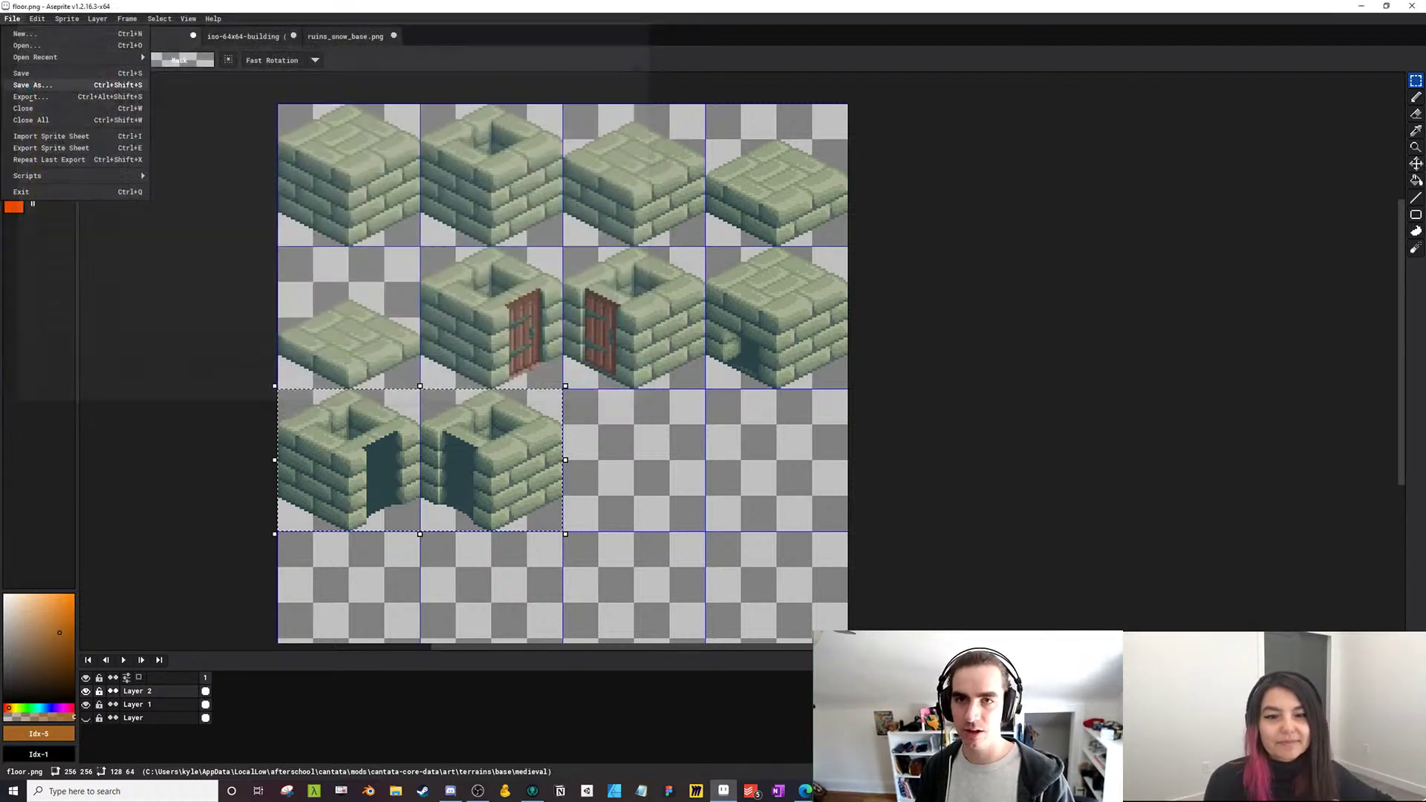
pyautogui.click(676, 437)
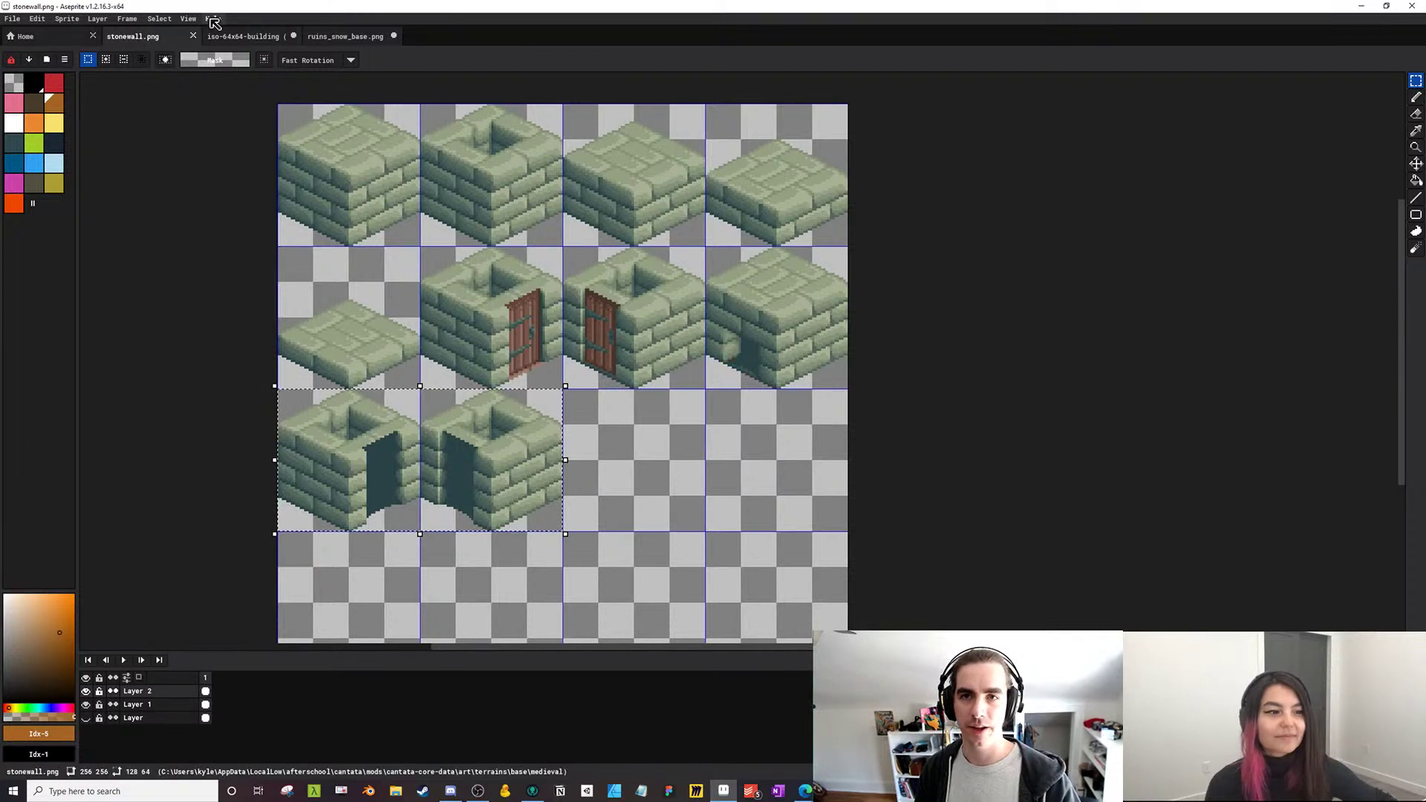
# Add a new empty layer above the stone blocks in stonewall.png
pyautogui.hotkey('ctrl', 'shift', 'n')
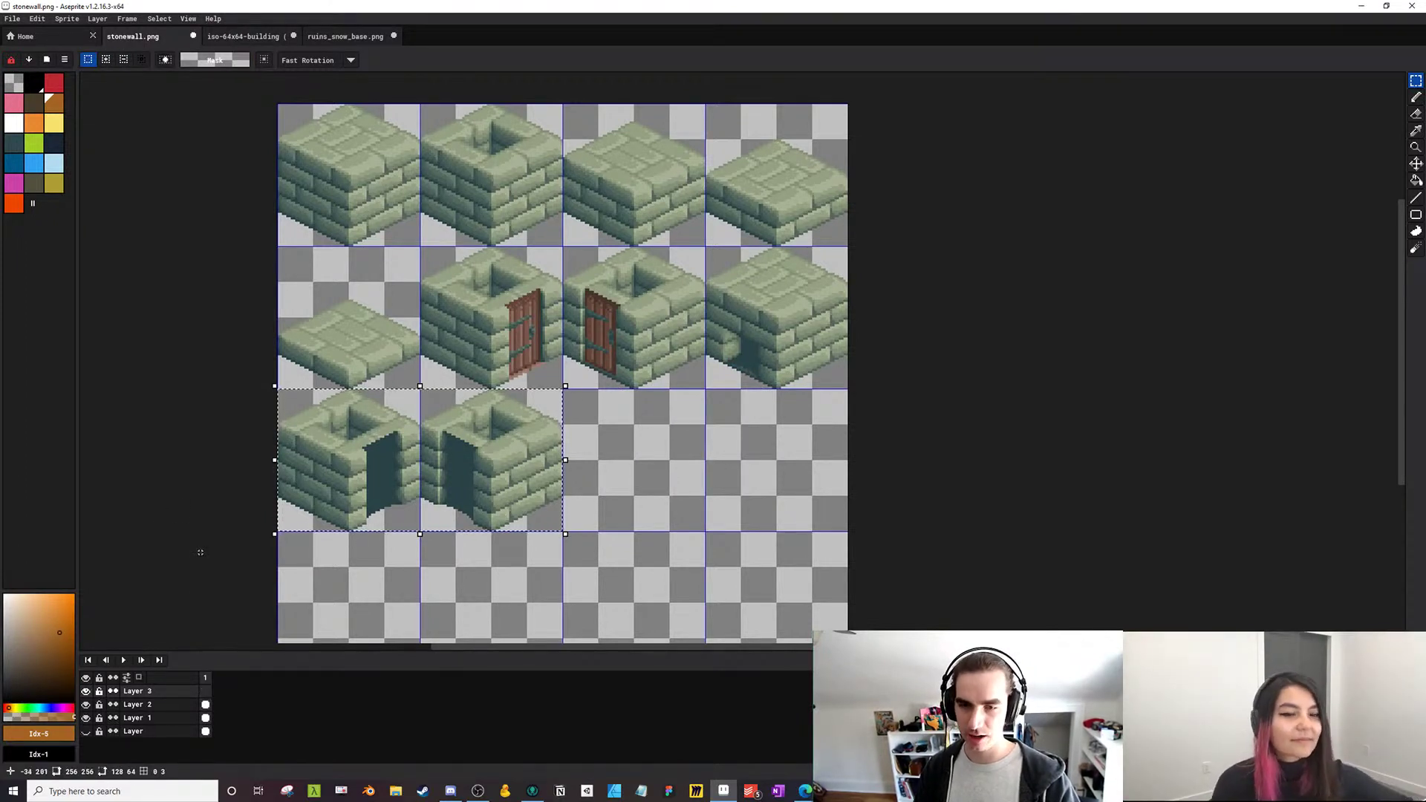
pyautogui.hotkey('alt', 'Tab')
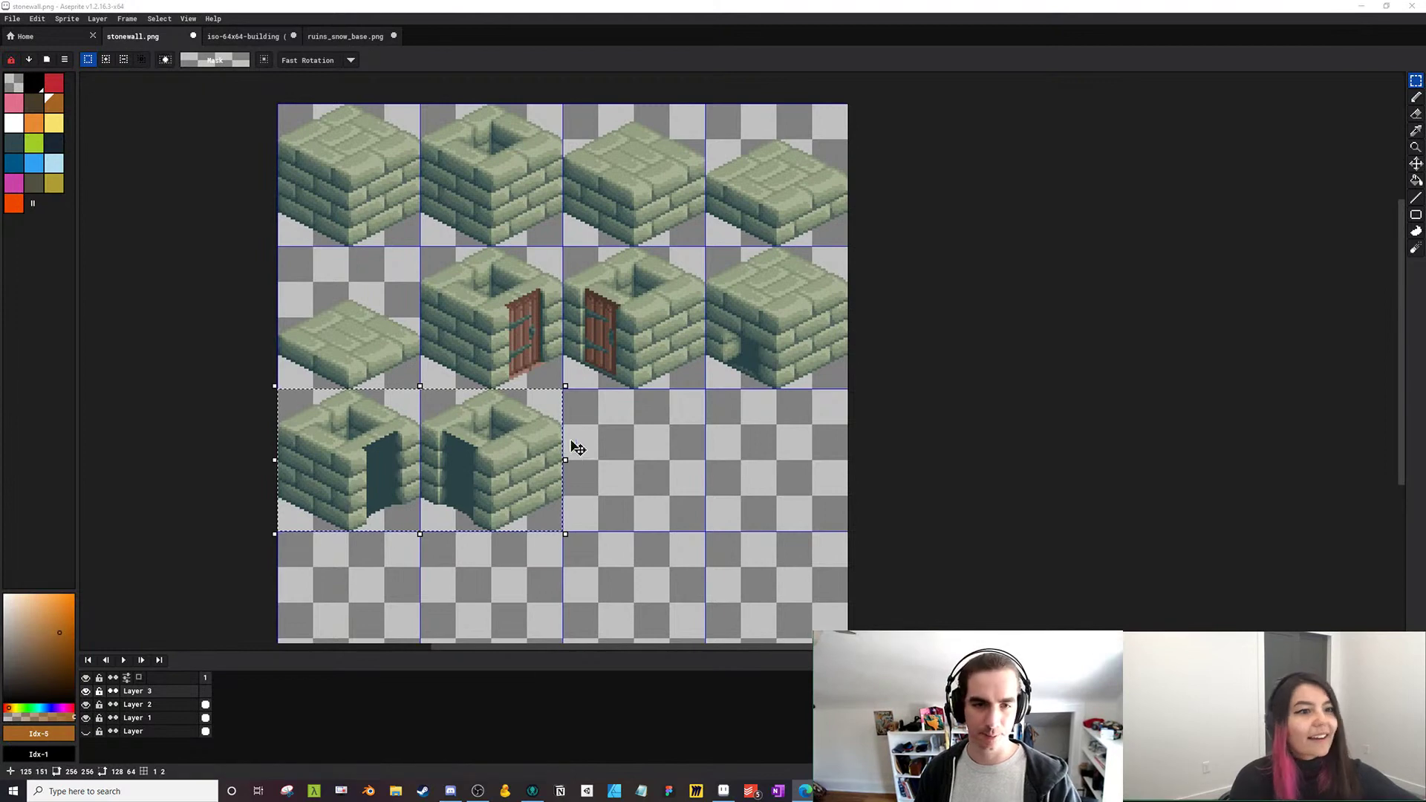
pyautogui.moveTo(576, 446); pyautogui.dragTo(622, 426)
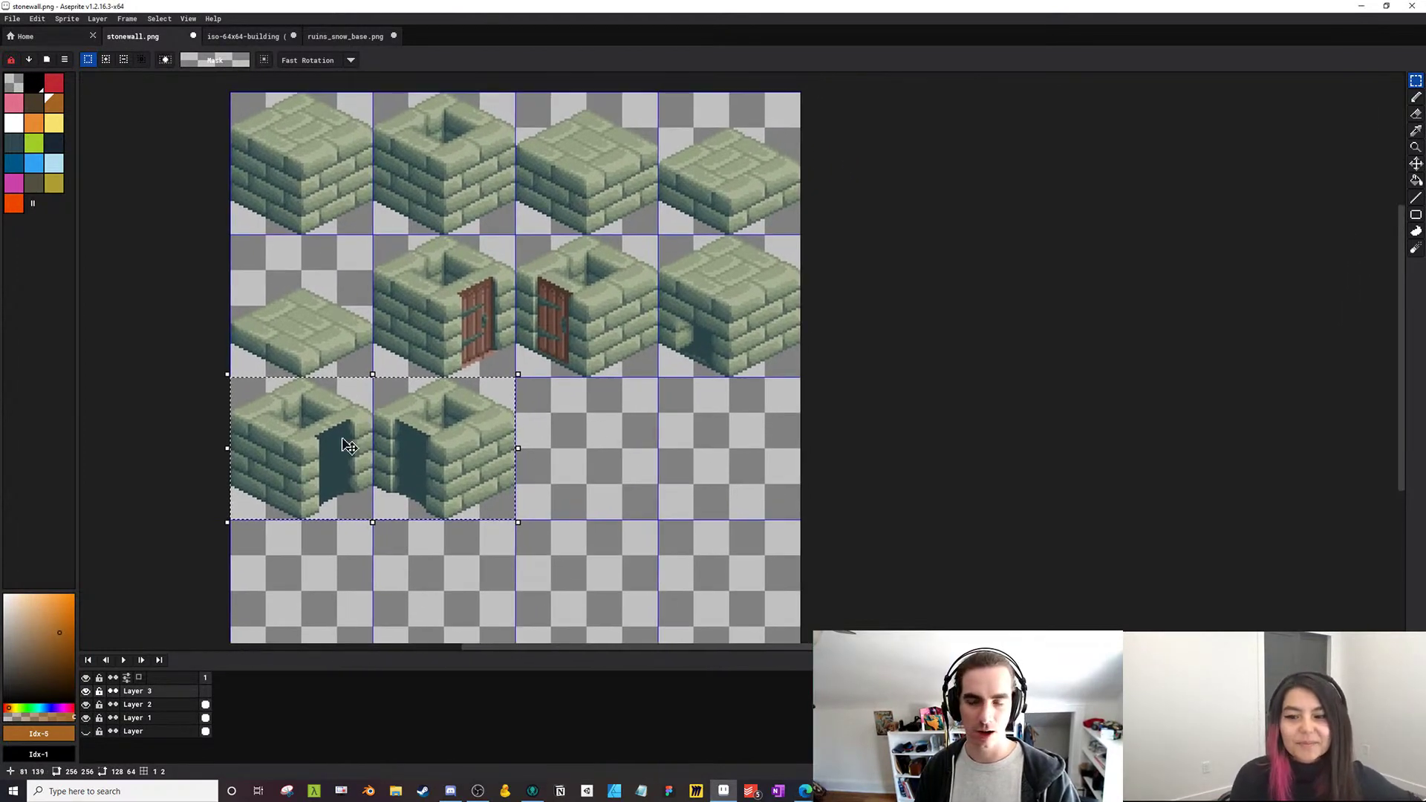
# Copy the four steep gable roof tiles from the building sheet's second row into the first row of stonewall.png on the new layer
pyautogui.click(220, 39)
pyautogui.moveTo(544, 312); pyautogui.dragTo(466, 301)
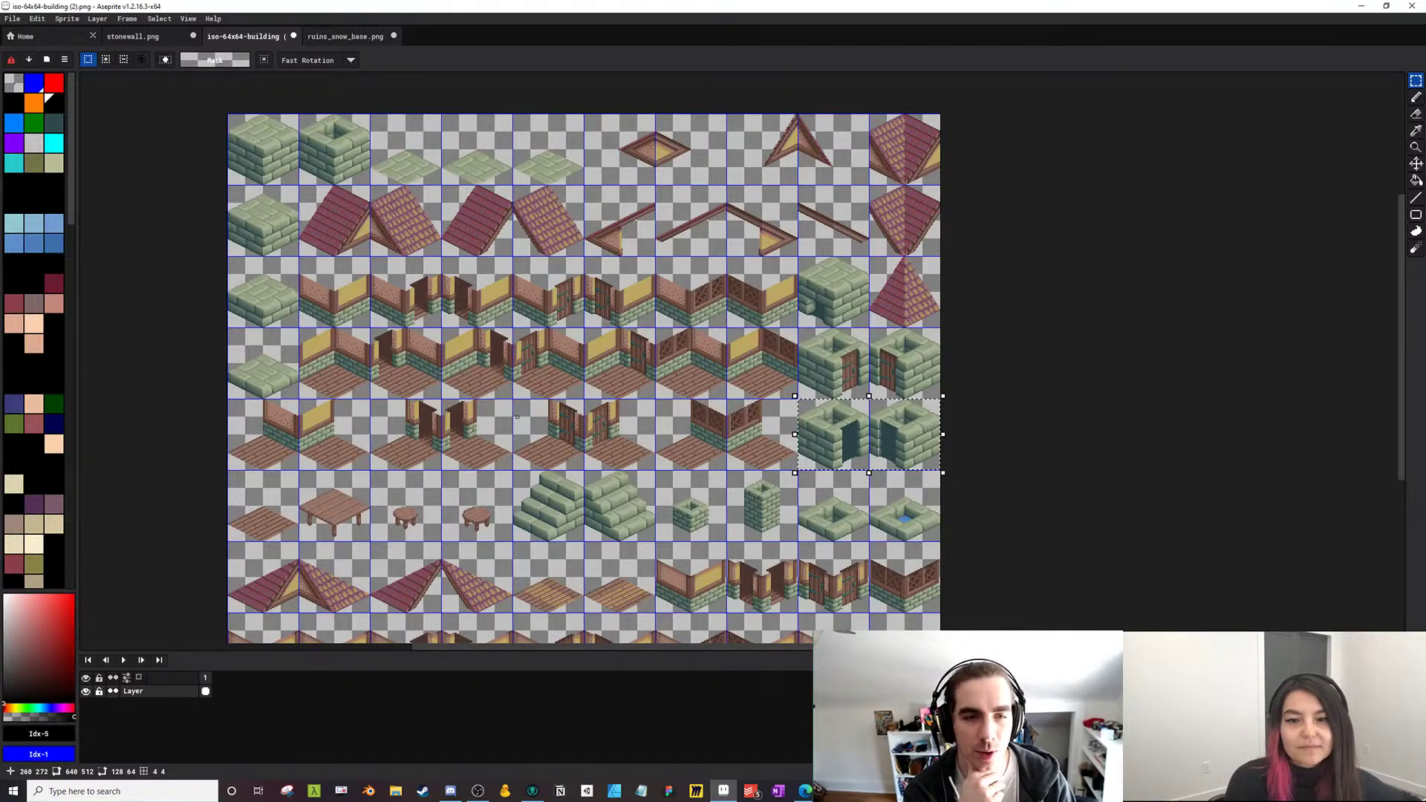
pyautogui.moveTo(570, 400); pyautogui.dragTo(547, 342)
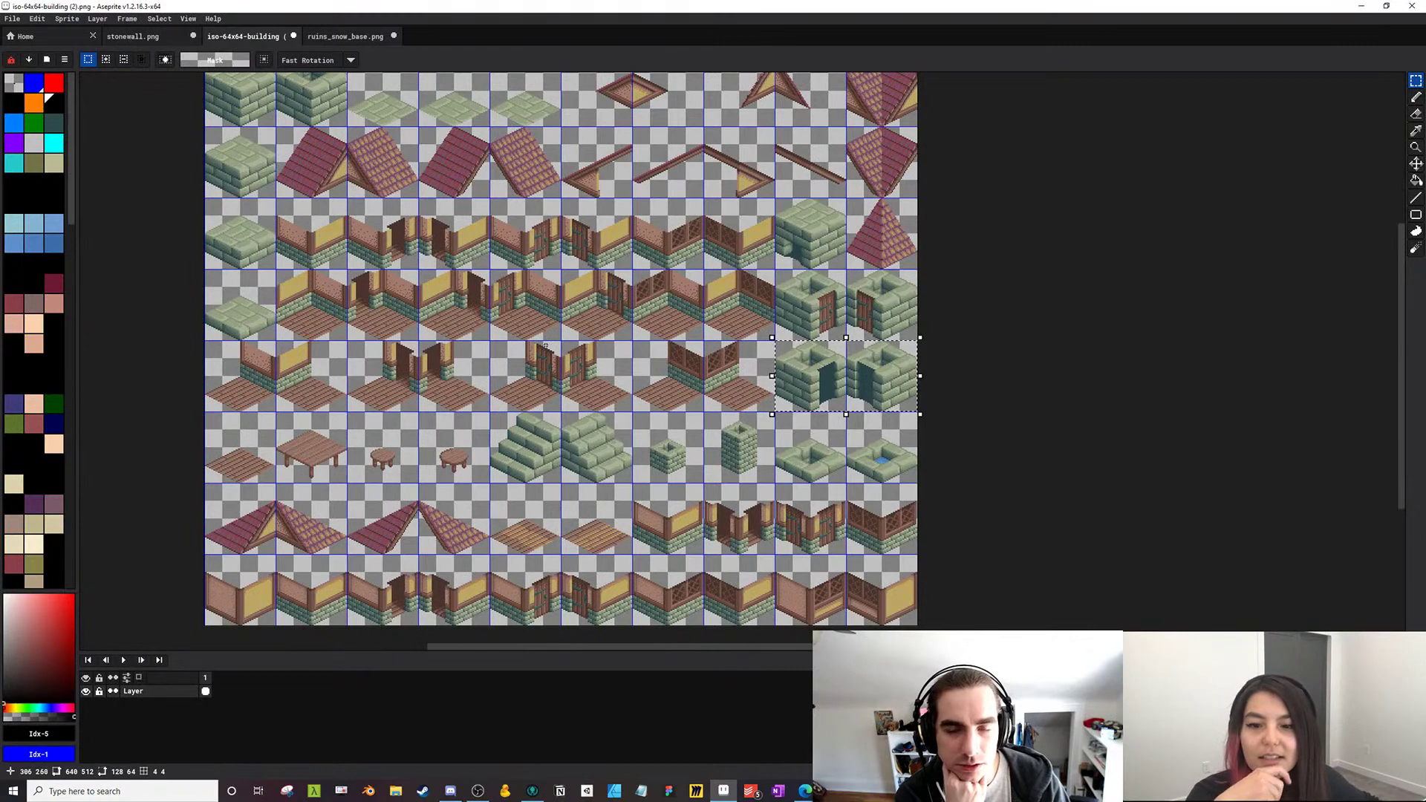
pyautogui.scroll(2, 545, 346)
pyautogui.hscroll(-1, 446, 282)
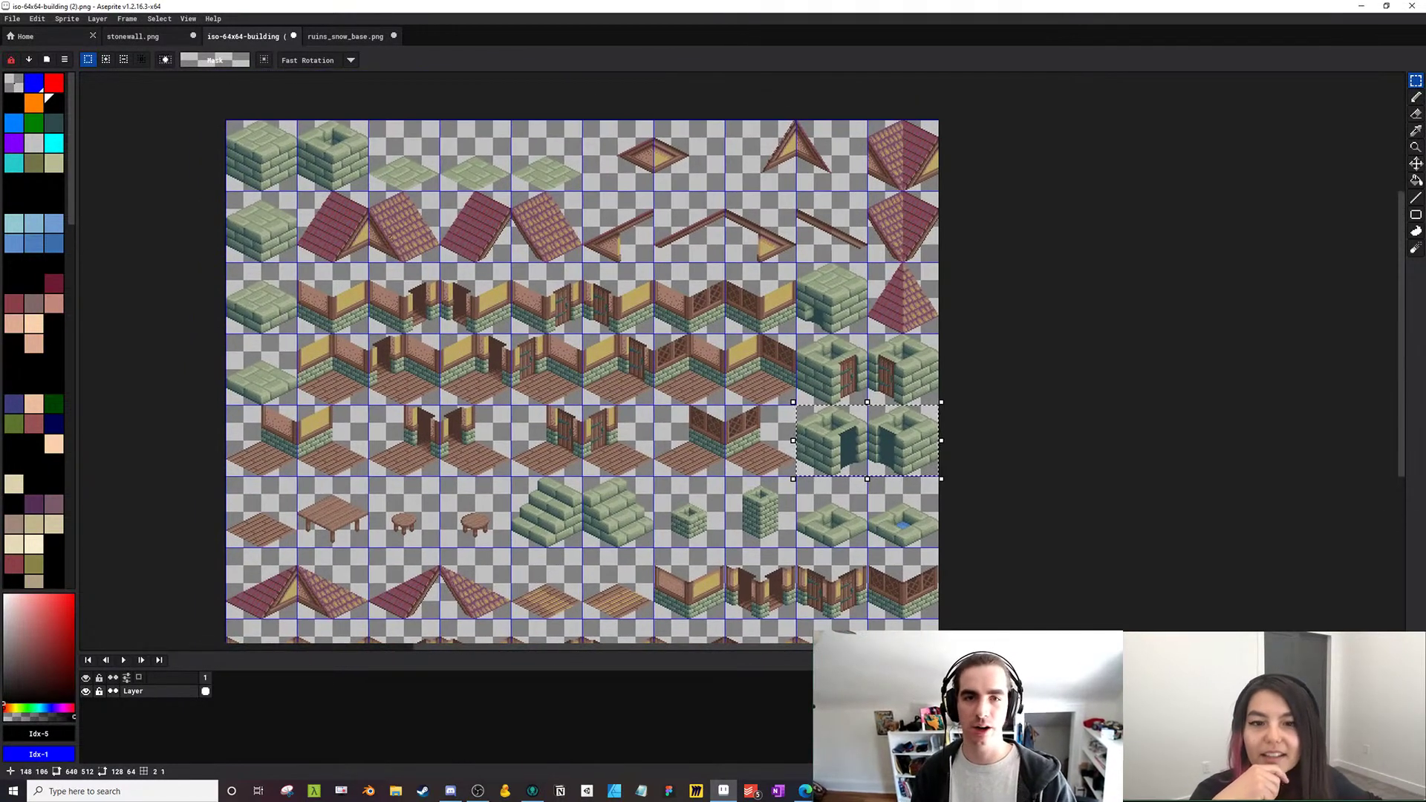
pyautogui.hscroll(1, 566, 167)
pyautogui.moveTo(306, 210); pyautogui.dragTo(534, 261)
pyautogui.hotkey('ctrl', 'c')
pyautogui.hotkey('ctrl', 'Tab')
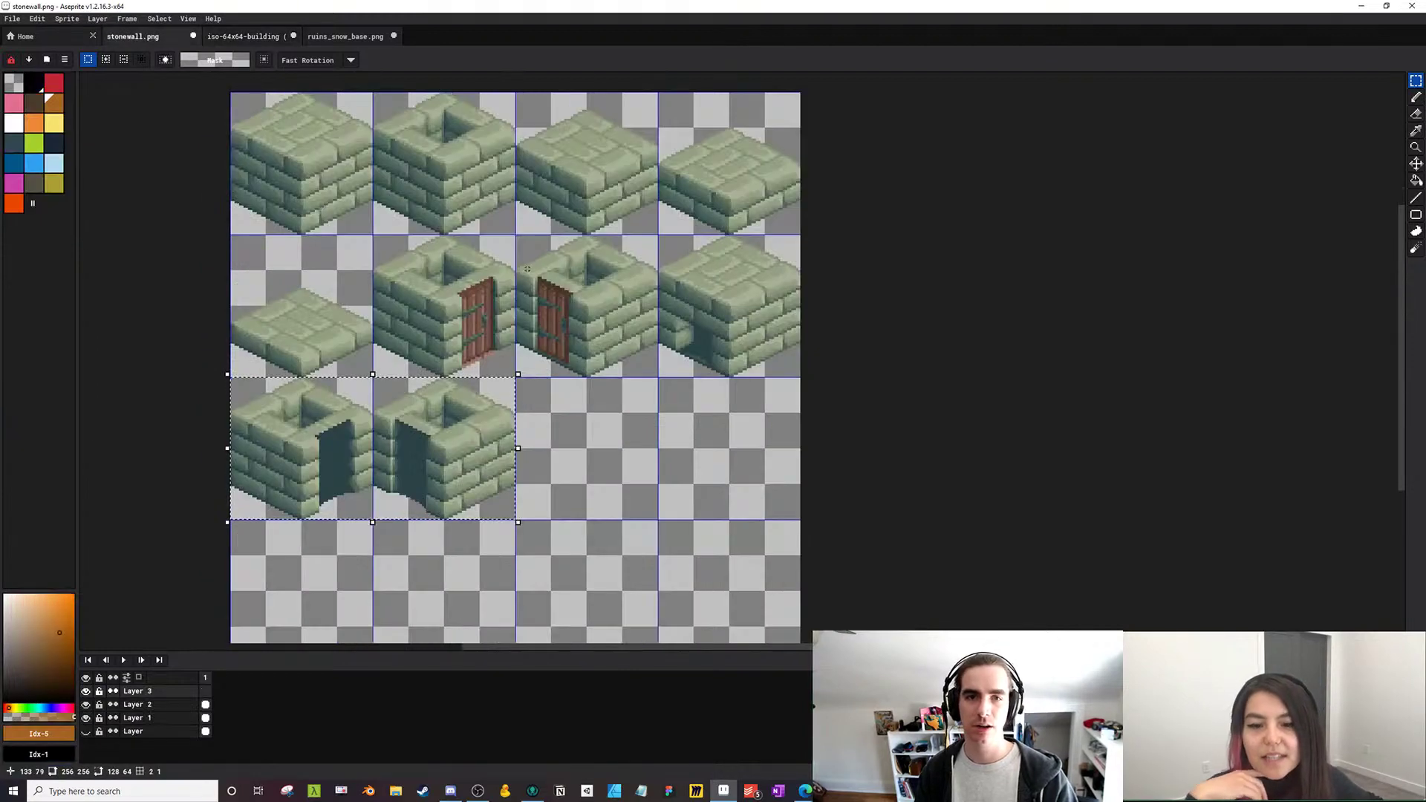
pyautogui.hotkey('ctrl', 'v')
pyautogui.moveTo(634, 378); pyautogui.dragTo(632, 232)
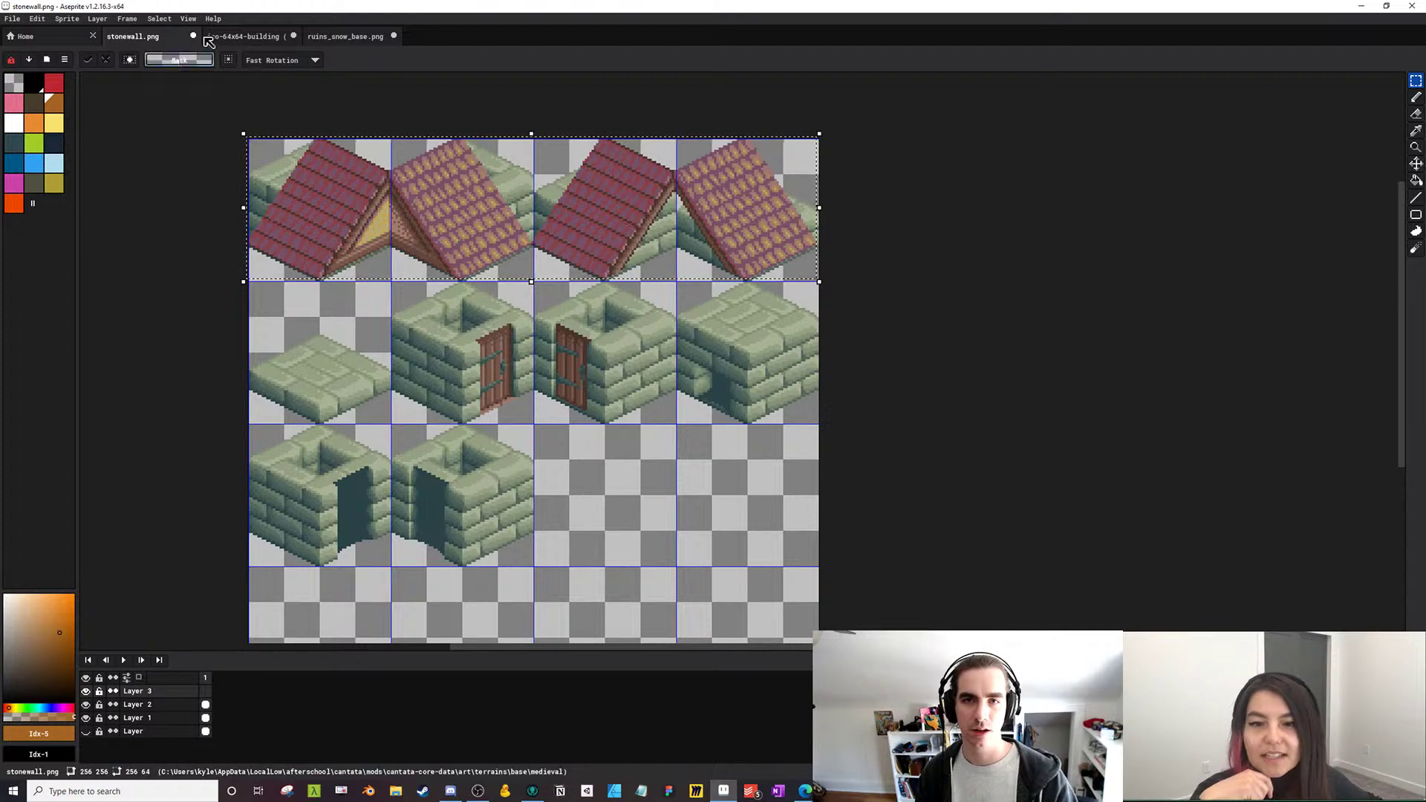
pyautogui.scroll(3, 280, 181)
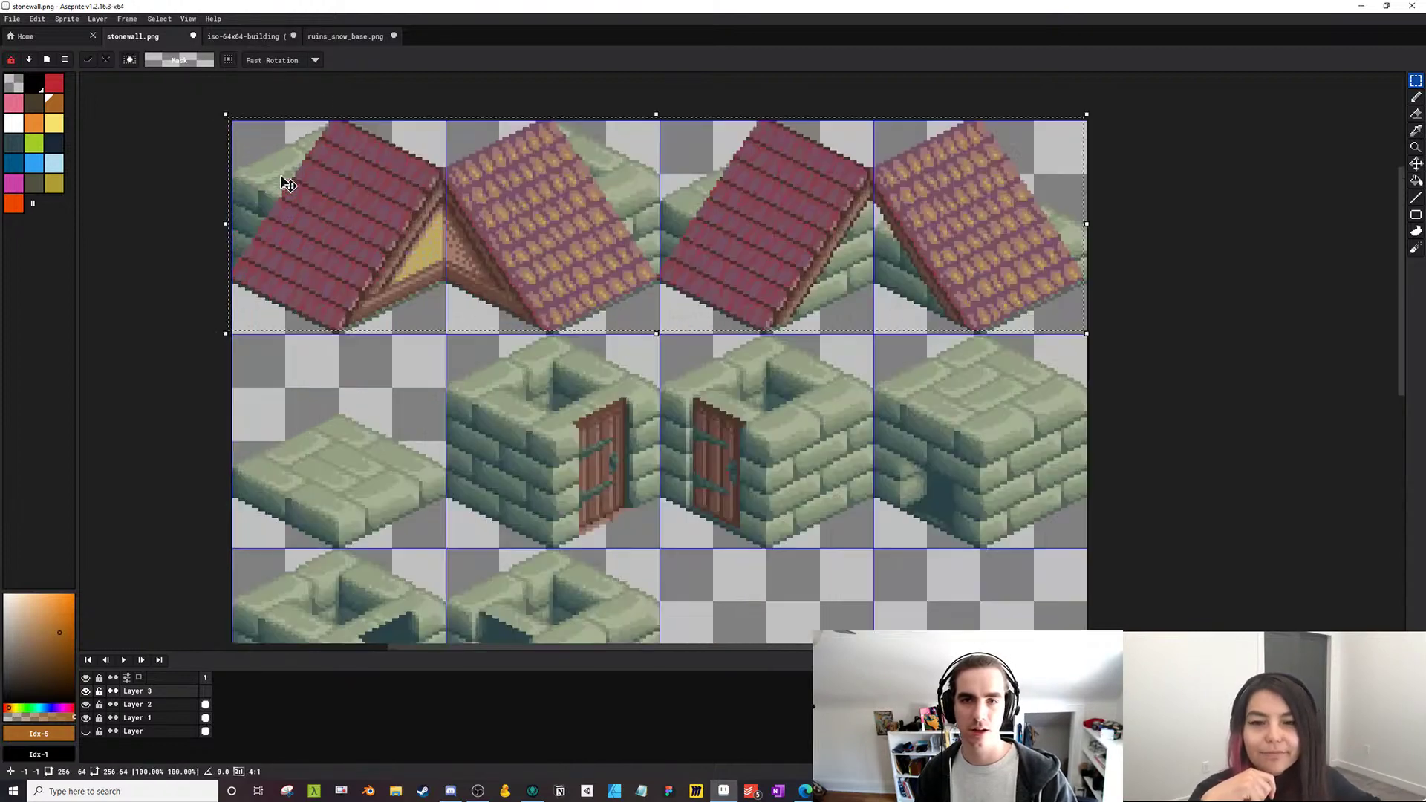
pyautogui.moveTo(342, 239); pyautogui.dragTo(345, 253)
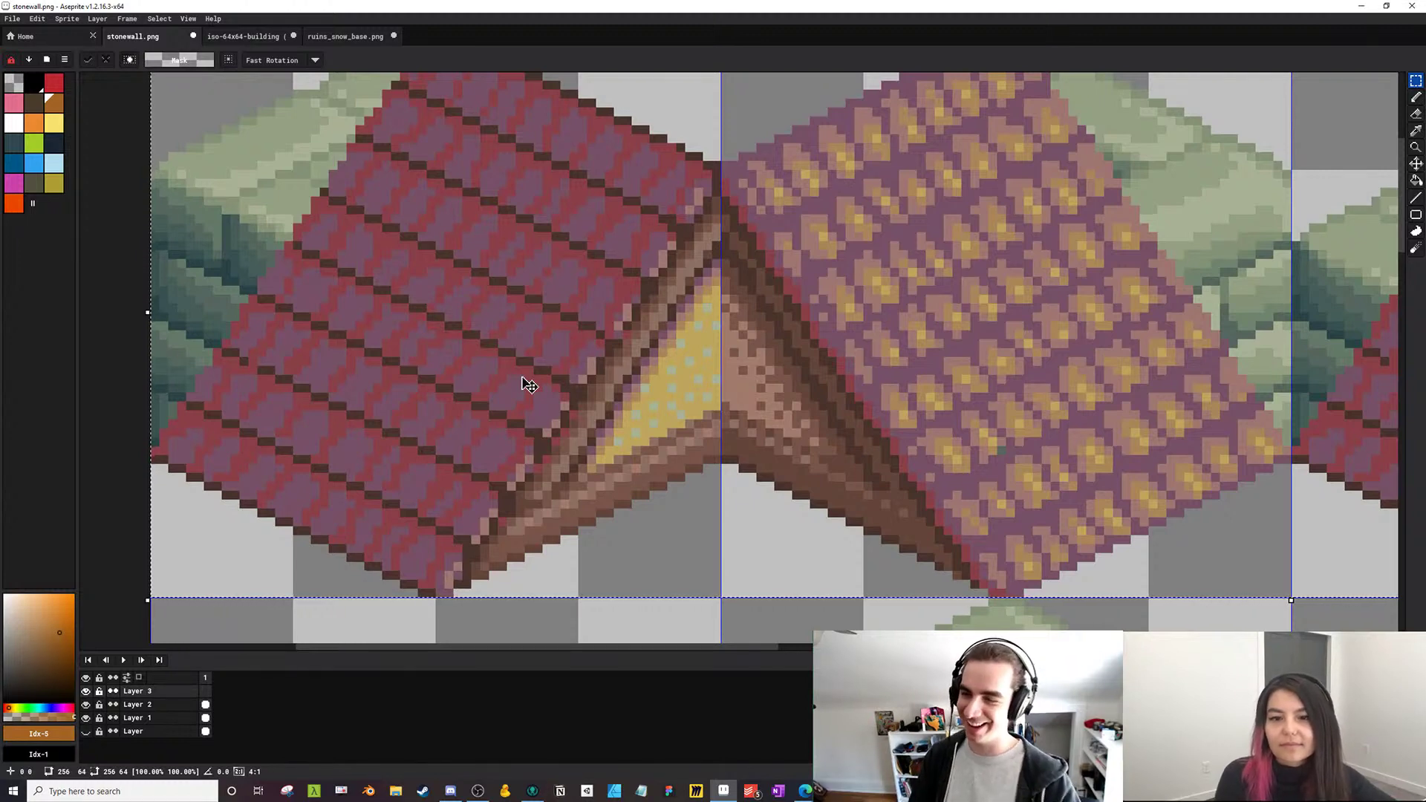
pyautogui.scroll(-4, 446, 334)
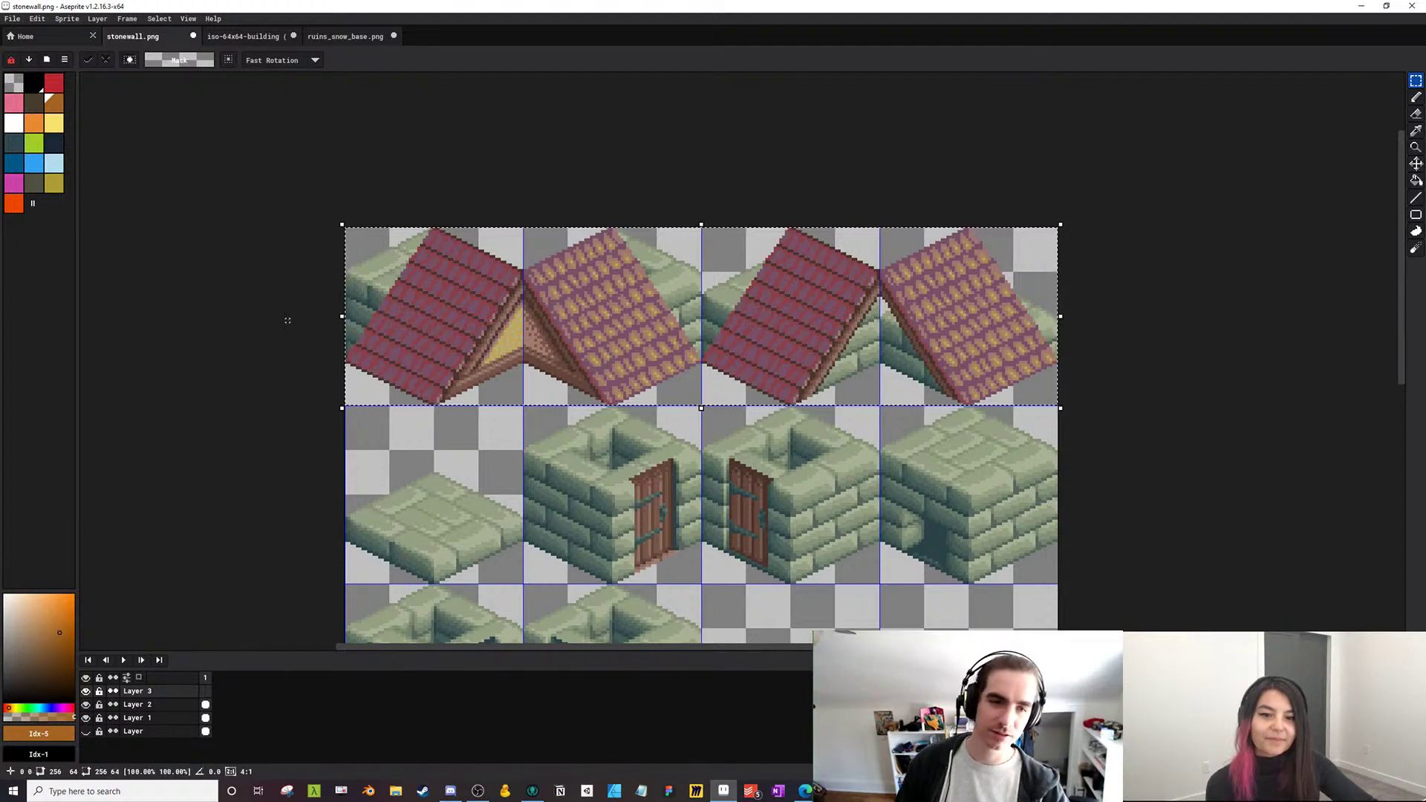
# Copy the roof corner tile with yellow gables from the end of the building sheet's first row into the first cell of stonewall.png's second row
pyautogui.click(255, 42)
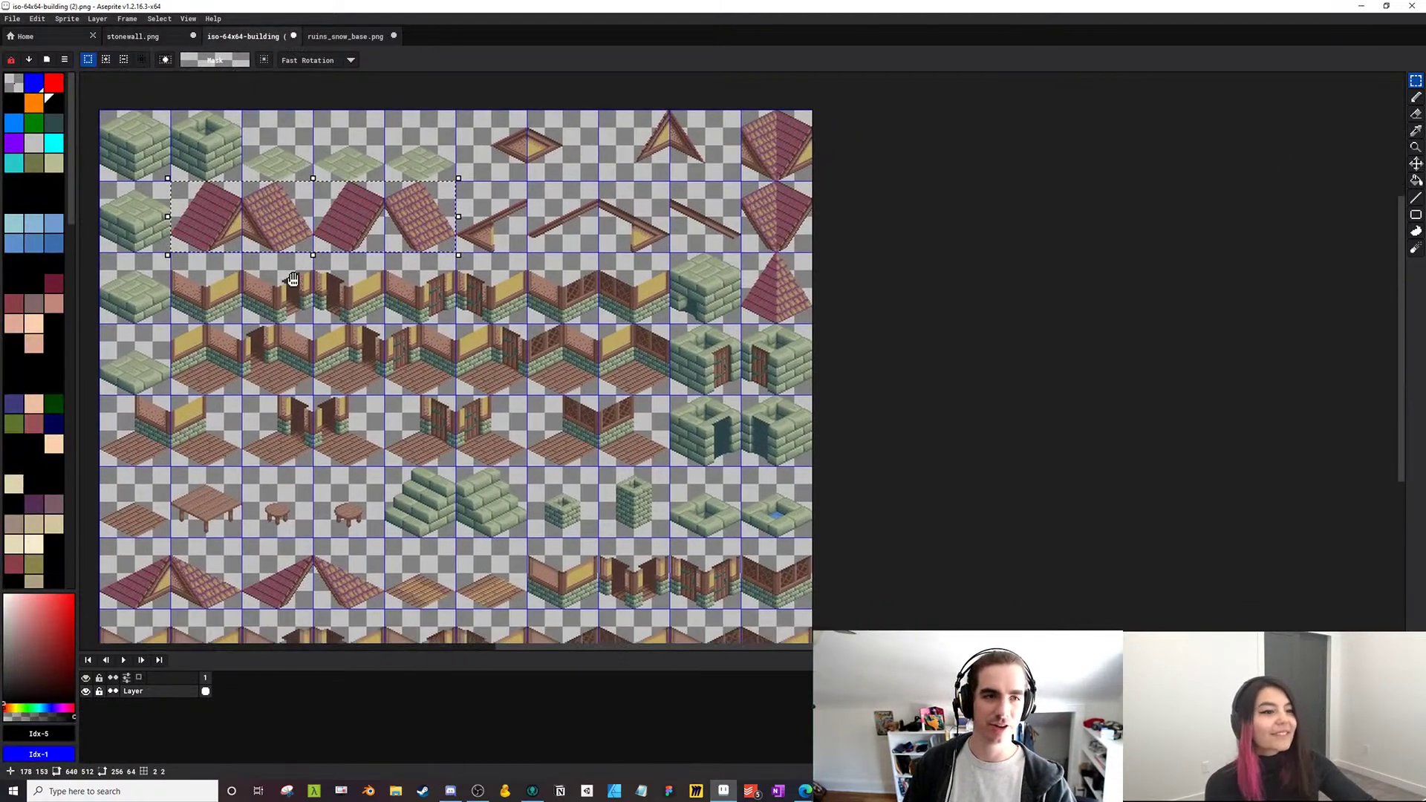
pyautogui.moveTo(754, 127); pyautogui.dragTo(796, 224)
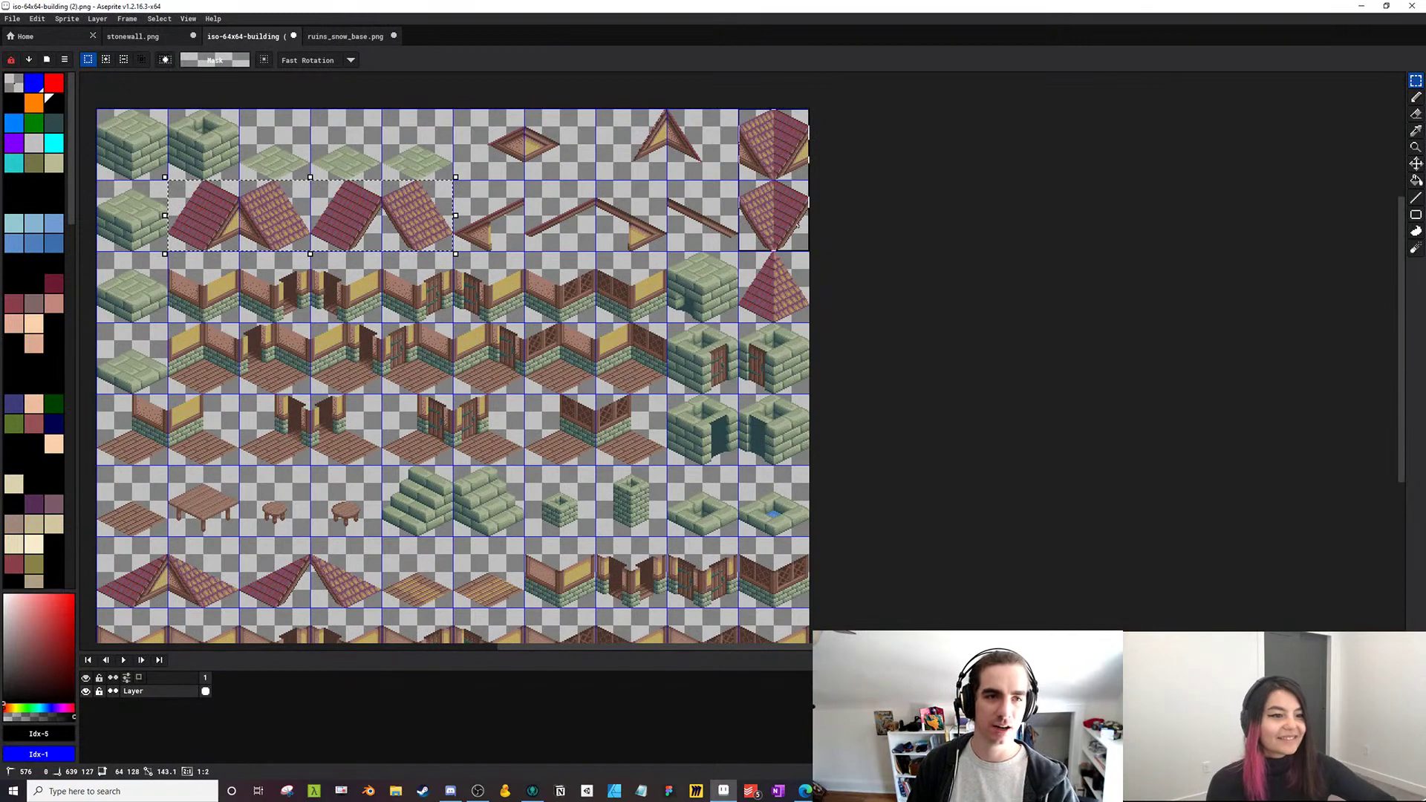
pyautogui.moveTo(787, 163); pyautogui.dragTo(789, 167)
pyautogui.hotkey('ctrl', 'c')
pyautogui.click(132, 35)
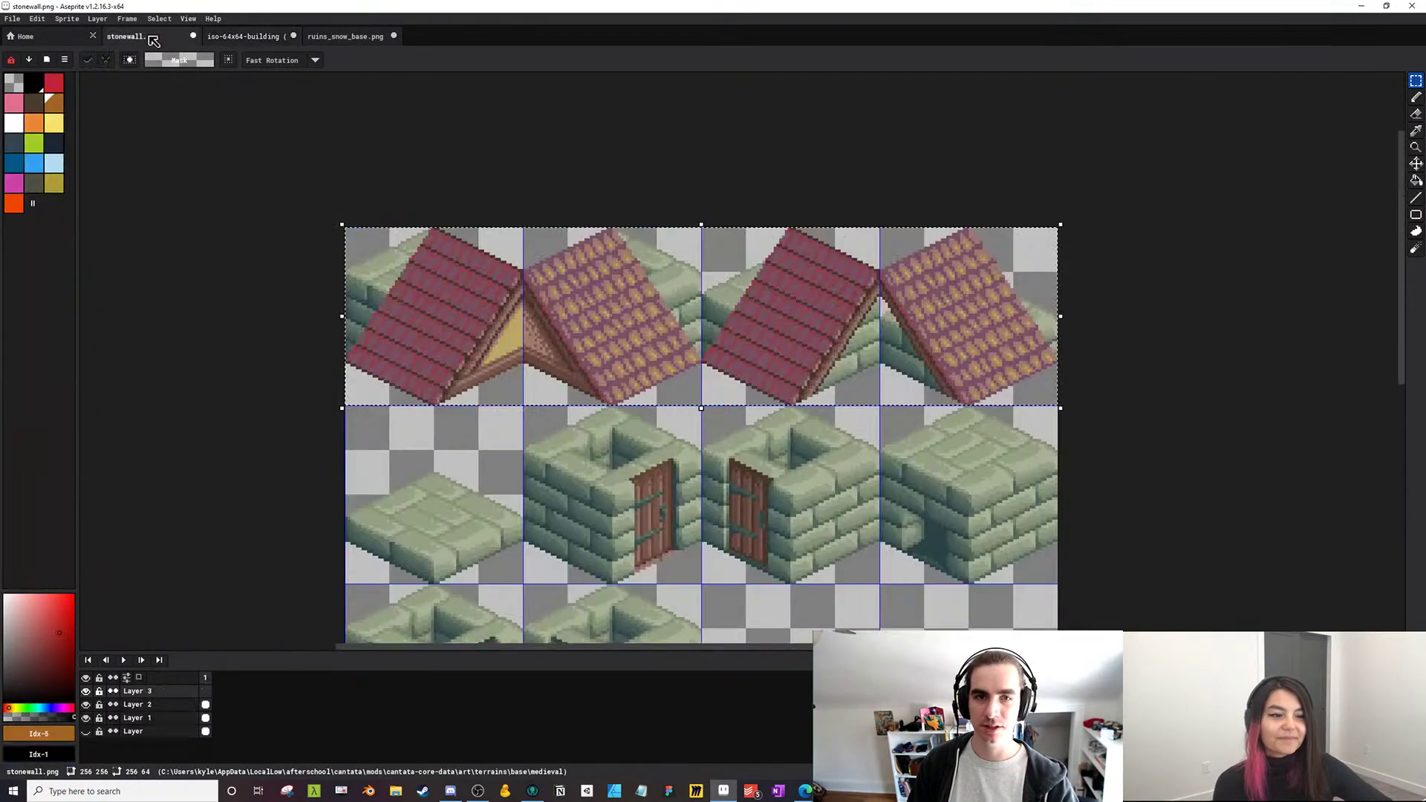
pyautogui.hotkey('ctrl', 'v')
pyautogui.moveTo(697, 224); pyautogui.dragTo(414, 378)
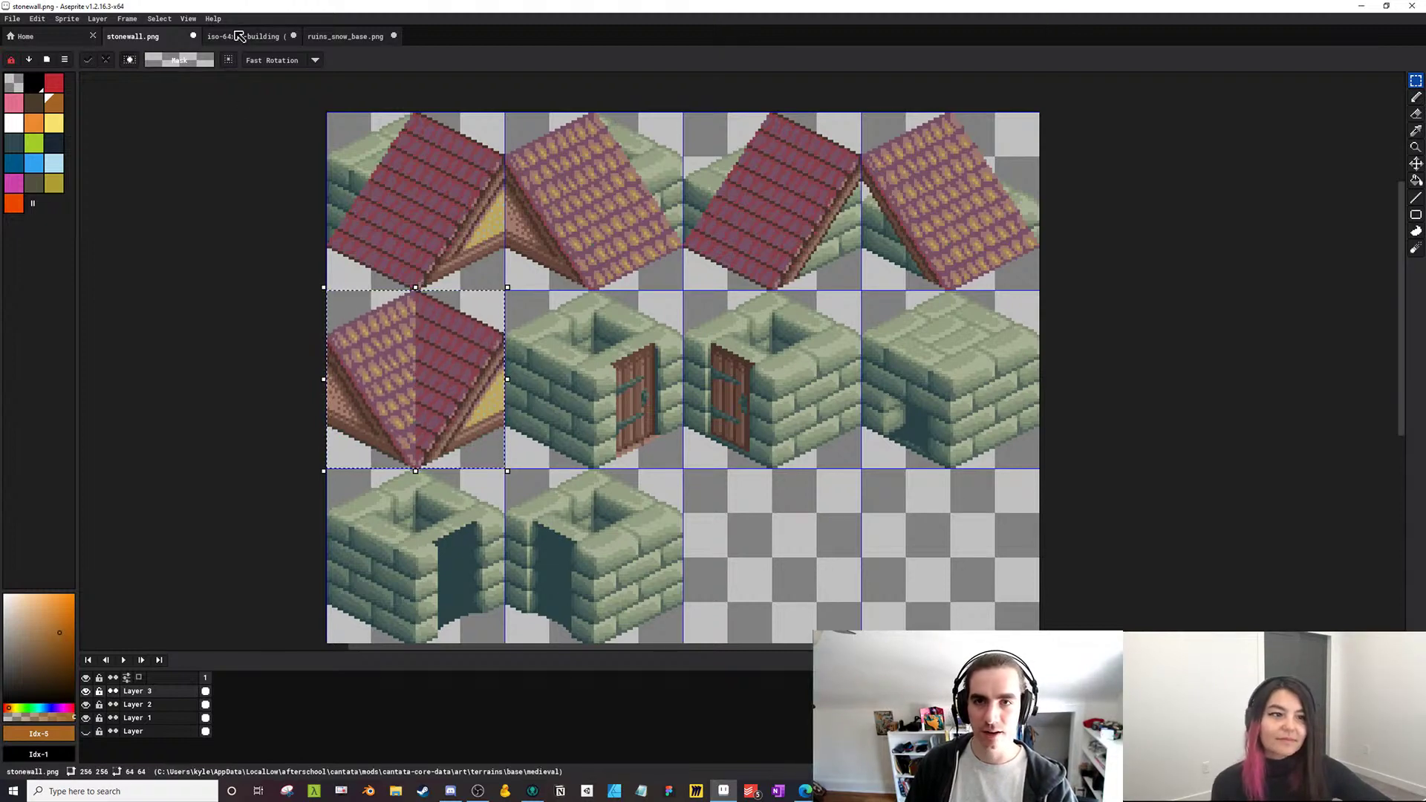
# Copy the roof corner tile without gables from the end of the building sheet's second row into the second cell of stonewall.png's second row
pyautogui.hotkey('ctrl', 'Tab')
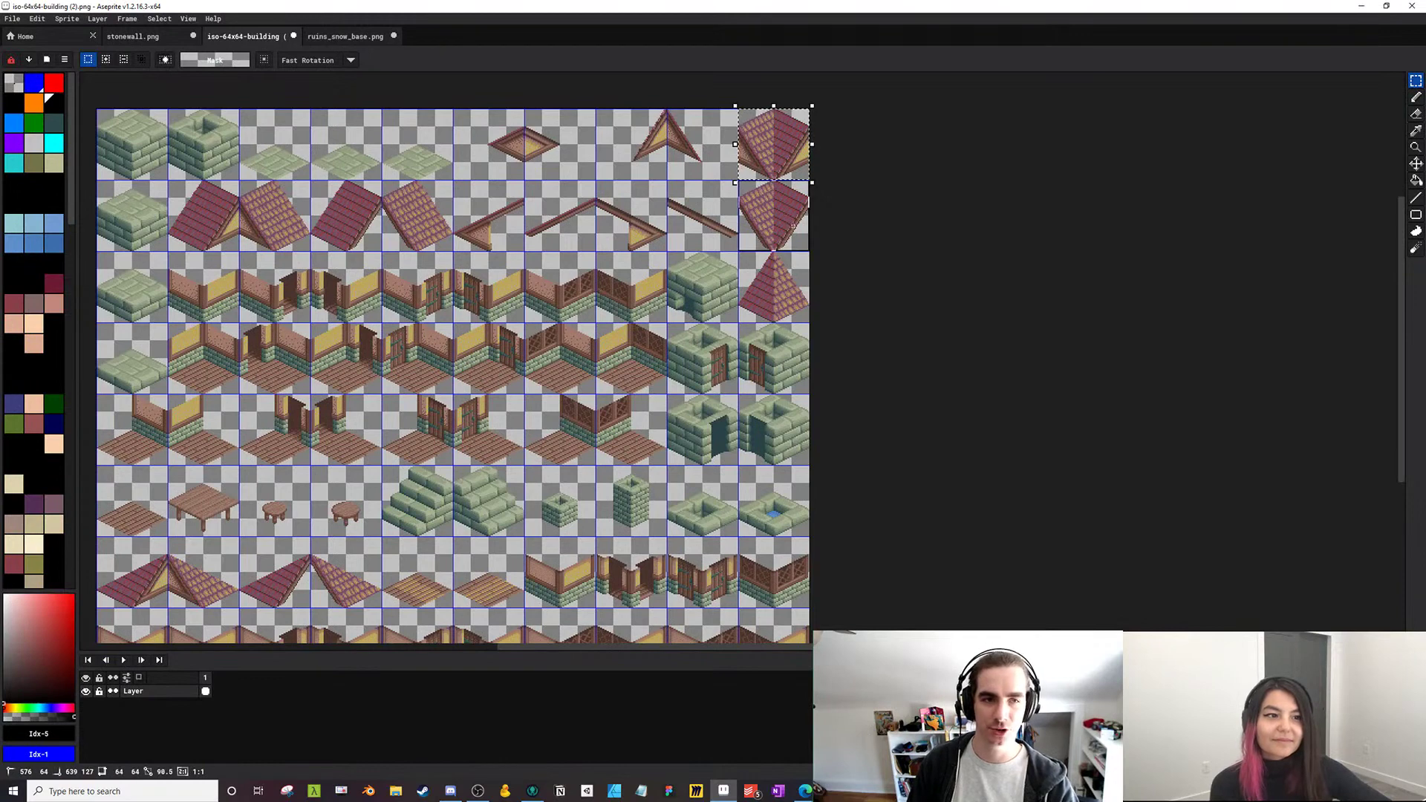
pyautogui.click(149, 37)
pyautogui.hotkey('ctrl', 'v')
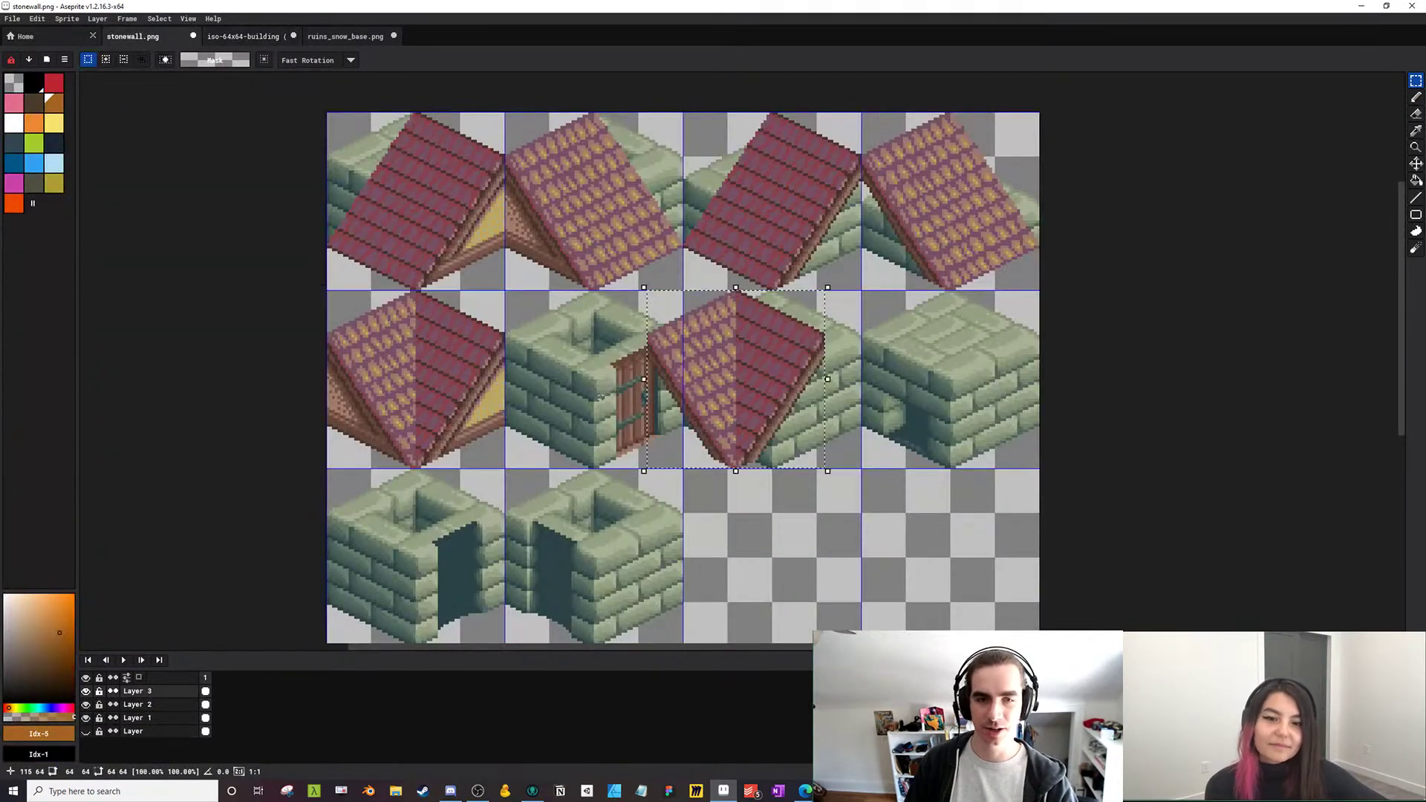
pyautogui.moveTo(731, 395); pyautogui.dragTo(591, 397)
pyautogui.scroll(3, 600, 405)
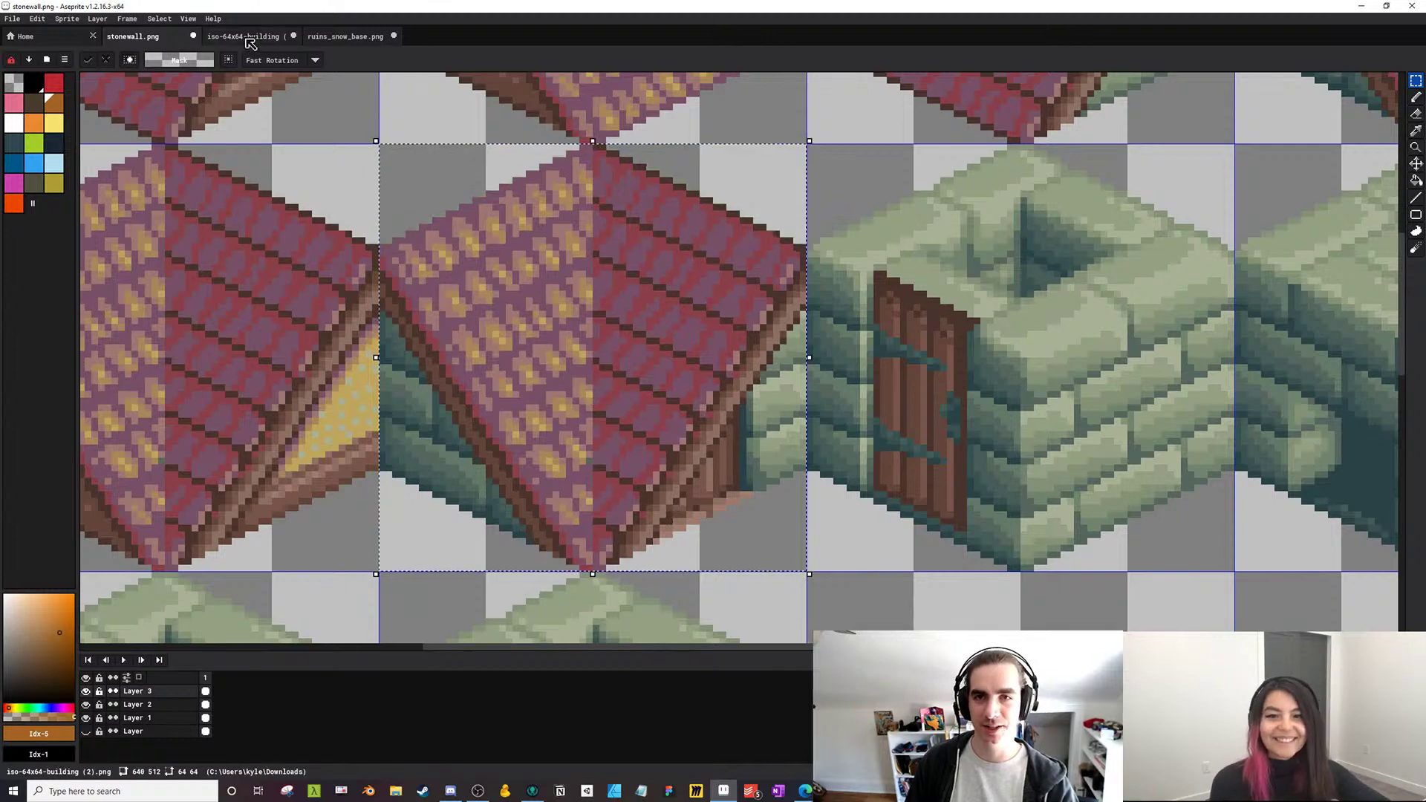
# Copy the pointed pyramid roof from the building sheet's third row into the third cell of stonewall.png's second row
pyautogui.hotkey('ctrl', 'Tab')
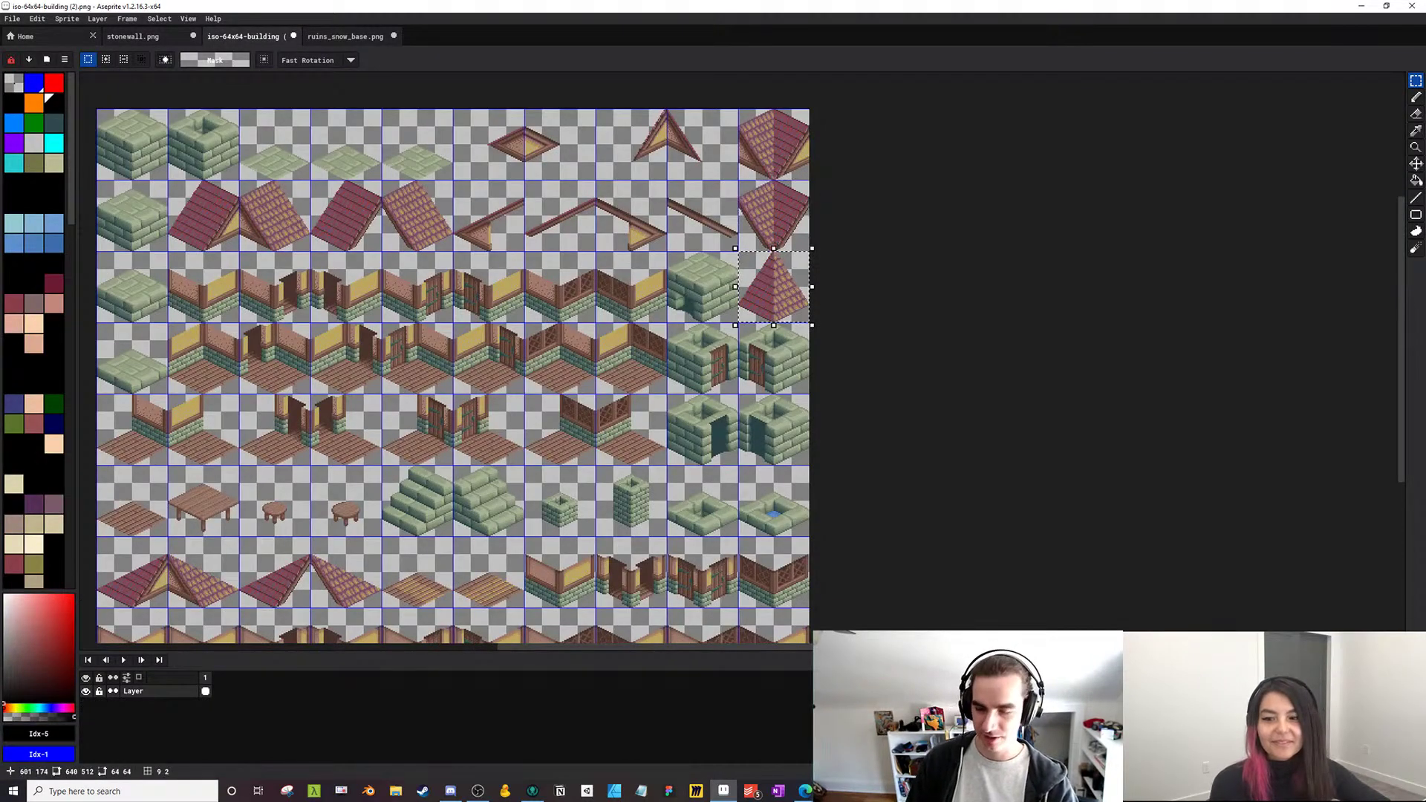
pyautogui.hotkey('ctrl', 'shift', 'Tab')
pyautogui.moveTo(736, 387); pyautogui.dragTo(783, 385)
pyautogui.scroll(-2, 776, 407)
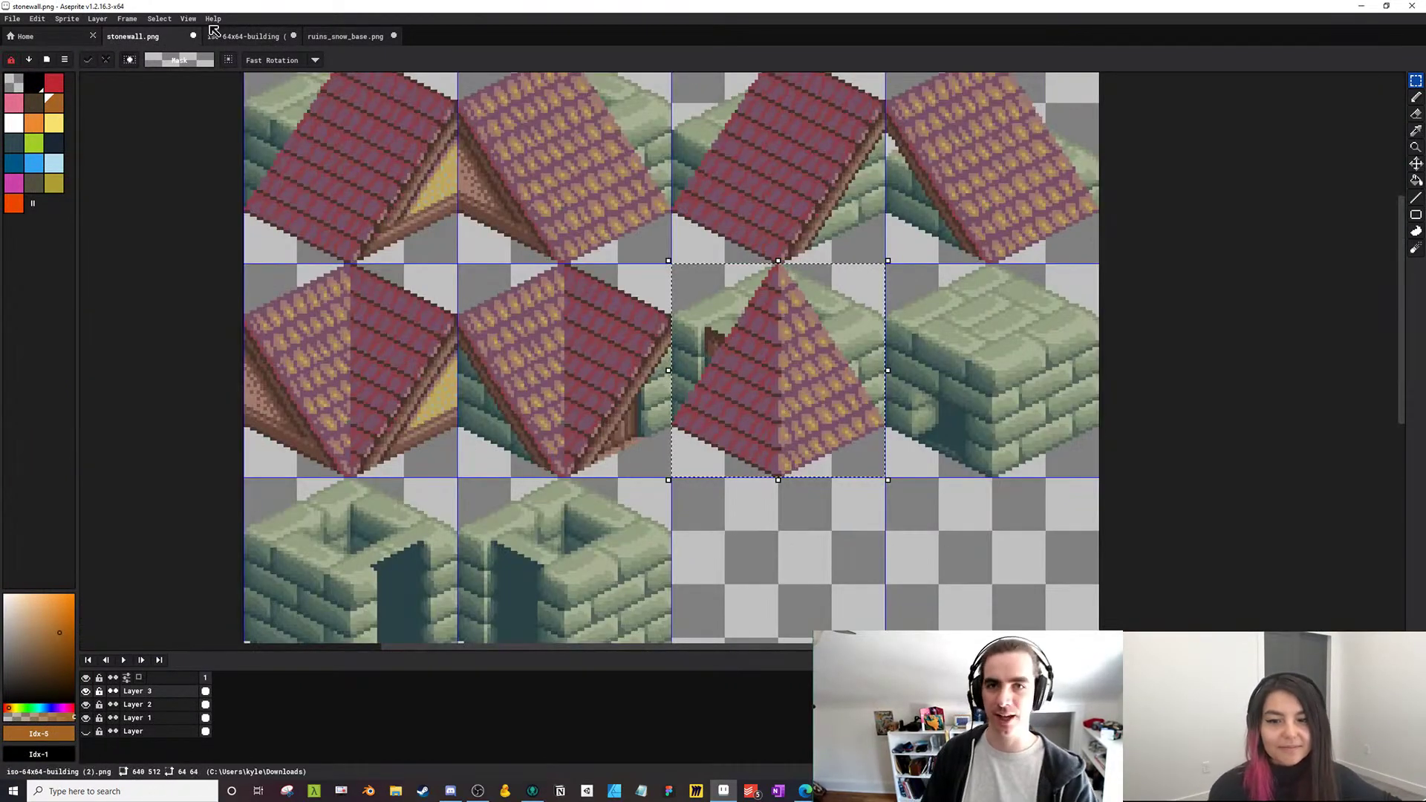
# Copy the first low-pitched roof tile from the building sheet's seventh row into the last cell of stonewall.png's second row
pyautogui.click(243, 35)
pyautogui.moveTo(299, 574); pyautogui.dragTo(449, 462)
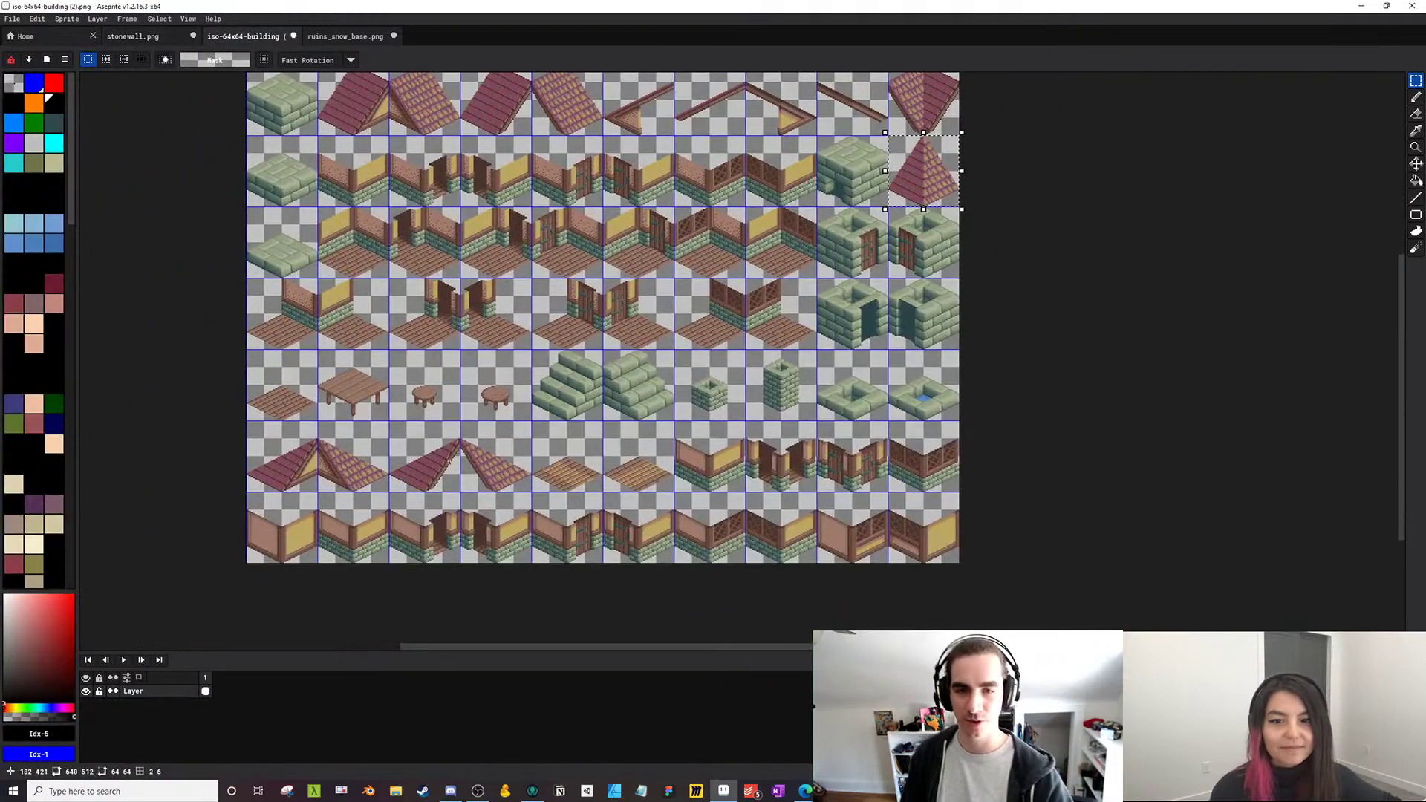
pyautogui.click(324, 470)
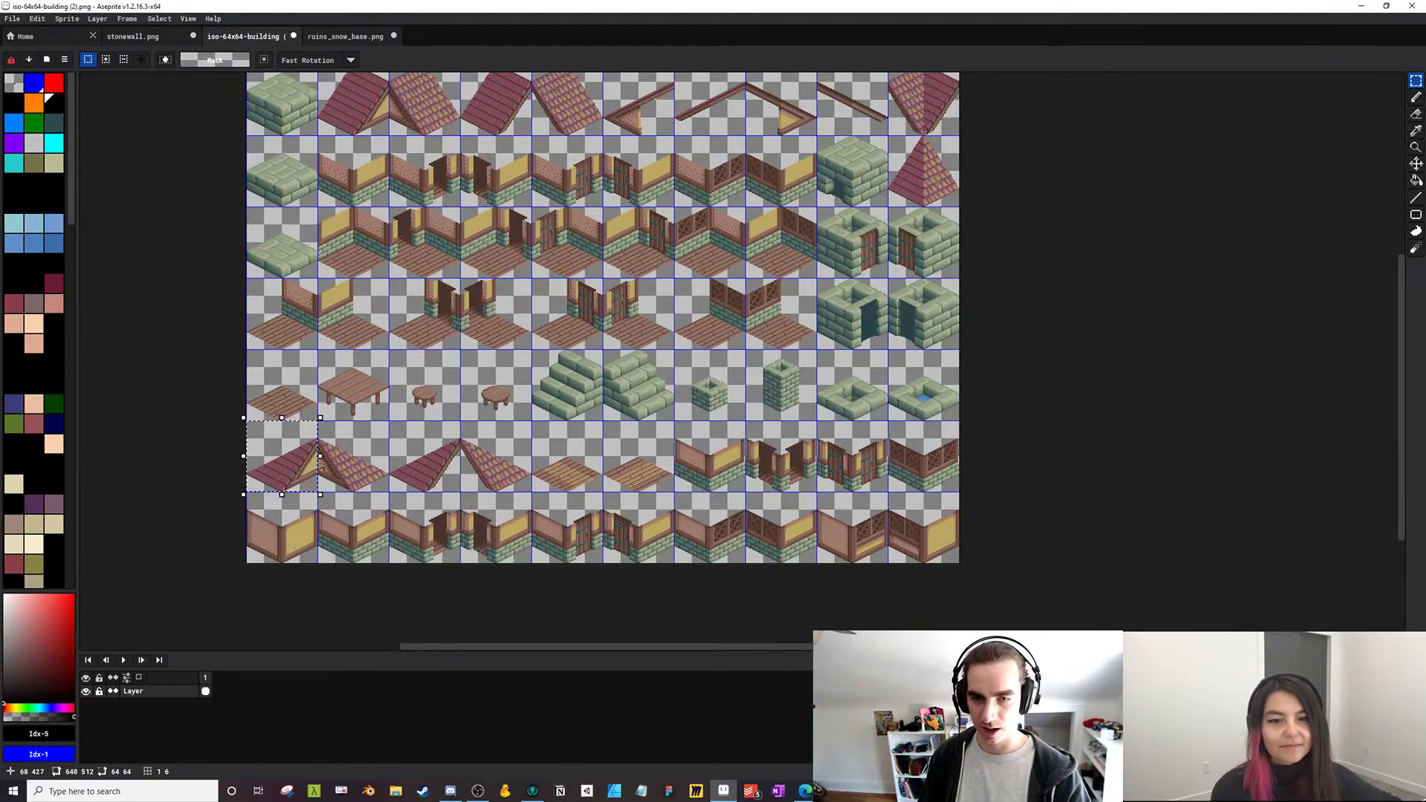
pyautogui.hotkey('ctrl', 'c')
pyautogui.click(132, 37)
pyautogui.hotkey('ctrl', 'v')
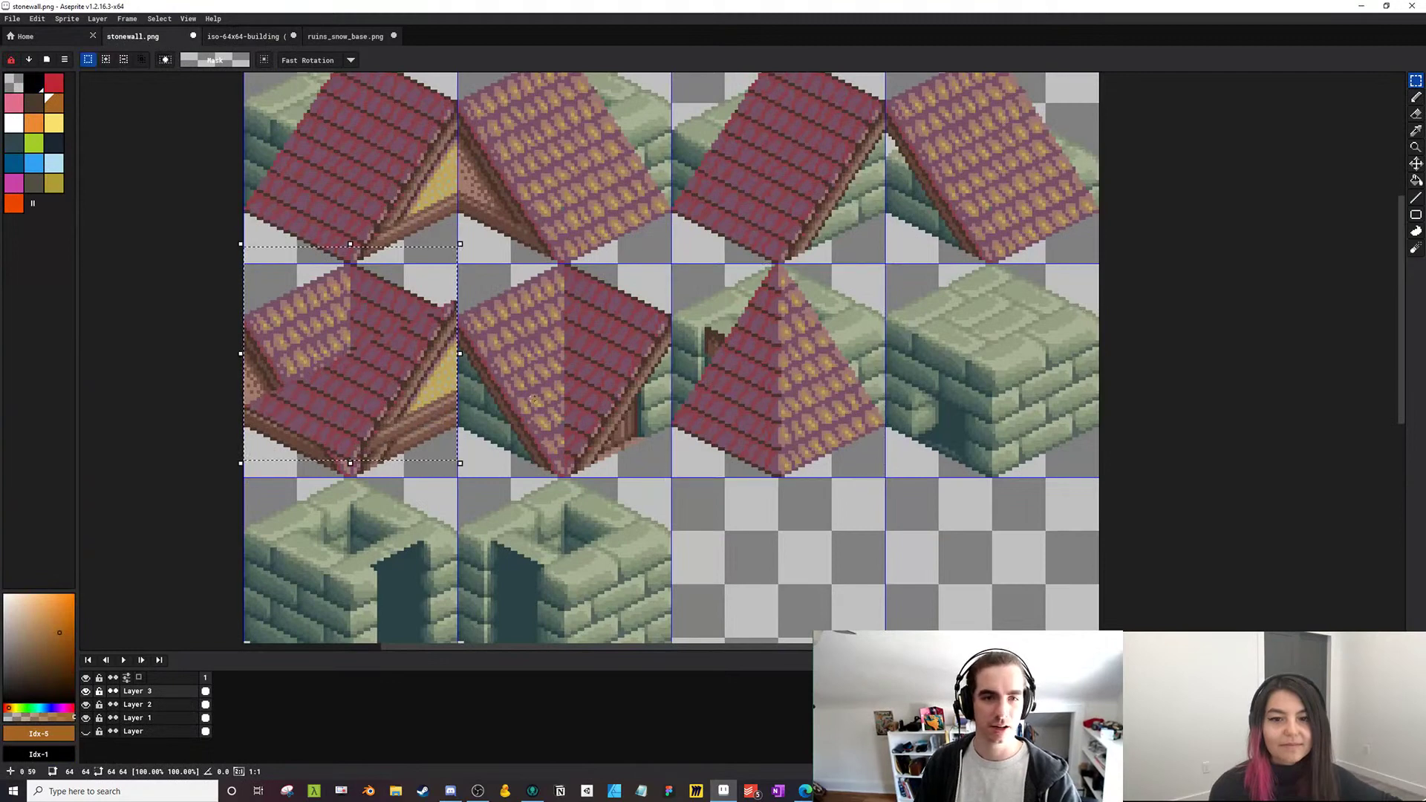
pyautogui.moveTo(377, 370); pyautogui.dragTo(992, 396)
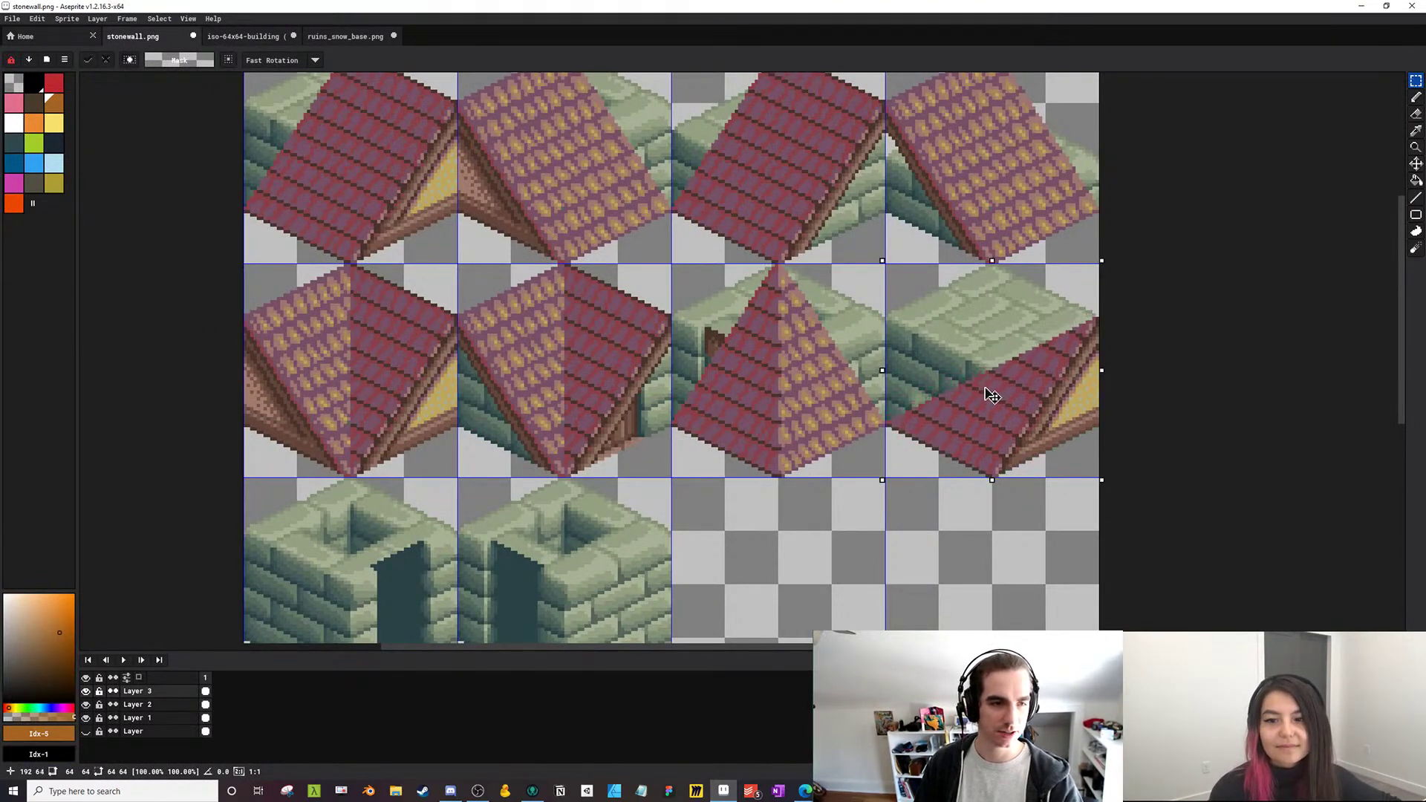
pyautogui.scroll(3, 993, 397)
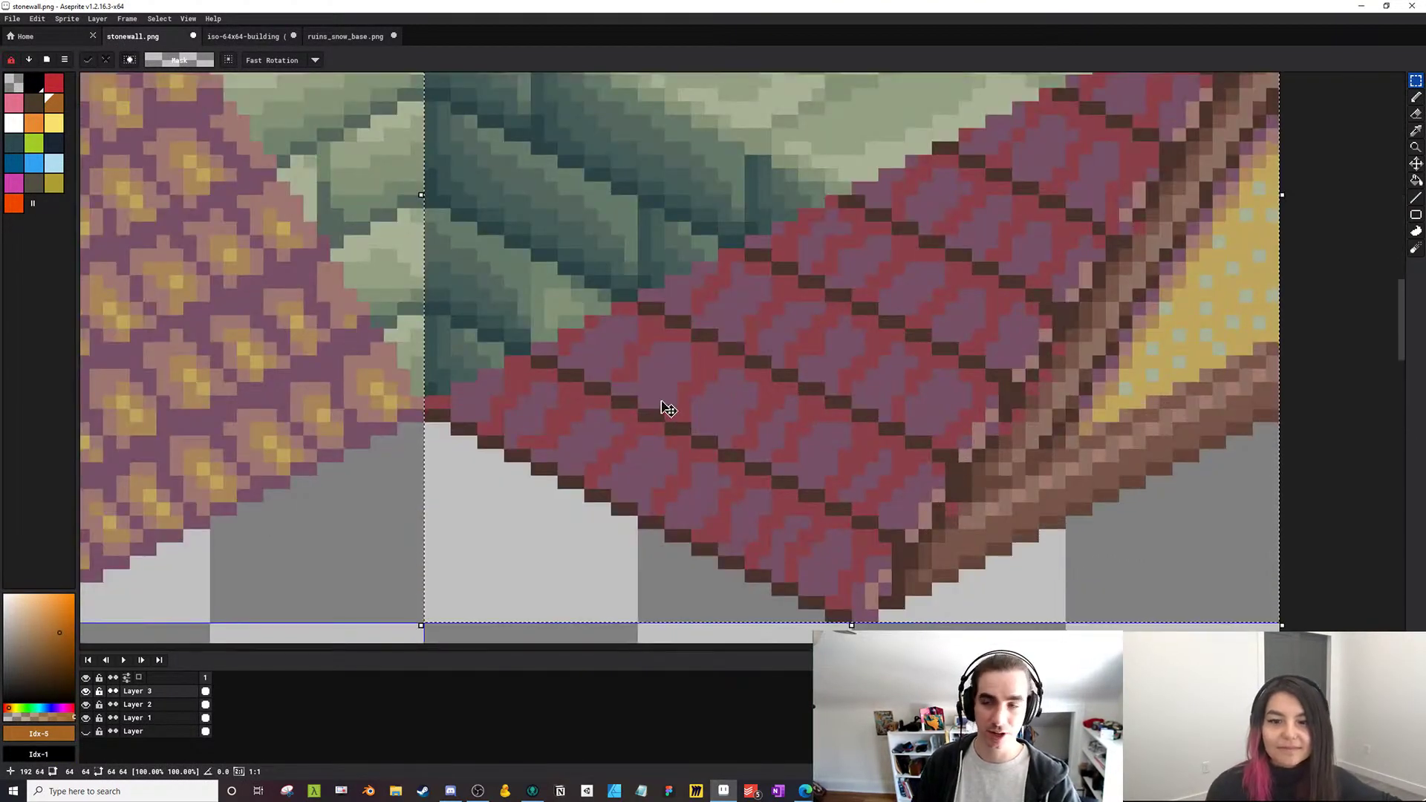
pyautogui.scroll(-1, 662, 408)
# Copy the other three low-pitched roof tiles from the building sheet's seventh row into the first three cells of stonewall.png's third row
pyautogui.hotkey('ctrl', 'Tab')
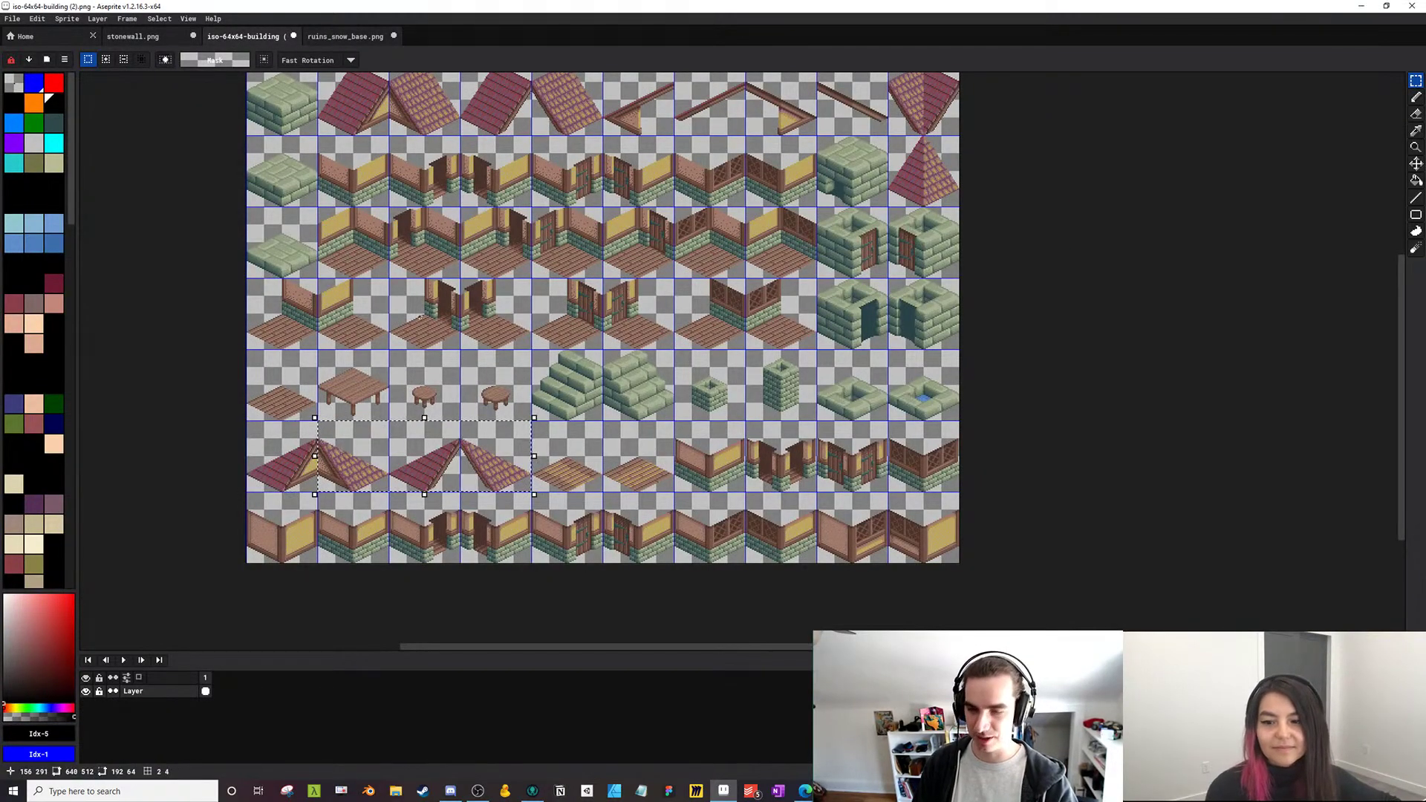
pyautogui.click(161, 40)
pyautogui.scroll(-4, 766, 227)
pyautogui.moveTo(552, 372); pyautogui.dragTo(714, 300)
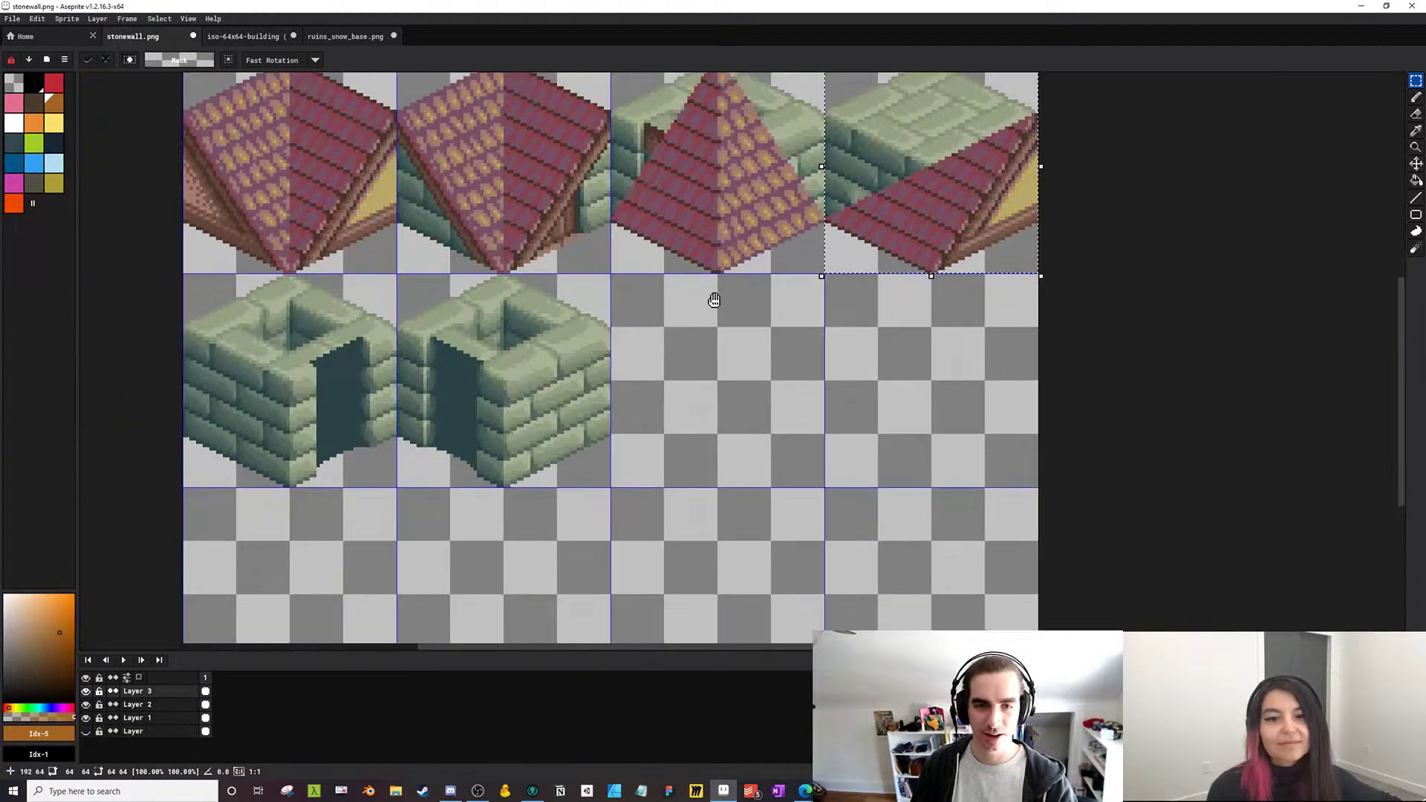
pyautogui.hotkey('ctrl', 'v')
pyautogui.moveTo(717, 404); pyautogui.dragTo(521, 428)
pyautogui.scroll(3, 382, 397)
pyautogui.moveTo(349, 429); pyautogui.dragTo(556, 390)
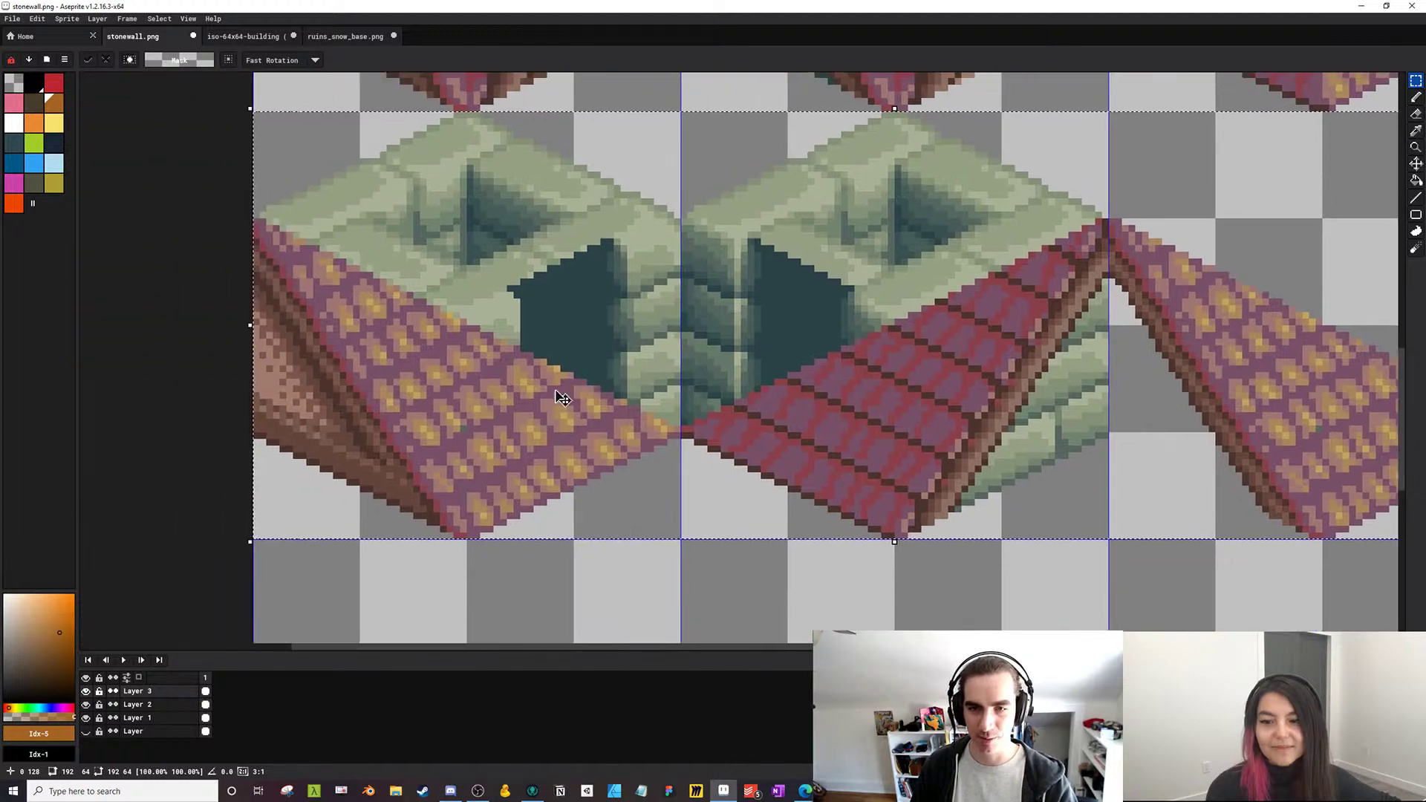
pyautogui.click(245, 36)
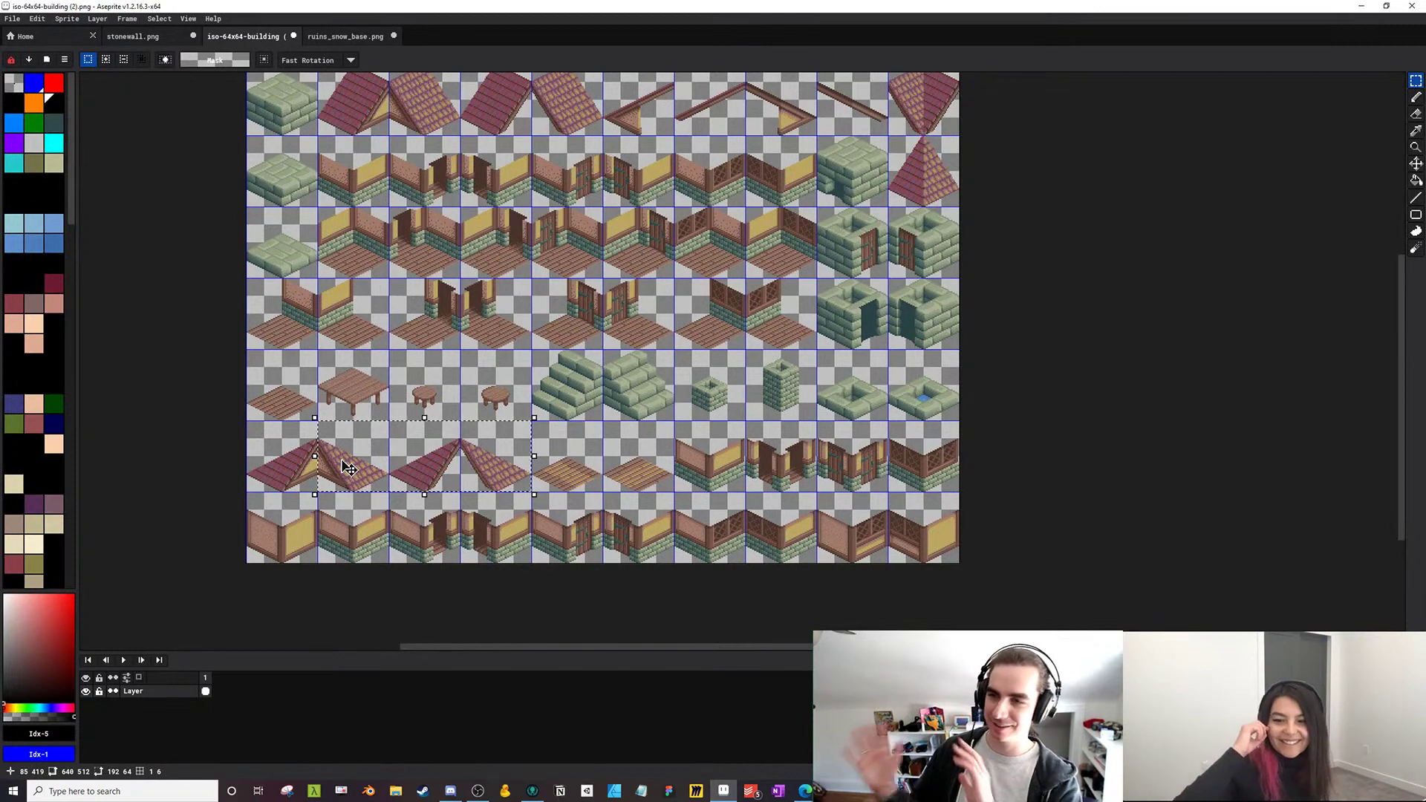
pyautogui.moveTo(572, 379); pyautogui.dragTo(609, 473)
pyautogui.moveTo(794, 243); pyautogui.dragTo(781, 273)
pyautogui.moveTo(628, 327); pyautogui.dragTo(641, 282)
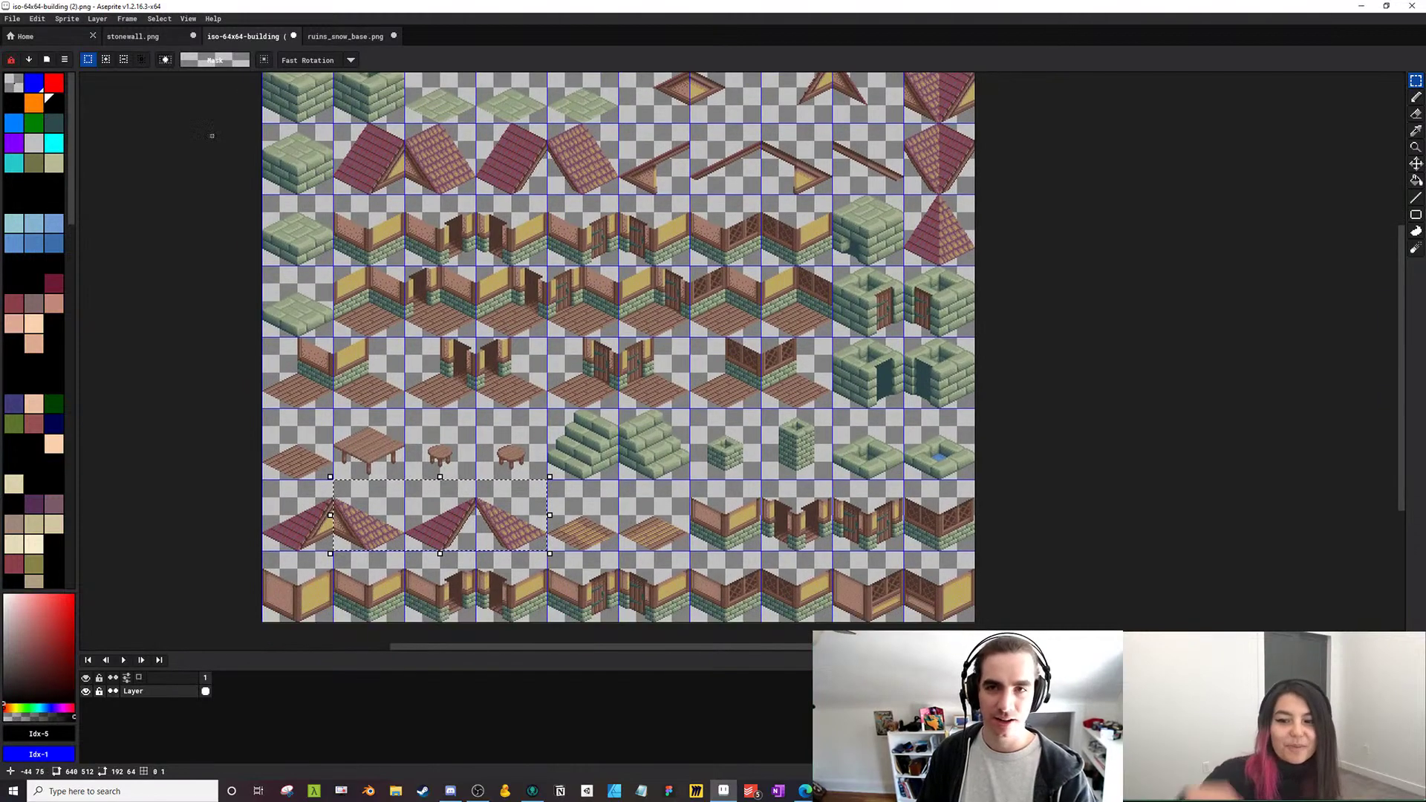
pyautogui.click(141, 36)
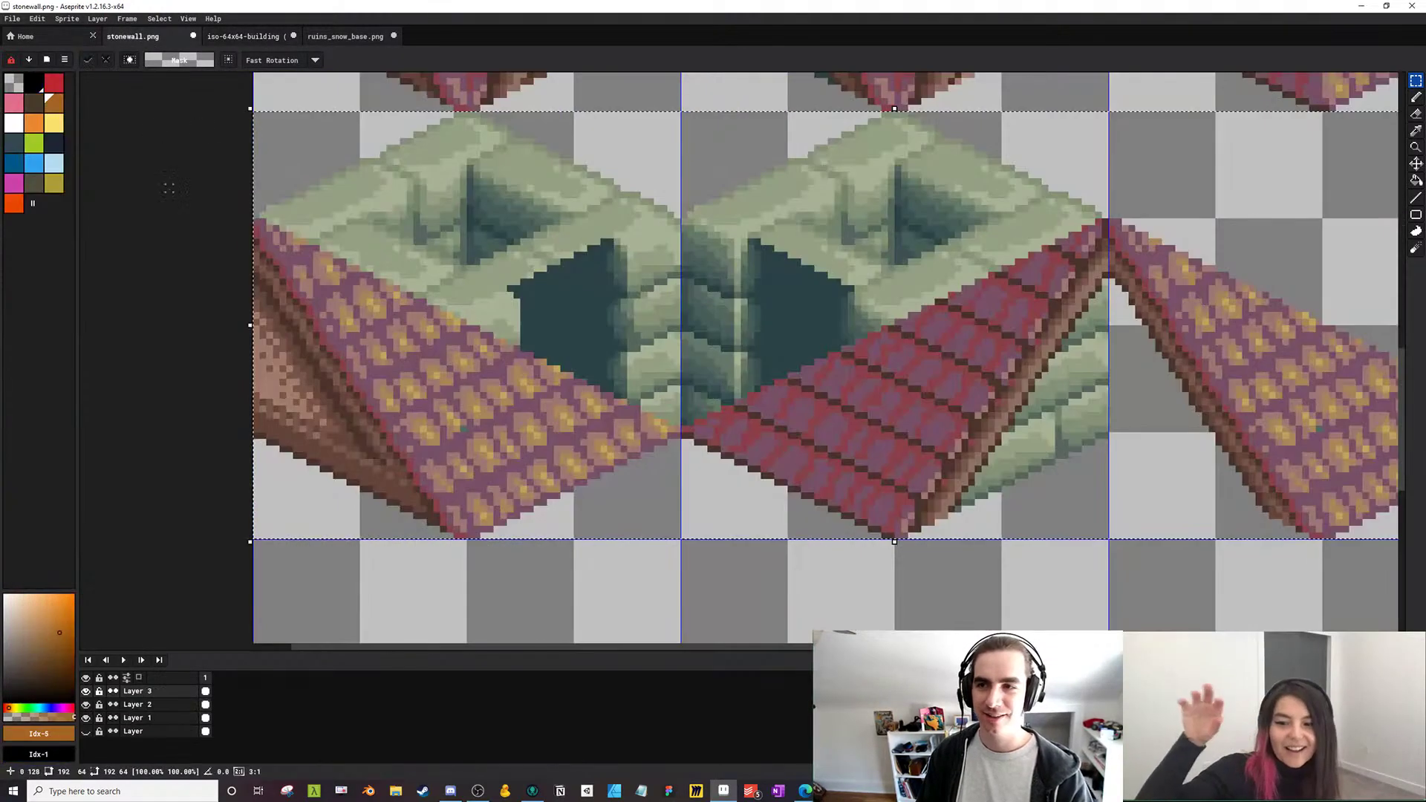
# Hide Layer 1 and Layer 2 with the stone blocks and drop the pasted roof tiles in place
pyautogui.click(85, 718)
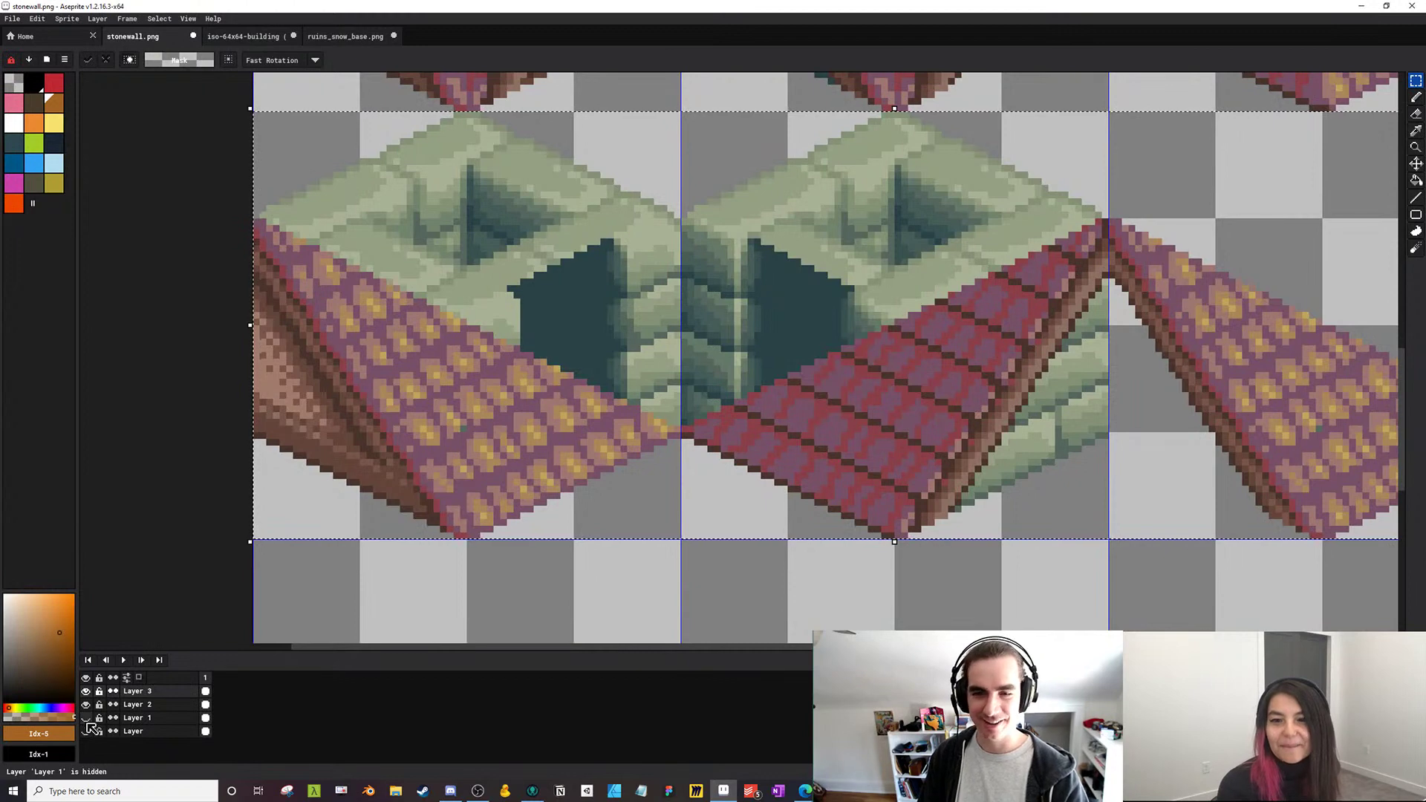
pyautogui.click(86, 704)
pyautogui.moveTo(293, 510); pyautogui.dragTo(278, 554)
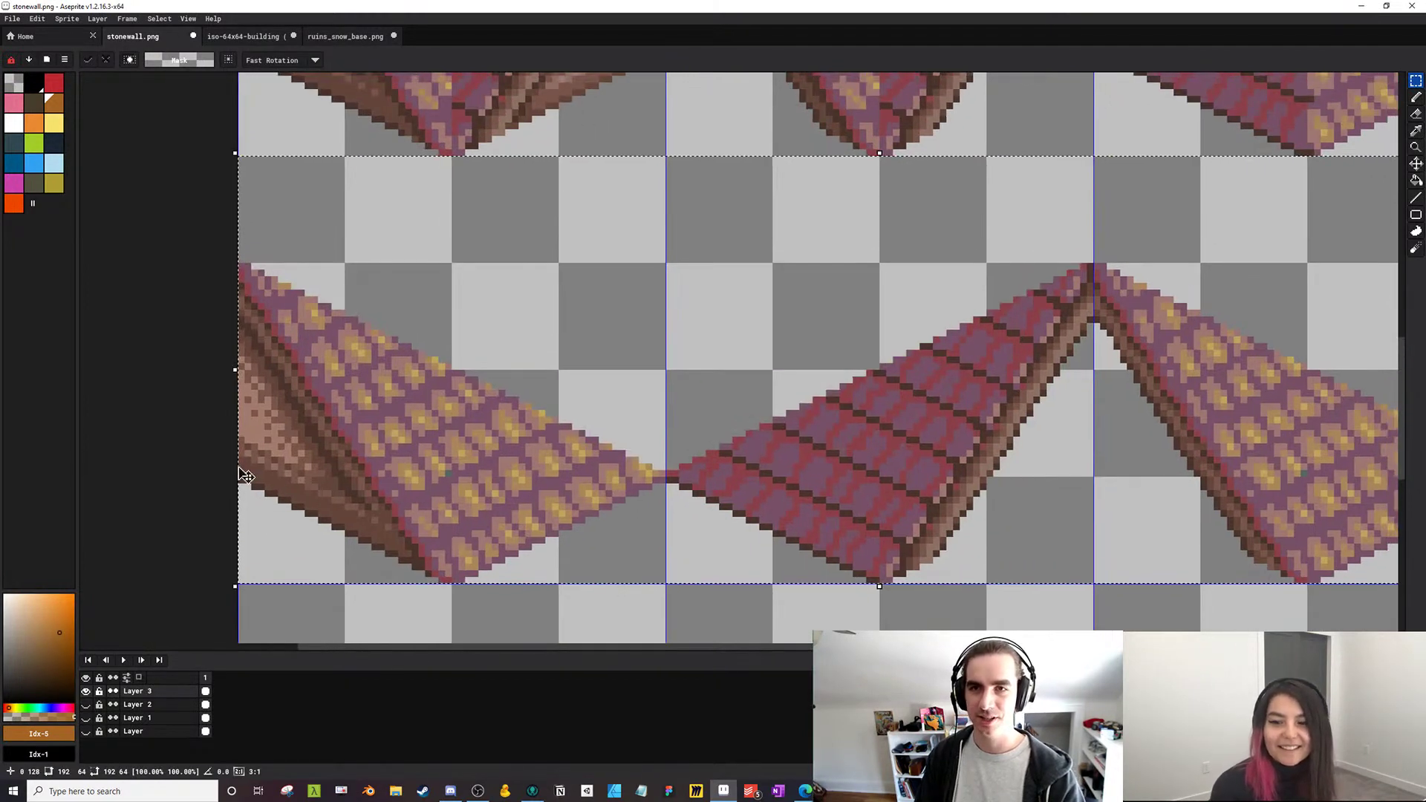
pyautogui.click(133, 186)
pyautogui.scroll(-2, 148, 124)
pyautogui.moveTo(236, 169); pyautogui.dragTo(238, 342)
pyautogui.scroll(-1, 231, 334)
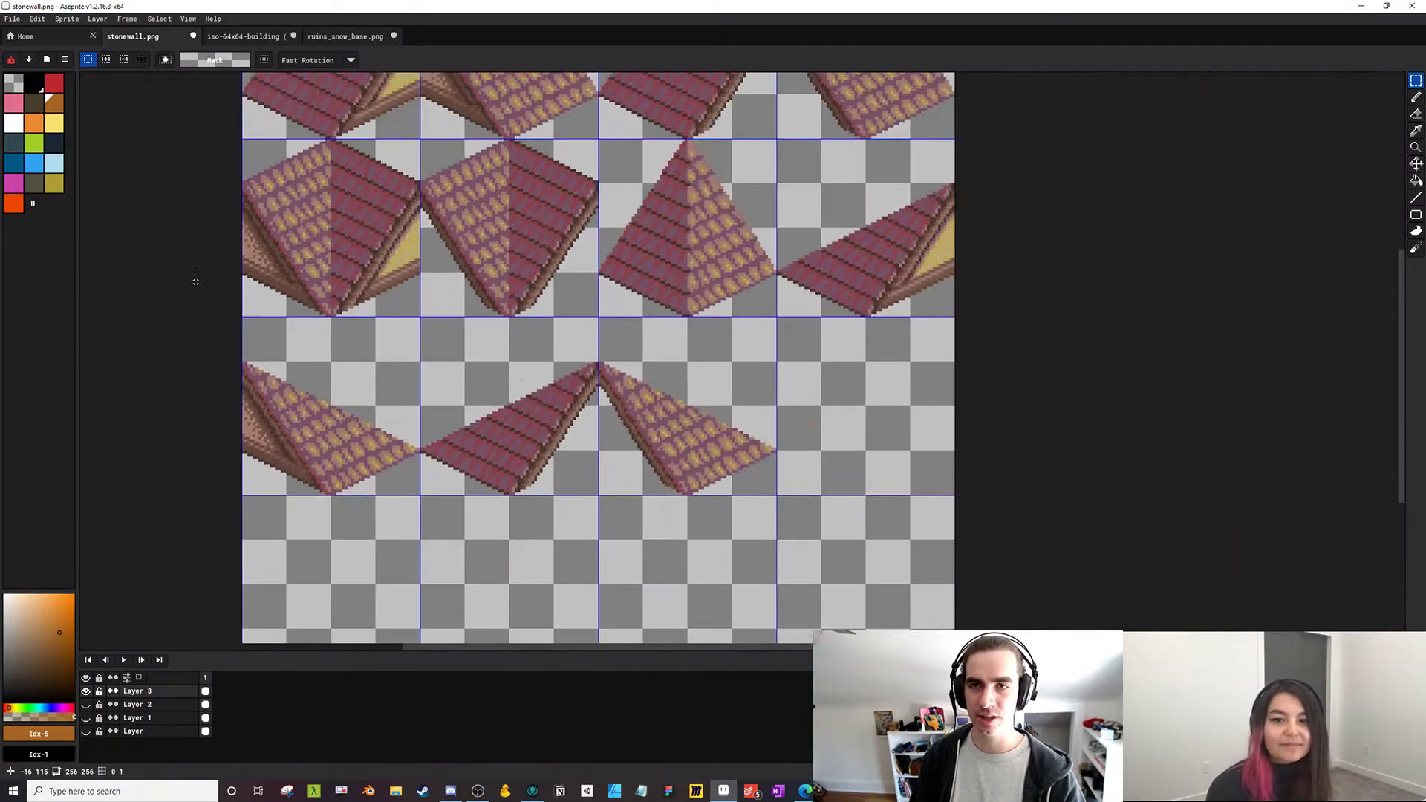
# Save the roof tiles as roof.png in the medieval terrain folder, accepting the loss of layers, and return to the building sheet
pyautogui.click(12, 18)
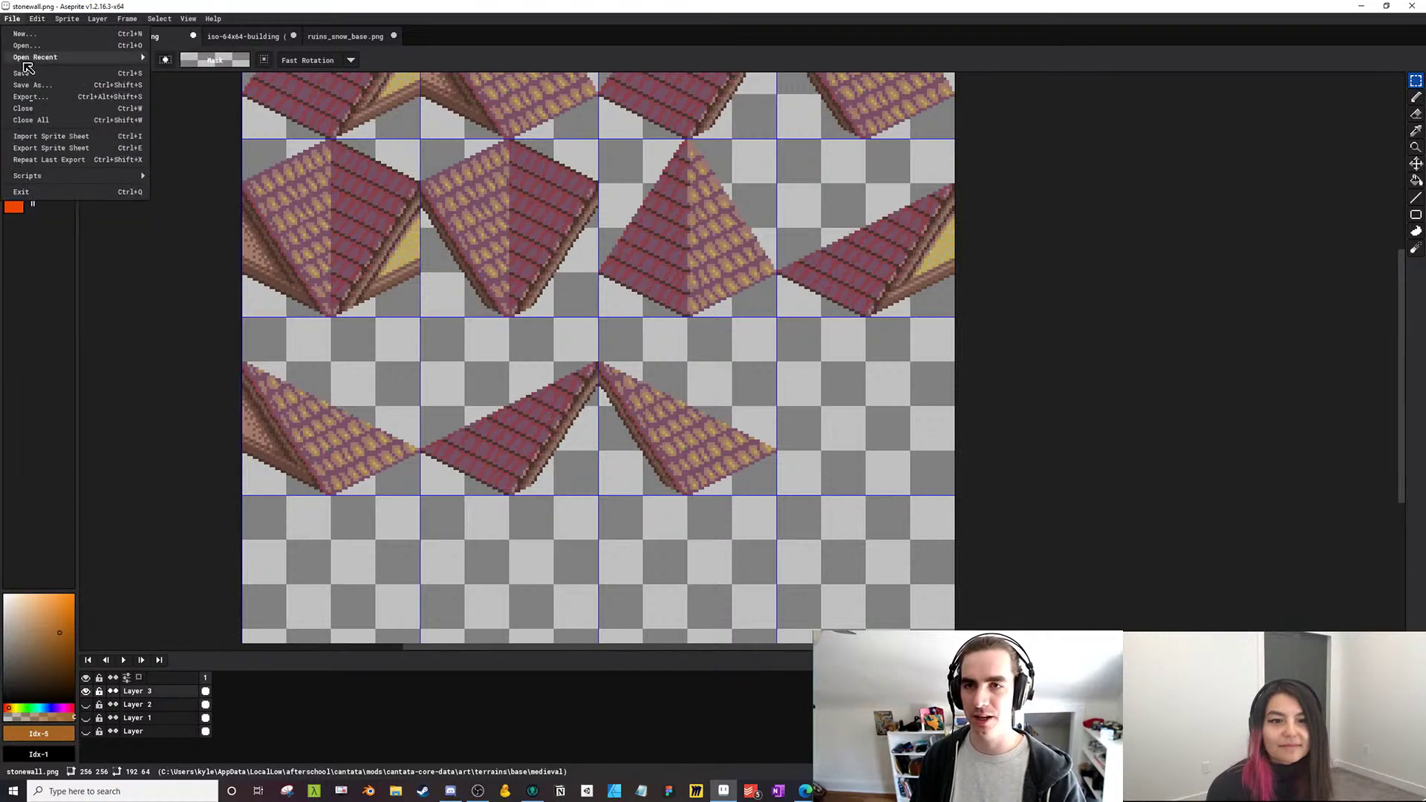
pyautogui.click(43, 98)
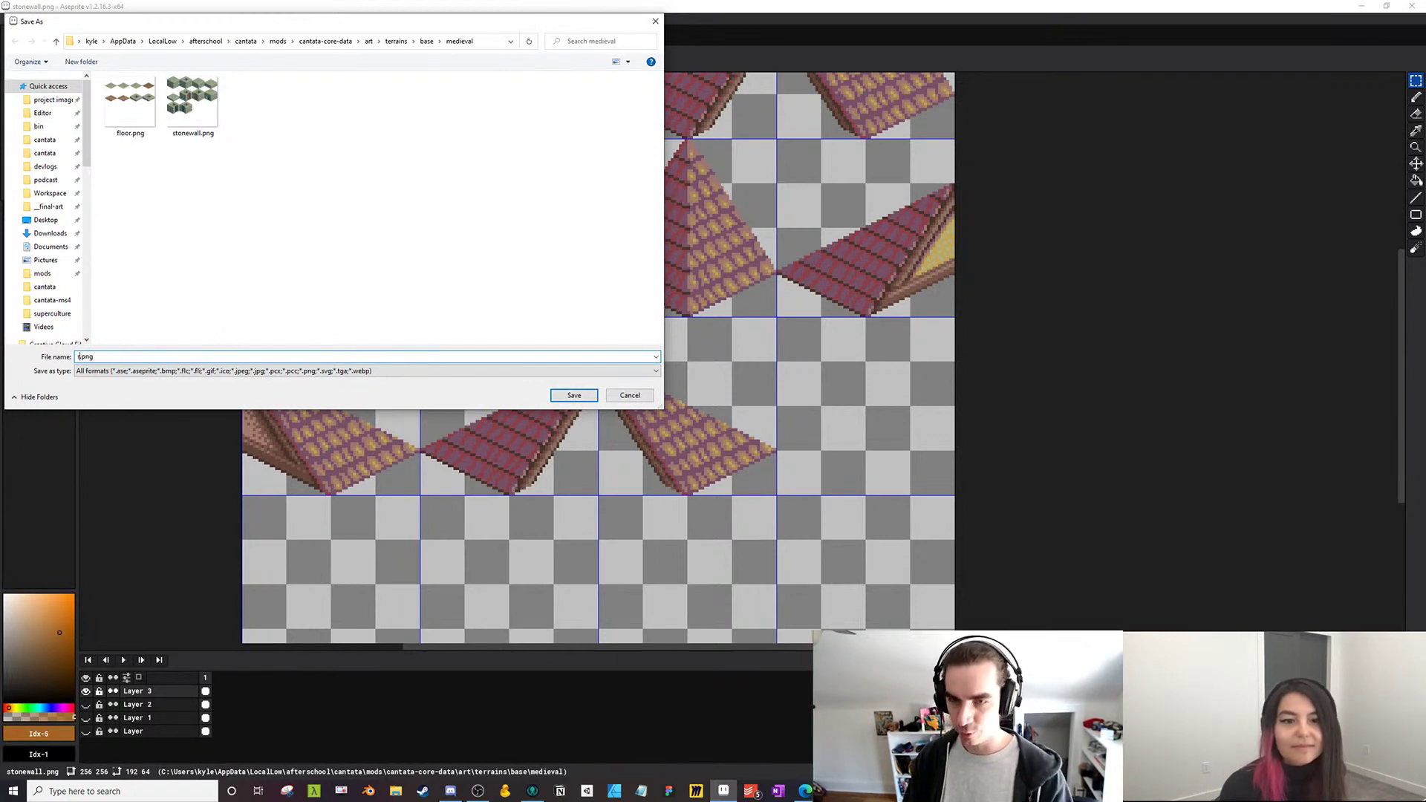
pyautogui.press('Return')
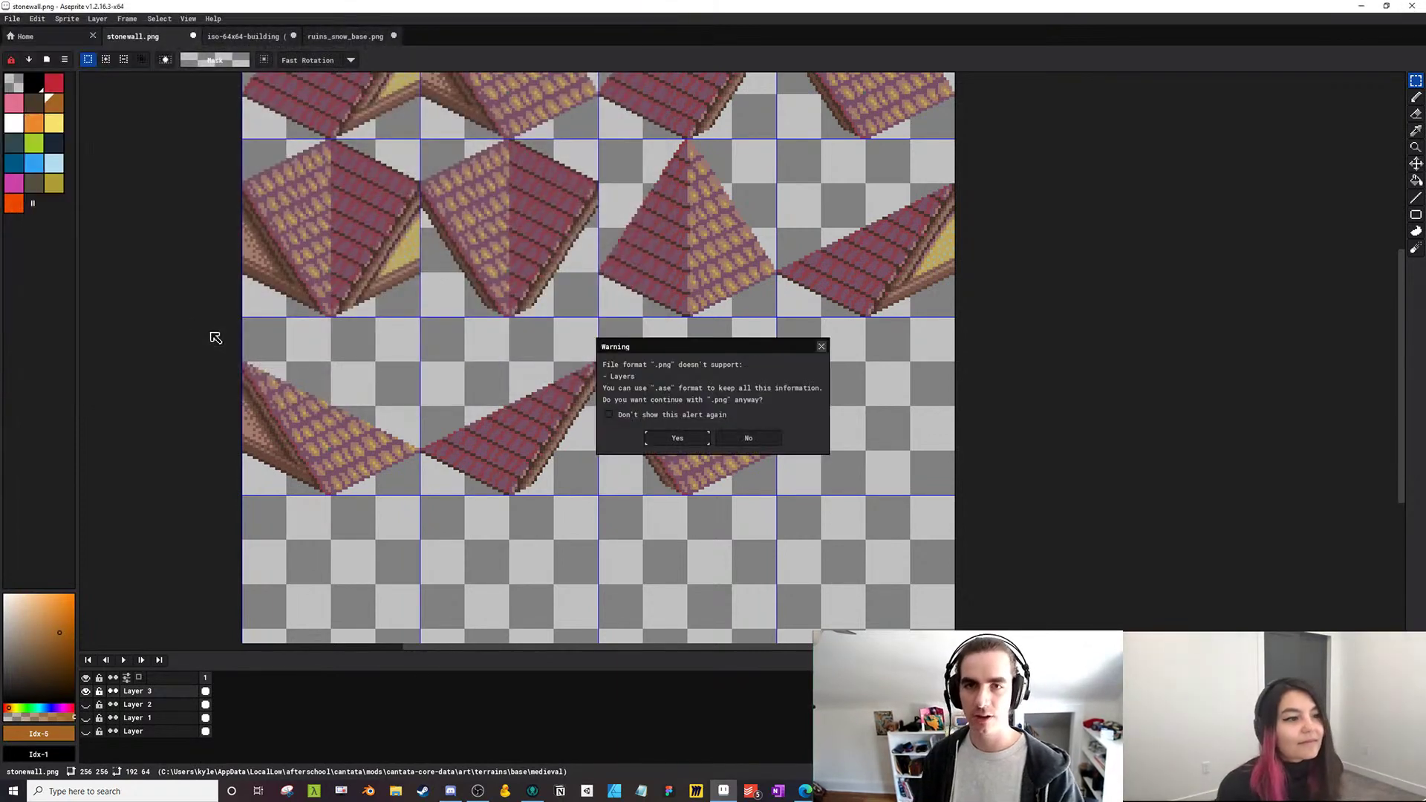
pyautogui.click(677, 438)
pyautogui.hotkey('ctrl', 'Tab')
pyautogui.moveTo(500, 297); pyautogui.dragTo(413, 308)
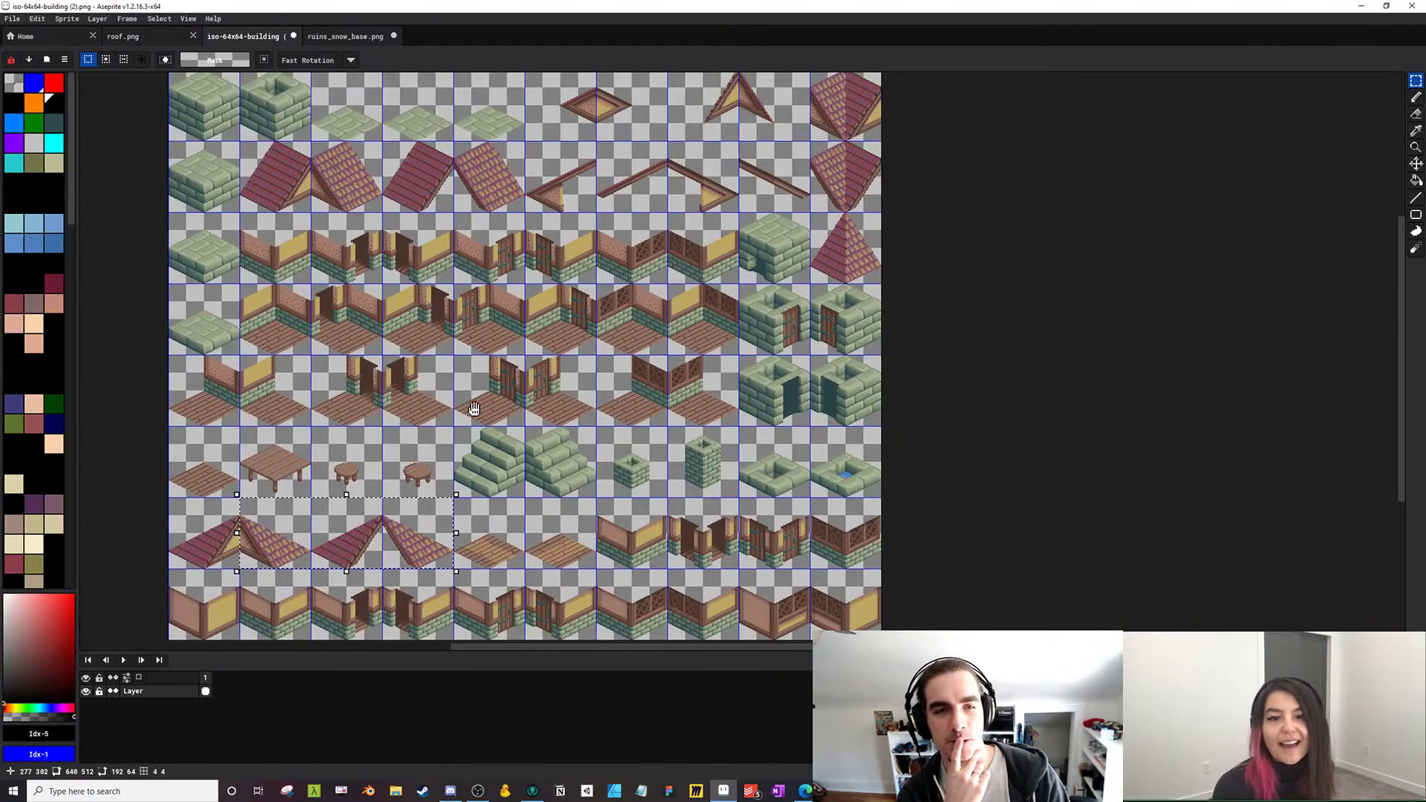
# Try to copy the first four wall tiles from the building sheet's third row into the first row of roof.png's Layer 3
pyautogui.moveTo(474, 408); pyautogui.dragTo(461, 407)
pyautogui.moveTo(519, 454); pyautogui.dragTo(519, 490)
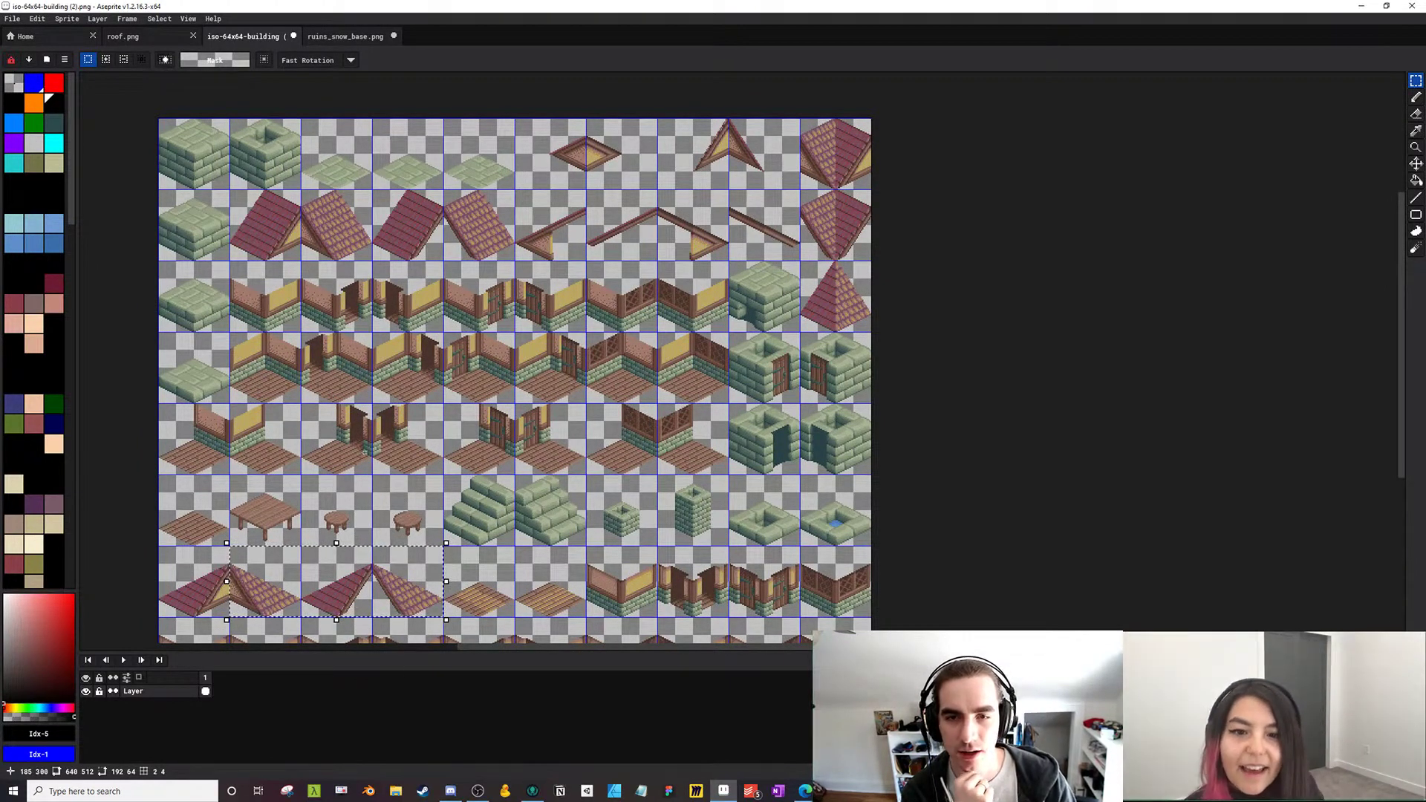
pyautogui.moveTo(379, 453); pyautogui.dragTo(365, 401)
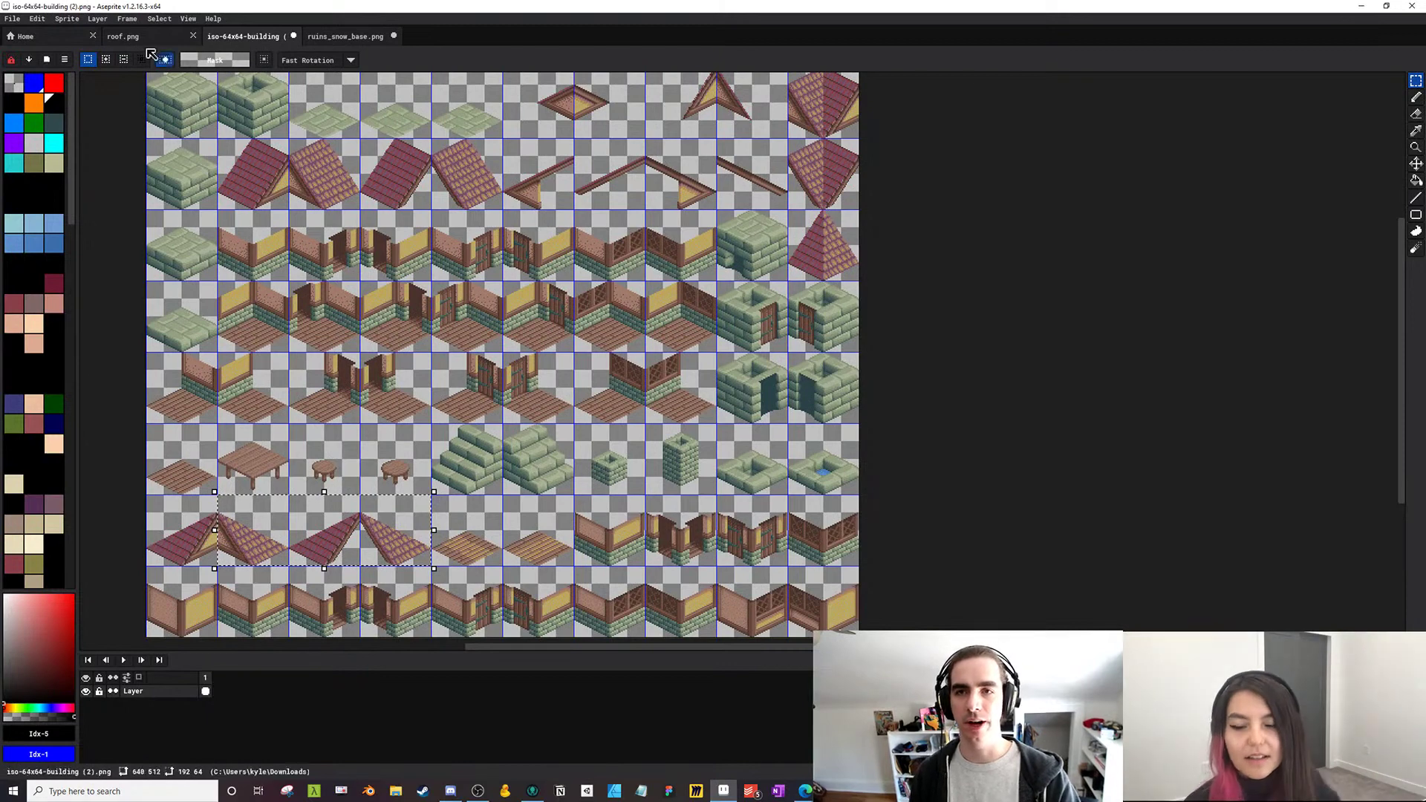
pyautogui.moveTo(324, 299); pyautogui.dragTo(326, 312)
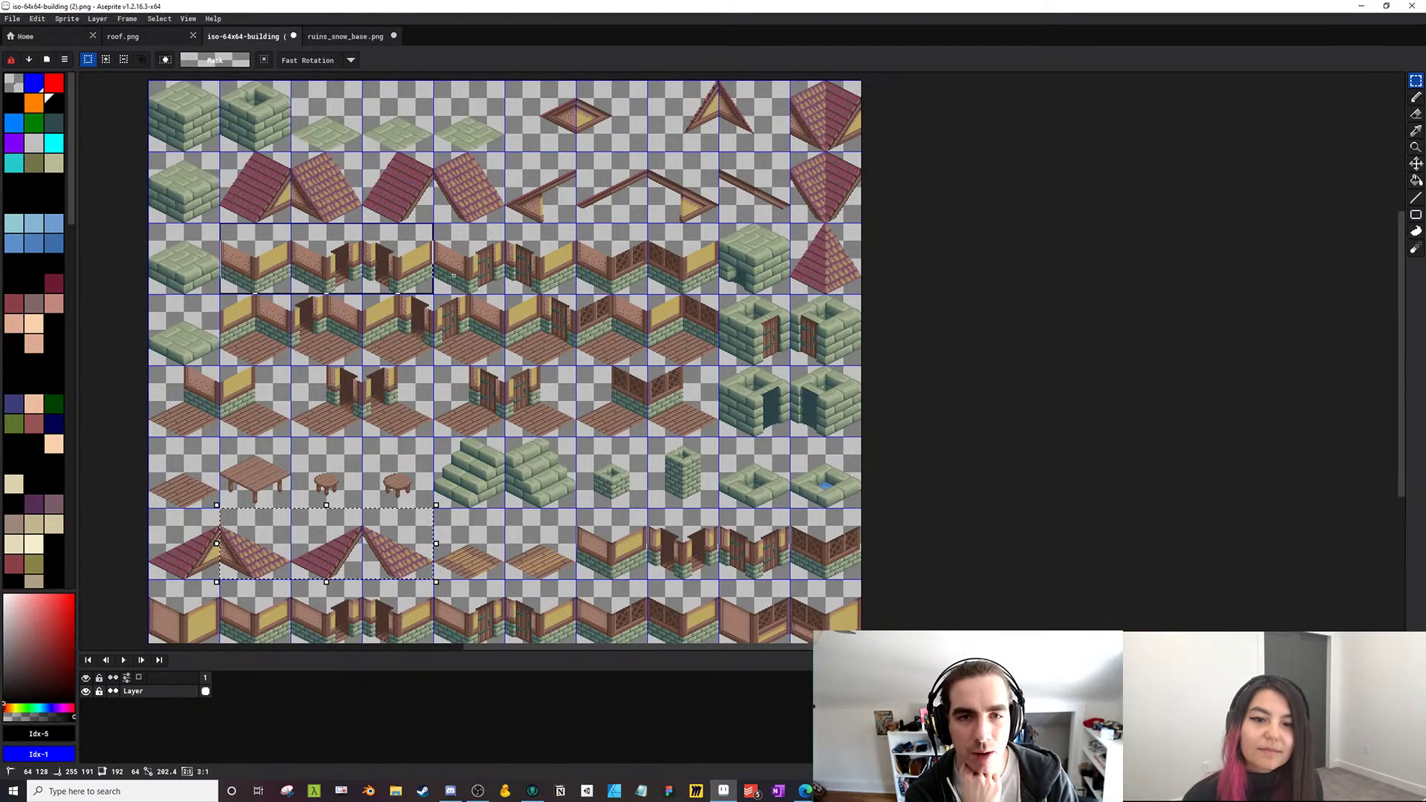
pyautogui.moveTo(454, 275); pyautogui.dragTo(490, 279)
pyautogui.click(122, 35)
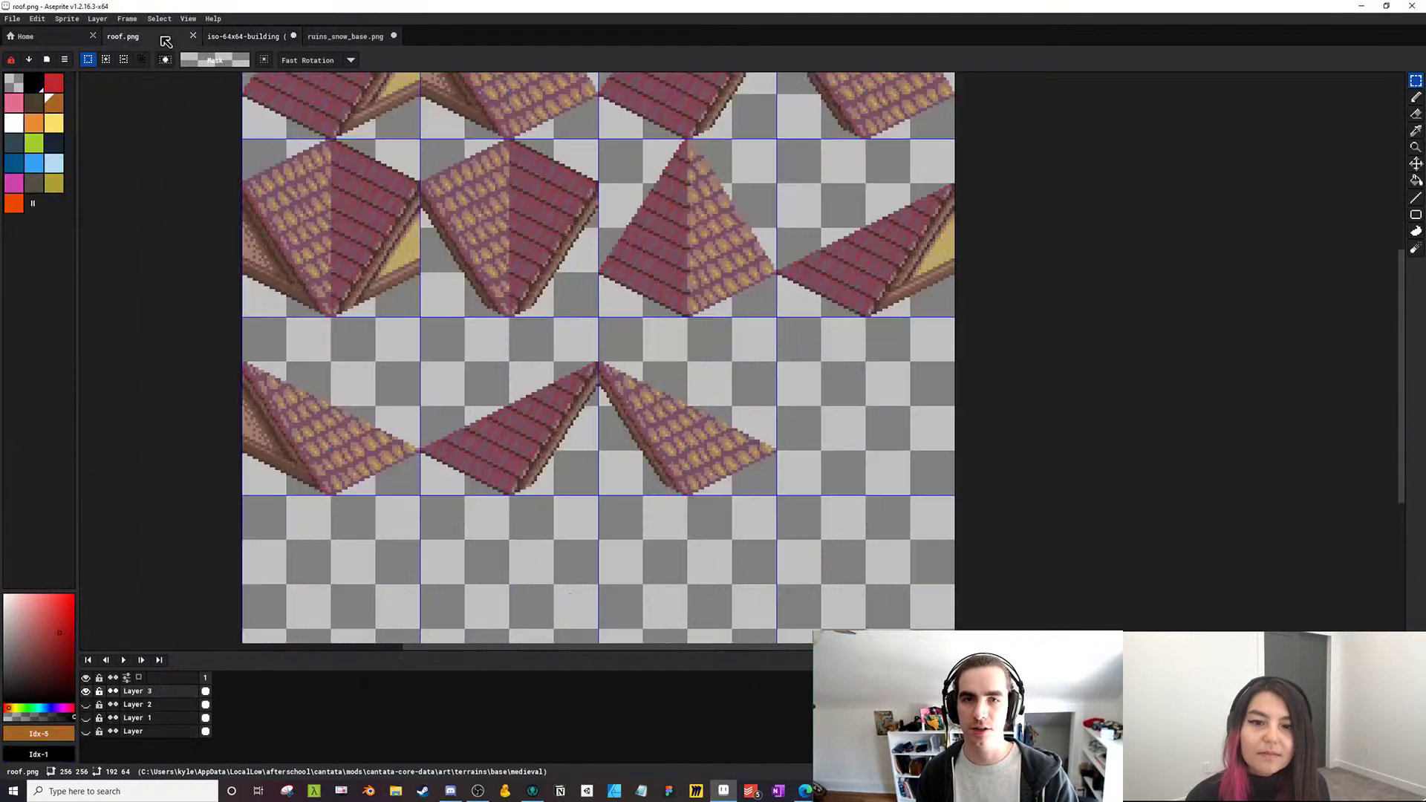
pyautogui.scroll(-2, 403, 312)
pyautogui.hotkey('ctrl', 'v')
pyautogui.moveTo(442, 451); pyautogui.dragTo(471, 265)
pyautogui.scroll(3, 287, 287)
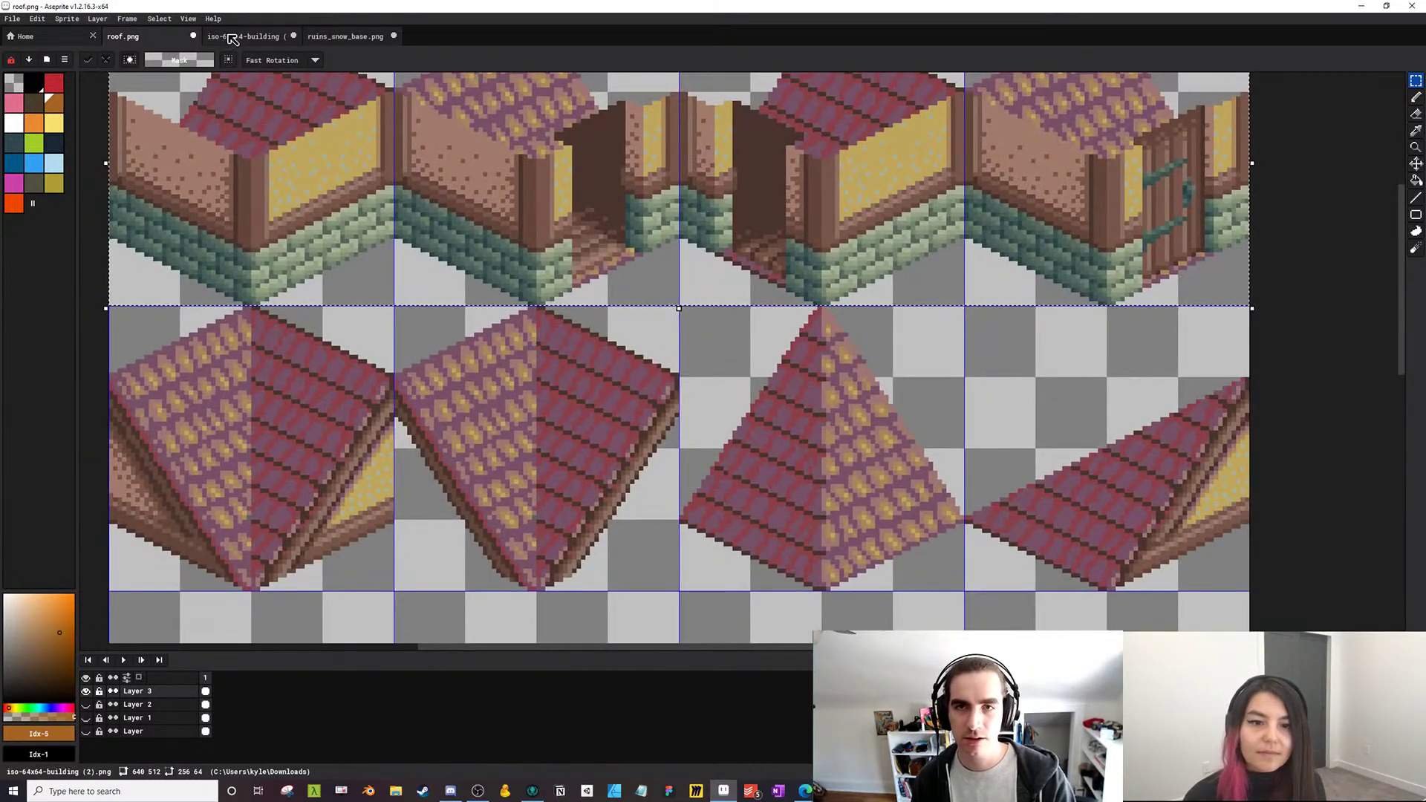
# Try to copy the remaining three wall tiles from the building sheet's third row into the first three cells of roof.png's second row
pyautogui.click(232, 37)
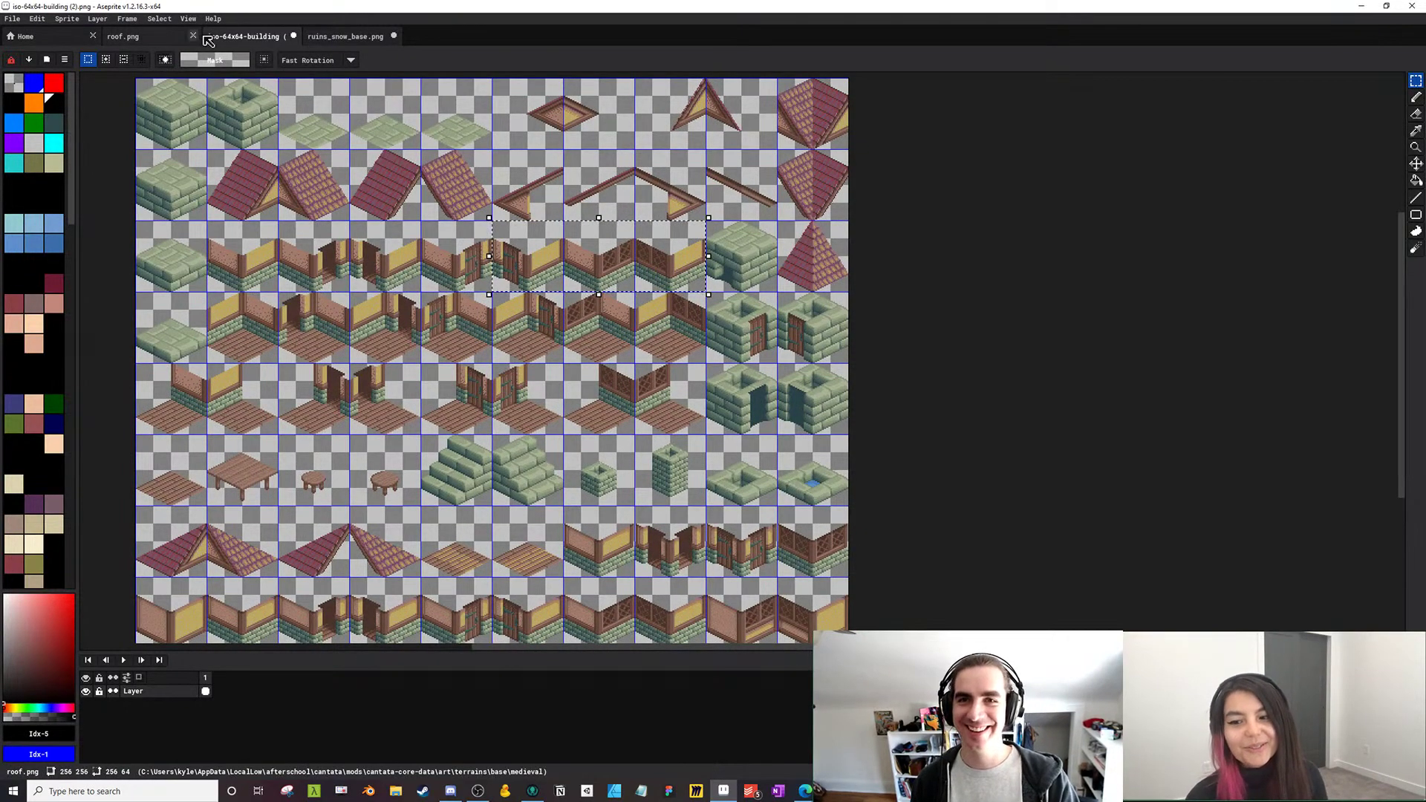
pyautogui.hotkey('ctrl', 'shift', 'Tab')
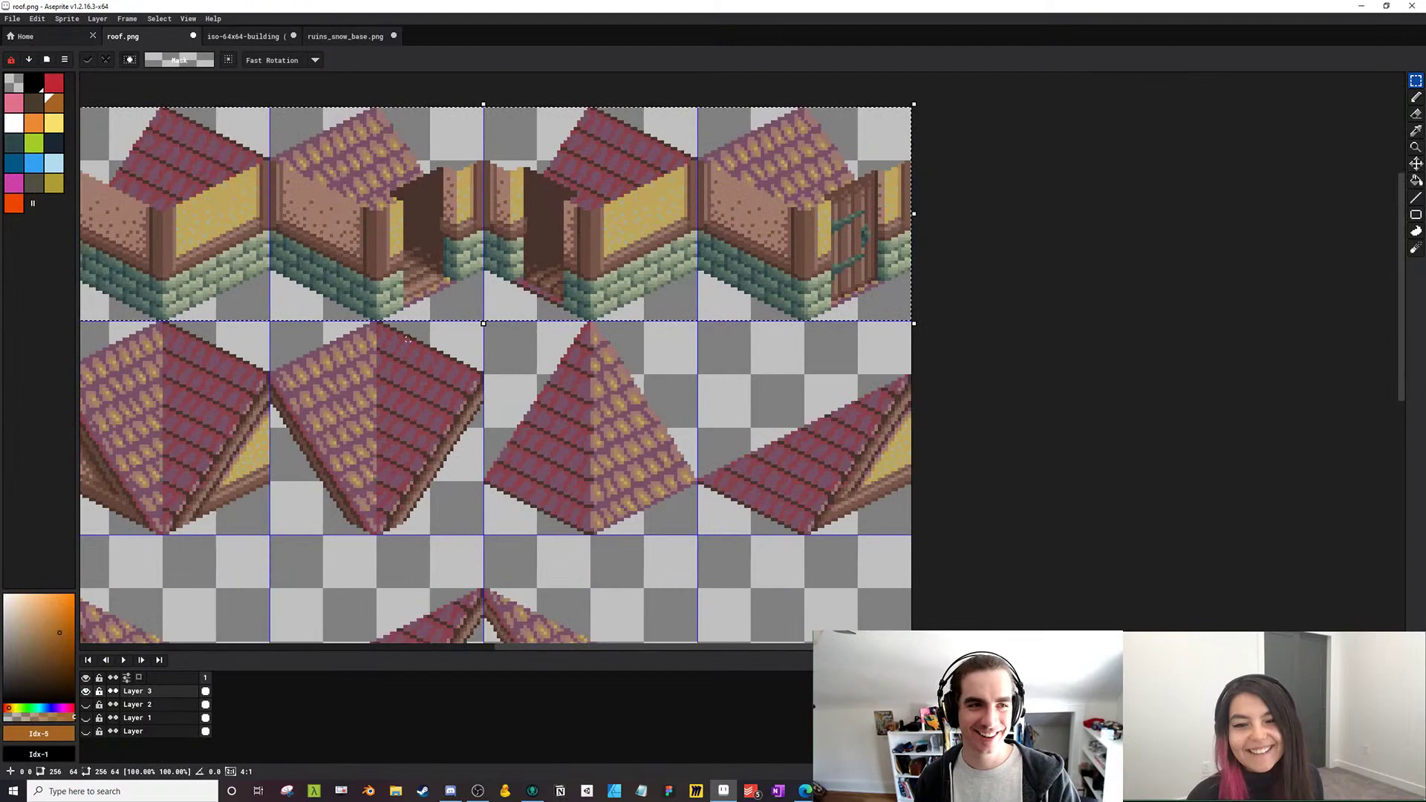
pyautogui.moveTo(408, 338); pyautogui.dragTo(566, 220)
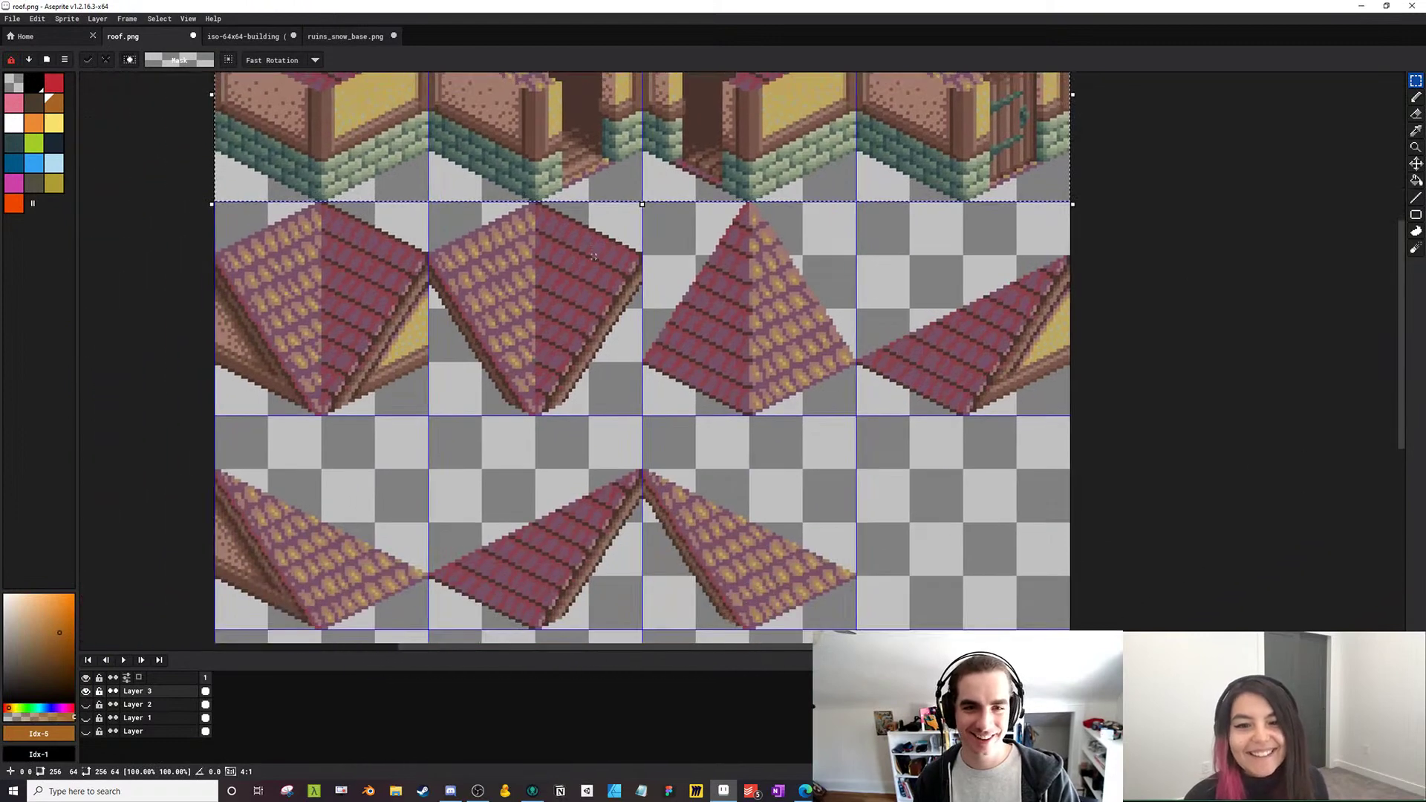
pyautogui.hotkey('ctrl', 'v')
pyautogui.moveTo(621, 538); pyautogui.dragTo(405, 323)
pyautogui.moveTo(519, 336); pyautogui.dragTo(656, 274)
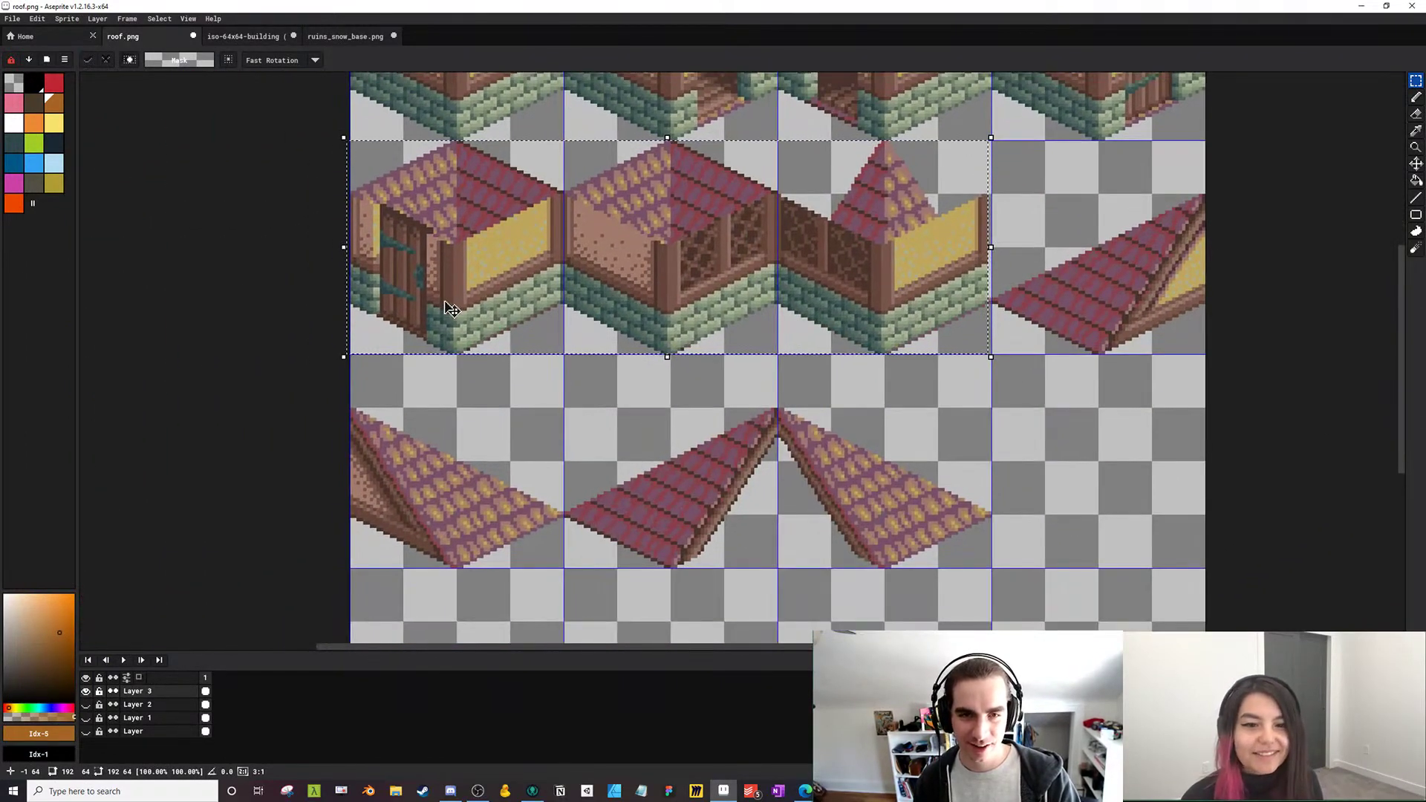
pyautogui.scroll(7, 446, 302)
pyautogui.scroll(-4, 447, 300)
pyautogui.moveTo(470, 295); pyautogui.dragTo(478, 294)
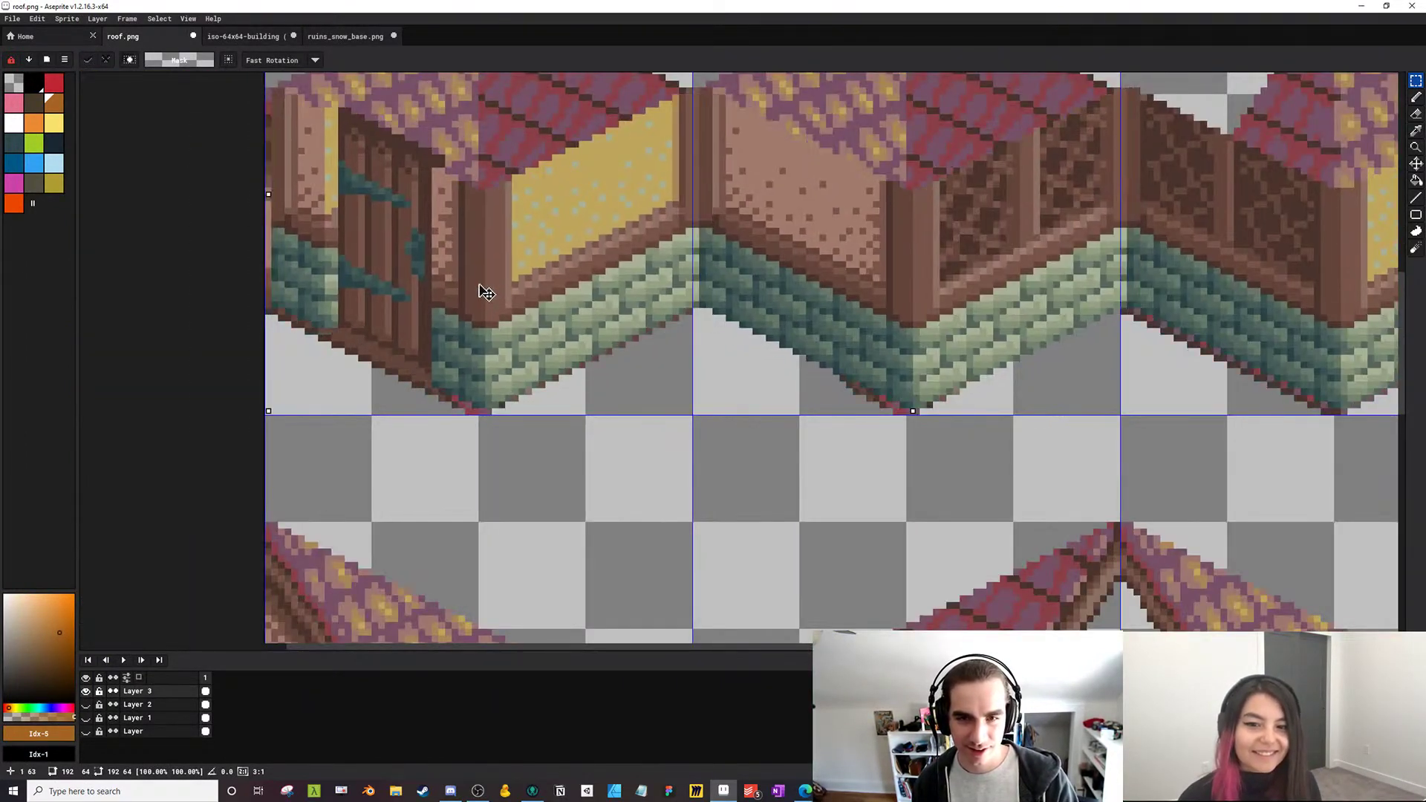
pyautogui.press('Return')
# Undo both wall tile pastes over the roof tiles in roof.png
pyautogui.click(246, 35)
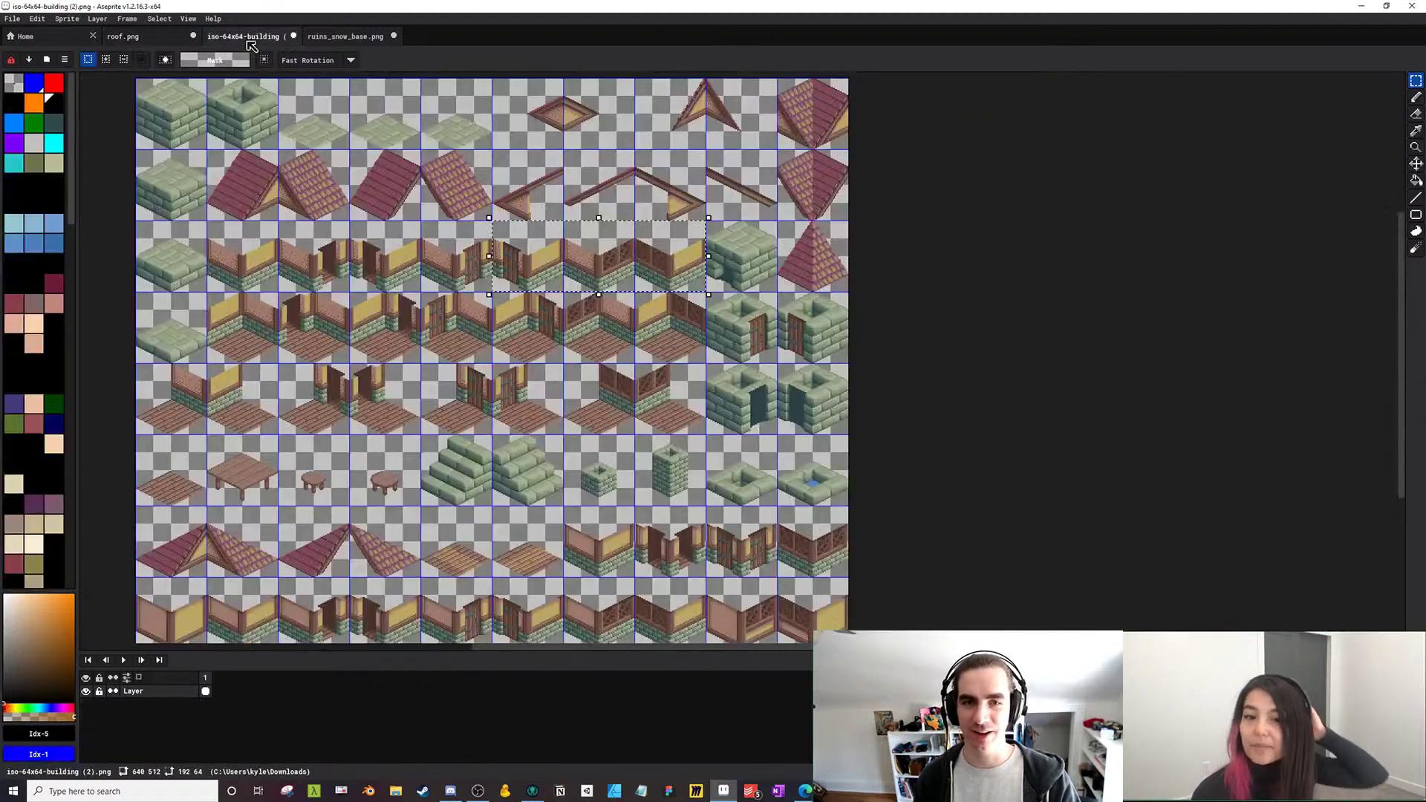
pyautogui.click(164, 39)
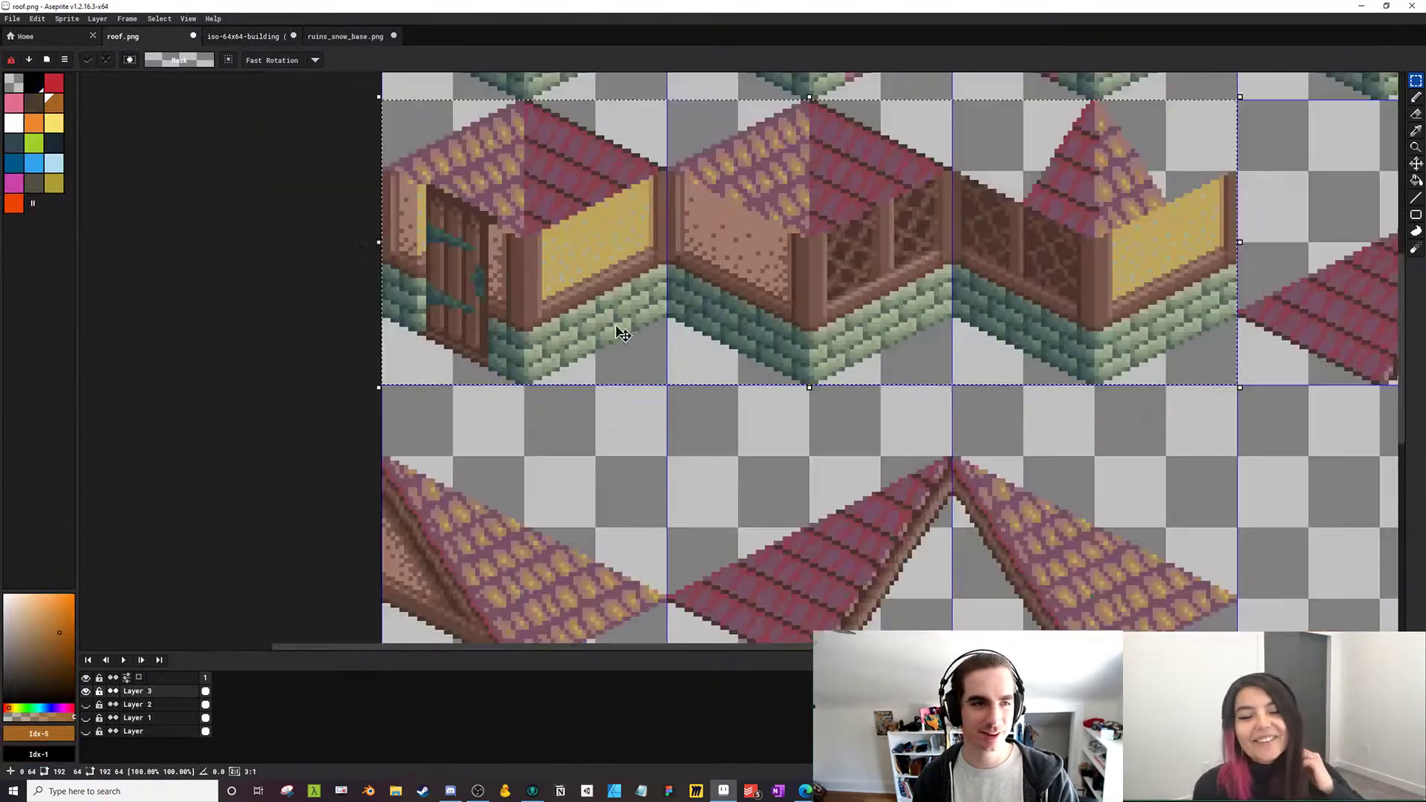
pyautogui.scroll(-3, 445, 334)
pyautogui.click(86, 705)
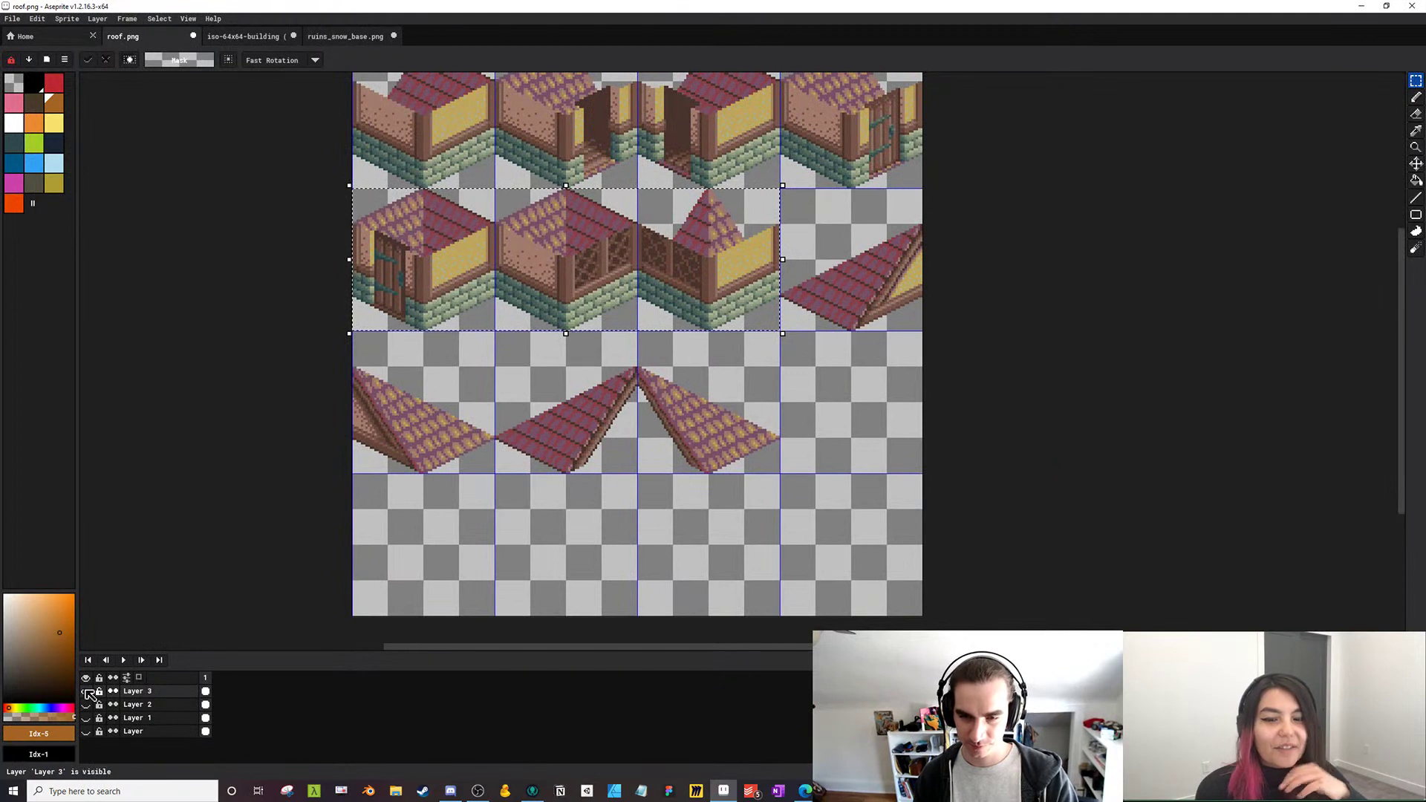
pyautogui.scroll(3, 343, 587)
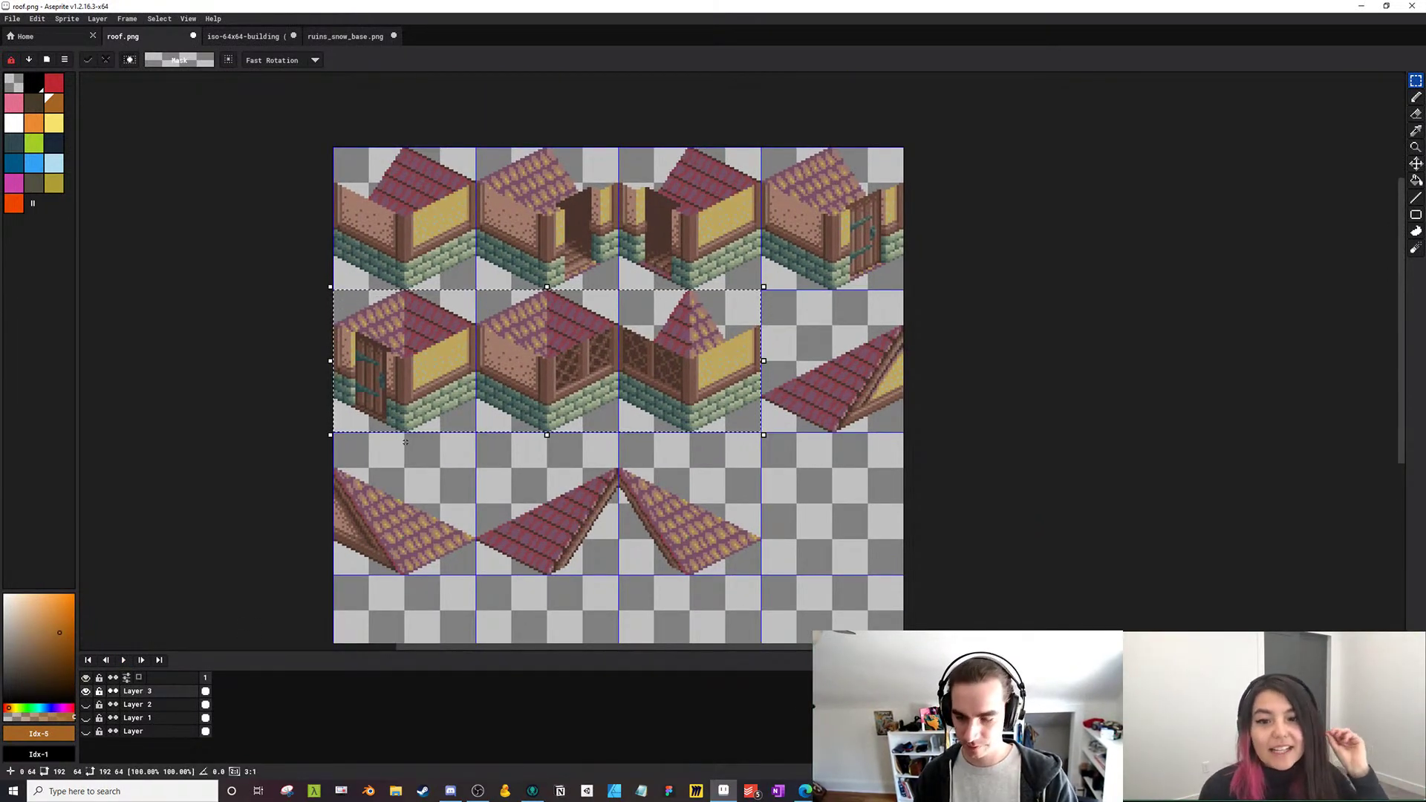
pyautogui.hotkey('ctrl', 'z')
pyautogui.hotkey('ctrl', 'z')
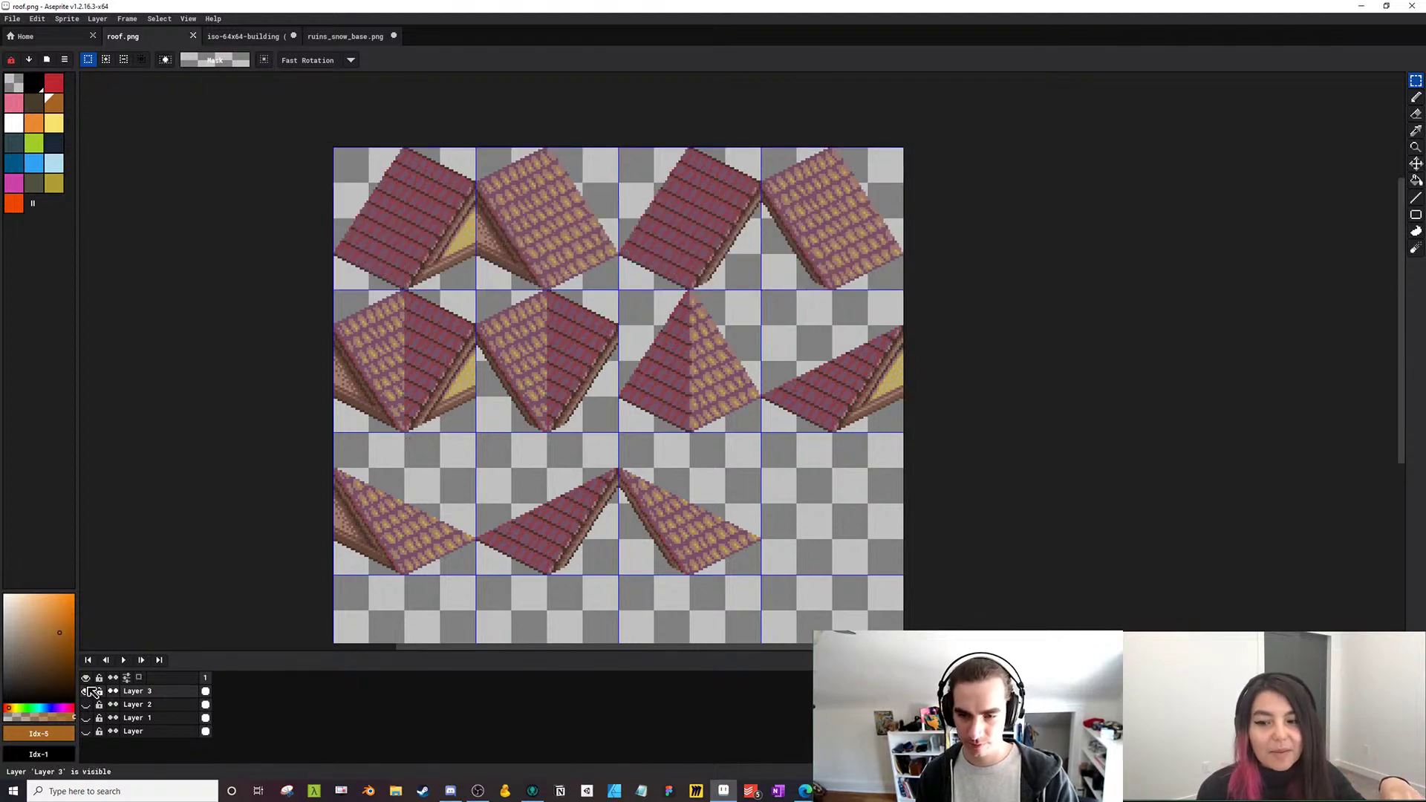
# Hide Layer 3 and copy the first four wall tiles from the building sheet's third row into the first row of a new layer
pyautogui.click(86, 692)
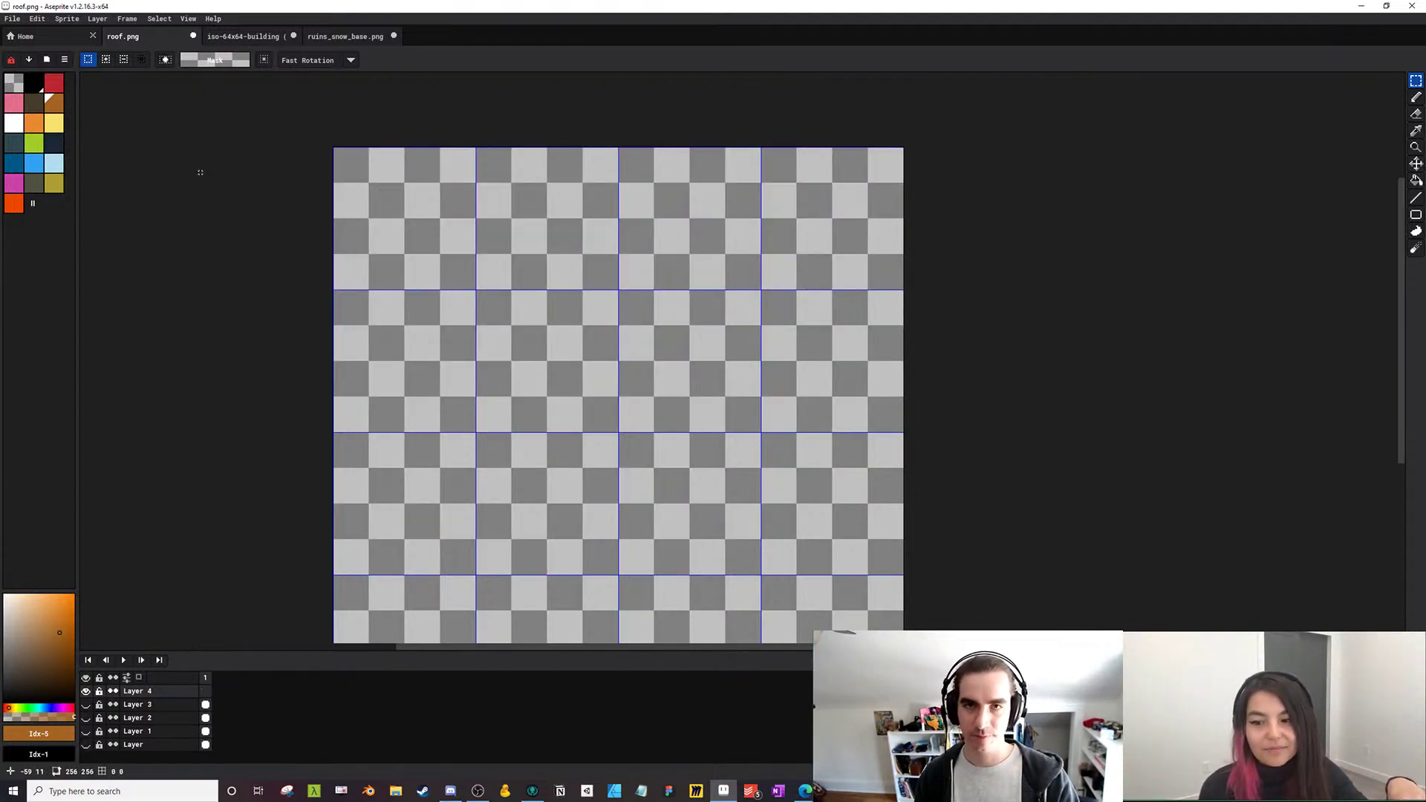
pyautogui.hotkey('ctrl', 'Tab')
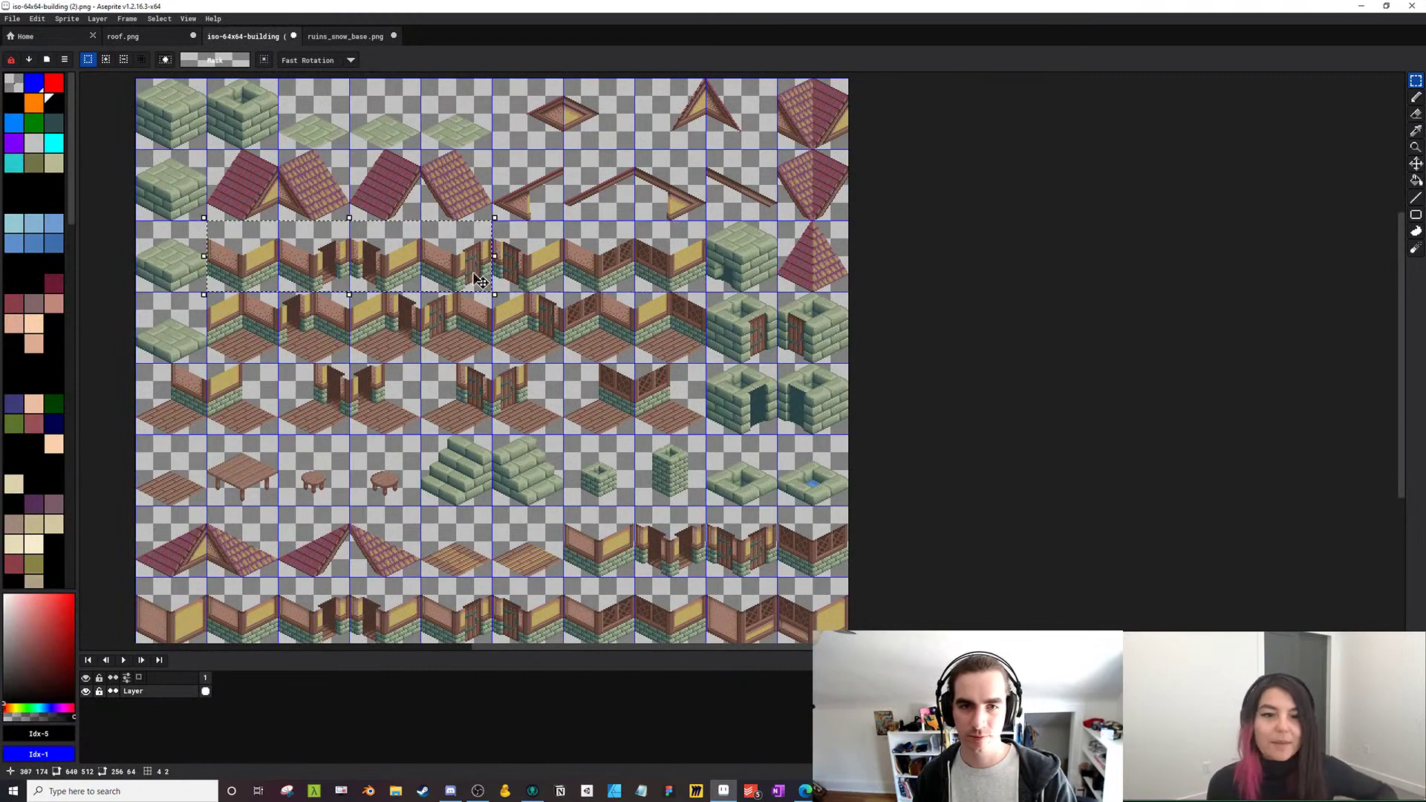
pyautogui.click(139, 37)
pyautogui.hotkey('ctrl', 'v')
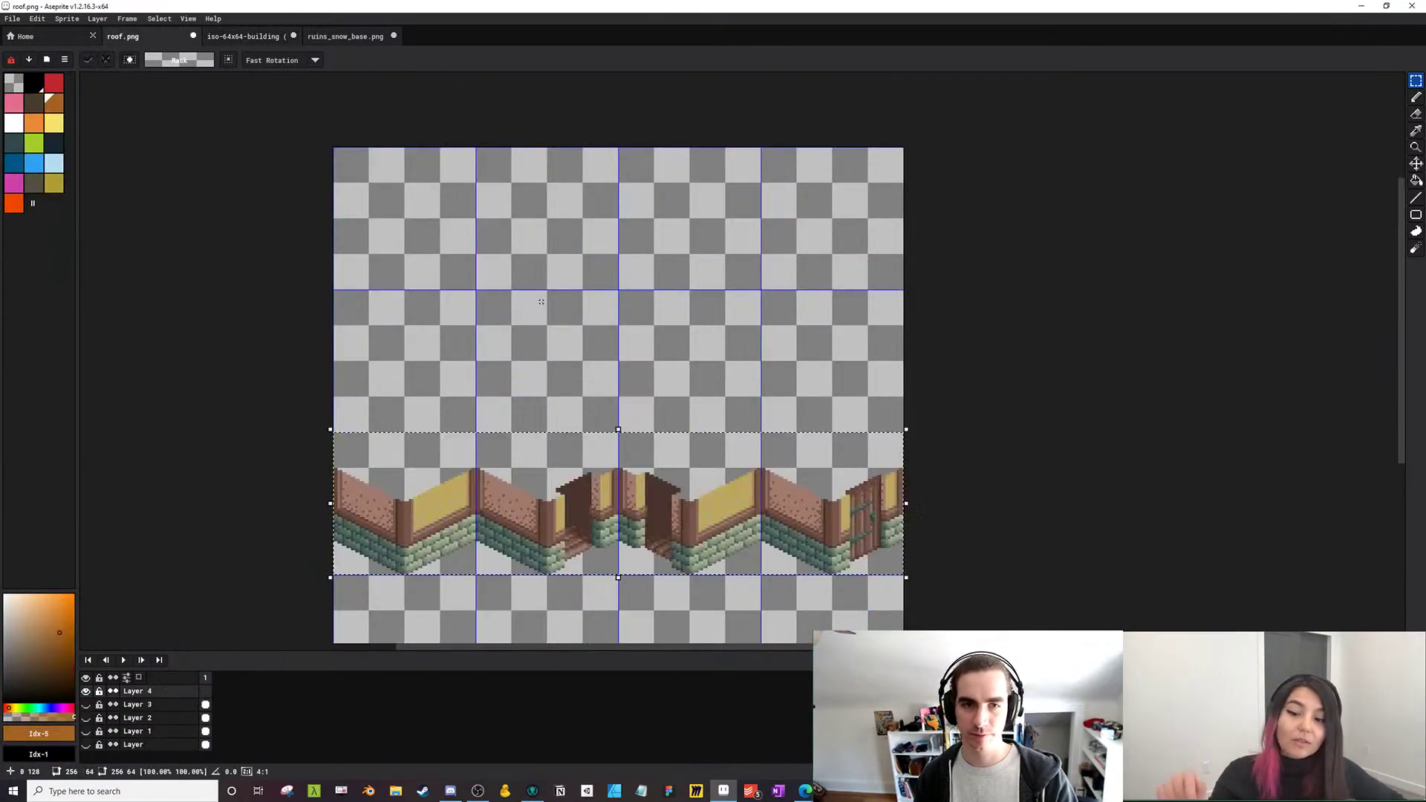
pyautogui.moveTo(698, 533); pyautogui.dragTo(698, 258)
pyautogui.scroll(1, 704, 263)
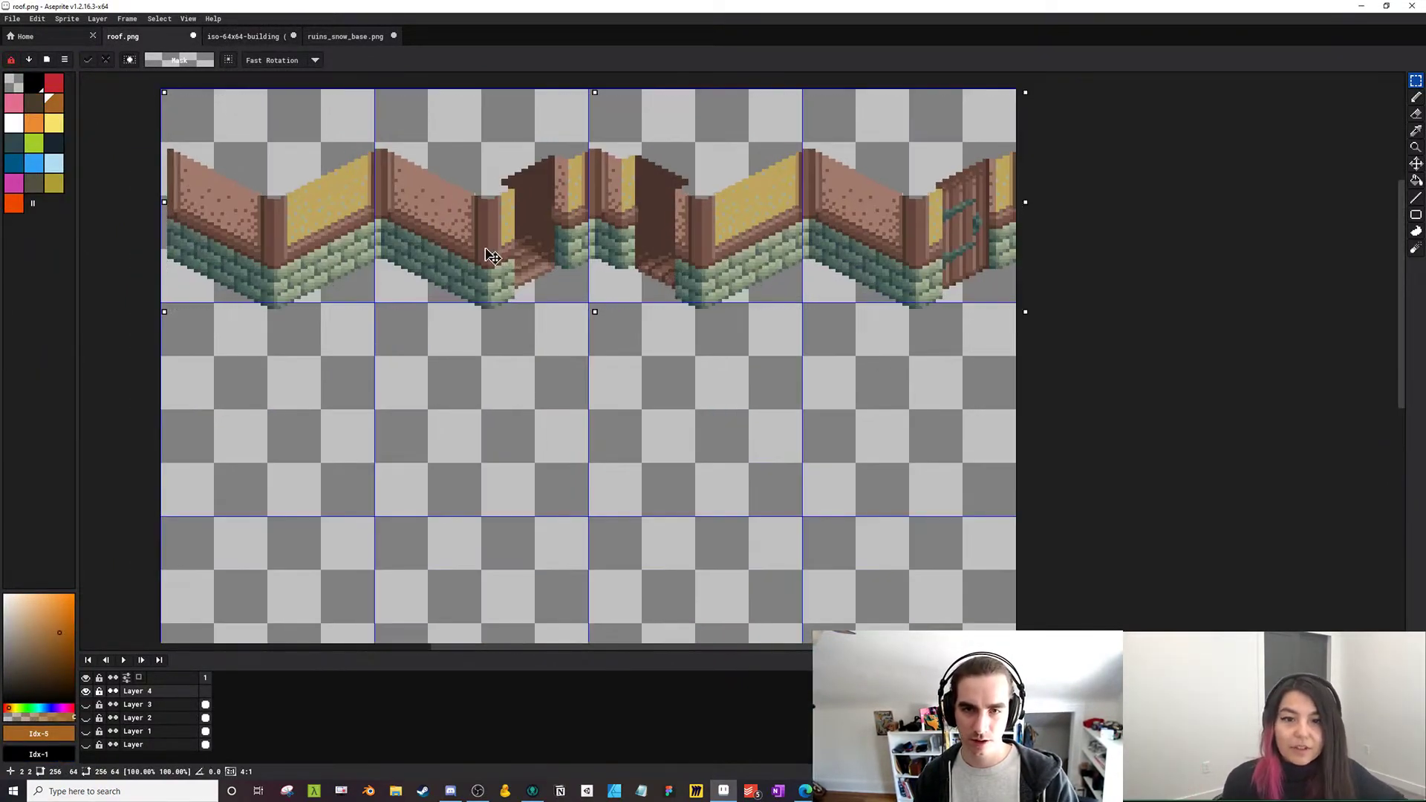
pyautogui.moveTo(490, 249); pyautogui.dragTo(488, 248)
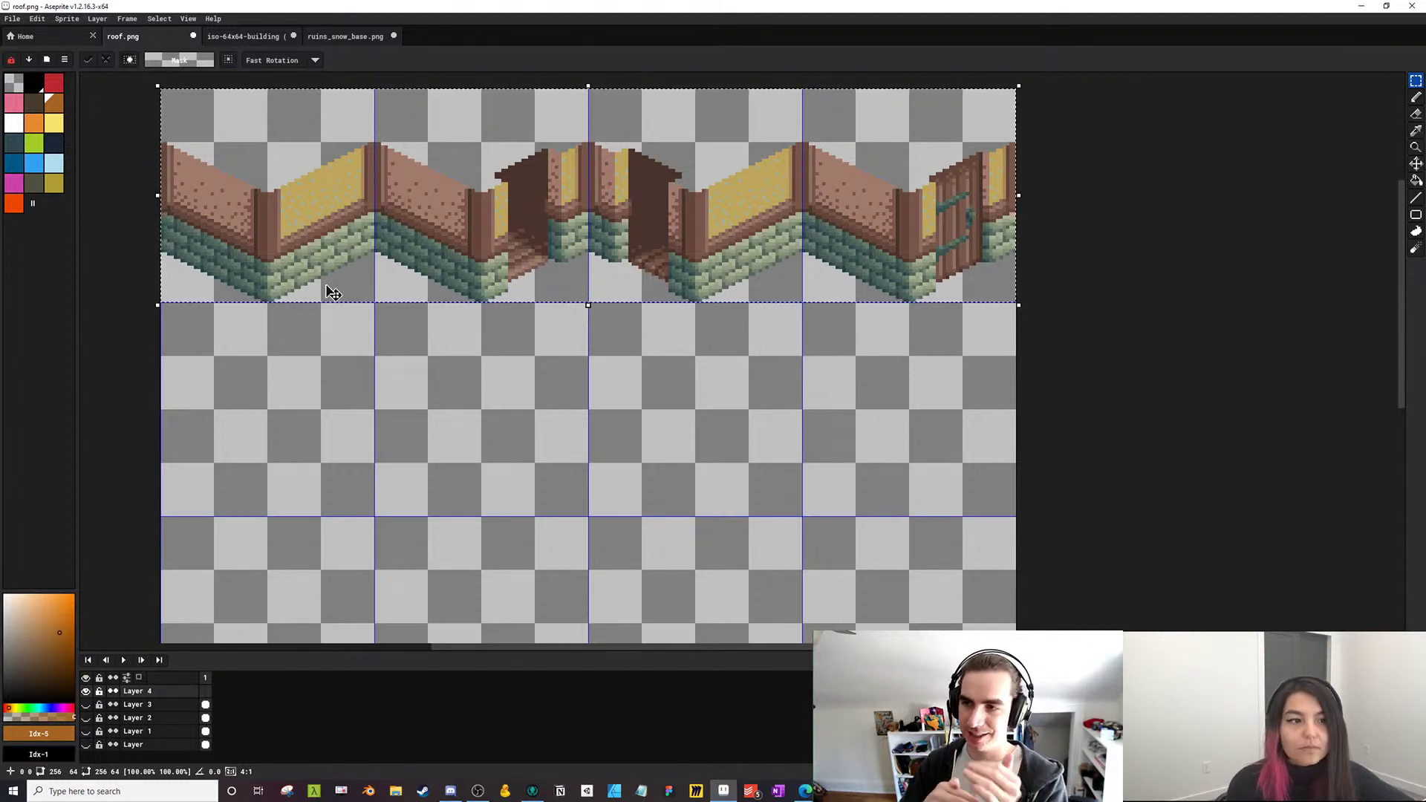
# Copy the remaining three wall tiles from the building sheet's third row into the first three cells of Layer 4's second row
pyautogui.click(244, 39)
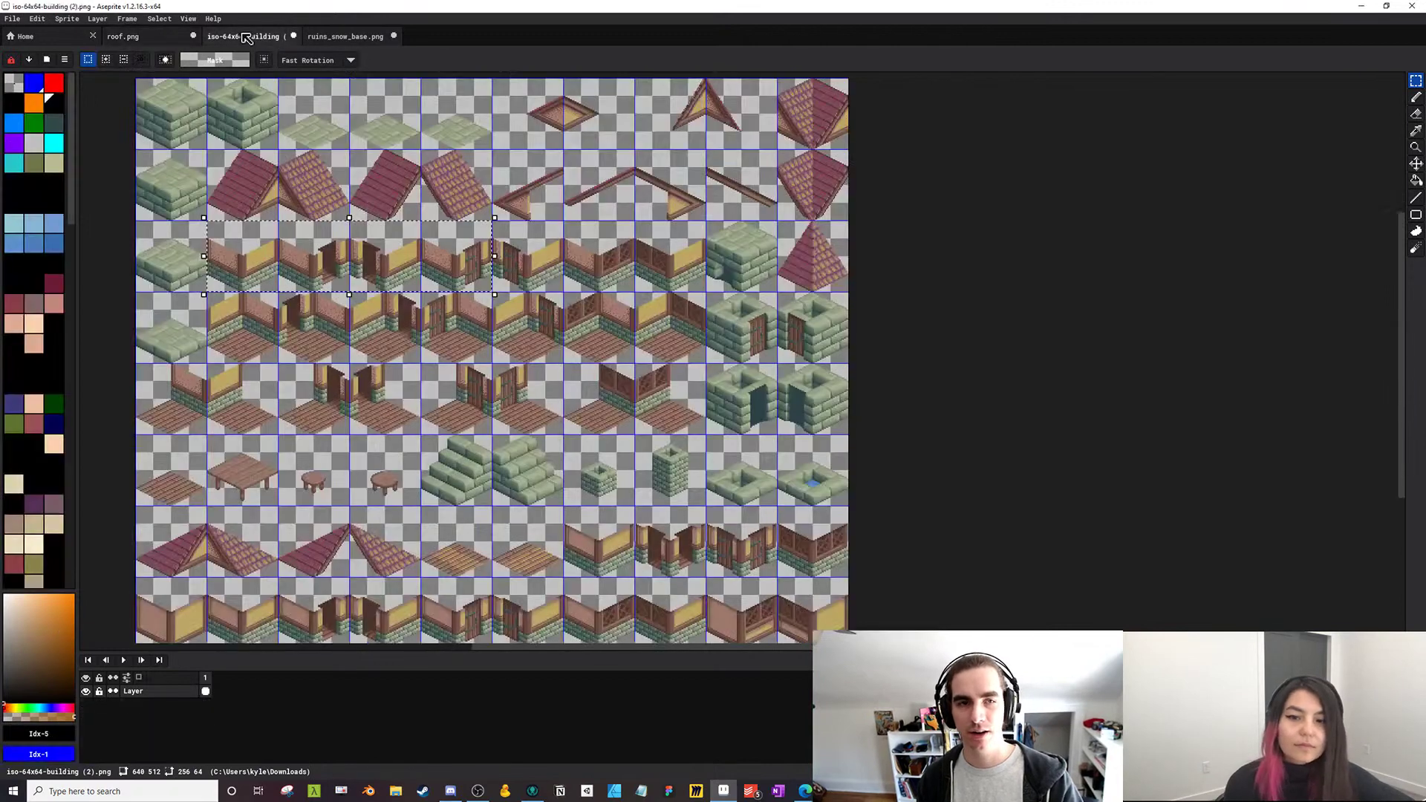
pyautogui.moveTo(624, 313); pyautogui.dragTo(695, 314)
pyautogui.hotkey('ctrl', 'c')
pyautogui.click(122, 35)
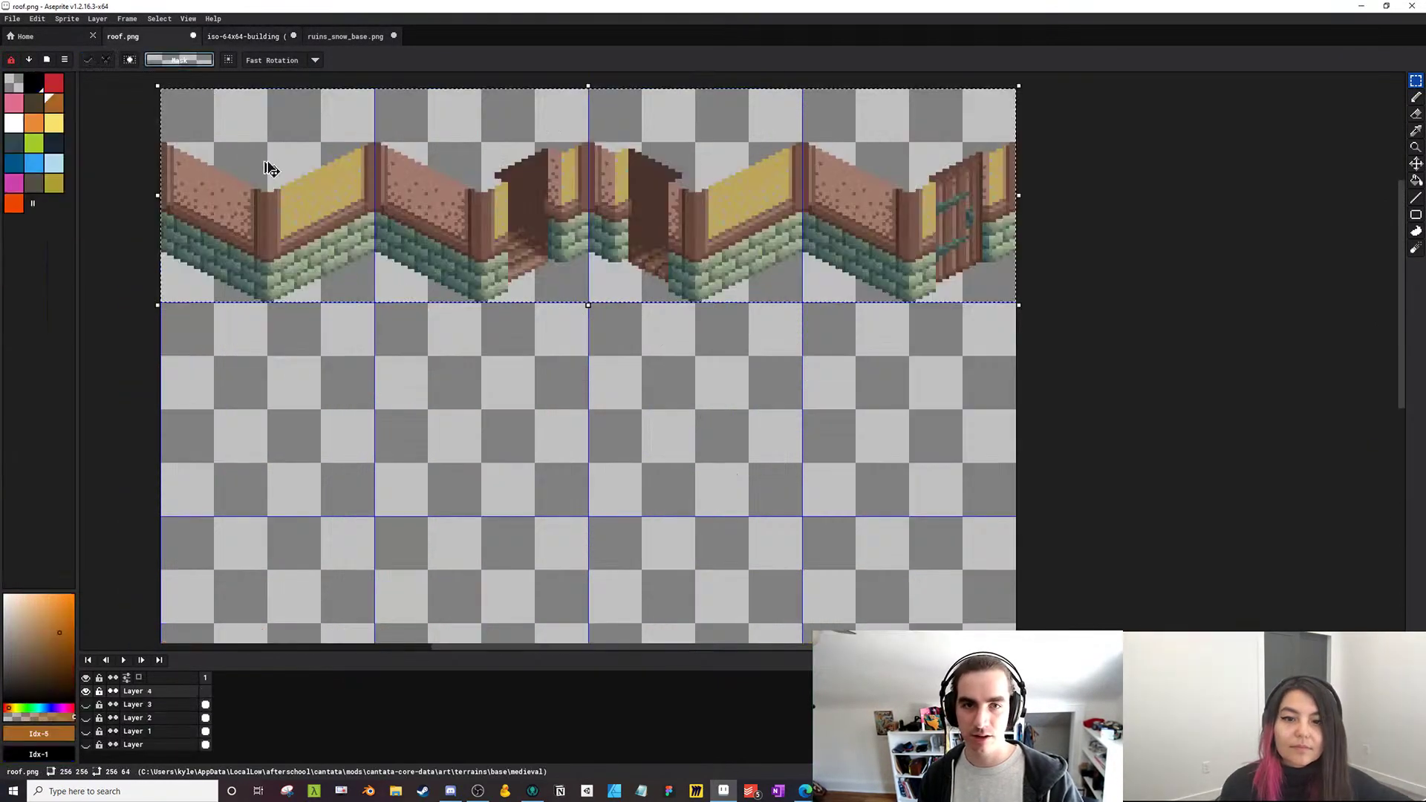
pyautogui.hotkey('ctrl', 'v')
pyautogui.moveTo(709, 566); pyautogui.dragTo(500, 378)
pyautogui.press('Return')
# Copy the four wall tiles at the end of the building sheet's seventh row into the third row of Layer 4
pyautogui.hotkey('ctrl', 'Tab')
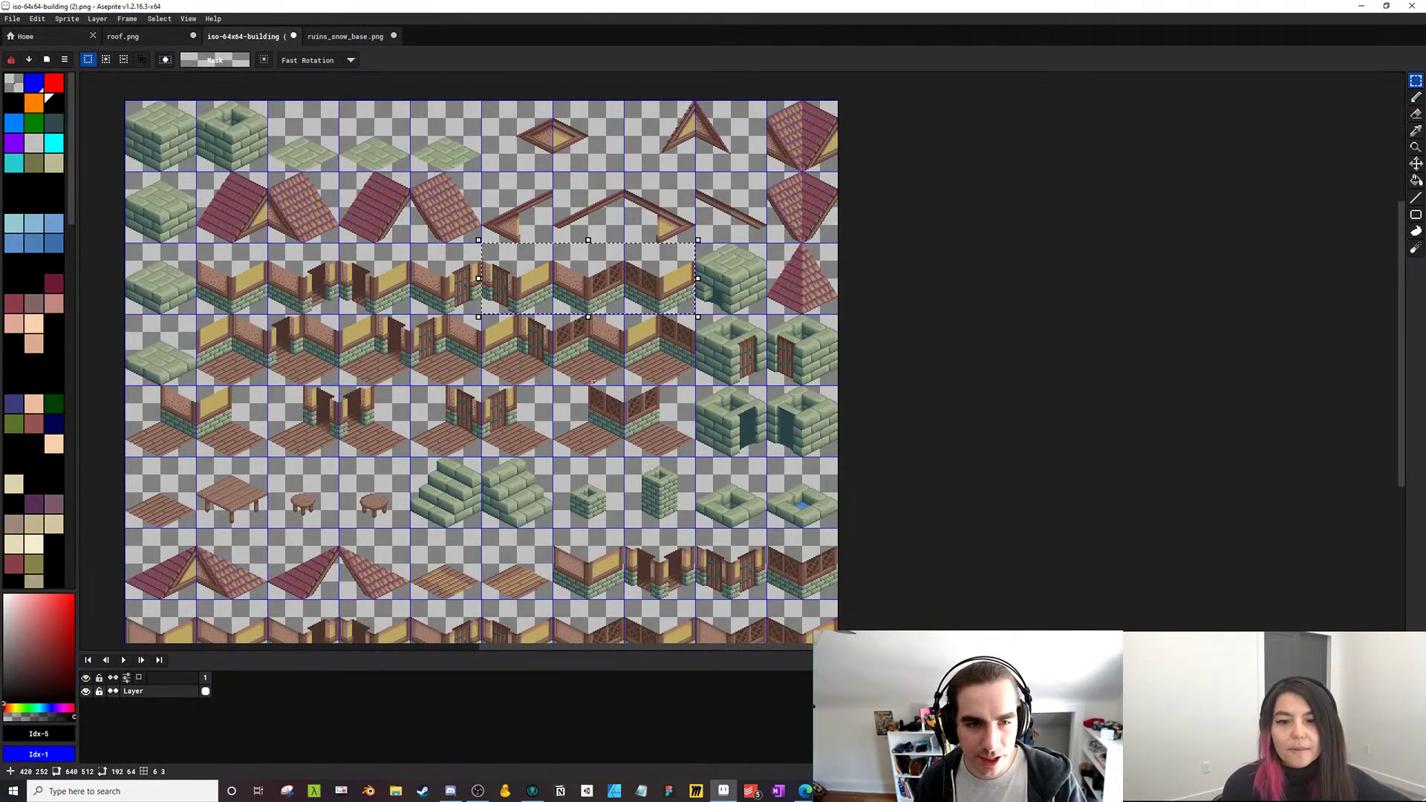
pyautogui.moveTo(584, 364); pyautogui.dragTo(586, 325)
pyautogui.moveTo(278, 363); pyautogui.dragTo(259, 313)
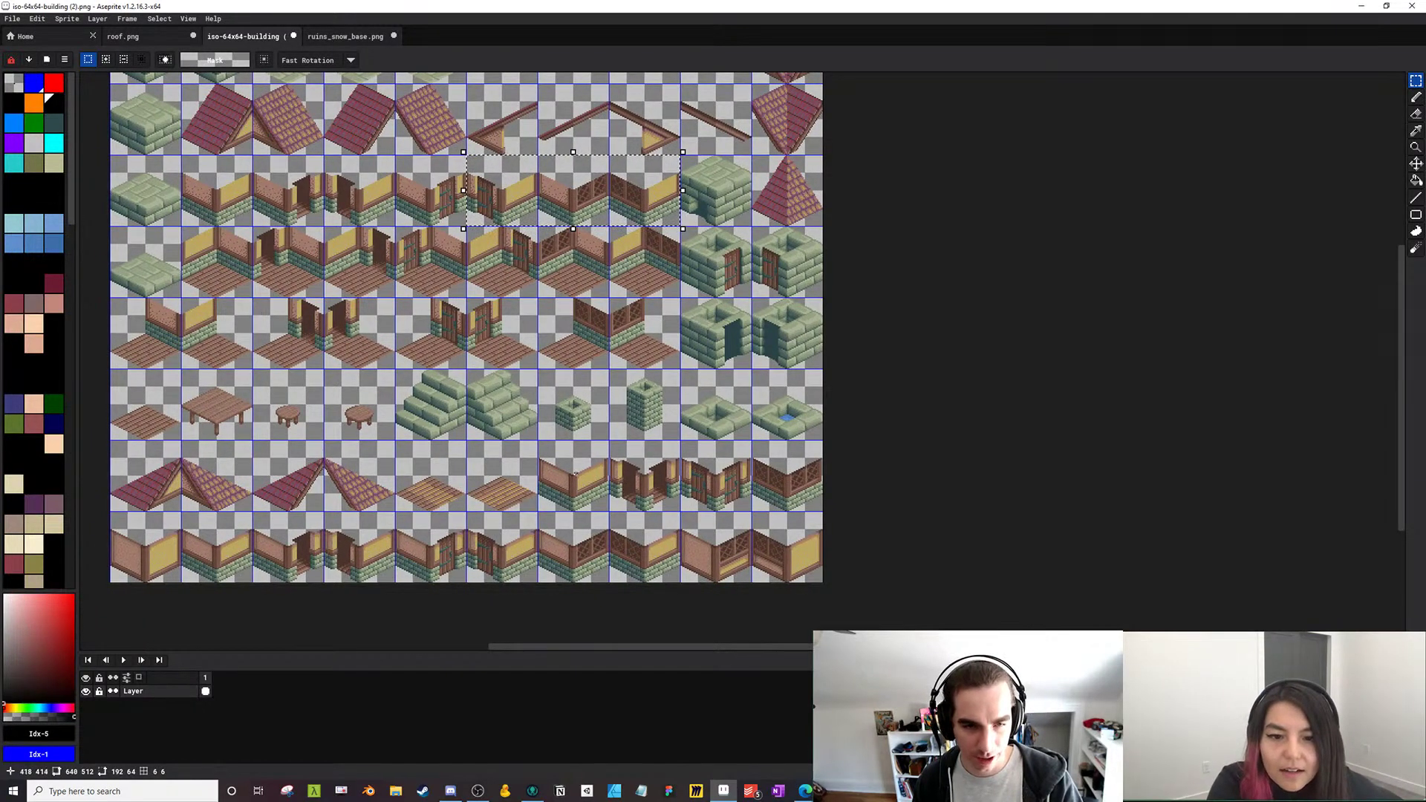
pyautogui.moveTo(541, 444); pyautogui.dragTo(823, 513)
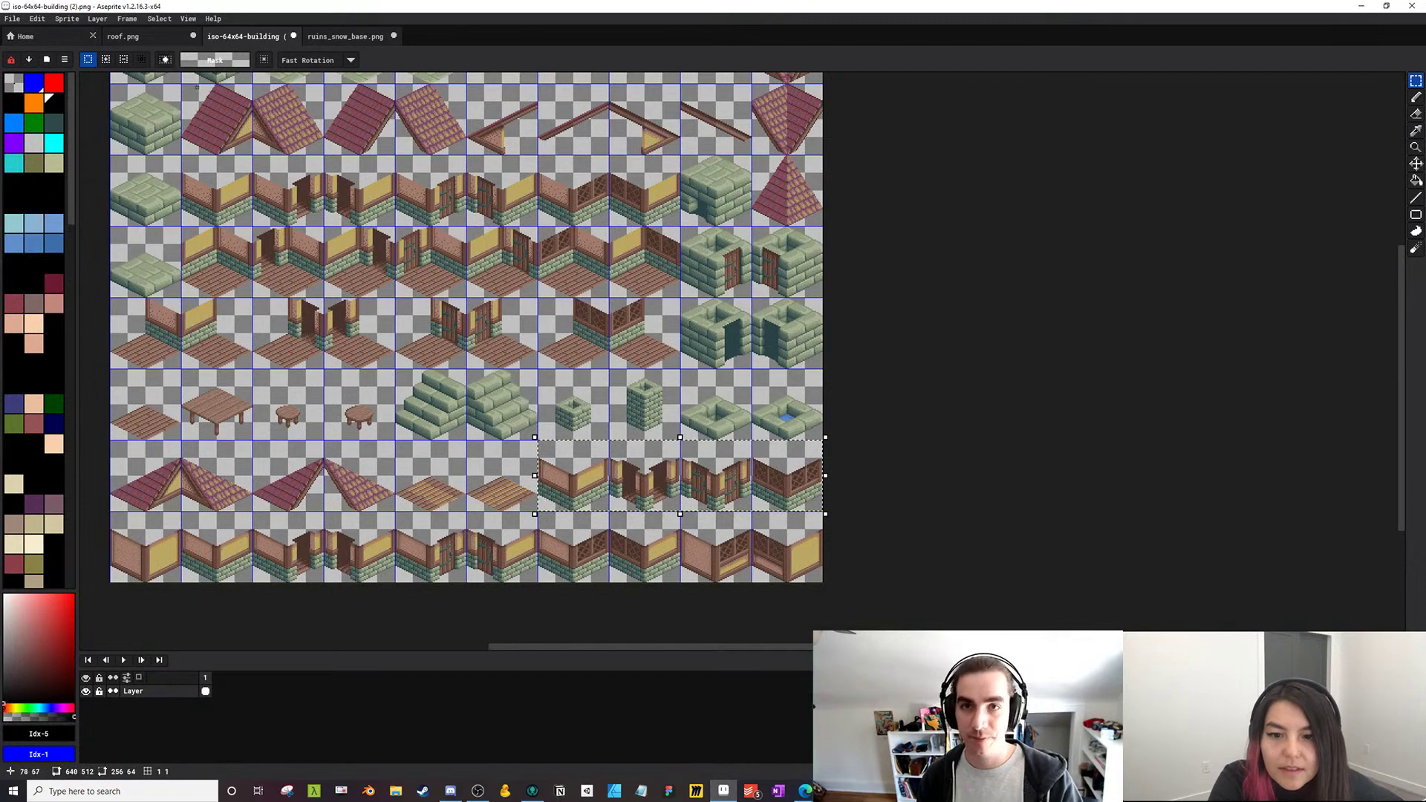
pyautogui.click(152, 38)
pyautogui.scroll(-2, 426, 178)
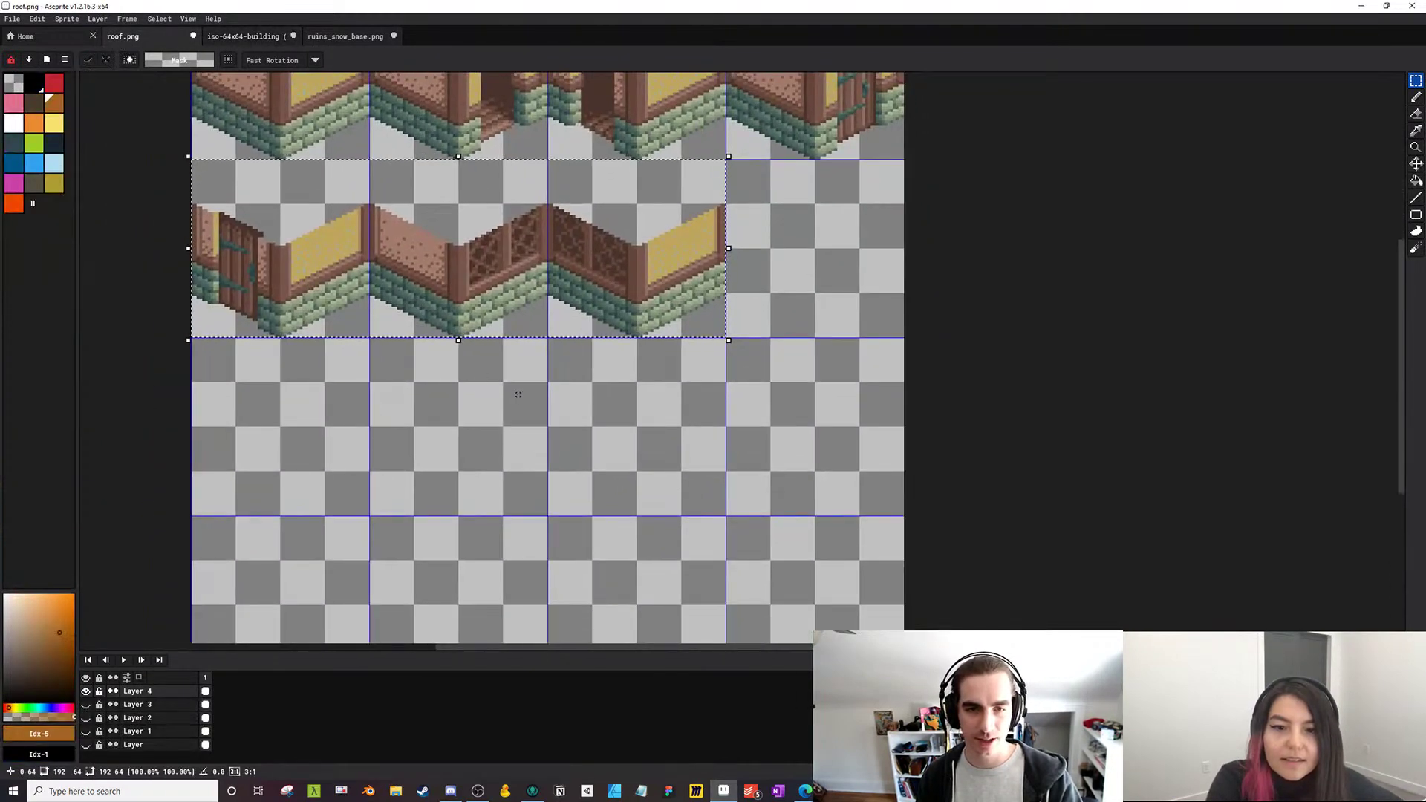
pyautogui.hotkey('ctrl', 'v')
pyautogui.moveTo(585, 363)
pyautogui.mouseDown()
pyautogui.moveTo(584, 437)
pyautogui.moveTo(565, 350)
pyautogui.mouseUp()
# Copy the first wall tile from the building sheet's eighth row into the last cell of Layer 4's second row
pyautogui.click(248, 36)
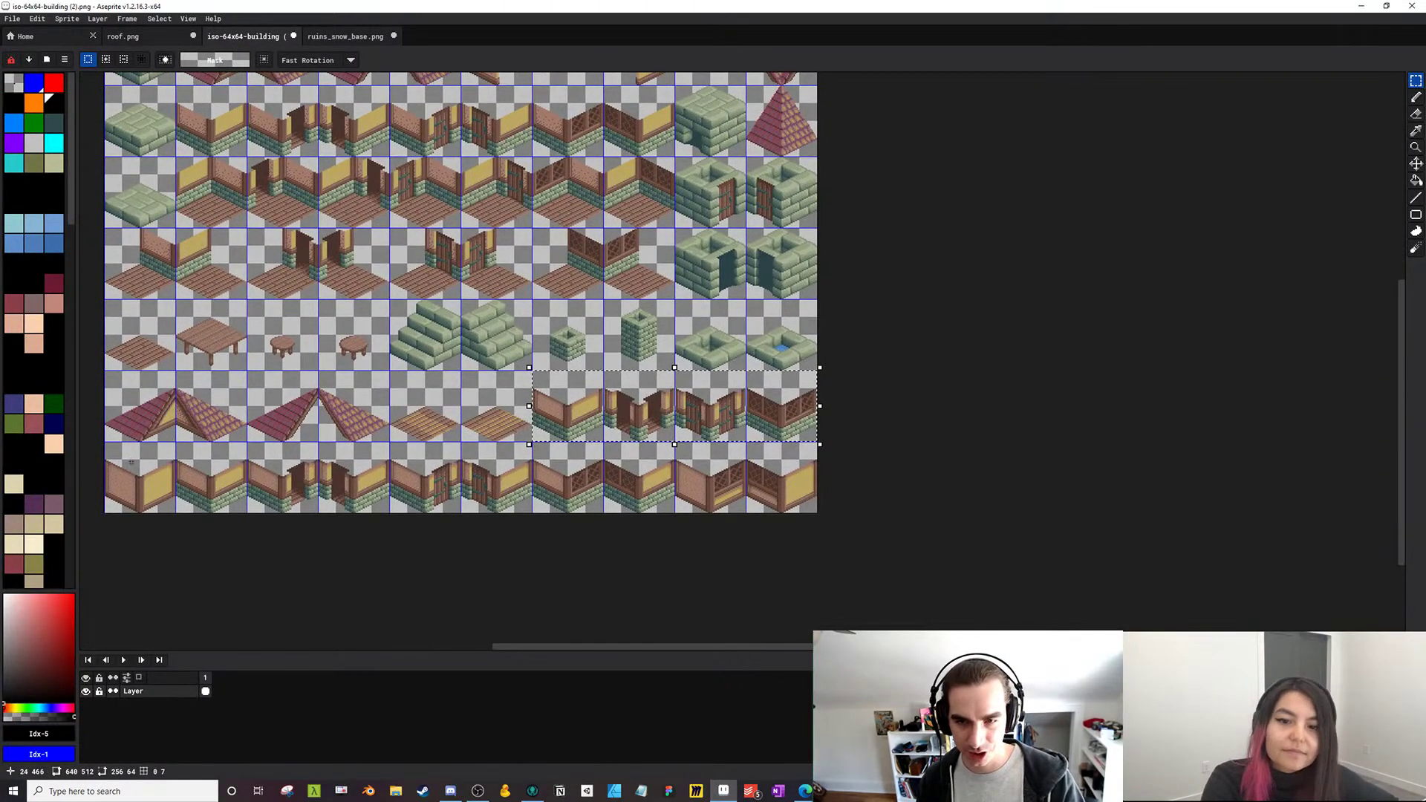
pyautogui.moveTo(111, 450); pyautogui.dragTo(171, 505)
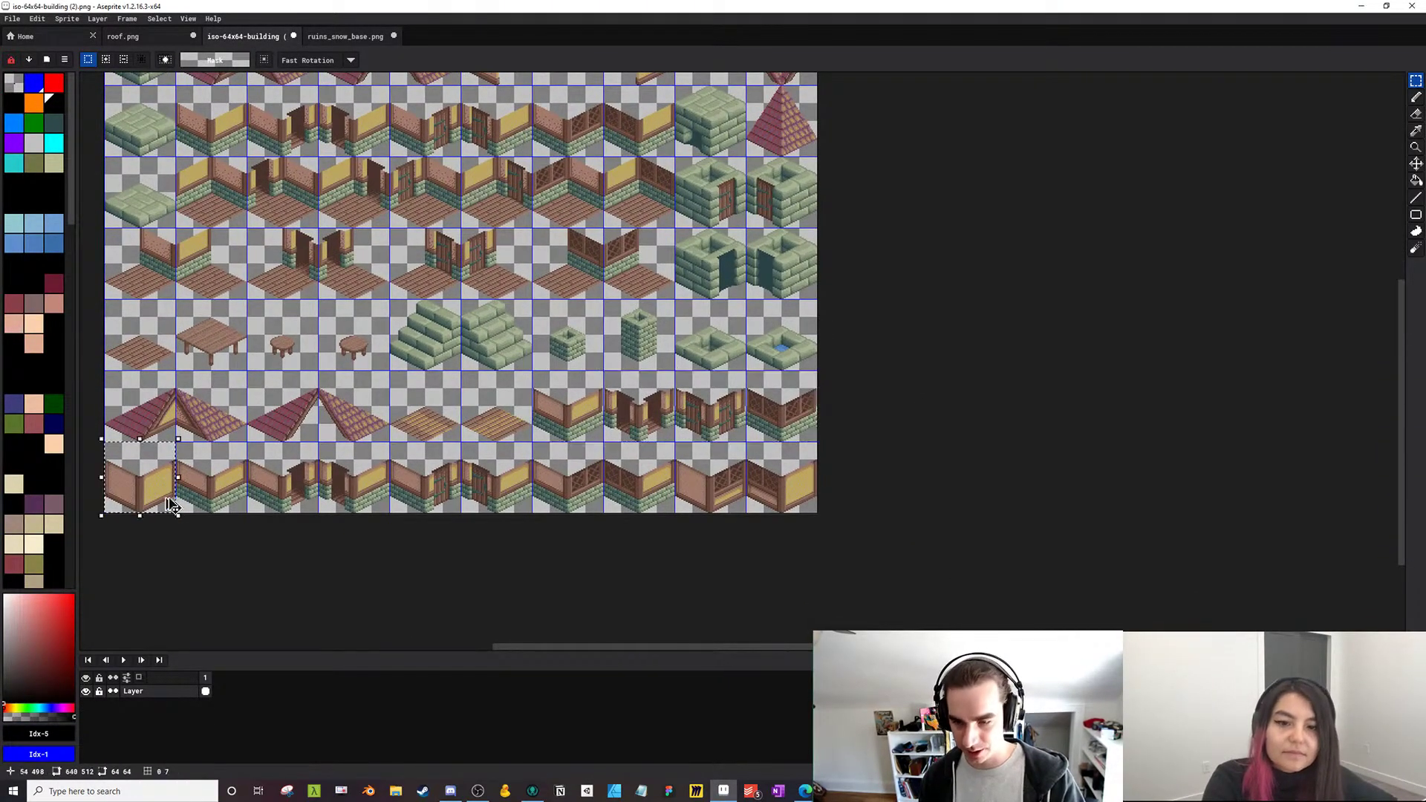
pyautogui.click(138, 37)
pyautogui.hotkey('ctrl', 'v')
pyautogui.moveTo(280, 364); pyautogui.dragTo(794, 253)
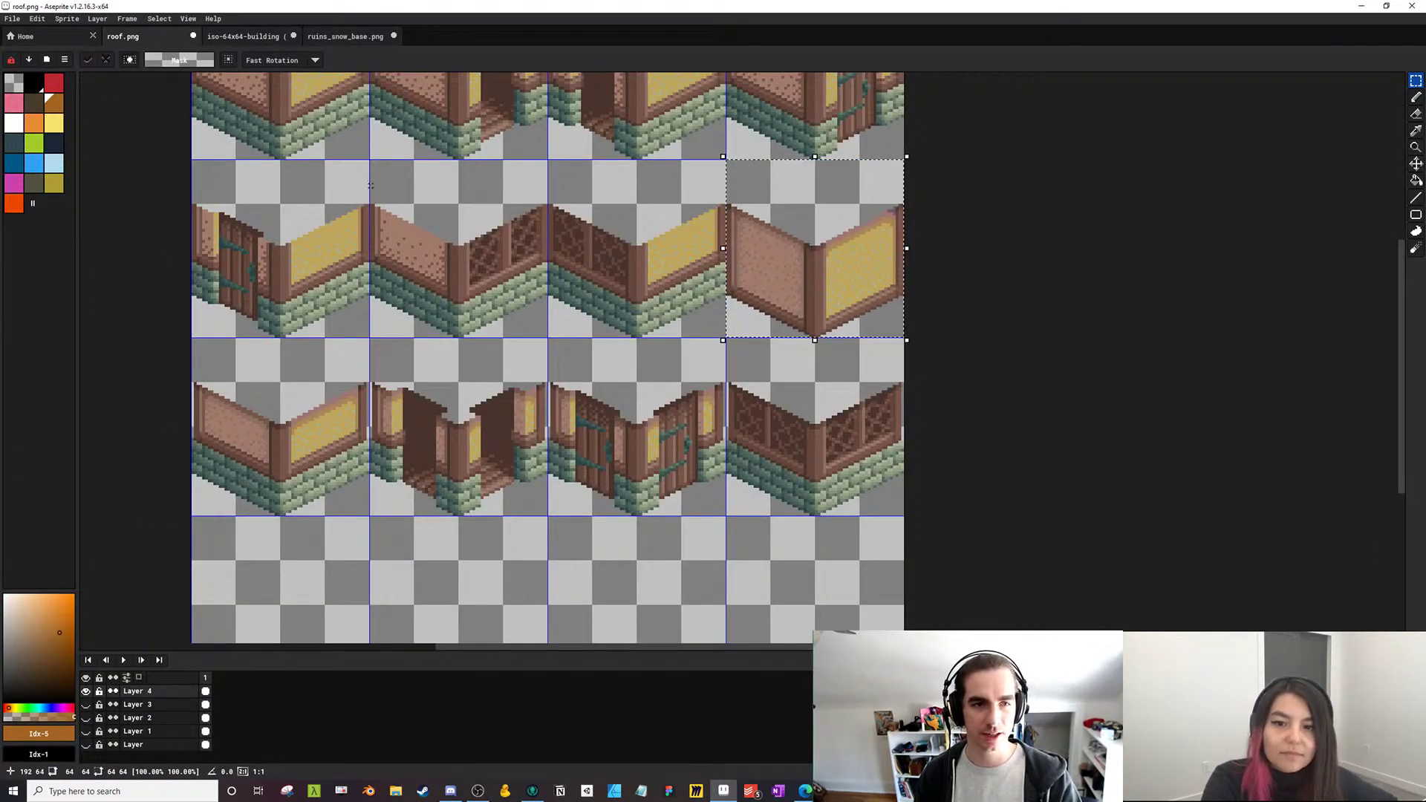
# Copy the second to fifth wall tiles from the building sheet's eighth row into the fourth row of Layer 4
pyautogui.hotkey('ctrl', 'Tab')
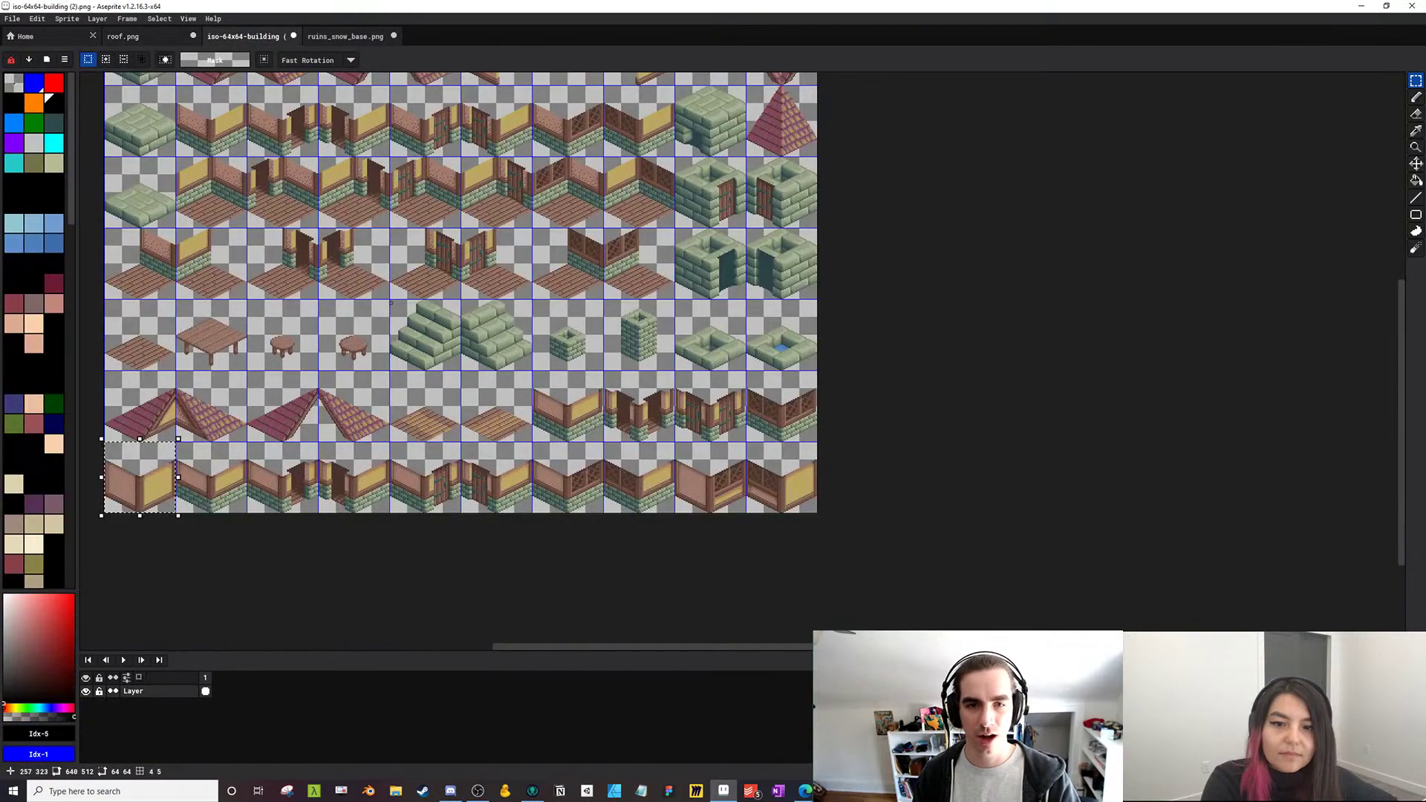
pyautogui.hotkey('ctrl', 'shift', 'Tab')
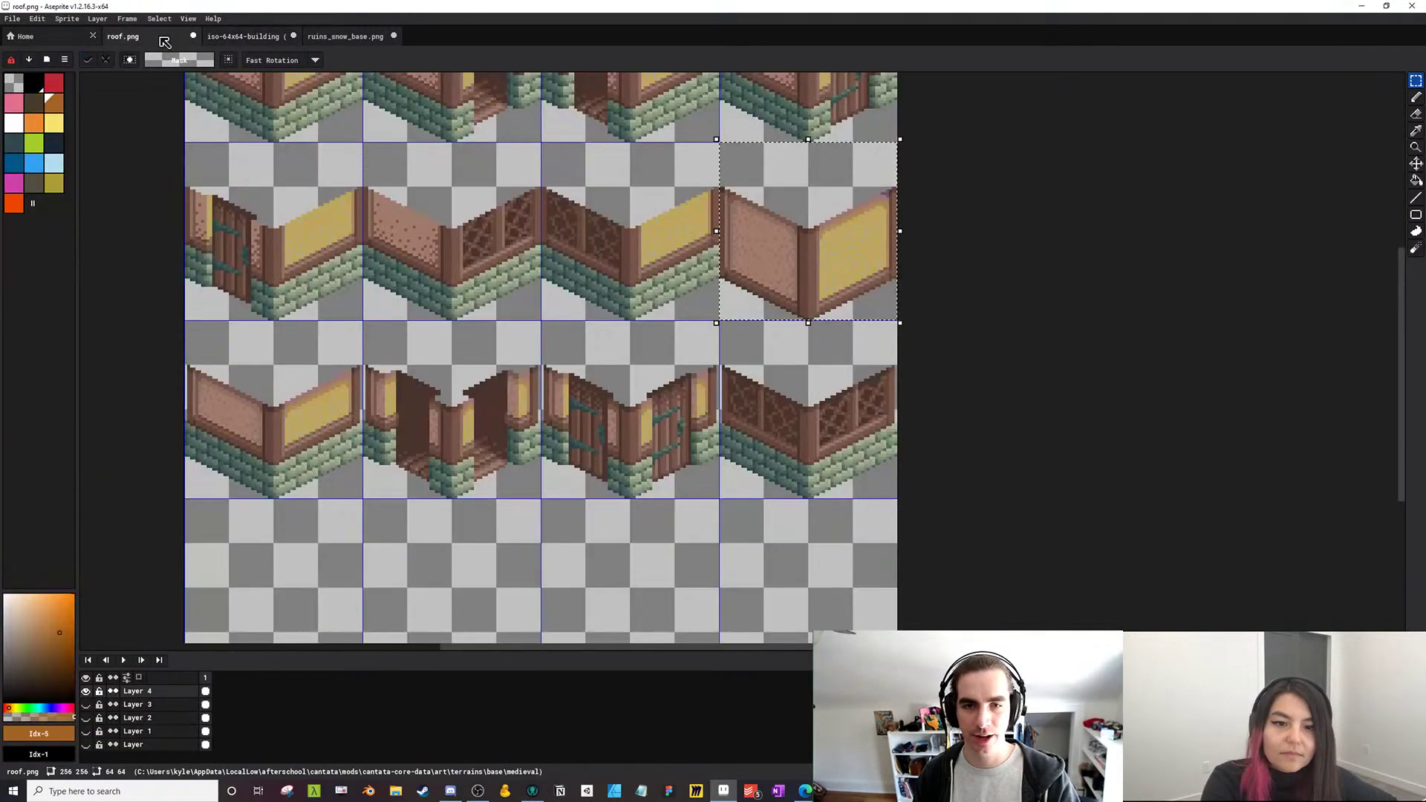
pyautogui.scroll(-1, 277, 151)
pyautogui.hotkey('ctrl', 'Tab')
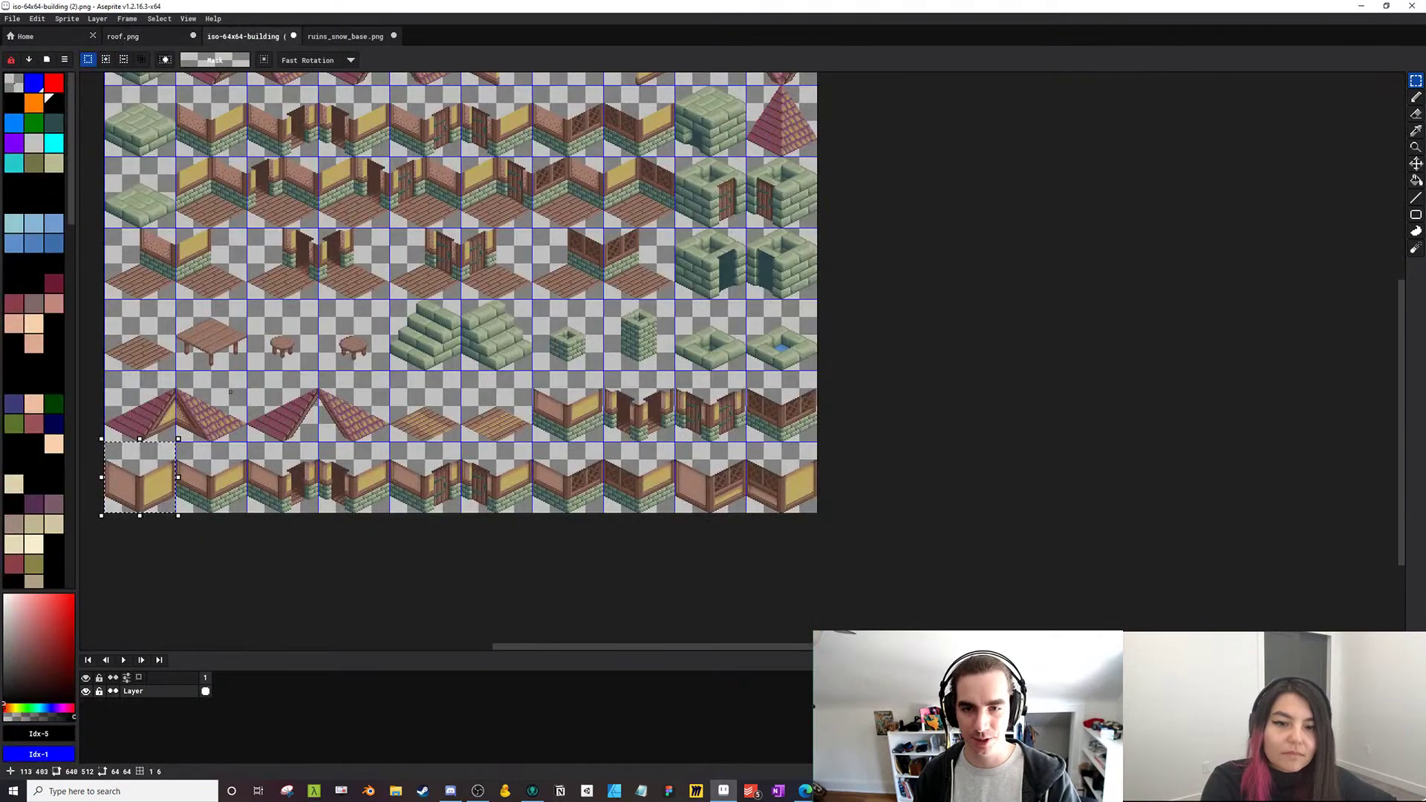
pyautogui.moveTo(182, 446); pyautogui.dragTo(462, 505)
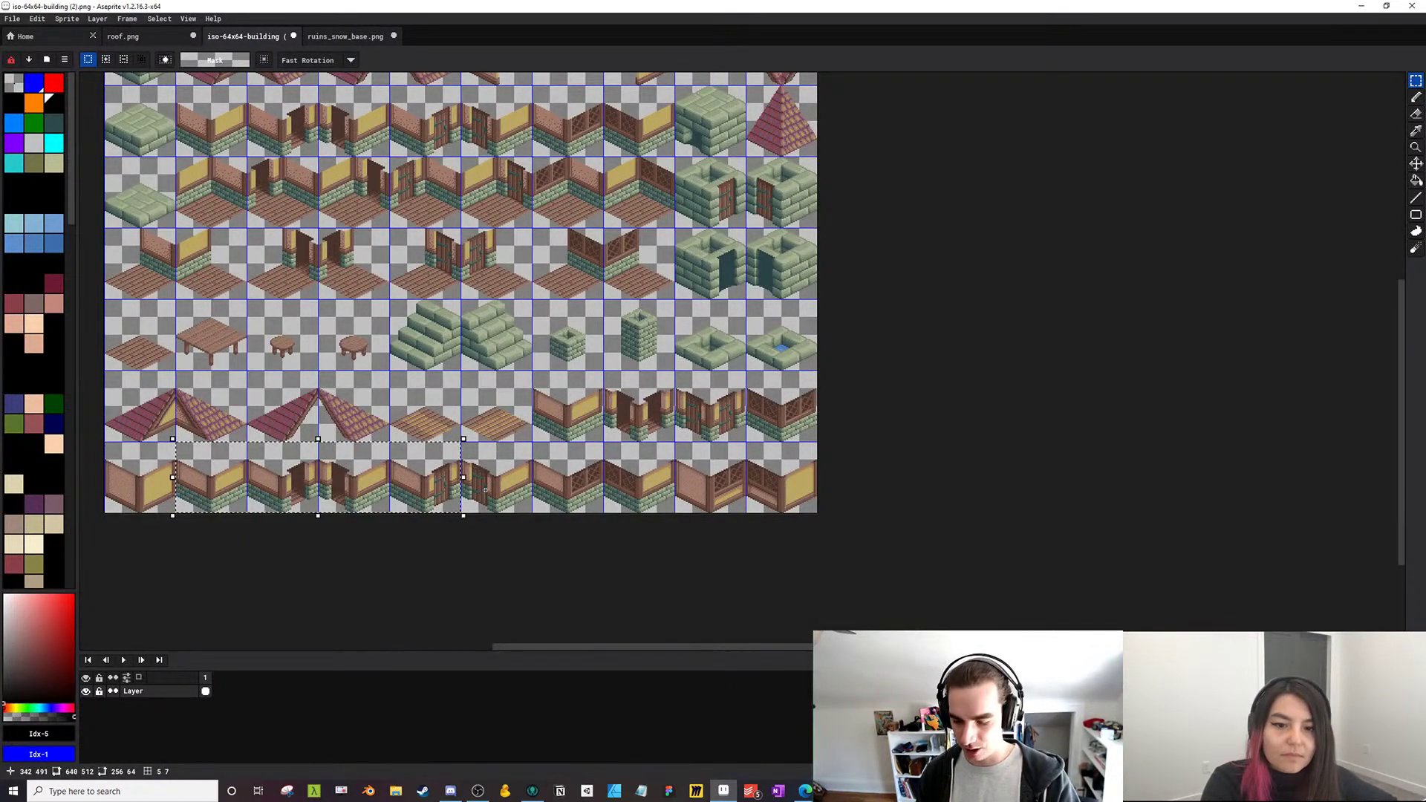
pyautogui.click(149, 36)
pyautogui.hotkey('ctrl', 'v')
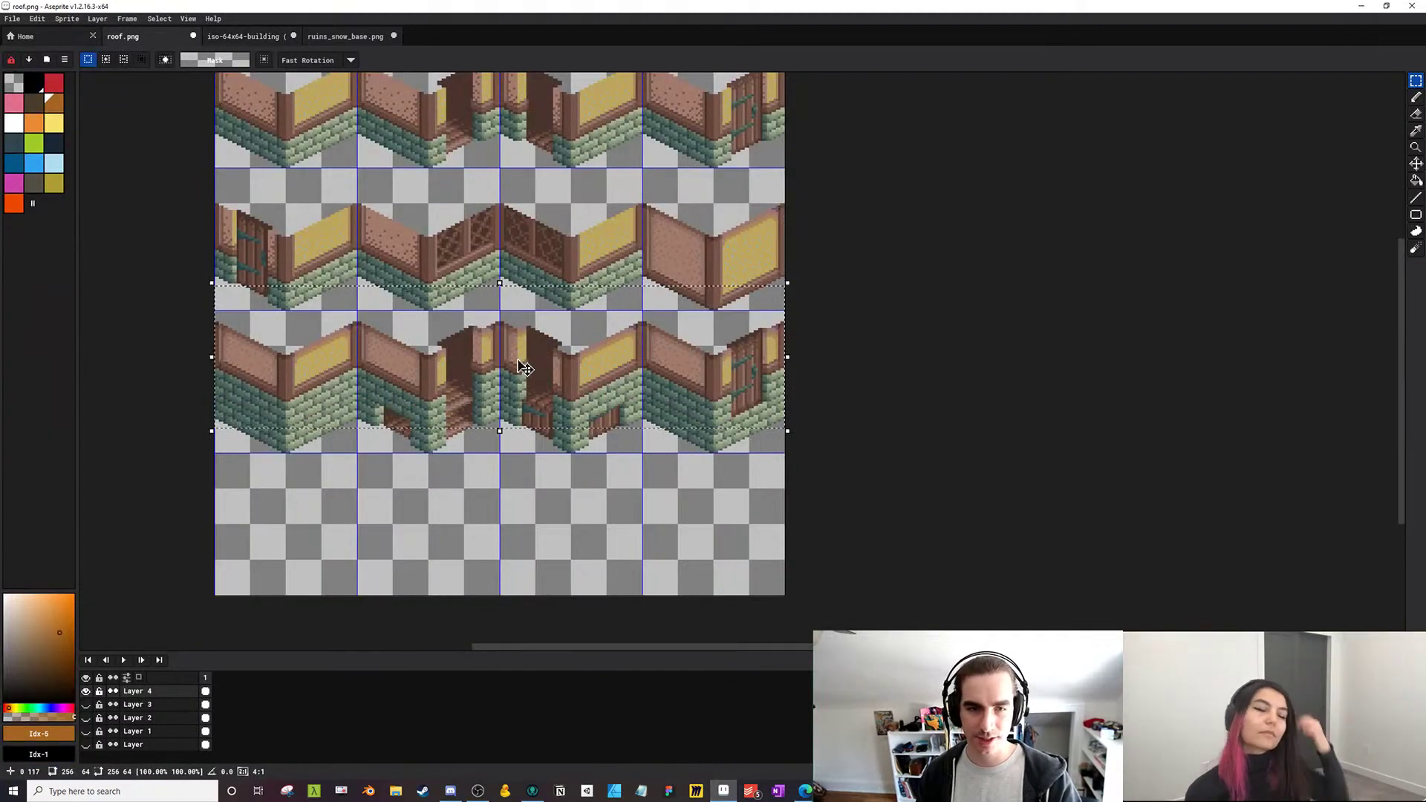
pyautogui.moveTo(526, 369); pyautogui.dragTo(525, 534)
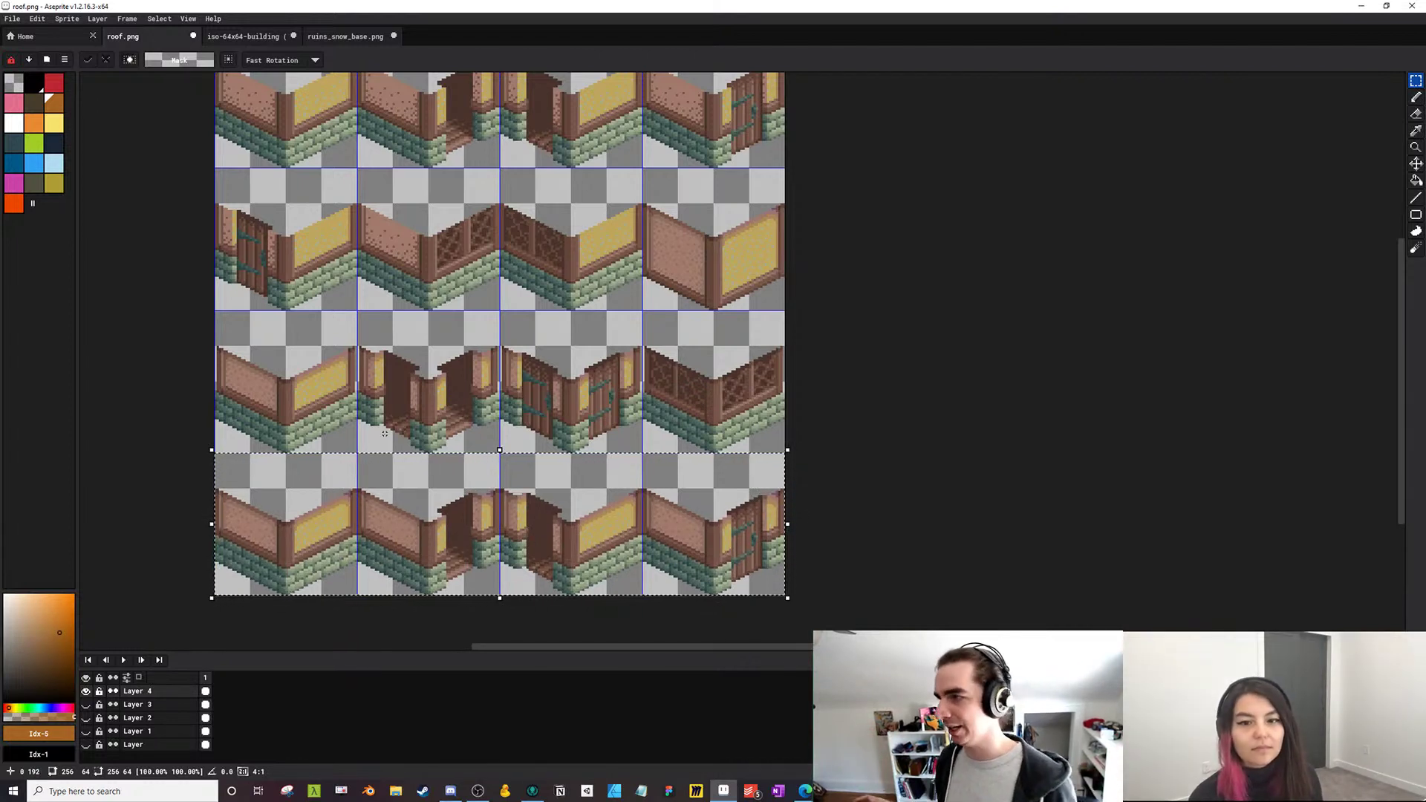
# Clear the selection on the finished Layer 4 wall sheet and save it as exteriorwall1.png in the medieval folder, continuing with PNG format
pyautogui.scroll(-1, 385, 433)
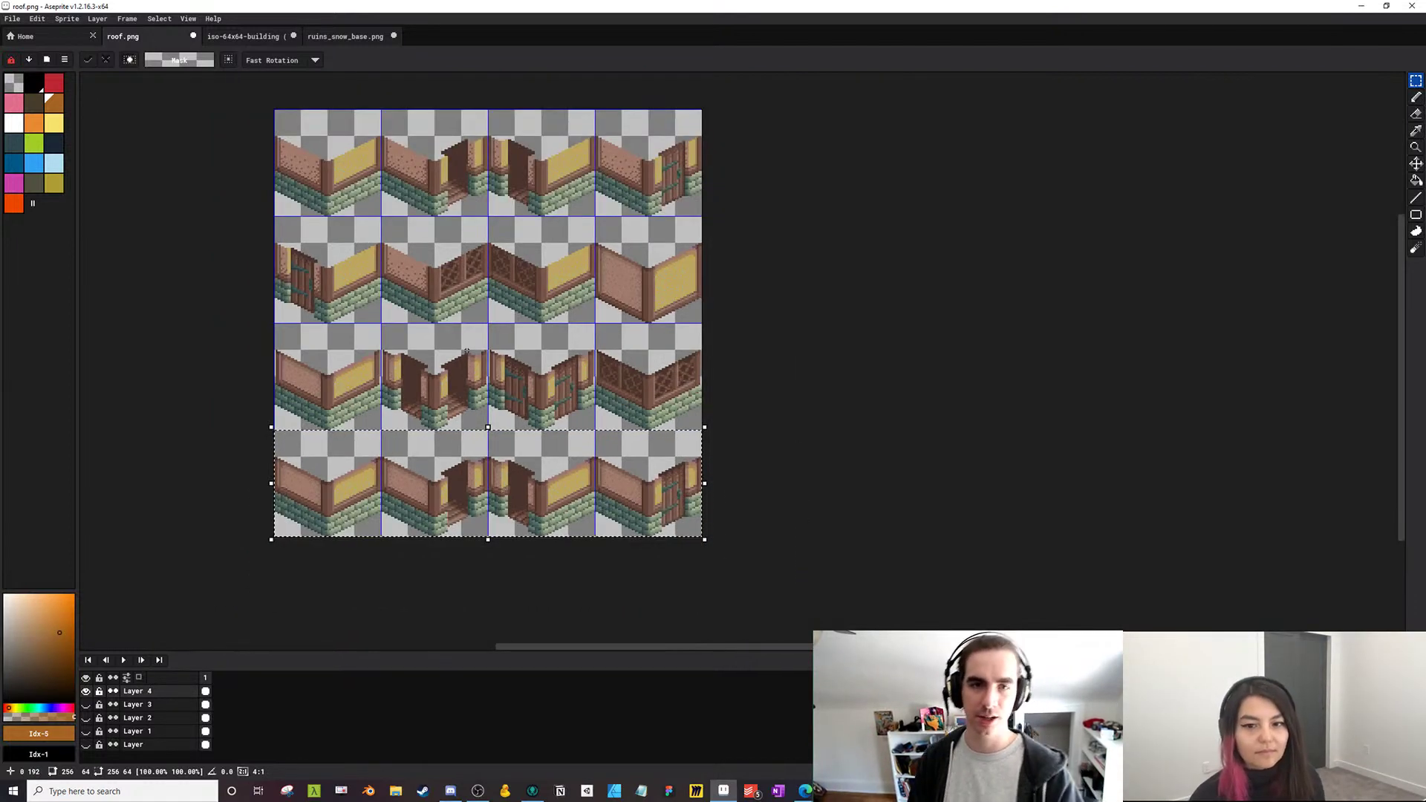
pyautogui.moveTo(482, 322); pyautogui.dragTo(540, 353)
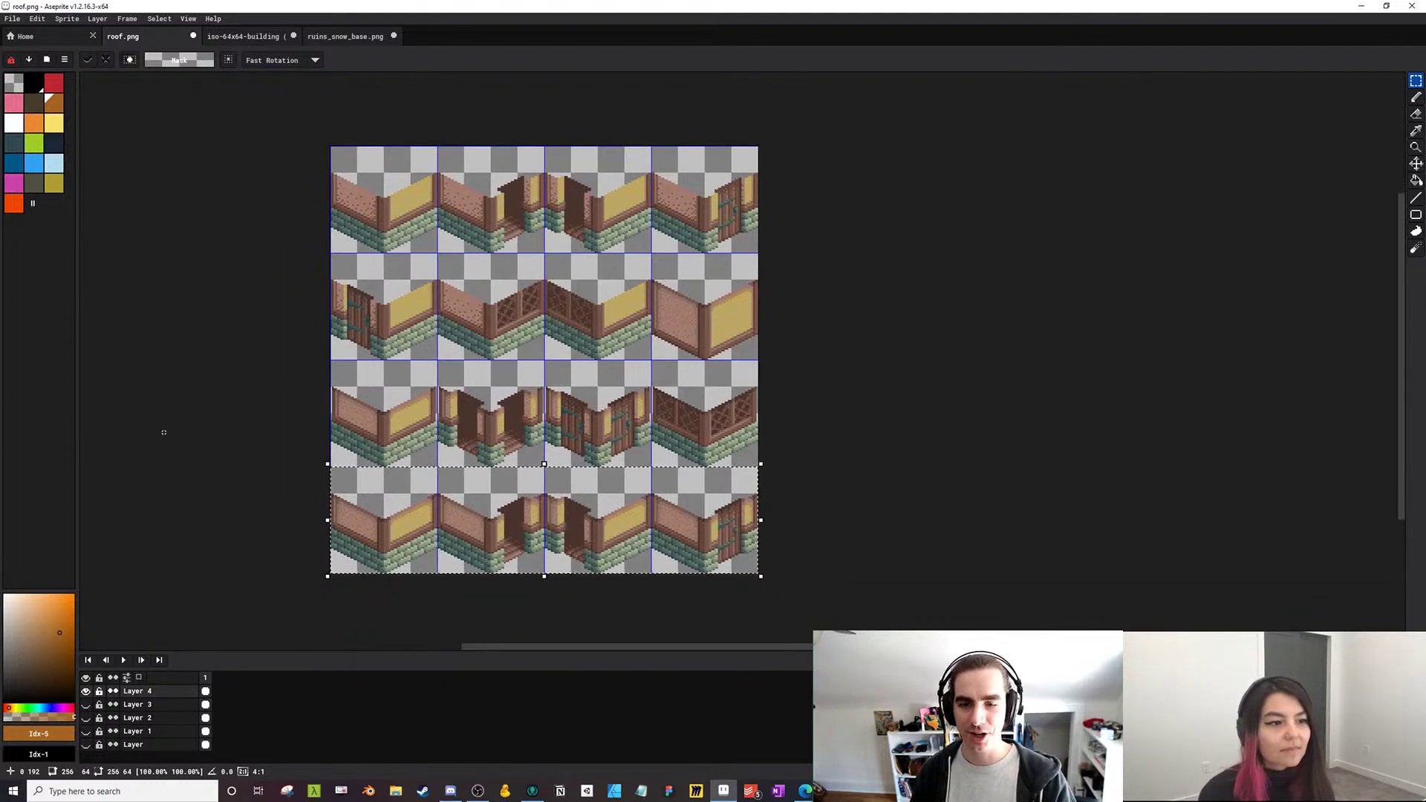
pyautogui.click(249, 35)
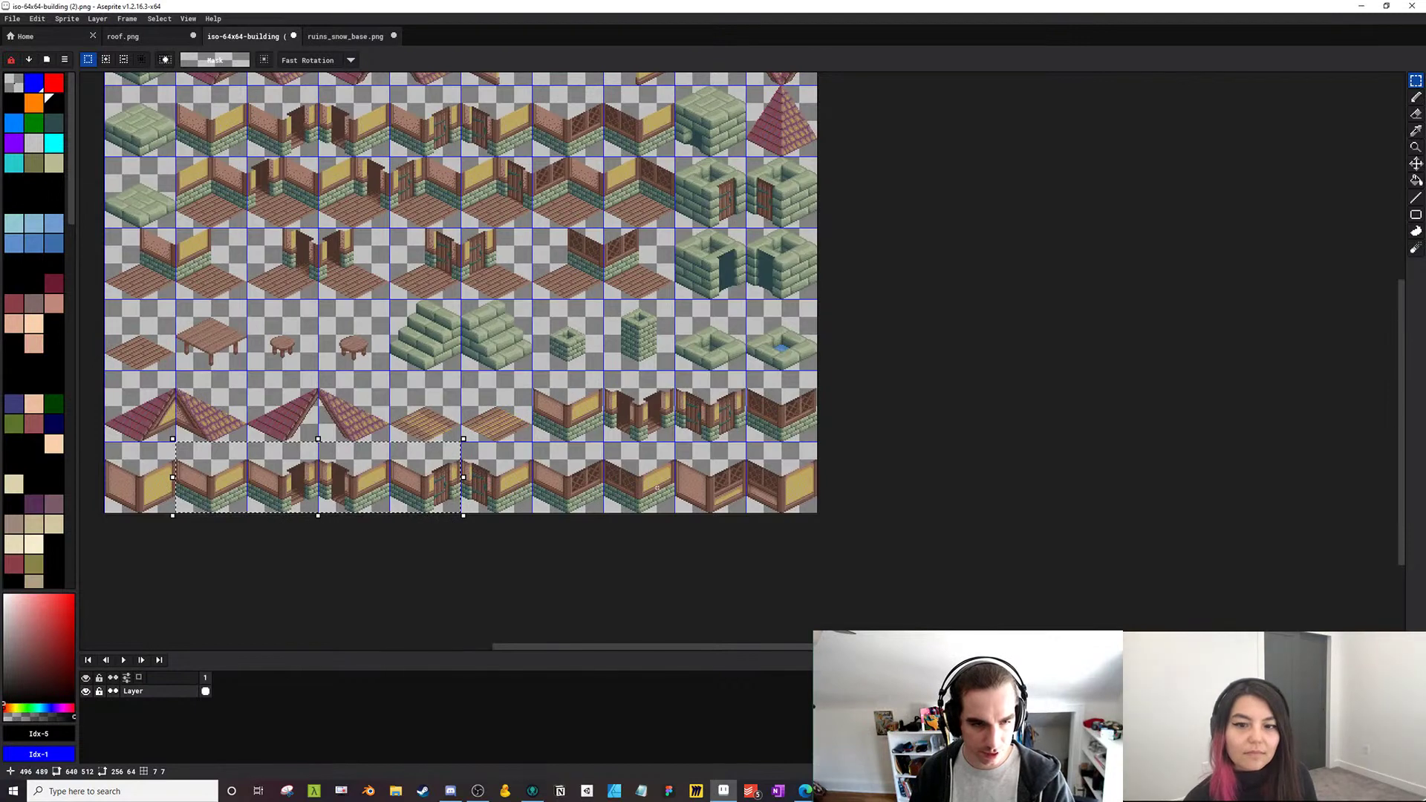
pyautogui.click(123, 36)
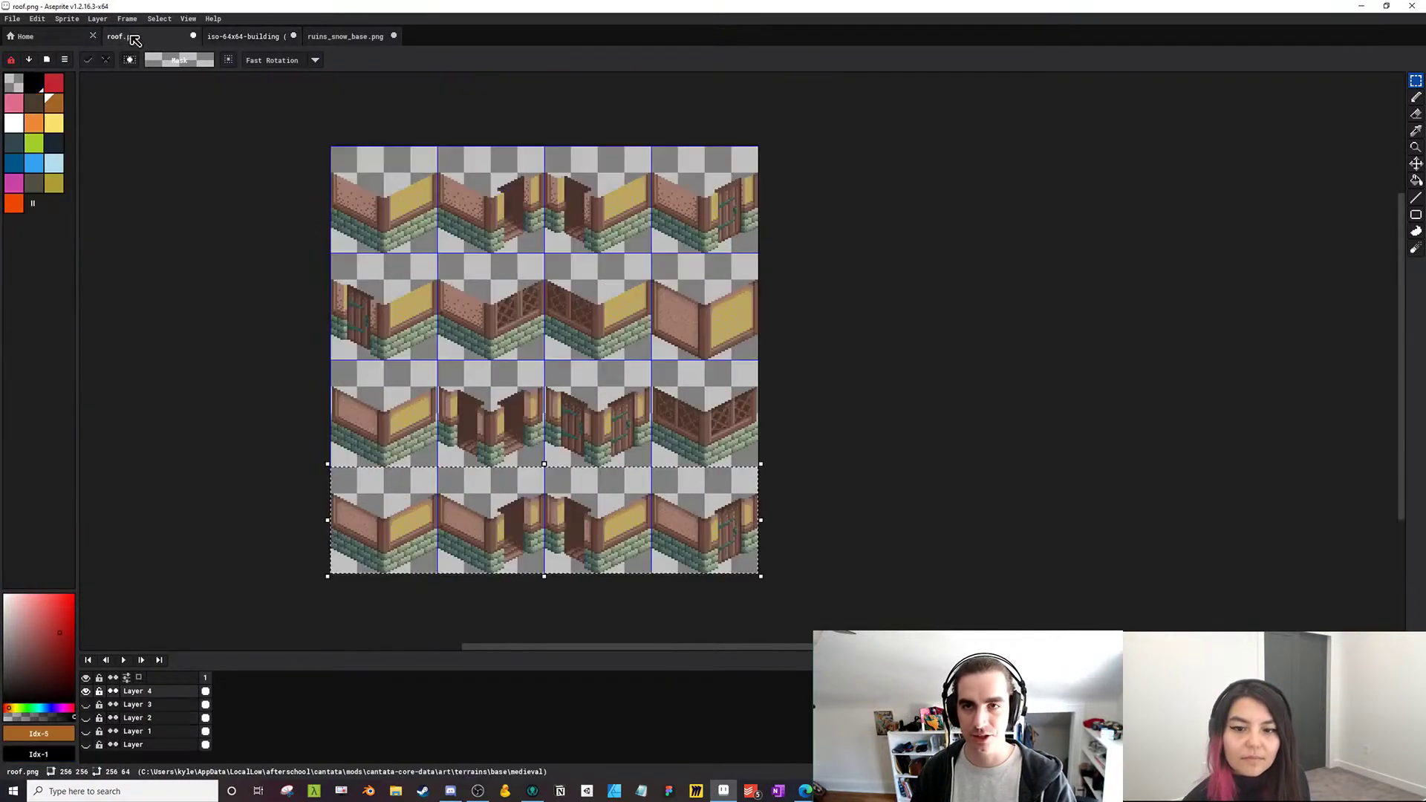
pyautogui.click(12, 18)
pyautogui.click(315, 240)
pyautogui.click(226, 185)
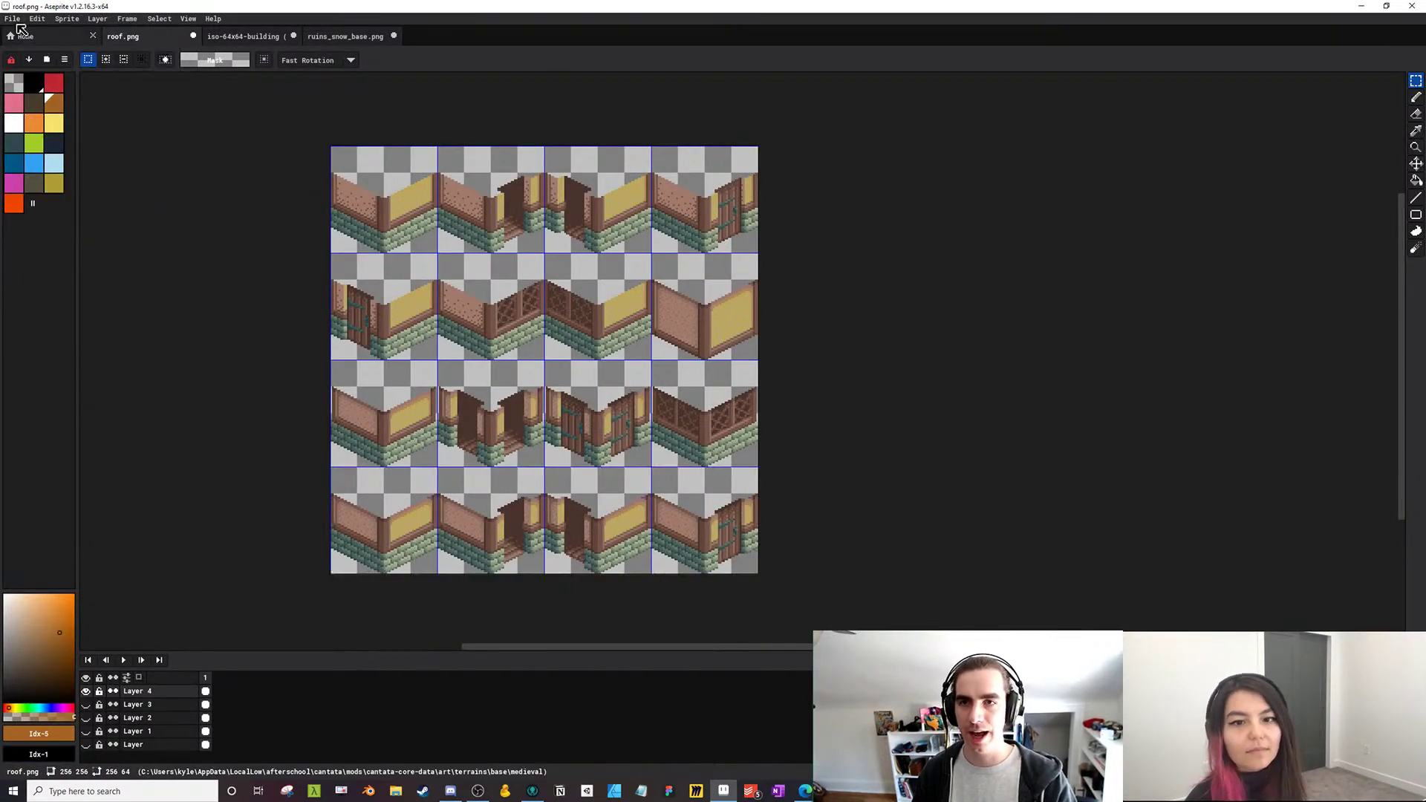
pyautogui.click(13, 19)
pyautogui.click(49, 84)
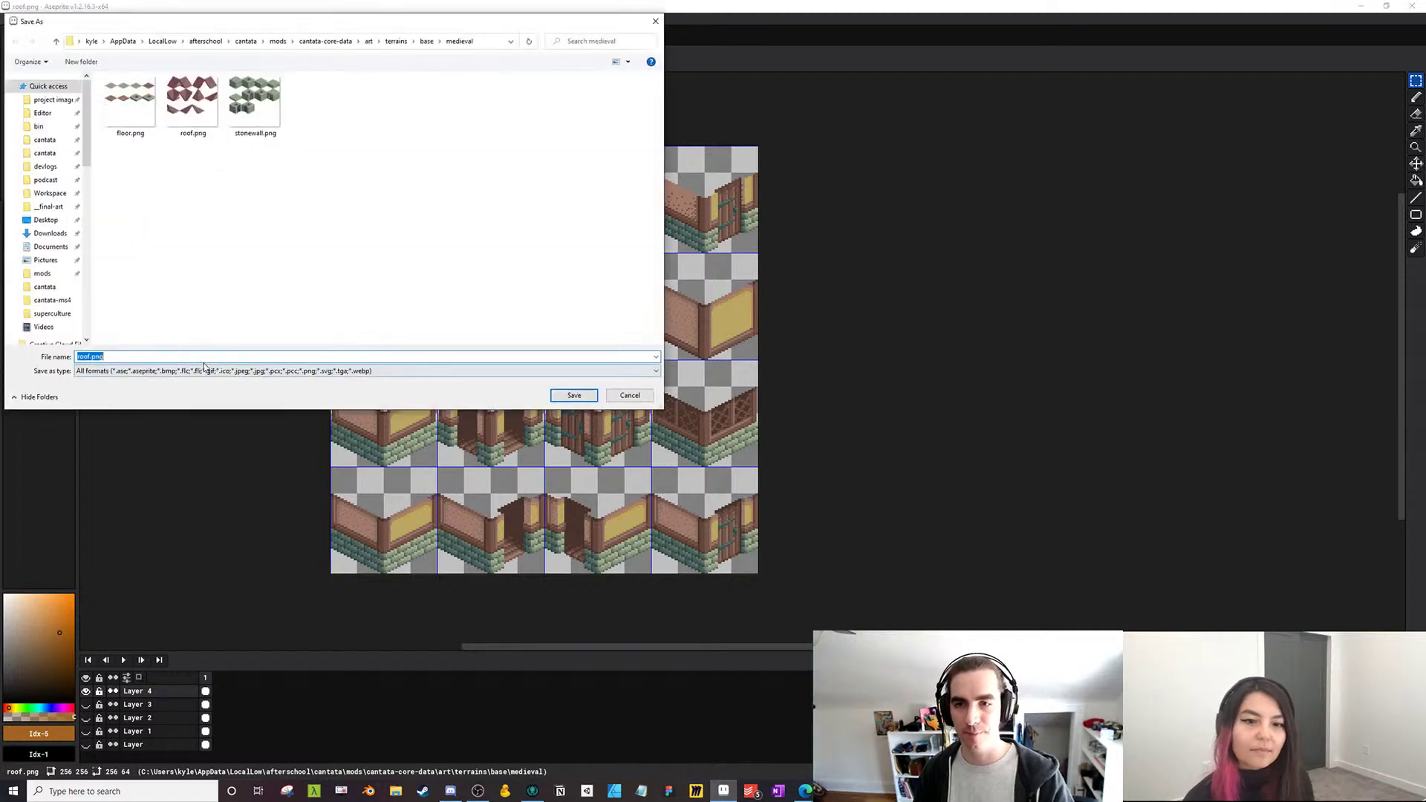
pyautogui.press('Home')
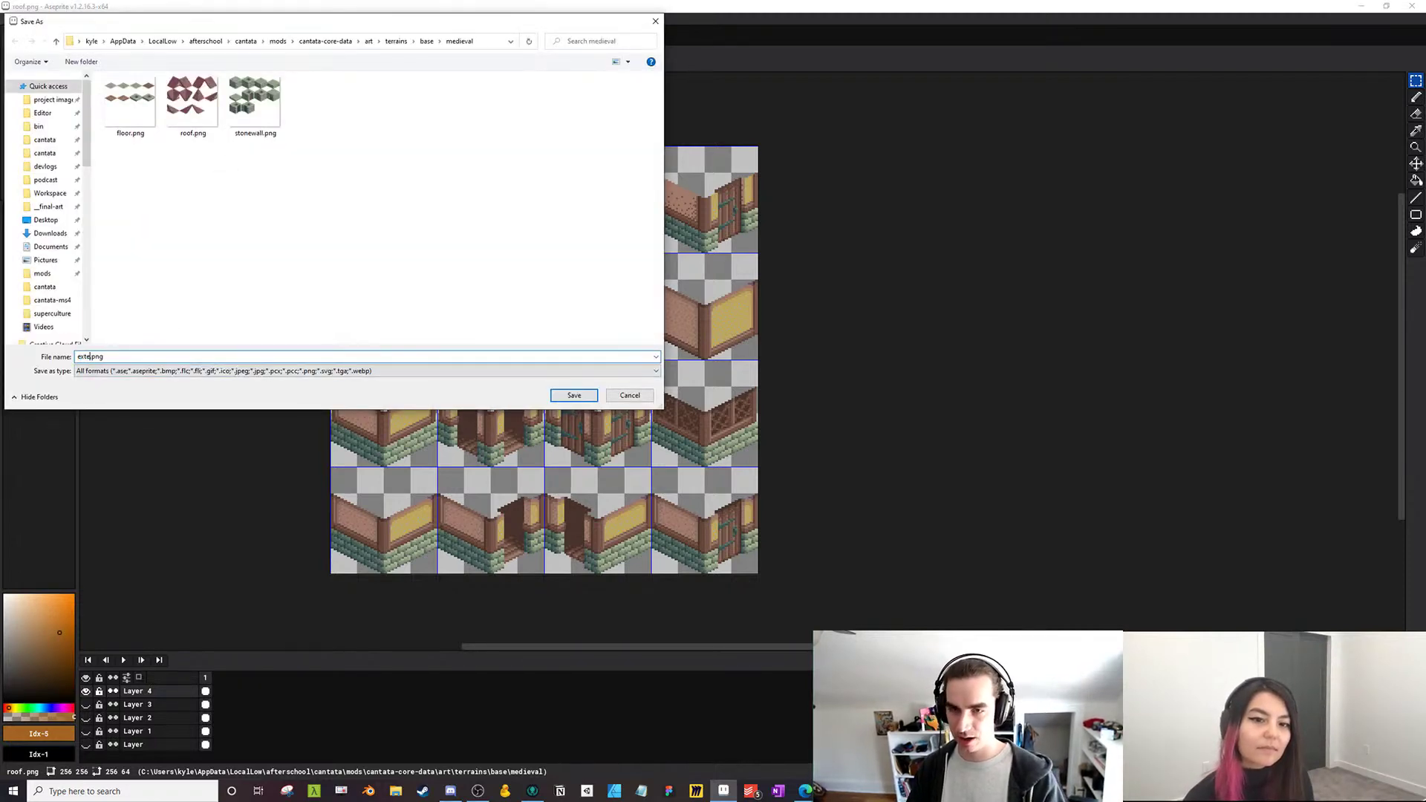
pyautogui.press('Return')
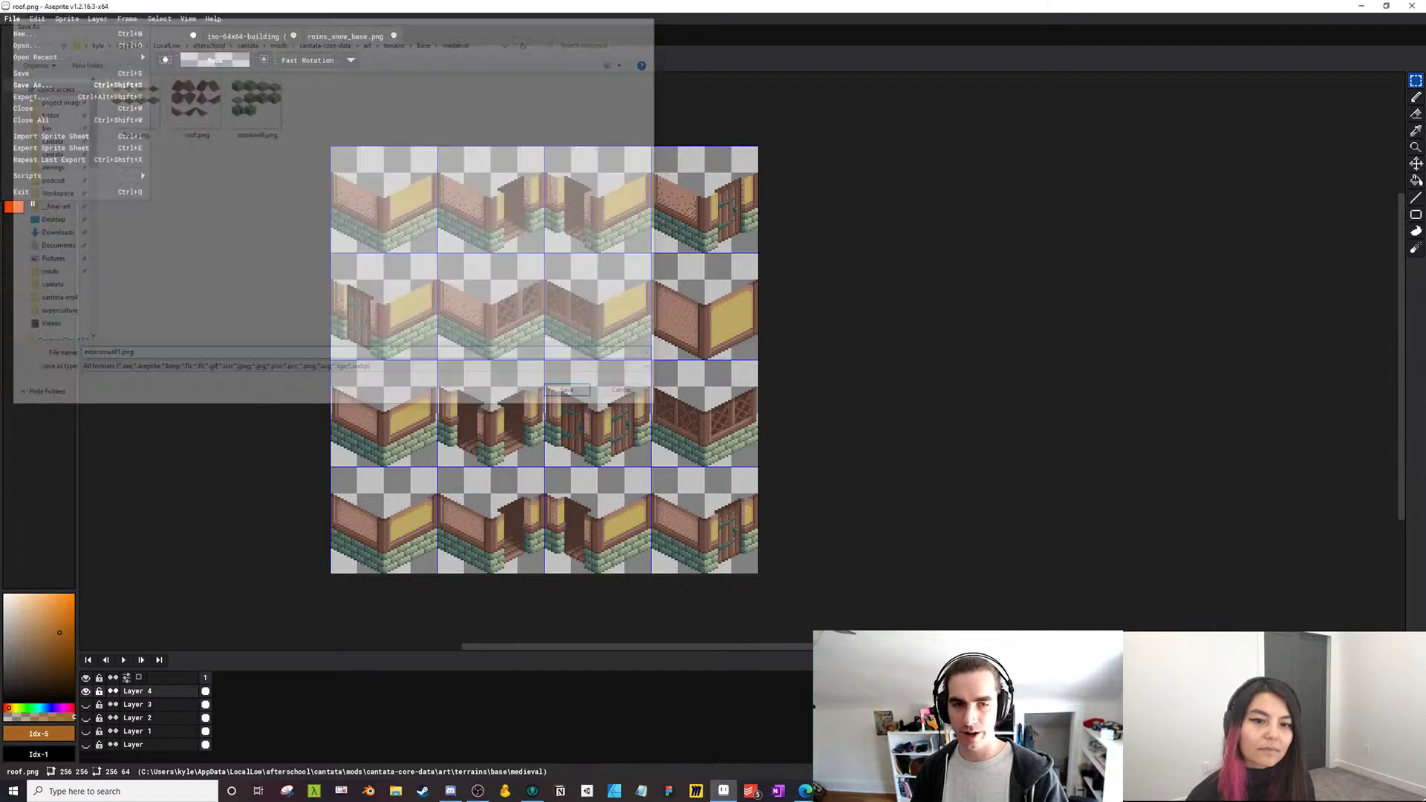
pyautogui.click(684, 438)
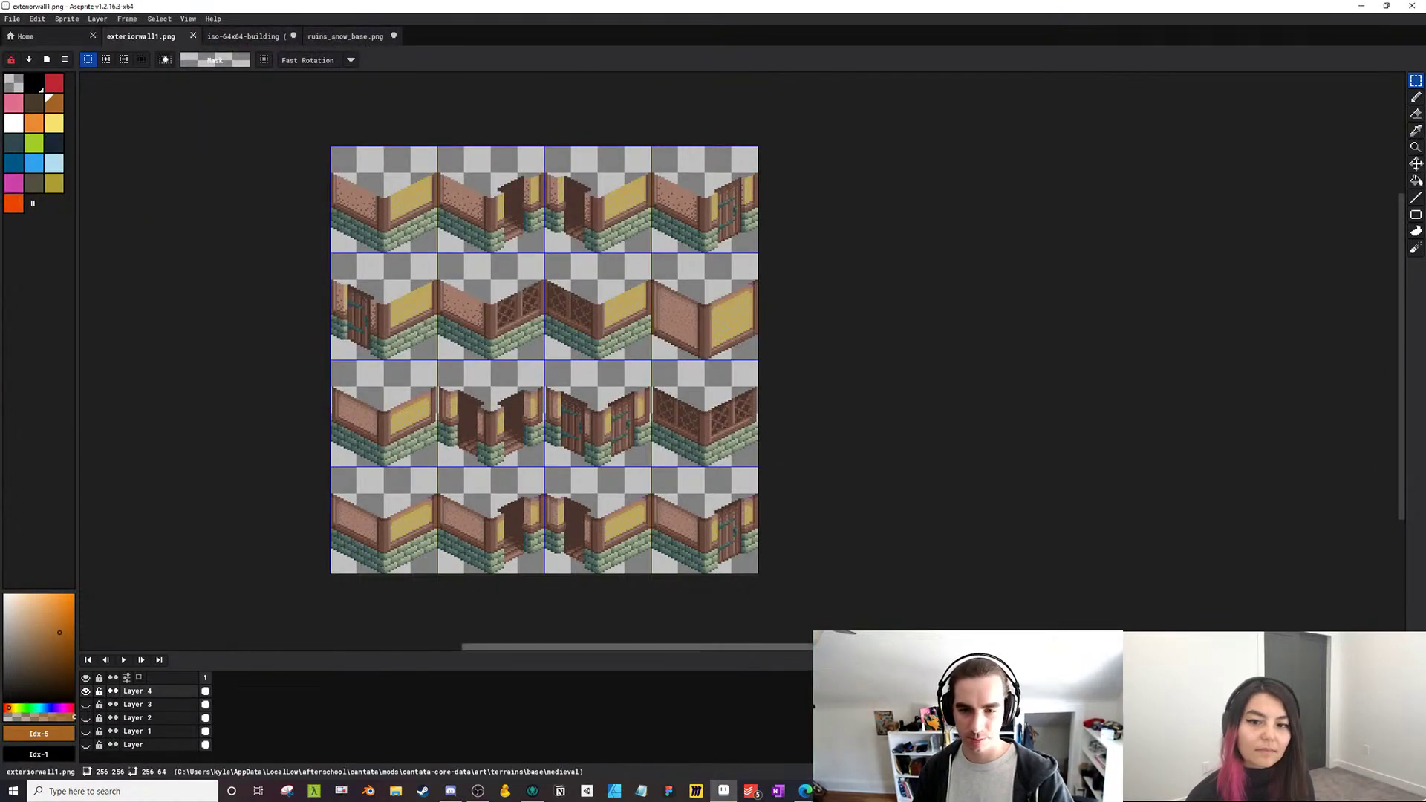
# Add a new layer, hide Layer 4, and copy the sixth to ninth wall tiles of the building sheet's eighth row into the new layer's first row
pyautogui.hotkey('shift', 'n')
pyautogui.click(86, 705)
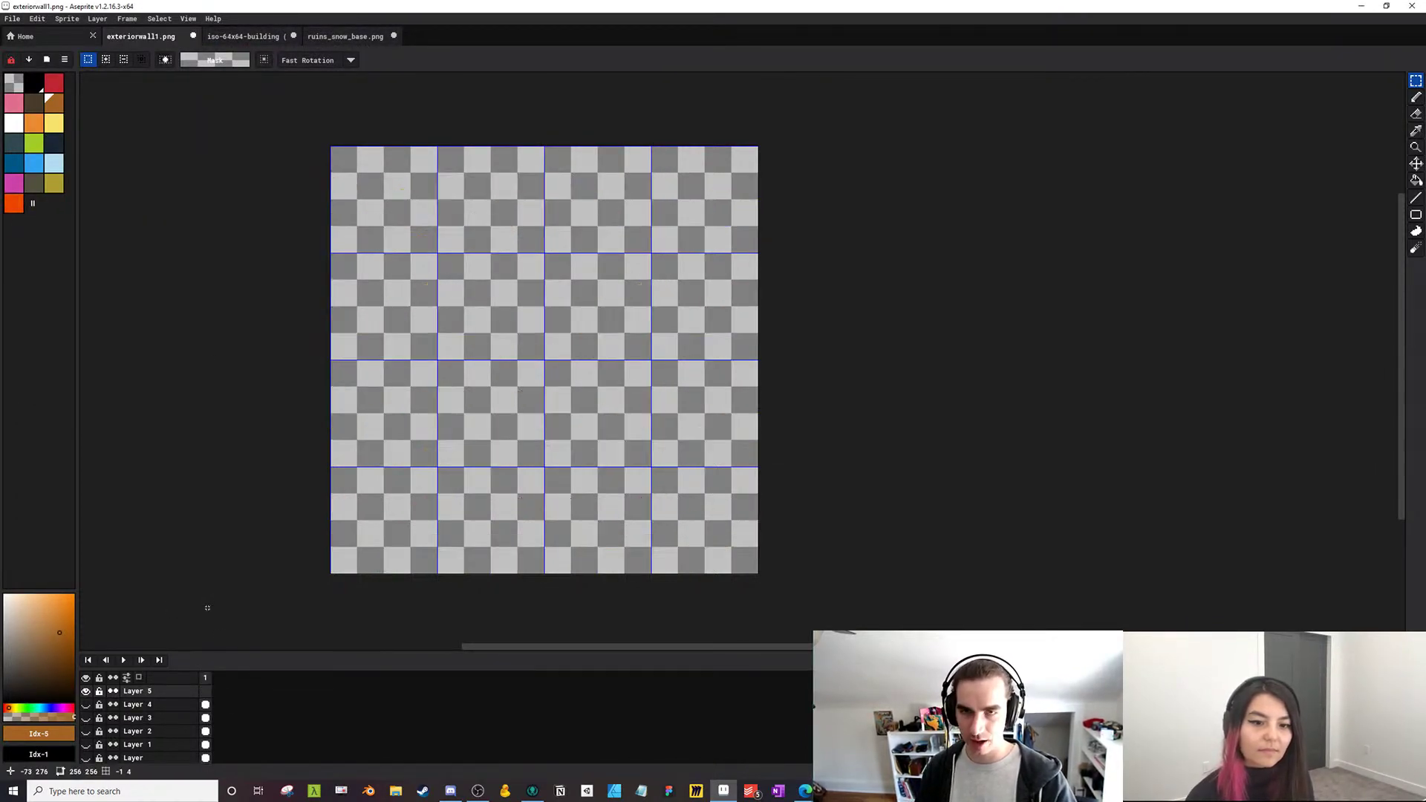
pyautogui.click(242, 36)
pyautogui.moveTo(480, 461); pyautogui.dragTo(716, 505)
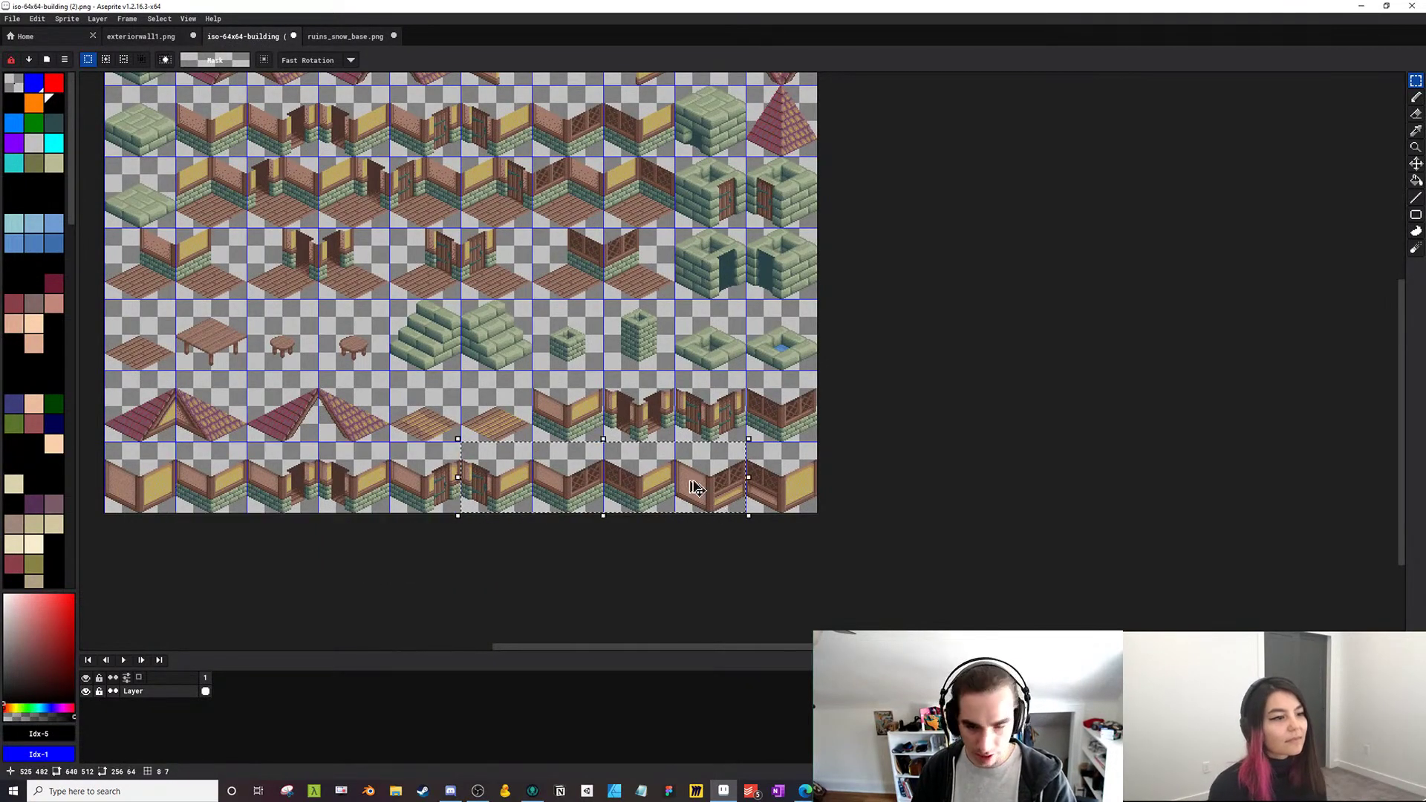
pyautogui.hotkey('ctrl', 'c')
pyautogui.click(141, 36)
pyautogui.hotkey('ctrl', 'v')
pyautogui.moveTo(603, 362); pyautogui.dragTo(597, 213)
pyautogui.scroll(1, 594, 231)
pyautogui.moveTo(382, 242); pyautogui.dragTo(580, 291)
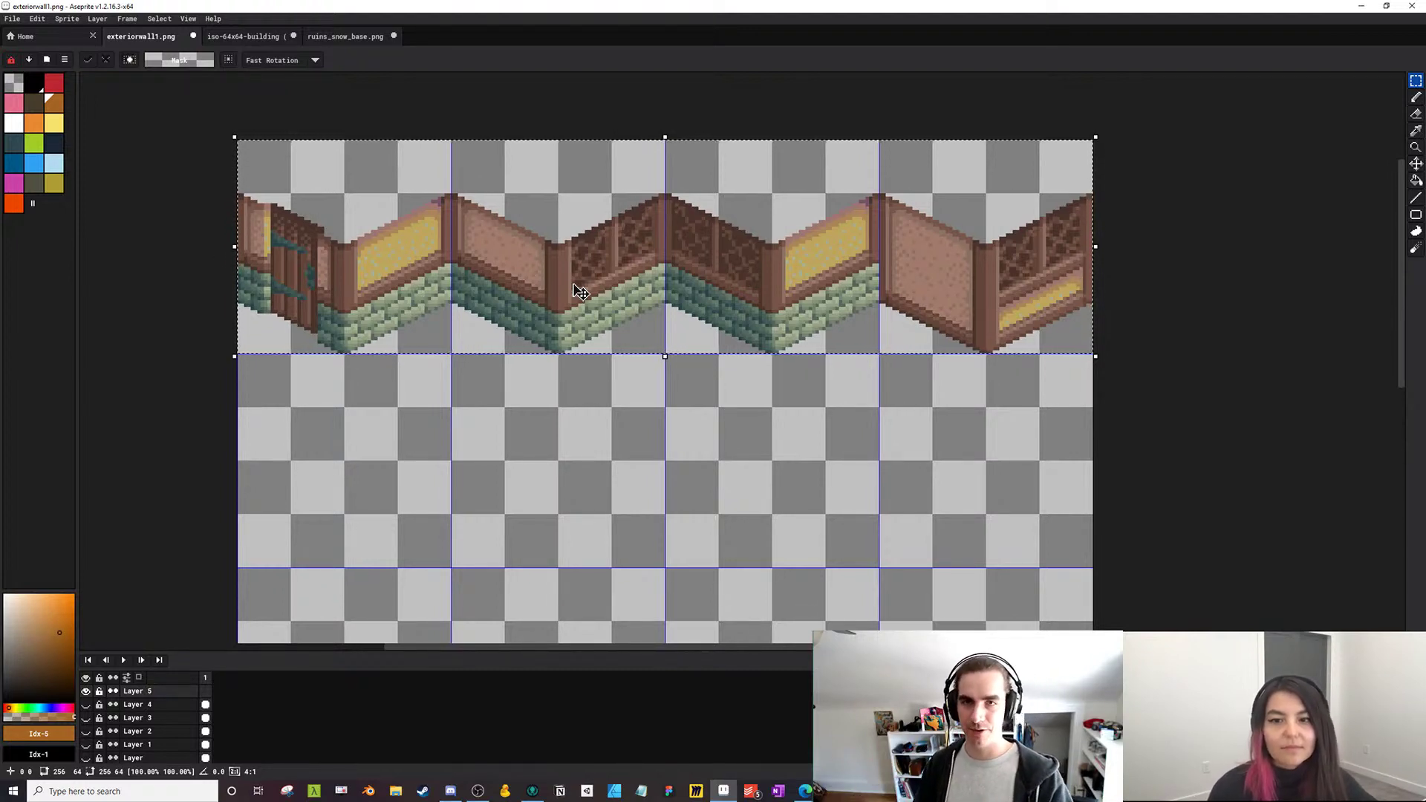
# Copy the last wall tile of the building sheet's eighth row into the first cell of Layer 5's second row
pyautogui.click(242, 39)
pyautogui.scroll(-2, 683, 429)
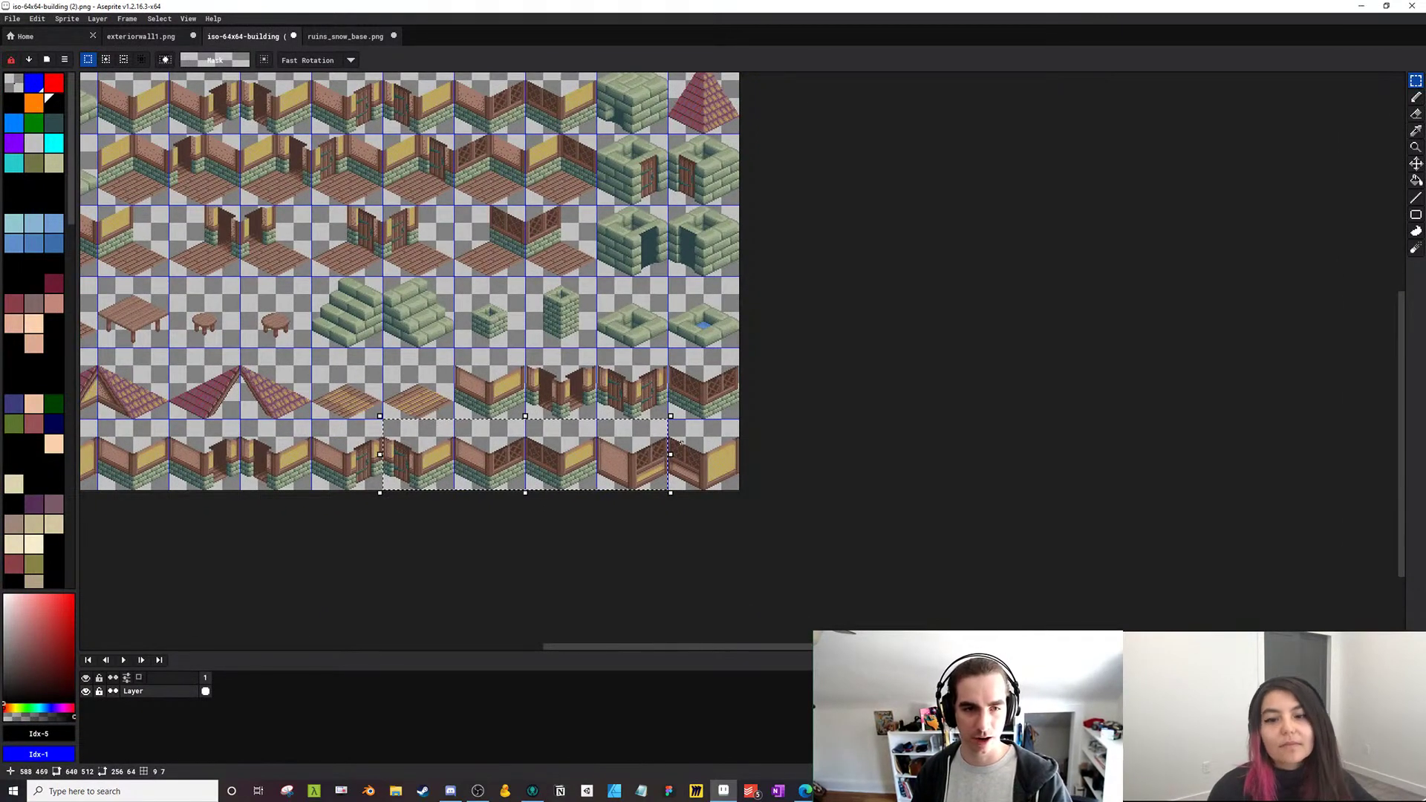
pyautogui.moveTo(672, 422); pyautogui.dragTo(730, 479)
pyautogui.hotkey('ctrl', 'c')
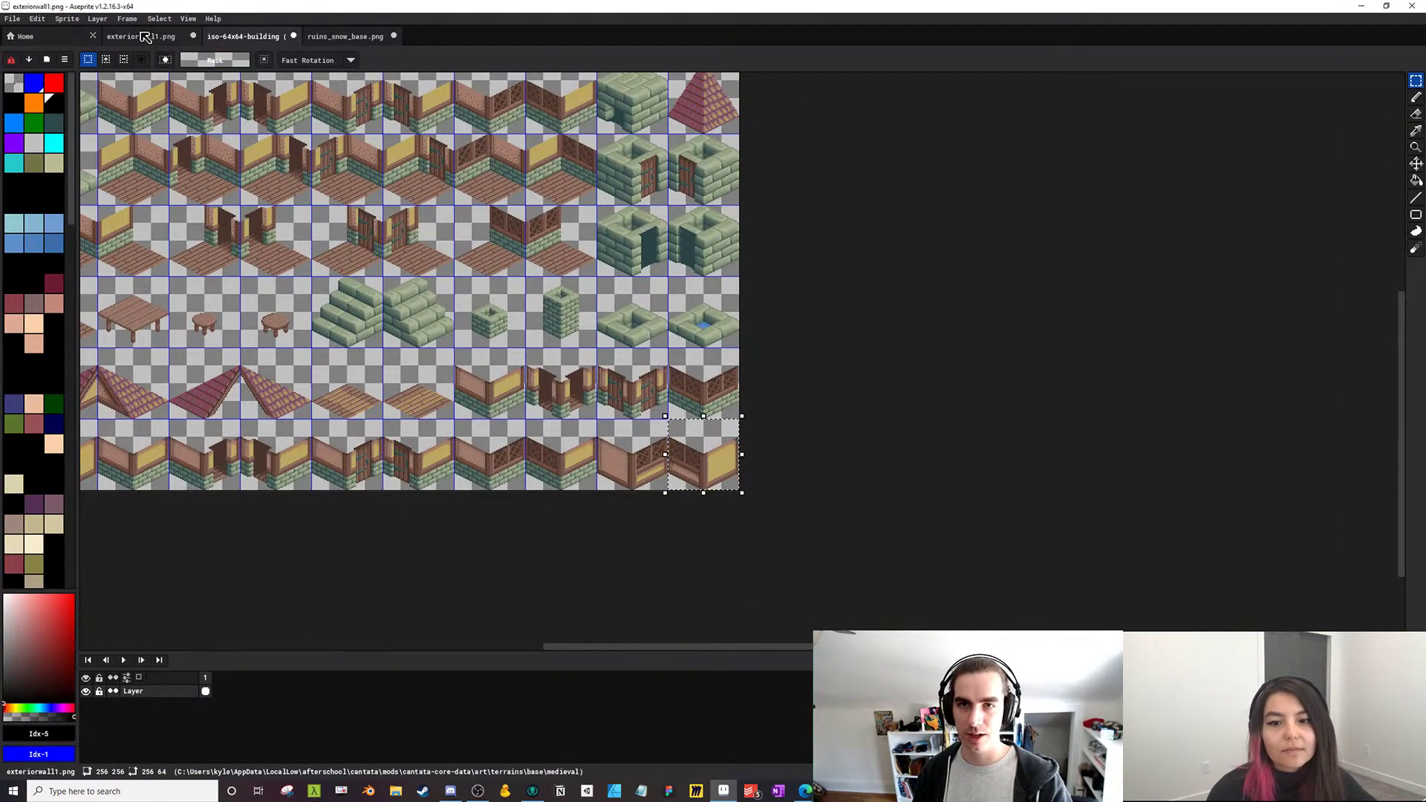
pyautogui.click(141, 36)
pyautogui.hotkey('ctrl', 'v')
pyautogui.moveTo(727, 370); pyautogui.dragTo(334, 476)
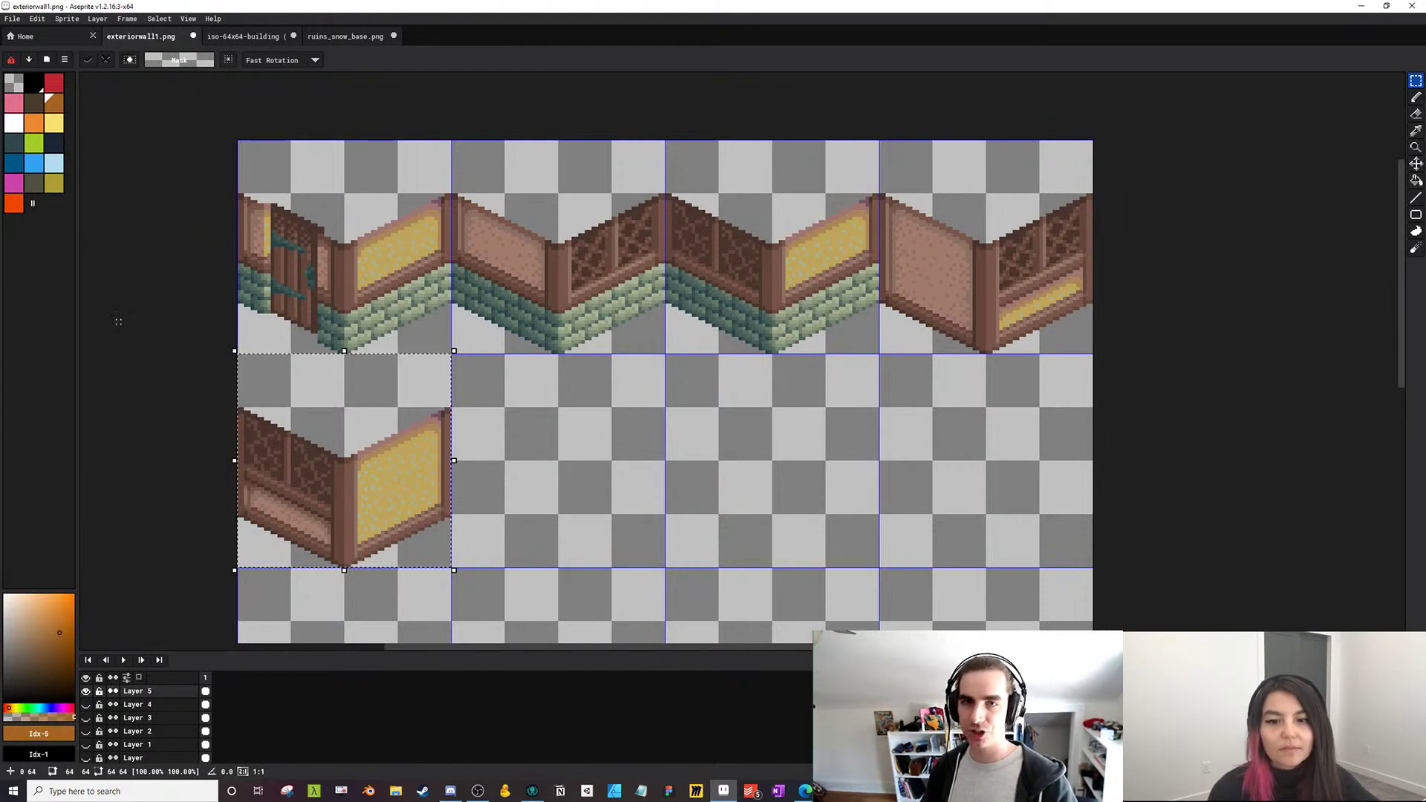
# Clear the selection and save the Layer 5 wall sheet as exteriorwall2.png in the medieval folder, continuing with PNG format
pyautogui.click(13, 19)
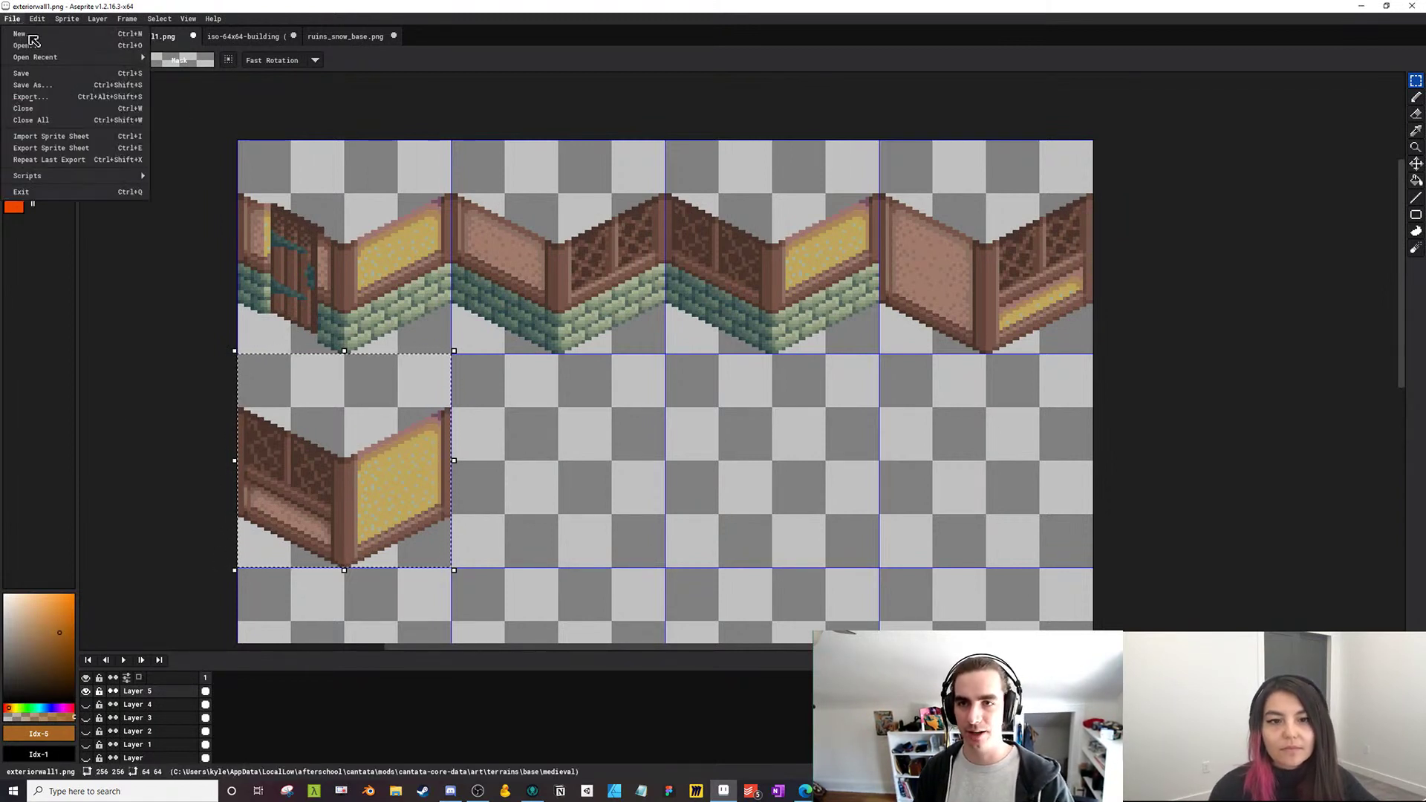
pyautogui.click(513, 351)
pyautogui.click(513, 351)
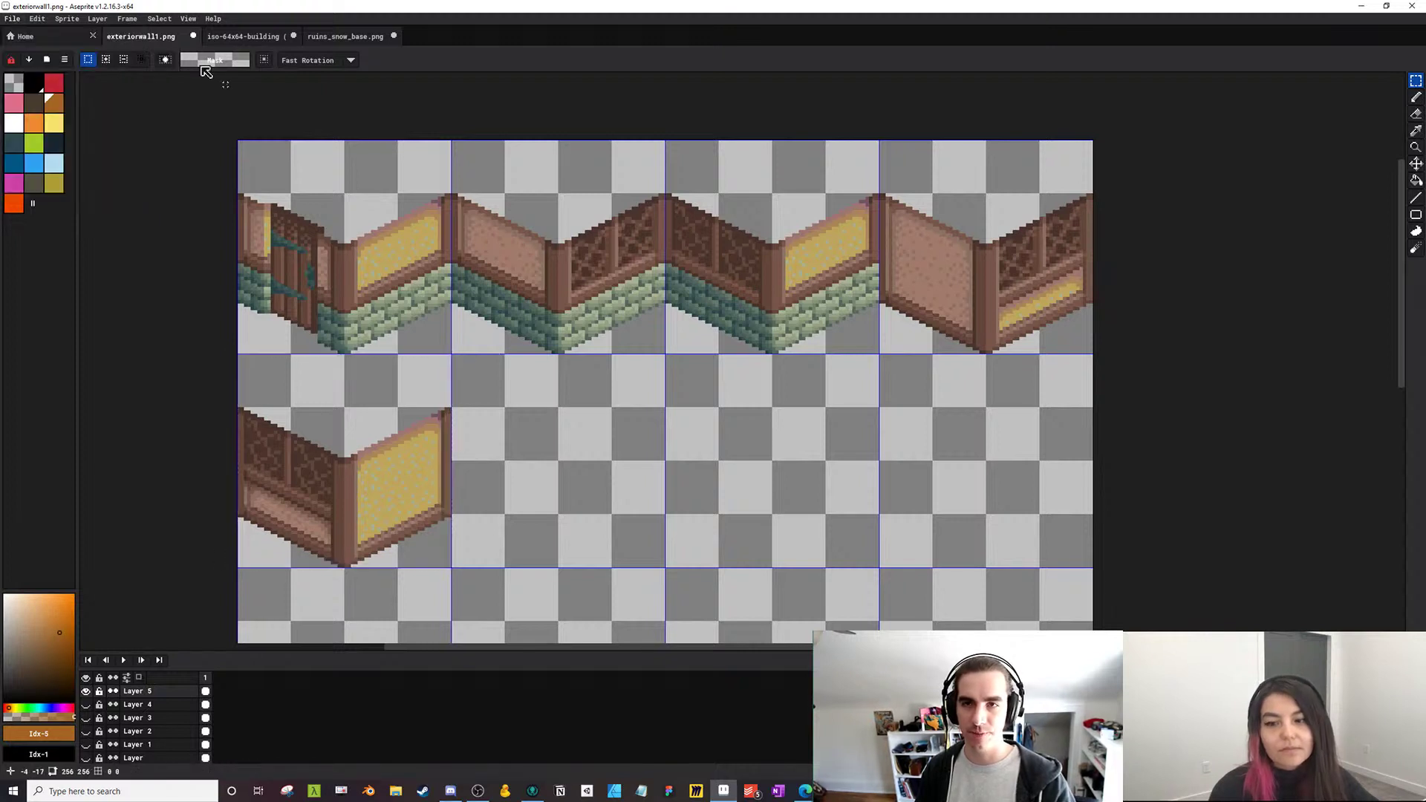
pyautogui.click(14, 18)
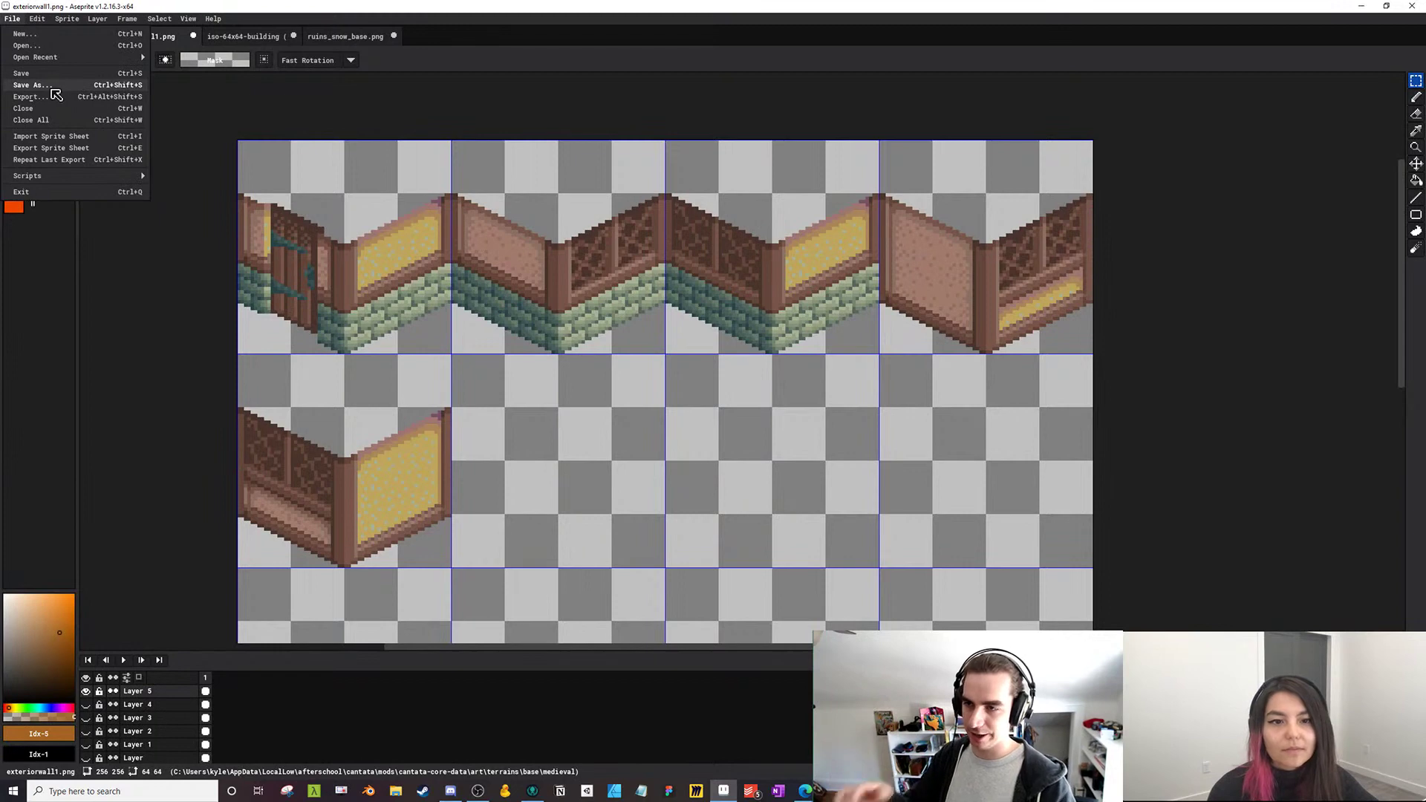
pyautogui.click(49, 86)
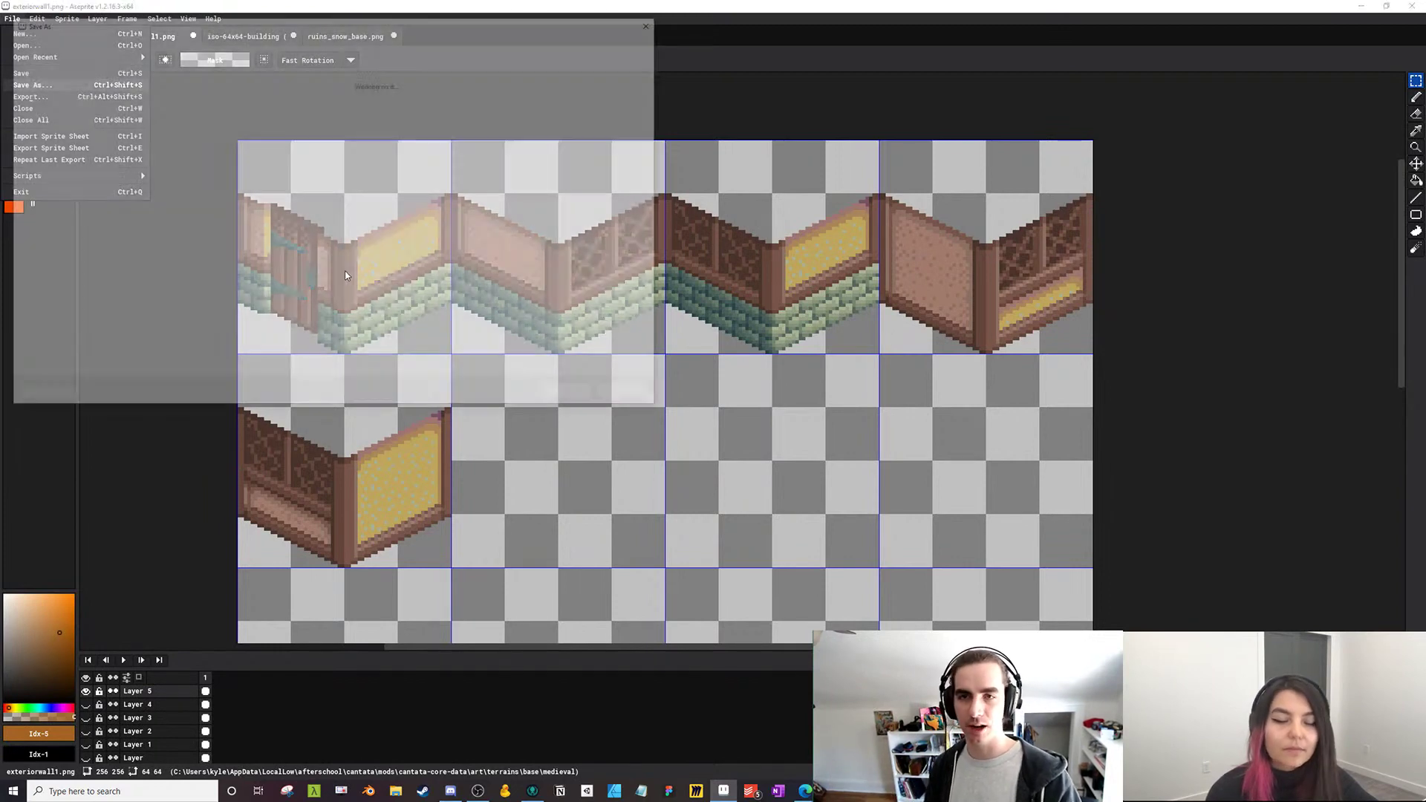
pyautogui.click(189, 354)
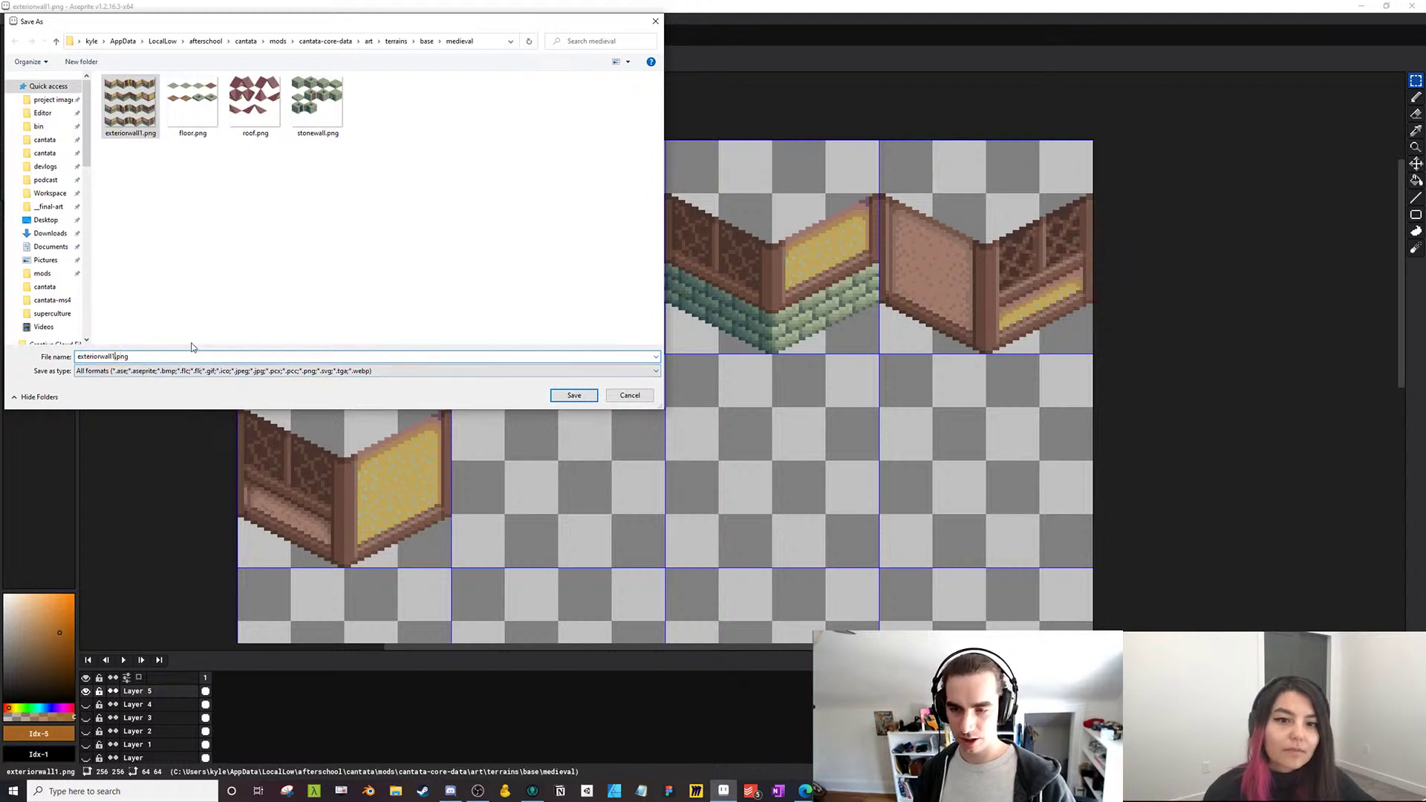
pyautogui.press('BackSpace')
pyautogui.write('2')
pyautogui.press('Return')
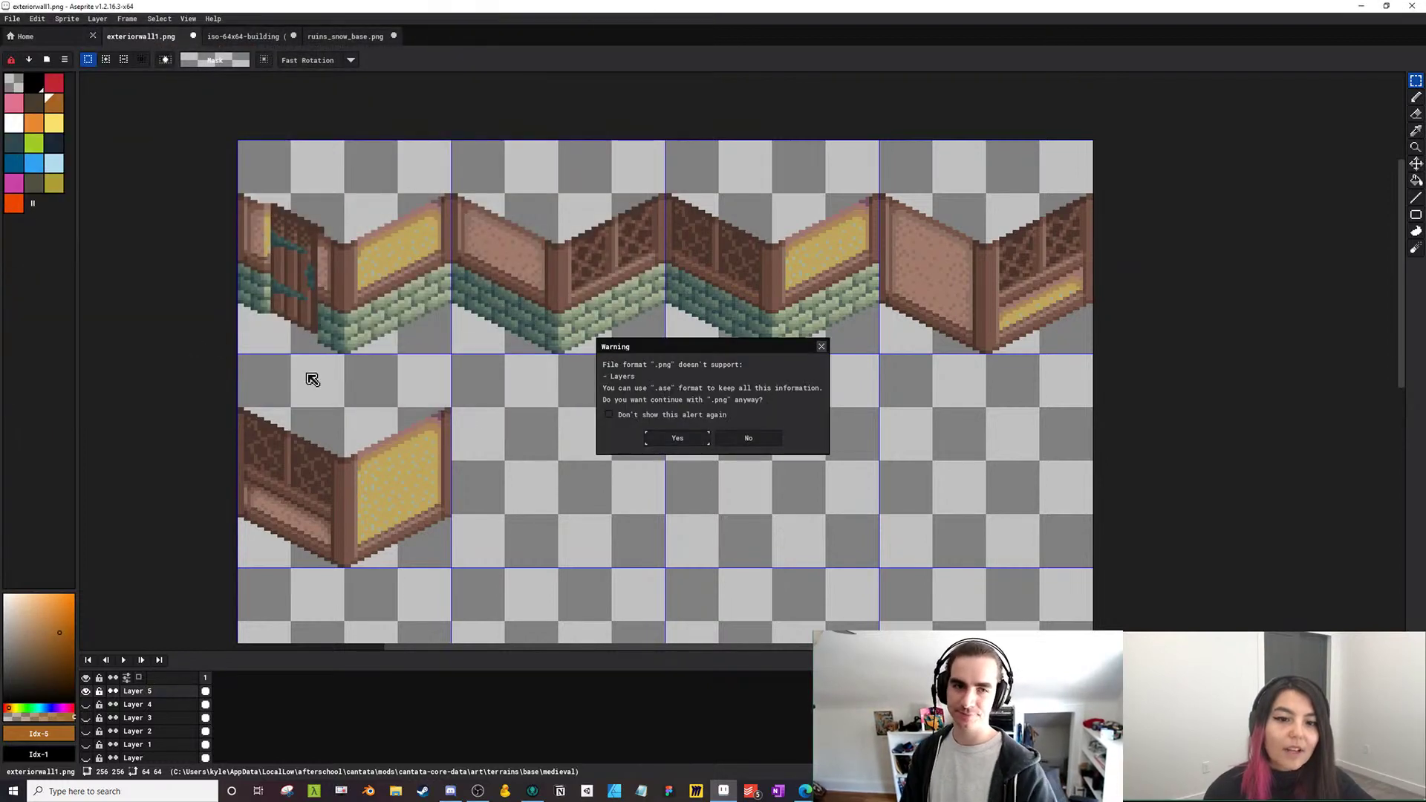
pyautogui.click(678, 439)
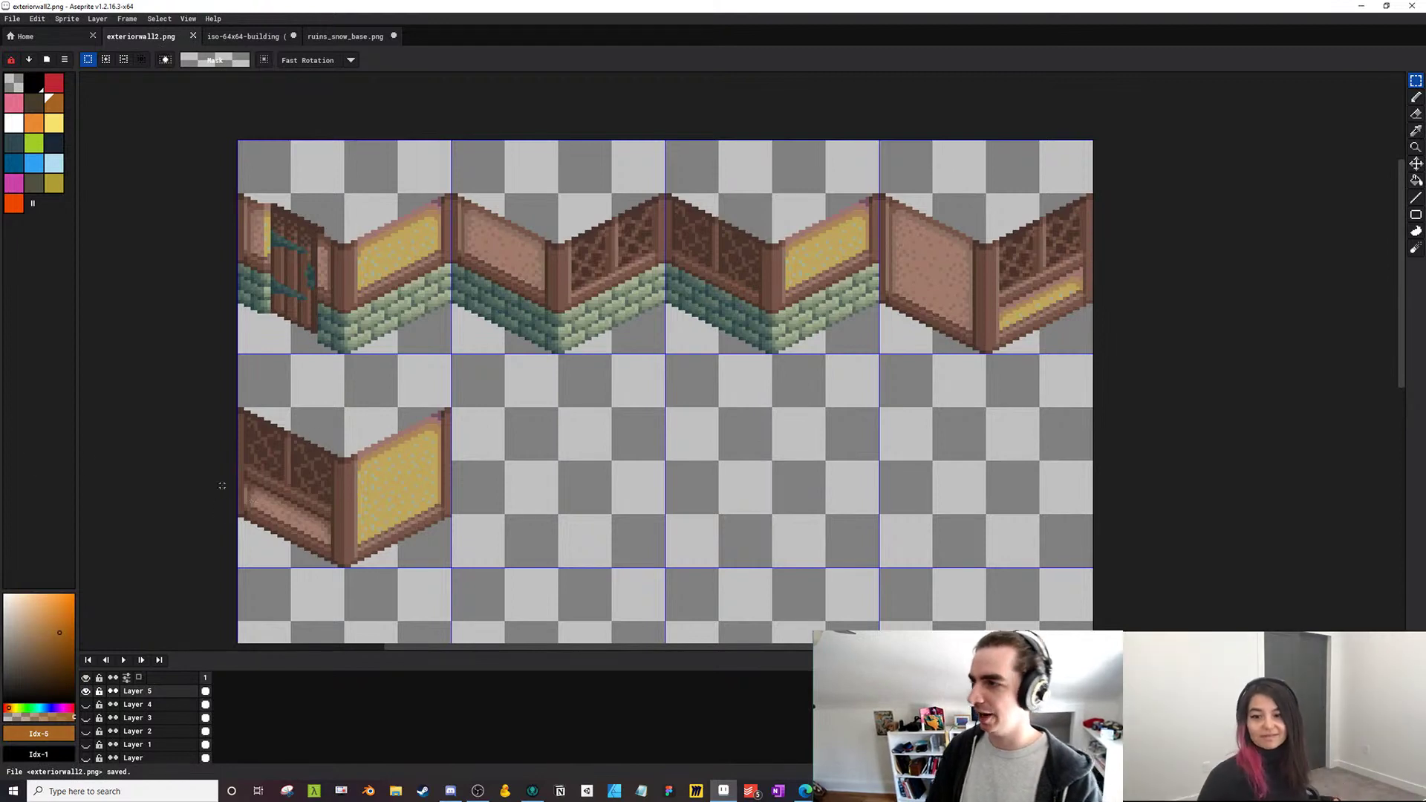
# Switch to core.cmod in Visual Studio Code and add four new terrain entries after MedievalFloor
pyautogui.hotkey('alt', 'Tab')
pyautogui.hotkey('alt', 'Tab')
pyautogui.hotkey('alt', 'Tab')
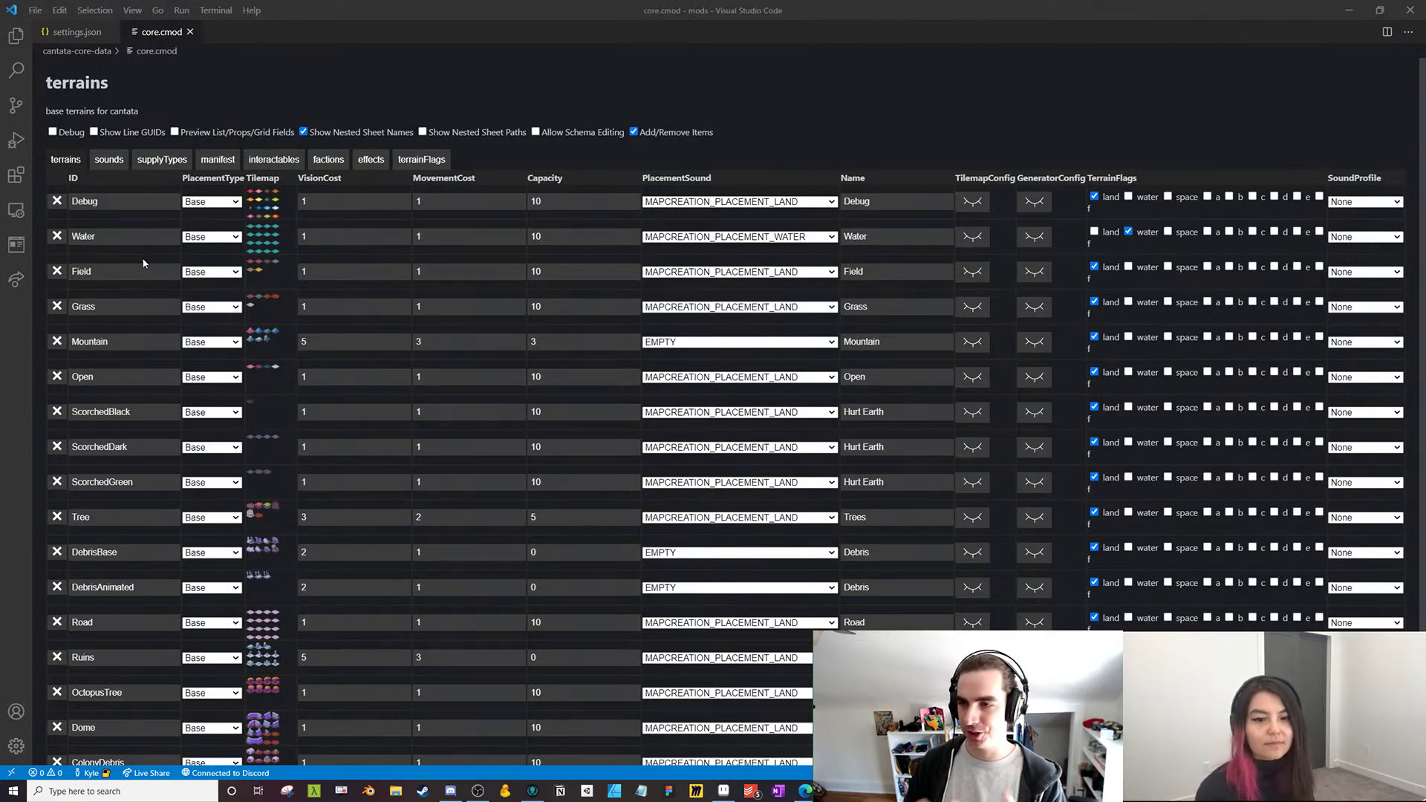
pyautogui.scroll(-3, 147, 334)
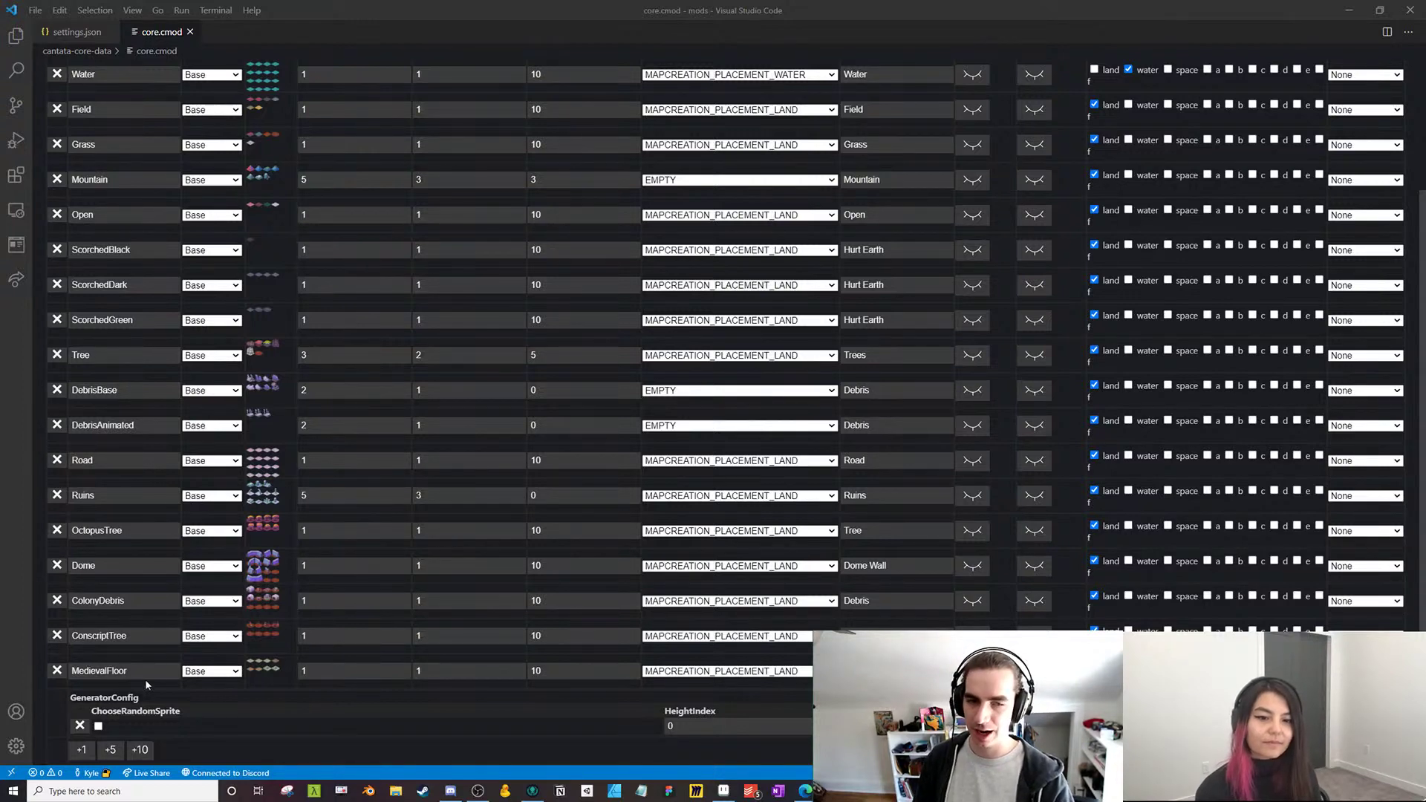
pyautogui.scroll(1, 517, 578)
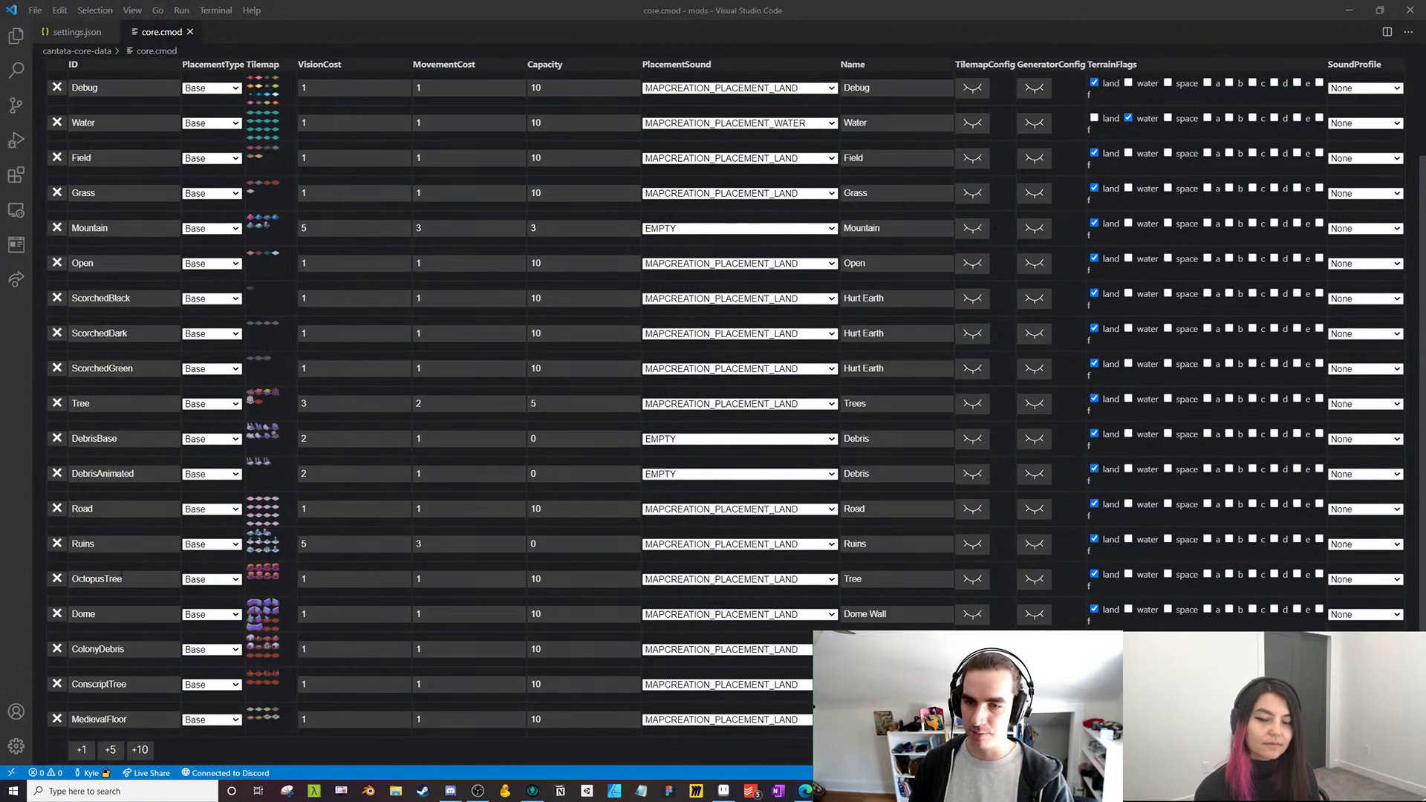
pyautogui.hotkey('alt', 'Tab')
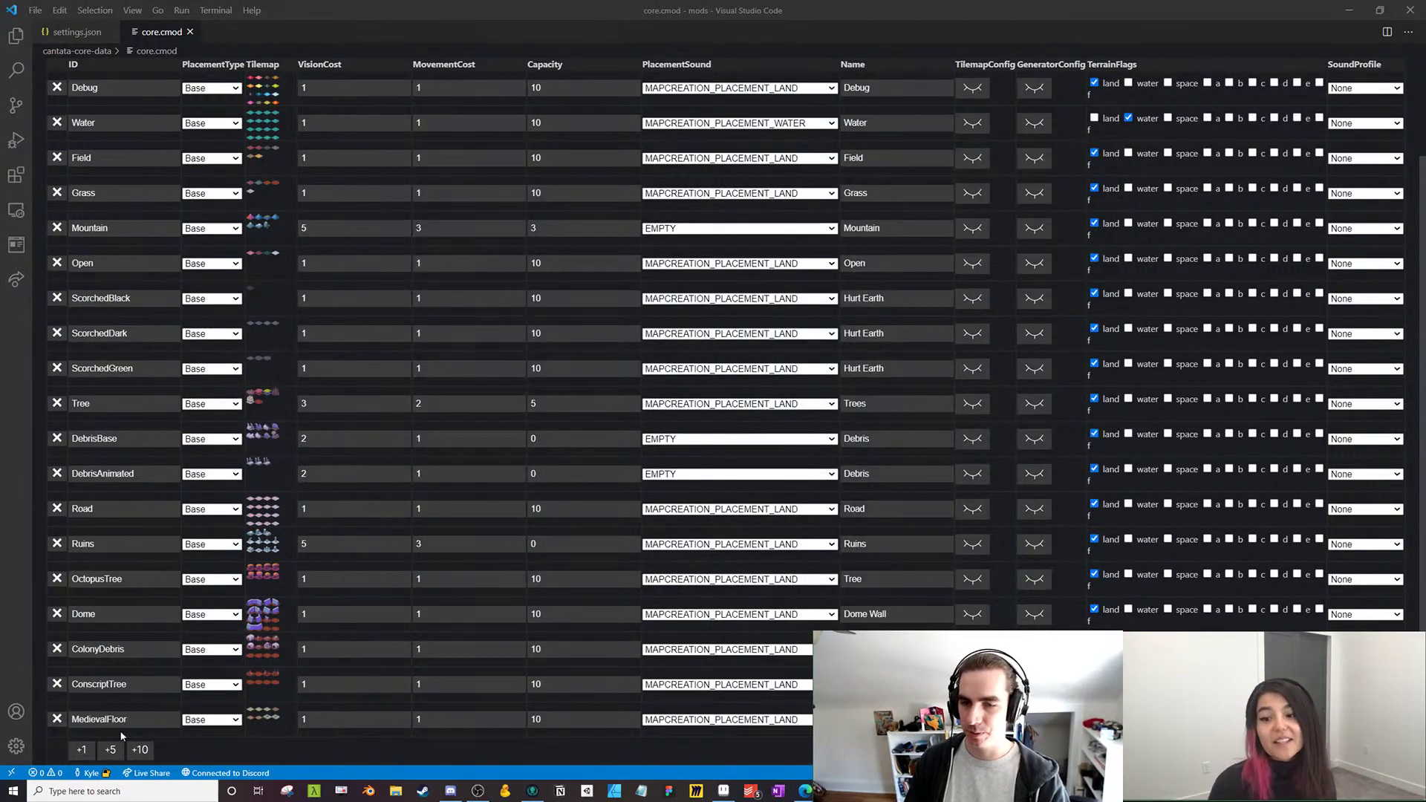
pyautogui.click(84, 746)
pyautogui.scroll(-1, 84, 746)
pyautogui.click(84, 750)
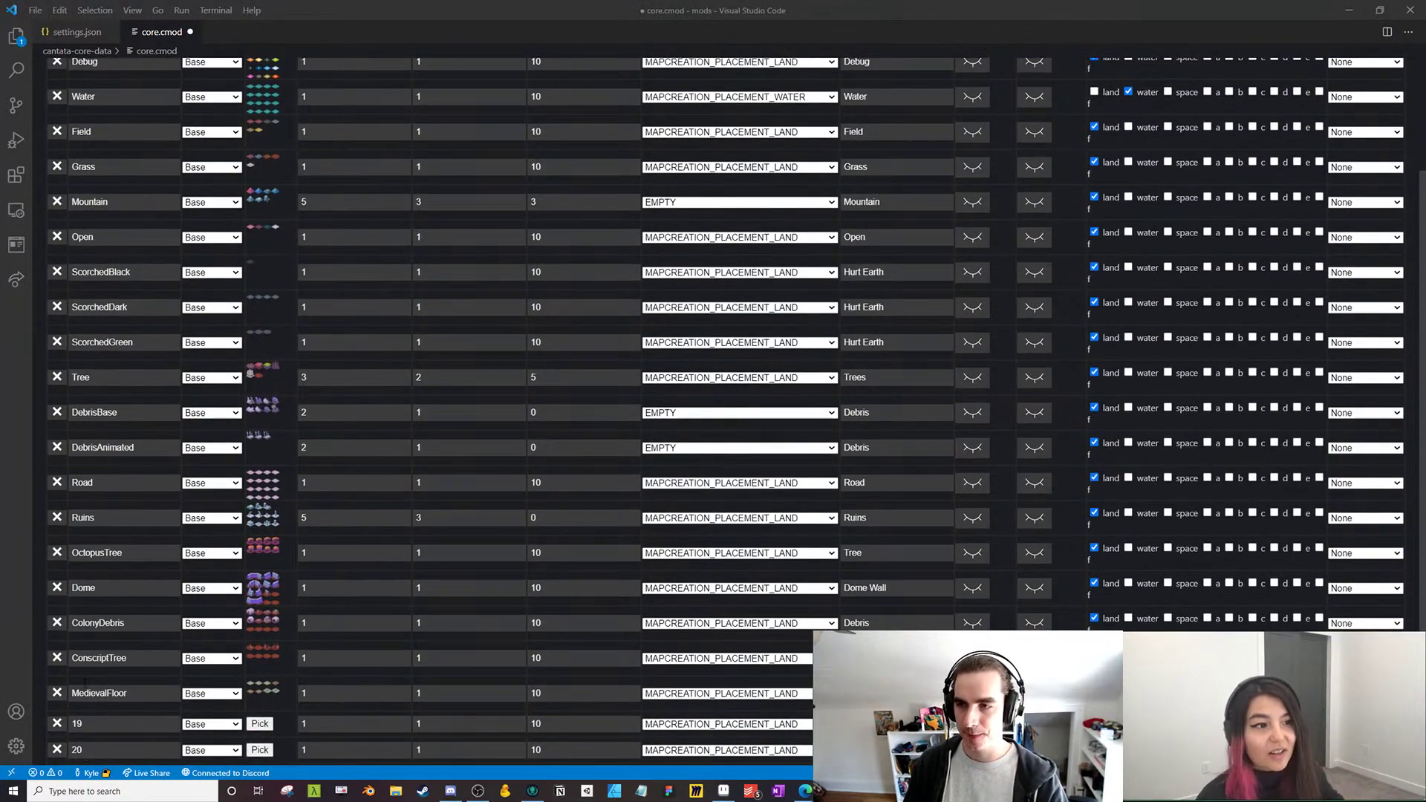
pyautogui.scroll(-1, 86, 752)
pyautogui.click(87, 751)
pyautogui.scroll(-2, 84, 651)
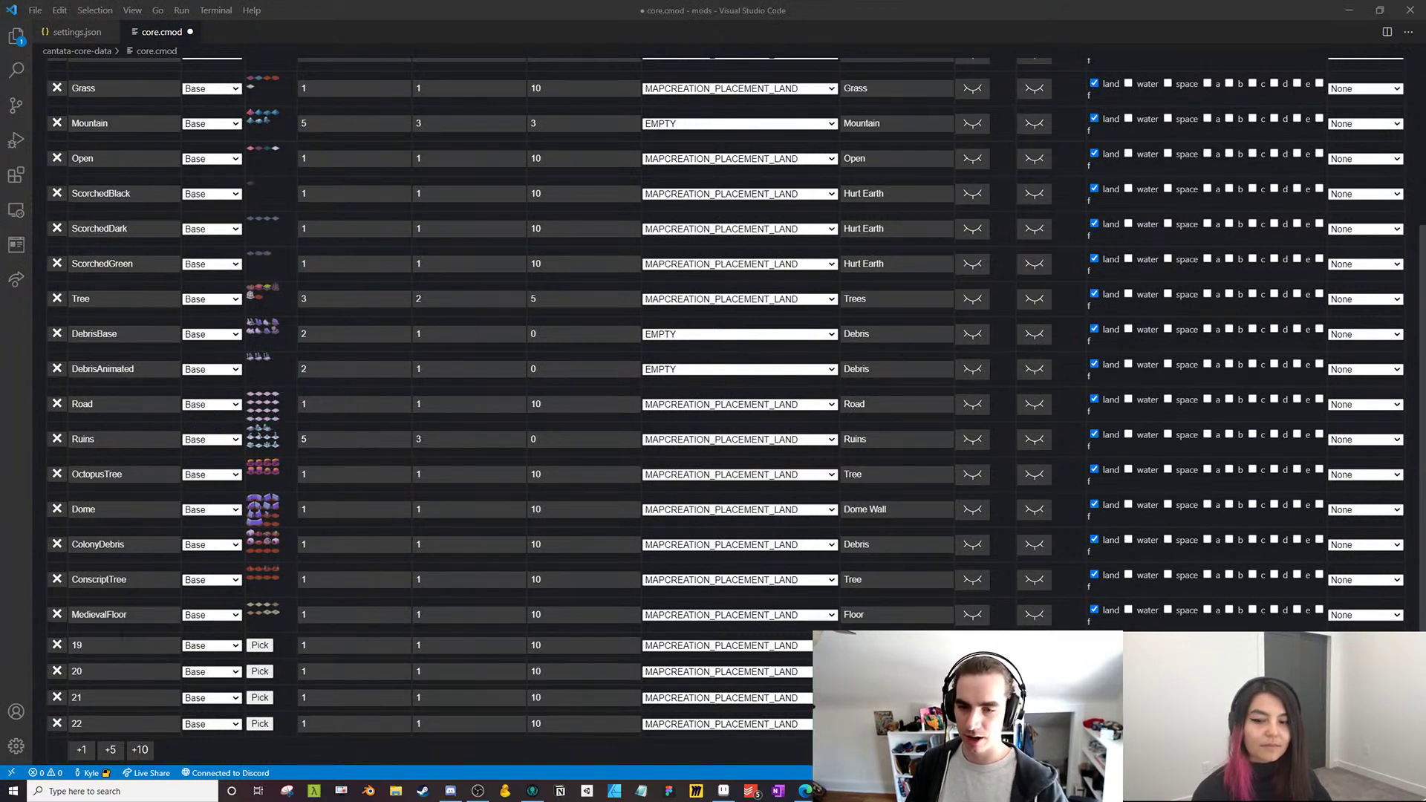
# Assign stonewall.png from art/terrains/base/medieval as the tilemap of terrain 19, showing all file types to find it
pyautogui.doubleClick(77, 645)
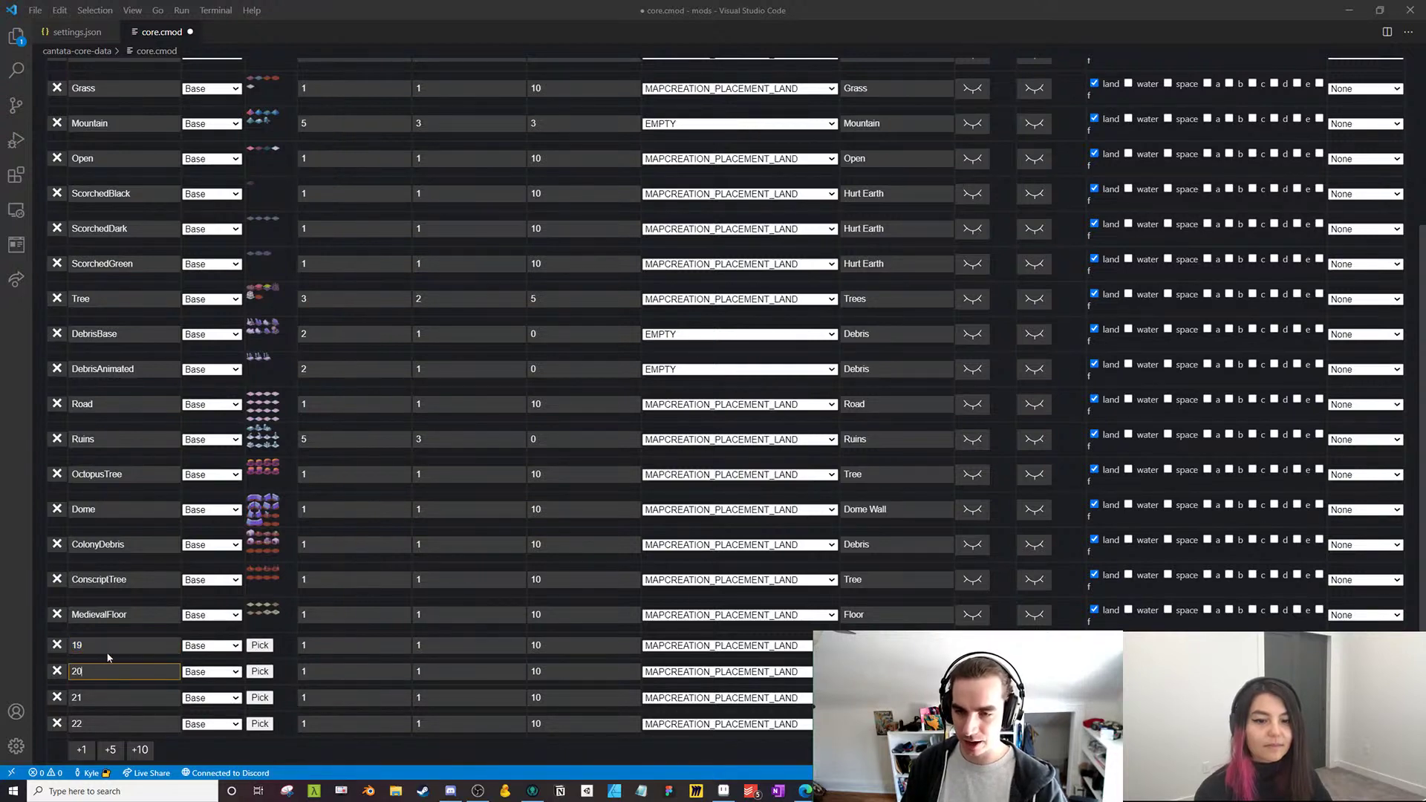
pyautogui.click(266, 646)
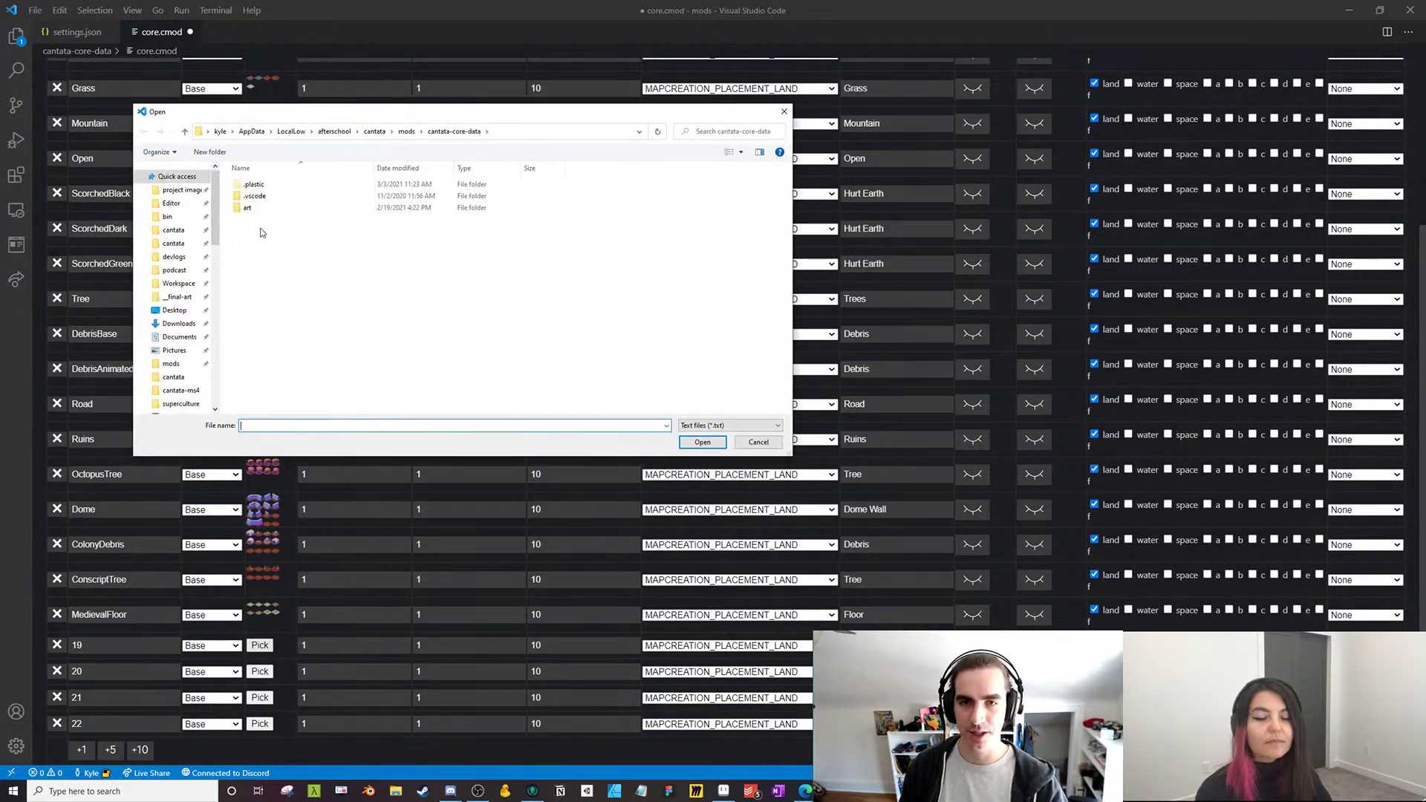
pyautogui.doubleClick(254, 207)
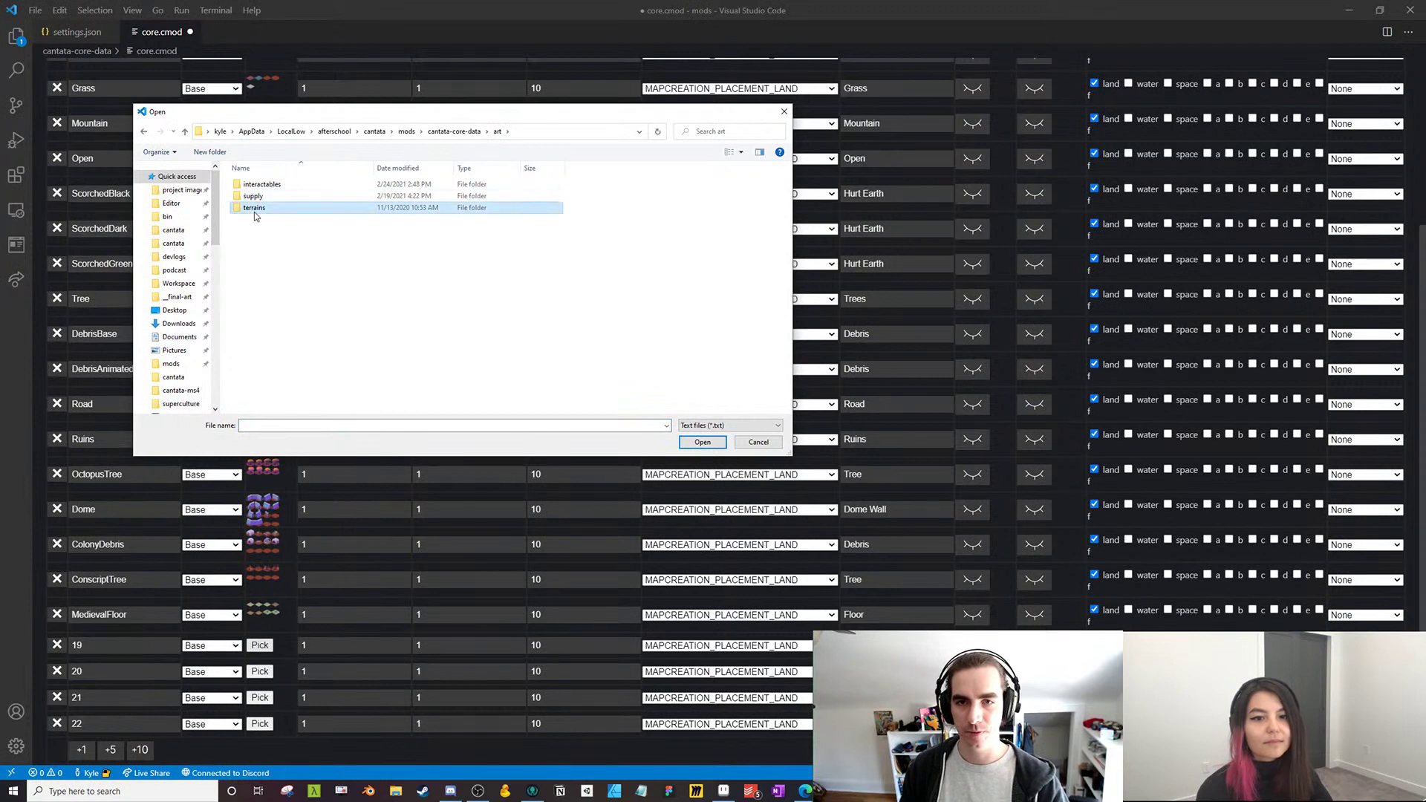
pyautogui.doubleClick(254, 188)
pyautogui.doubleClick(254, 191)
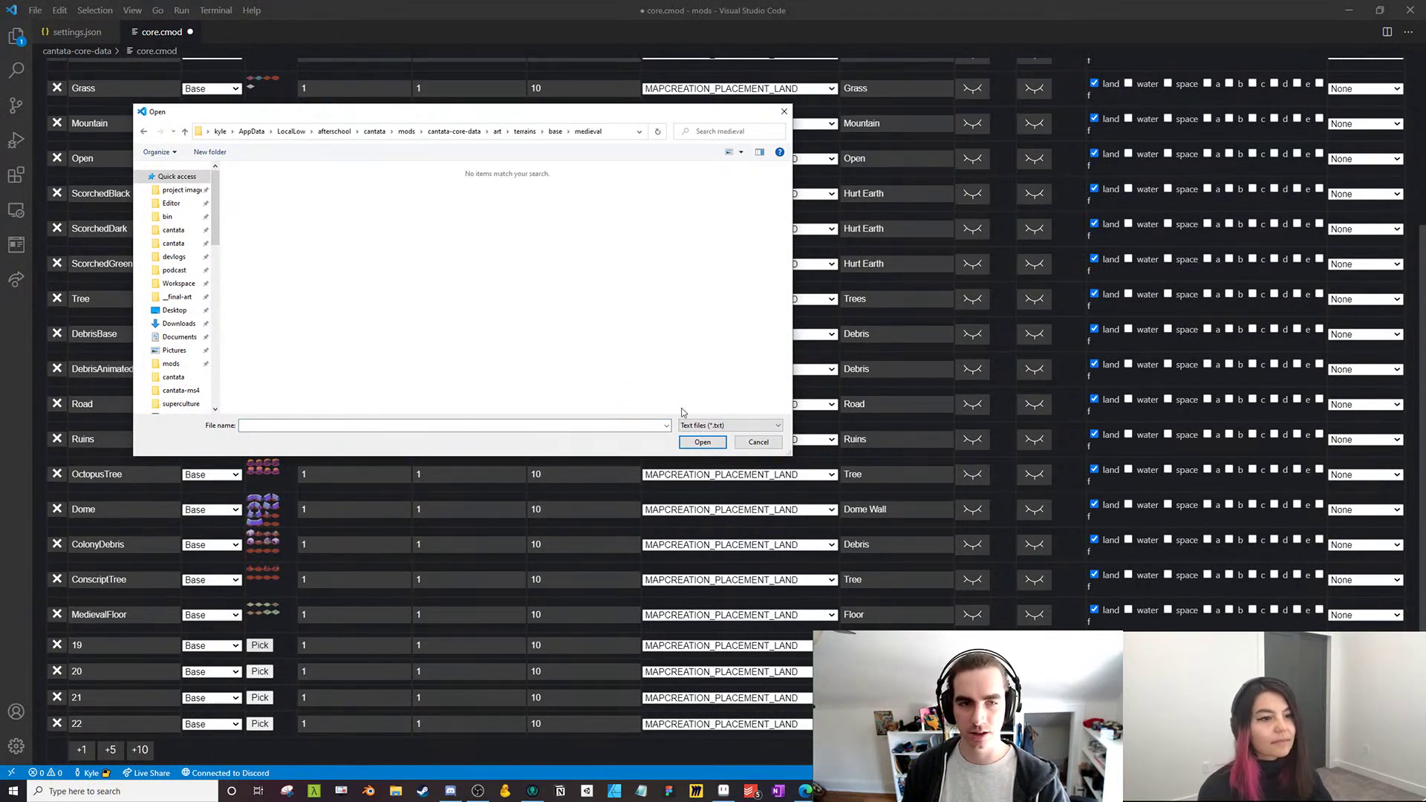
pyautogui.click(730, 425)
pyautogui.click(709, 440)
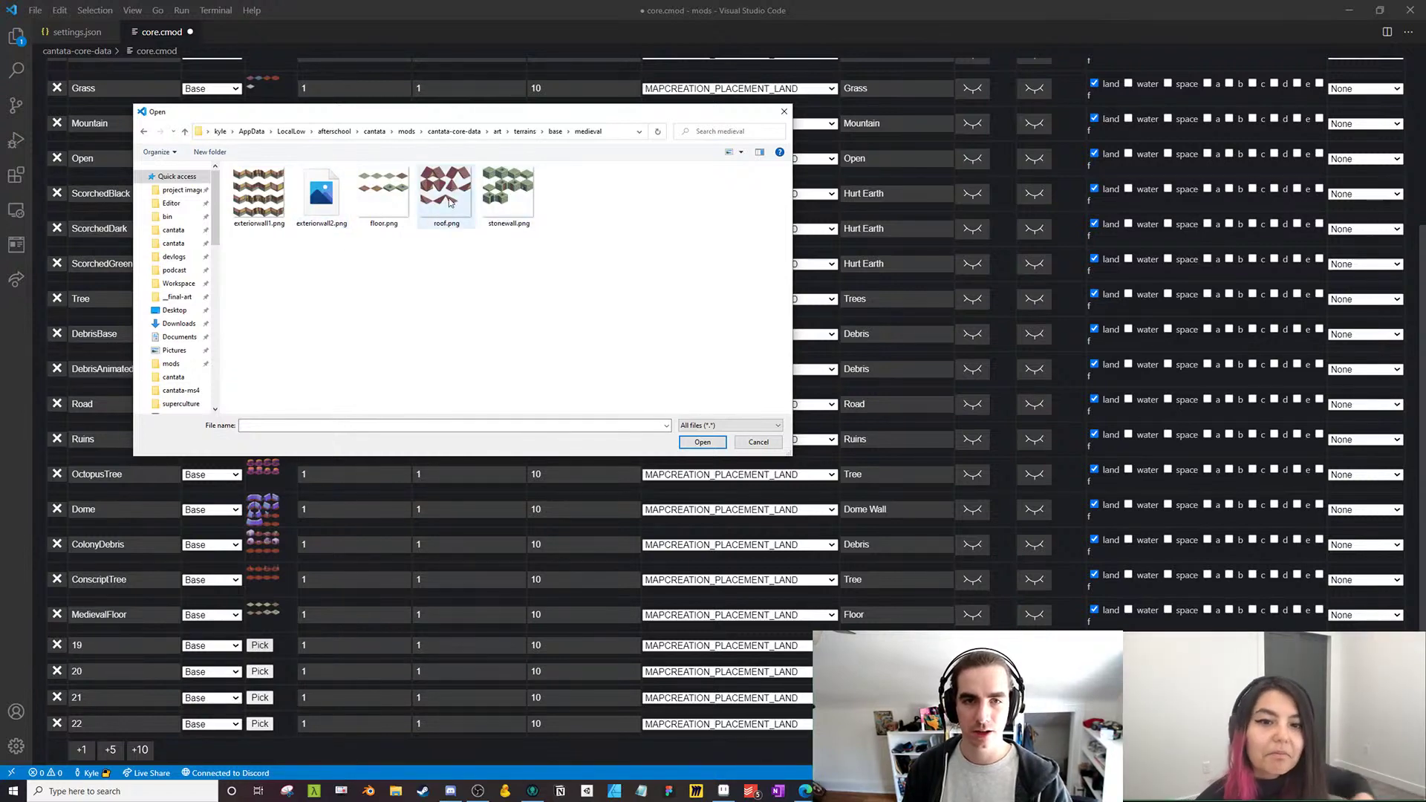
pyautogui.click(505, 194)
pyautogui.click(702, 442)
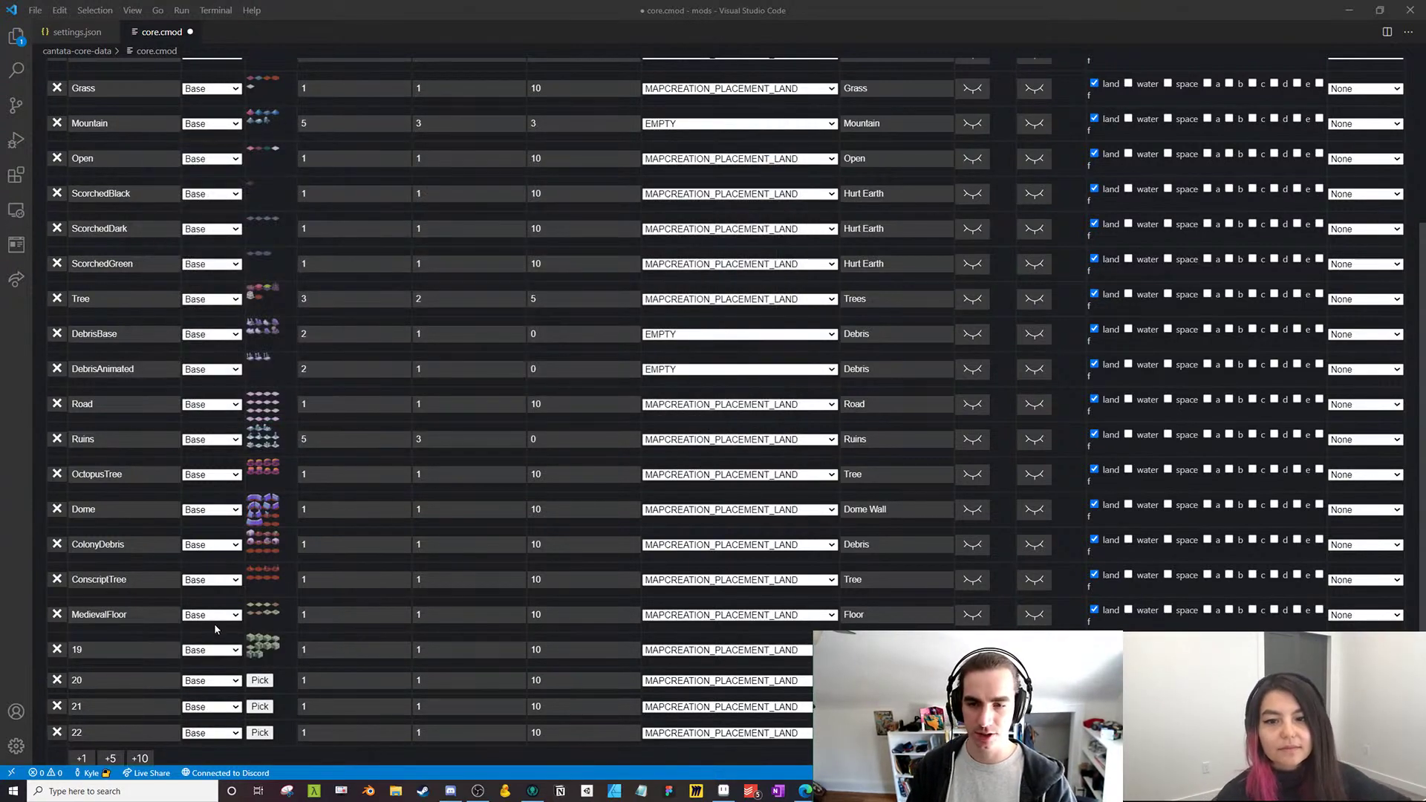
# Rename terrain 19 as MedivalWall and set its display label to Wall
pyautogui.write('Me')
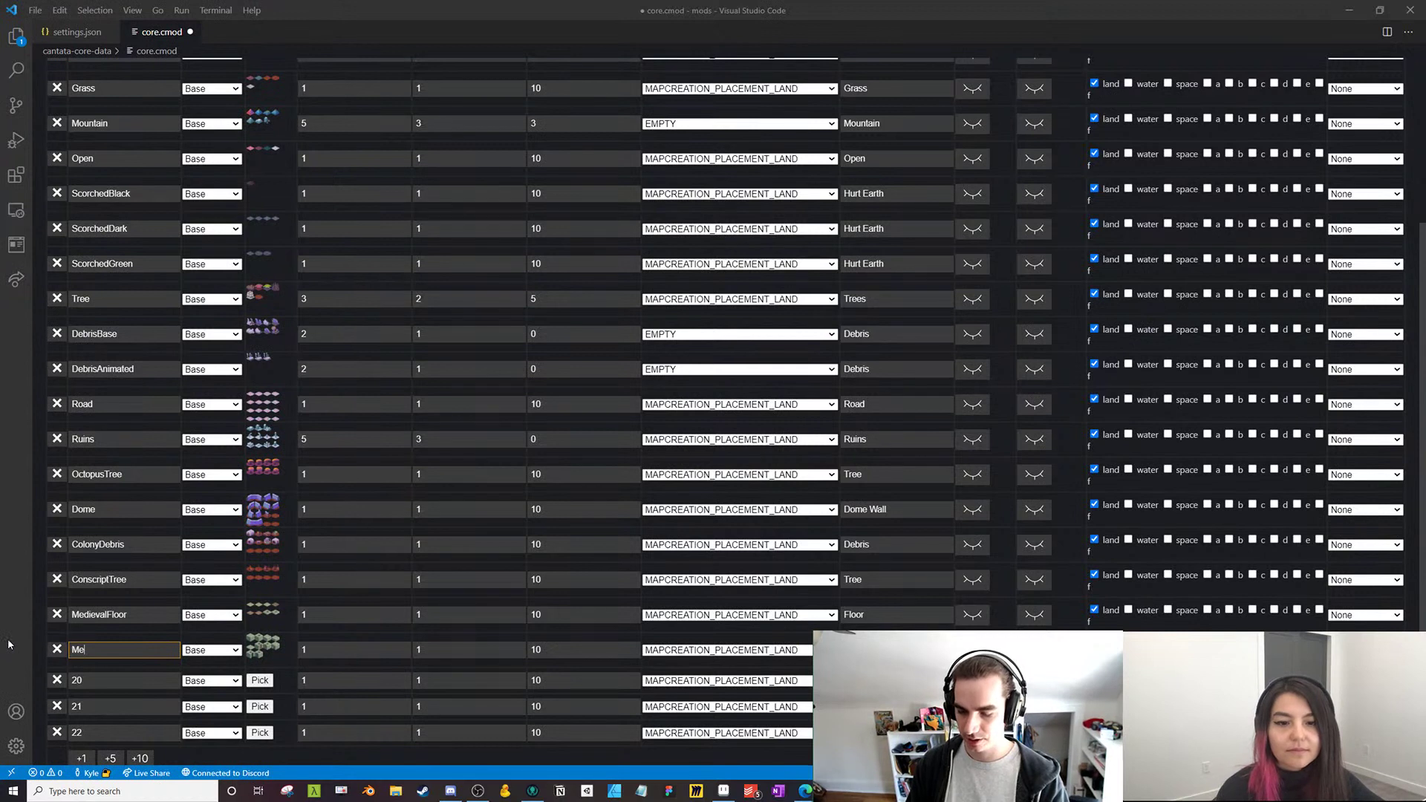
pyautogui.write('dev')
pyautogui.press('BackSpace')
pyautogui.press('BackSpace')
pyautogui.press('BackSpace')
pyautogui.press('BackSpace')
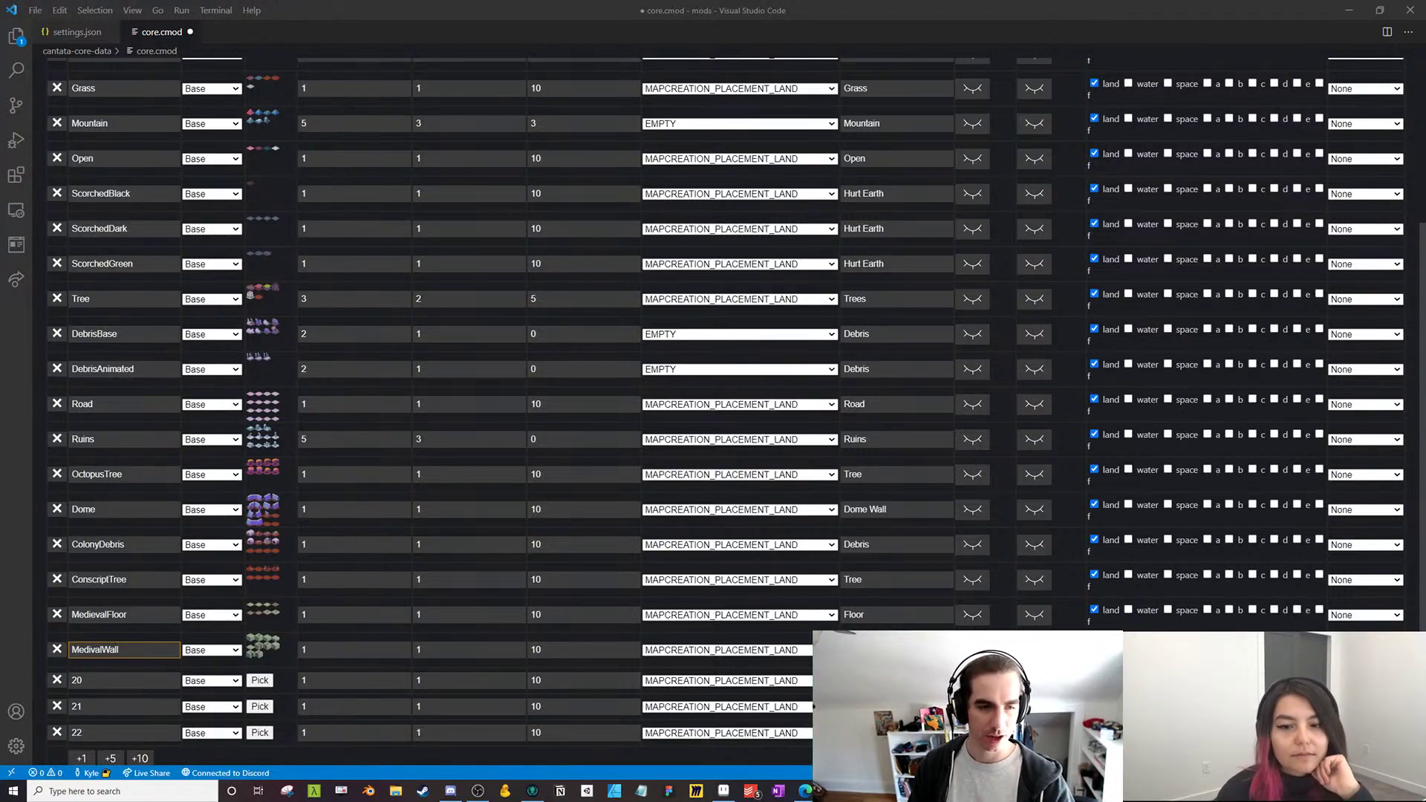
pyautogui.click(897, 650)
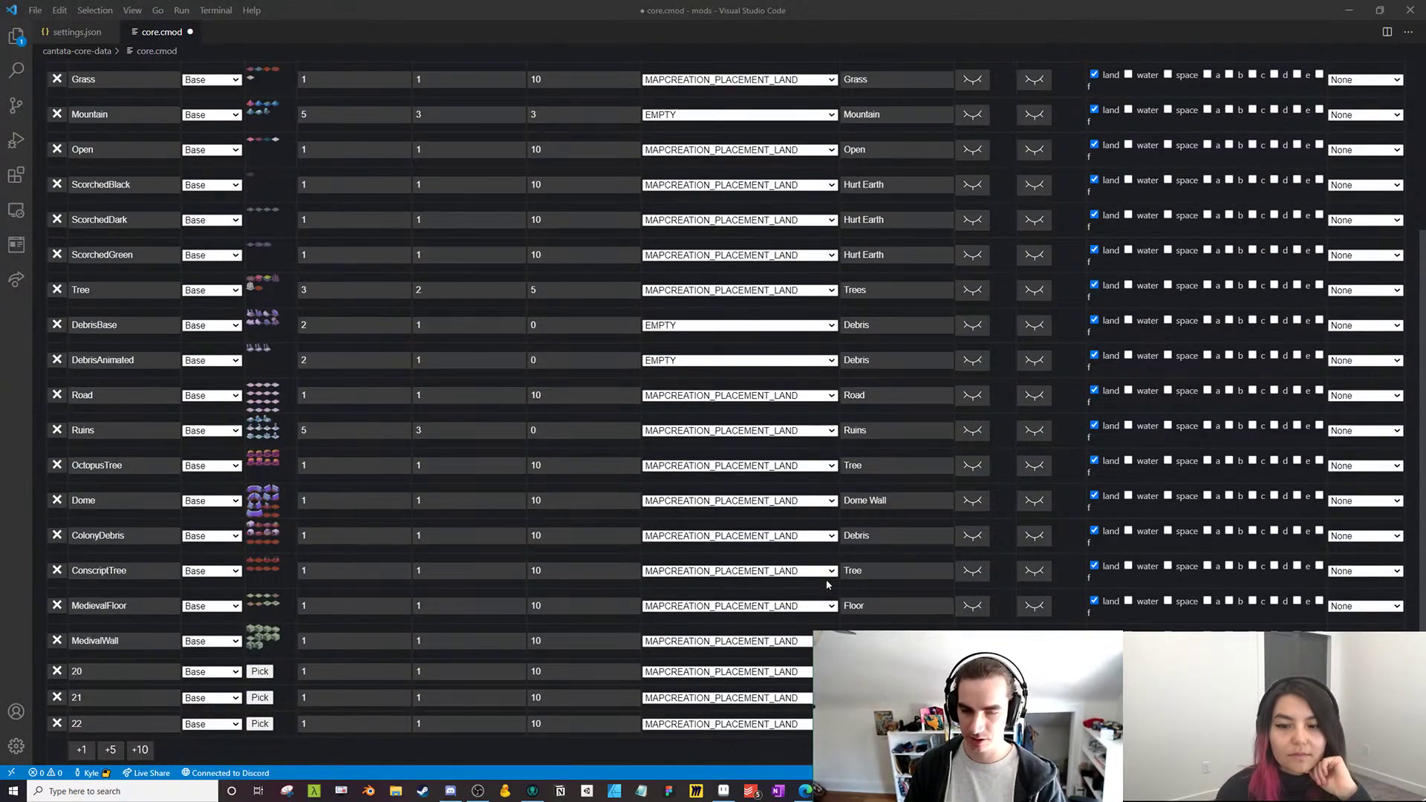
# Add a TilemapConfig entry to MedivalWall with TotalSprites set to 10
pyautogui.click(973, 641)
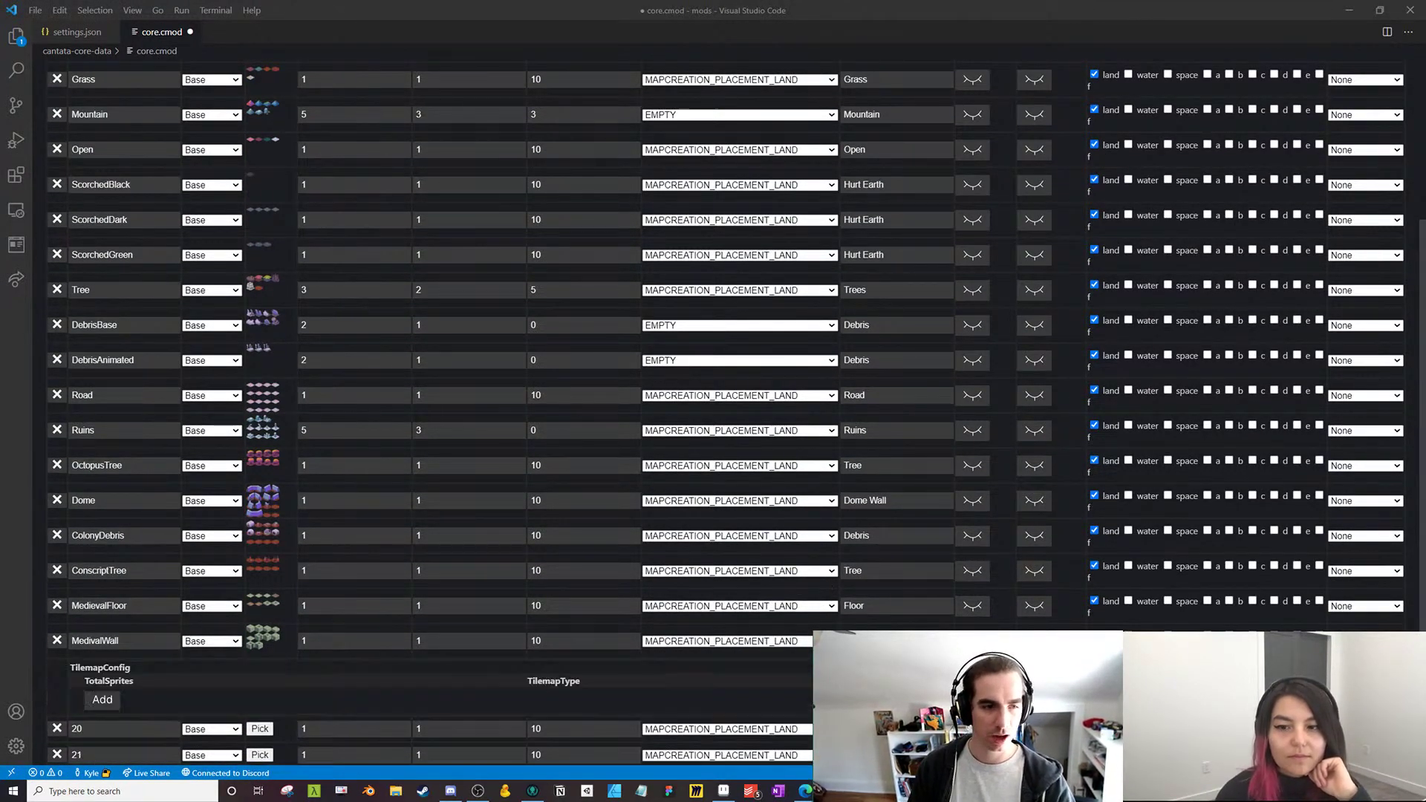
pyautogui.click(102, 699)
pyautogui.moveTo(266, 643)
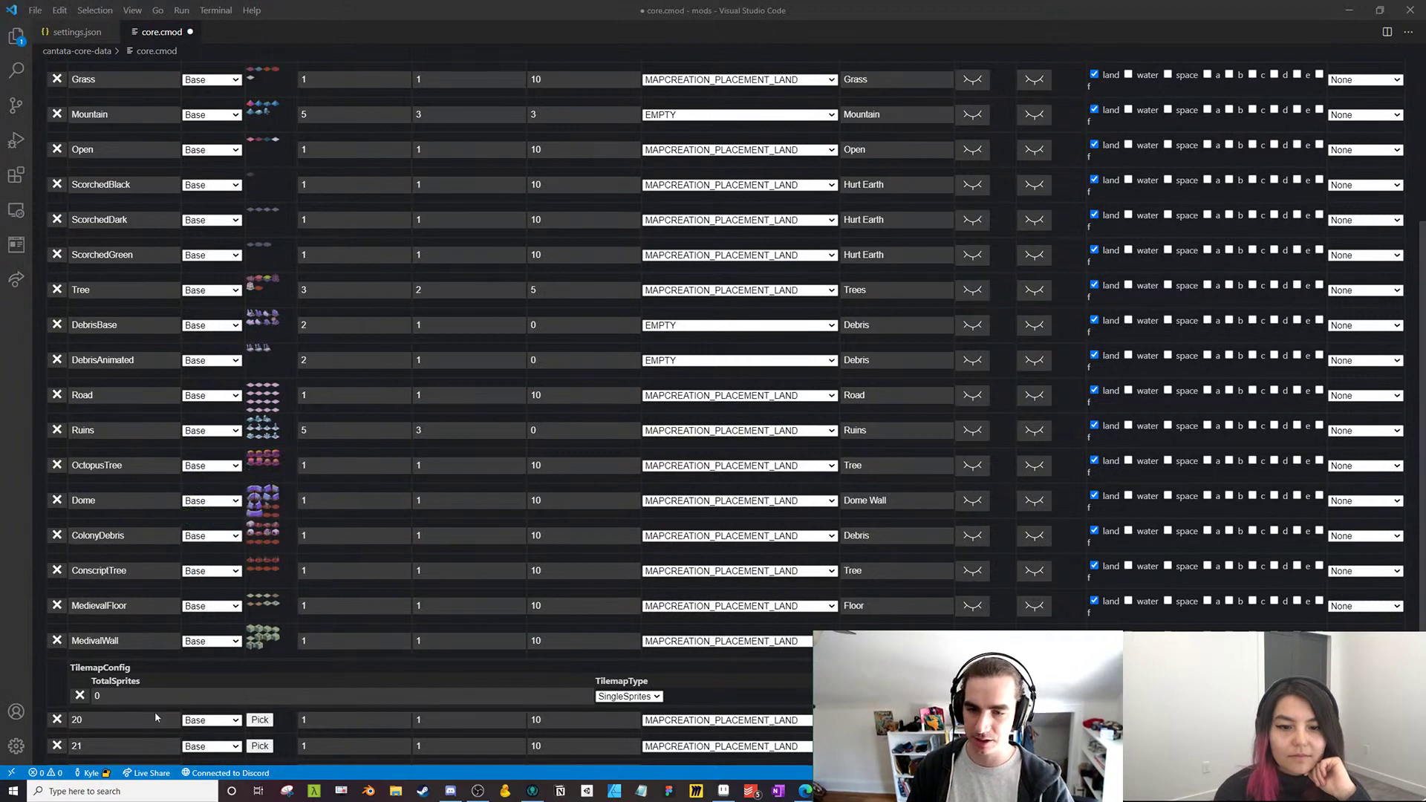
pyautogui.doubleClick(97, 696)
pyautogui.write('10')
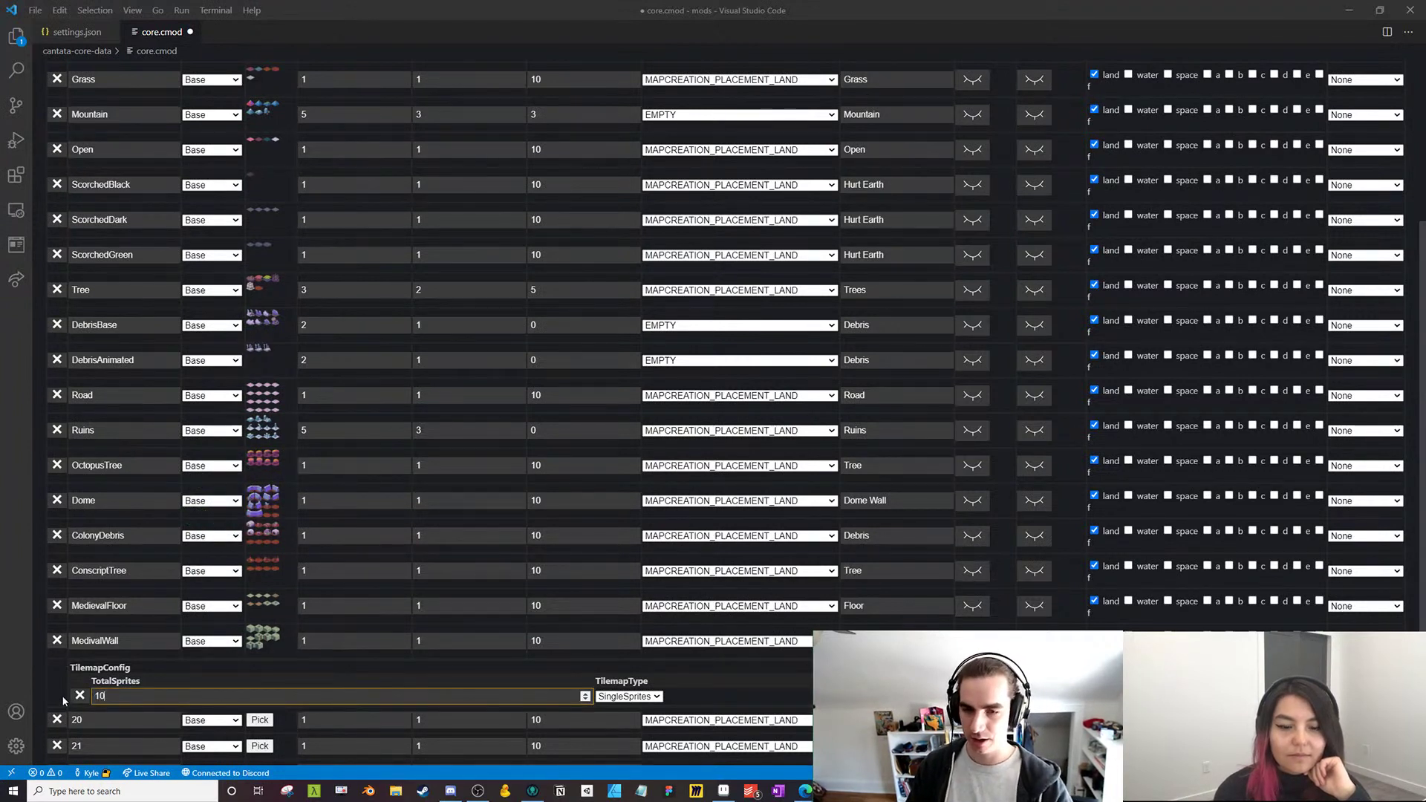
pyautogui.click(209, 680)
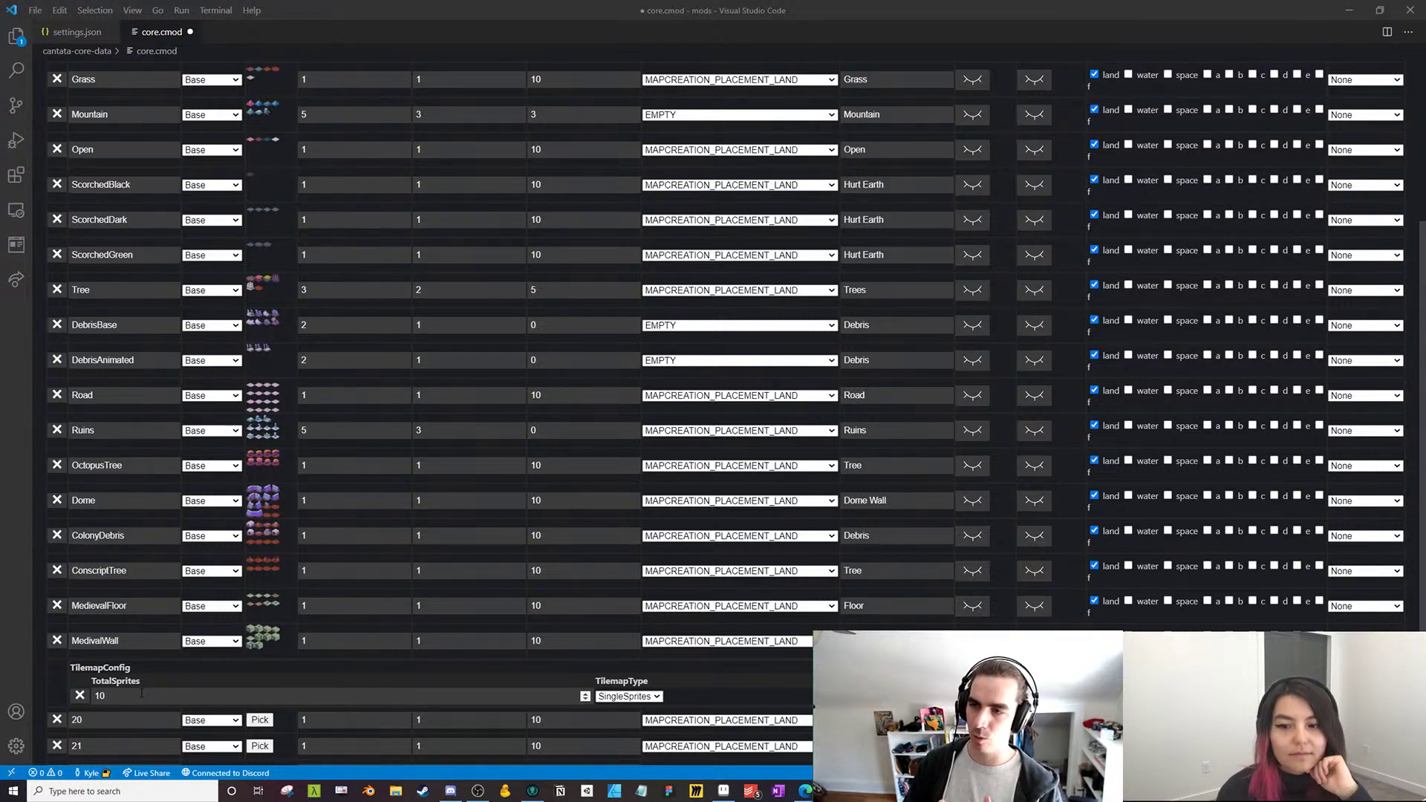
# Compare the MedivalWall tile preview with the exteriorwall2.png sheet in Aseprite to examine the sprite layout, and return to core.cmod
pyautogui.moveTo(269, 646)
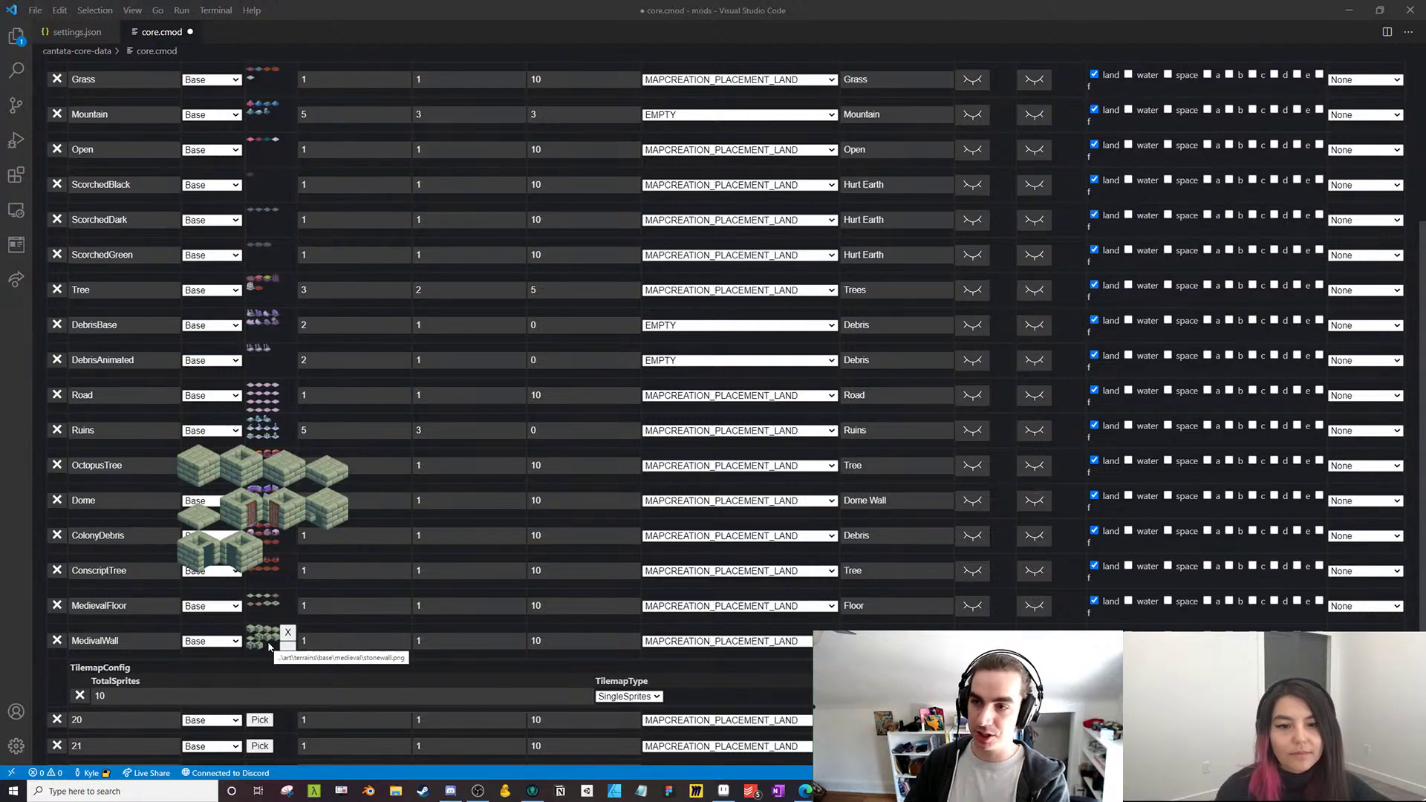
pyautogui.hotkey('alt', 'Tab')
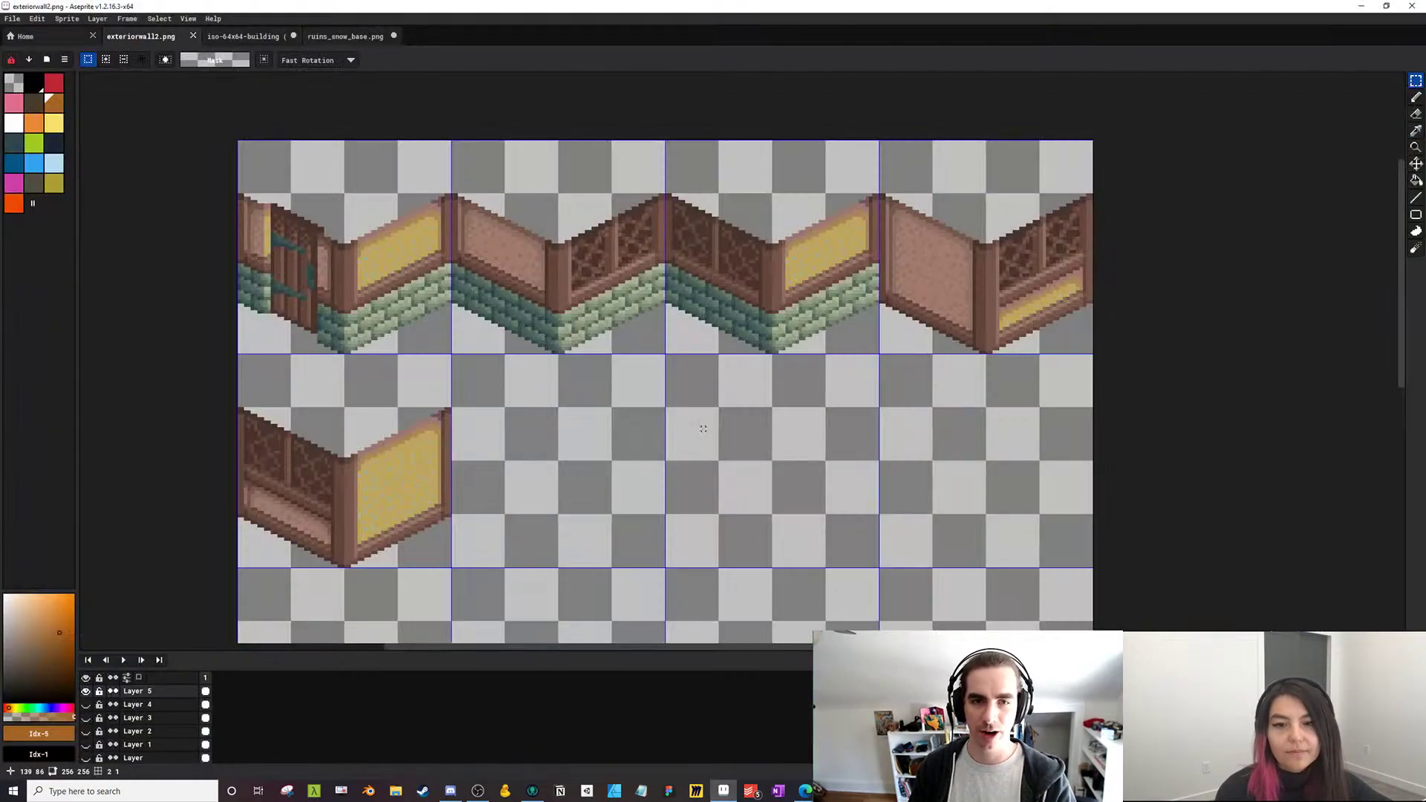
pyautogui.scroll(-1, 947, 281)
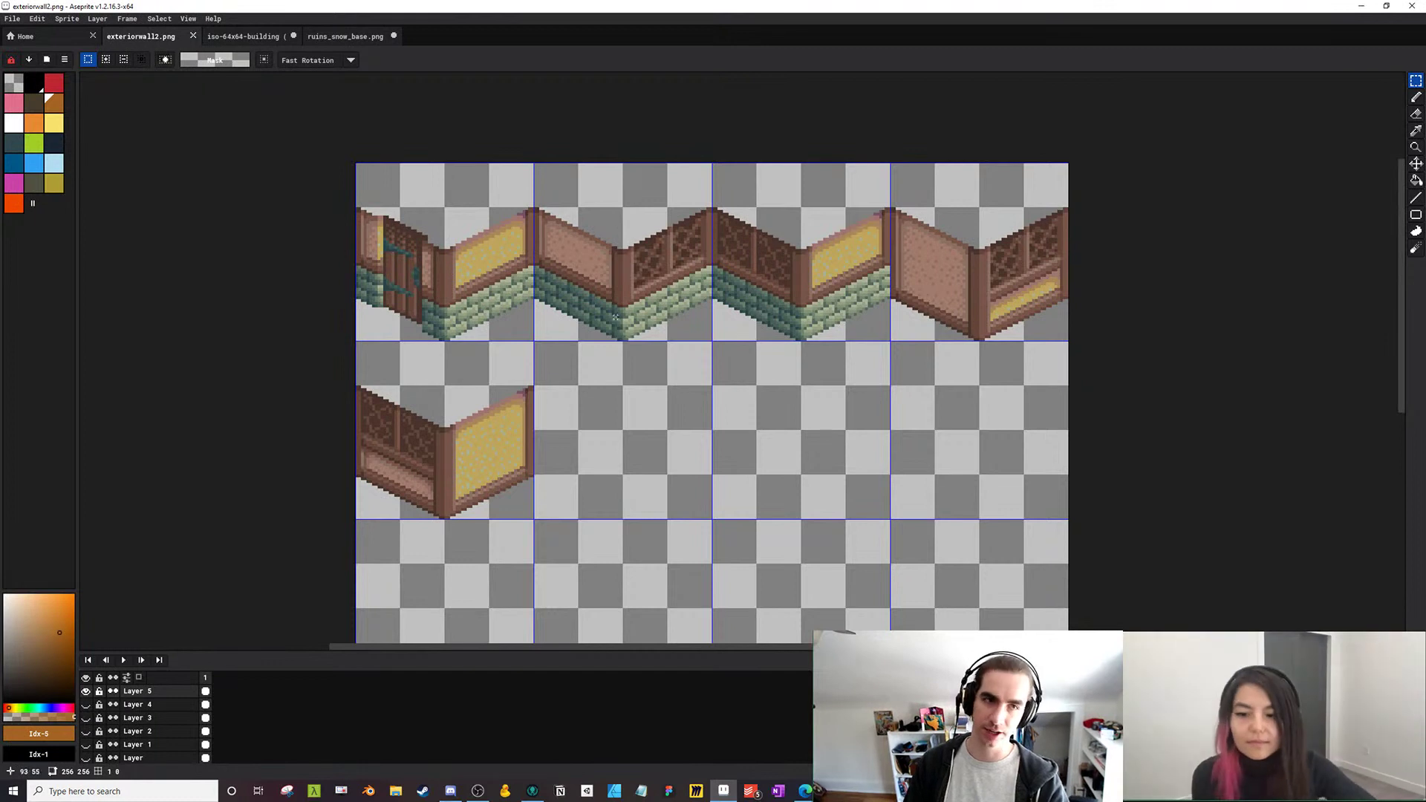
pyautogui.scroll(-1, 623, 453)
pyautogui.moveTo(623, 454); pyautogui.dragTo(526, 406)
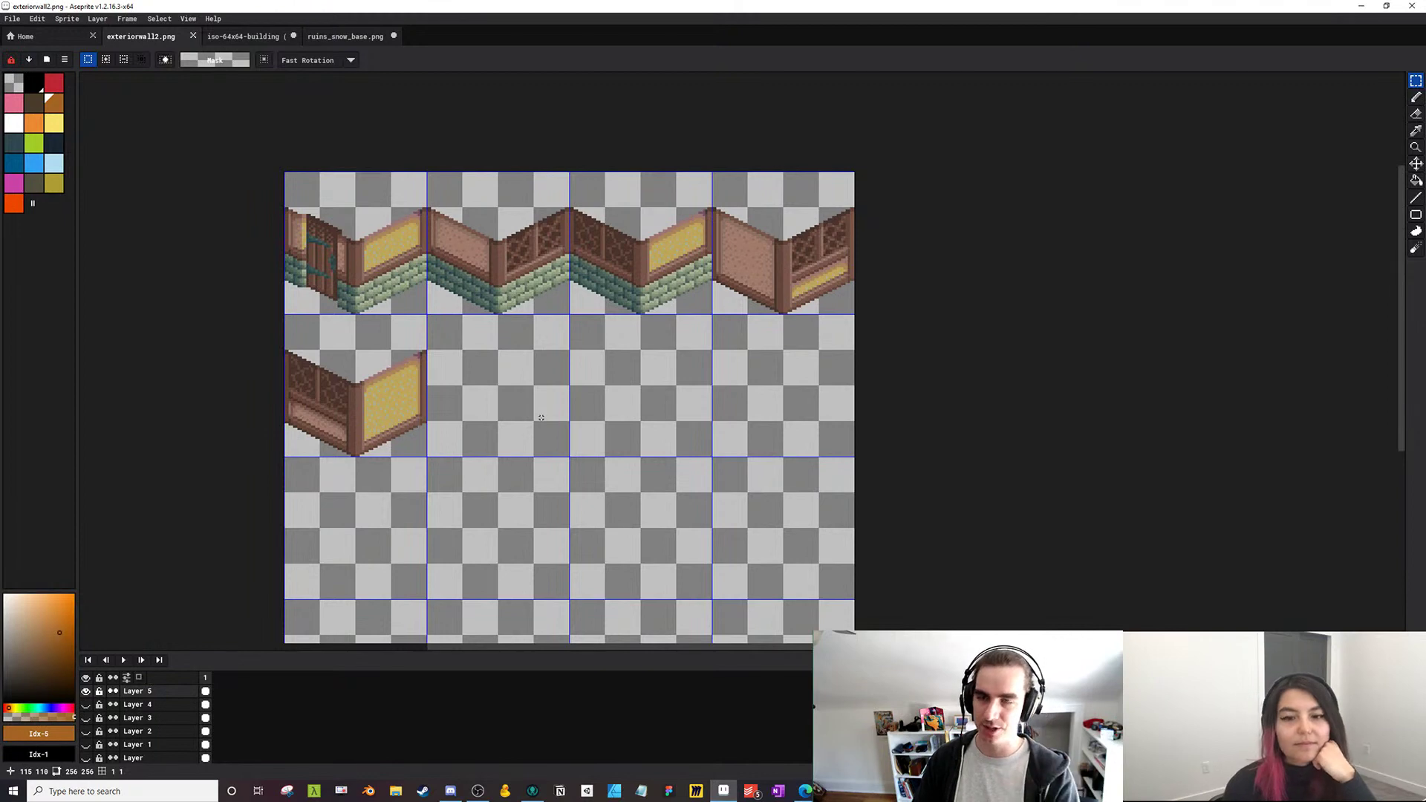
pyautogui.hotkey('alt', 'Tab')
pyautogui.scroll(-1, 516, 416)
pyautogui.moveTo(255, 607)
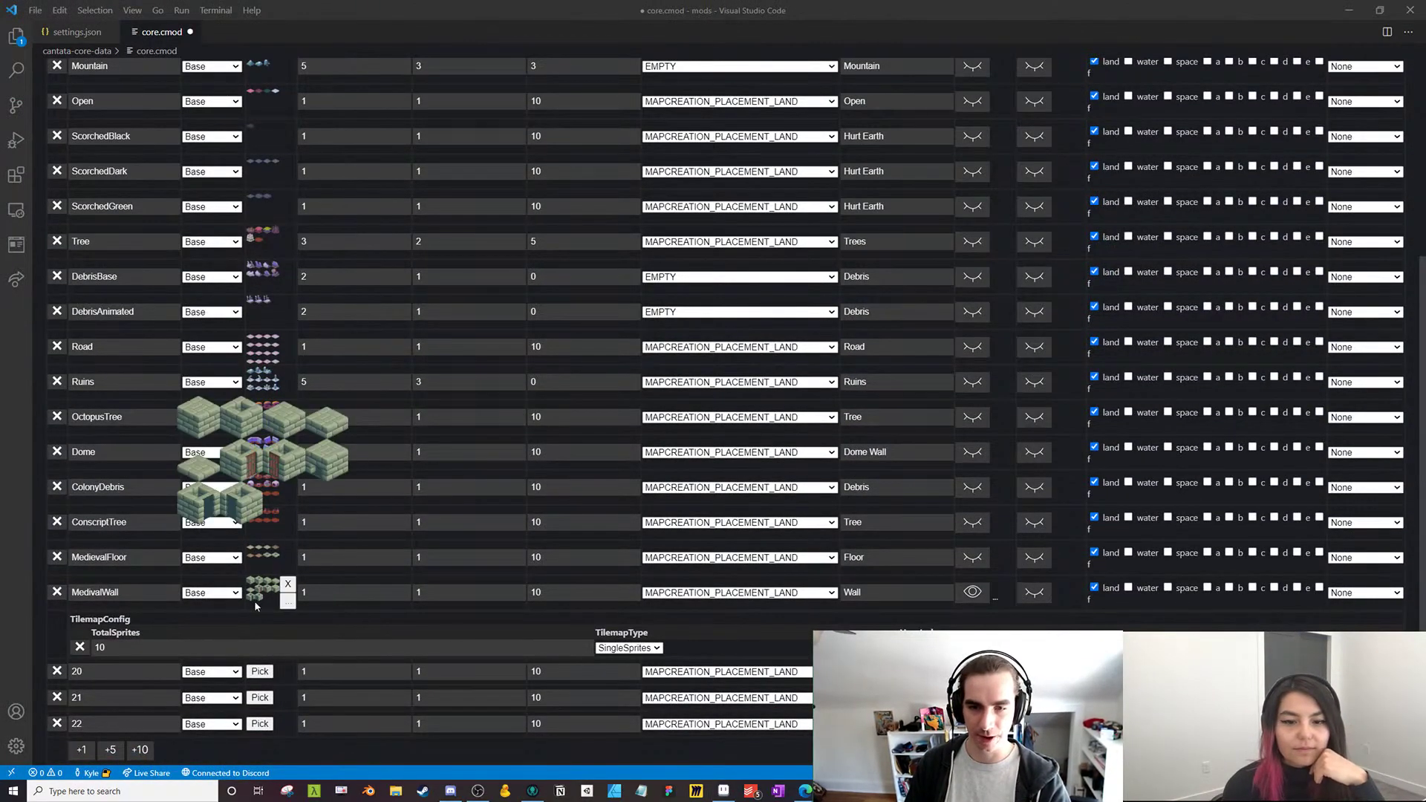
# Add a GeneratorConfig entry to each of terrains 20, 21 and 22, and collapse those configs
pyautogui.moveTo(1033, 593)
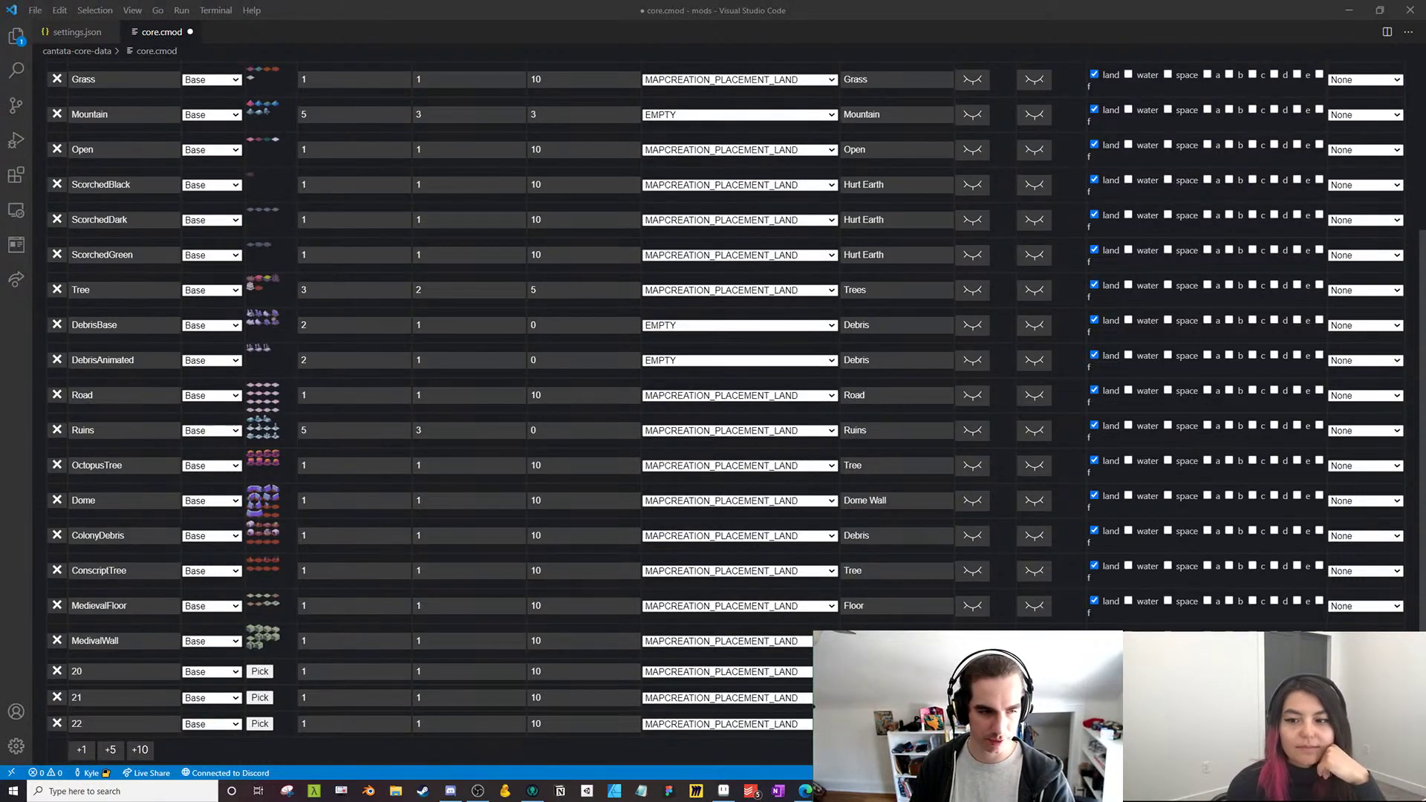
pyautogui.click(1033, 724)
pyautogui.click(1034, 698)
pyautogui.click(1034, 671)
pyautogui.scroll(-3, 1034, 672)
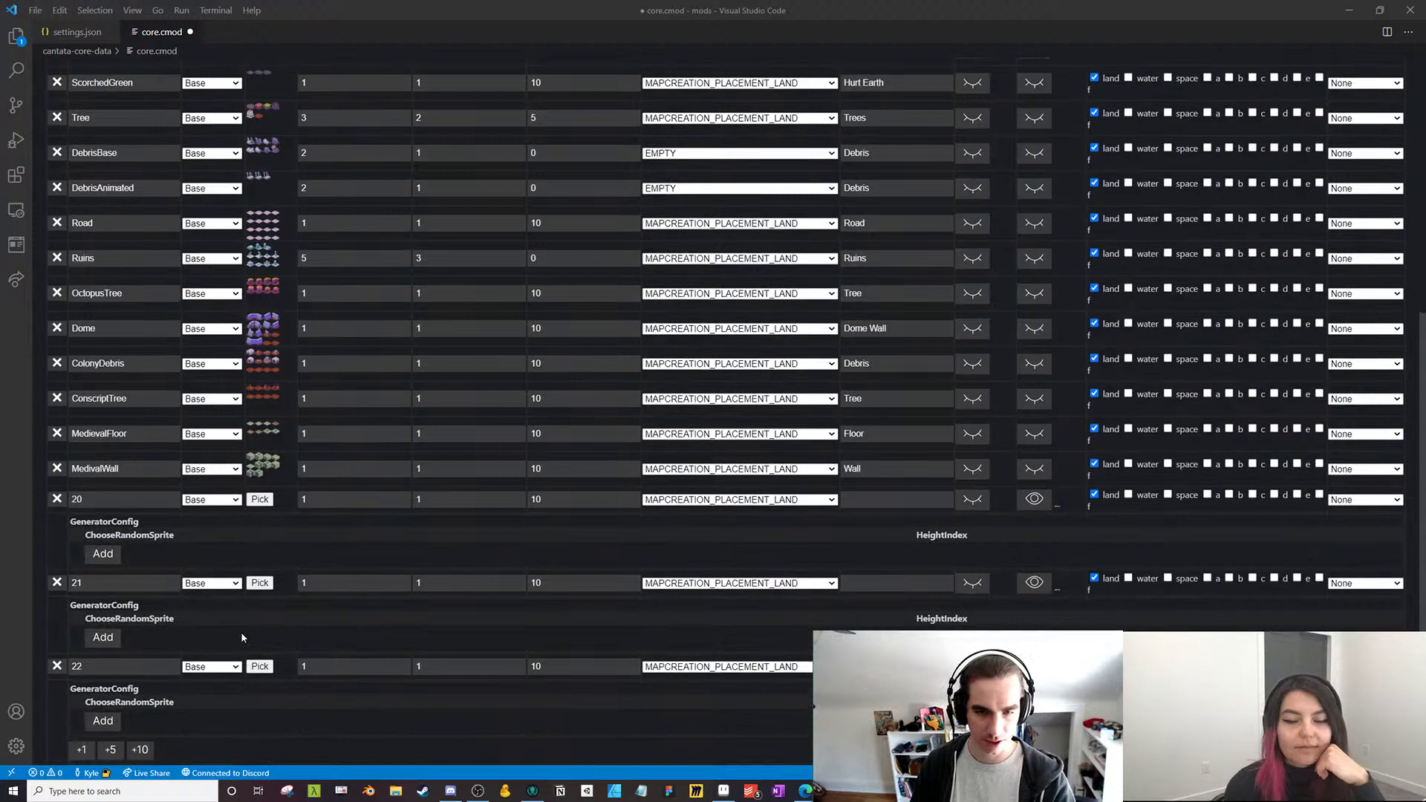
pyautogui.click(110, 723)
pyautogui.click(109, 648)
pyautogui.click(109, 579)
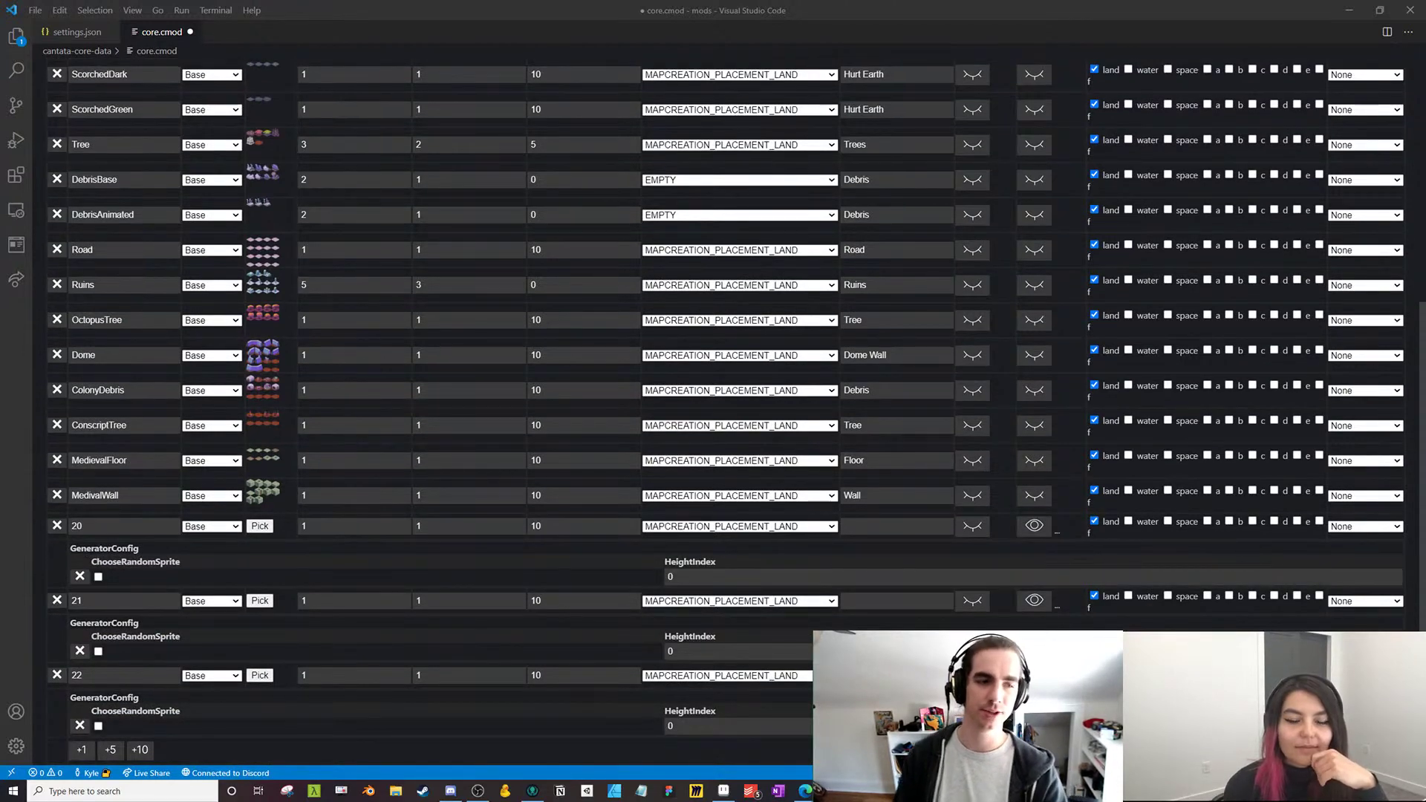
pyautogui.click(1034, 675)
pyautogui.click(1035, 648)
pyautogui.click(1039, 626)
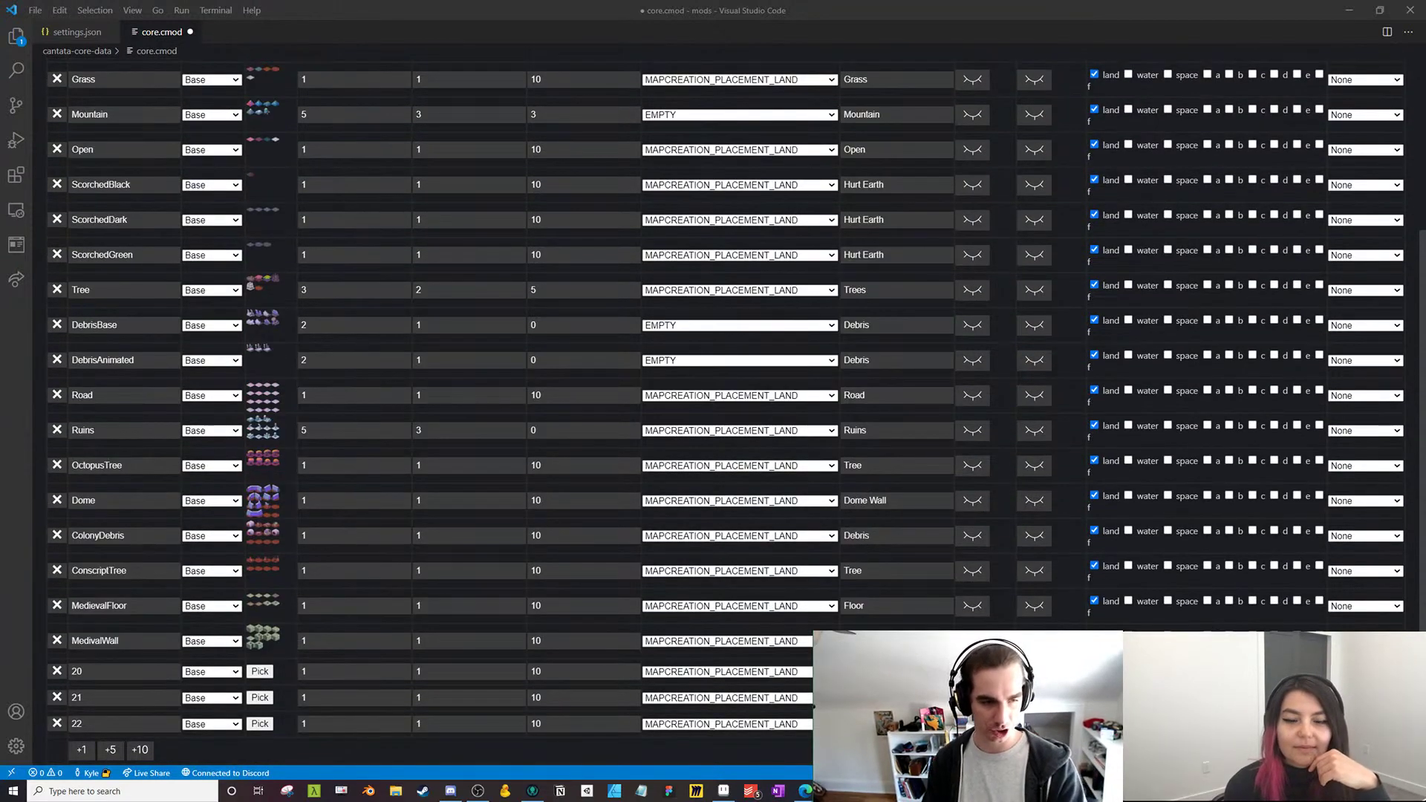
# Add a TilemapConfig entry to each of terrains 20, 21 and 22
pyautogui.click(972, 698)
pyautogui.click(972, 671)
pyautogui.scroll(-2, 972, 671)
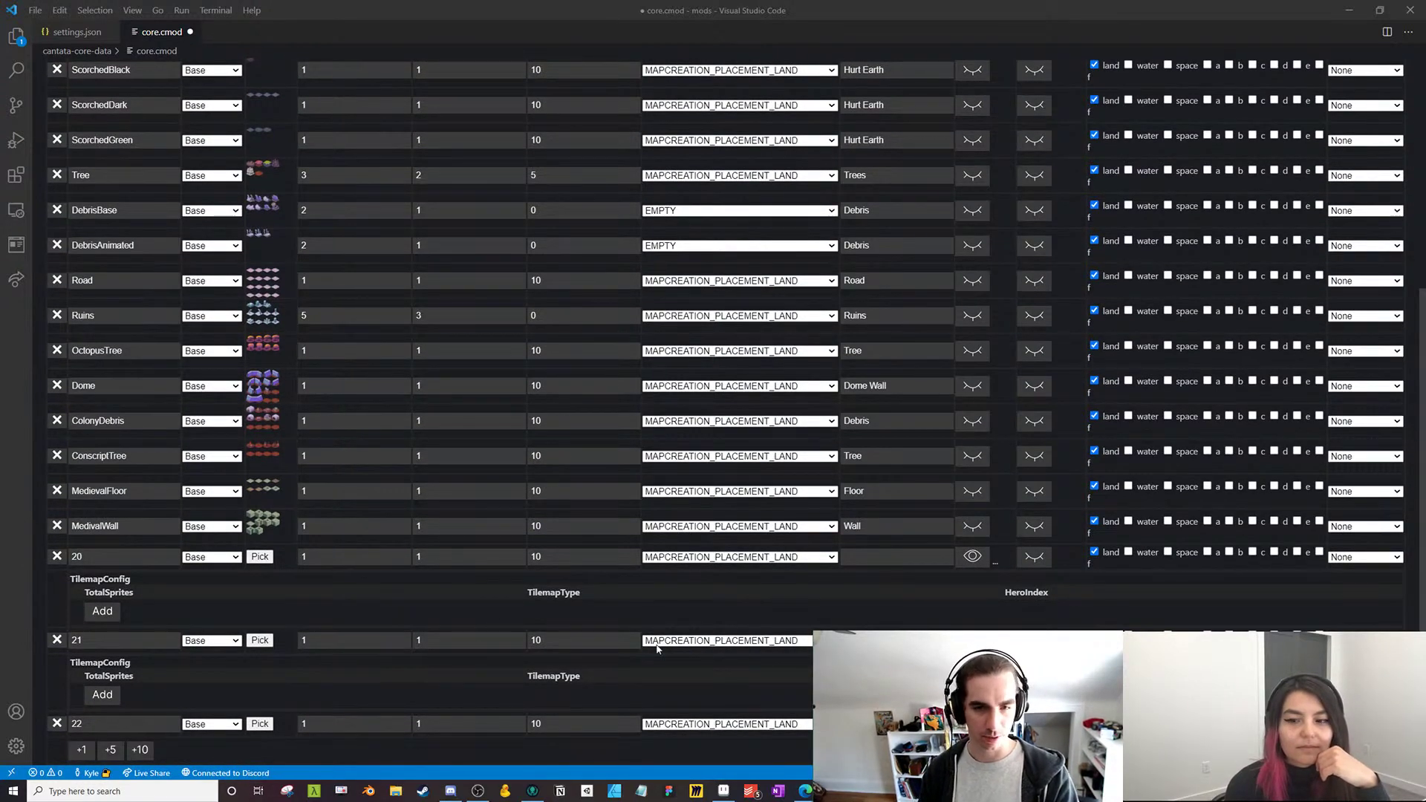
pyautogui.click(103, 611)
pyautogui.click(102, 695)
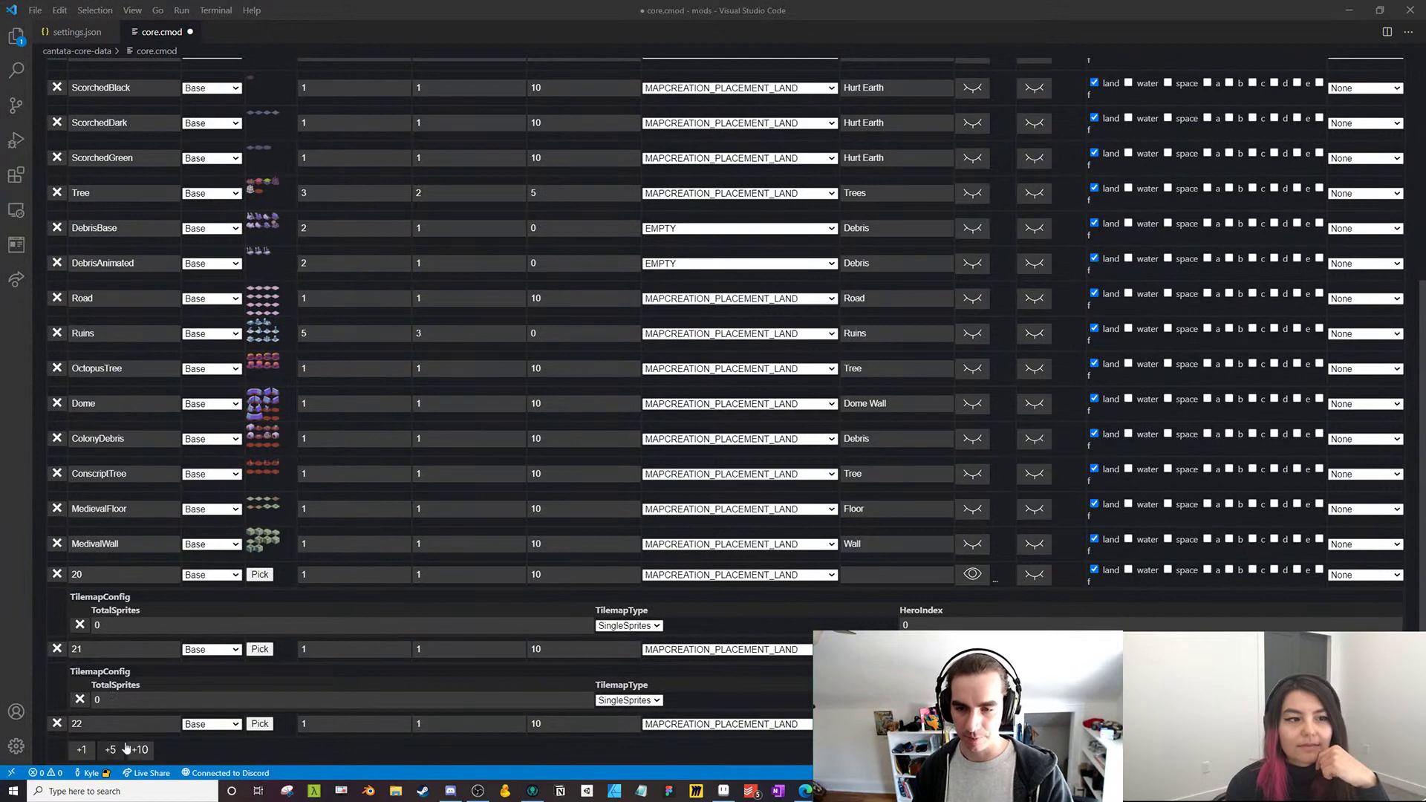
pyautogui.click(972, 723)
pyautogui.scroll(-1, 499, 648)
pyautogui.click(103, 721)
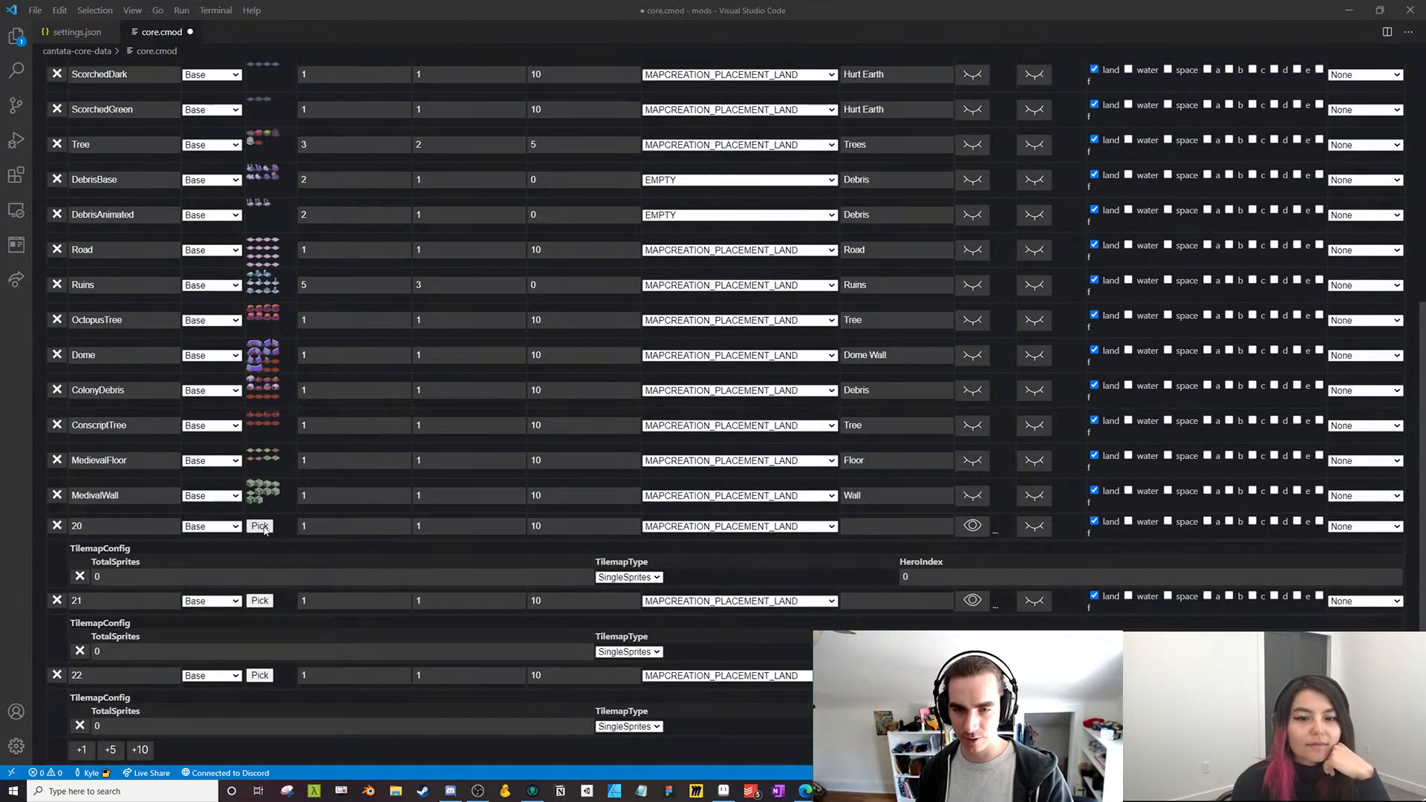
# Assign exteriorwall1.png from art/terrains/base/medieval as the tilemap of terrain 20, showing all file types to find it
pyautogui.click(260, 527)
pyautogui.doubleClick(271, 208)
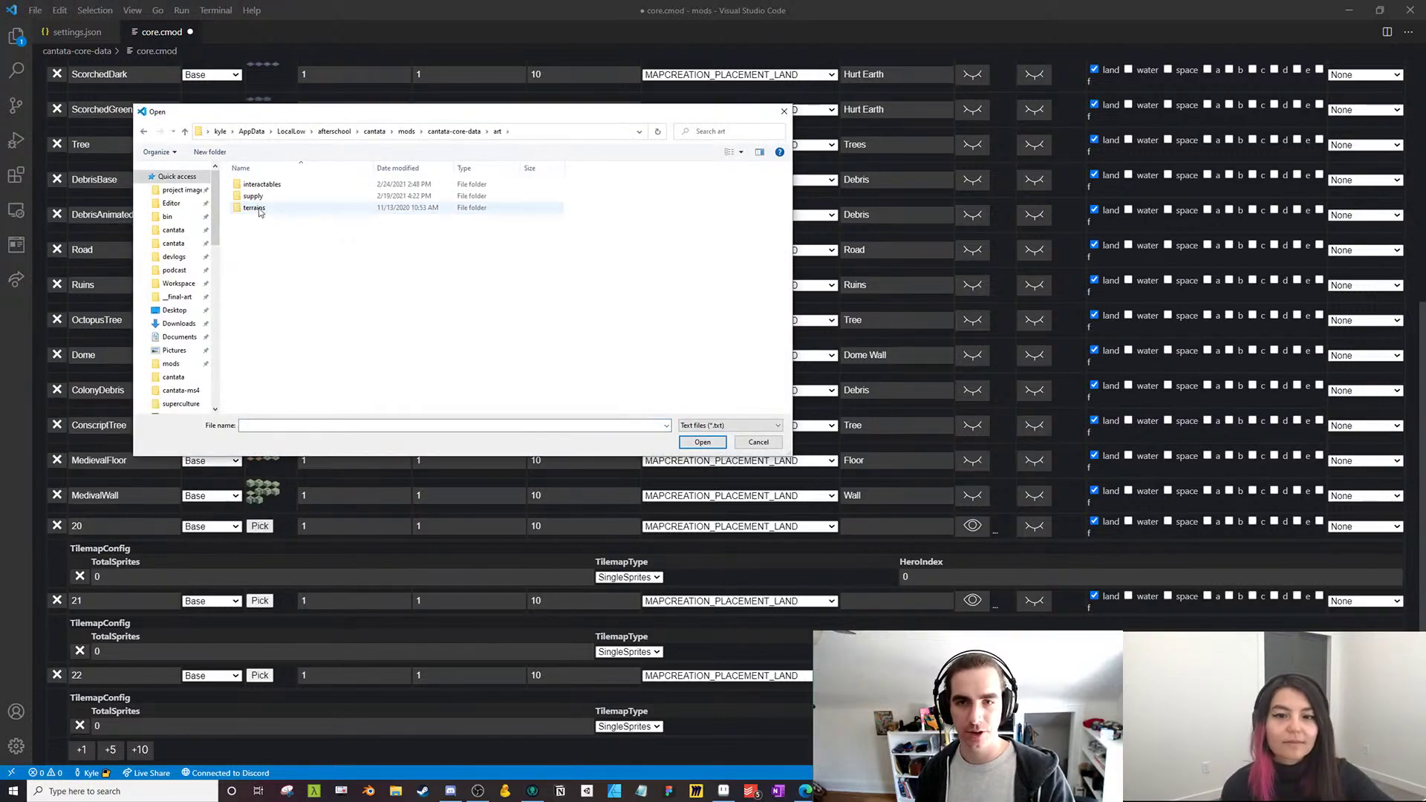
pyautogui.doubleClick(257, 208)
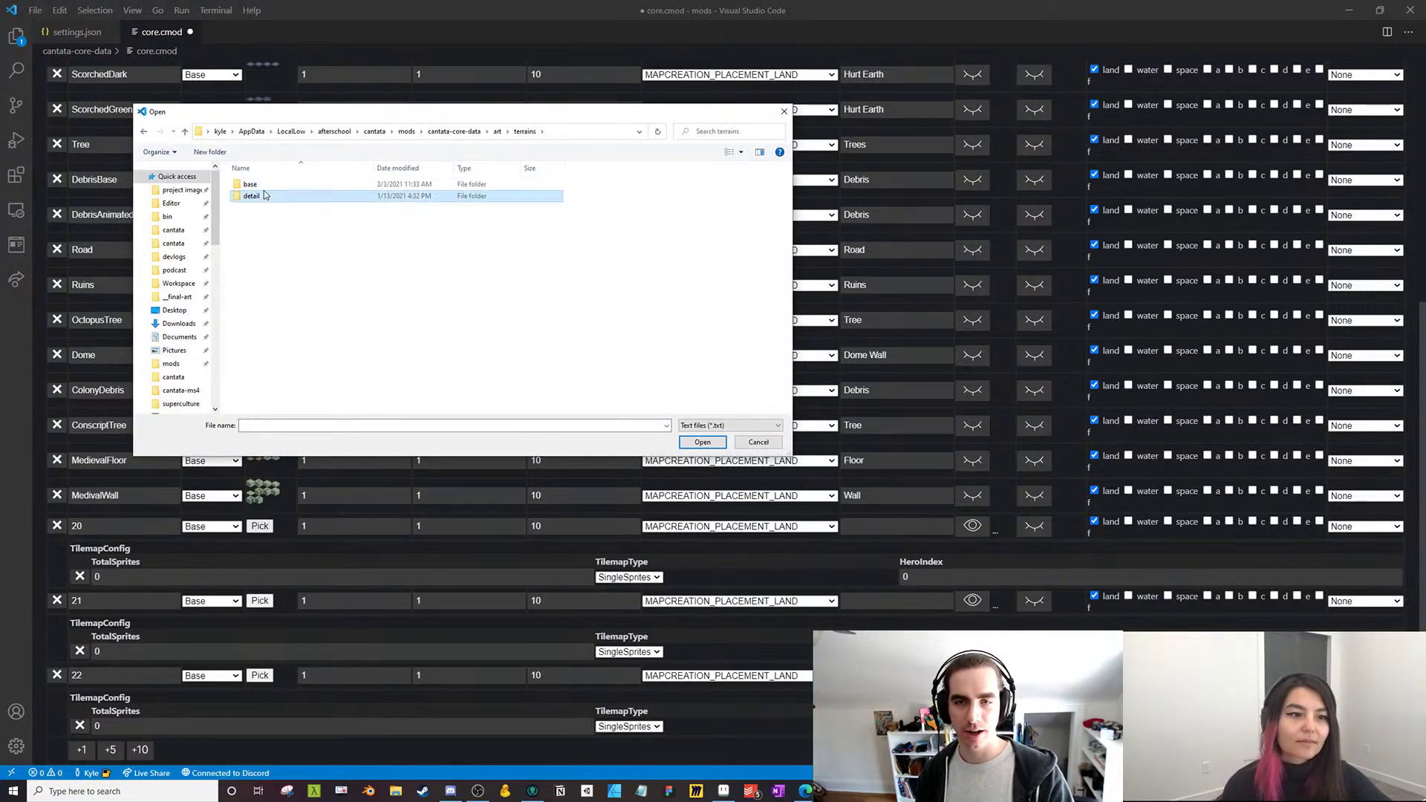
pyautogui.doubleClick(260, 194)
pyautogui.click(144, 132)
pyautogui.doubleClick(254, 184)
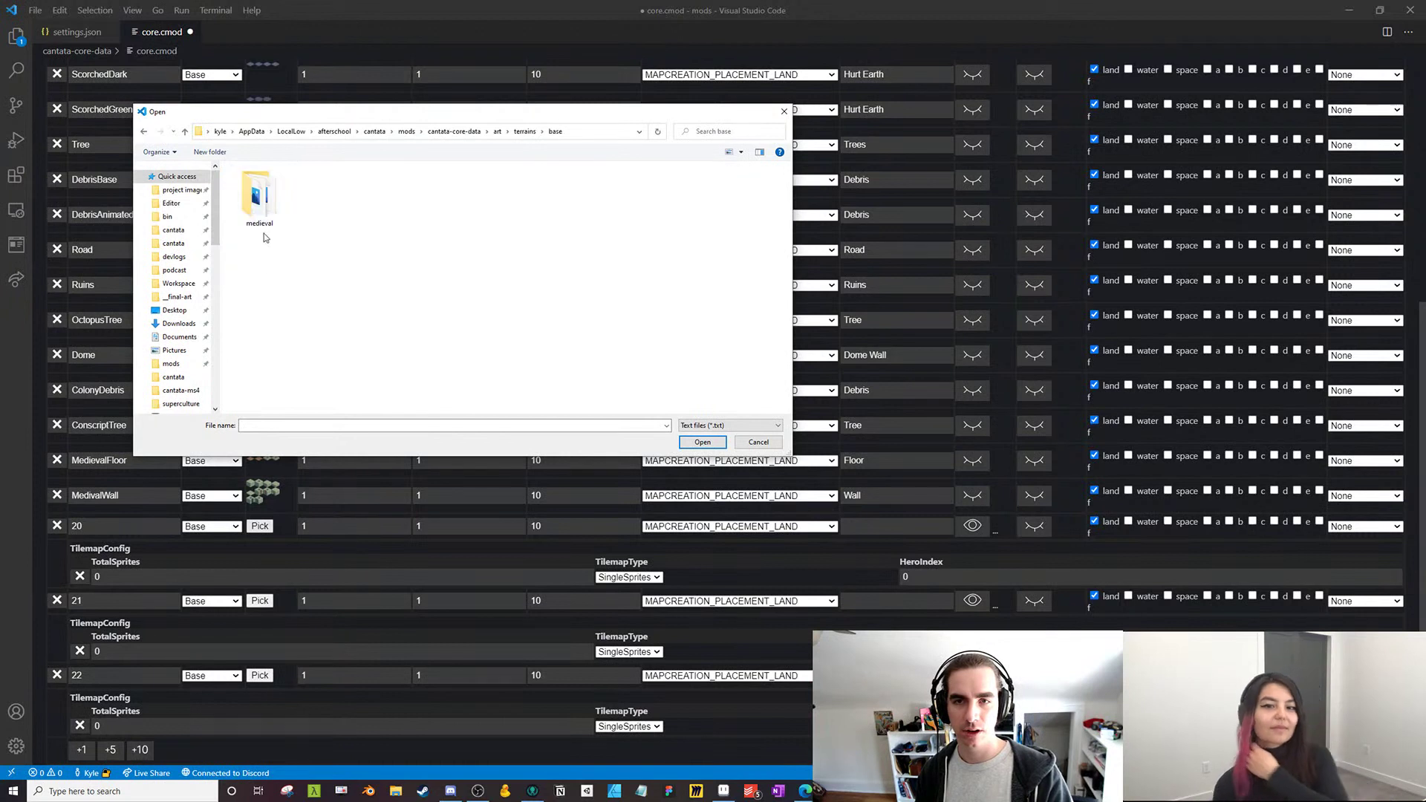
pyautogui.doubleClick(266, 201)
pyautogui.click(730, 426)
pyautogui.click(713, 445)
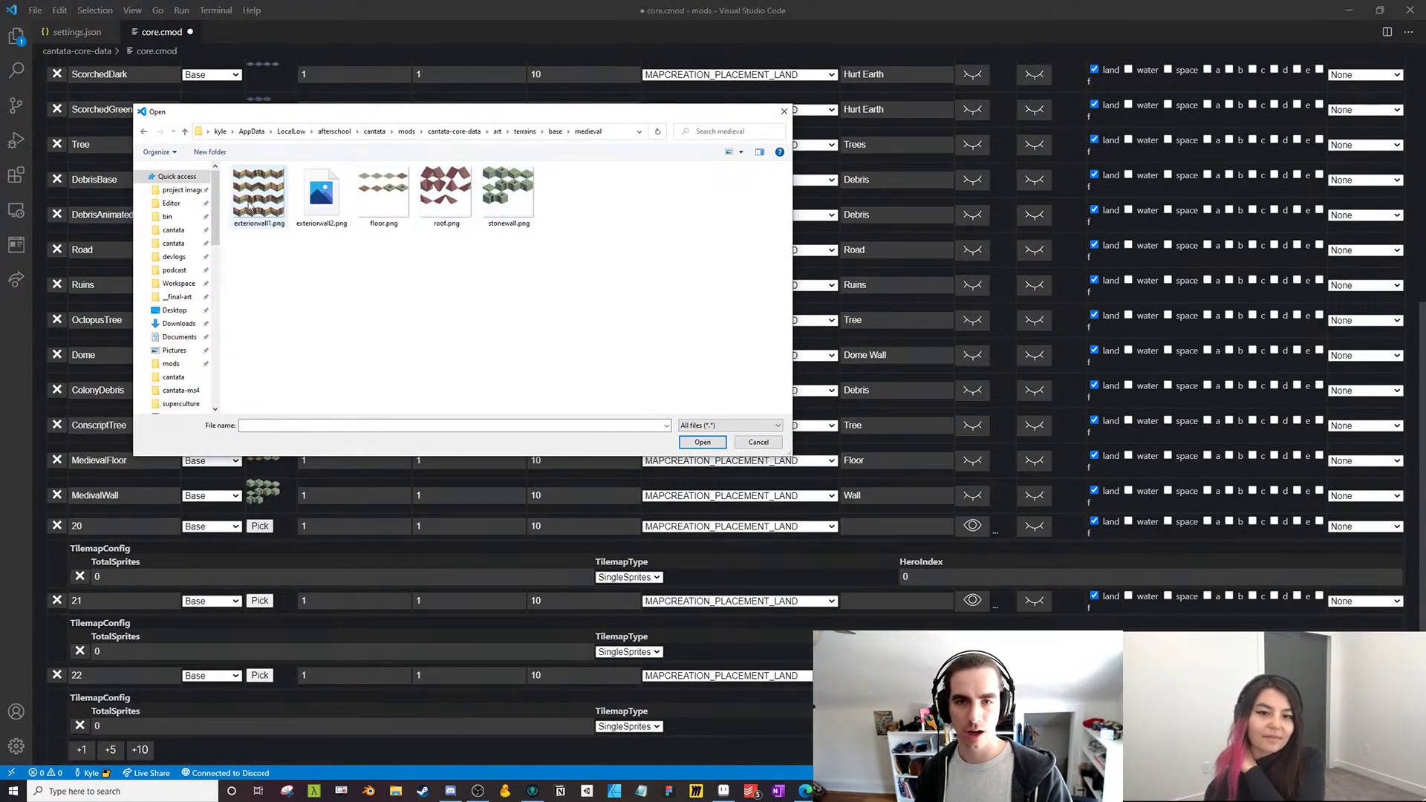
pyautogui.click(251, 205)
pyautogui.click(703, 442)
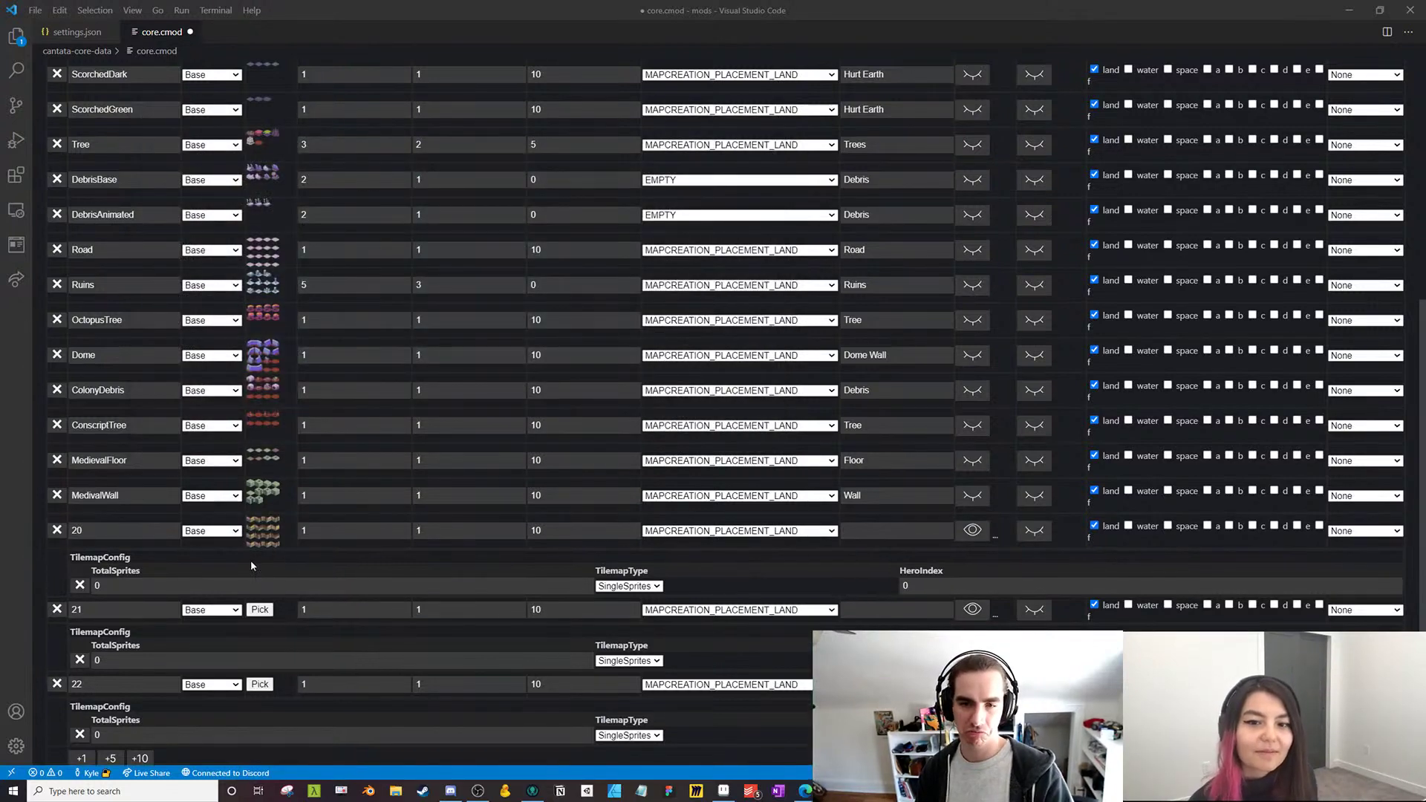
# Rename terrain 20 as MedievalExt1
pyautogui.click(99, 531)
pyautogui.hotkey('ctrl', 'a')
pyautogui.write('ME')
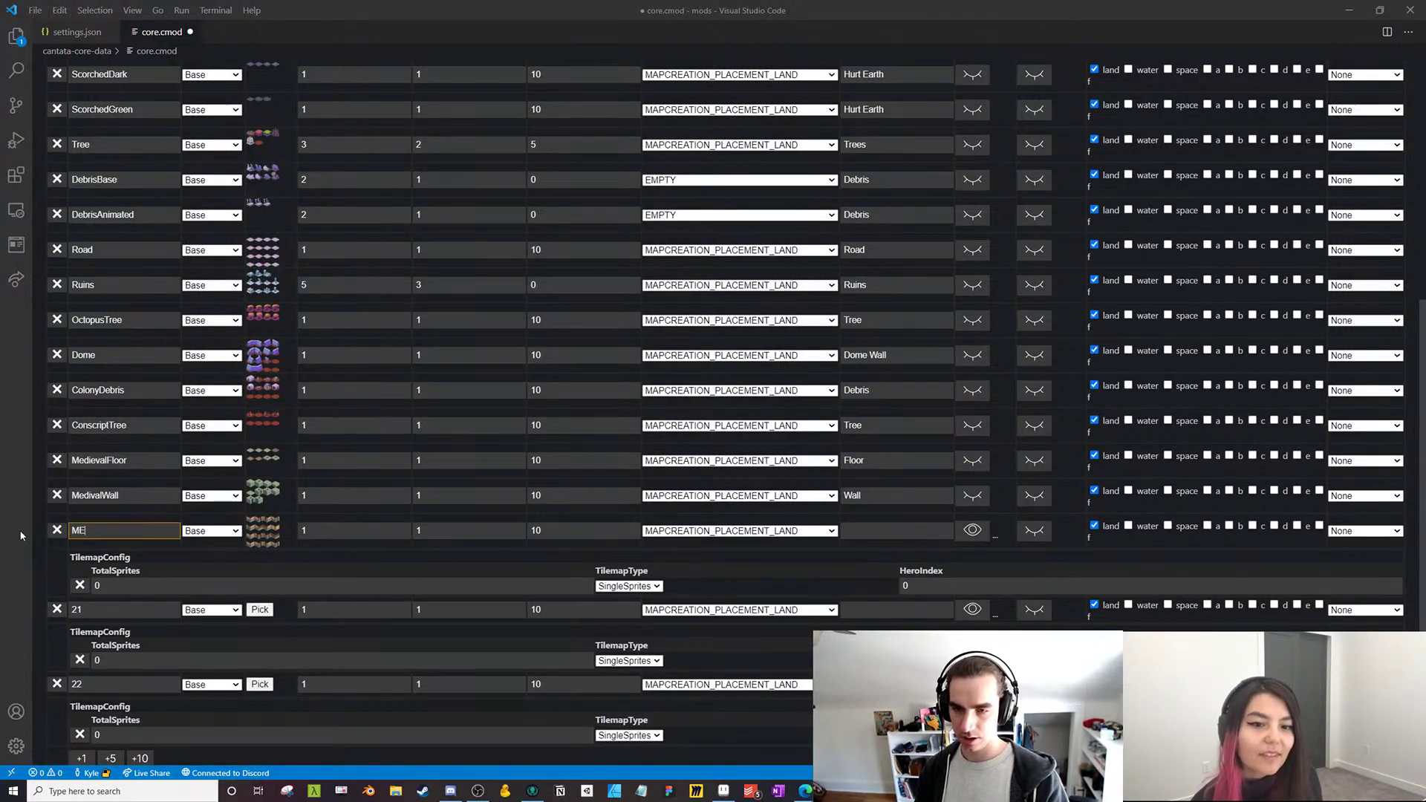
pyautogui.press('BackSpace')
pyautogui.write('ed')
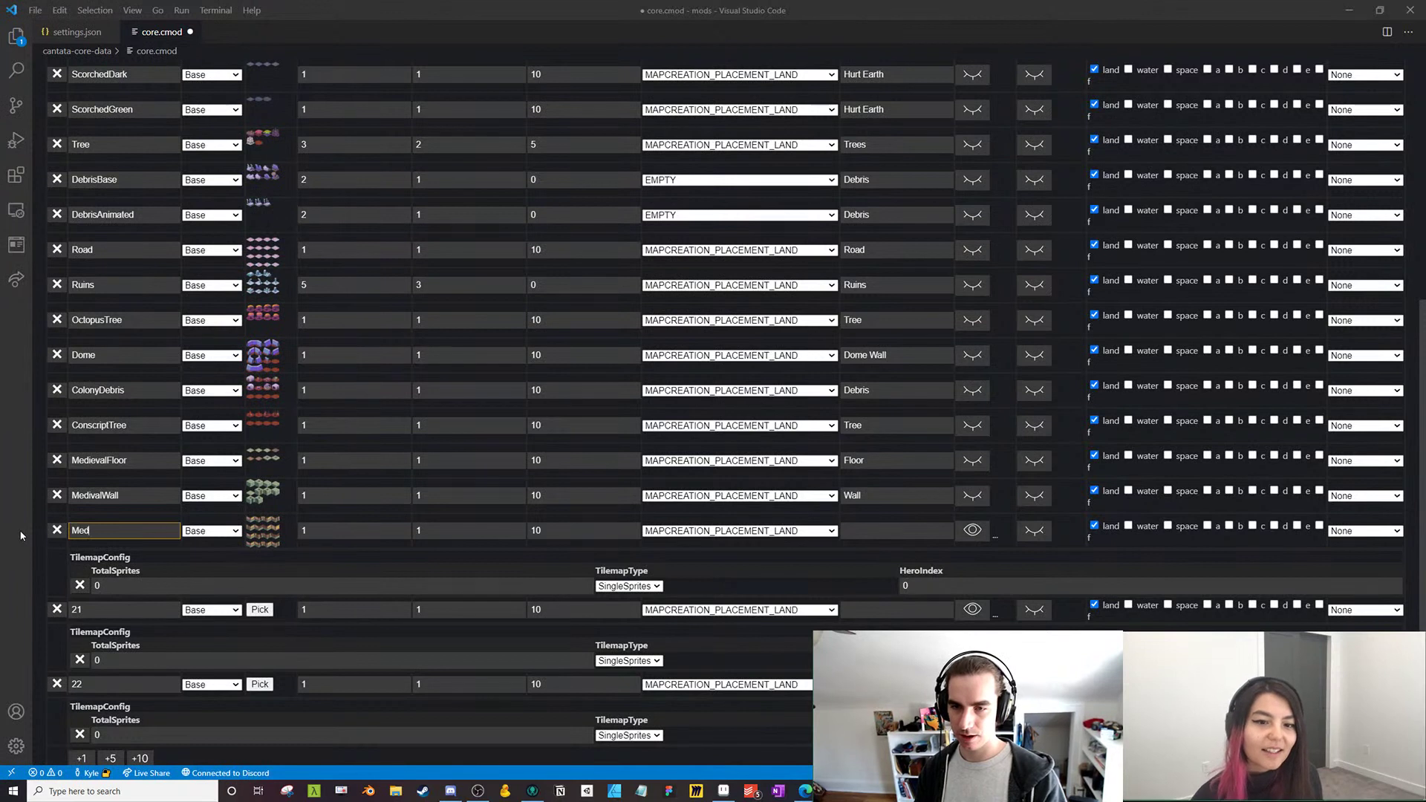
pyautogui.write('ievalExt1')
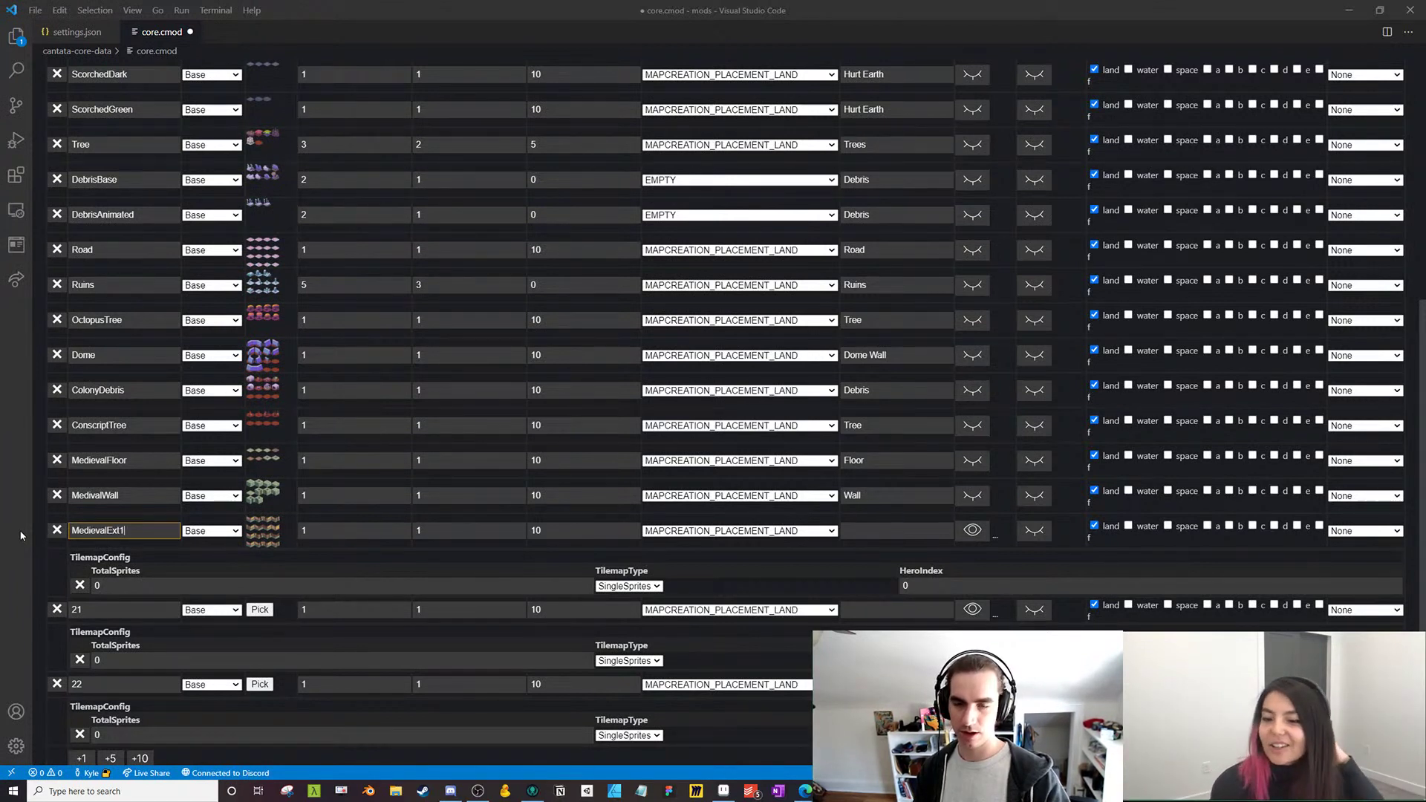
# Set the display label of MedievalExt1 to Exterior Wall
pyautogui.click(871, 528)
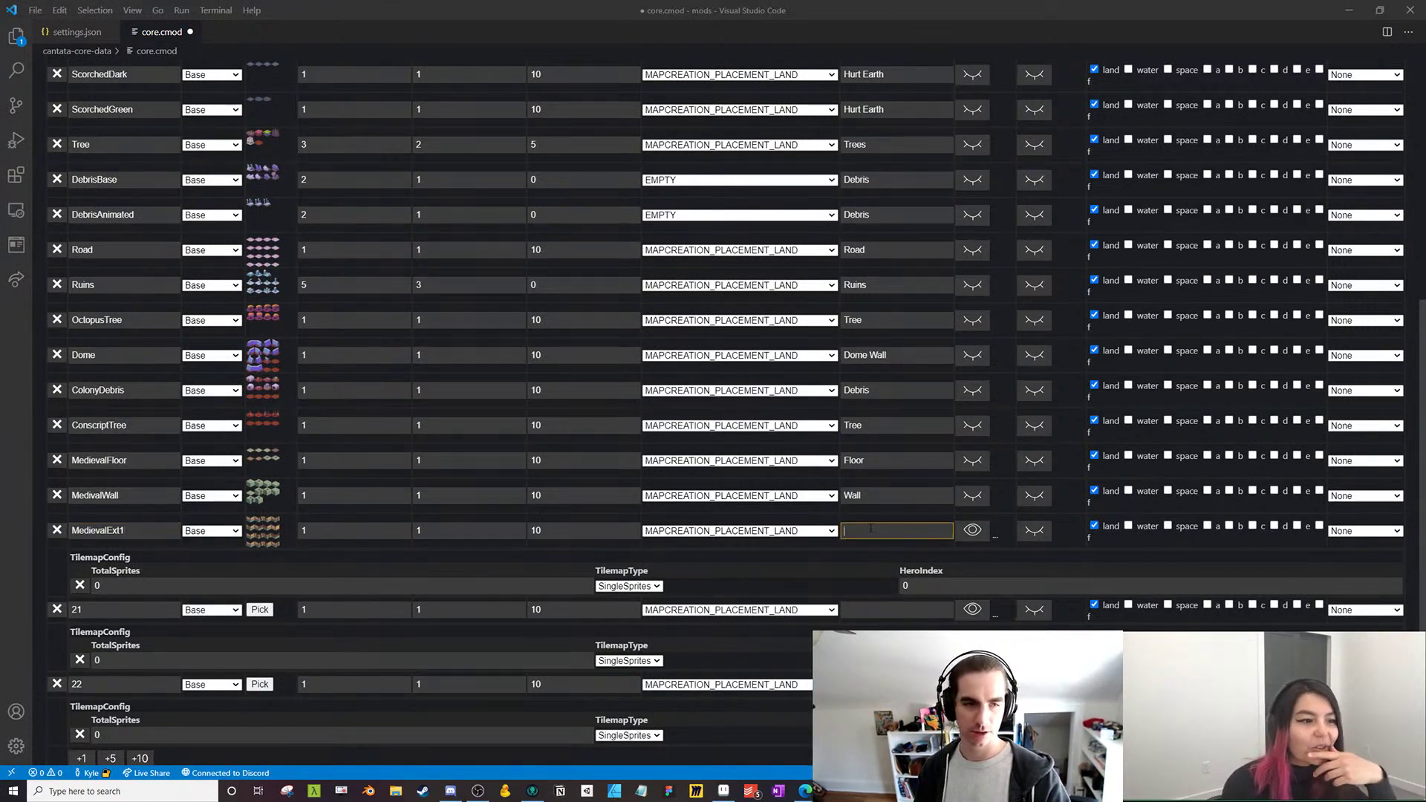
pyautogui.write('Exteior')
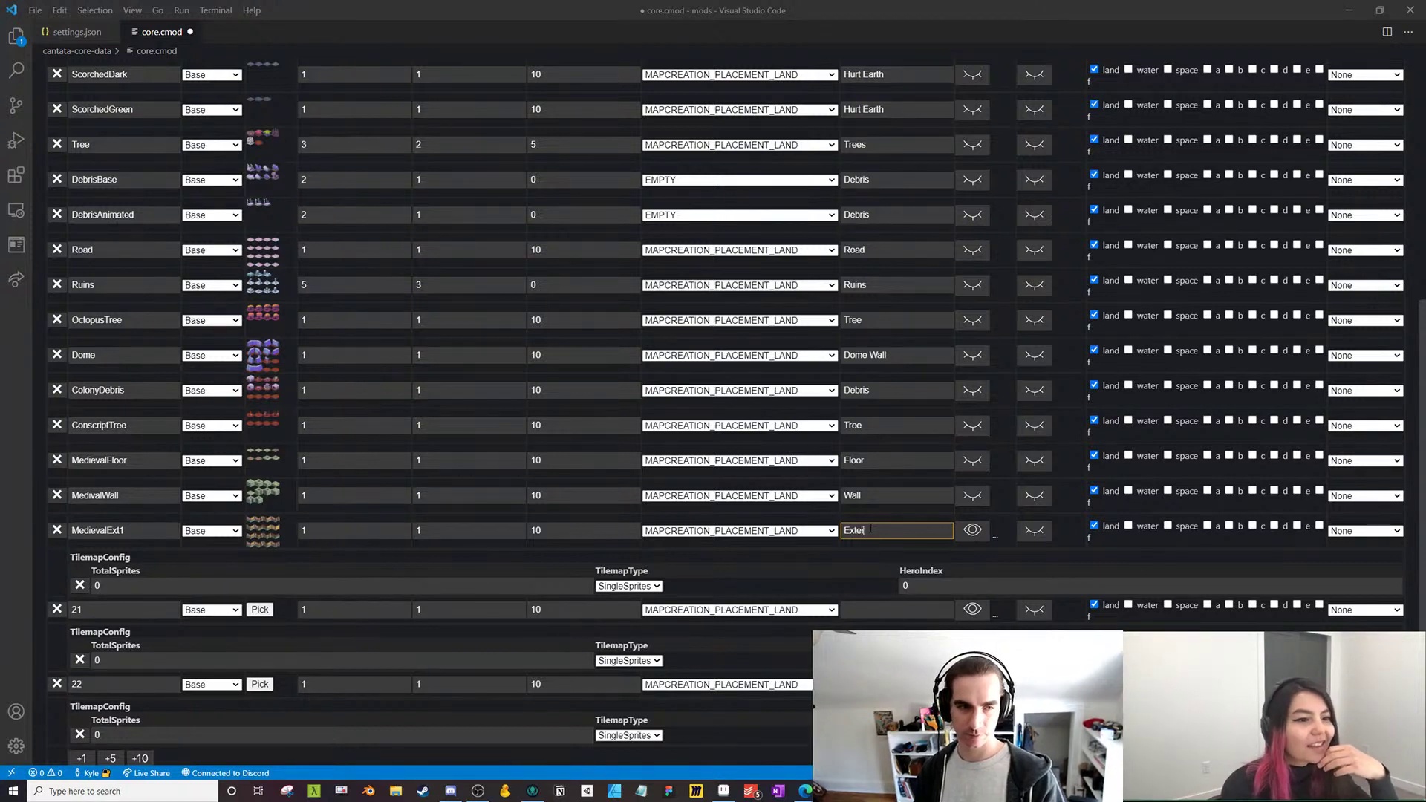
pyautogui.press('BackSpace')
pyautogui.press('BackSpace')
pyautogui.press('BackSpace')
pyautogui.press('BackSpace')
pyautogui.write('eriorWall')
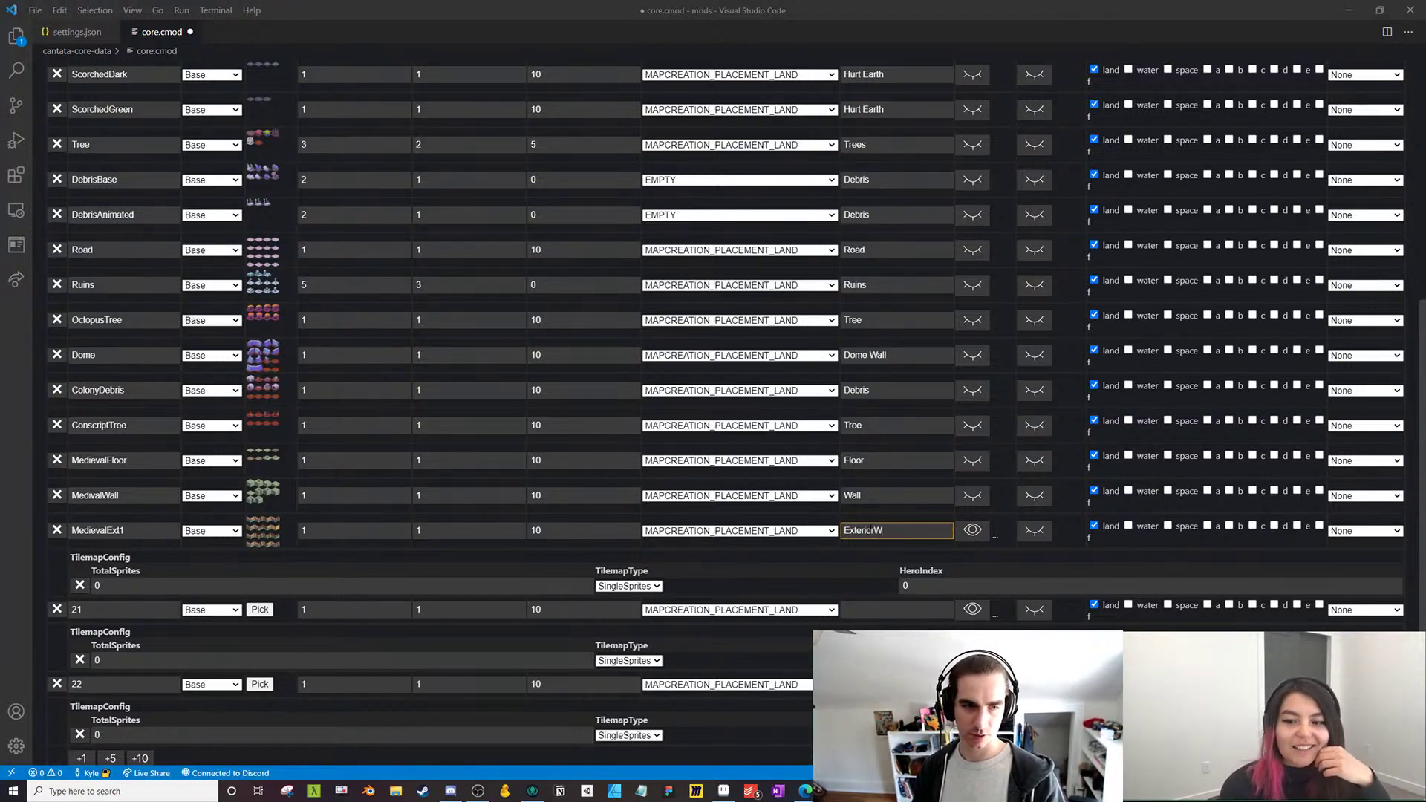
pyautogui.press('Left')
pyautogui.press('Left')
pyautogui.press('Left')
pyautogui.press('Left')
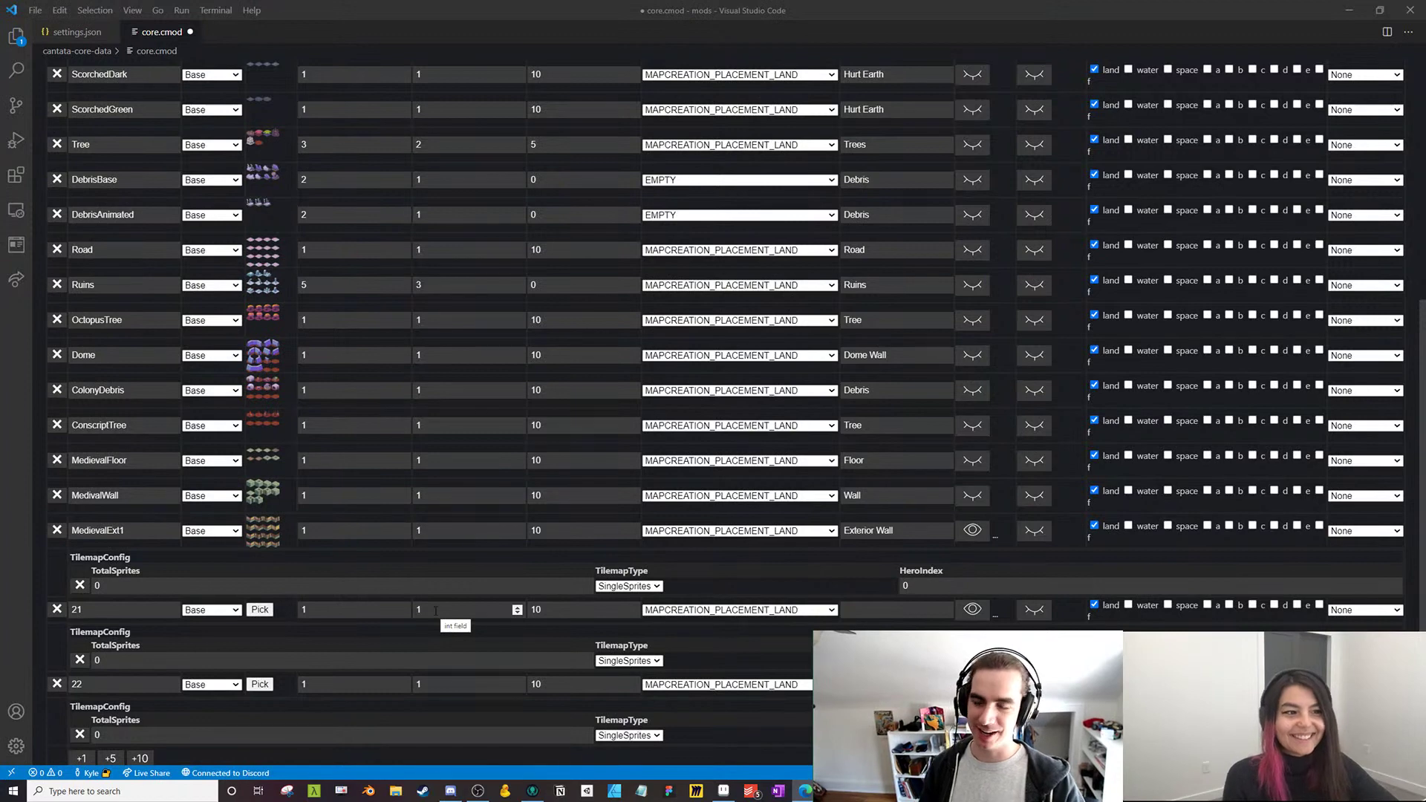
pyautogui.moveTo(268, 551)
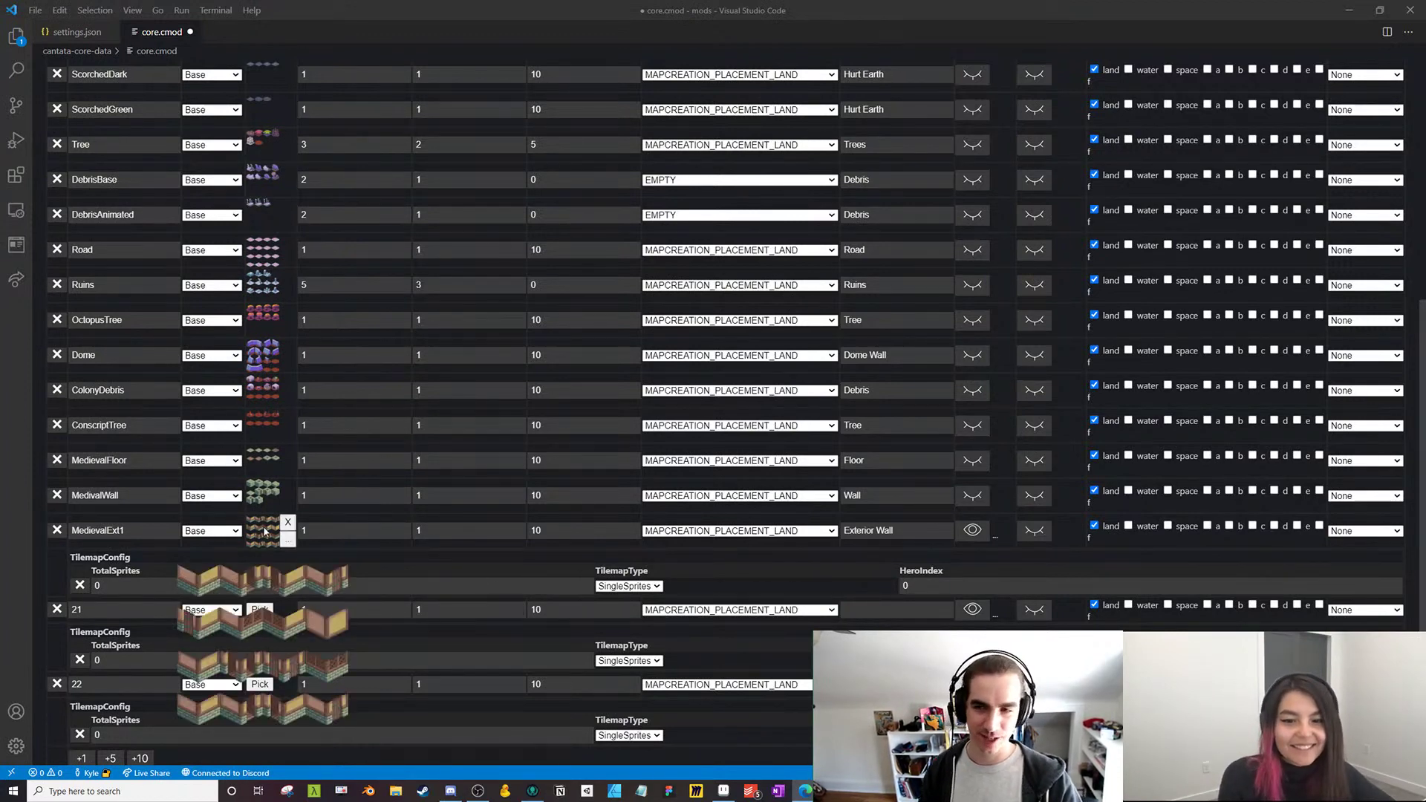
pyautogui.click(288, 540)
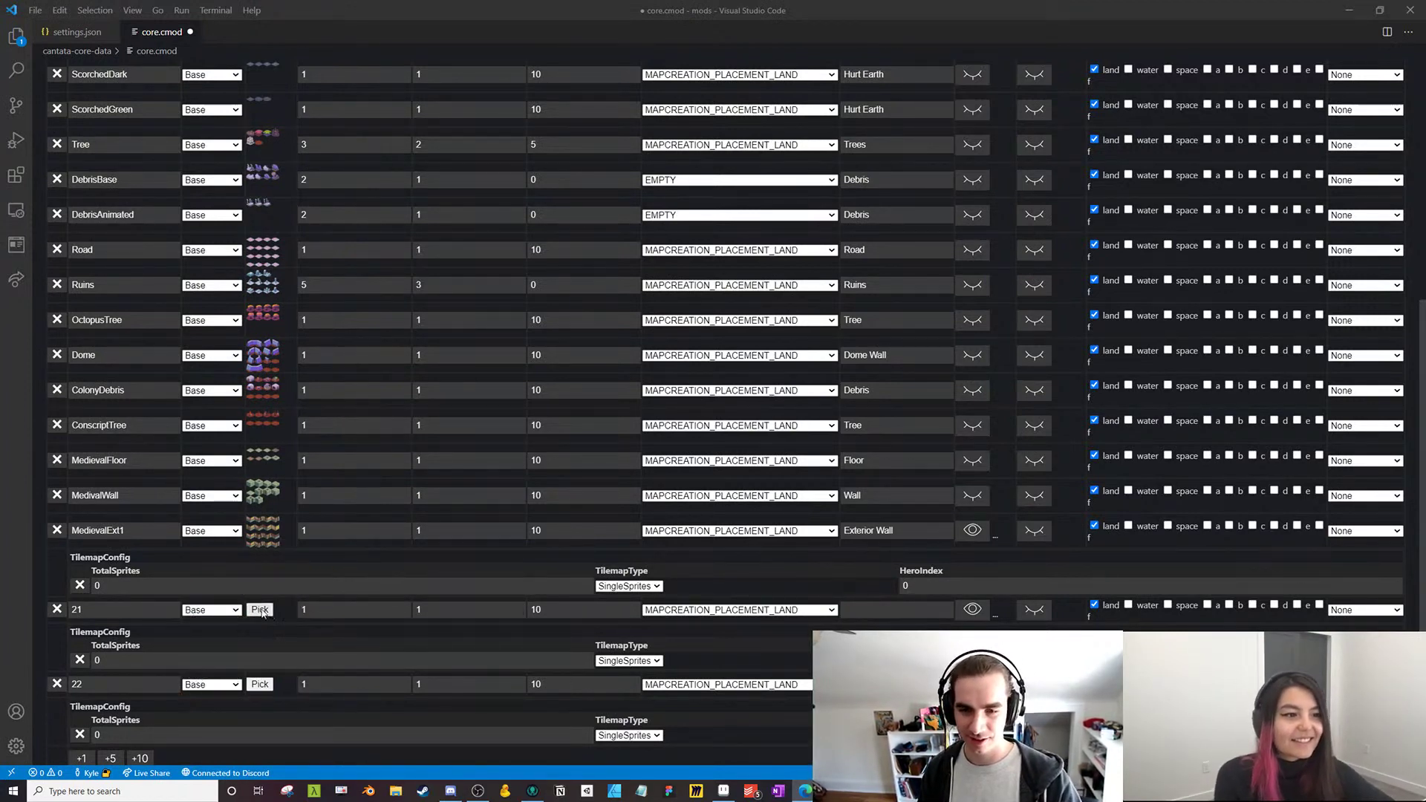
# Assign exteriorwall2.png from the art/terrains/base/medieval folder as the image of terrain 21, showing all file types to find it
pyautogui.doubleClick(271, 210)
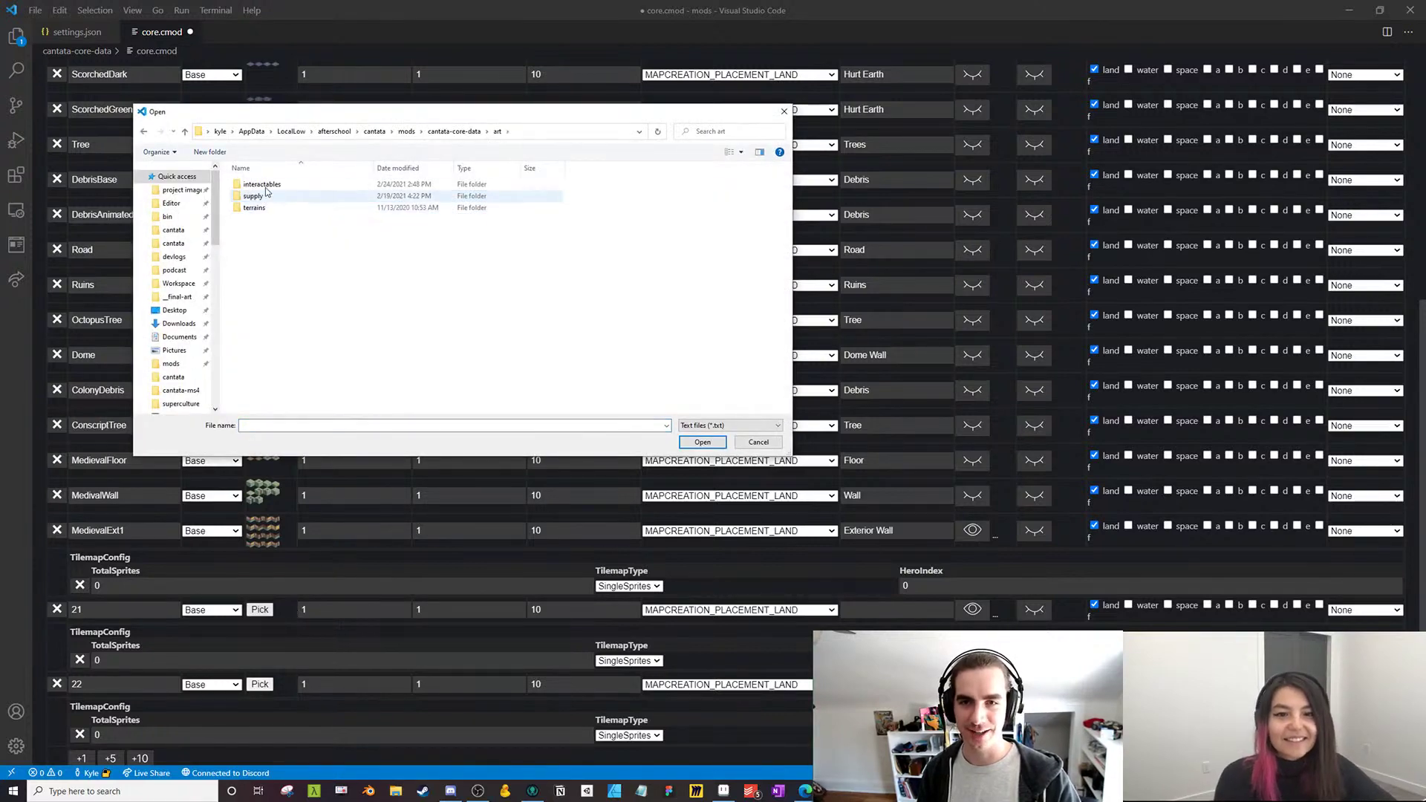
pyautogui.doubleClick(264, 186)
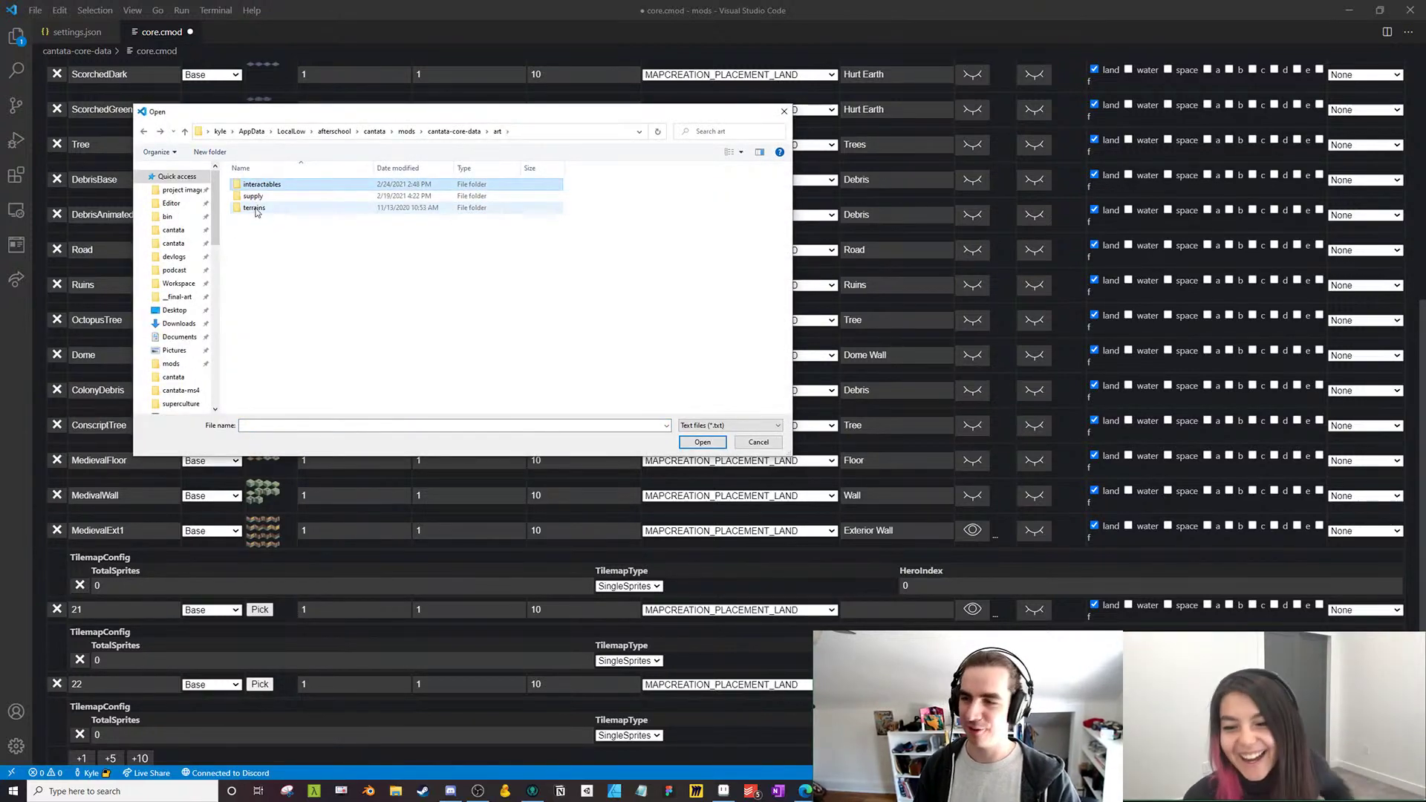
pyautogui.doubleClick(145, 131)
pyautogui.doubleClick(262, 209)
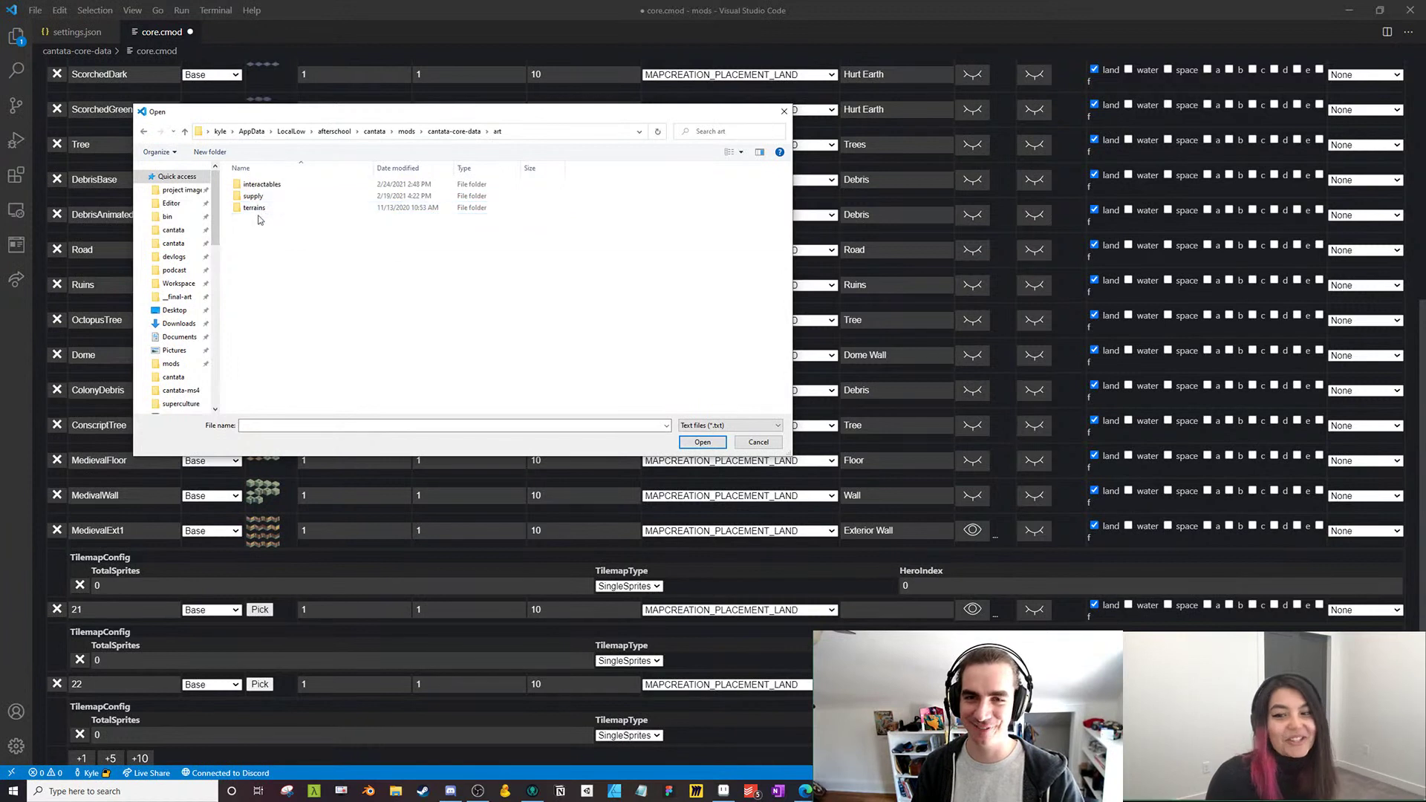
pyautogui.doubleClick(261, 207)
pyautogui.doubleClick(266, 187)
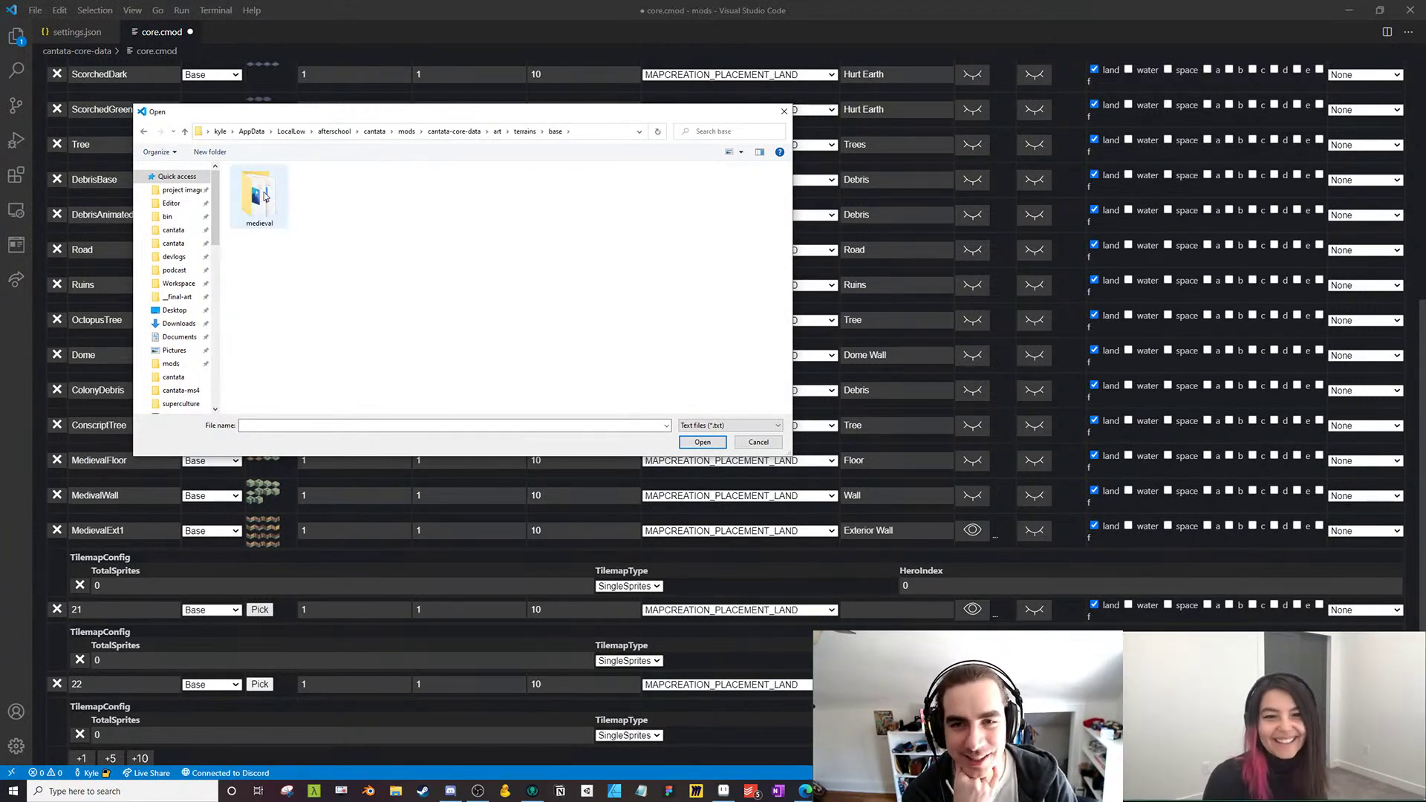
pyautogui.doubleClick(266, 195)
pyautogui.click(711, 426)
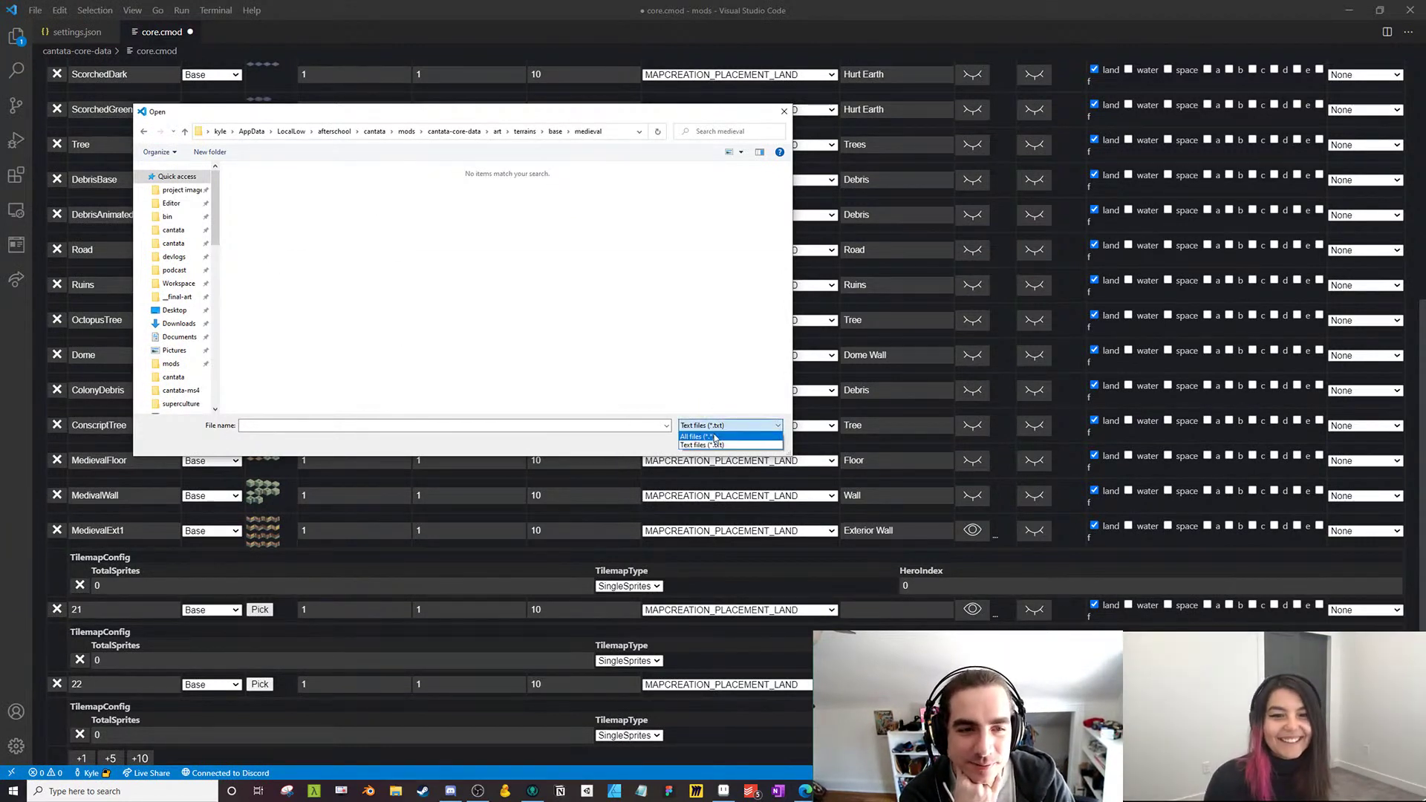
pyautogui.click(713, 441)
pyautogui.click(328, 221)
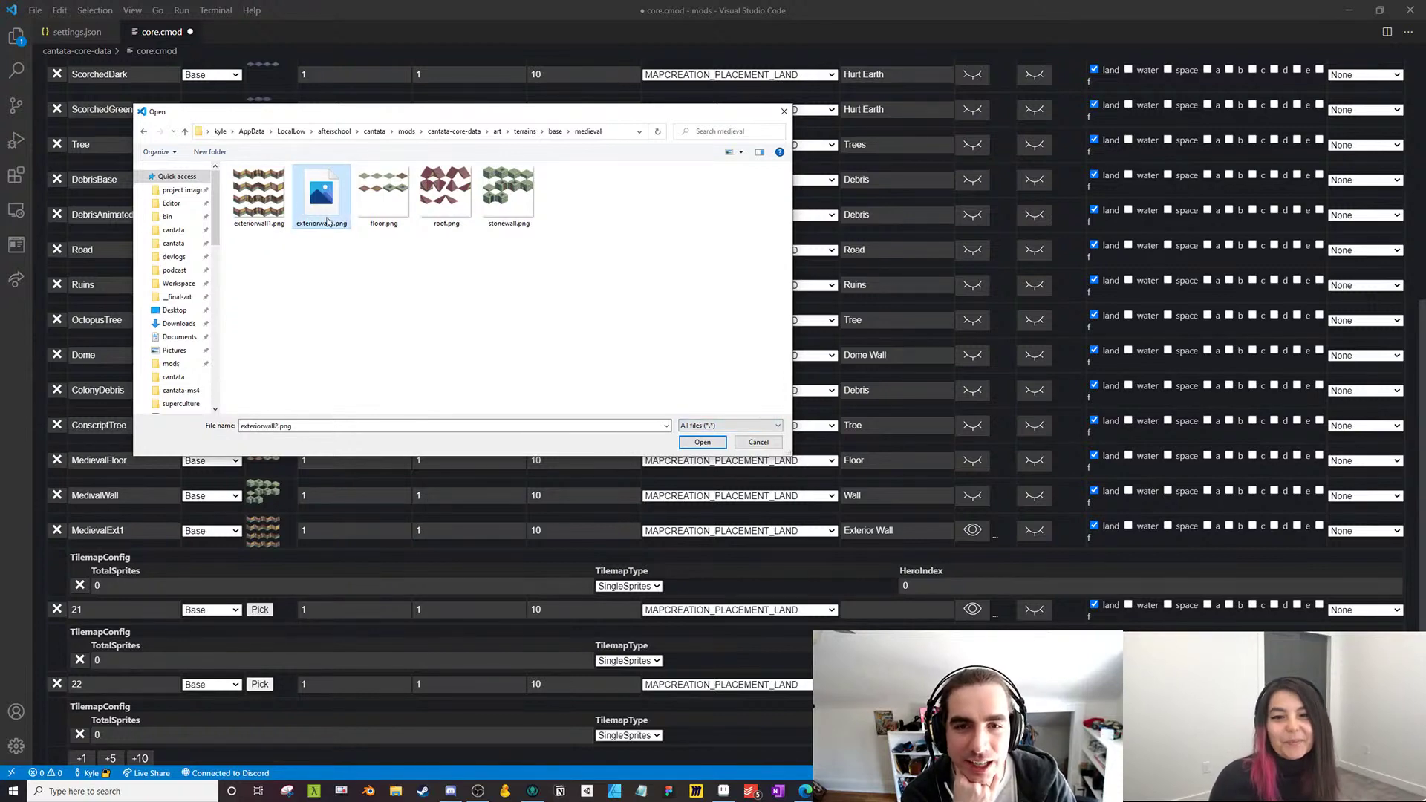
pyautogui.click(703, 442)
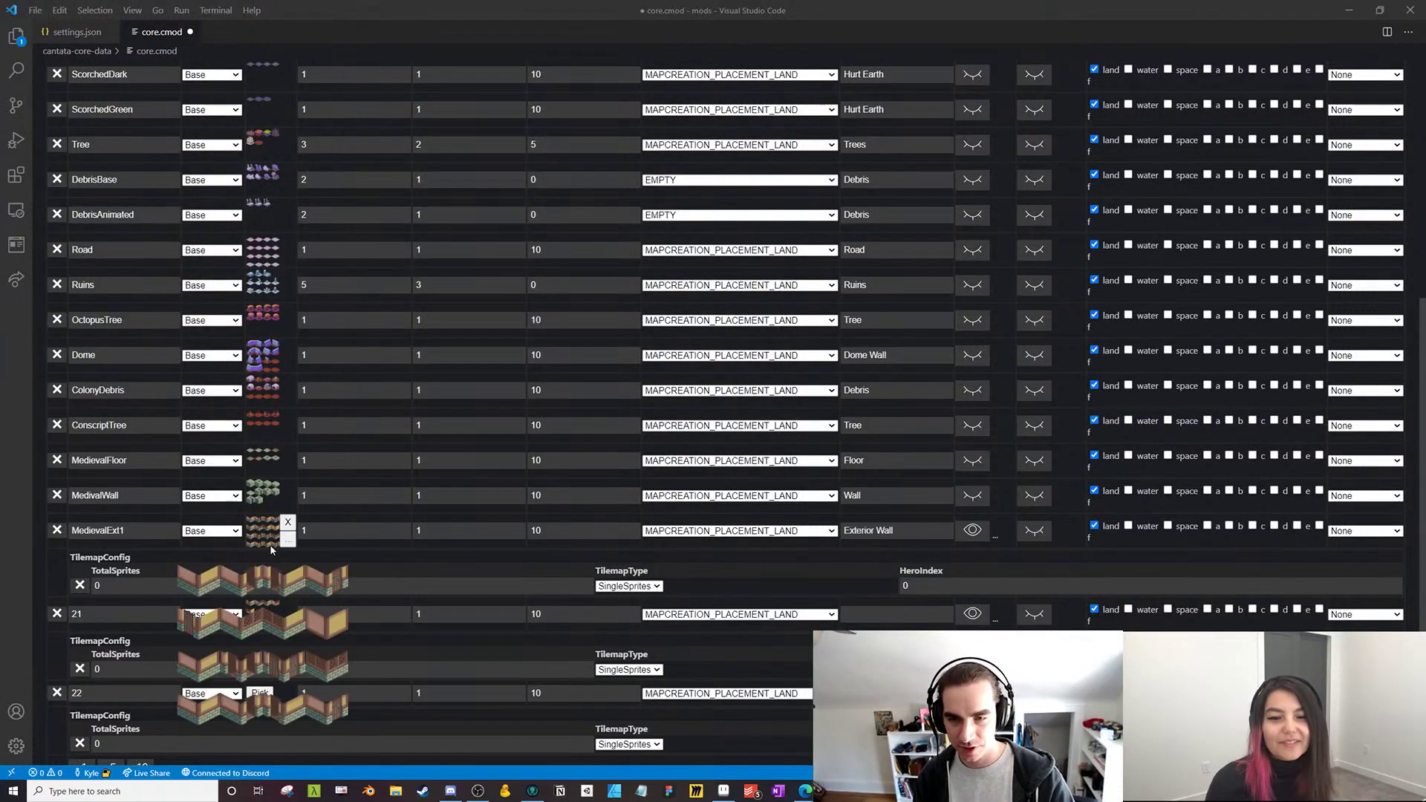
# Set TotalSprites to 16 for MedievalExt1 and to 5 for terrain 21
pyautogui.doubleClick(96, 586)
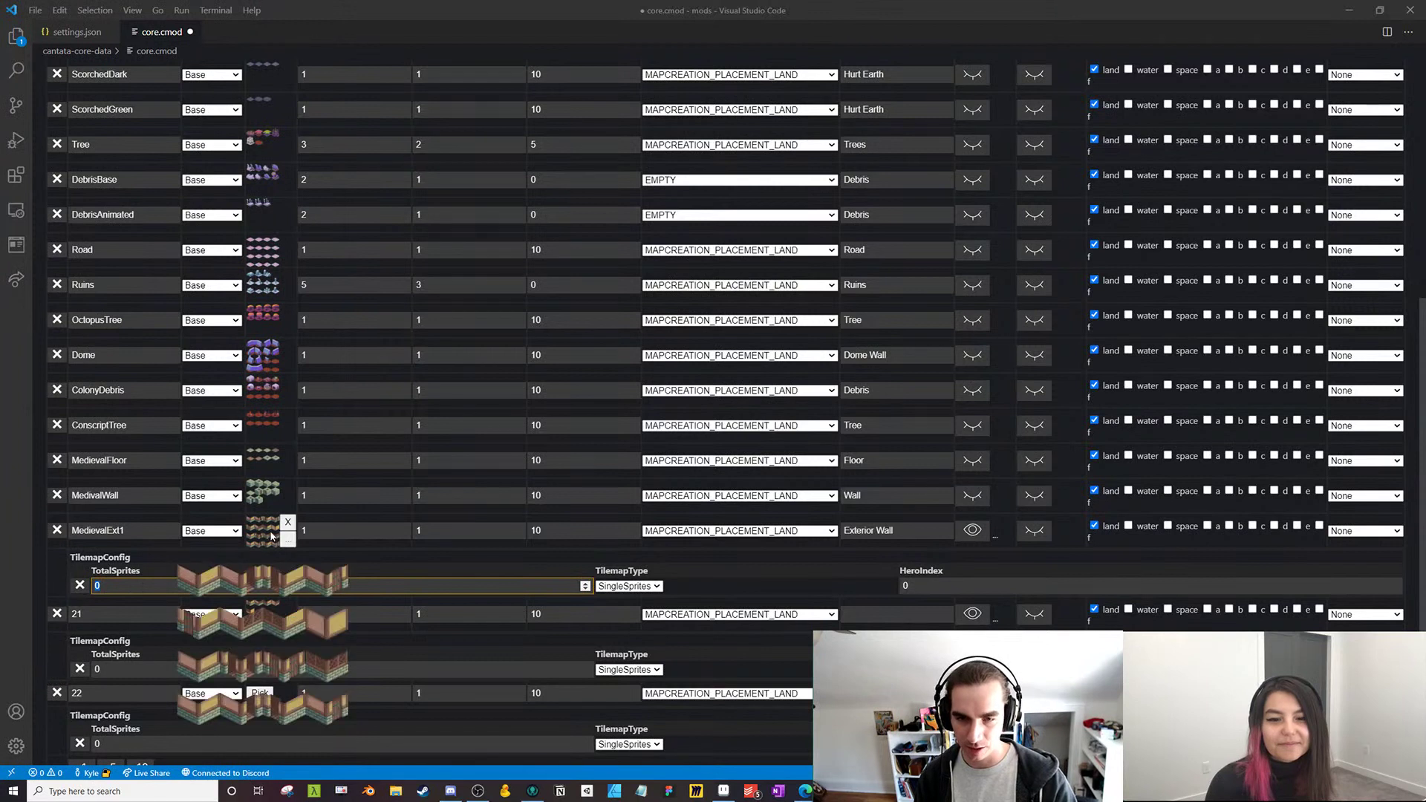
pyautogui.write('16')
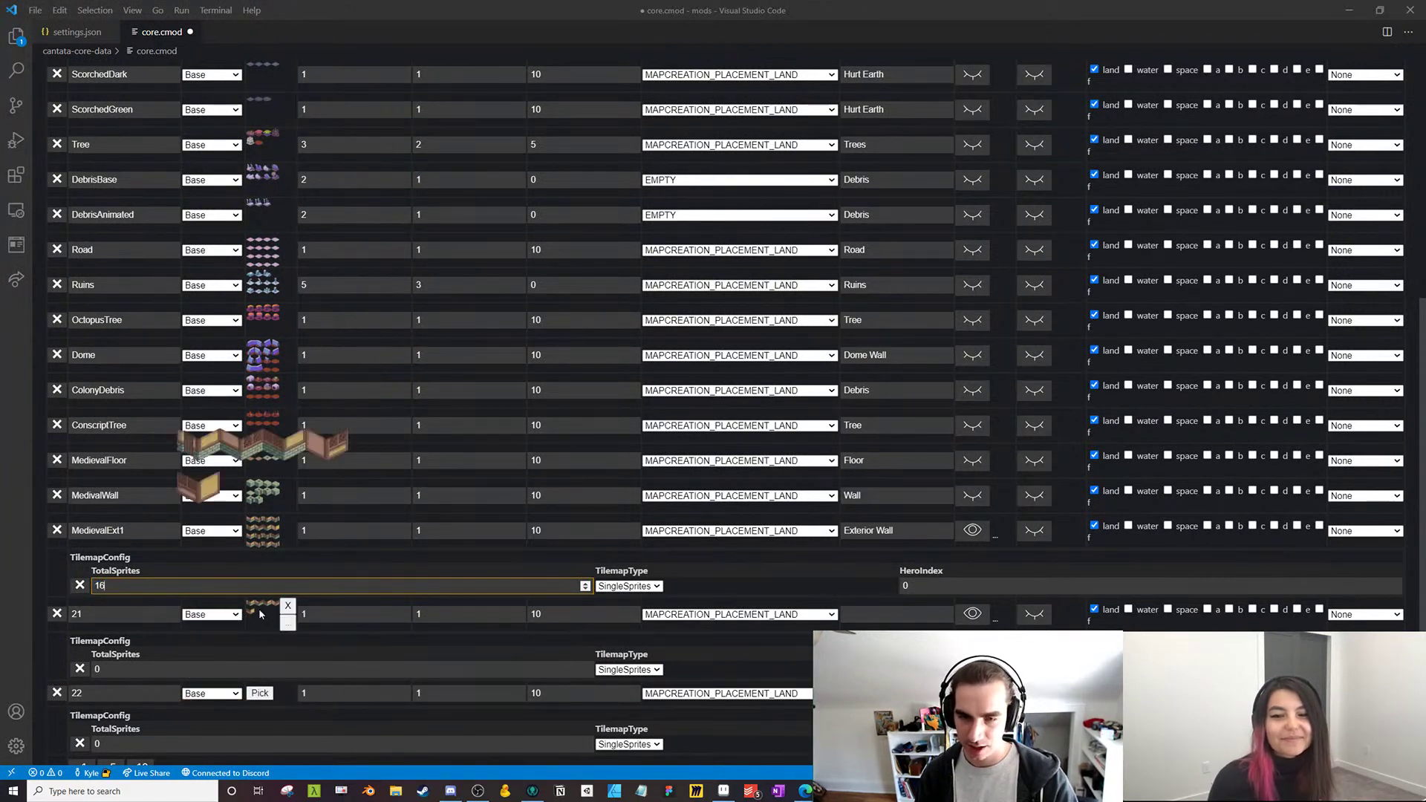
pyautogui.doubleClick(104, 669)
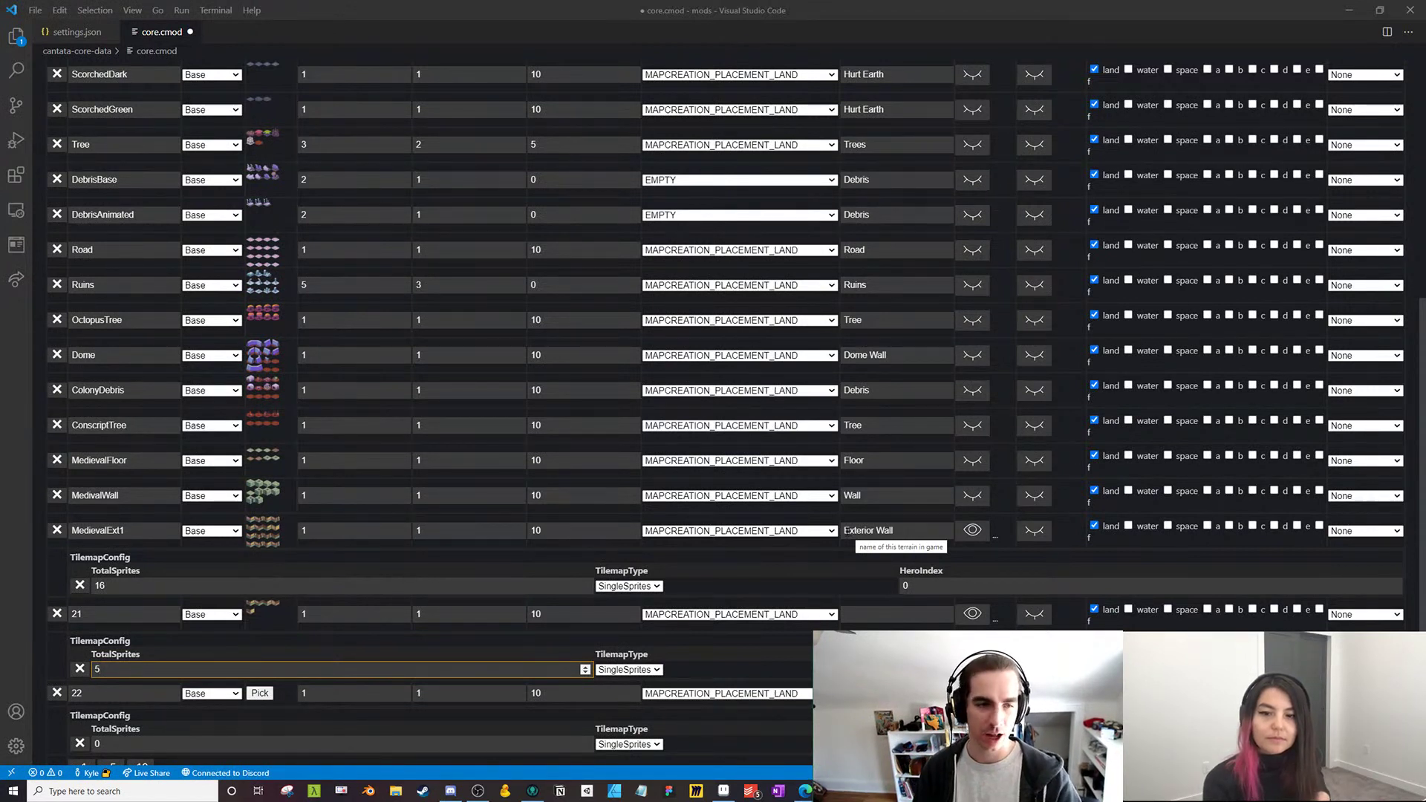
# Copy the in-game name "Exterior Wall" from MedievalExt1 to terrain 21
pyautogui.doubleClick(851, 532)
pyautogui.moveTo(907, 532); pyautogui.dragTo(810, 535)
pyautogui.hotkey('ctrl', 'c')
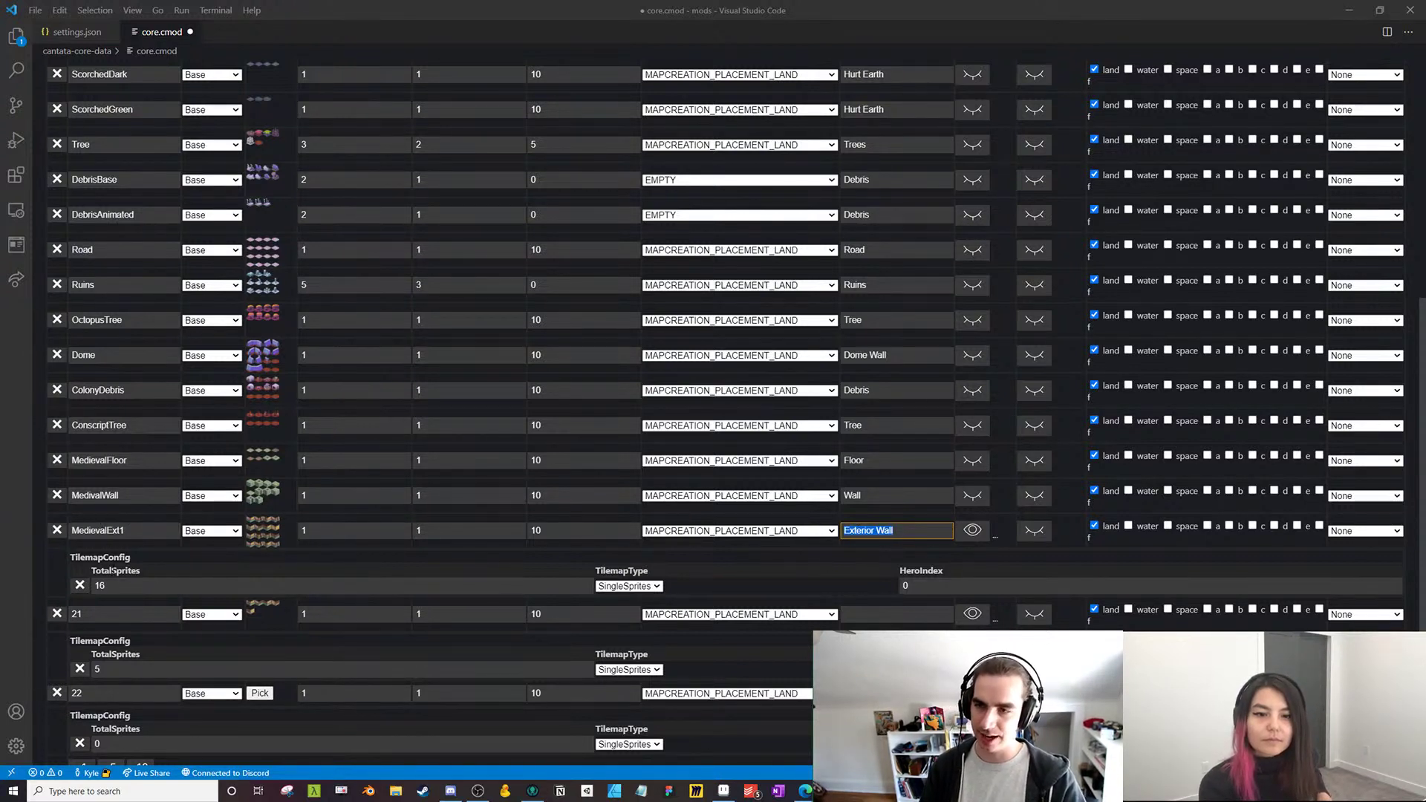
pyautogui.click(861, 613)
pyautogui.hotkey('ctrl', 'v')
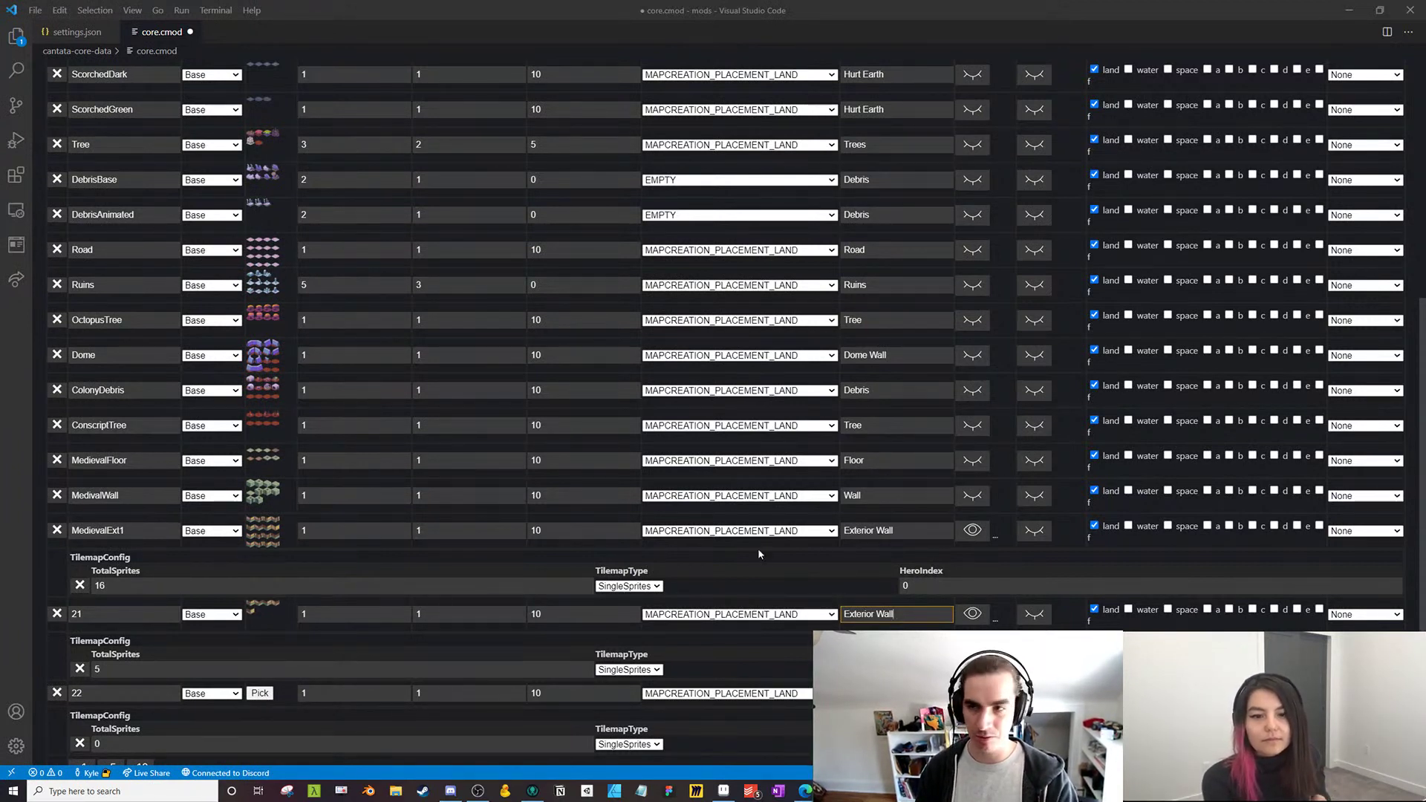
# Rename terrain 21 as MedievalExt2
pyautogui.doubleClick(96, 613)
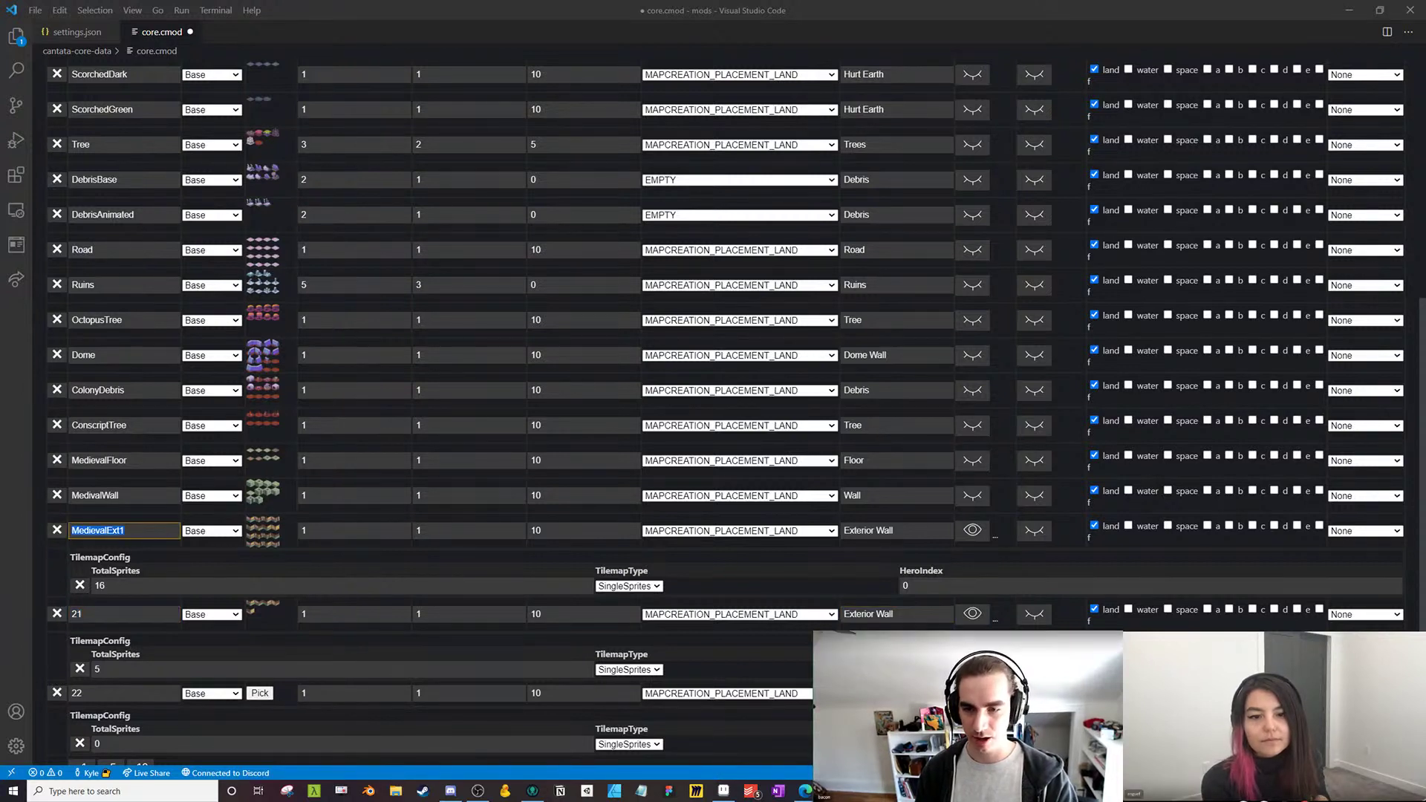
pyautogui.write('MedievalExt1')
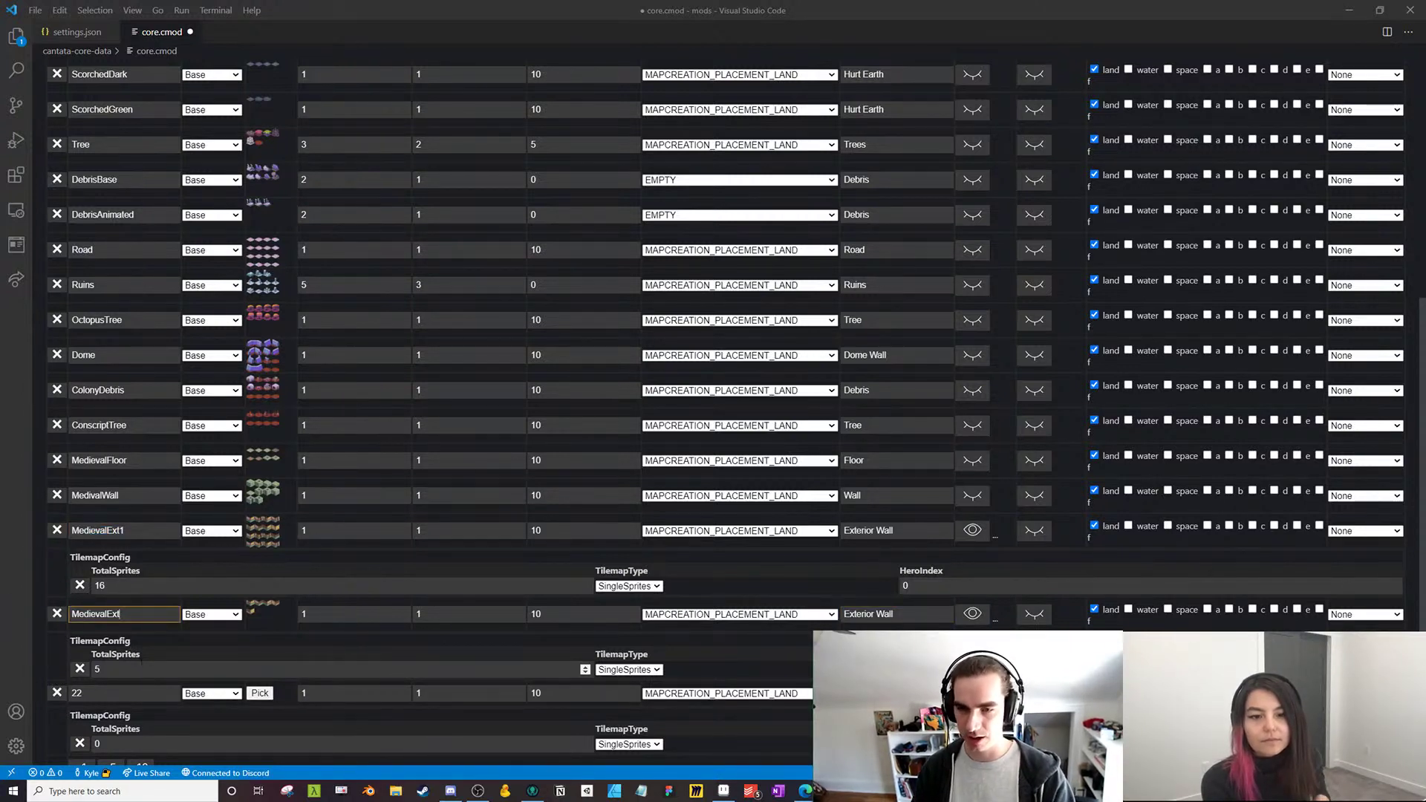
pyautogui.write('2')
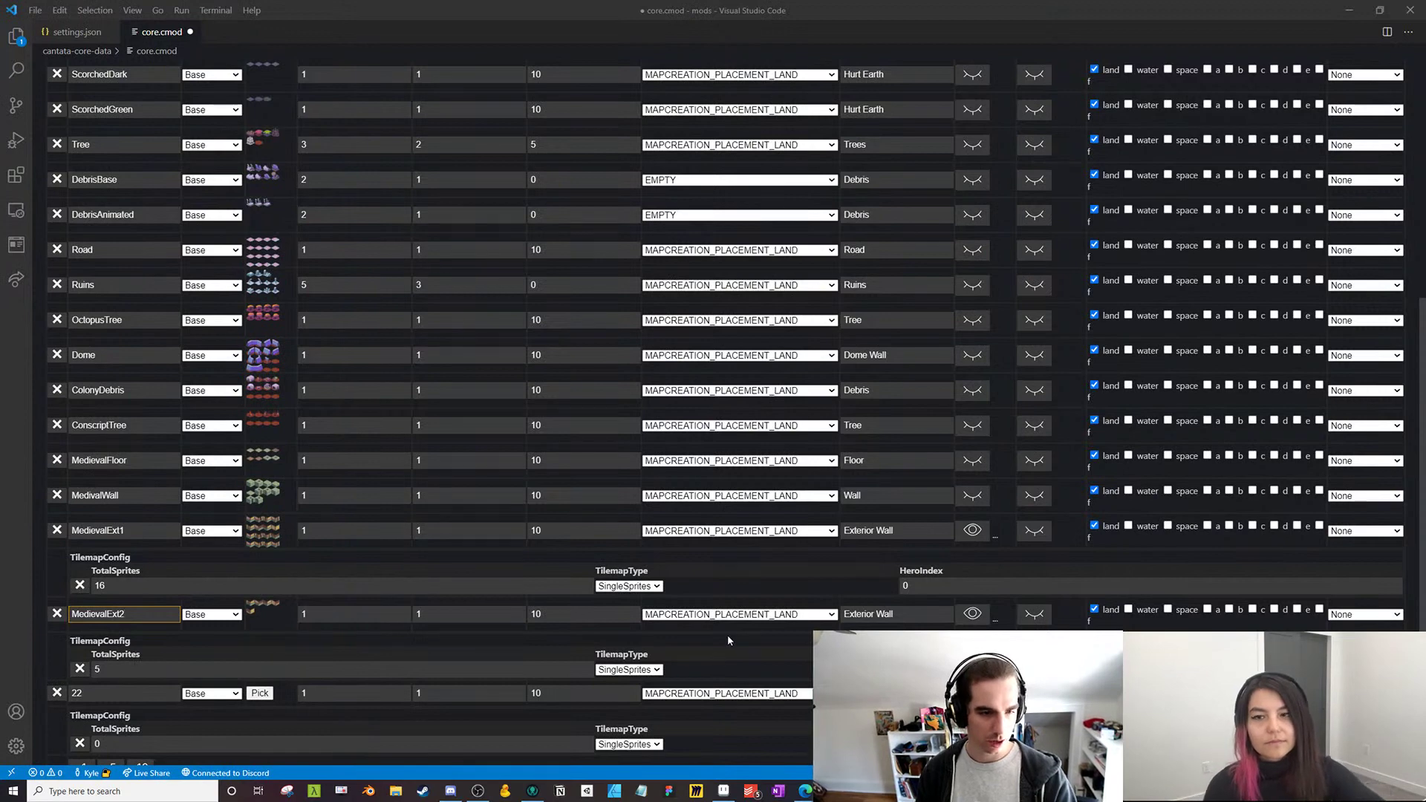
# Assign roof.png from the art/terrains/base/medieval folder as the image of terrain 22, showing all file types to find it
pyautogui.scroll(-1, 727, 634)
pyautogui.click(259, 677)
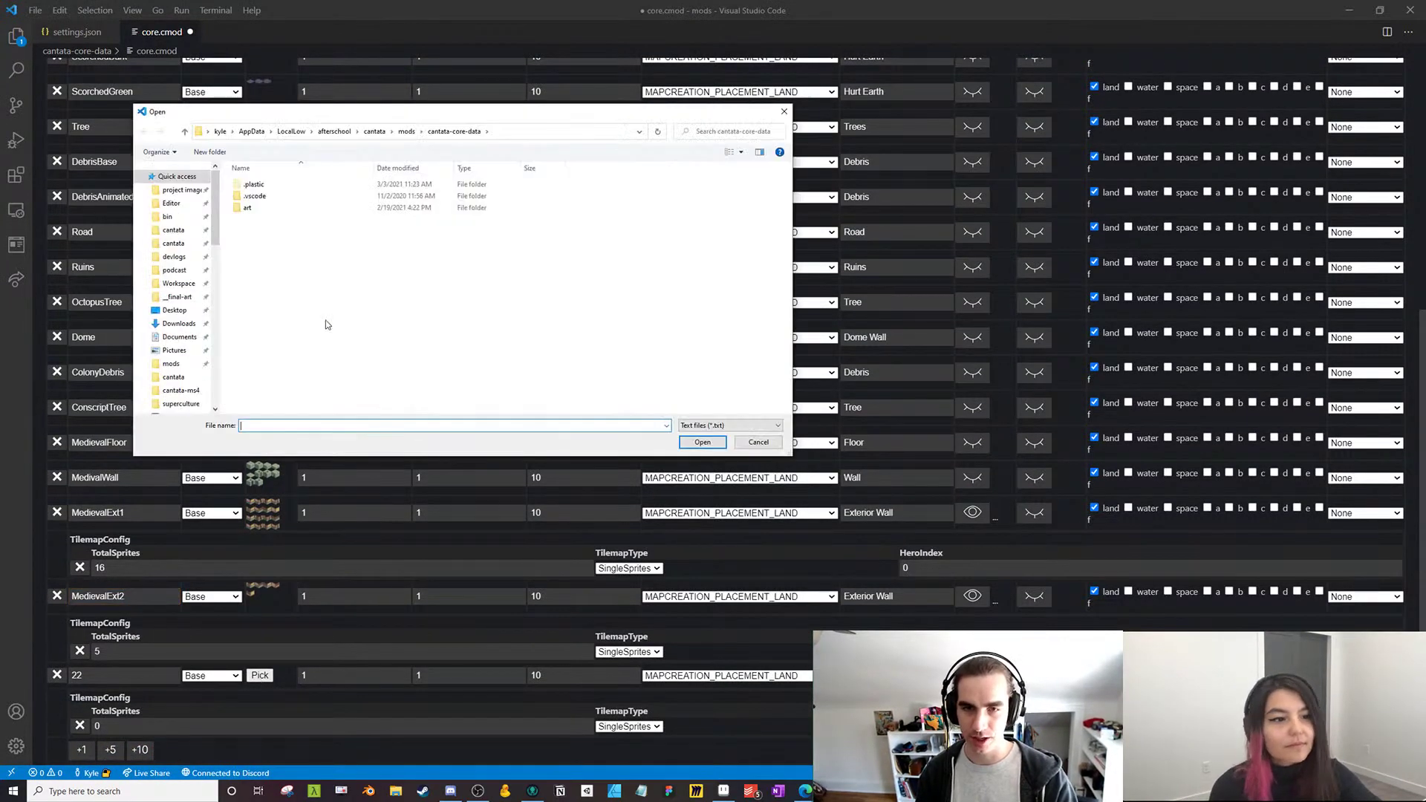
pyautogui.click(263, 209)
pyautogui.doubleClick(264, 209)
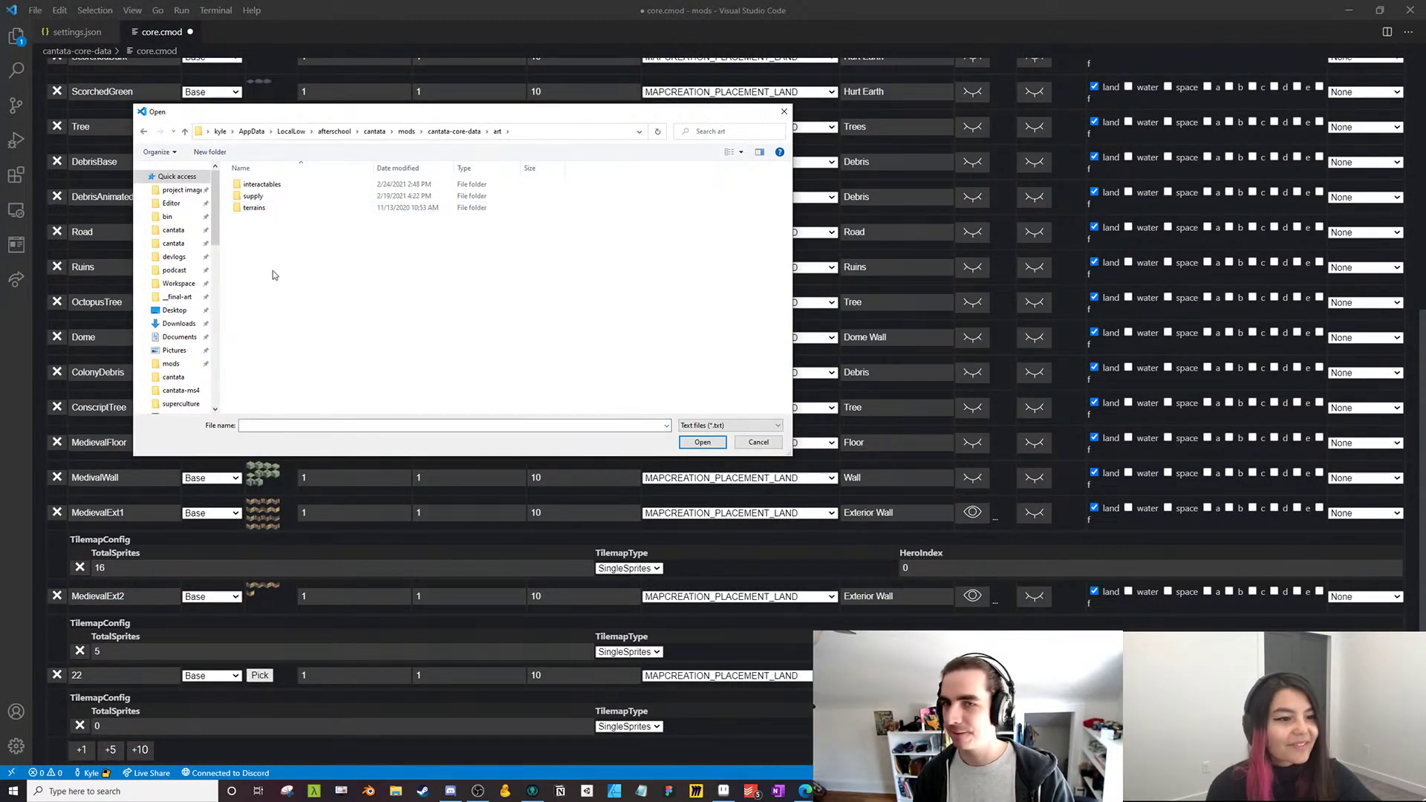
pyautogui.doubleClick(269, 210)
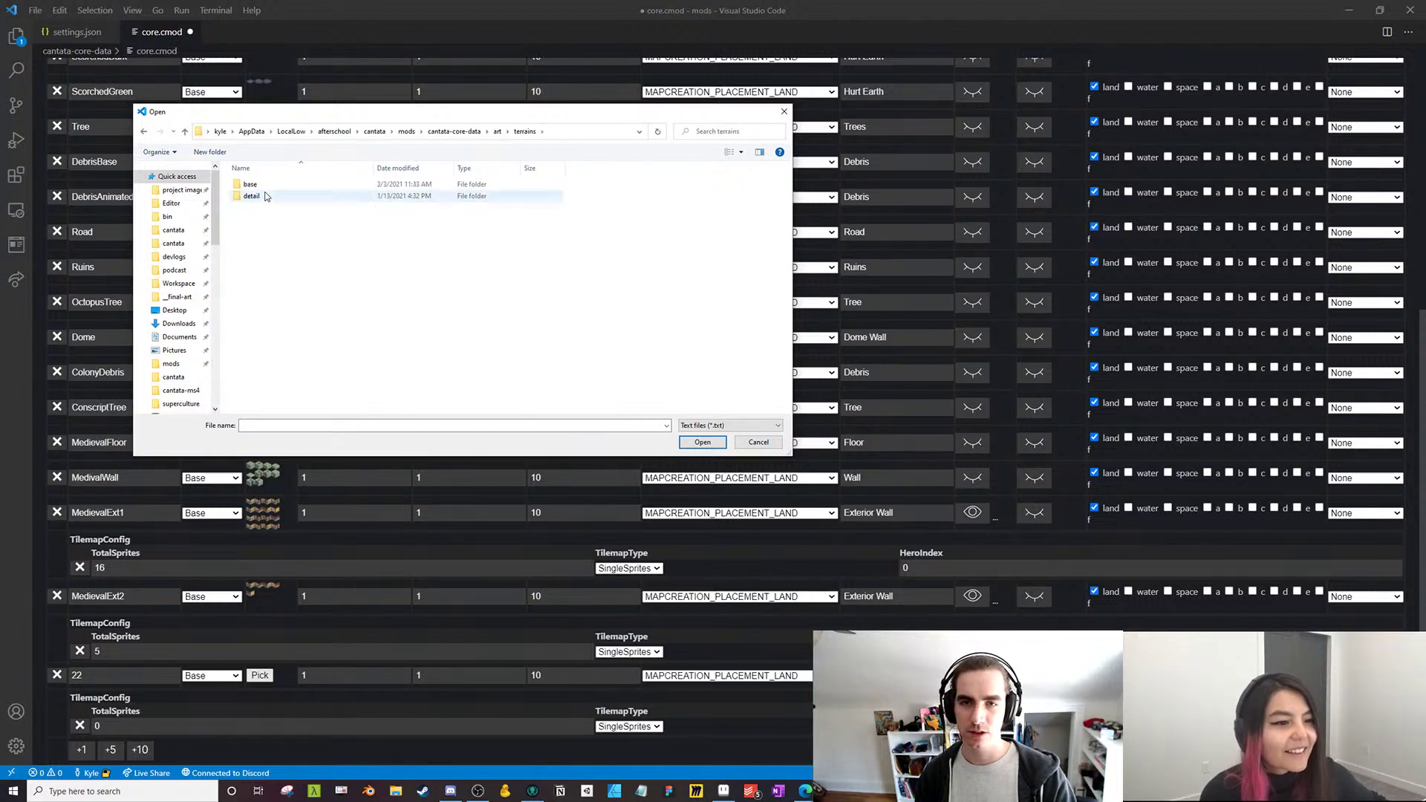
pyautogui.doubleClick(267, 208)
pyautogui.doubleClick(267, 208)
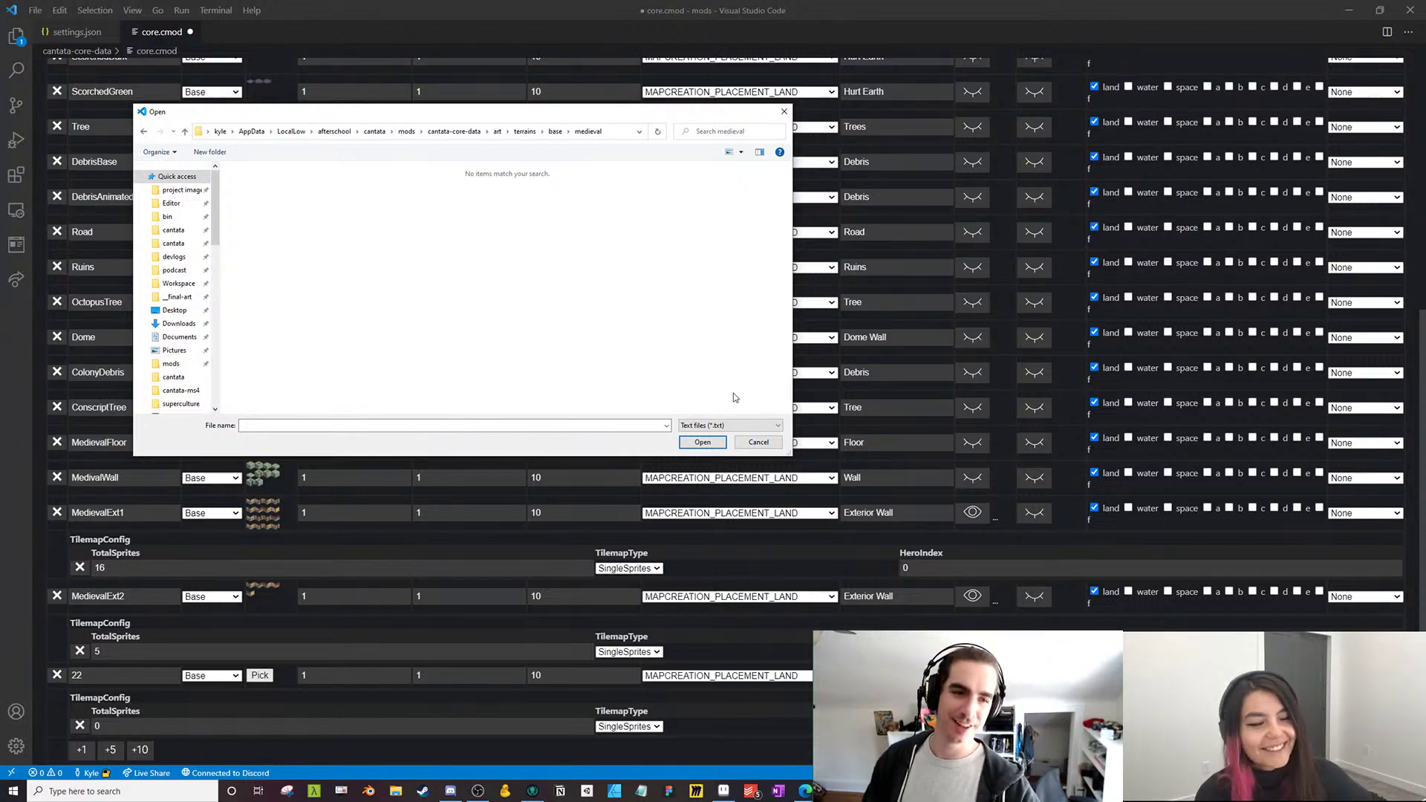
pyautogui.click(731, 425)
pyautogui.click(724, 444)
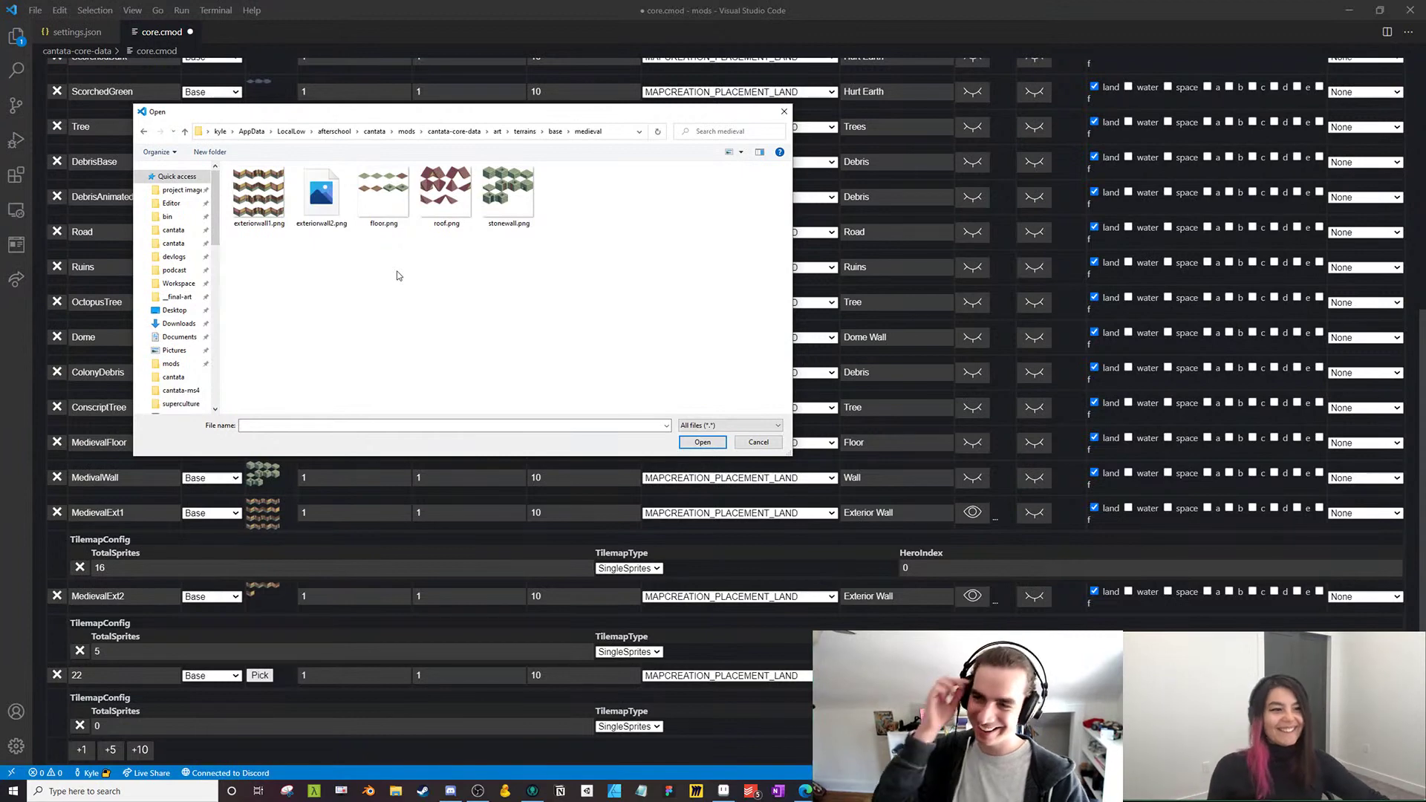
pyautogui.moveTo(460, 112); pyautogui.dragTo(390, 101)
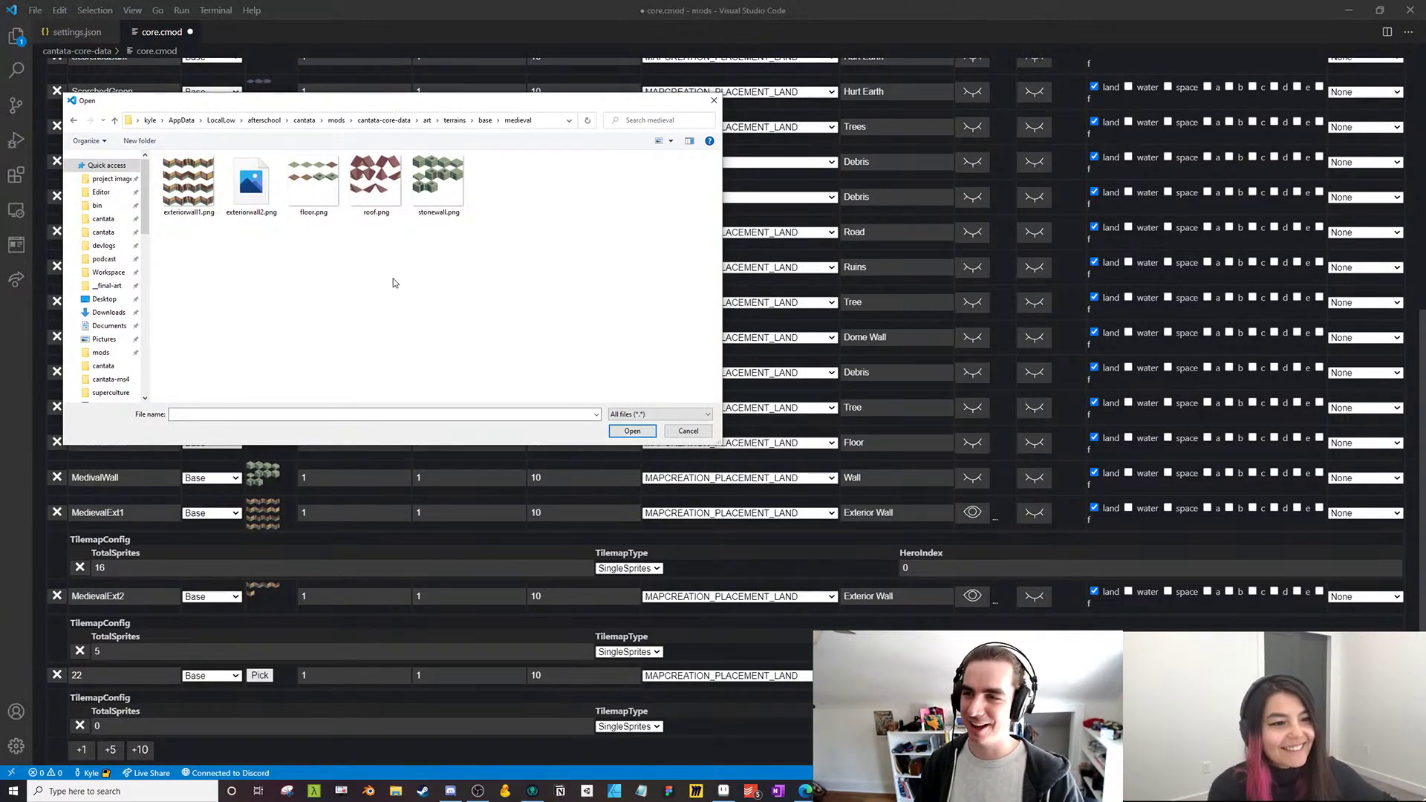
pyautogui.moveTo(318, 101); pyautogui.dragTo(343, 135)
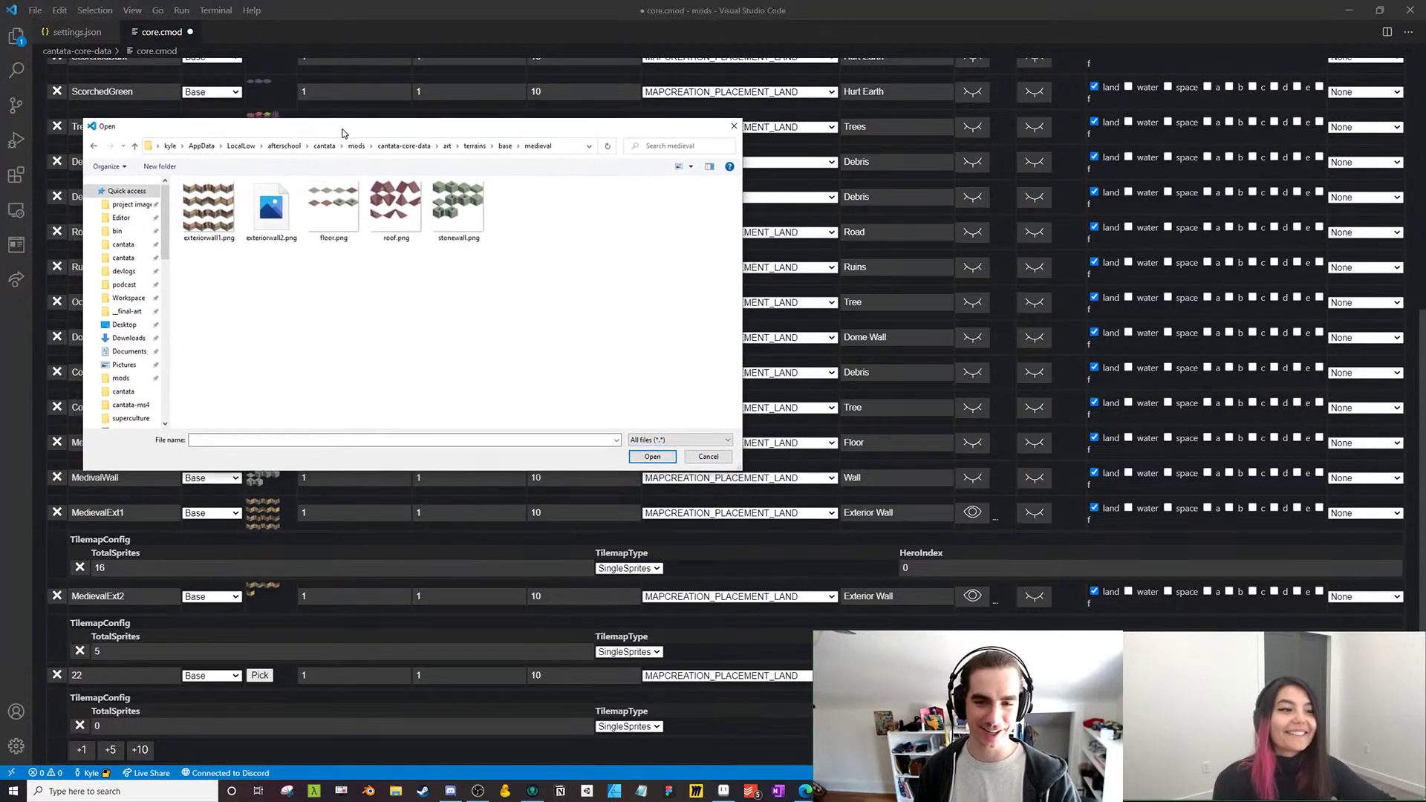
pyautogui.click(395, 204)
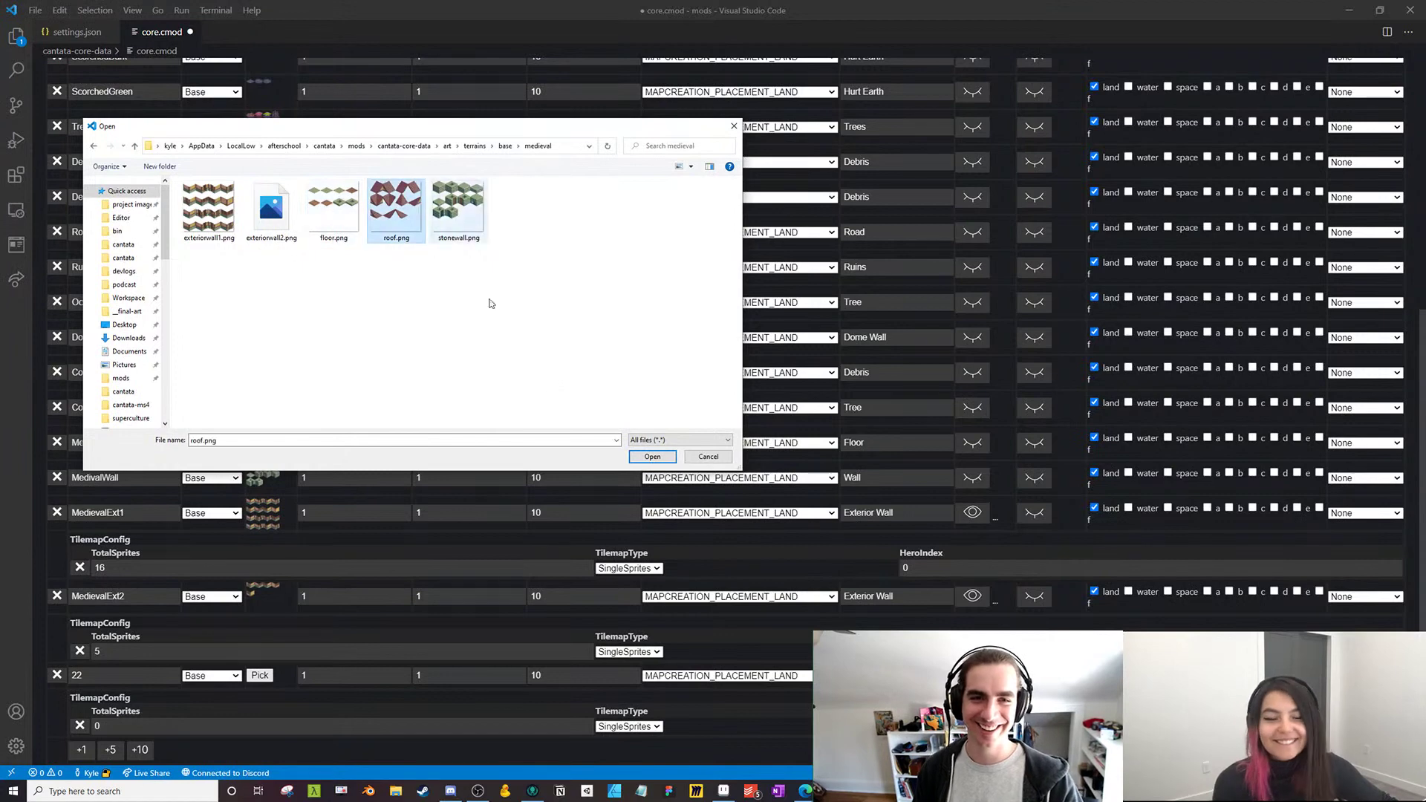
pyautogui.click(652, 456)
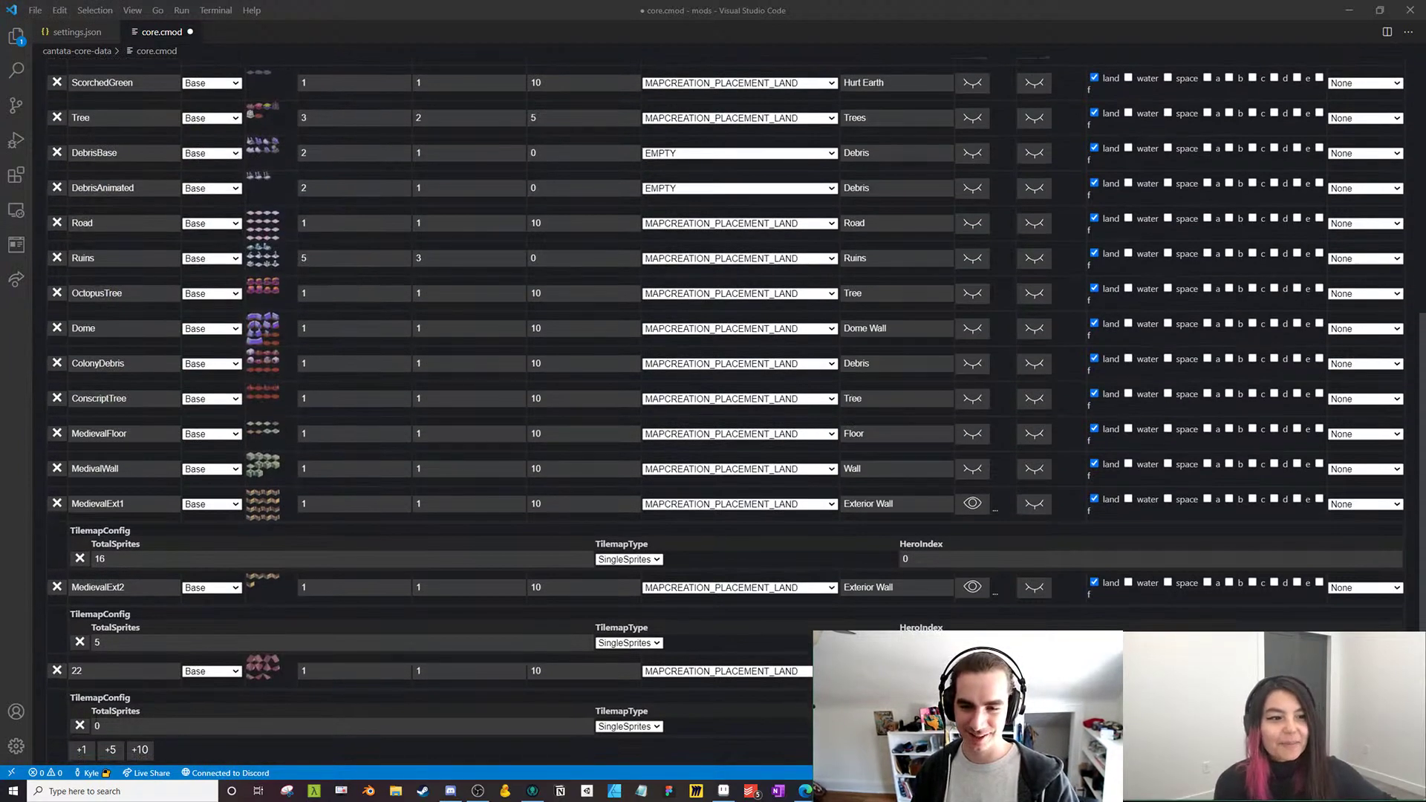
# Set TotalSprites to 11 for terrain 22 and save core.cmod
pyautogui.doubleClick(141, 724)
pyautogui.moveTo(264, 677)
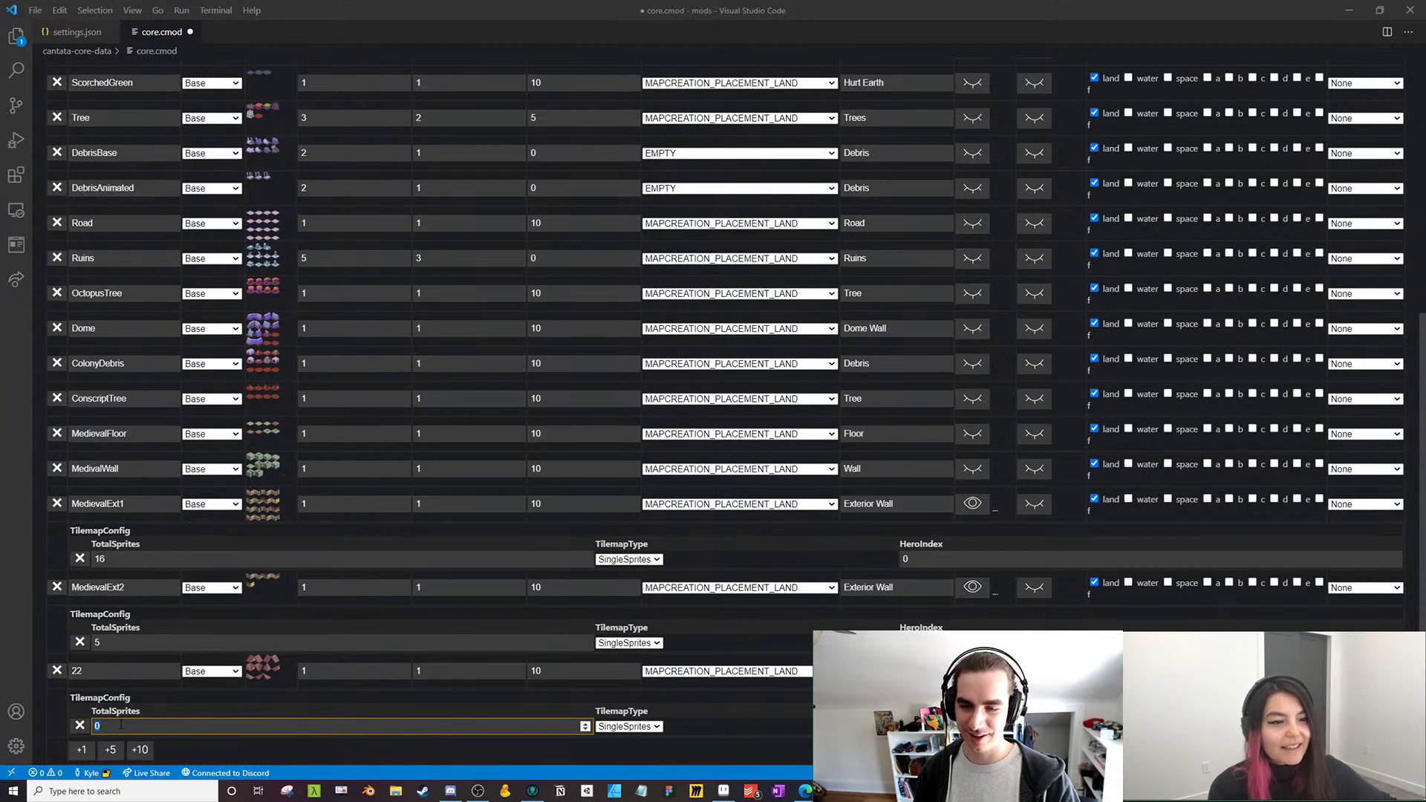
pyautogui.write('11')
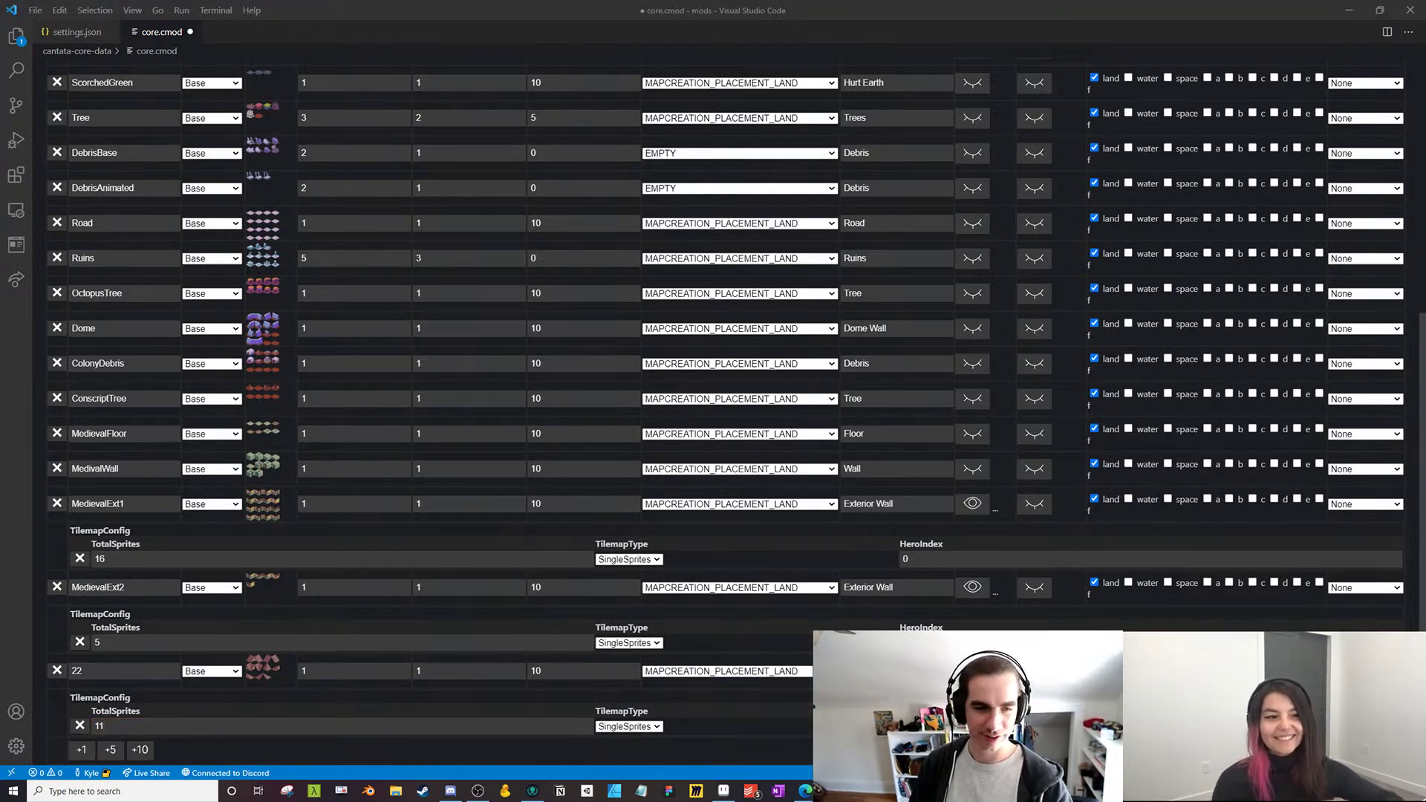
pyautogui.hotkey('ctrl', 's')
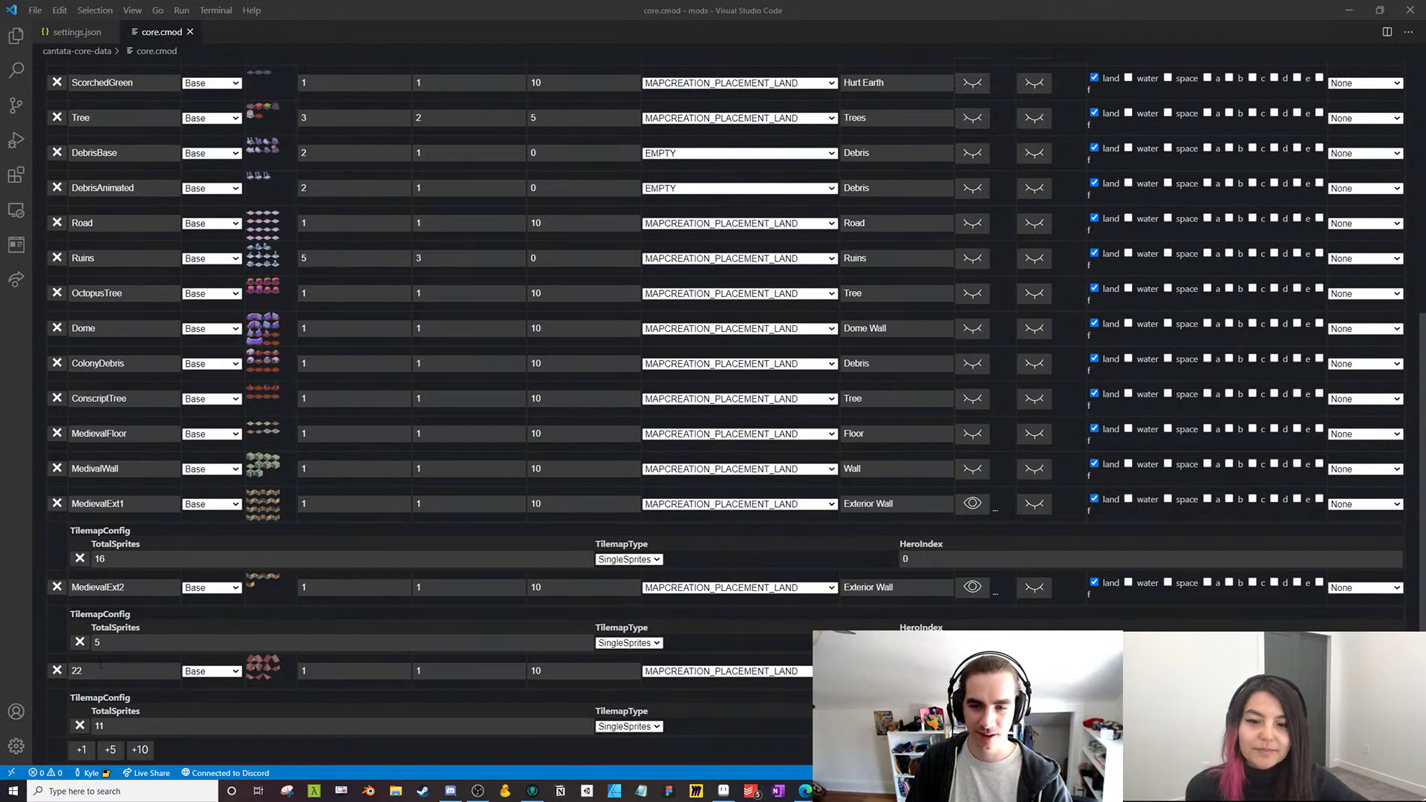
# Rename terrain 22 as MedevalRoof and save core.cmod
pyautogui.moveTo(108, 671); pyautogui.dragTo(41, 679)
pyautogui.write('Ro')
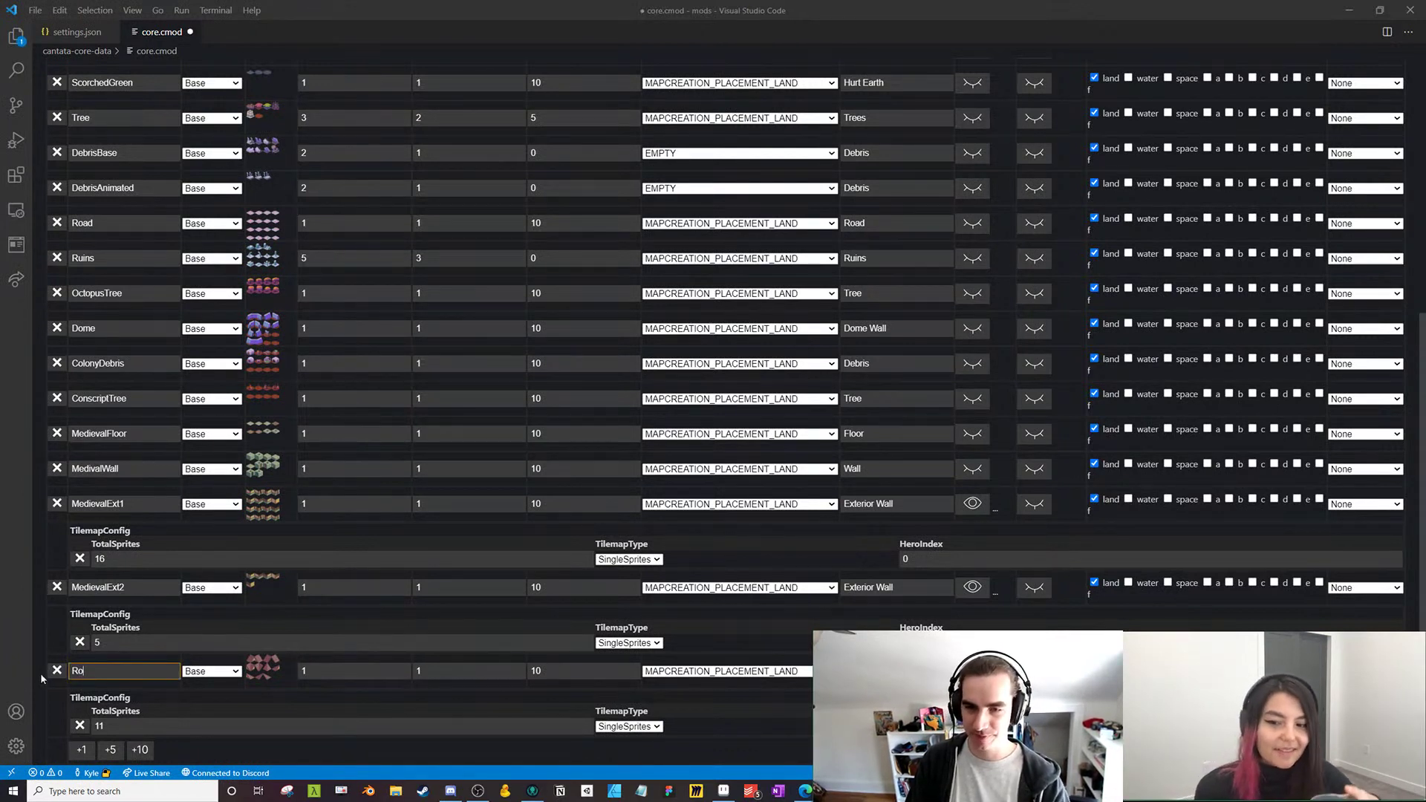
pyautogui.write('Medeva')
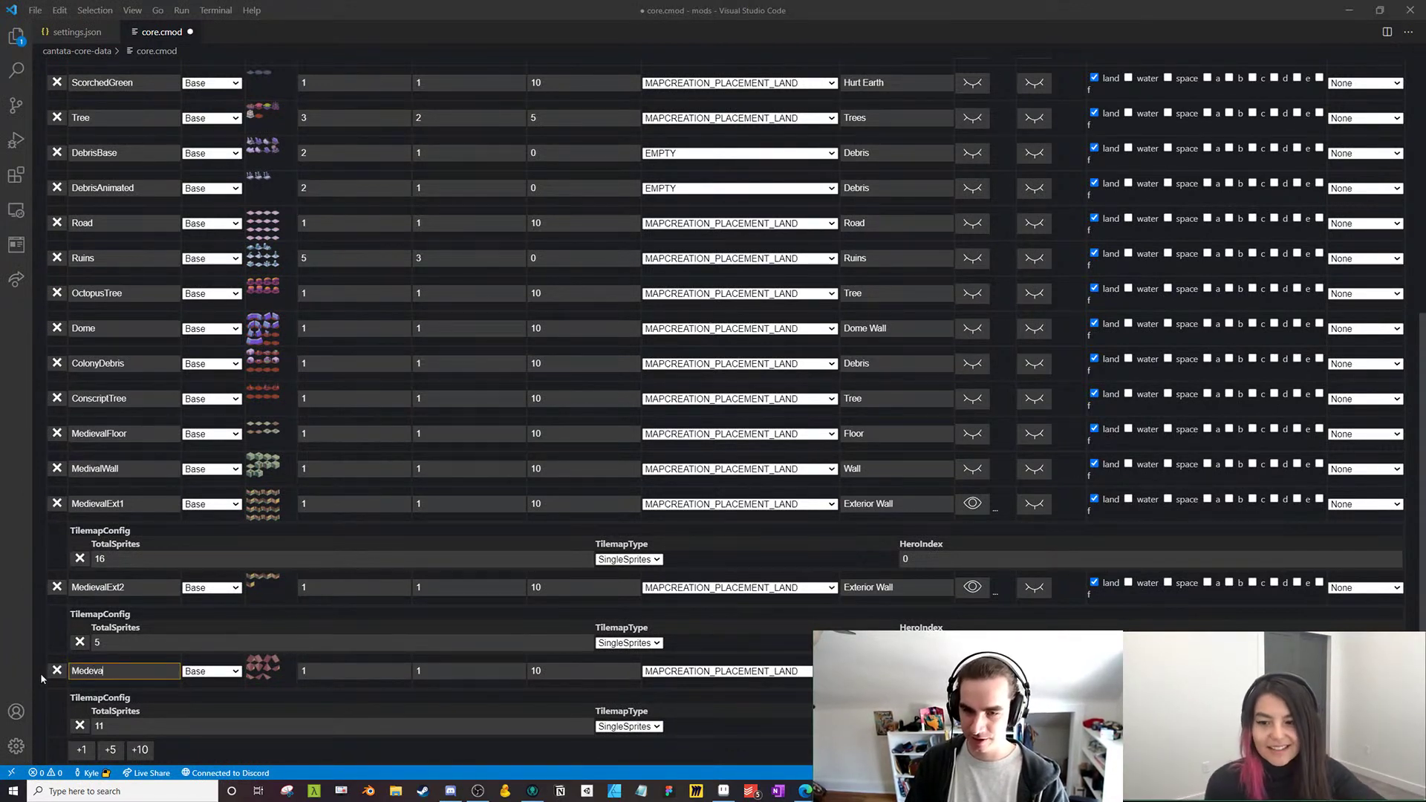
pyautogui.write('lRoof')
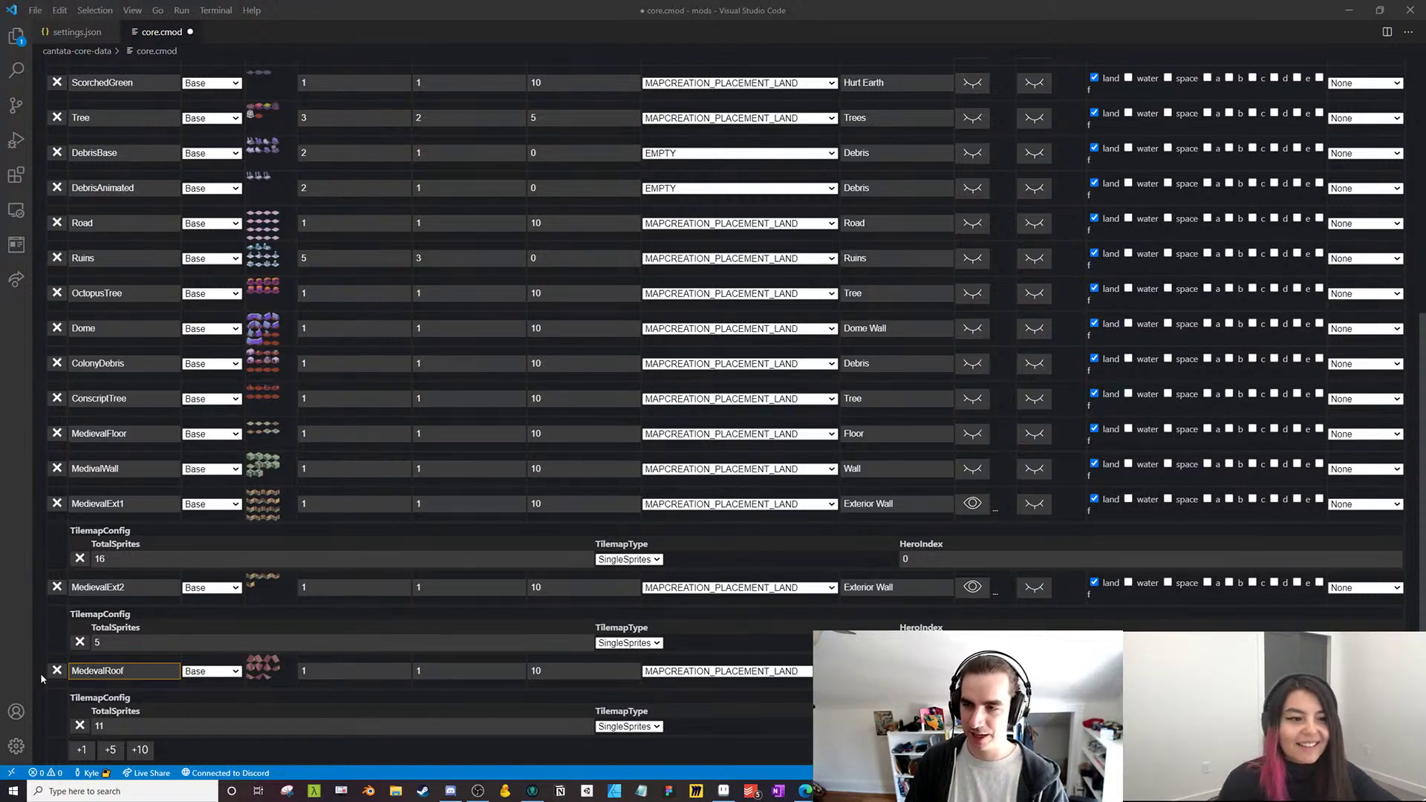
pyautogui.hotkey('ctrl', 's')
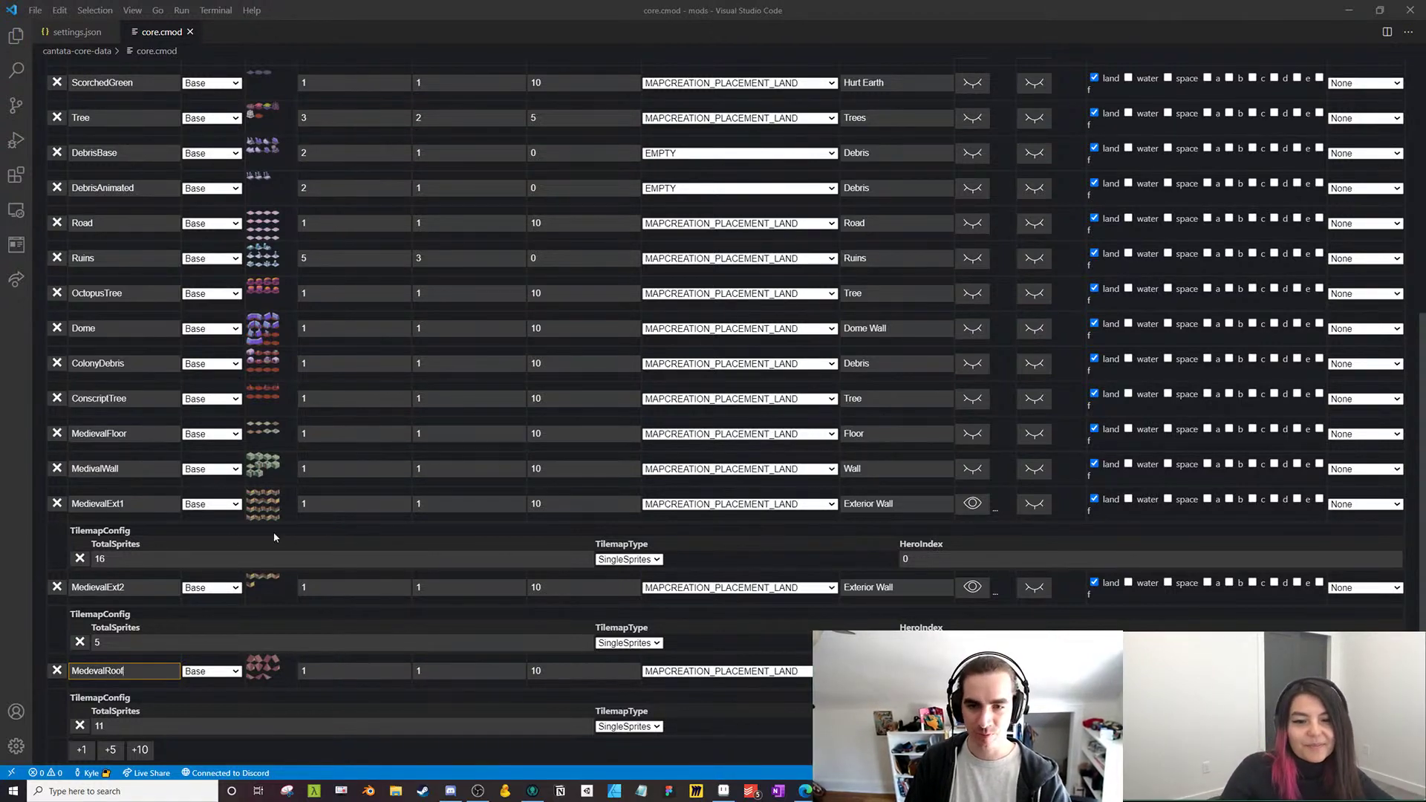
# Collapse the TilemapConfig sections of MedievalExt1, MedievalExt2 and MedevalRoof
pyautogui.click(973, 506)
pyautogui.click(976, 589)
pyautogui.click(974, 671)
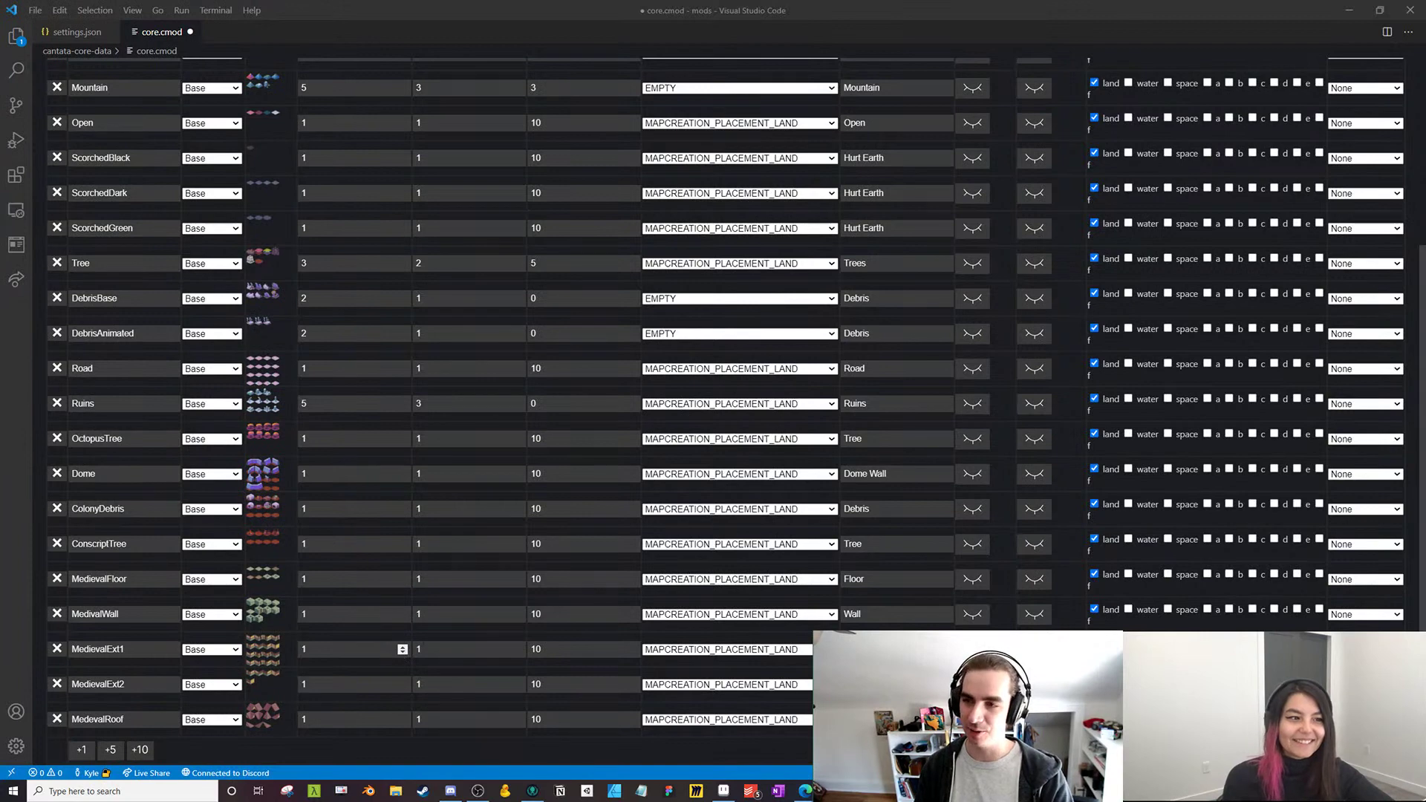
# Switch to the Unity editor, run the cantata project and open the game's Modding page
pyautogui.hotkey('alt', 'Tab')
pyautogui.click(951, 223)
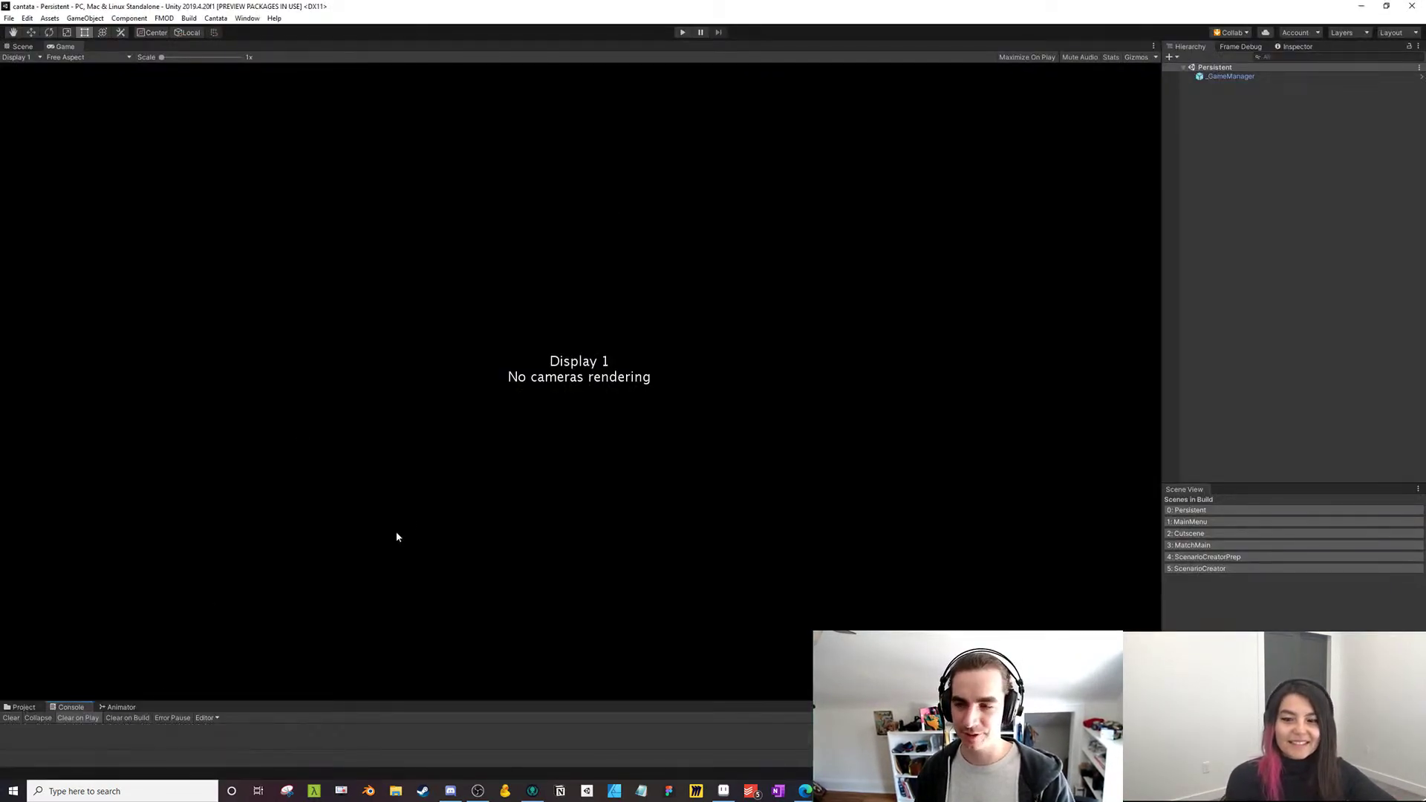
pyautogui.click(681, 32)
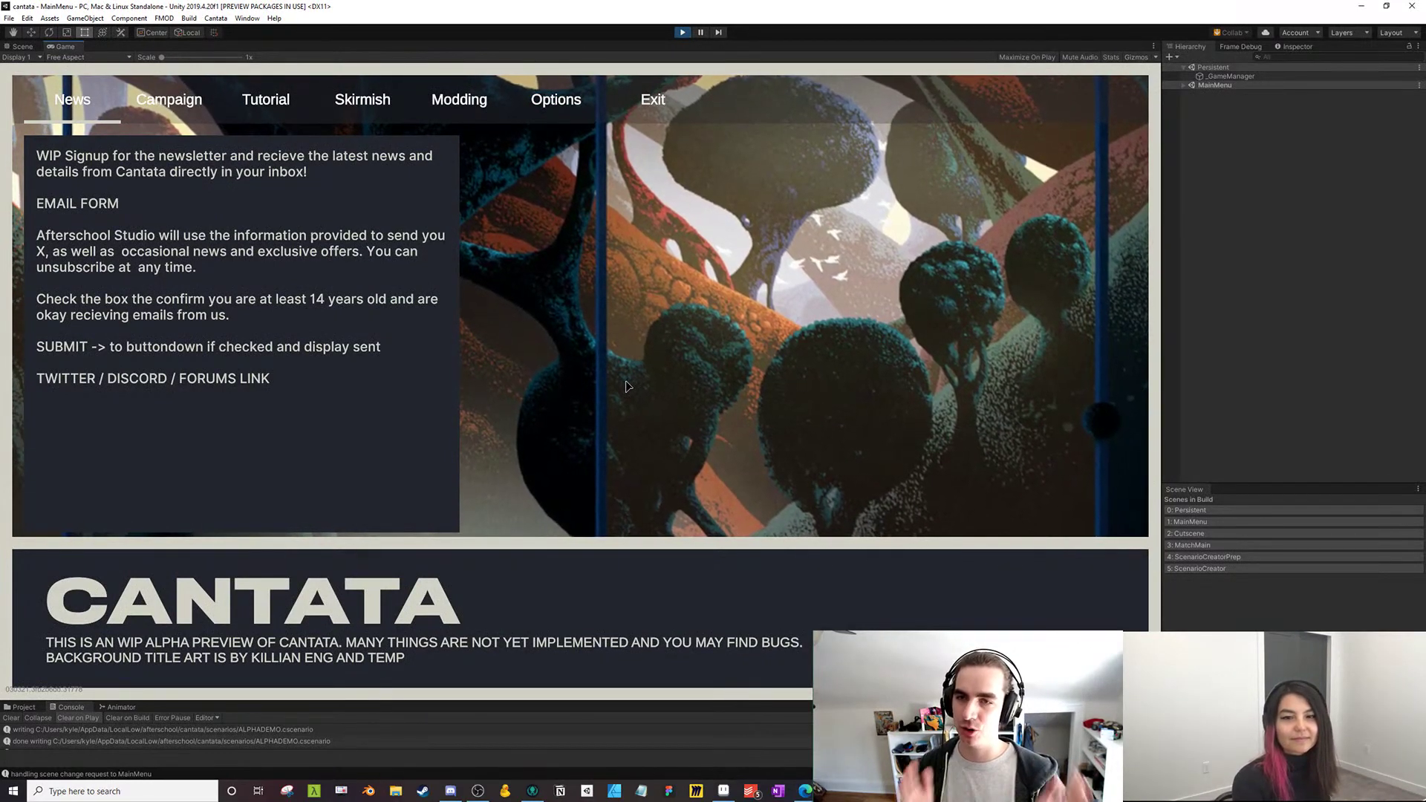
pyautogui.click(456, 102)
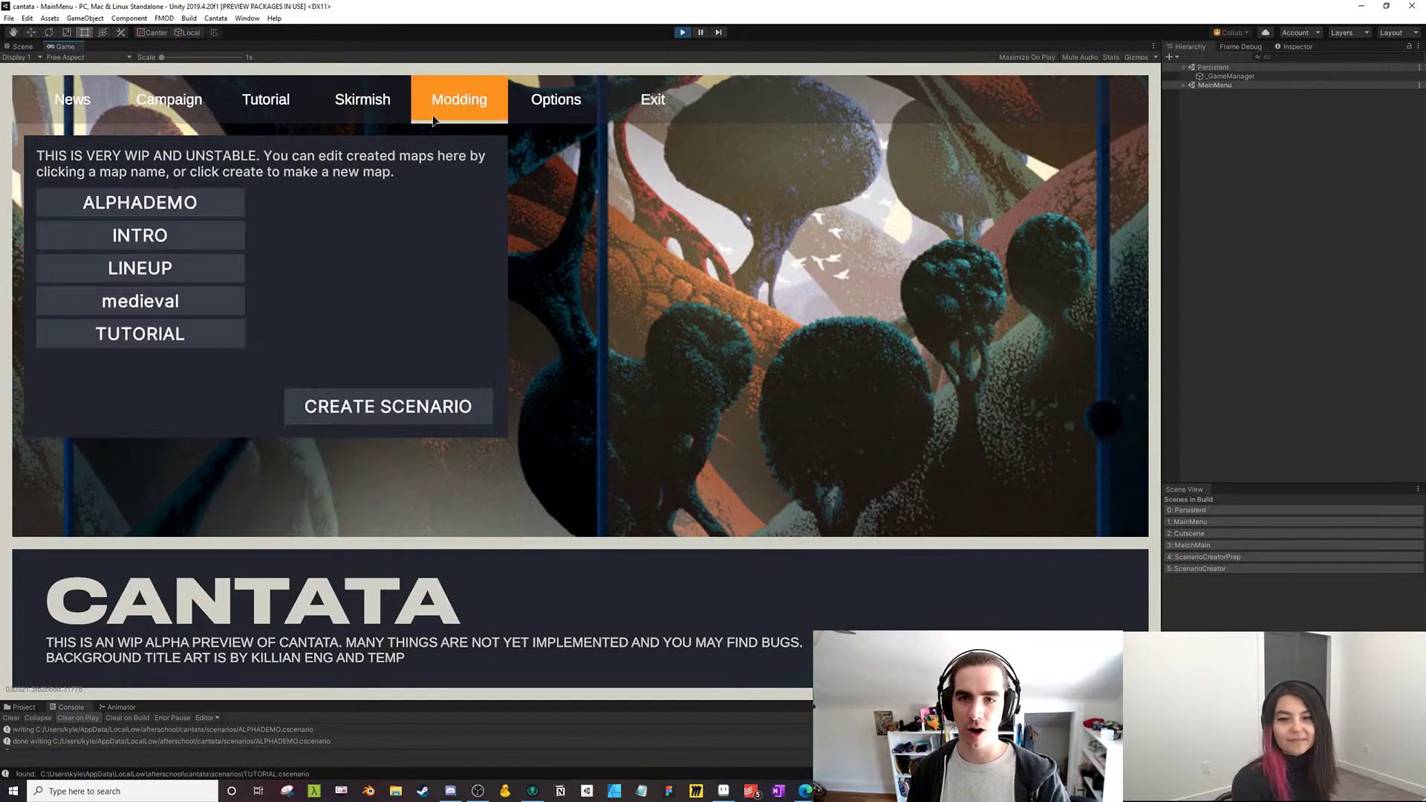
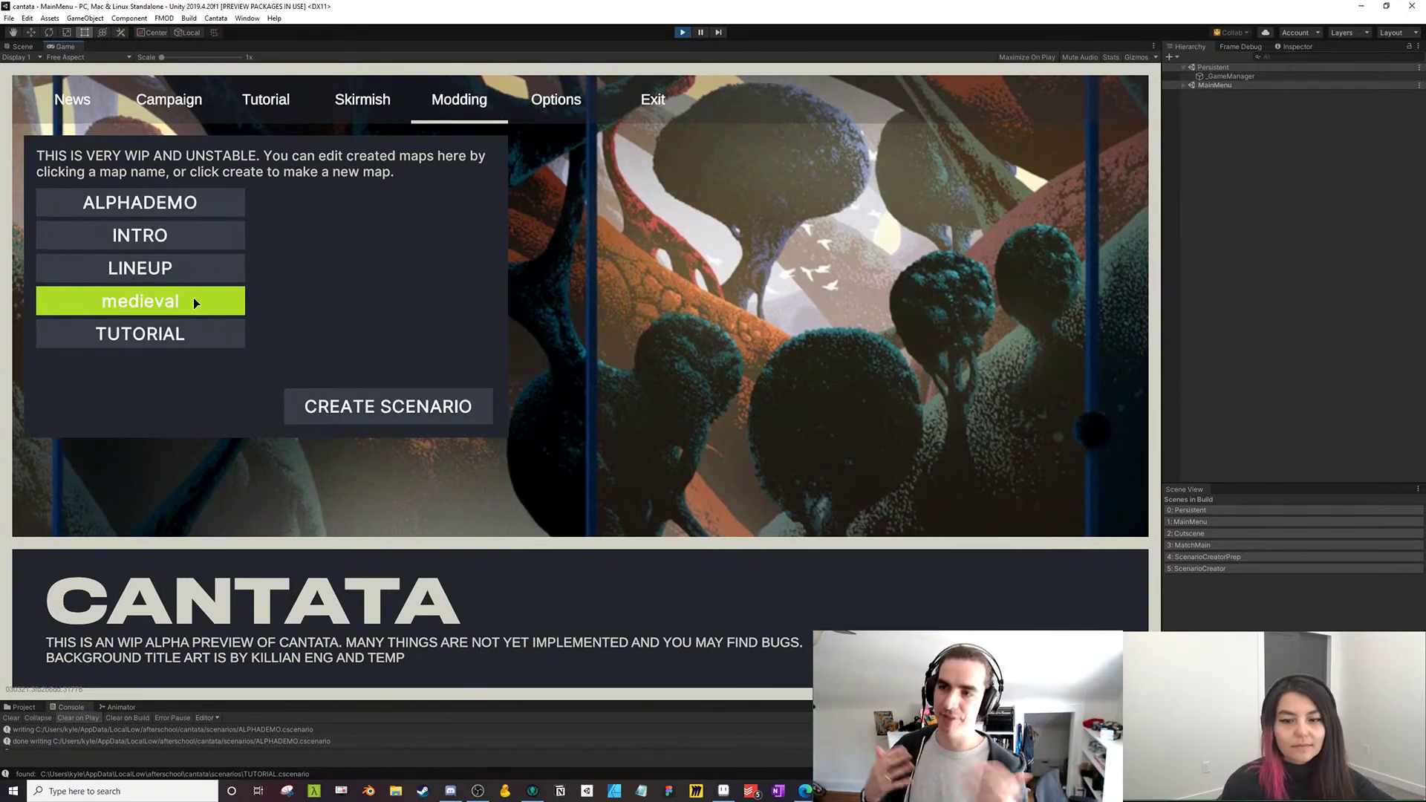
# Open the medieval scenario with the fog preview turned off, look over its map, and stop the game
pyautogui.click(198, 298)
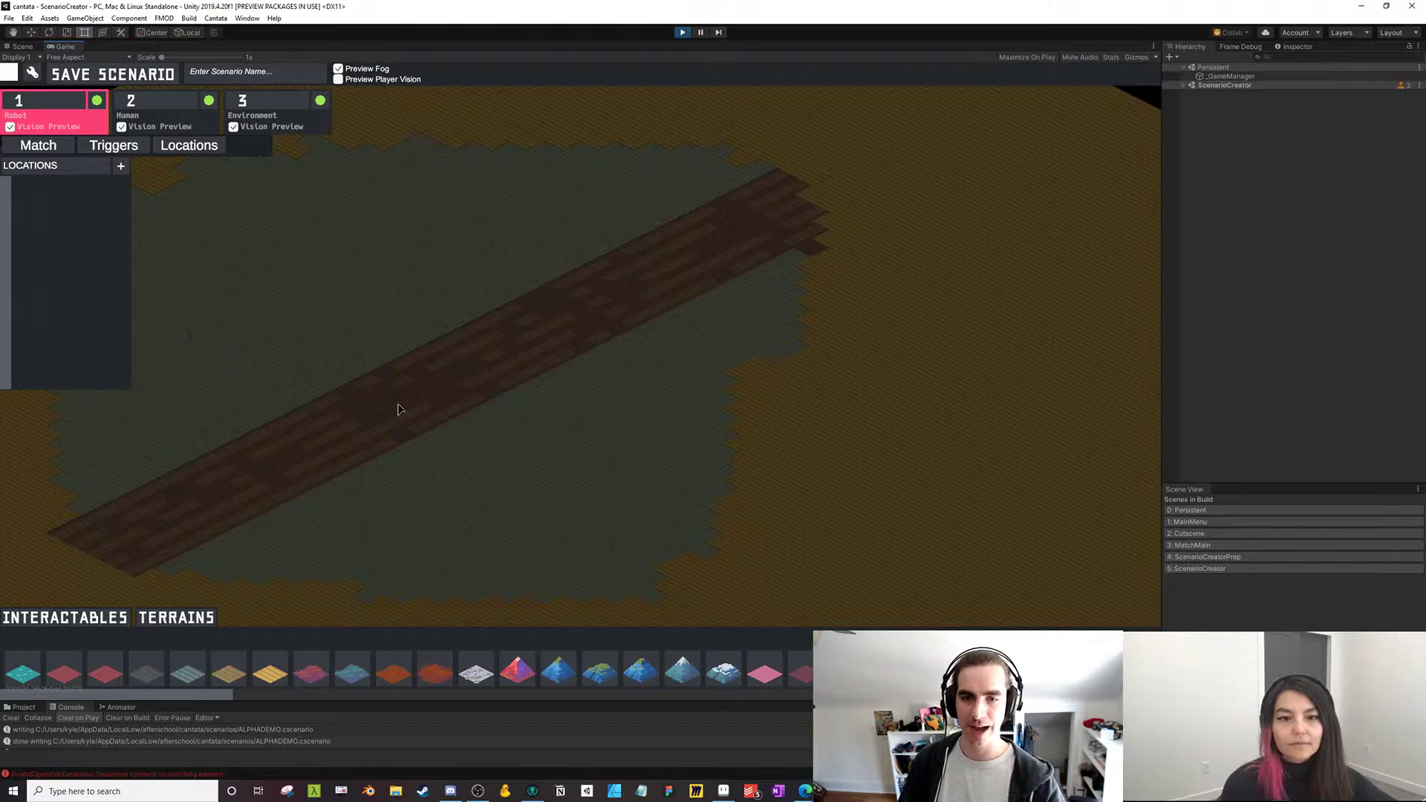
pyautogui.click(339, 69)
pyautogui.moveTo(284, 422); pyautogui.dragTo(431, 410)
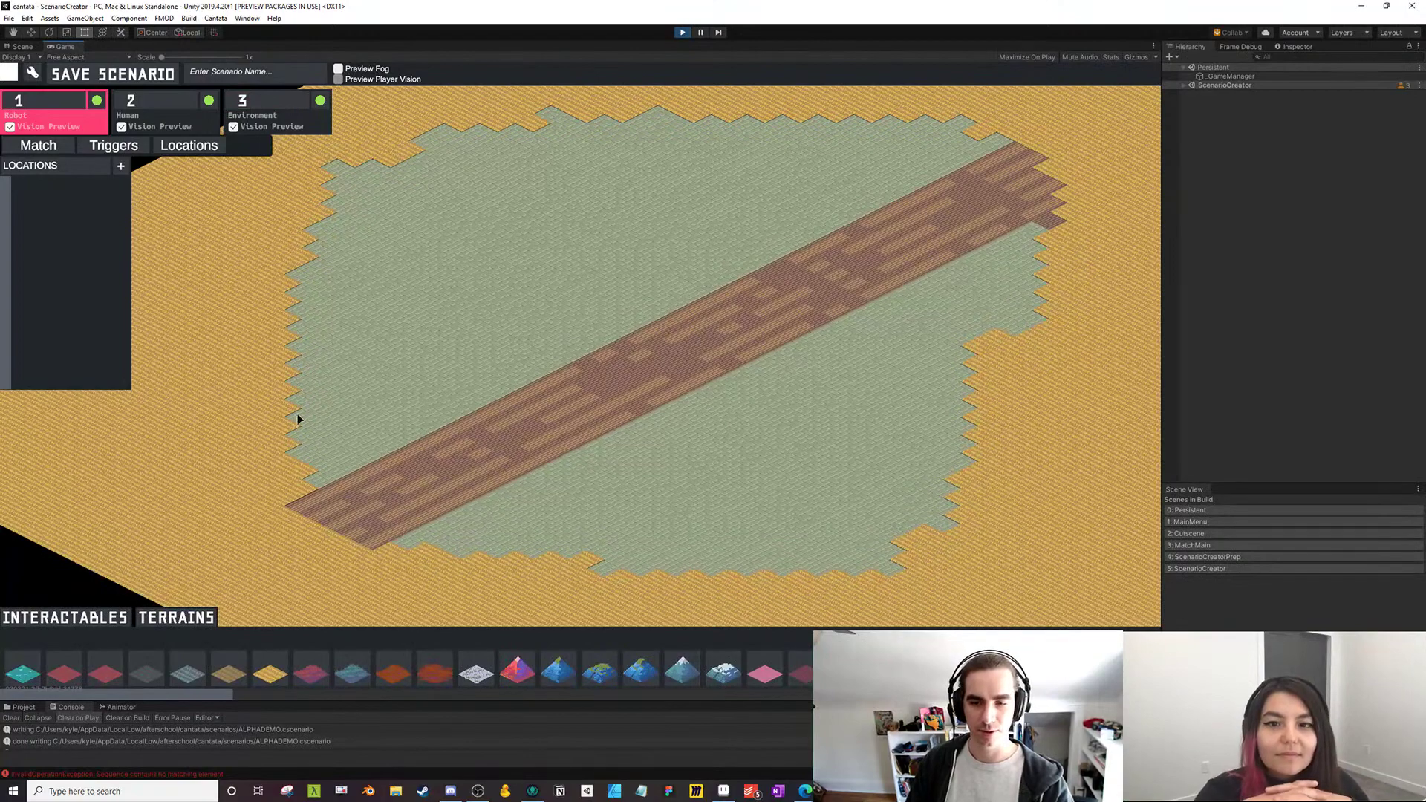
pyautogui.click(685, 36)
# Switch to core.cmod in Visual Studio Code and expand the TilemapConfig sections of the medieval floor, wall, exterior and roof terrains
pyautogui.hotkey('alt', 'Tab')
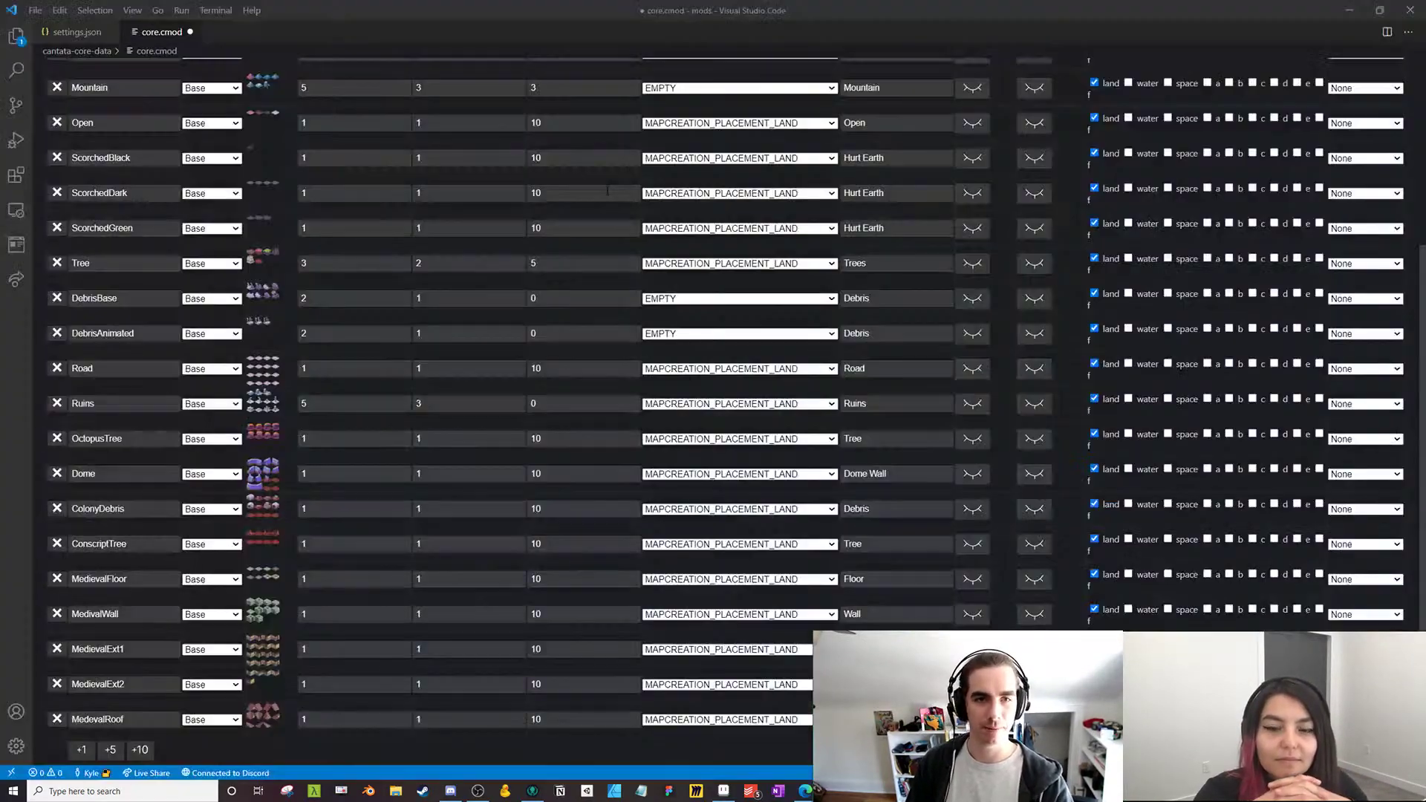
pyautogui.click(973, 684)
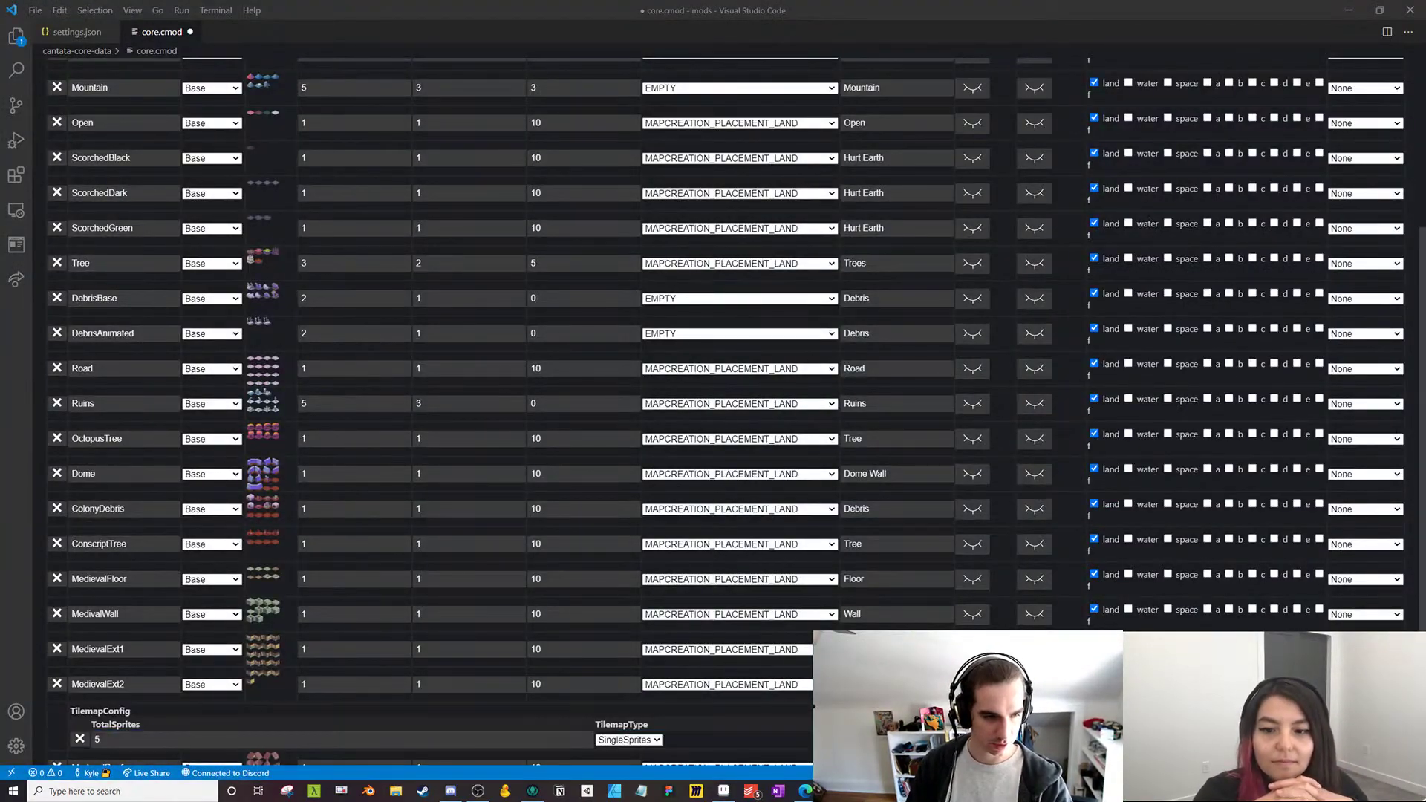
pyautogui.click(972, 648)
pyautogui.click(972, 614)
pyautogui.click(973, 578)
pyautogui.scroll(-3, 966, 595)
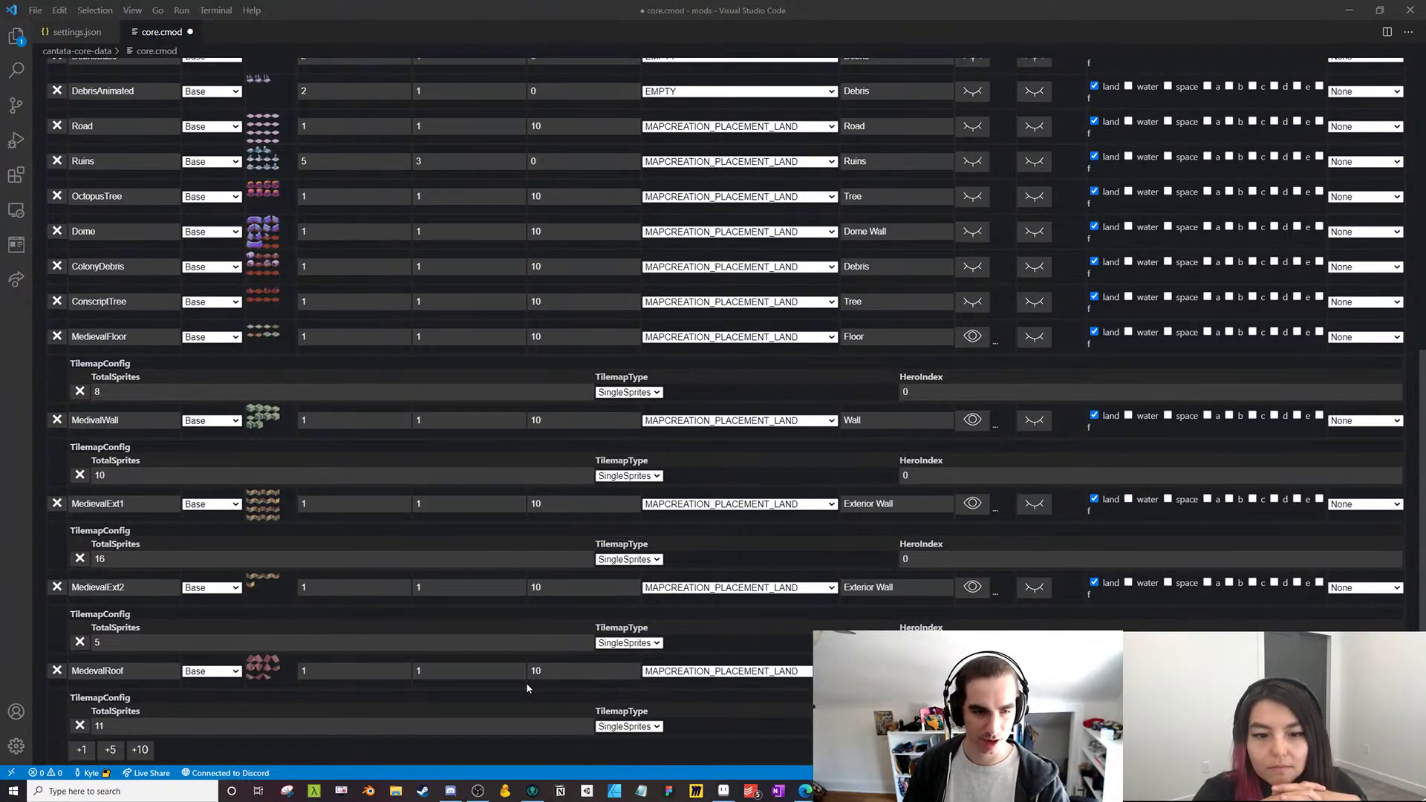
# Show the GeneratorConfig sections of the five medieval terrains, MedievalFloor through MedevalRoof, and save core.cmod
pyautogui.click(1034, 671)
pyautogui.click(1034, 589)
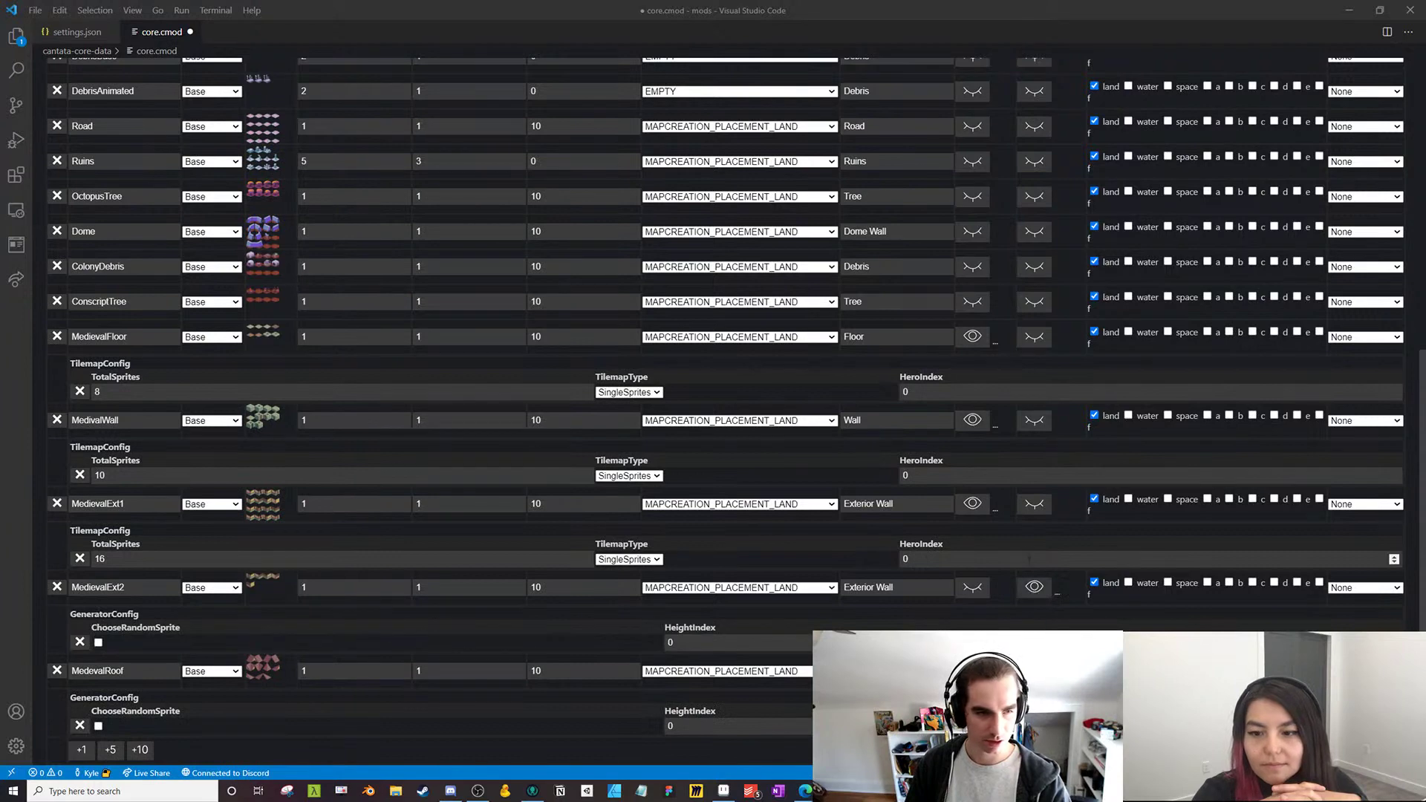
pyautogui.click(1034, 504)
pyautogui.click(1034, 420)
pyautogui.click(1025, 340)
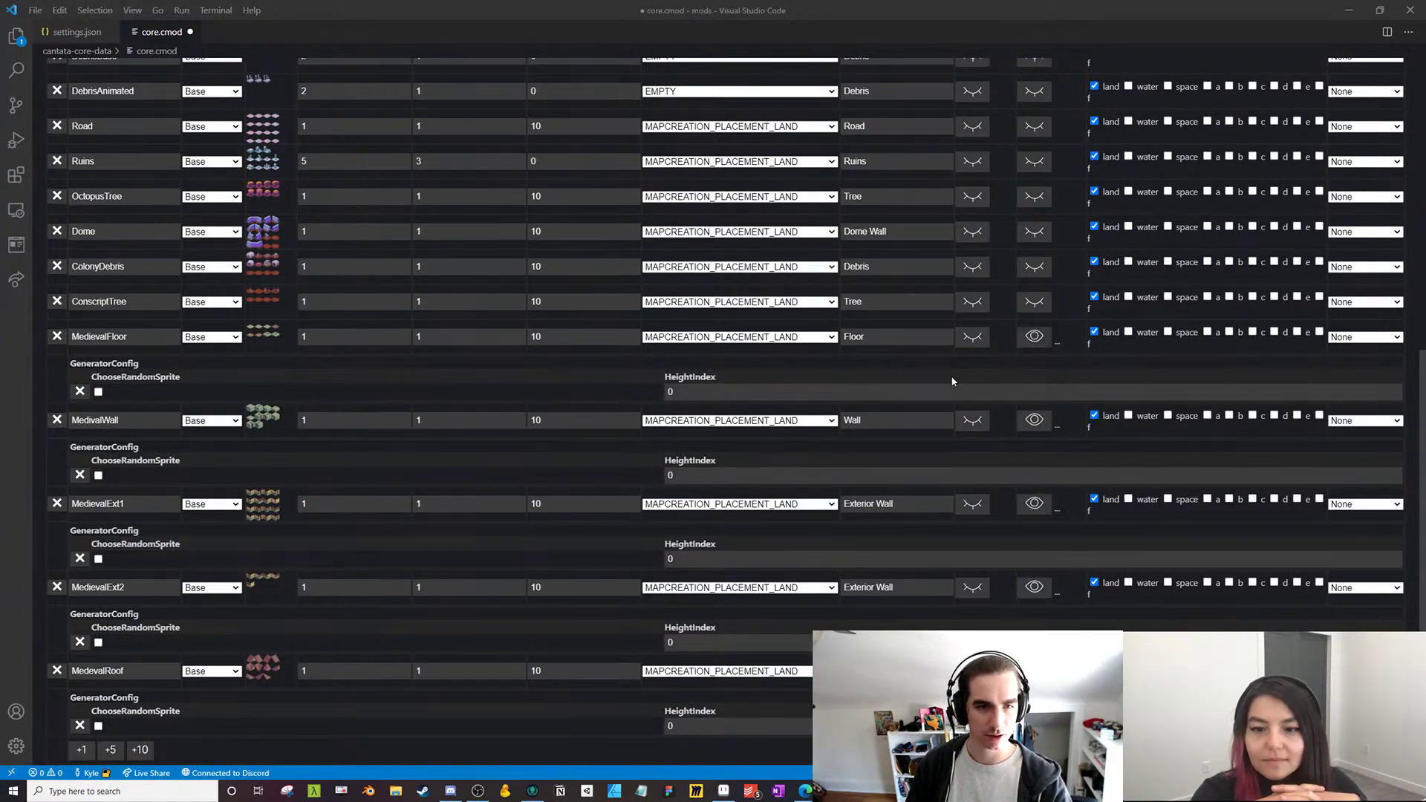
pyautogui.hotkey('ctrl', 's')
# Switch to the Unity editor, run the game again and open the medieval scenario from the Modding page
pyautogui.hotkey('alt', 'Tab')
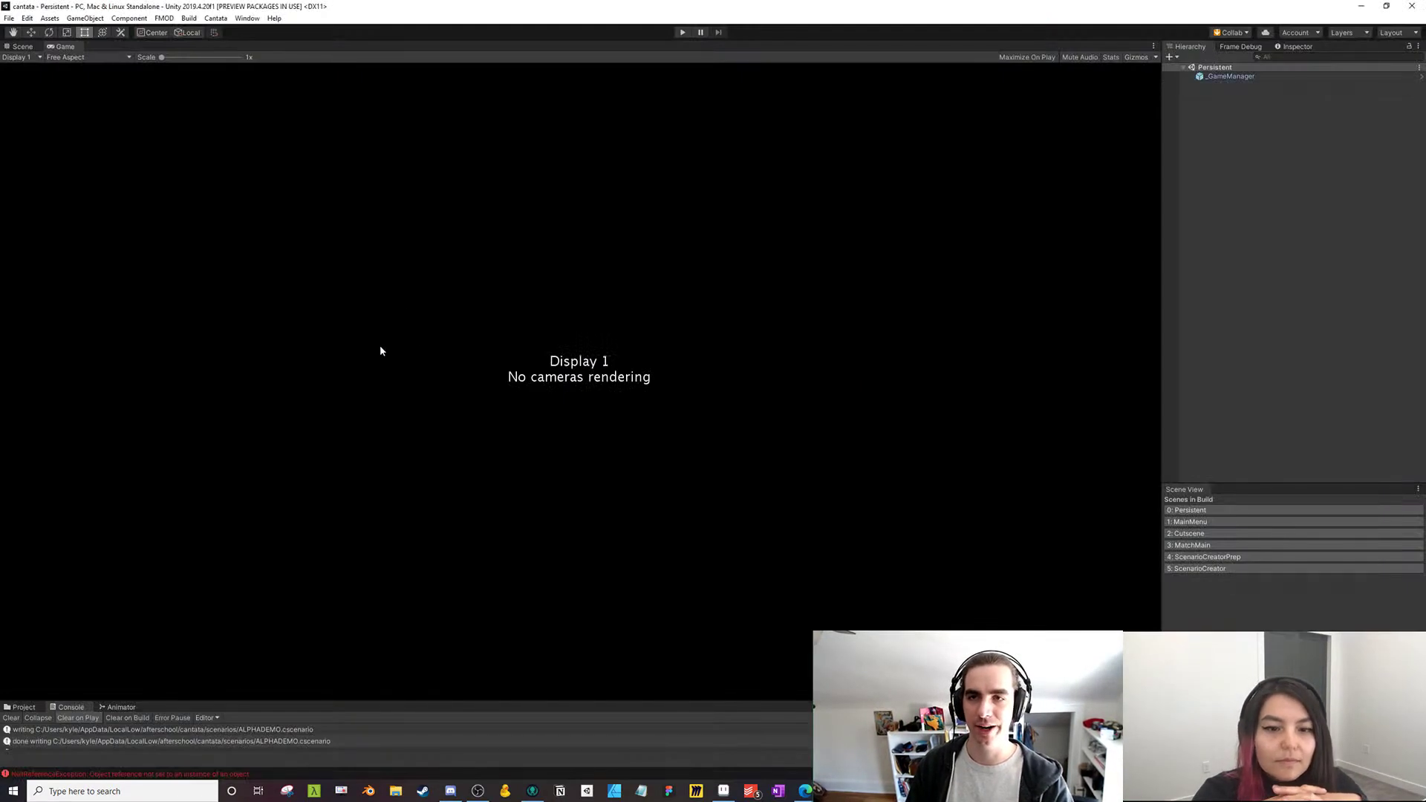
pyautogui.click(681, 32)
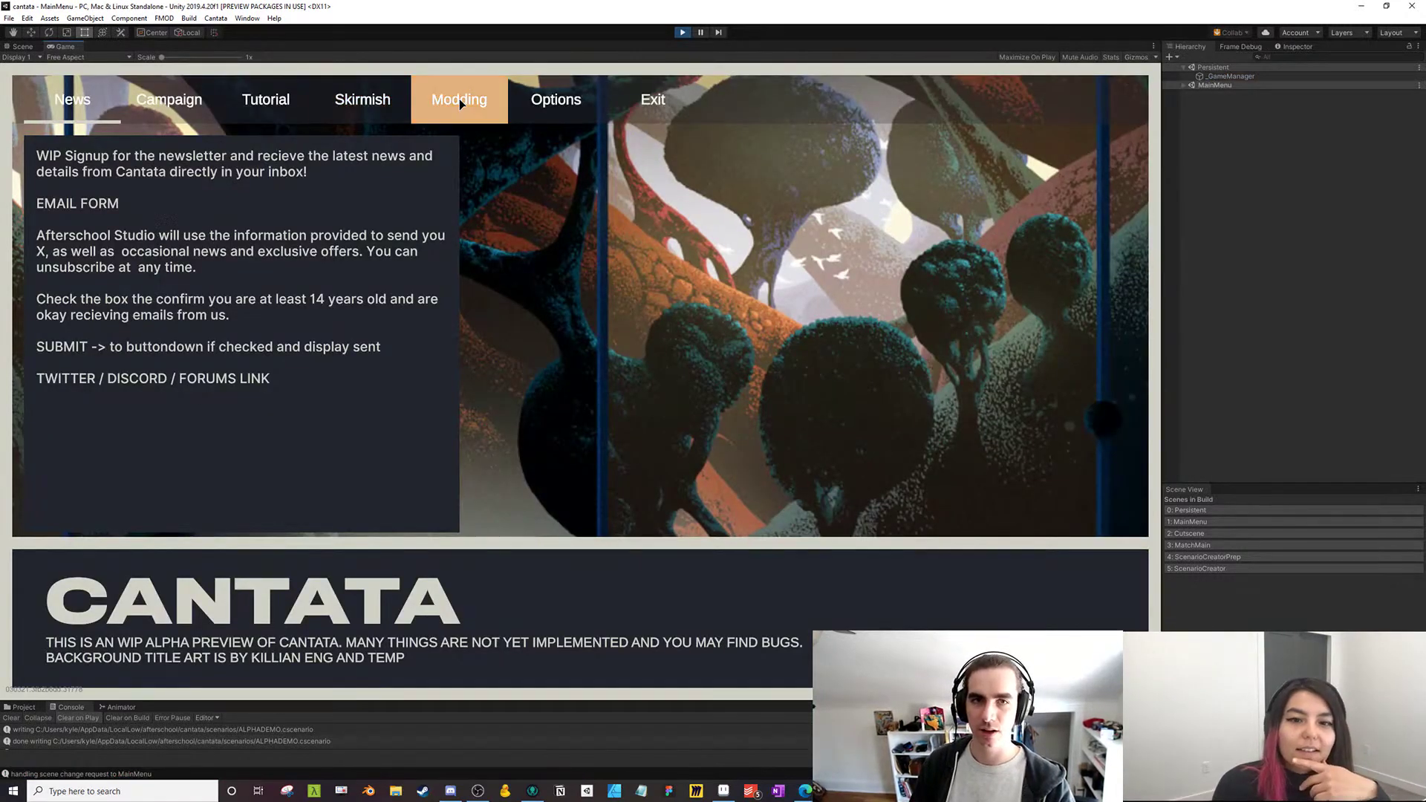
pyautogui.click(460, 103)
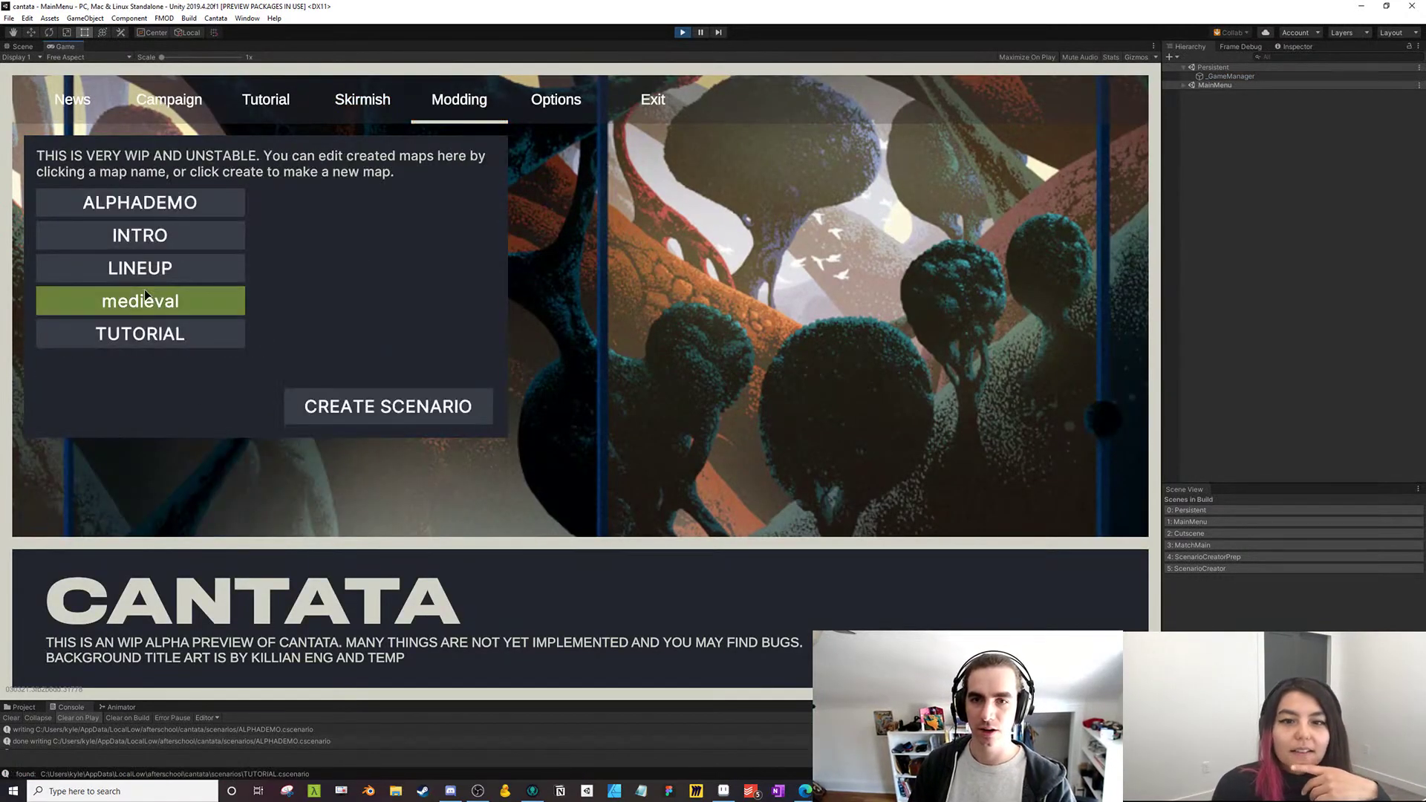
pyautogui.click(142, 300)
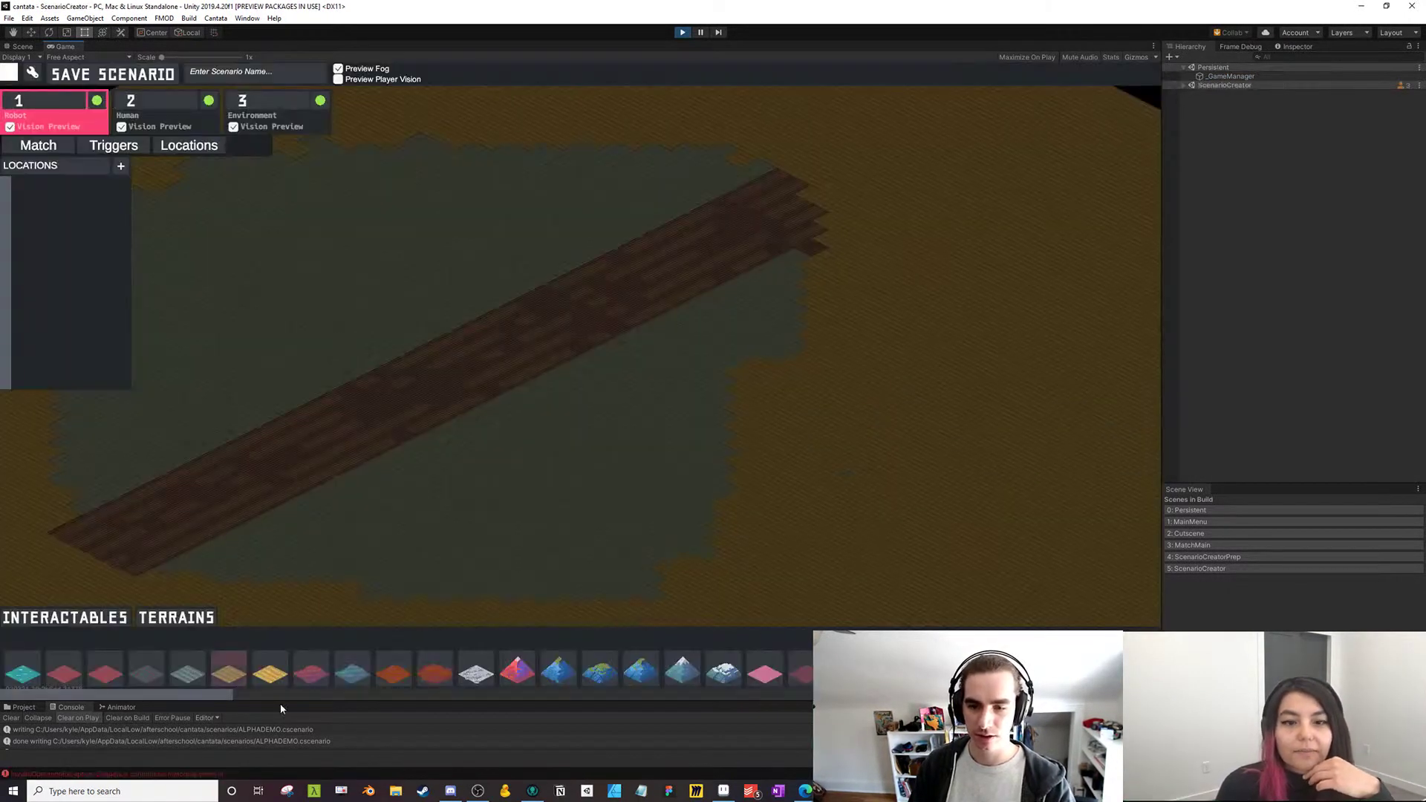
# Enlarge the console to inspect the InvalidOperationException stack trace, and stop the game
pyautogui.moveTo(342, 698); pyautogui.dragTo(327, 571)
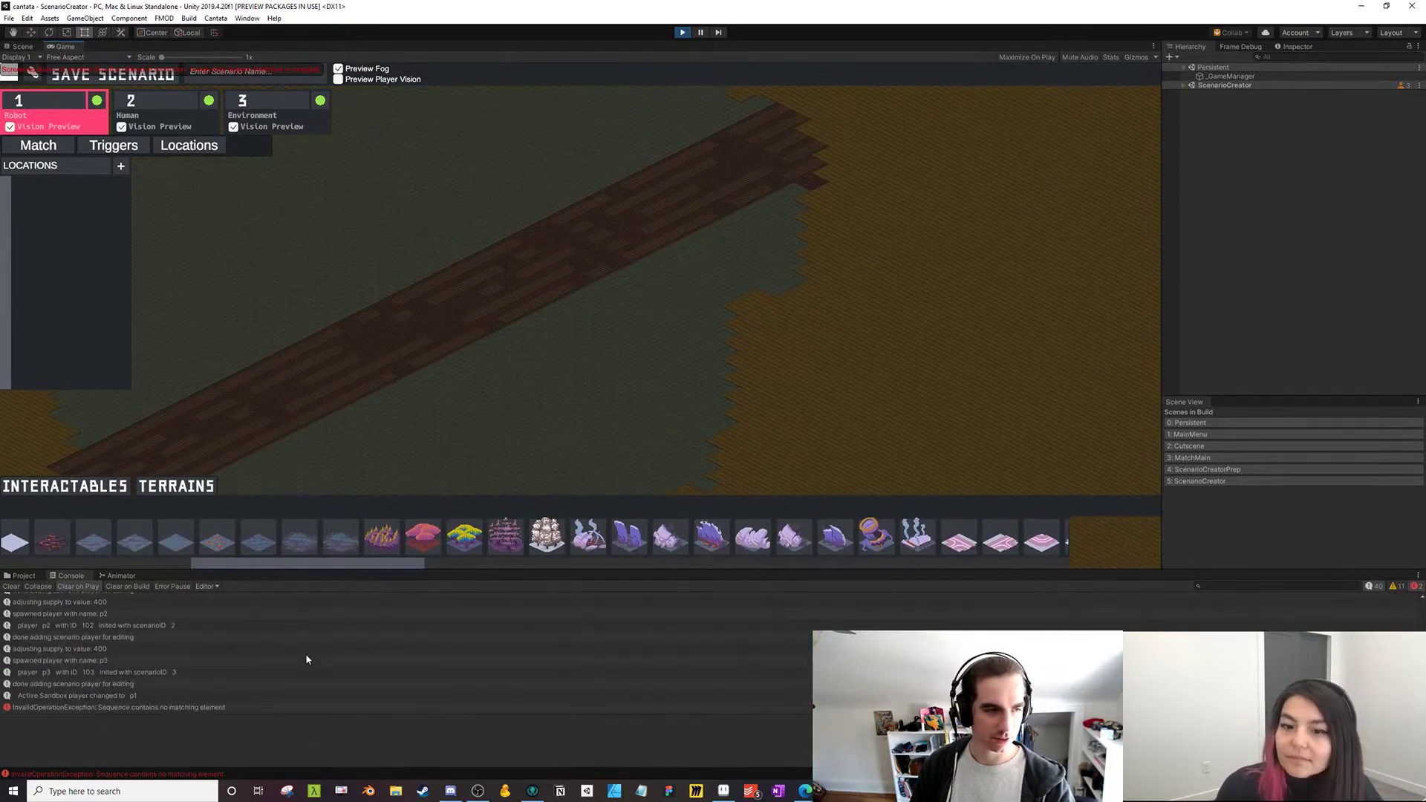
pyautogui.click(139, 706)
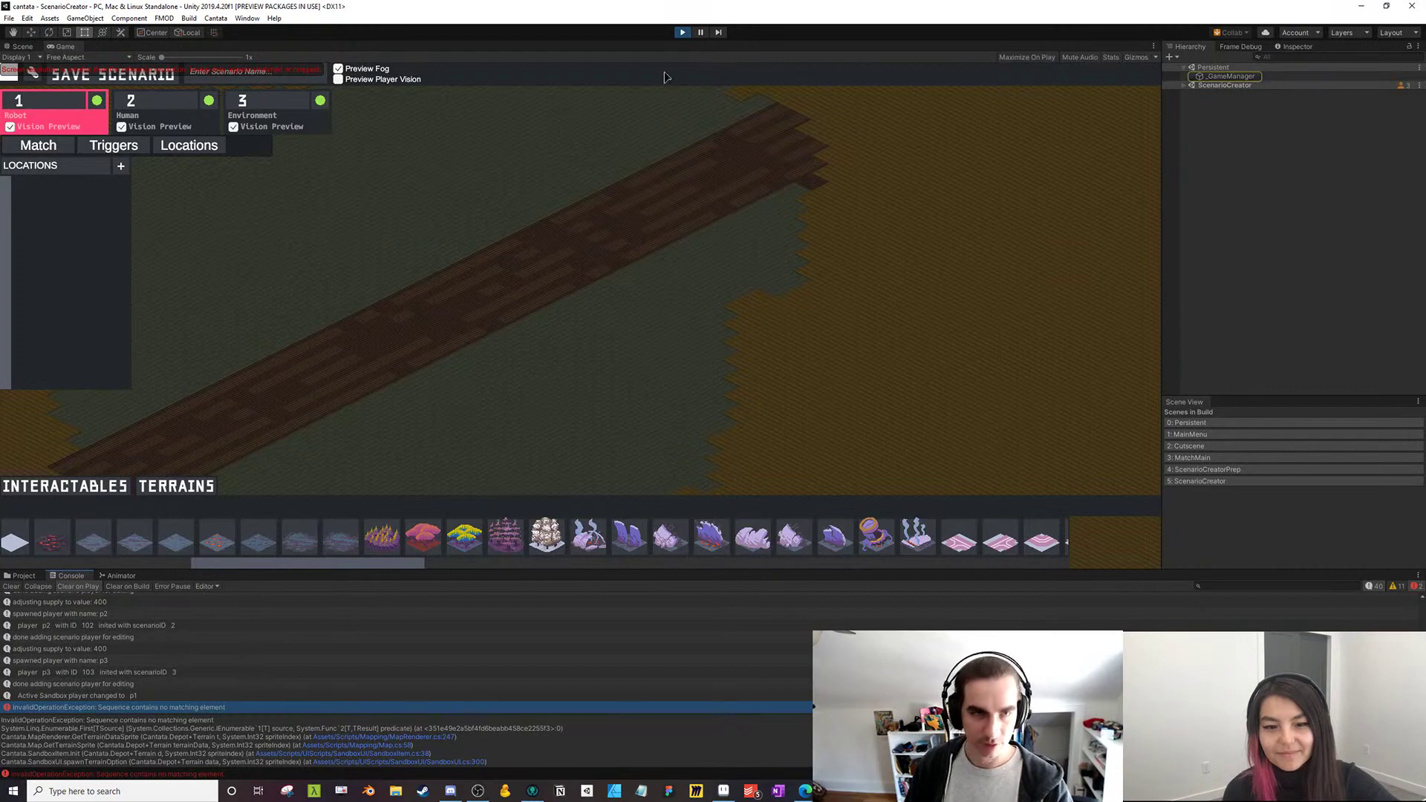
pyautogui.click(683, 32)
# Switch to core.cmod in Visual Studio Code and check each medieval terrain's TotalSprites value against its sprite sheet
pyautogui.hotkey('alt', 'Tab')
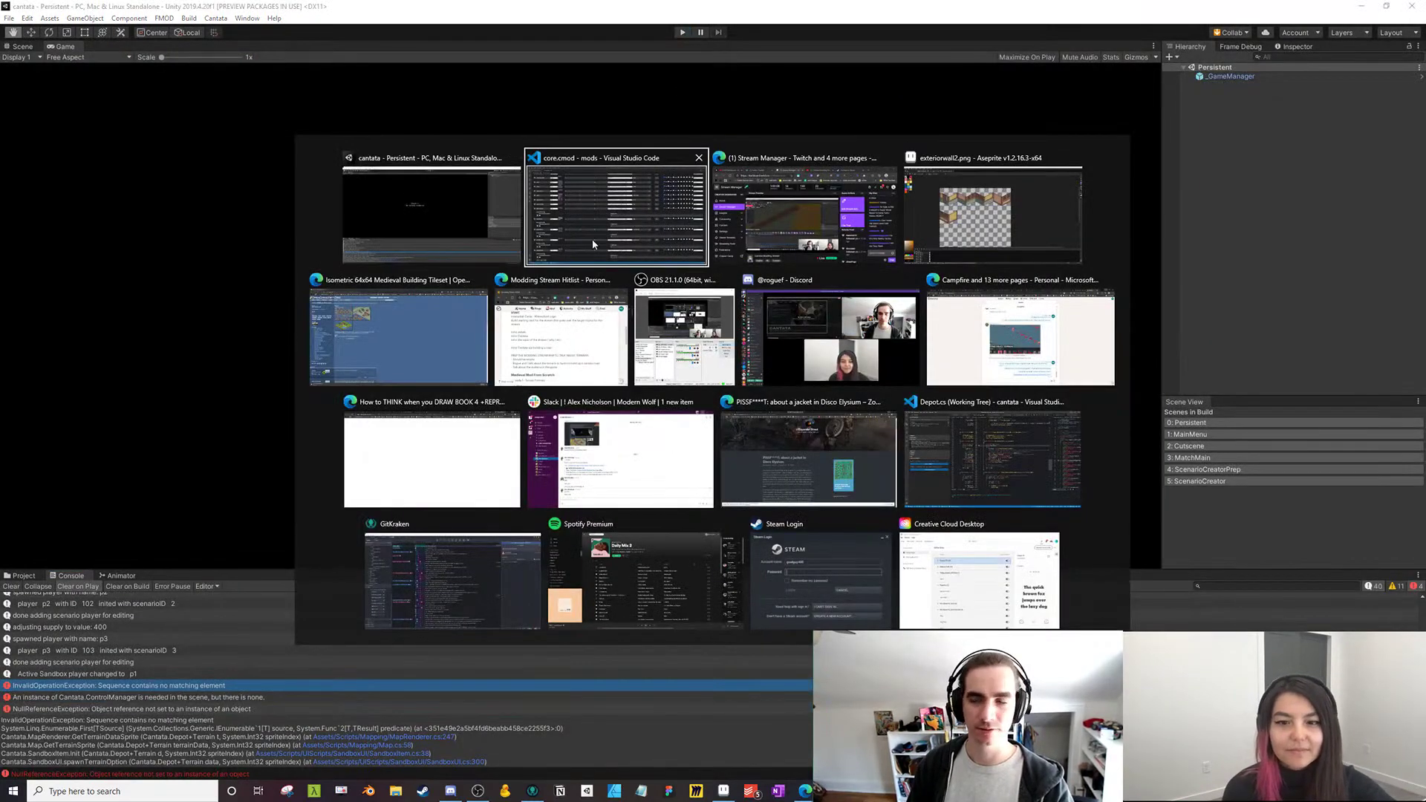
pyautogui.click(662, 237)
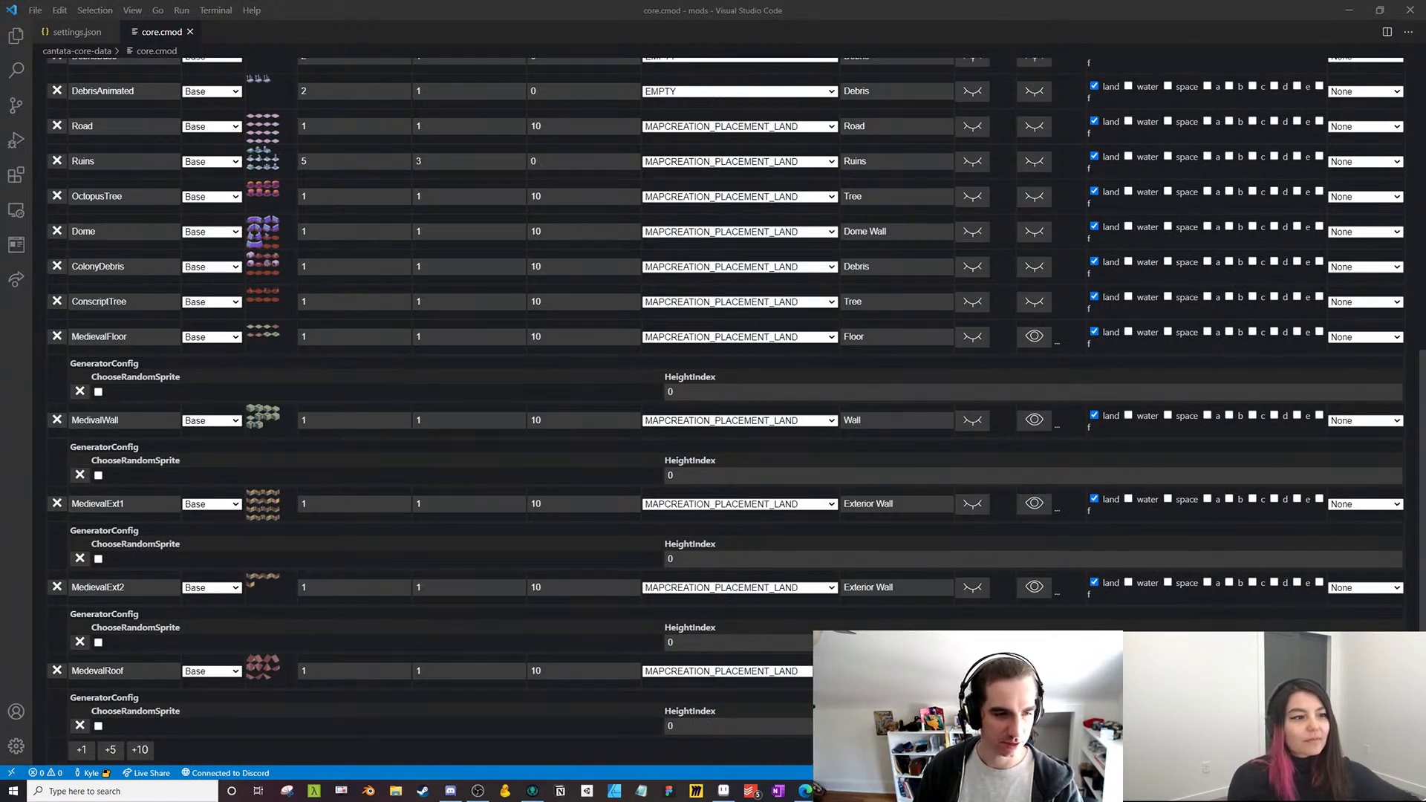
pyautogui.click(973, 337)
pyautogui.click(973, 420)
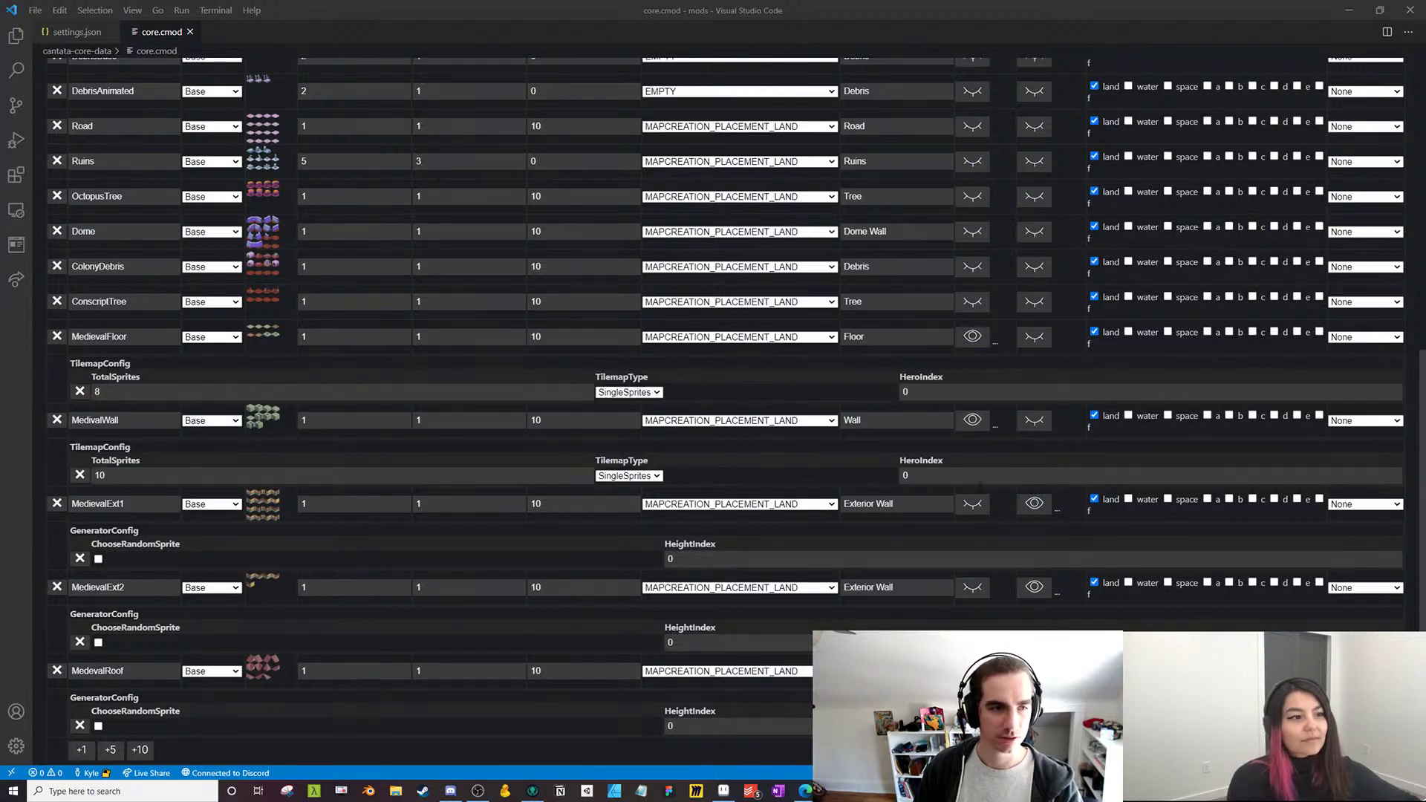
pyautogui.click(973, 503)
pyautogui.click(973, 586)
pyautogui.click(973, 671)
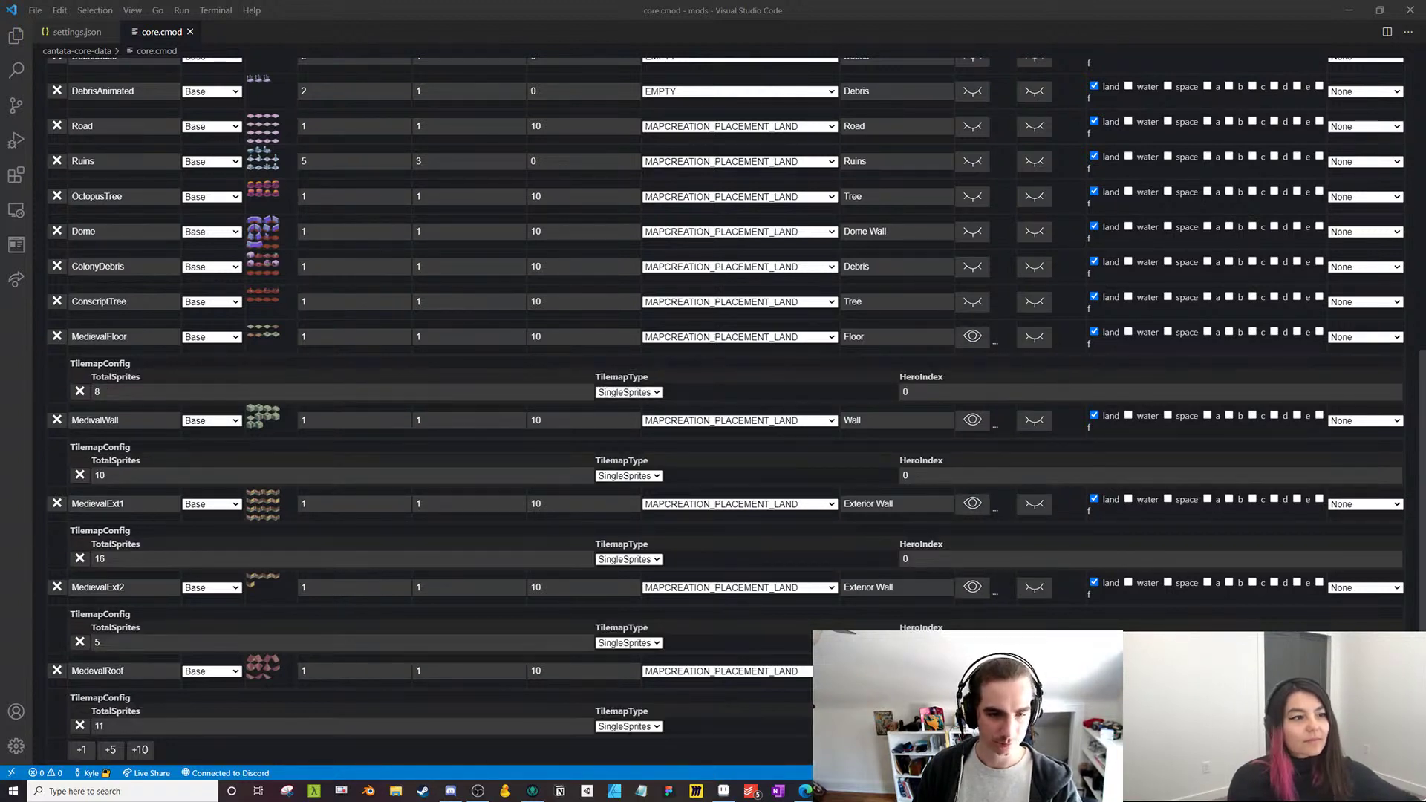
pyautogui.moveTo(274, 674)
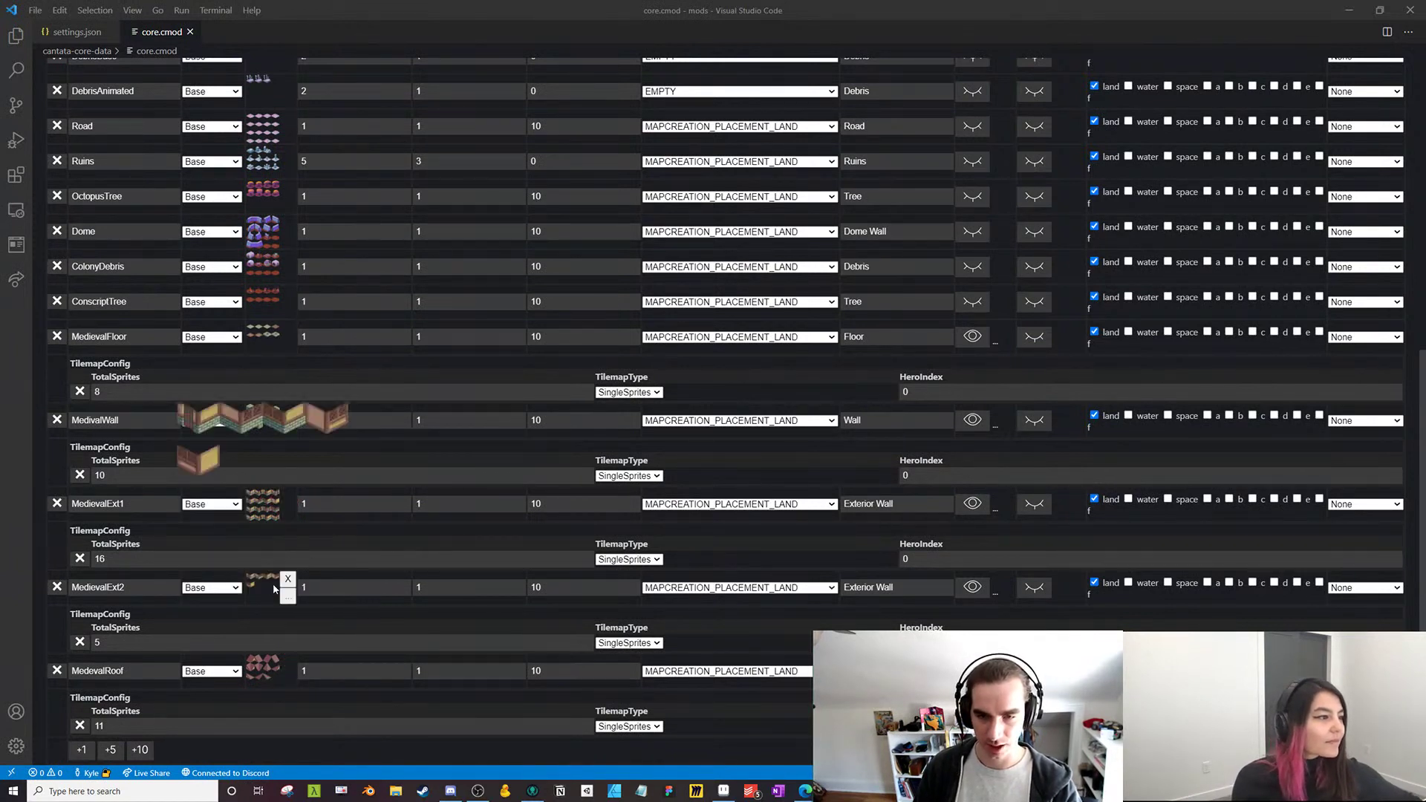
pyautogui.moveTo(272, 342)
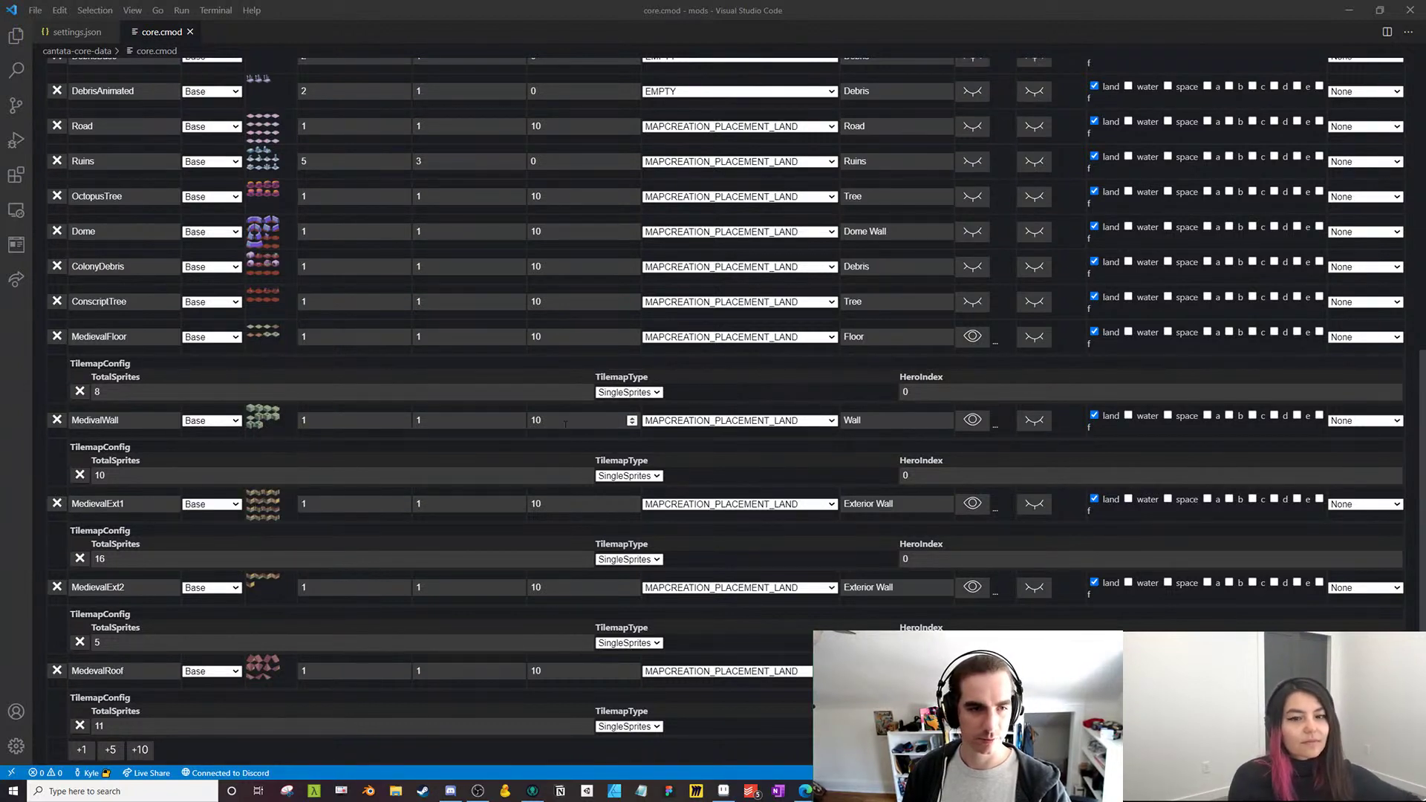
# Check the GeneratorConfig settings of MedievalFloor, MedivalWall, MedievalExt1, MedievalExt2 and MedevalRoof
pyautogui.click(1034, 337)
pyautogui.click(1034, 420)
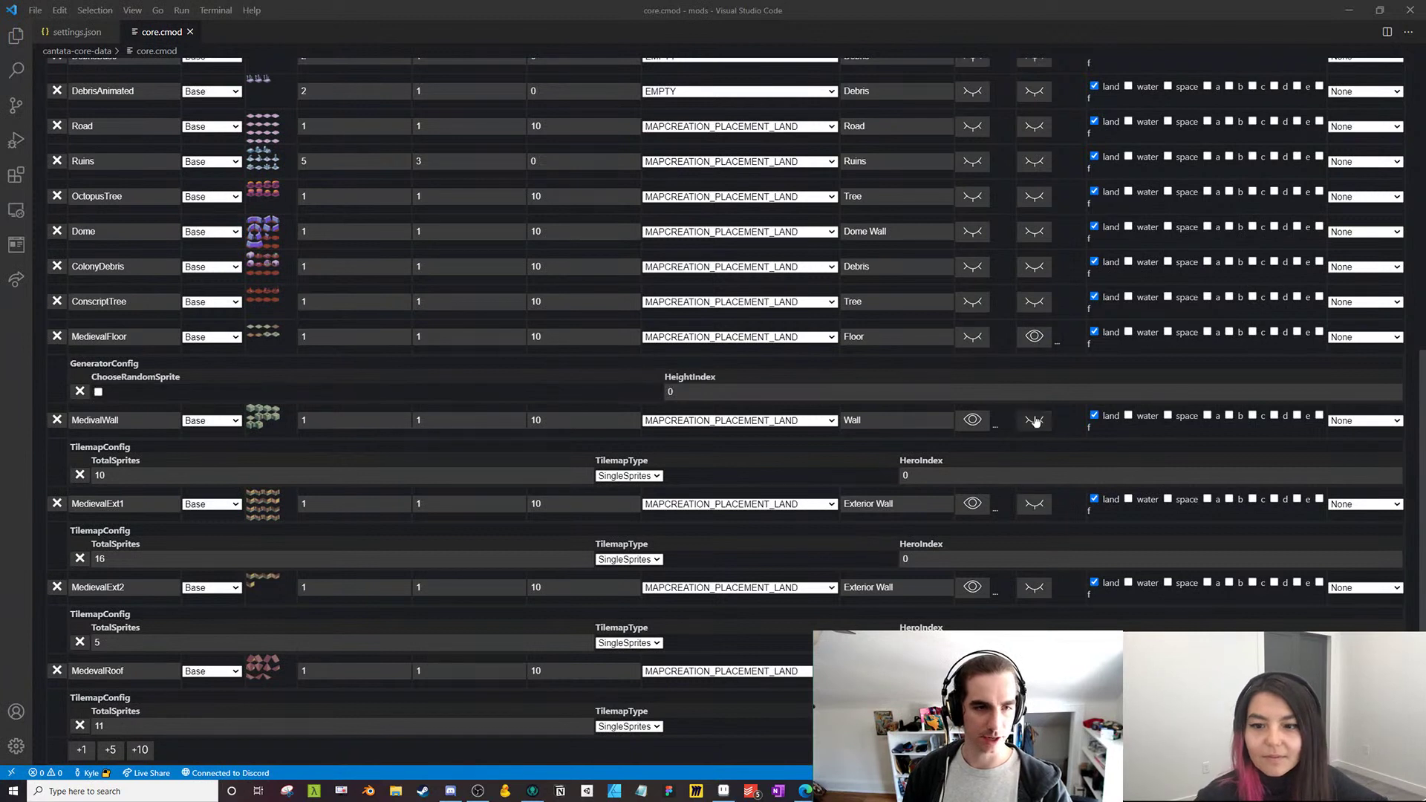
pyautogui.click(1027, 505)
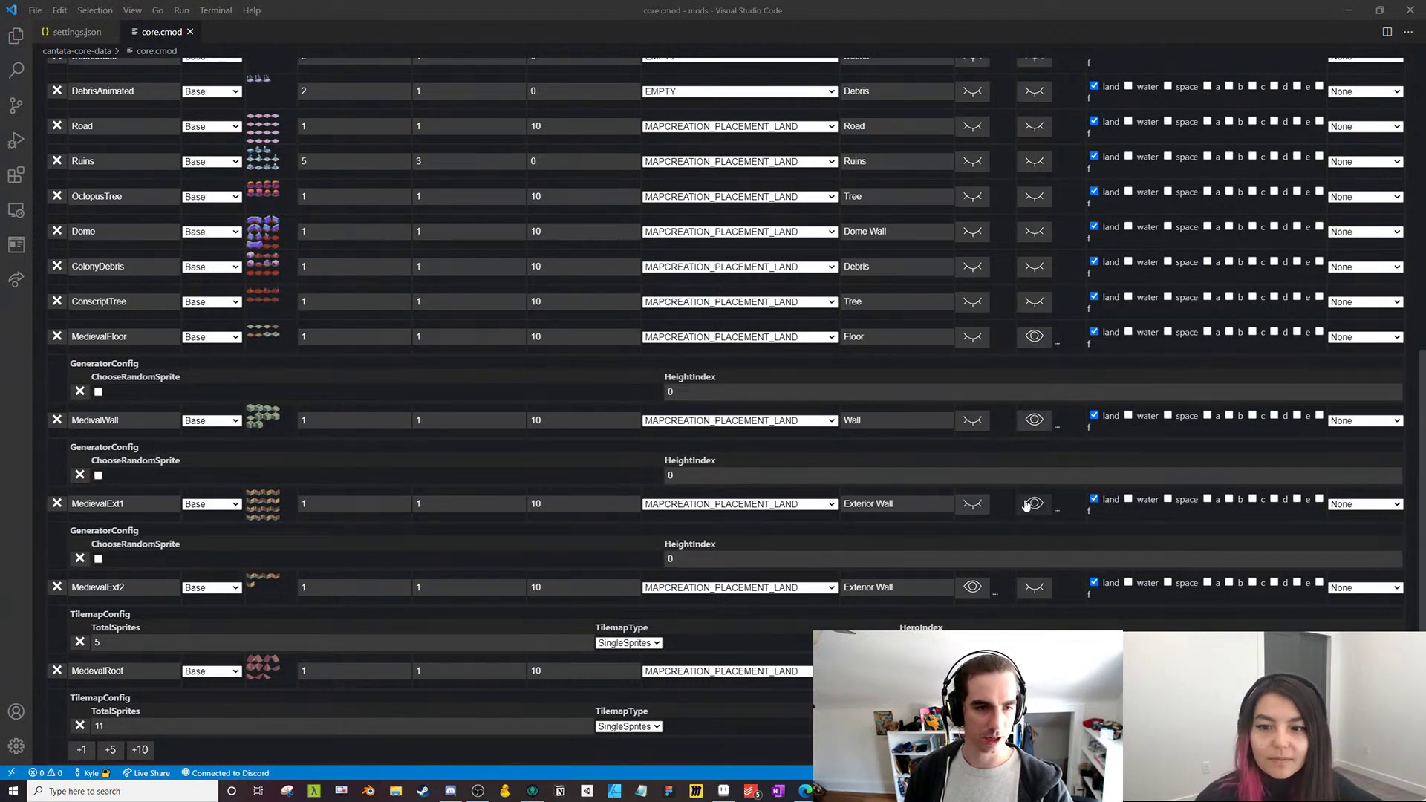
pyautogui.click(1030, 587)
pyautogui.click(1034, 670)
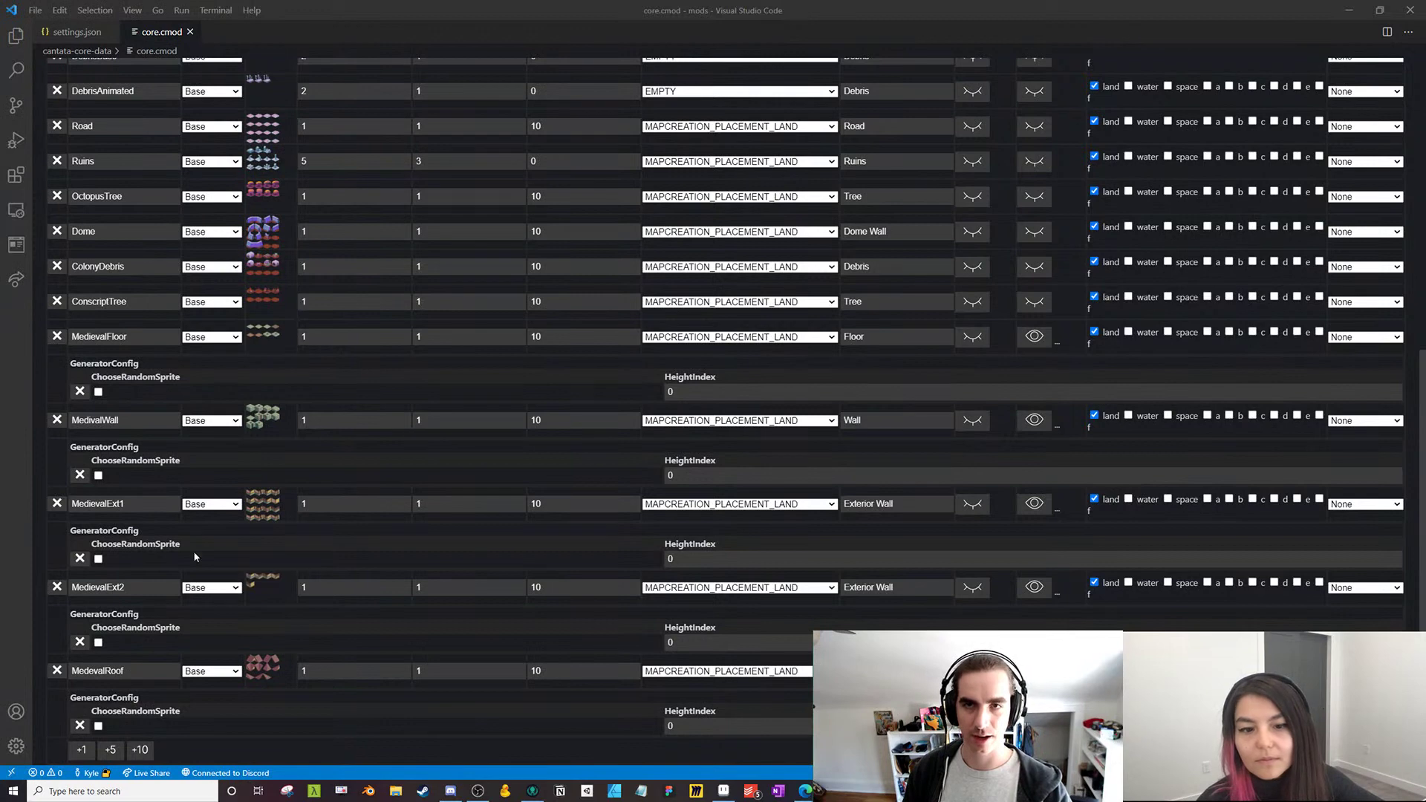
# Switch to the Unity editor, clear the console, run the game and create a new scenario from the Modding page
pyautogui.hotkey('alt', 'Tab')
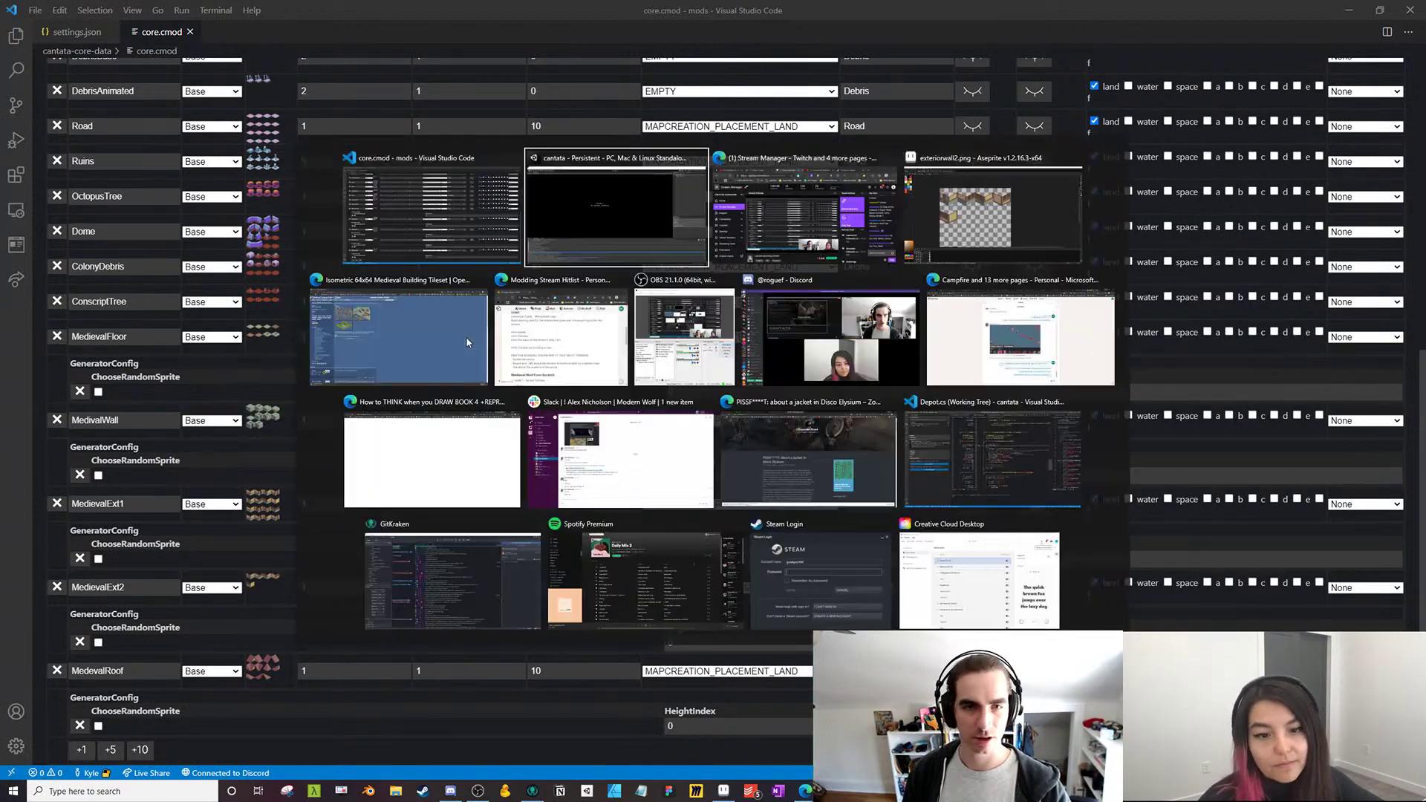
pyautogui.click(684, 206)
pyautogui.click(13, 587)
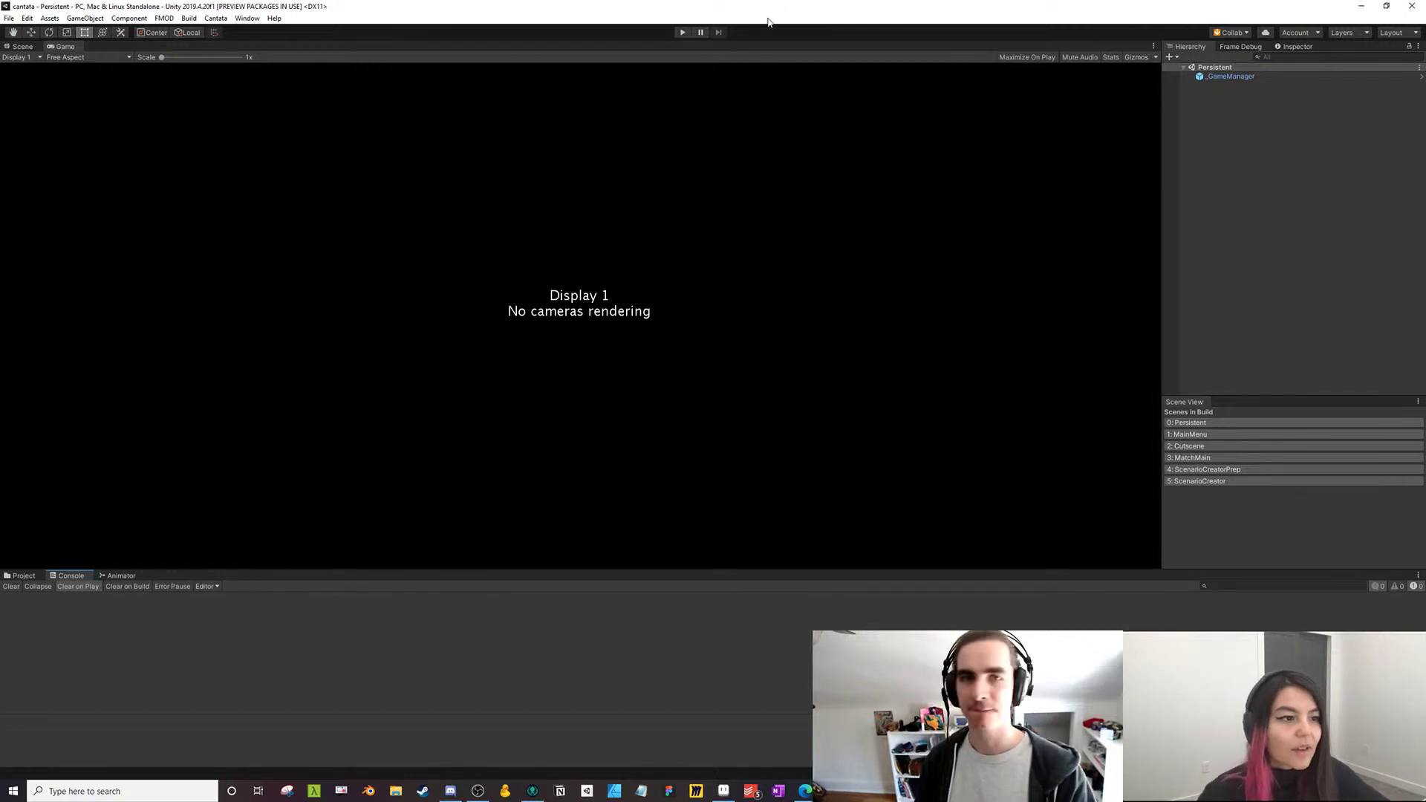
pyautogui.click(682, 31)
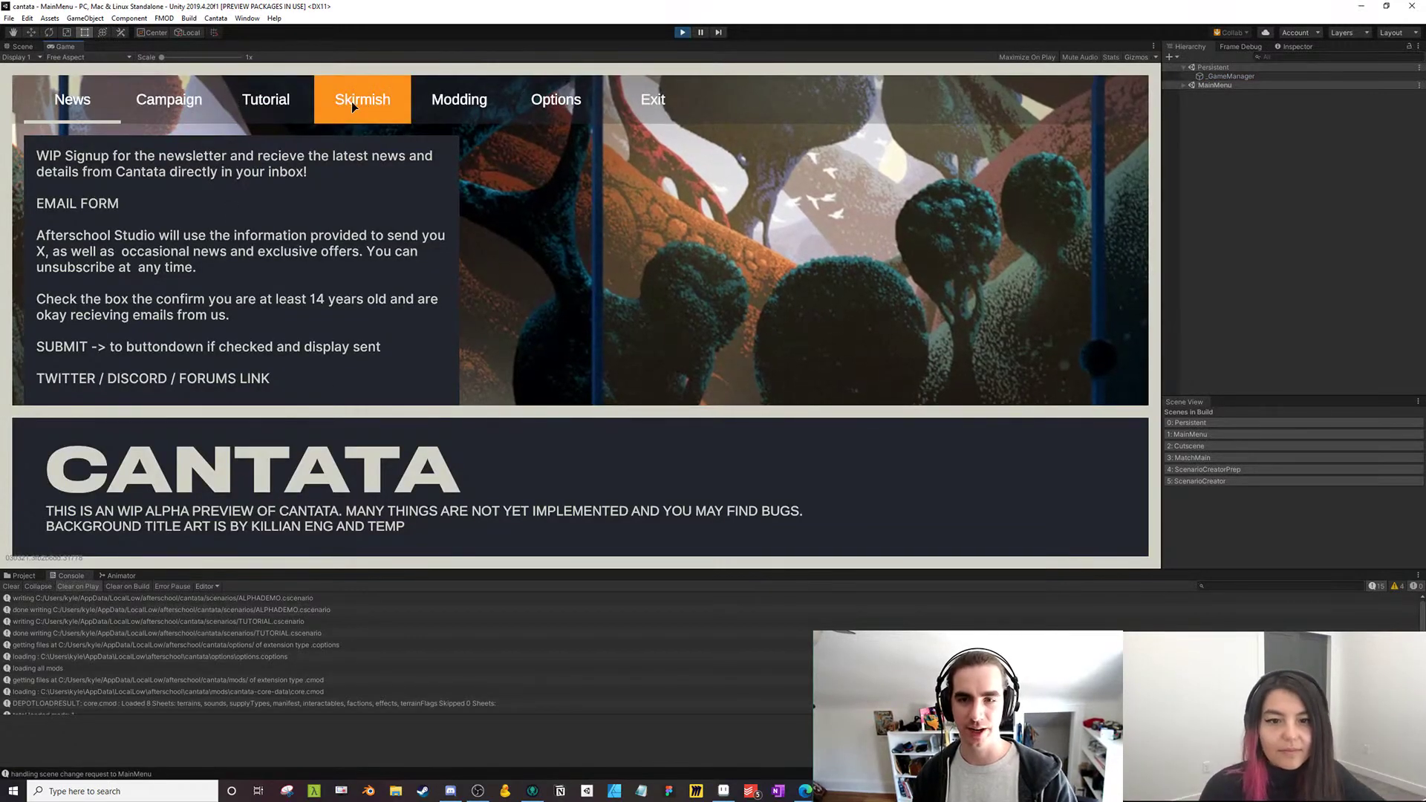
pyautogui.click(461, 99)
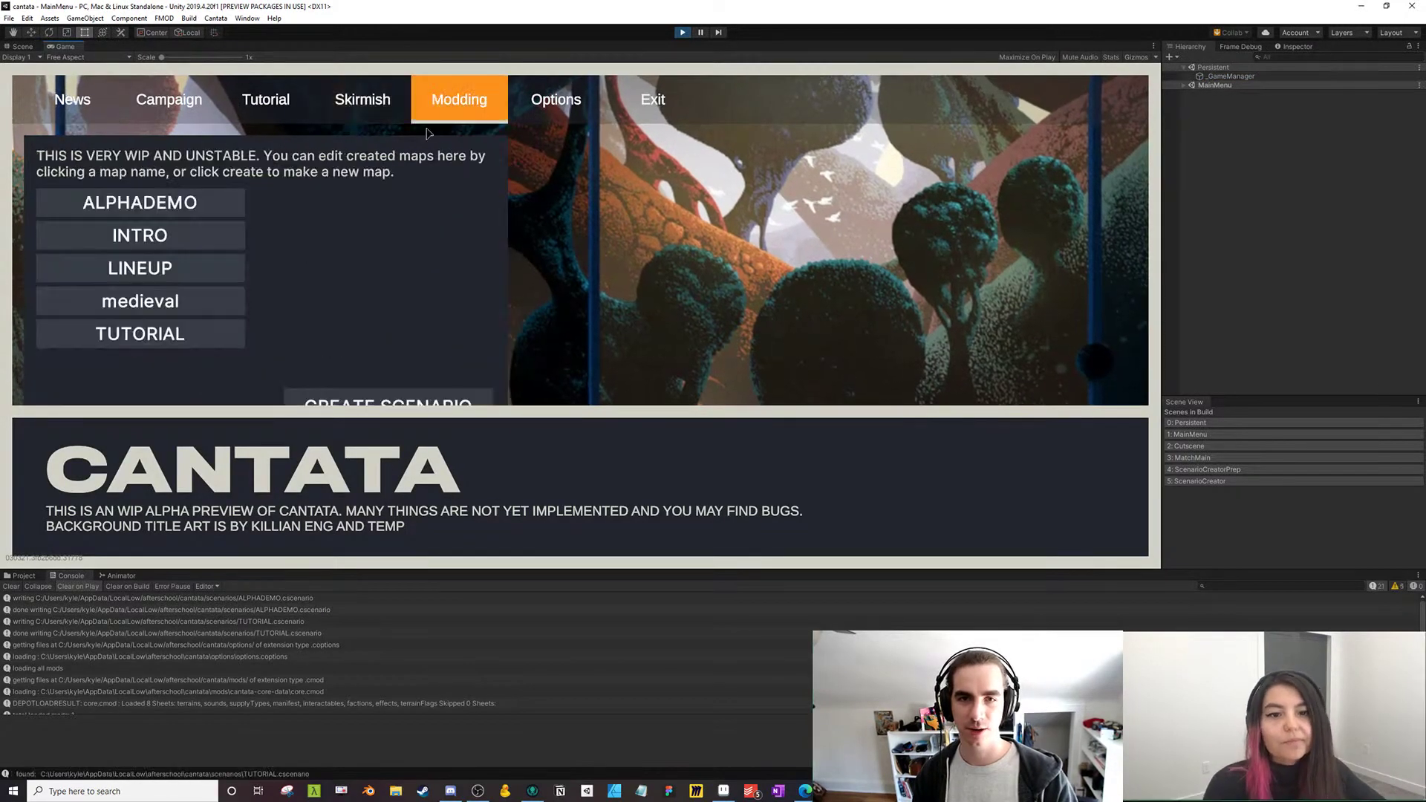
pyautogui.click(354, 398)
pyautogui.click(509, 464)
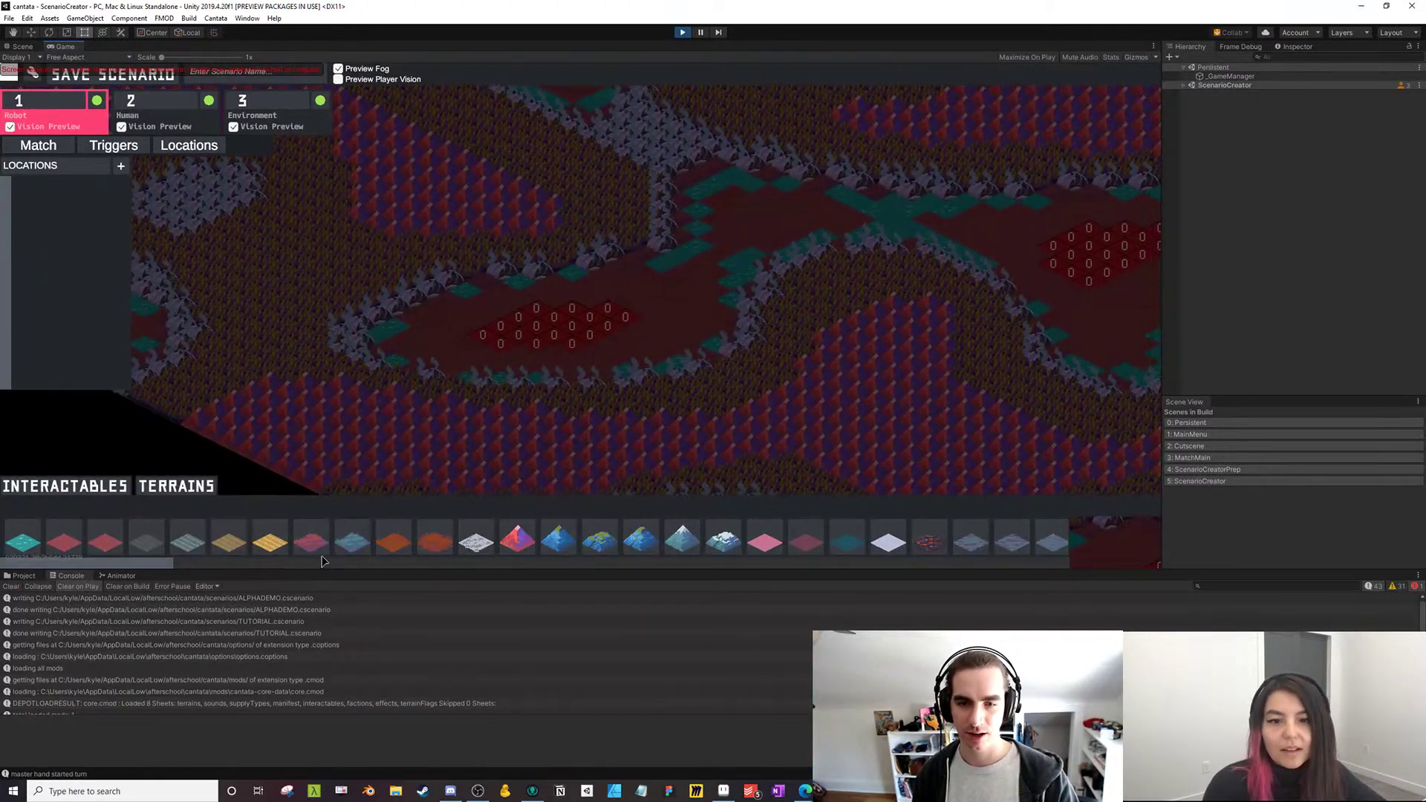
# Shrink the console, select the yellow ground terrain for painting and turn off the fog preview
pyautogui.moveTo(322, 570); pyautogui.dragTo(331, 640)
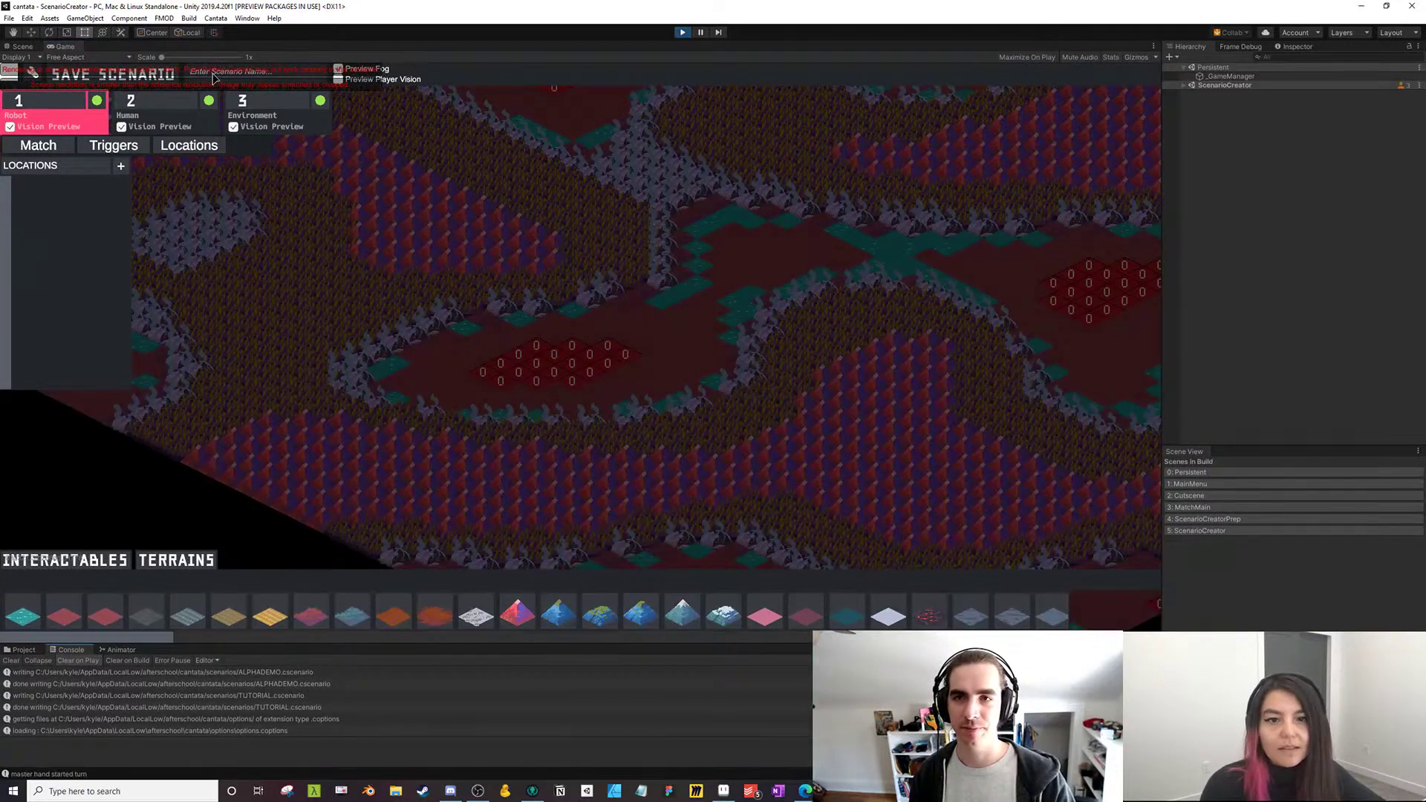
pyautogui.click(269, 612)
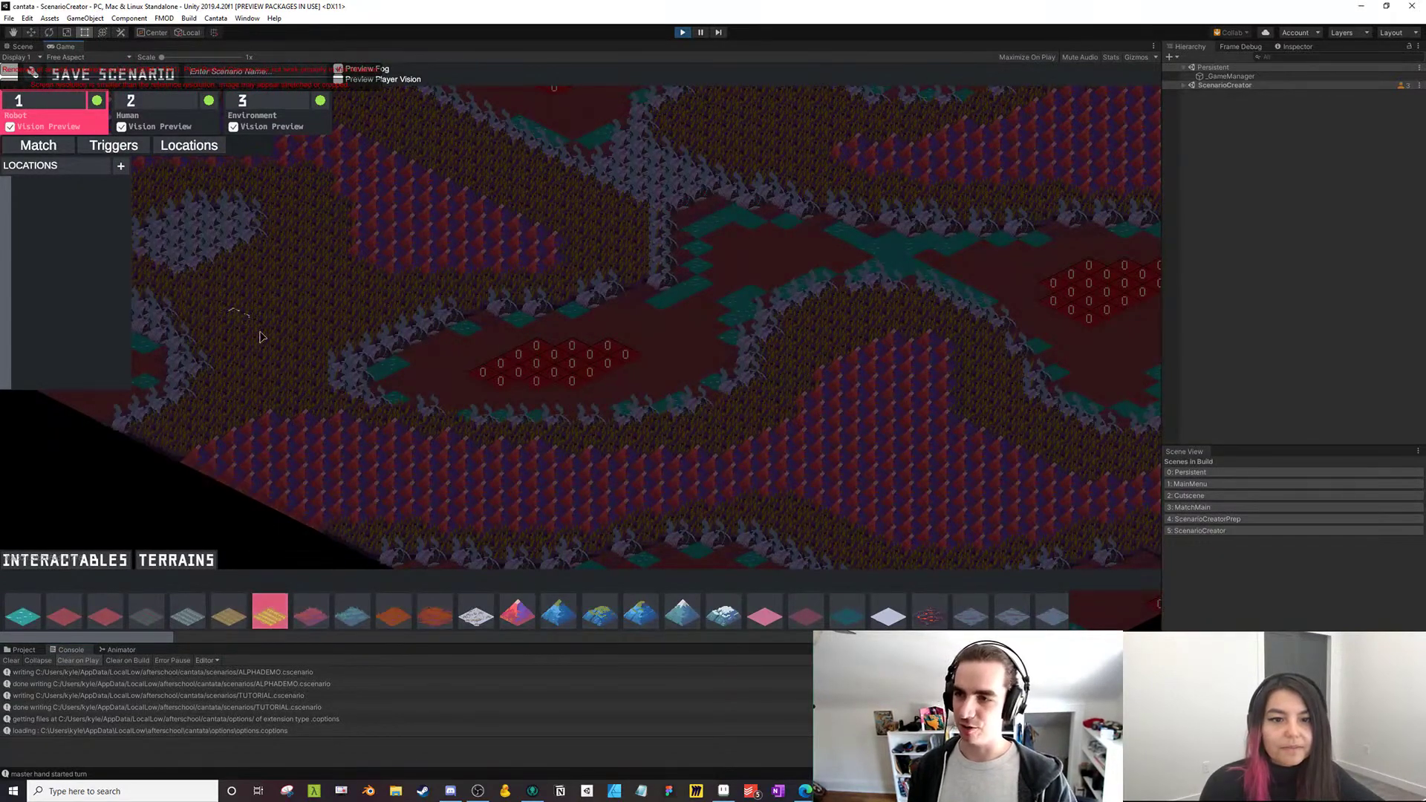
pyautogui.click(338, 69)
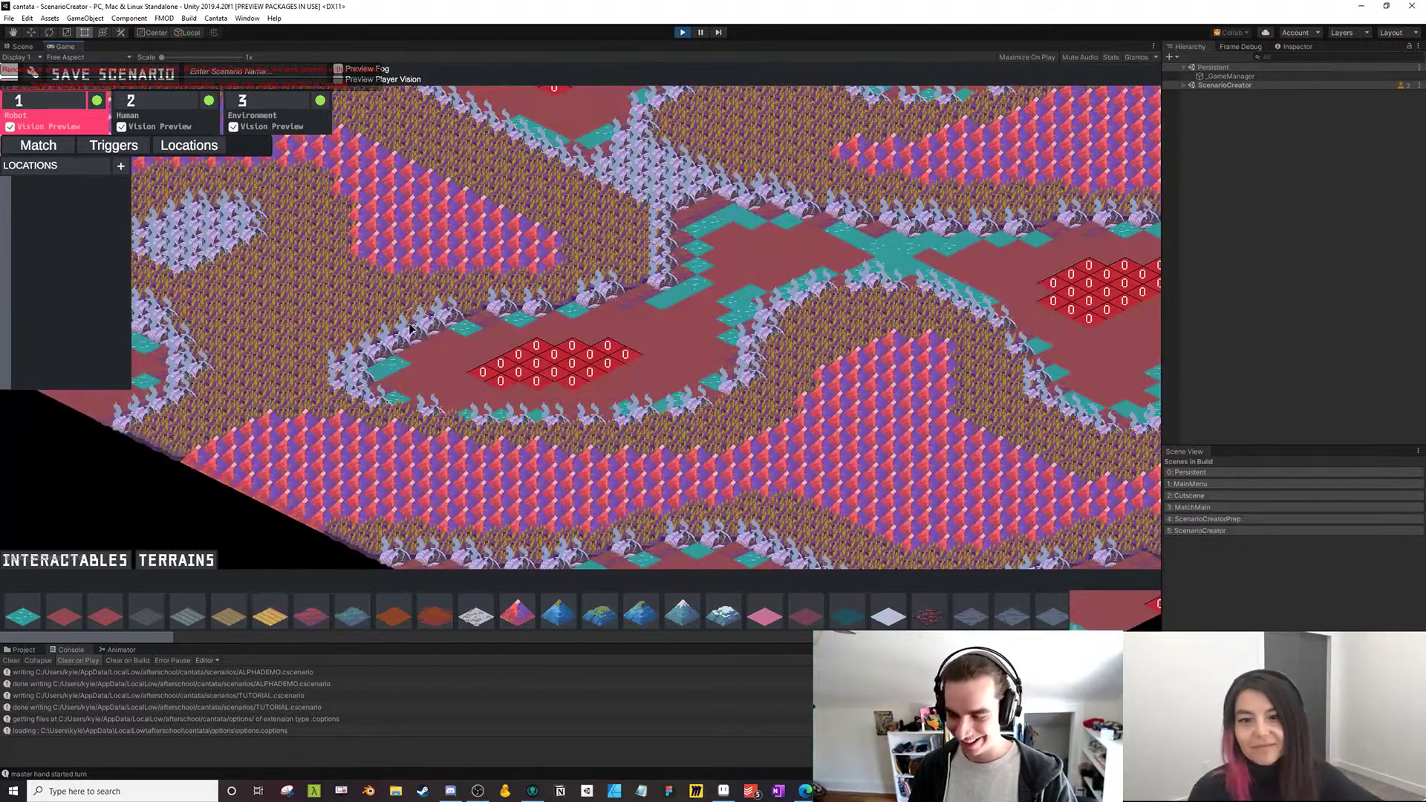
# Paint the yellow ground terrain over the western corner and northern part of the map
pyautogui.press('w')
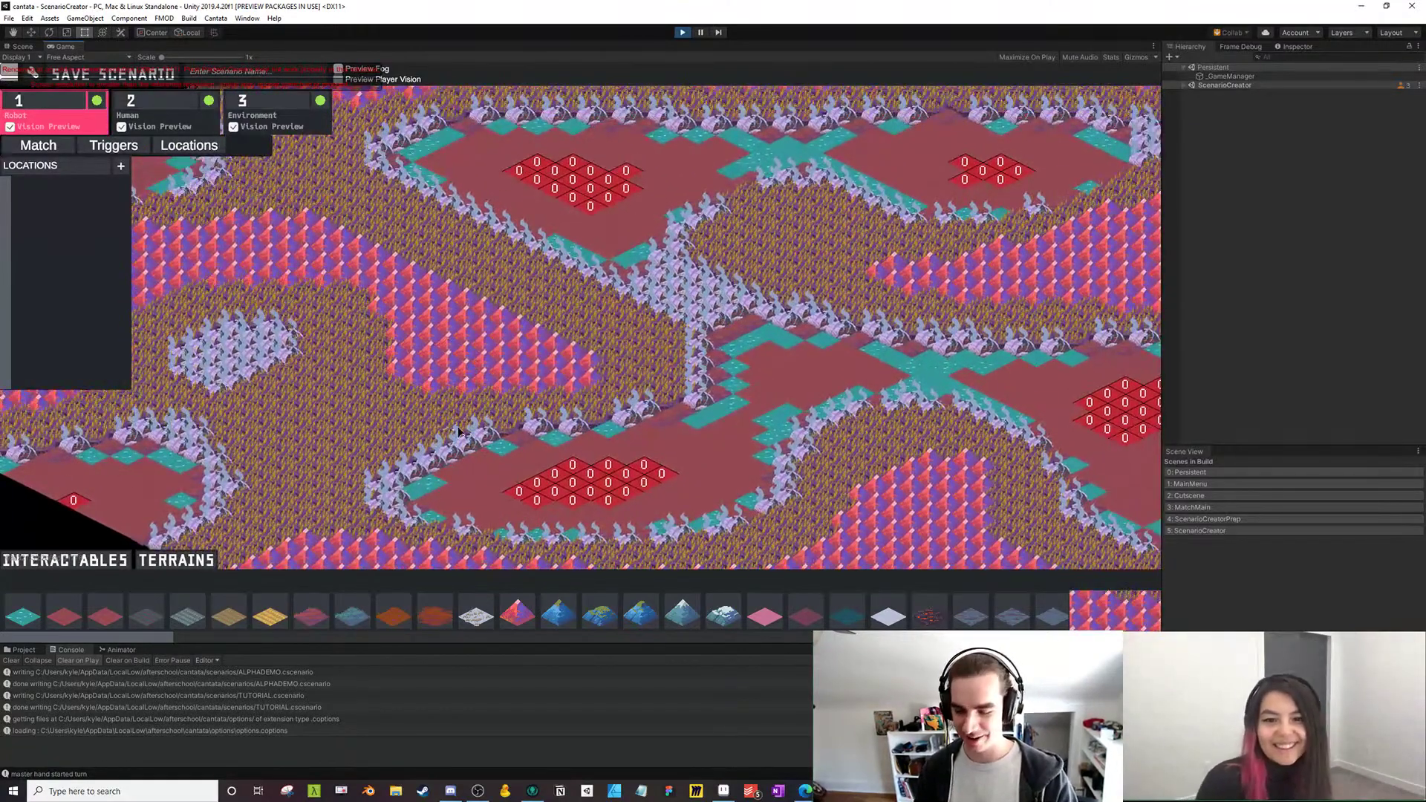
pyautogui.press('a')
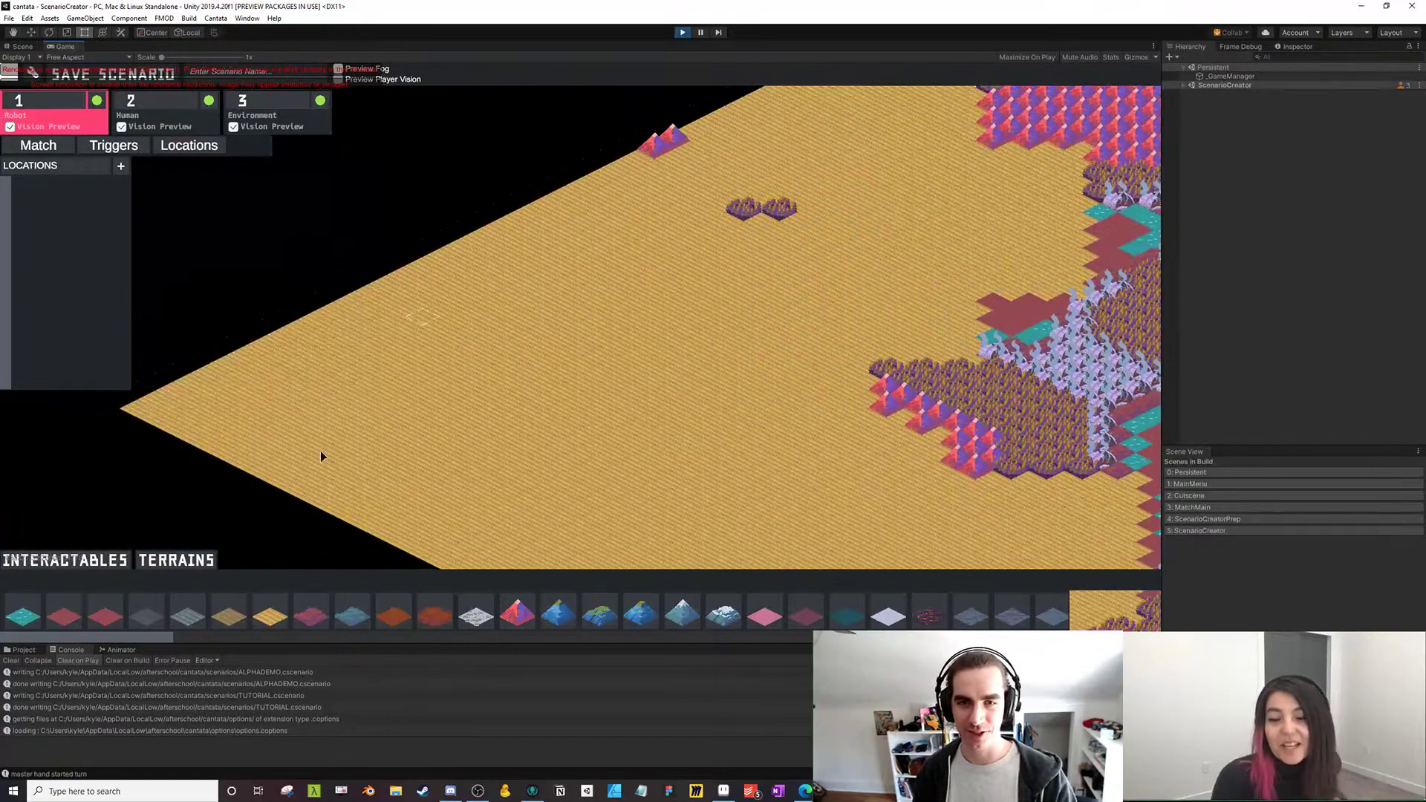
pyautogui.press('d')
pyautogui.press('w')
pyautogui.moveTo(474, 309)
pyautogui.mouseDown()
pyautogui.moveTo(523, 223)
pyautogui.moveTo(825, 90)
pyautogui.moveTo(851, 242)
pyautogui.moveTo(831, 454)
pyautogui.moveTo(520, 452)
pyautogui.moveTo(554, 432)
pyautogui.moveTo(353, 194)
pyautogui.moveTo(212, 286)
pyautogui.moveTo(505, 353)
pyautogui.moveTo(440, 179)
pyautogui.mouseUp()
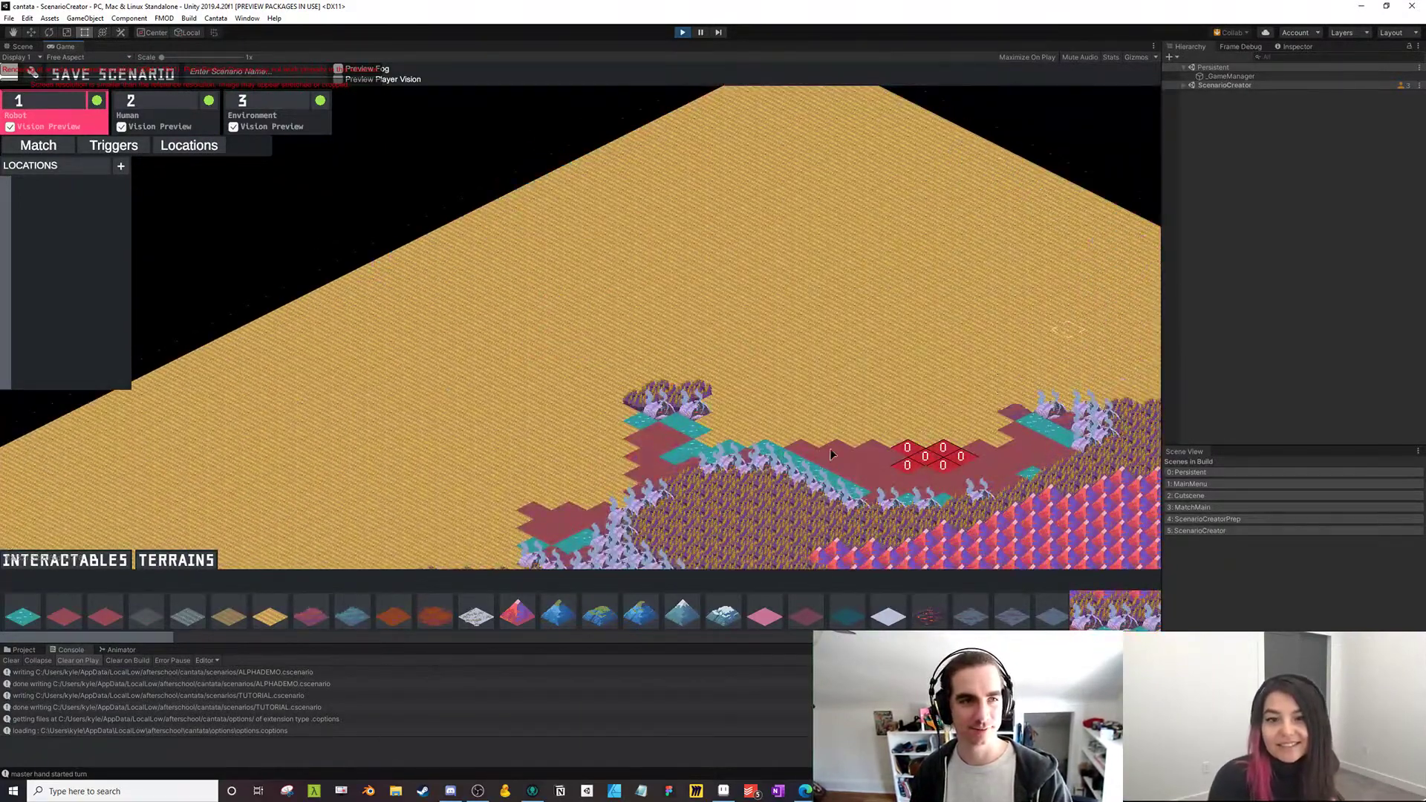
pyautogui.press('s')
pyautogui.press('a')
pyautogui.press('s')
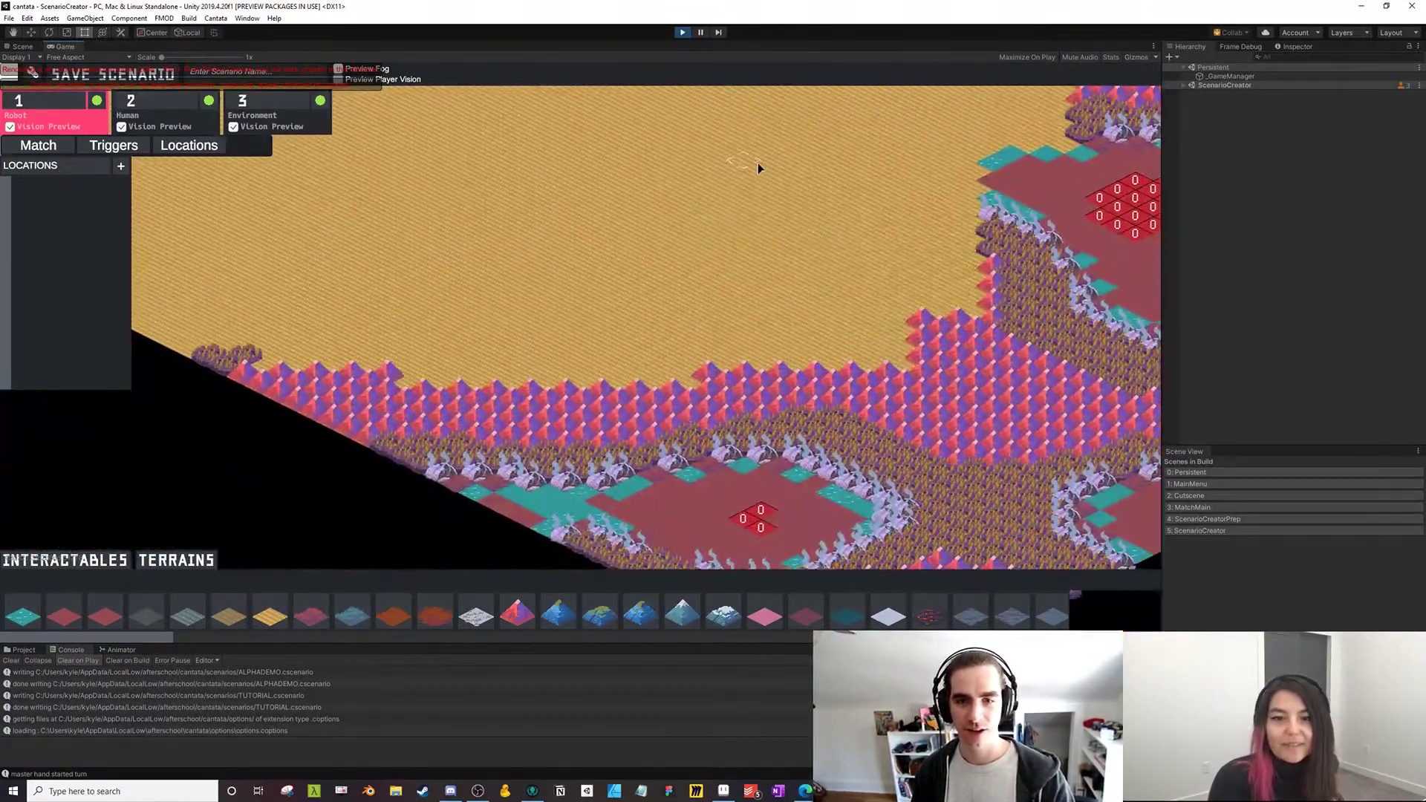
# Cover the remaining southern, eastern and central terrain of the map with yellow ground
pyautogui.moveTo(758, 165)
pyautogui.mouseDown()
pyautogui.moveTo(771, 521)
pyautogui.moveTo(462, 354)
pyautogui.moveTo(457, 202)
pyautogui.moveTo(412, 442)
pyautogui.moveTo(722, 443)
pyautogui.moveTo(1005, 221)
pyautogui.mouseUp()
pyautogui.press('s')
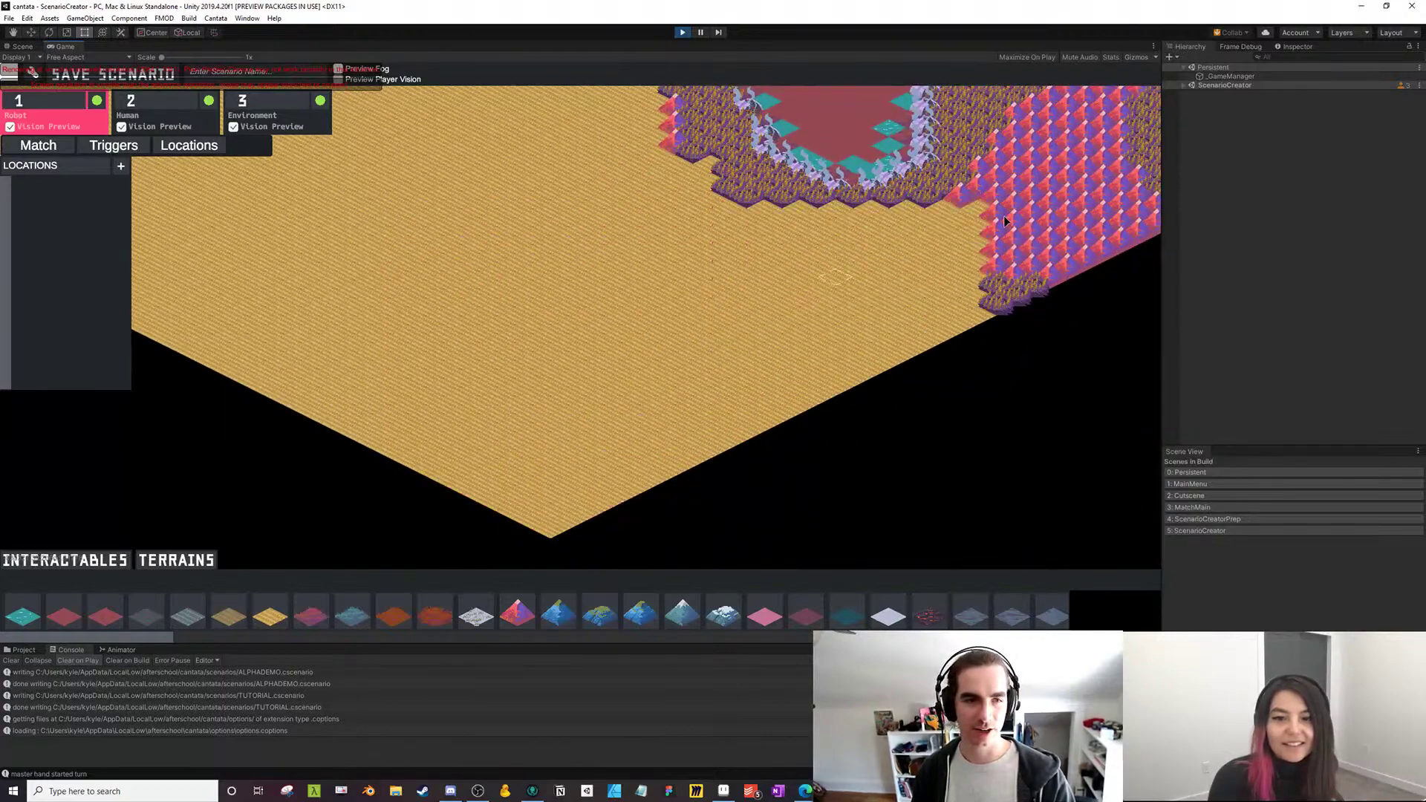
pyautogui.press('w')
pyautogui.press('d')
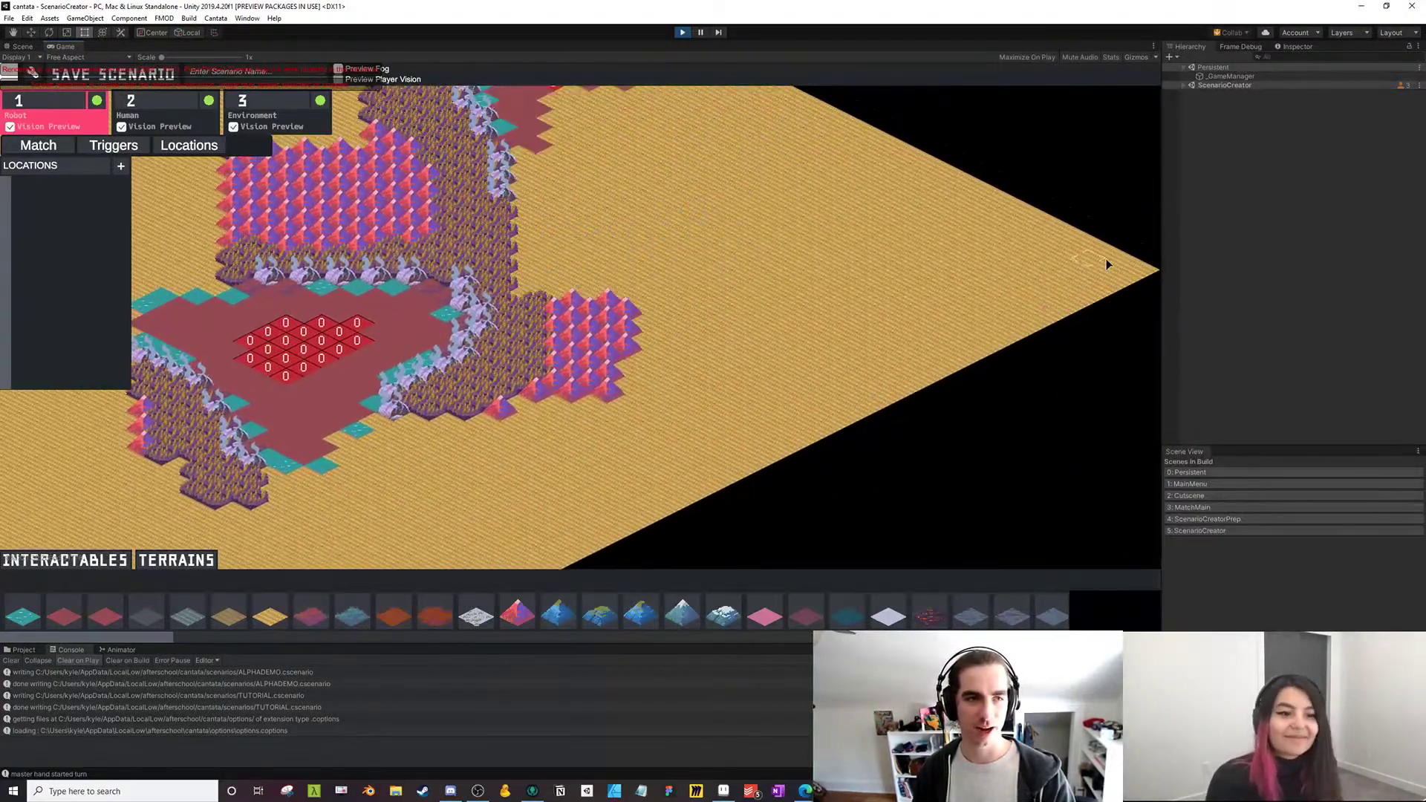
pyautogui.moveTo(1107, 264)
pyautogui.mouseDown()
pyautogui.moveTo(624, 371)
pyautogui.moveTo(459, 336)
pyautogui.moveTo(644, 116)
pyautogui.moveTo(1056, 132)
pyautogui.moveTo(569, 327)
pyautogui.mouseUp()
pyautogui.press('a')
pyautogui.press('w')
pyautogui.press('a')
pyautogui.press('s')
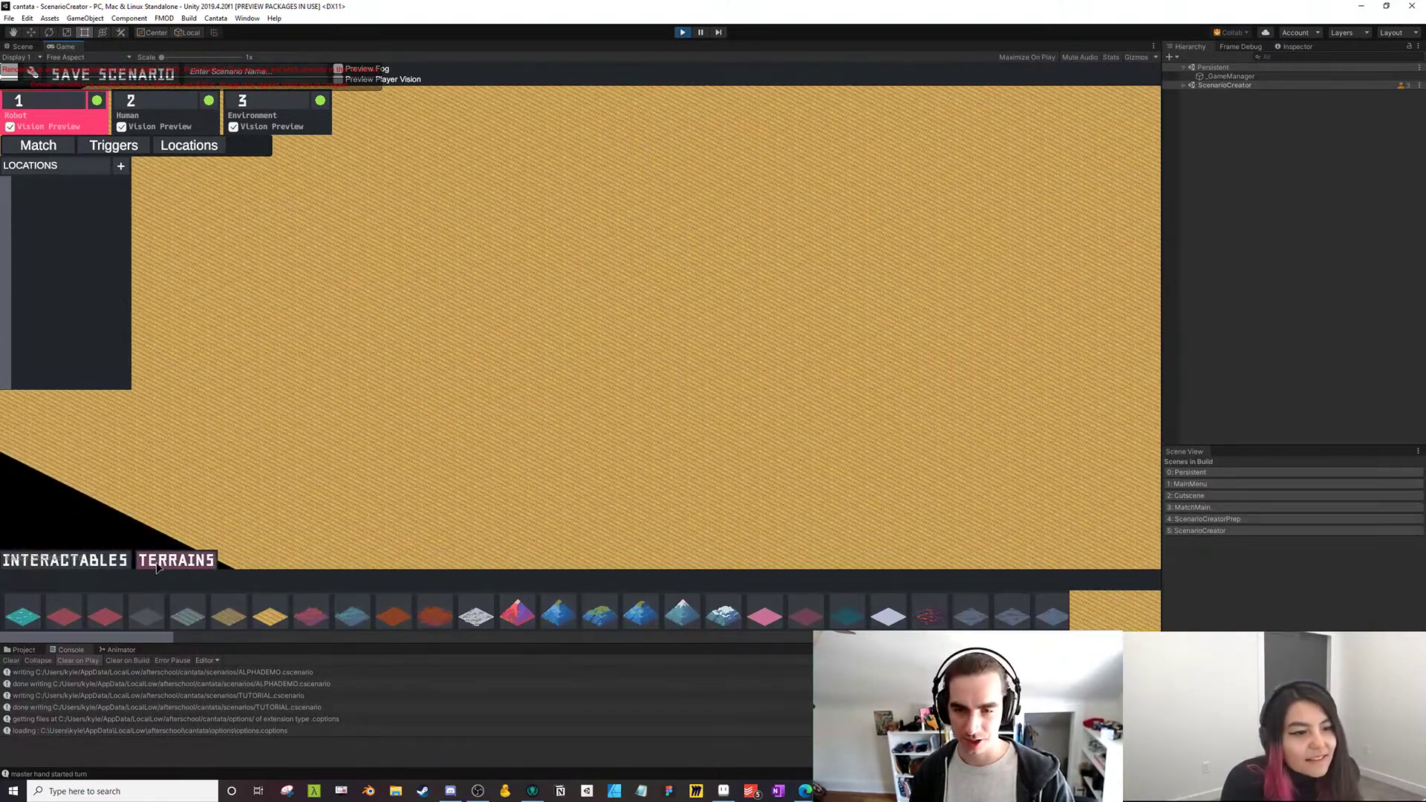
# Select the first green medieval Floor terrain and paint a large patch of it on the yellow ground
pyautogui.moveTo(151, 639); pyautogui.dragTo(826, 636)
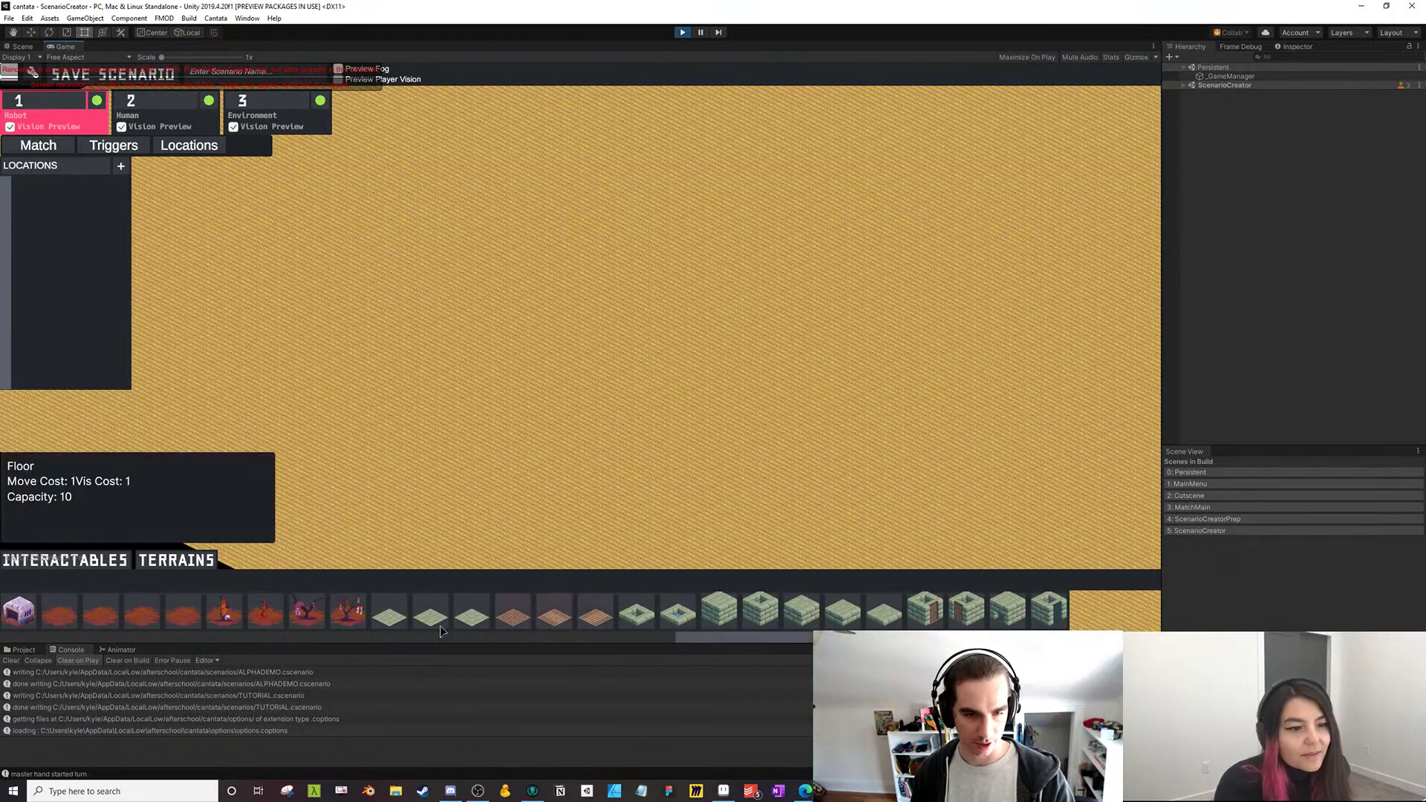
pyautogui.click(390, 612)
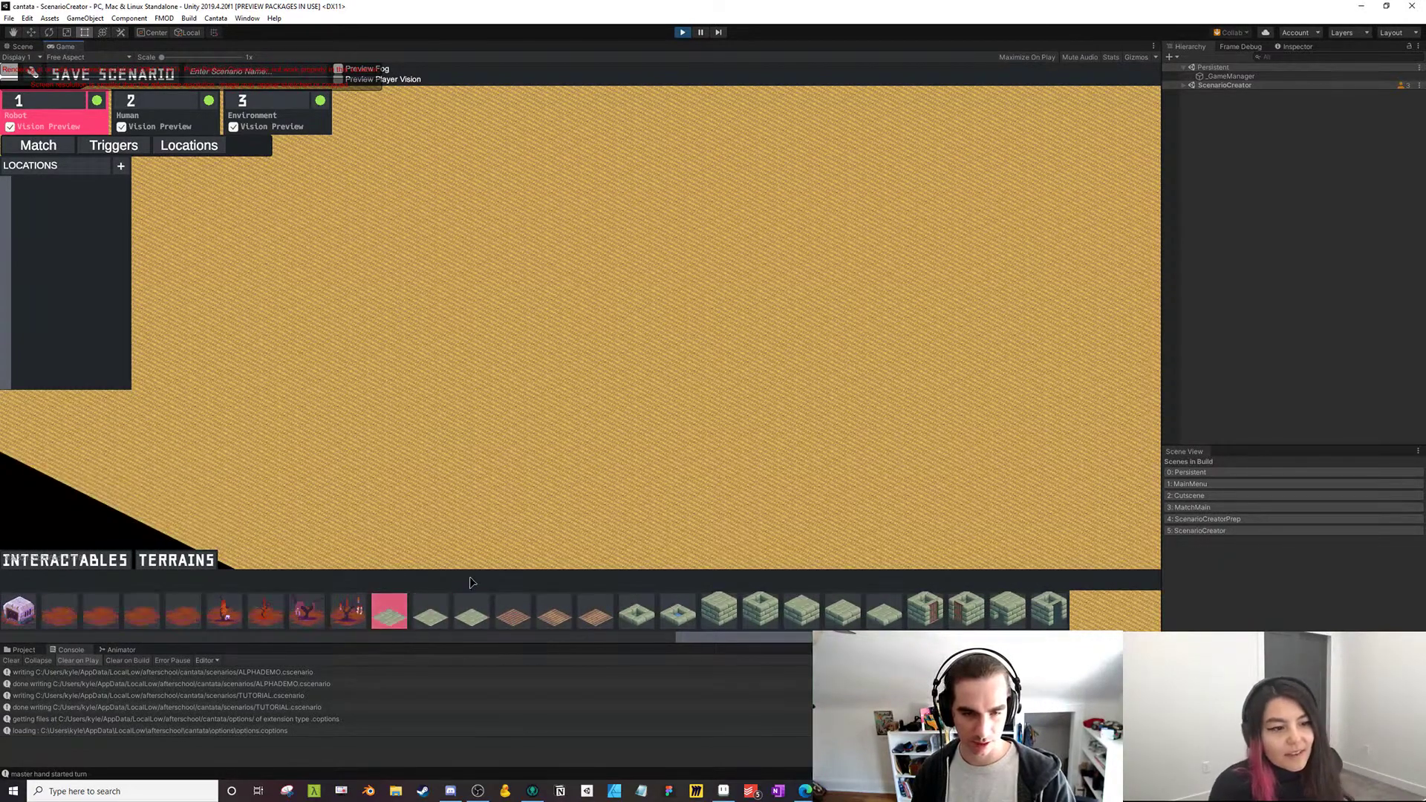
pyautogui.moveTo(628, 344); pyautogui.dragTo(421, 462)
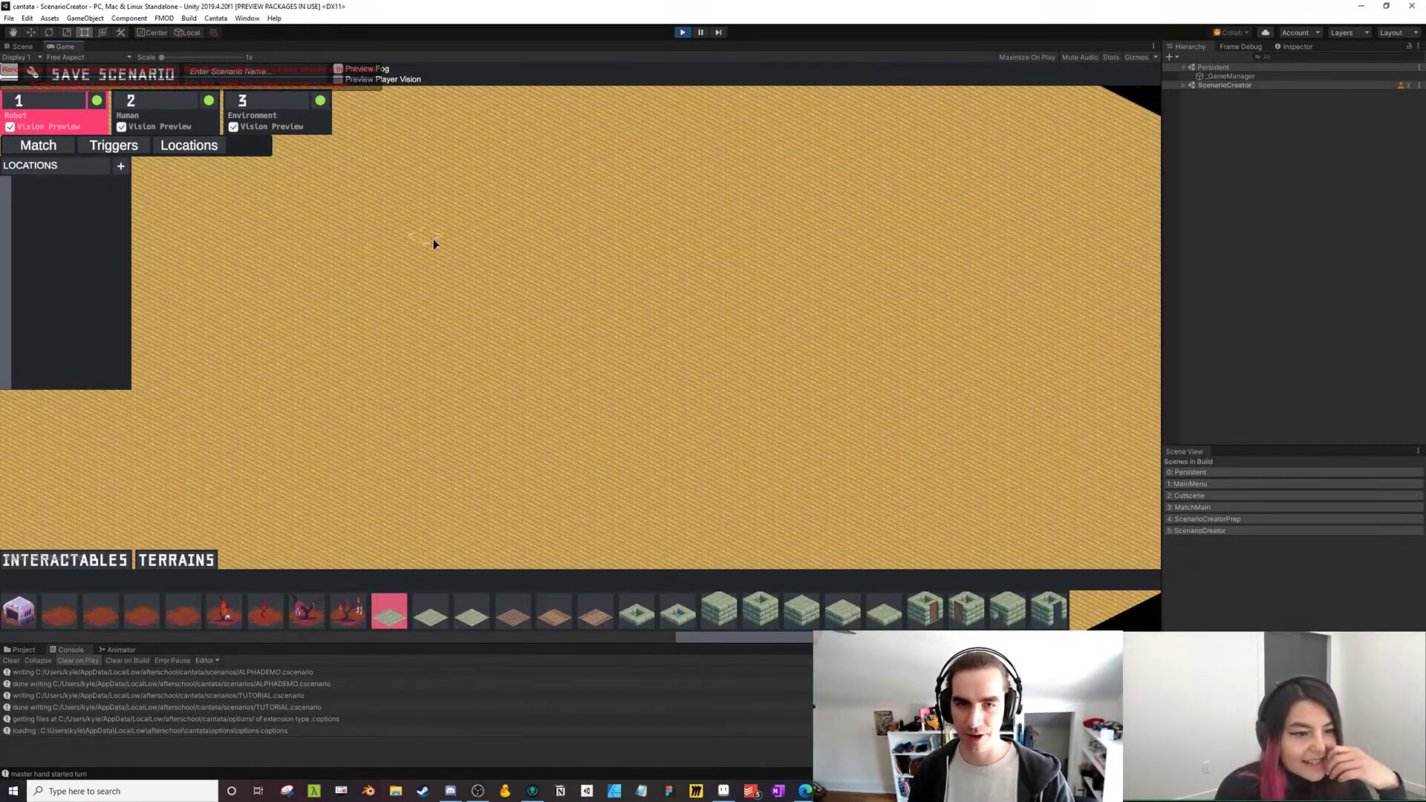
pyautogui.moveTo(434, 240)
pyautogui.mouseDown()
pyautogui.moveTo(459, 320)
pyautogui.moveTo(385, 191)
pyautogui.moveTo(557, 391)
pyautogui.moveTo(344, 323)
pyautogui.moveTo(543, 407)
pyautogui.moveTo(436, 183)
pyautogui.moveTo(396, 421)
pyautogui.moveTo(641, 275)
pyautogui.moveTo(421, 184)
pyautogui.moveTo(341, 347)
pyautogui.mouseUp()
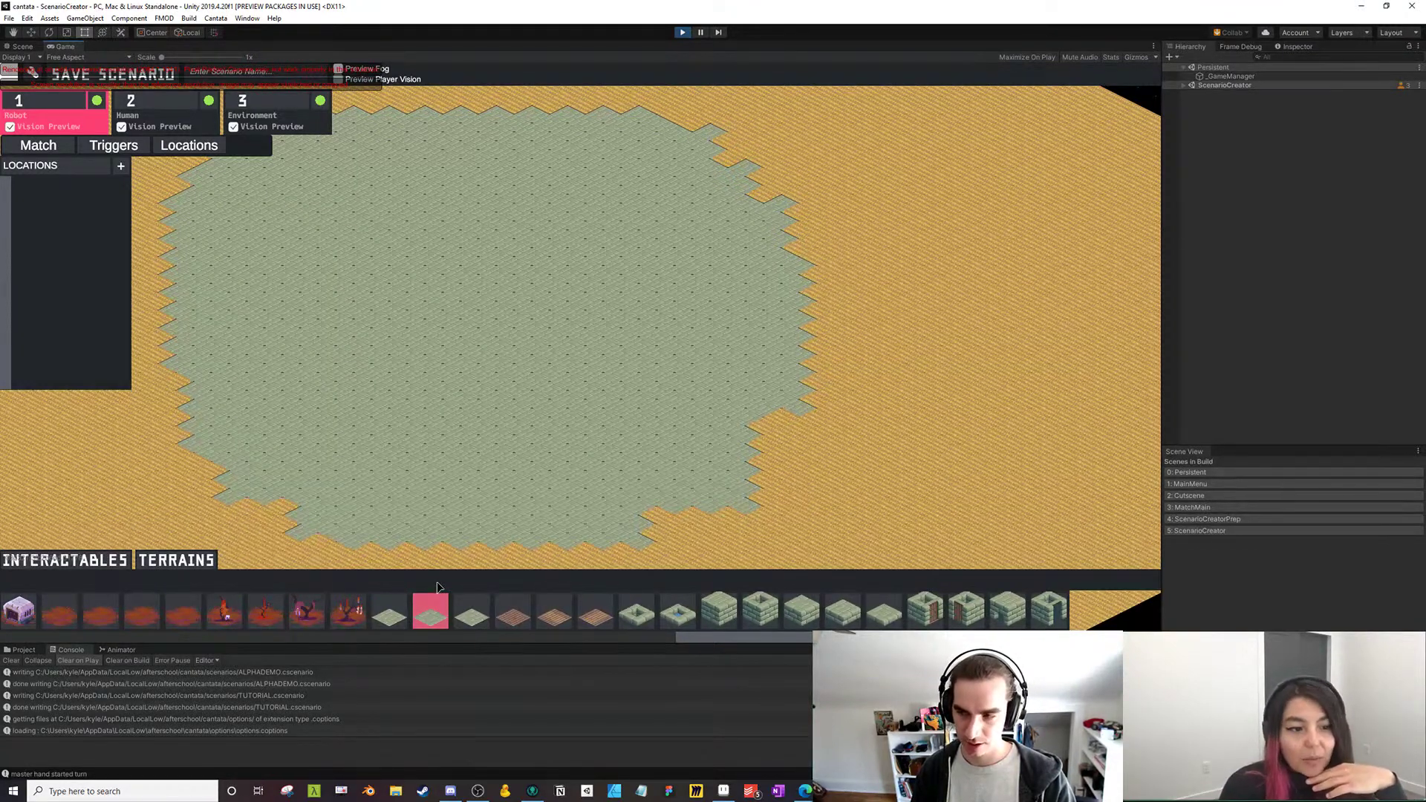
pyautogui.click(389, 610)
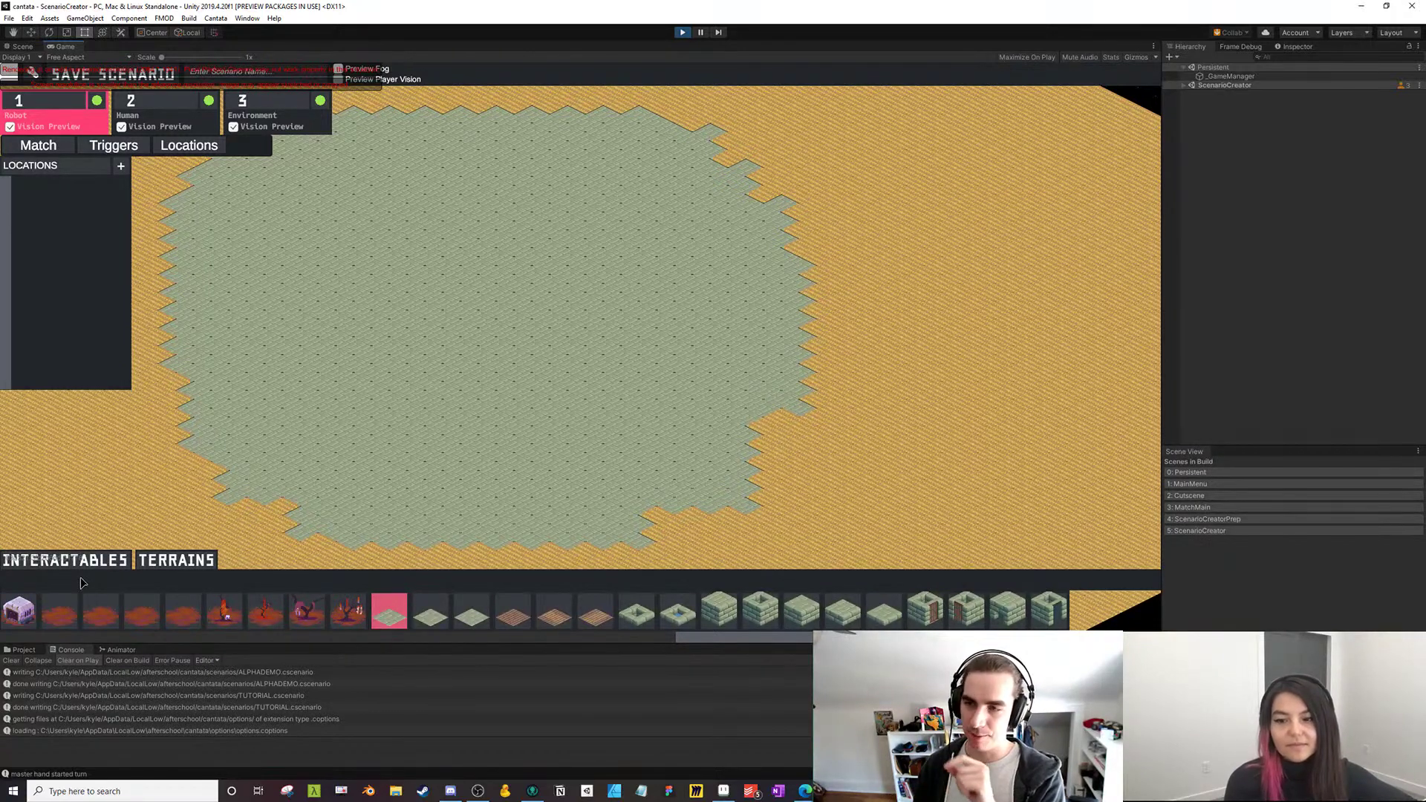
pyautogui.click(179, 563)
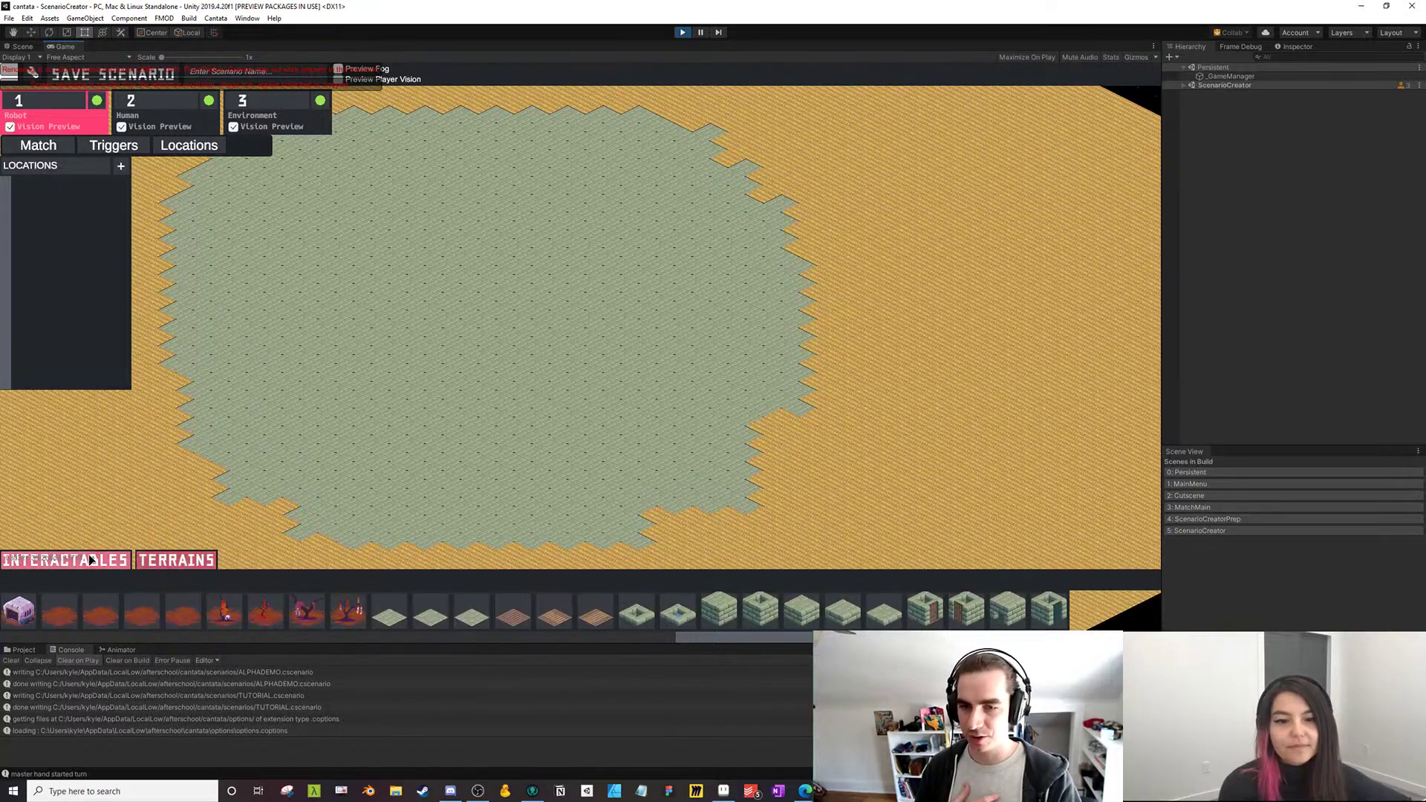
pyautogui.click(85, 561)
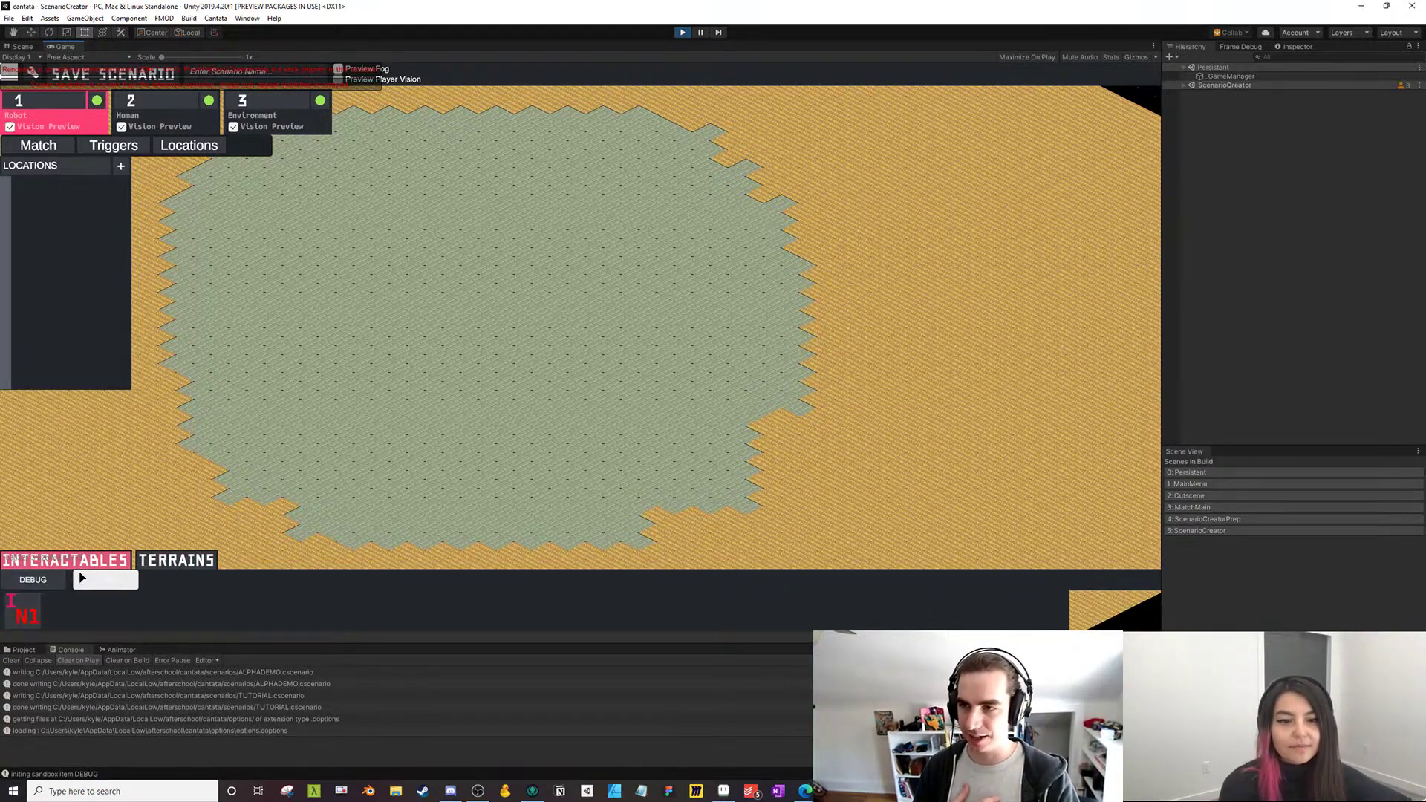
pyautogui.click(180, 564)
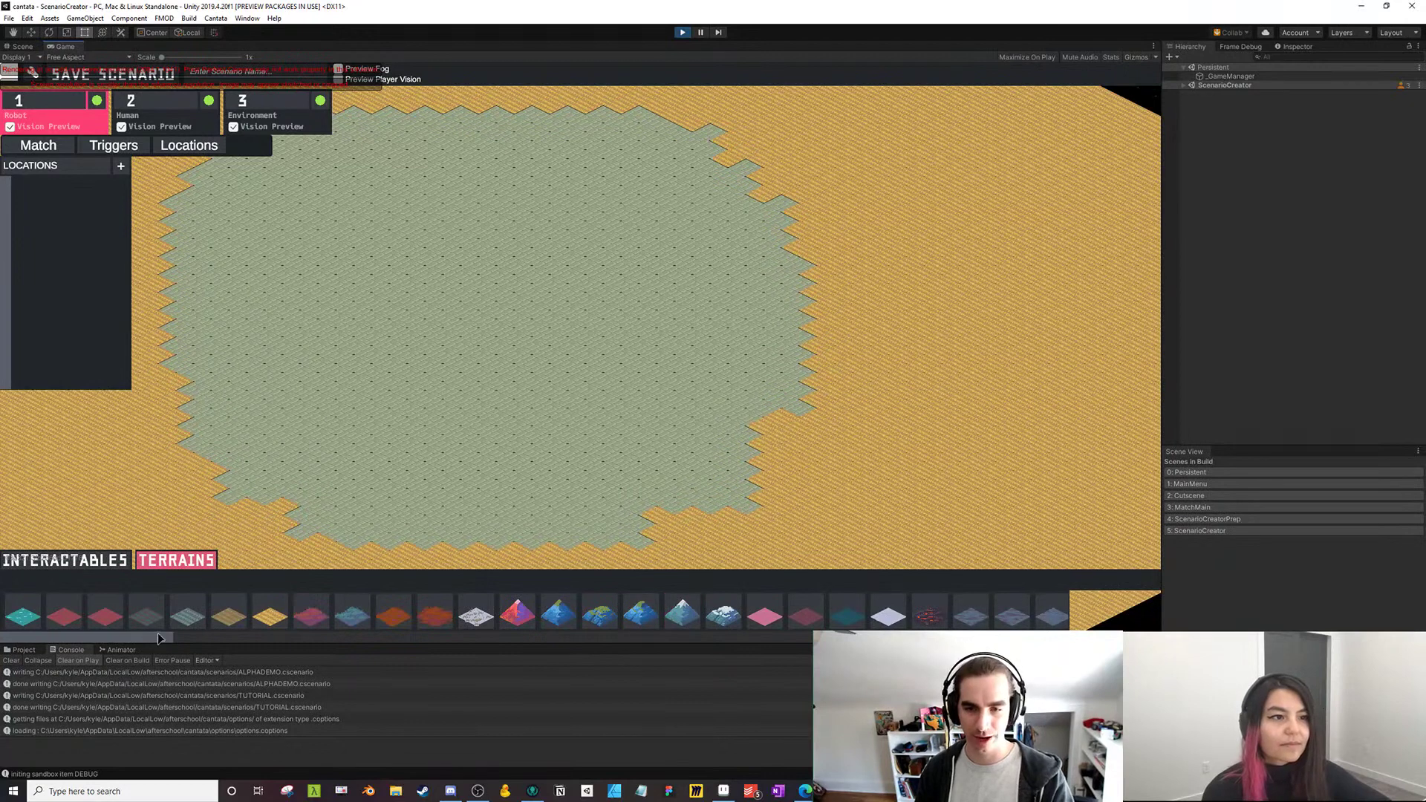
# Repaint the green patch with the first medieval Floor terrain, covering the scattered brown and raised stone tiles and extending the patch eastward
pyautogui.moveTo(156, 637); pyautogui.dragTo(828, 653)
pyautogui.click(456, 612)
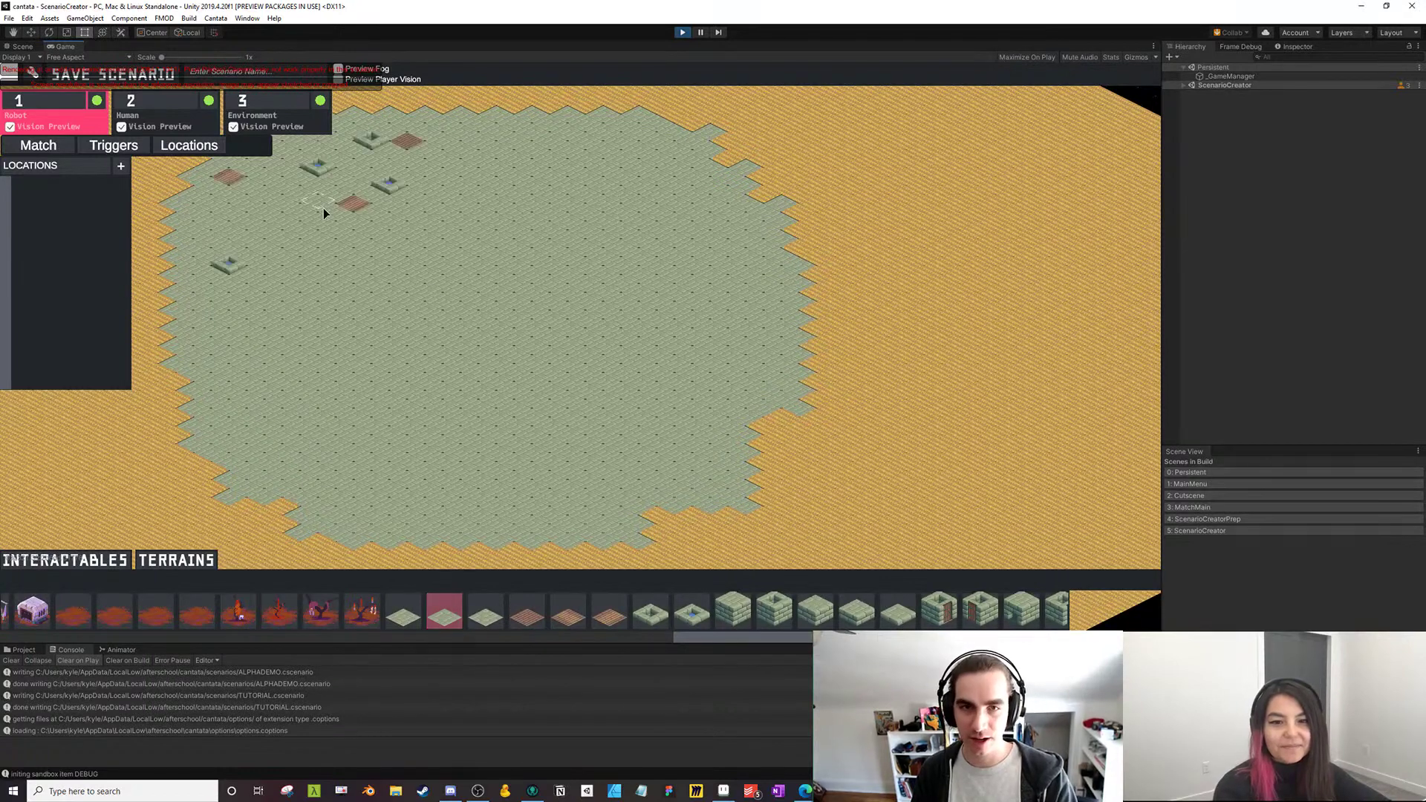
pyautogui.click(404, 606)
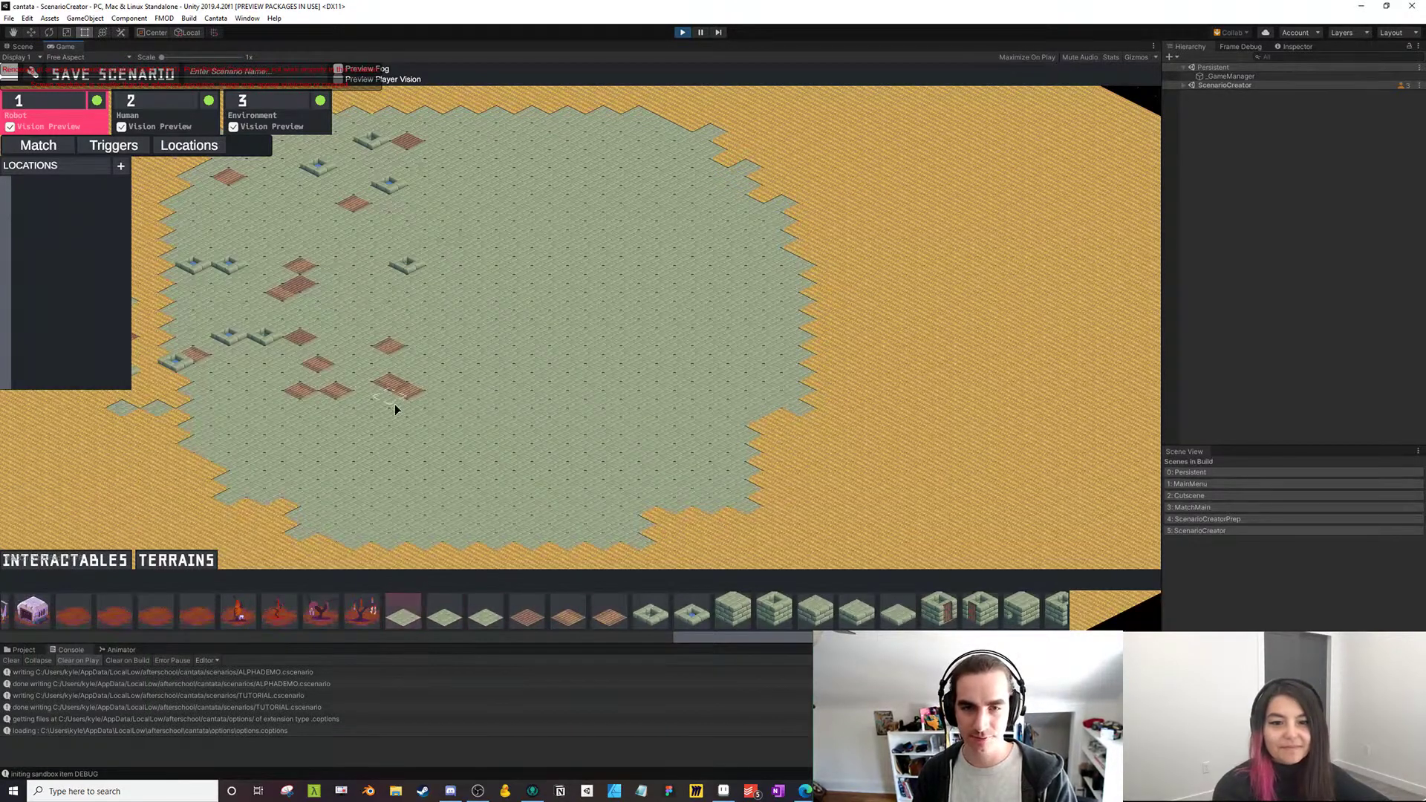
pyautogui.moveTo(394, 405)
pyautogui.mouseDown()
pyautogui.moveTo(312, 380)
pyautogui.moveTo(280, 351)
pyautogui.moveTo(426, 287)
pyautogui.moveTo(691, 372)
pyautogui.moveTo(375, 452)
pyautogui.moveTo(649, 197)
pyautogui.mouseUp()
# Try the second and third green Floor variants on the painted floor patch
pyautogui.click(449, 615)
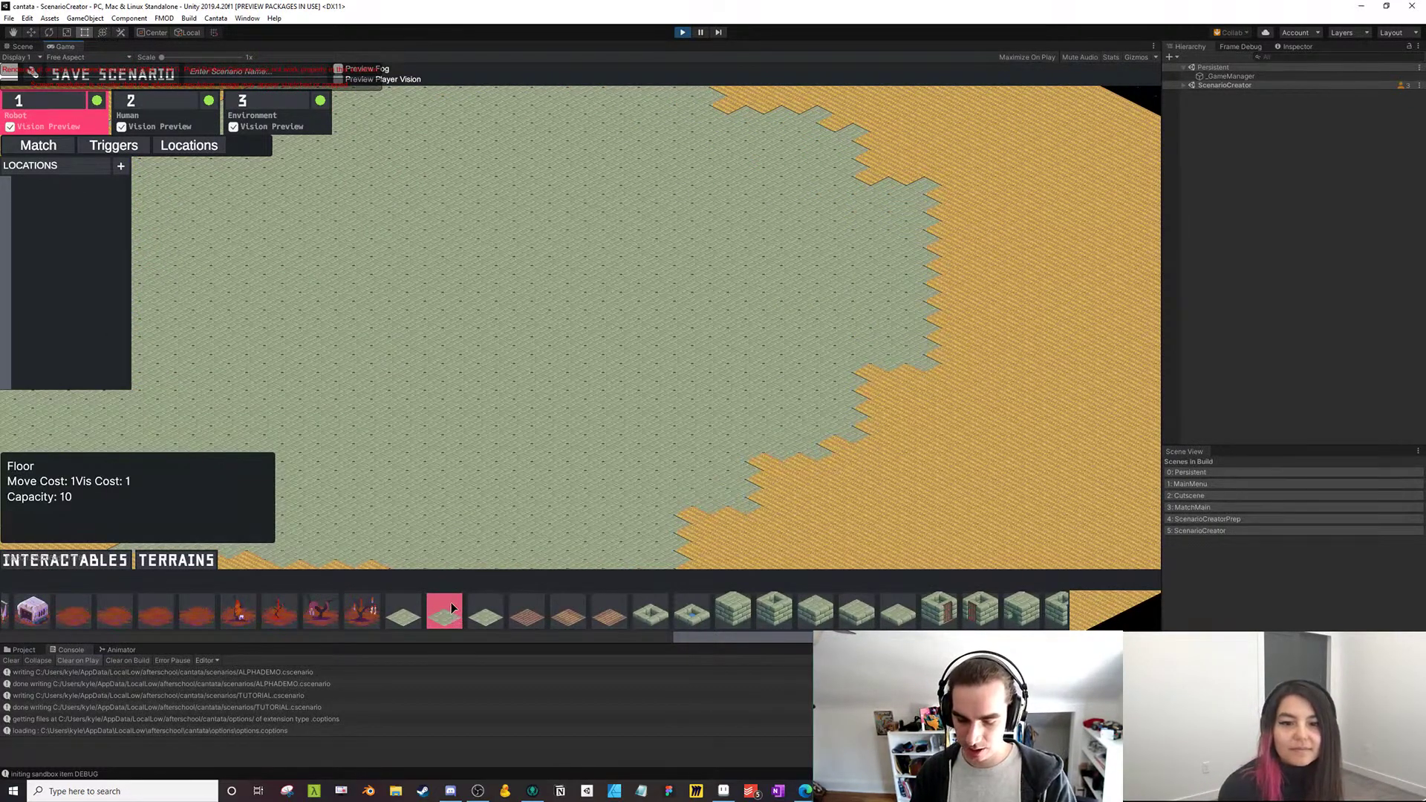
pyautogui.moveTo(379, 286); pyautogui.dragTo(386, 181)
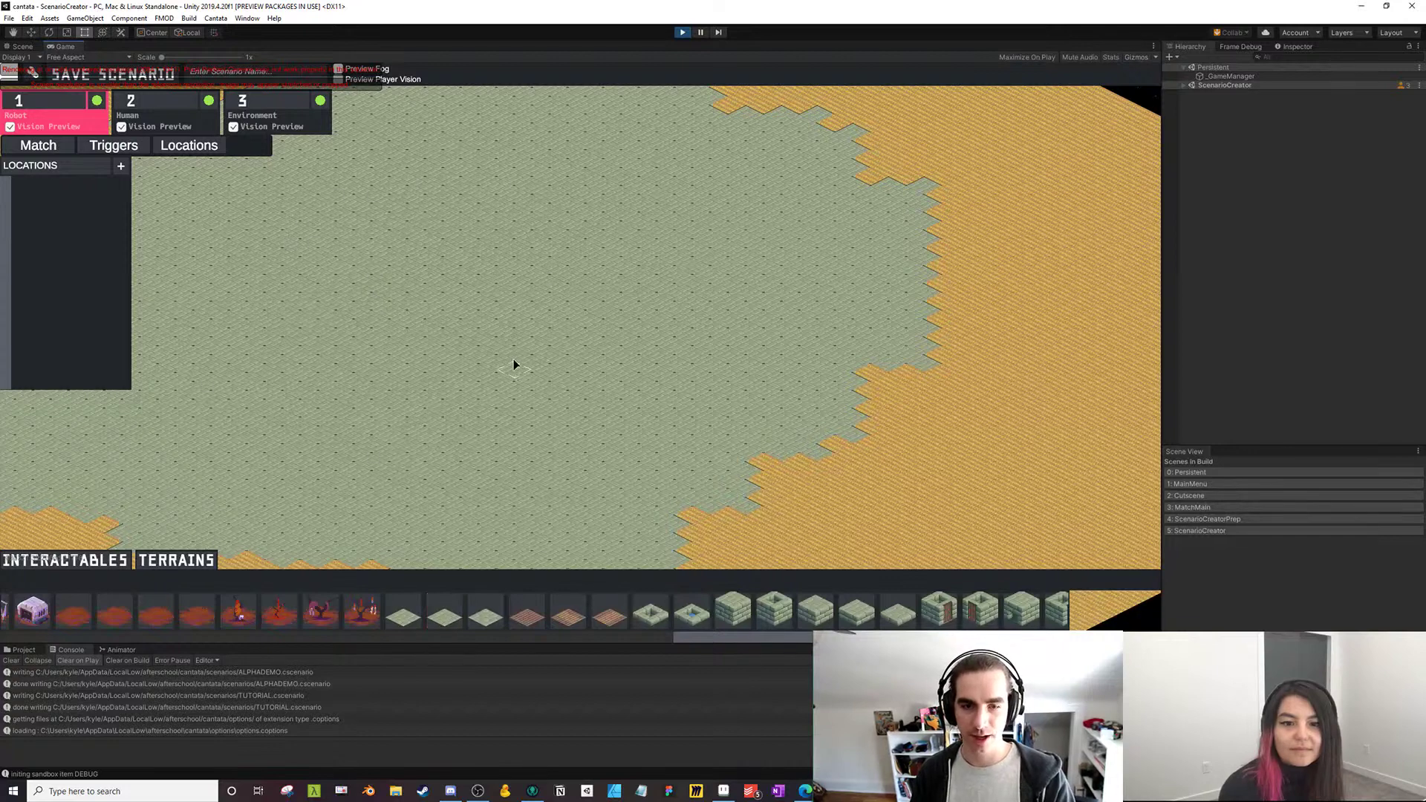
pyautogui.click(485, 613)
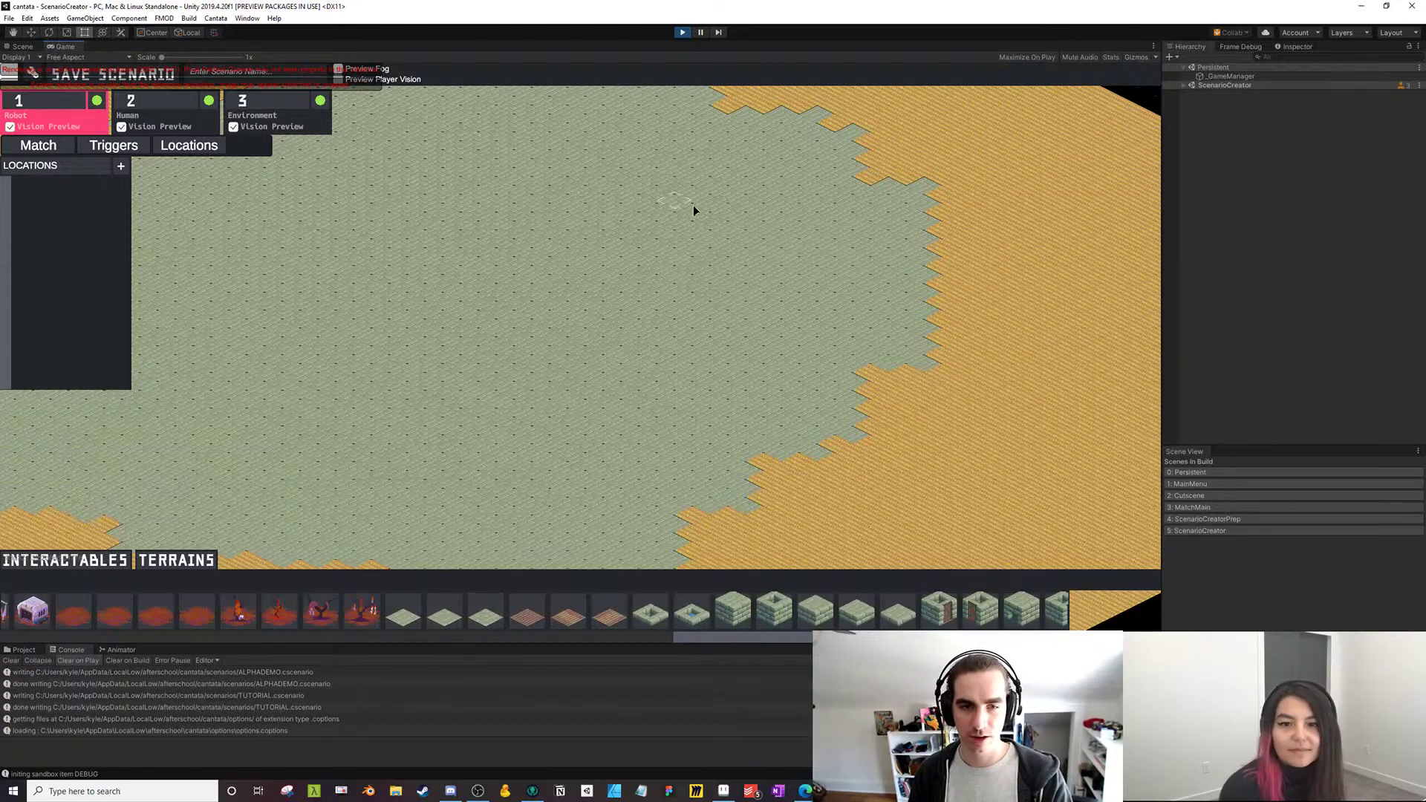
# Paint a long diagonal strip of the third brown floor terrain across the green floor patch
pyautogui.press('a')
pyautogui.press('s')
pyautogui.click(609, 617)
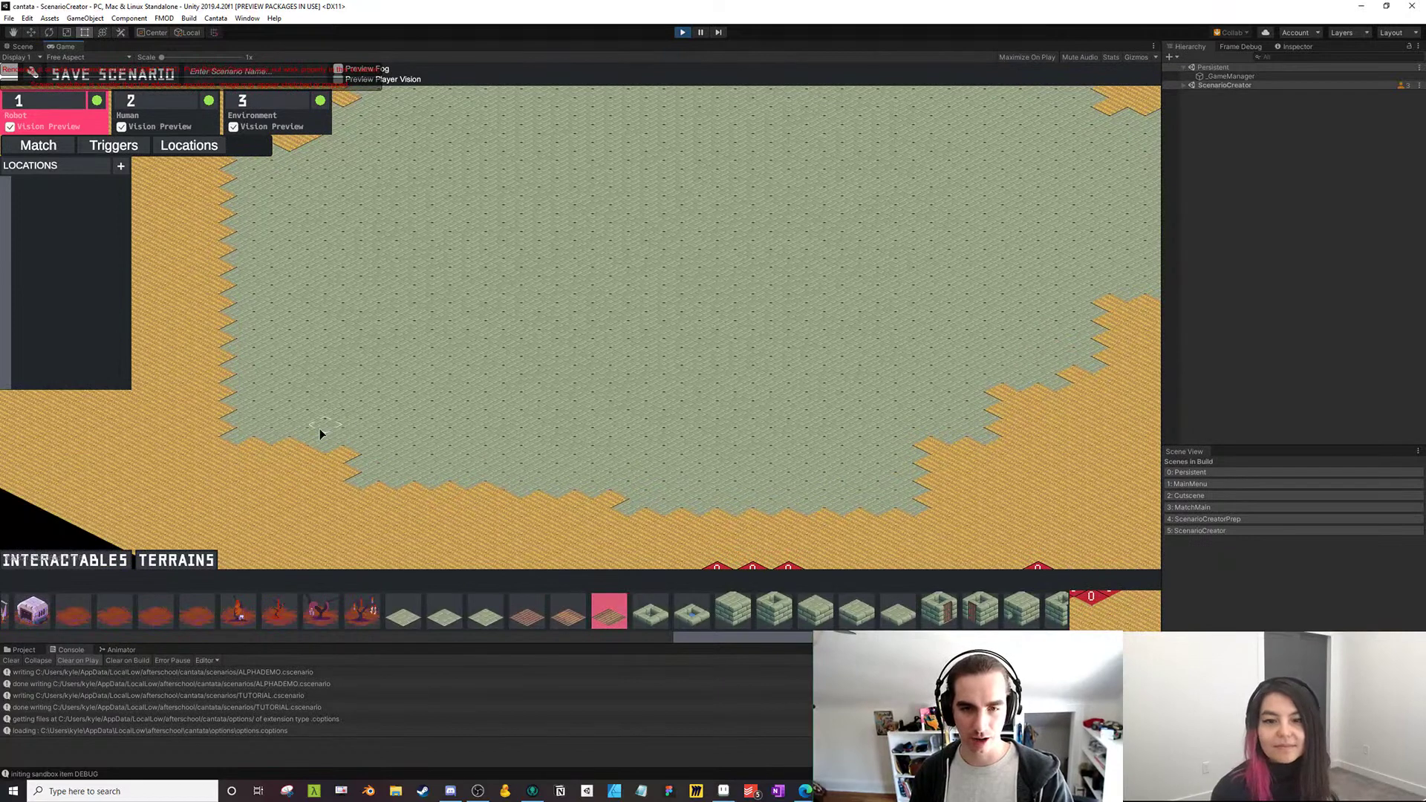
pyautogui.press('w')
pyautogui.moveTo(234, 498)
pyautogui.mouseDown()
pyautogui.moveTo(786, 185)
pyautogui.moveTo(891, 102)
pyautogui.moveTo(788, 172)
pyautogui.mouseUp()
pyautogui.moveTo(228, 491)
pyautogui.mouseDown()
pyautogui.moveTo(257, 442)
pyautogui.moveTo(190, 505)
pyautogui.moveTo(901, 104)
pyautogui.mouseUp()
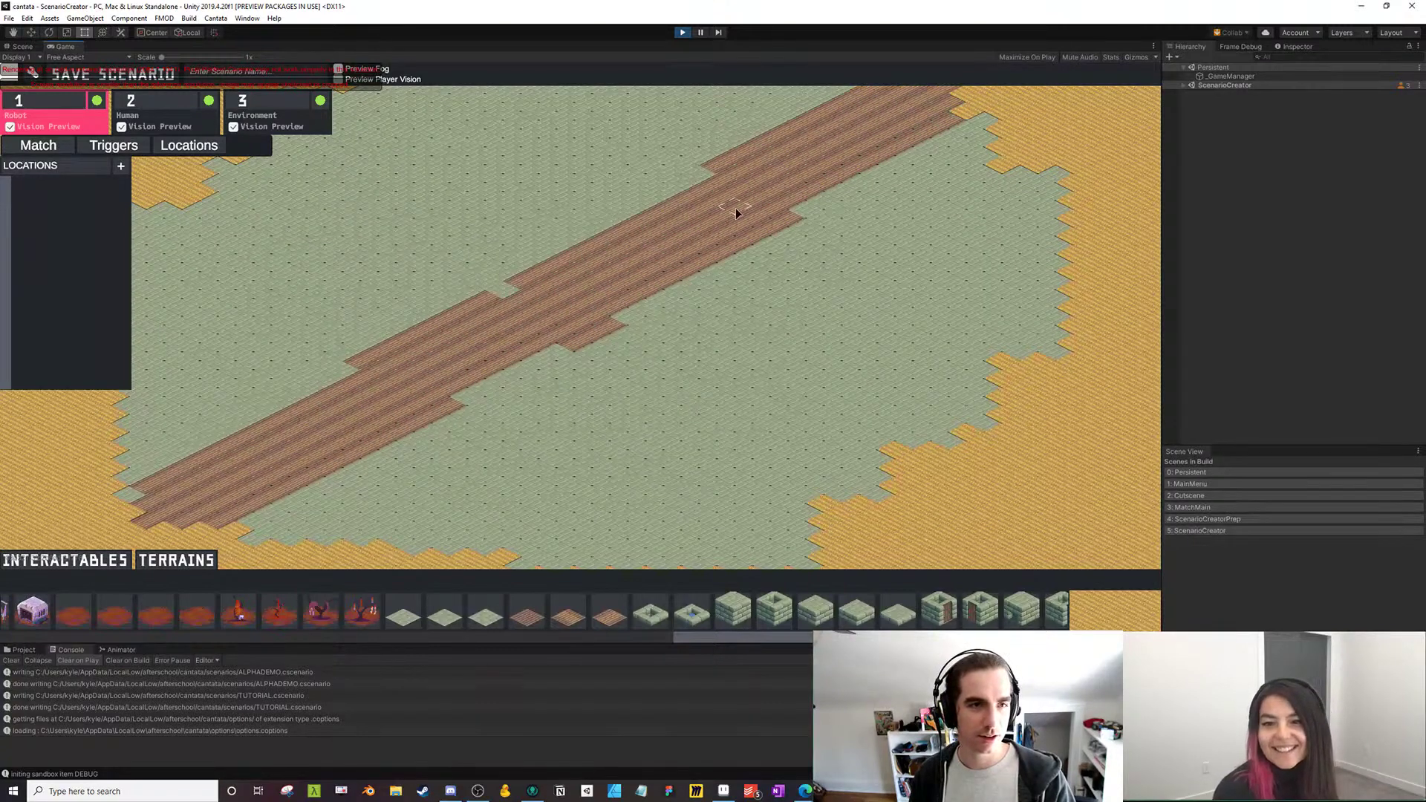
# Widen the brown strip and straighten both of its long edges with more brown floor tiles
pyautogui.moveTo(735, 210); pyautogui.dragTo(717, 202)
pyautogui.moveTo(599, 255); pyautogui.dragTo(479, 322)
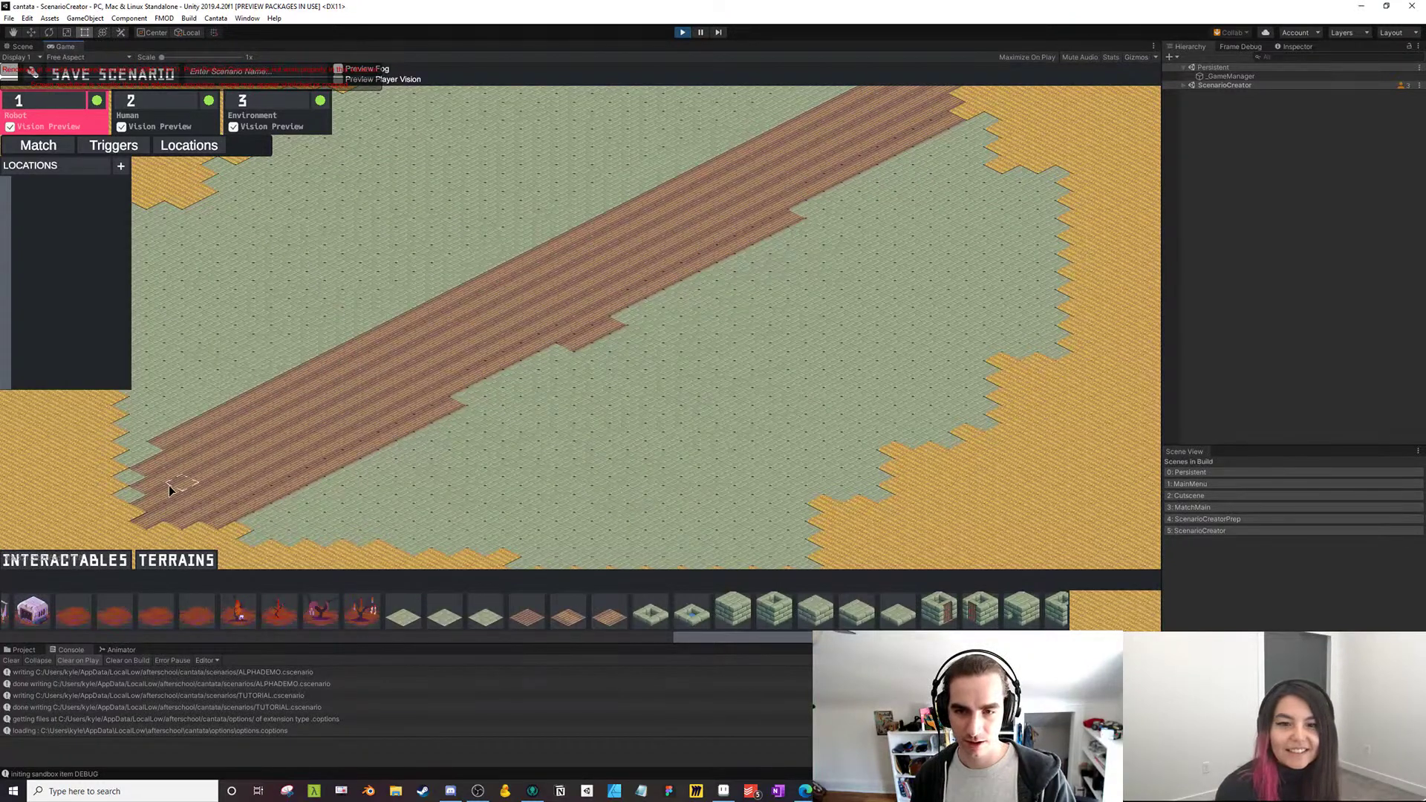
pyautogui.moveTo(168, 484); pyautogui.dragTo(166, 477)
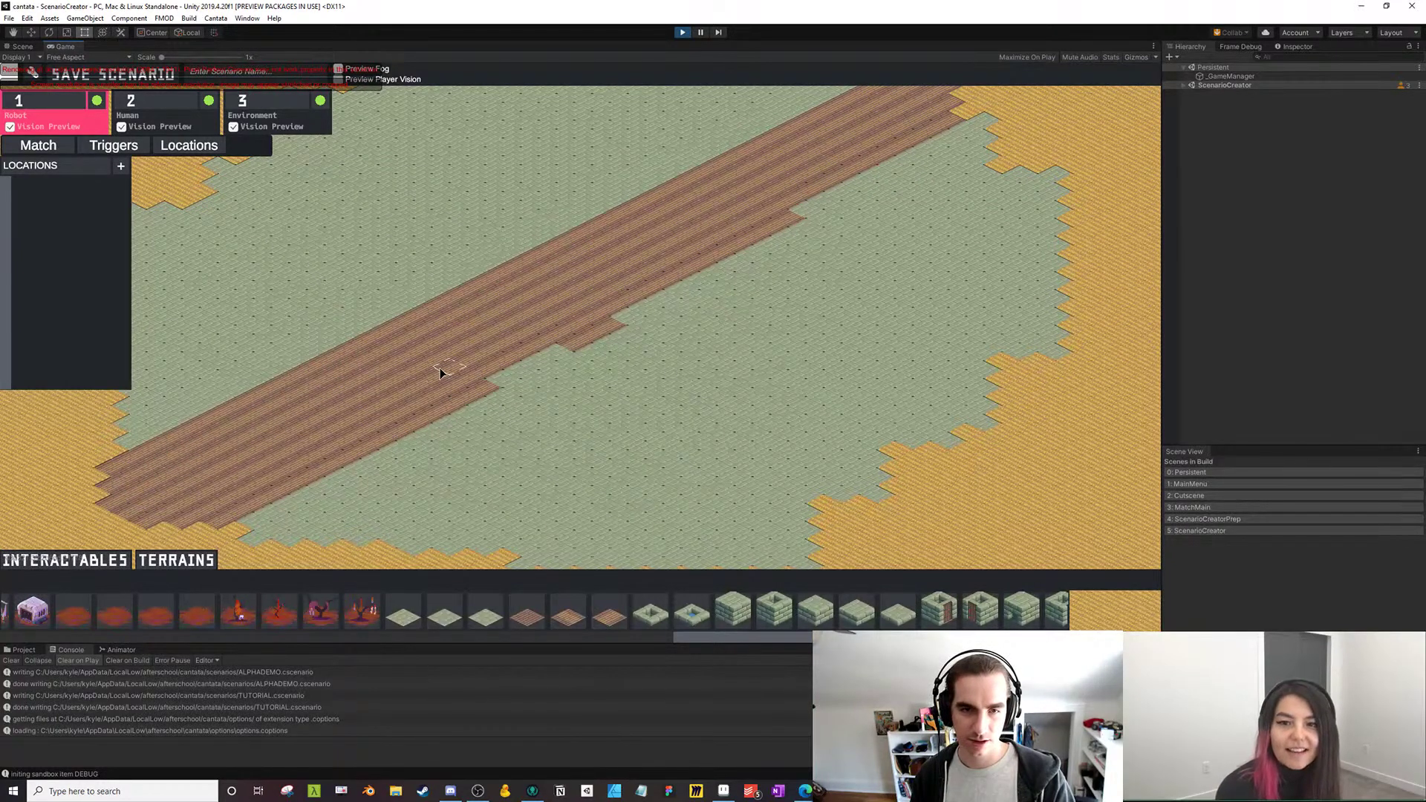
pyautogui.moveTo(515, 336)
pyautogui.mouseDown()
pyautogui.moveTo(773, 190)
pyautogui.moveTo(670, 273)
pyautogui.moveTo(741, 207)
pyautogui.mouseUp()
pyautogui.moveTo(859, 136)
pyautogui.mouseDown()
pyautogui.moveTo(809, 178)
pyautogui.moveTo(925, 106)
pyautogui.mouseUp()
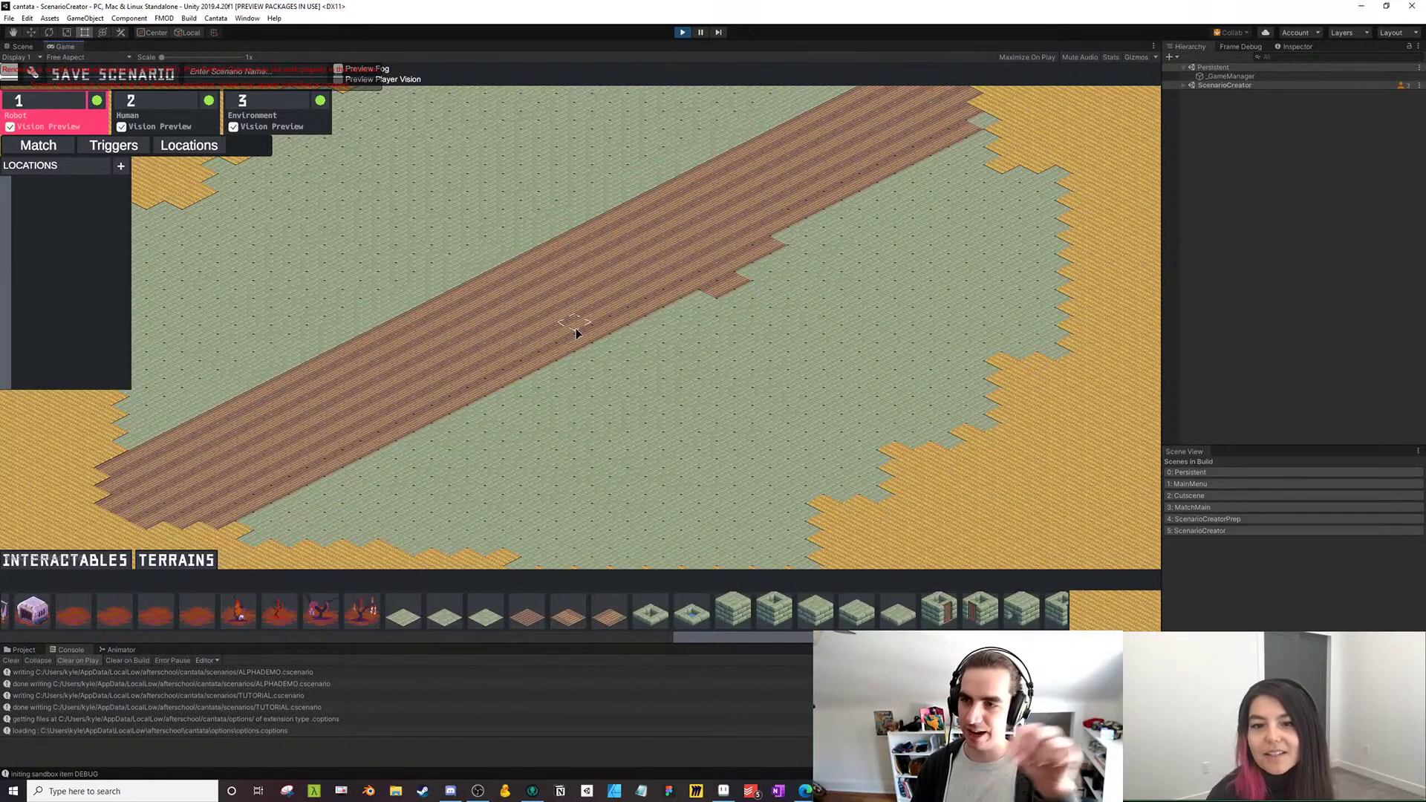
# Trim the surplus brown tiles along the strip's southern edge with the first green Floor terrain
pyautogui.press('w')
pyautogui.click(403, 611)
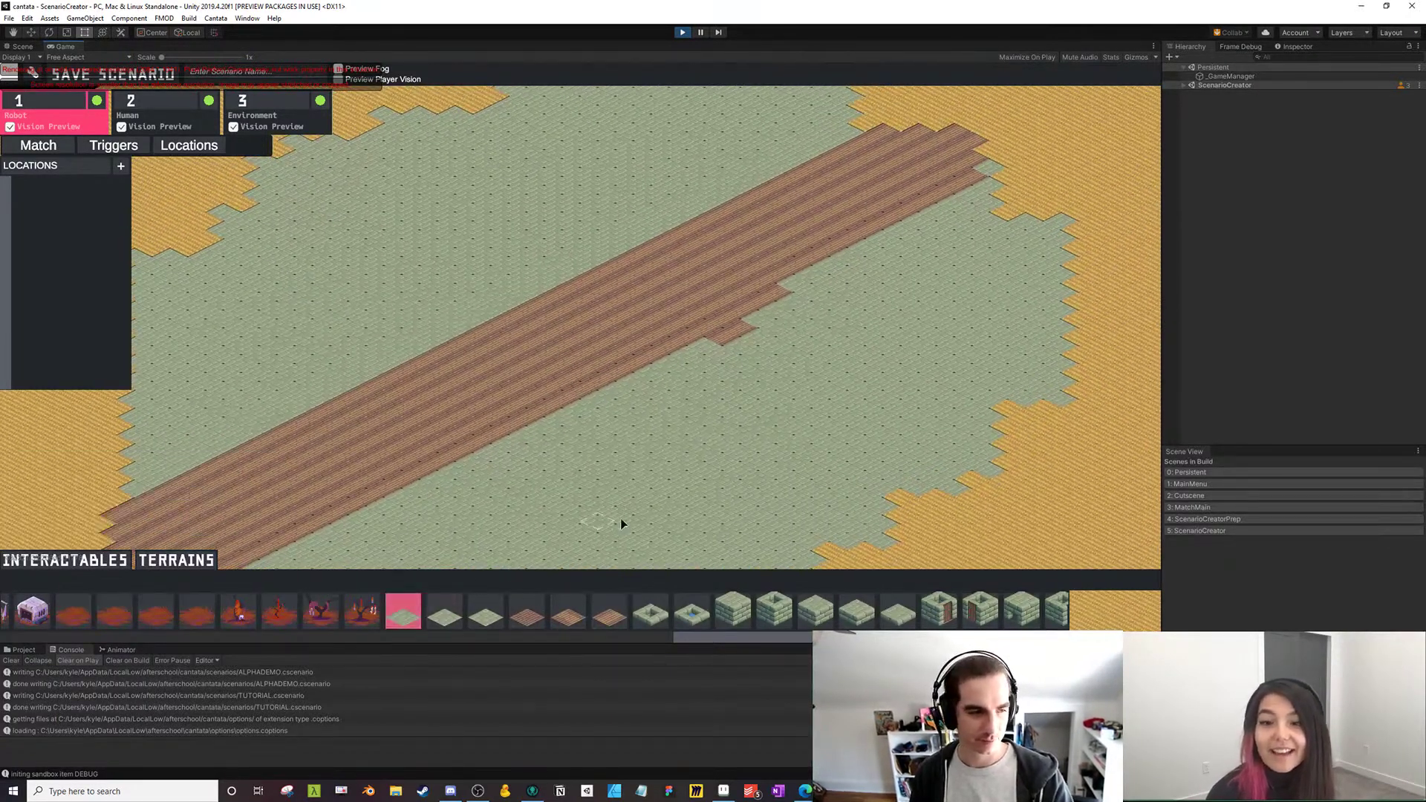
pyautogui.moveTo(774, 299); pyautogui.dragTo(685, 358)
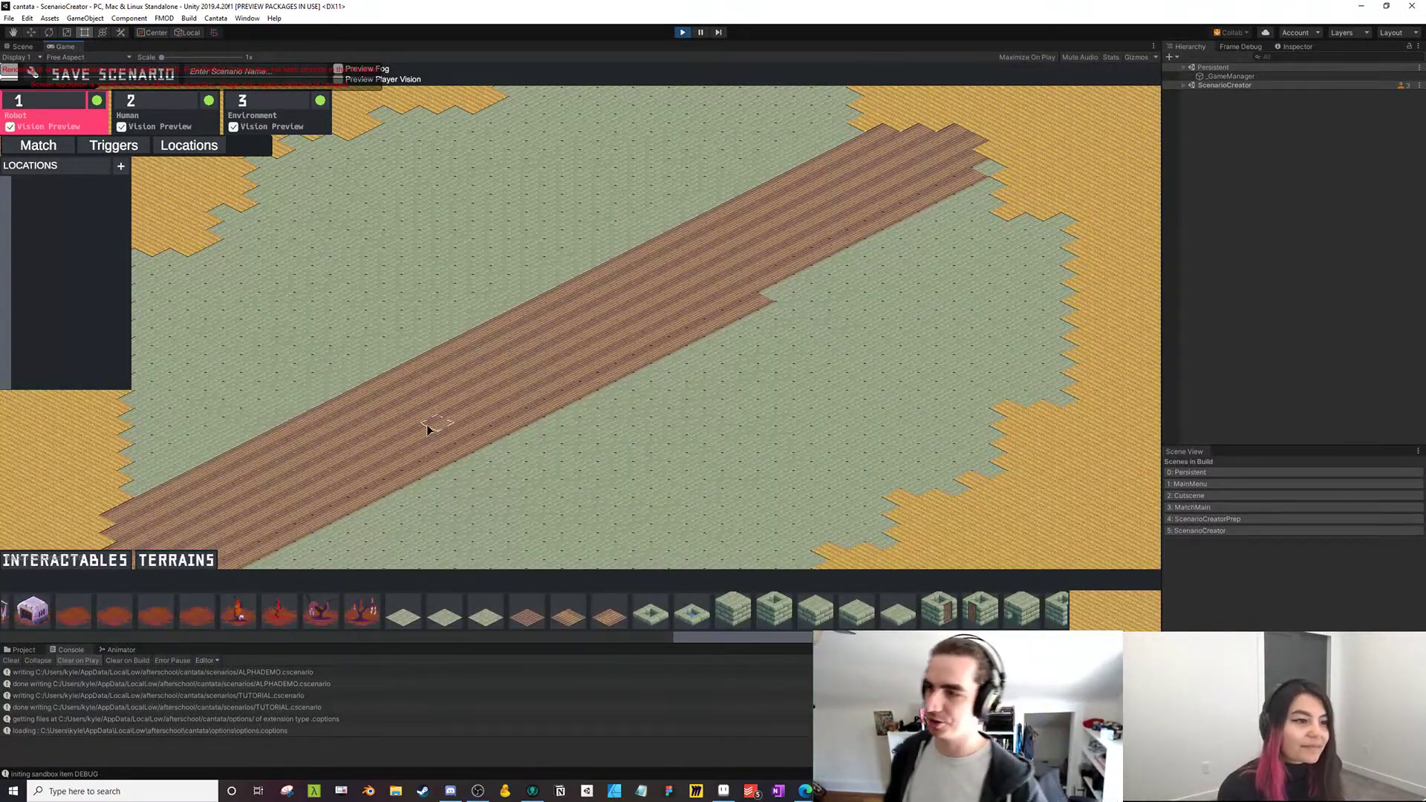
pyautogui.moveTo(688, 349); pyautogui.dragTo(747, 306)
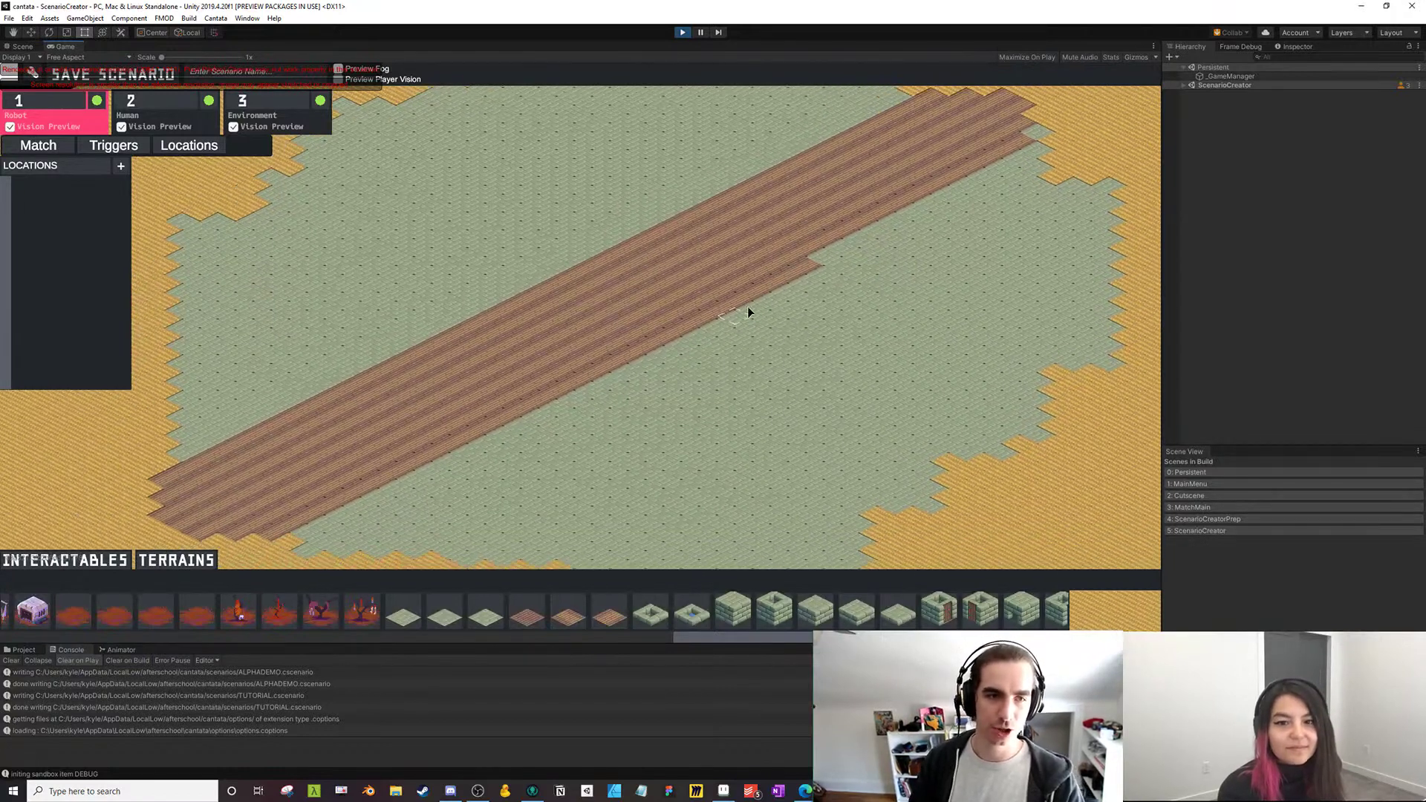
pyautogui.click(710, 303)
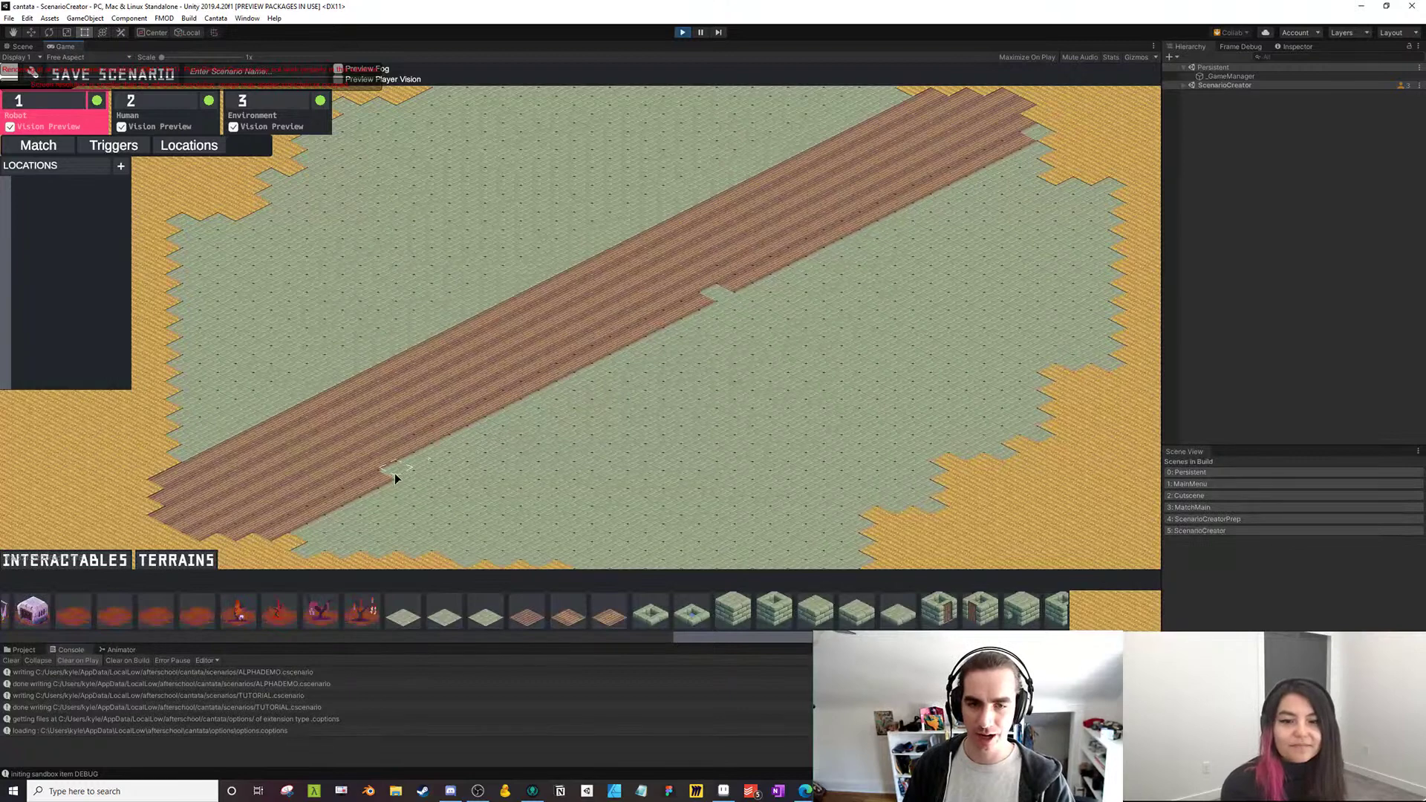
# Patch the gap in the strip's southern edge with brown floor and cover the protruding brown tile with green floor
pyautogui.click(601, 619)
pyautogui.click(724, 297)
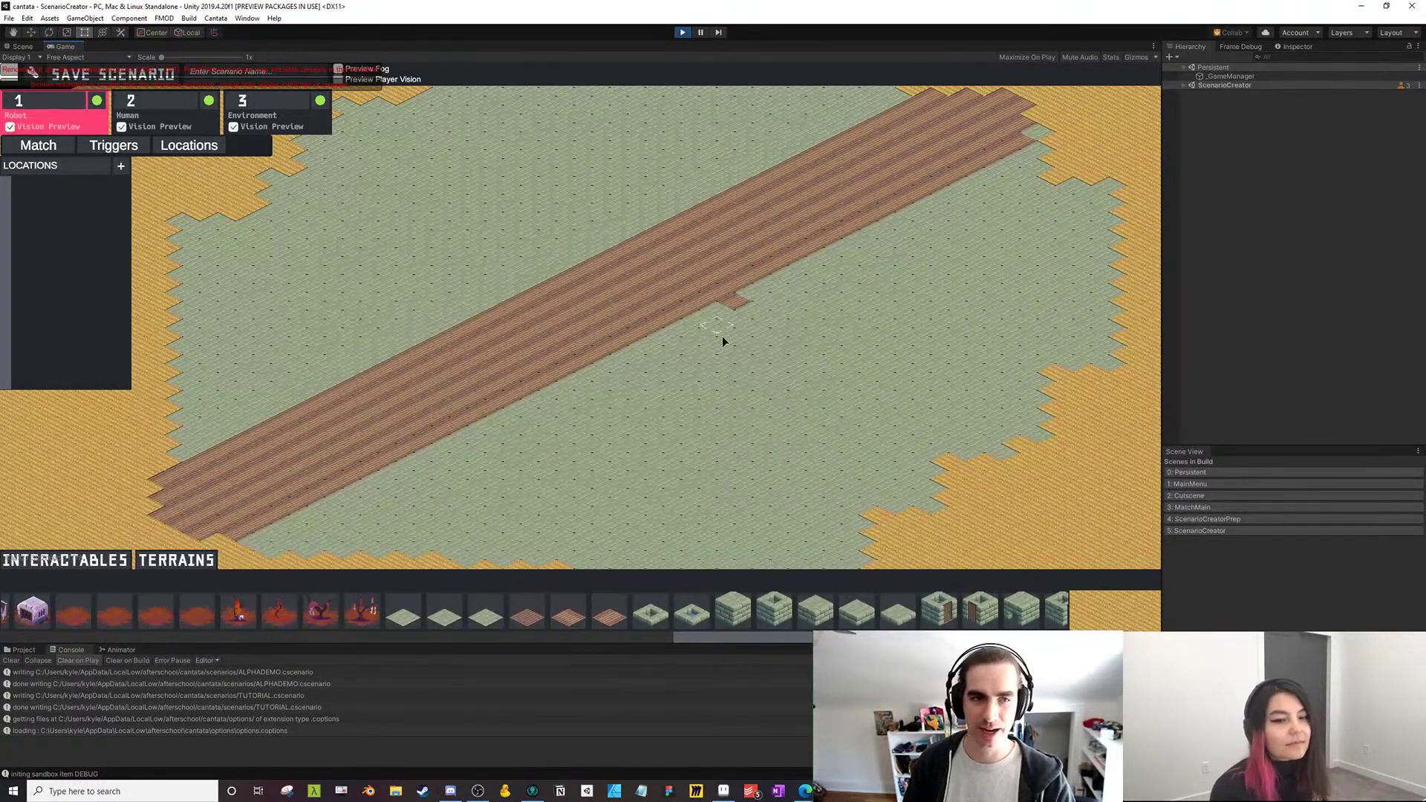
pyautogui.click(438, 620)
pyautogui.click(728, 298)
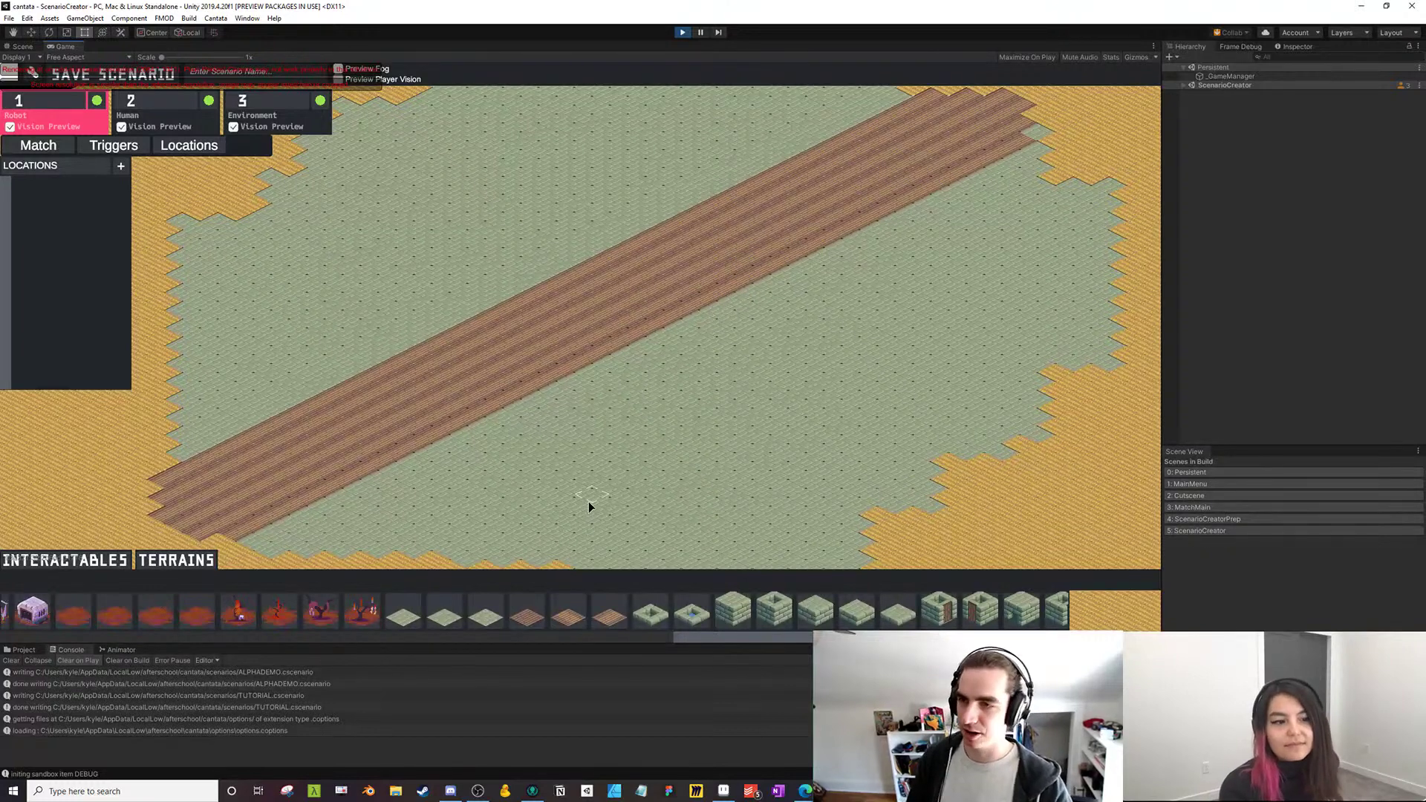
# Place single yellow-topped plant terrain tiles at regular intervals in facing pairs along both edges of the brown road
pyautogui.moveTo(604, 487); pyautogui.dragTo(541, 496)
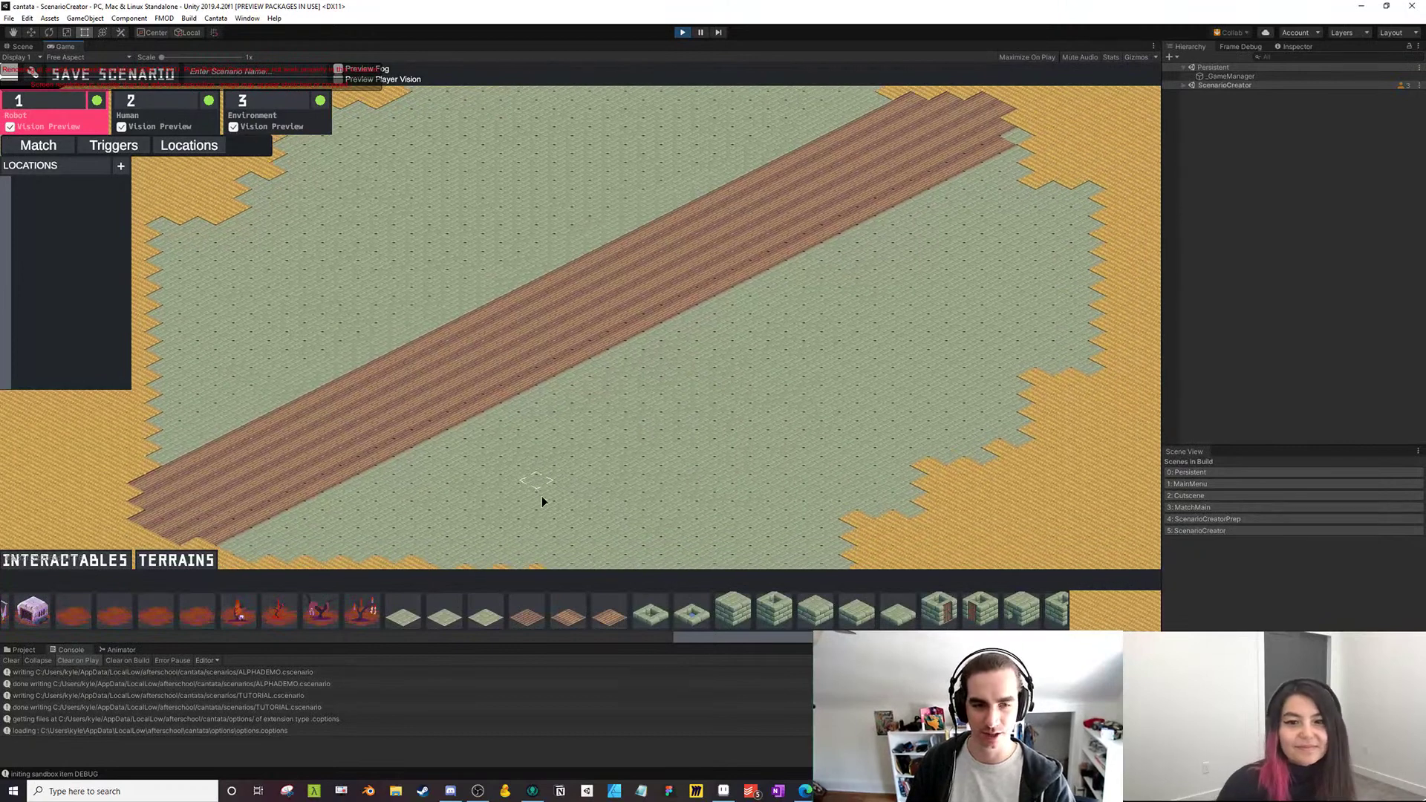
pyautogui.moveTo(704, 645); pyautogui.dragTo(135, 631)
pyautogui.click(685, 610)
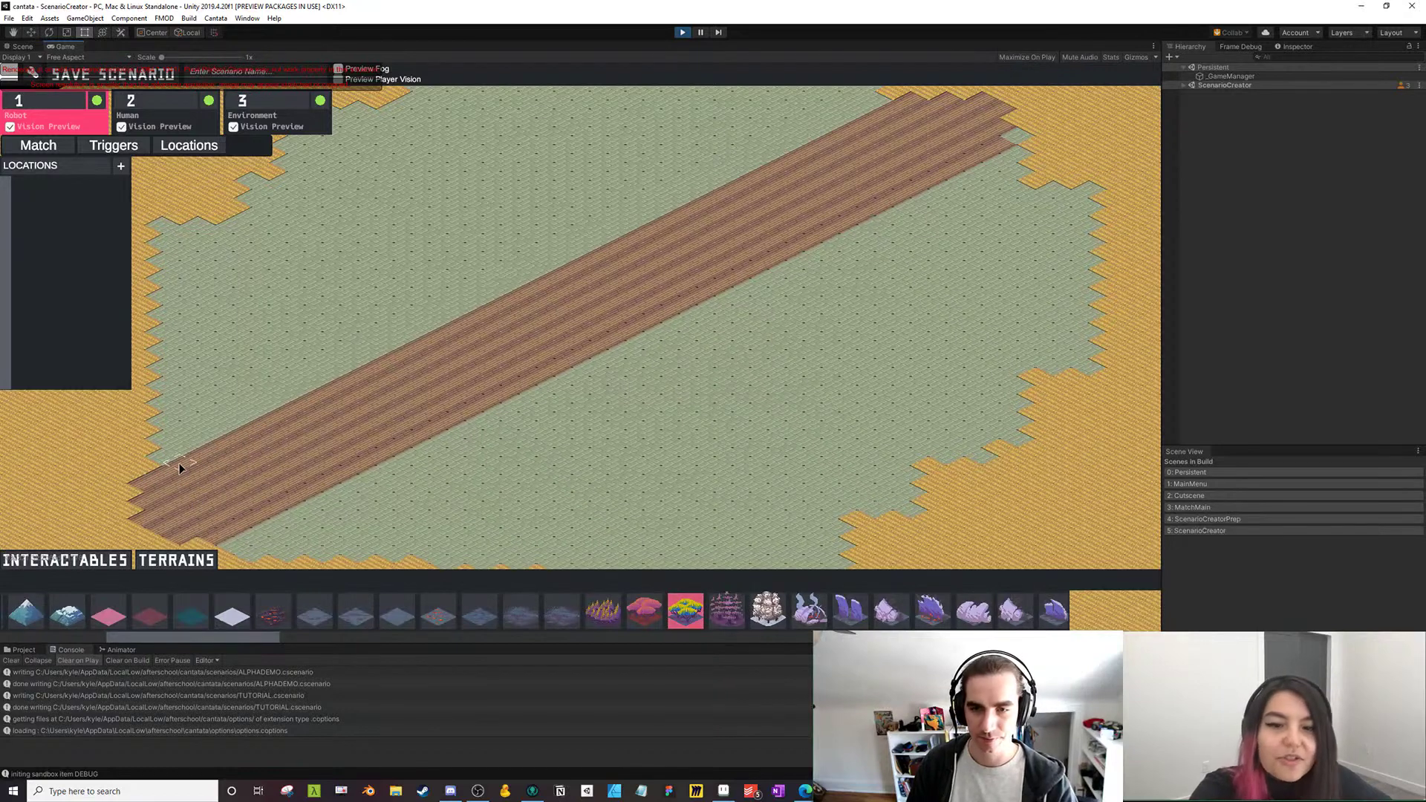
pyautogui.click(211, 448)
pyautogui.click(283, 499)
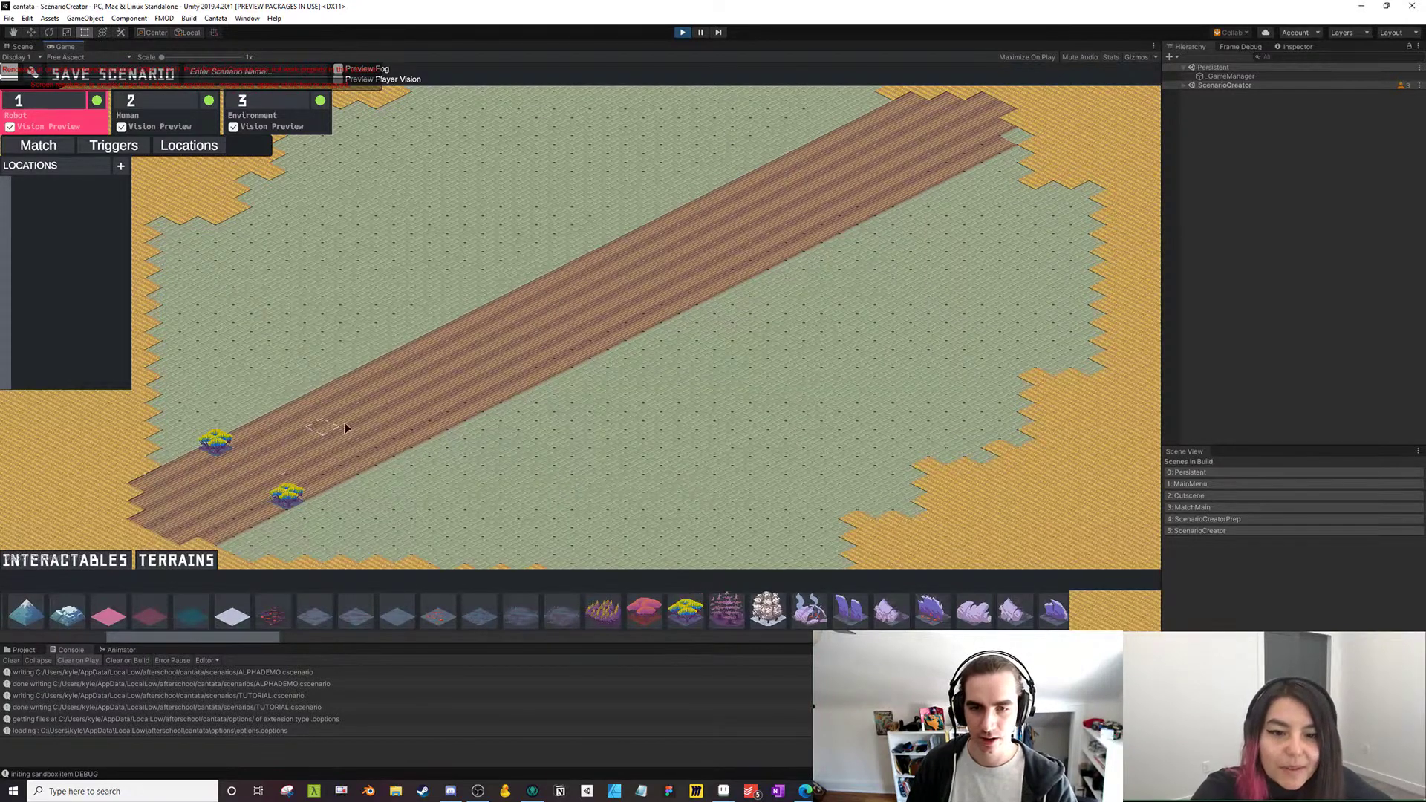
pyautogui.click(375, 369)
pyautogui.click(458, 413)
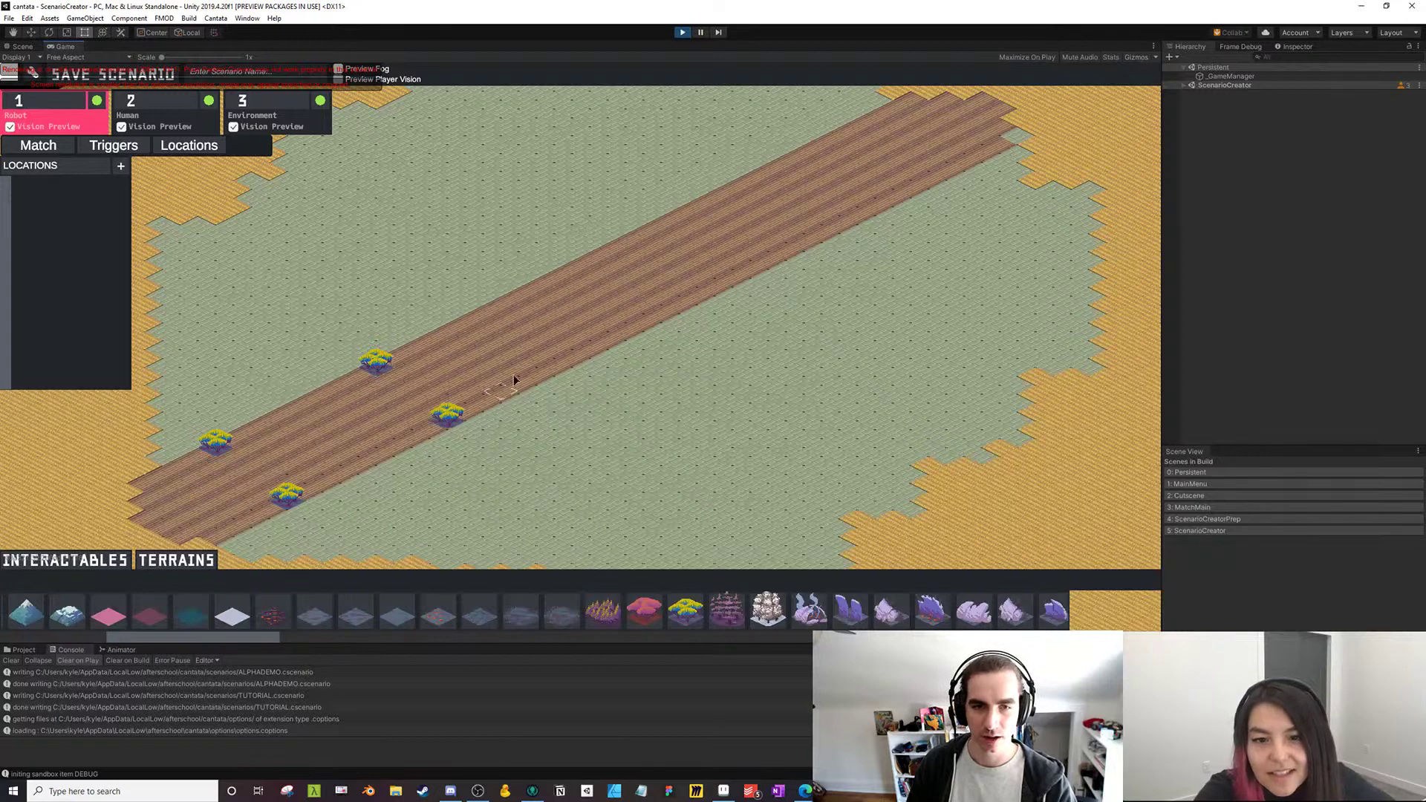
pyautogui.click(510, 302)
pyautogui.click(581, 358)
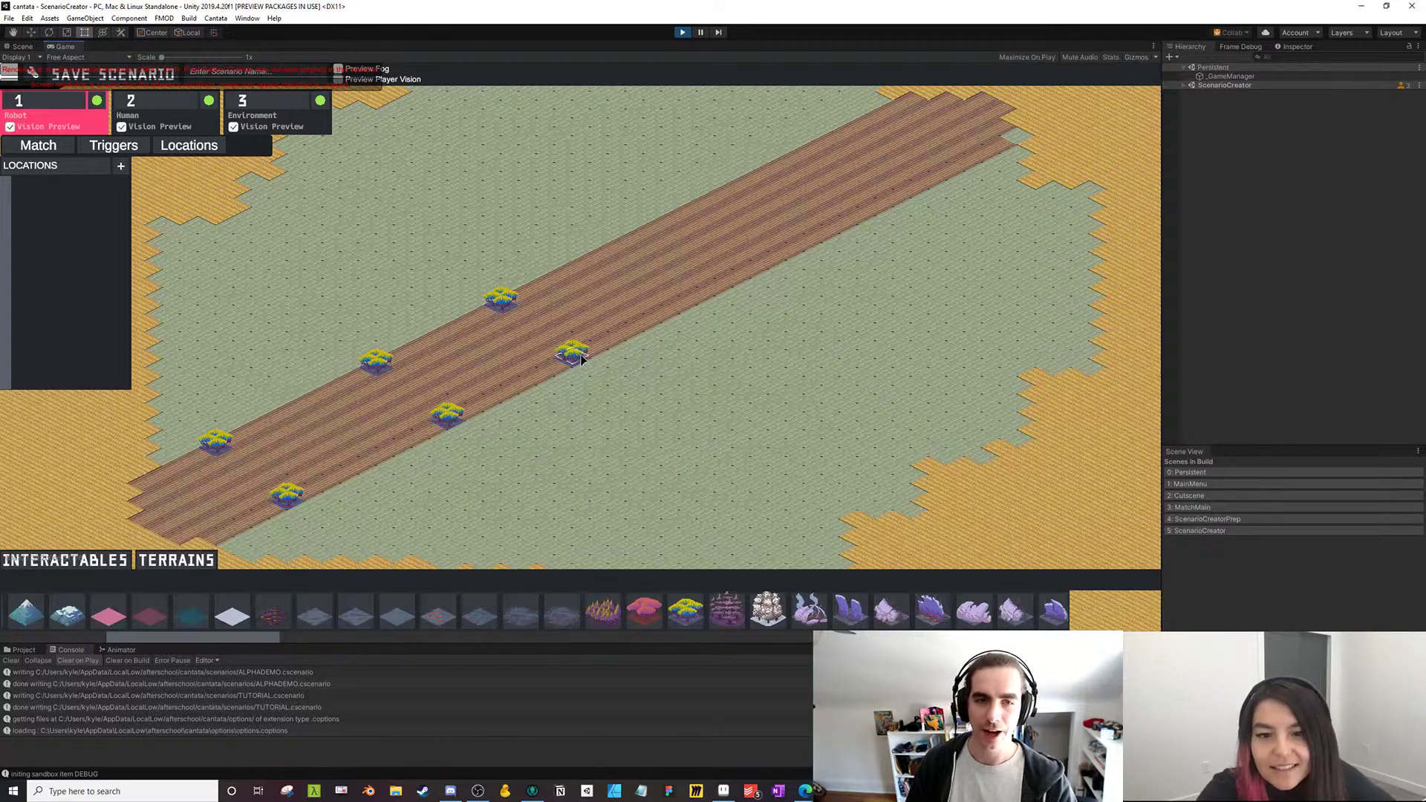
pyautogui.click(617, 250)
pyautogui.click(704, 294)
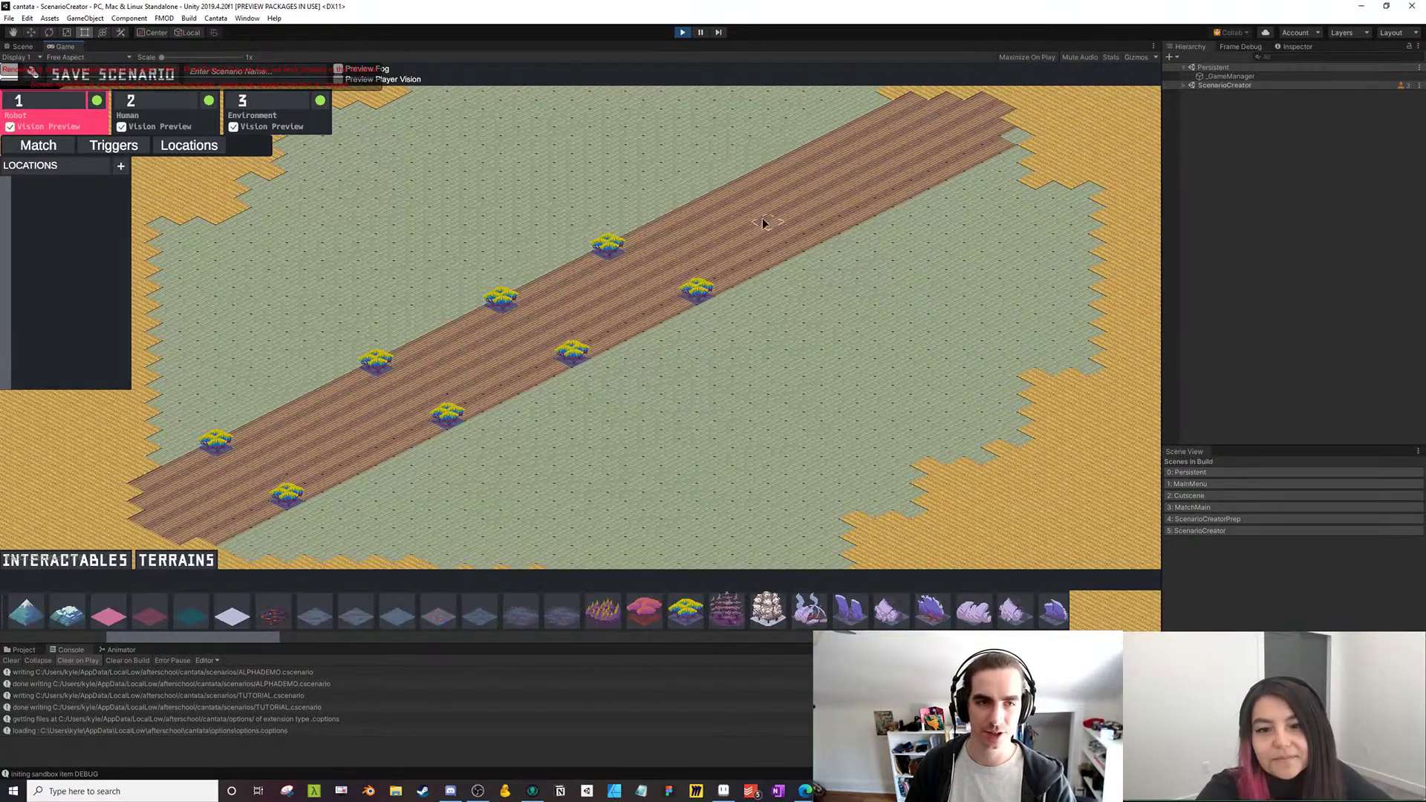
pyautogui.click(802, 248)
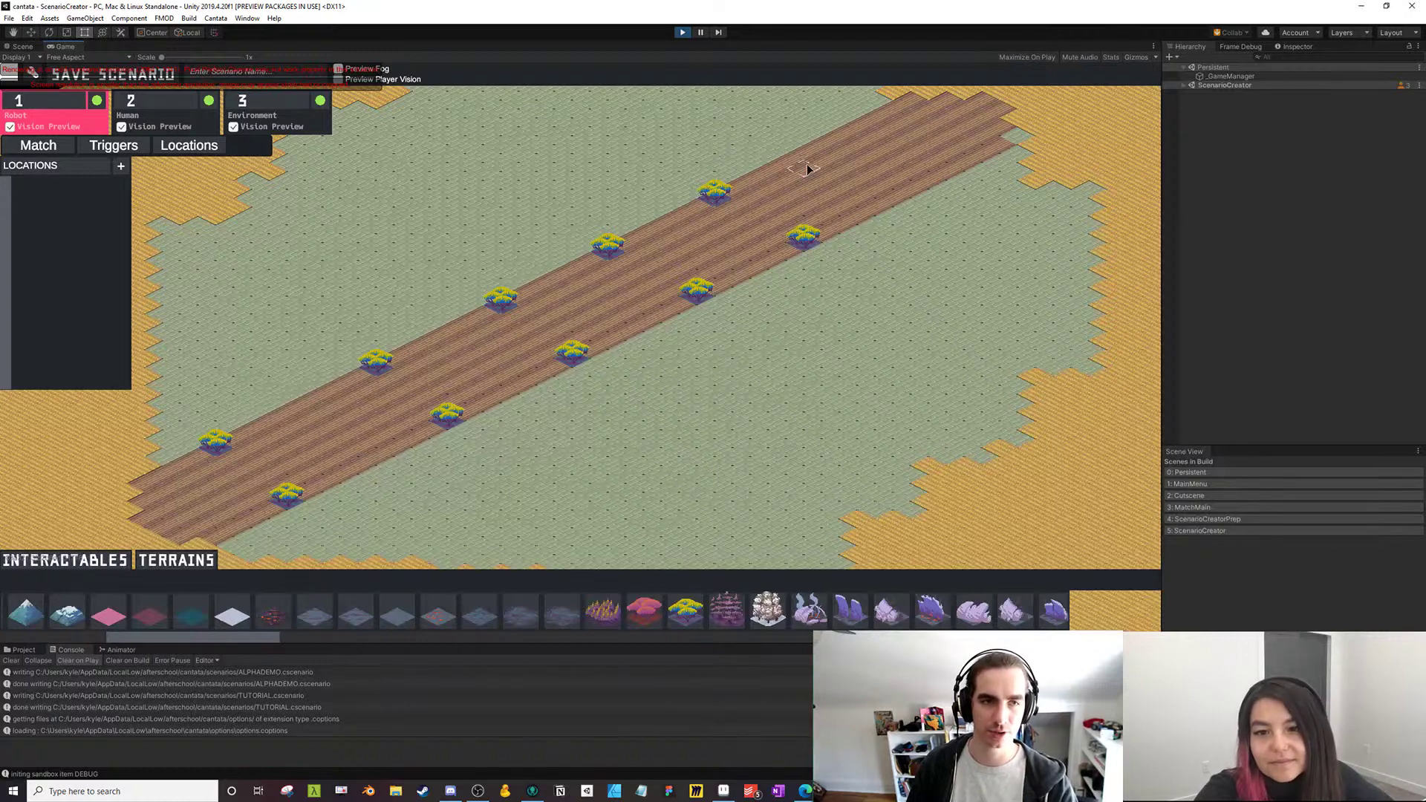
pyautogui.click(815, 152)
pyautogui.click(910, 191)
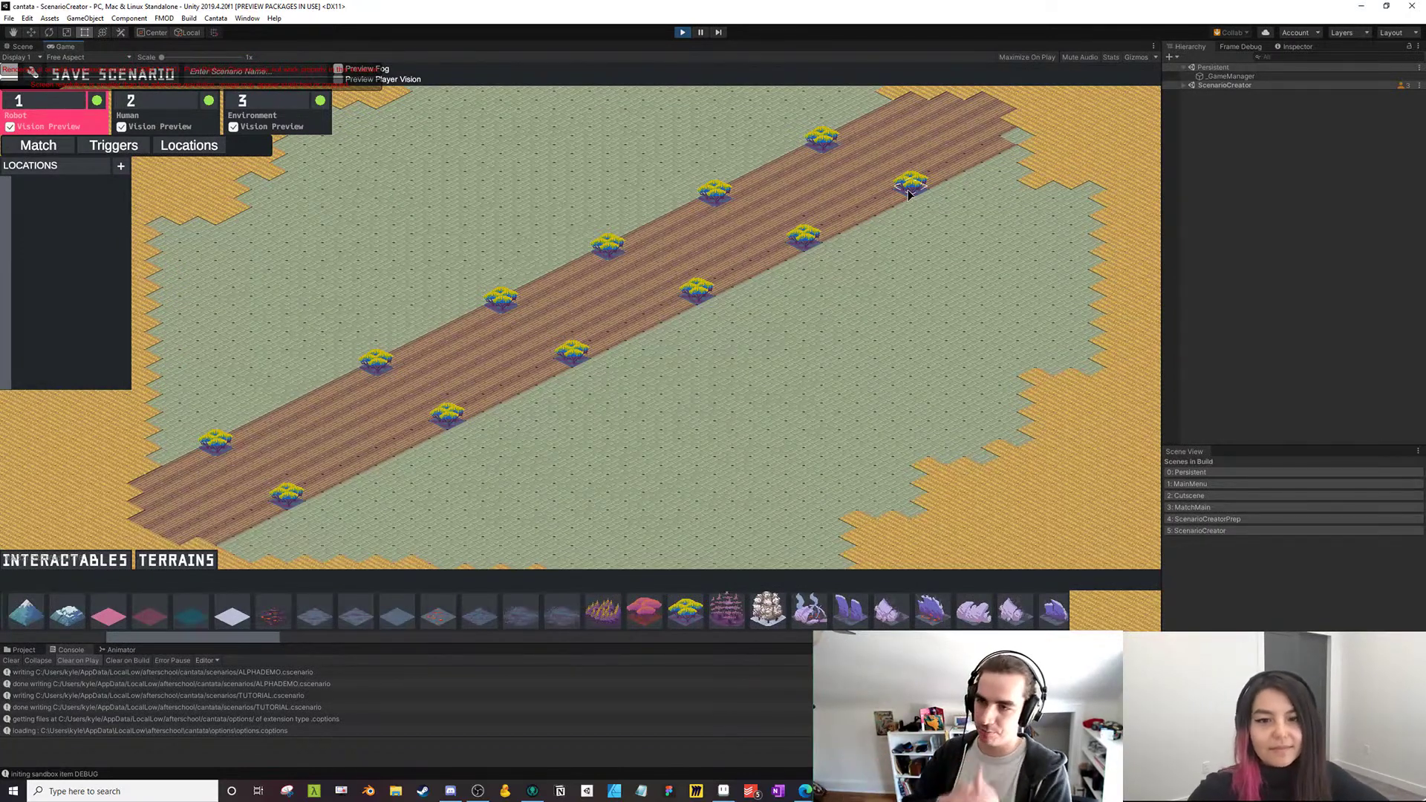
pyautogui.click(892, 110)
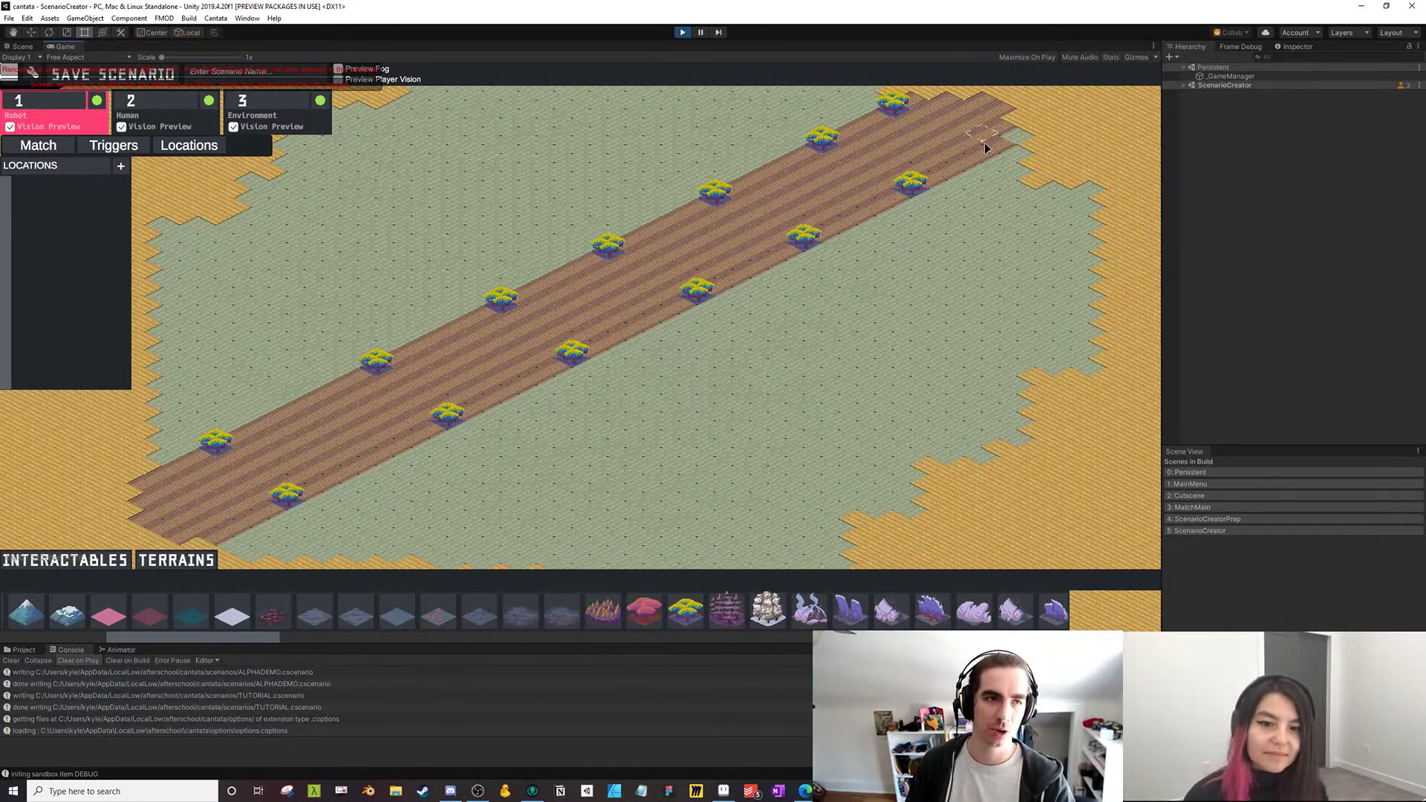
# Paint dense patches of the yellow-topped plant terrain over the southwestern and northeastern ends of the road
pyautogui.moveTo(676, 334); pyautogui.dragTo(703, 319)
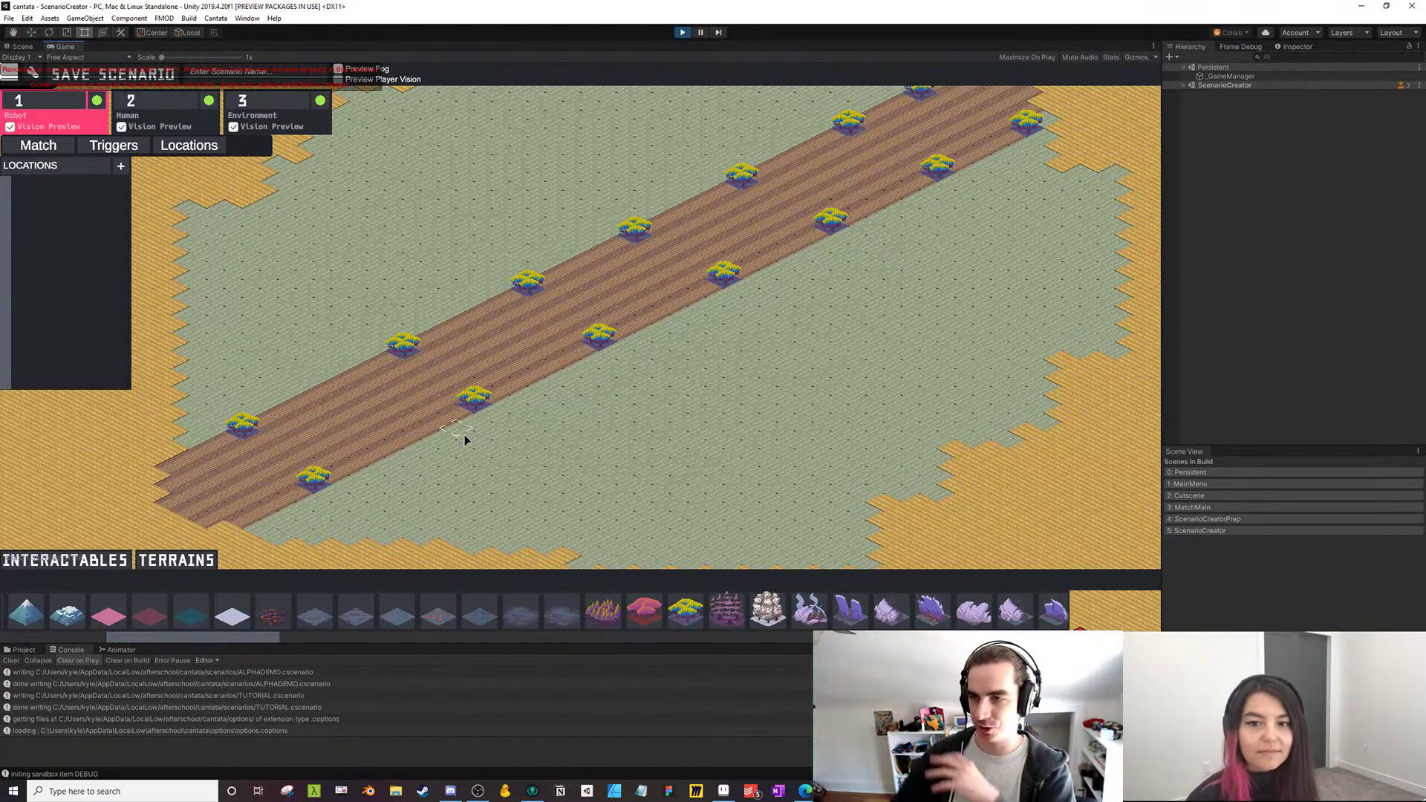
pyautogui.click(685, 610)
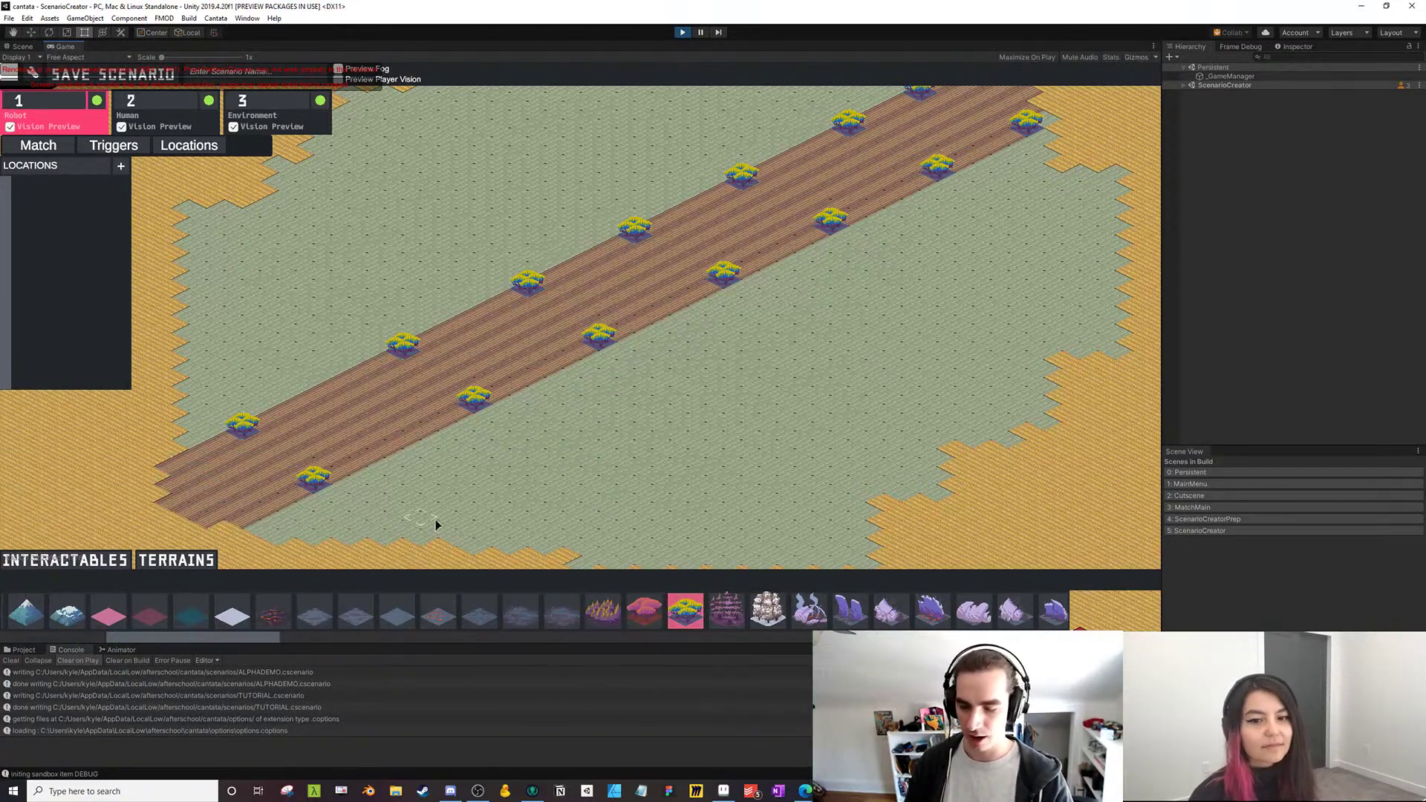
pyautogui.moveTo(229, 438); pyautogui.dragTo(290, 390)
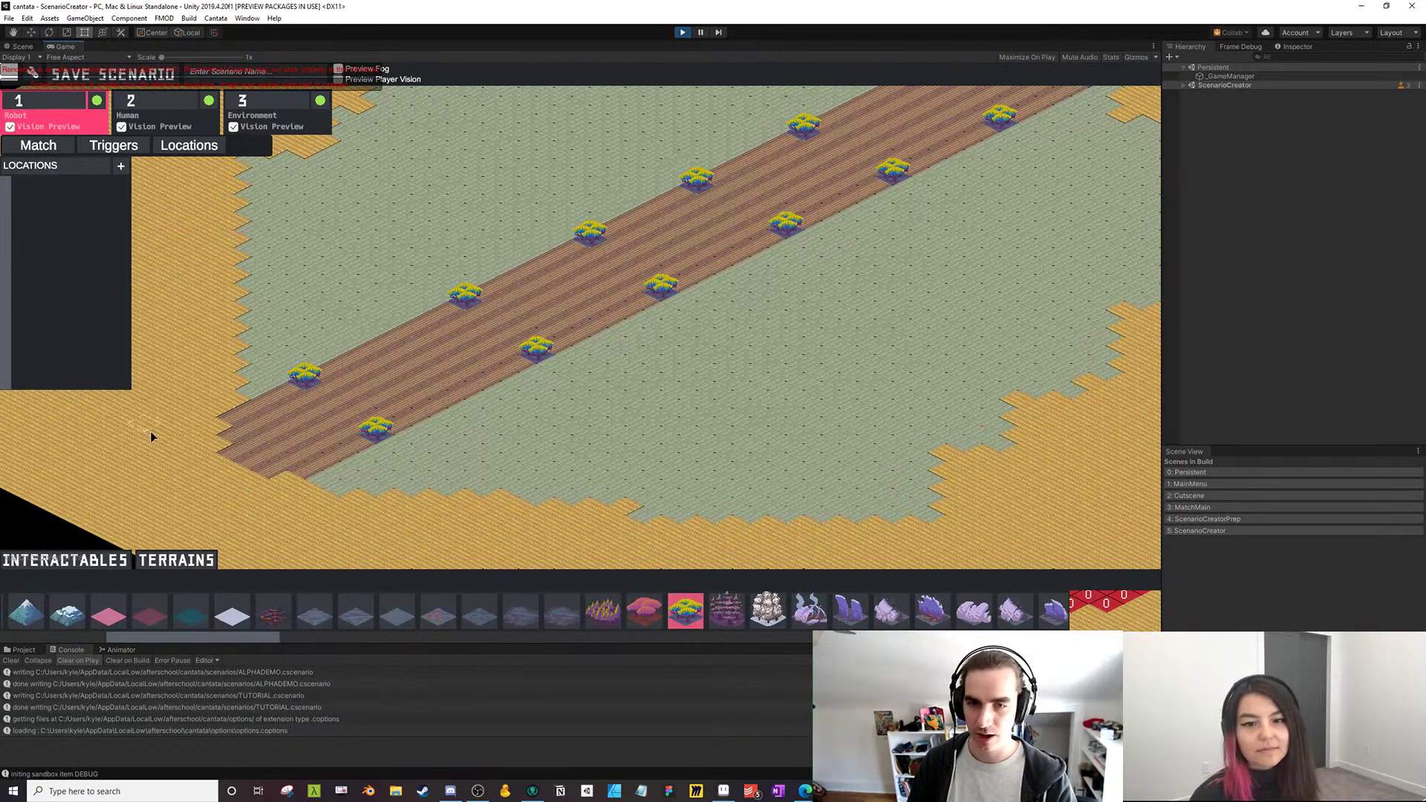
pyautogui.moveTo(189, 444)
pyautogui.mouseDown()
pyautogui.moveTo(135, 357)
pyautogui.moveTo(210, 589)
pyautogui.moveTo(204, 492)
pyautogui.moveTo(208, 529)
pyautogui.mouseUp()
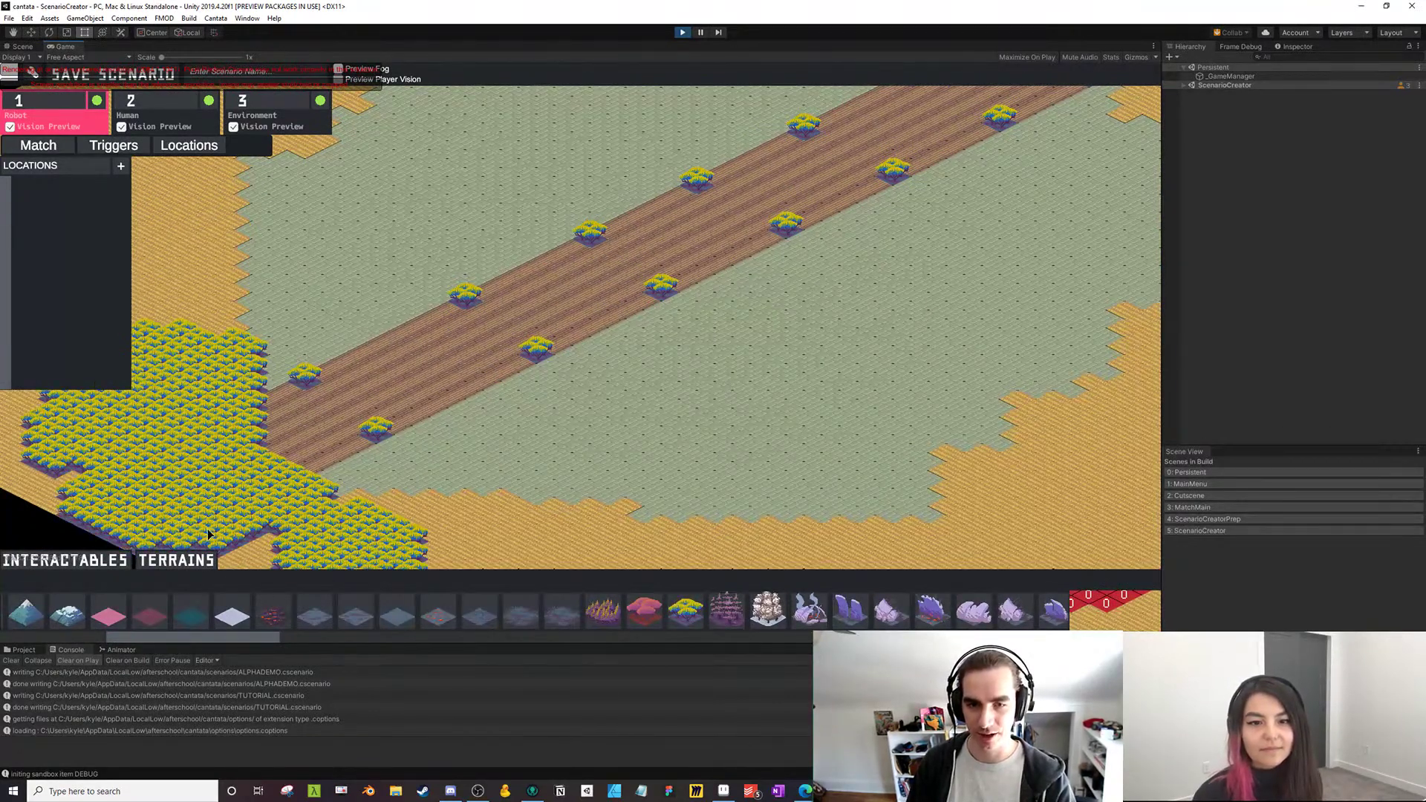
pyautogui.moveTo(740, 429); pyautogui.dragTo(523, 529)
pyautogui.moveTo(728, 118)
pyautogui.mouseDown()
pyautogui.moveTo(872, 177)
pyautogui.moveTo(936, 223)
pyautogui.moveTo(1036, 232)
pyautogui.mouseUp()
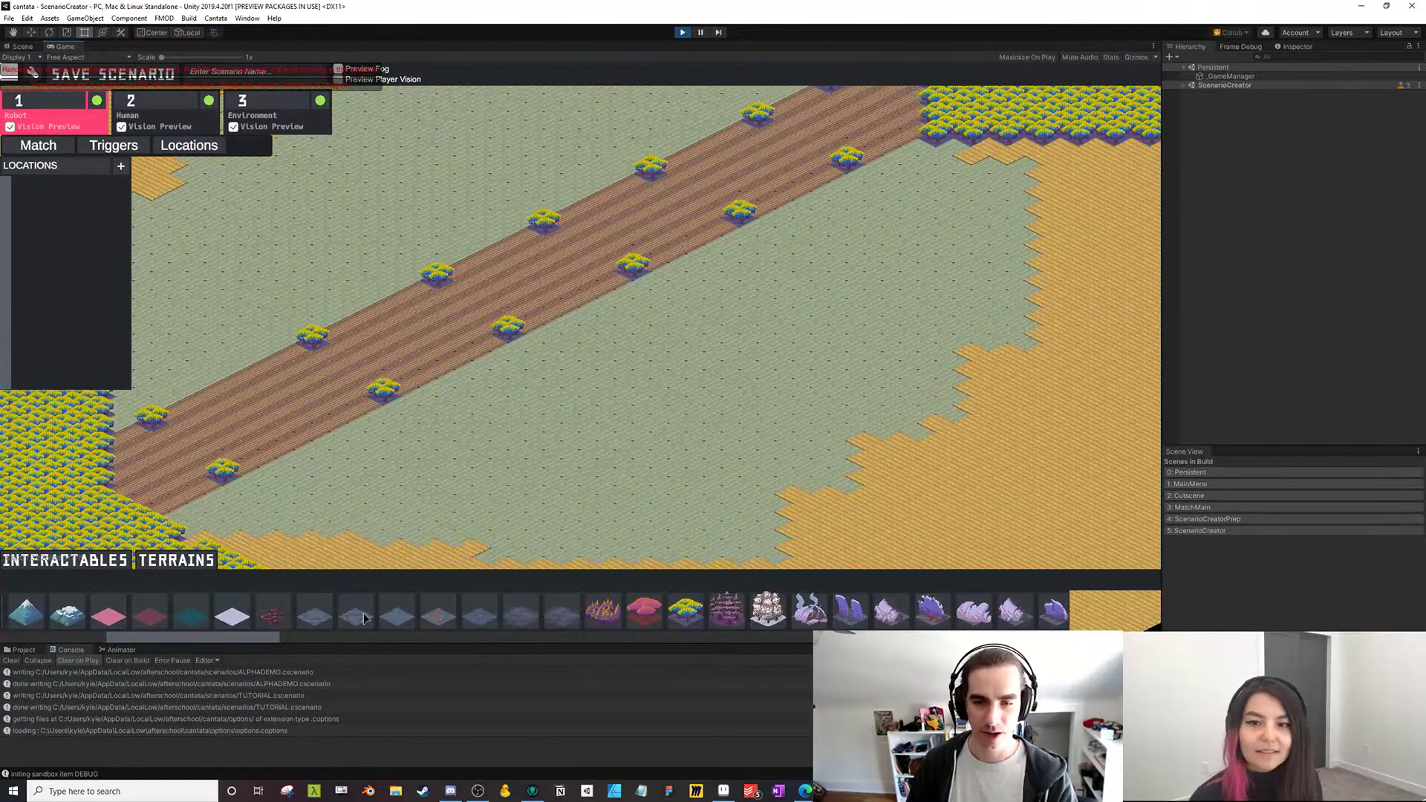
# Select the first full-height green stone Wall terrain for painting
pyautogui.click(234, 621)
pyautogui.moveTo(238, 636); pyautogui.dragTo(847, 658)
pyautogui.click(478, 611)
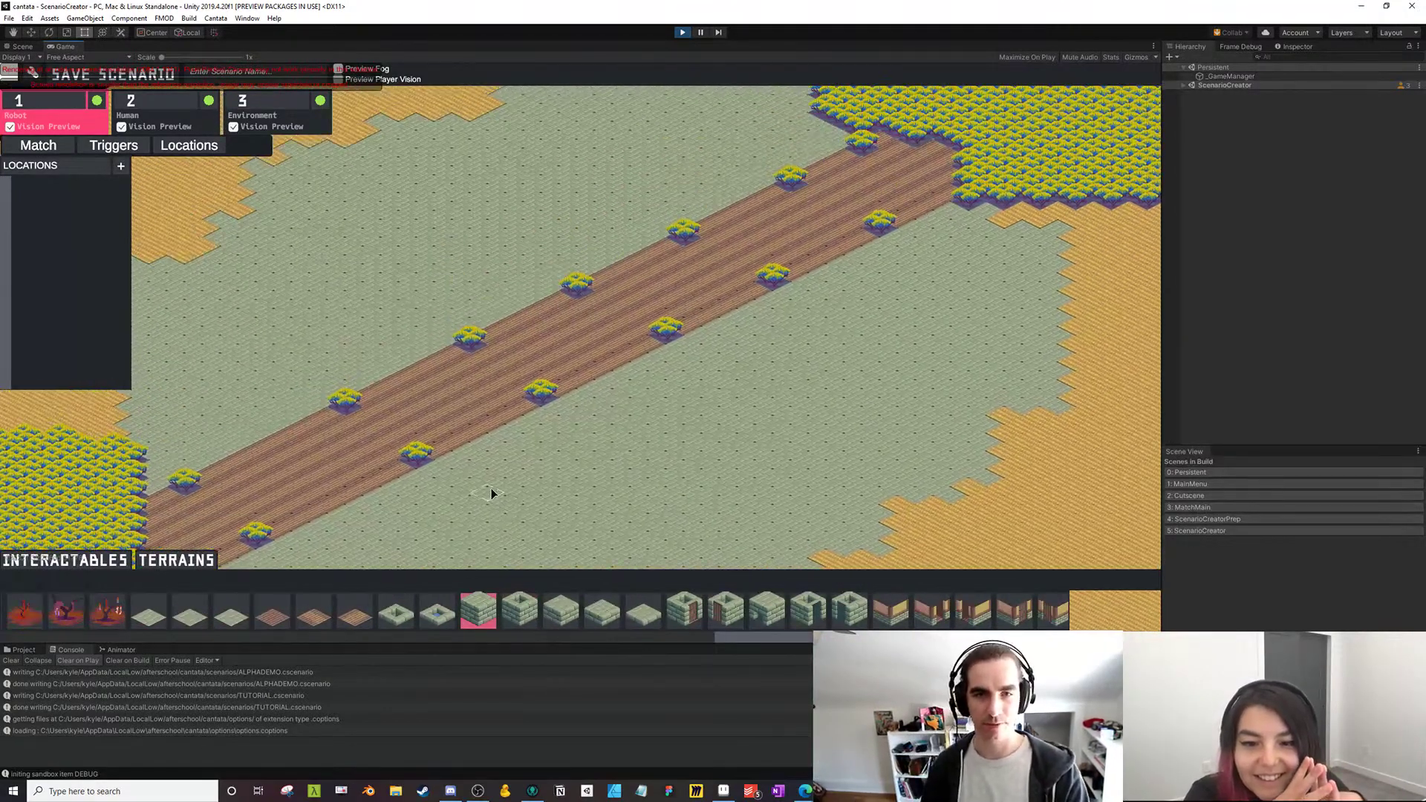
# Switch to the OpenGameArt medieval building tileset page in the browser and enlarge its castle preview image
pyautogui.hotkey('alt', 'Tab')
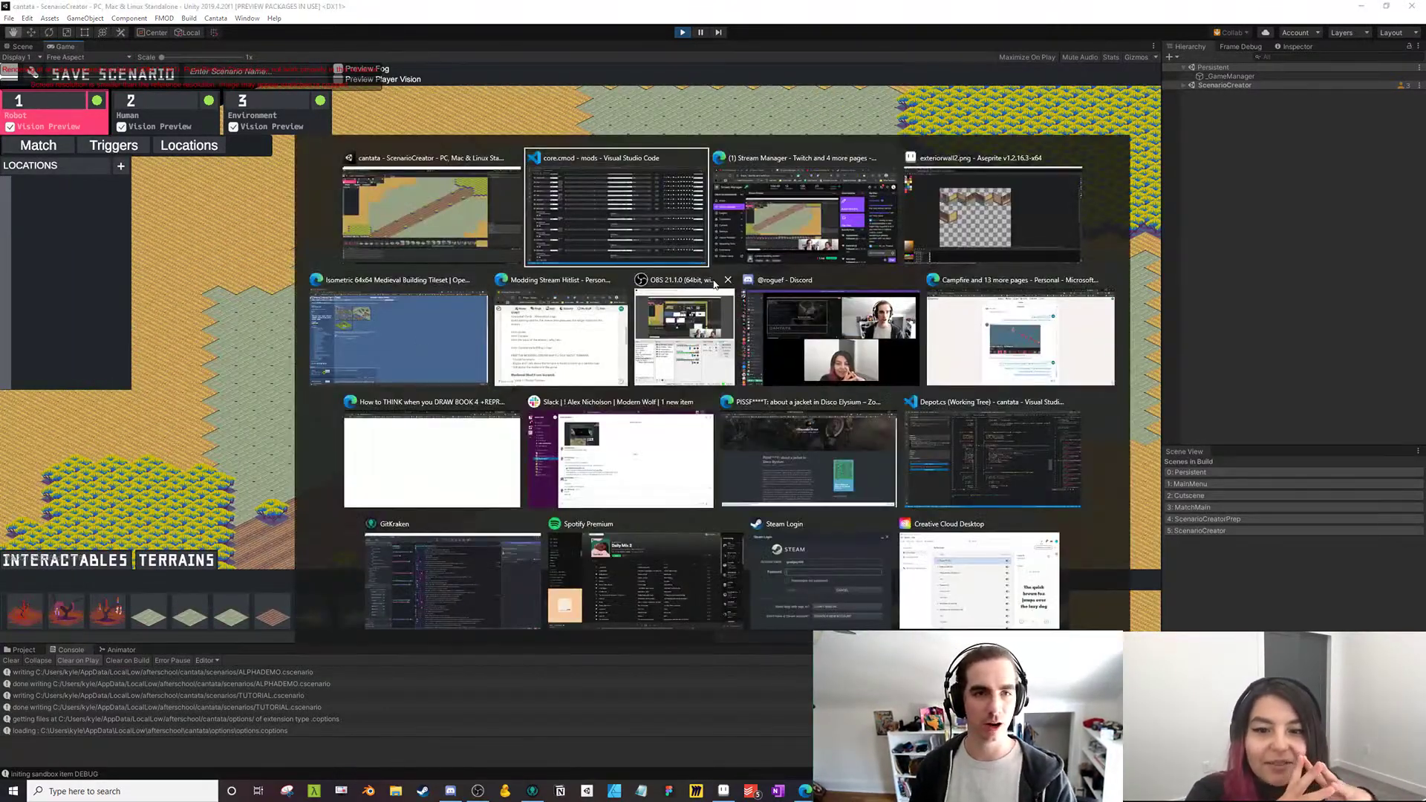
pyautogui.click(769, 232)
pyautogui.hotkey('alt', 'Tab')
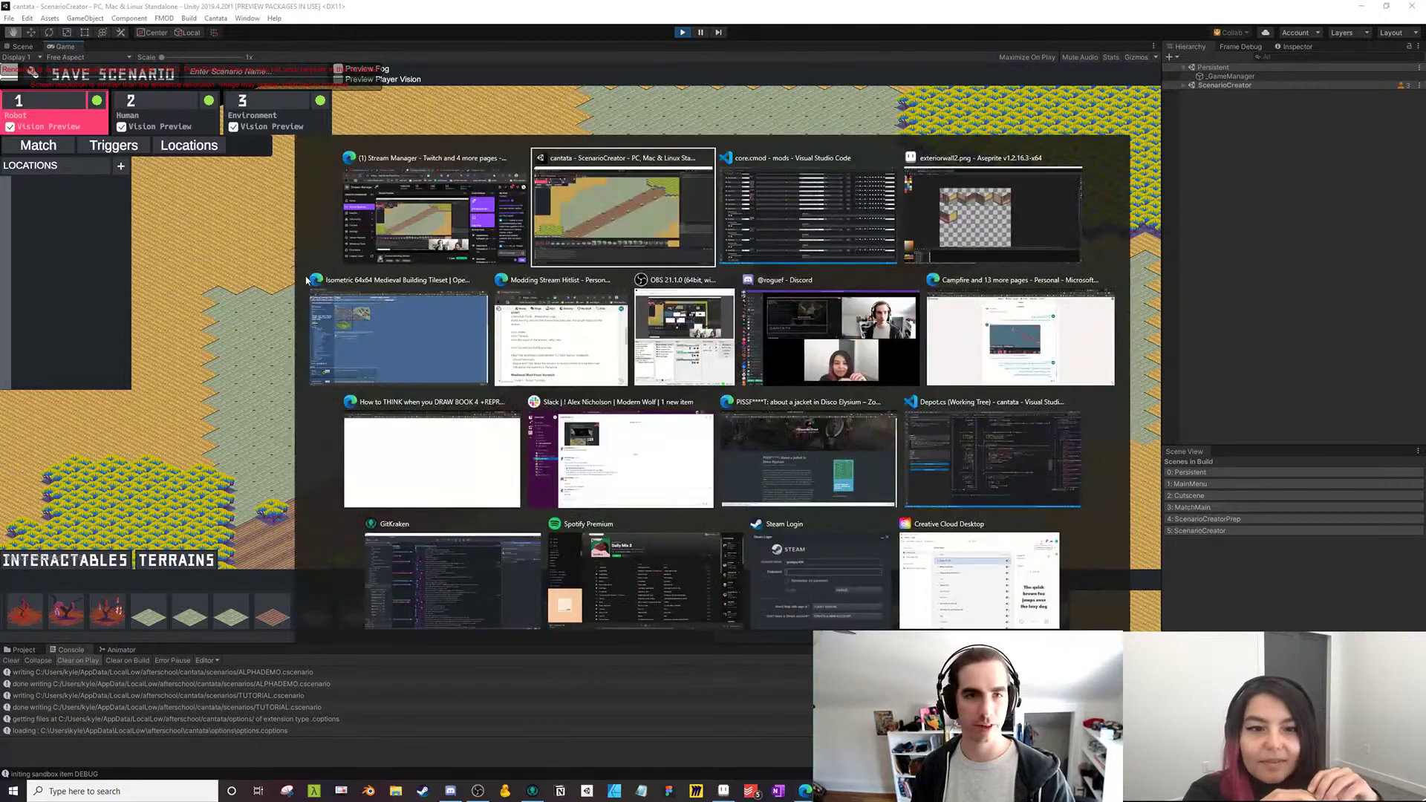
pyautogui.click(386, 344)
pyautogui.click(414, 199)
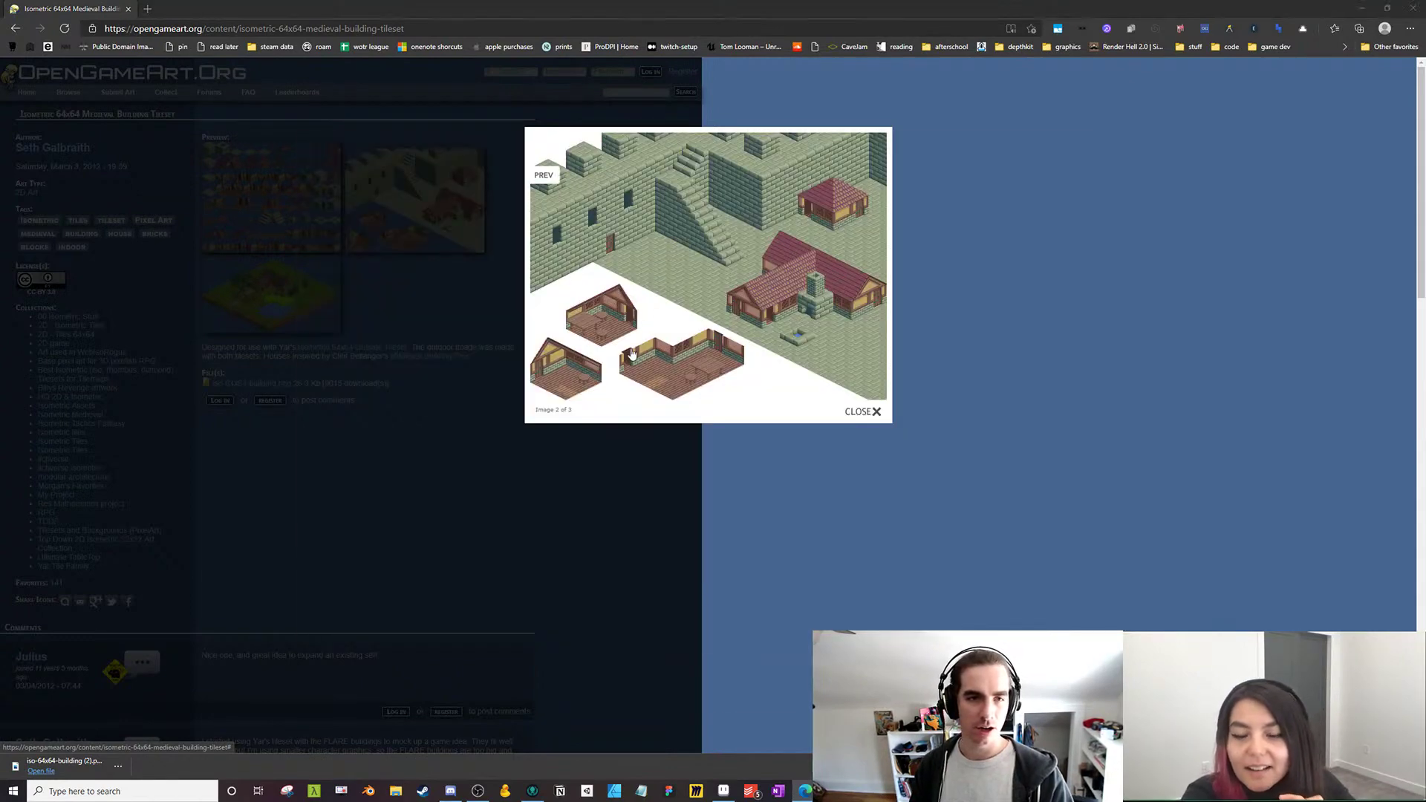
# Return to Unity and paint a stone wall around the green floor's northwestern and northern edges, ending inside the northeastern plant patch
pyautogui.hotkey('alt', 'Tab')
pyautogui.moveTo(374, 333); pyautogui.dragTo(404, 300)
pyautogui.click(256, 480)
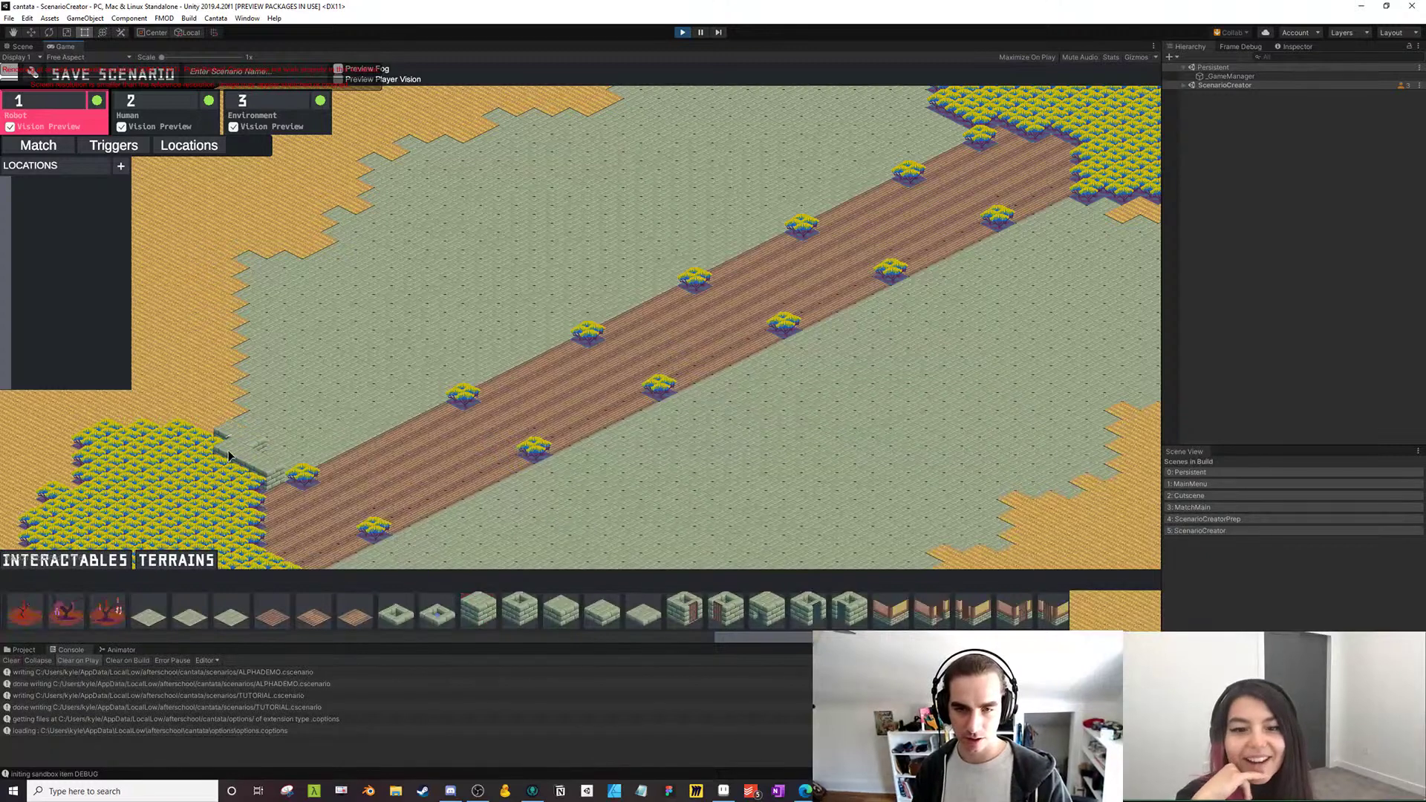
pyautogui.click(211, 437)
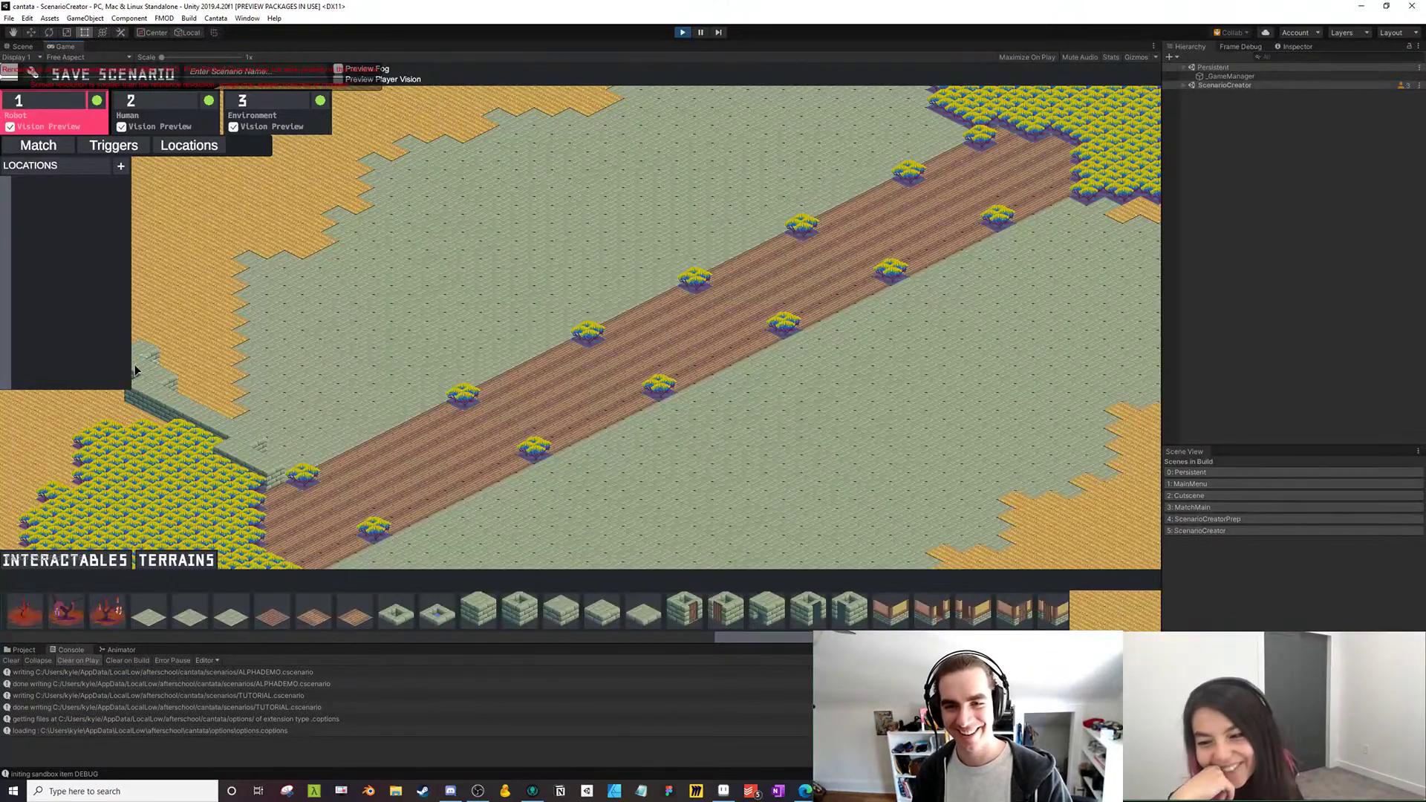
pyautogui.moveTo(156, 400)
pyautogui.mouseDown()
pyautogui.moveTo(152, 341)
pyautogui.moveTo(230, 265)
pyautogui.moveTo(410, 161)
pyautogui.moveTo(298, 296)
pyautogui.moveTo(488, 220)
pyautogui.mouseUp()
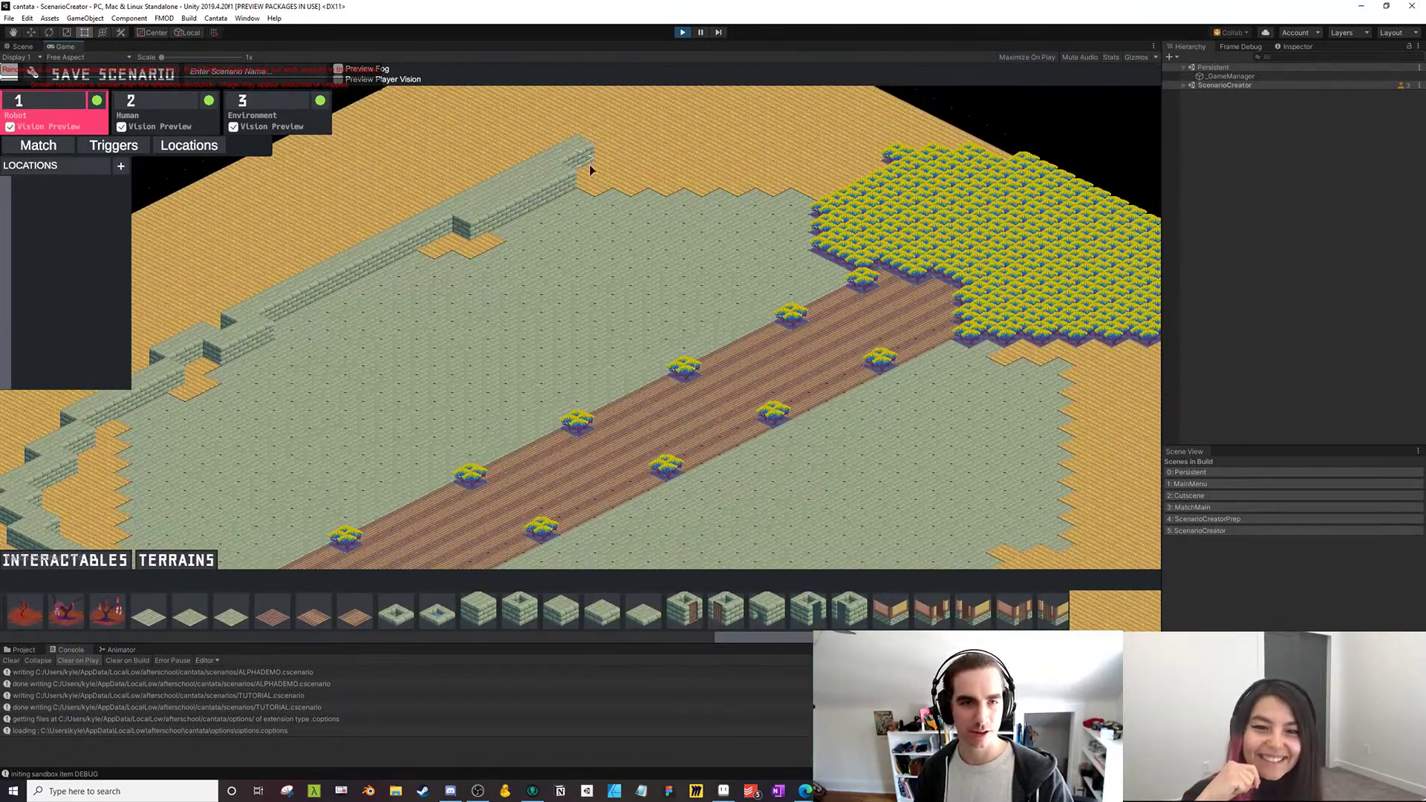
pyautogui.moveTo(589, 167)
pyautogui.mouseDown()
pyautogui.moveTo(820, 199)
pyautogui.moveTo(908, 258)
pyautogui.moveTo(747, 162)
pyautogui.moveTo(817, 209)
pyautogui.moveTo(848, 205)
pyautogui.mouseUp()
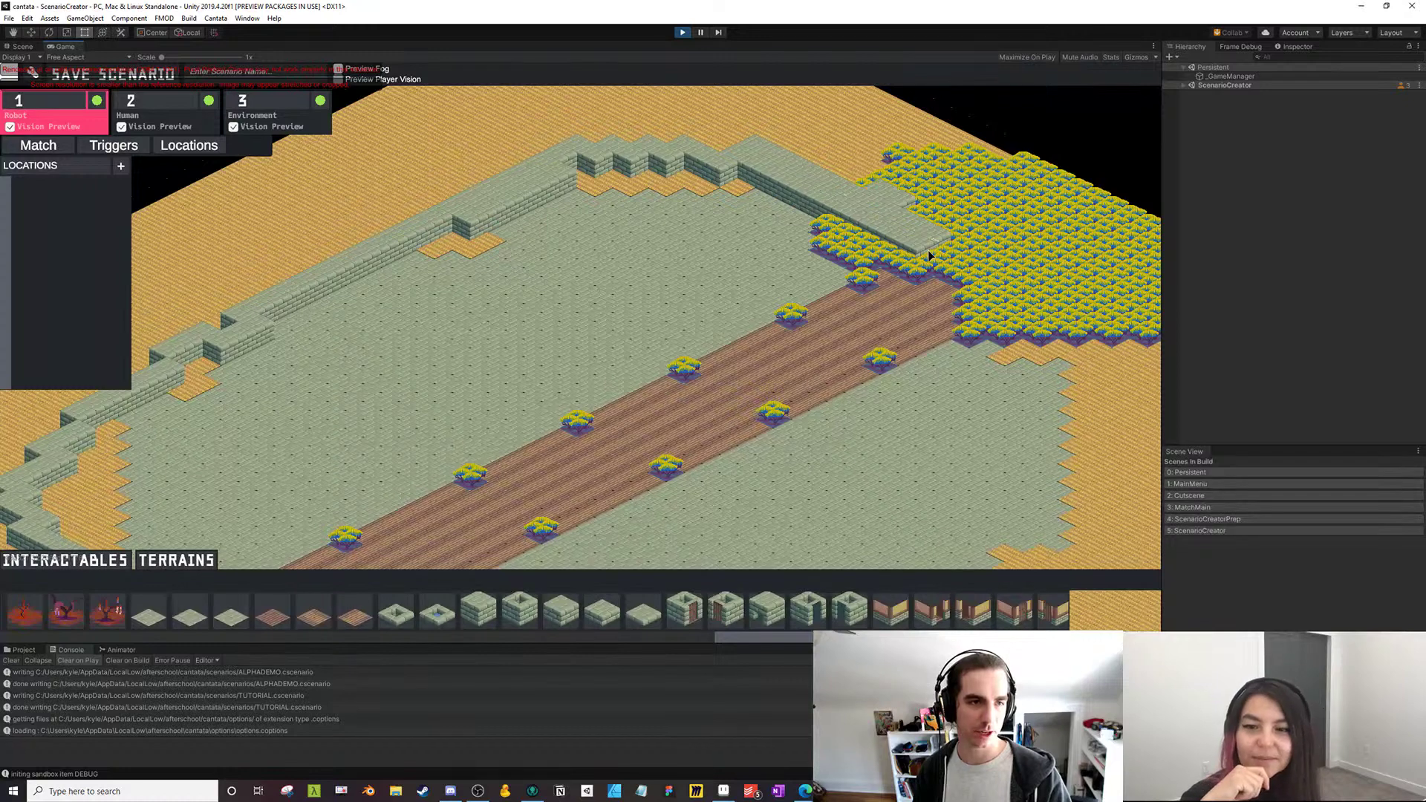
# Fill the outer northern corner of the stone wall with Wall tiles and close the gaps left in it
pyautogui.moveTo(774, 170)
pyautogui.mouseDown()
pyautogui.moveTo(632, 135)
pyautogui.moveTo(596, 152)
pyautogui.moveTo(684, 124)
pyautogui.moveTo(714, 150)
pyautogui.moveTo(675, 143)
pyautogui.mouseUp()
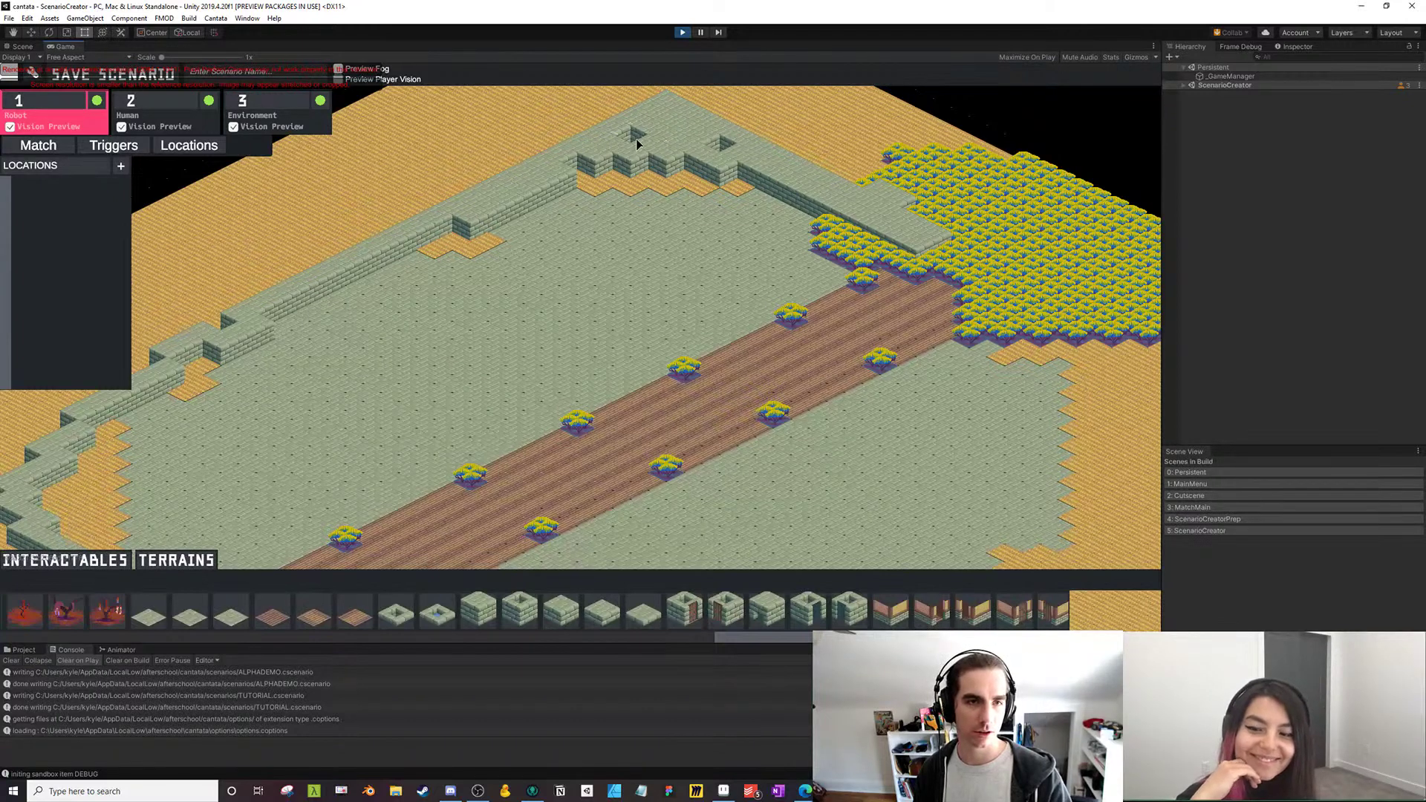
pyautogui.click(633, 144)
pyautogui.press('w')
pyautogui.press('a')
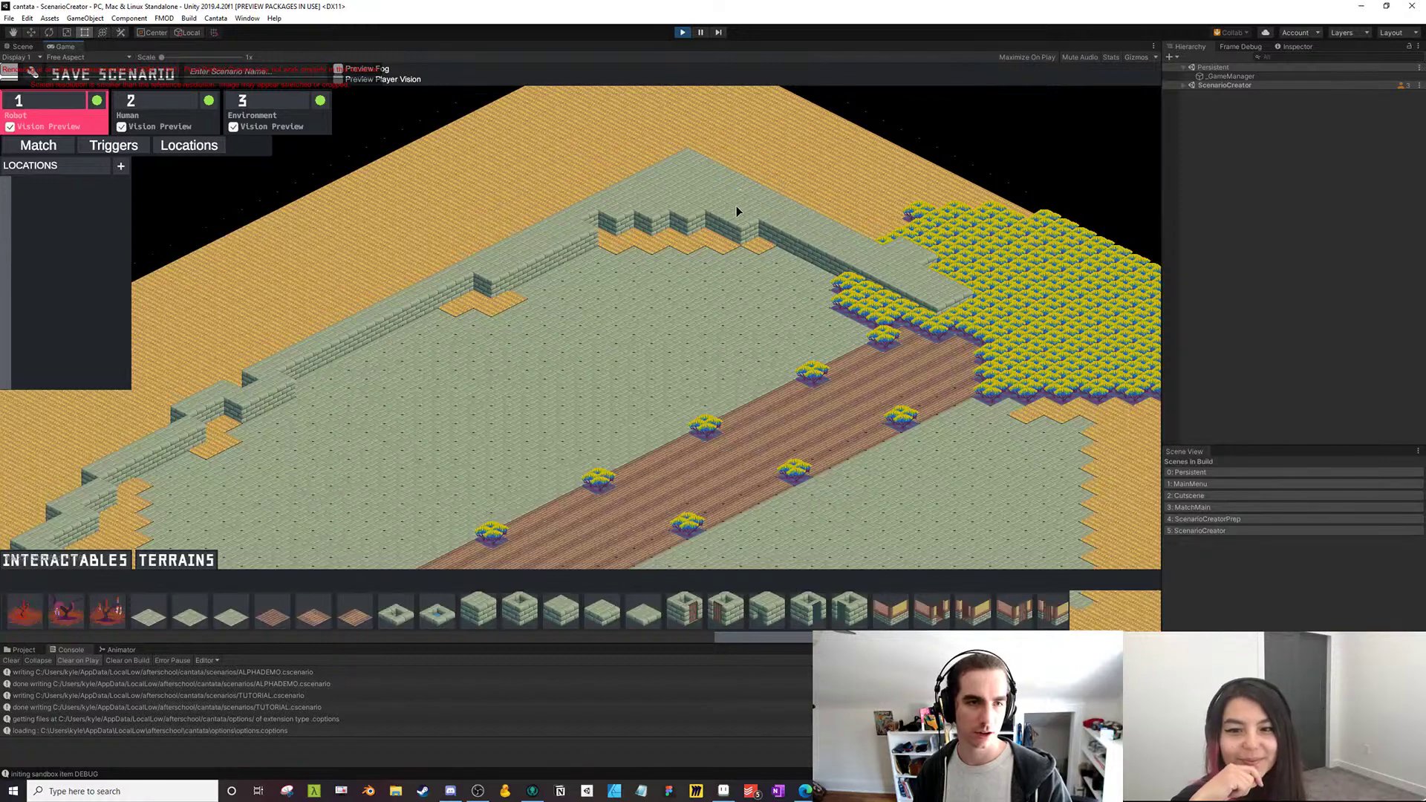
# Compare the painted wall with the castle preview image in the browser, and return to the scenario in Unity
pyautogui.hotkey('alt', 'Tab')
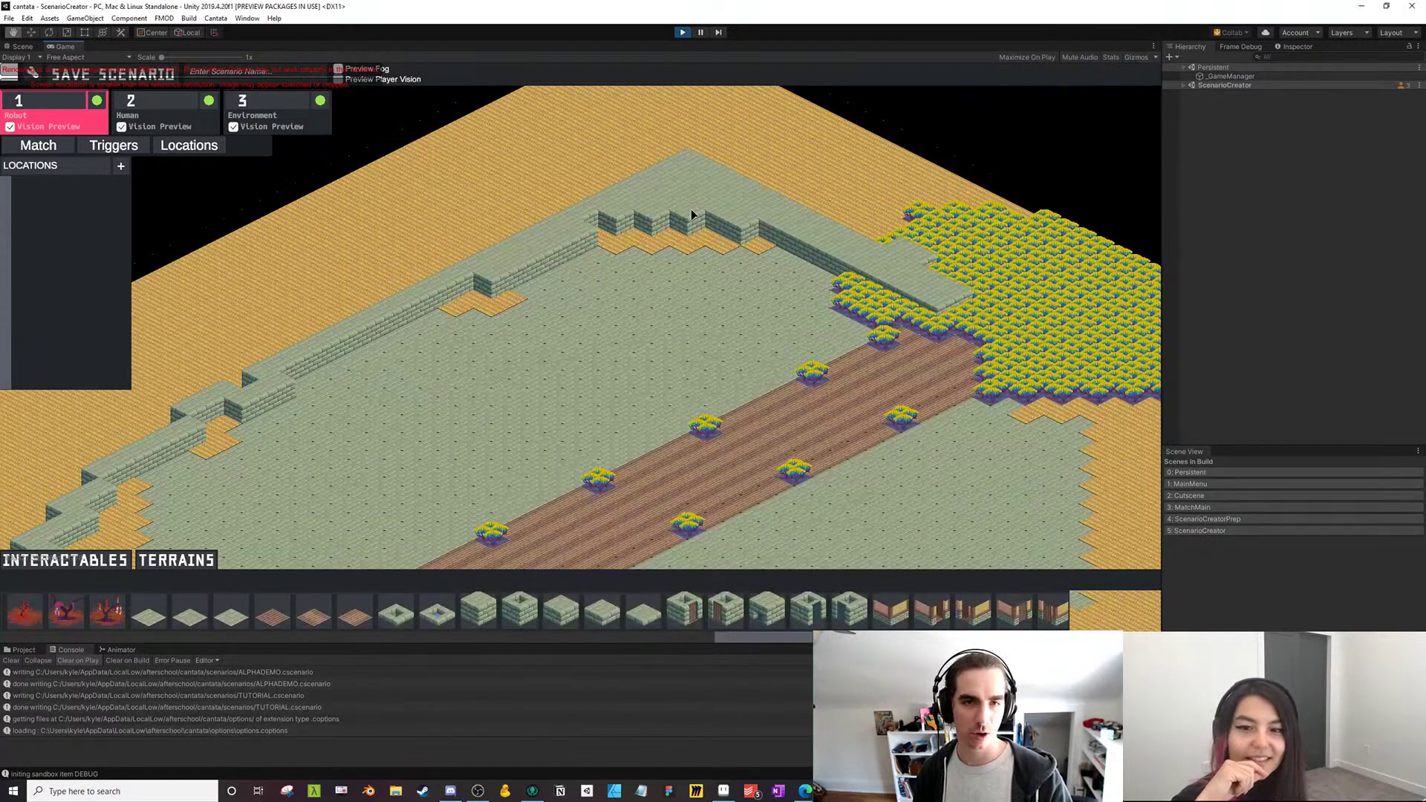
pyautogui.hotkey('alt', 'Tab')
pyautogui.hotkey('alt', 'Tab')
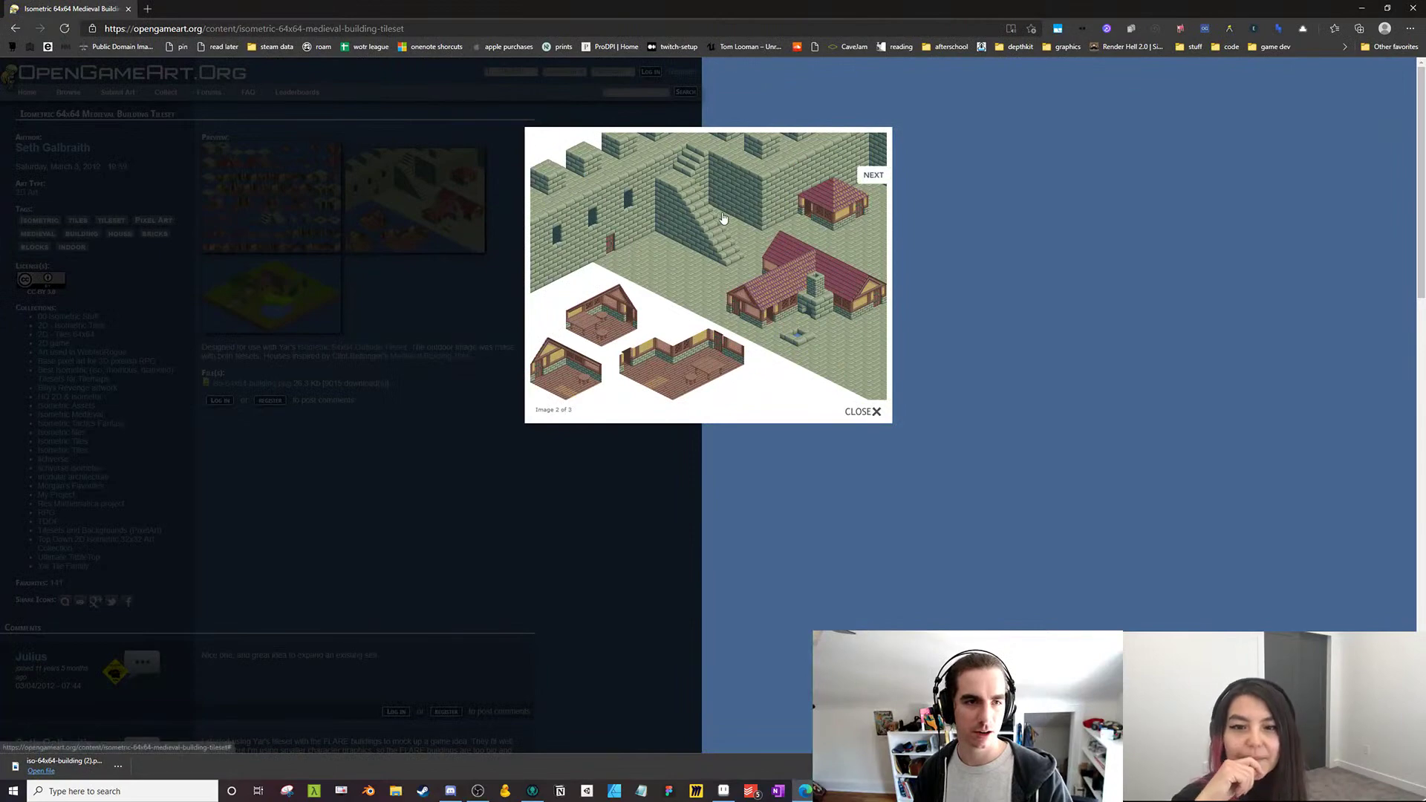
pyautogui.hotkey('alt', 'Tab')
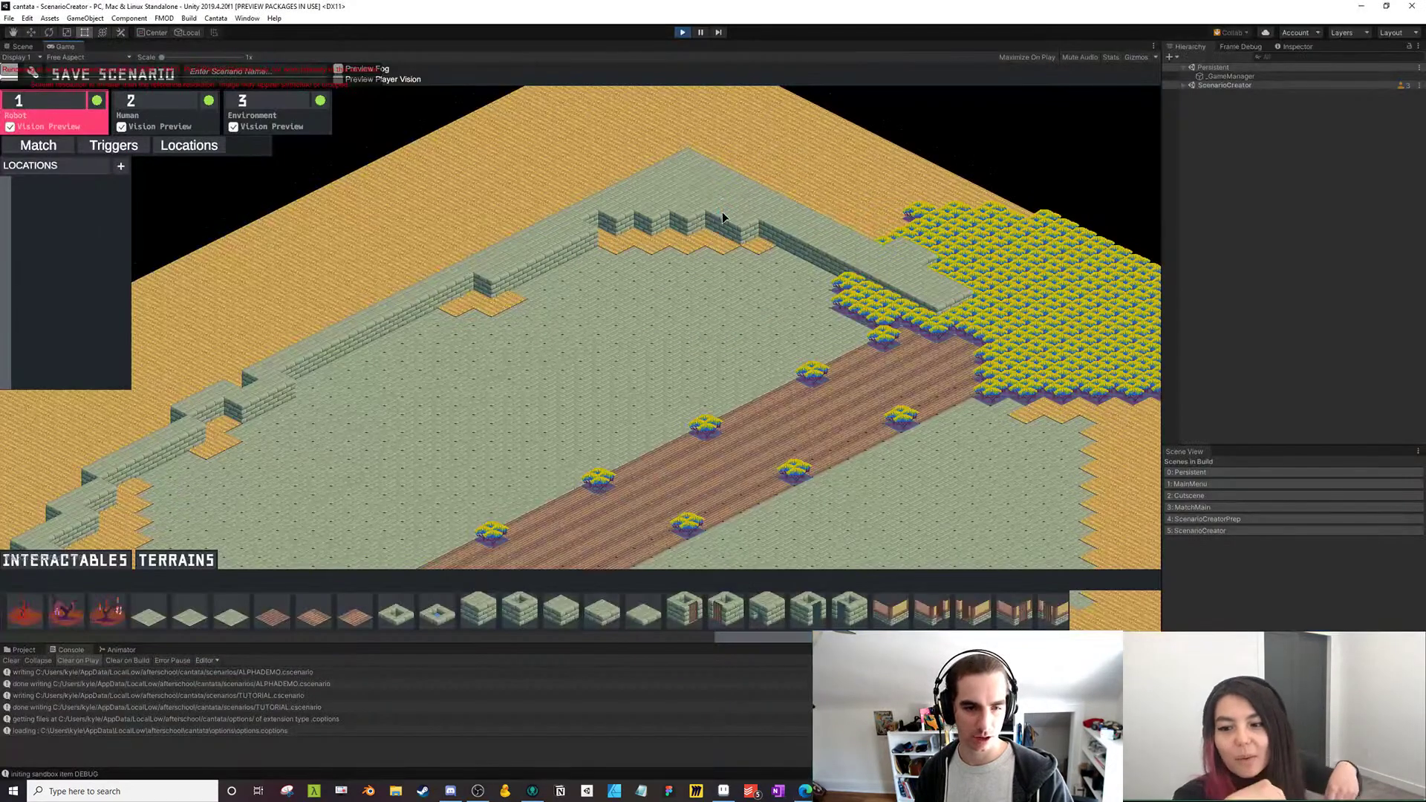
# Place one Wall block against the inner face of the wall's northern corner and check it against the castle preview image
pyautogui.click(519, 621)
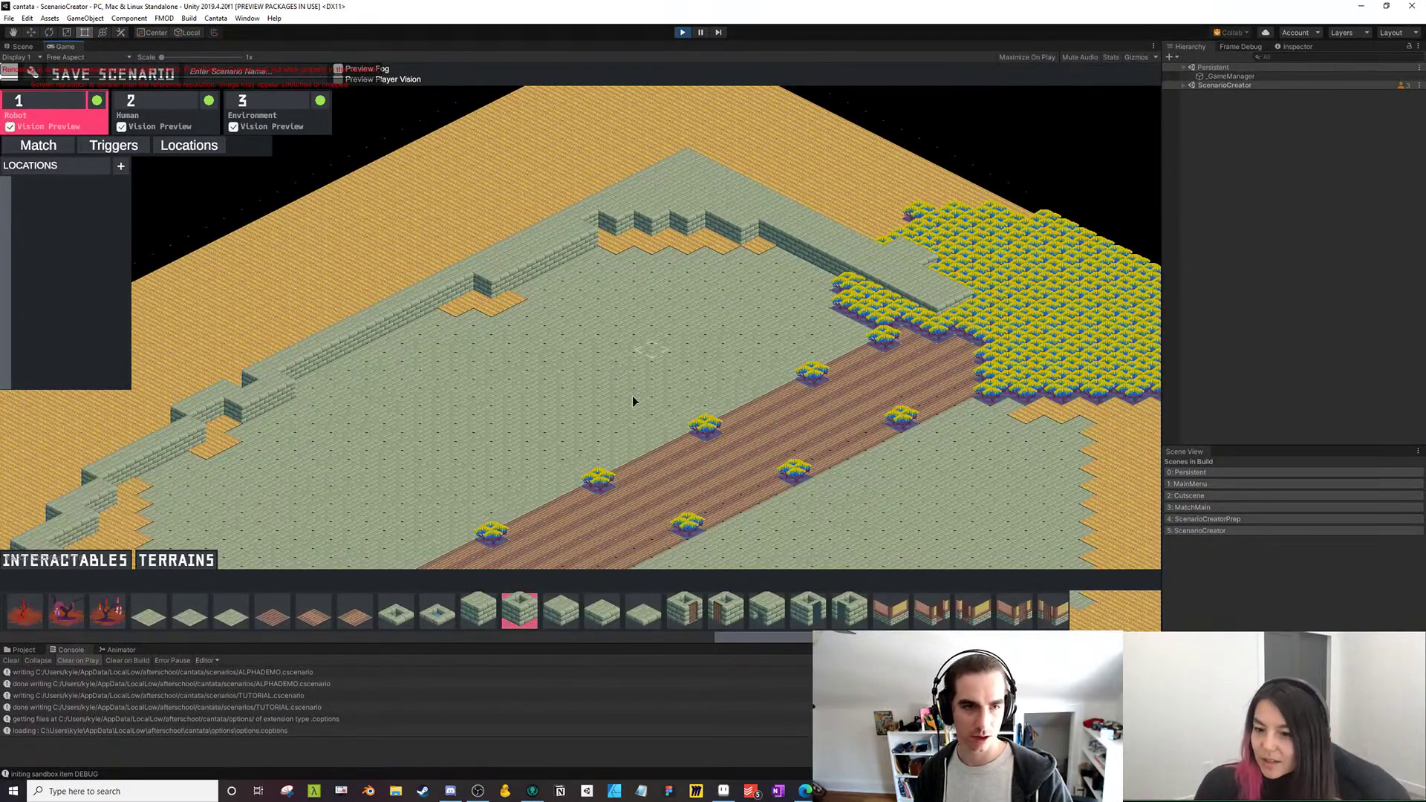
pyautogui.click(478, 624)
pyautogui.click(477, 624)
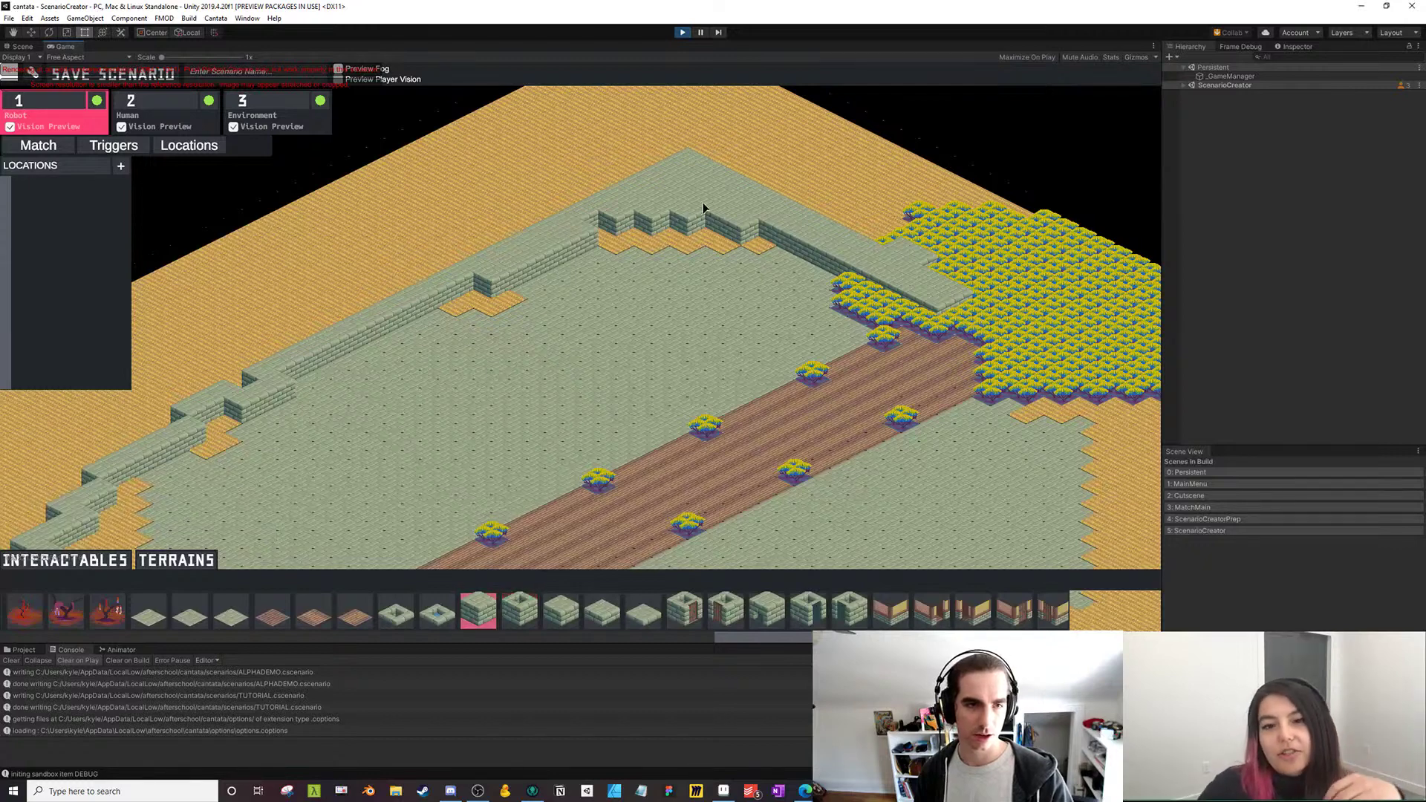
pyautogui.click(704, 209)
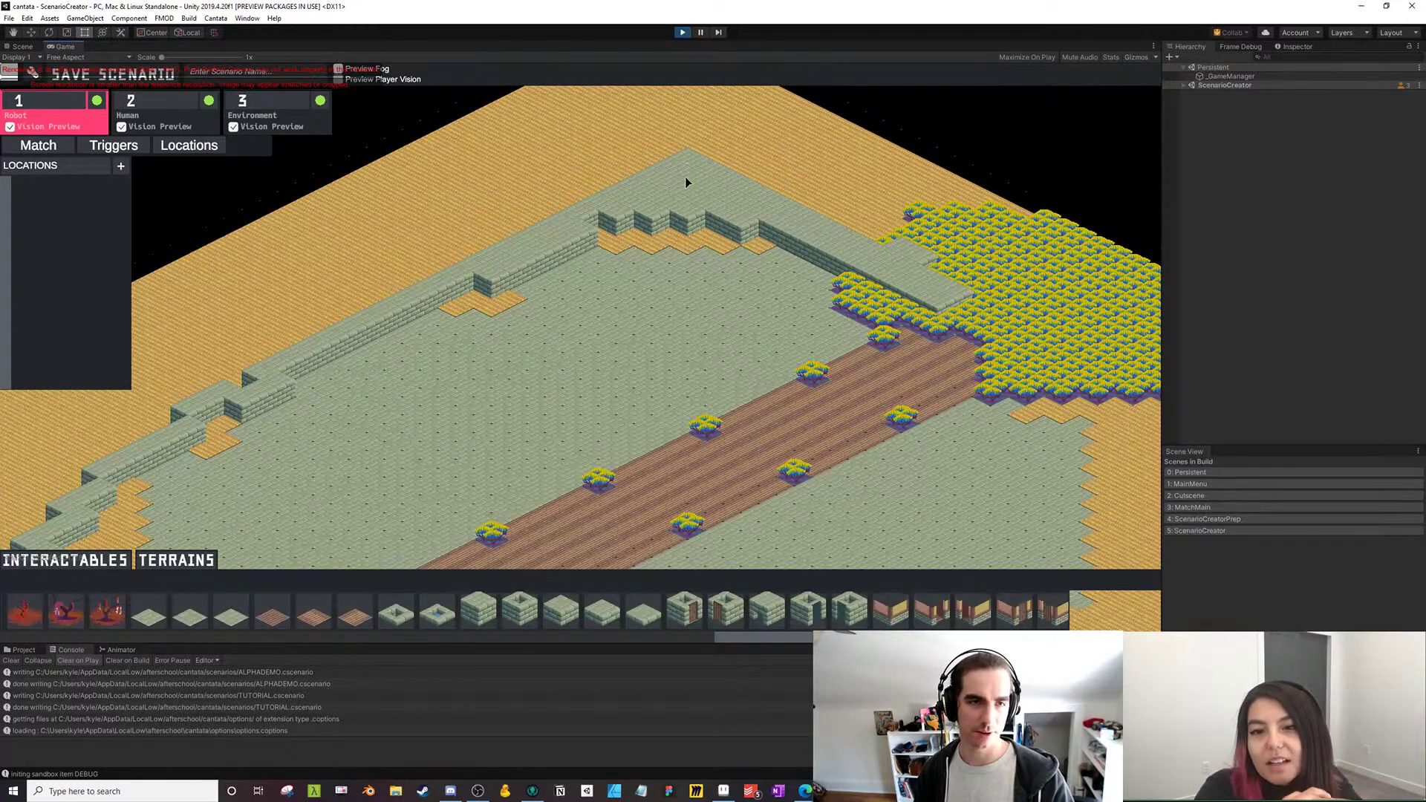
pyautogui.hotkey('alt', 'Tab')
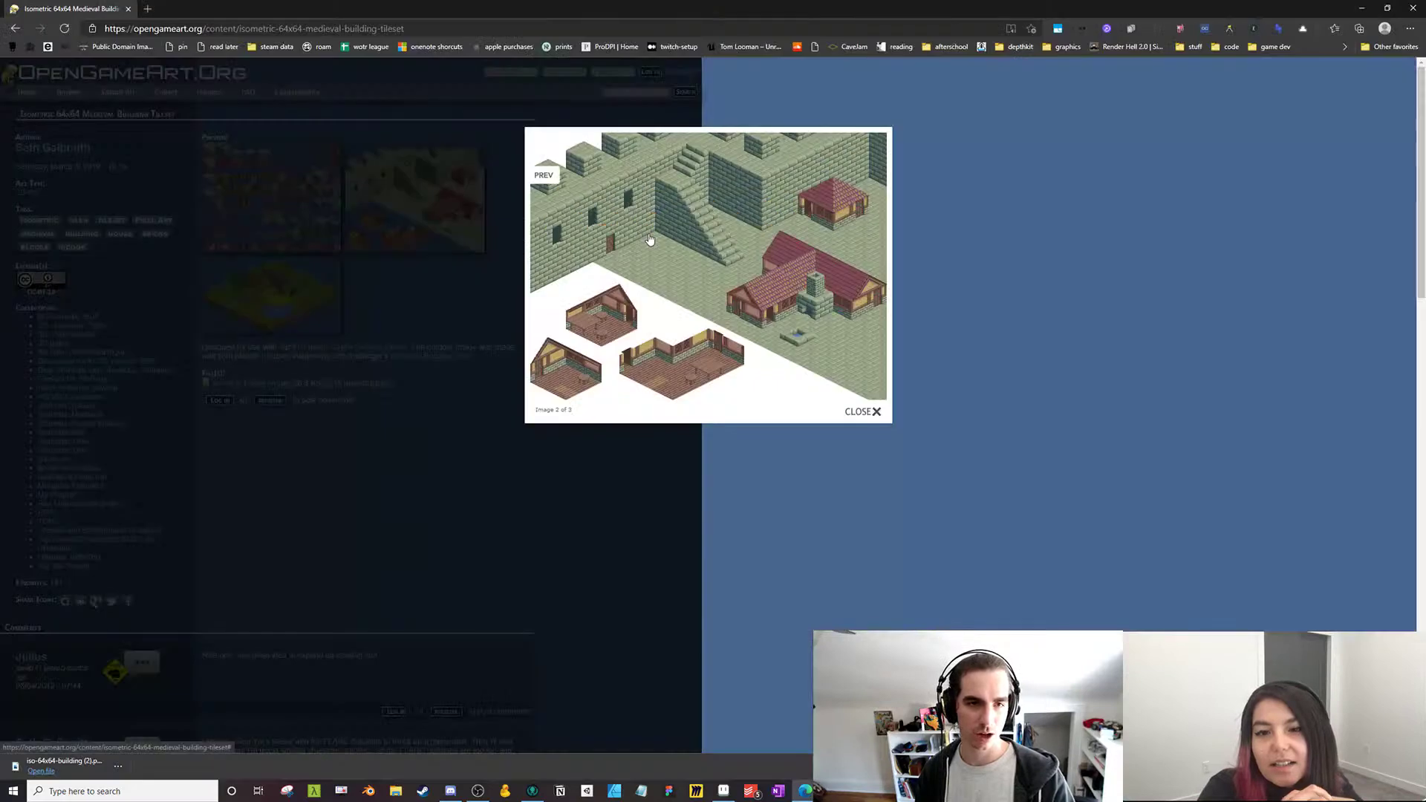
pyautogui.hotkey('alt', 'Tab')
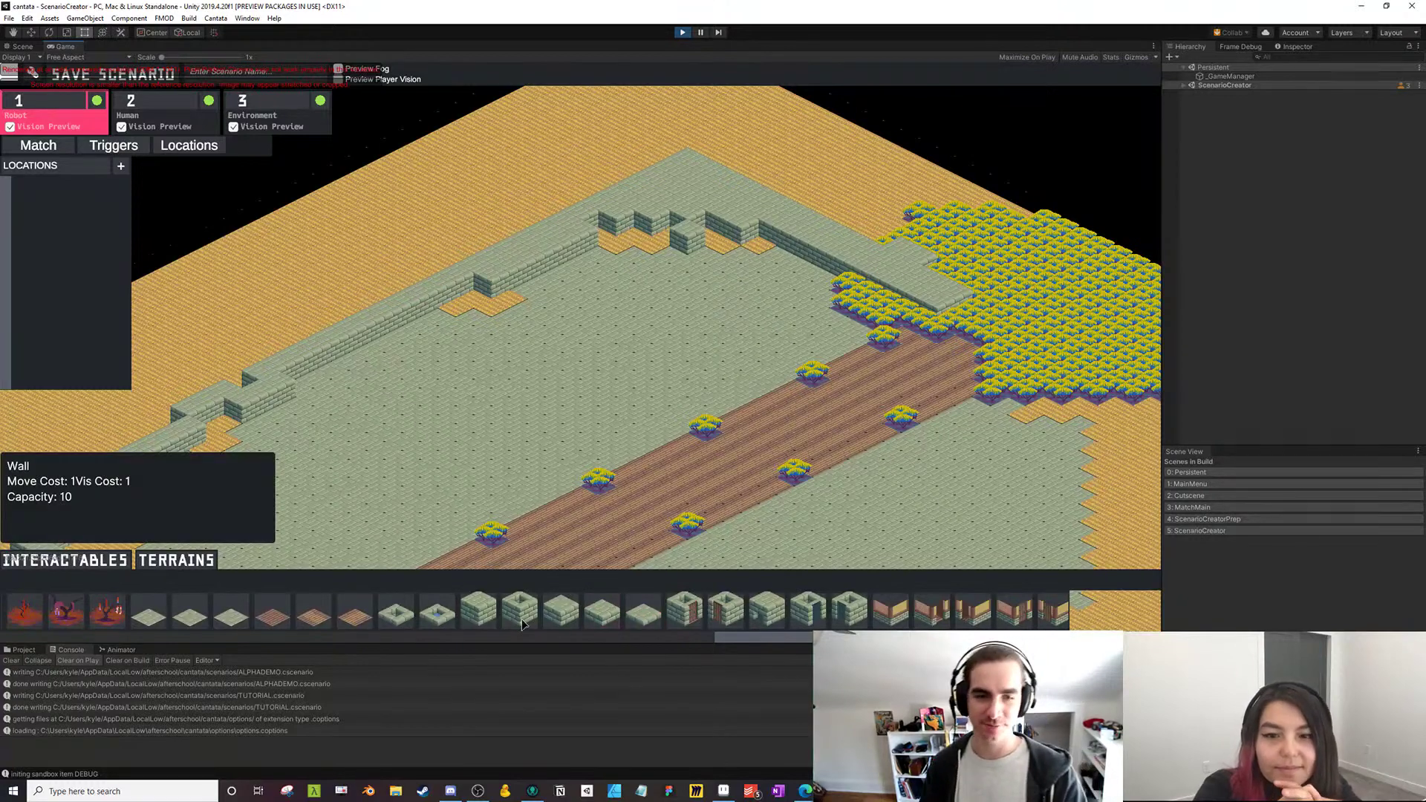
# Thicken the northwestern stone wall with extra rows of Wall tiles along its outer side up to the northern corner
pyautogui.click(479, 617)
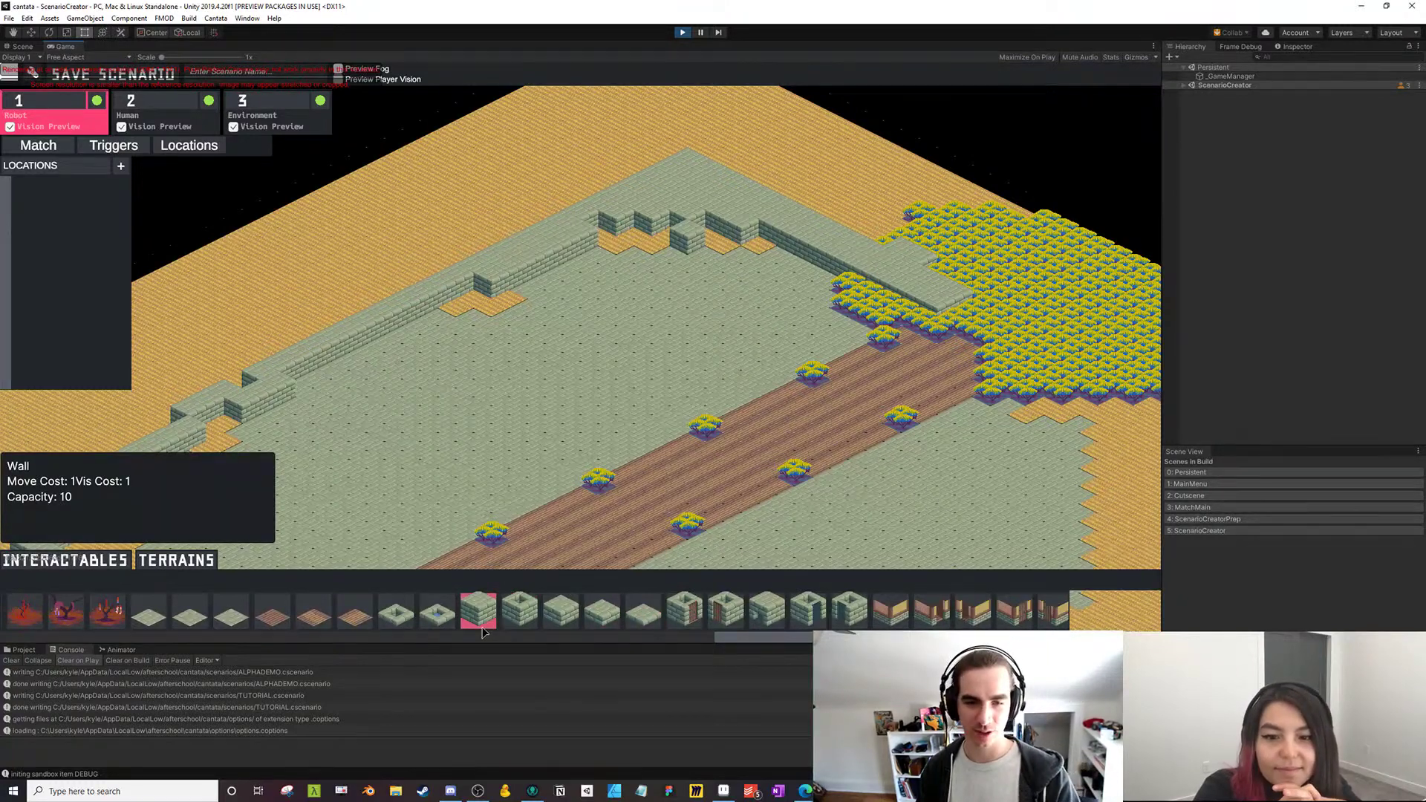
pyautogui.click(301, 341)
pyautogui.click(286, 342)
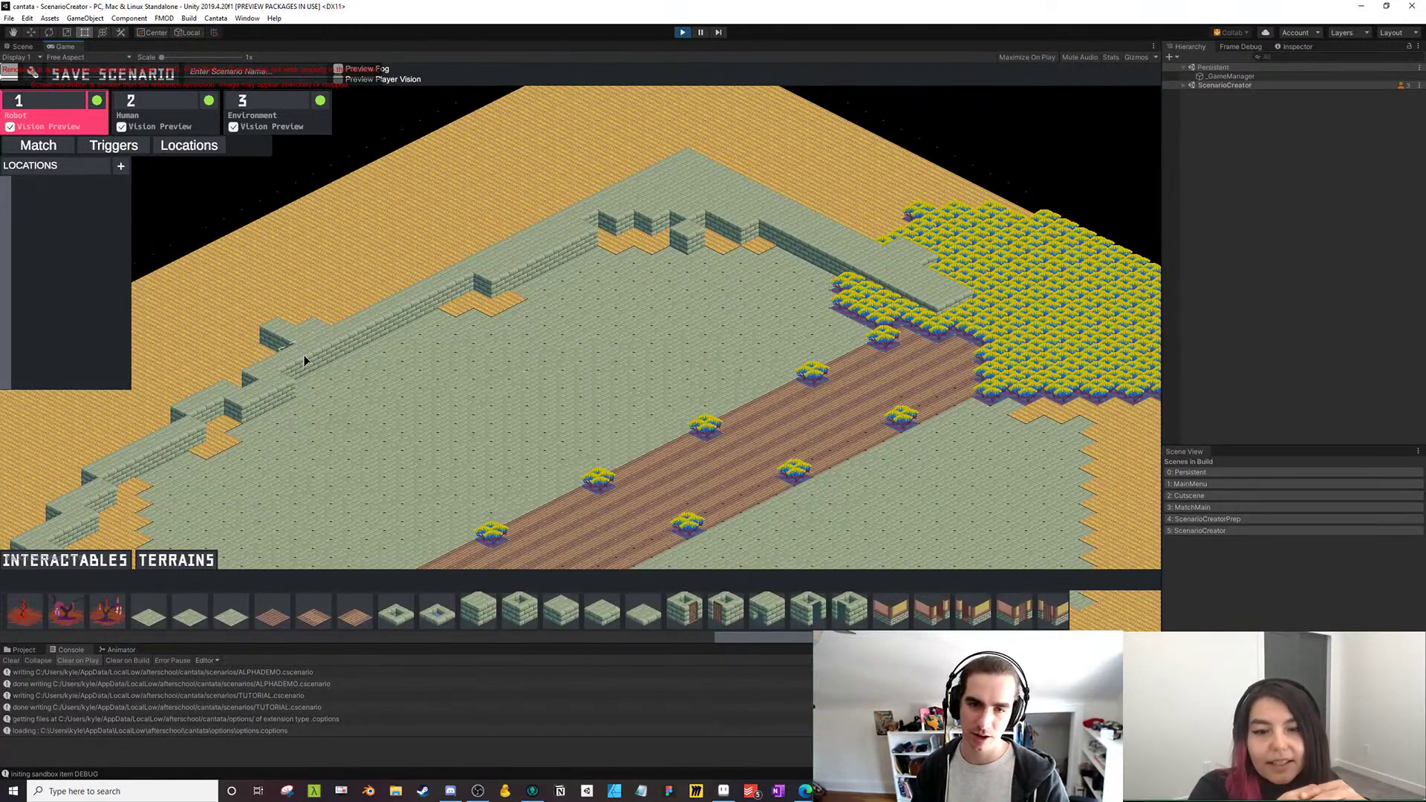
pyautogui.moveTo(303, 338)
pyautogui.mouseDown()
pyautogui.moveTo(372, 293)
pyautogui.moveTo(324, 332)
pyautogui.moveTo(482, 263)
pyautogui.mouseUp()
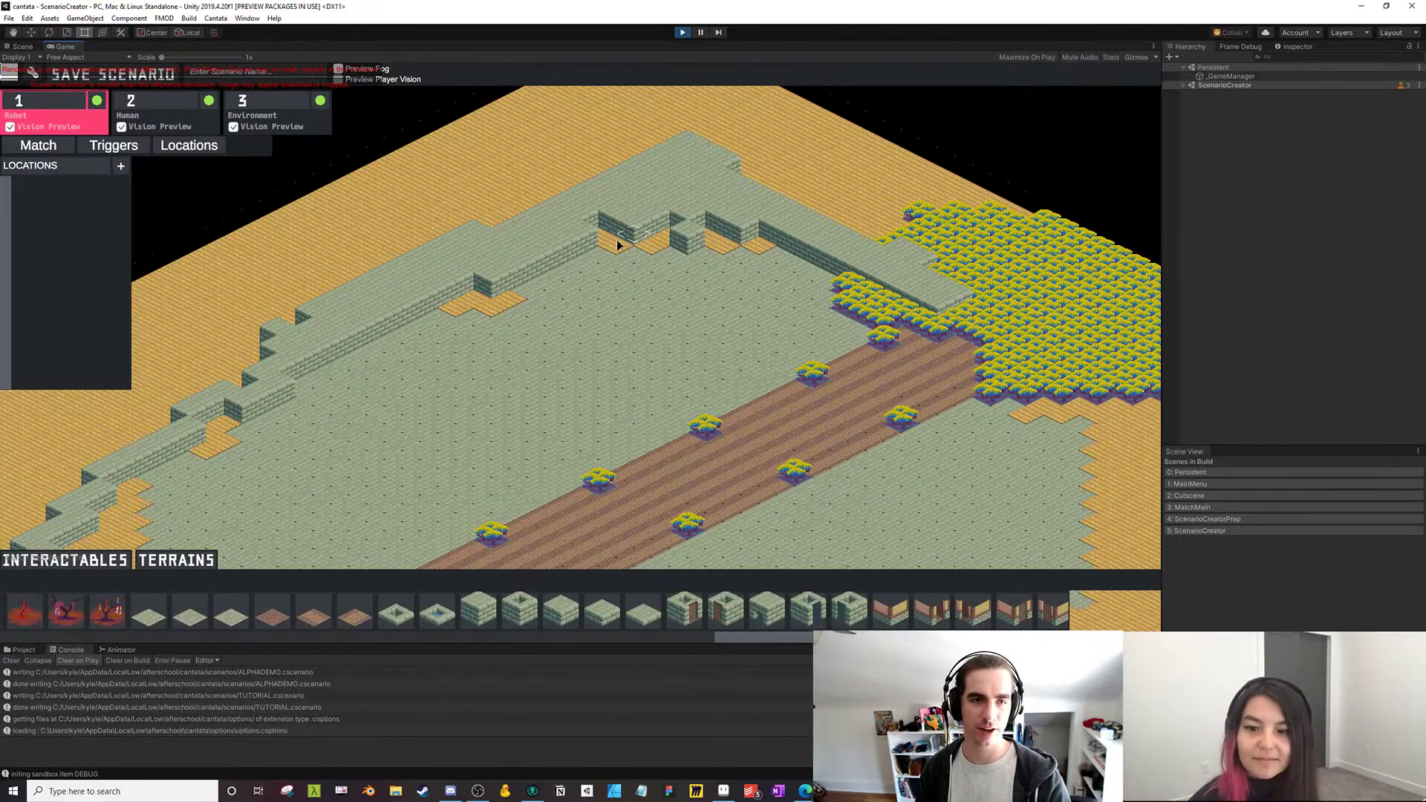
# Fill the gaps along the inner face of the northwestern wall with full-height Wall tiles and thicken its western end
pyautogui.moveTo(617, 239)
pyautogui.mouseDown()
pyautogui.moveTo(755, 243)
pyautogui.moveTo(673, 236)
pyautogui.moveTo(567, 262)
pyautogui.moveTo(470, 322)
pyautogui.moveTo(594, 236)
pyautogui.moveTo(165, 469)
pyautogui.mouseUp()
pyautogui.moveTo(165, 469)
pyautogui.mouseDown()
pyautogui.moveTo(231, 457)
pyautogui.moveTo(367, 374)
pyautogui.moveTo(321, 400)
pyautogui.moveTo(287, 490)
pyautogui.moveTo(332, 412)
pyautogui.moveTo(310, 517)
pyautogui.moveTo(259, 484)
pyautogui.moveTo(315, 378)
pyautogui.moveTo(408, 318)
pyautogui.mouseUp()
pyautogui.moveTo(471, 256); pyautogui.dragTo(335, 350)
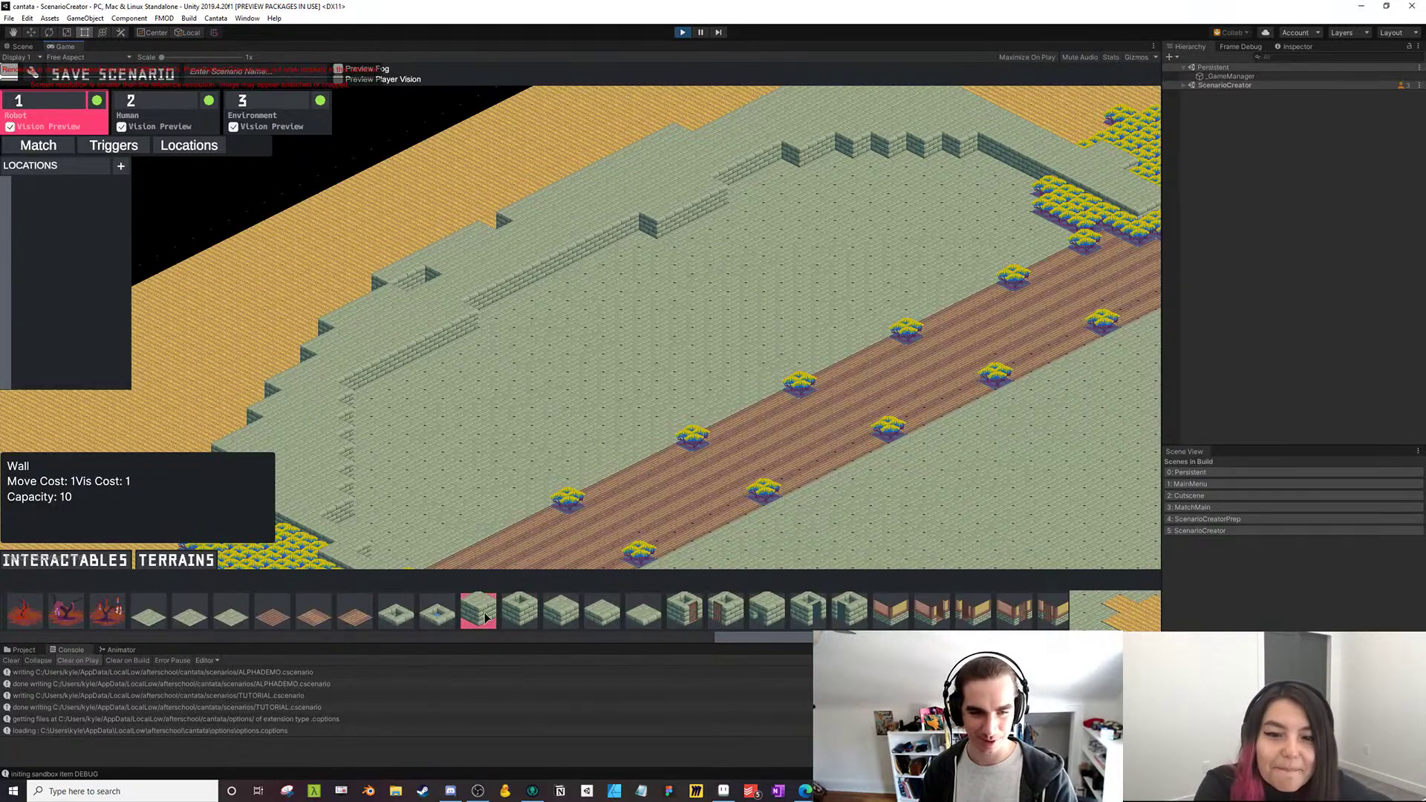
# Paint a row of the next lower Wall tiles along the inner edge of the western, northwestern and northern walls
pyautogui.click(560, 611)
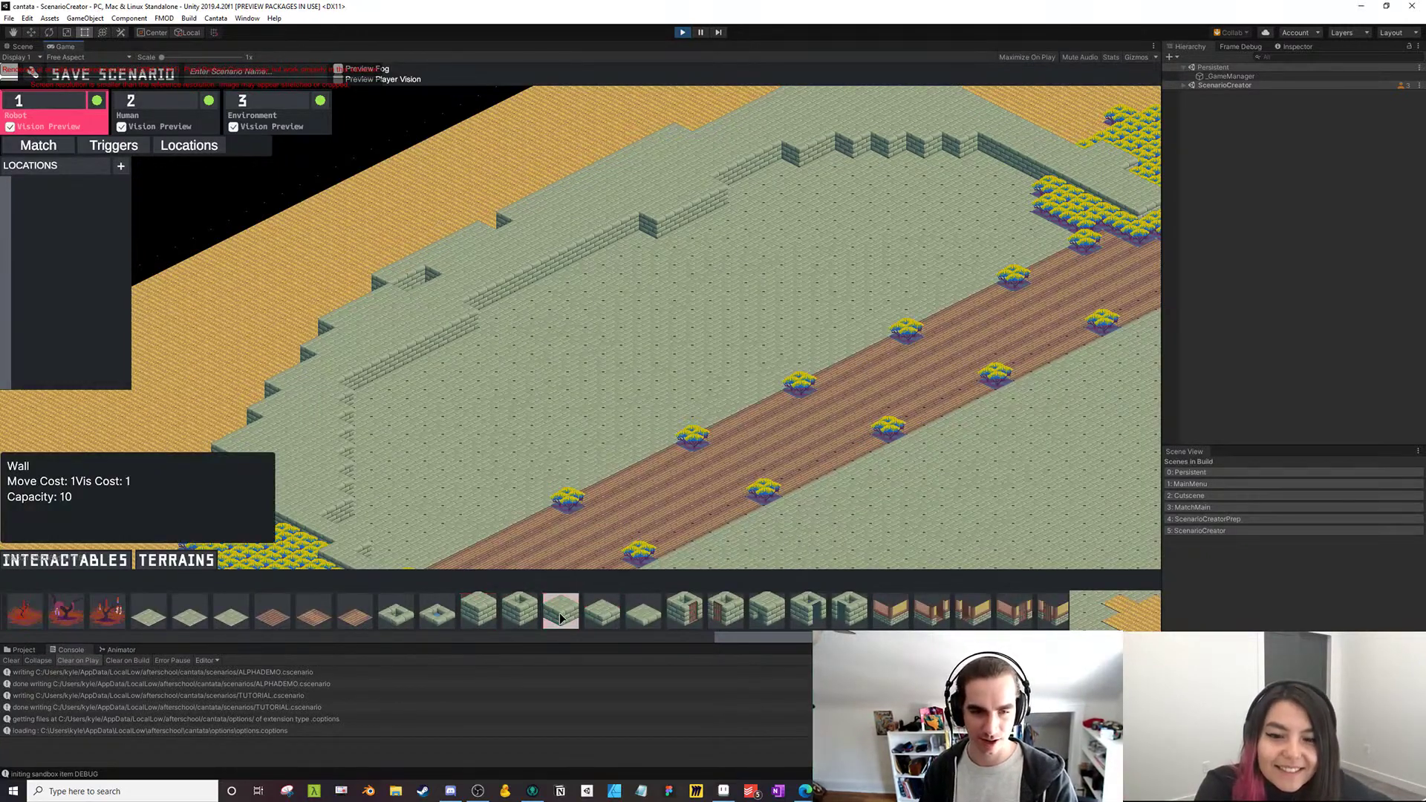
pyautogui.moveTo(337, 519); pyautogui.dragTo(356, 438)
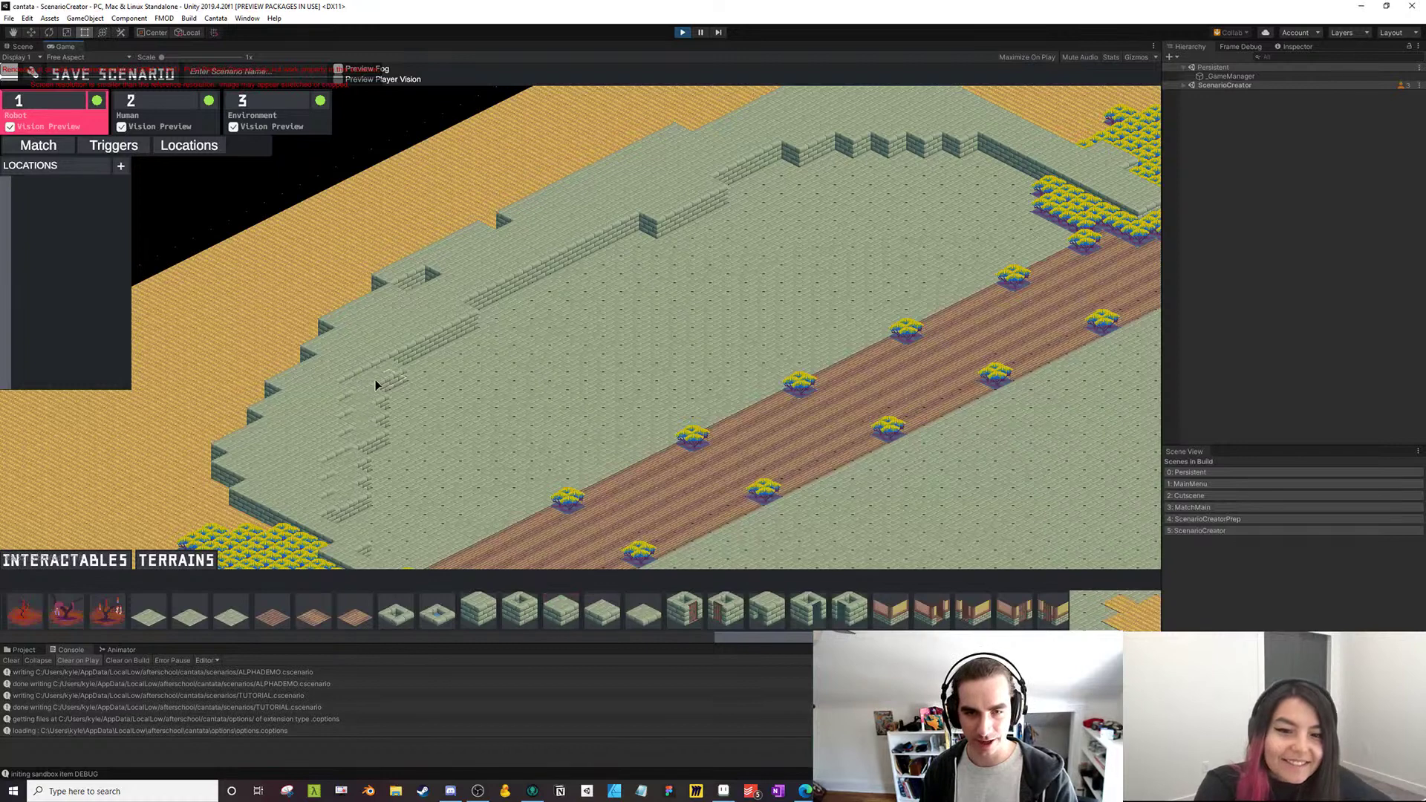
pyautogui.moveTo(376, 385); pyautogui.dragTo(460, 333)
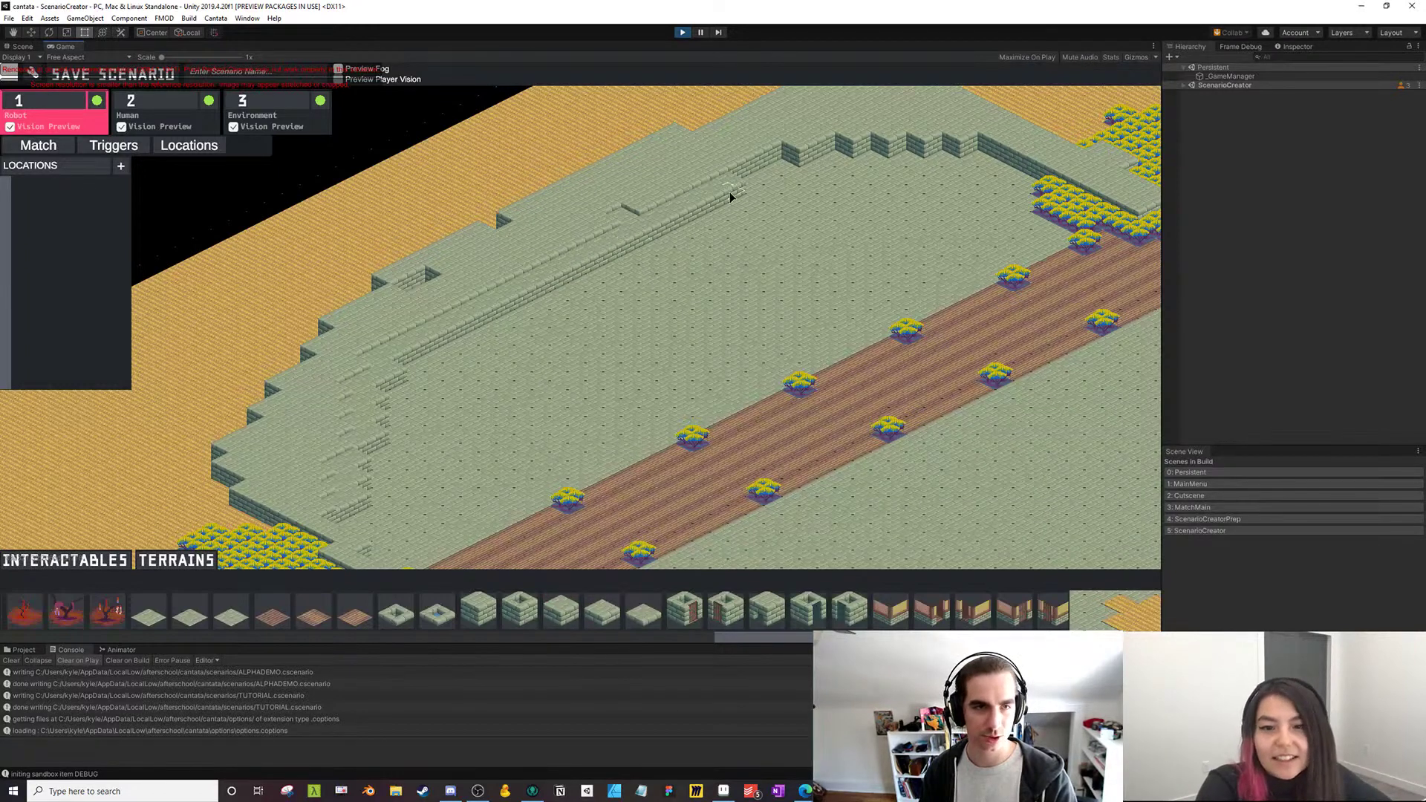
pyautogui.moveTo(730, 191)
pyautogui.mouseDown()
pyautogui.moveTo(809, 158)
pyautogui.moveTo(903, 144)
pyautogui.moveTo(995, 159)
pyautogui.mouseUp()
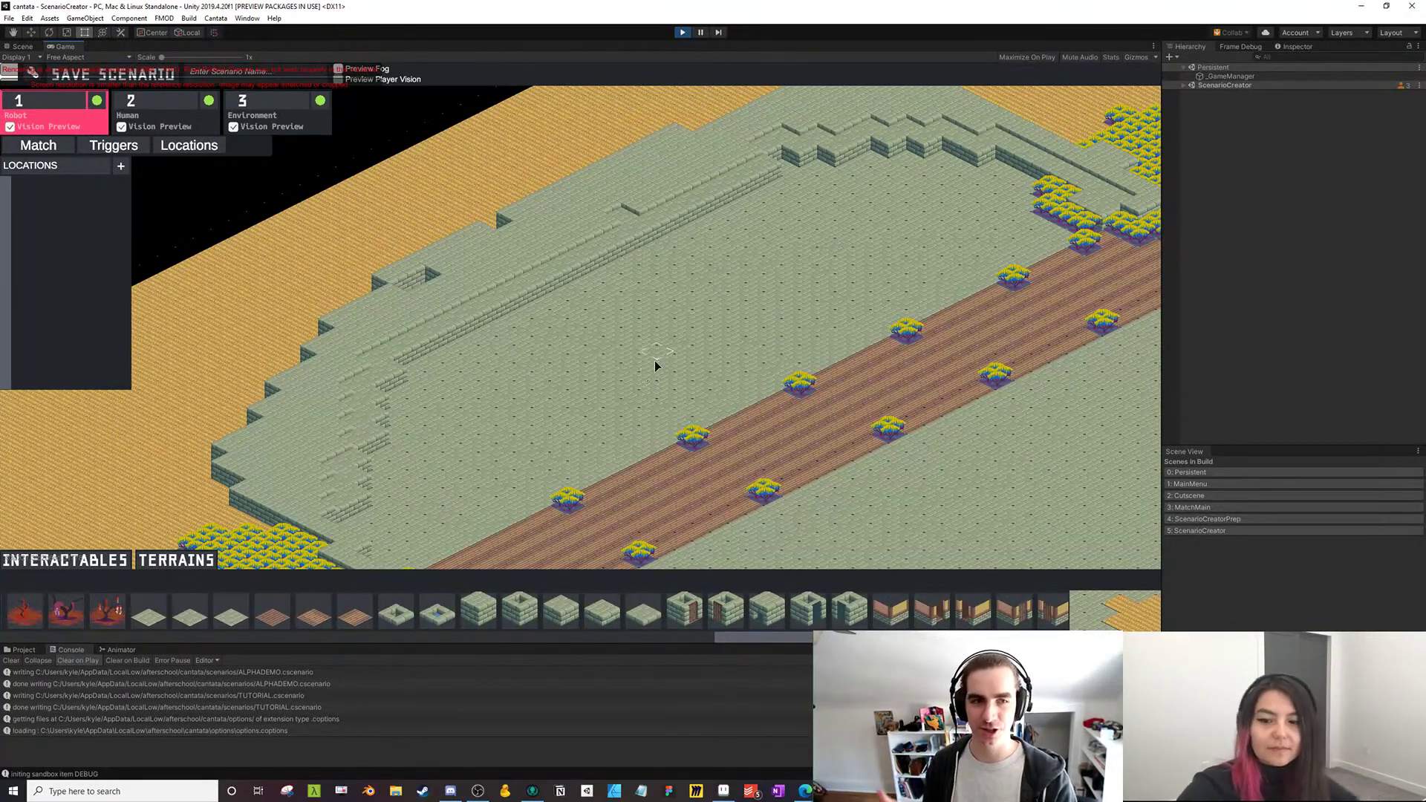
pyautogui.moveTo(595, 347); pyautogui.dragTo(514, 335)
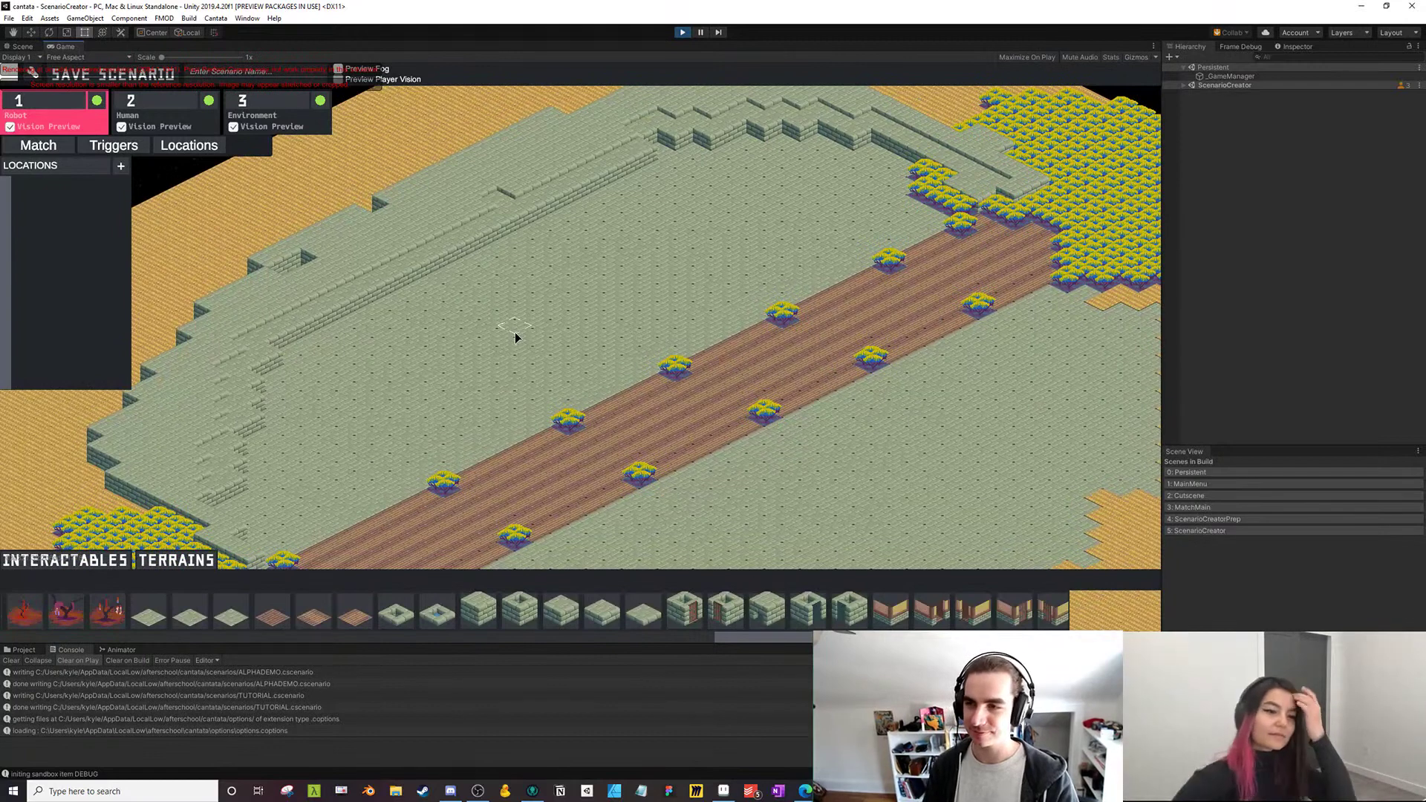
# Add a second, lower step of Wall tiles inside the first, from the wall's western end around the northern corner
pyautogui.click(601, 611)
pyautogui.moveTo(252, 439)
pyautogui.mouseDown()
pyautogui.moveTo(274, 425)
pyautogui.moveTo(271, 444)
pyautogui.mouseUp()
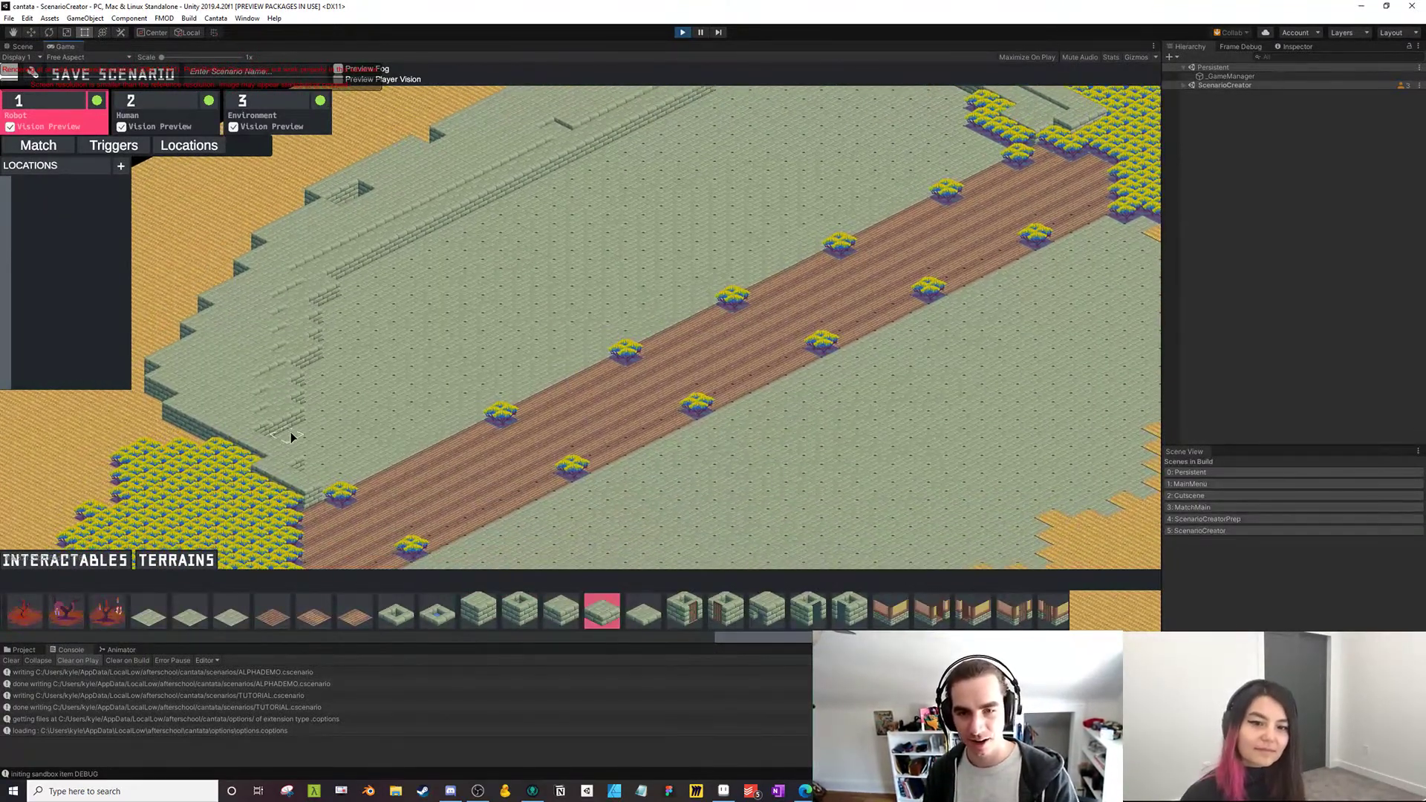
pyautogui.press('Escape')
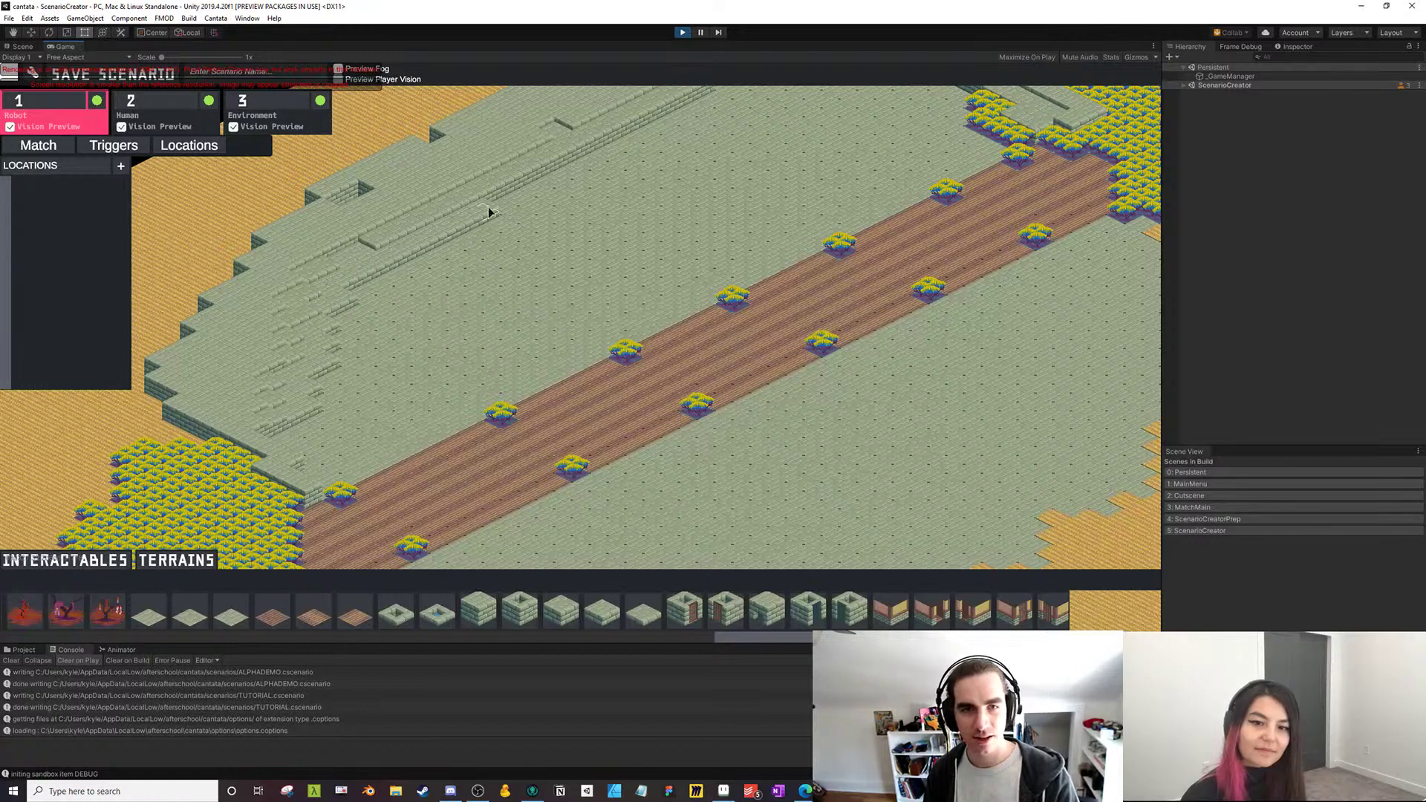
pyautogui.moveTo(488, 213)
pyautogui.mouseDown()
pyautogui.moveTo(584, 157)
pyautogui.moveTo(436, 296)
pyautogui.moveTo(557, 247)
pyautogui.moveTo(472, 280)
pyautogui.moveTo(563, 228)
pyautogui.moveTo(637, 216)
pyautogui.moveTo(780, 226)
pyautogui.moveTo(827, 255)
pyautogui.mouseUp()
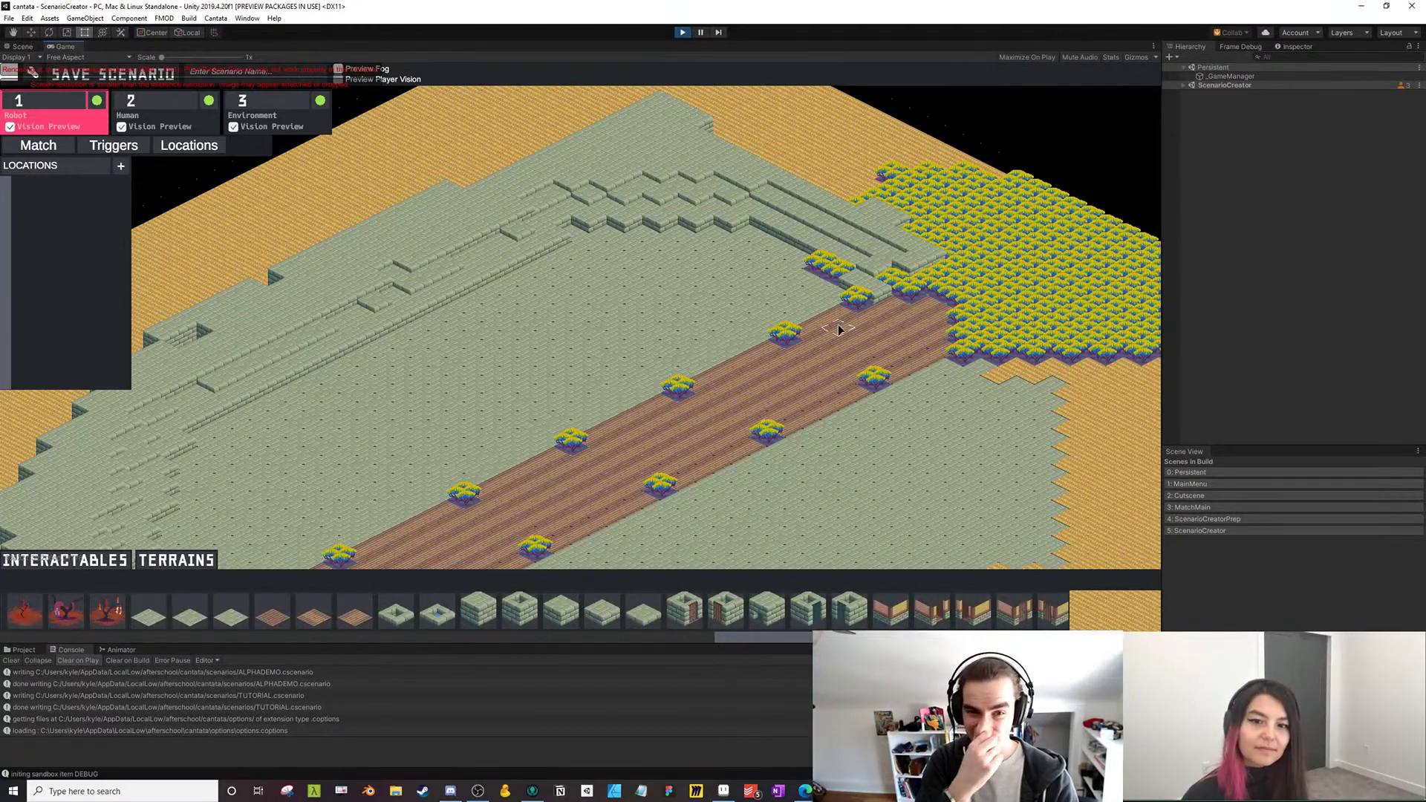
pyautogui.moveTo(666, 351); pyautogui.dragTo(747, 301)
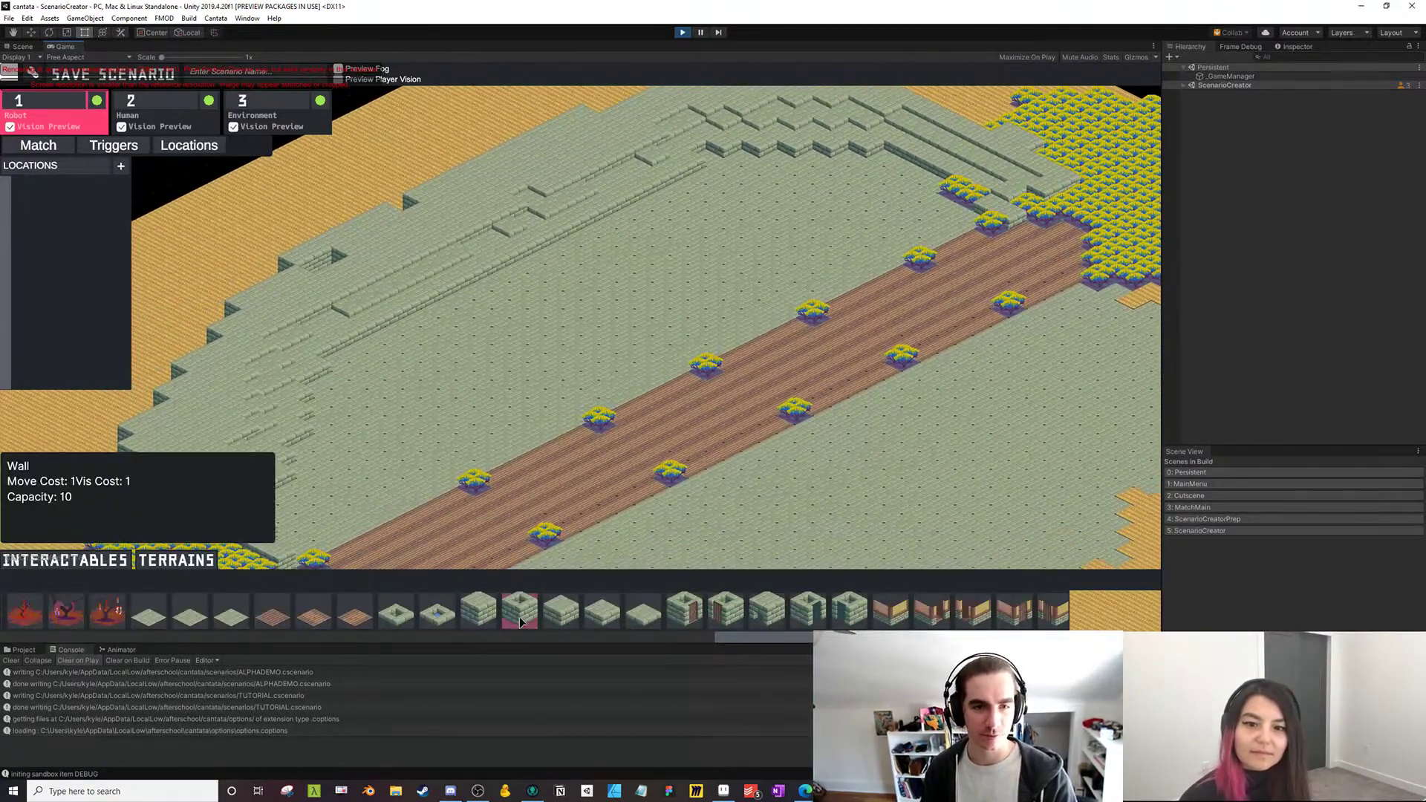
# Paint the lowest Wall tiles as a third step along the inner side of the stepped wall up to the northern corner
pyautogui.click(643, 611)
pyautogui.moveTo(287, 542); pyautogui.dragTo(322, 432)
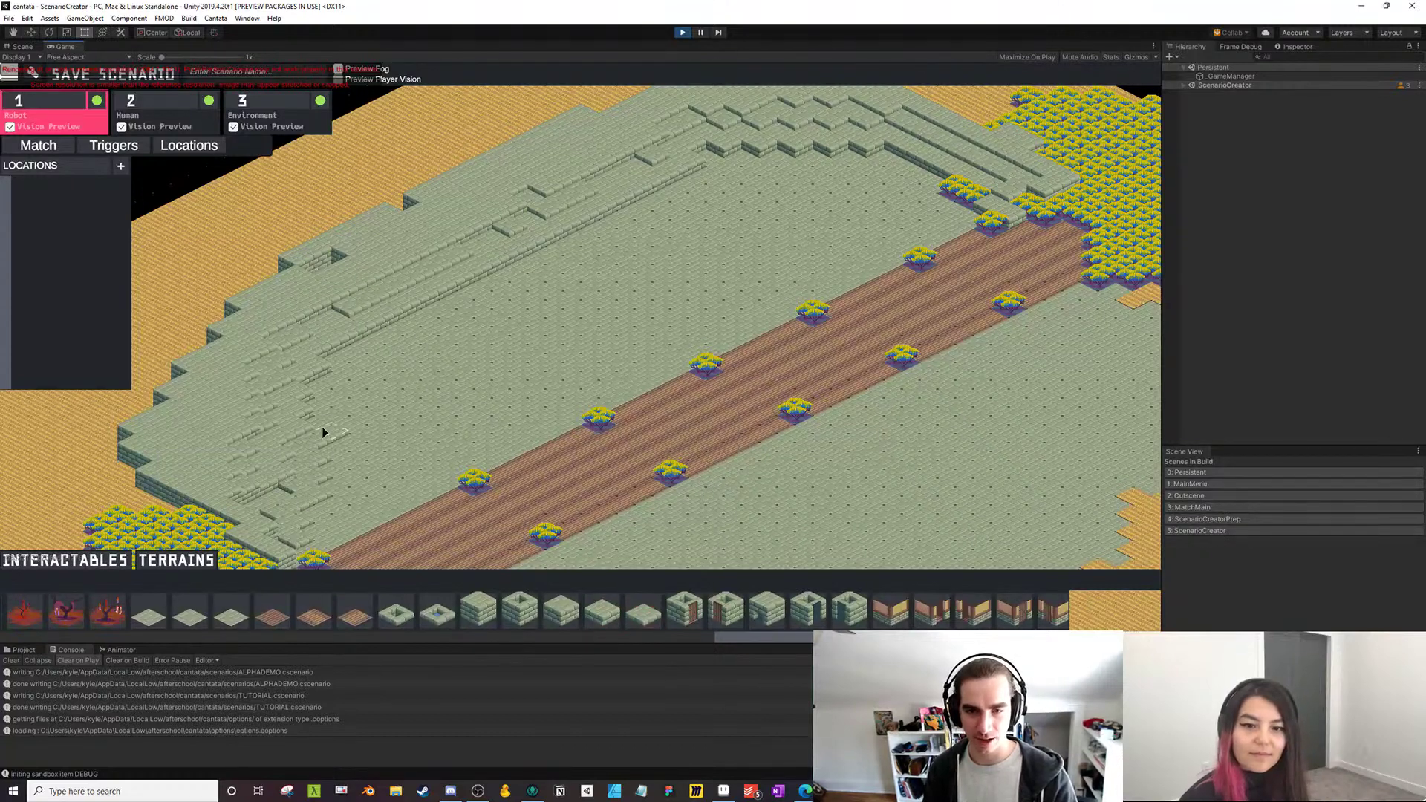
pyautogui.moveTo(344, 358); pyautogui.dragTo(508, 278)
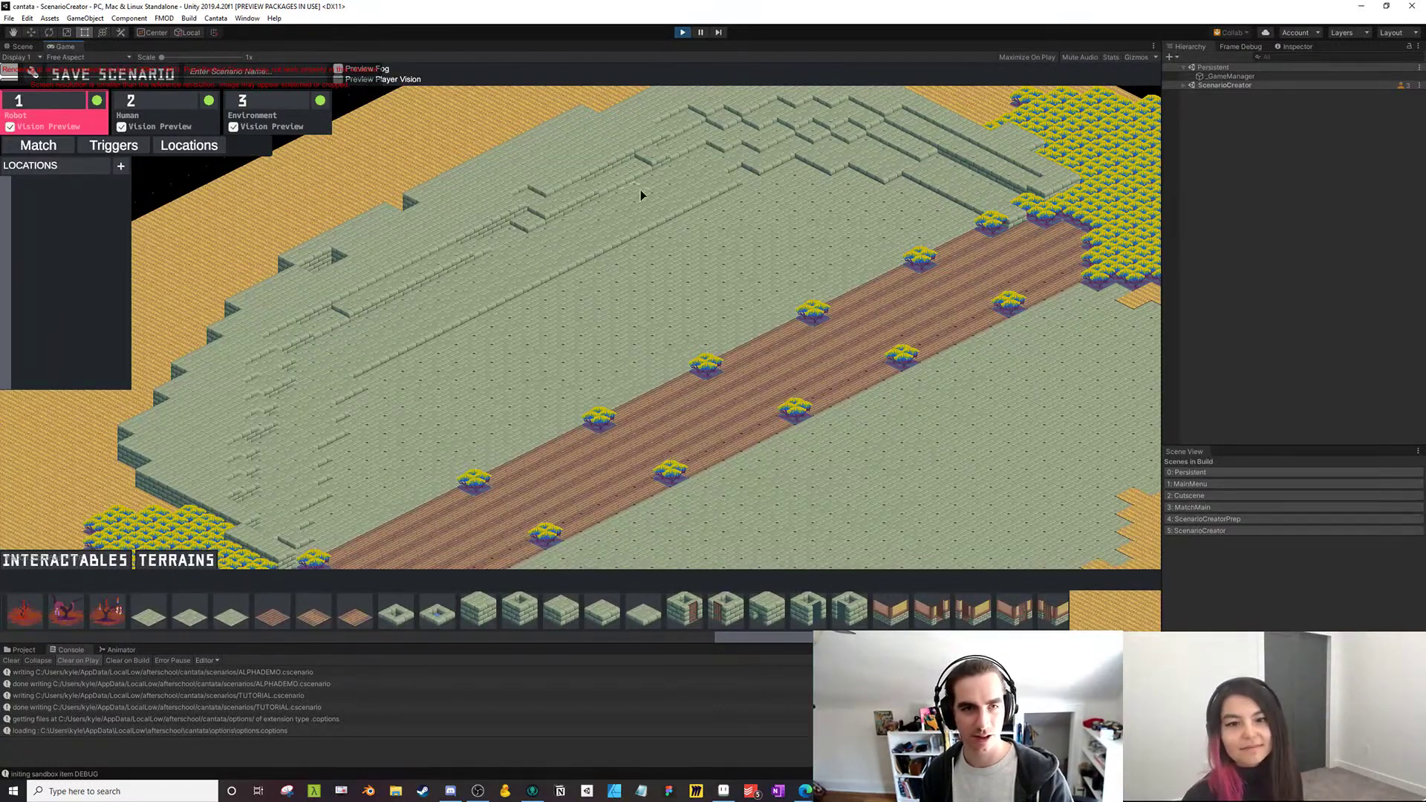
pyautogui.moveTo(747, 176)
pyautogui.mouseDown()
pyautogui.moveTo(915, 178)
pyautogui.moveTo(945, 199)
pyautogui.mouseUp()
pyautogui.press('a')
pyautogui.press('s')
# Try a stone wall tile with a door in the northwestern wall and replace it with a full-height Wall block
pyautogui.click(684, 611)
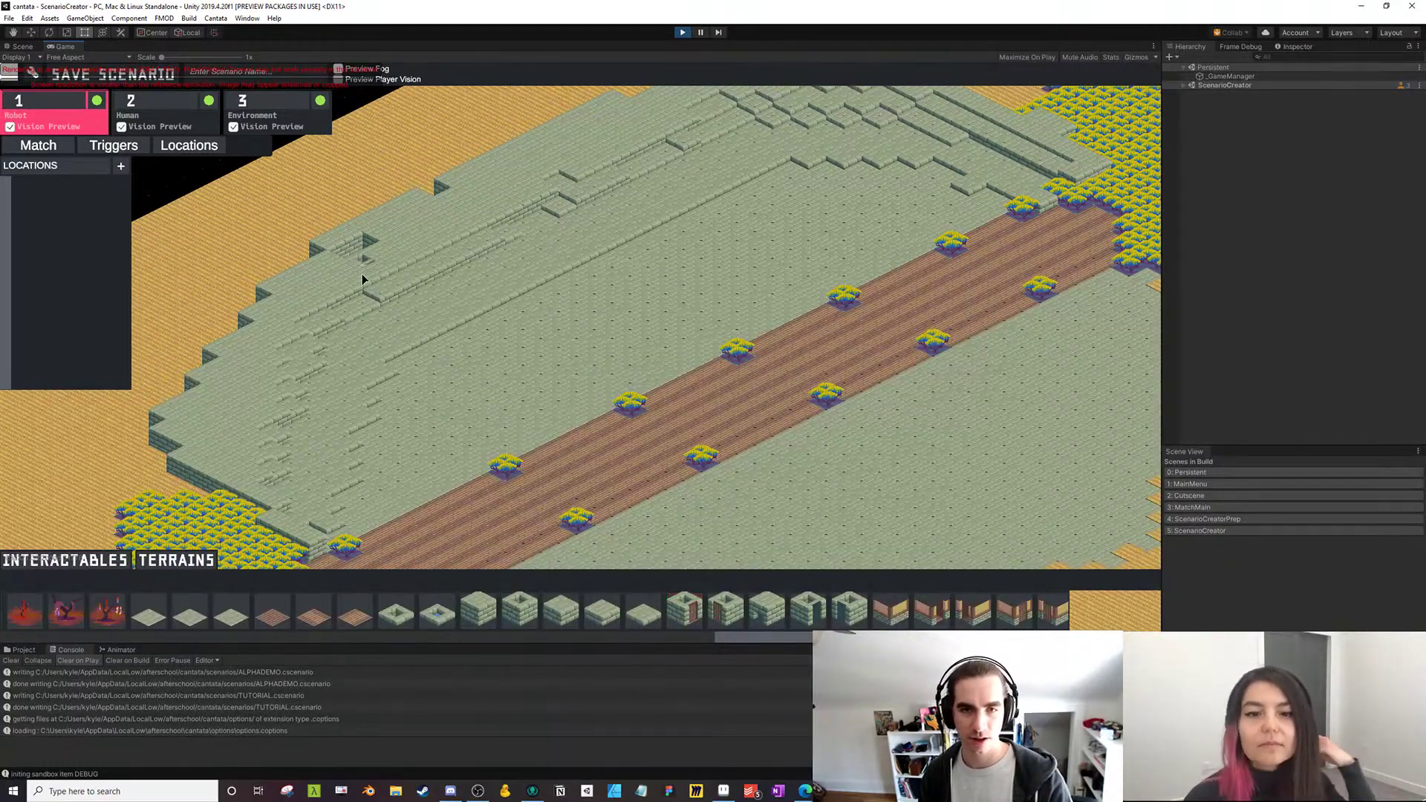
pyautogui.click(480, 611)
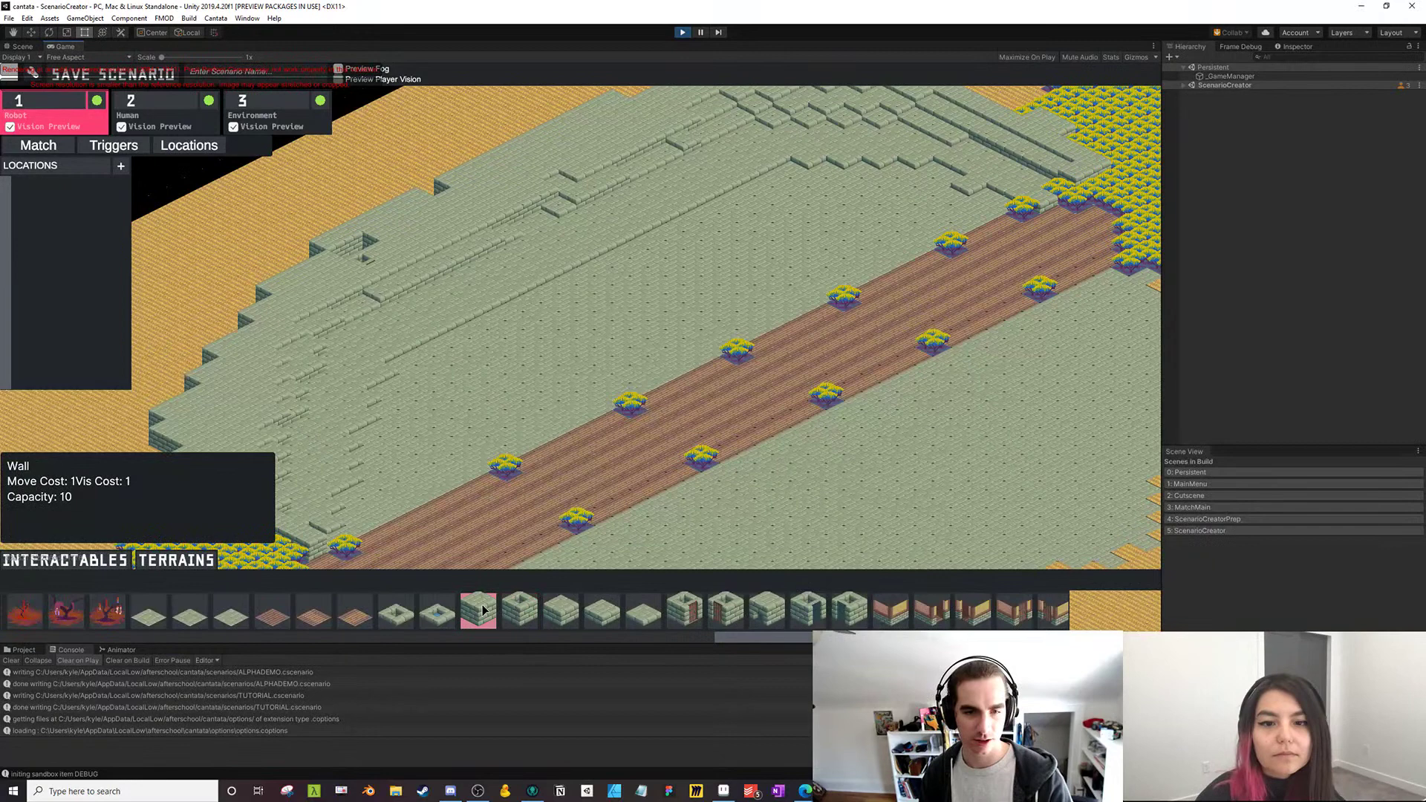
pyautogui.click(360, 270)
# Place one Exterior Wall block on the inner steps of the northwestern wall
pyautogui.moveTo(877, 638); pyautogui.dragTo(910, 638)
pyautogui.click(682, 620)
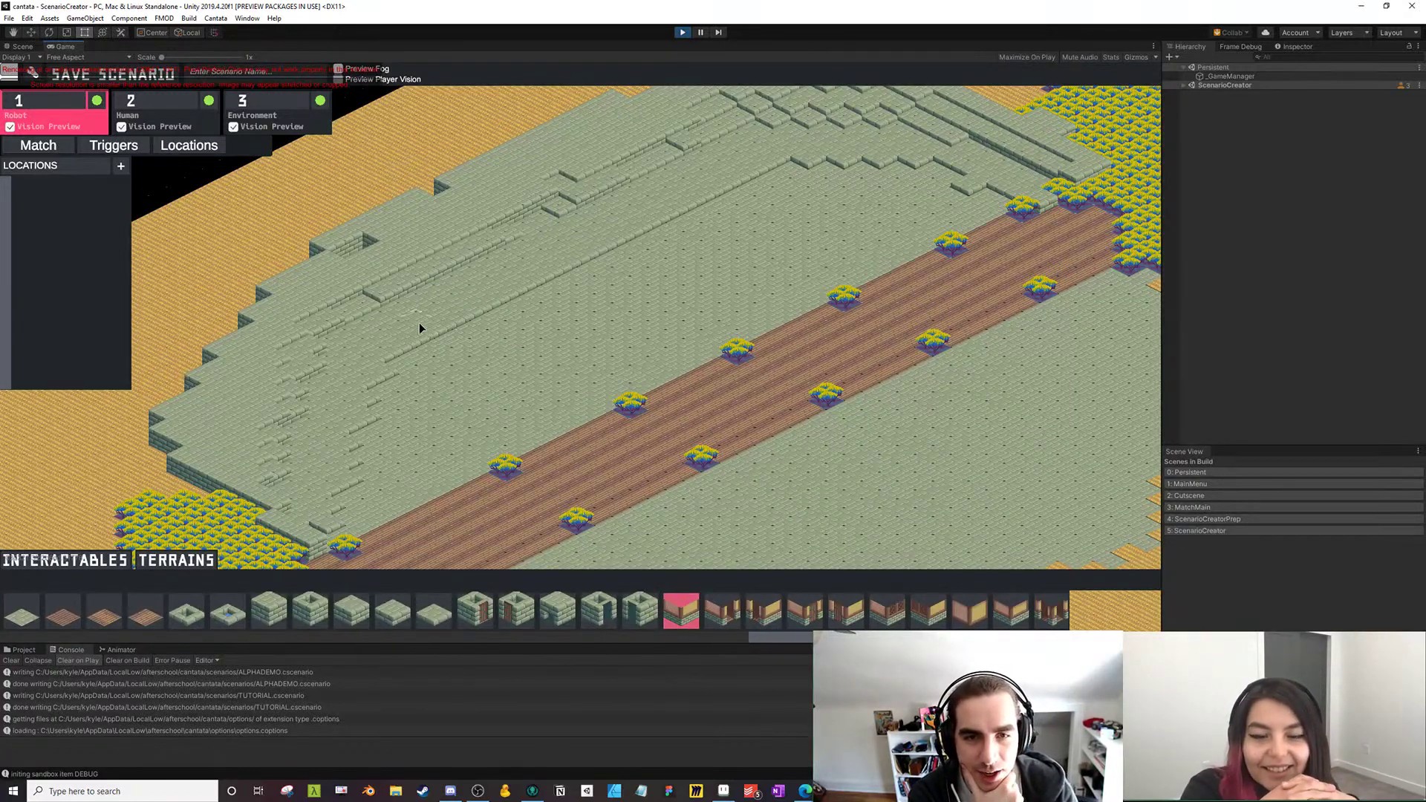
pyautogui.click(381, 300)
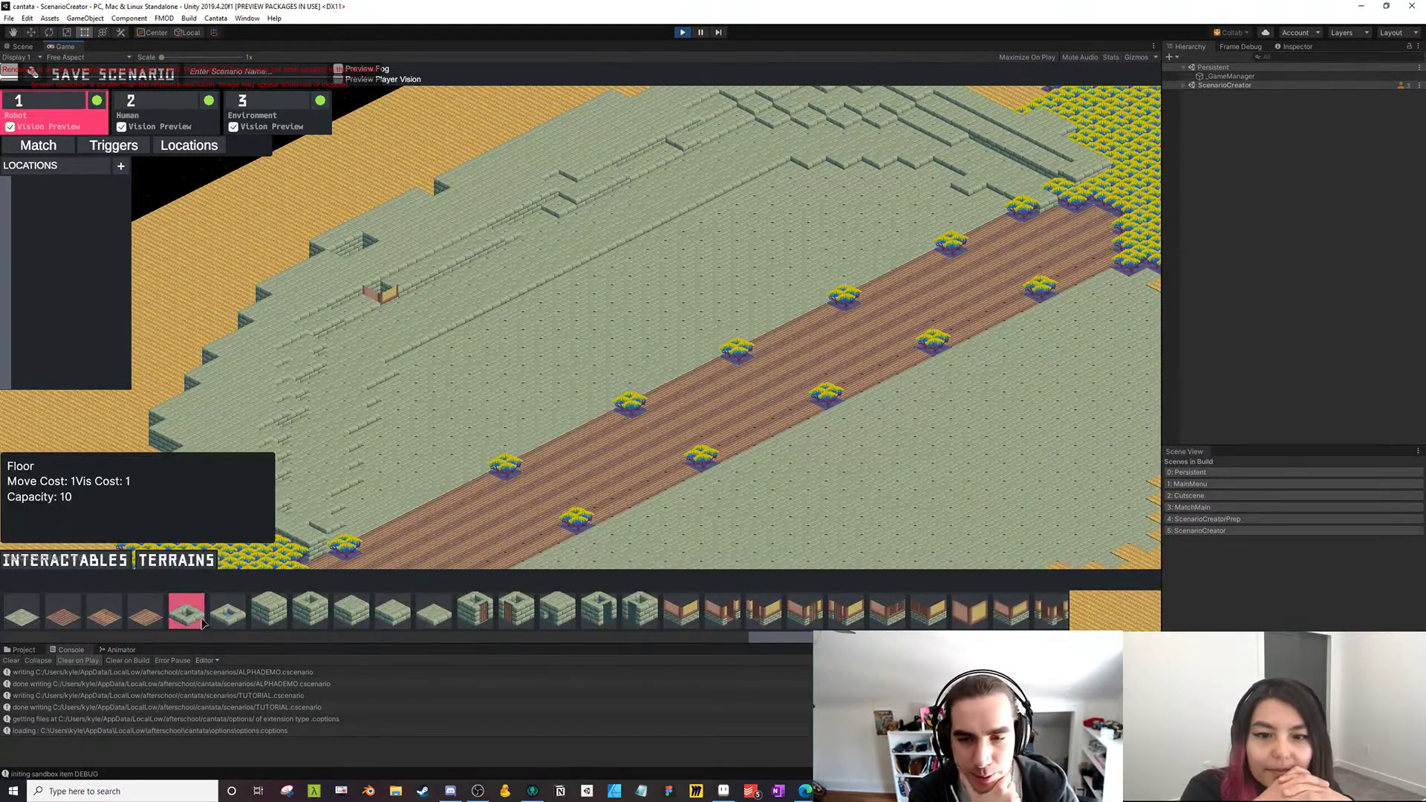
# Clear the wall steps beside the Exterior Wall block by painting stone Floor tiles over them
pyautogui.click(63, 615)
pyautogui.moveTo(398, 315)
pyautogui.mouseDown()
pyautogui.moveTo(385, 323)
pyautogui.moveTo(437, 275)
pyautogui.moveTo(465, 342)
pyautogui.moveTo(499, 295)
pyautogui.moveTo(468, 264)
pyautogui.mouseUp()
pyautogui.click(30, 611)
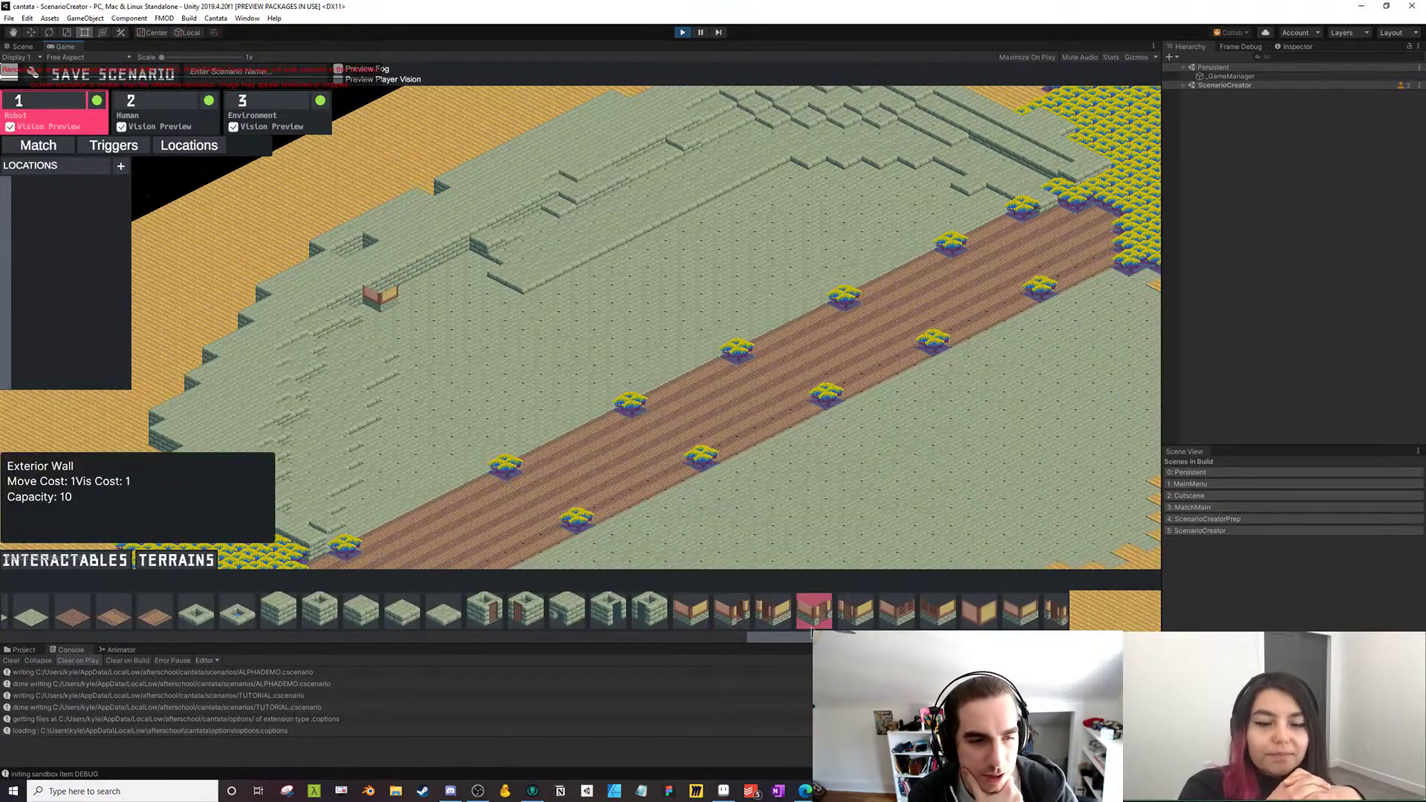
# Extend the Exterior Wall block northeast with two more plain blocks and end the row with a doorway block
pyautogui.scroll(-8, 812, 631)
pyautogui.scroll(3, 428, 326)
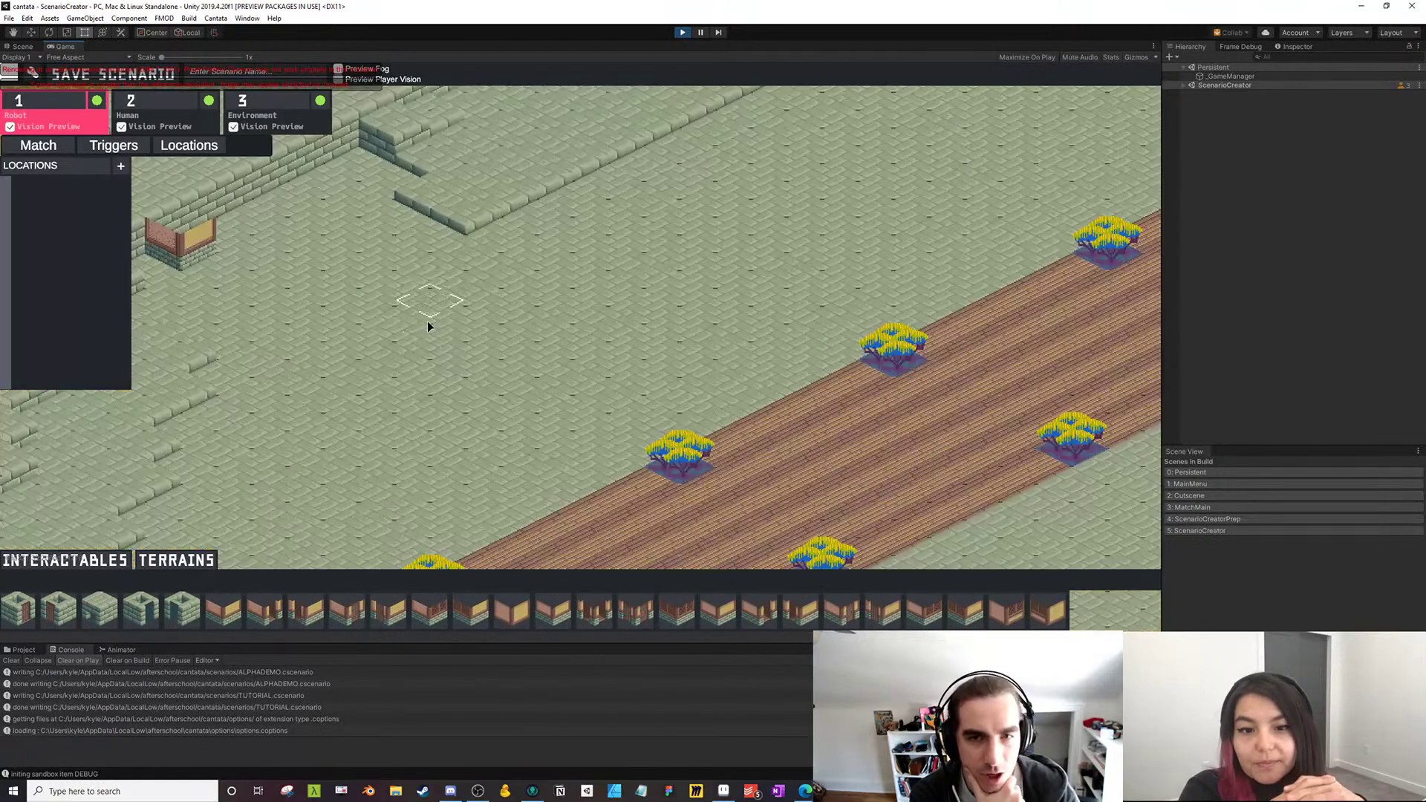
pyautogui.moveTo(437, 341); pyautogui.dragTo(566, 416)
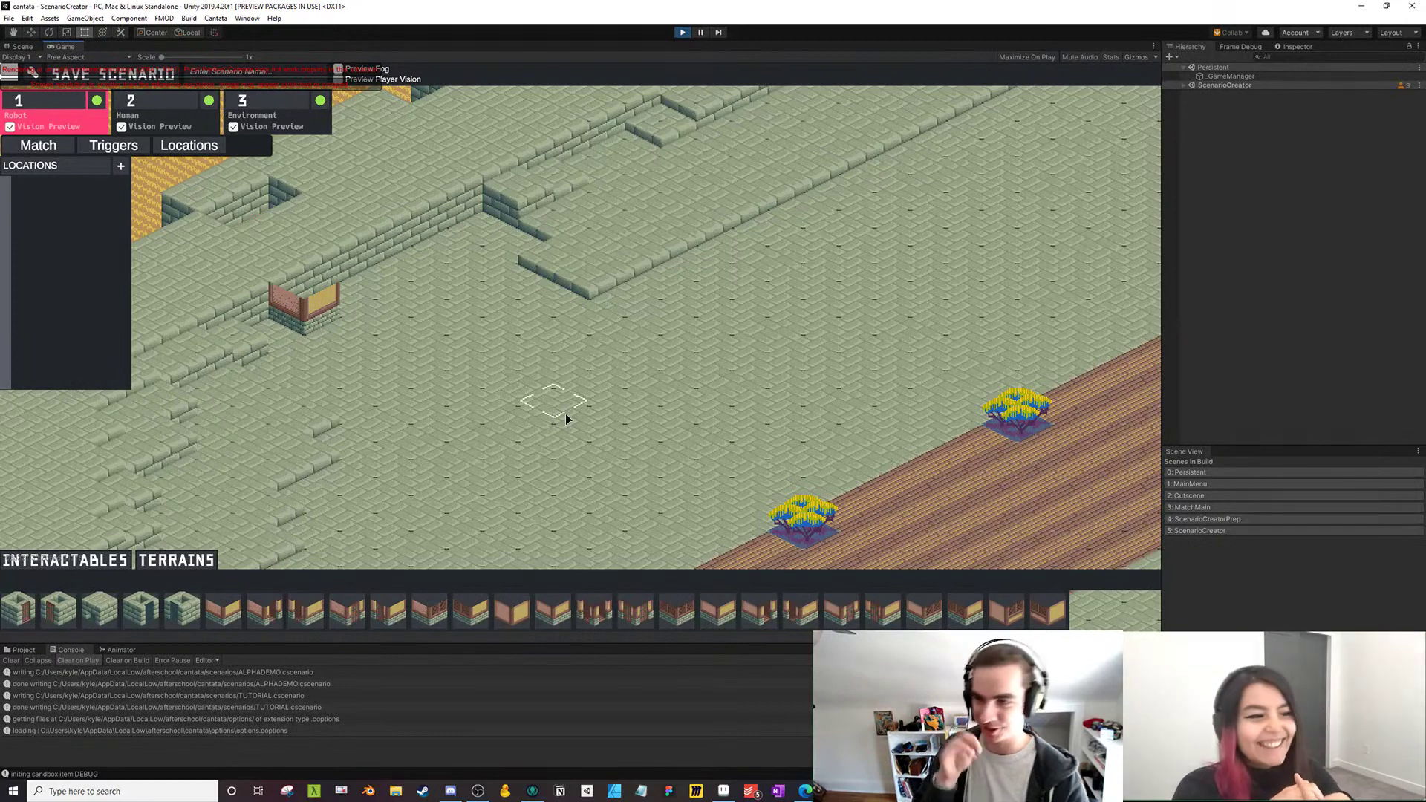
pyautogui.moveTo(461, 436); pyautogui.dragTo(513, 425)
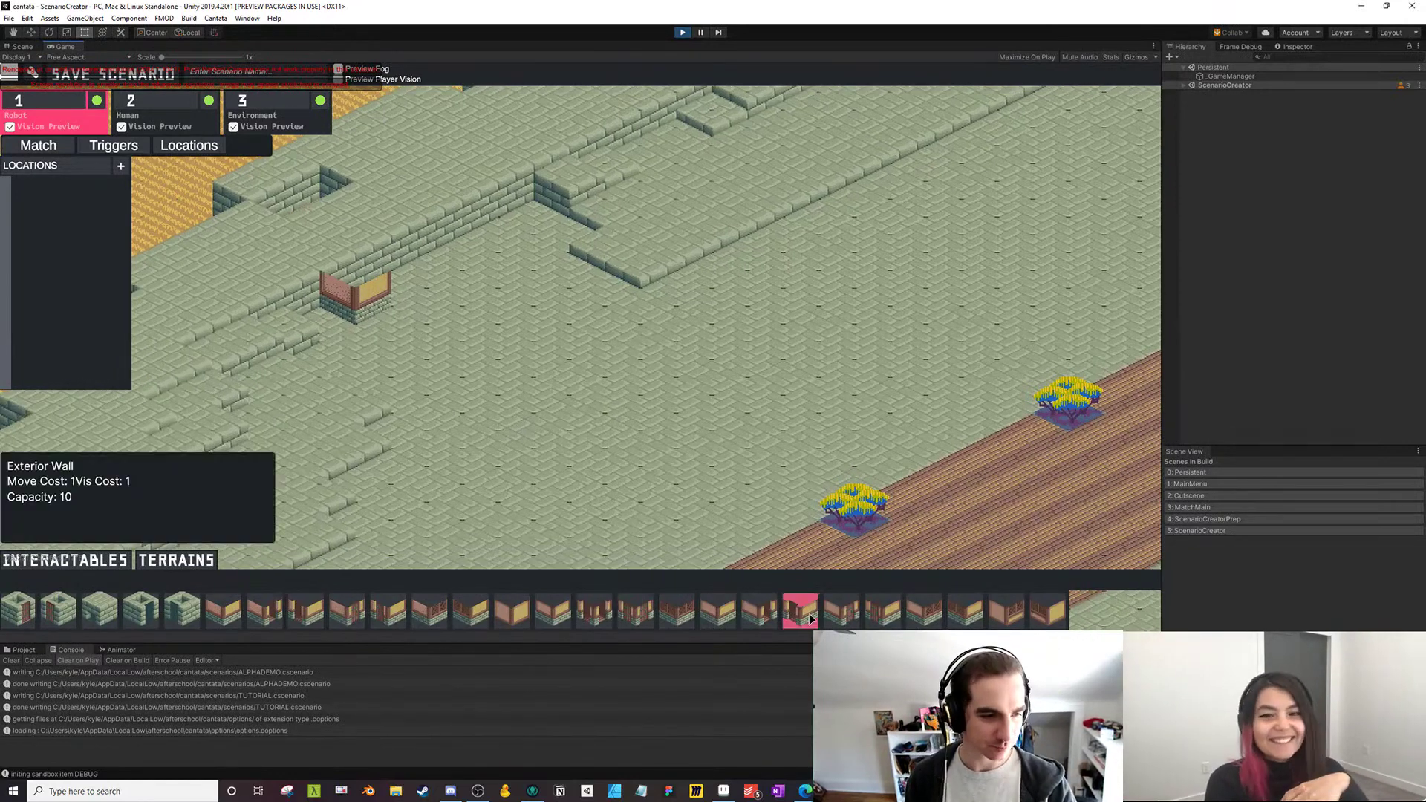
pyautogui.hscroll(10, 535, 610)
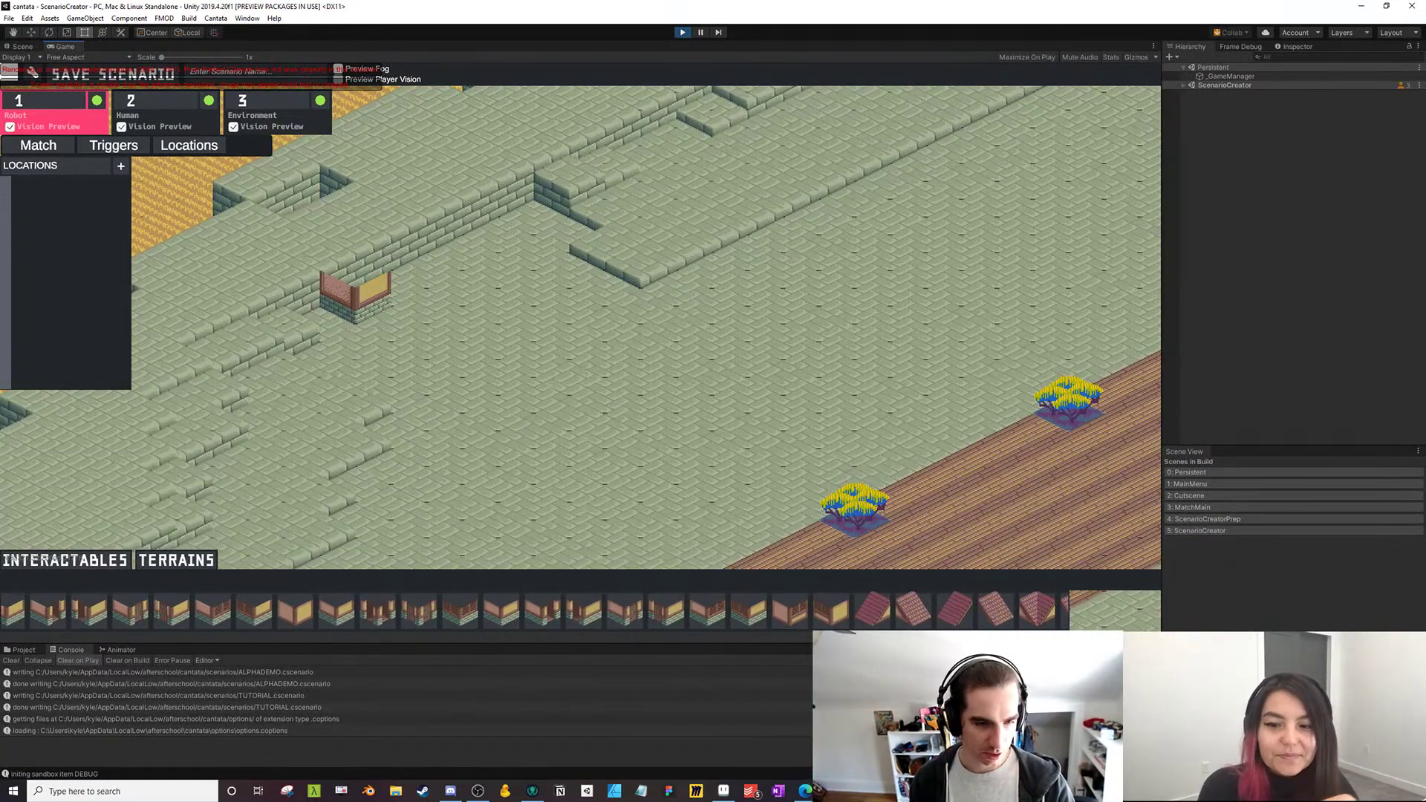
pyautogui.hscroll(-5, 535, 611)
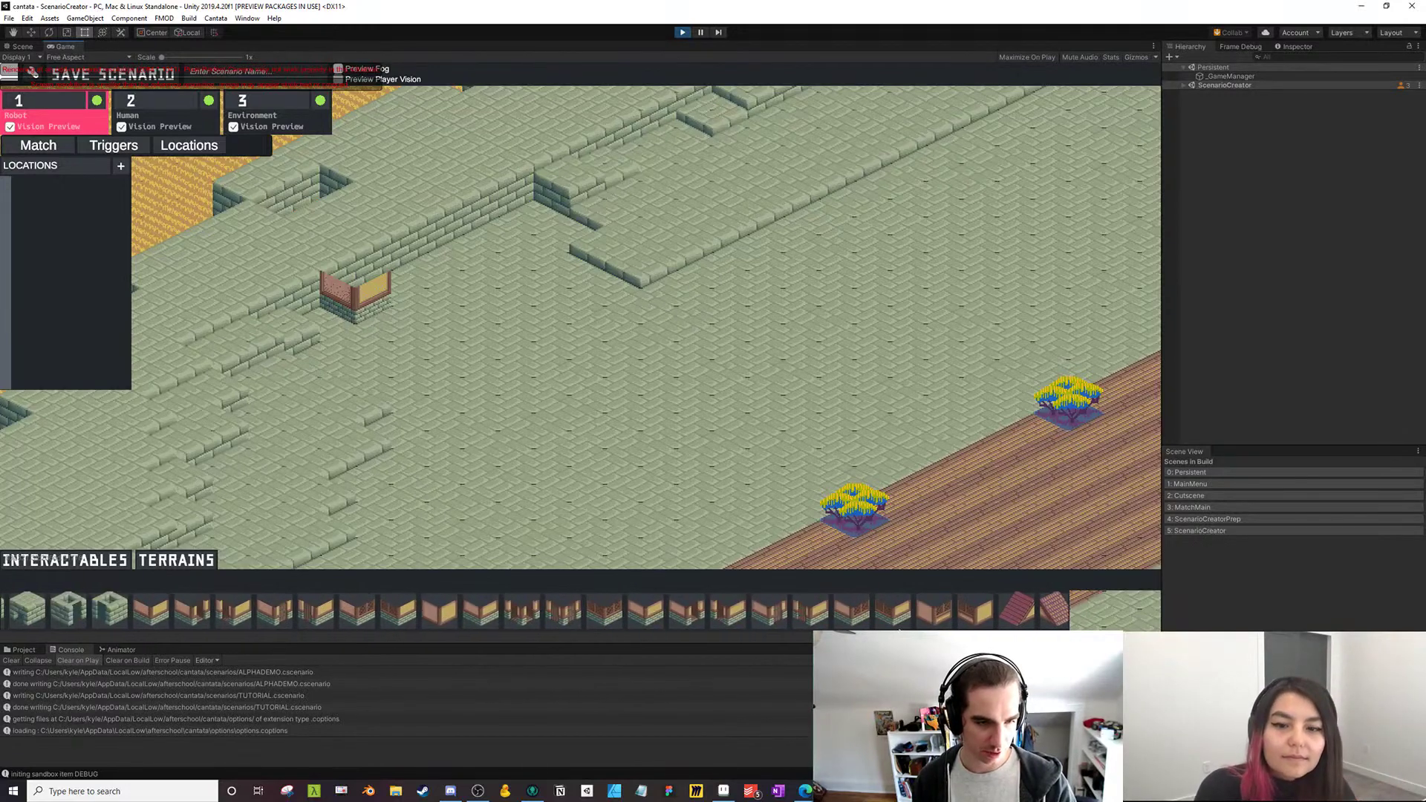
pyautogui.hscroll(-3, 535, 611)
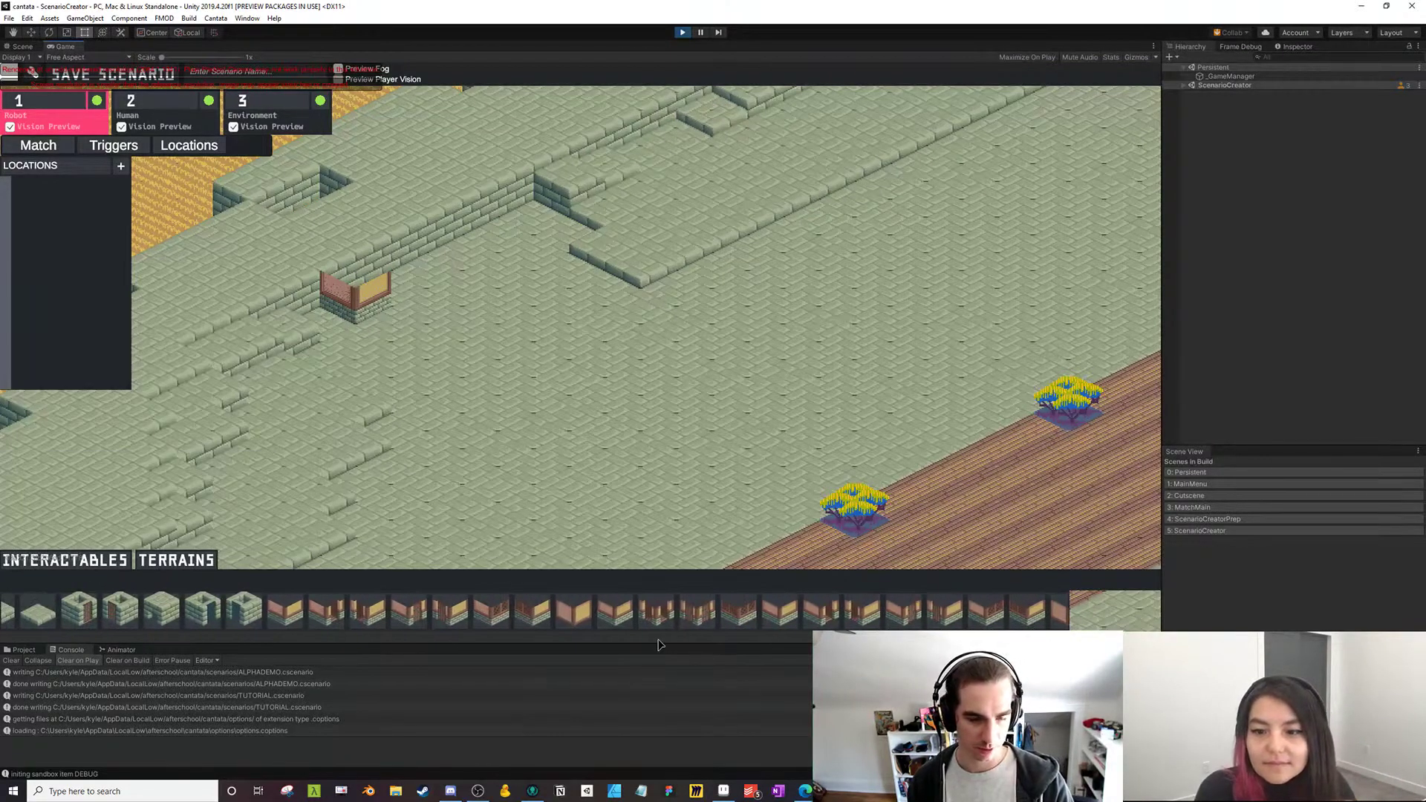
pyautogui.click(624, 616)
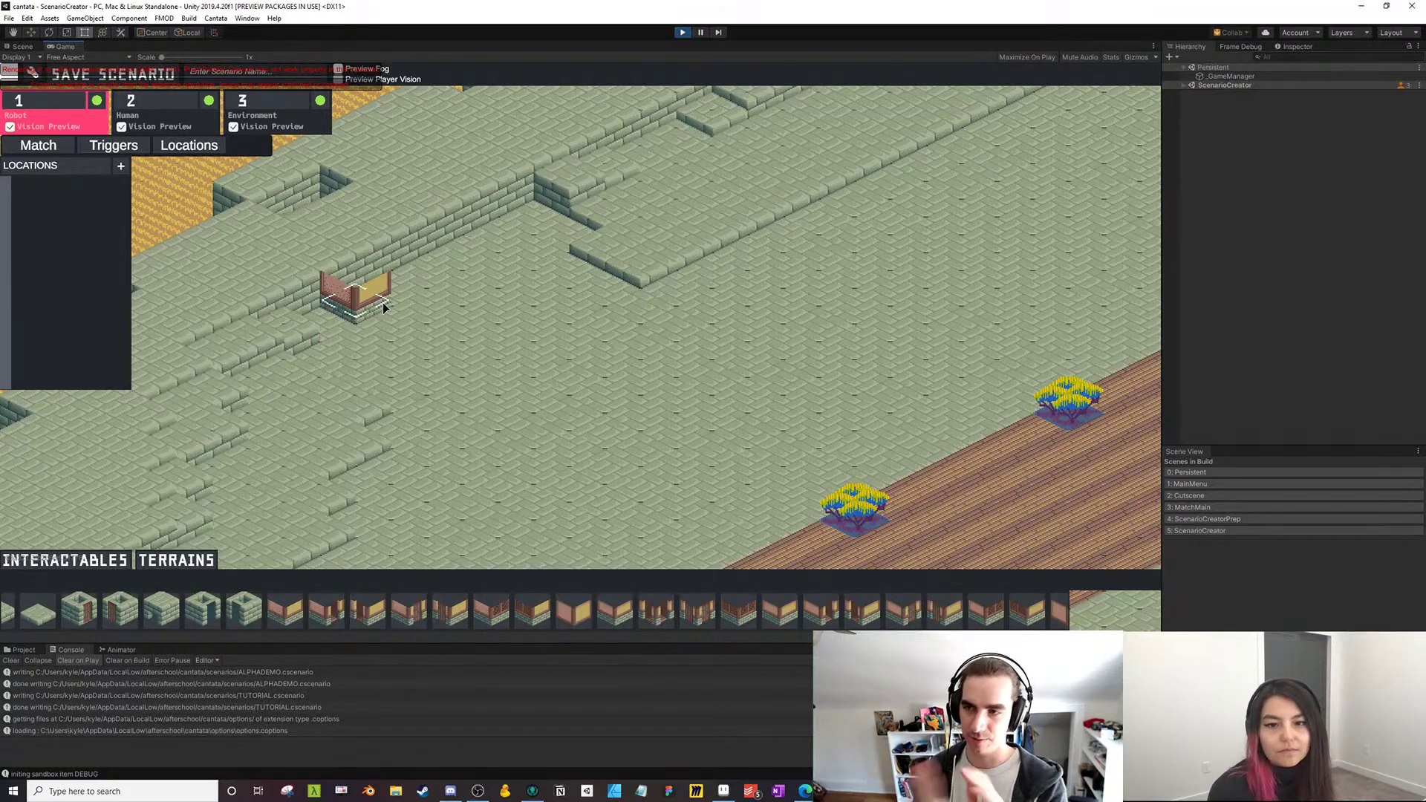
pyautogui.click(285, 611)
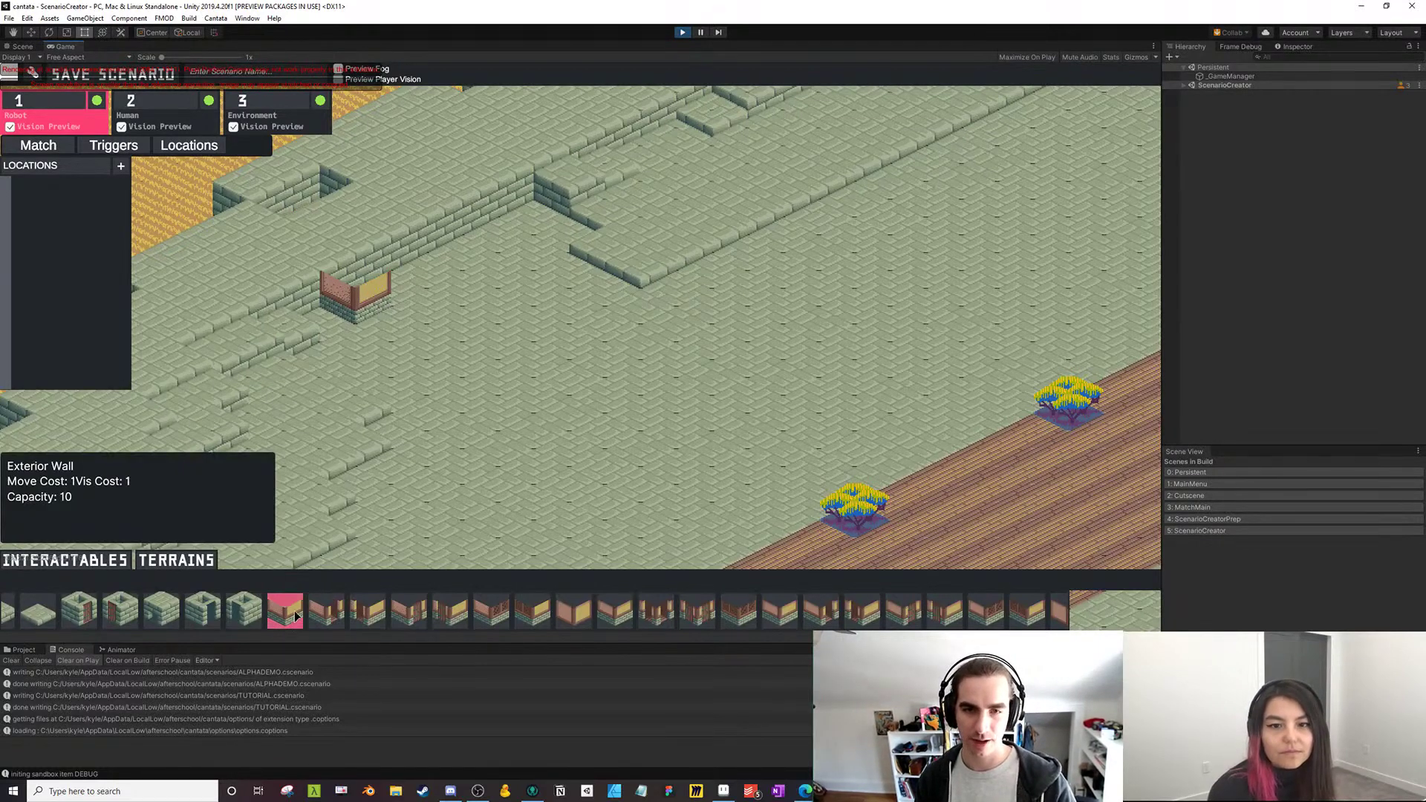
pyautogui.moveTo(388, 313); pyautogui.dragTo(456, 272)
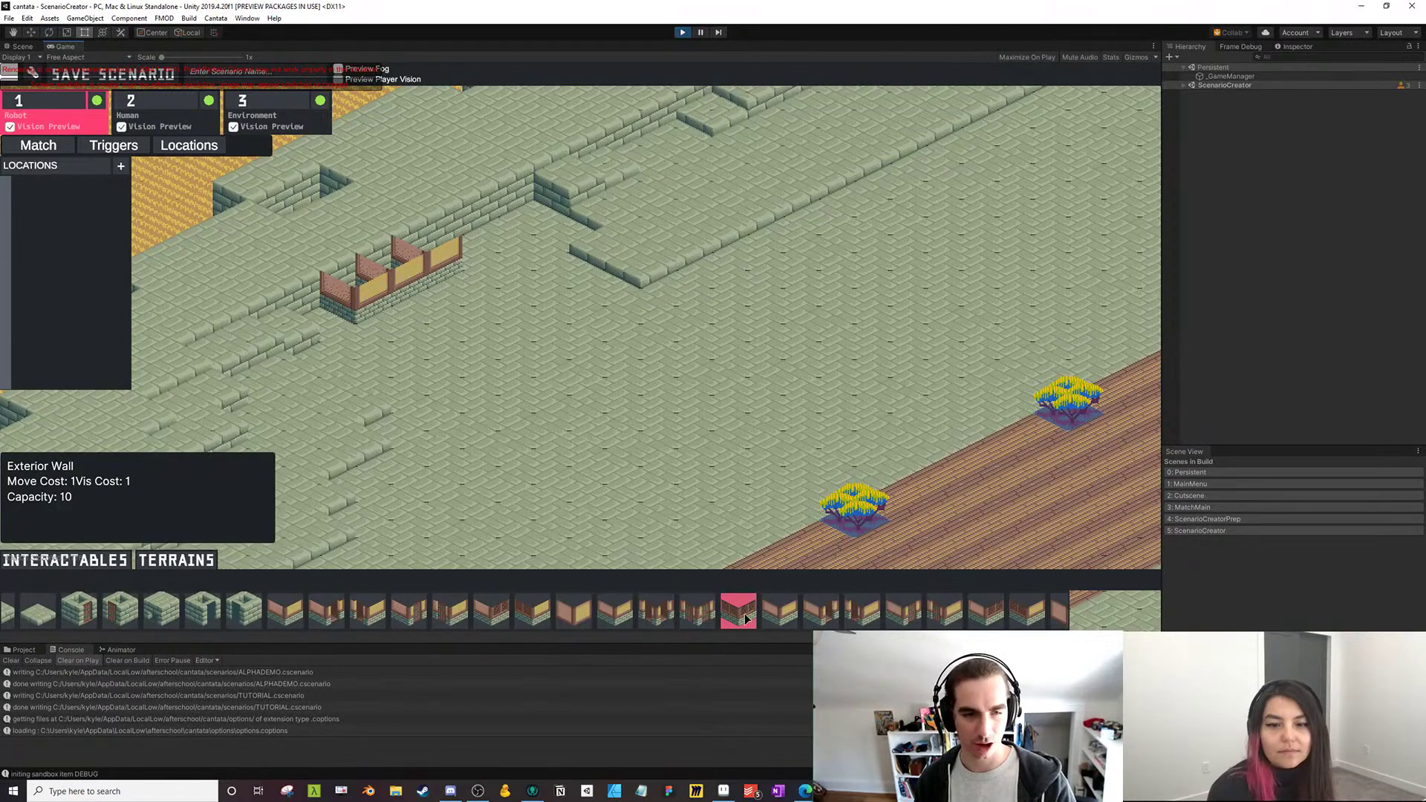
pyautogui.click(656, 610)
pyautogui.click(479, 245)
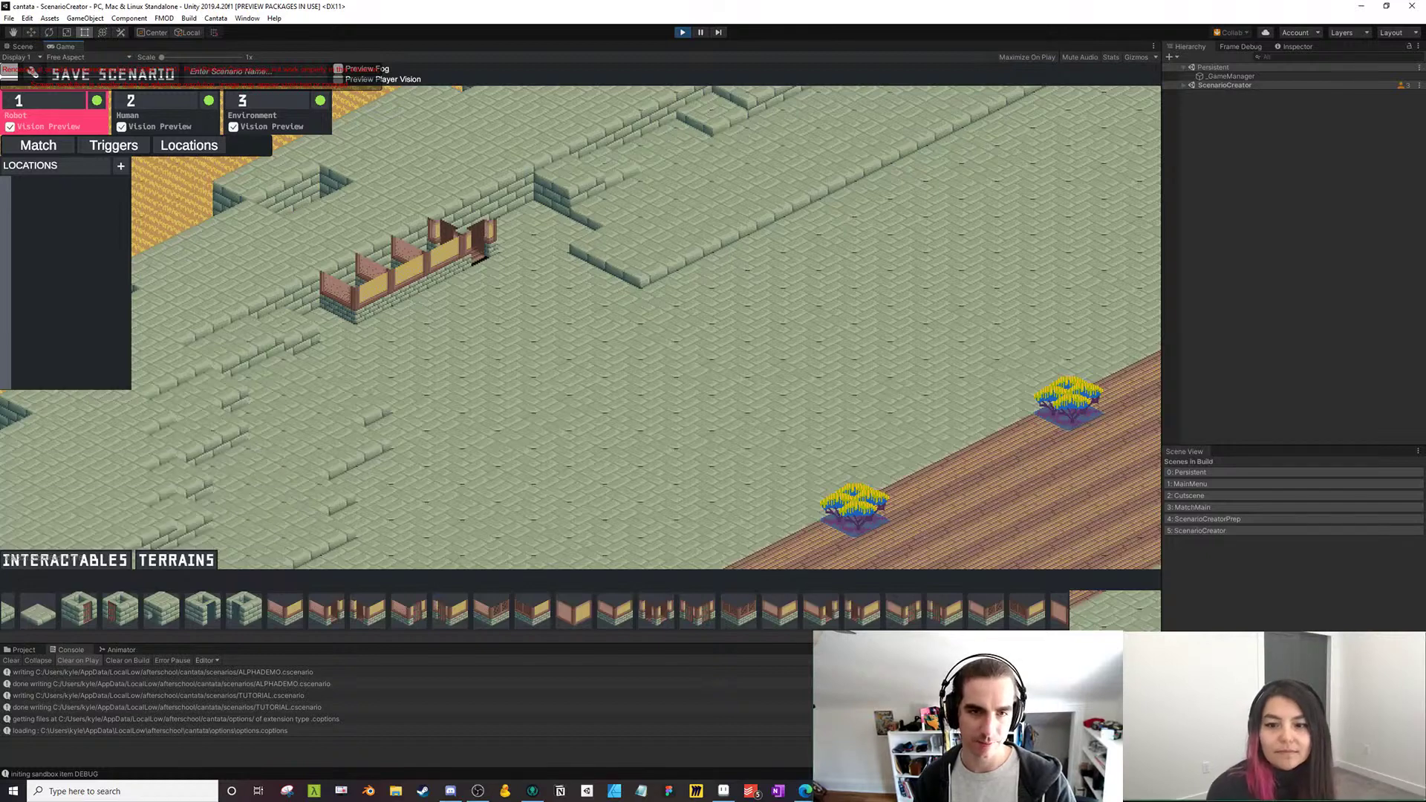
# Place two sloped Roof tiles behind the western end of the exterior wall row
pyautogui.hscroll(5, 535, 611)
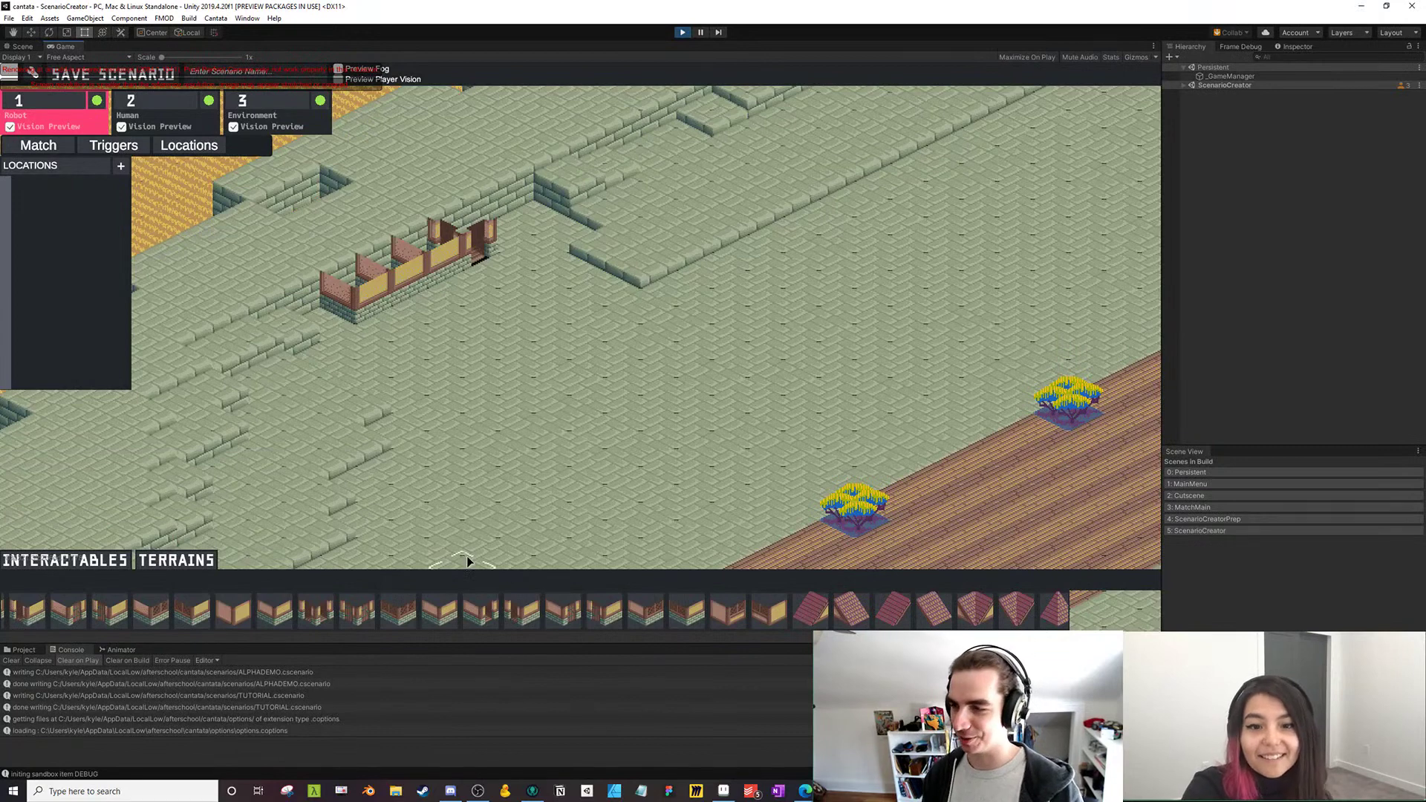
pyautogui.click(852, 610)
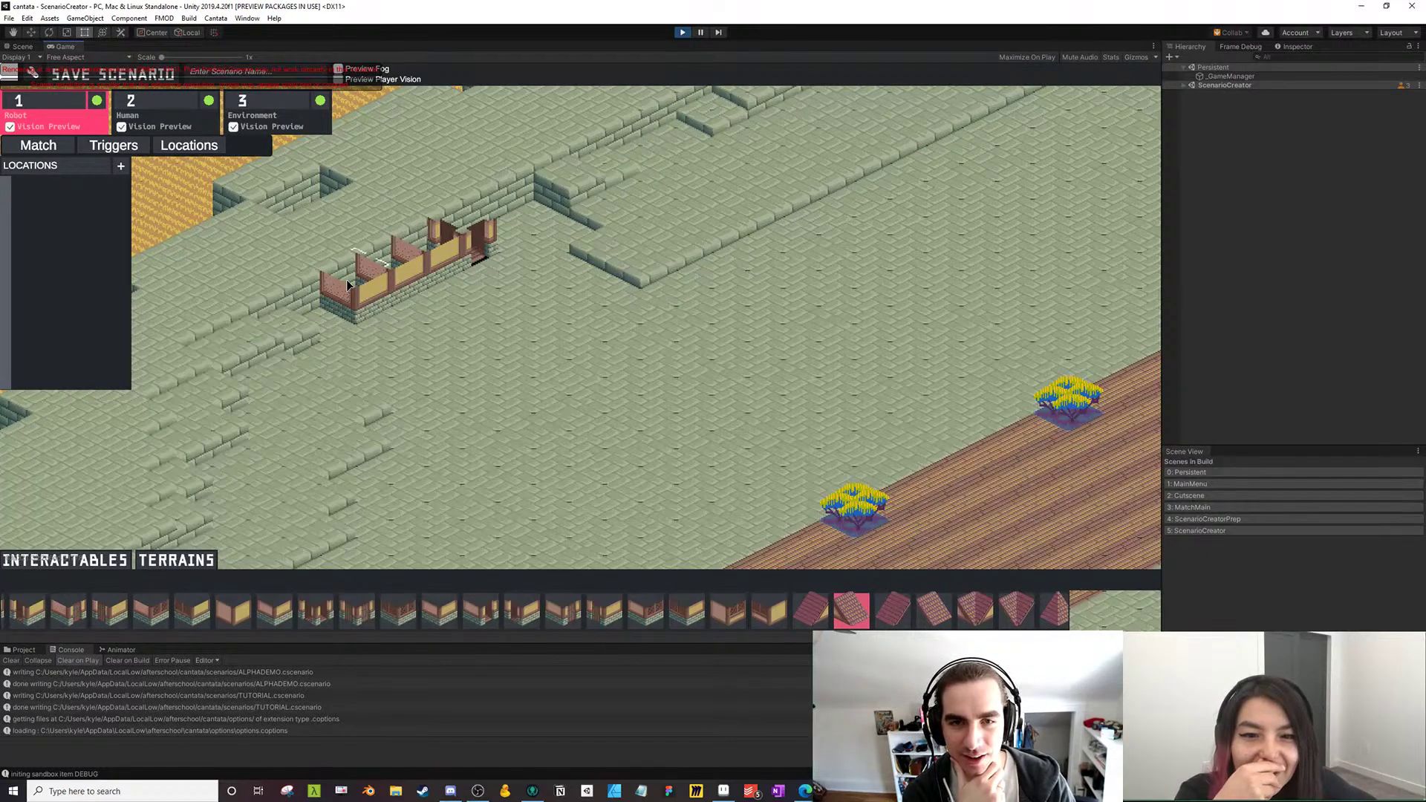
pyautogui.click(347, 285)
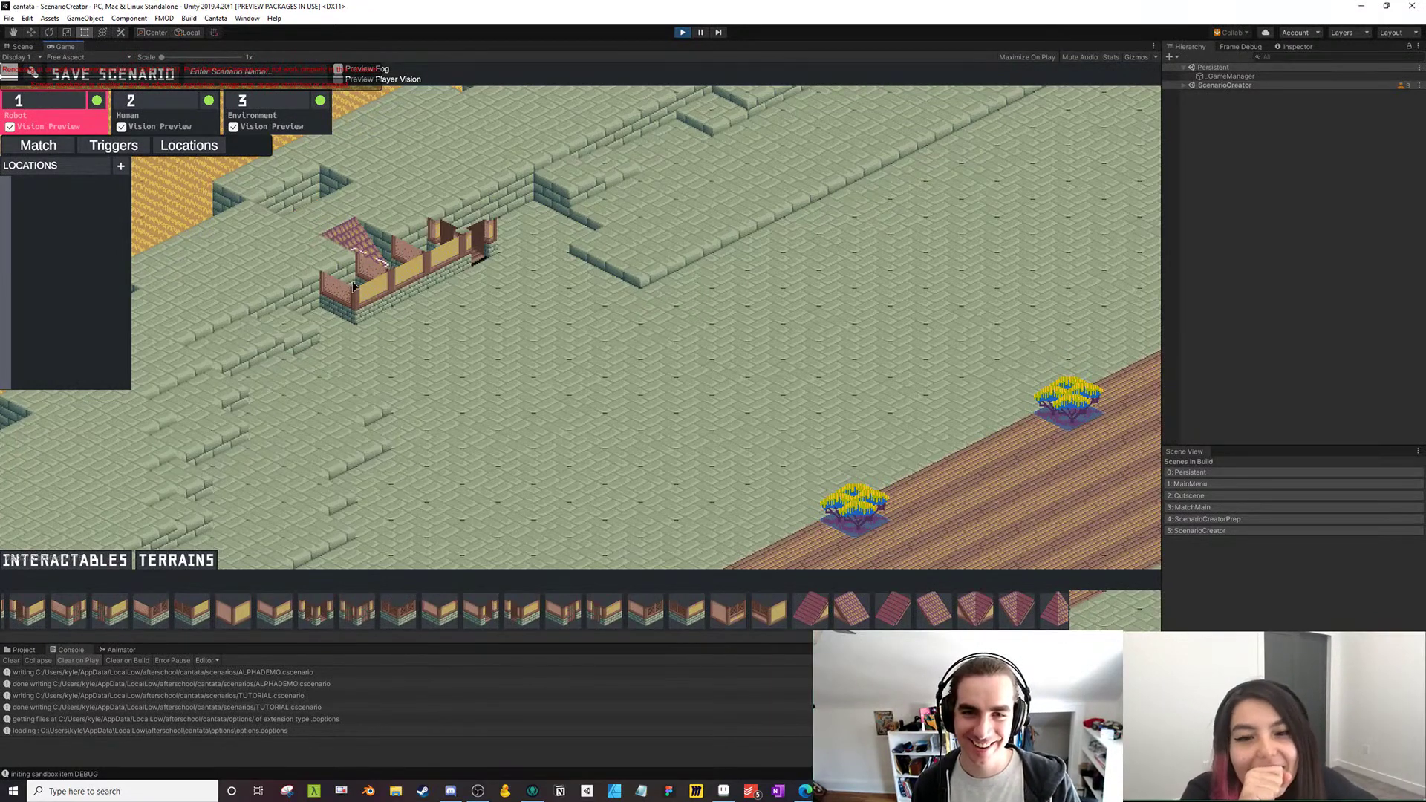
pyautogui.click(341, 288)
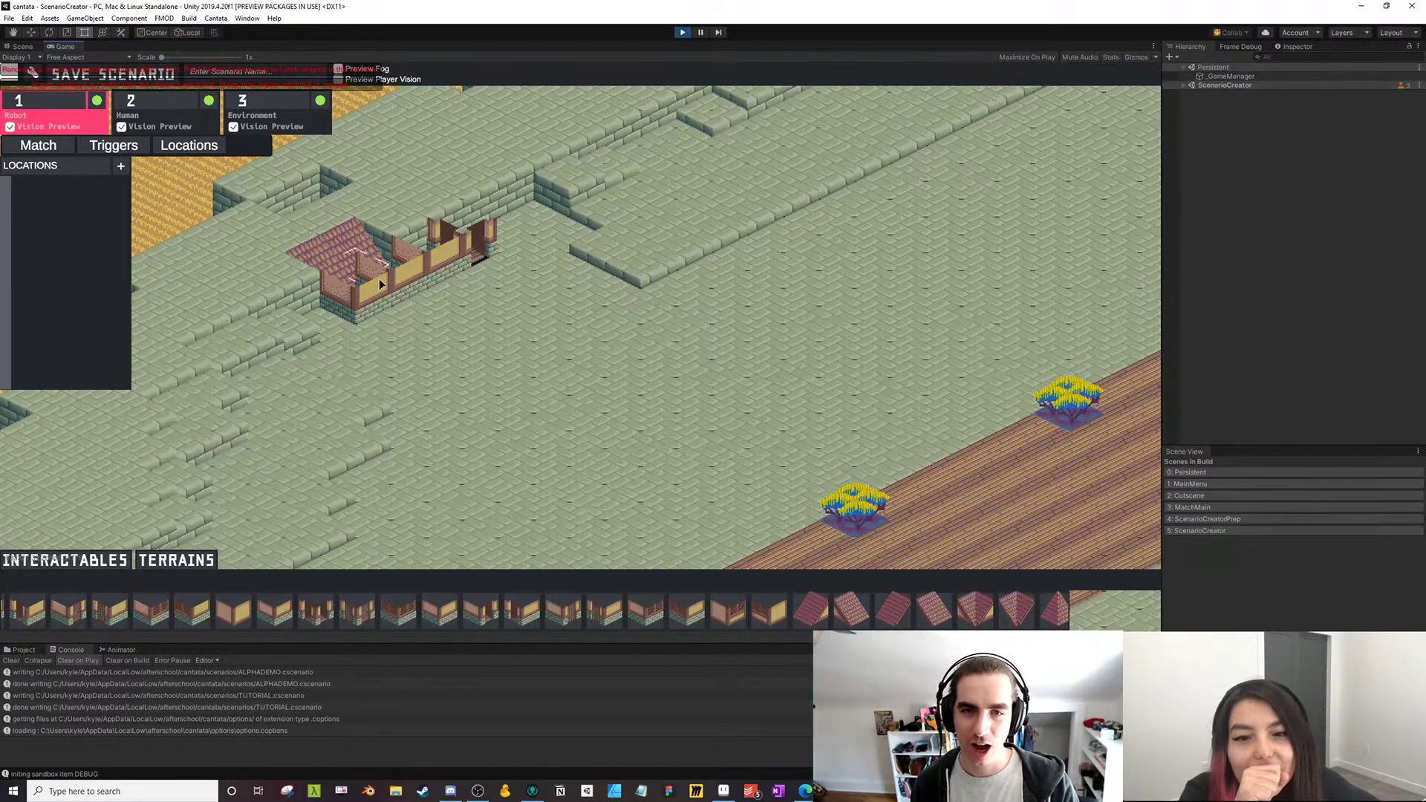
# Paint the lowest Wall tiles over the roof pieces and the whole exterior wall row
pyautogui.moveTo(921, 636); pyautogui.dragTo(884, 636)
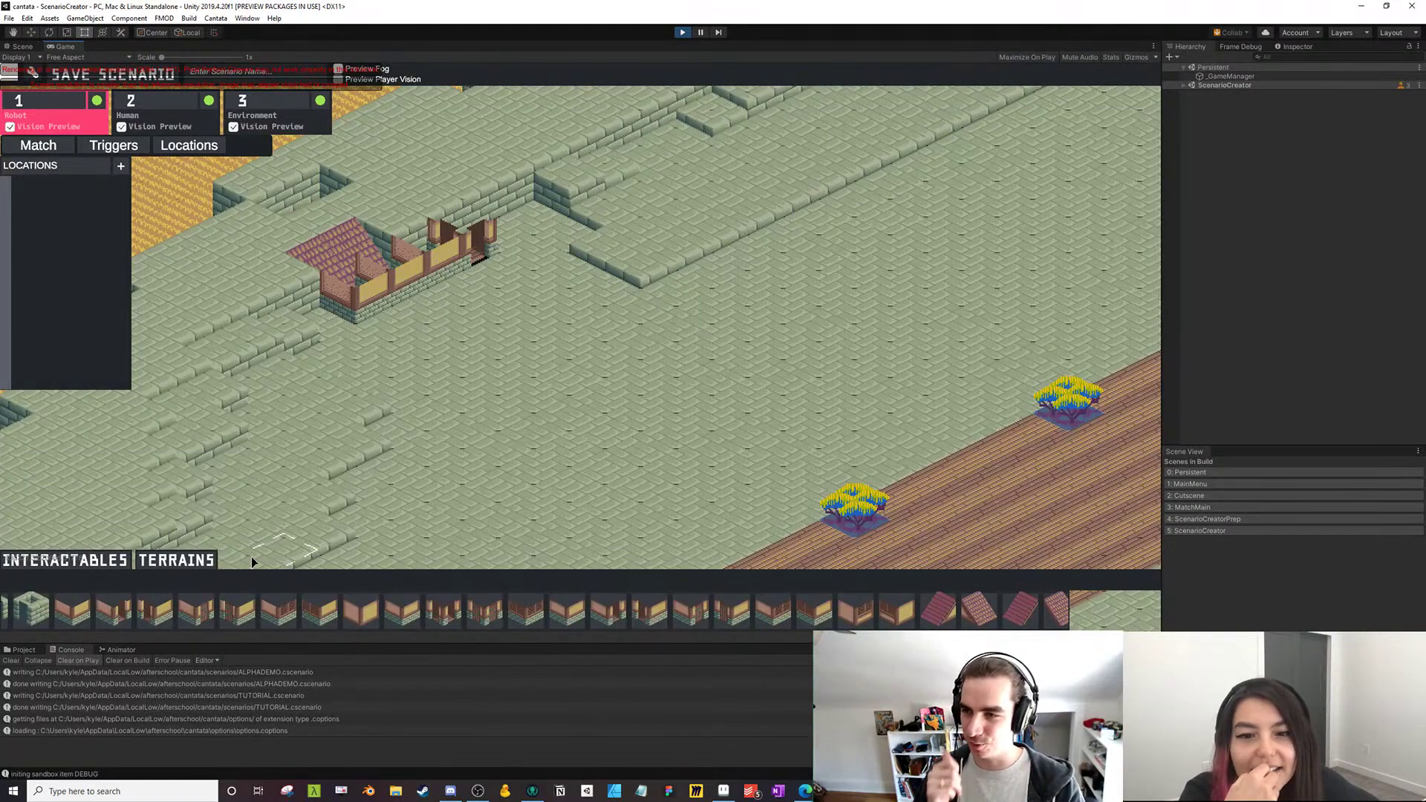
pyautogui.moveTo(883, 636); pyautogui.dragTo(785, 646)
pyautogui.click(453, 614)
pyautogui.click(314, 260)
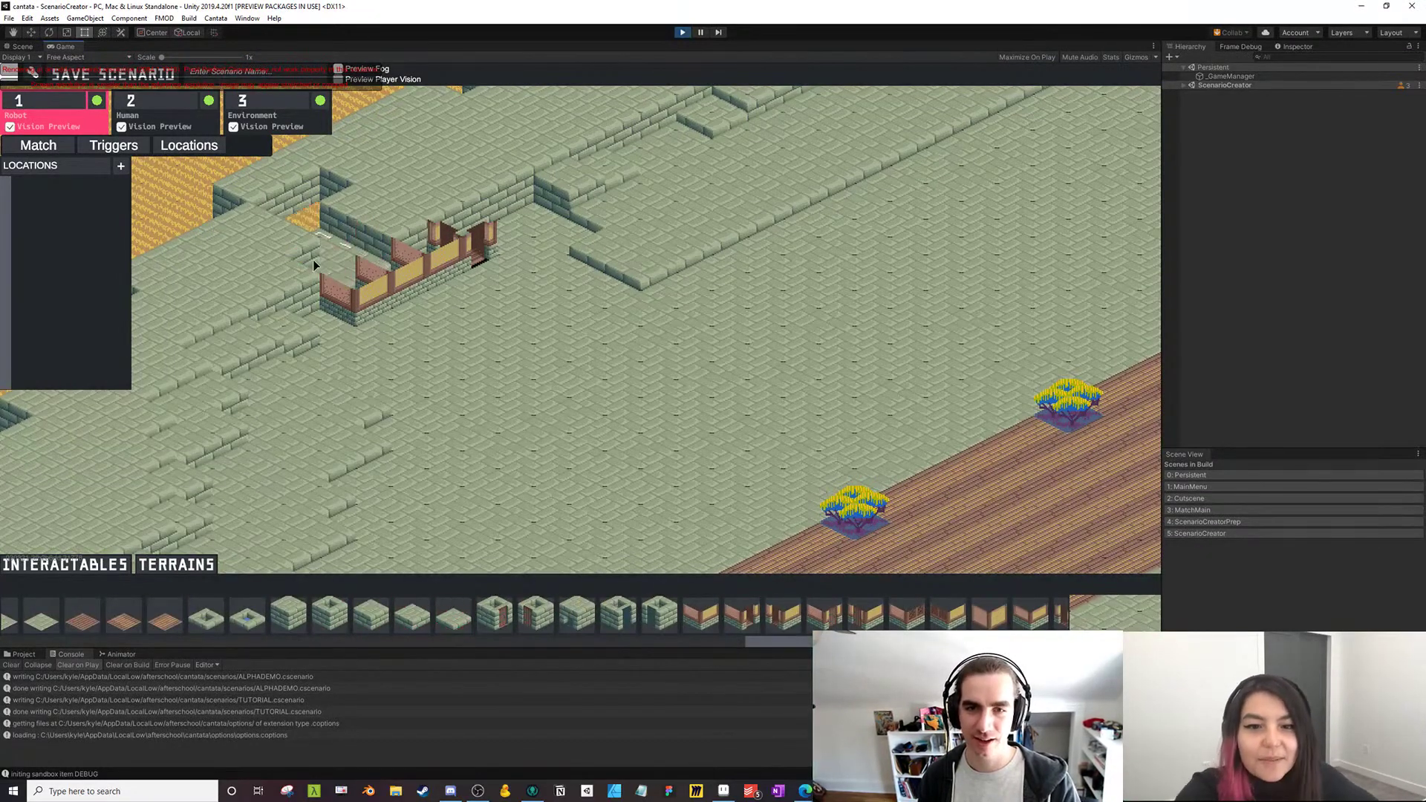
pyautogui.moveTo(314, 259)
pyautogui.mouseDown()
pyautogui.moveTo(466, 269)
pyautogui.moveTo(429, 250)
pyautogui.moveTo(330, 233)
pyautogui.mouseUp()
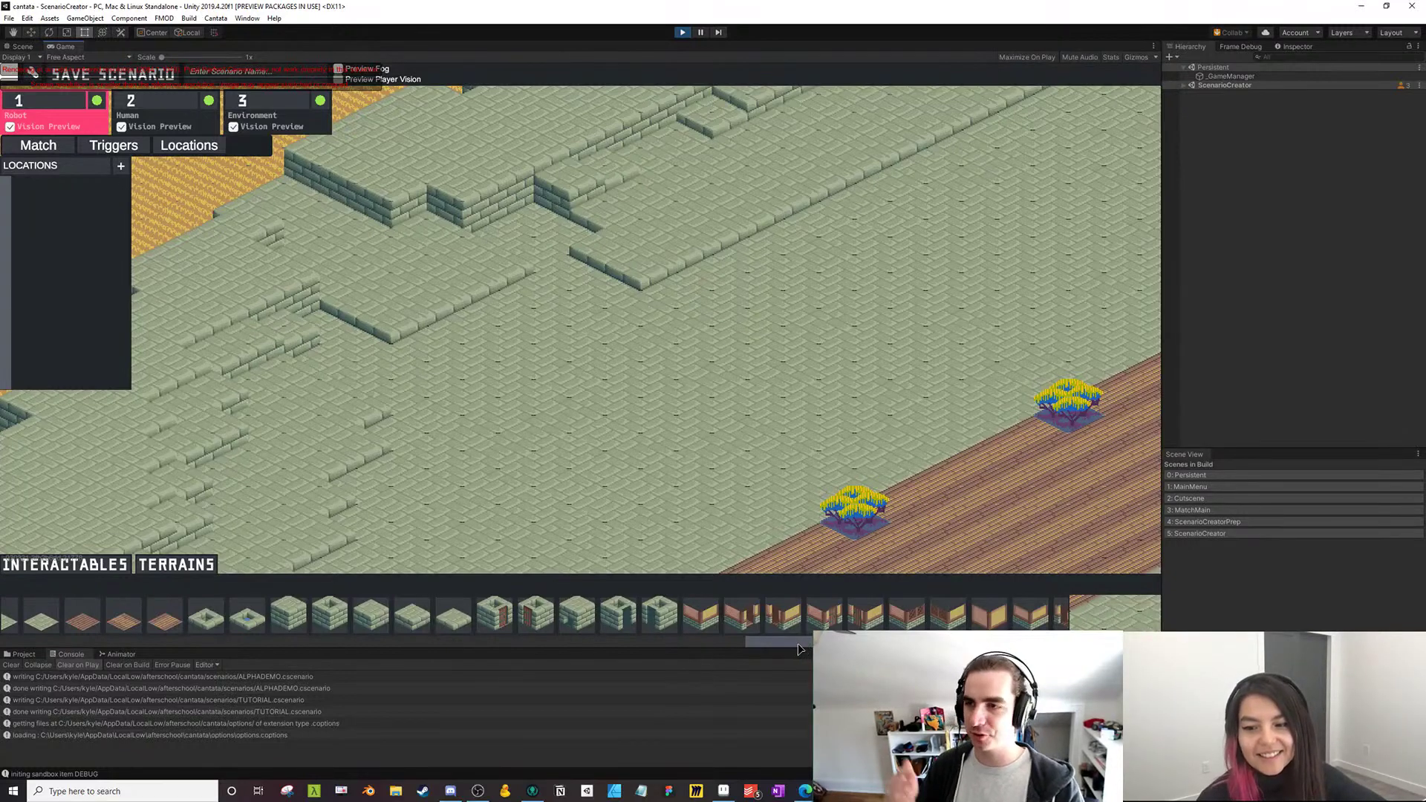
# Paint a diagonal row of three sloped Roof tiles running northeast on the stone floor
pyautogui.moveTo(798, 645); pyautogui.dragTo(891, 629)
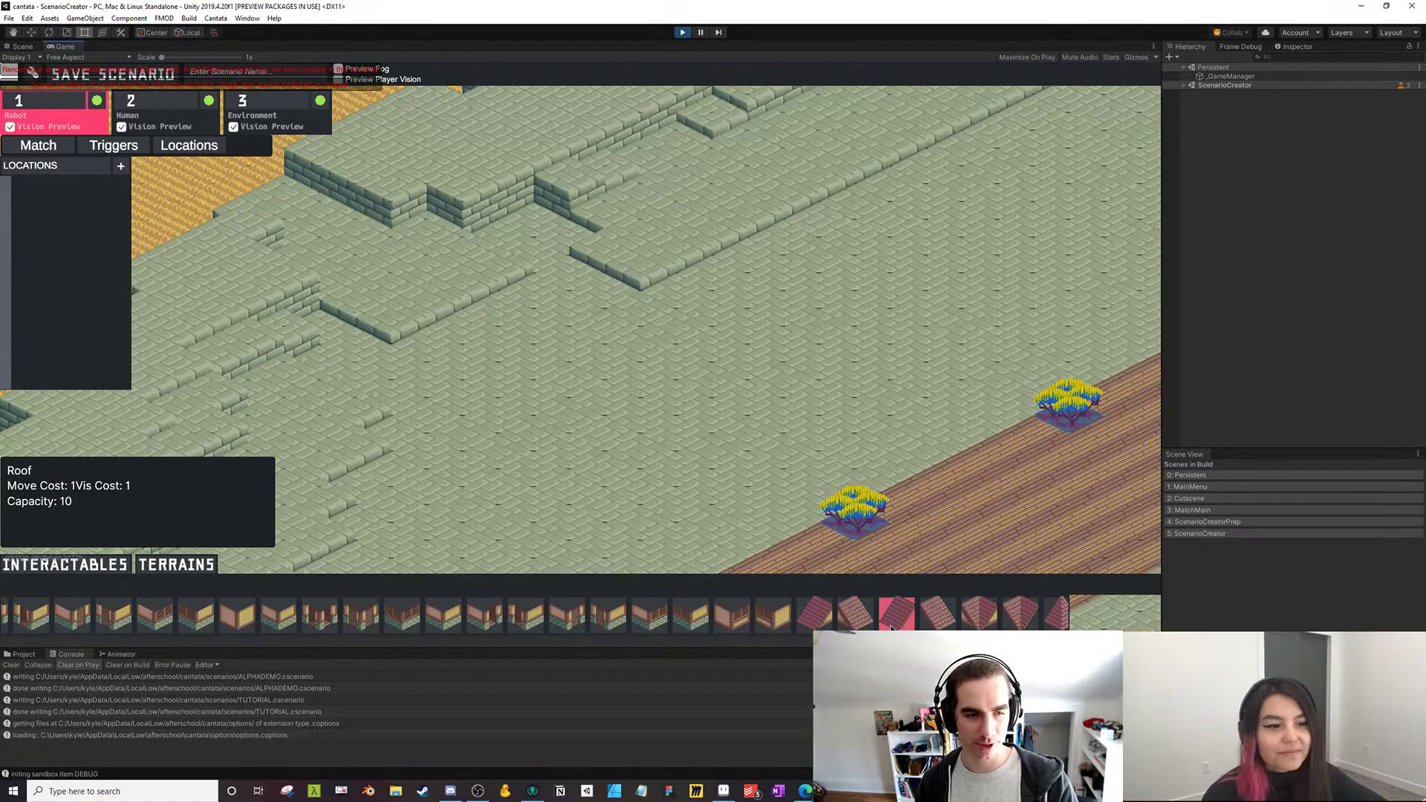
pyautogui.click(854, 612)
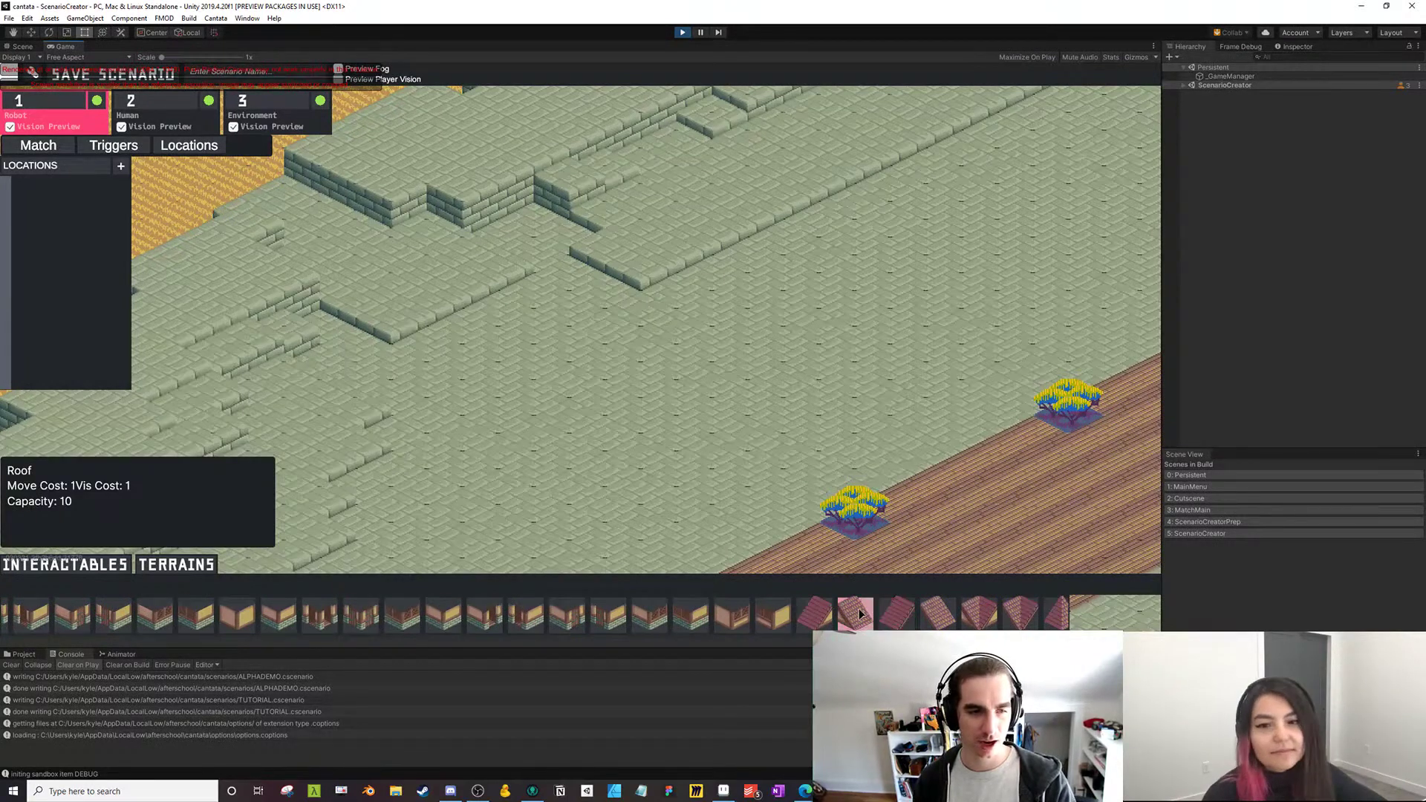
pyautogui.click(392, 288)
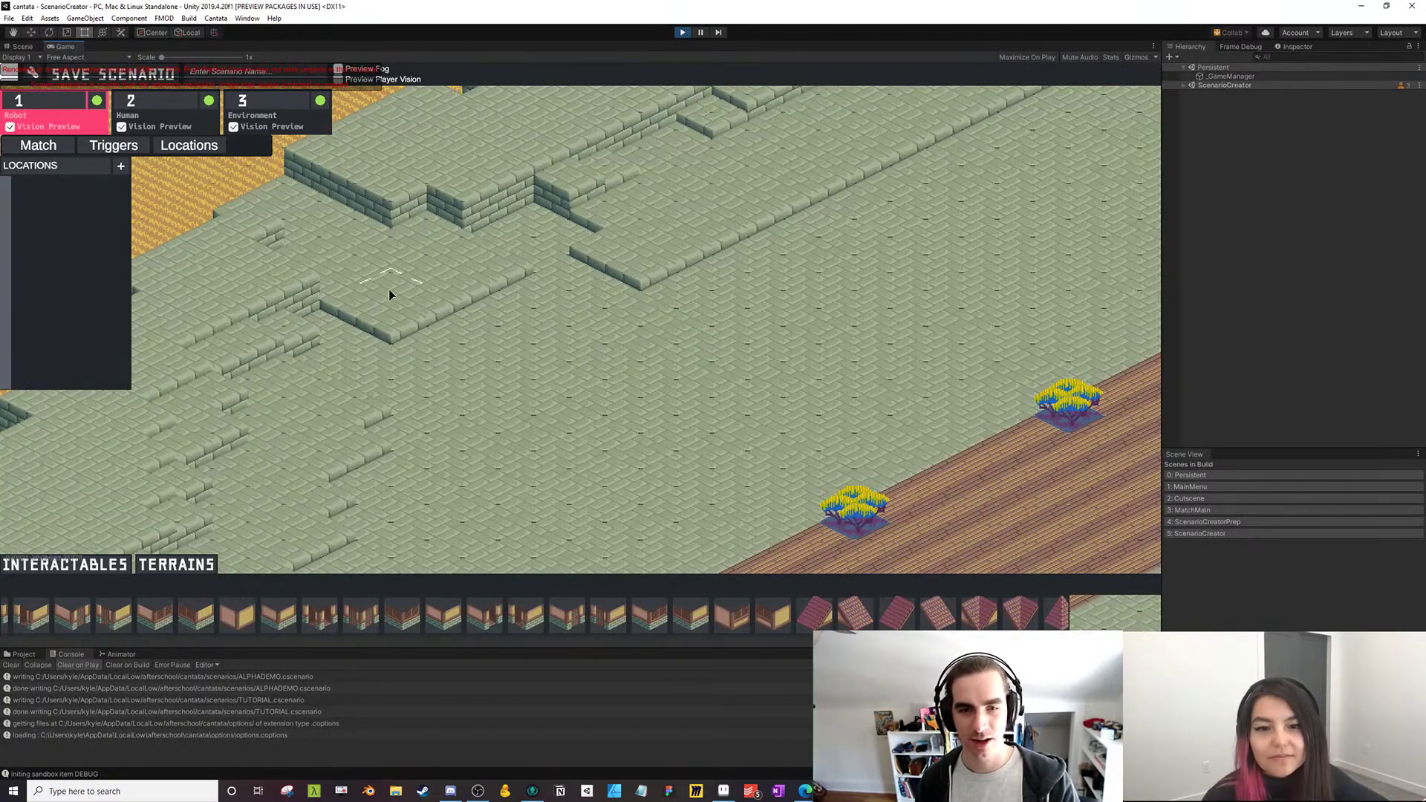
pyautogui.click(855, 614)
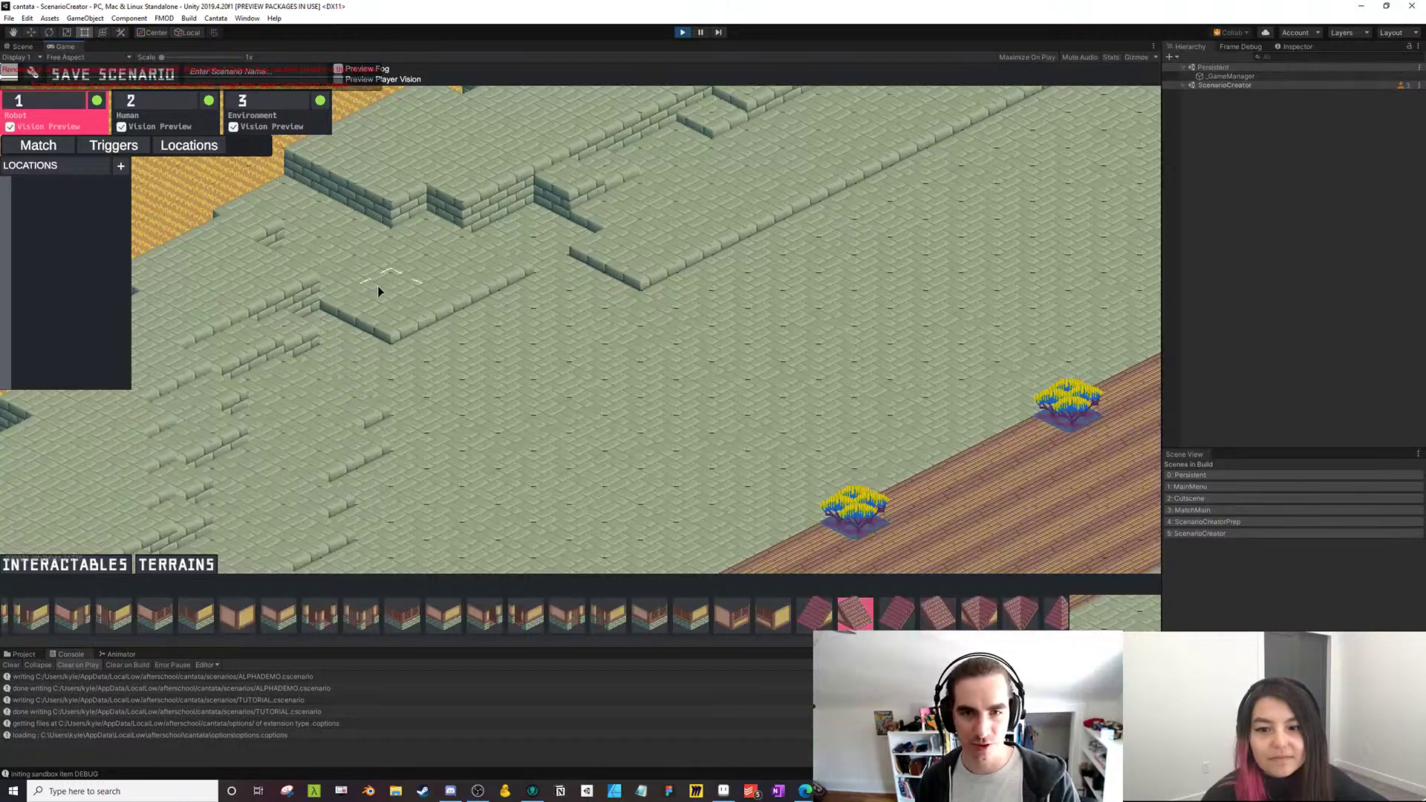
pyautogui.moveTo(377, 285); pyautogui.dragTo(466, 259)
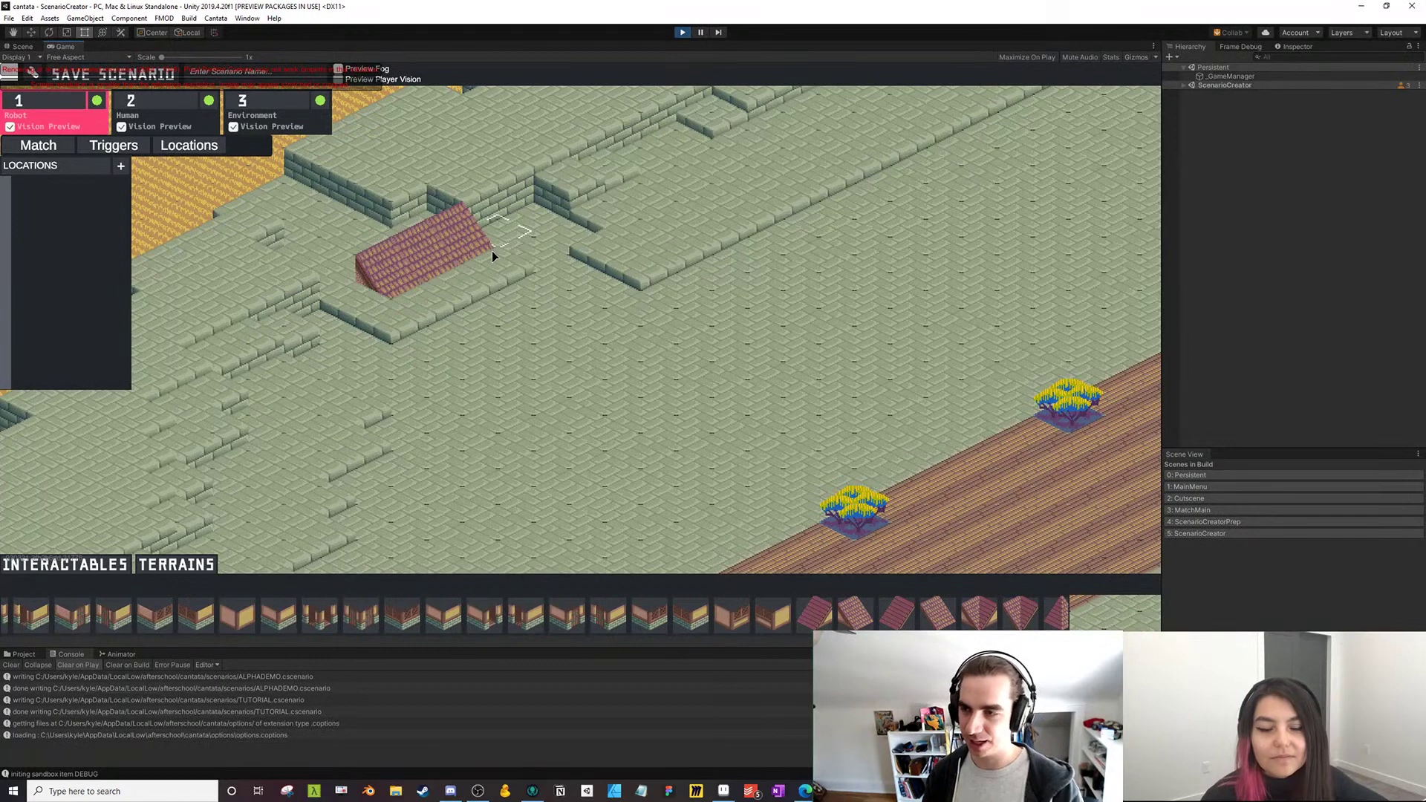
# Place a stone-based, lattice-windowed Exterior Wall tile under the roof's southwest end and repaint the end Roof tile above it
pyautogui.click(649, 615)
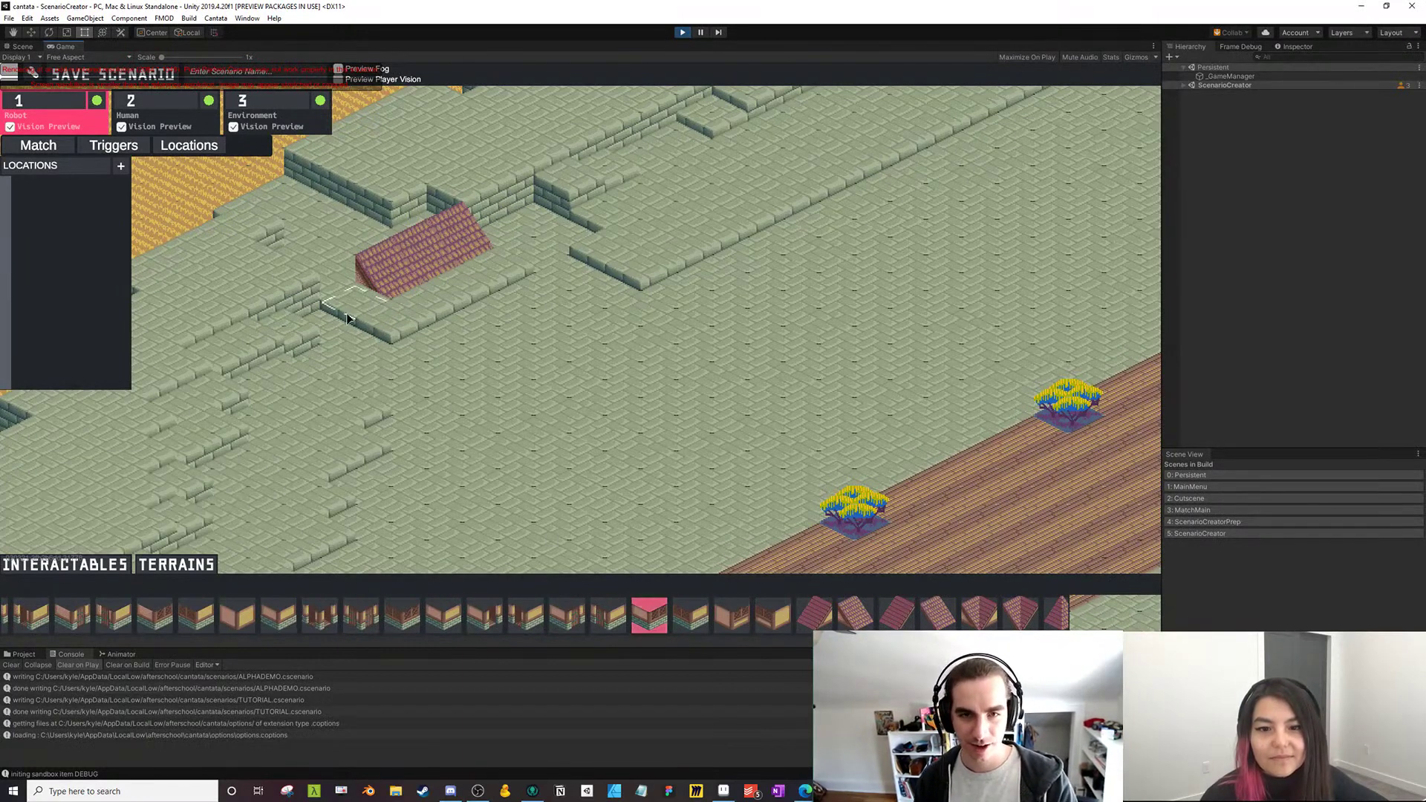
pyautogui.click(389, 313)
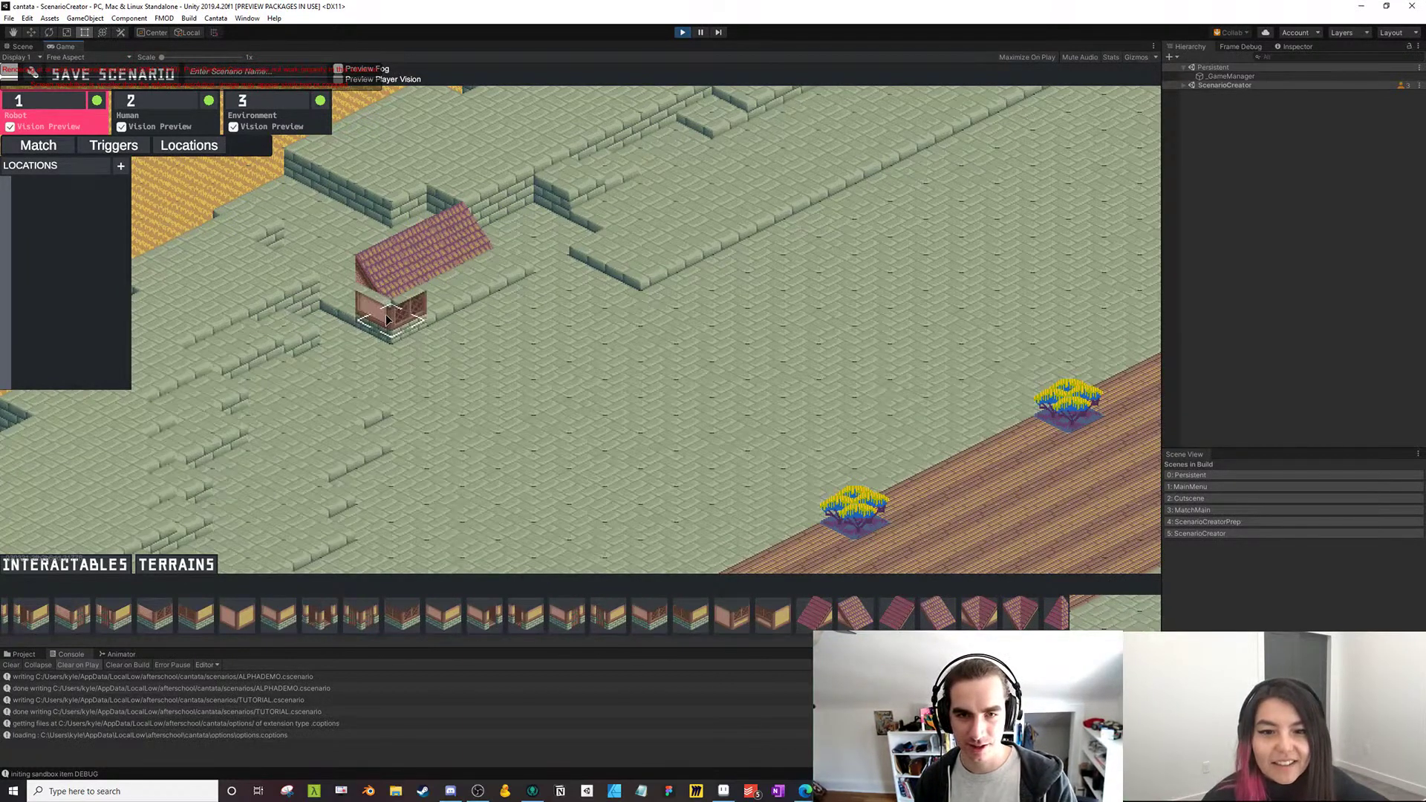
pyautogui.click(384, 306)
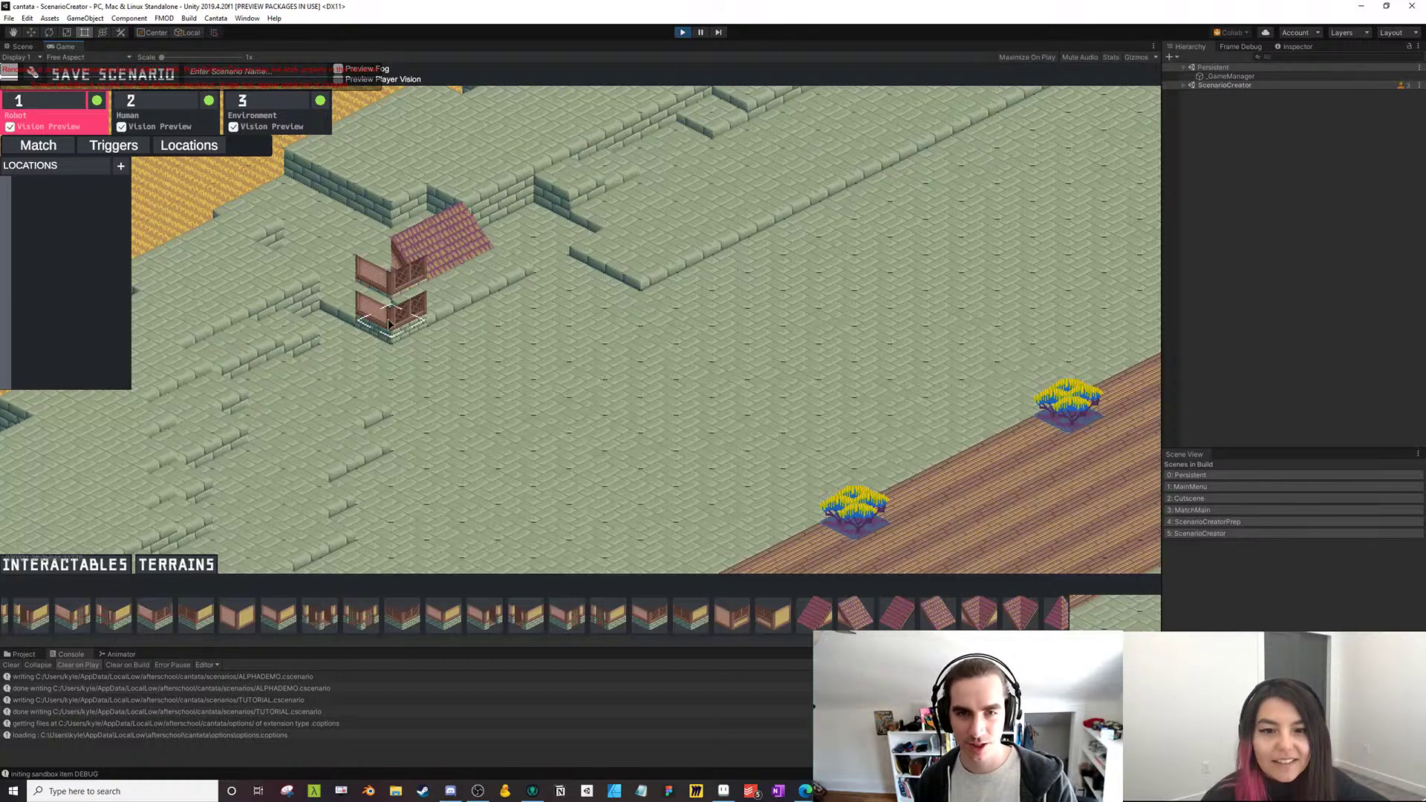
pyautogui.click(856, 614)
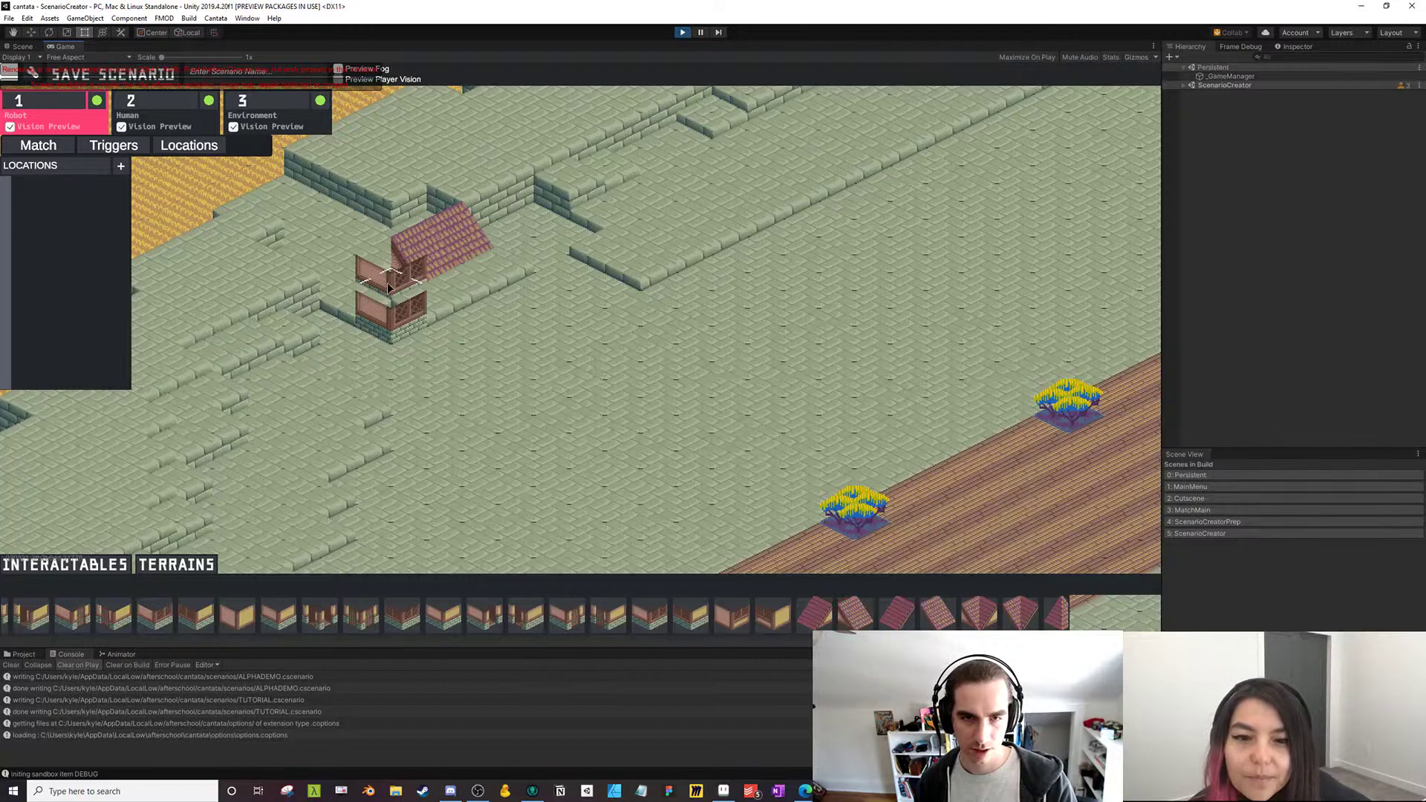
pyautogui.click(401, 305)
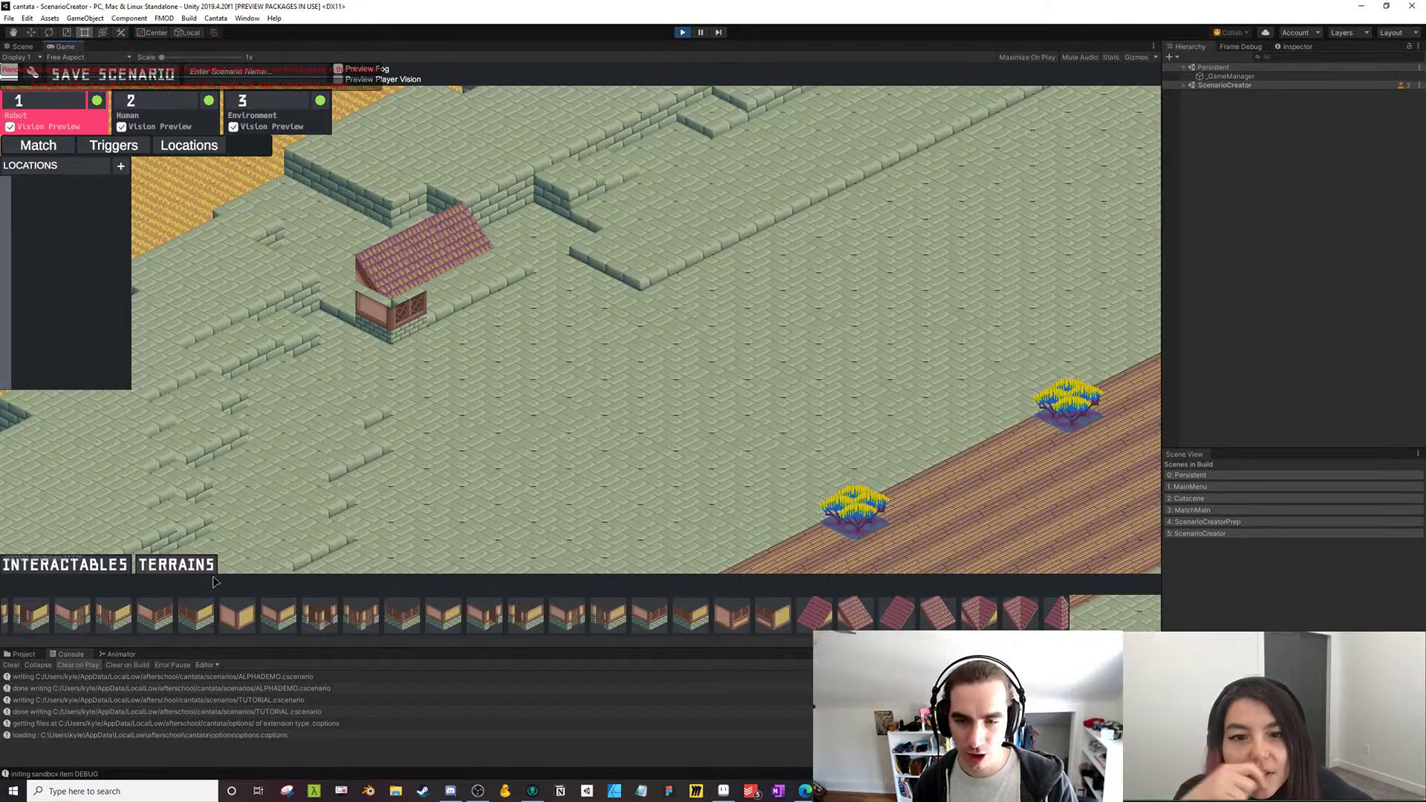
pyautogui.moveTo(592, 615); pyautogui.dragTo(804, 646)
pyautogui.hscroll(-5, 804, 650)
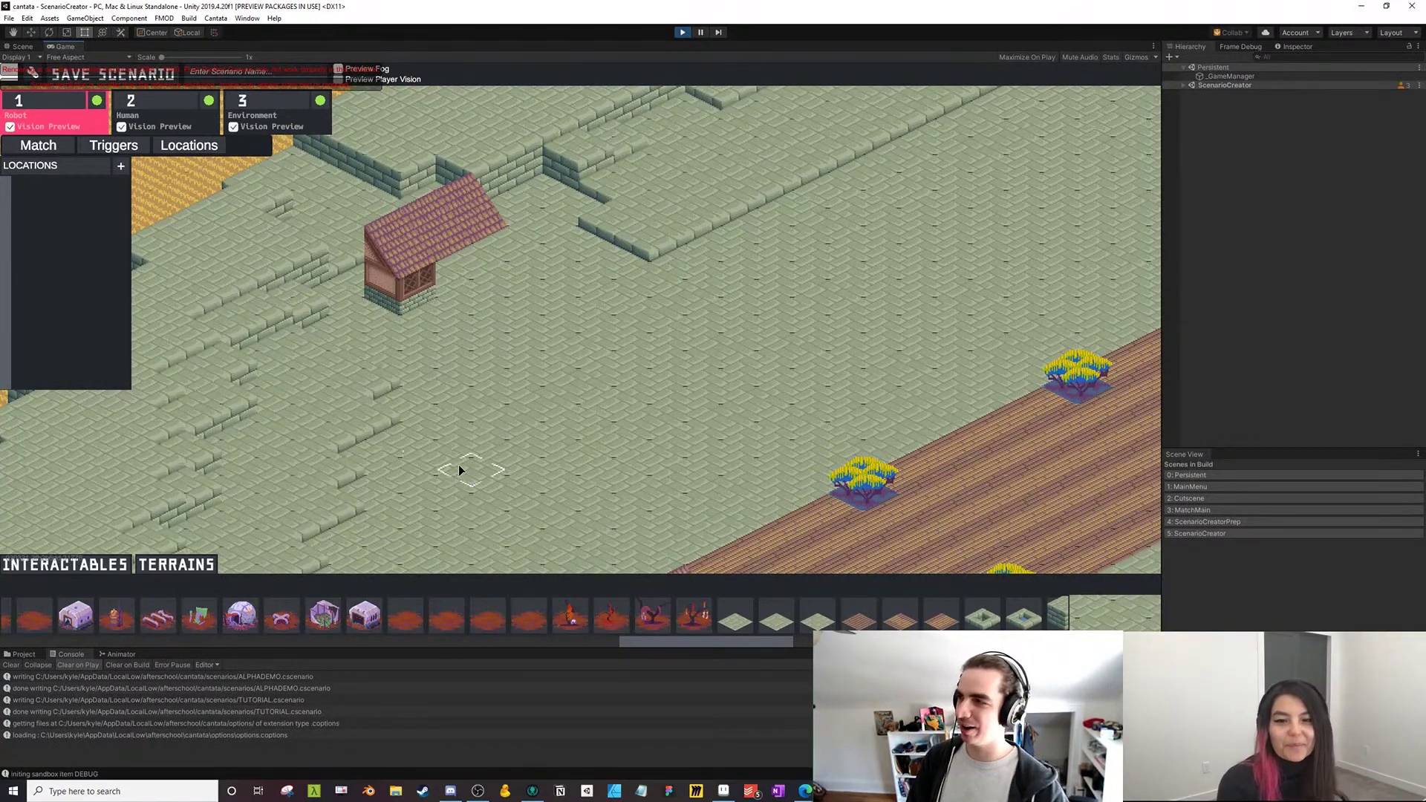
pyautogui.moveTo(467, 495); pyautogui.dragTo(506, 508)
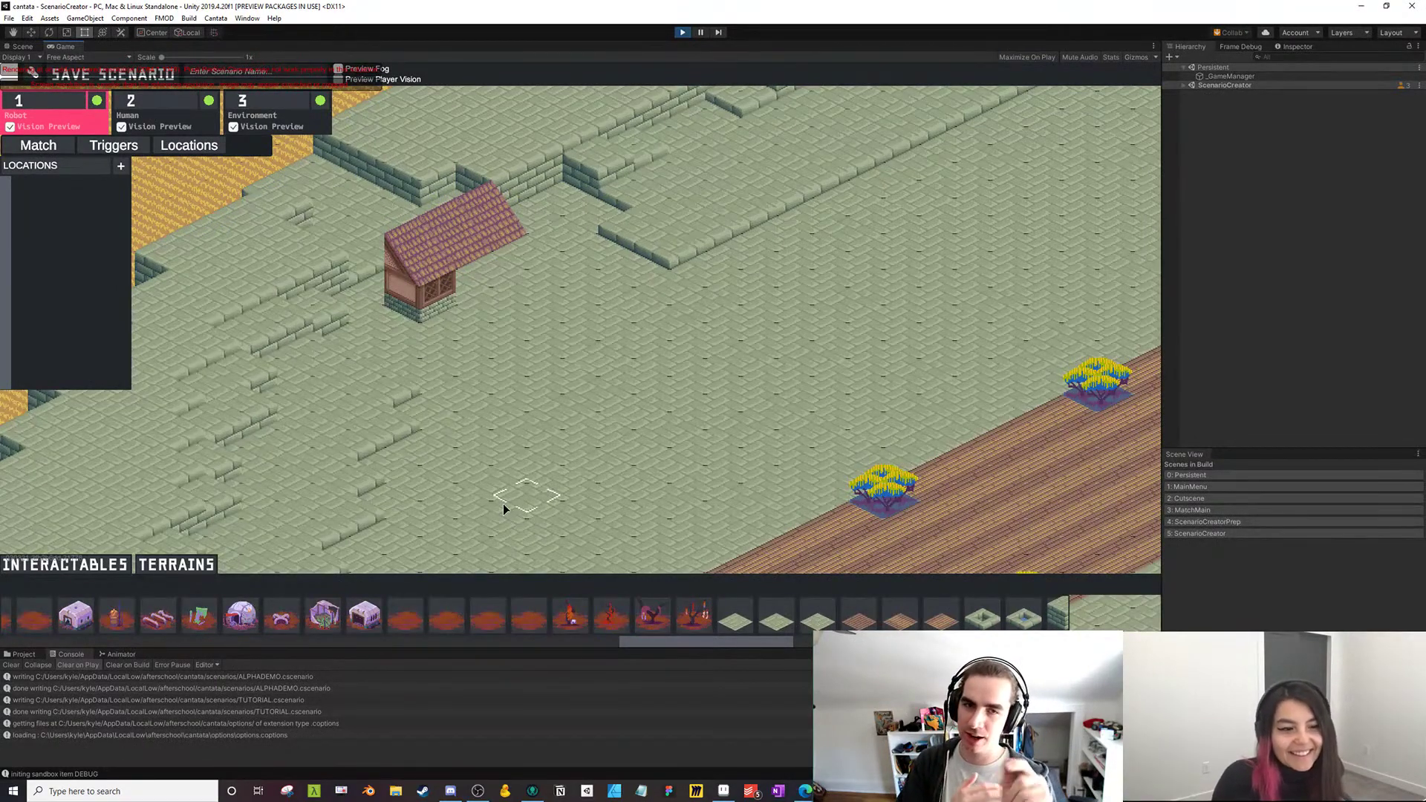
# Examine the painted map in the Scene view, both flat and in 3D perspective, and return to the Game view
pyautogui.click(22, 47)
pyautogui.scroll(-9, 557, 368)
pyautogui.scroll(-10, 556, 371)
pyautogui.moveTo(817, 369); pyautogui.dragTo(376, 309)
pyautogui.scroll(5, 294, 316)
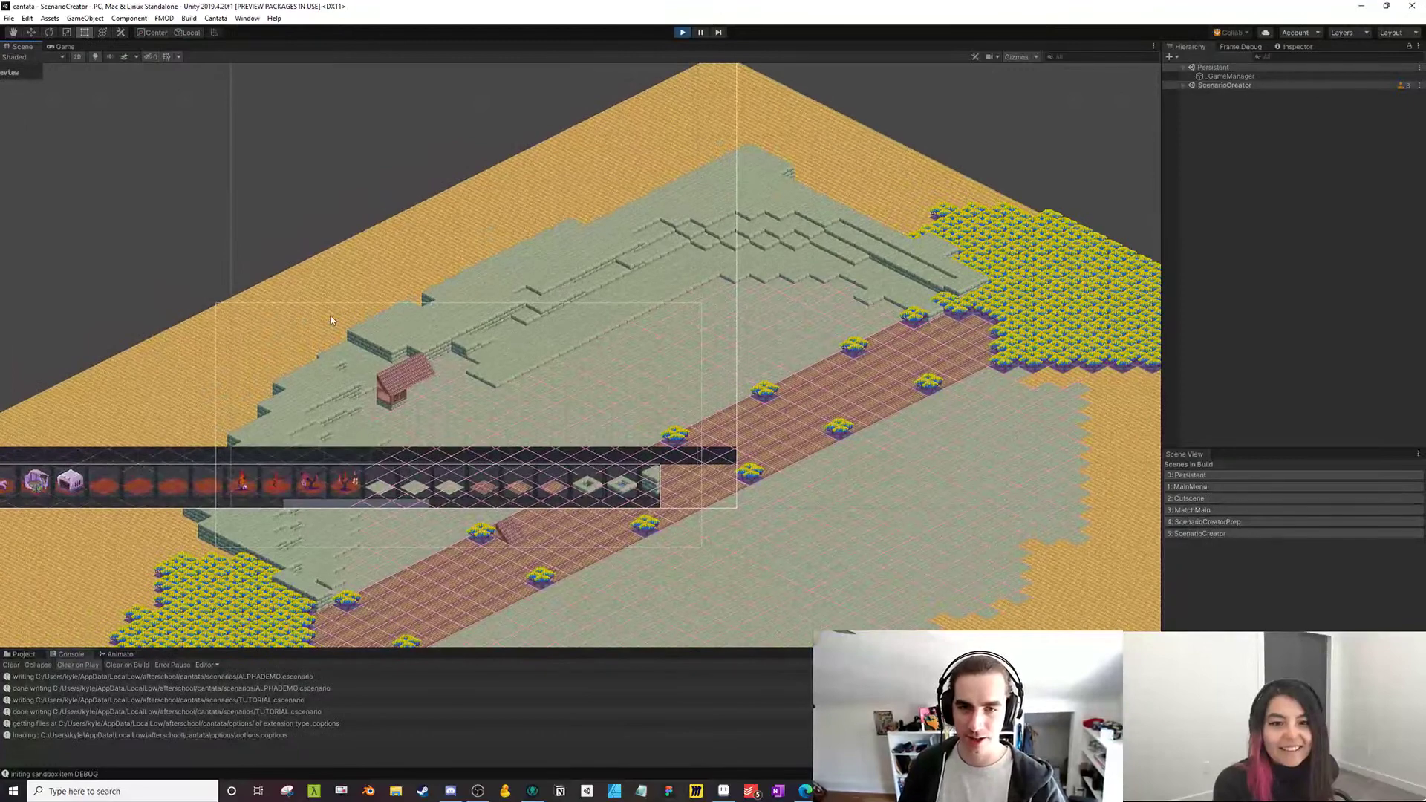
pyautogui.press('super')
pyautogui.click(310, 307)
pyautogui.scroll(3, 356, 294)
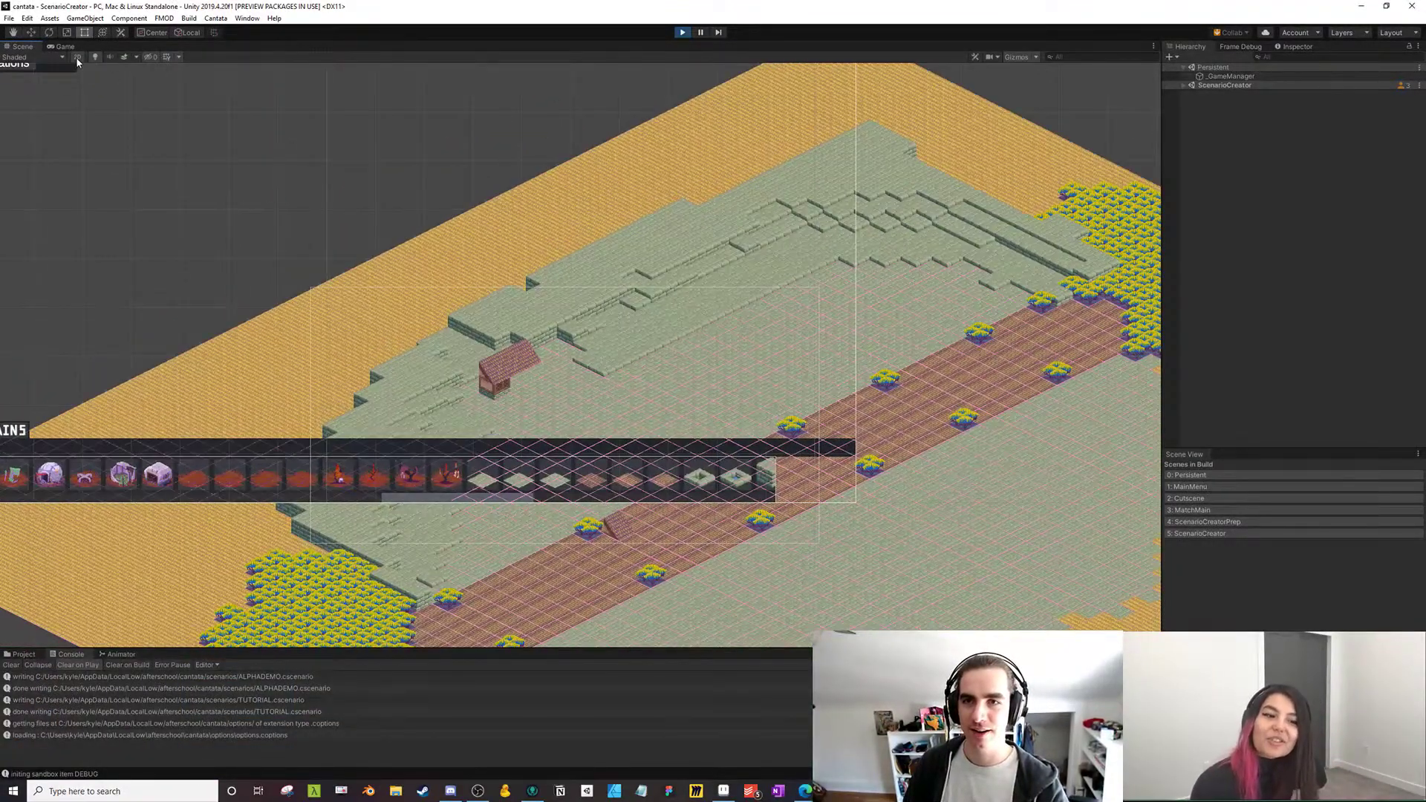
pyautogui.click(77, 62)
pyautogui.moveTo(623, 360); pyautogui.dragTo(295, 406)
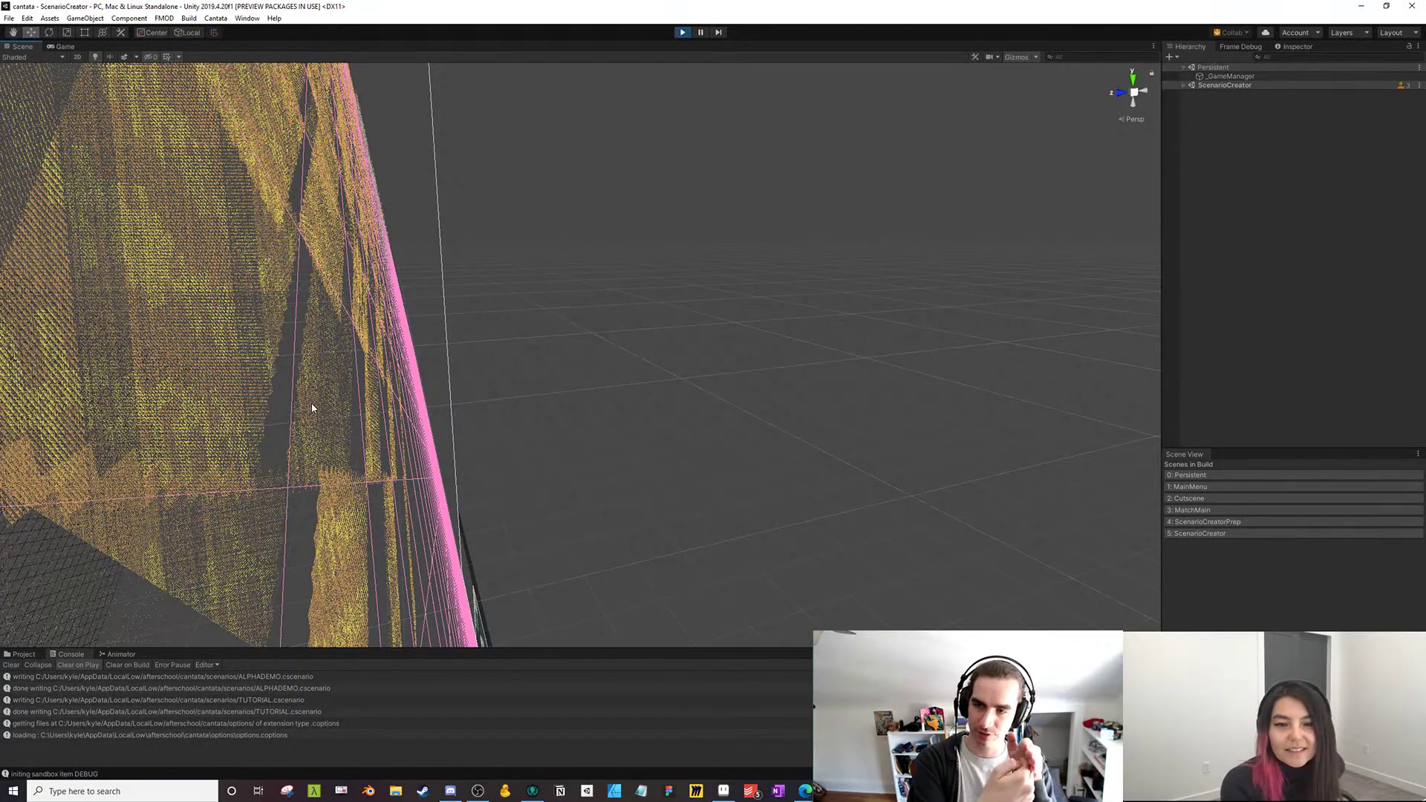
pyautogui.click(65, 46)
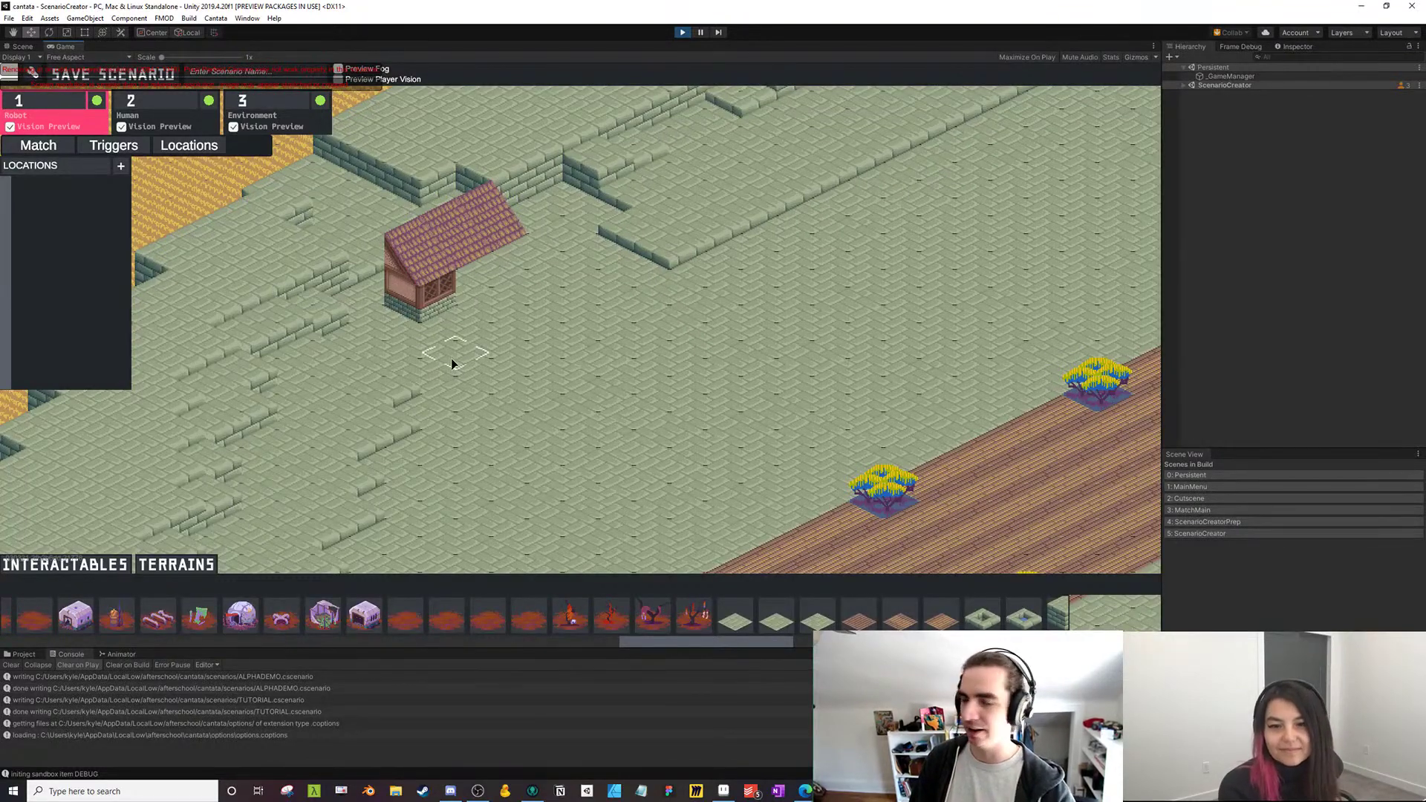
# Try a door Exterior Wall tile beside the windowed wall under the roof, and paint stone Floor back over it
pyautogui.moveTo(713, 644); pyautogui.dragTo(990, 648)
pyautogui.click(638, 615)
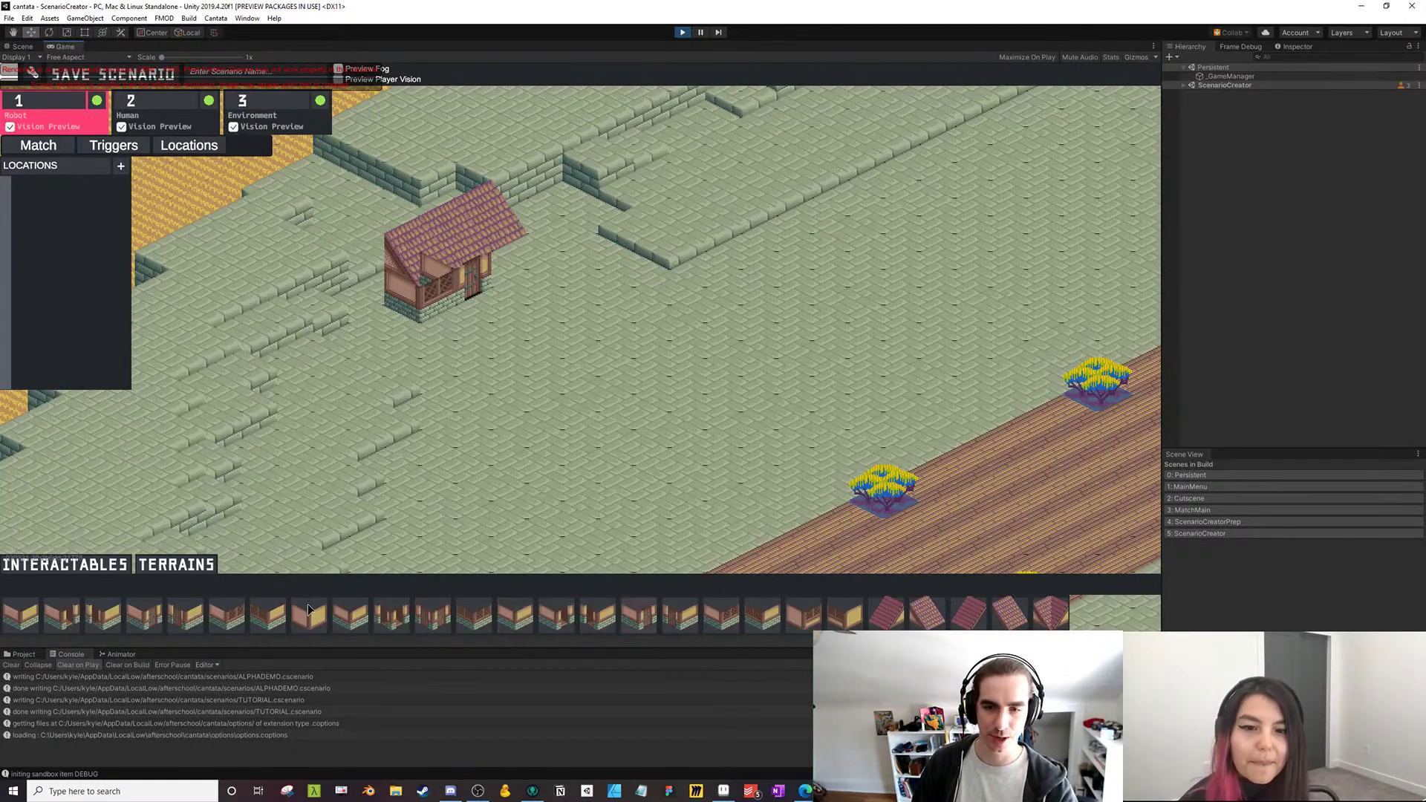
pyautogui.hscroll(-10, 492, 621)
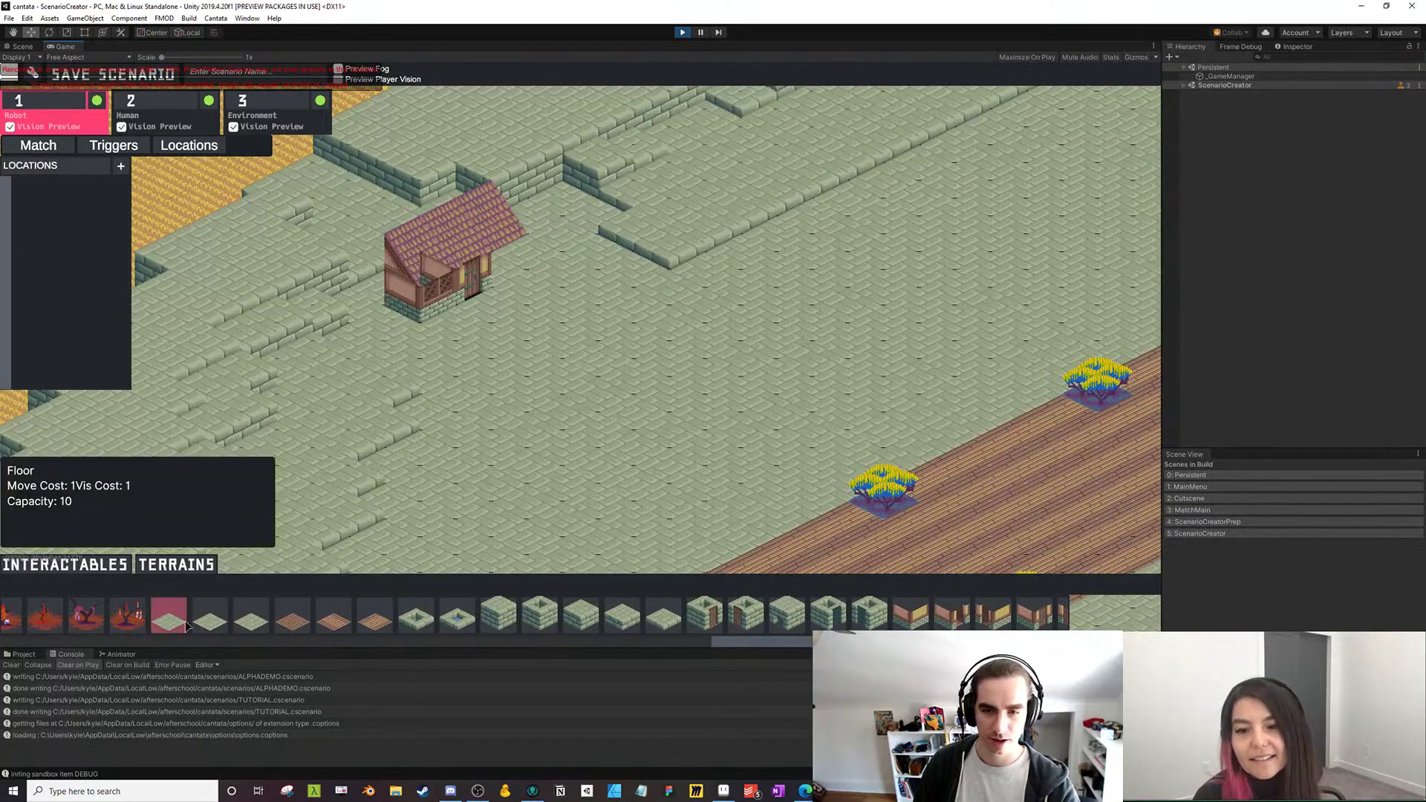
pyautogui.click(168, 615)
pyautogui.click(476, 295)
pyautogui.rightClick(475, 296)
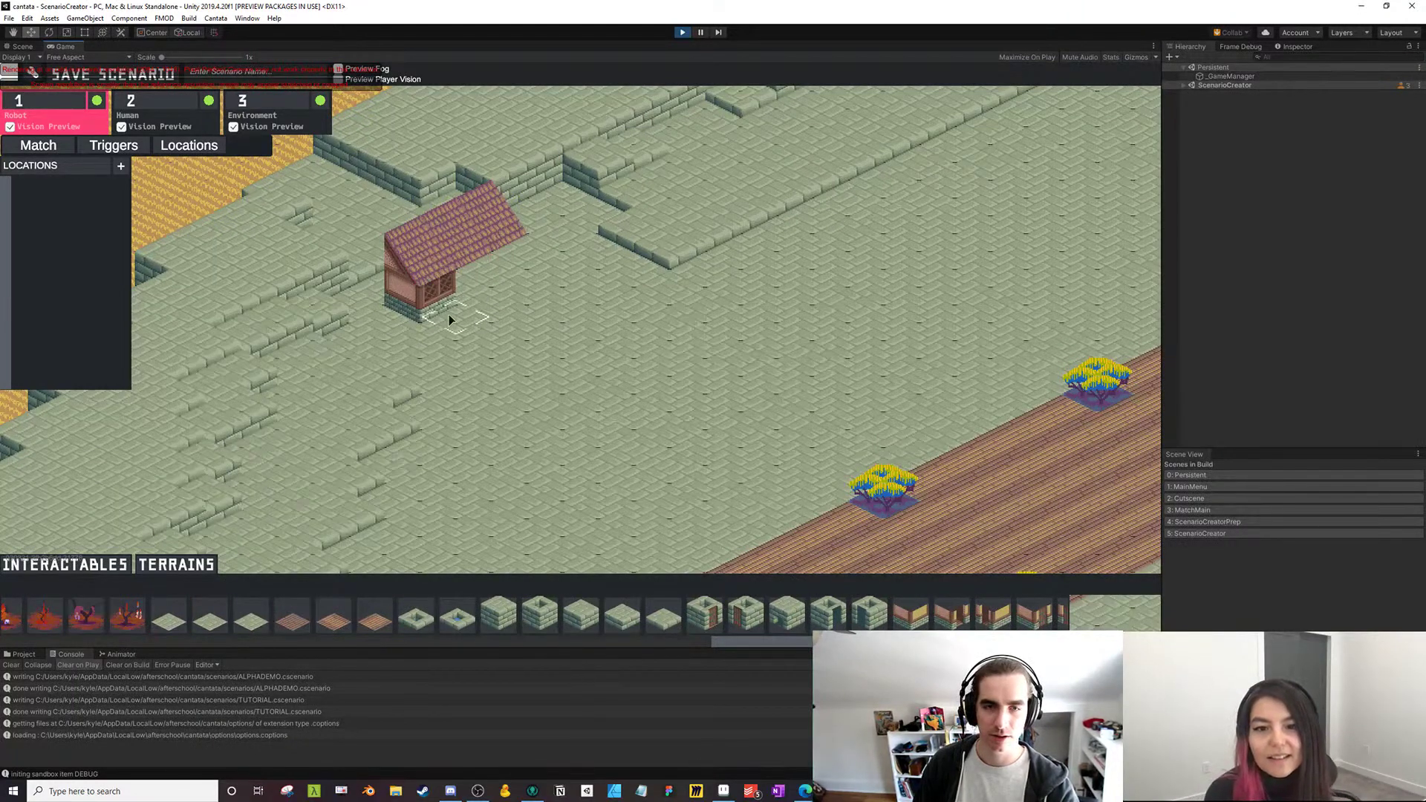
# Switch to Aseprite and examine the wall, roof and floor tiles in the iso-64x64-building tileset
pyautogui.hotkey('alt', 'Tab')
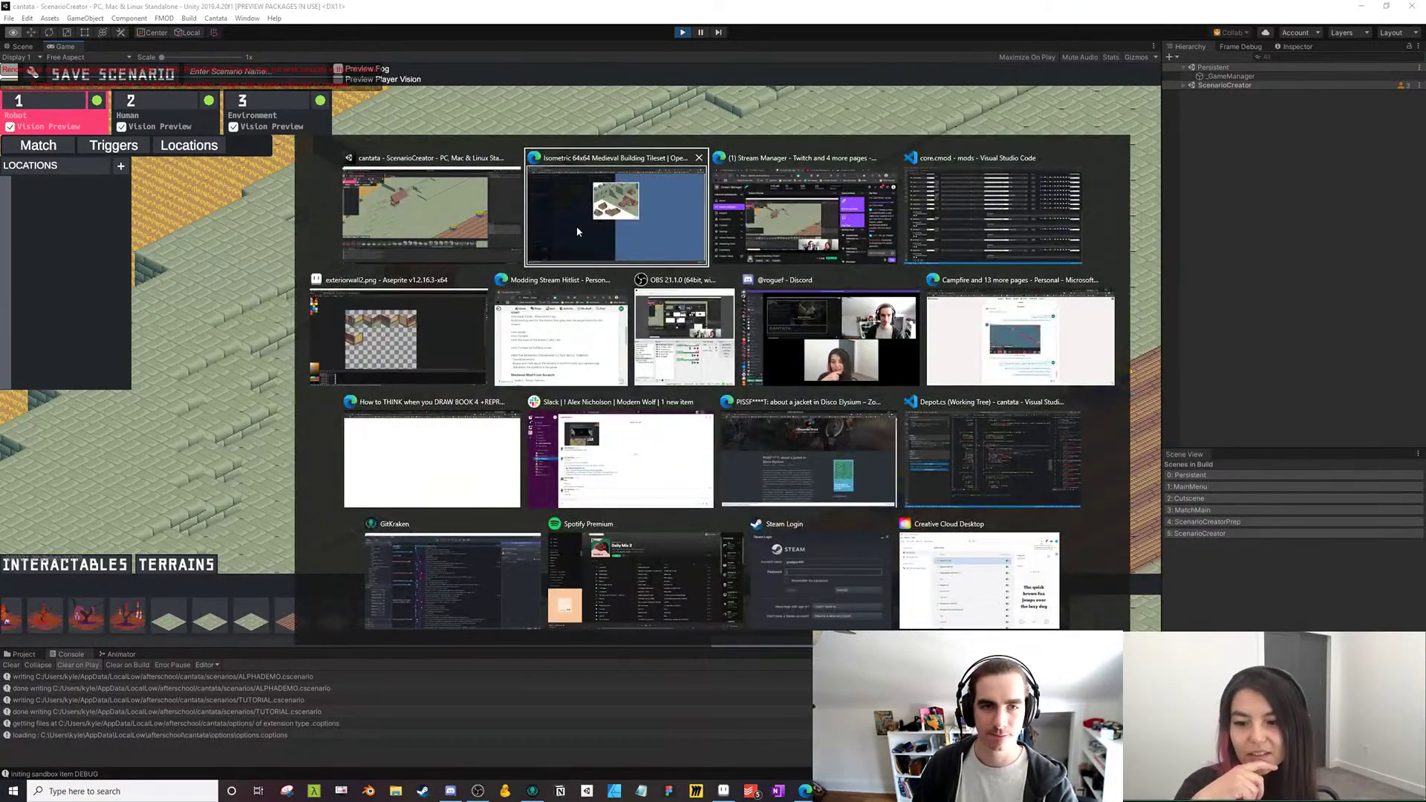
pyautogui.click(390, 331)
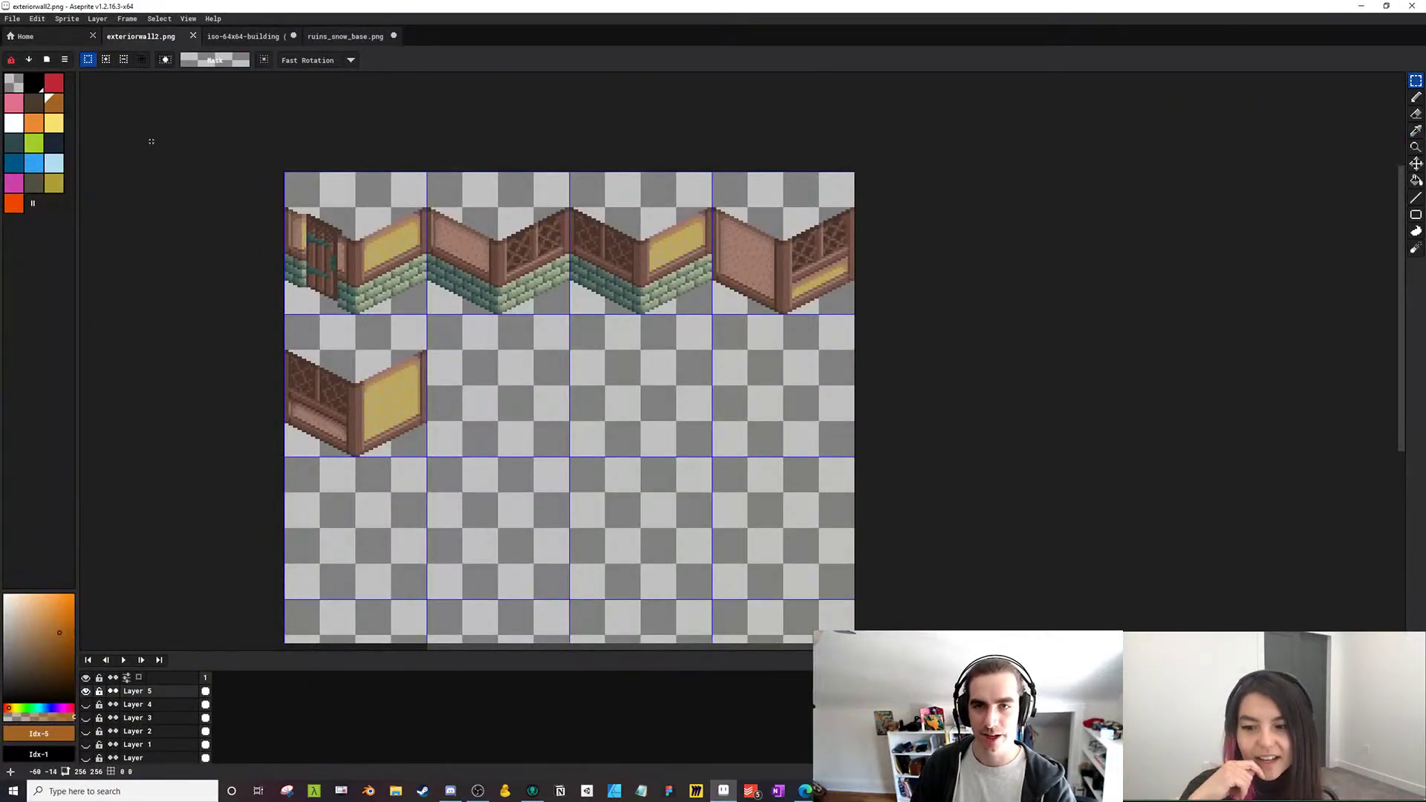
pyautogui.click(244, 39)
pyautogui.moveTo(319, 198); pyautogui.dragTo(350, 236)
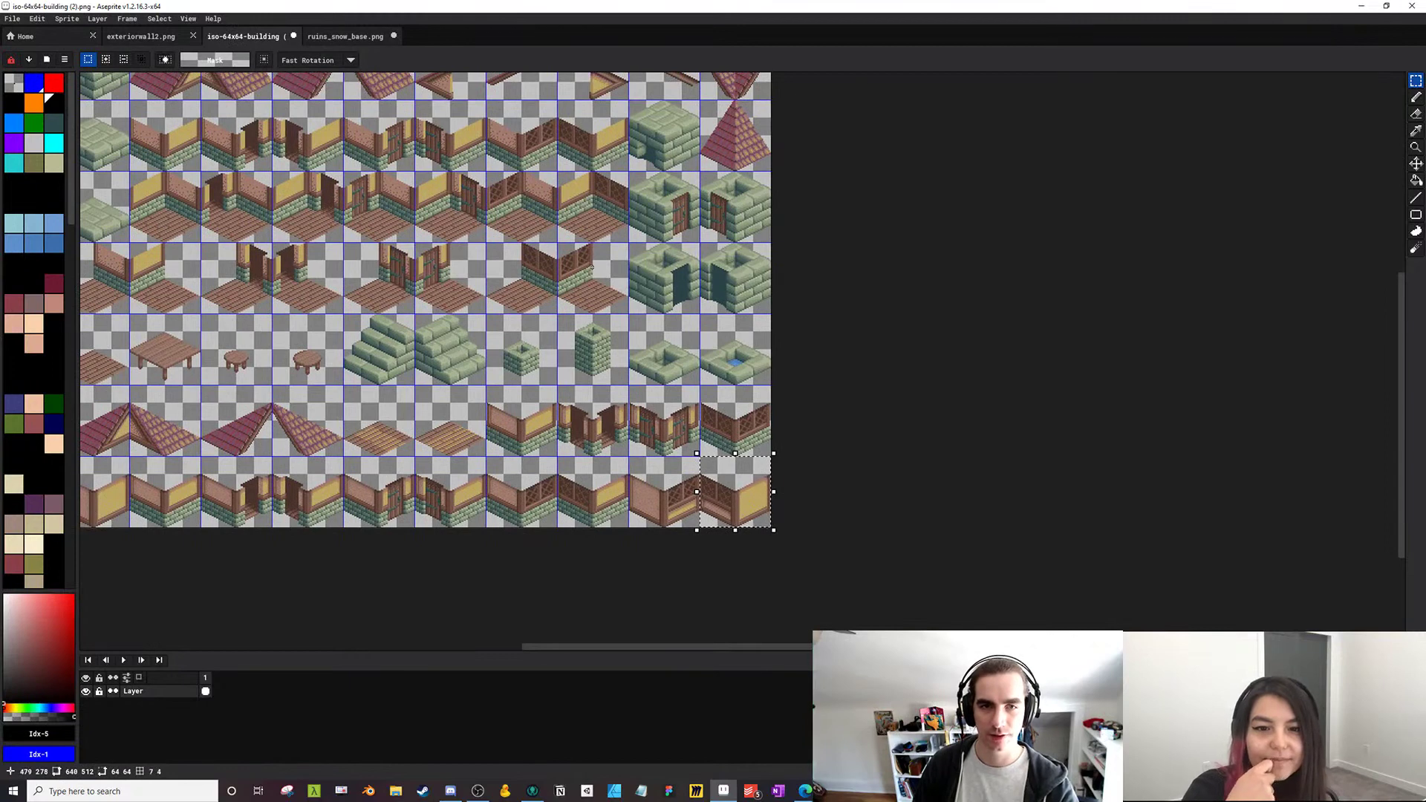
pyautogui.moveTo(254, 283); pyautogui.dragTo(283, 308)
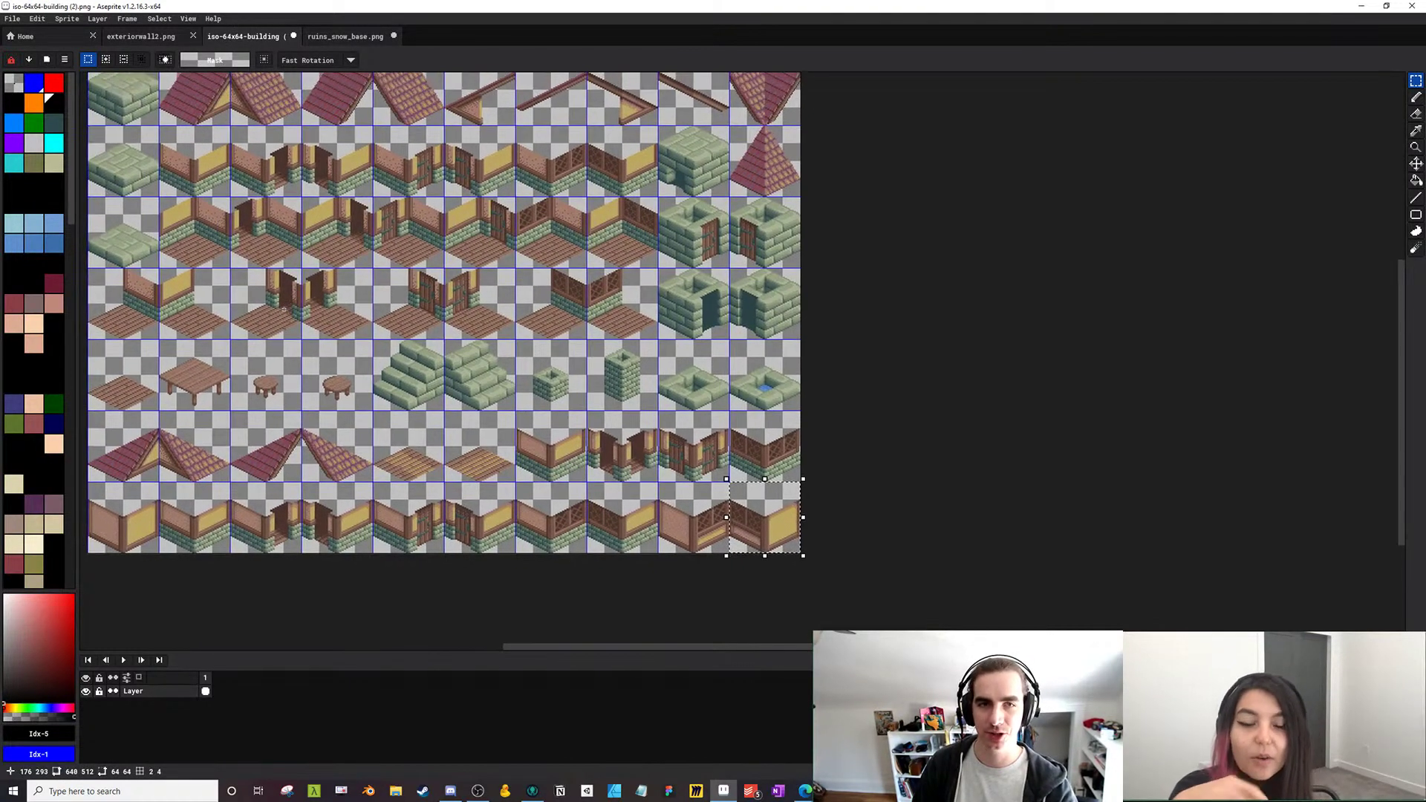
pyautogui.moveTo(542, 324); pyautogui.dragTo(506, 340)
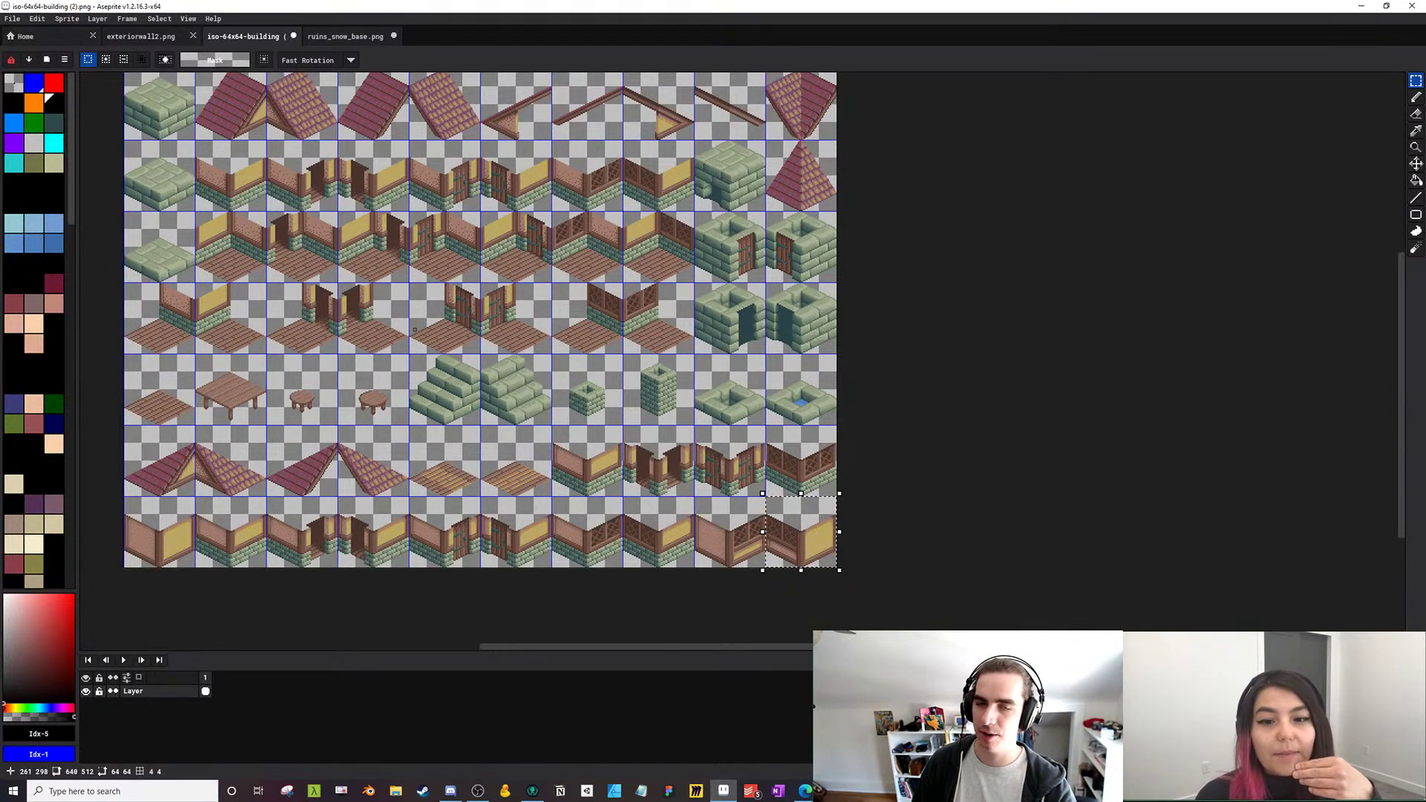
pyautogui.moveTo(303, 312); pyautogui.dragTo(287, 317)
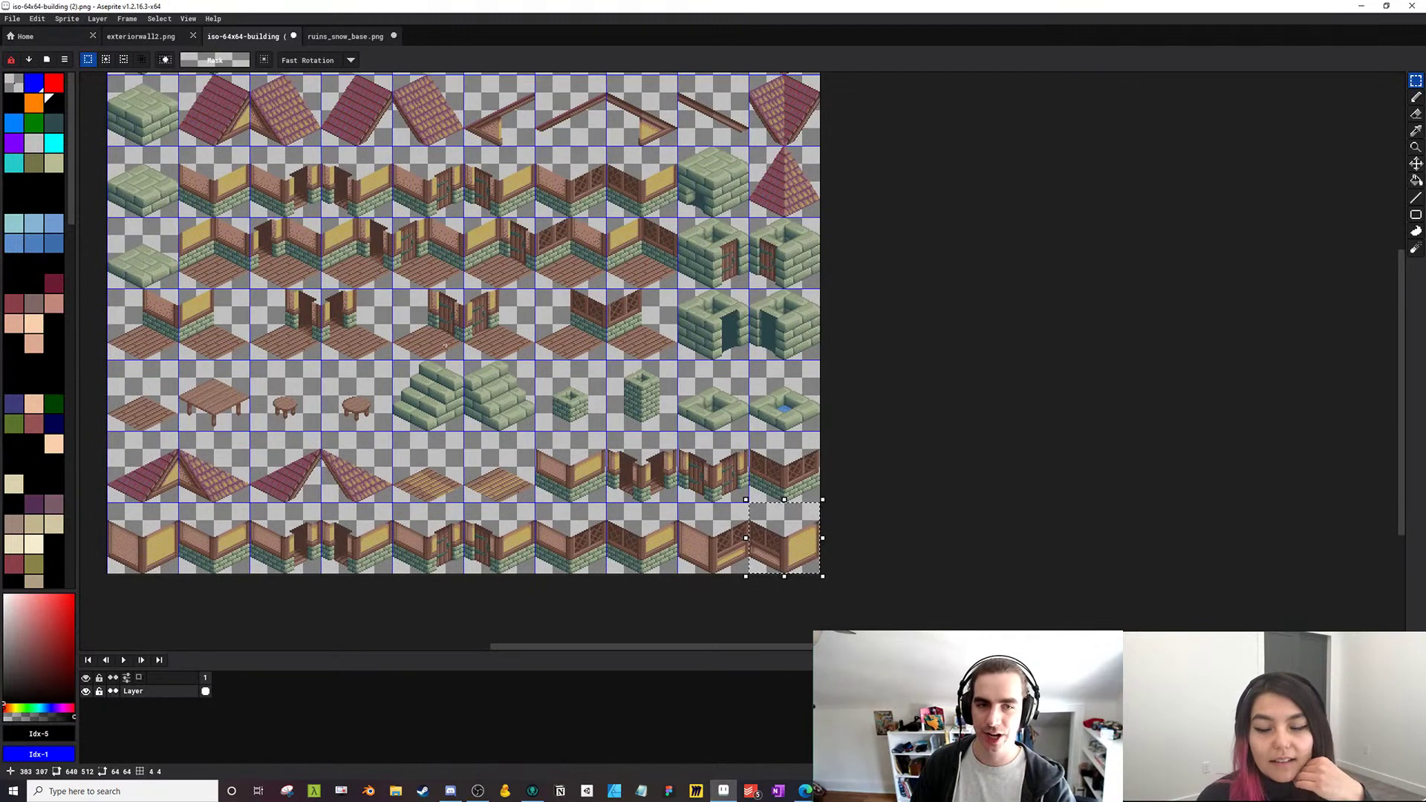
# Add a new empty layer to exteriorwall2.png and hide Layer 5
pyautogui.hotkey('ctrl', 'shift', 'Tab')
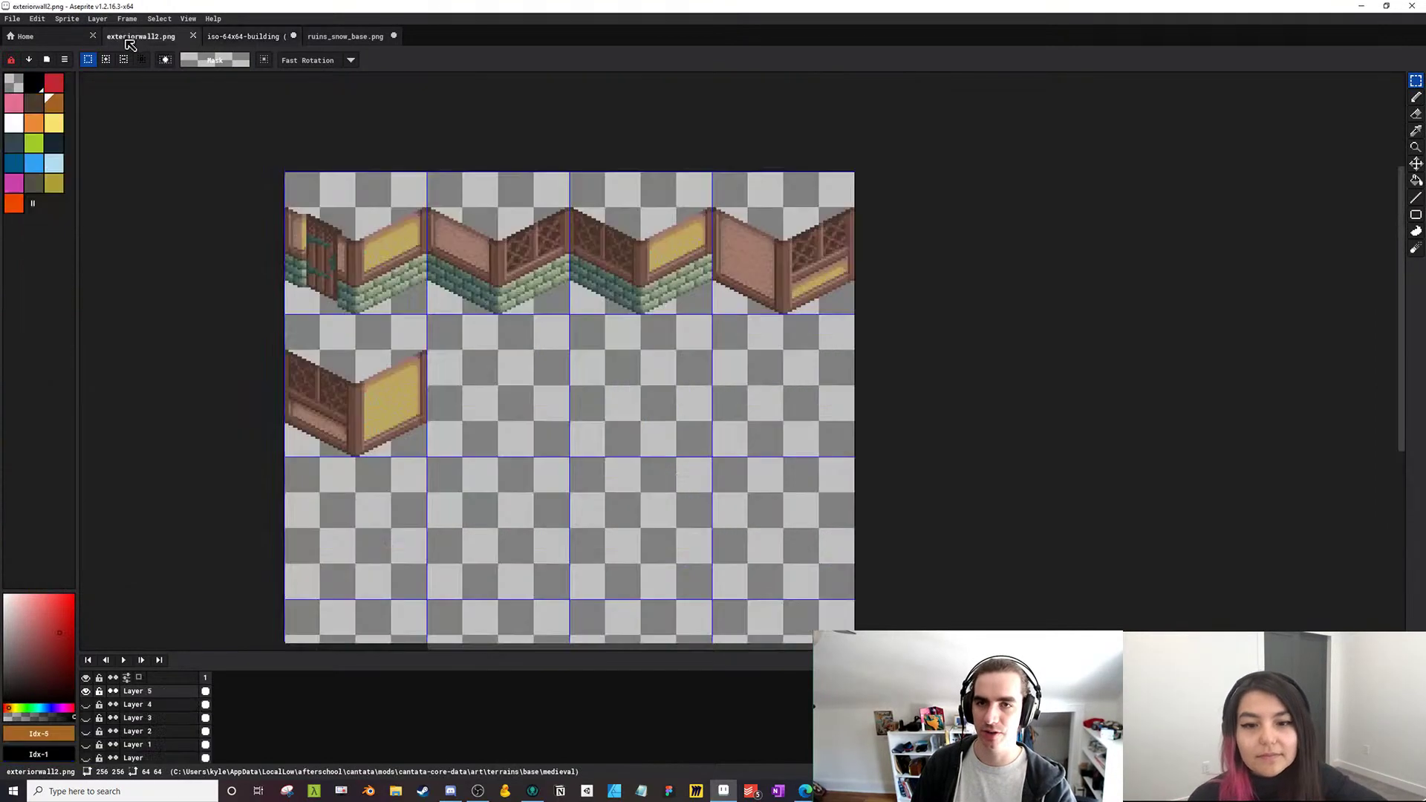
pyautogui.moveTo(191, 260); pyautogui.dragTo(207, 233)
pyautogui.hotkey('shift', 'n')
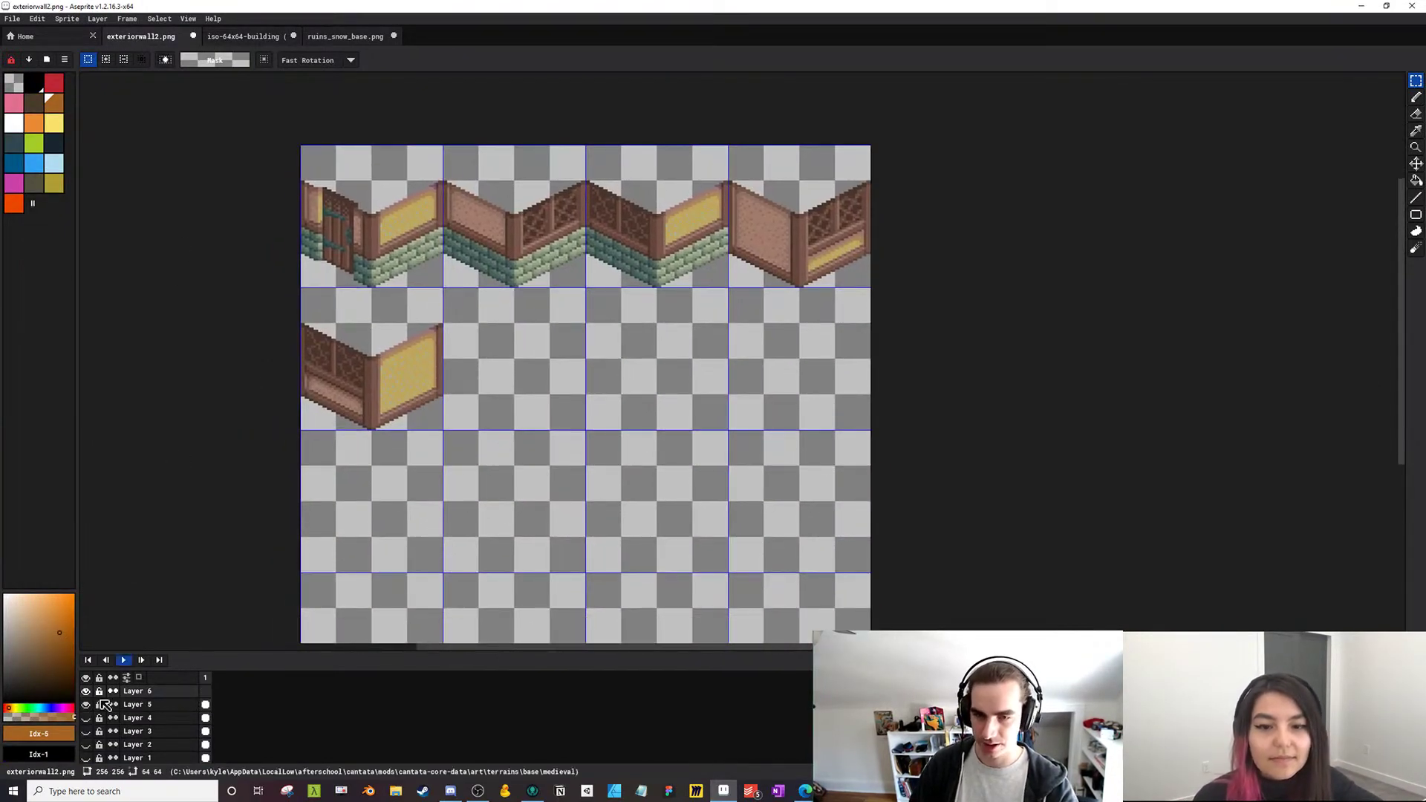
pyautogui.click(86, 704)
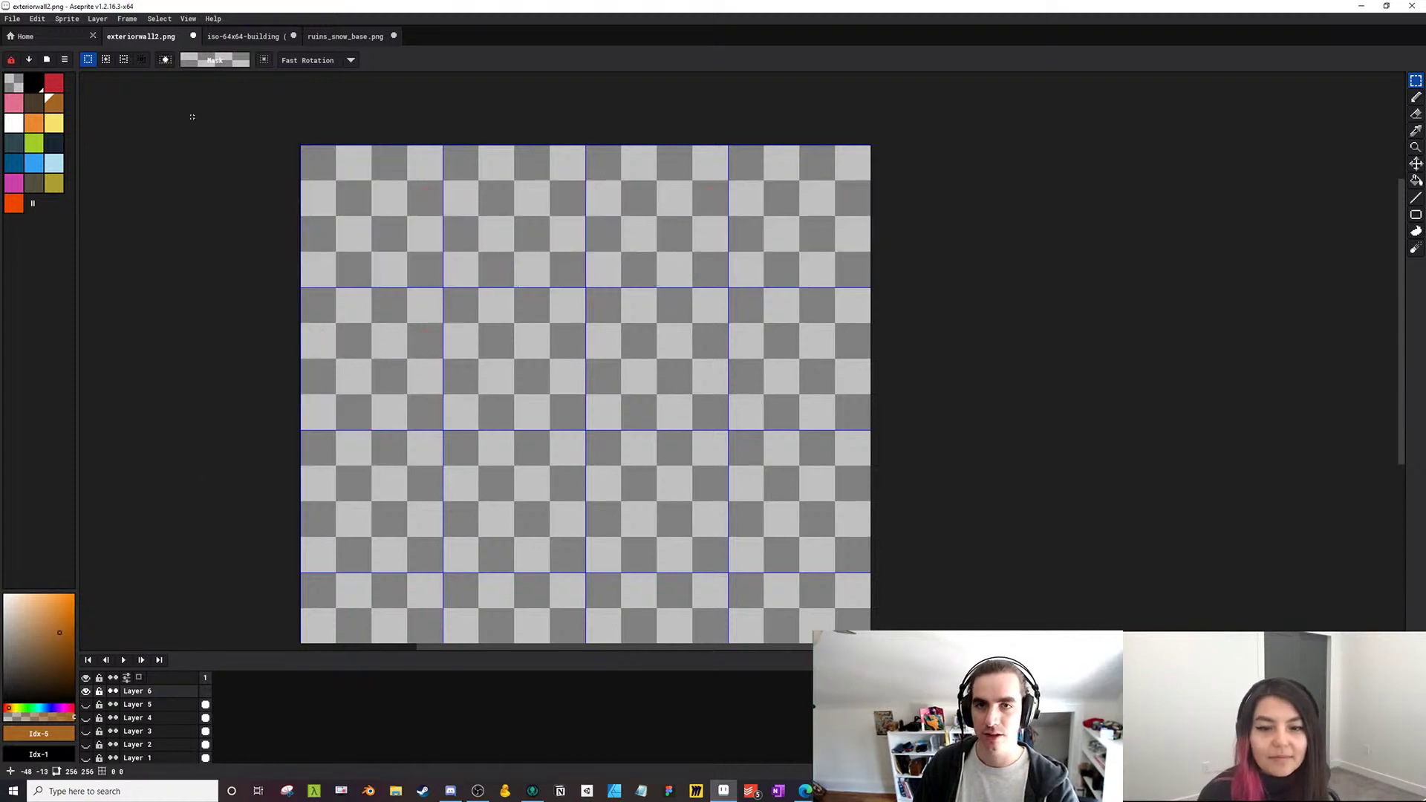
# Examine the row of interior wall tiles with wooden floors in the iso-64x64-building tileset
pyautogui.click(242, 37)
pyautogui.moveTo(220, 322); pyautogui.dragTo(258, 350)
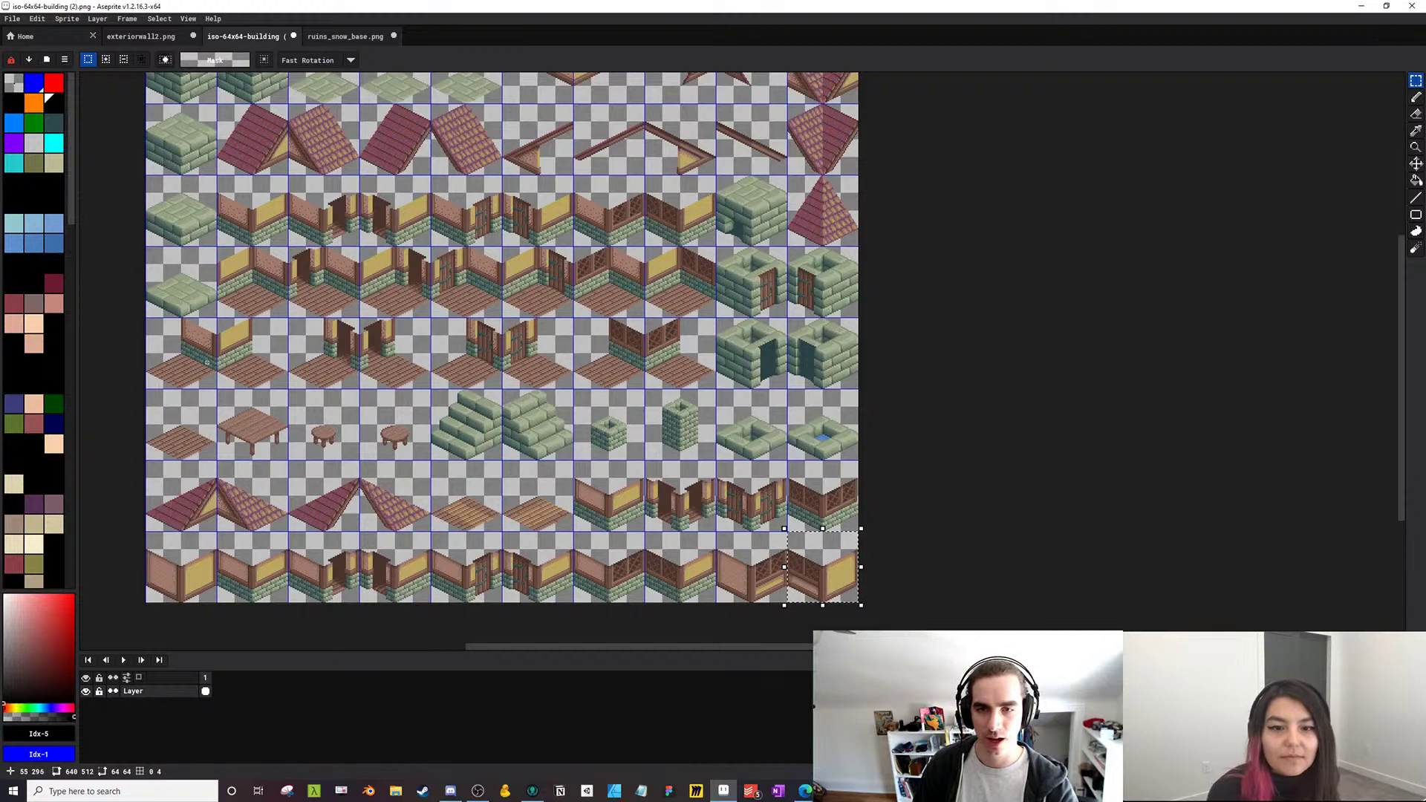
pyautogui.moveTo(222, 326); pyautogui.dragTo(370, 390)
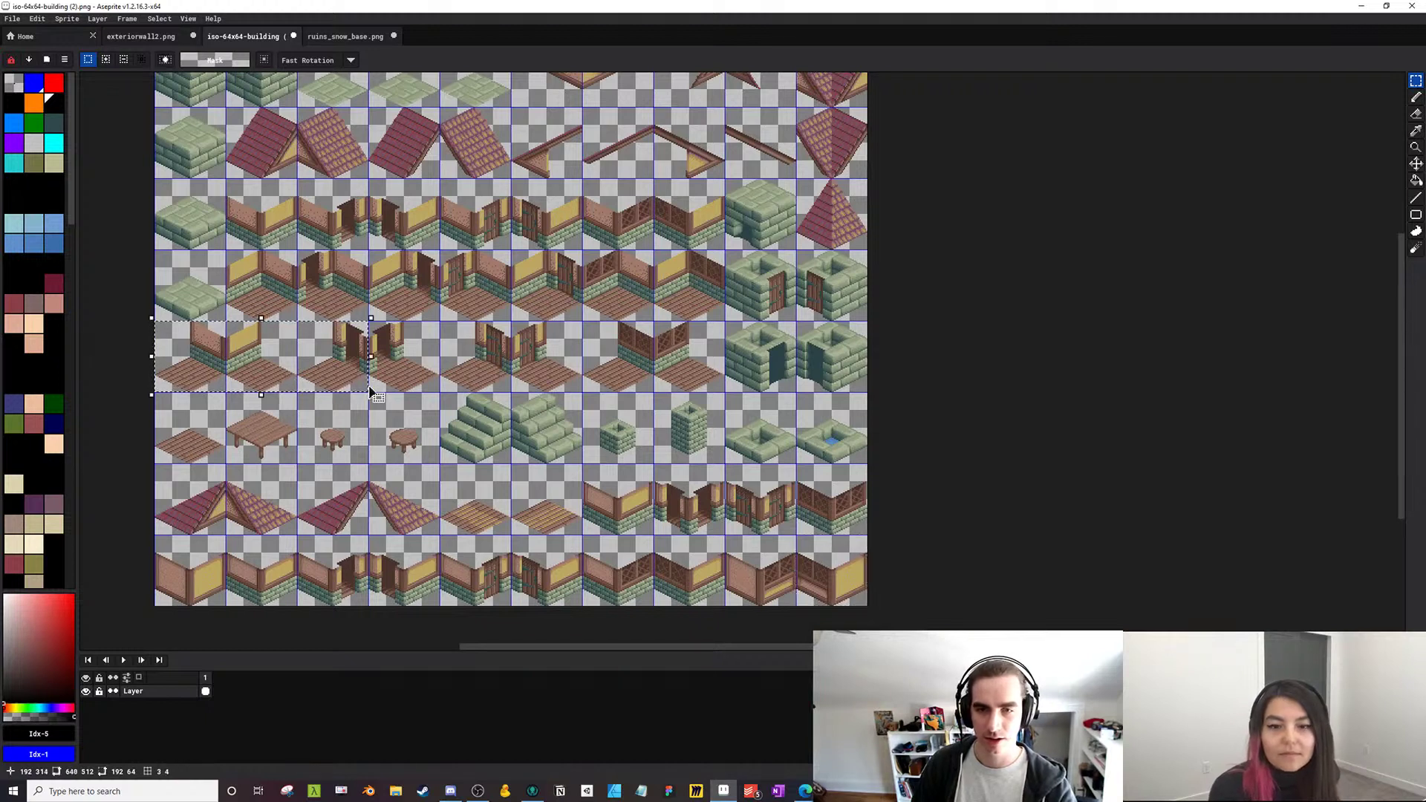
pyautogui.hotkey('ctrl', 'd')
pyautogui.moveTo(177, 335); pyautogui.dragTo(439, 379)
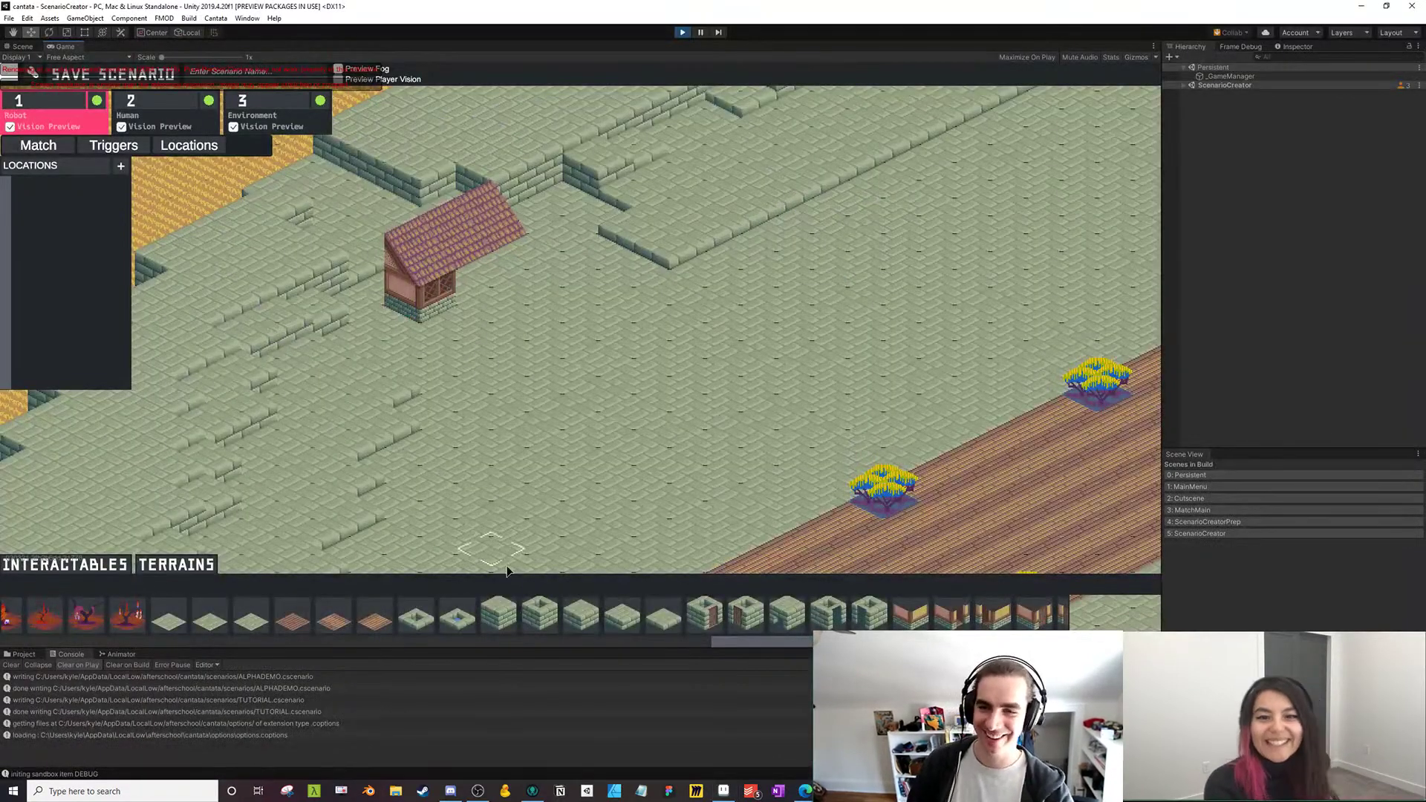
# Try Exterior Wall tiles with lattice windows and no stone base along the house front, and paint stone Floor back over them
pyautogui.moveTo(779, 643); pyautogui.dragTo(896, 643)
pyautogui.click(905, 623)
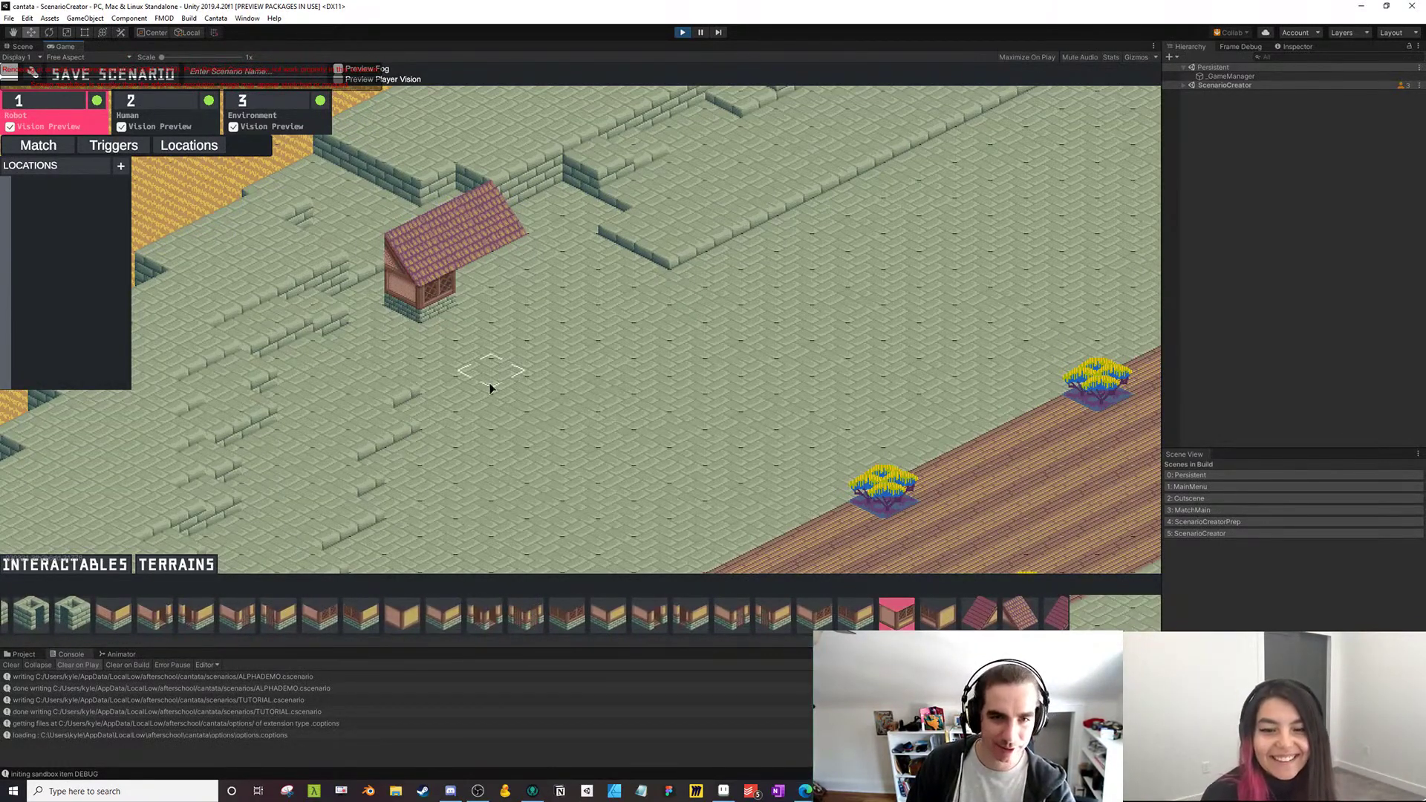
pyautogui.click(459, 282)
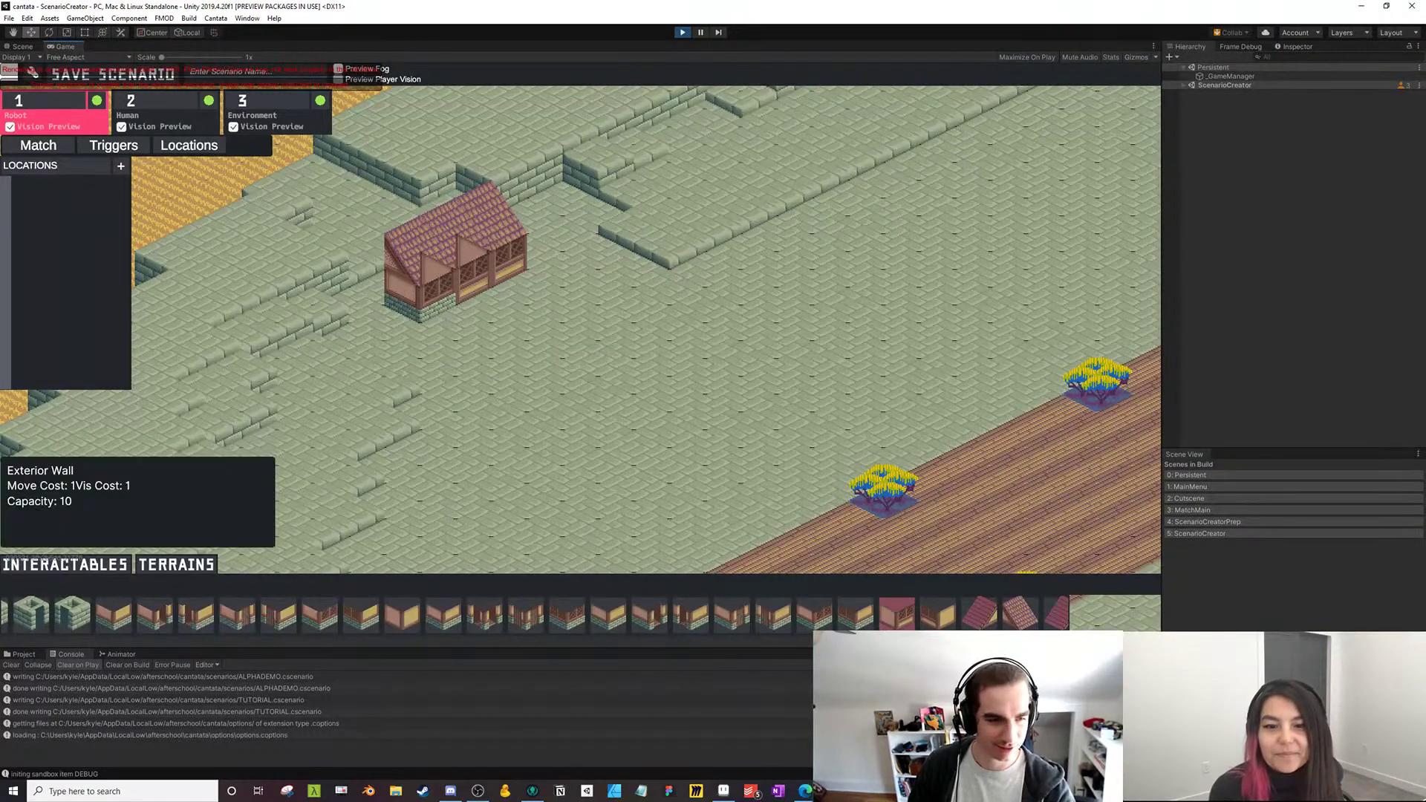
pyautogui.scroll(10, 742, 617)
pyautogui.scroll(3, 774, 636)
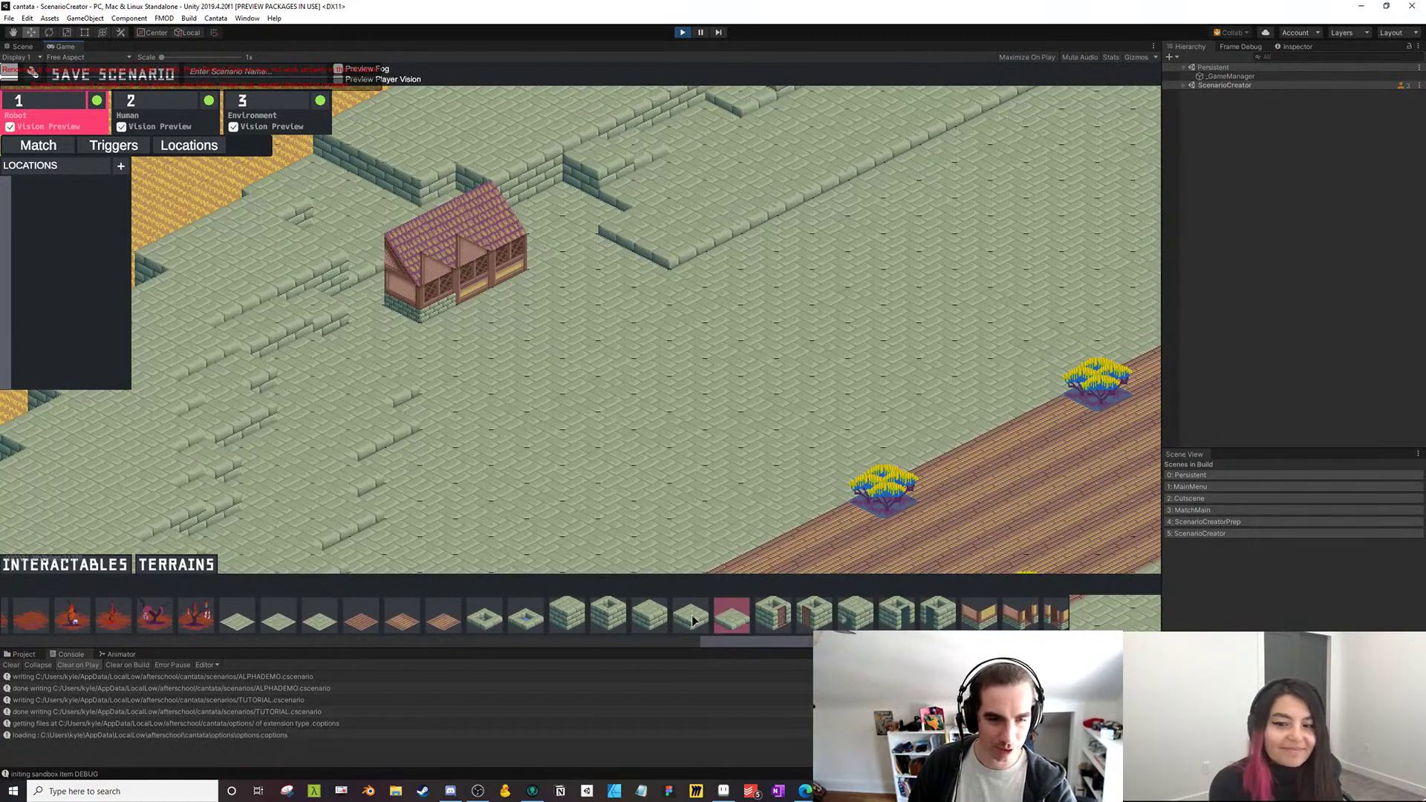
pyautogui.click(237, 616)
pyautogui.click(478, 288)
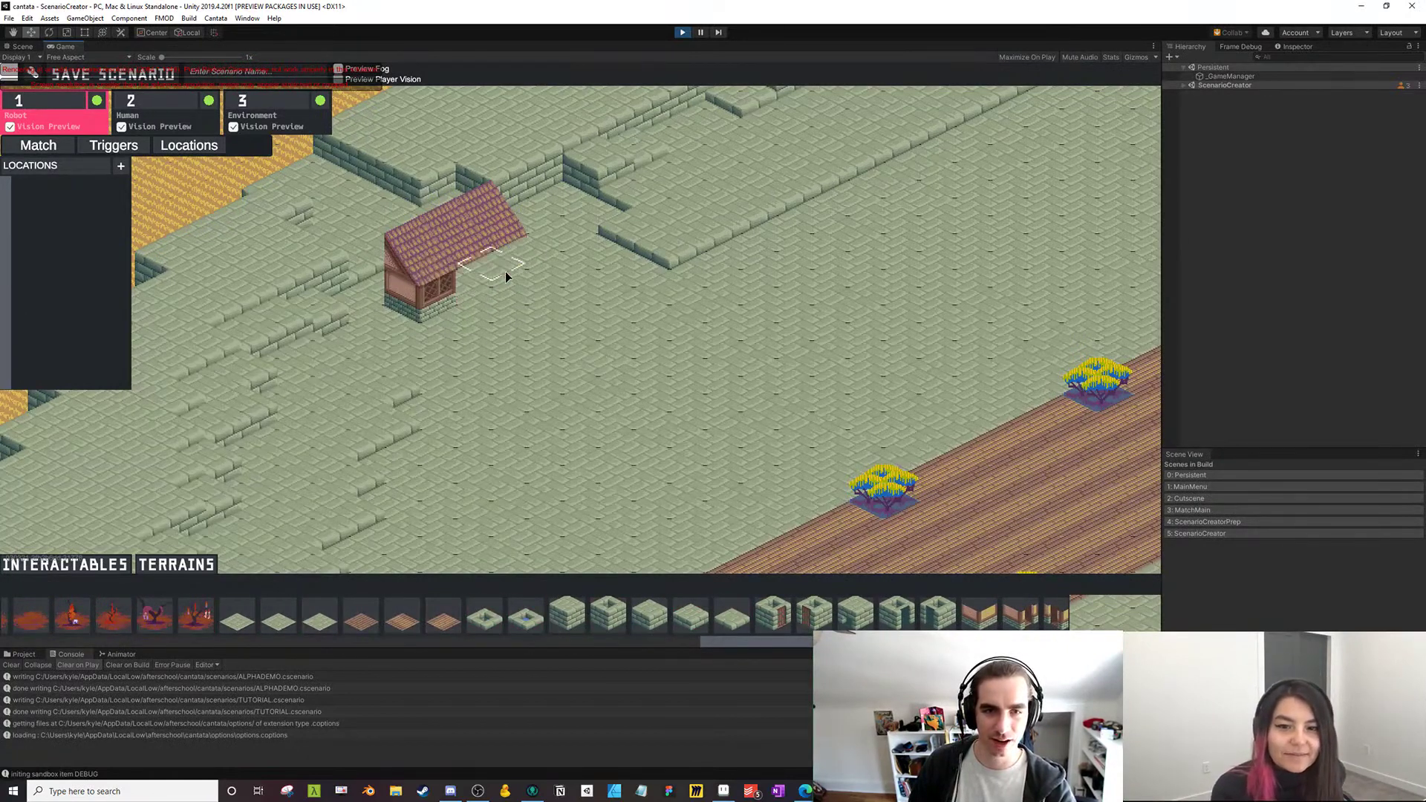
# Try a hollow stone block tile beside the house and paint stone Floor back over it
pyautogui.moveTo(898, 622); pyautogui.dragTo(533, 609)
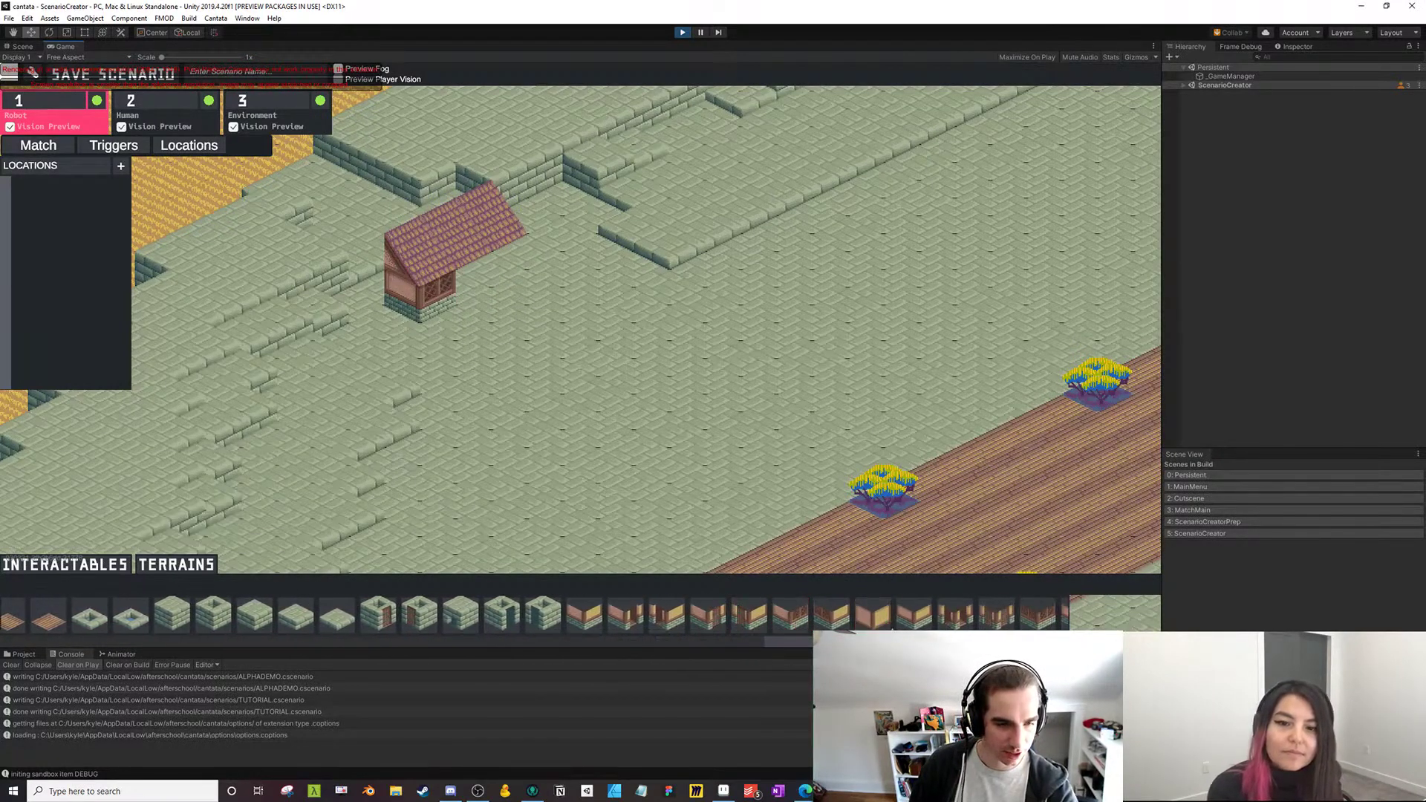
pyautogui.click(540, 623)
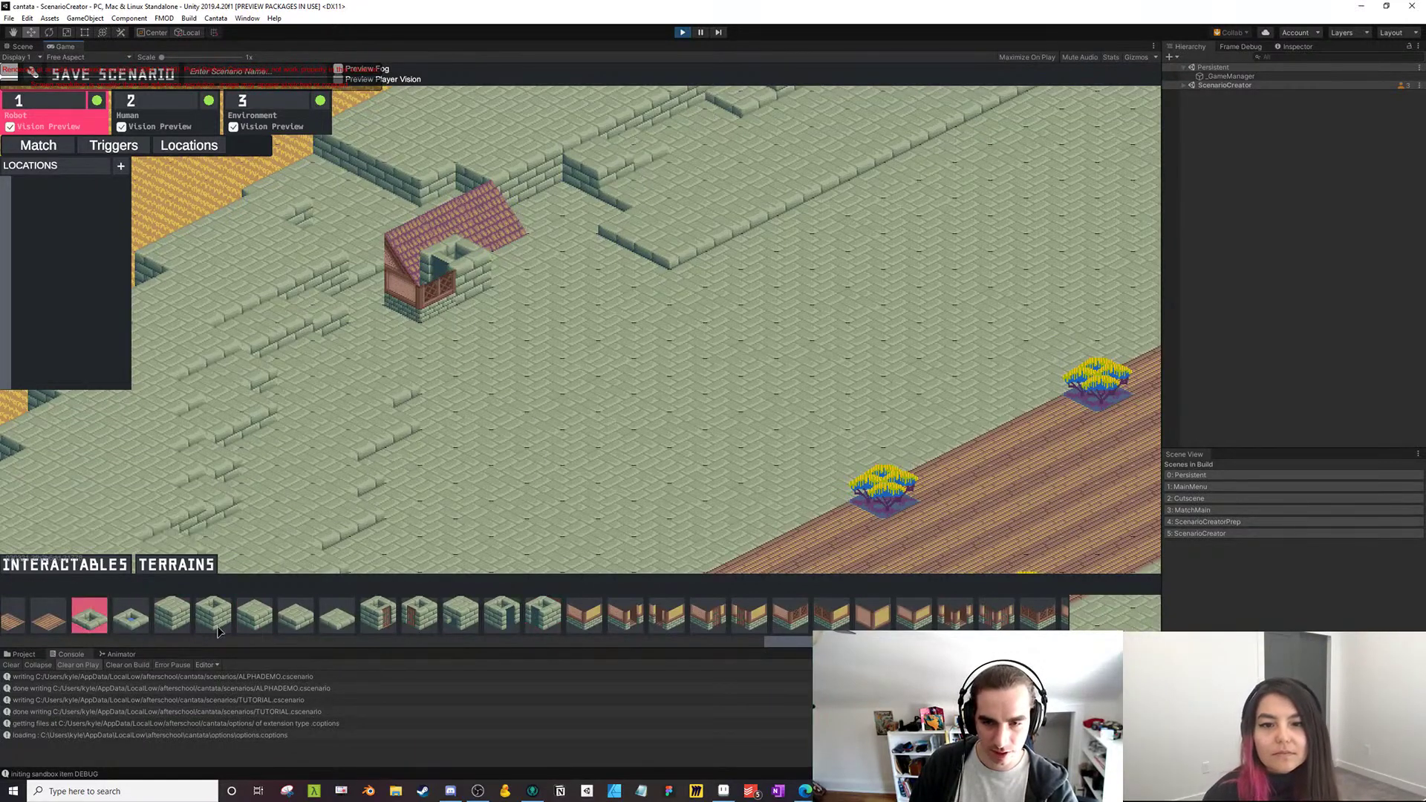
pyautogui.moveTo(794, 638); pyautogui.dragTo(705, 640)
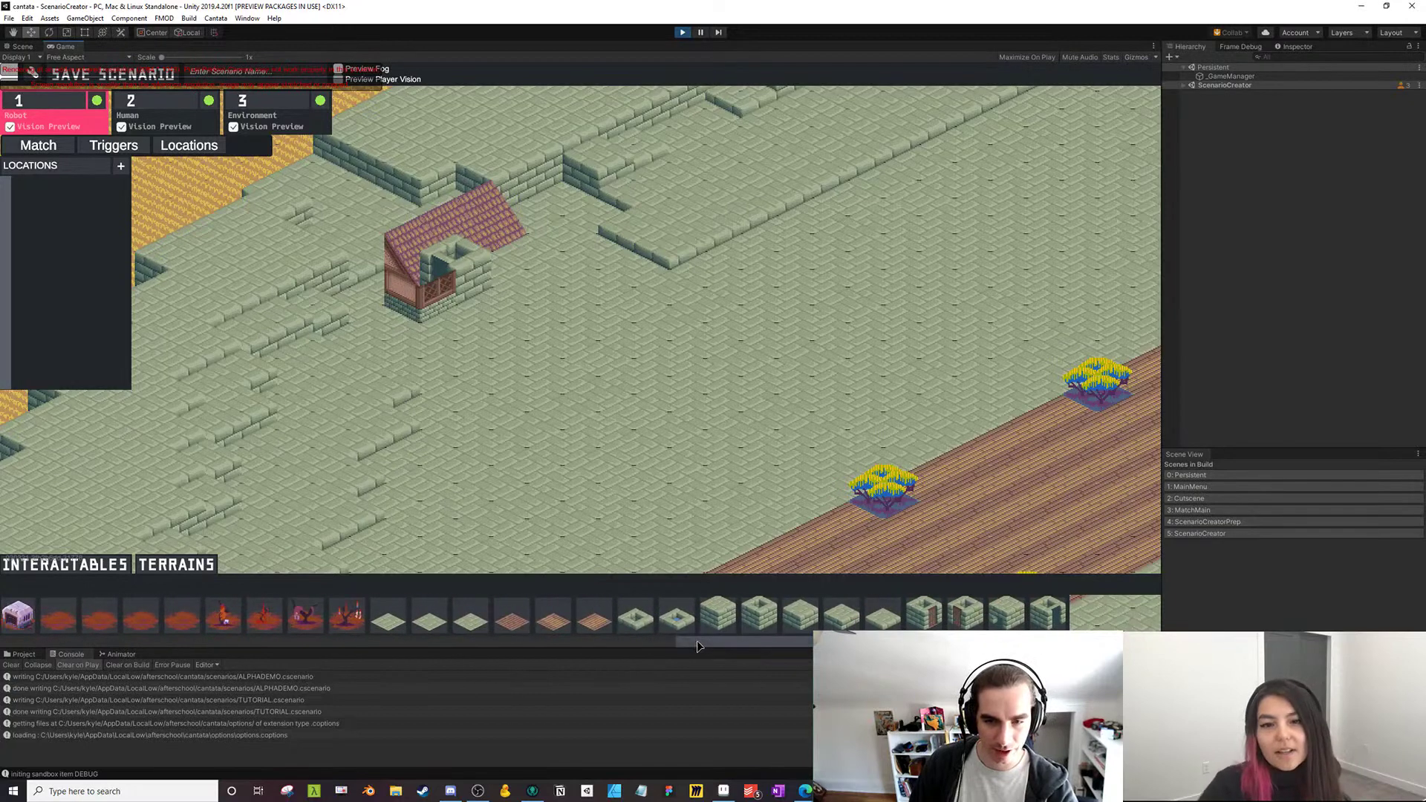
pyautogui.click(388, 615)
pyautogui.click(461, 291)
pyautogui.rightClick(462, 291)
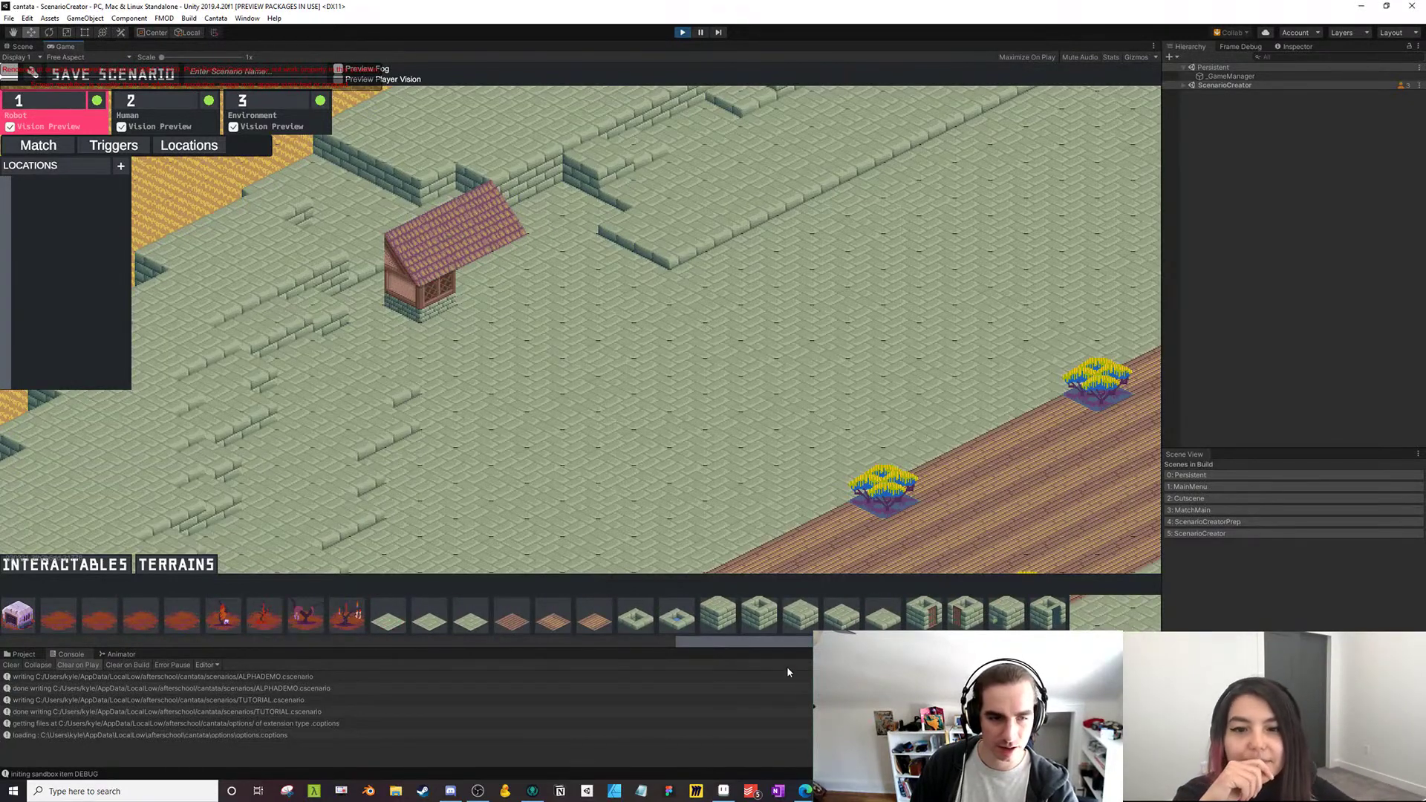
pyautogui.moveTo(825, 641); pyautogui.dragTo(988, 641)
pyautogui.scroll(1, 1008, 614)
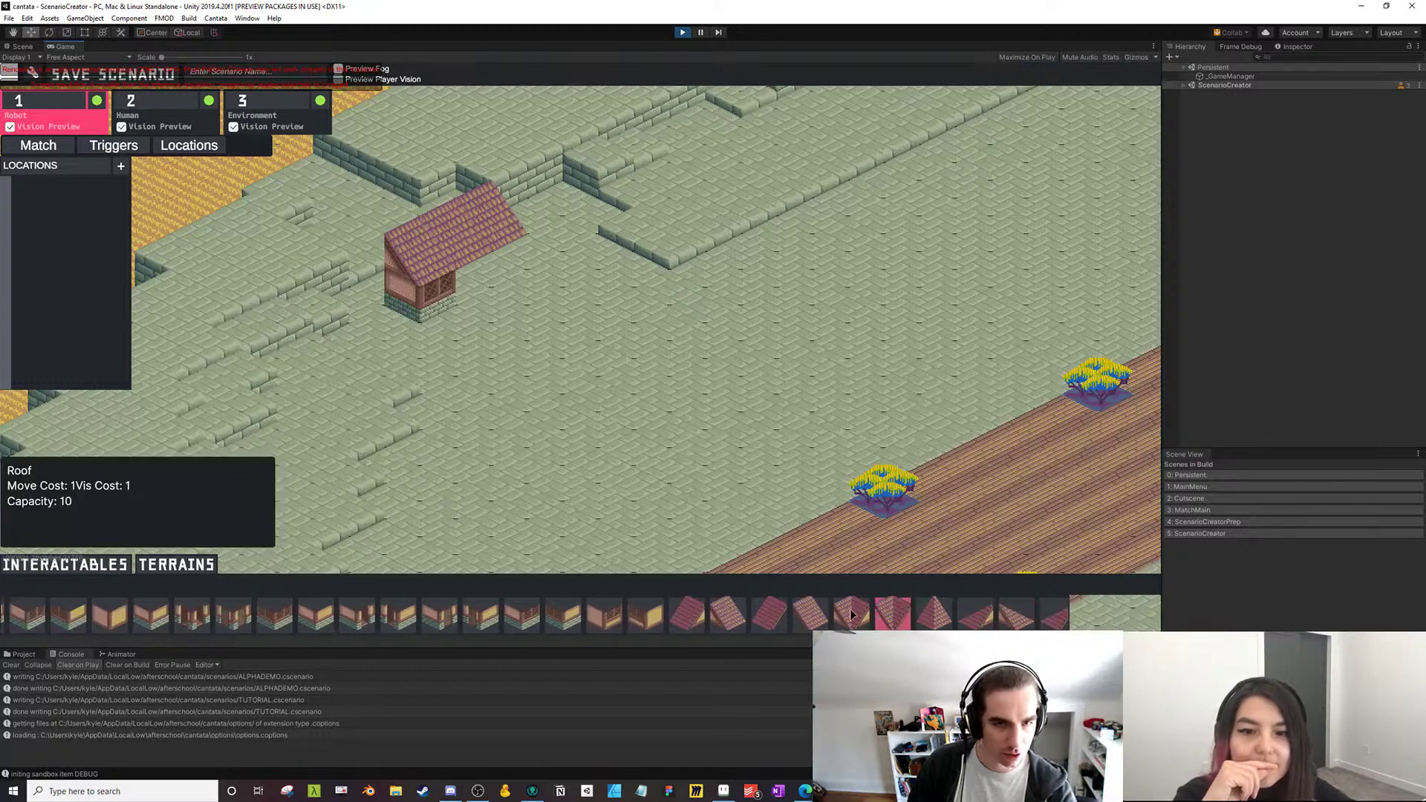
pyautogui.click(937, 615)
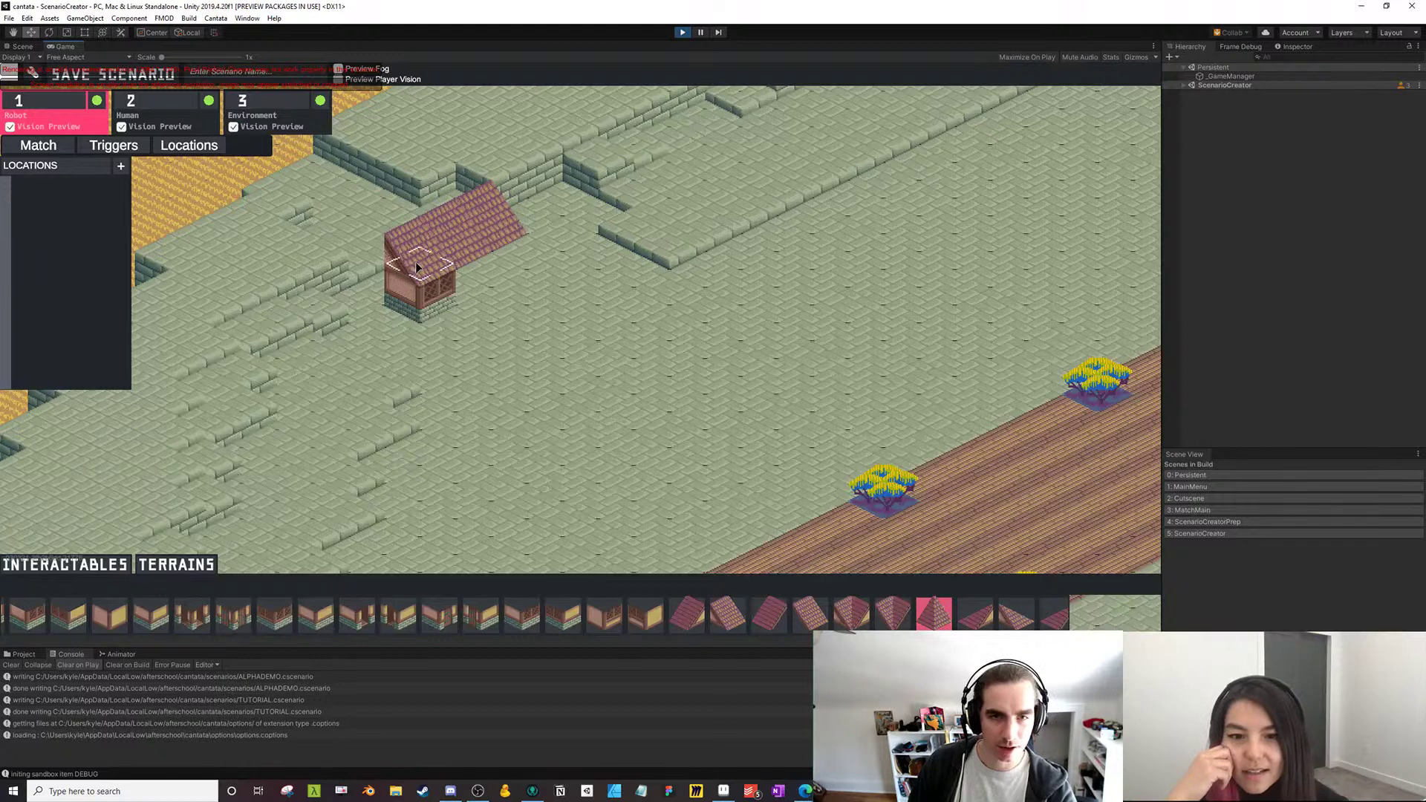
pyautogui.scroll(5, 535, 615)
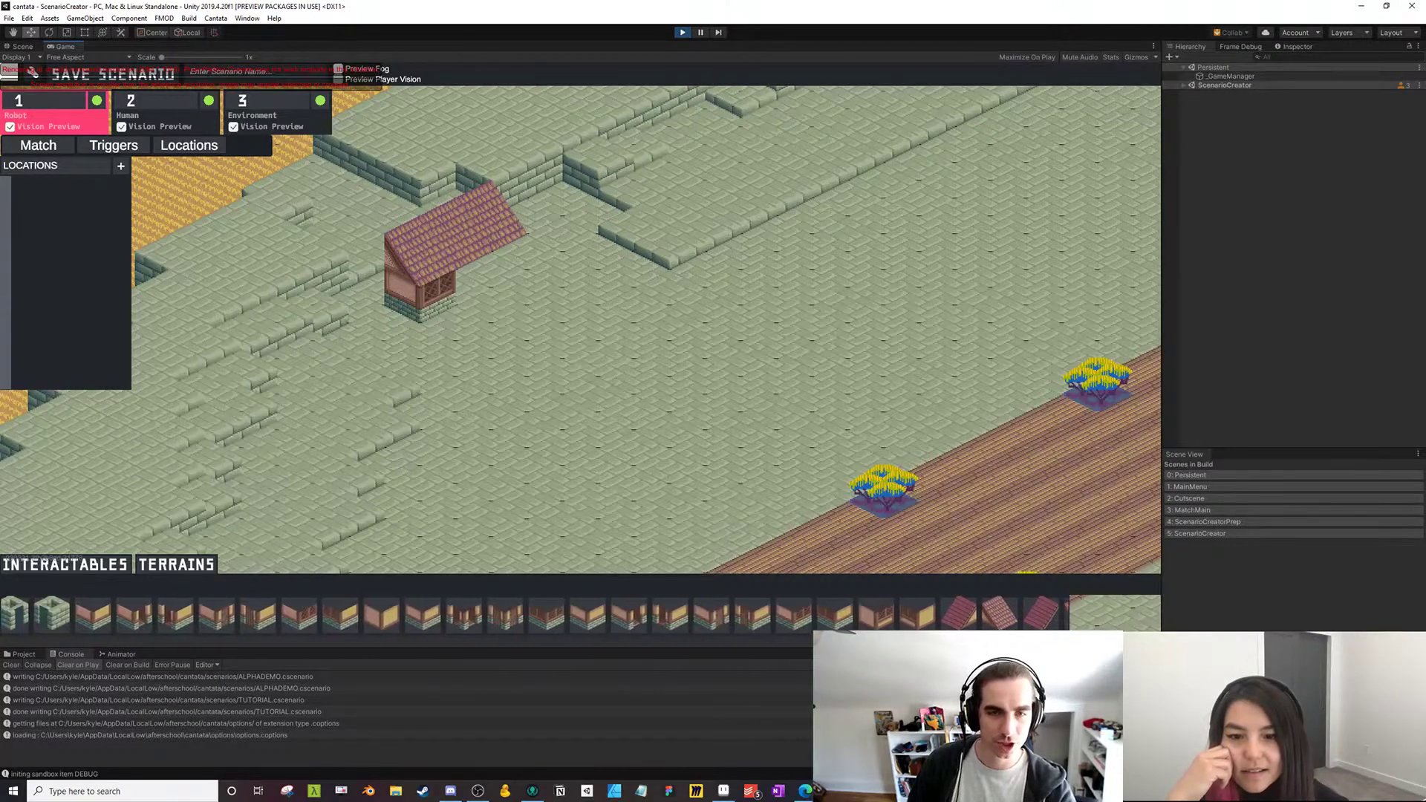
pyautogui.scroll(7, 535, 615)
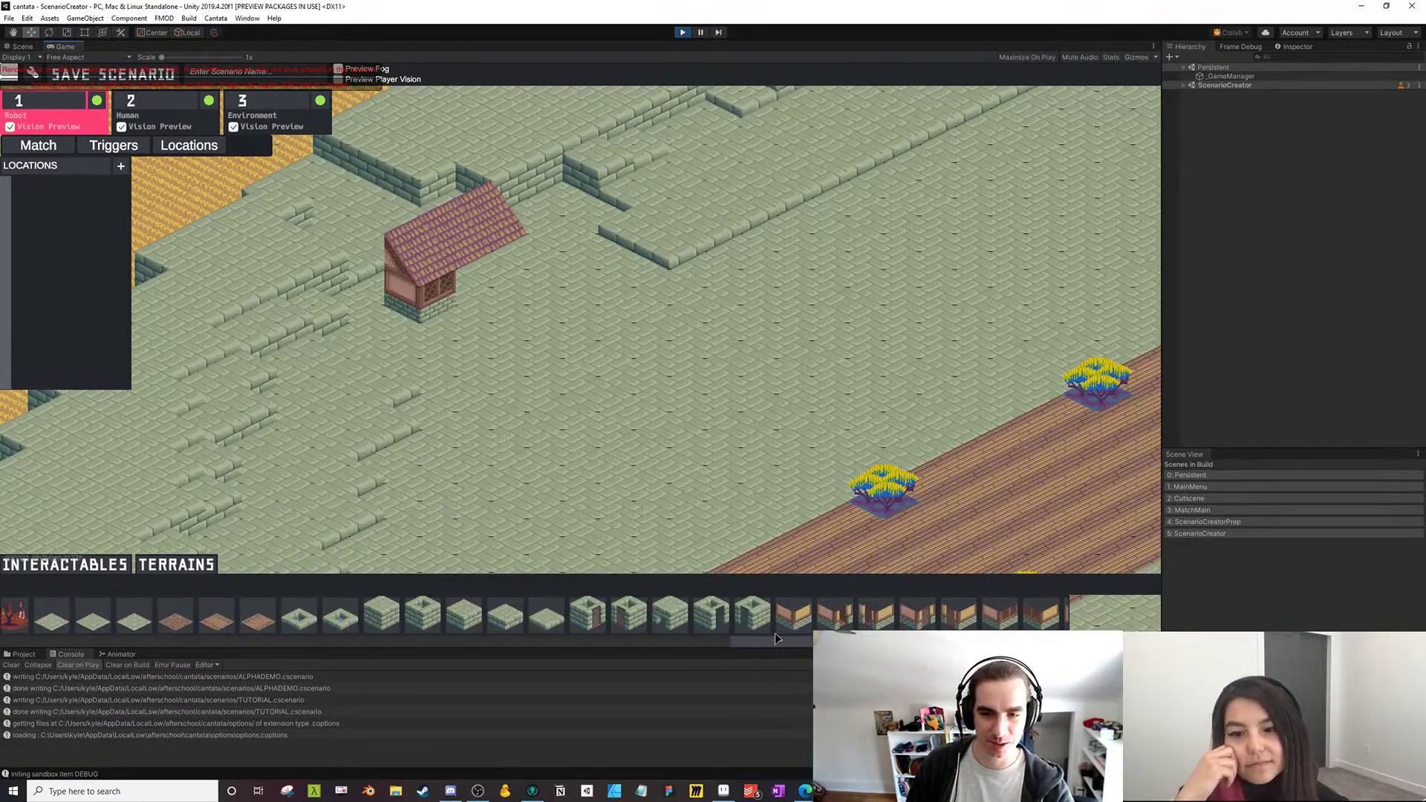
# Paint stone Floor over the roof tiles that extend past the back of the house
pyautogui.click(86, 615)
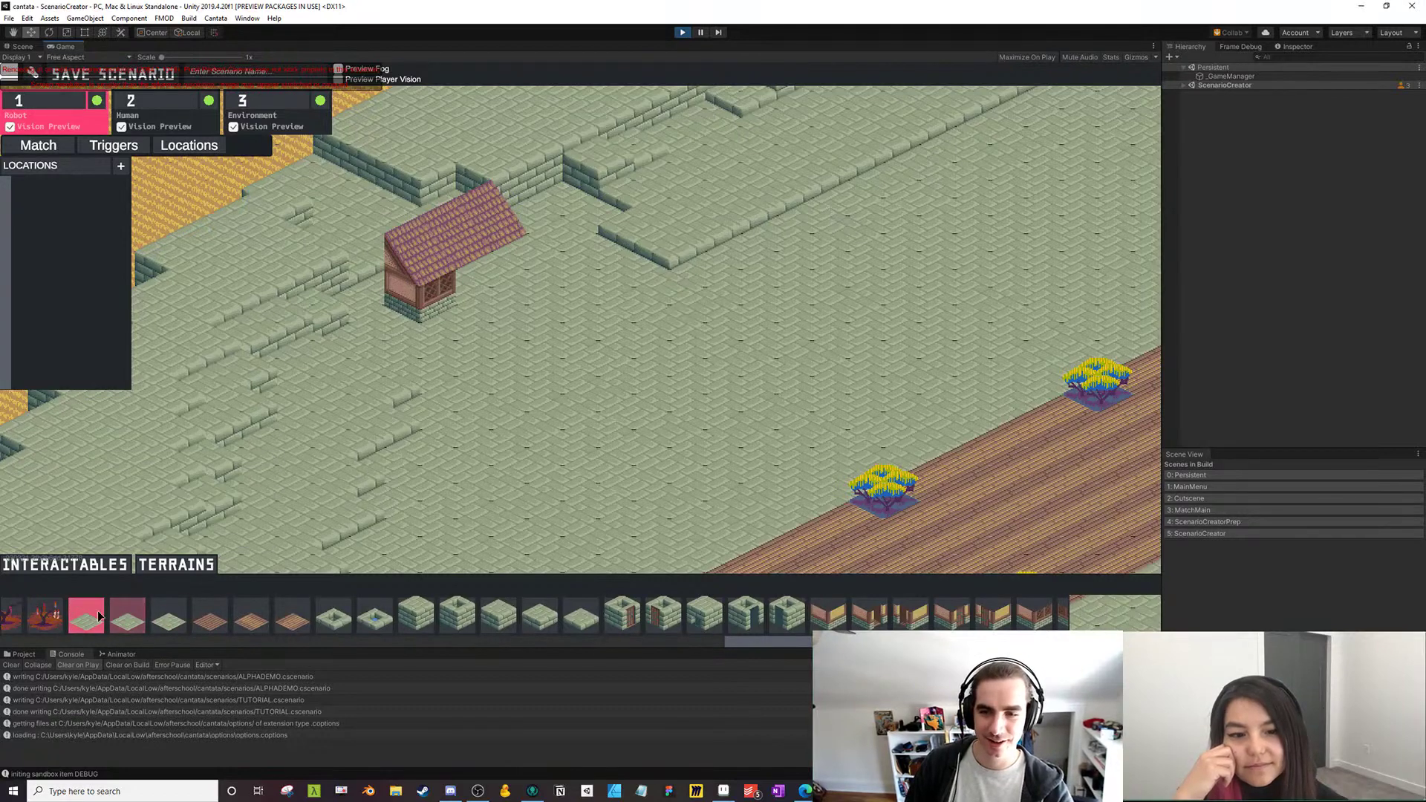
pyautogui.click(90, 617)
pyautogui.click(473, 249)
pyautogui.click(496, 237)
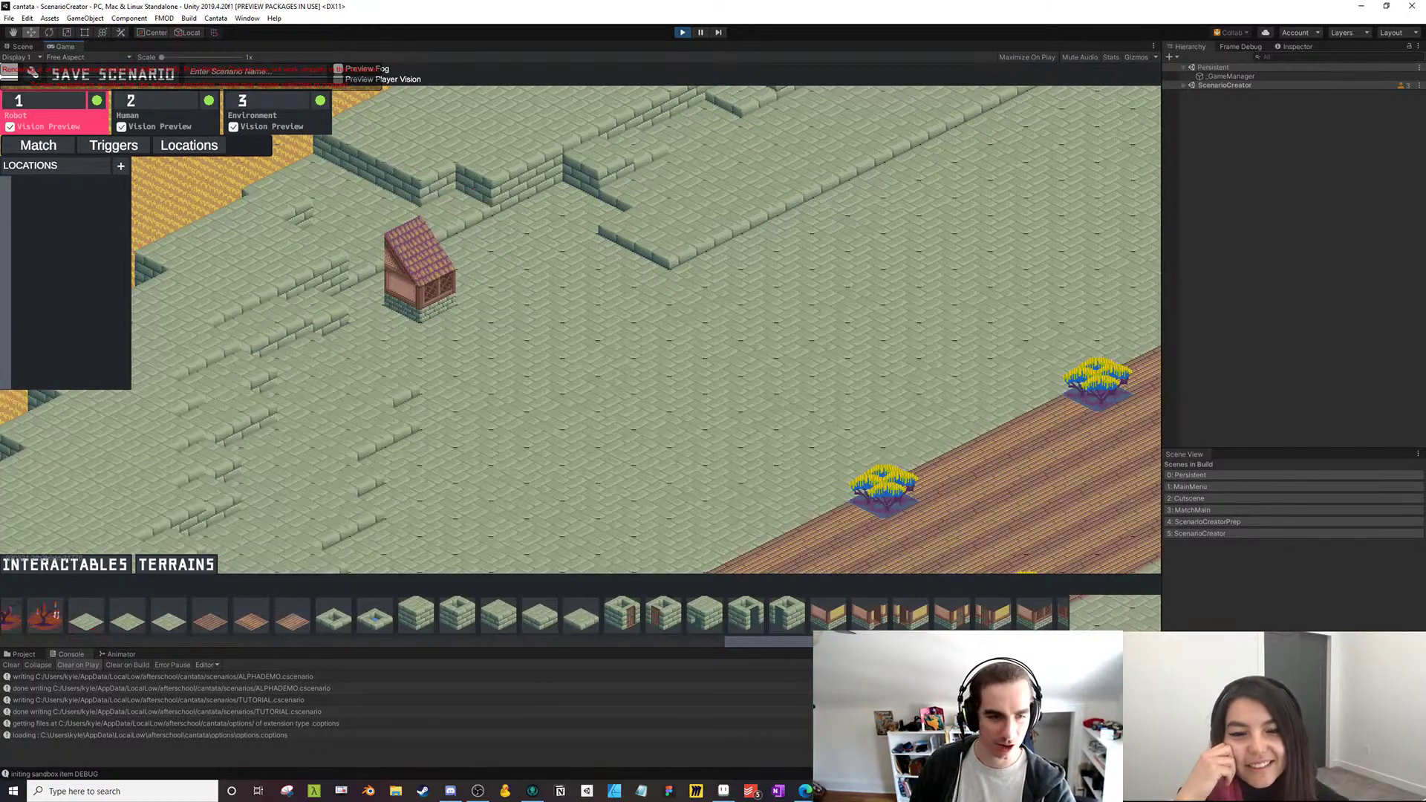
# Place a gabled Roof tile against the plain side of the house to start a side wing
pyautogui.scroll(-8, 535, 615)
pyautogui.scroll(-6, 535, 615)
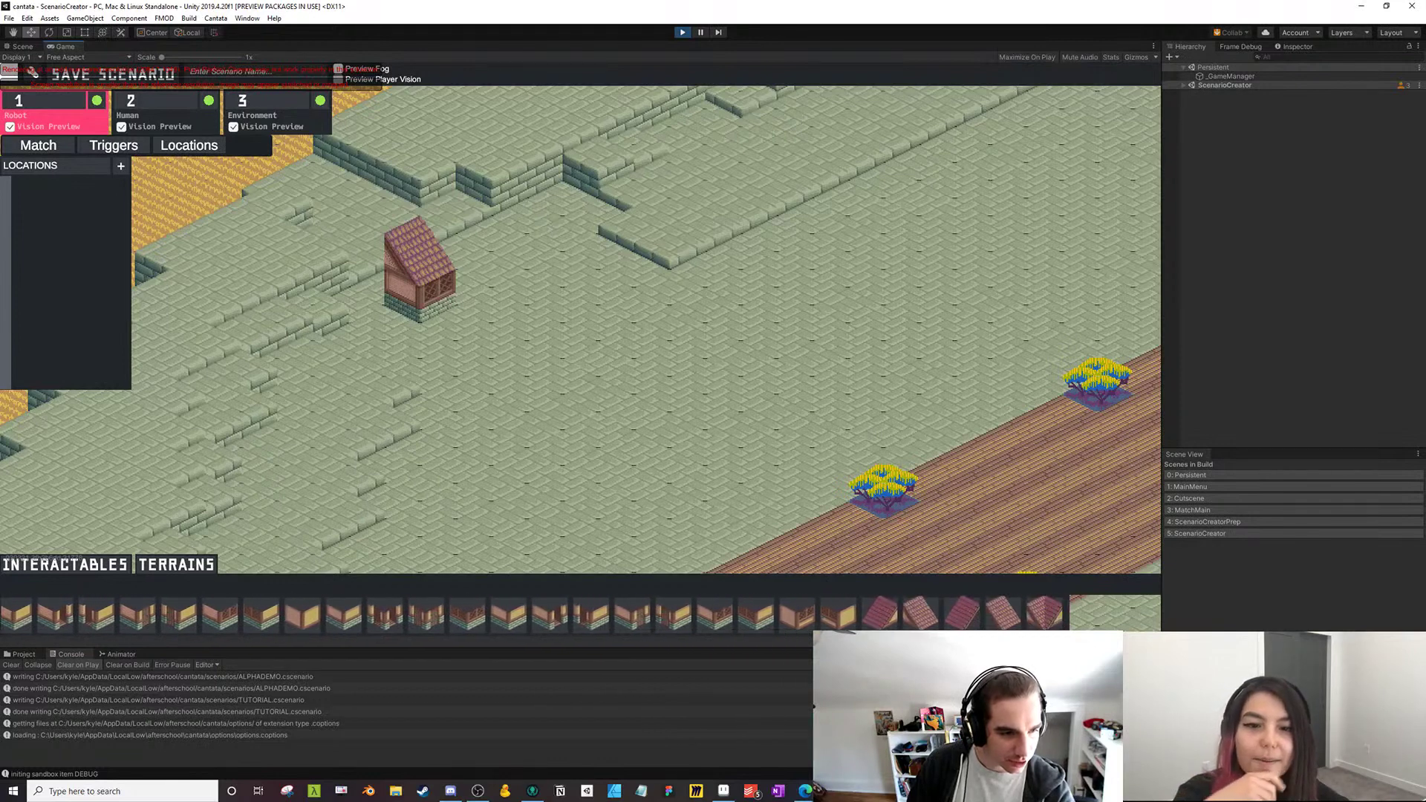
pyautogui.click(992, 615)
pyautogui.scroll(-5, 993, 615)
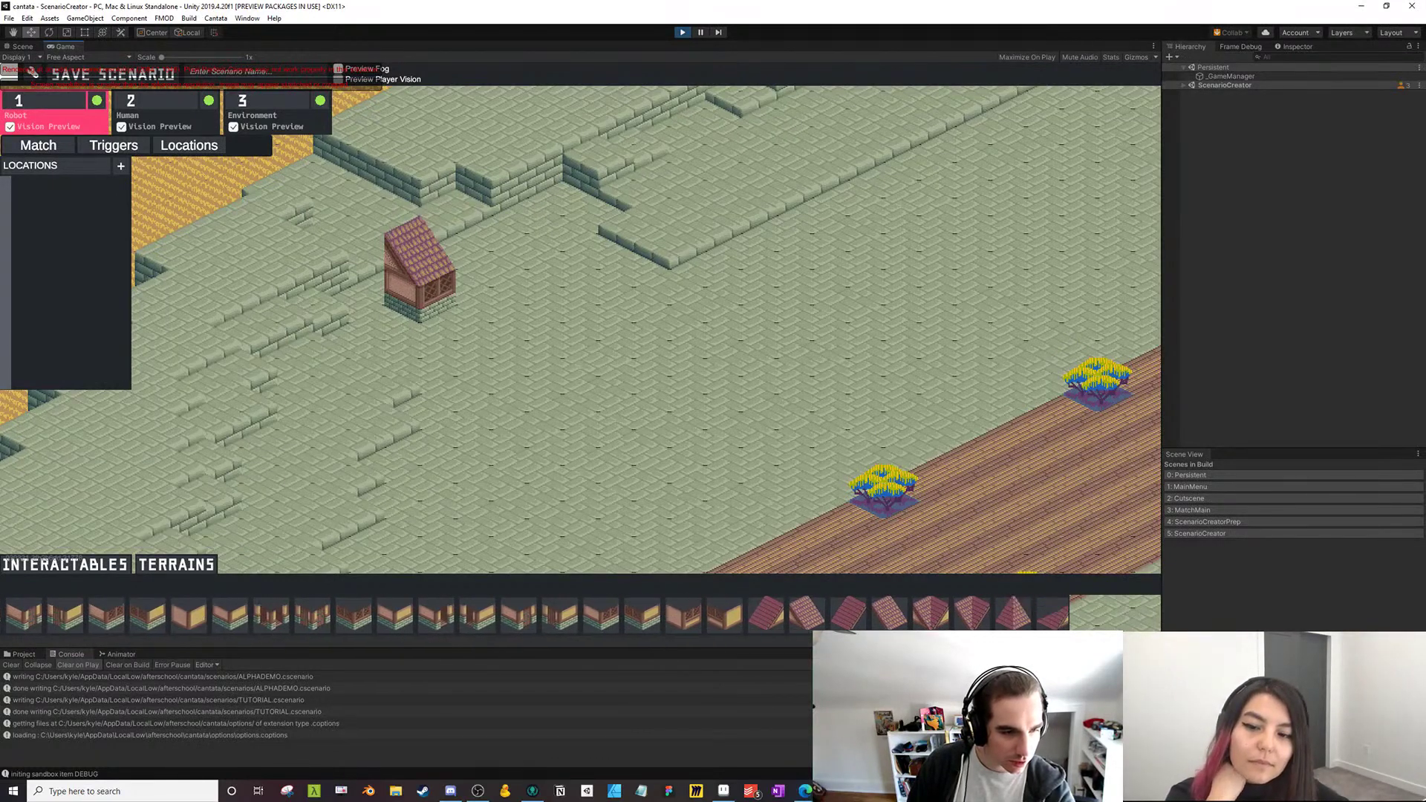
pyautogui.click(923, 610)
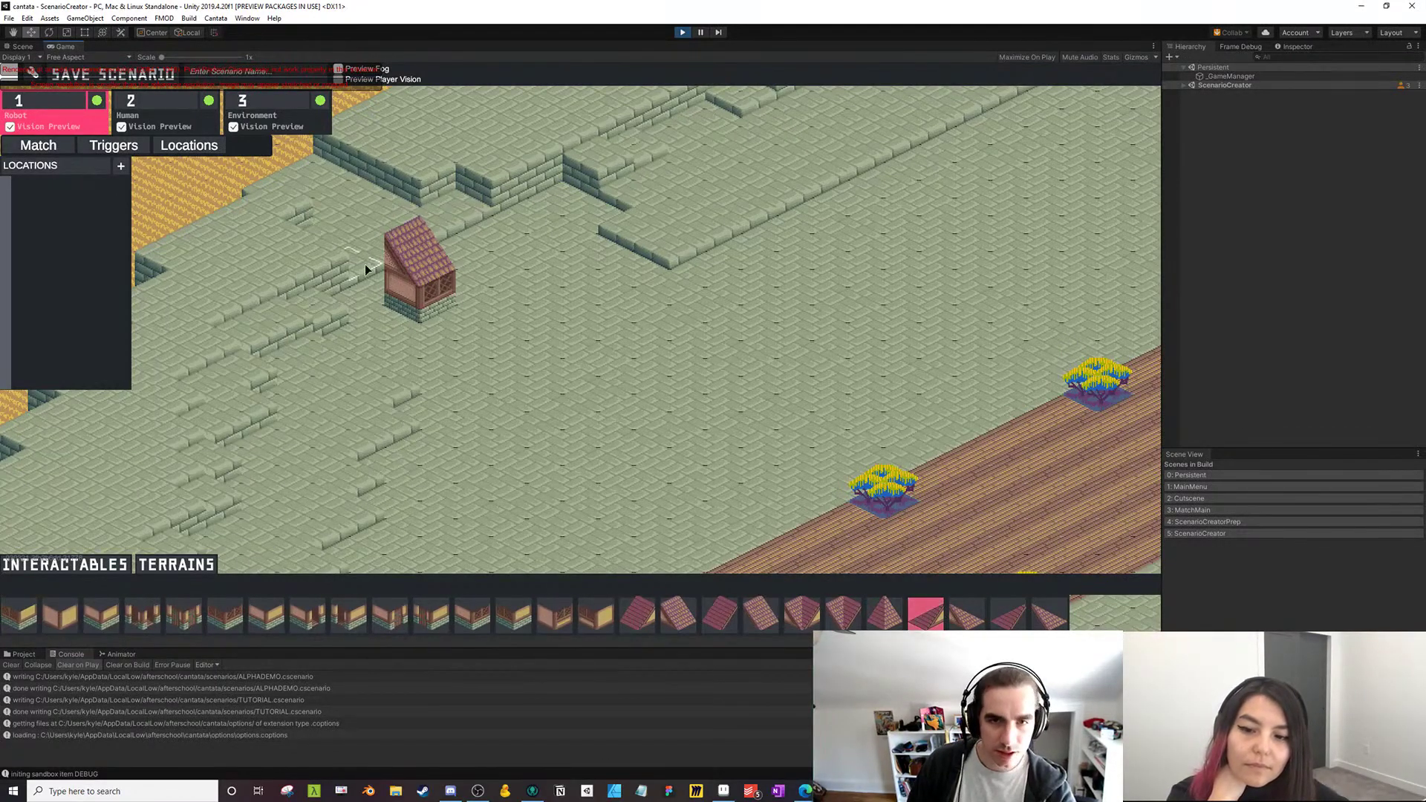
pyautogui.click(369, 274)
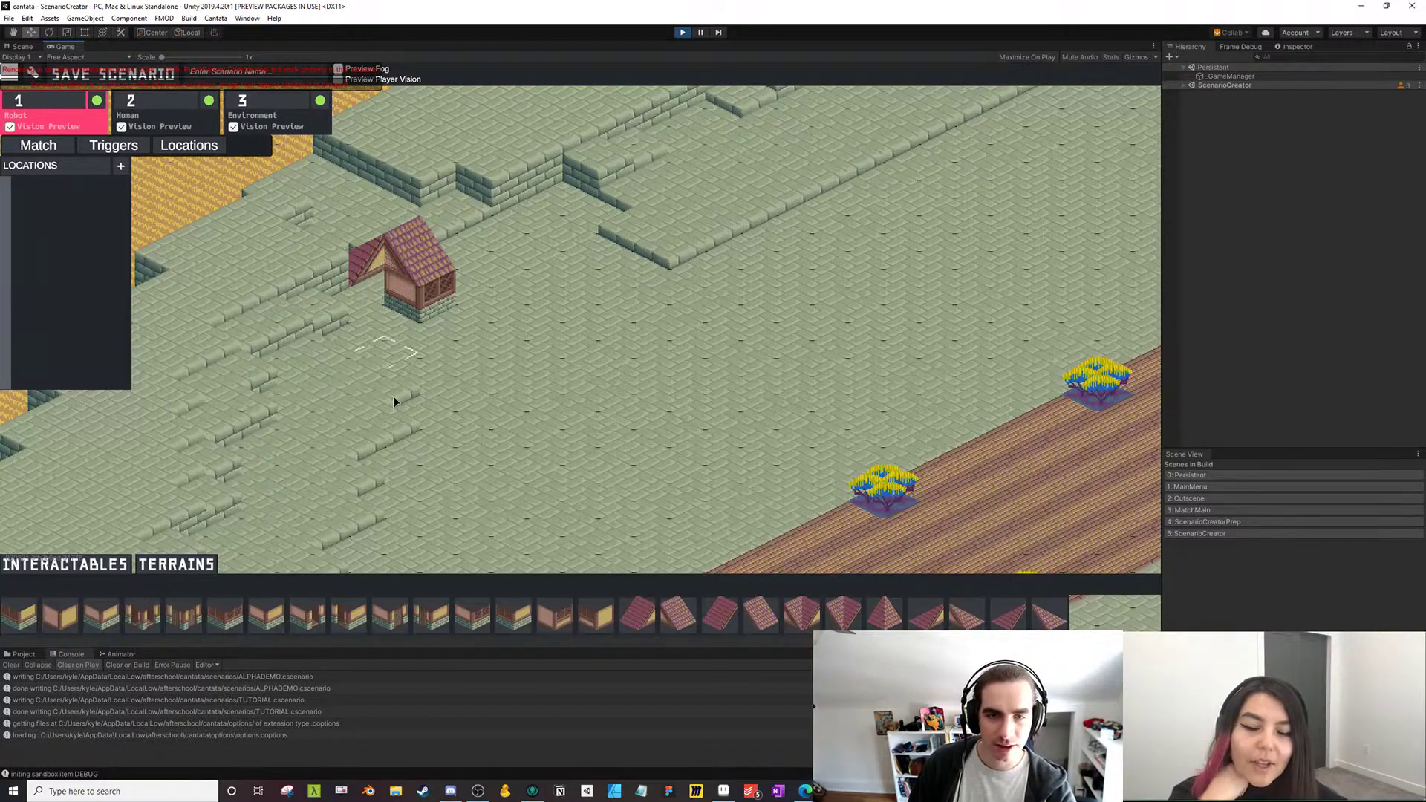
# Place an Exterior Wall tile with a door under the new gable and add a sloping Roof tile over the wing
pyautogui.scroll(2, 802, 615)
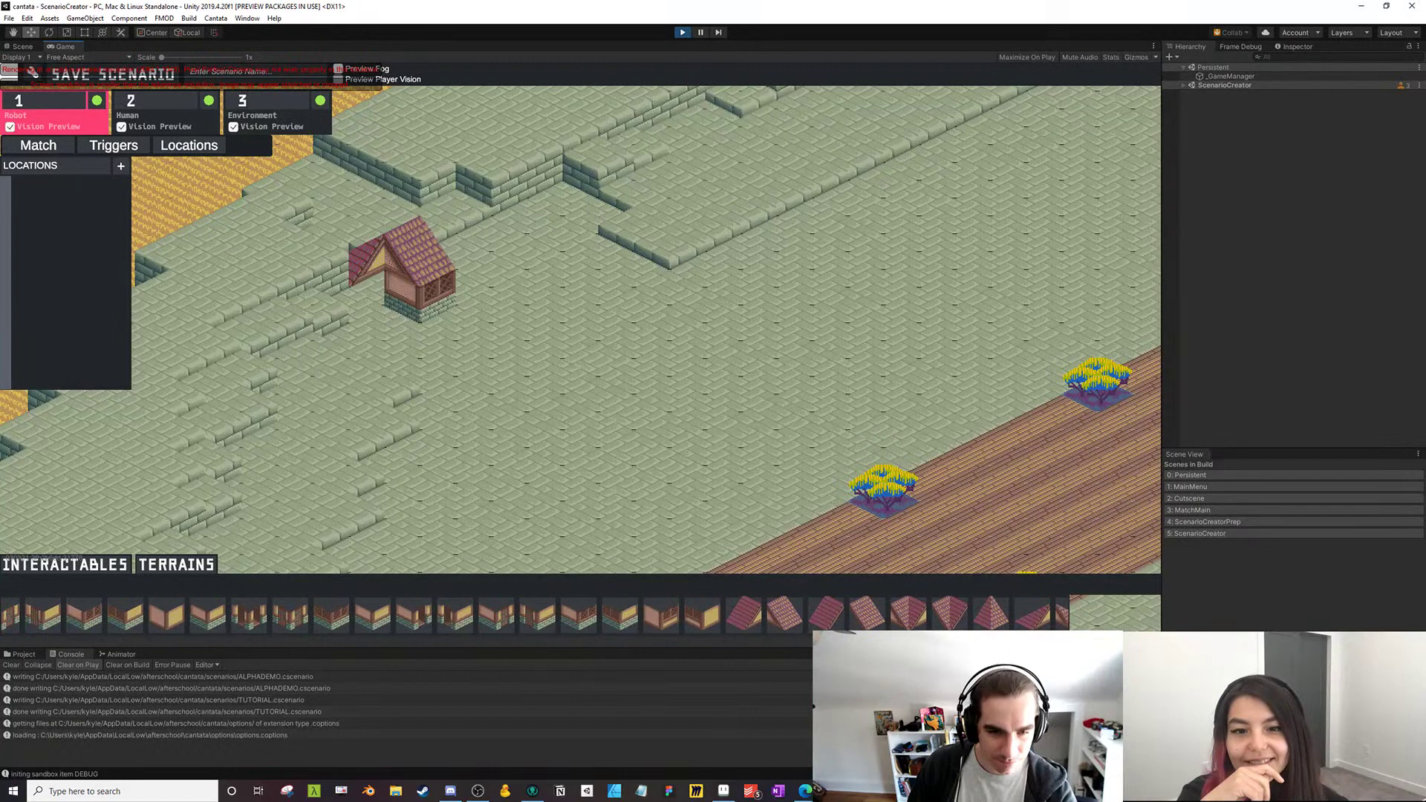
pyautogui.click(496, 615)
pyautogui.click(350, 313)
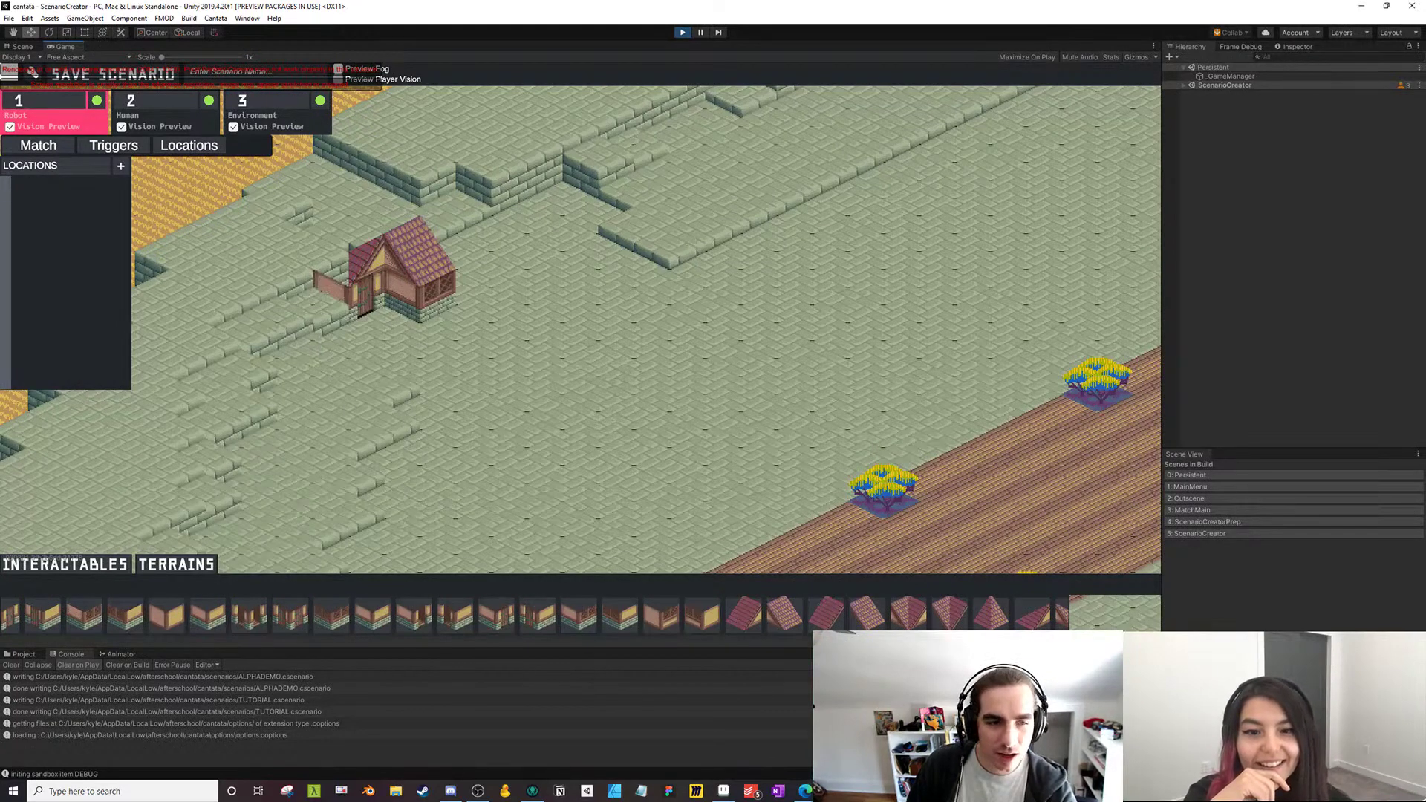
pyautogui.click(743, 615)
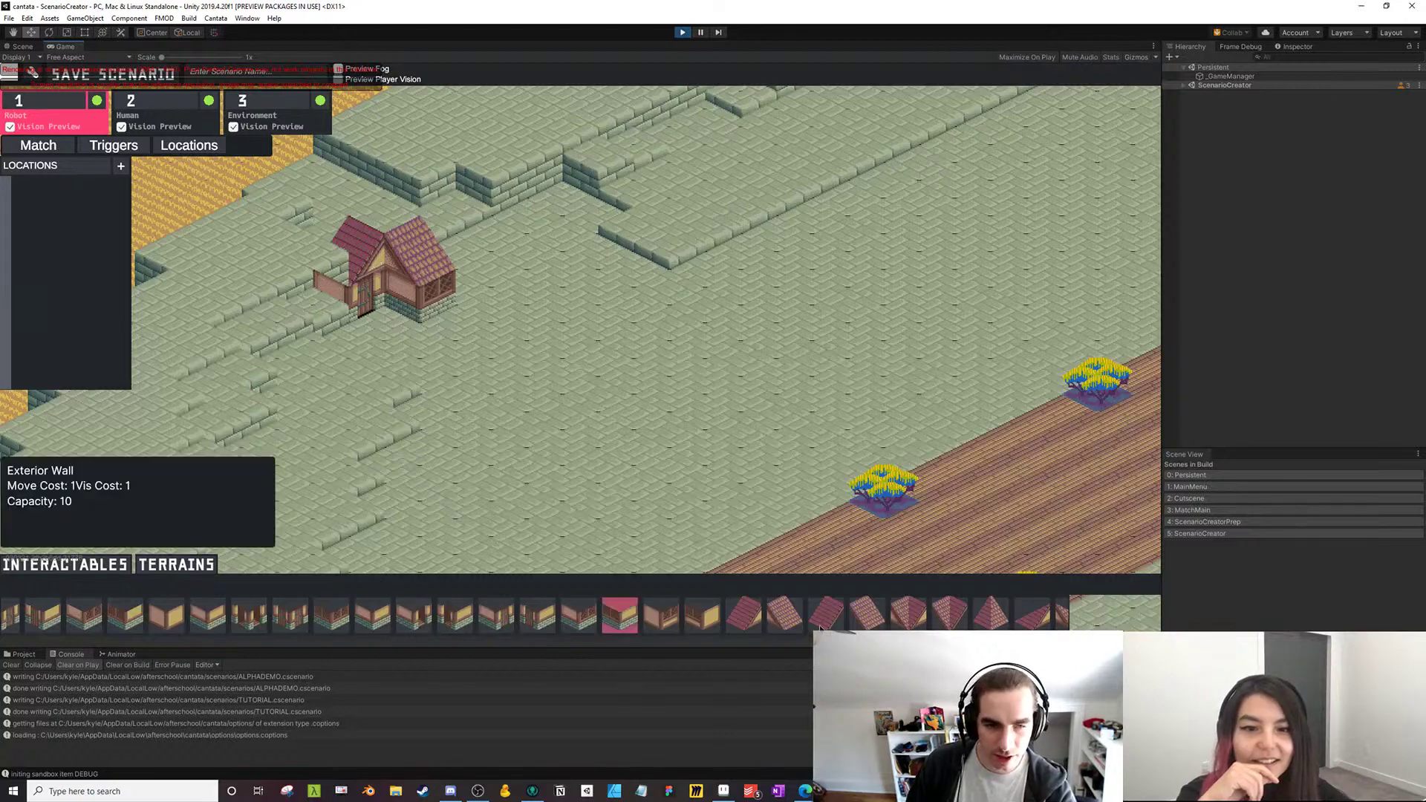
# Paint stone Floor over the tile that hides the wall base and roof edge of the house's side wing
pyautogui.scroll(20, 320, 615)
pyautogui.click(321, 617)
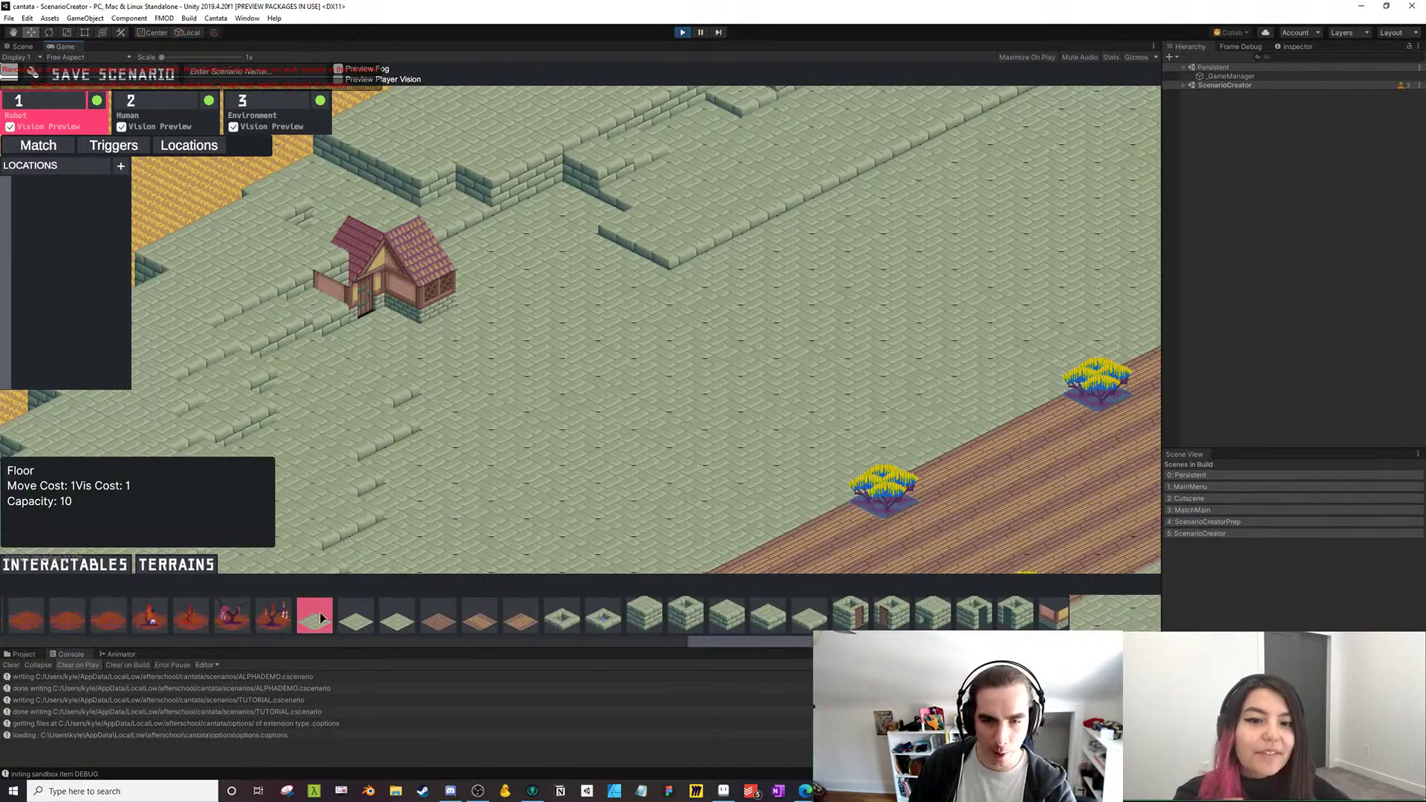
pyautogui.click(322, 291)
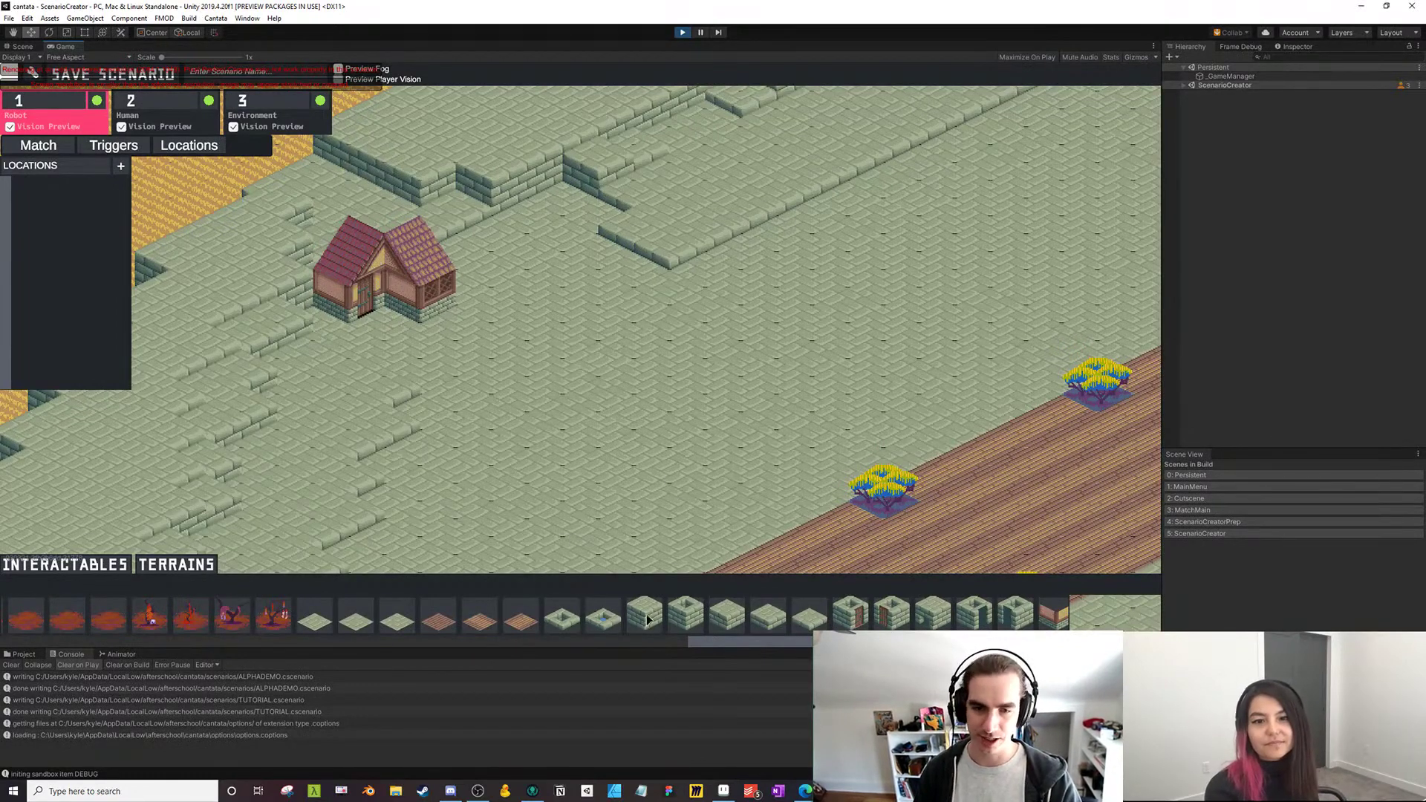
# Place the pyramid Roof tile where the two roof slopes of the house meet
pyautogui.moveTo(710, 649); pyautogui.dragTo(810, 652)
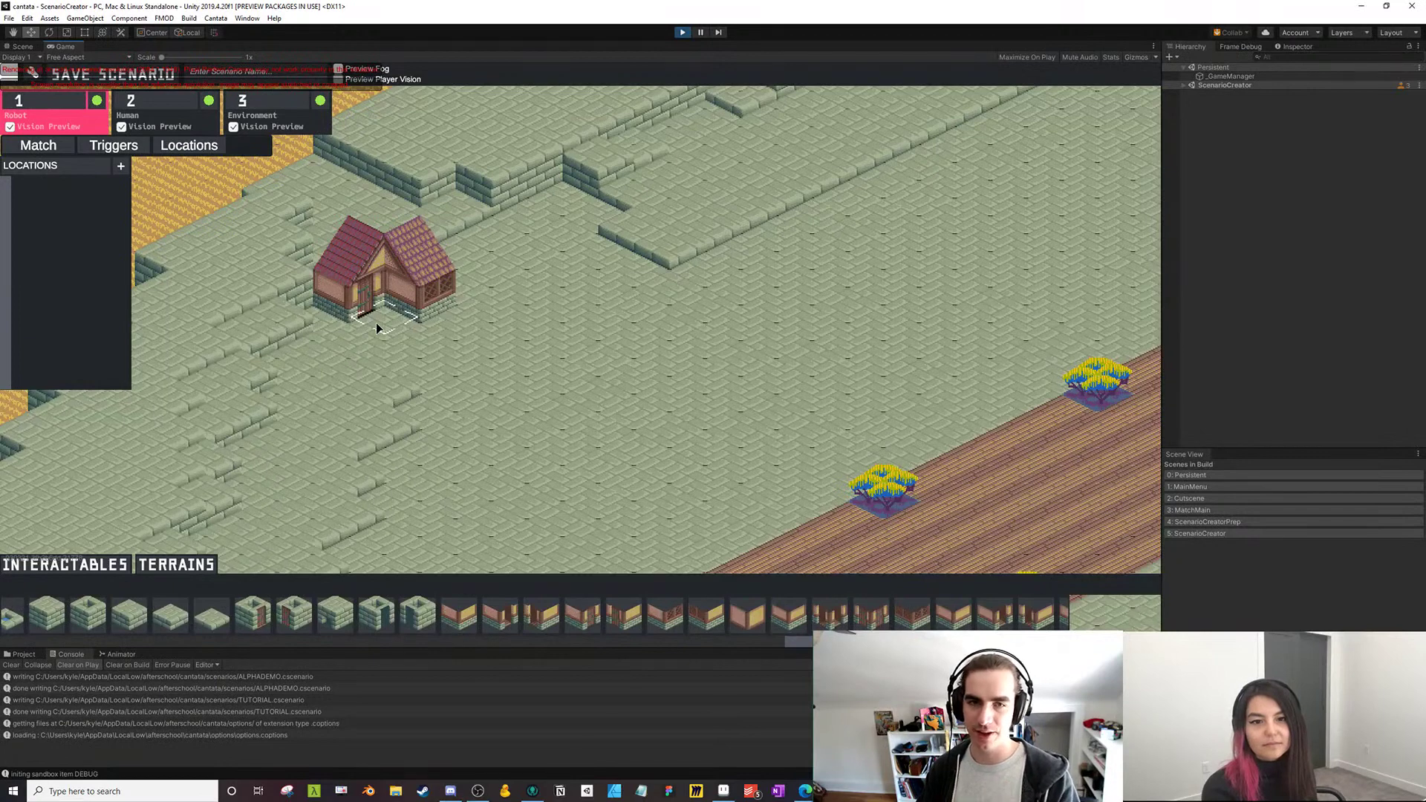
pyautogui.moveTo(386, 359); pyautogui.dragTo(406, 375)
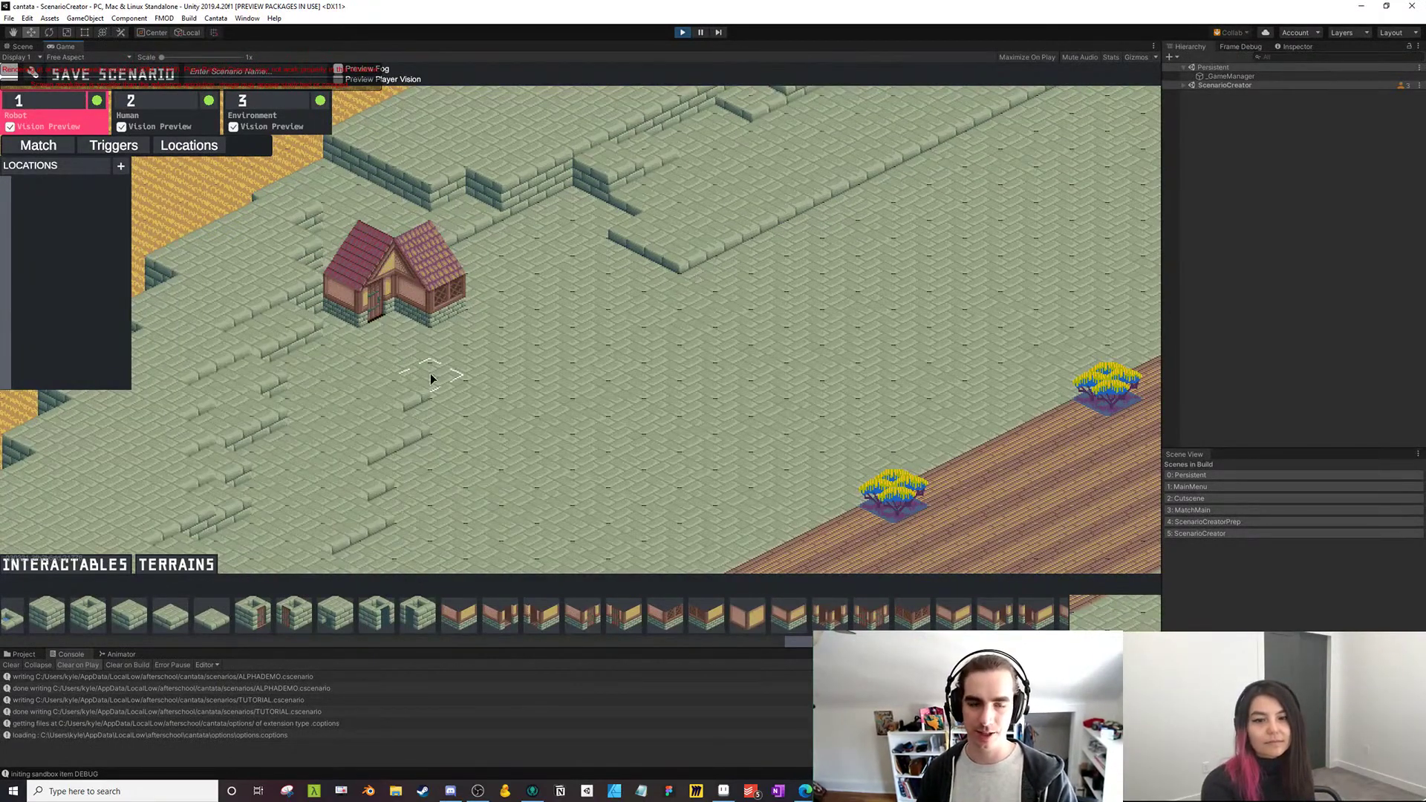
pyautogui.hscroll(5, 534, 615)
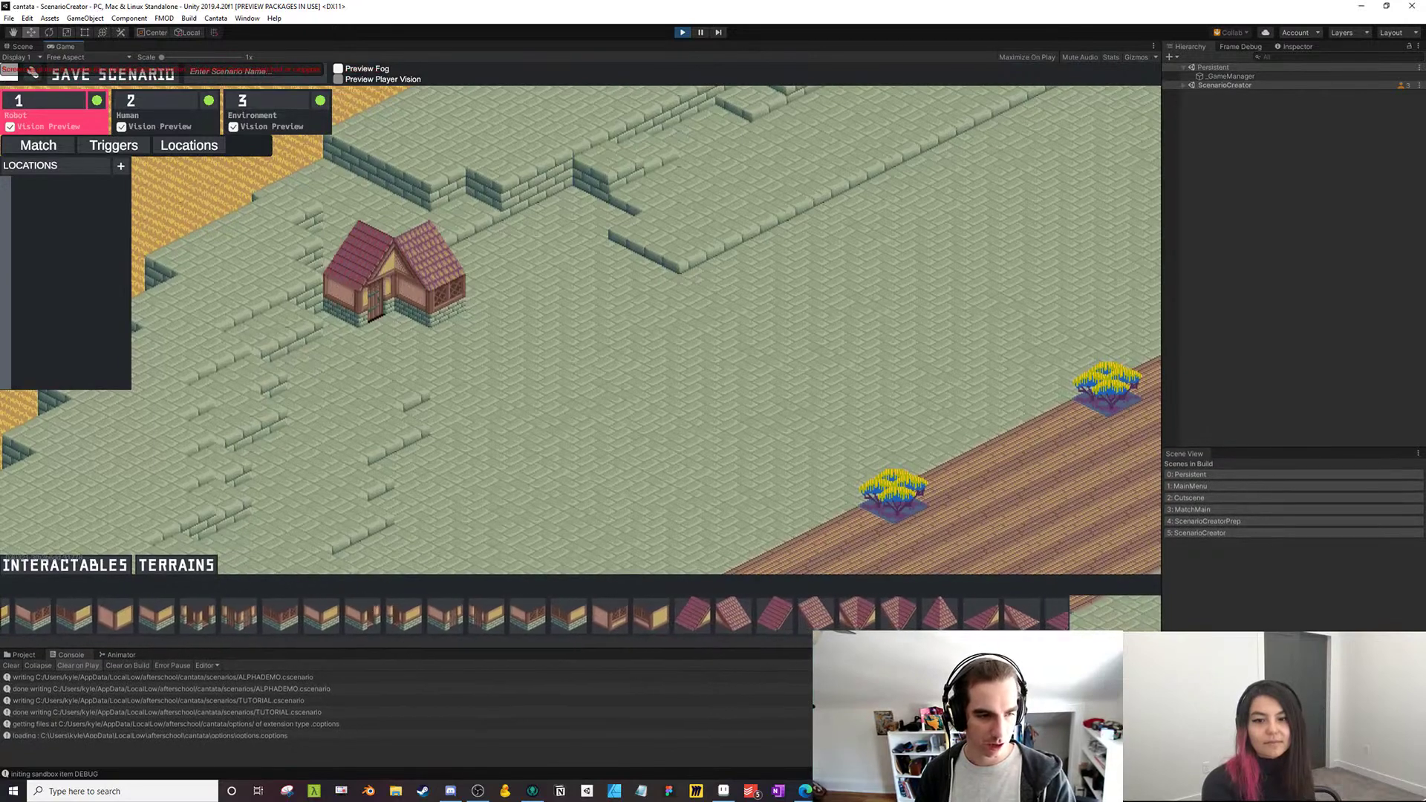
pyautogui.click(919, 615)
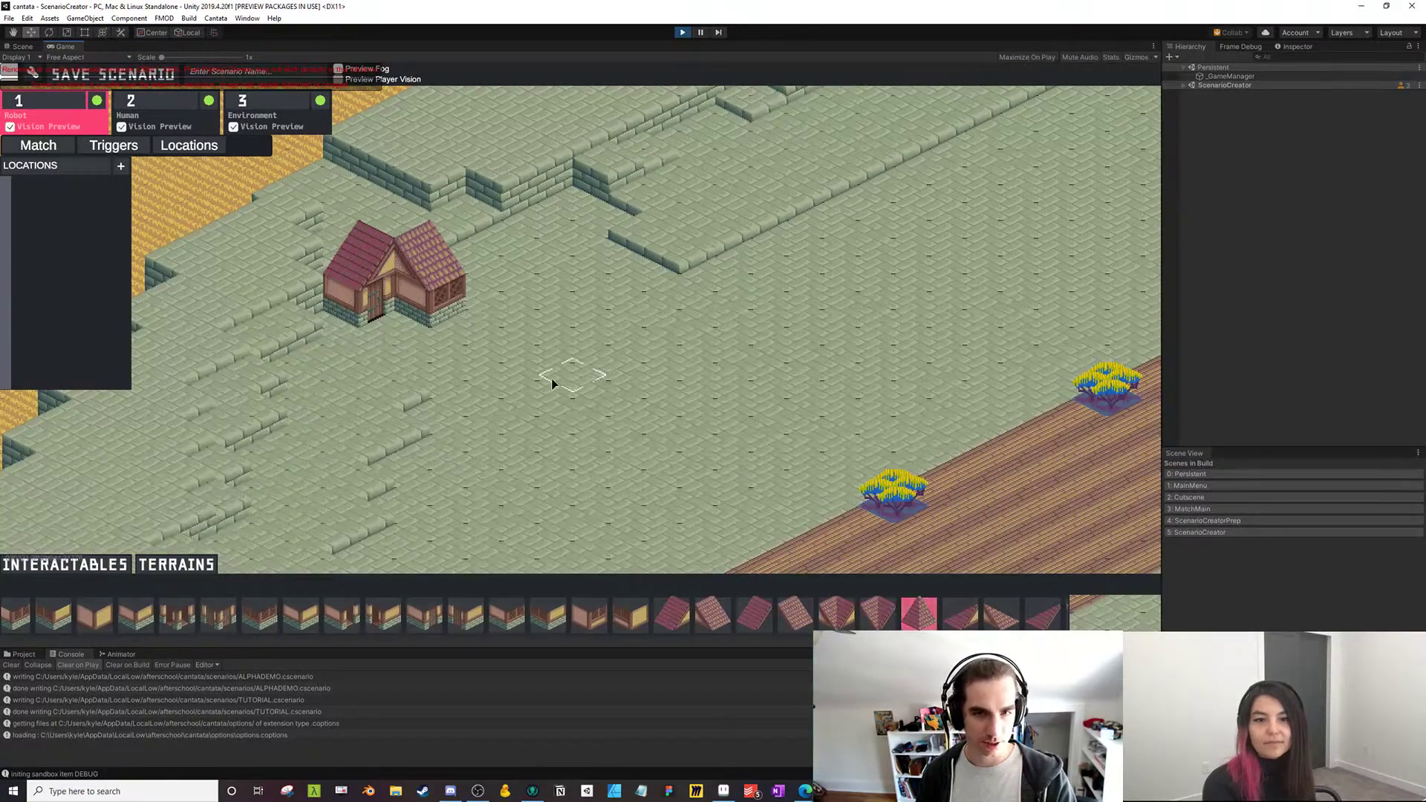
pyautogui.click(398, 247)
pyautogui.click(394, 229)
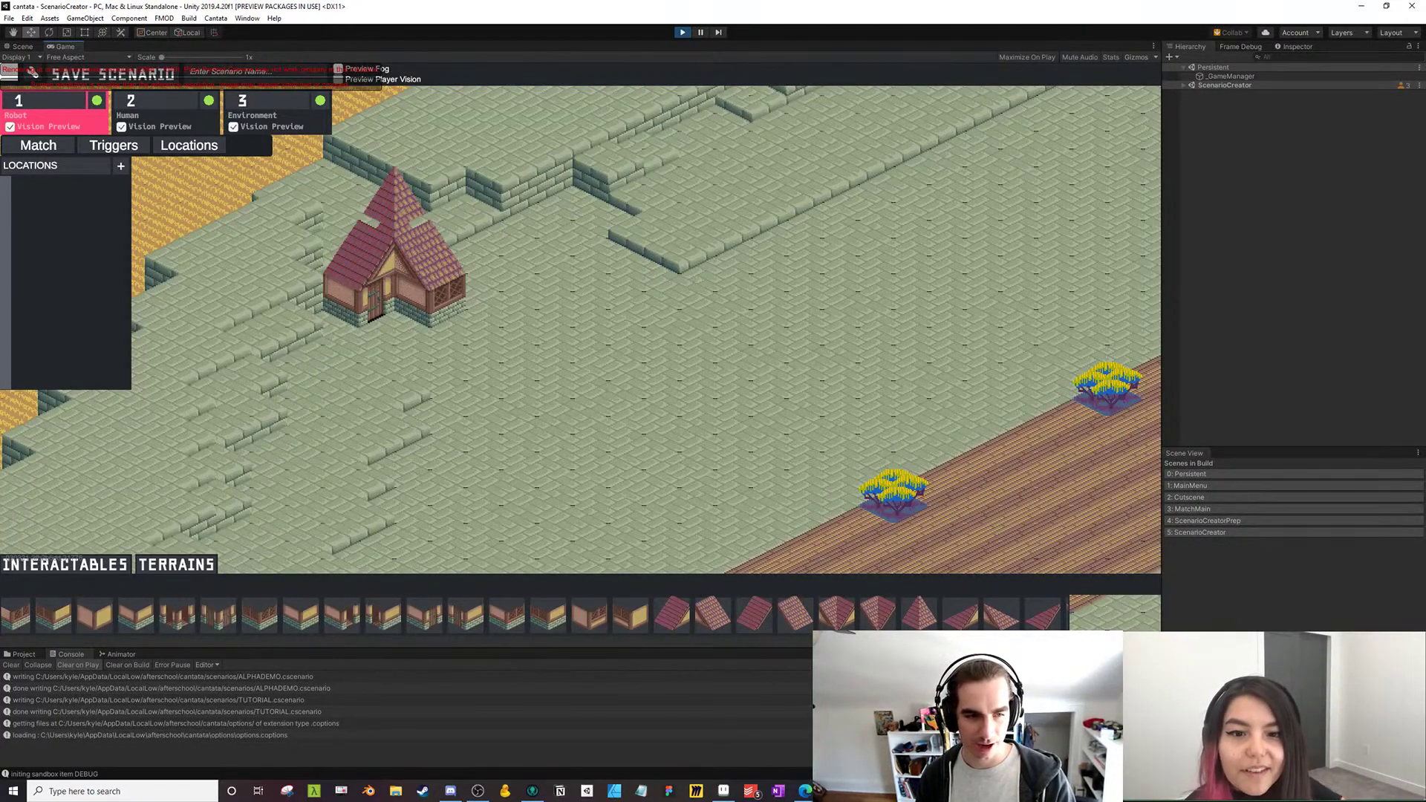
# Use stone Floor to clear the stone patches cutting into the roof below the pyramid peak
pyautogui.hscroll(-8, 357, 594)
pyautogui.click(201, 616)
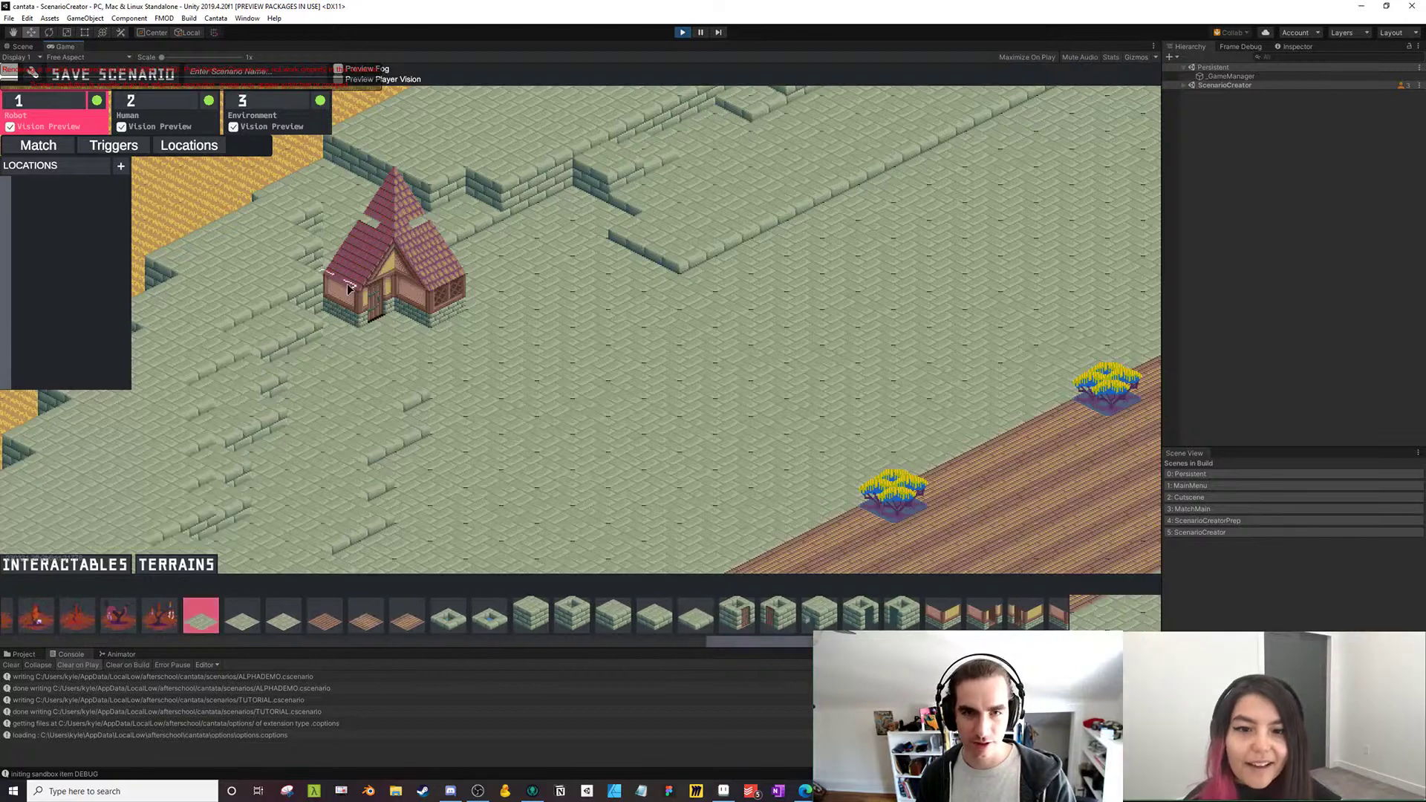
pyautogui.rightClick(378, 230)
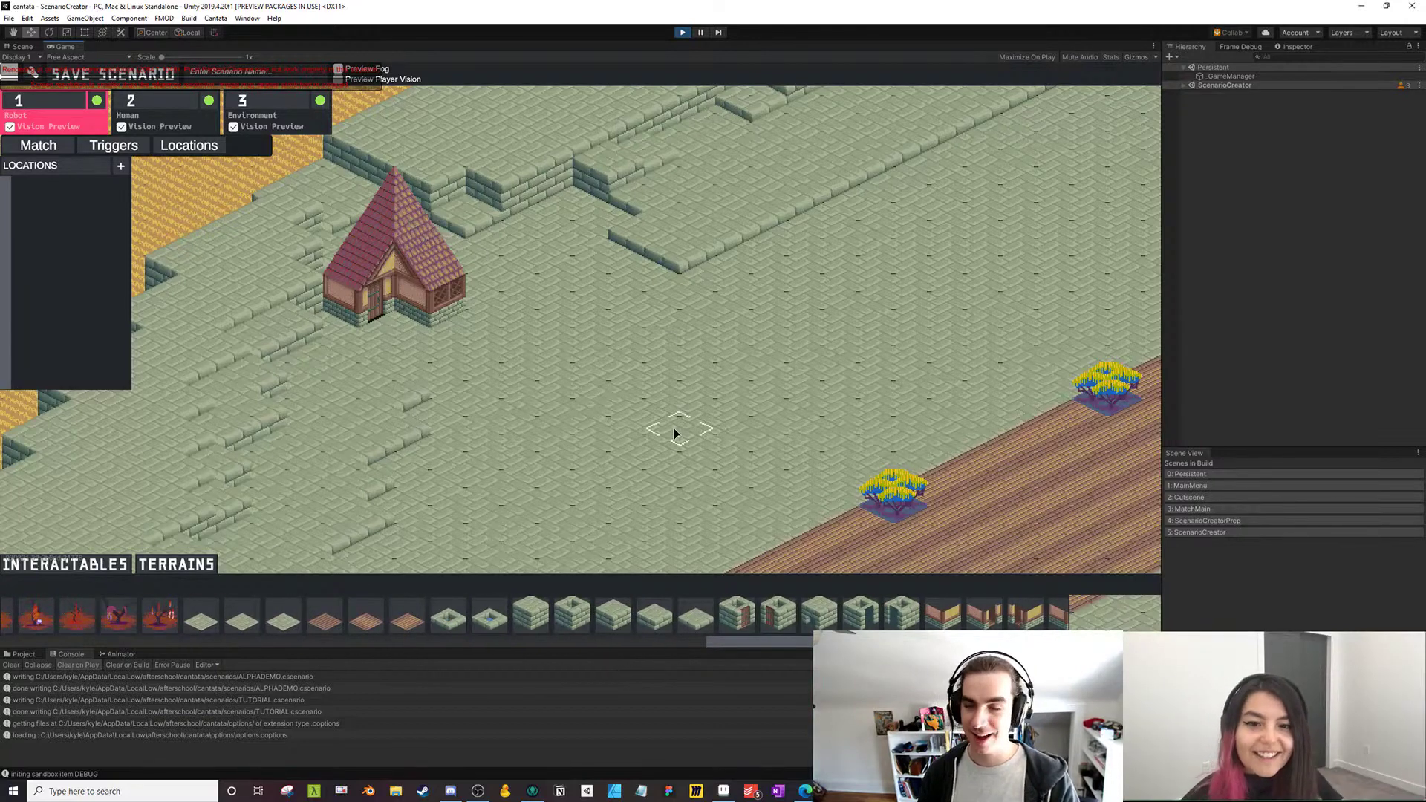
# Place a stone basin tile with water in front of the house's window wall
pyautogui.moveTo(442, 372)
pyautogui.mouseDown()
pyautogui.moveTo(461, 398)
pyautogui.moveTo(433, 370)
pyautogui.mouseUp()
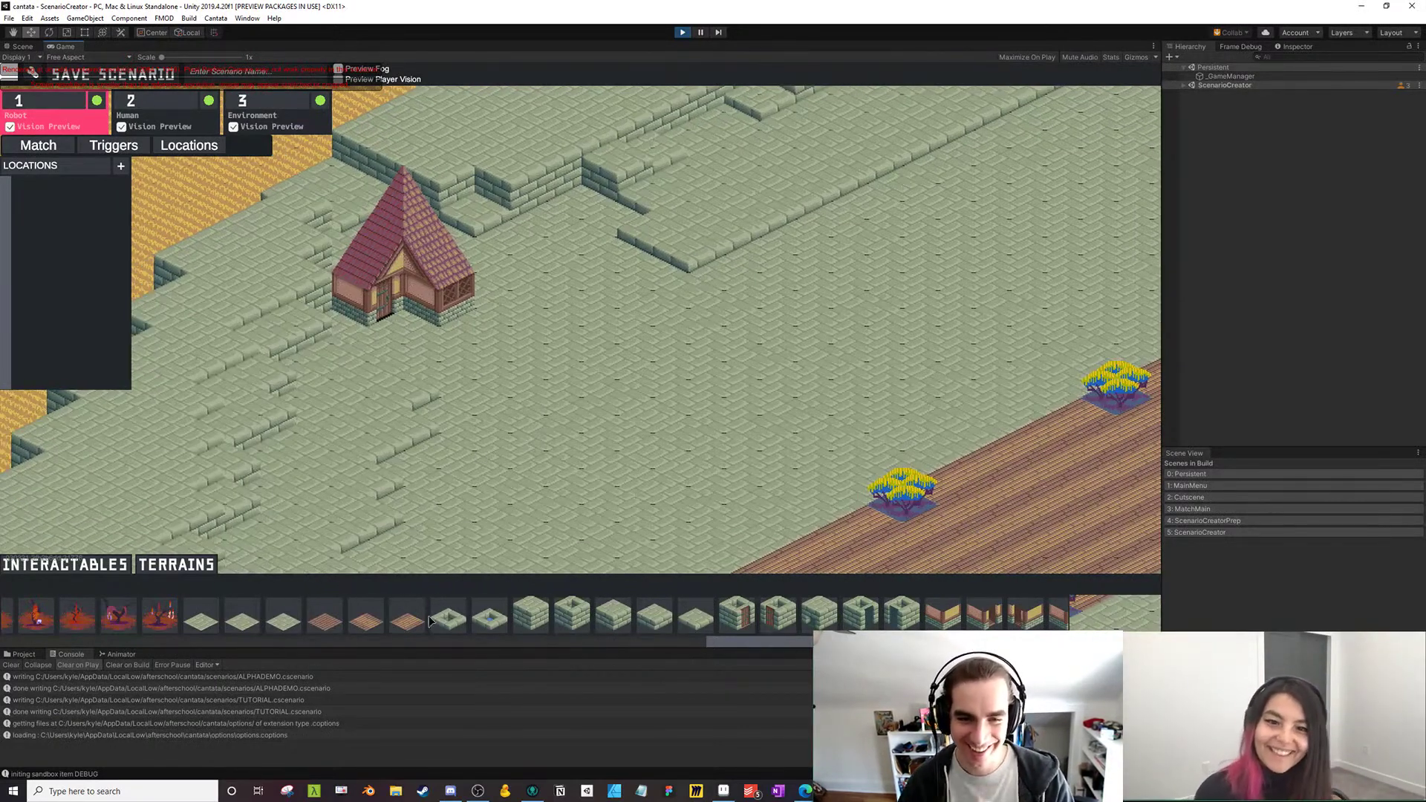
pyautogui.click(448, 616)
pyautogui.click(482, 630)
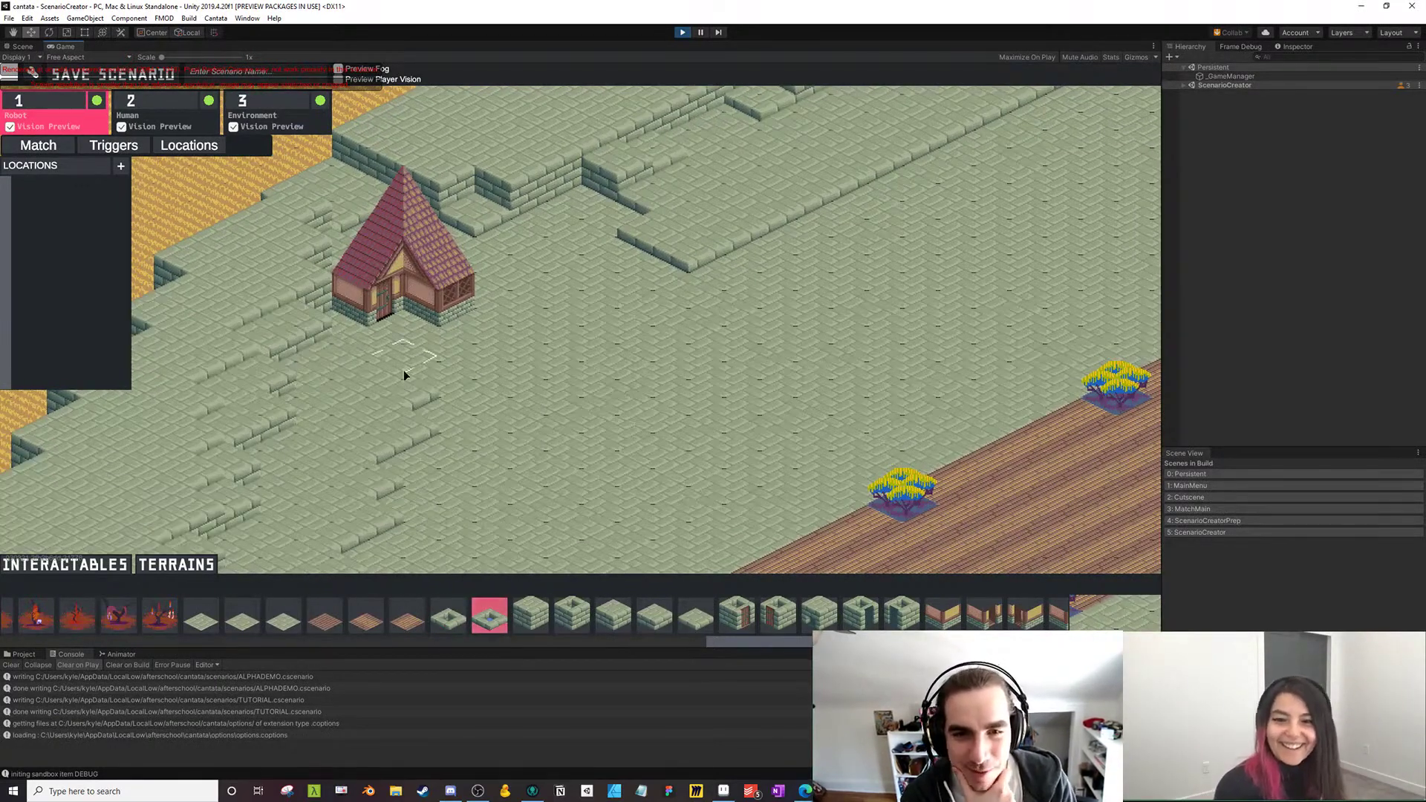
pyautogui.click(474, 323)
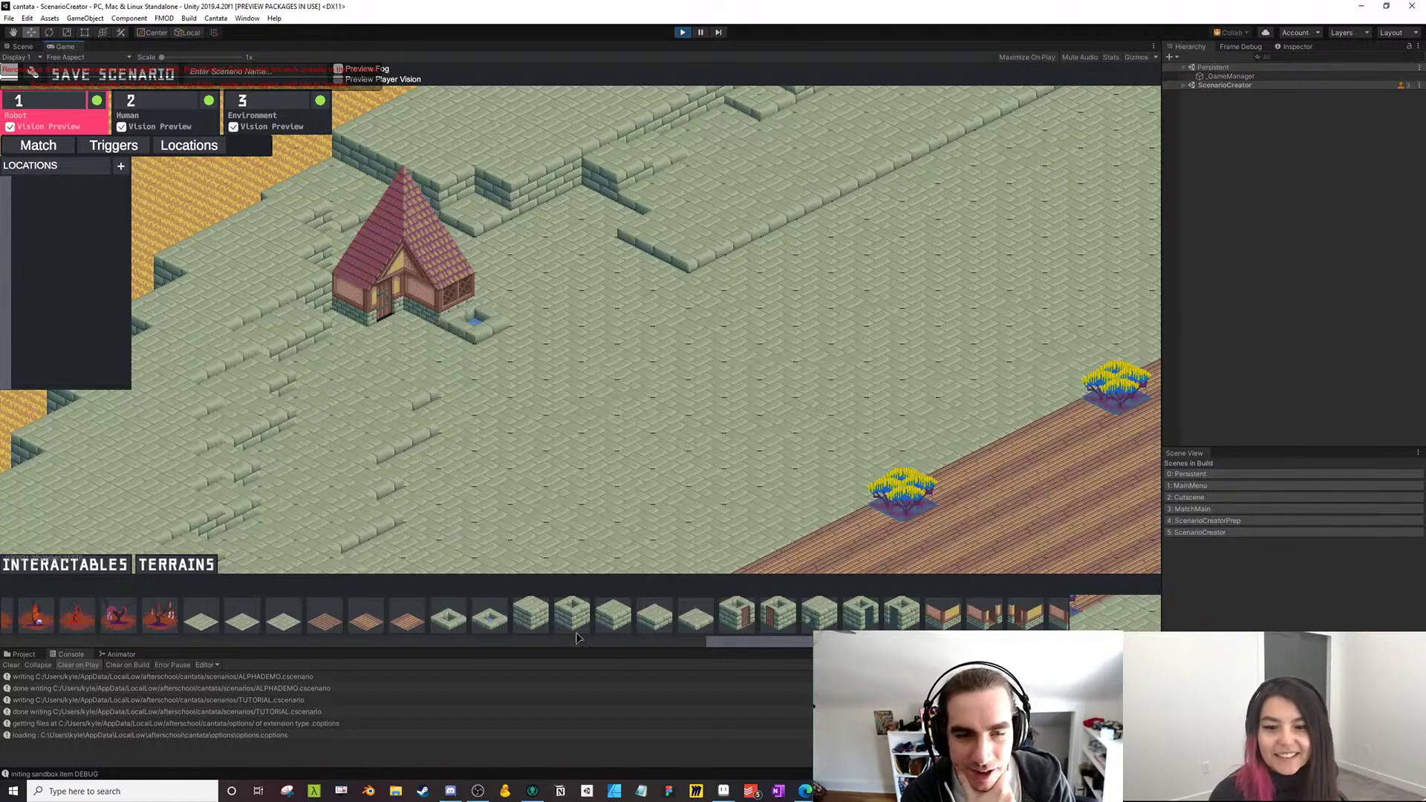
# Paint a row of full-height stone blocks behind the house, and paint Floor over the part cutting into the roof
pyautogui.click(522, 616)
pyautogui.click(327, 239)
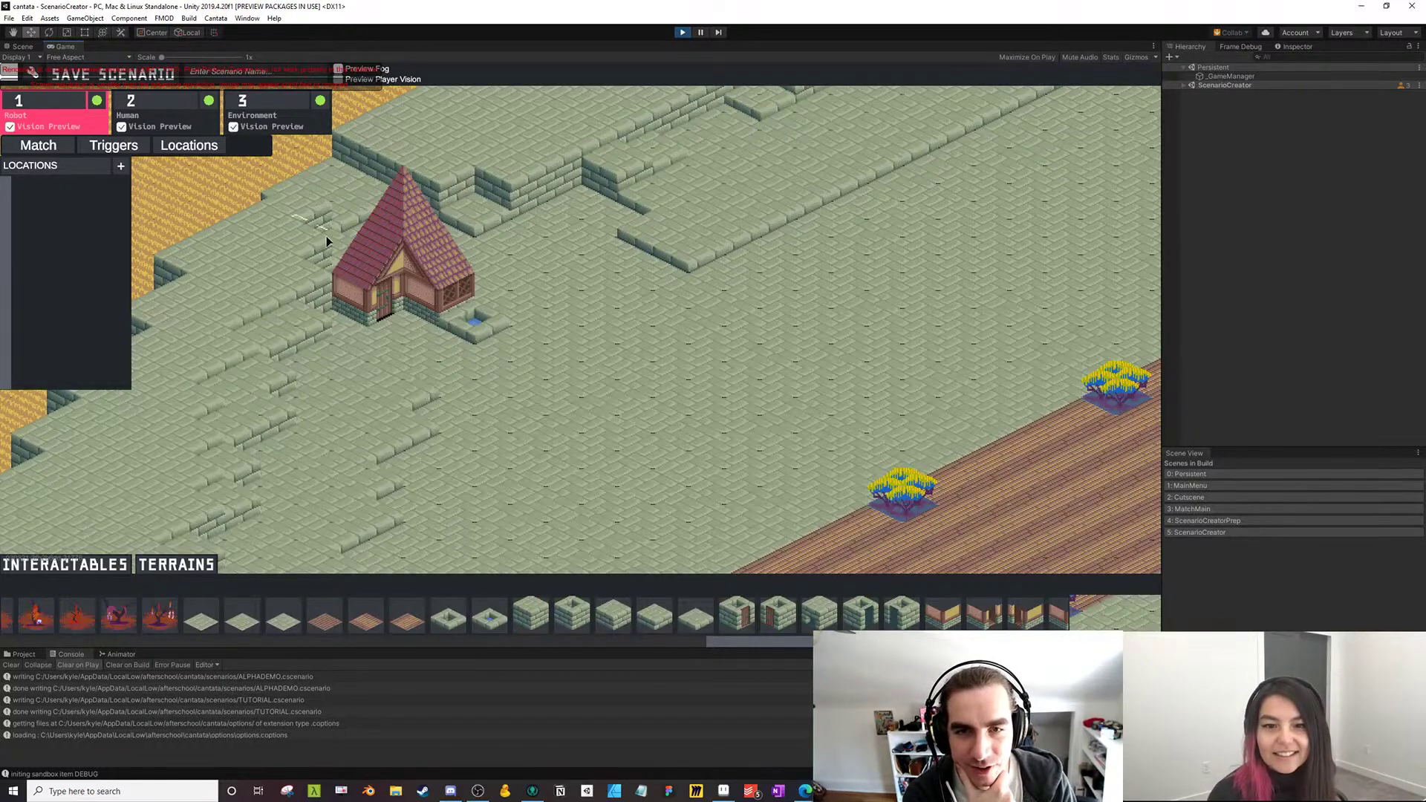
pyautogui.moveTo(371, 217)
pyautogui.mouseDown()
pyautogui.moveTo(441, 209)
pyautogui.moveTo(493, 240)
pyautogui.mouseUp()
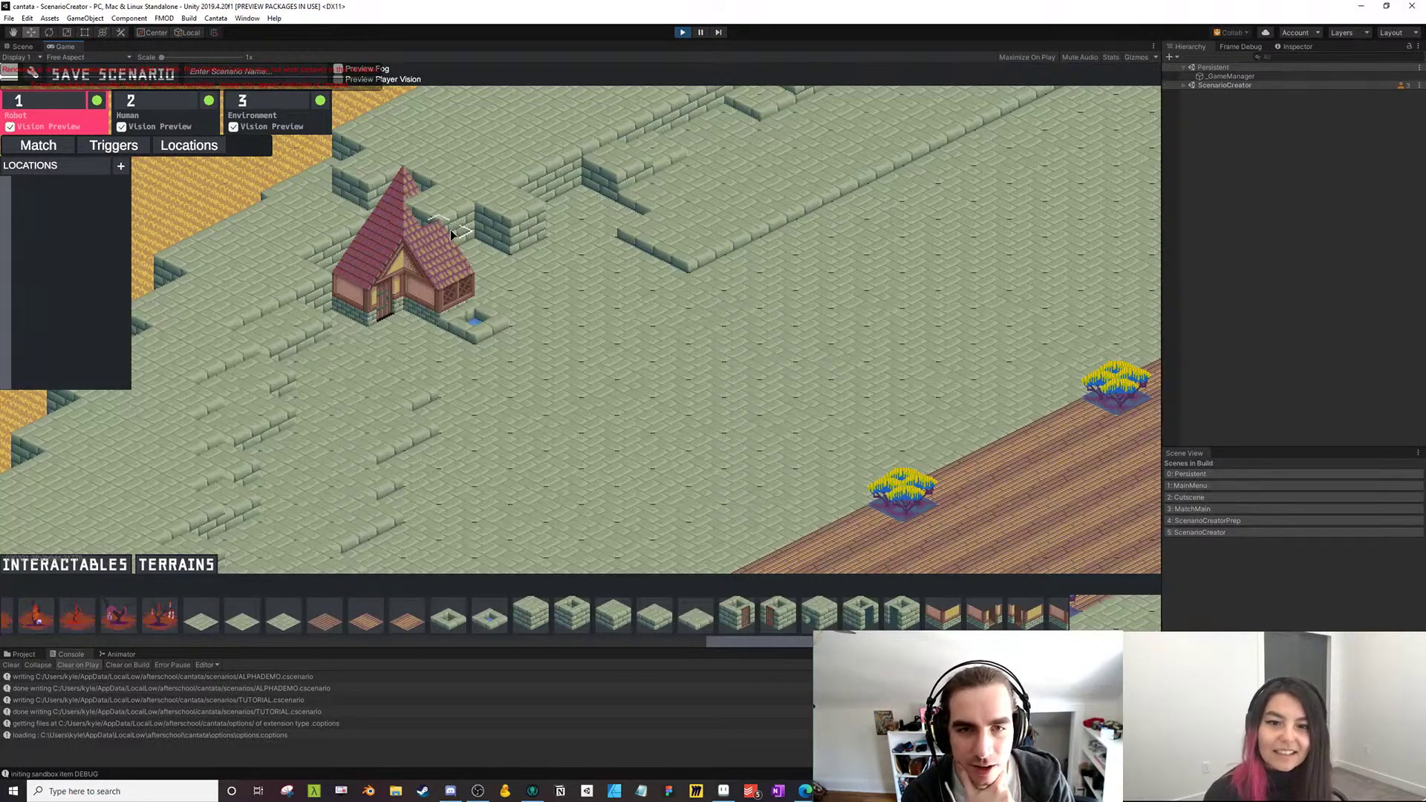
pyautogui.click(202, 616)
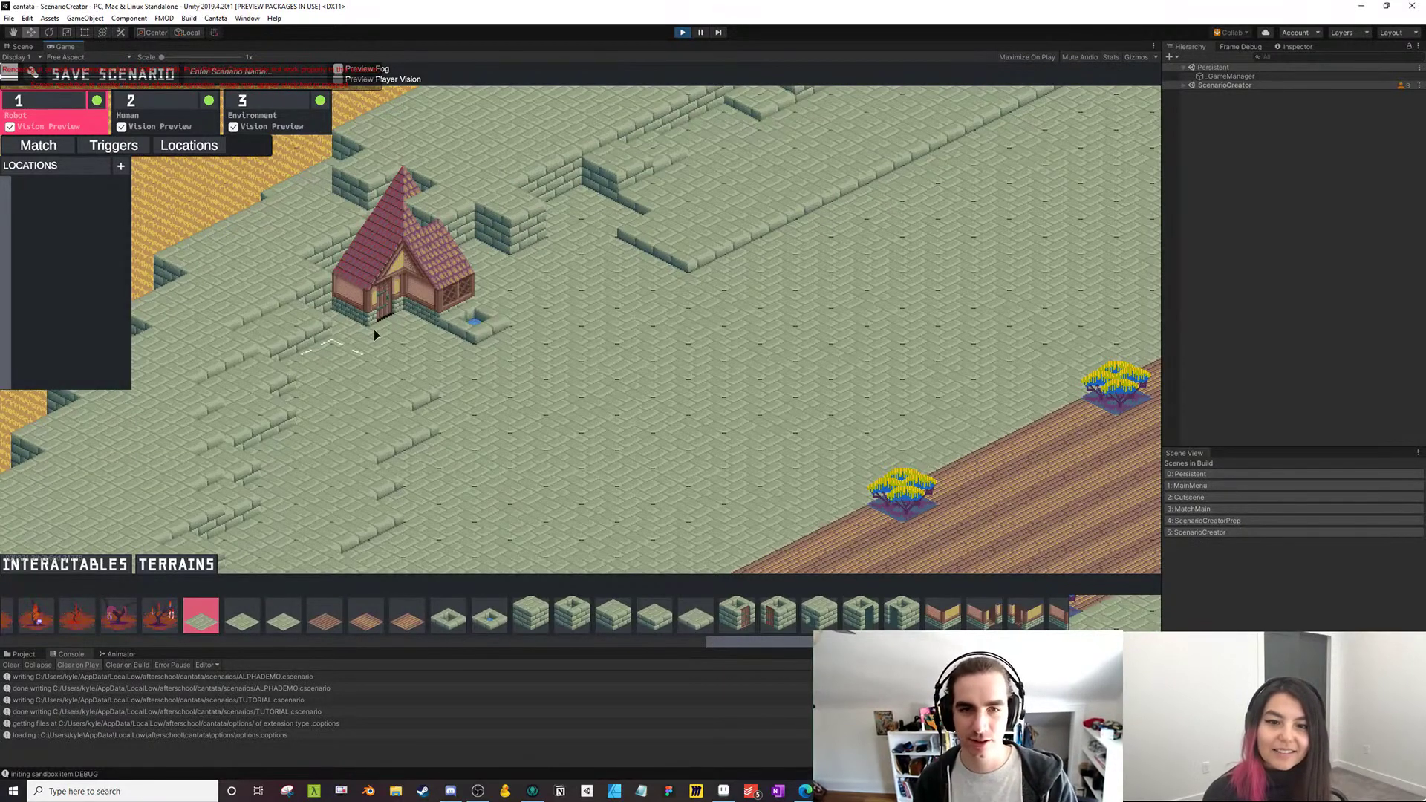
pyautogui.click(453, 239)
# Place a Trees tile on each side of the house
pyautogui.moveTo(825, 643); pyautogui.dragTo(292, 643)
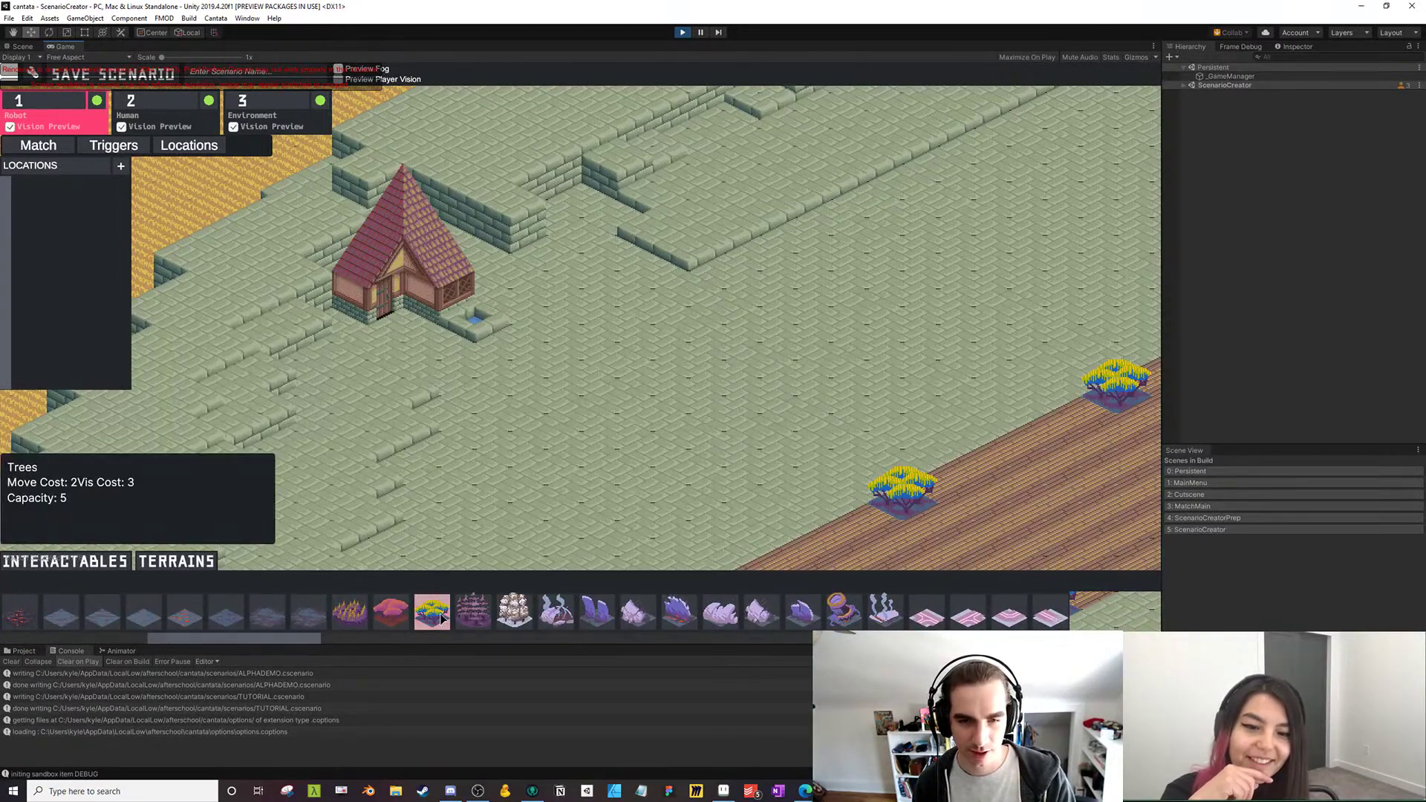
pyautogui.moveTo(441, 618); pyautogui.dragTo(496, 265)
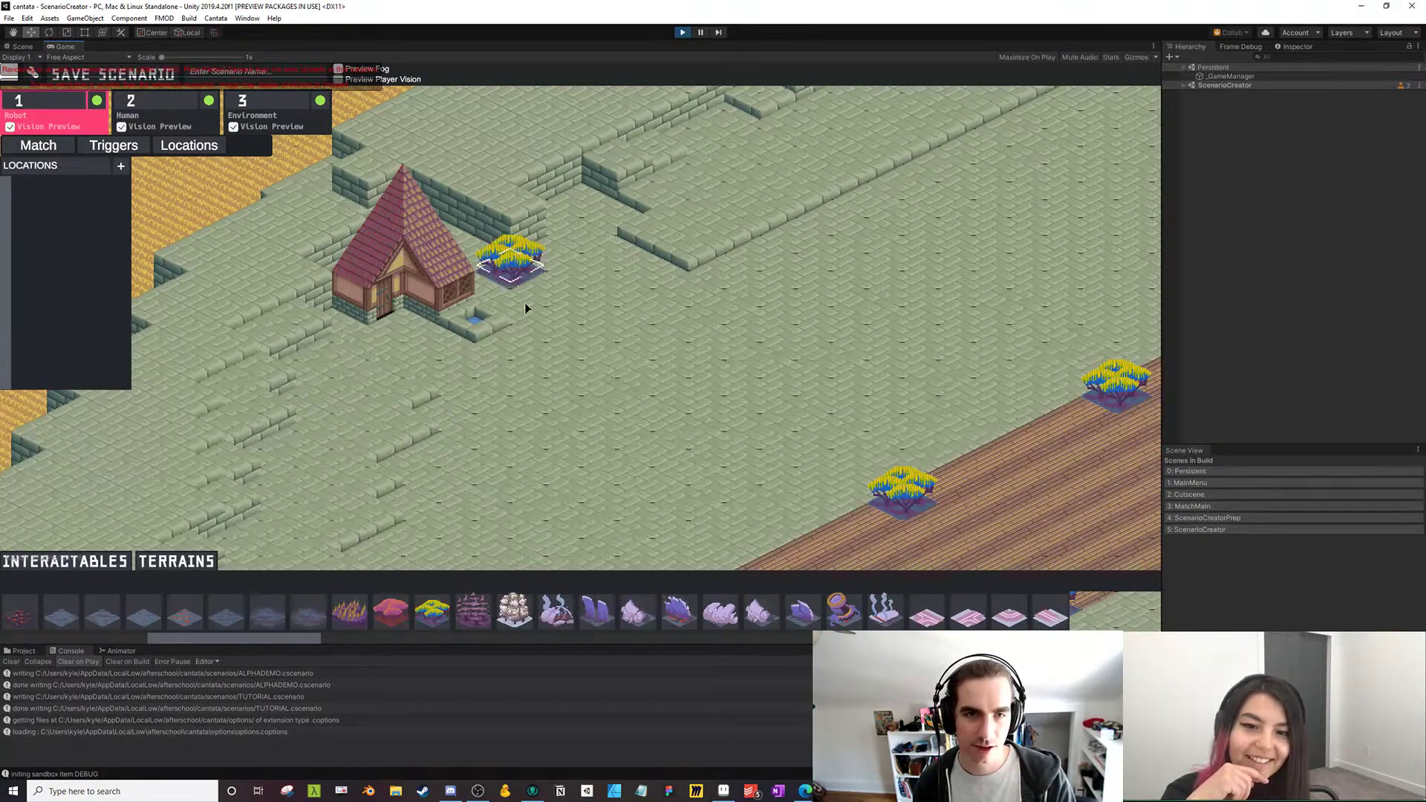
pyautogui.click(300, 328)
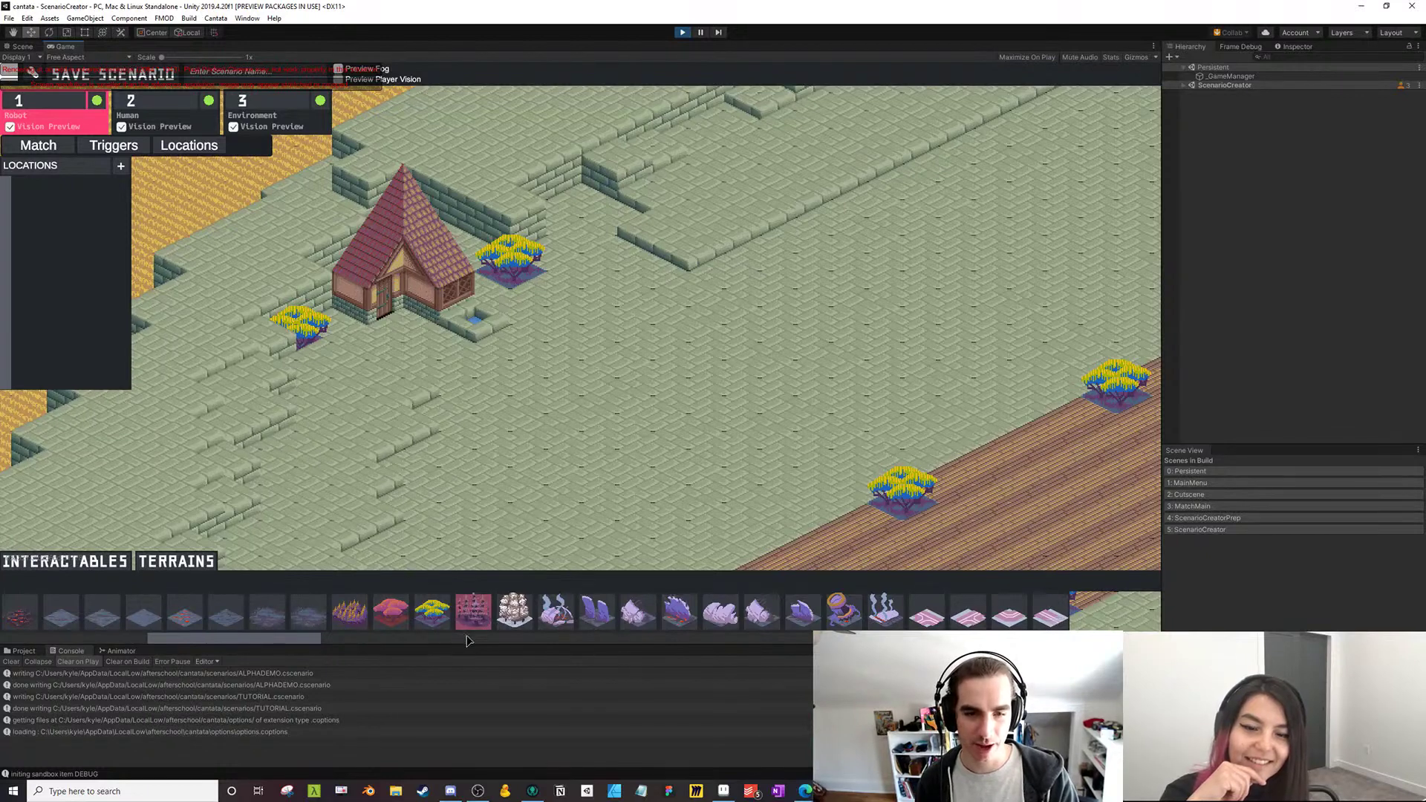
# Paint a one-tile-wide wooden plank path from the house's door to the wide tree-lined plank road
pyautogui.moveTo(281, 639); pyautogui.dragTo(741, 640)
pyautogui.click(591, 612)
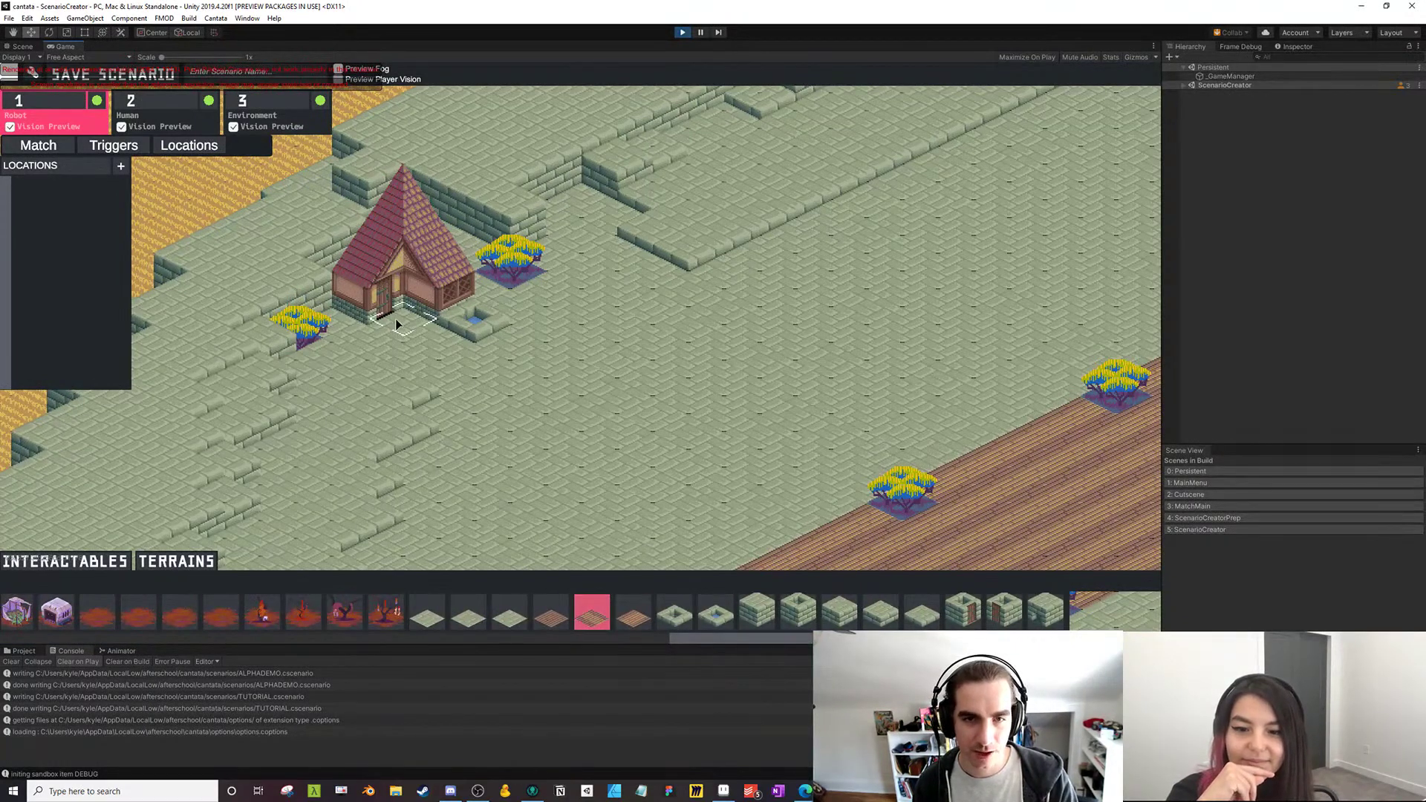
pyautogui.moveTo(410, 332); pyautogui.dragTo(604, 425)
pyautogui.moveTo(667, 458); pyautogui.dragTo(785, 521)
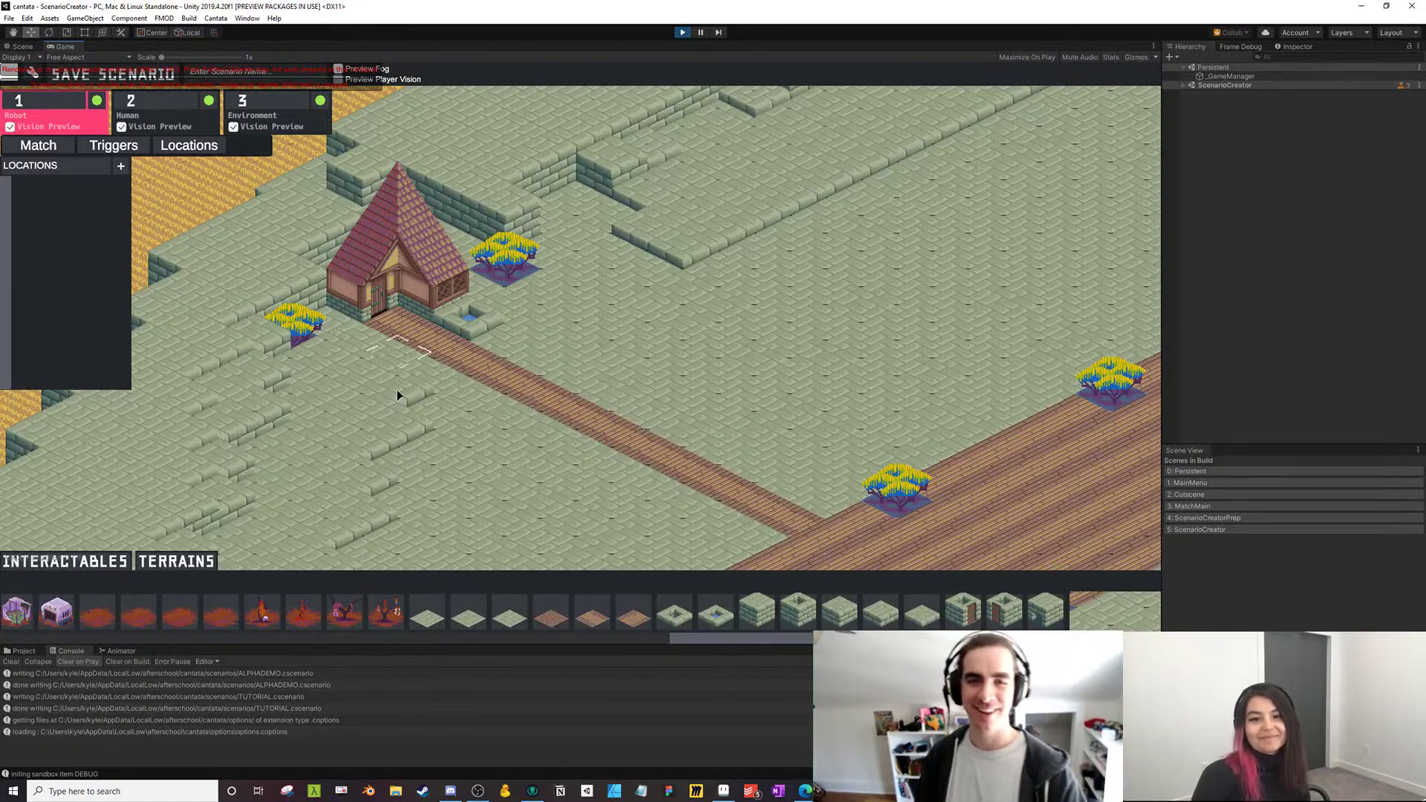
# Examine the house, its new path, the tree-lined road and the surrounding stone terrain across the map
pyautogui.moveTo(751, 642); pyautogui.dragTo(335, 645)
pyautogui.scroll(-1, 417, 397)
pyautogui.press('d')
pyautogui.press('w')
pyautogui.press('a')
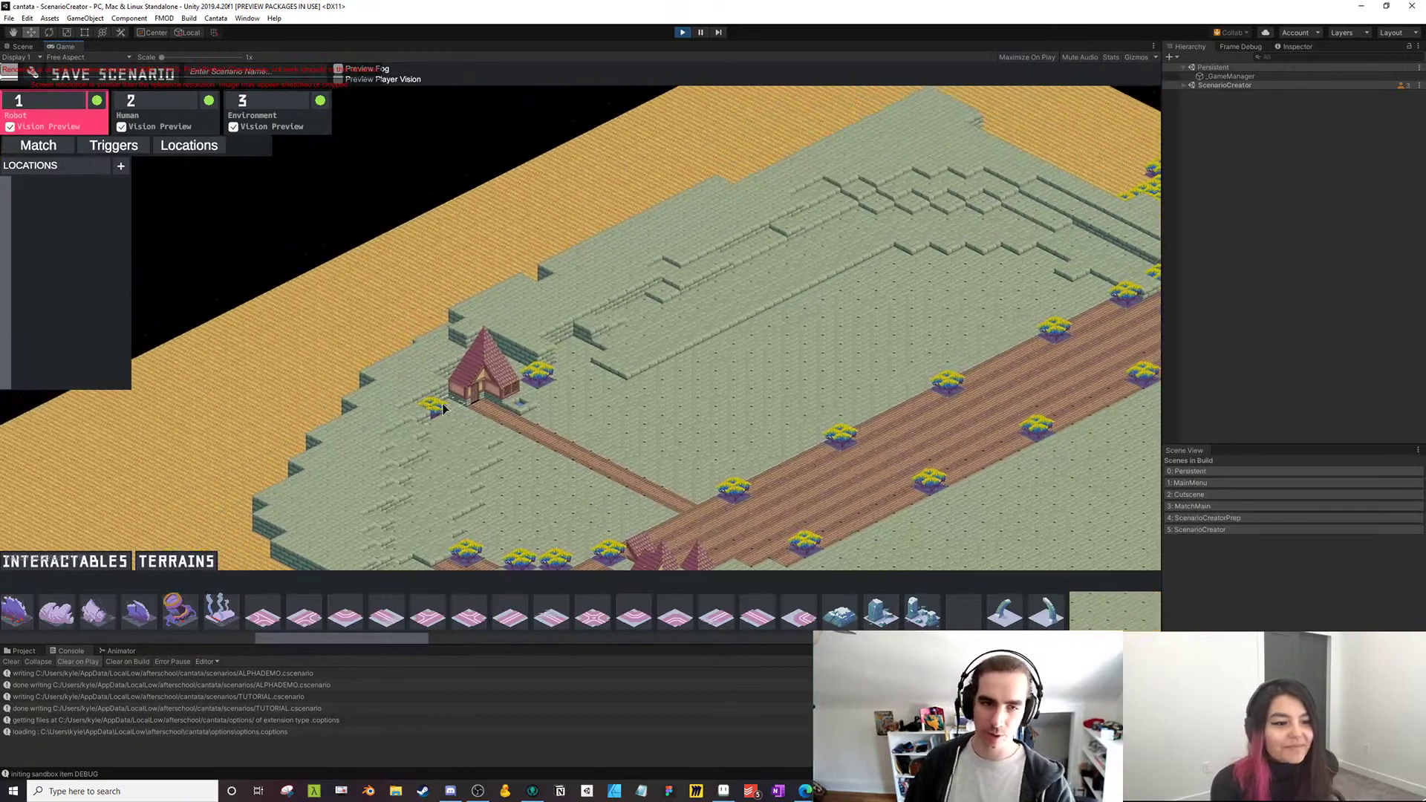
pyautogui.scroll(1, 443, 410)
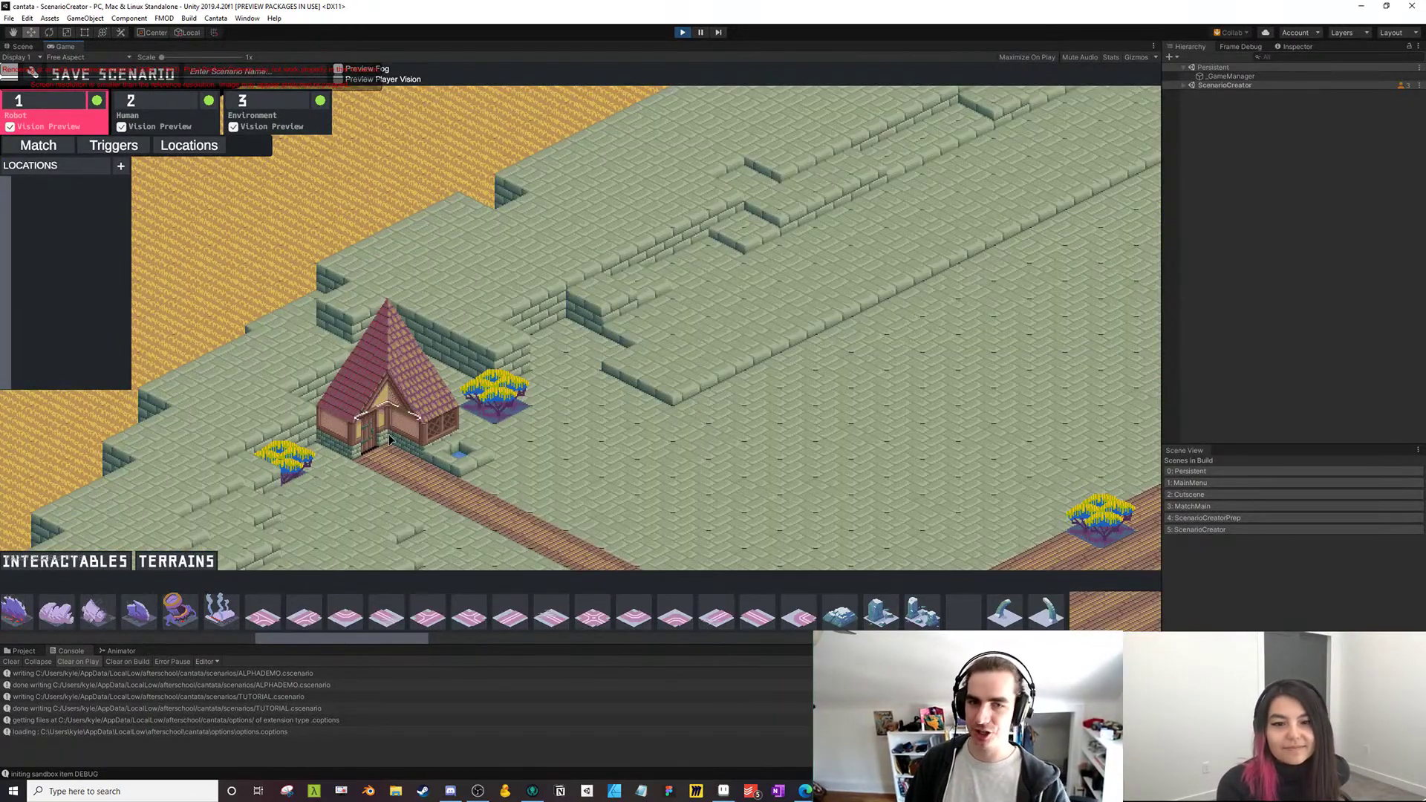
pyautogui.scroll(-1, 389, 434)
pyautogui.moveTo(424, 426); pyautogui.dragTo(97, 141)
pyautogui.moveTo(505, 241); pyautogui.dragTo(497, 451)
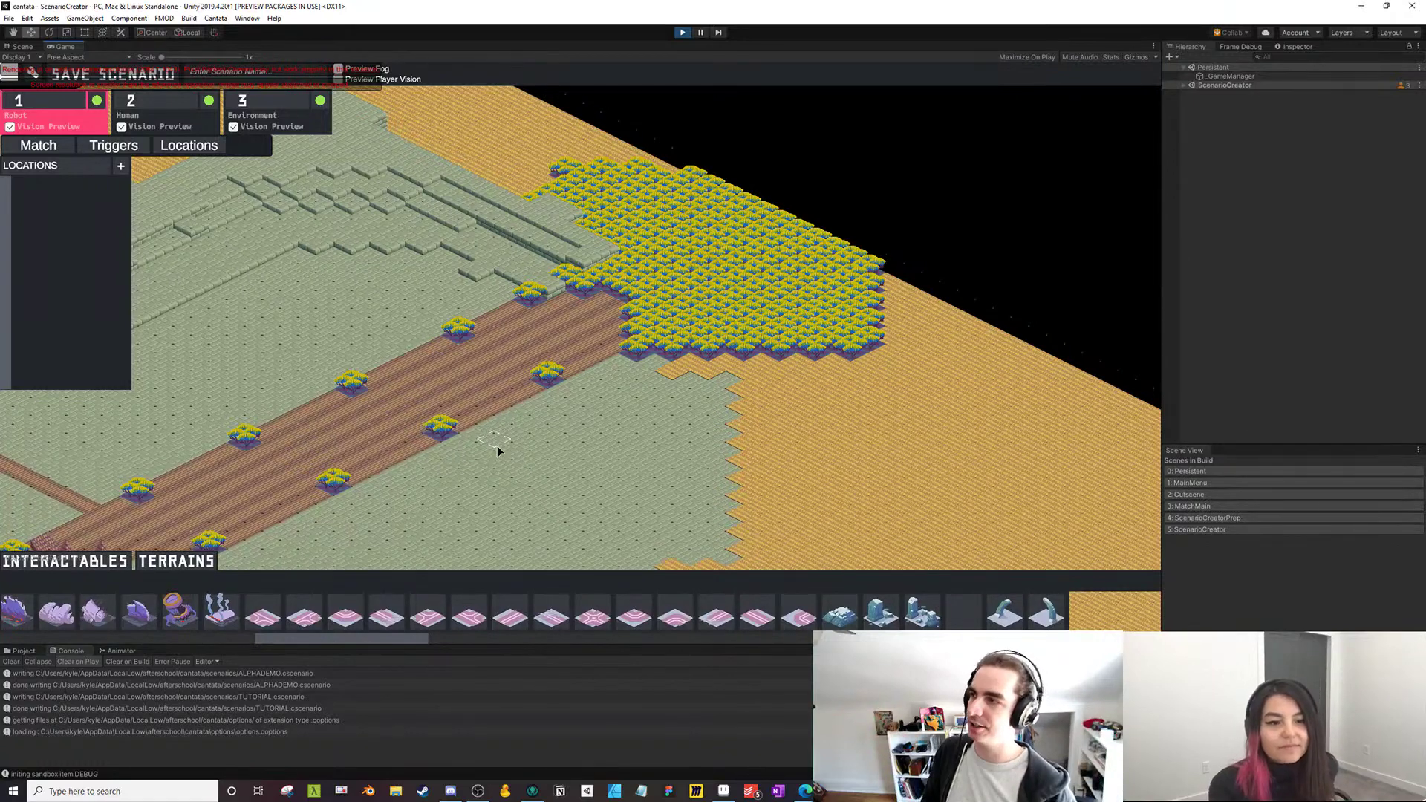
pyautogui.scroll(-3, 497, 446)
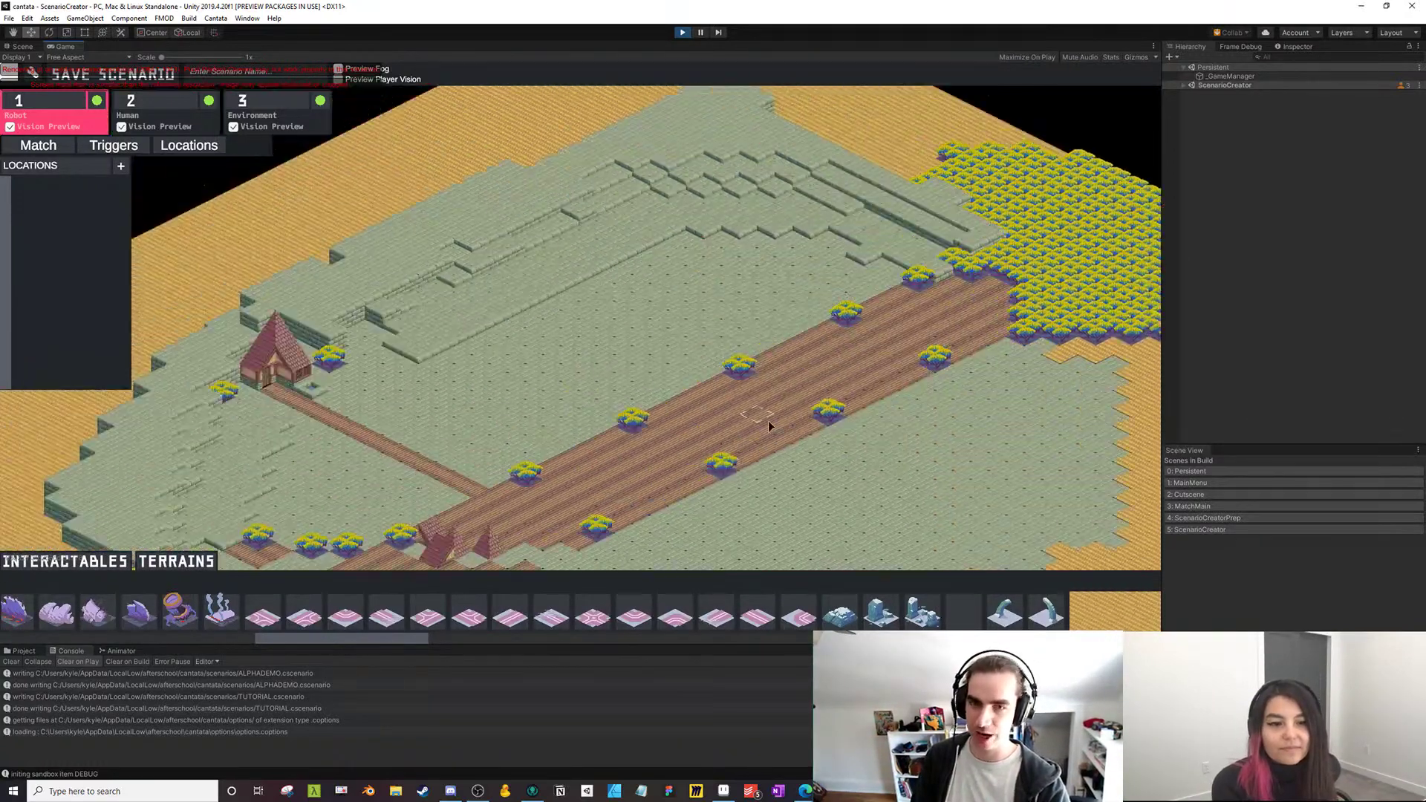
pyautogui.scroll(6, 438, 468)
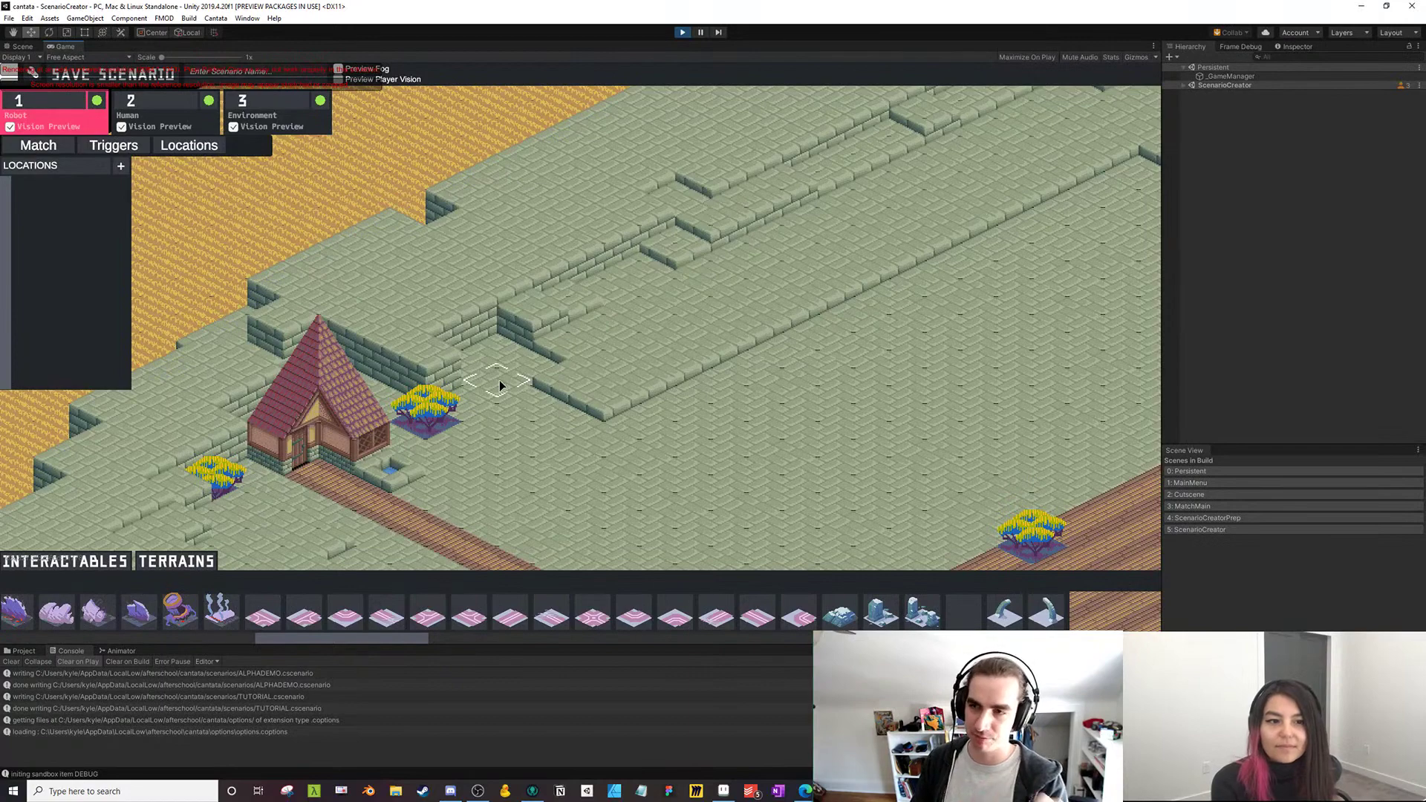
pyautogui.scroll(-3, 499, 384)
pyautogui.moveTo(366, 642); pyautogui.dragTo(788, 644)
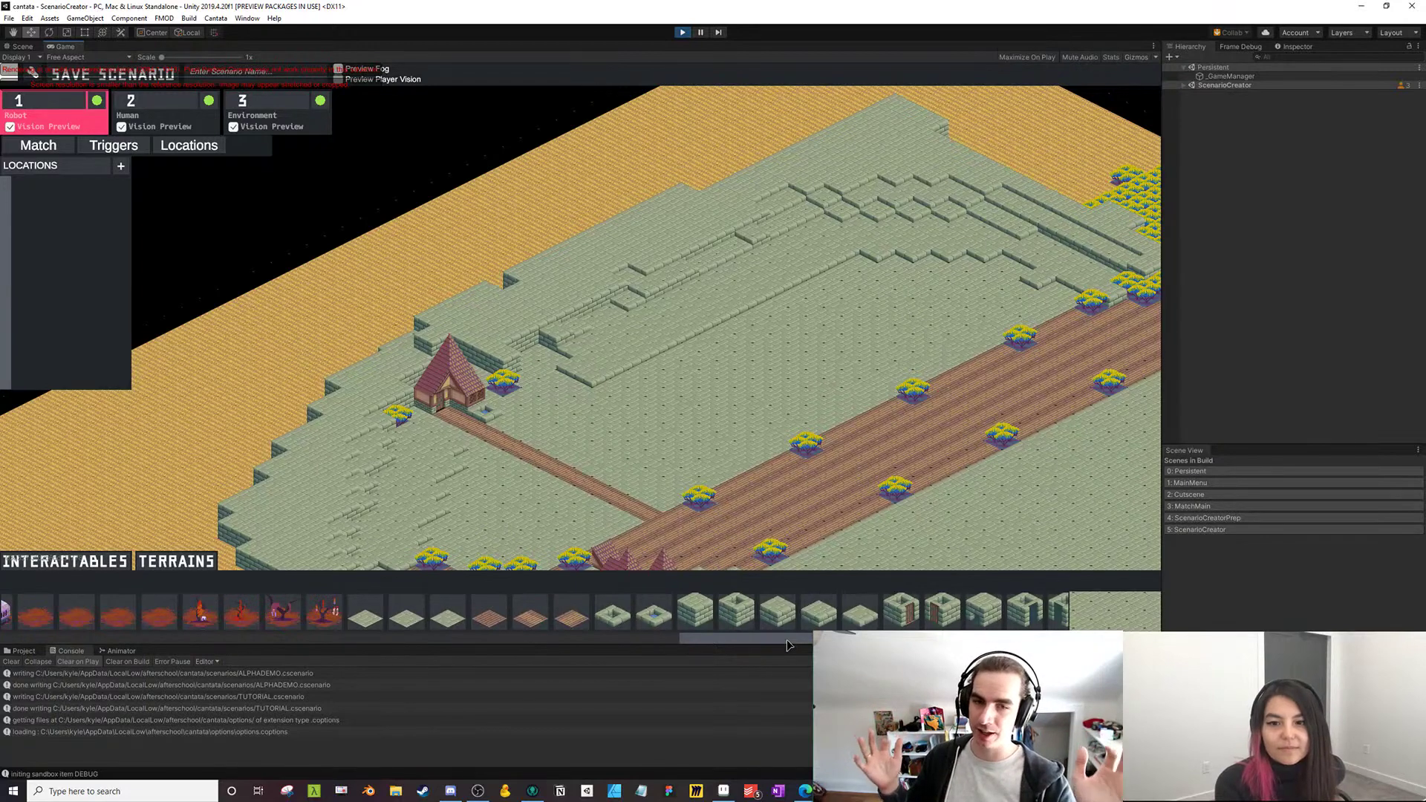
pyautogui.scroll(3, 457, 393)
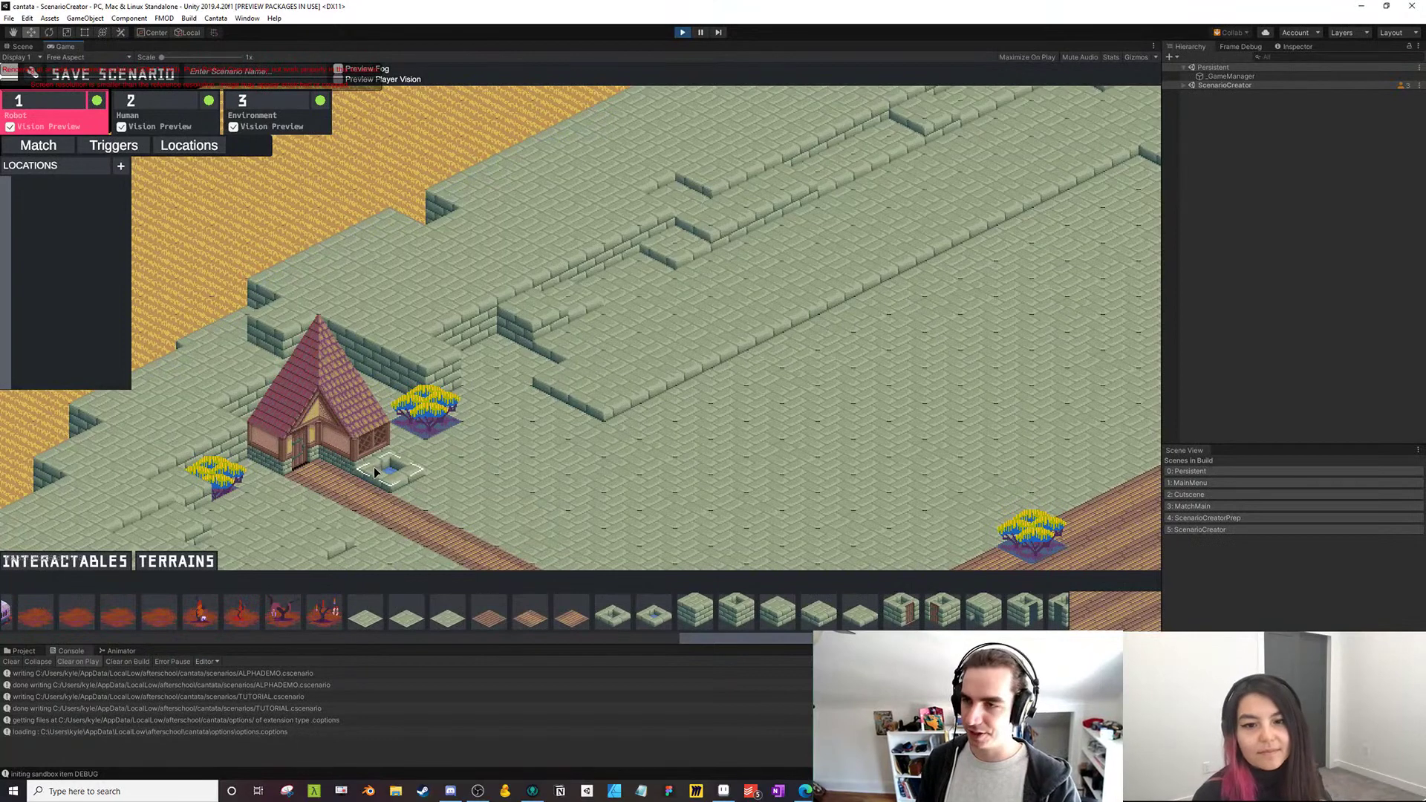
# Try a stone door block behind the tree beside the house, with small pyramid and sloped roof tiles around it
pyautogui.moveTo(724, 638); pyautogui.dragTo(732, 644)
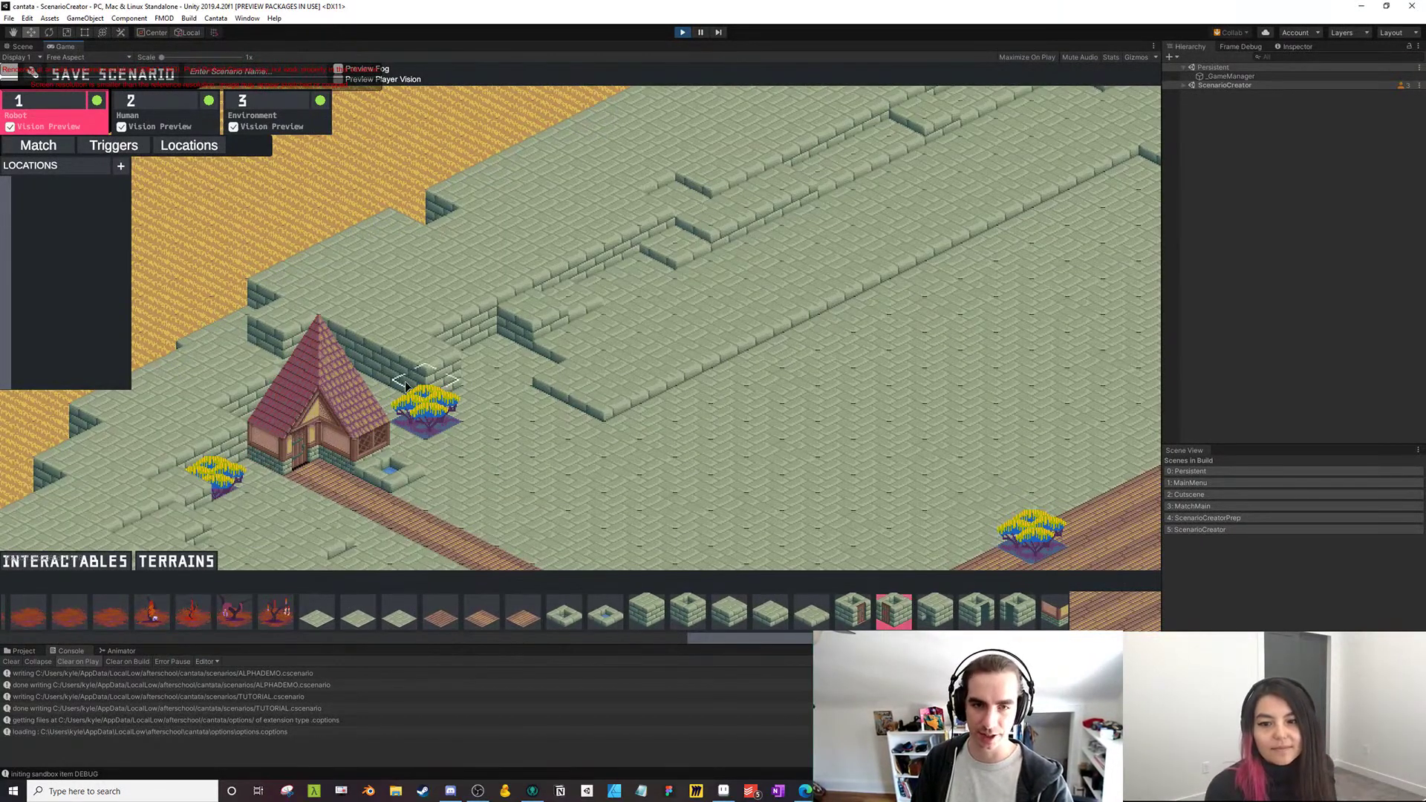
pyautogui.moveTo(743, 639); pyautogui.dragTo(921, 640)
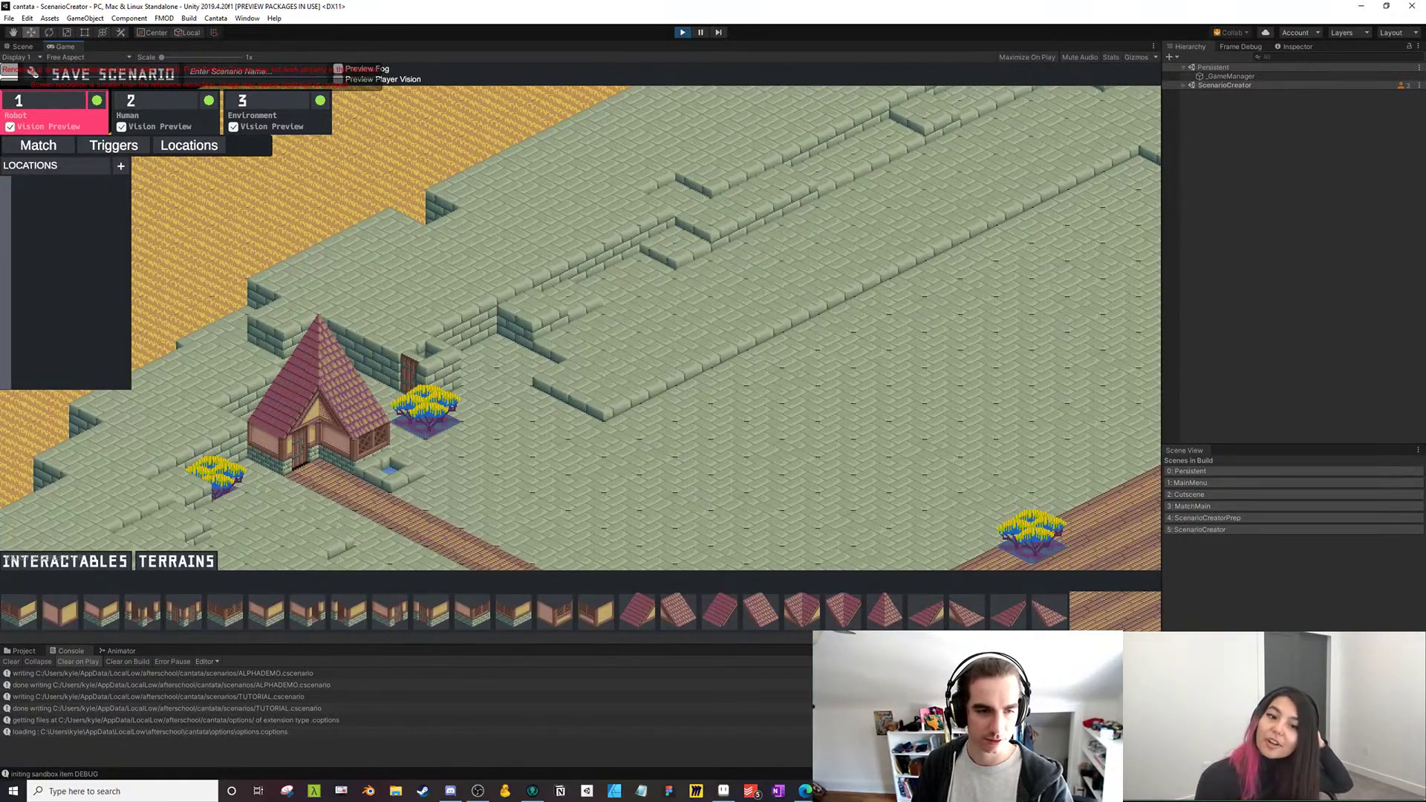
pyautogui.click(875, 611)
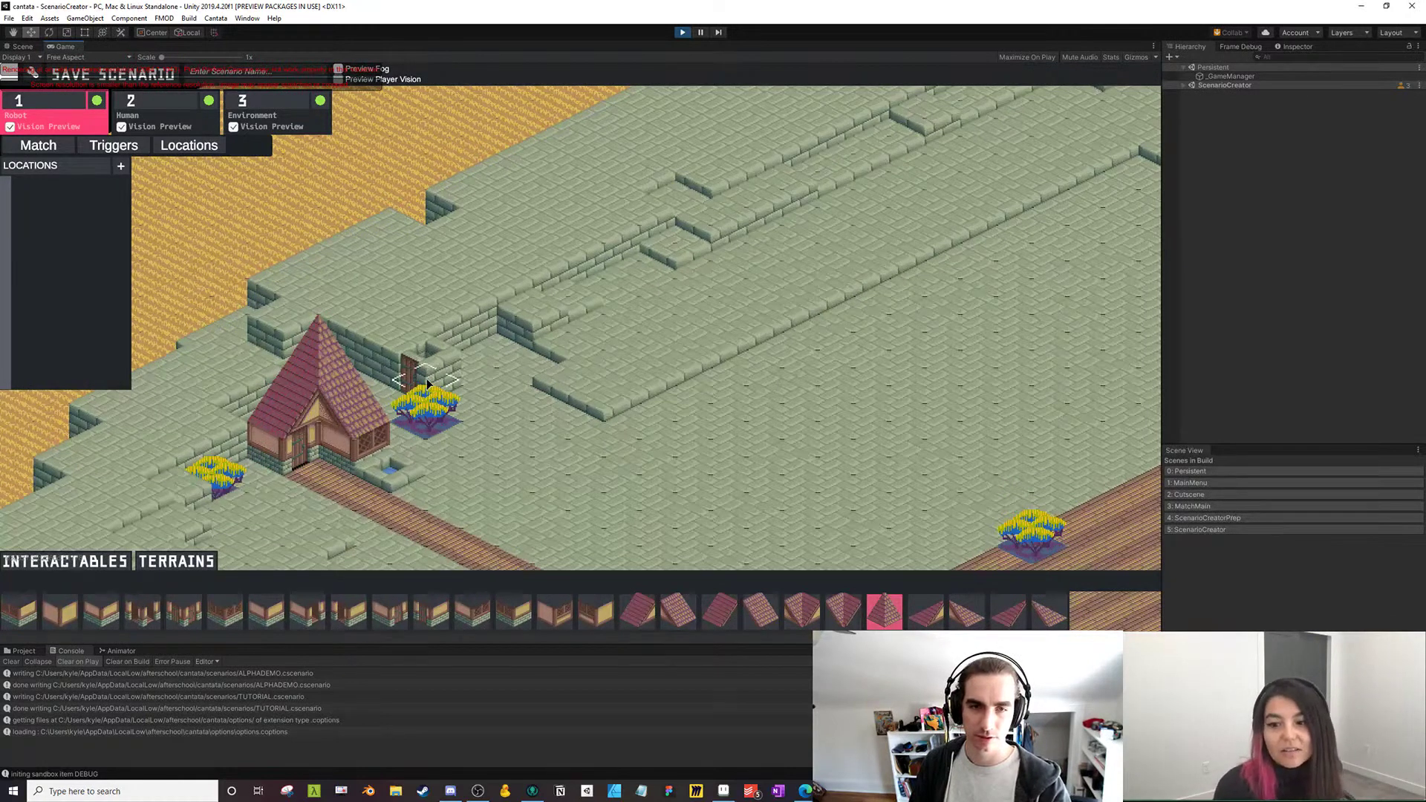
pyautogui.click(417, 357)
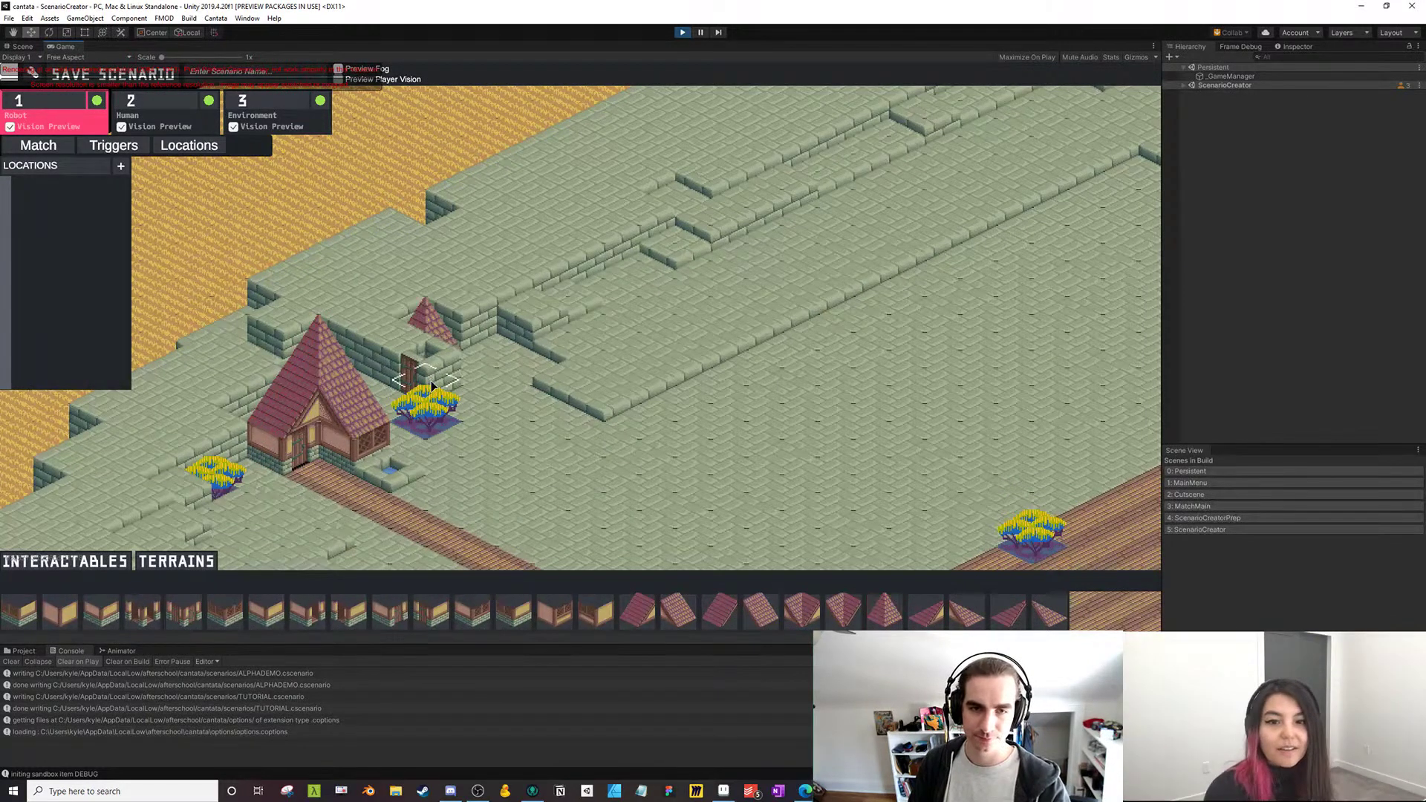
pyautogui.click(431, 380)
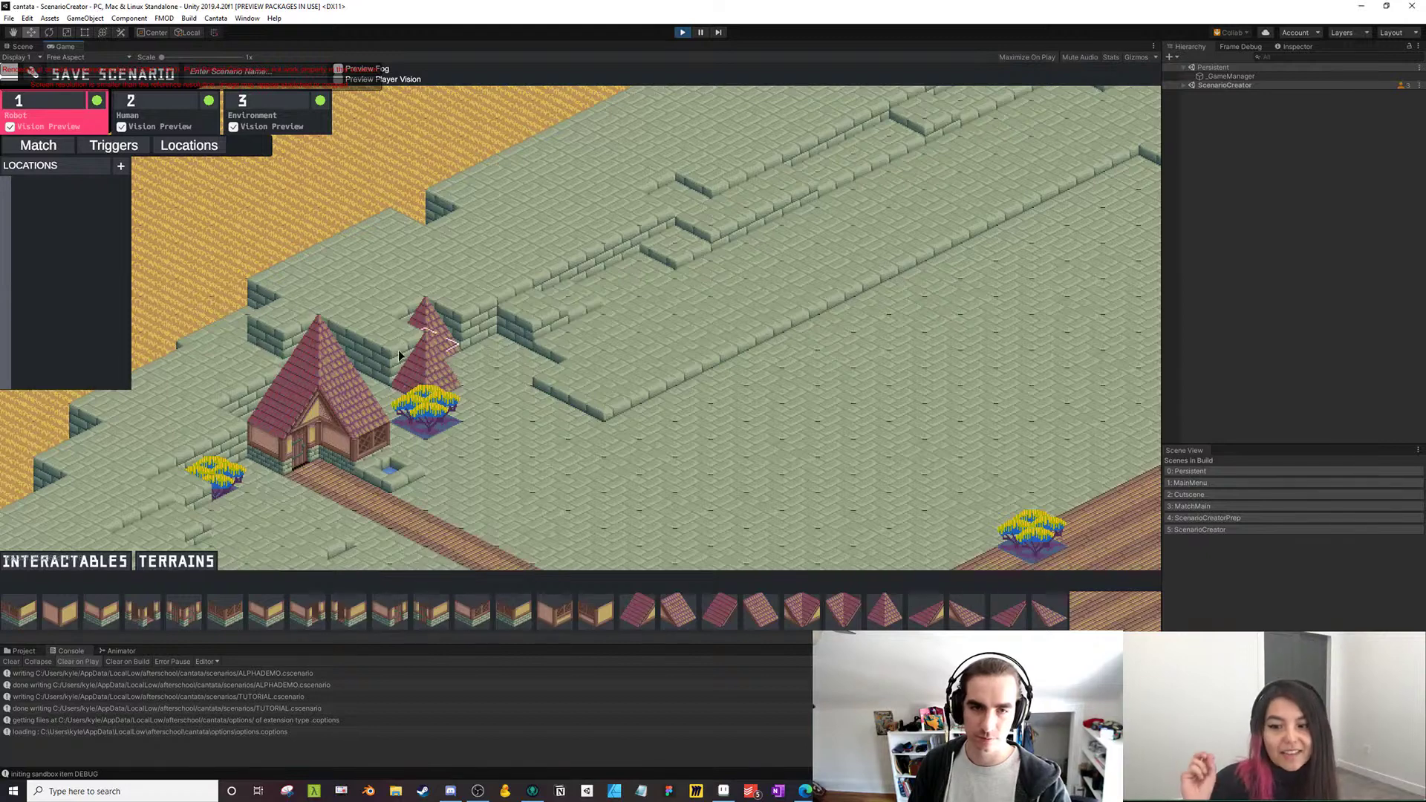
pyautogui.click(925, 612)
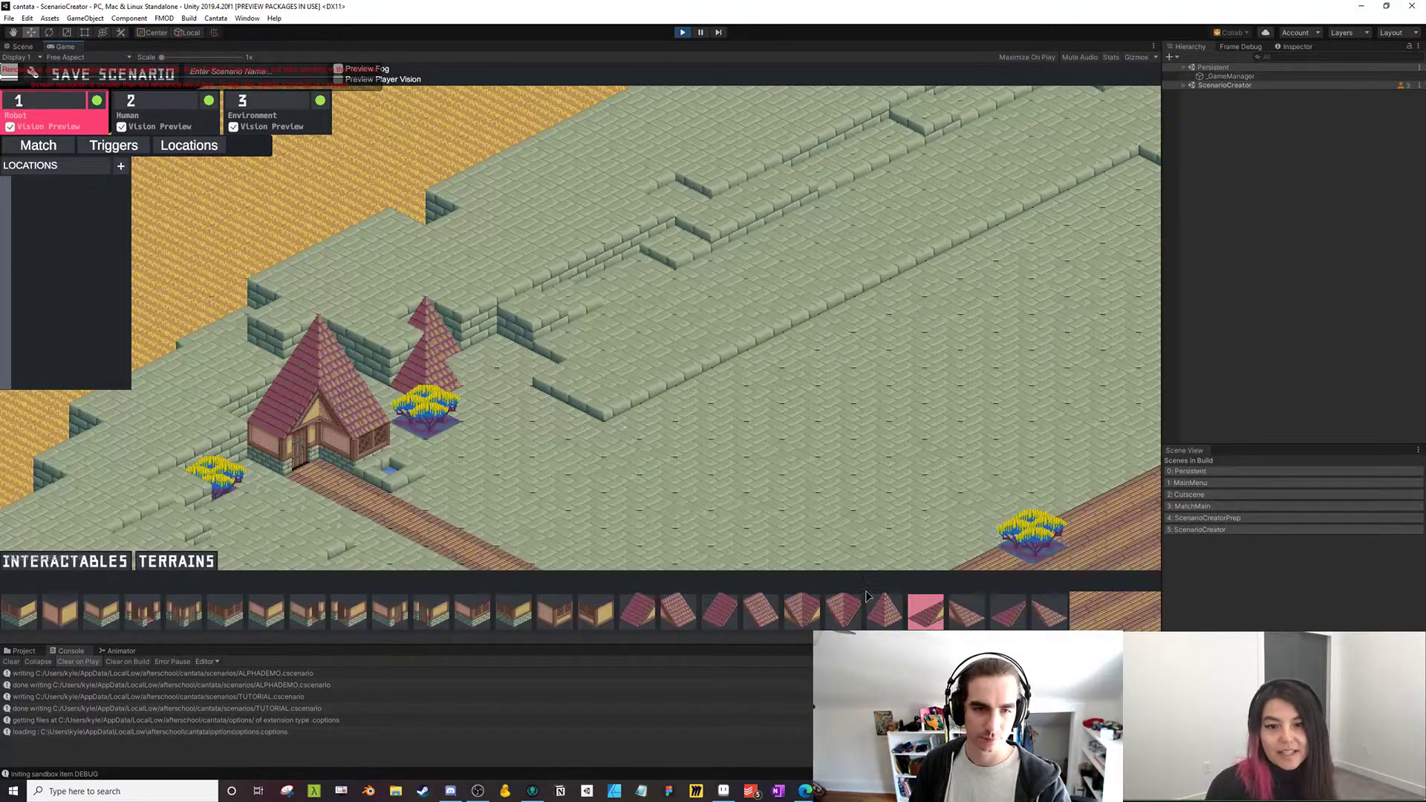
pyautogui.click(394, 374)
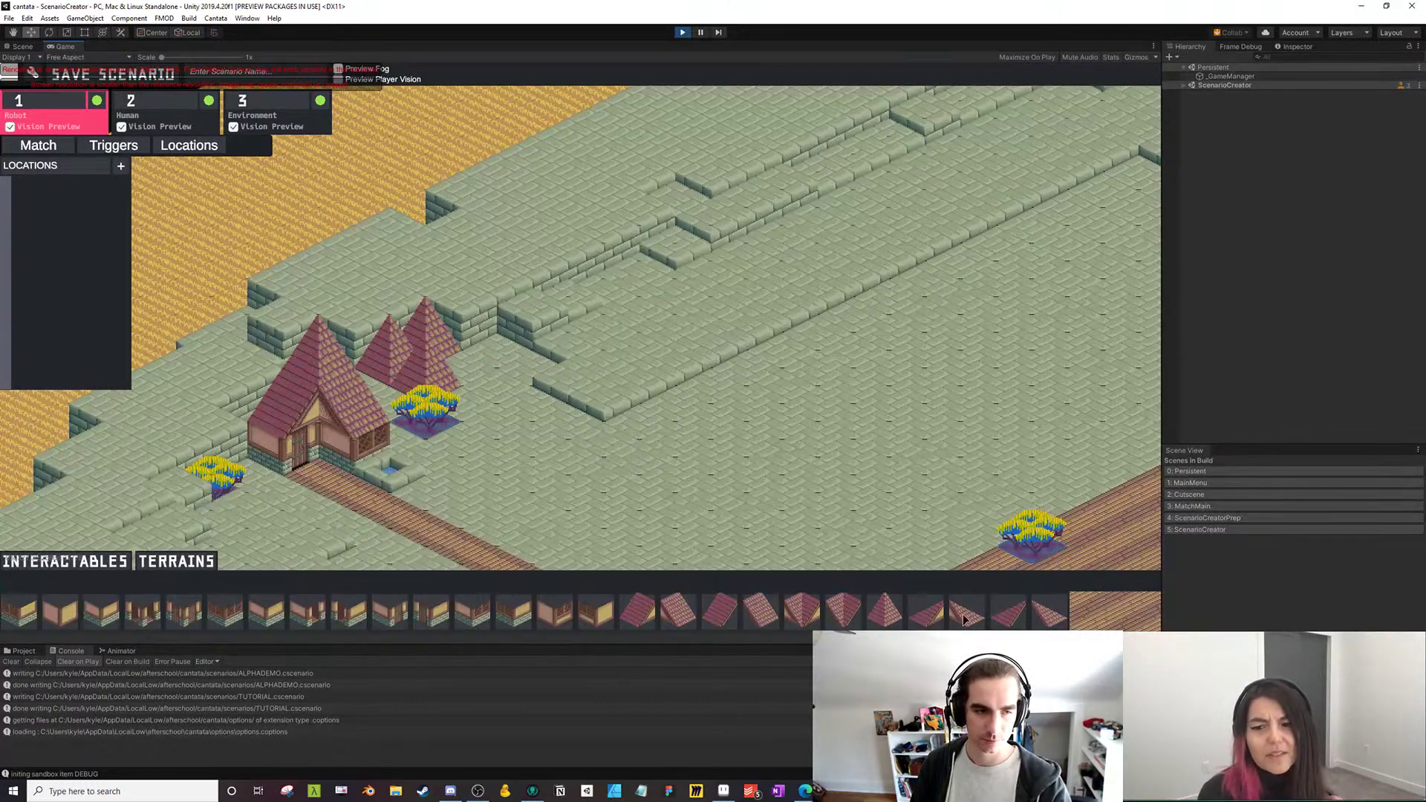
# Paint stone Floor over the extra roof tiles, the door block and the adjoining wall blocks behind the house
pyautogui.moveTo(958, 637); pyautogui.dragTo(753, 657)
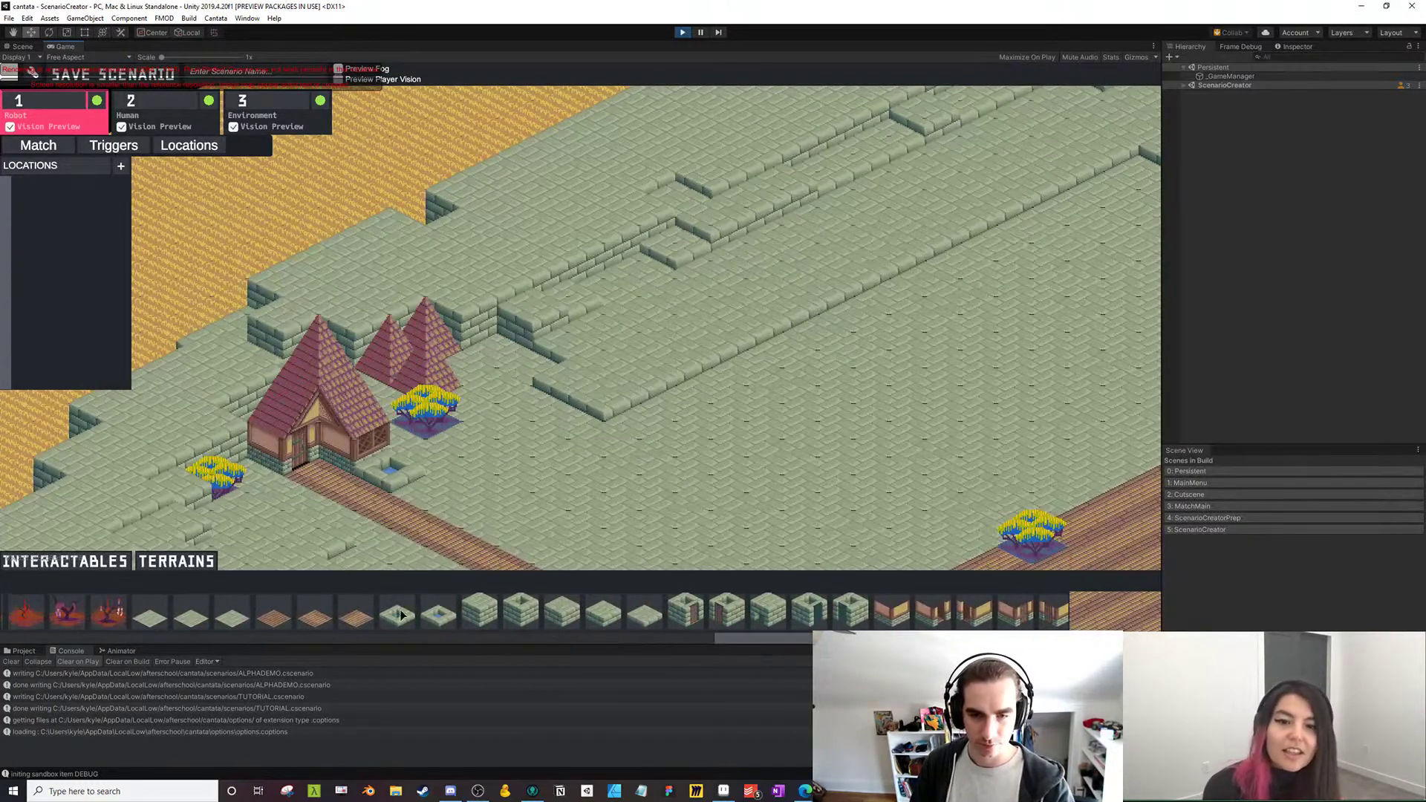
pyautogui.click(150, 613)
pyautogui.rightClick(391, 376)
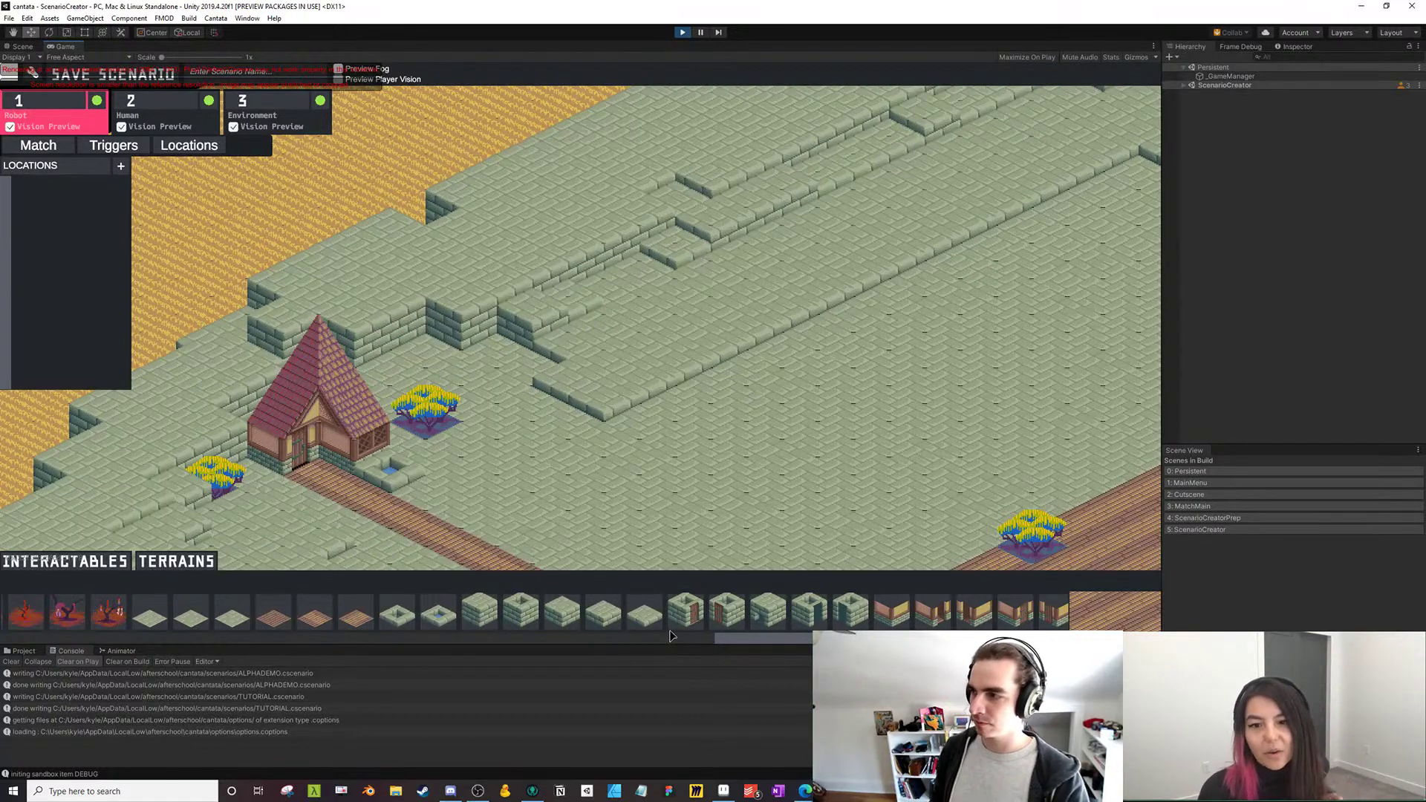
pyautogui.click(603, 612)
pyautogui.rightClick(543, 553)
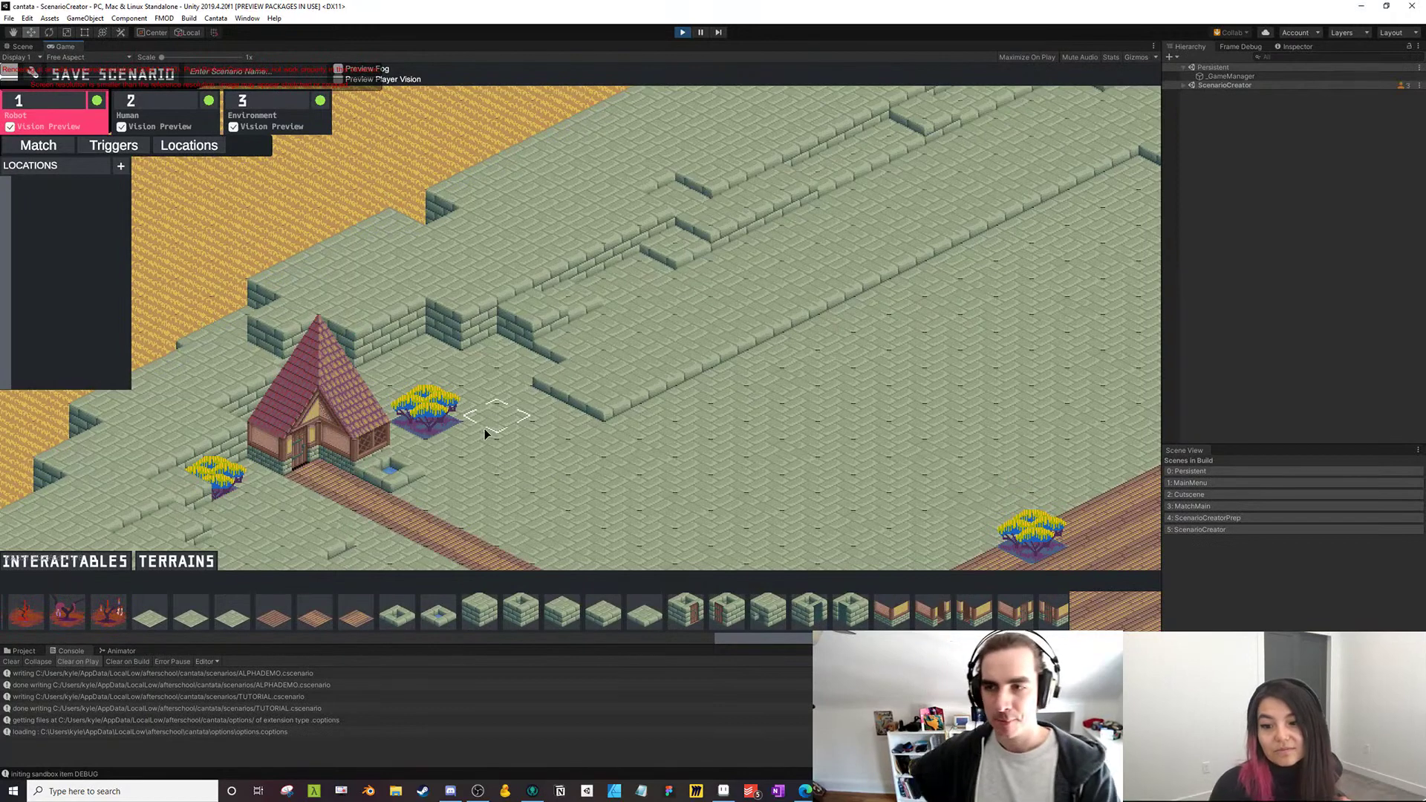
# Place a pink road tile on the stone ground beside the path and paint over it with Floor
pyautogui.moveTo(595, 392); pyautogui.dragTo(653, 364)
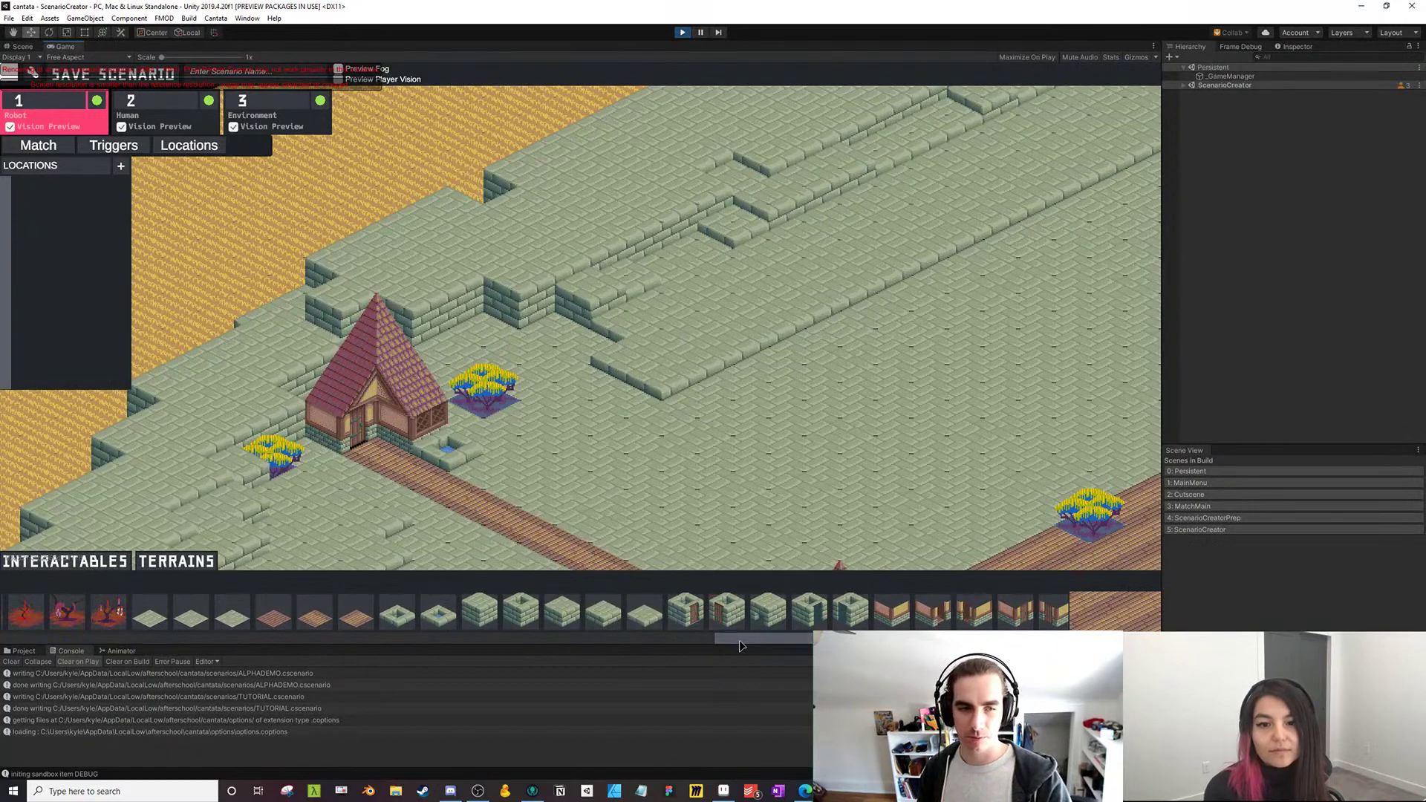
pyautogui.moveTo(740, 638); pyautogui.dragTo(594, 479)
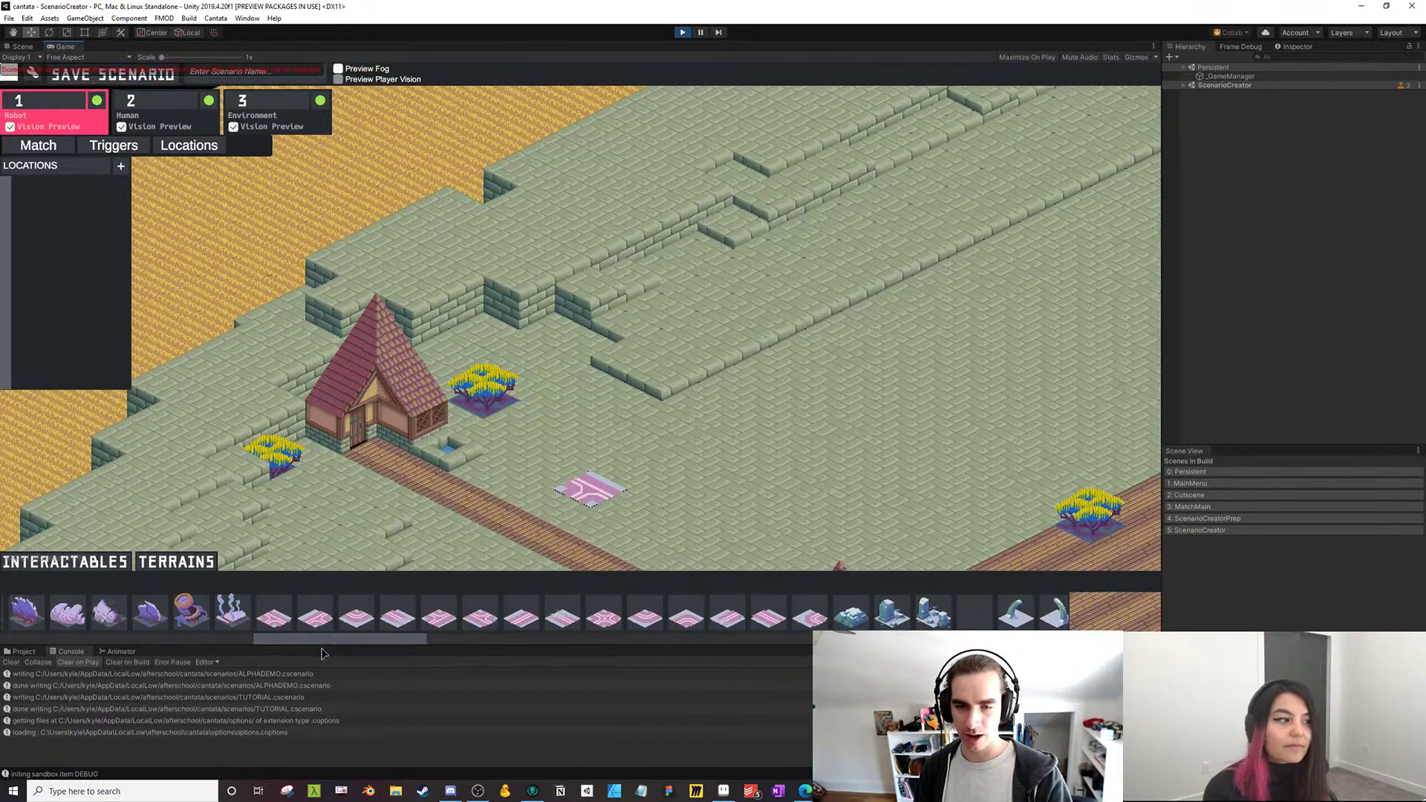
pyautogui.moveTo(322, 648); pyautogui.dragTo(473, 652)
pyautogui.moveTo(633, 660); pyautogui.dragTo(832, 672)
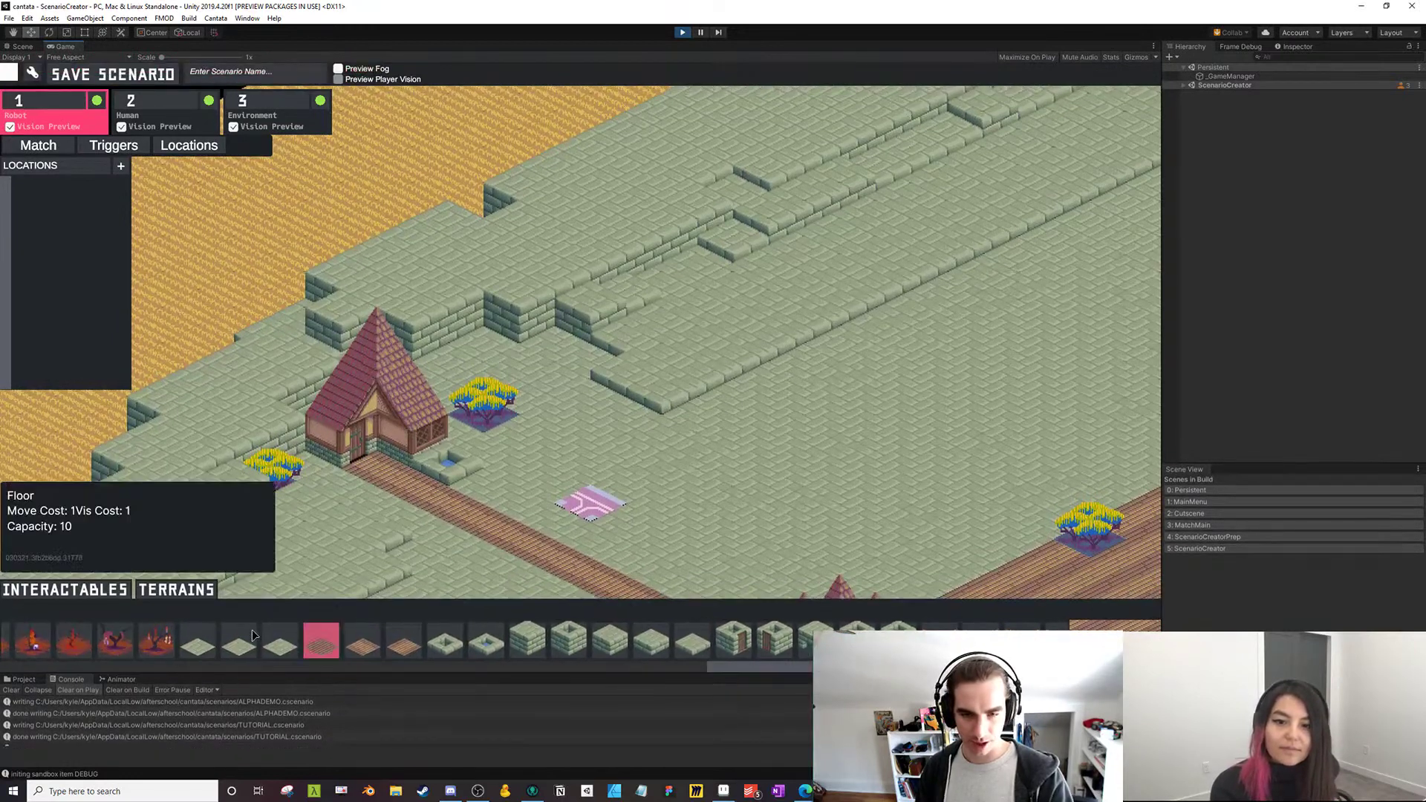
pyautogui.rightClick(587, 519)
# Place a Prophet unit on the plank path in front of the house
pyautogui.click(109, 591)
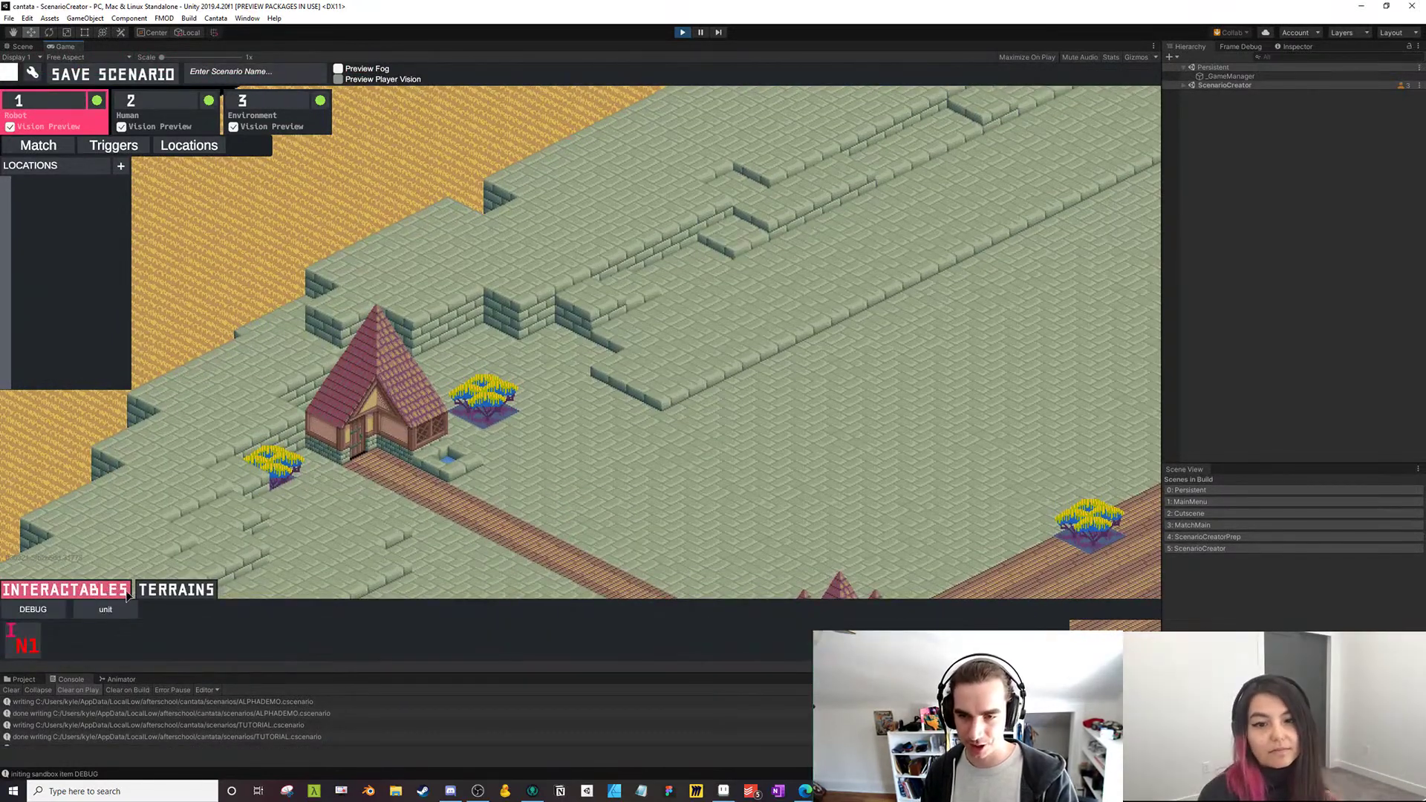
pyautogui.click(65, 642)
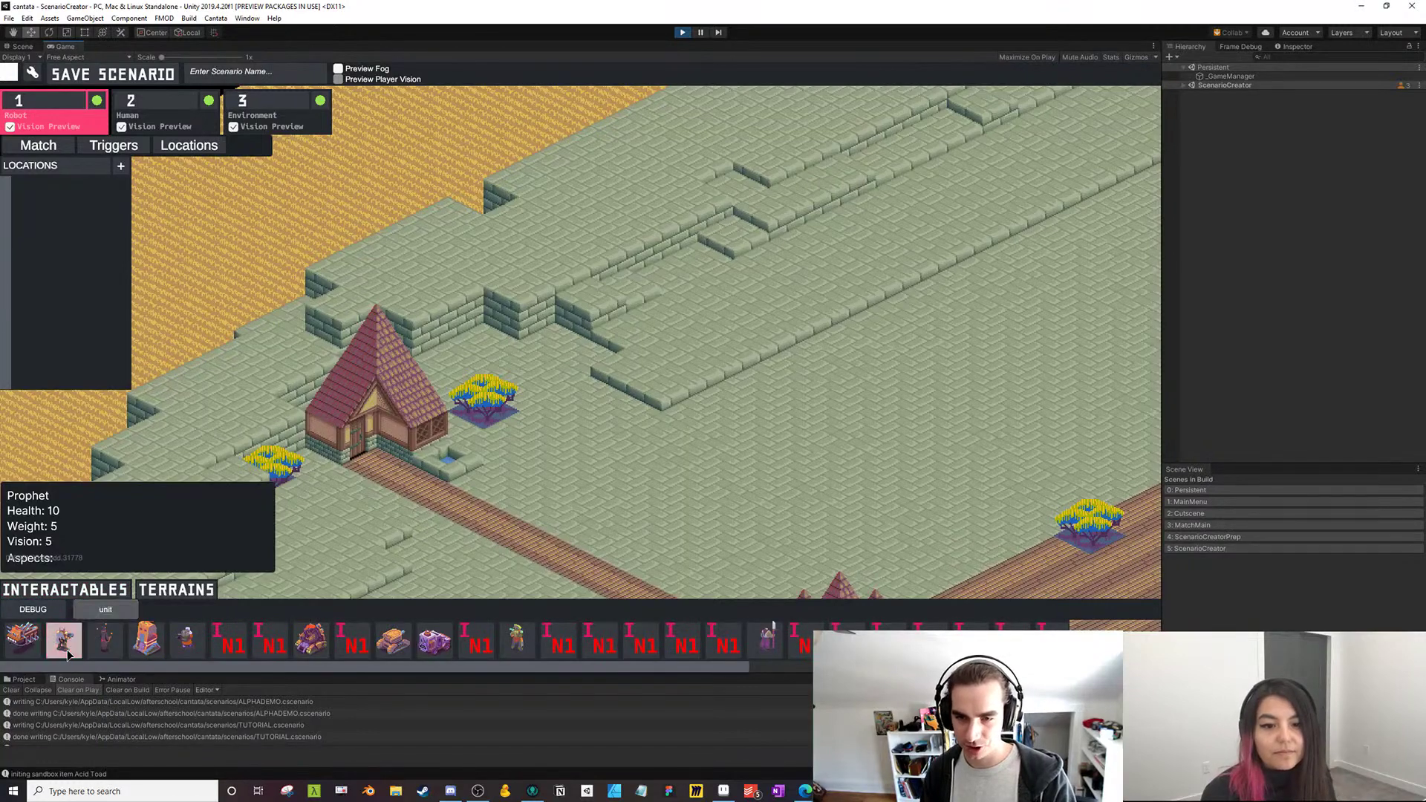
pyautogui.click(479, 524)
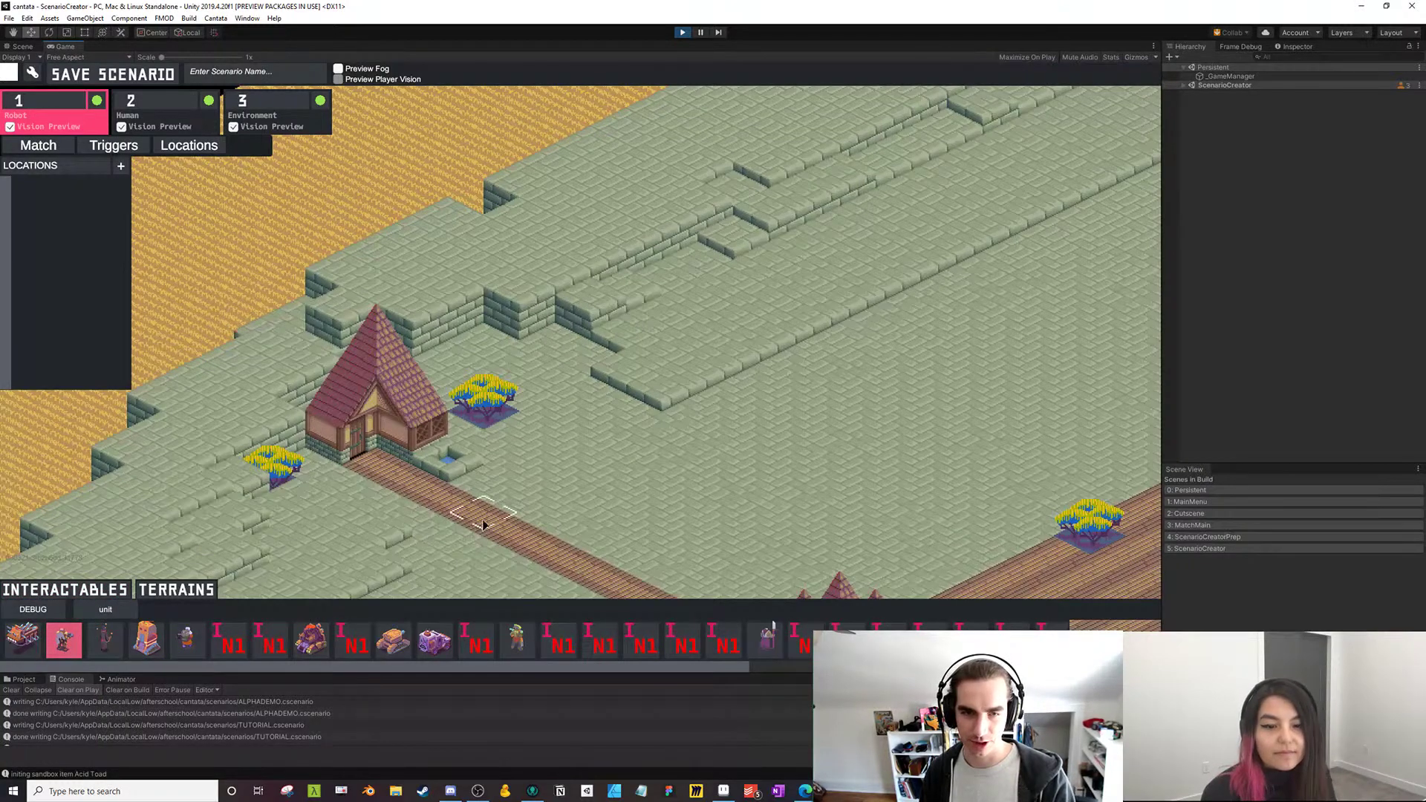
# Name the scenario "medieval" and save it
pyautogui.click(245, 73)
pyautogui.write('medi')
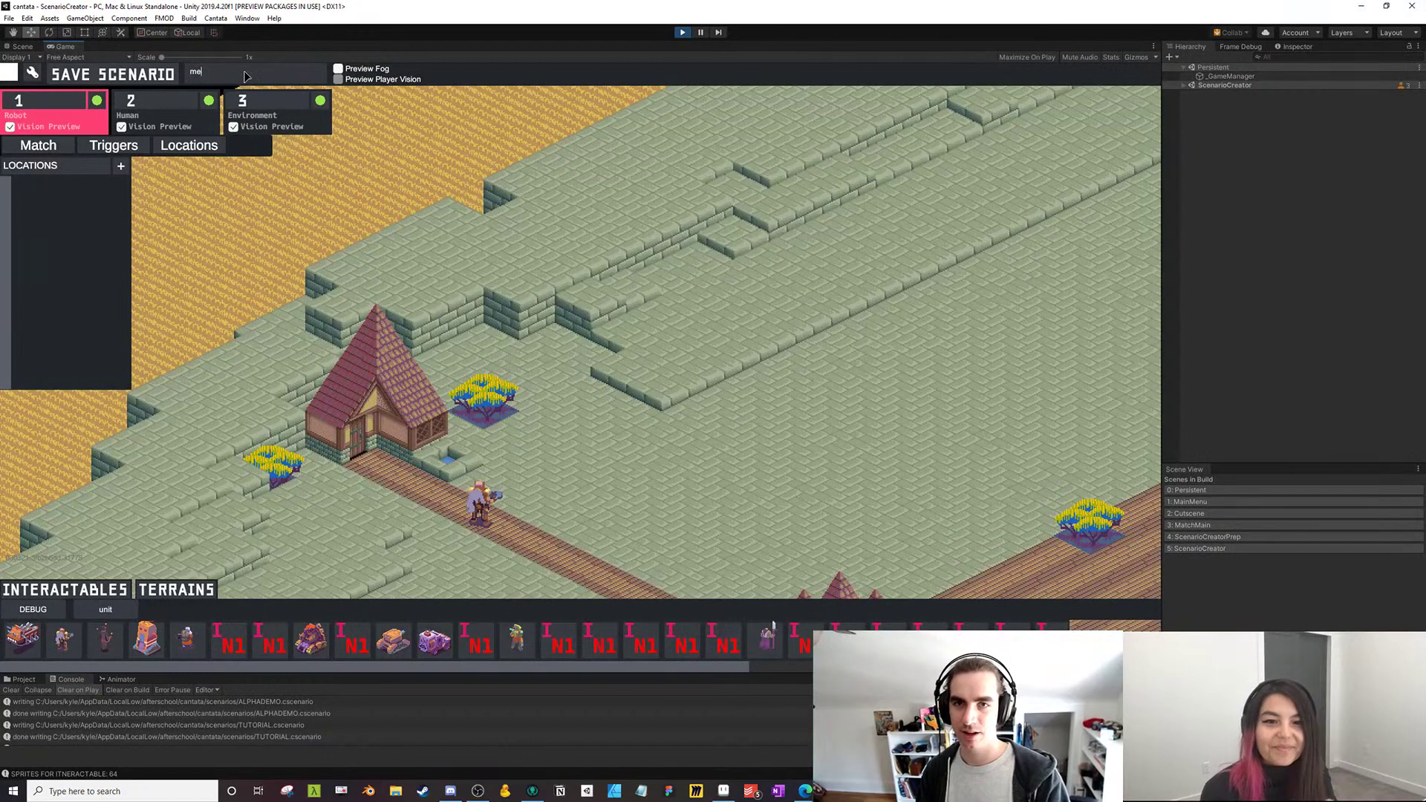
pyautogui.press('BackSpace')
pyautogui.press('BackSpace')
pyautogui.press('BackSpace')
pyautogui.press('BackSpace')
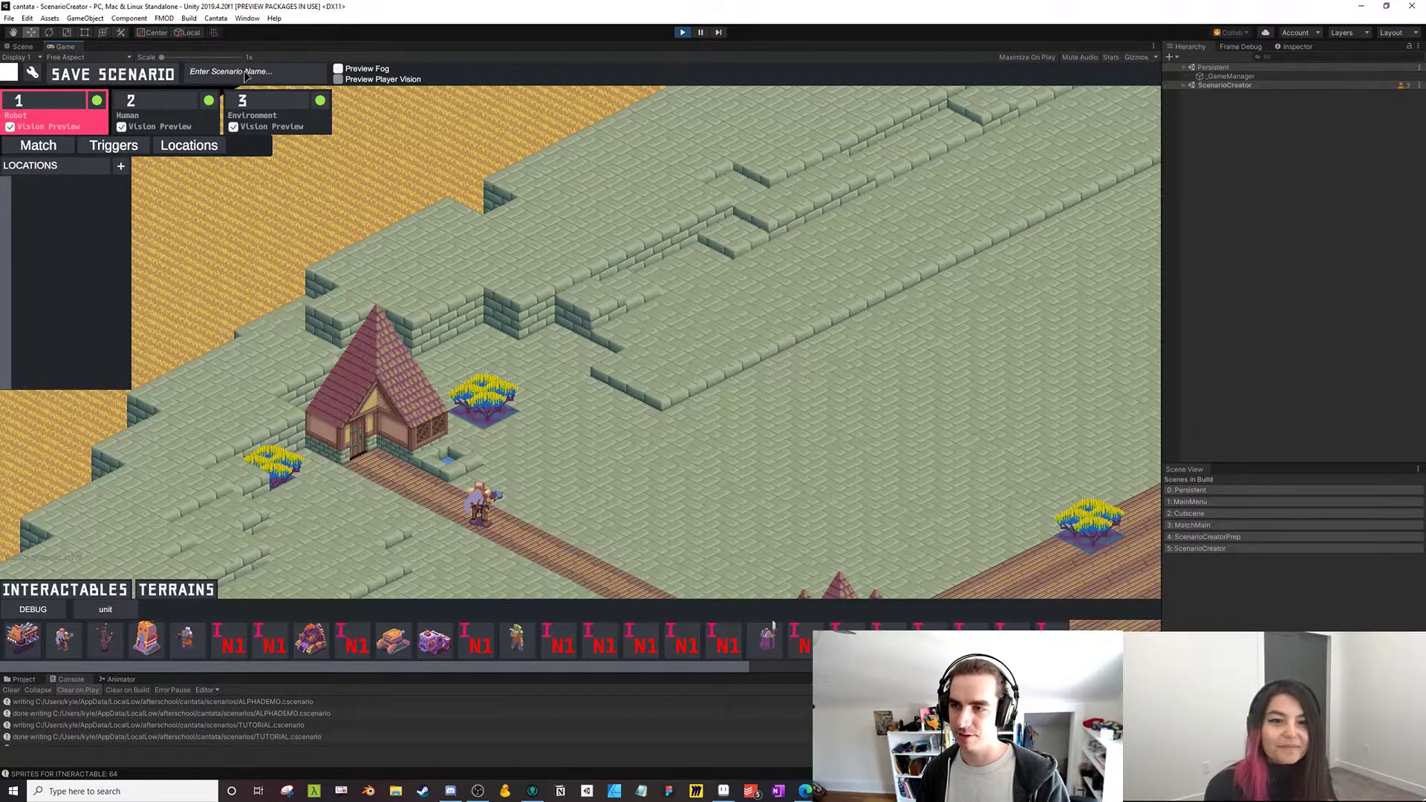
pyautogui.write('medieval')
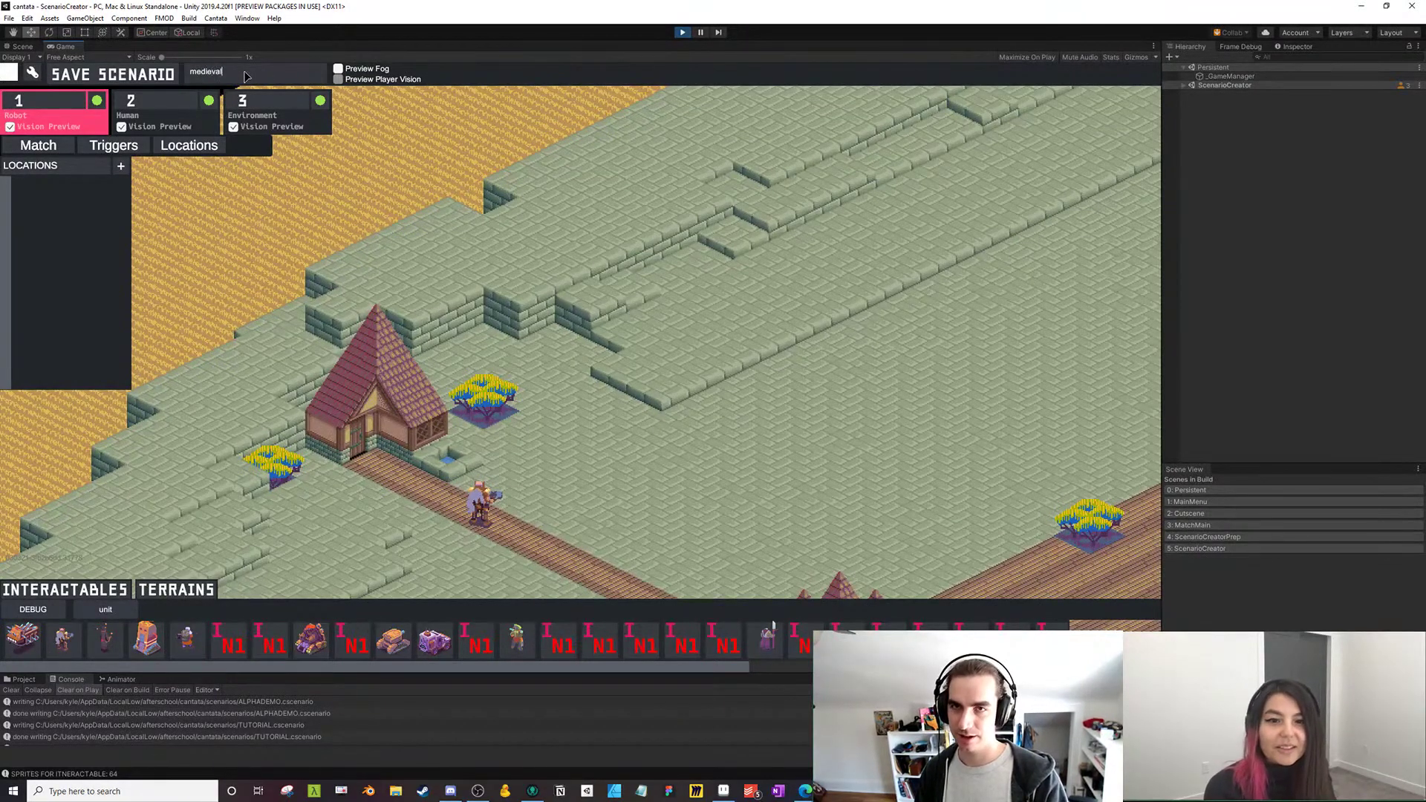
pyautogui.click(110, 80)
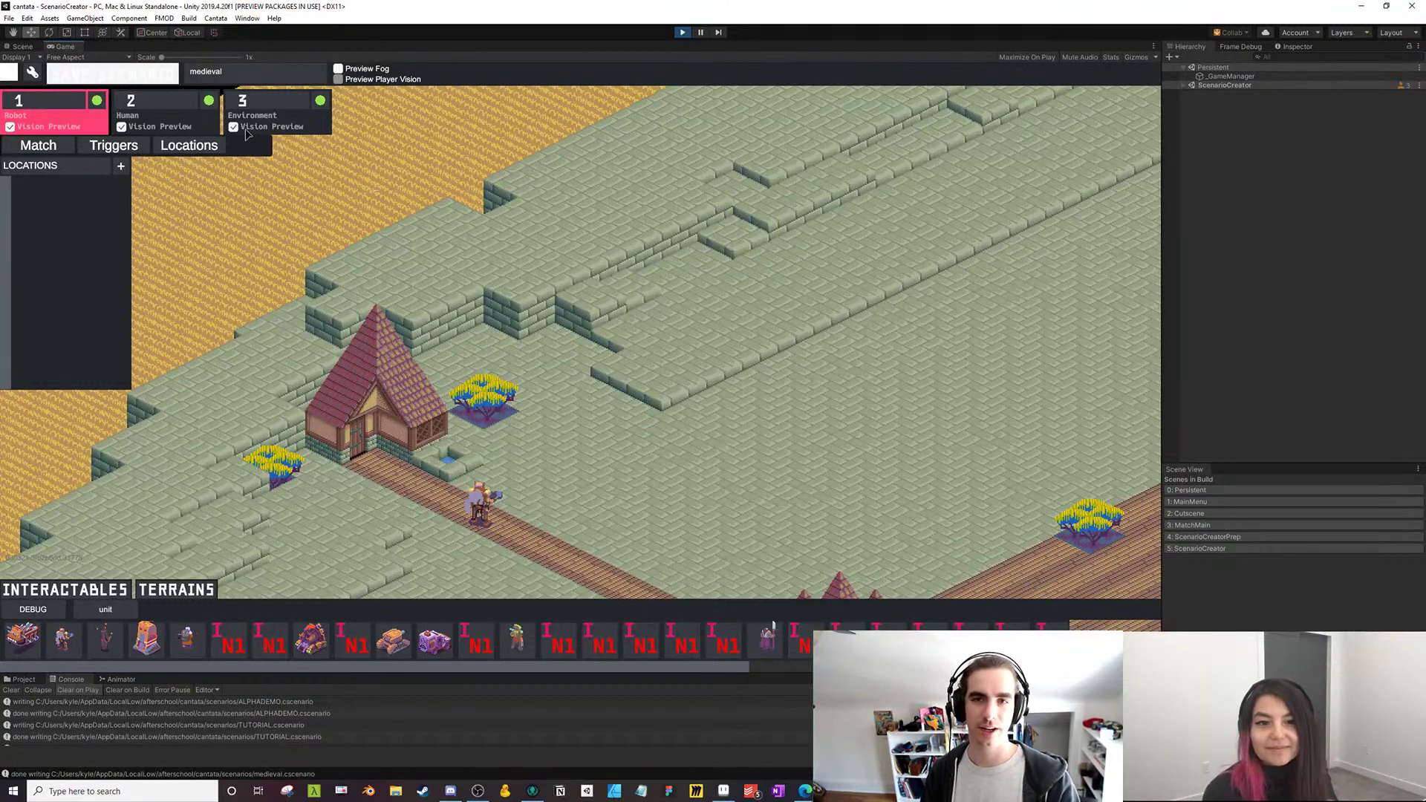
# Leave the scenario editor and start a skirmish match on the saved medieval scenario
pyautogui.click(12, 76)
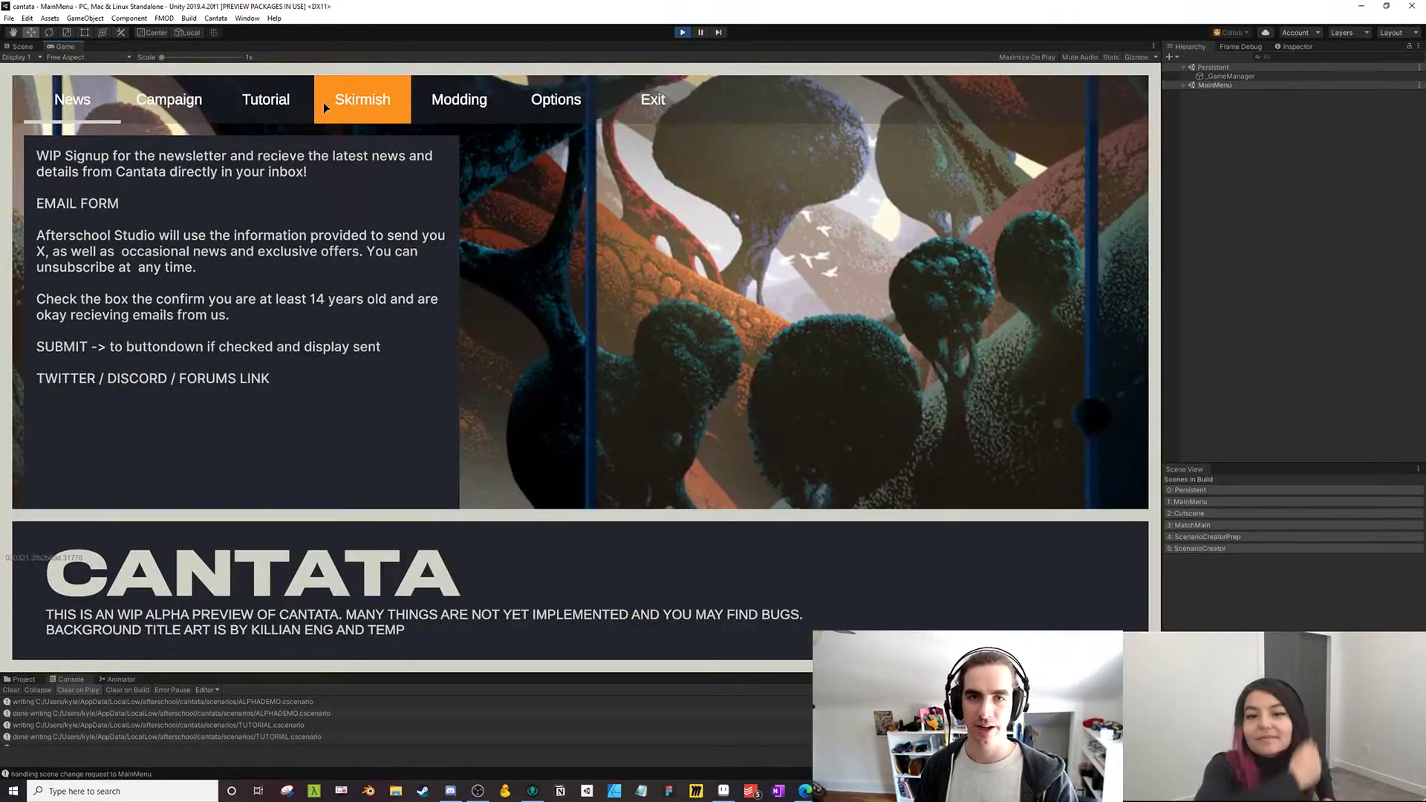
pyautogui.click(393, 102)
pyautogui.click(215, 301)
pyautogui.click(203, 387)
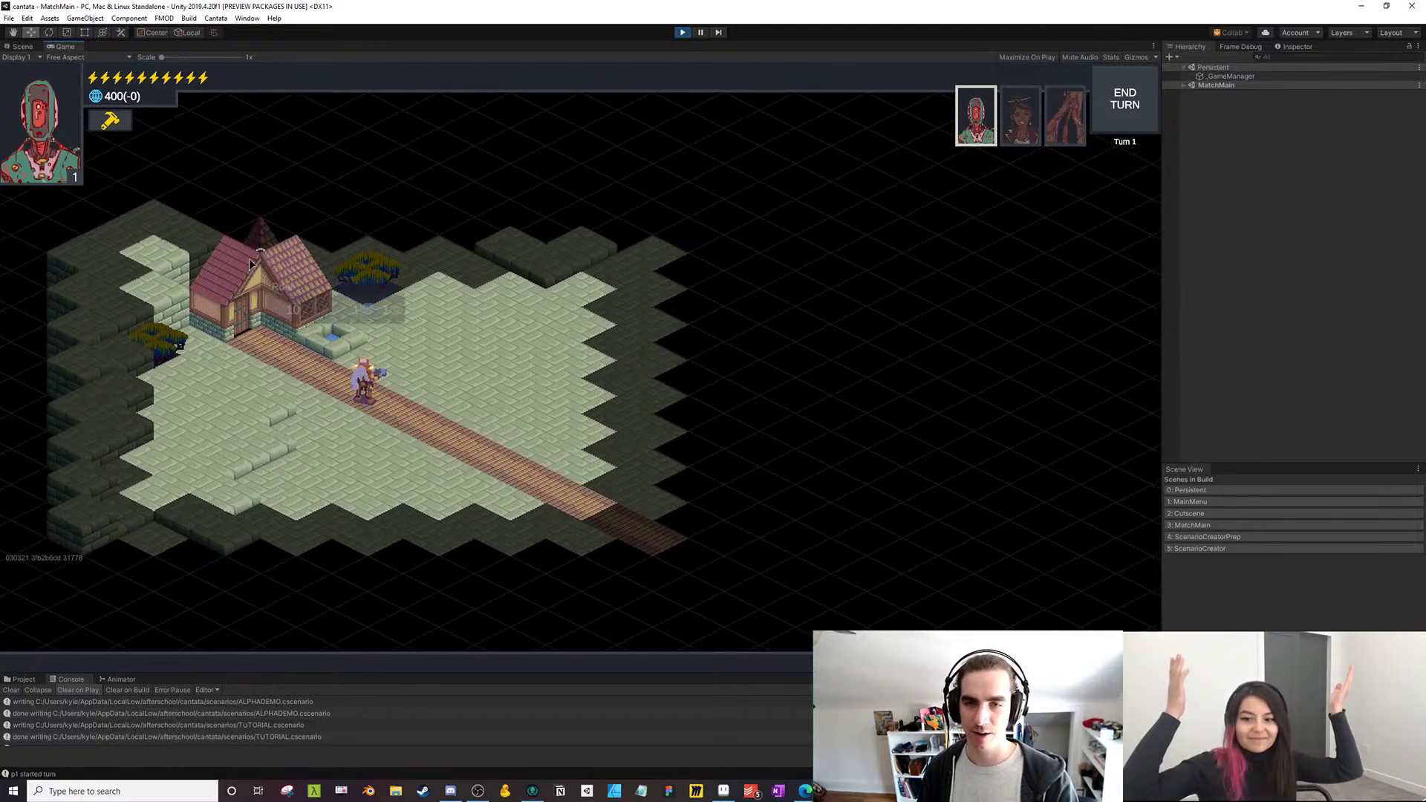
# Inspect the Prophet's unit and terrain details, and look over the visible area around the house in the match
pyautogui.click(361, 381)
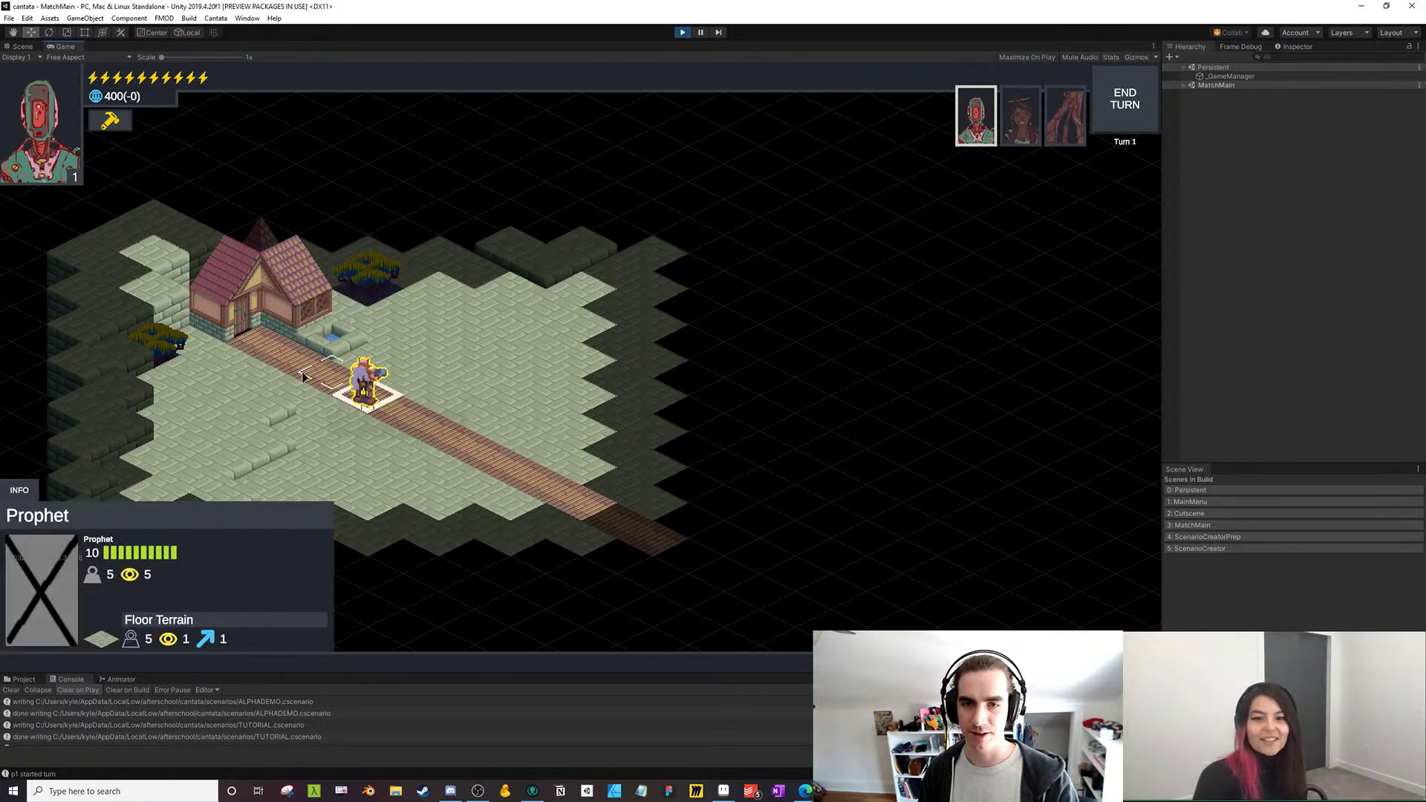
pyautogui.click(373, 424)
pyautogui.moveTo(515, 454); pyautogui.dragTo(612, 511)
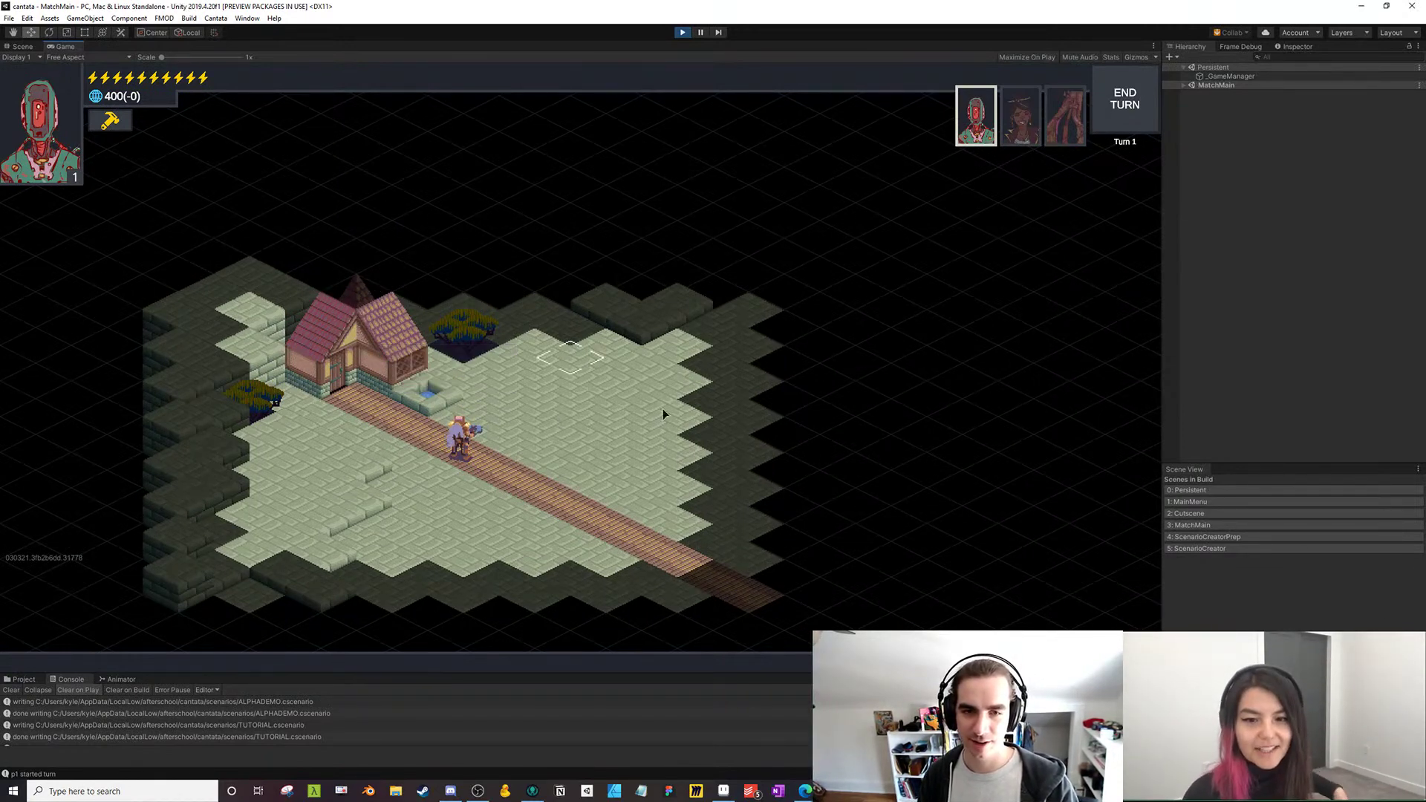
pyautogui.moveTo(716, 471); pyautogui.dragTo(680, 439)
pyautogui.moveTo(667, 493); pyautogui.dragTo(695, 479)
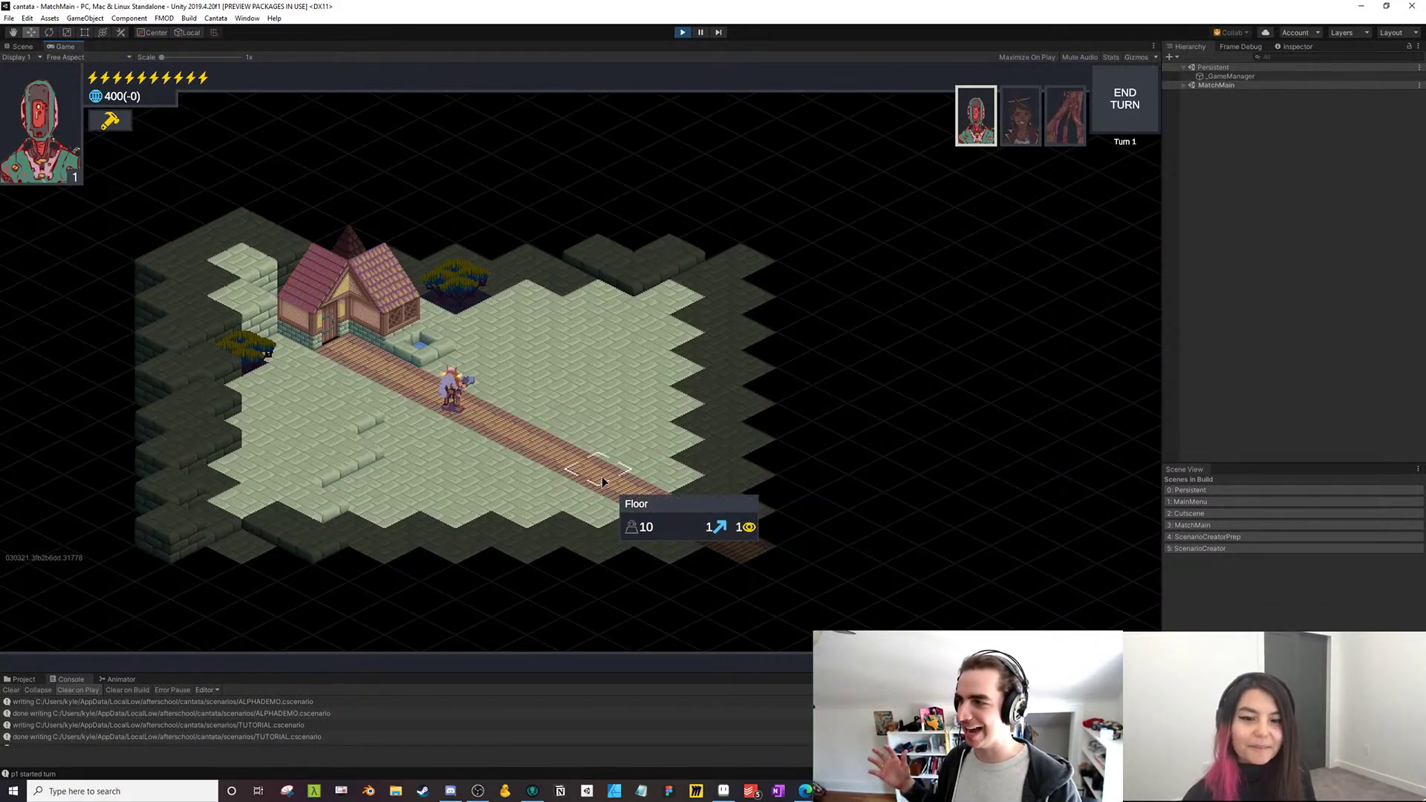